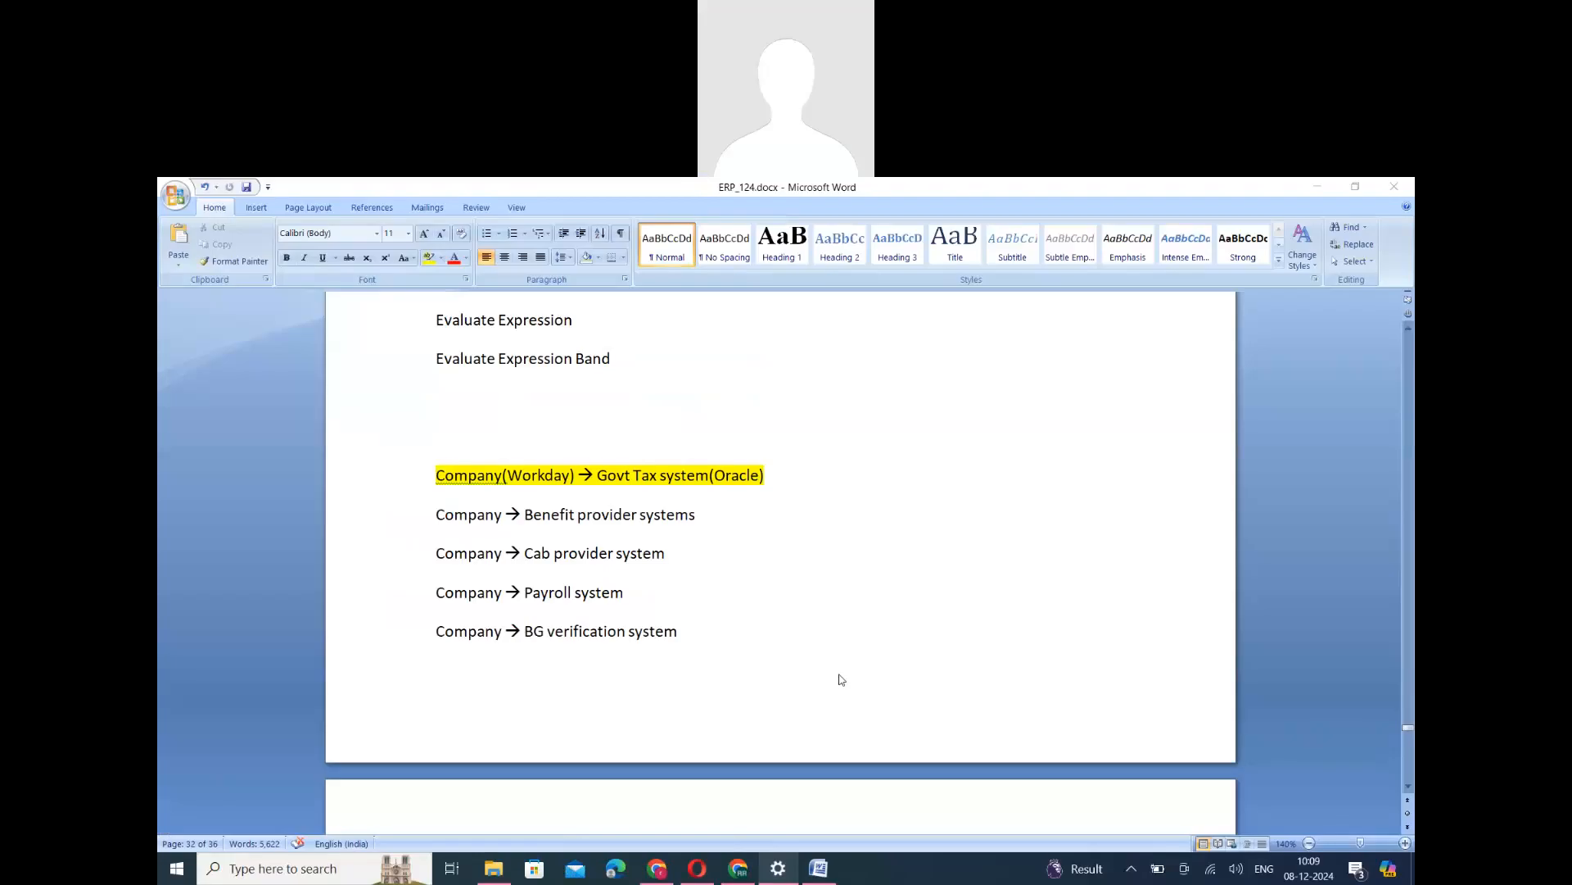
- Examine the Evaluate Expression topics and the highlighted Company(Workday) to Govt Tax system(Oracle) line, selecting each part of it
left_click(432, 321)
left_click_drag(433, 321, 613, 365)
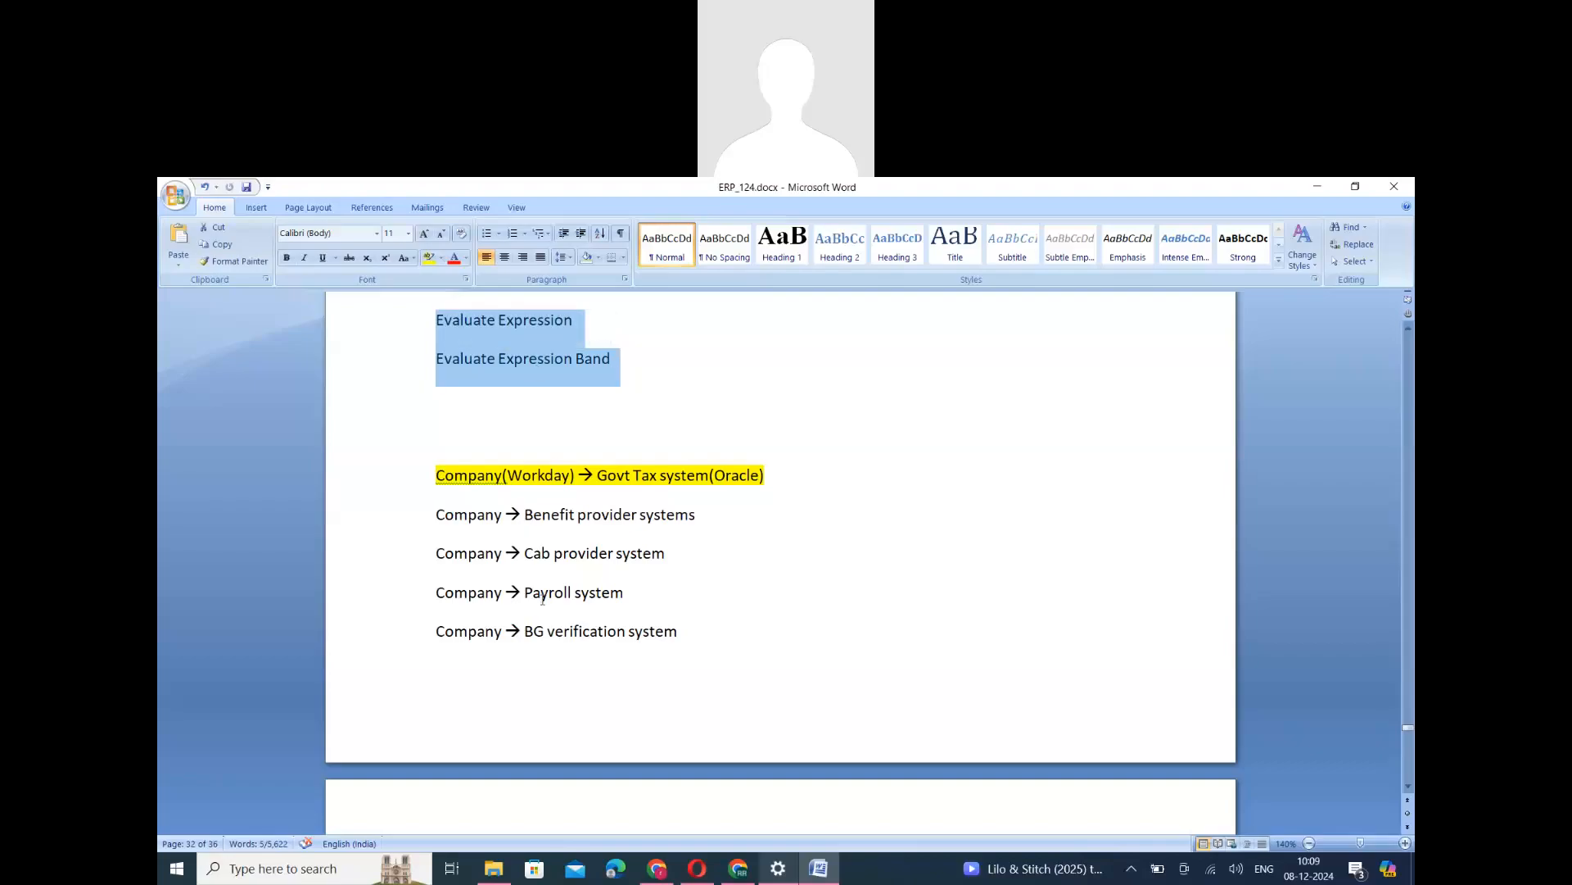
double_click(468, 476)
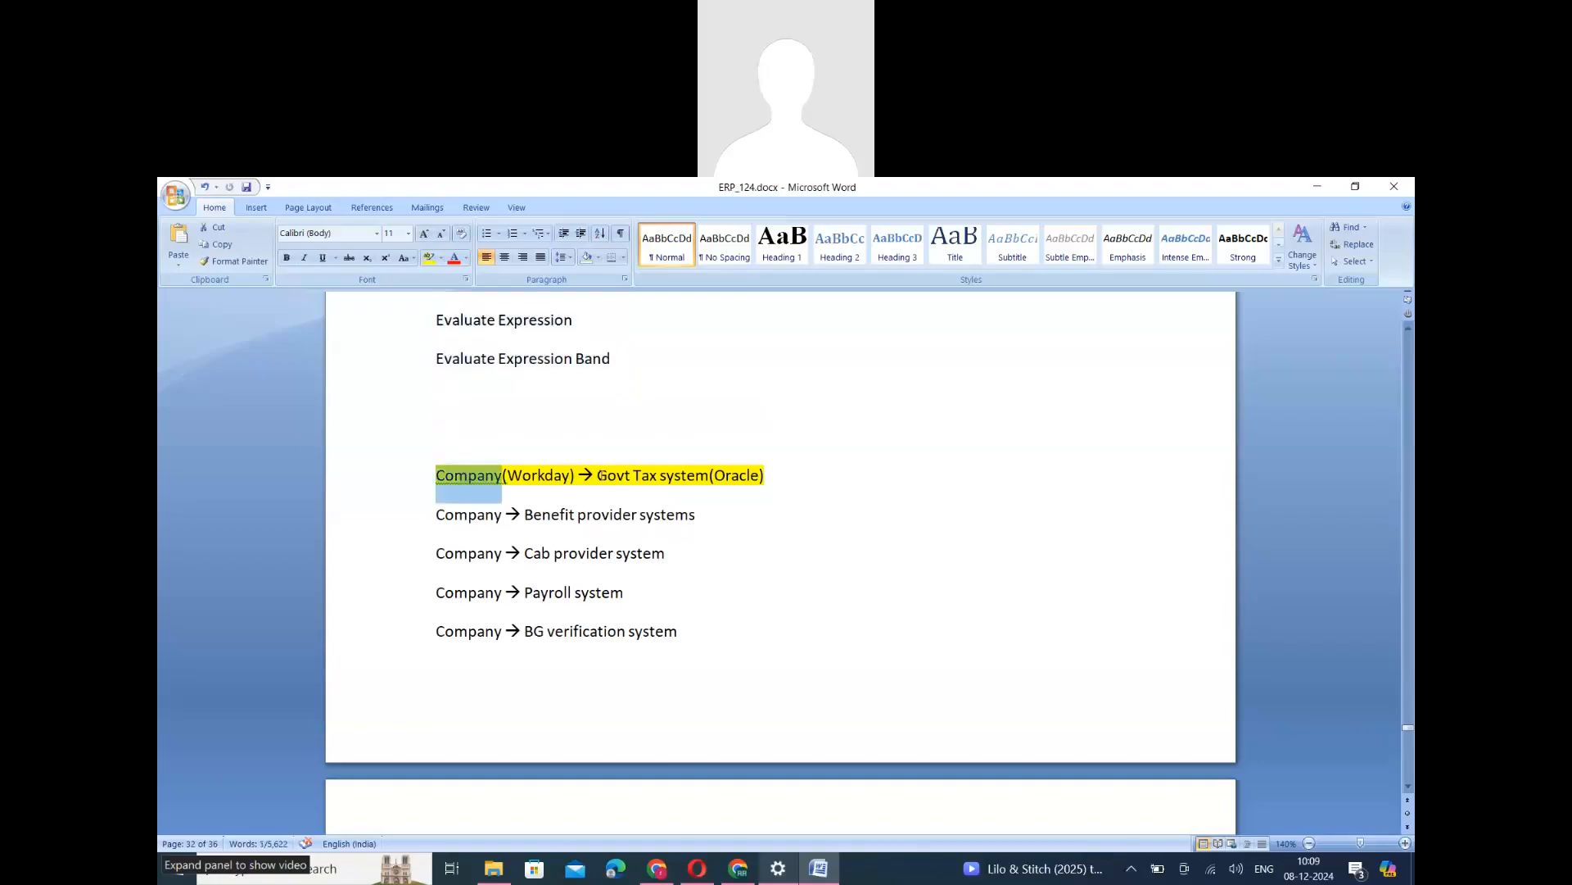
left_click_drag(601, 475, 708, 477)
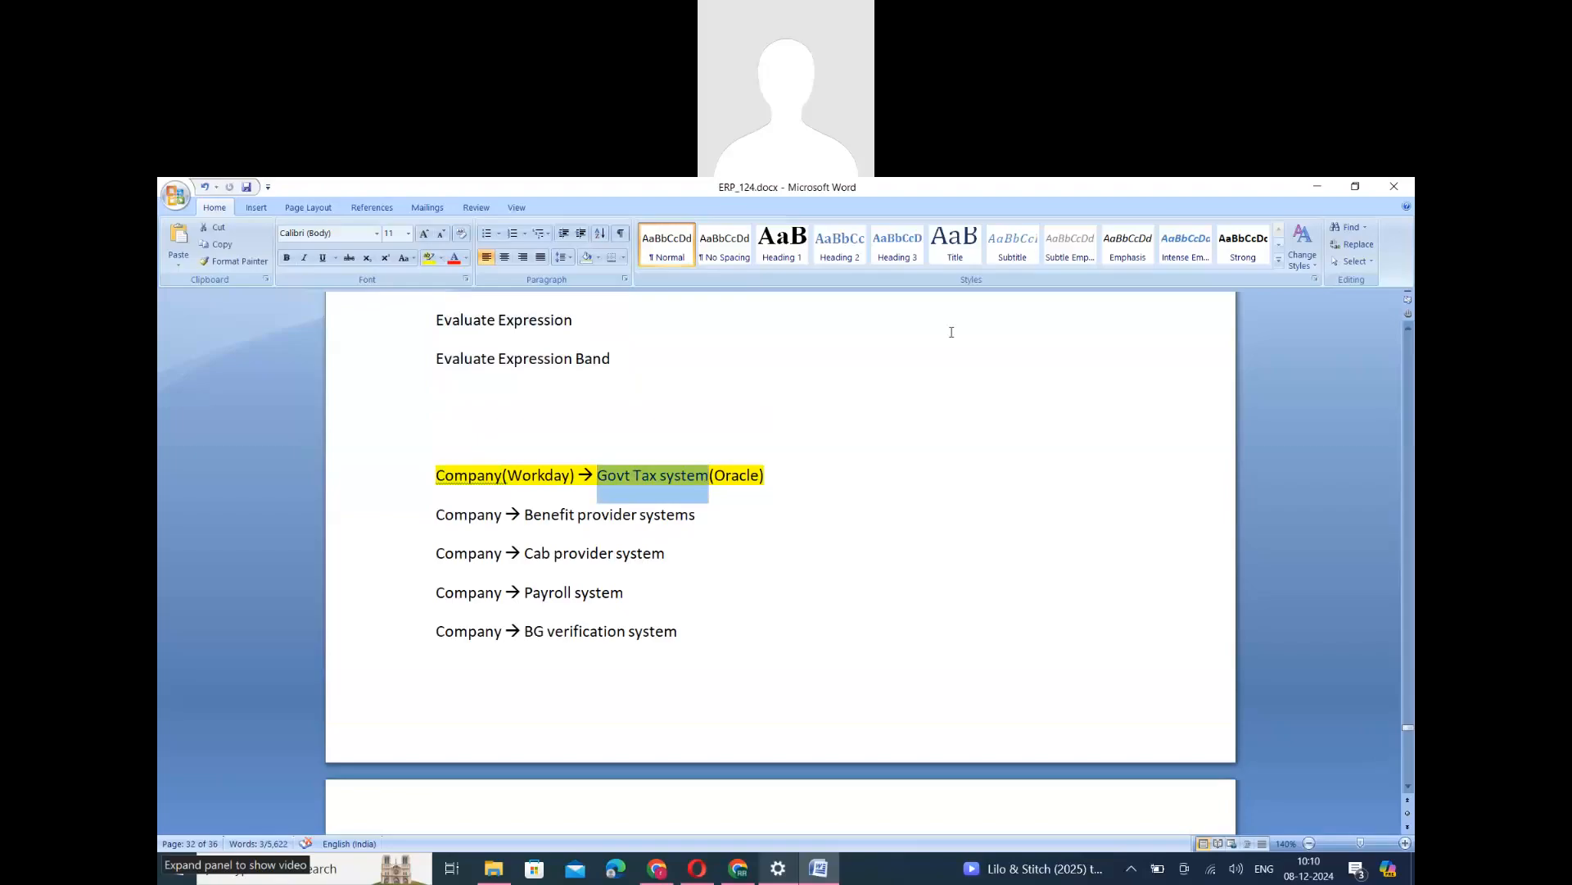
key("alt+Tab")
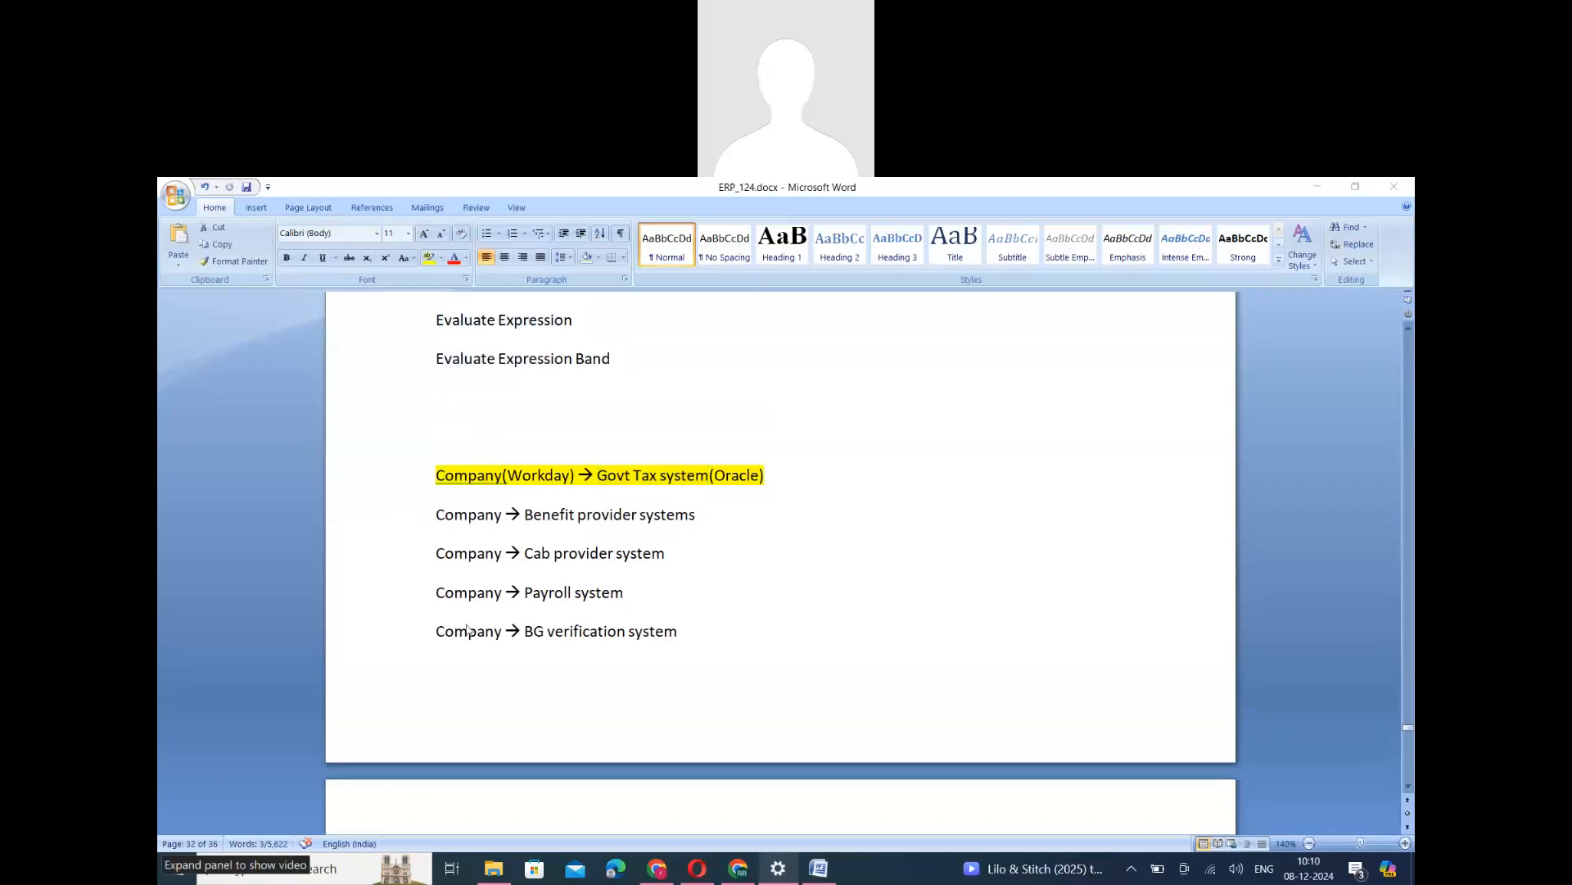
left_click(473, 483)
double_click(472, 481)
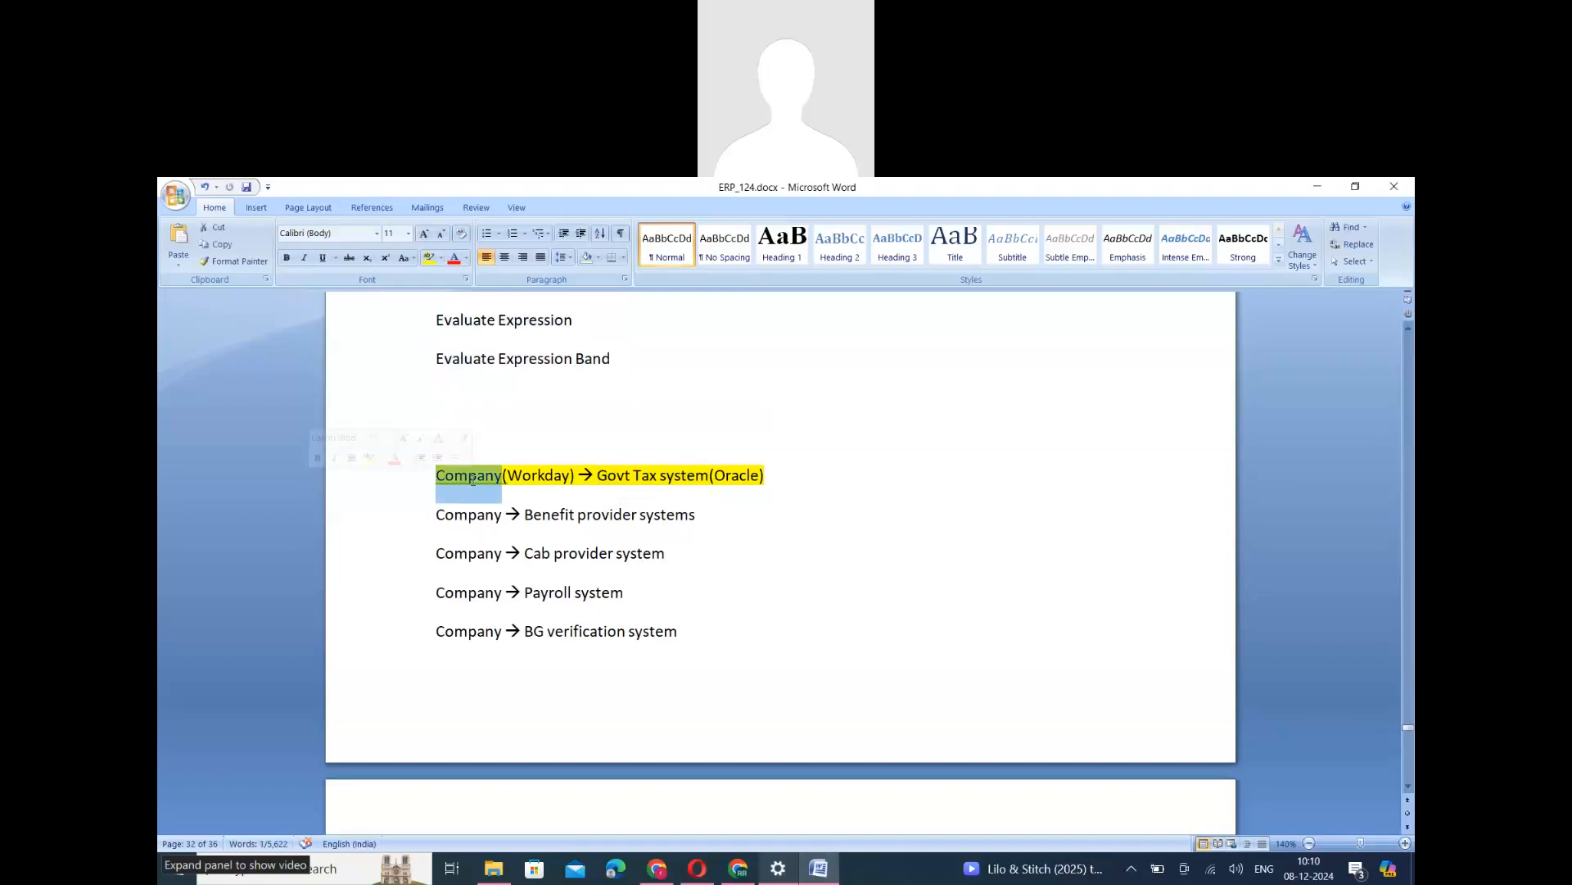
left_click_drag(598, 476, 696, 475)
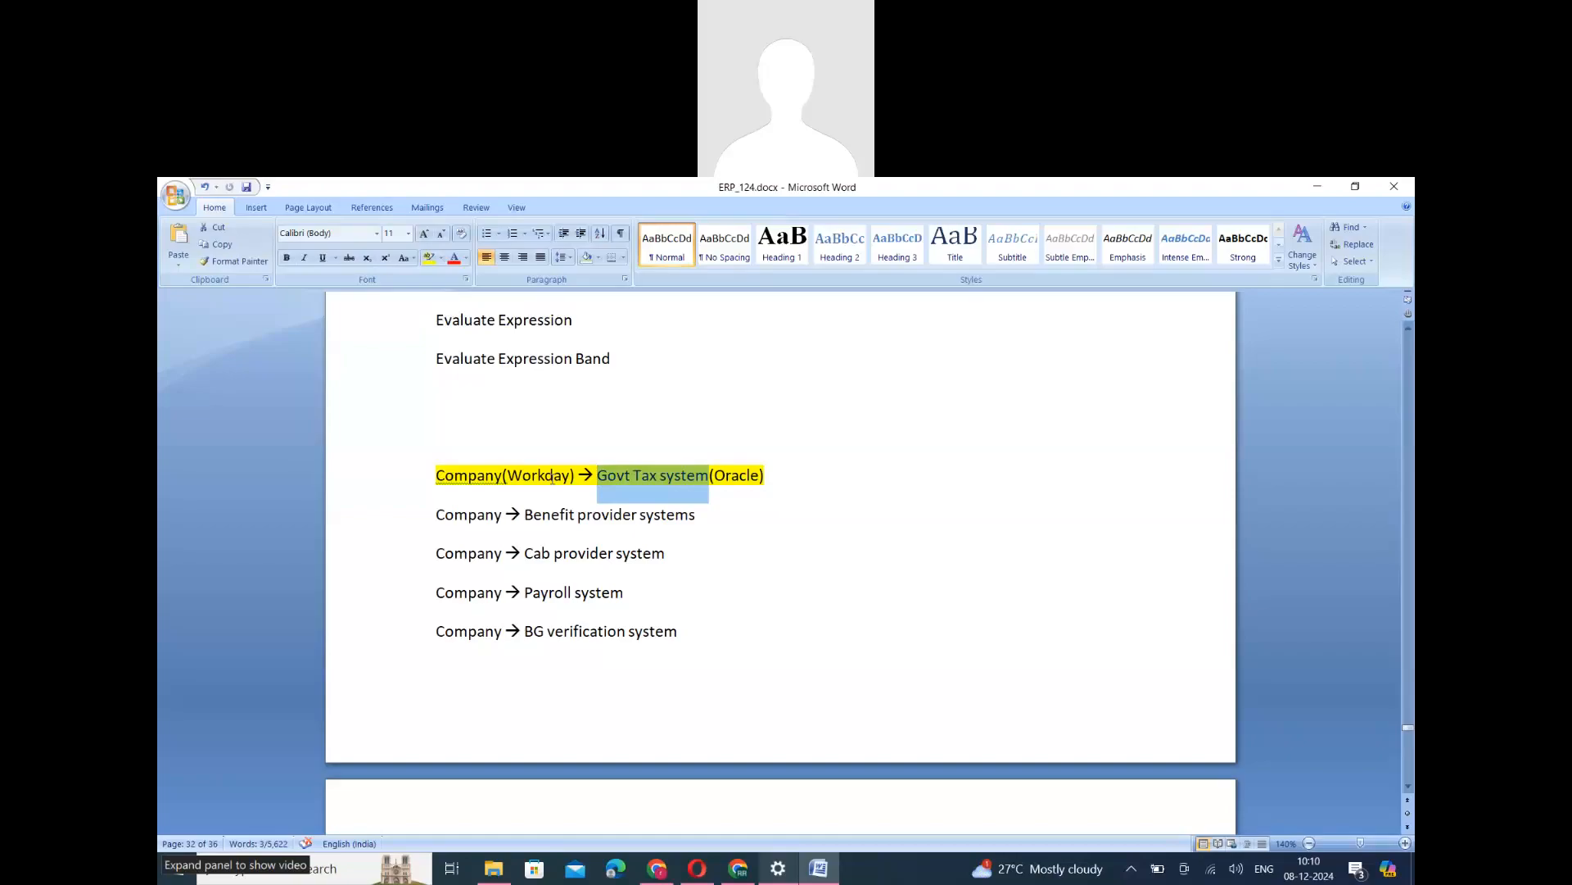
double_click(552, 477)
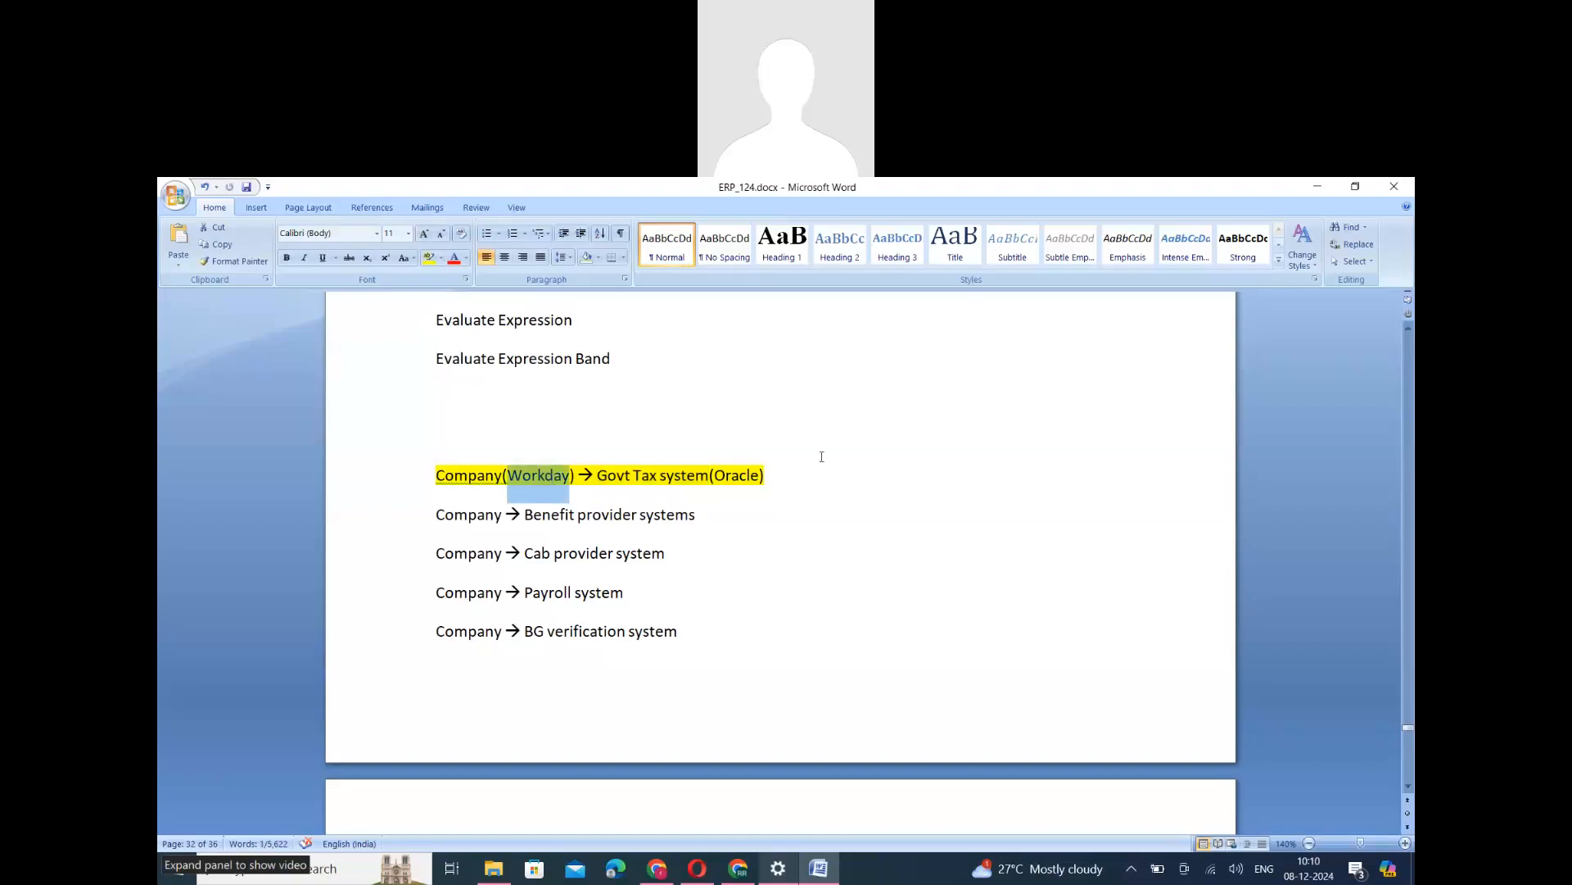
double_click(735, 476)
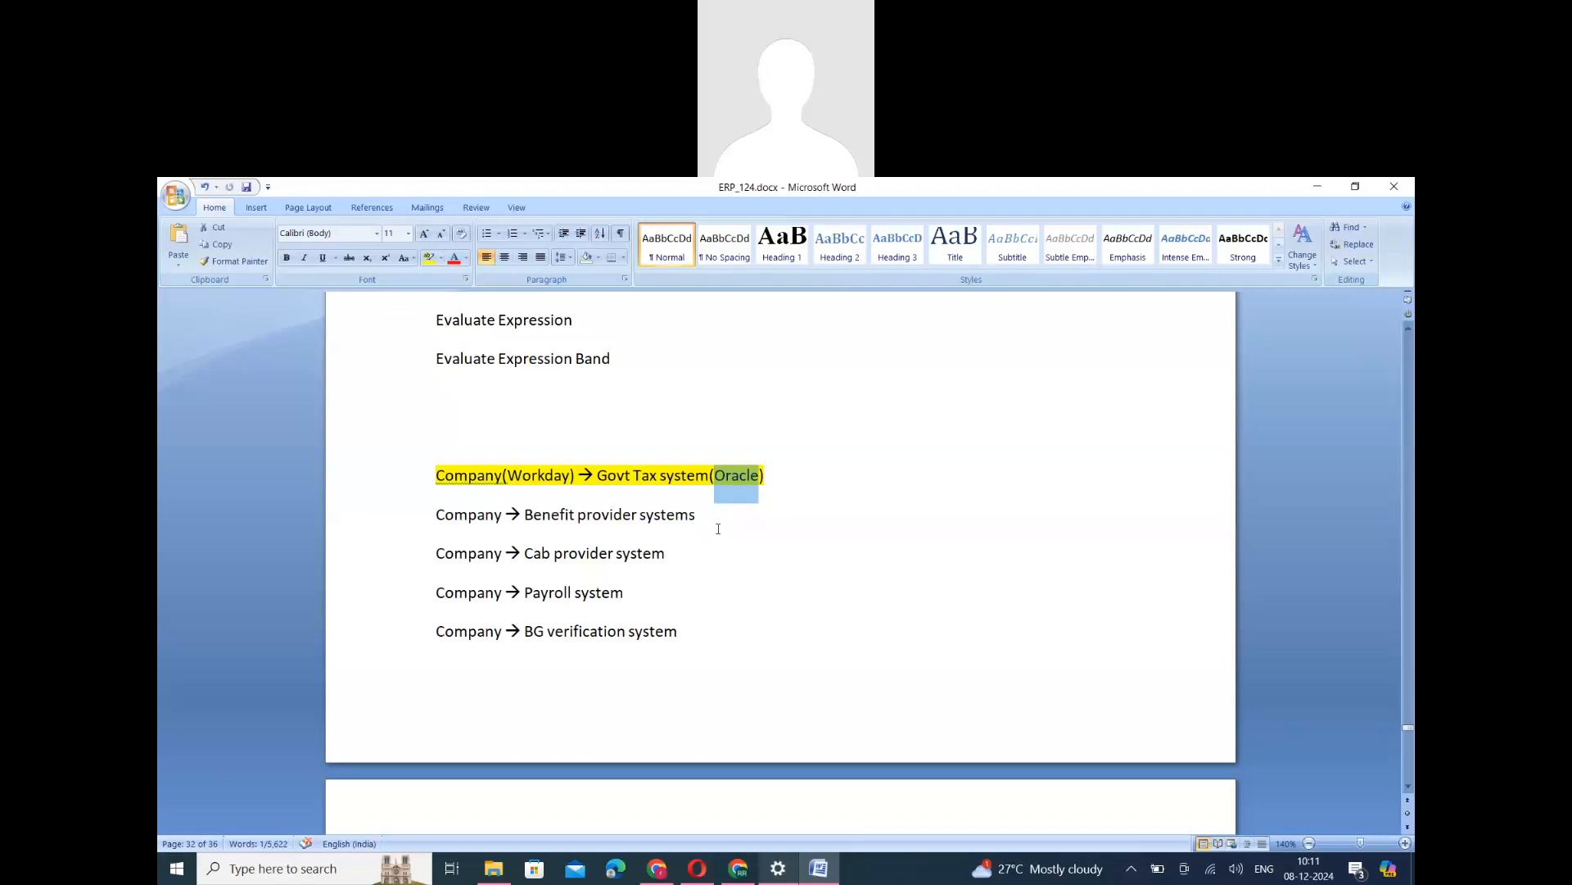
- Compare the gender values listed for the company's Workday system with those listed for the local government tax system in Oracle
scroll(663, 626, "down", 8)
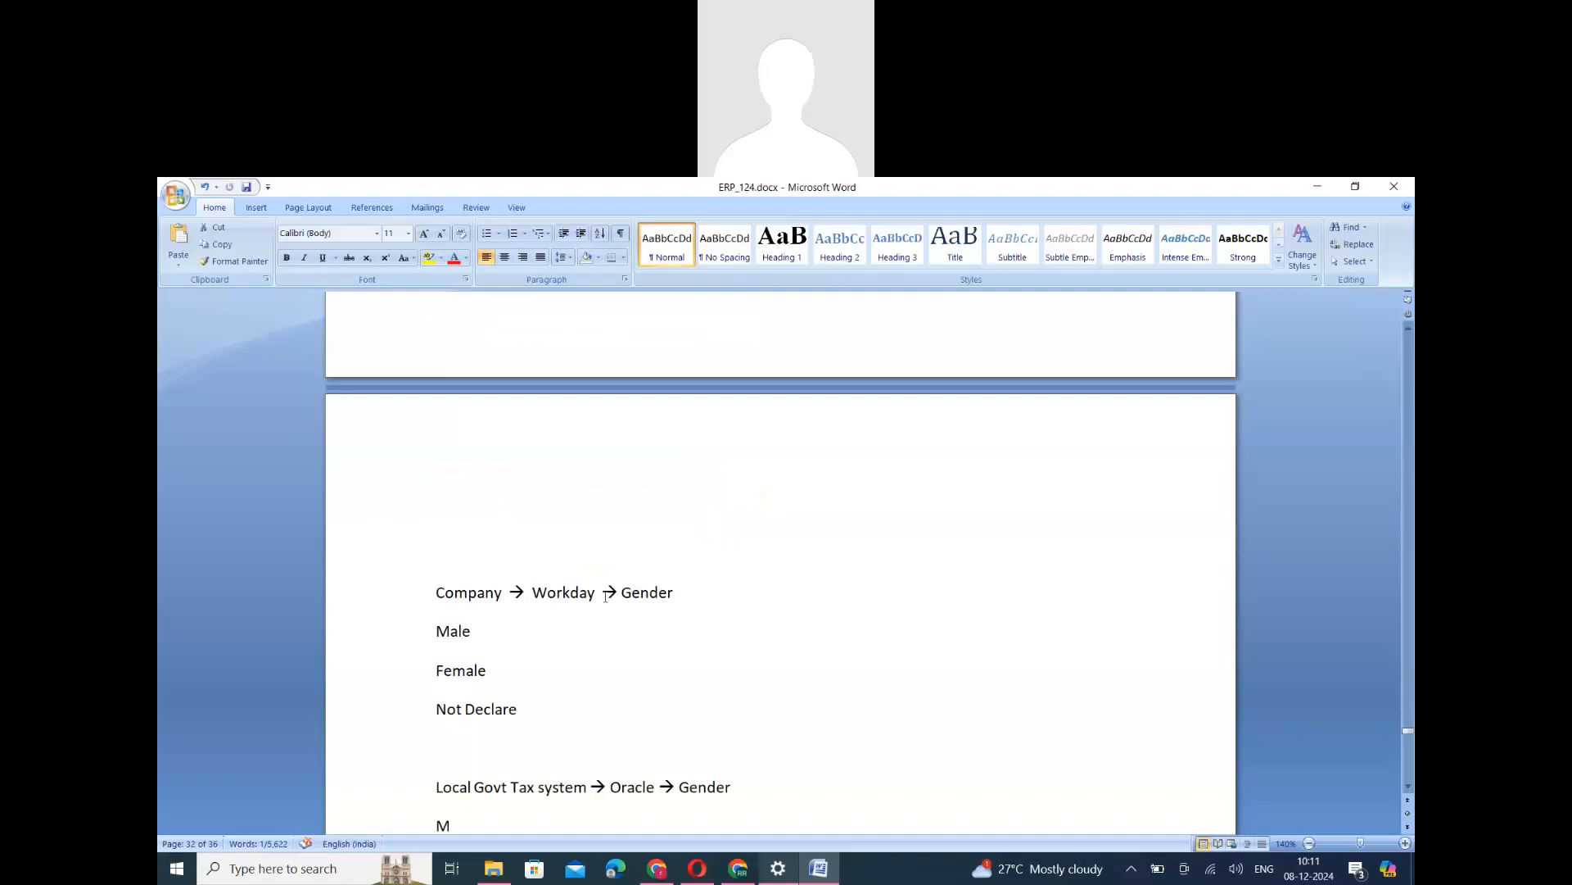
double_click(649, 593)
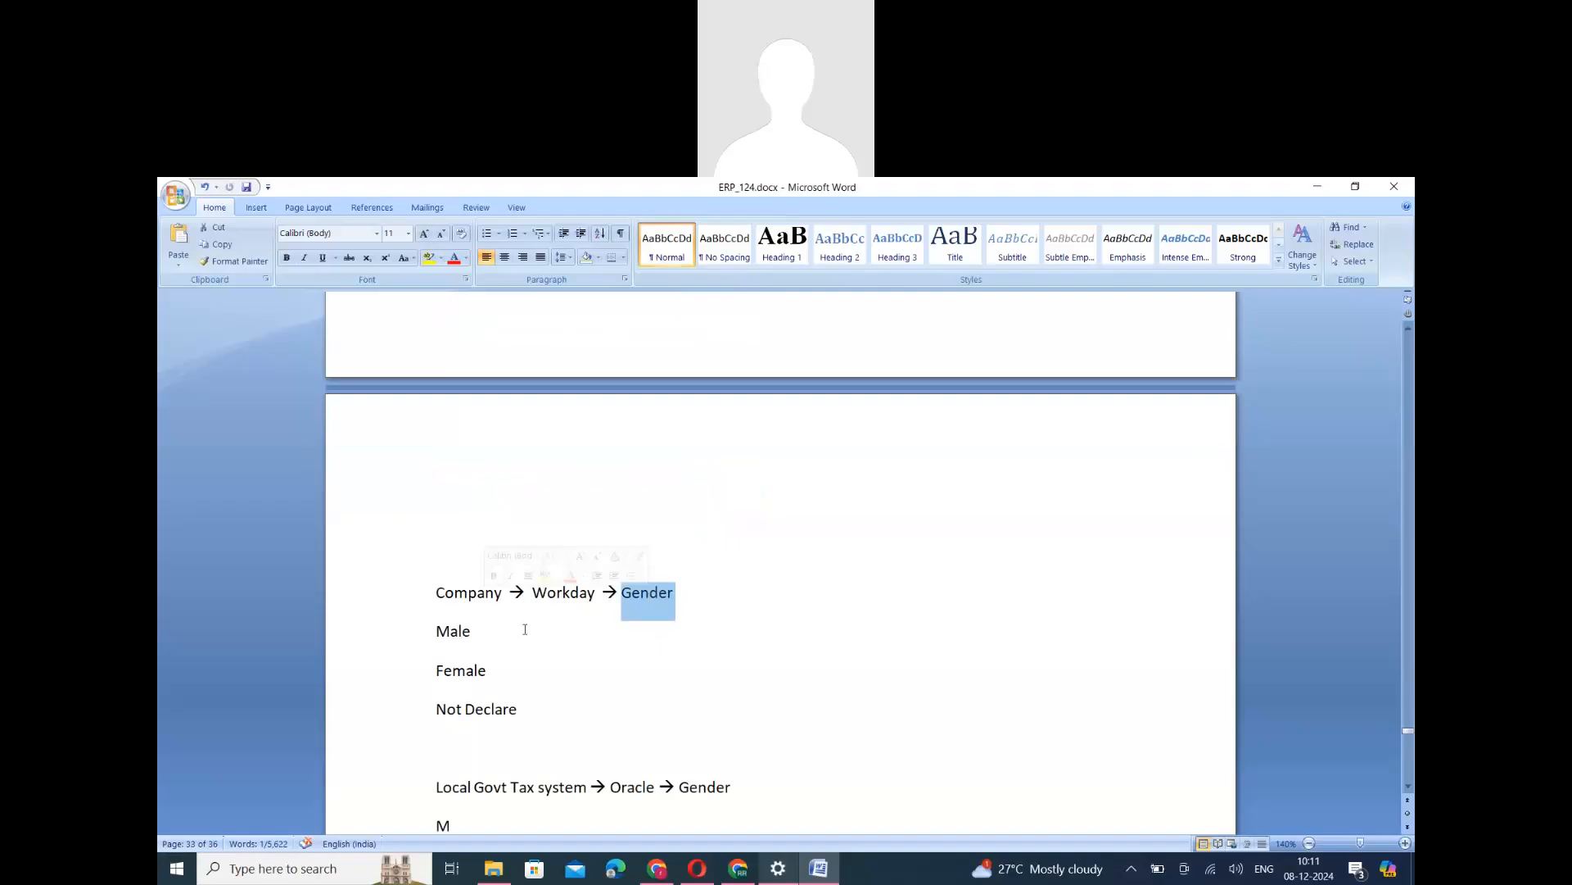
left_click_drag(438, 635, 602, 709)
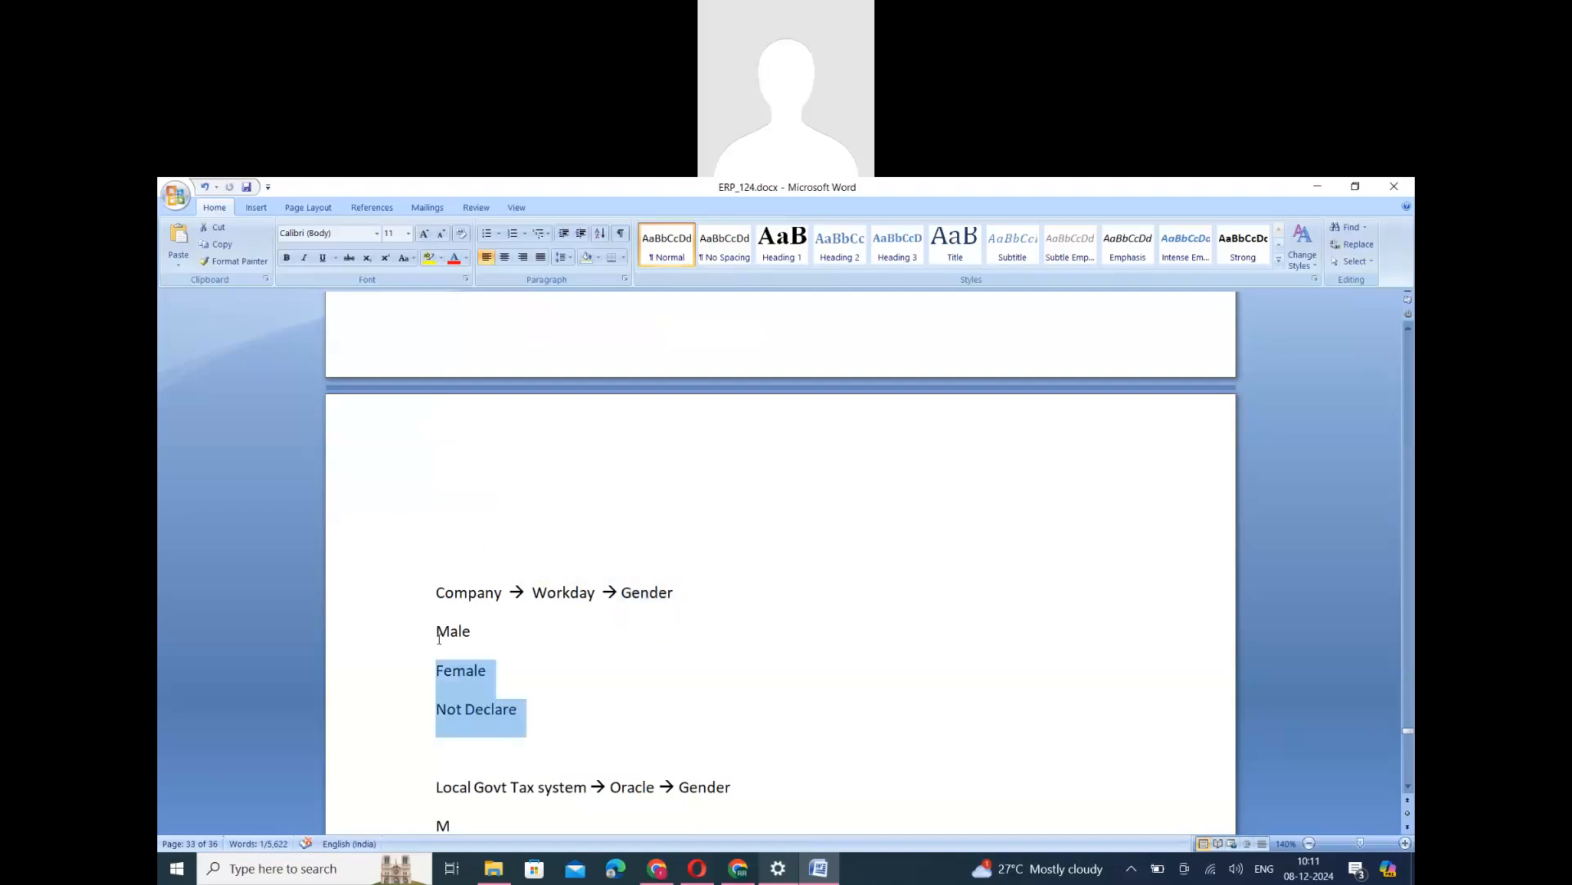
scroll(501, 682, "down", 3)
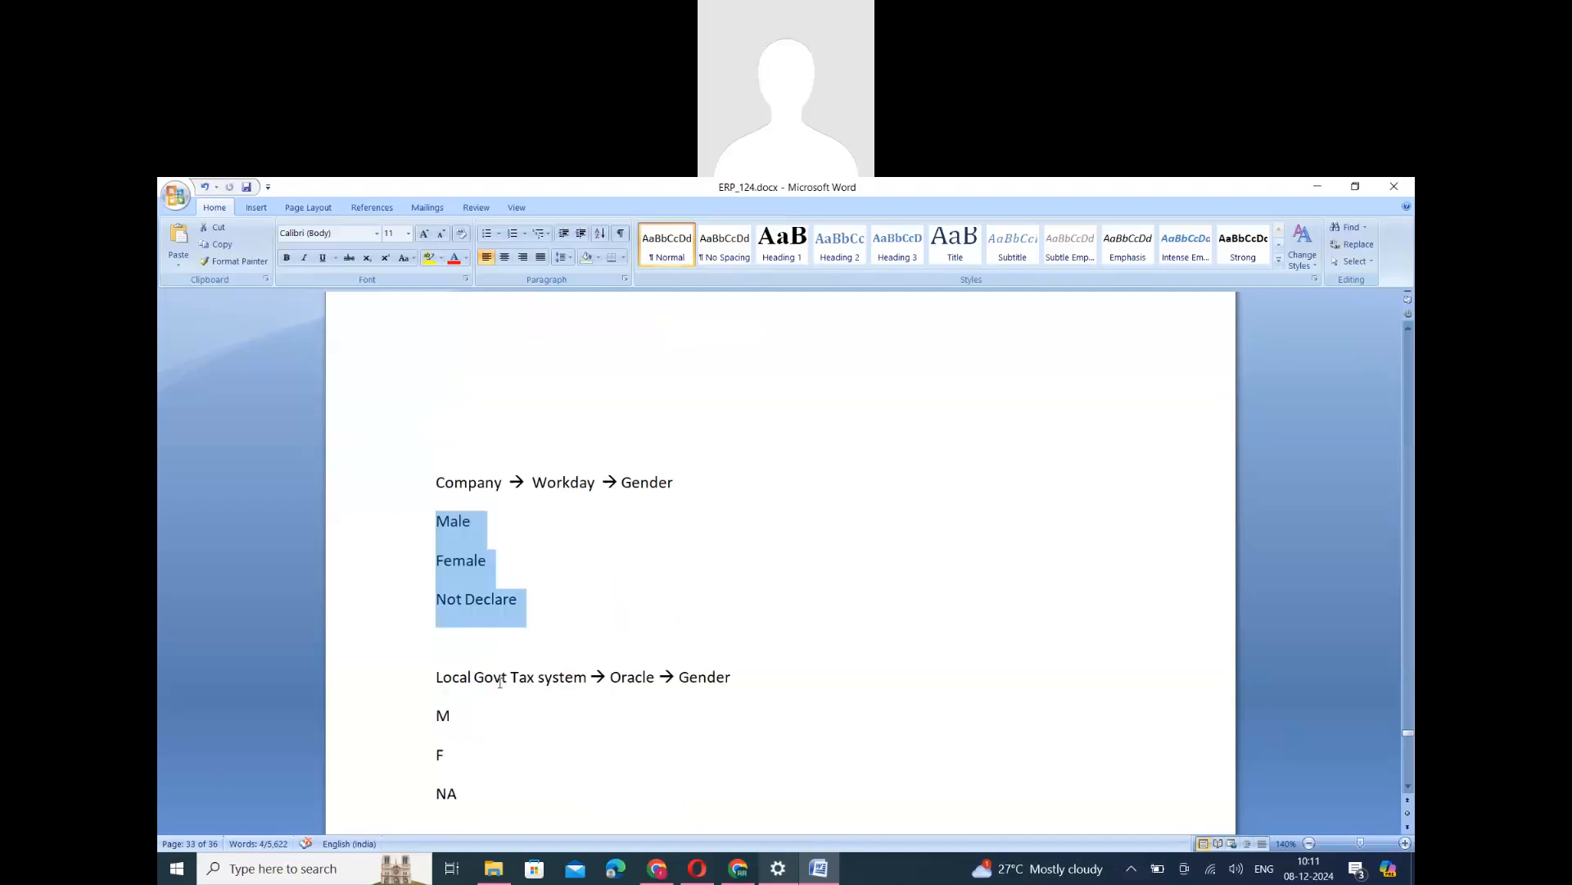
left_click_drag(540, 678, 436, 678)
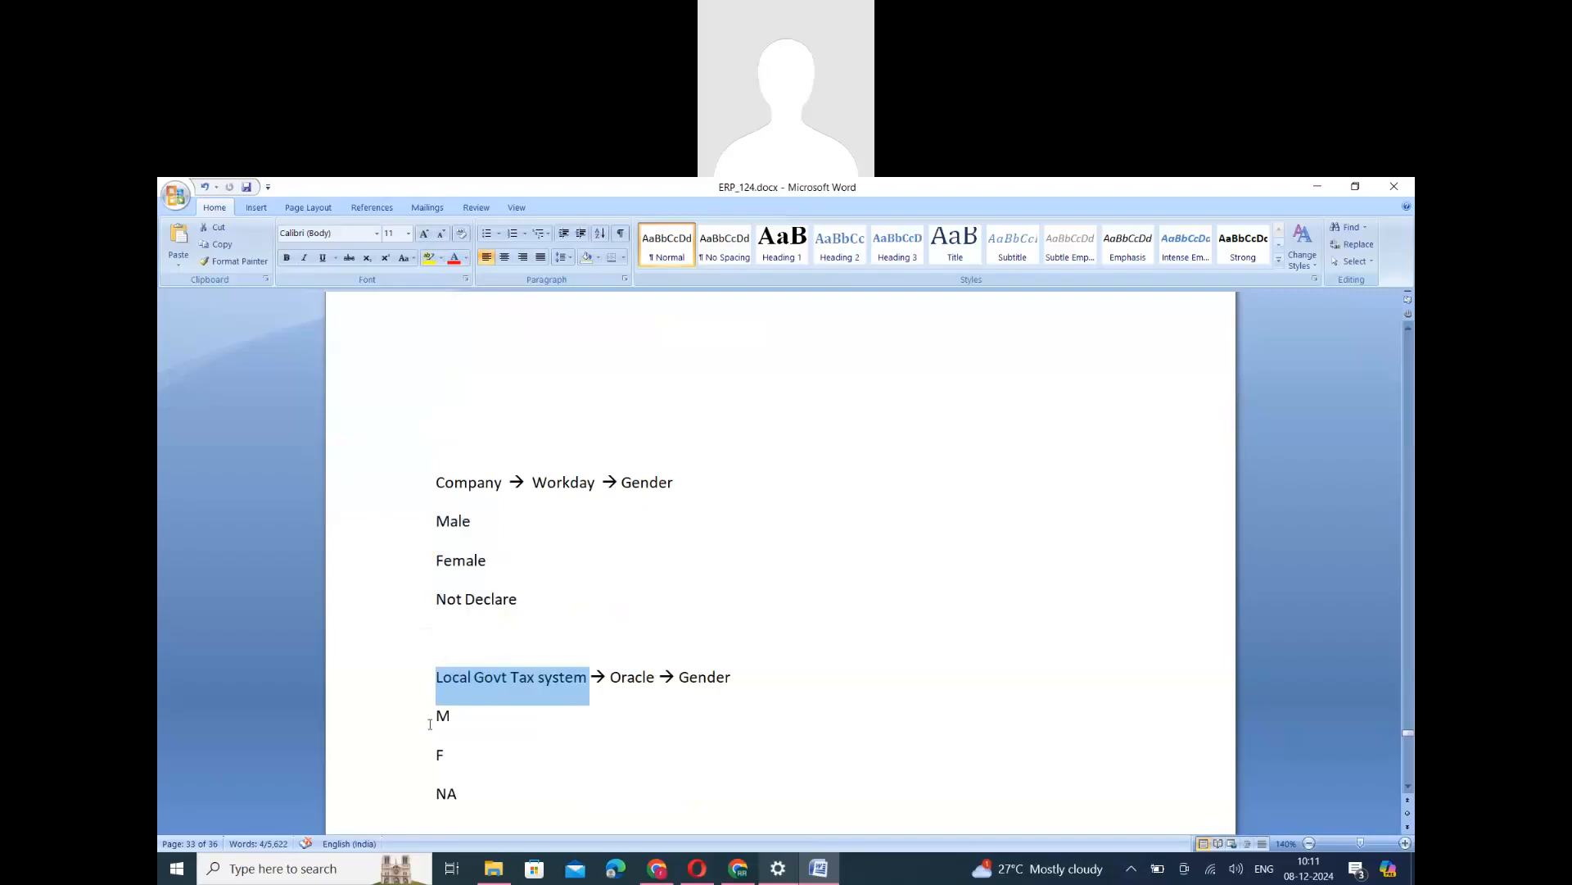
left_click_drag(432, 711, 467, 799)
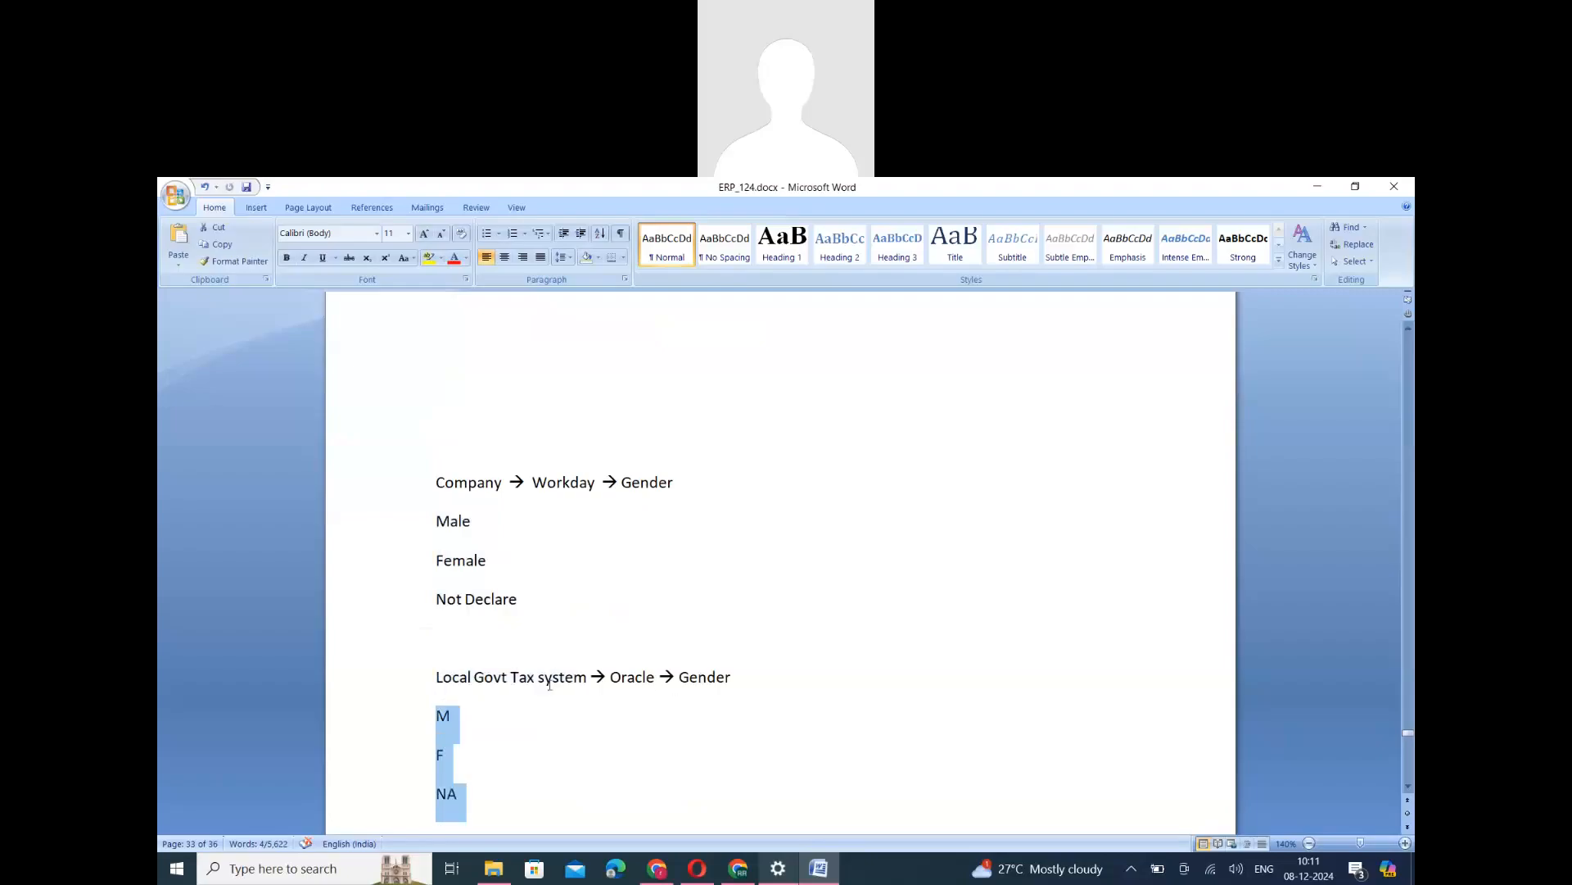
double_click(452, 538)
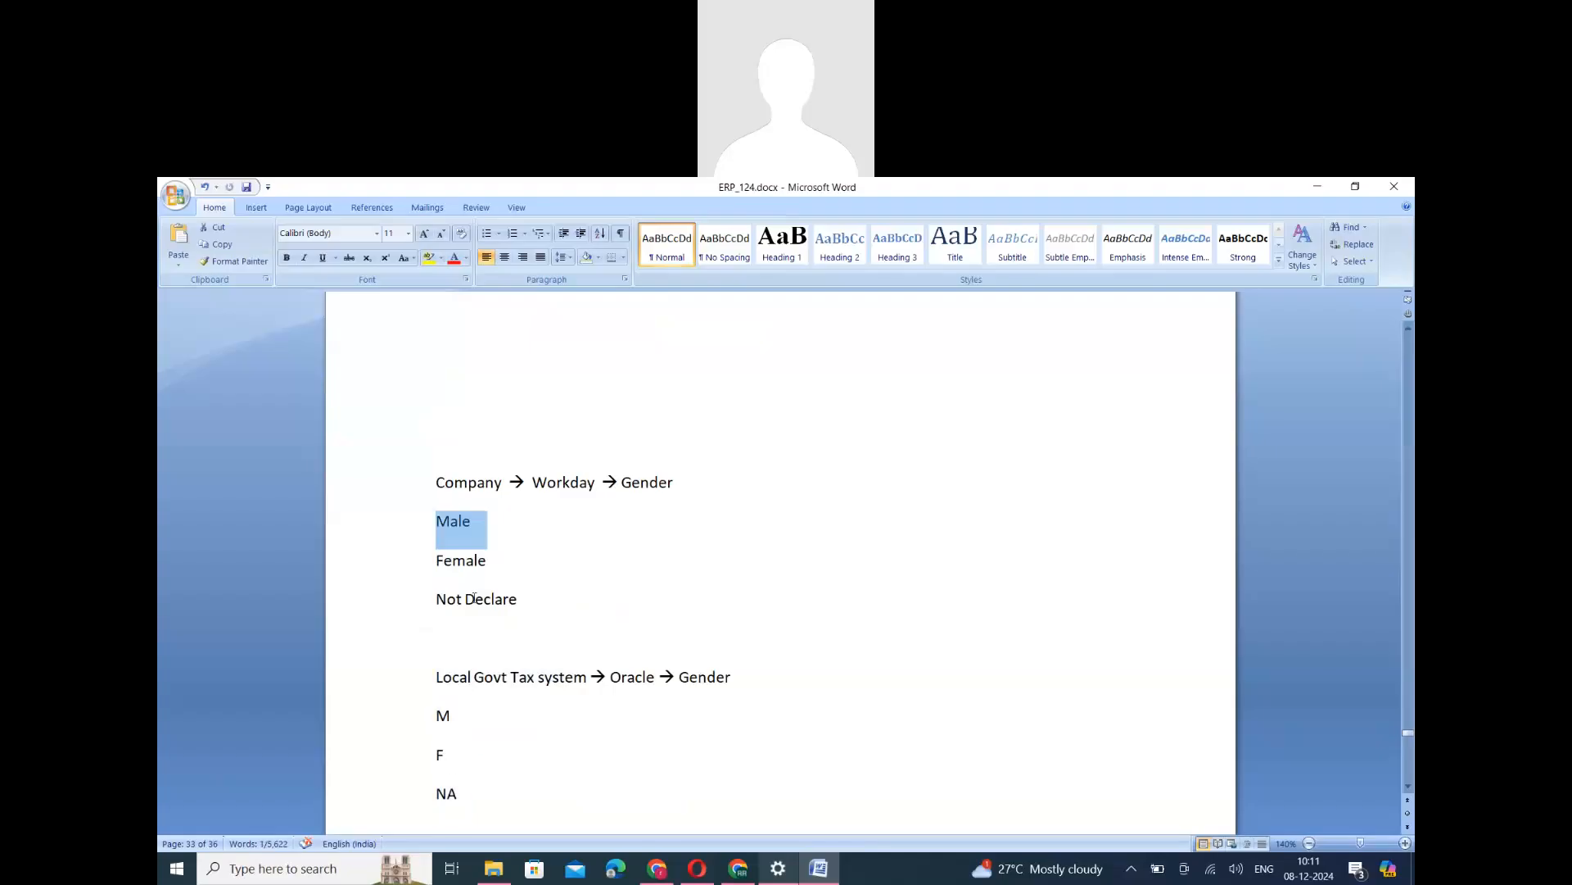
left_click_drag(463, 796, 435, 709)
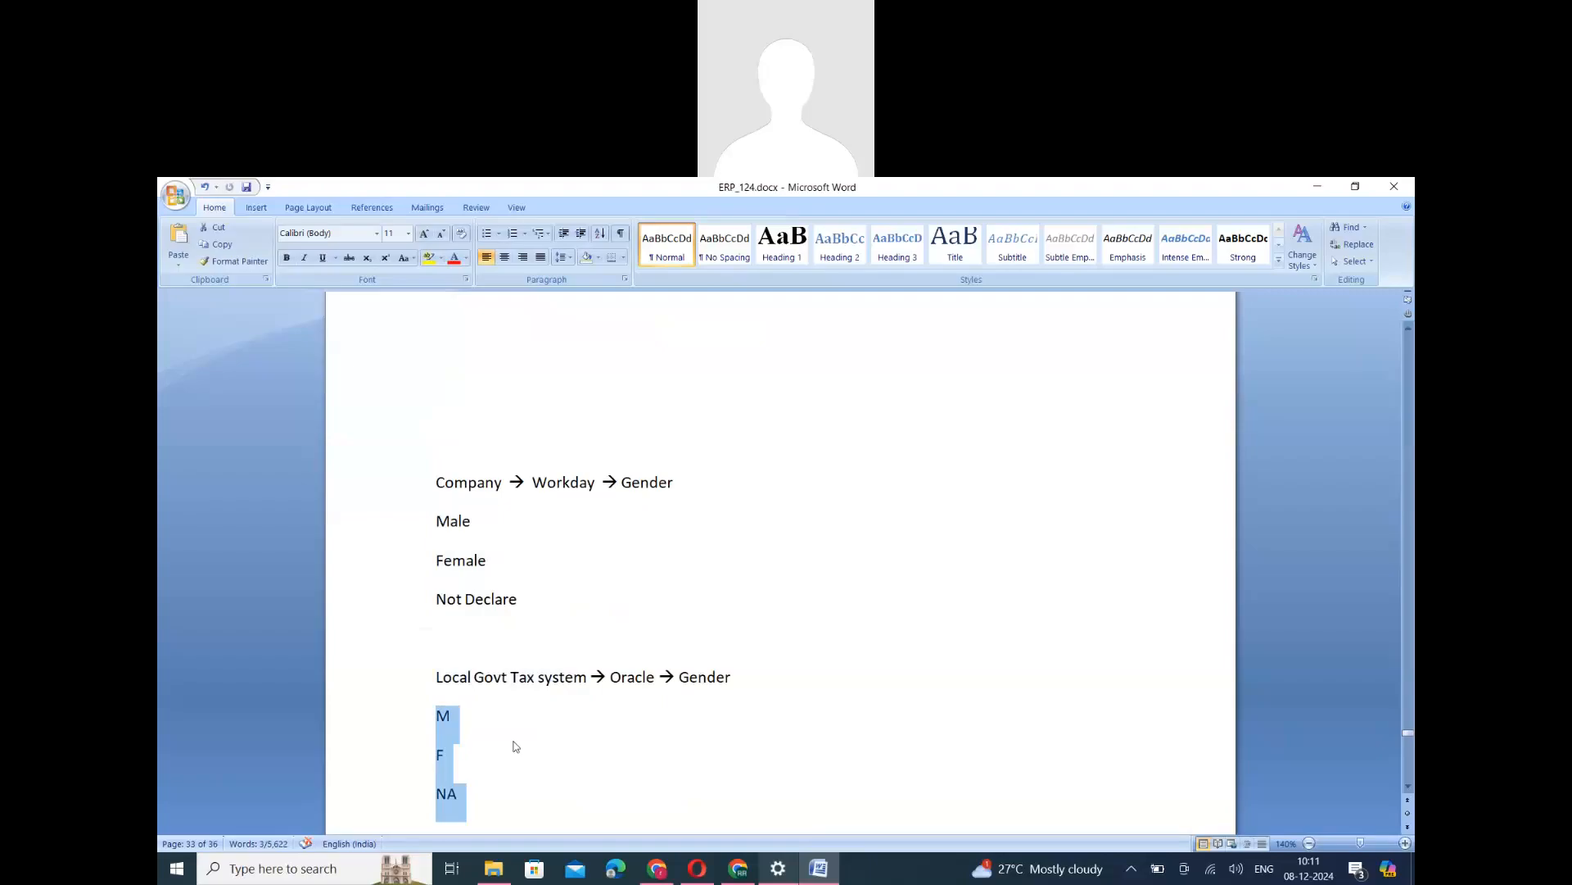
scroll(515, 745, "down", 1)
left_click(457, 737)
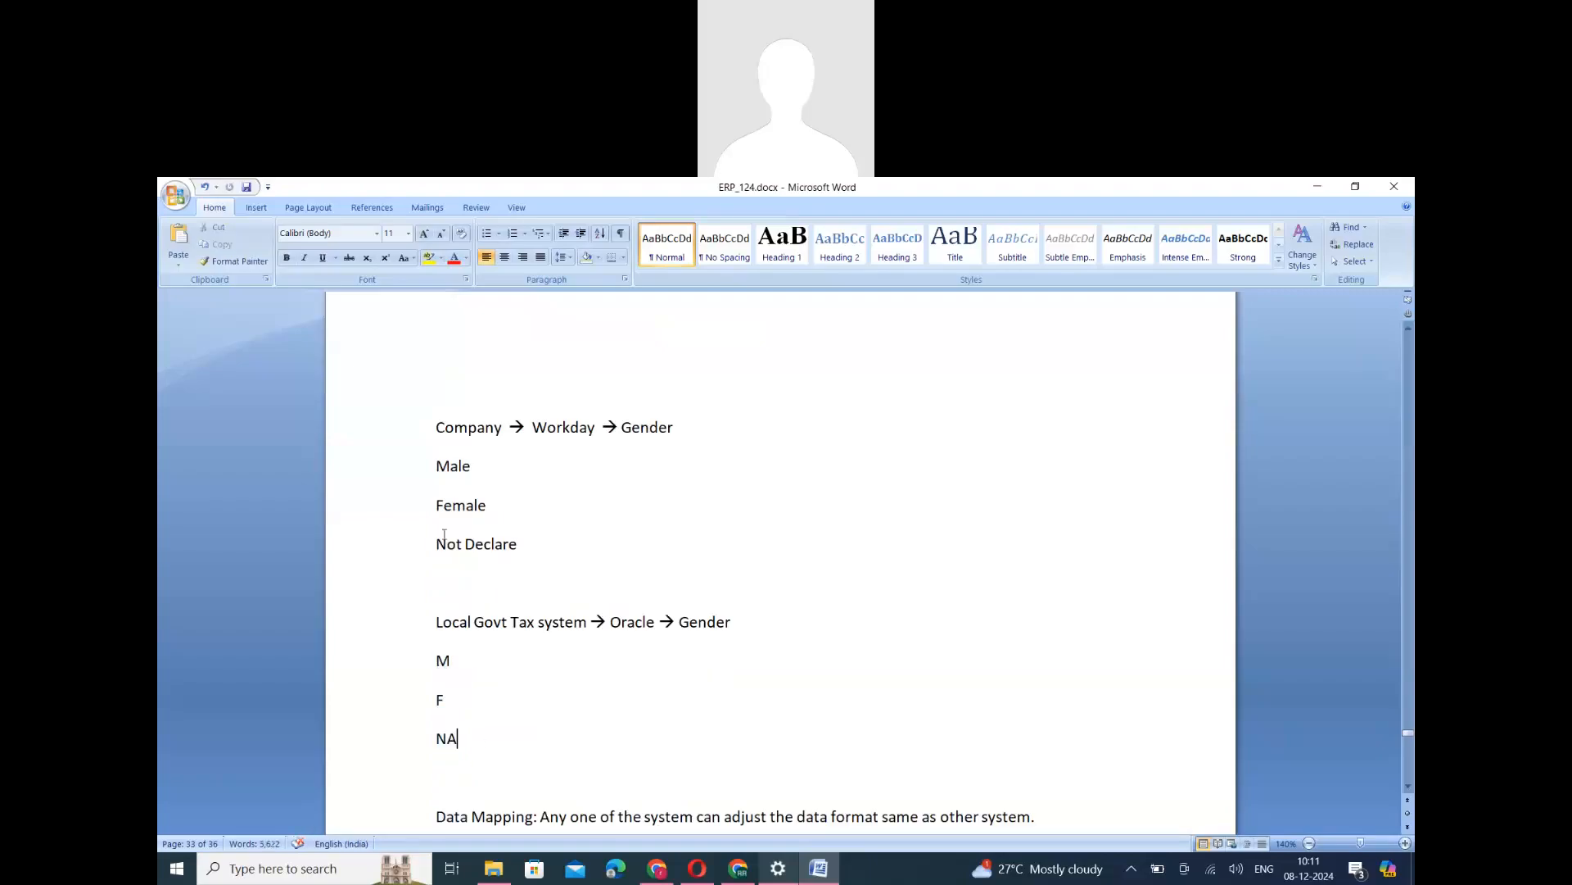
left_click_drag(457, 737, 435, 477)
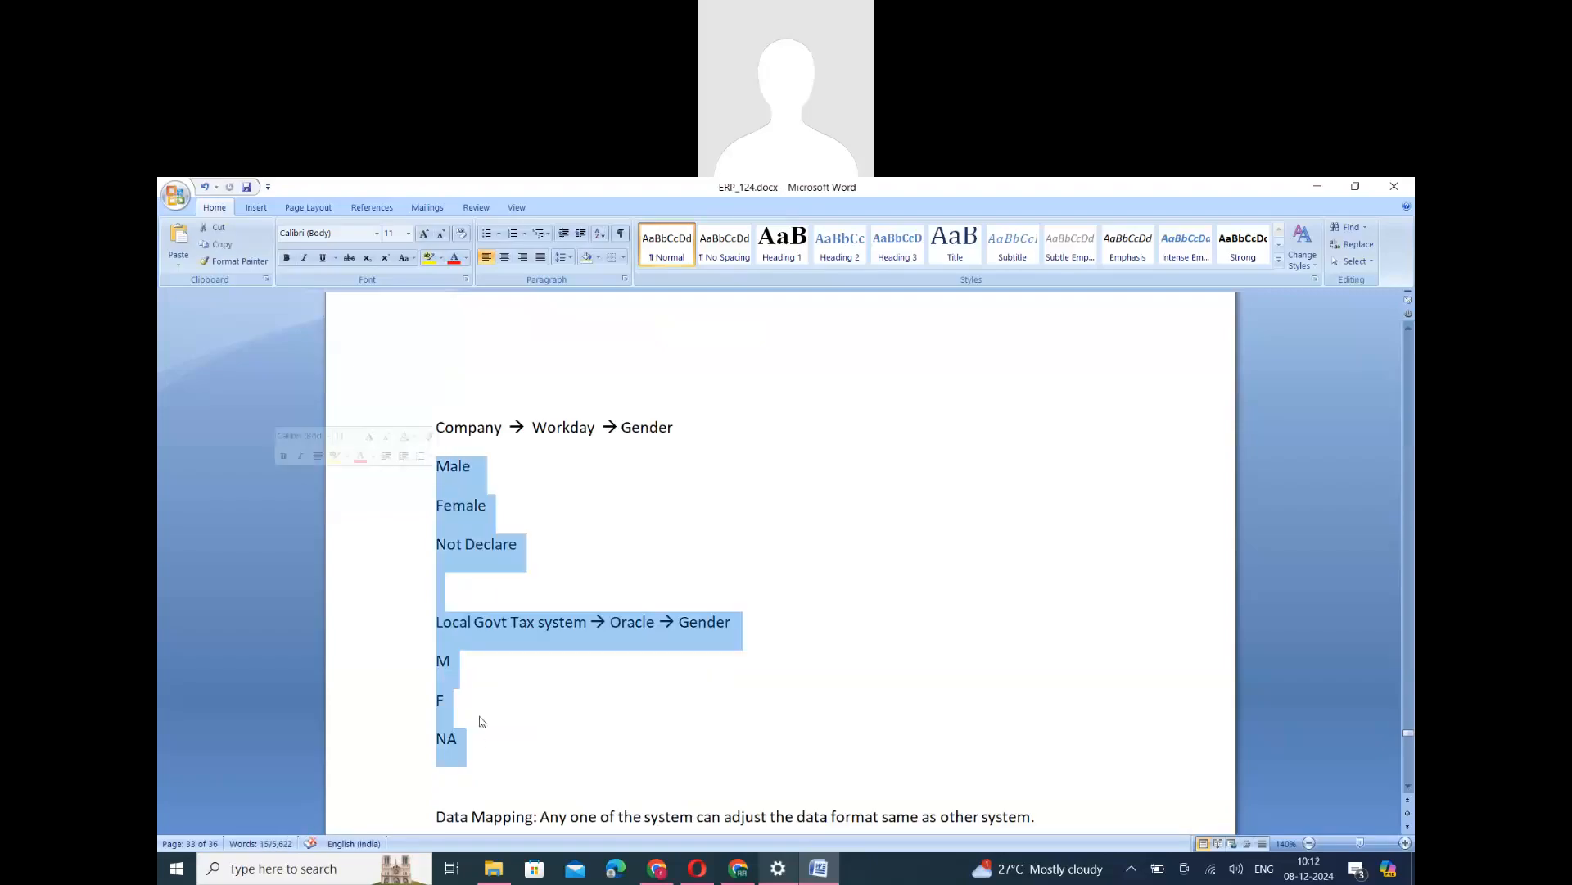
scroll(481, 725, "down", 2)
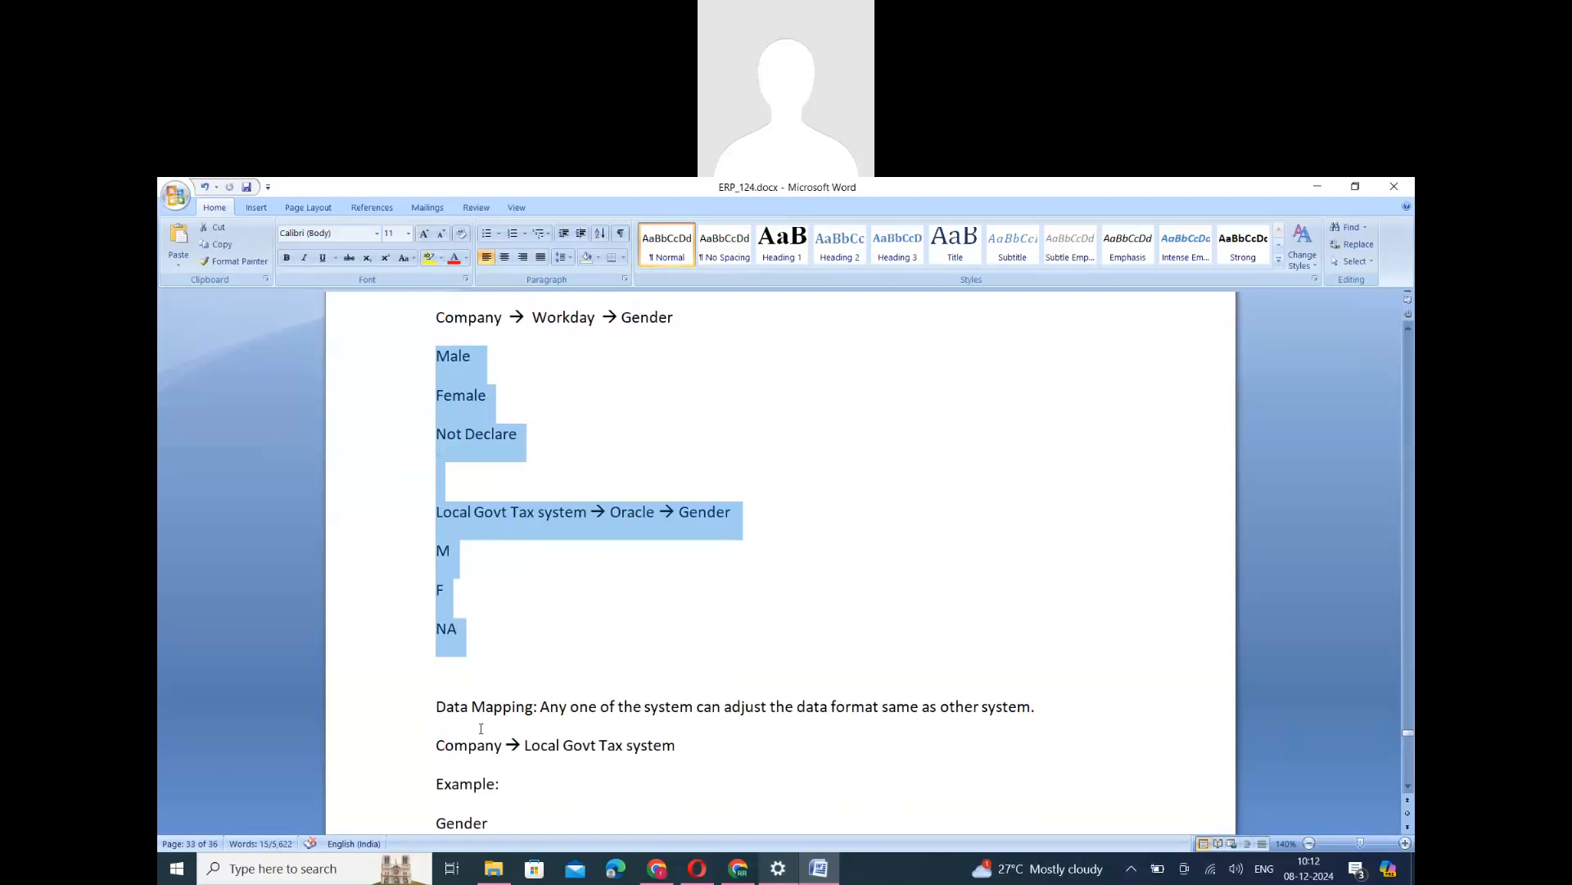
scroll(481, 728, "up", 1)
scroll(485, 722, "down", 1)
left_click(507, 576)
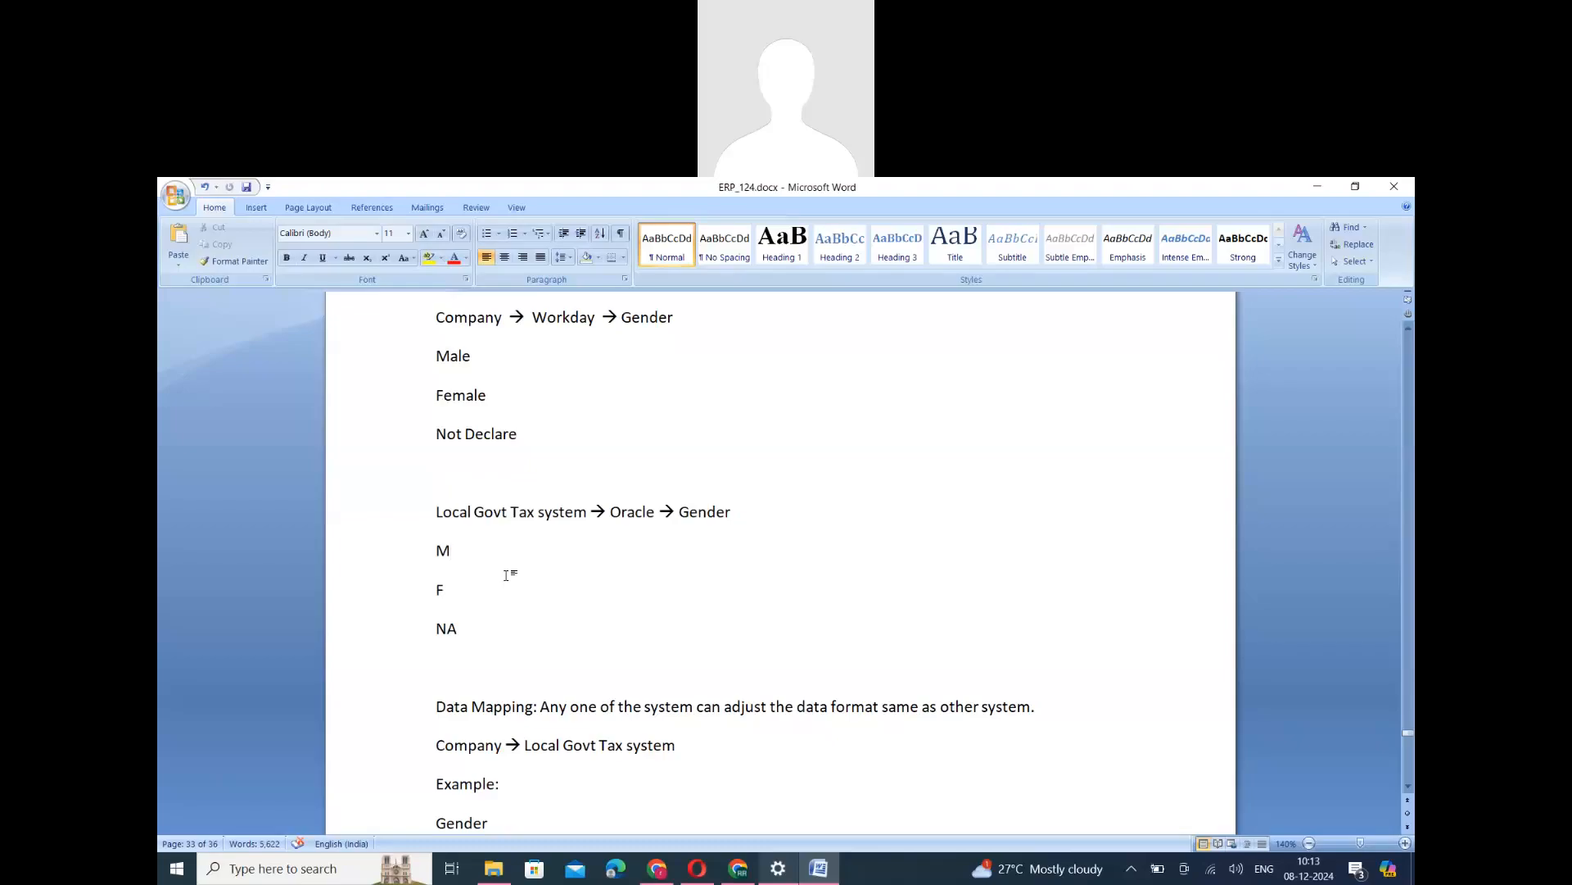
- Read the Data Mapping definition and its gender example from the company to the local government tax system
scroll(491, 631, "down", 1)
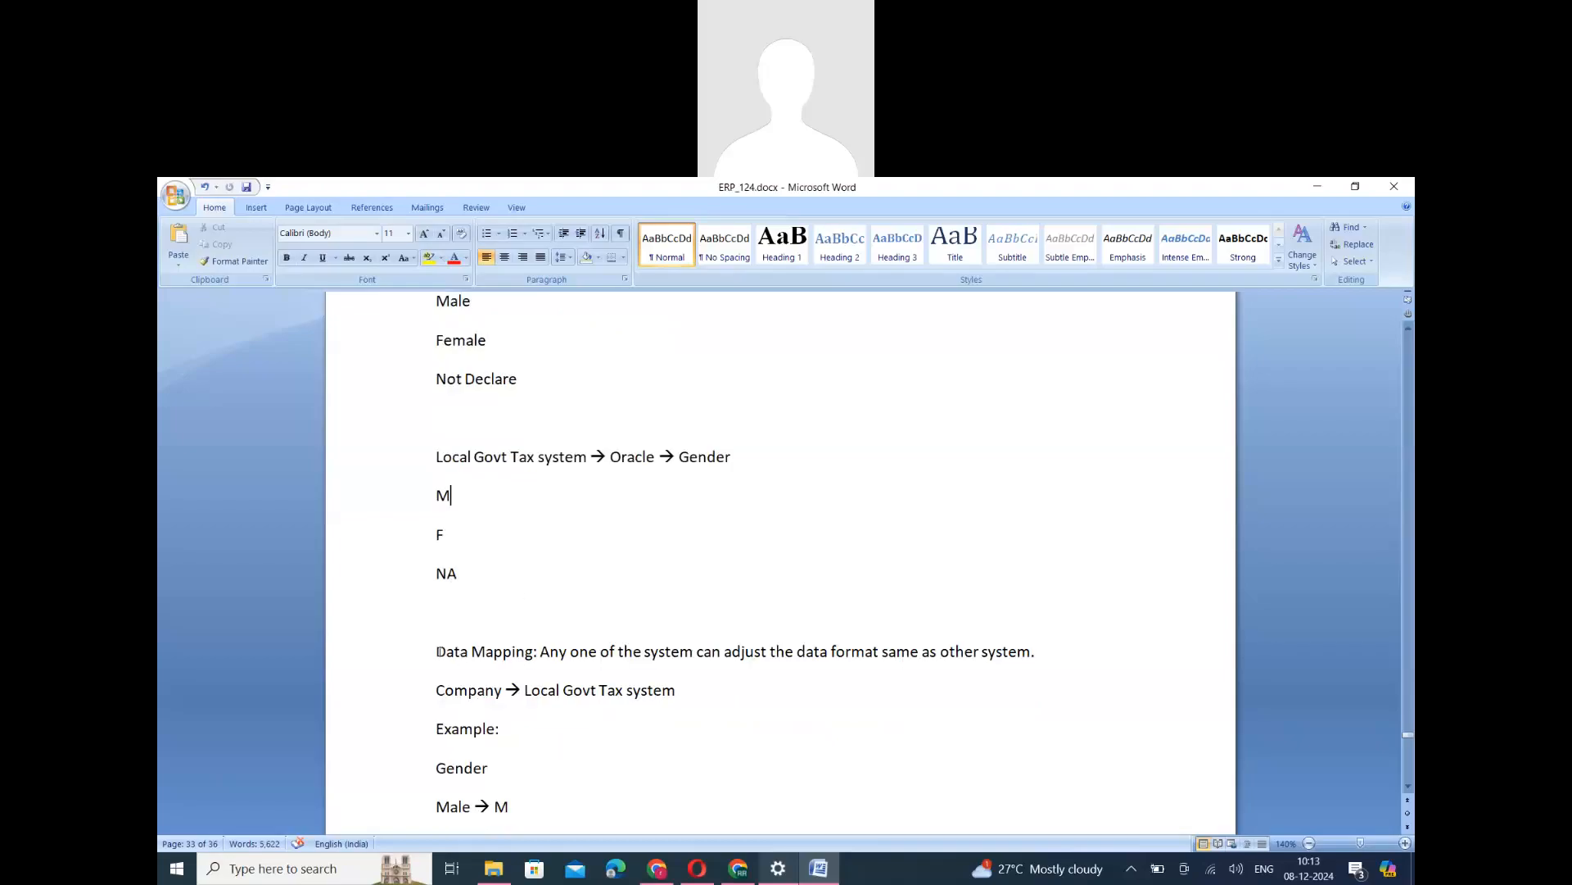
left_click_drag(440, 651, 530, 653)
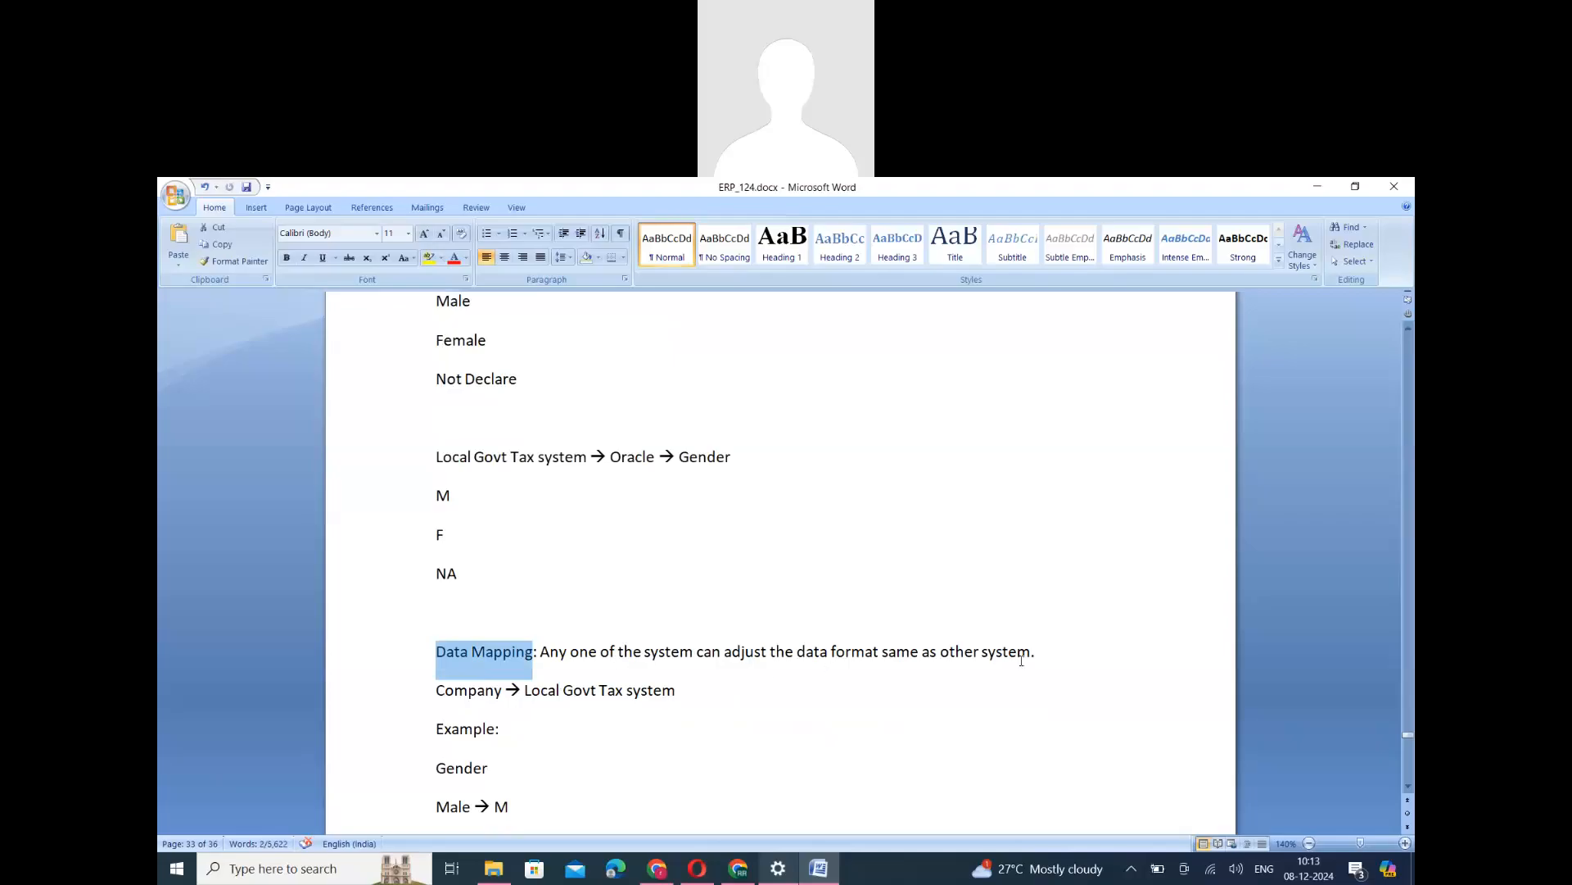
scroll(544, 597, "down", 3)
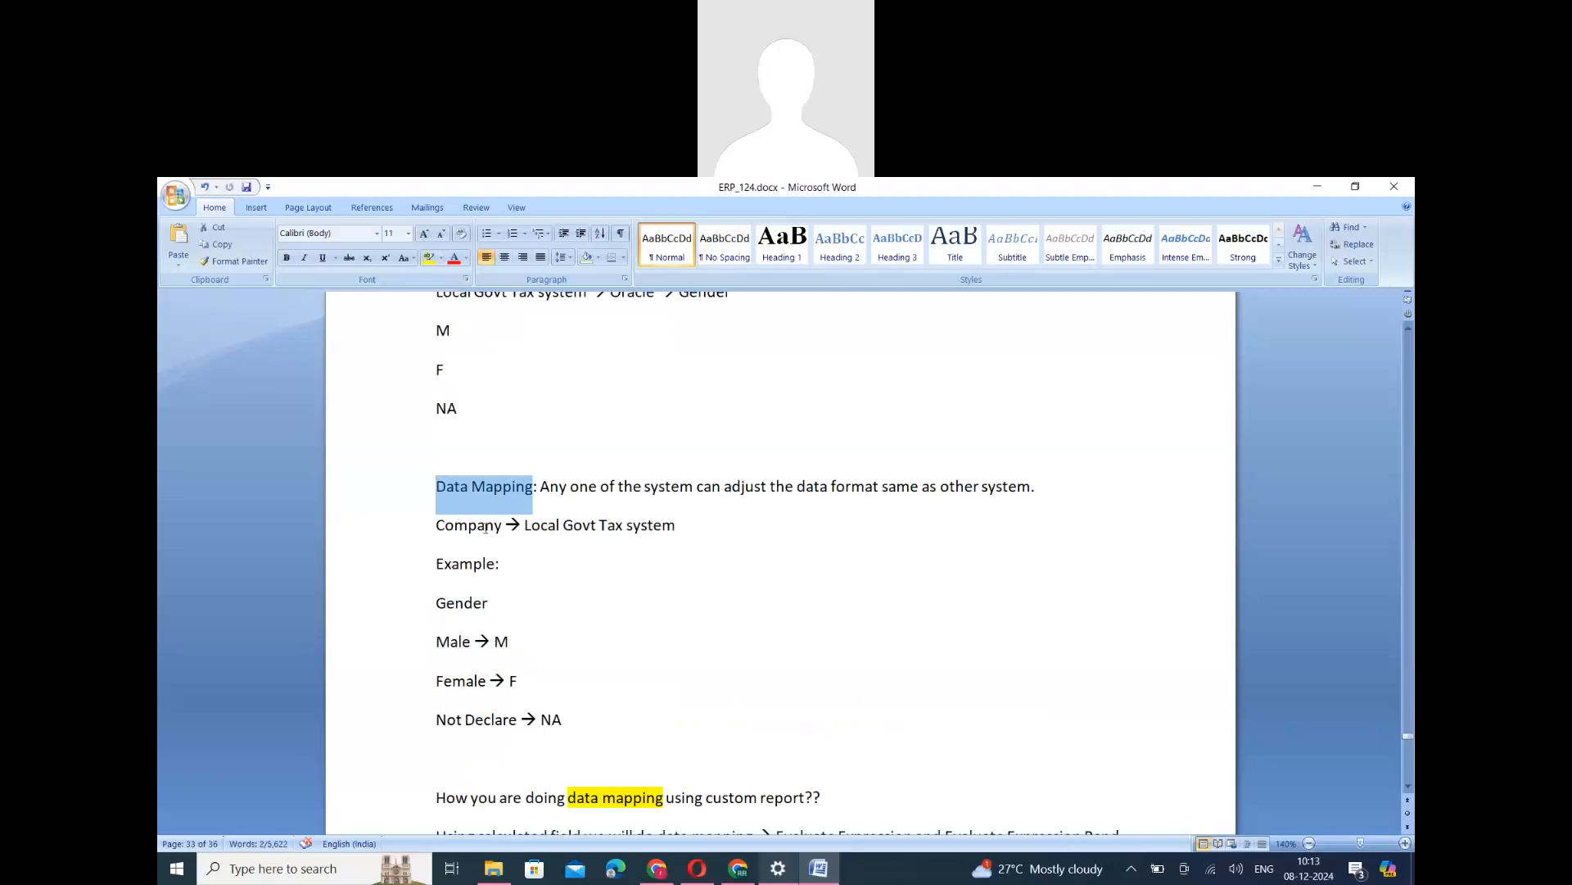
double_click(483, 526)
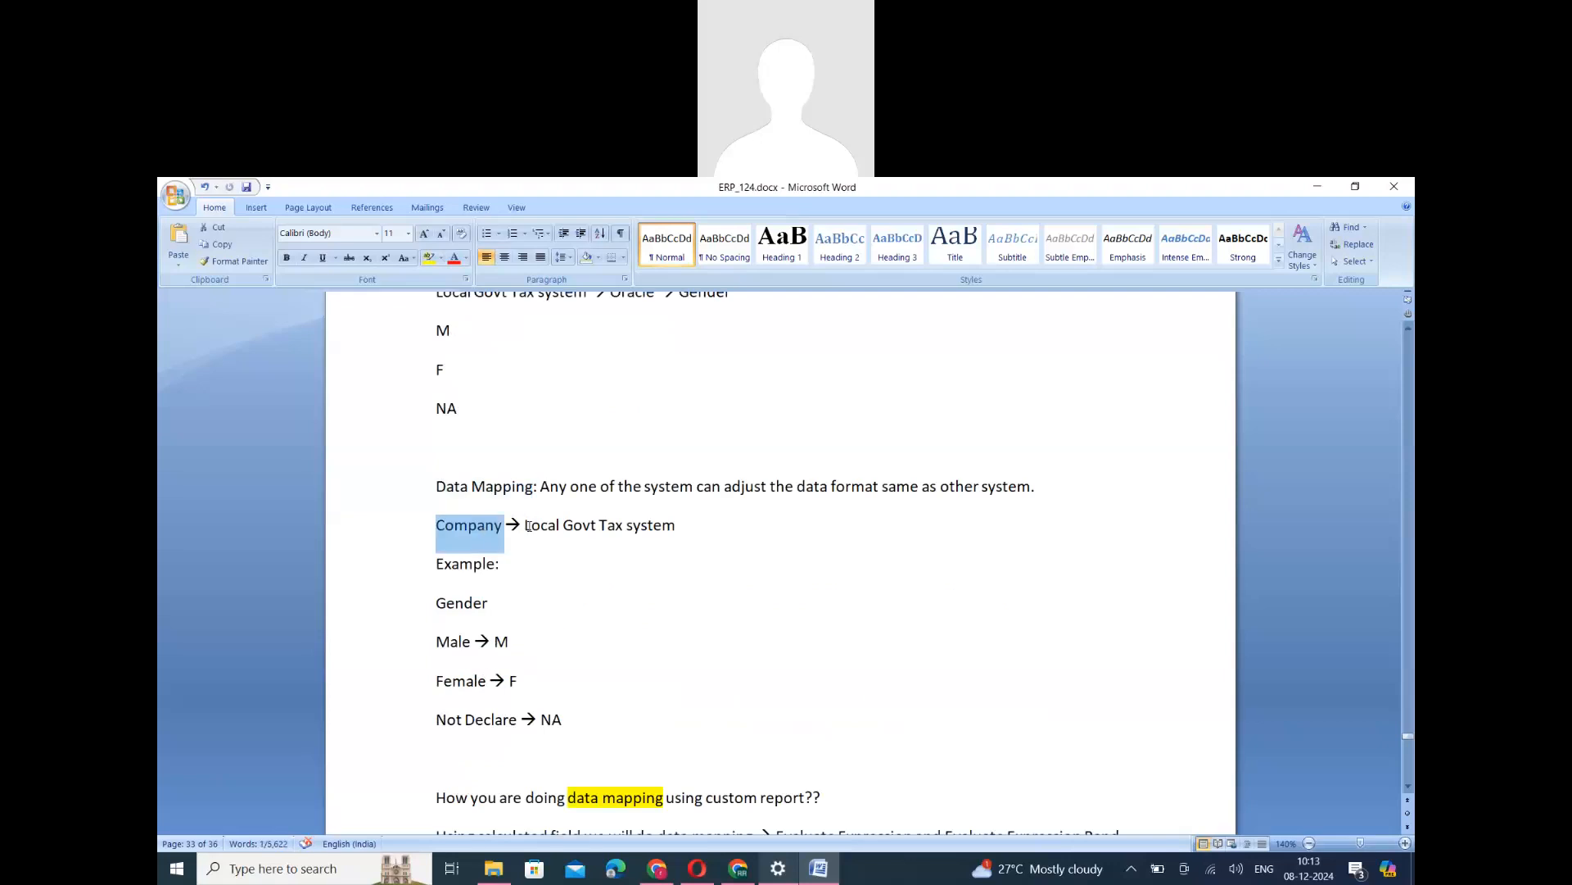
left_click_drag(527, 525, 673, 524)
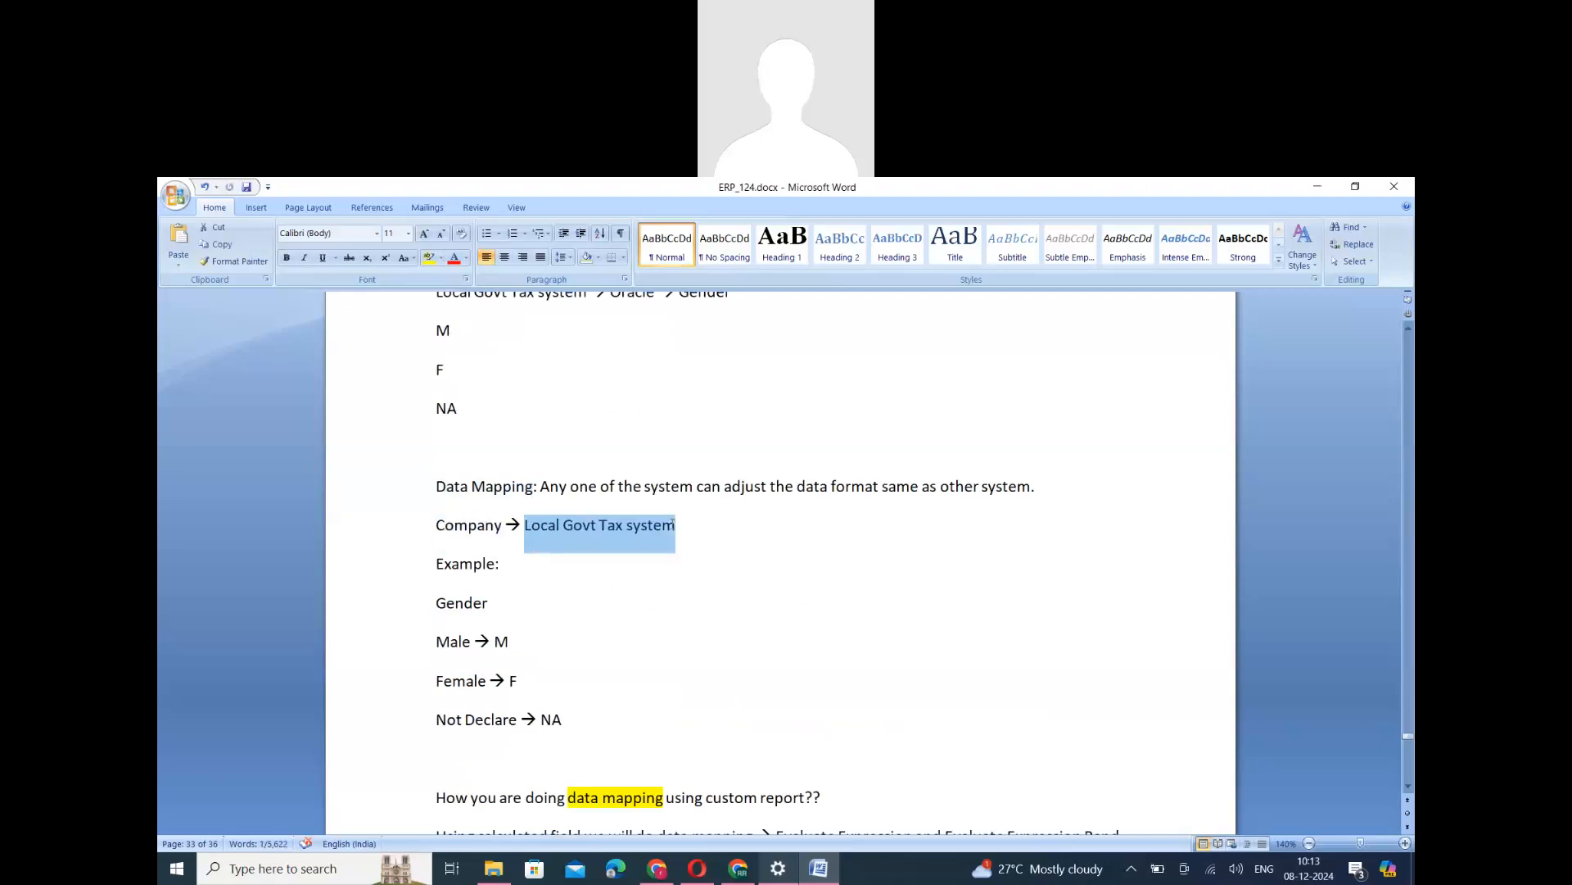
double_click(461, 604)
double_click(453, 641)
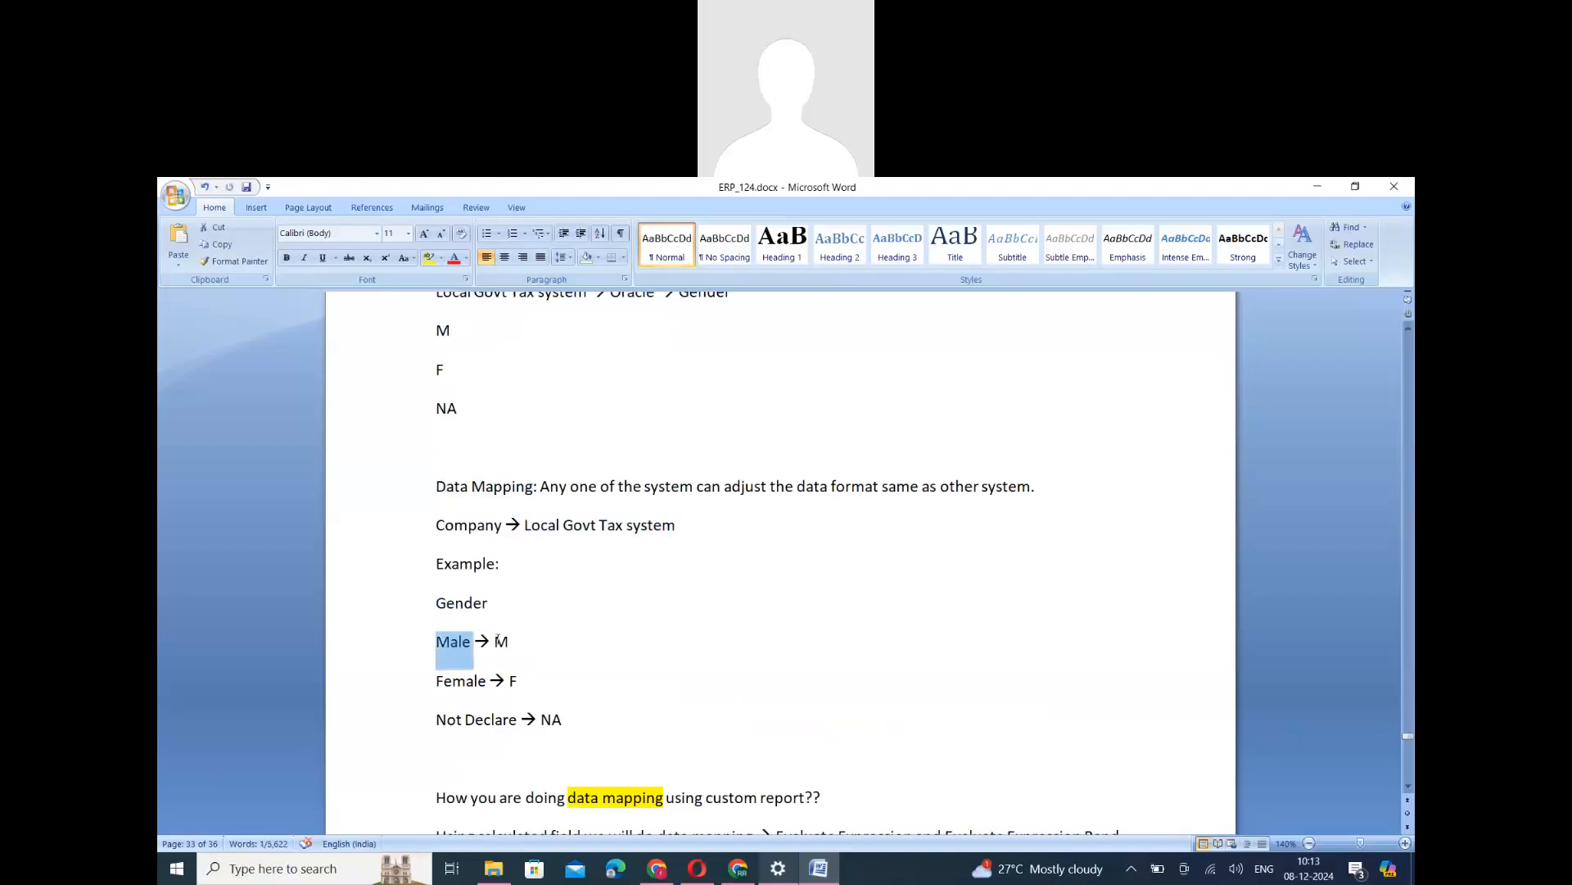
double_click(502, 642)
double_click(461, 680)
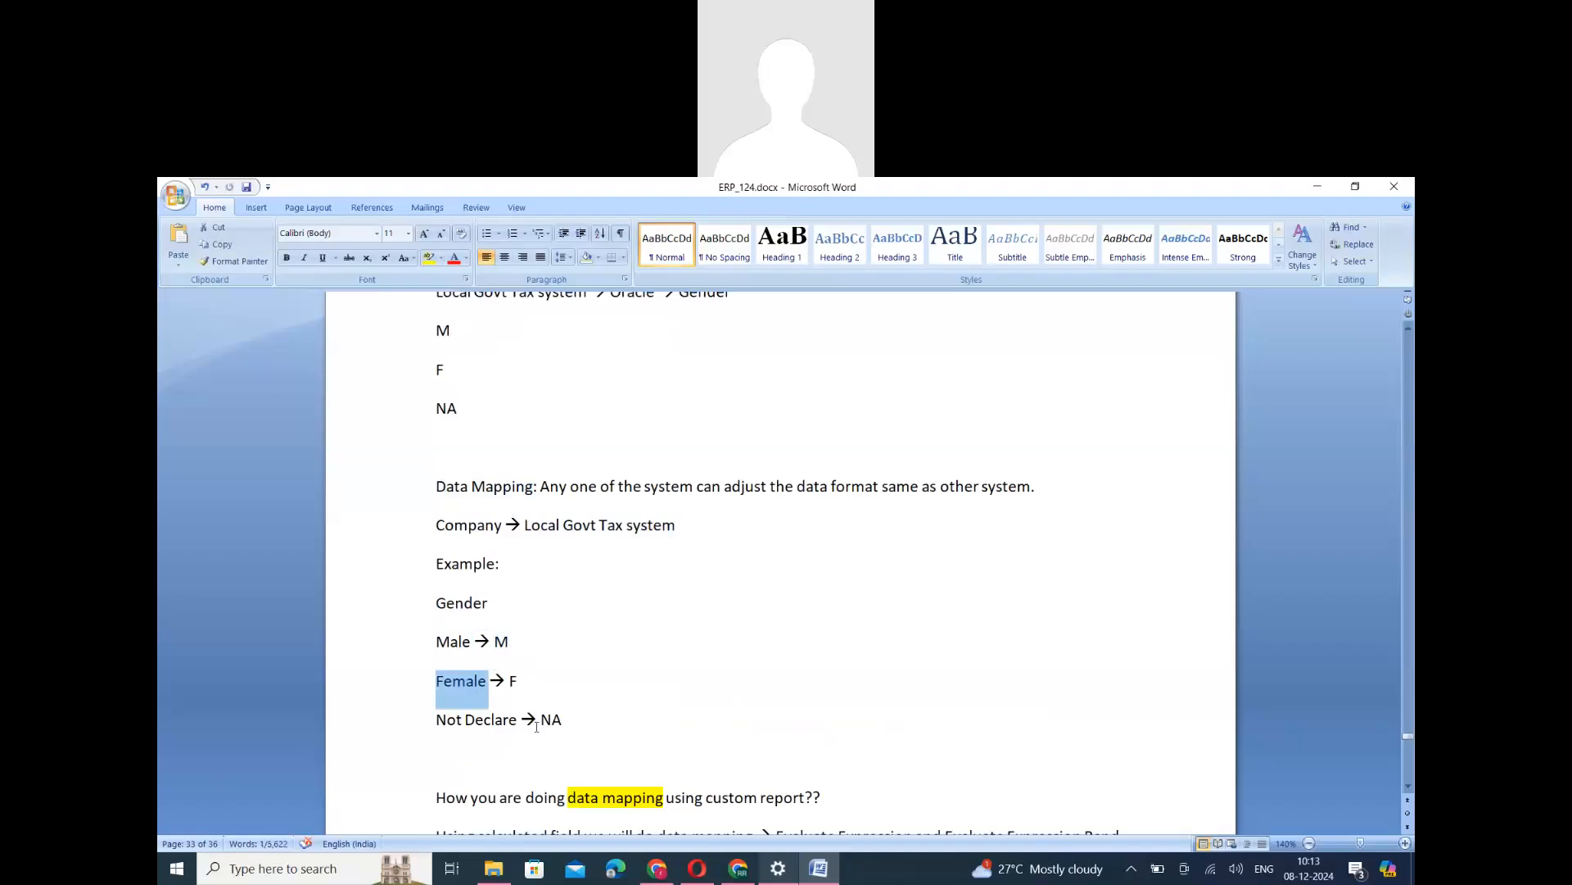
left_click_drag(573, 724, 397, 649)
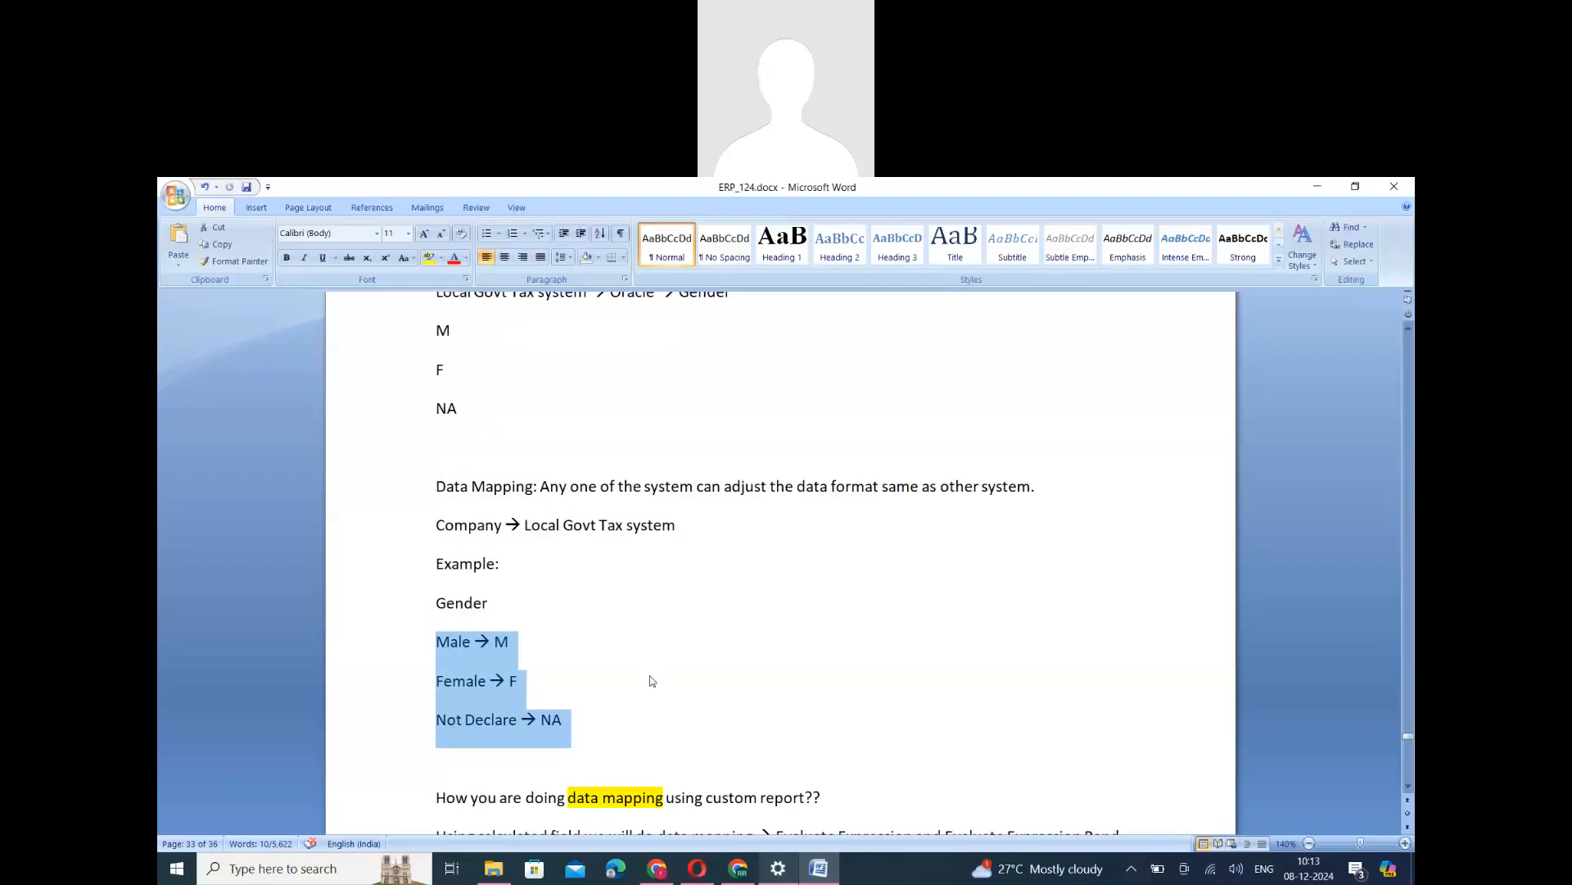
left_click(575, 724)
left_click_drag(574, 723, 438, 644)
left_click(1303, 275)
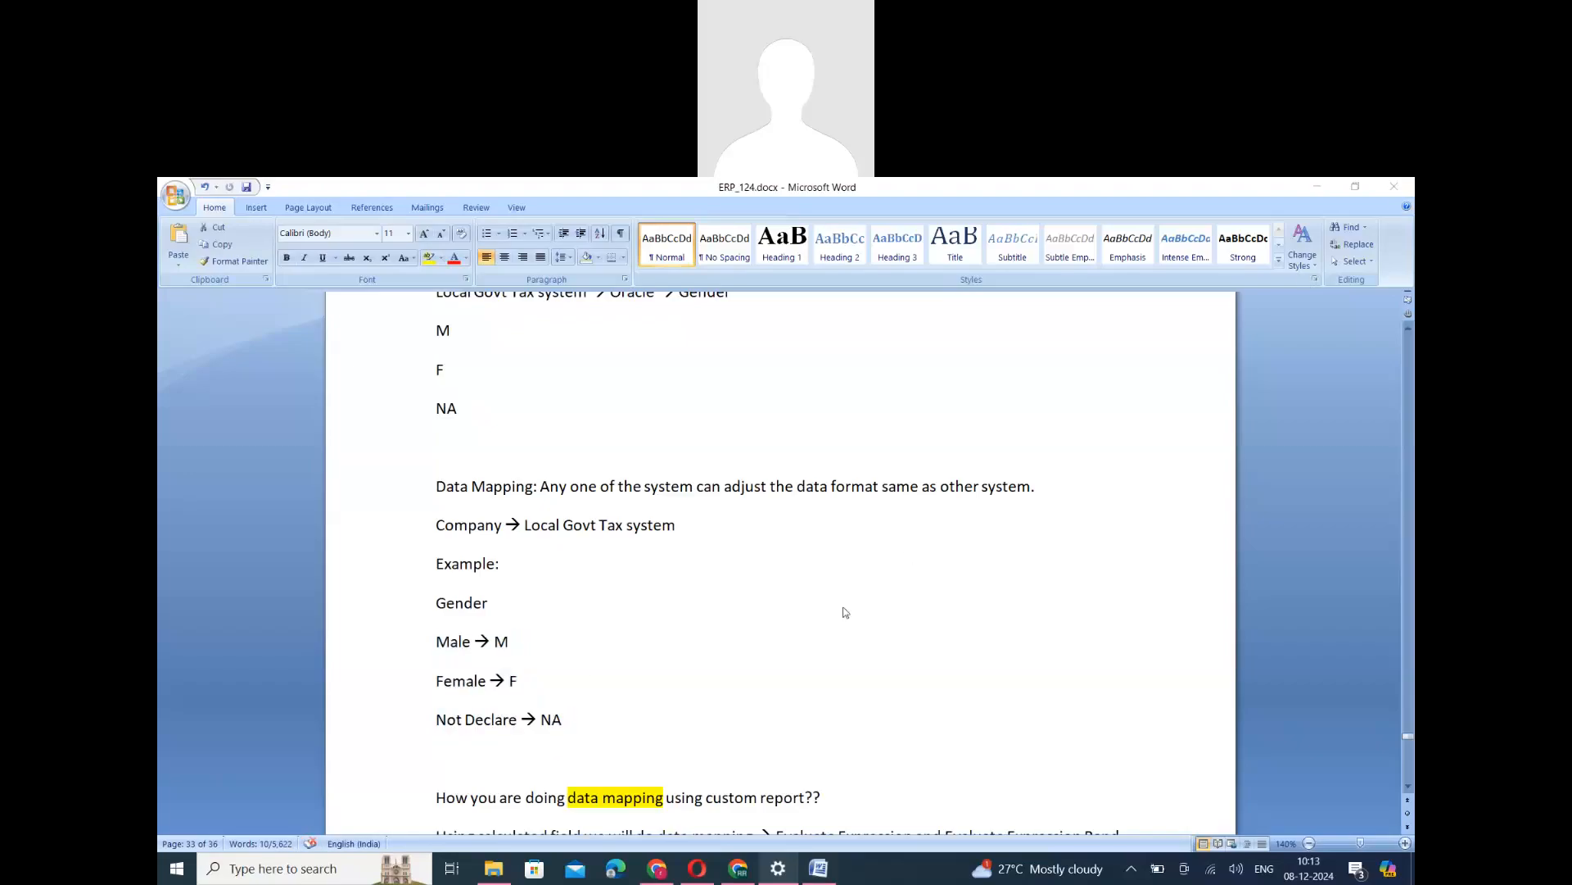
- Read the notes on data mapping in a custom report using calculated fields, including the IF condition pseudocode below them
scroll(844, 614, "down", 3)
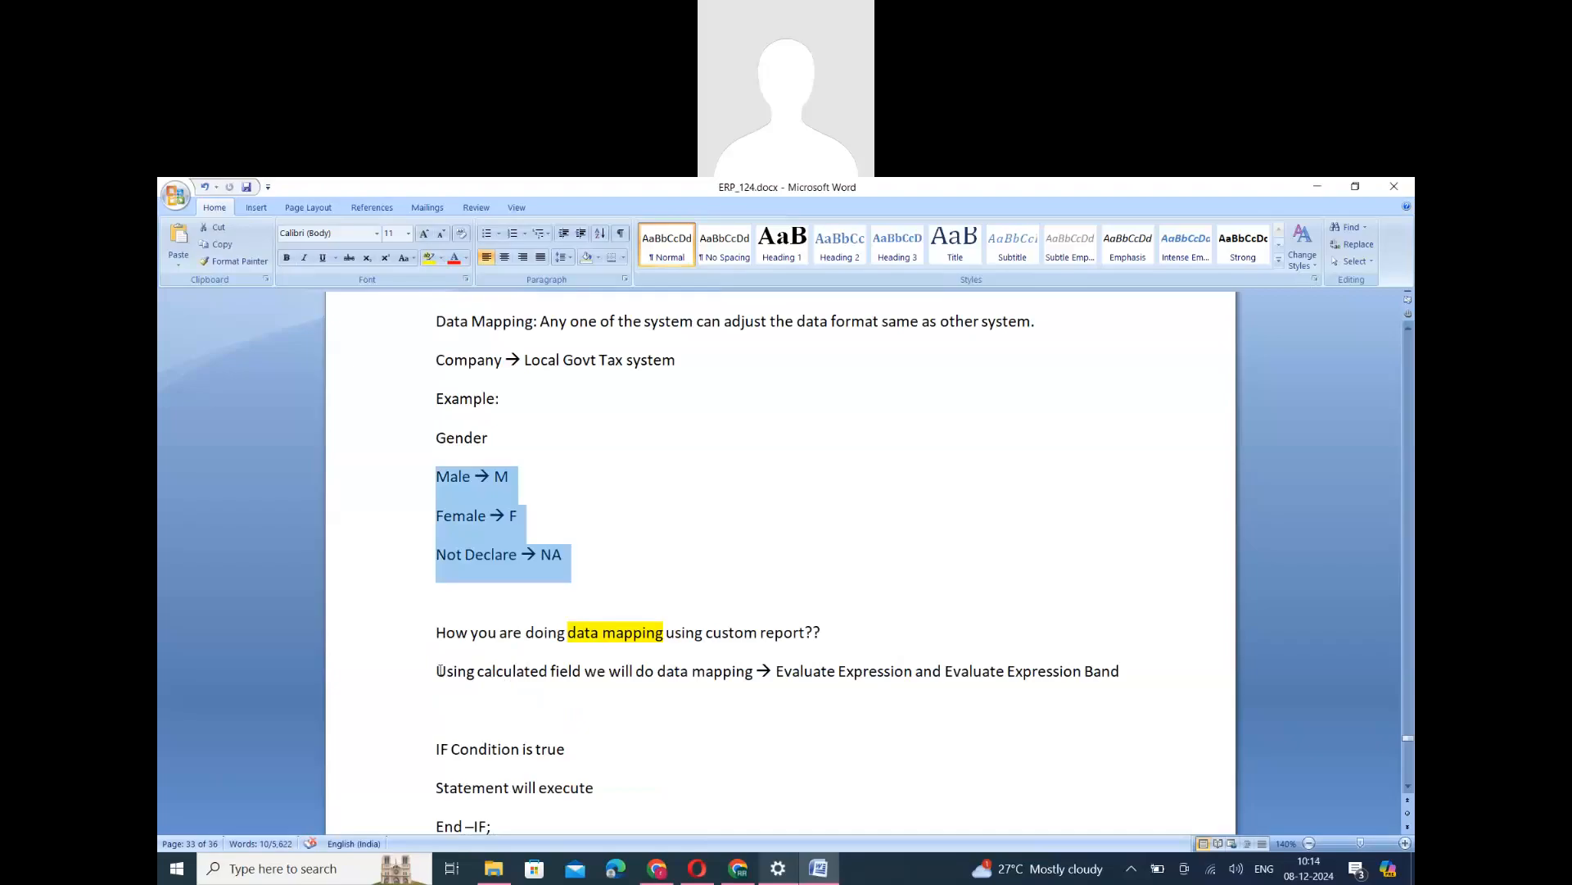
left_click_drag(440, 671, 753, 676)
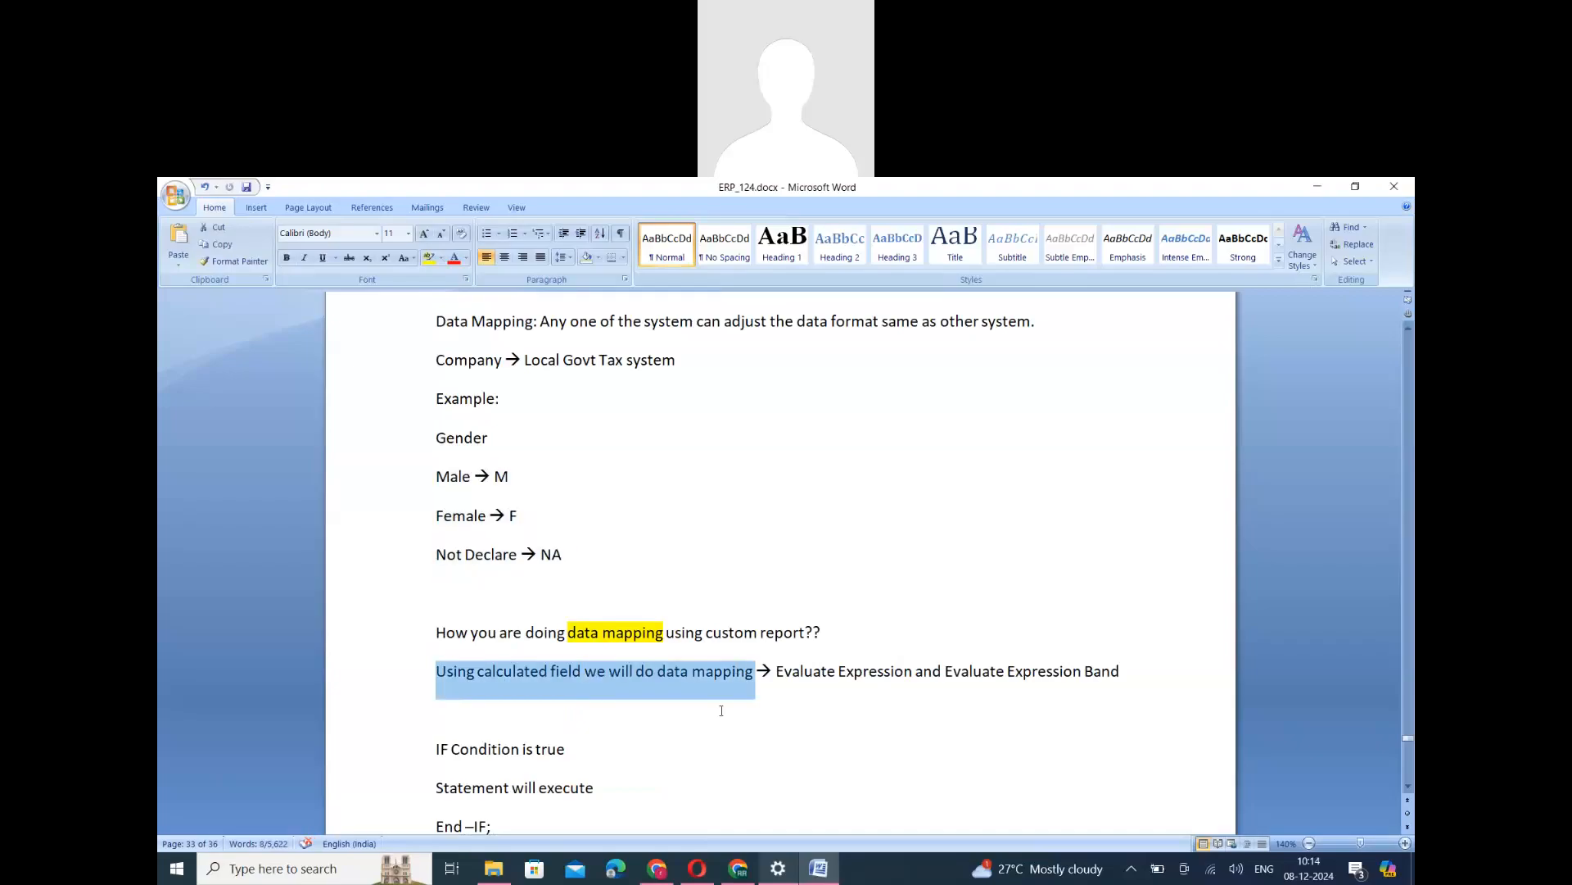
scroll(518, 597, "down", 1)
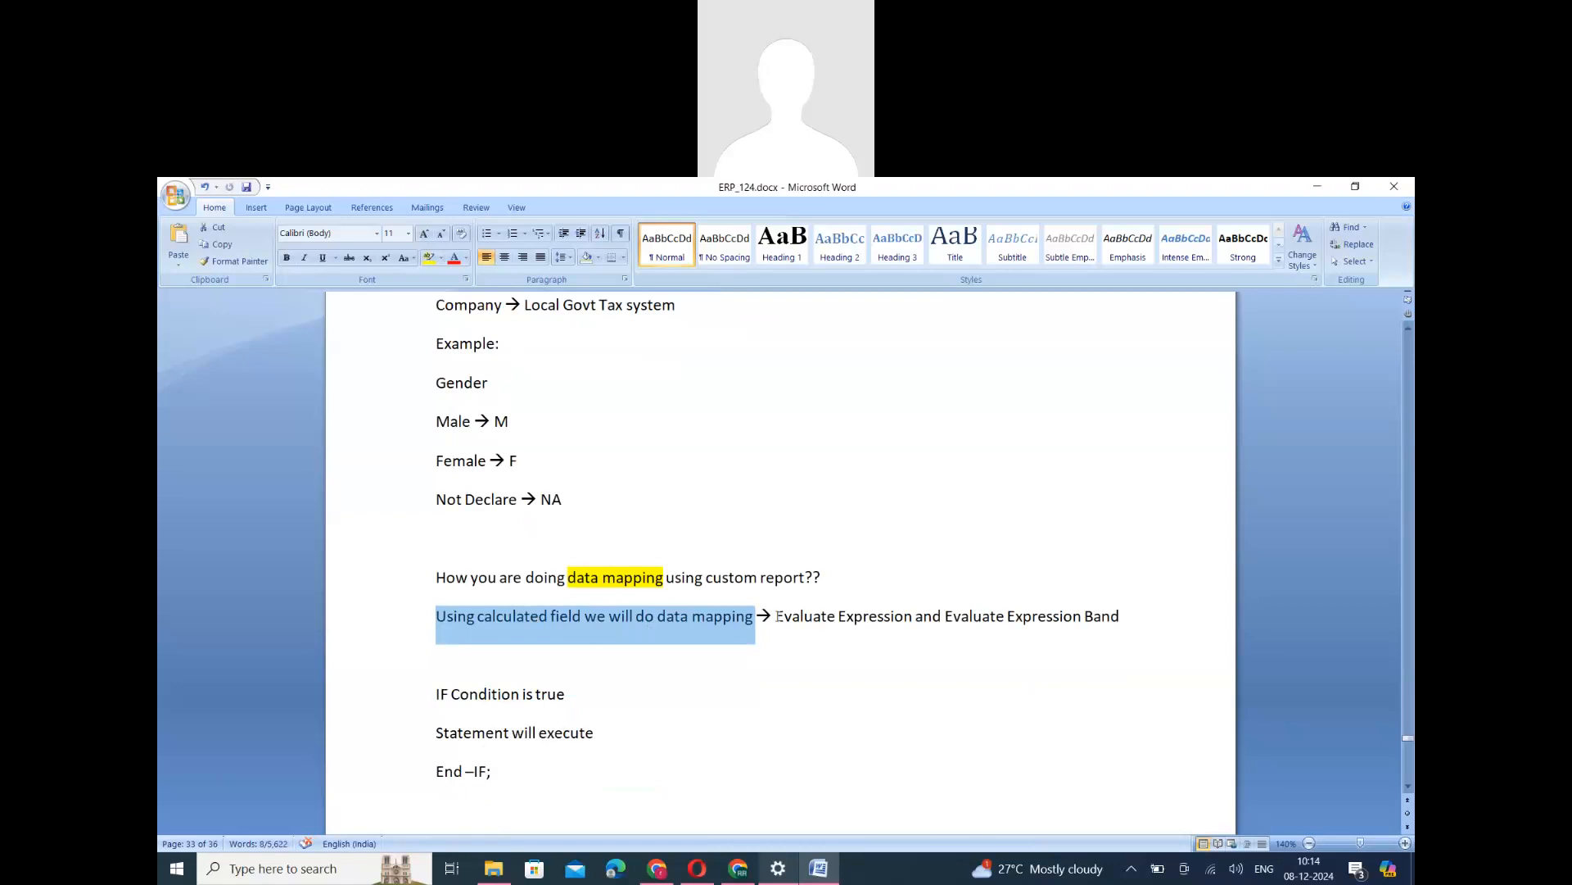
left_click_drag(779, 615, 1107, 616)
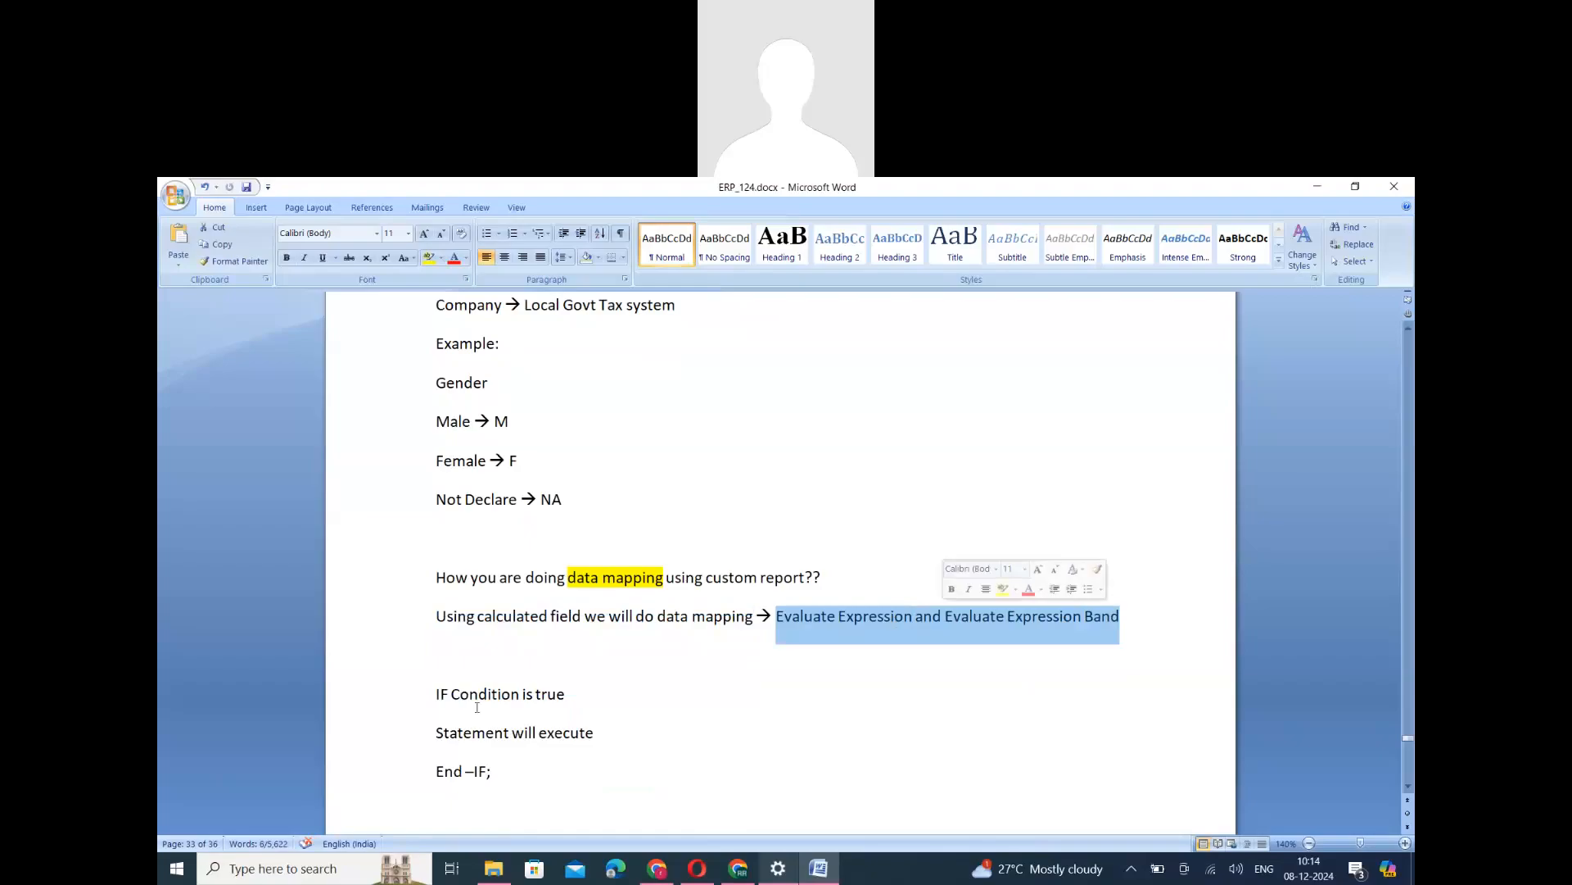
scroll(470, 600, "down", 2)
left_click_drag(436, 528, 606, 598)
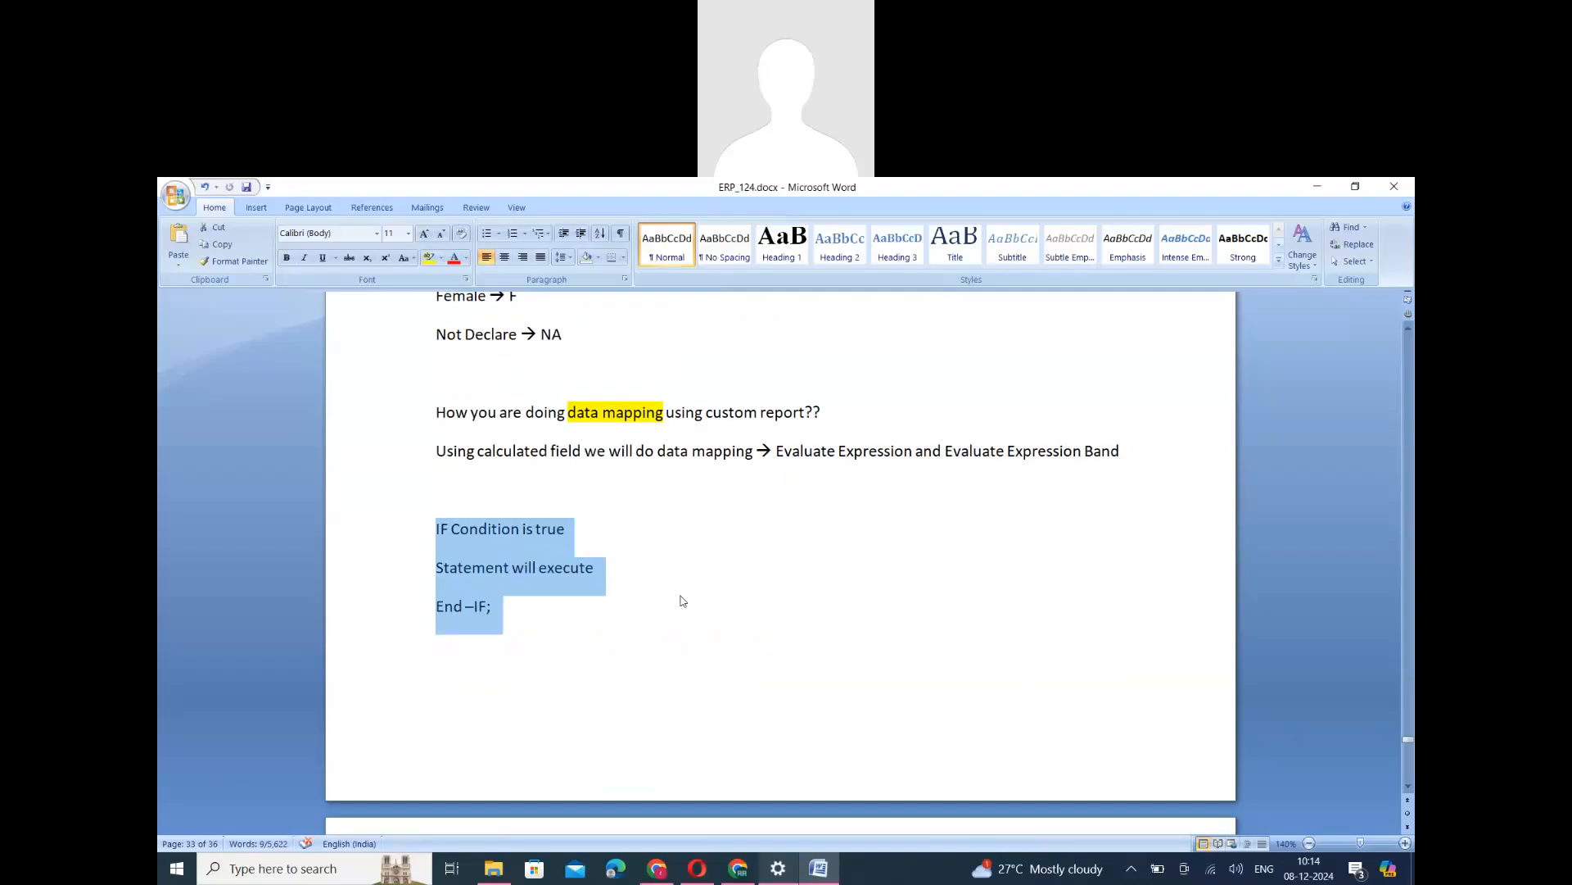
left_click(513, 601)
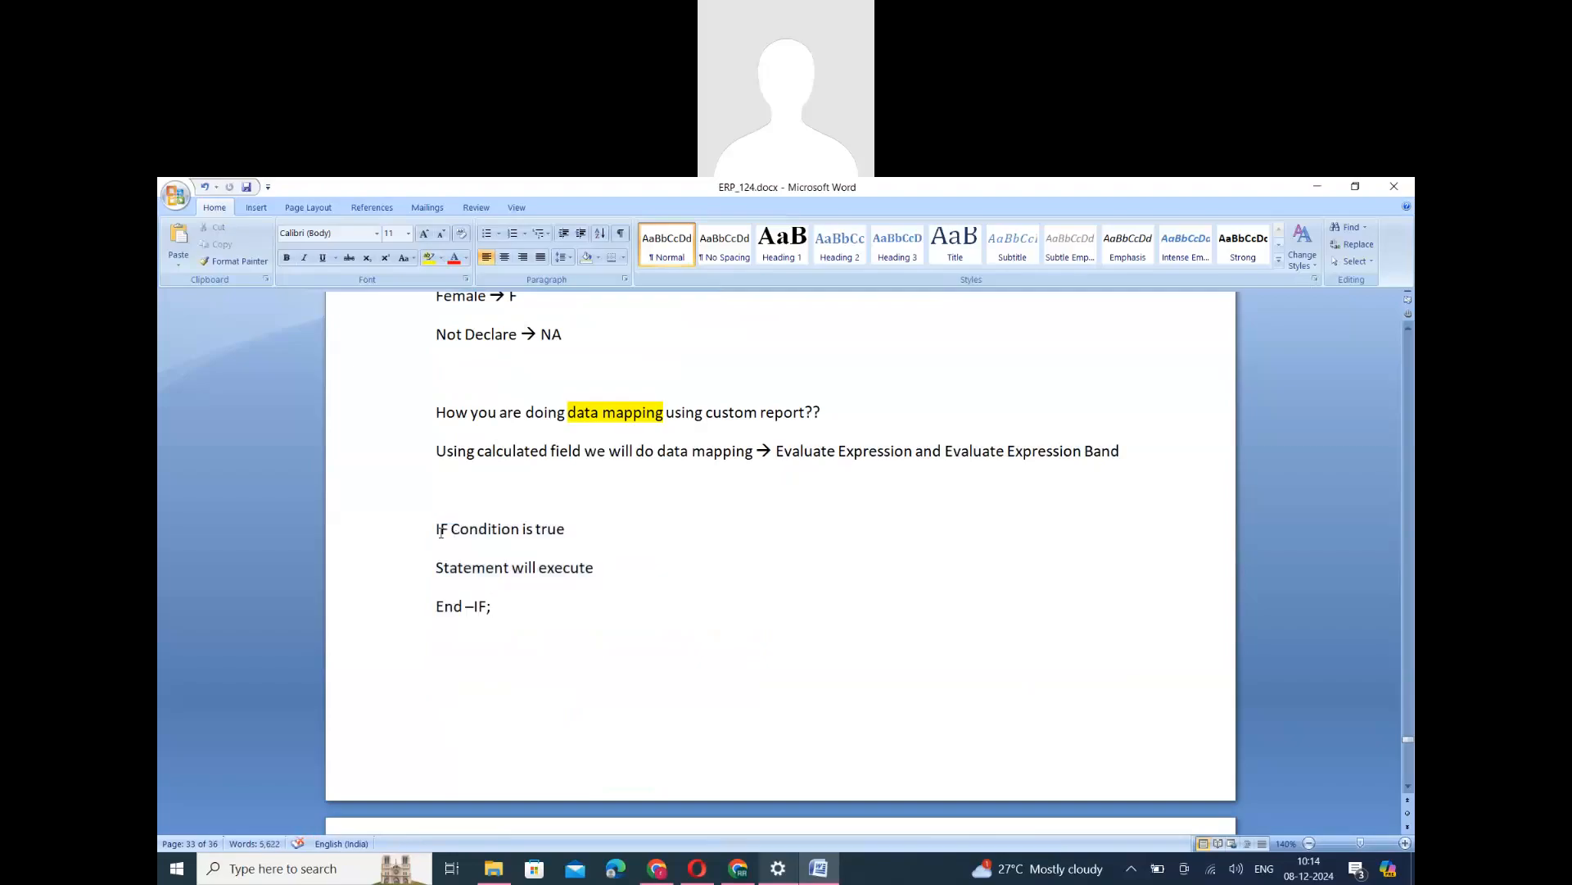
- Read the IF condition and While condition pseudocode blocks, selecting the lines of each from condition to end statement
double_click(441, 529)
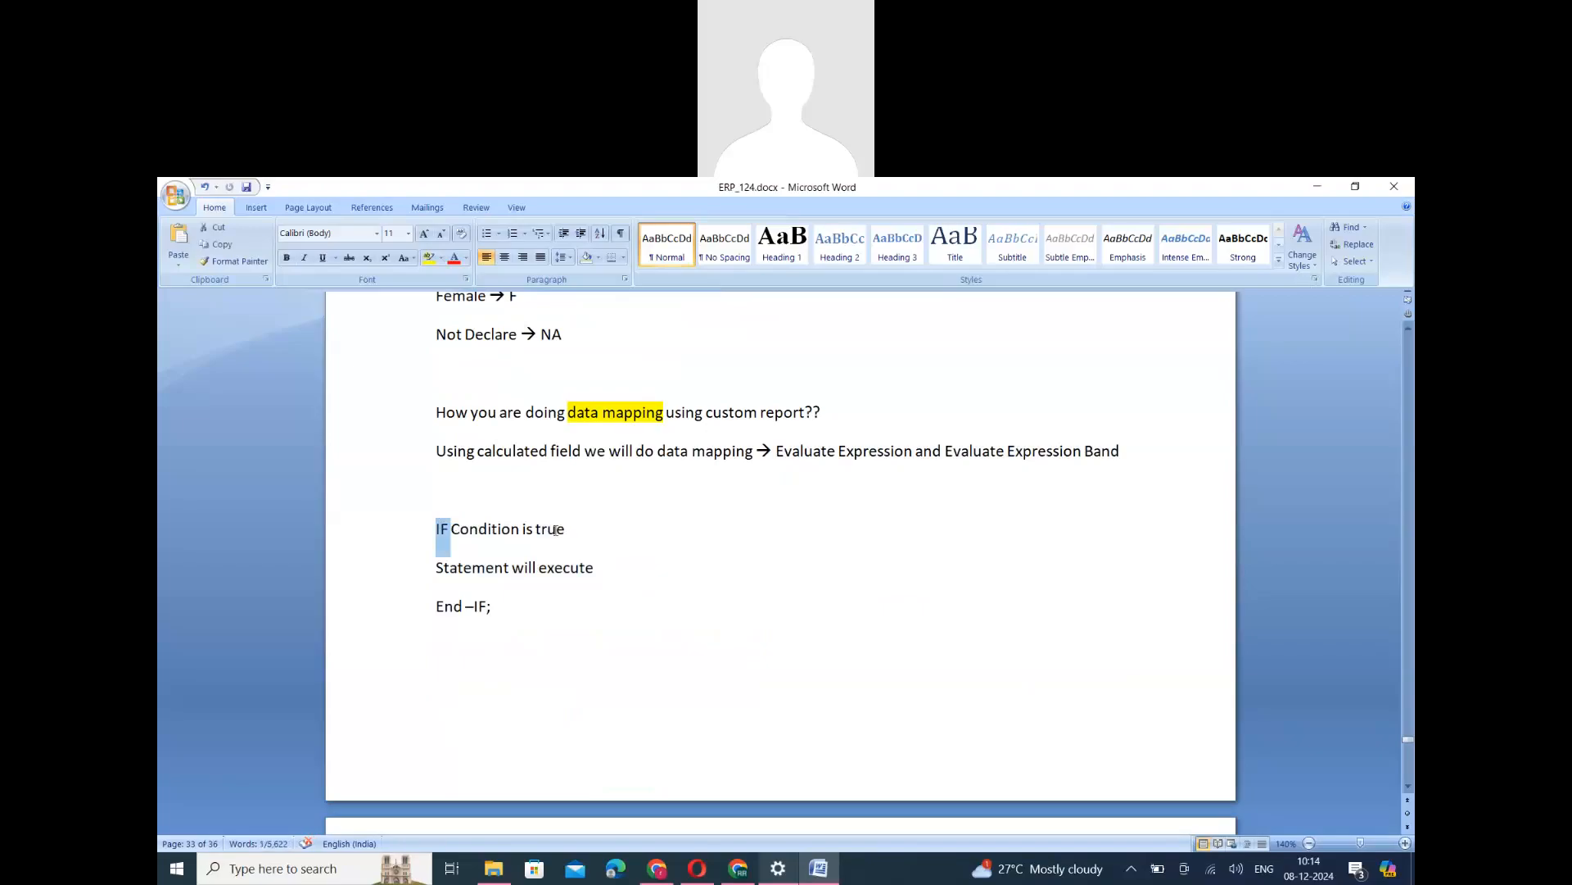
double_click(557, 530)
left_click_drag(438, 569, 605, 569)
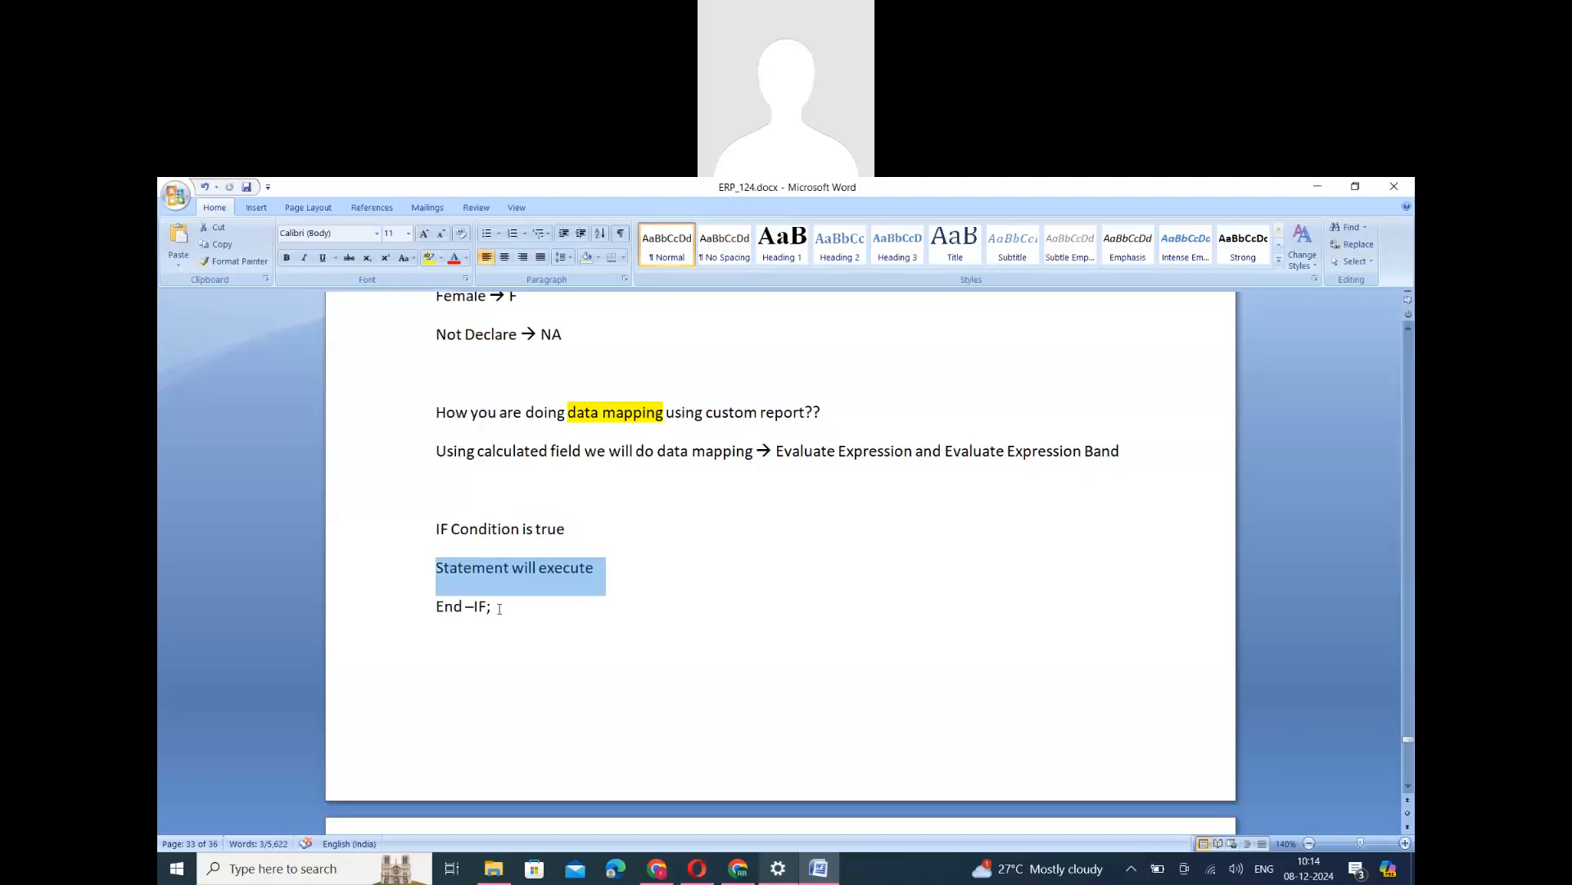
left_click_drag(499, 608, 421, 546)
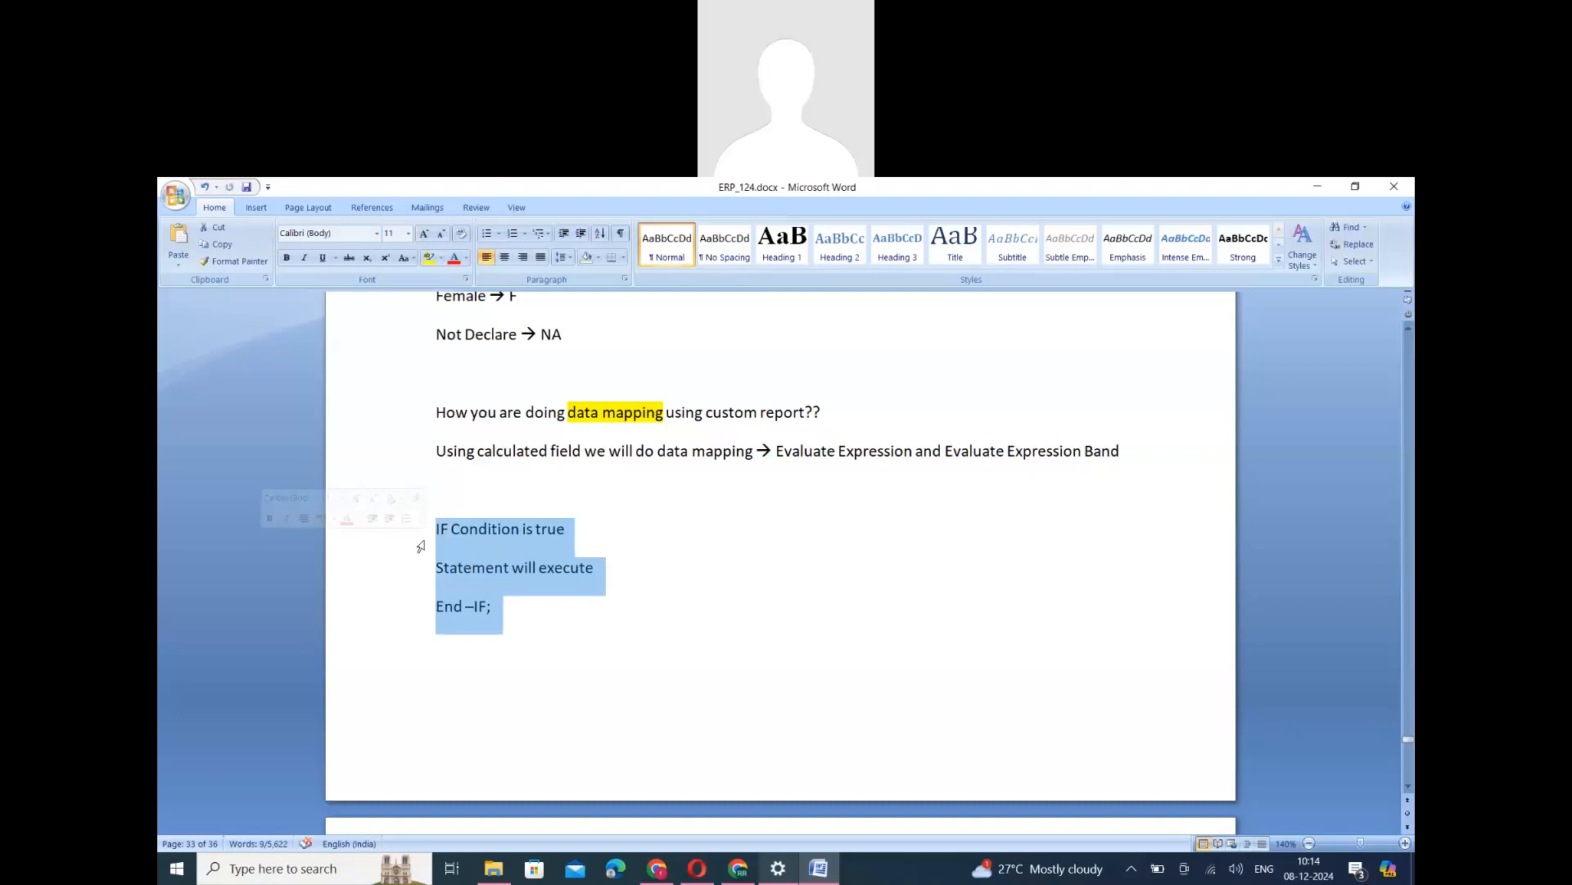
scroll(420, 546, "down", 5)
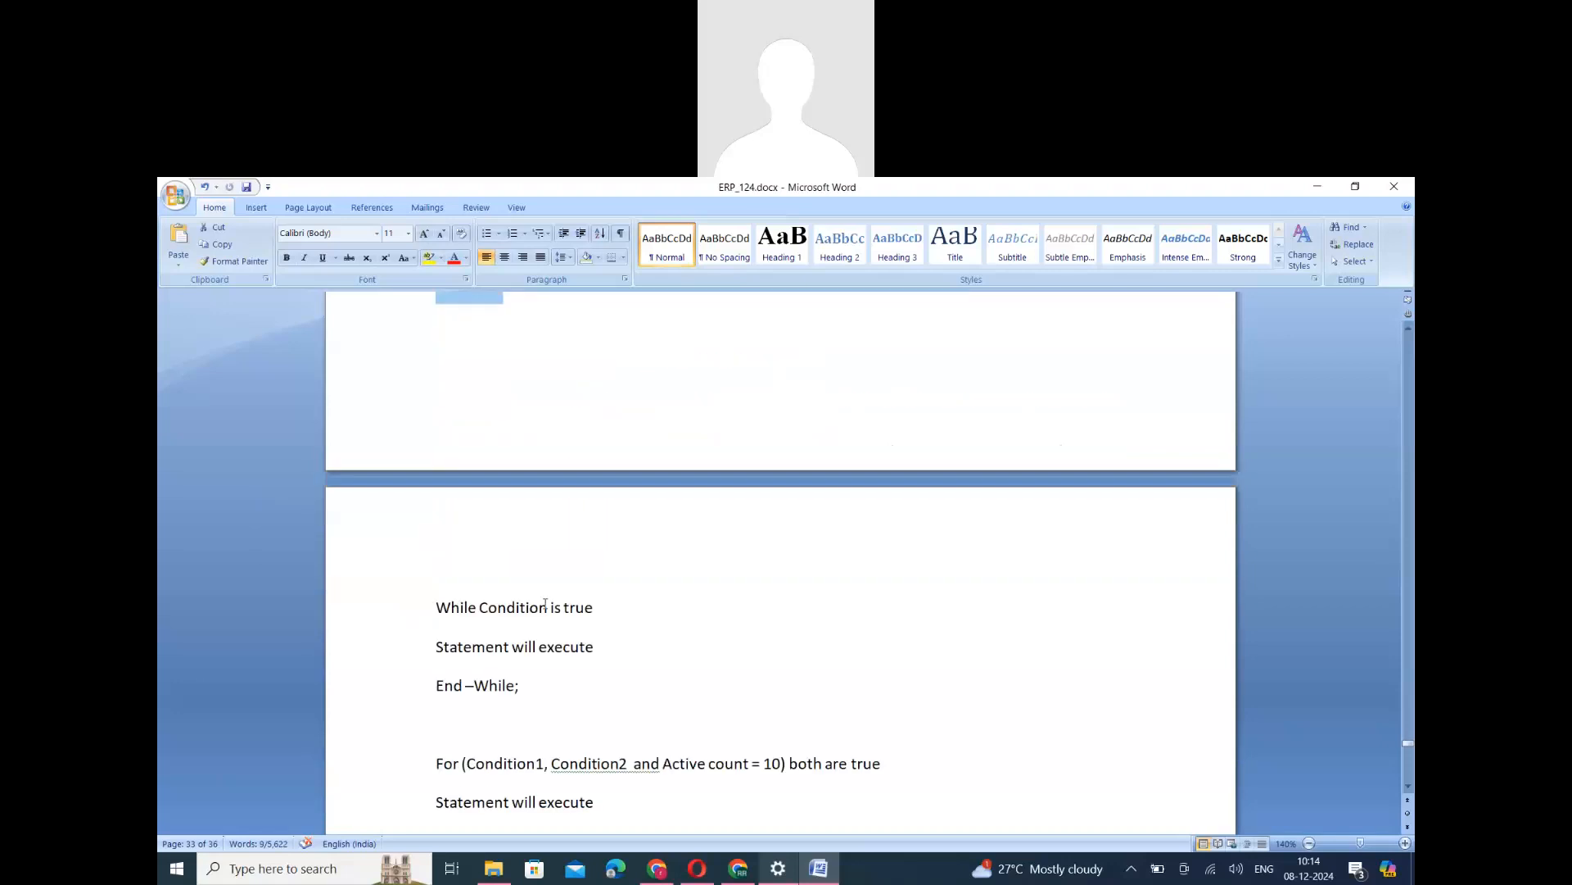
triple_click(545, 604)
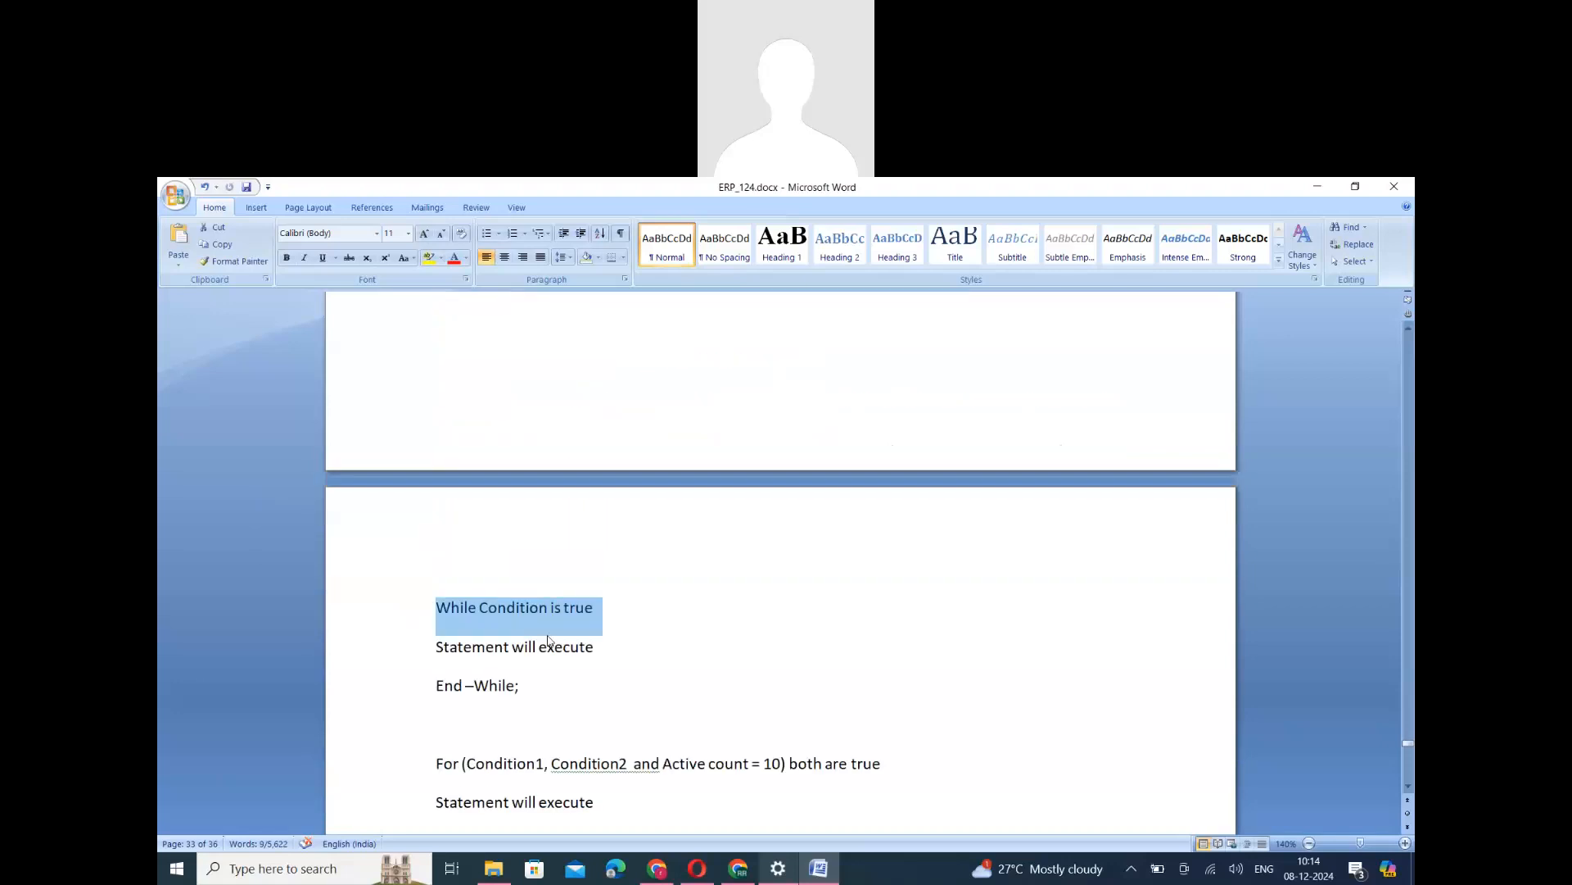
triple_click(466, 646)
left_click_drag(523, 685, 437, 607)
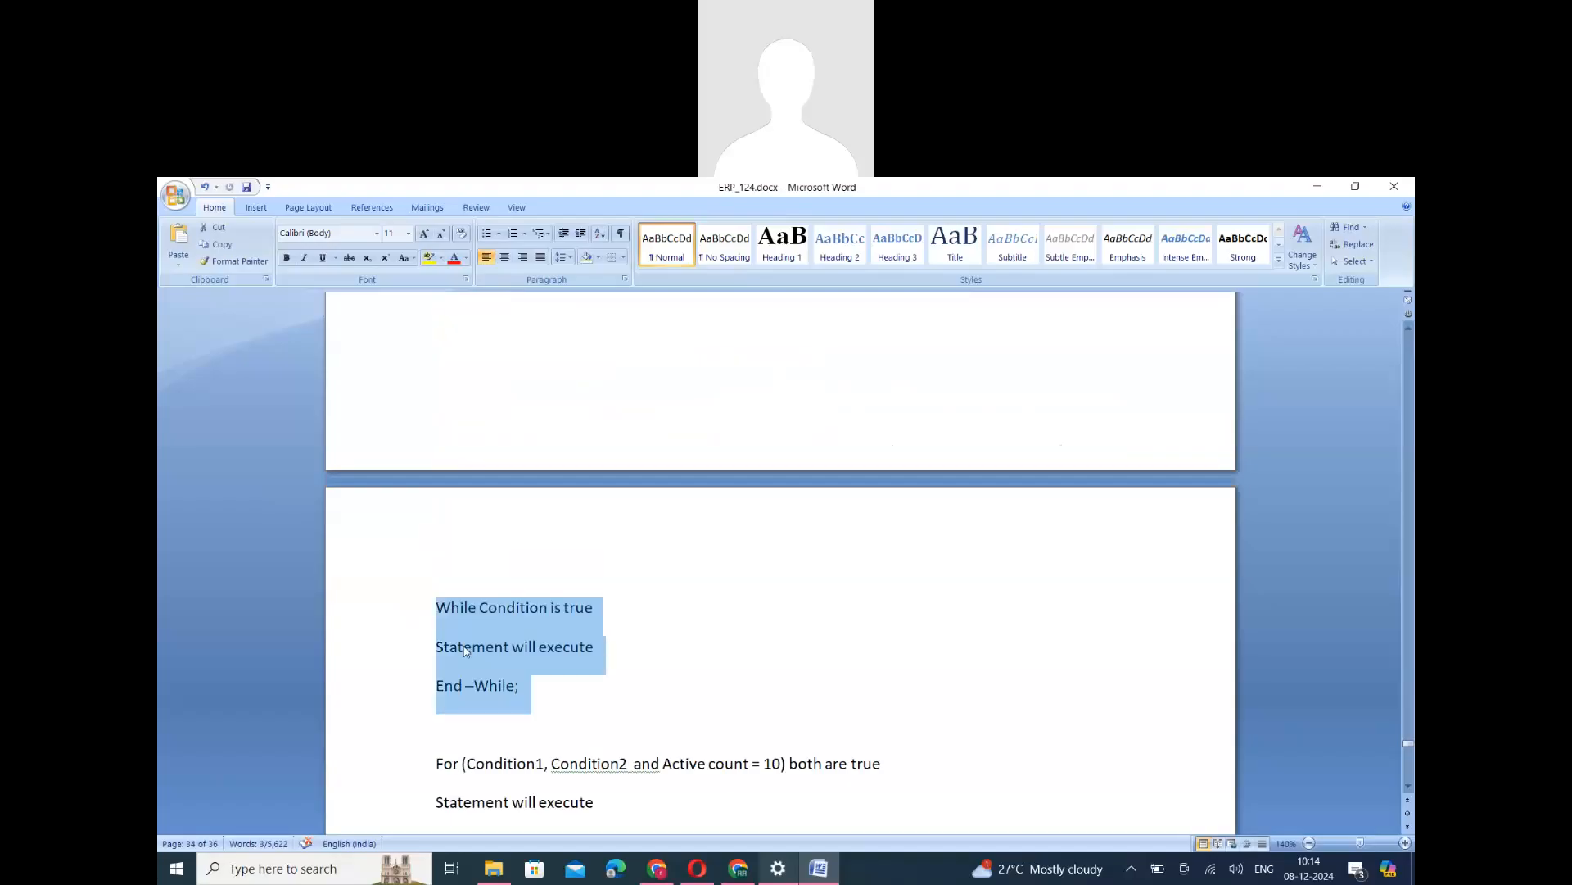
- Read the For loop pseudocode with Condition1, Condition2 and Active count = 10, including the note on Active count below it
scroll(466, 672, "down", 2)
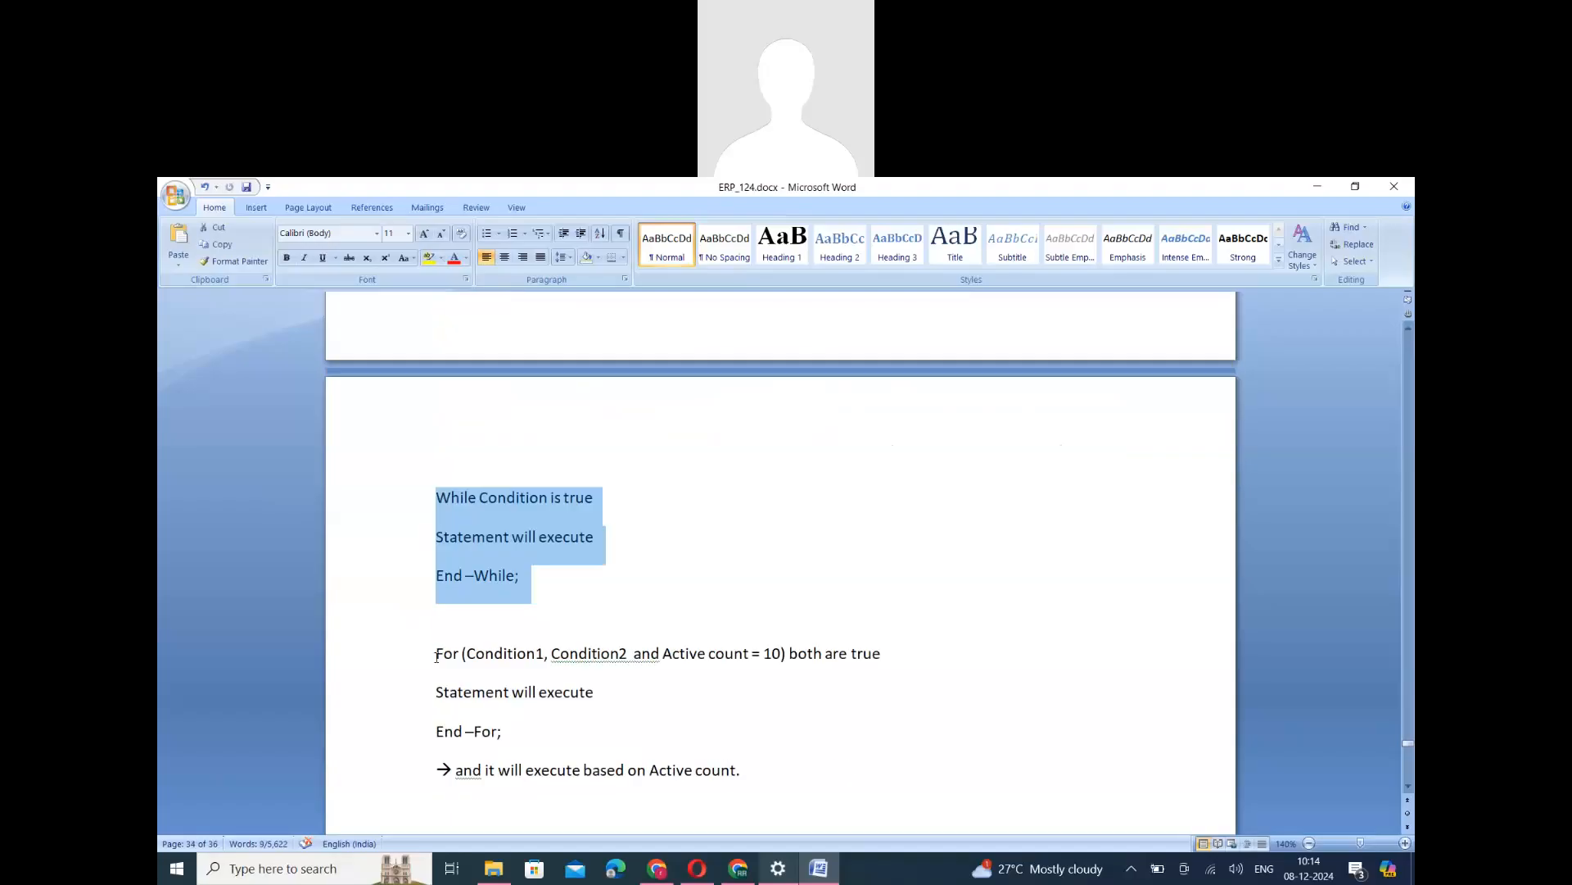
left_click(436, 656)
left_click(514, 737, "shift")
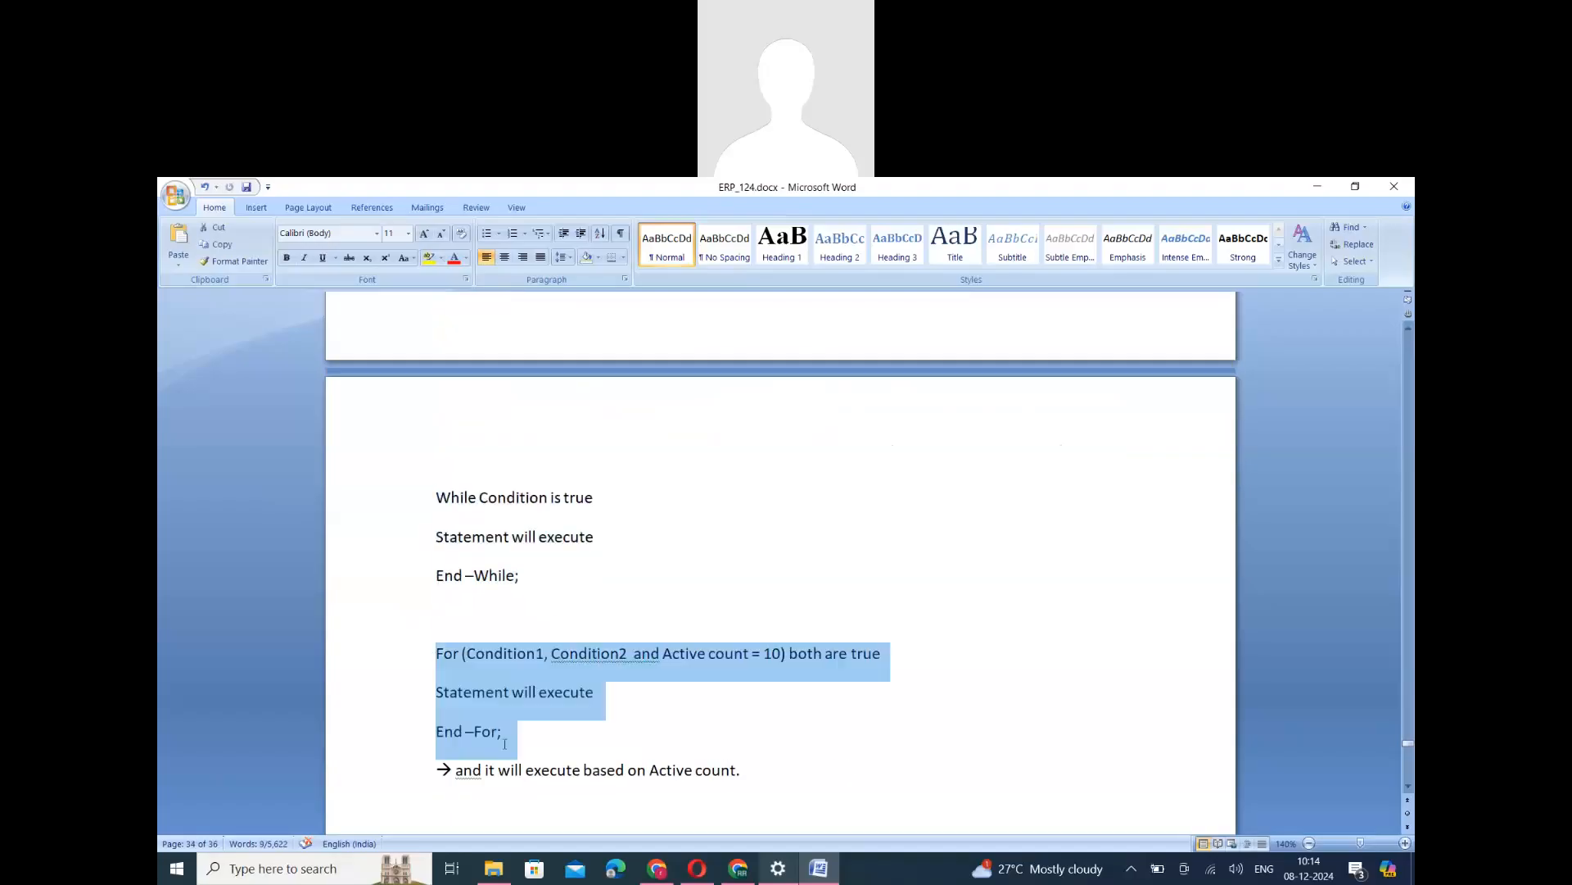
left_click(516, 665)
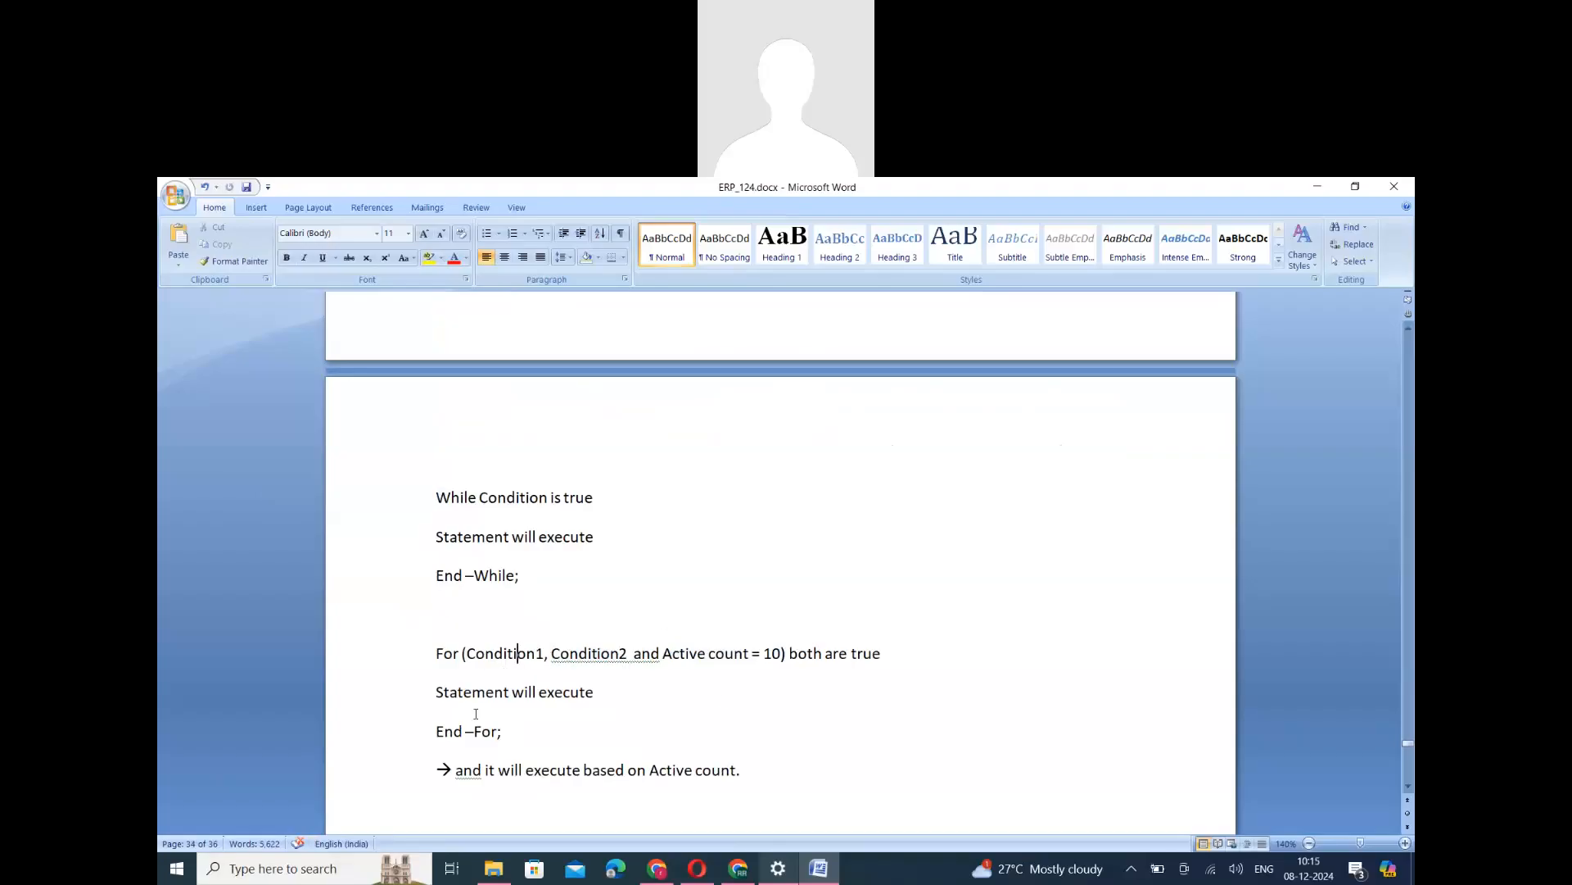
left_click_drag(453, 694, 606, 701)
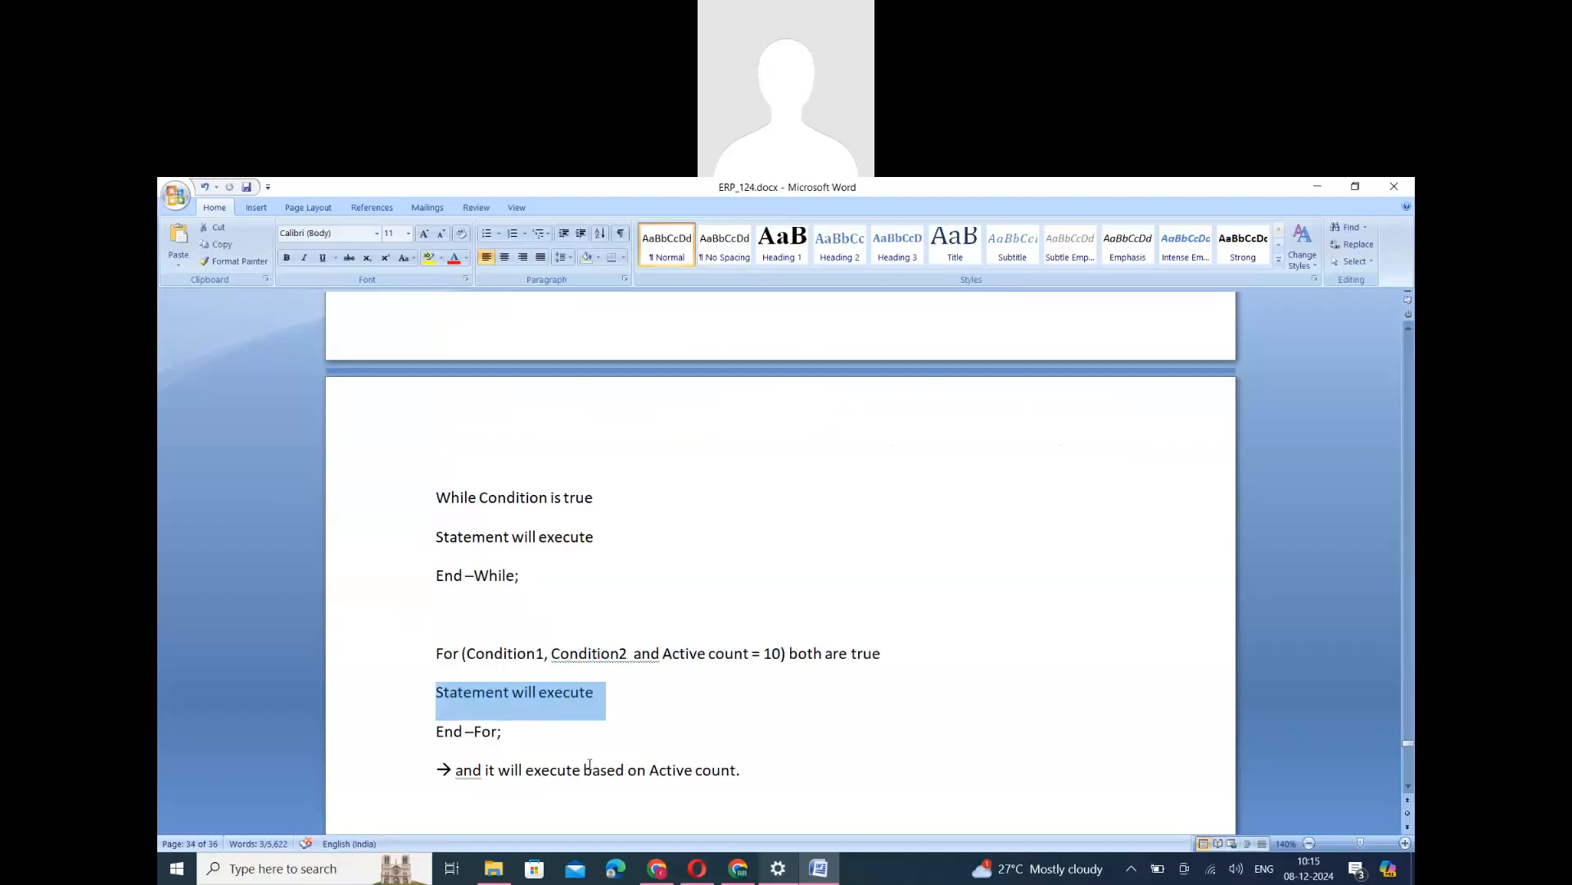
scroll(589, 764, "down", 3)
scroll(589, 763, "down", 3)
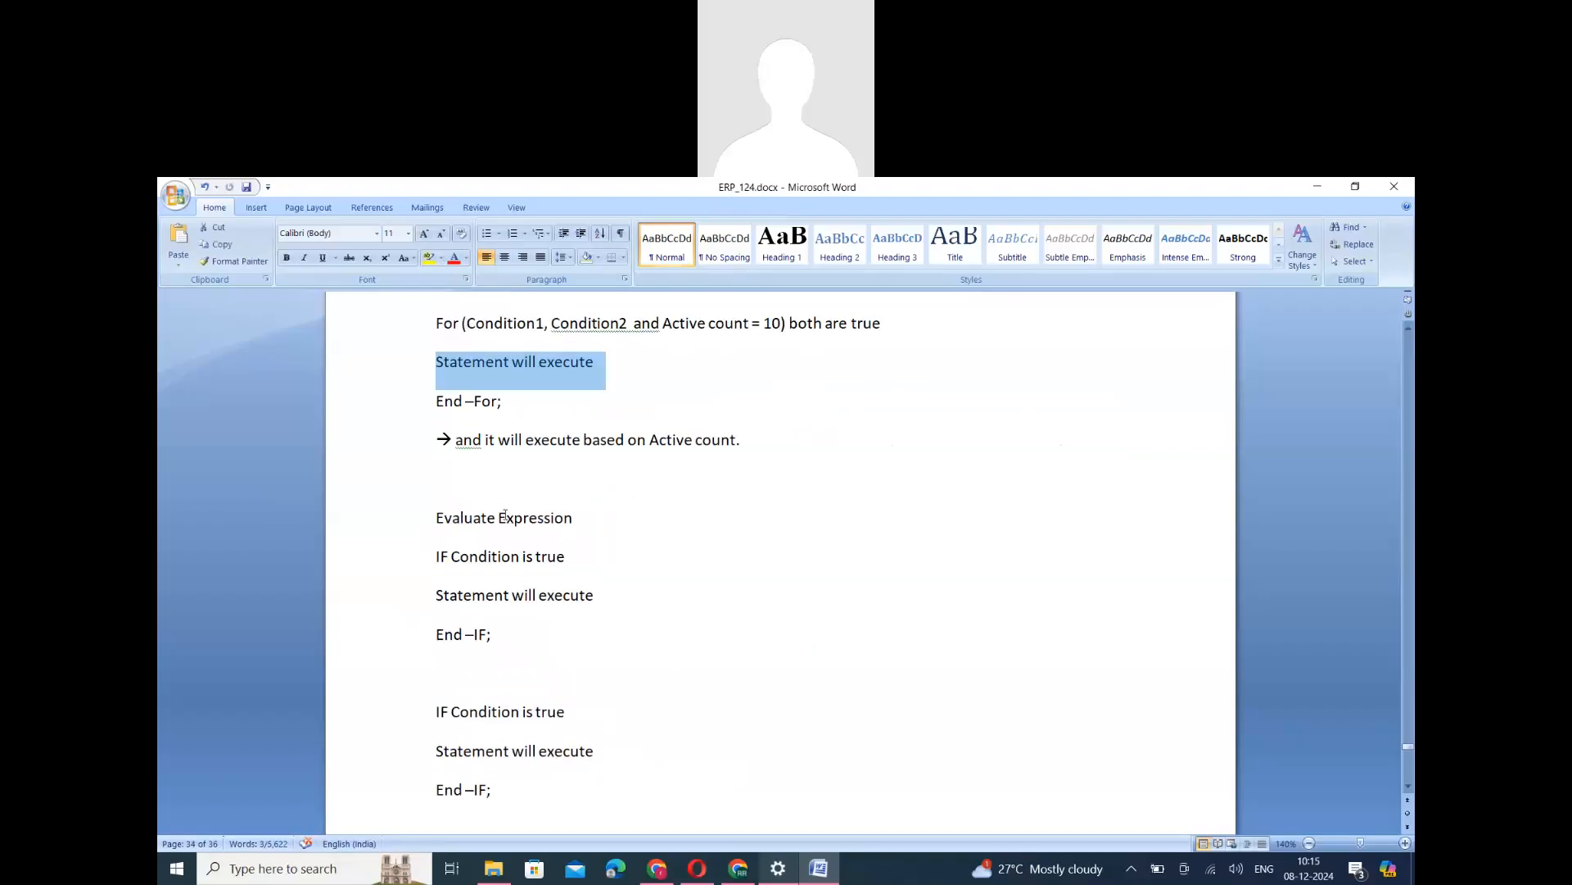
- Examine the Evaluate Expression pseudocode down to End-Evaluate, comparing its repeated IF blocks with the single IF block earlier in the notes
triple_click(505, 516)
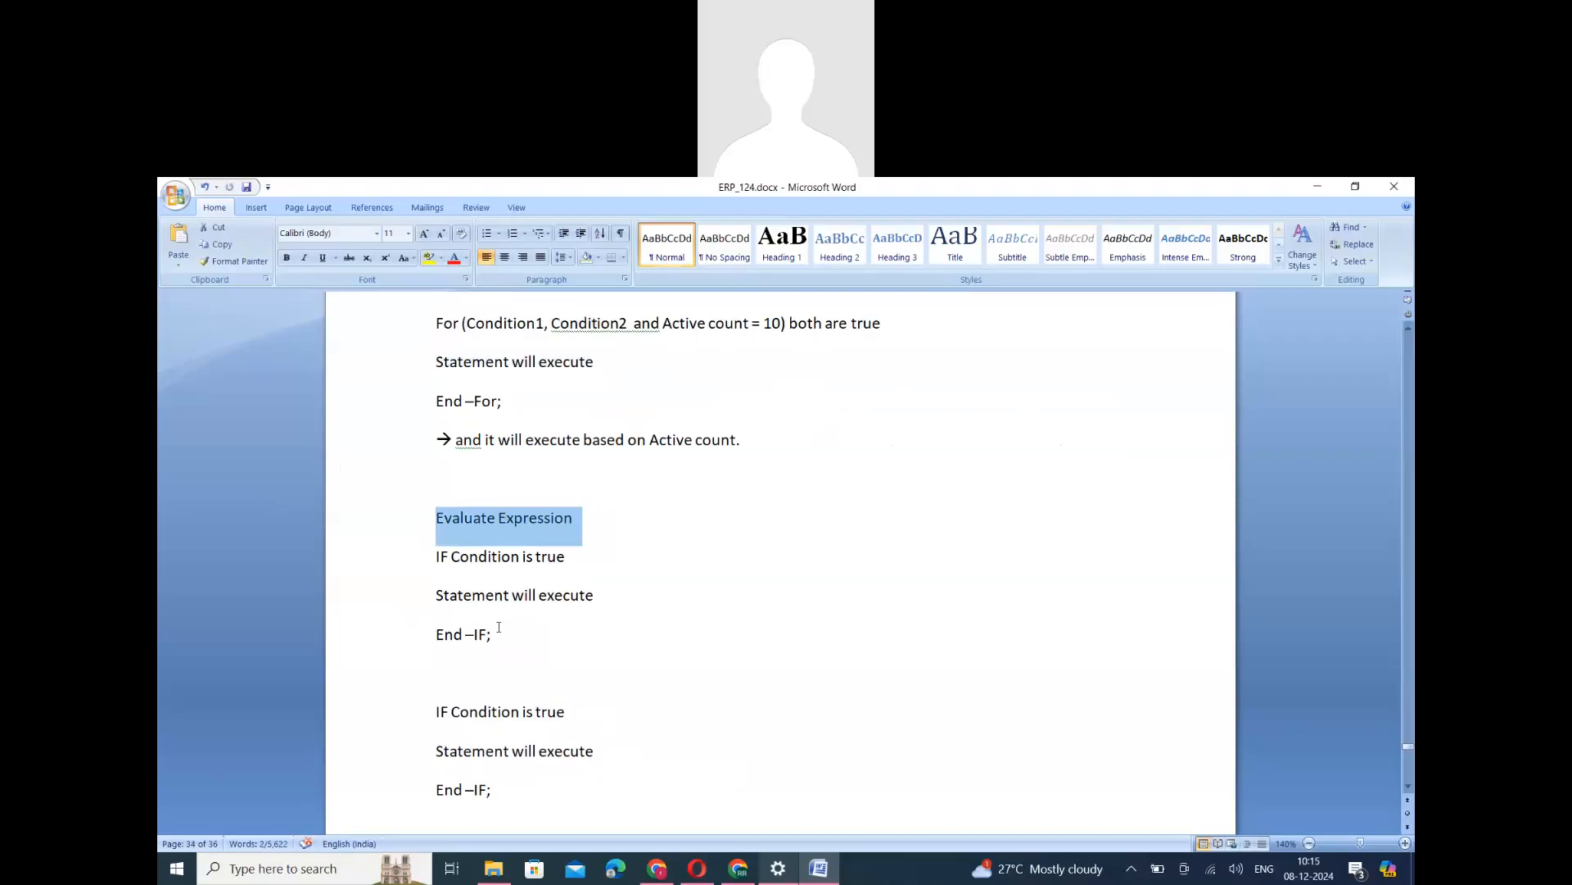
scroll(499, 628, "up", 11)
left_click_drag(419, 364, 419, 440)
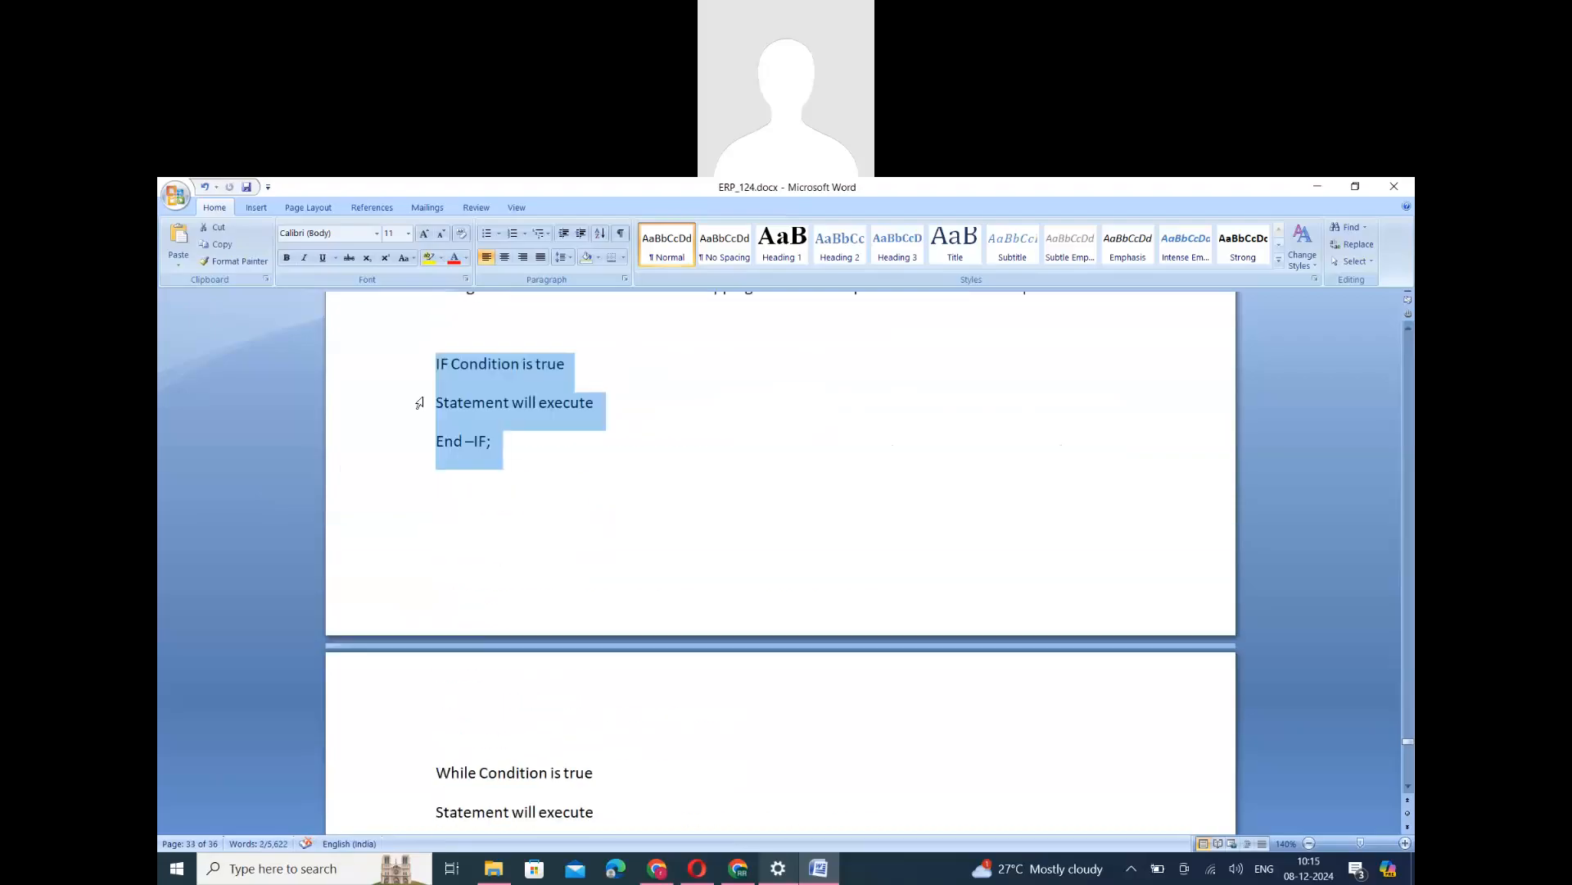
scroll(419, 402, "down", 9)
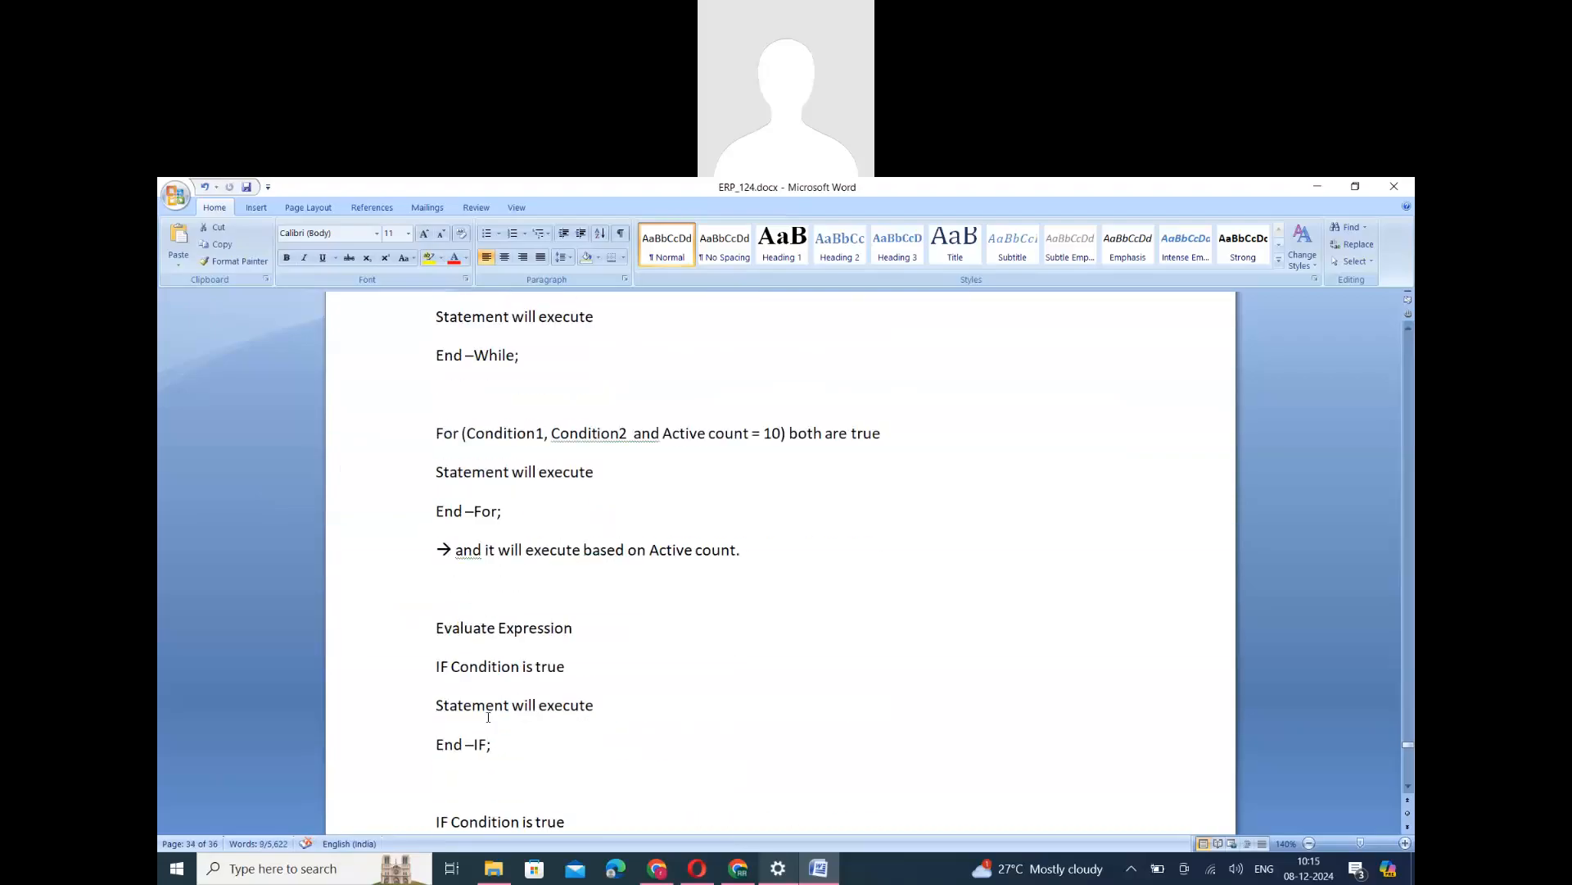
scroll(489, 717, "down", 2)
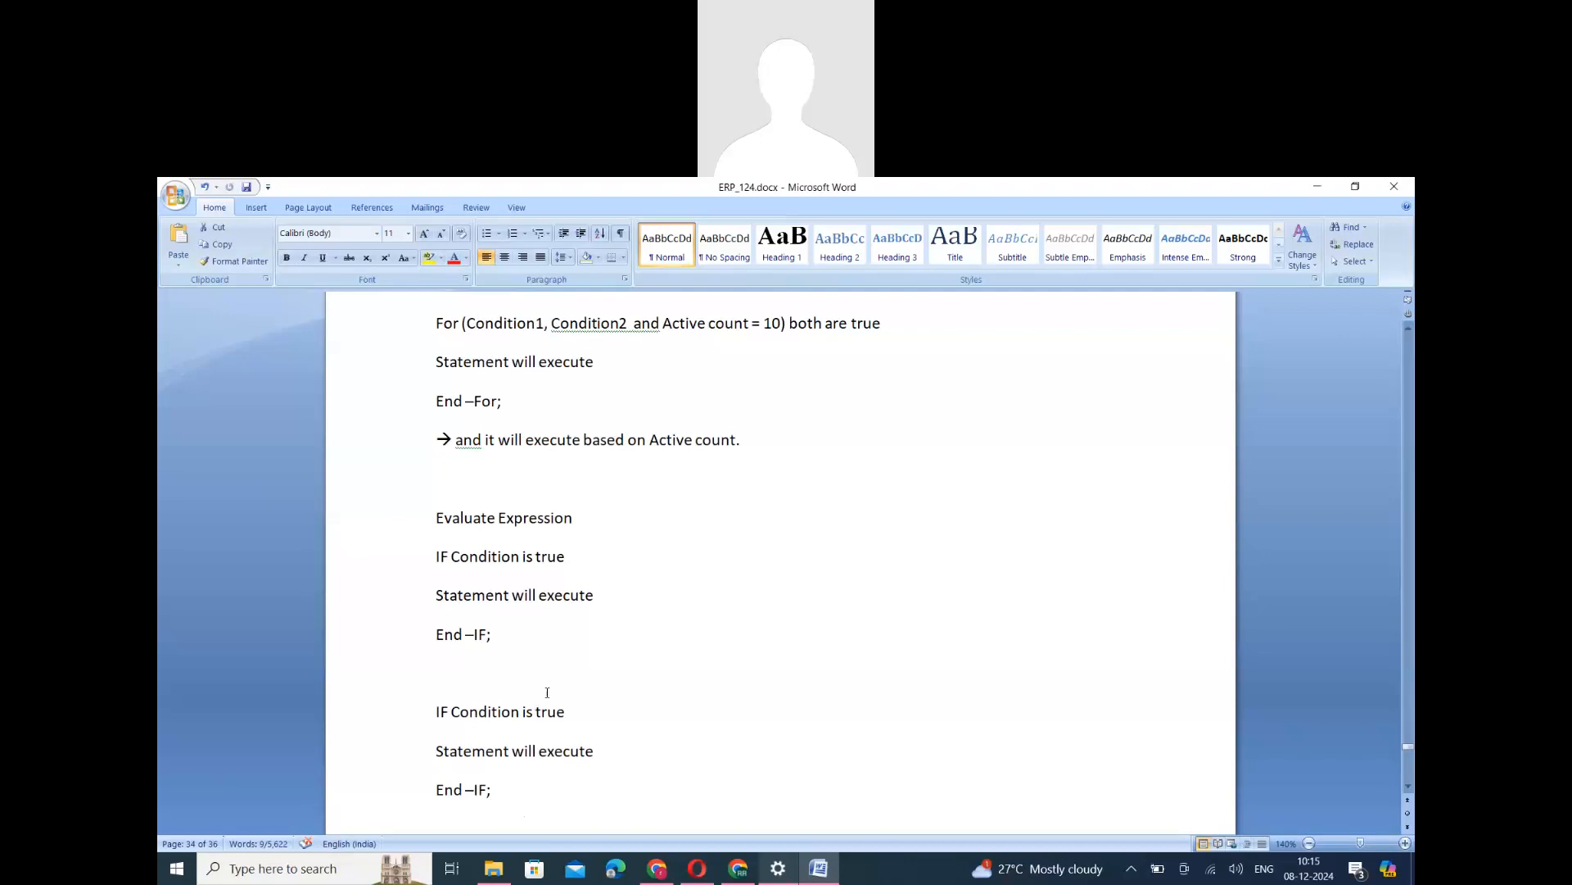
left_click_drag(436, 556, 435, 334)
scroll(519, 788, "down", 3)
scroll(458, 804, "down", 1)
scroll(458, 804, "down", 2)
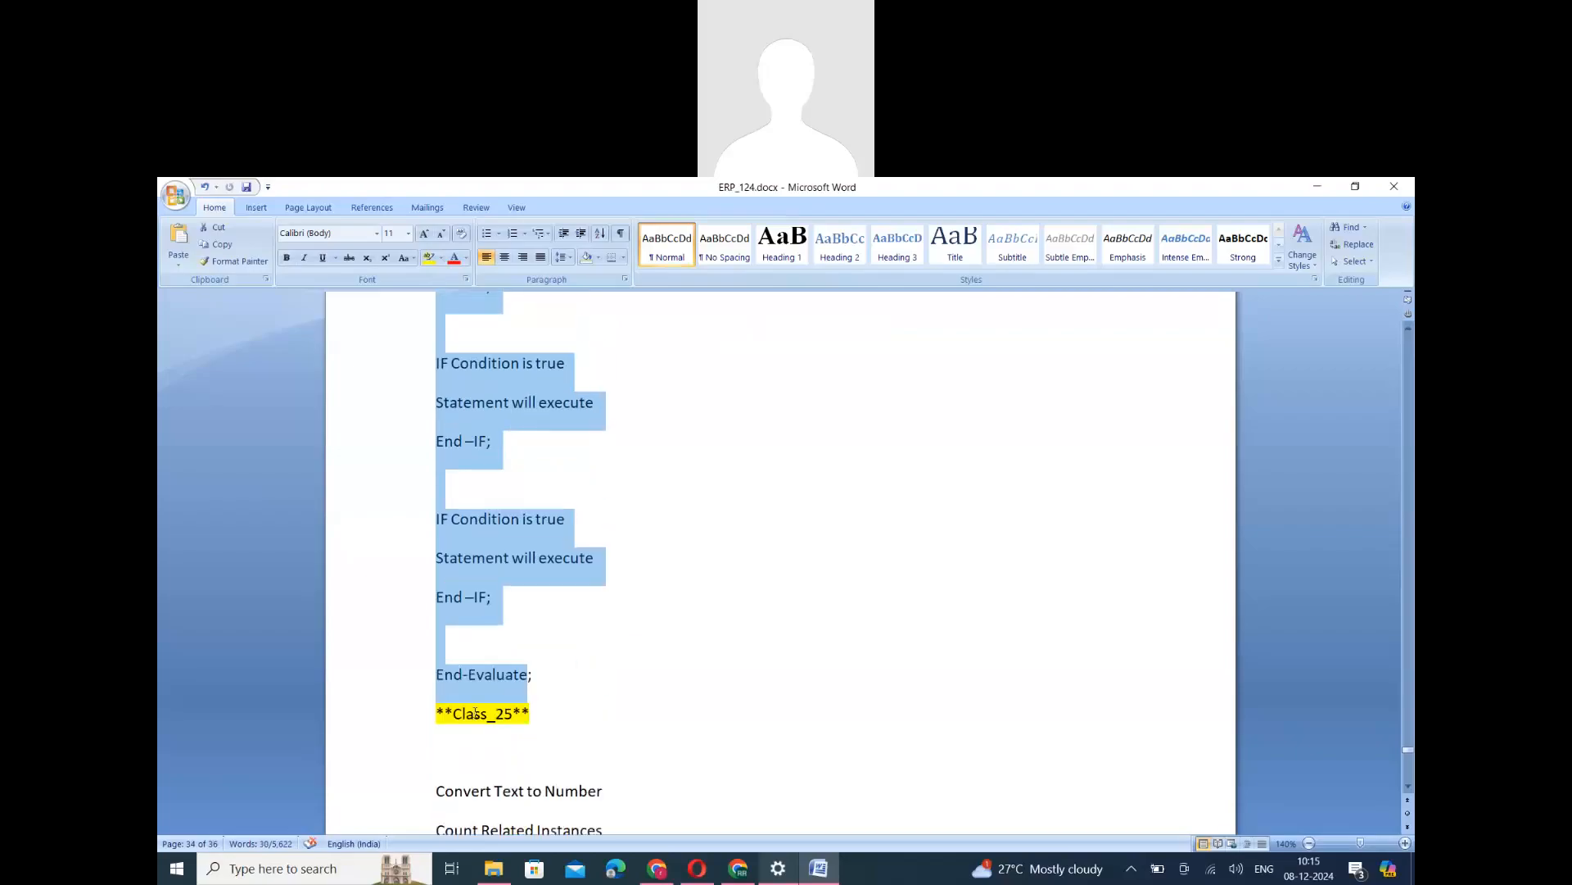
- Delete the highlighted **Class_25** line below End-Evaluate
triple_click(475, 712)
key("Delete")
scroll(532, 816, "up", 3)
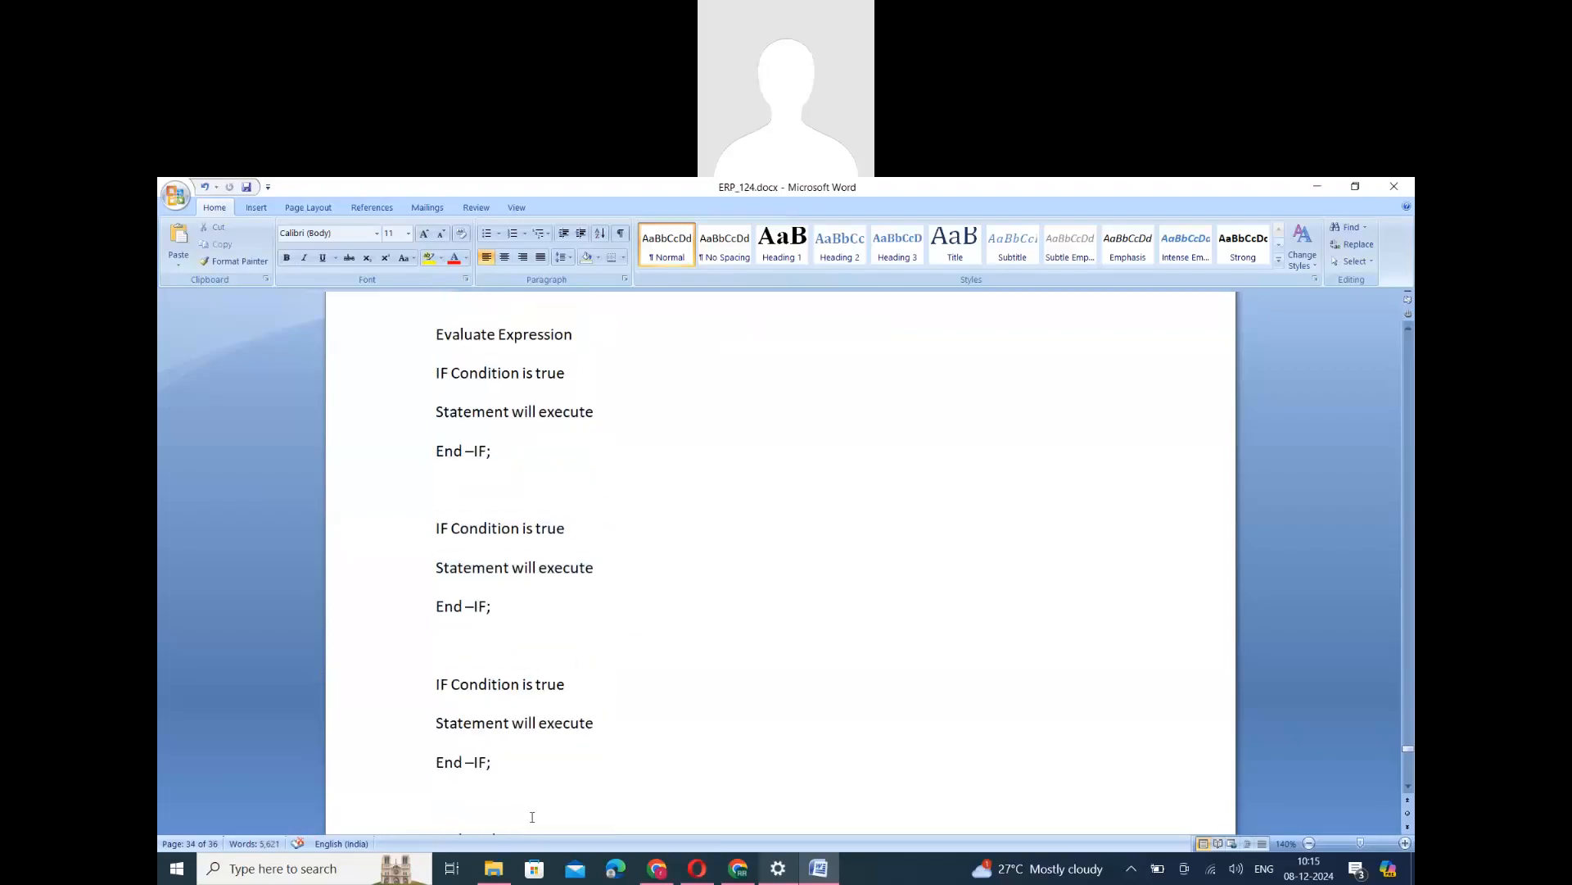
scroll(527, 696, "up", 5)
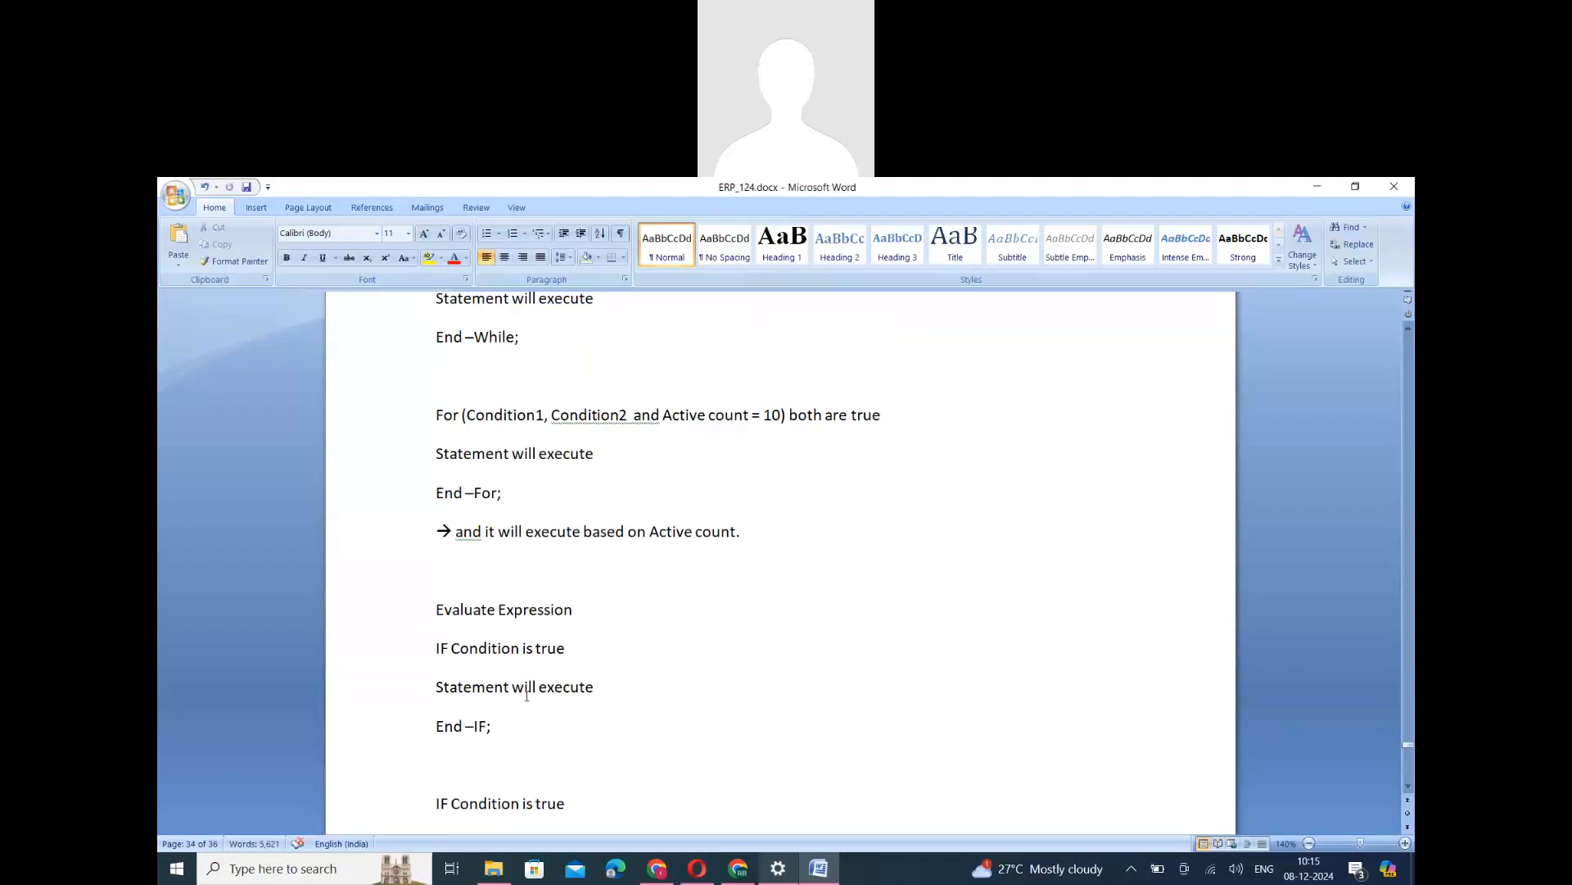
- Open a blank workbook in Microsoft Office Excel 2007 and enlarge the sheet view to 145%
left_click(286, 864)
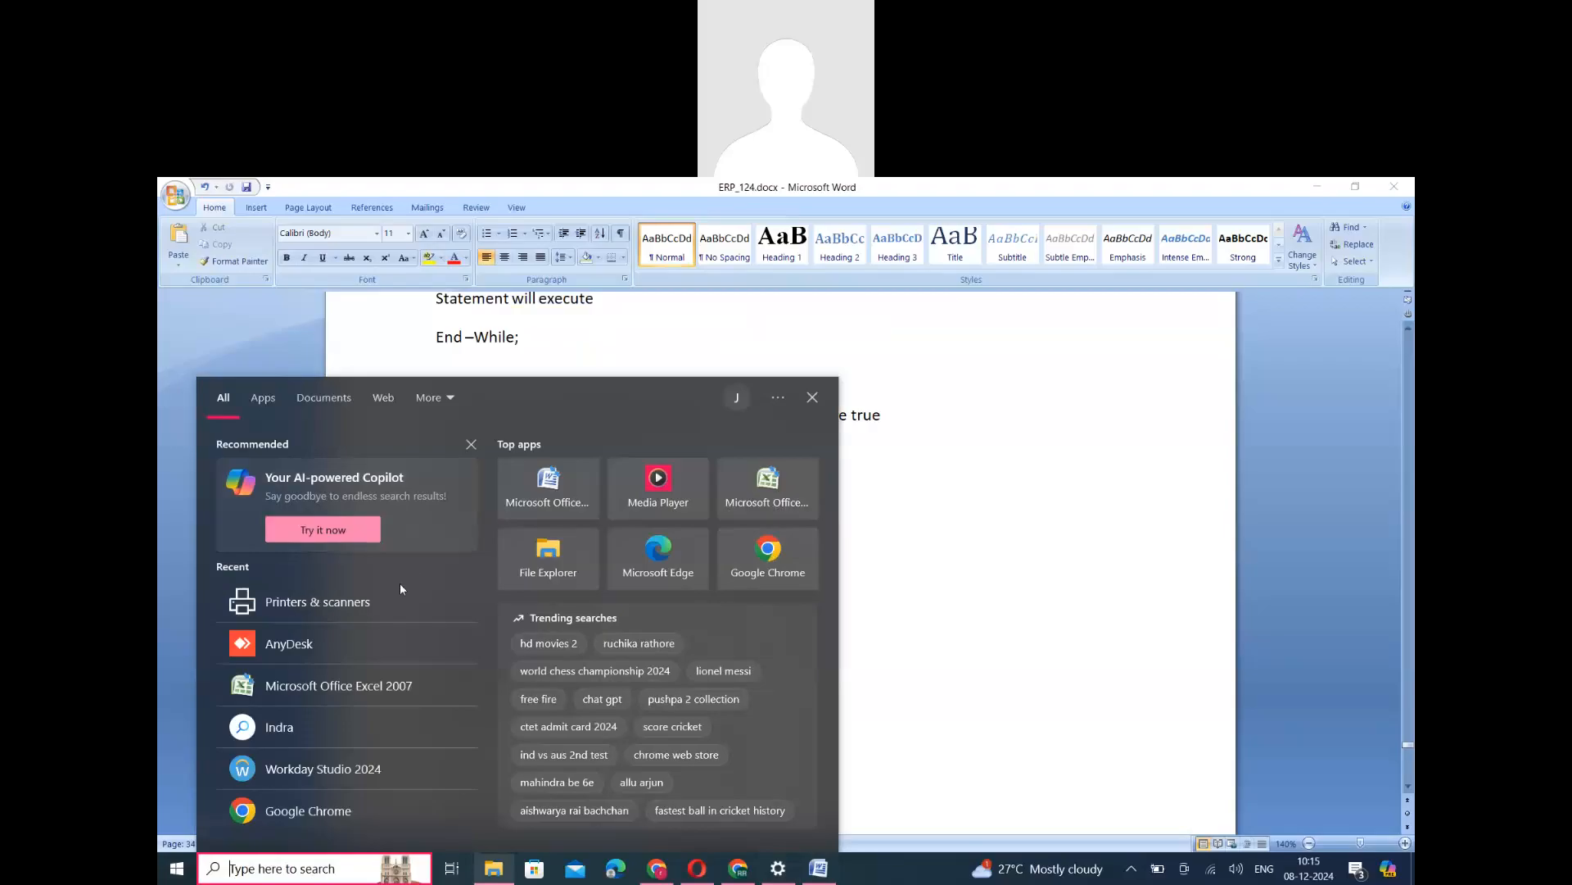
left_click(308, 689)
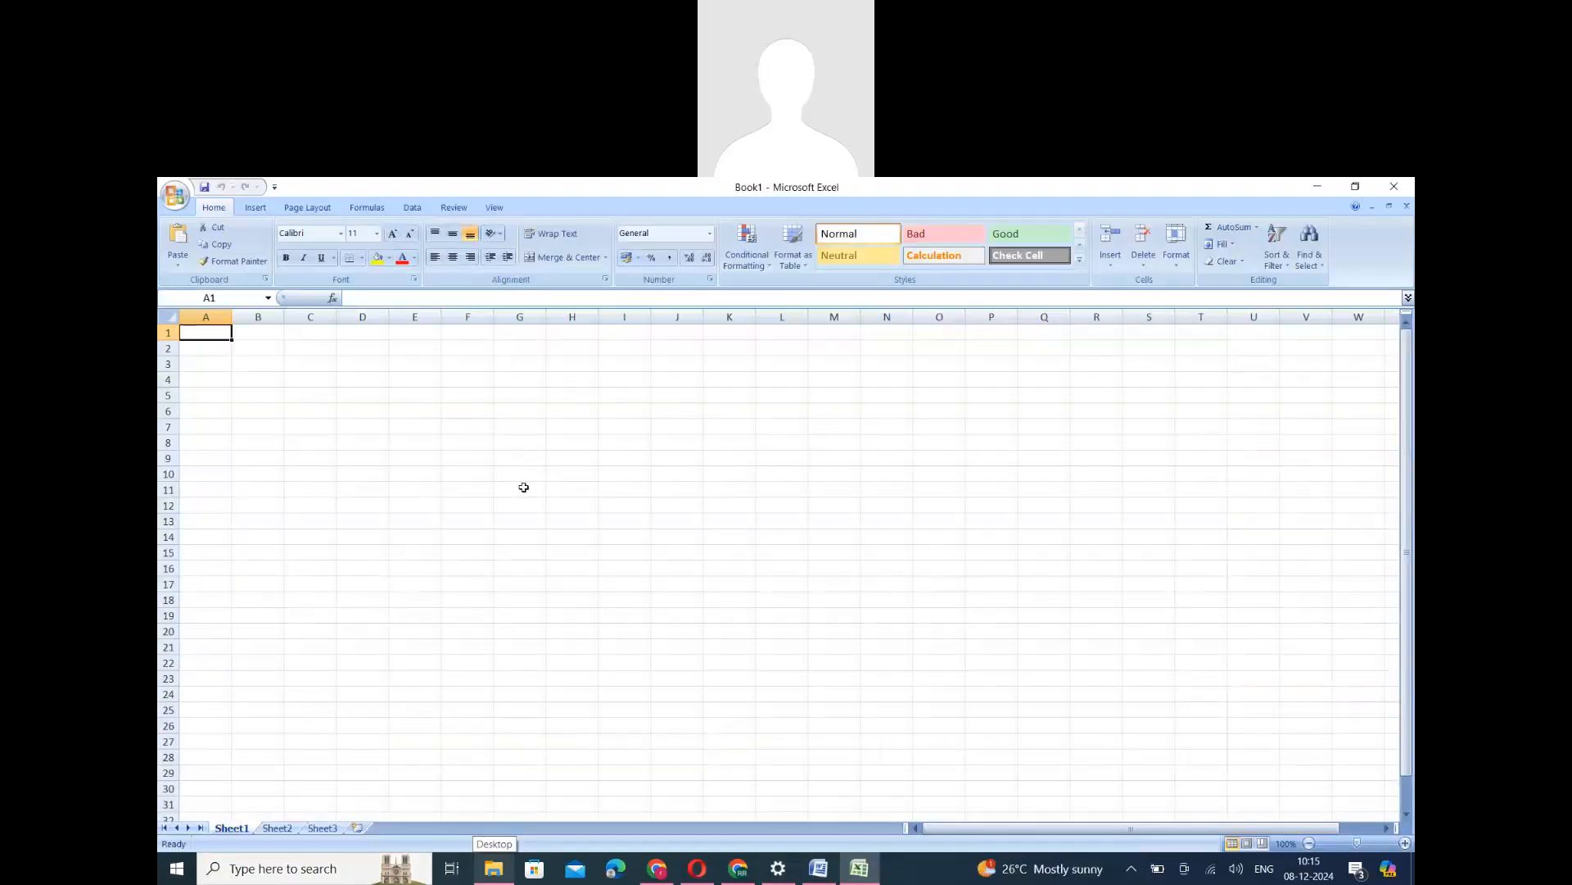
scroll(524, 487, "up", 3)
- Fill row 4 with an offer example: Wed in E4, KFC in F4 and 30% in G4
left_click(524, 414)
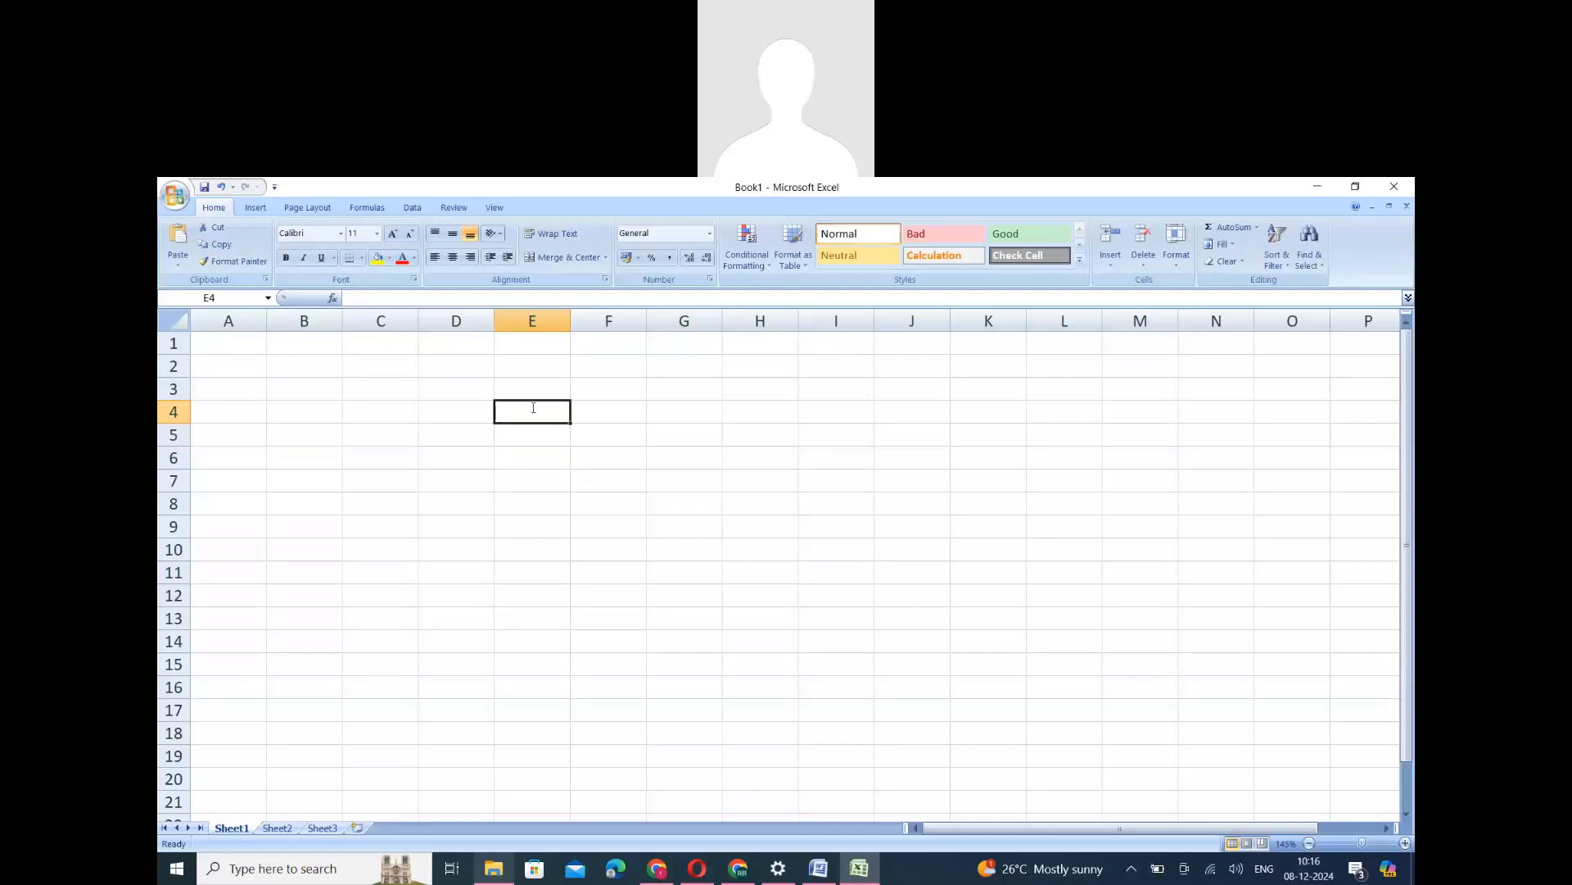
type("Wed")
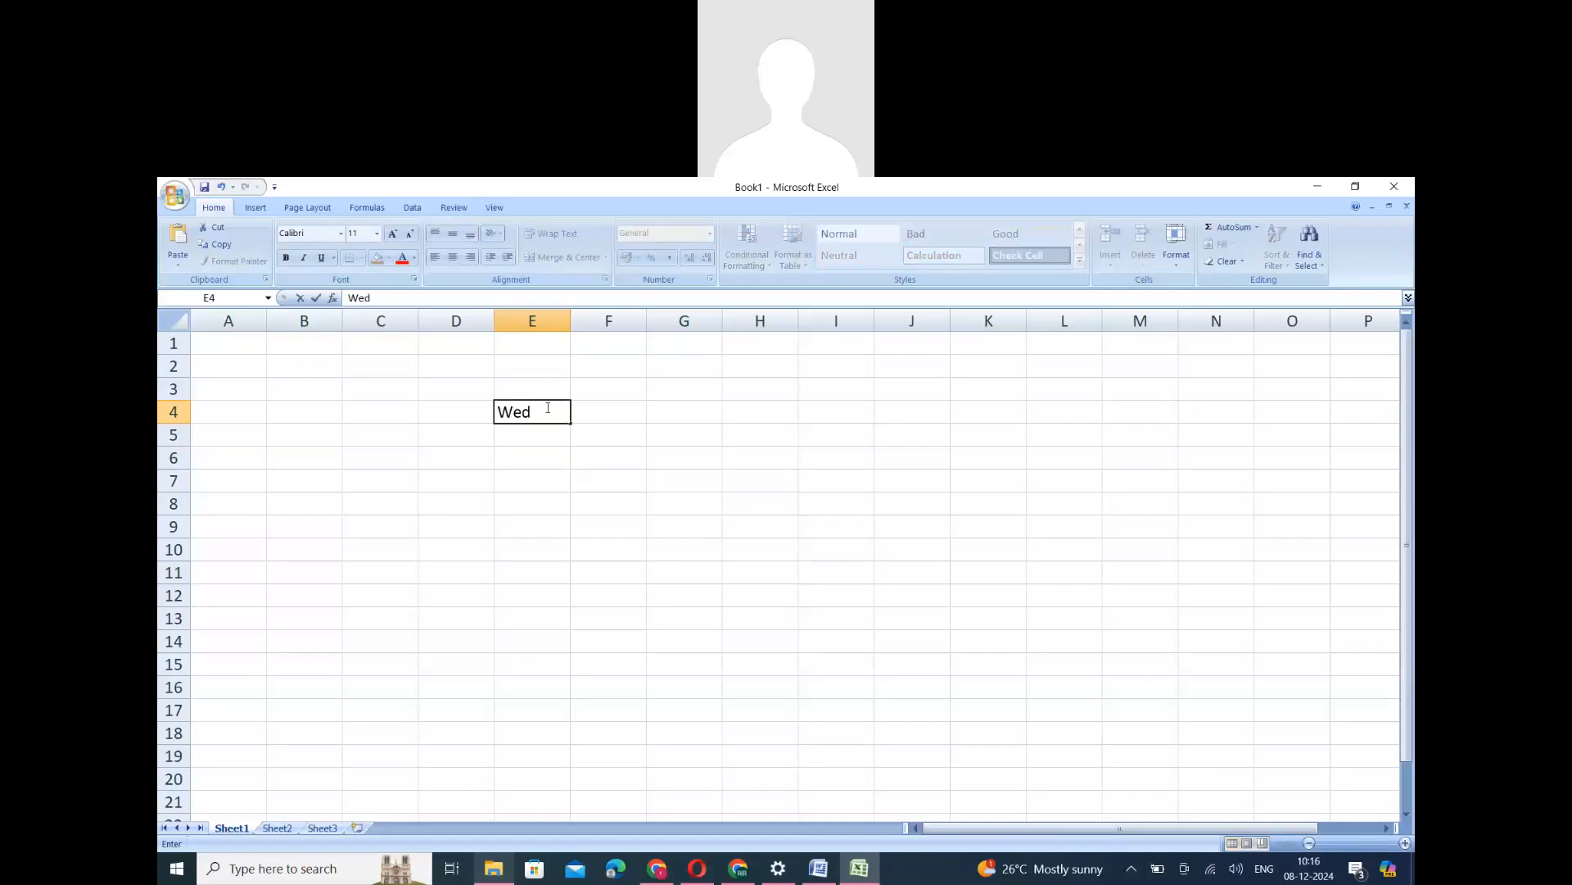
left_click(603, 410)
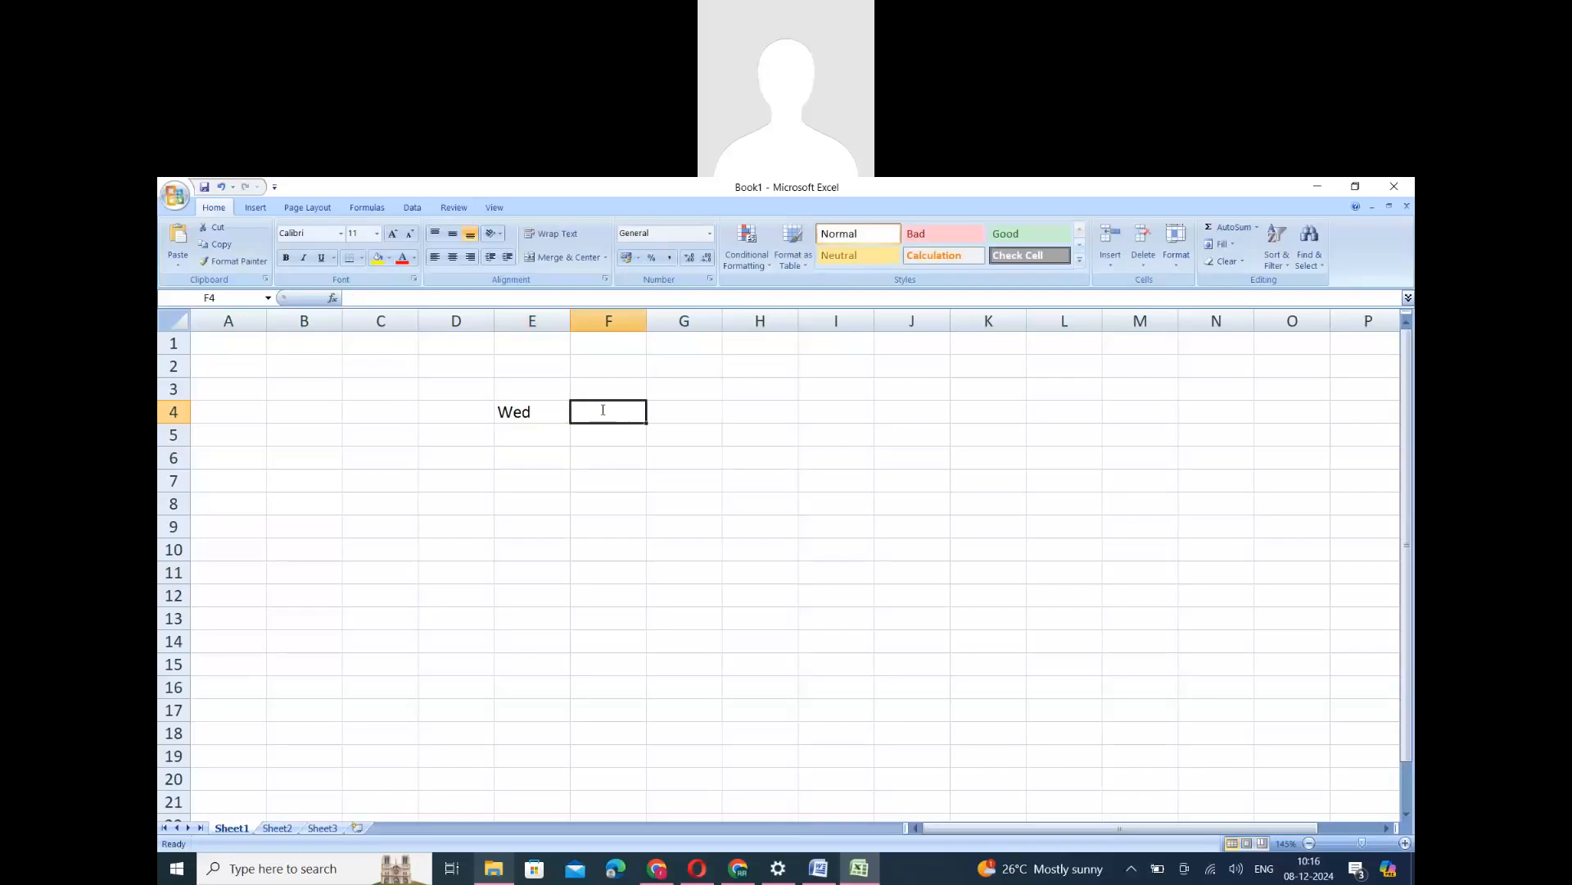
type("KFC")
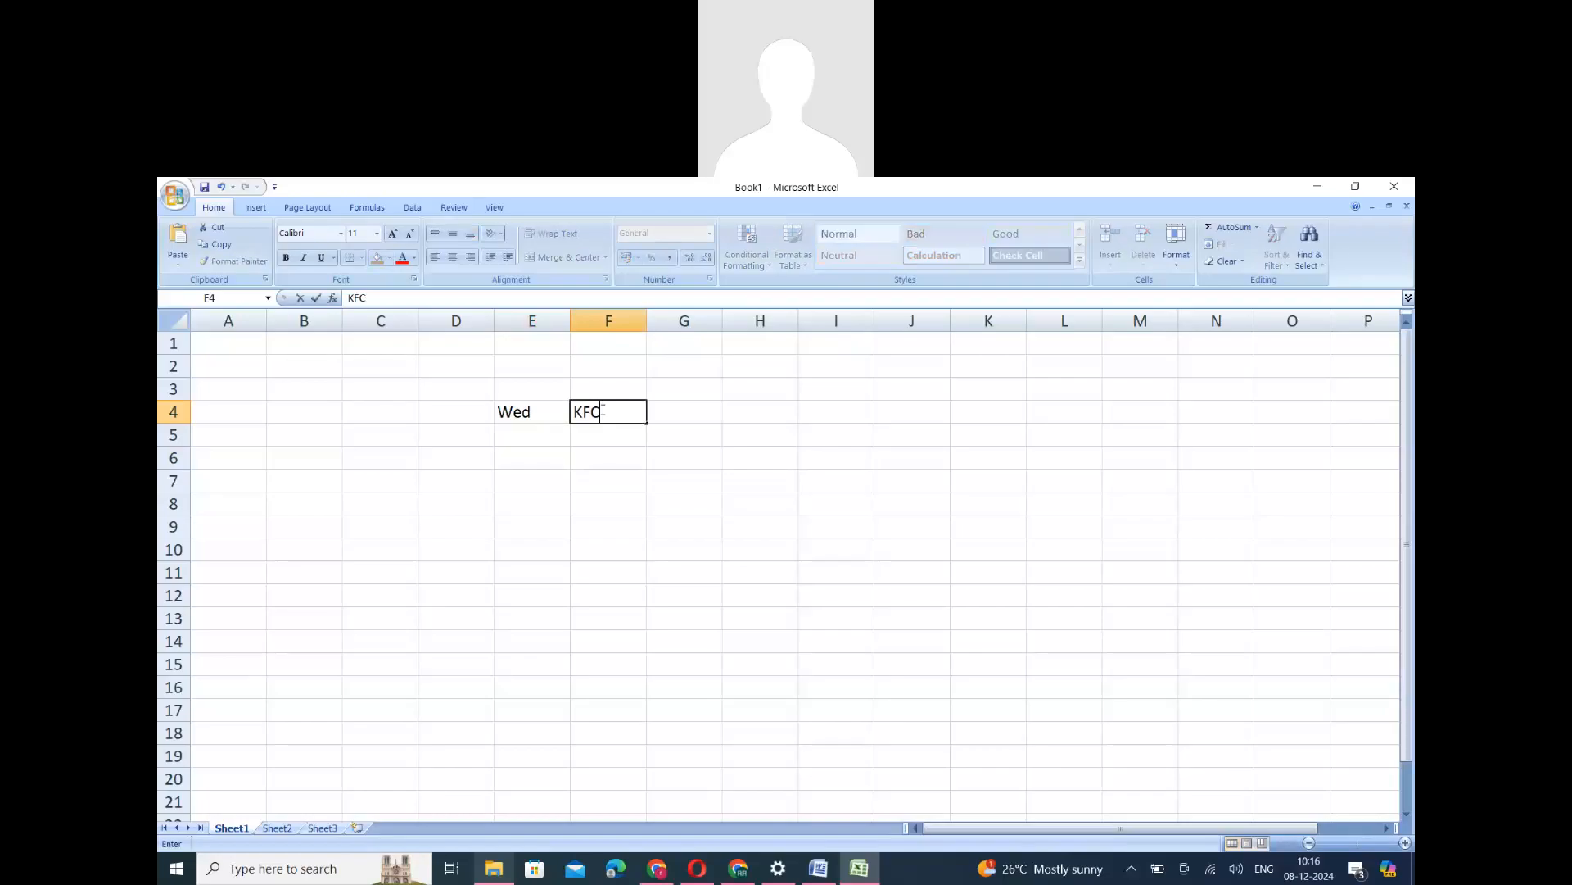
left_click(620, 452)
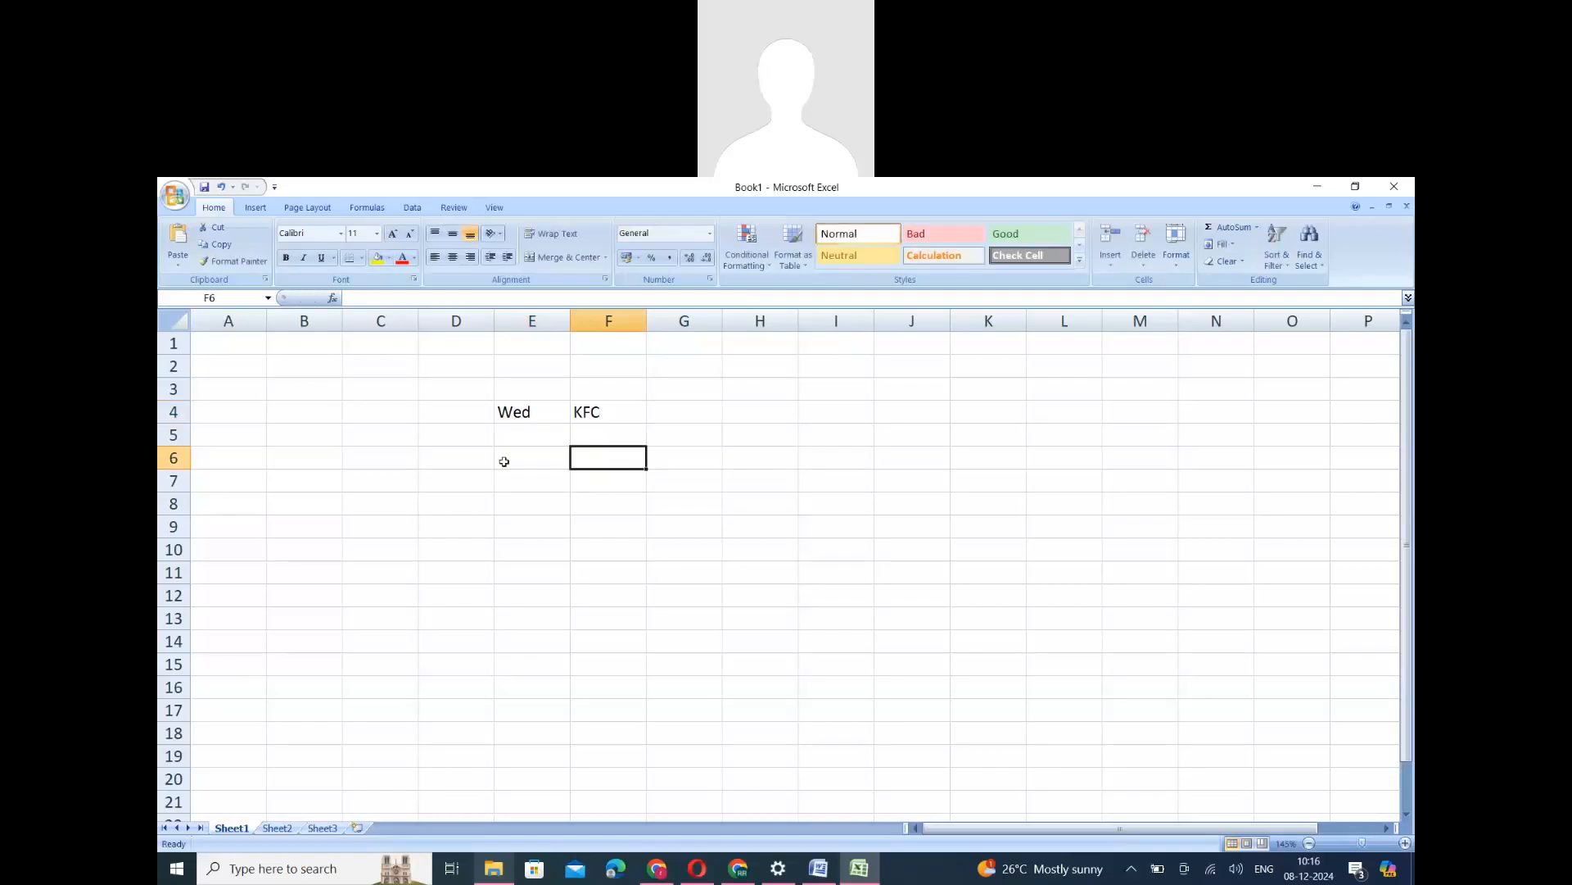
left_click(529, 415)
left_click(613, 419)
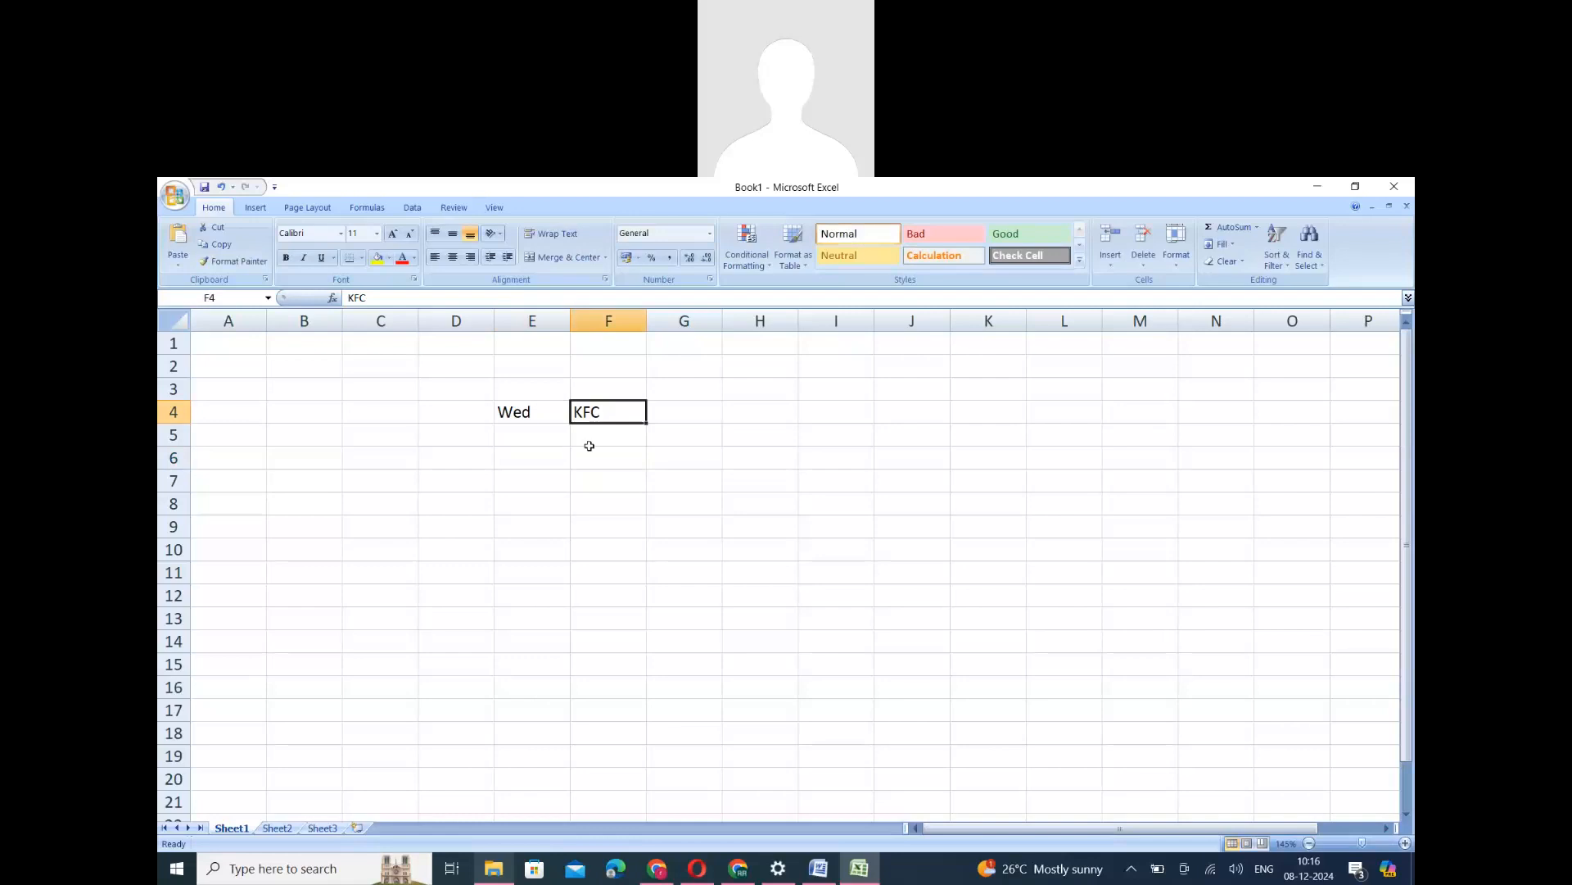
left_click(663, 416)
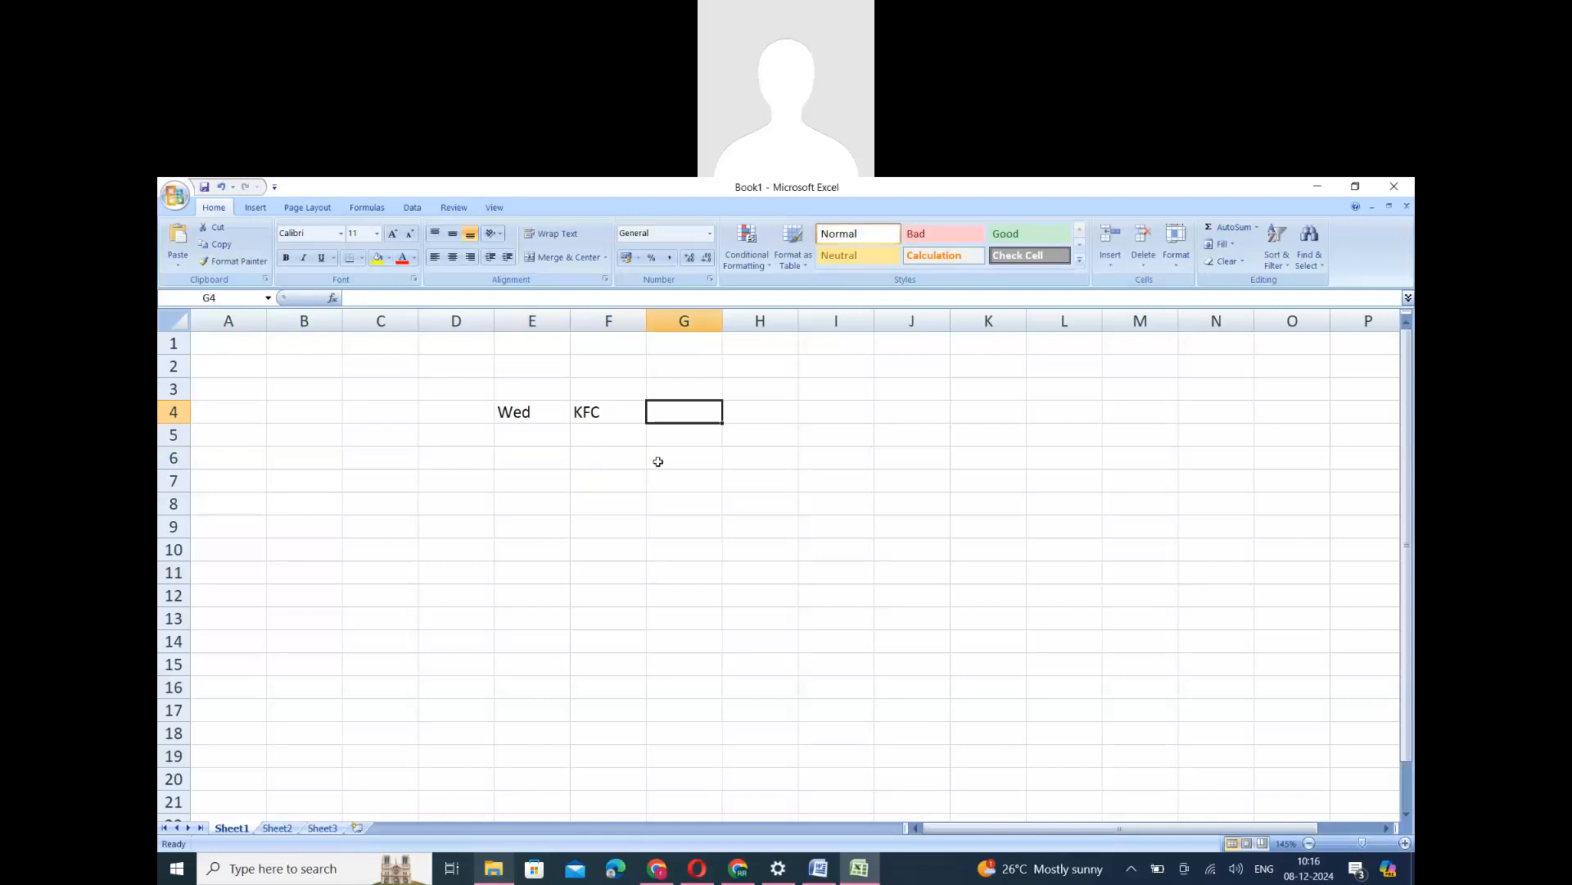
type("30%")
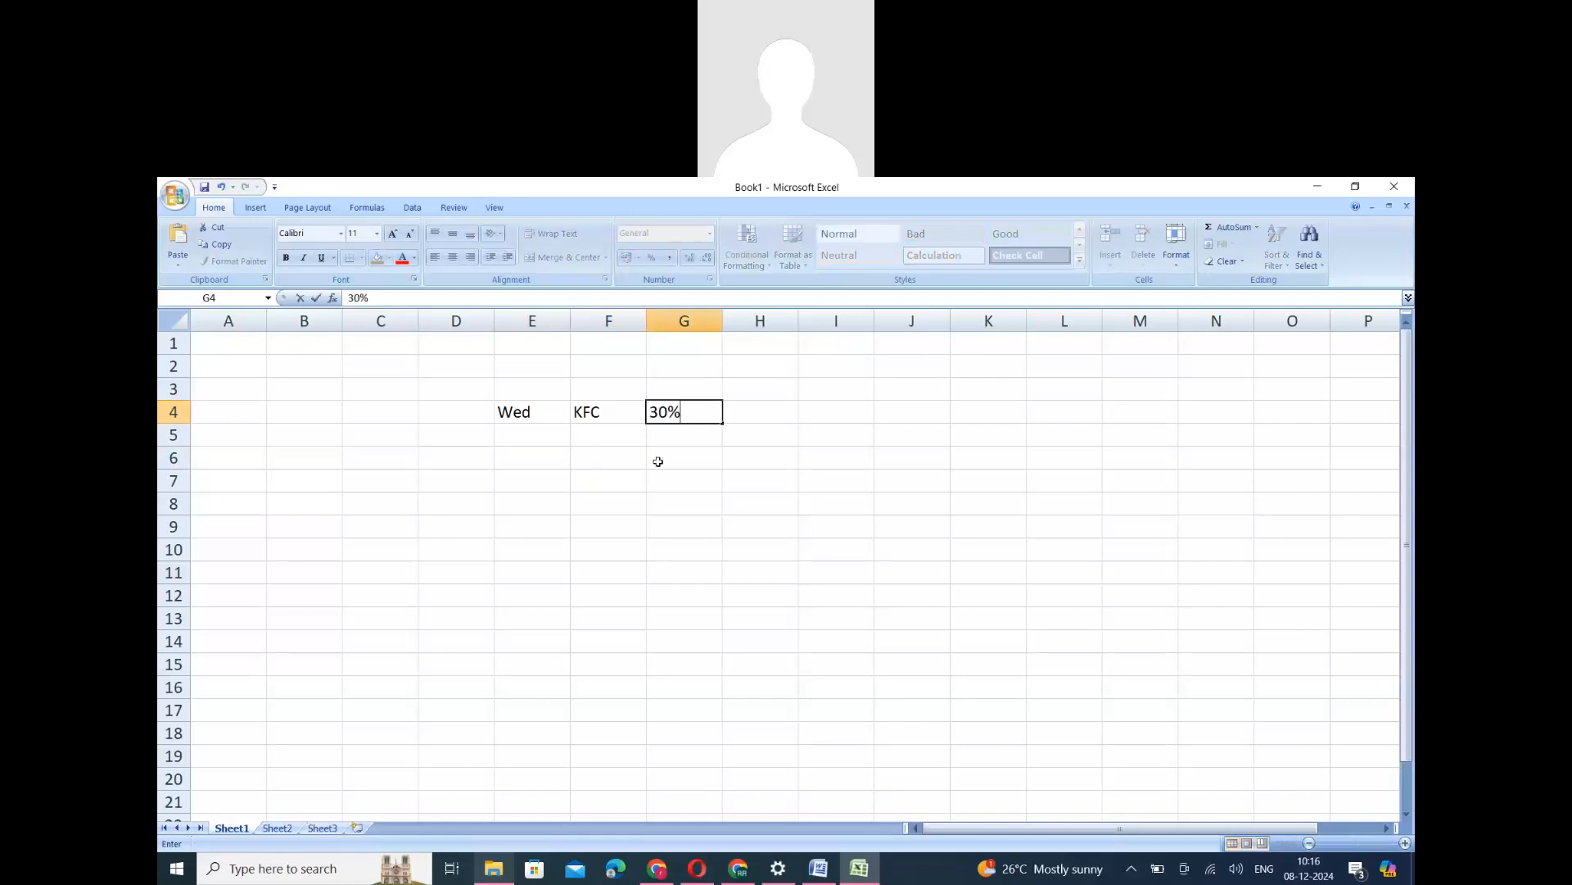
left_click(576, 501)
- Write the loop condition in row 7, with While in E7 and Today = Wednesday in F7
left_click(532, 484)
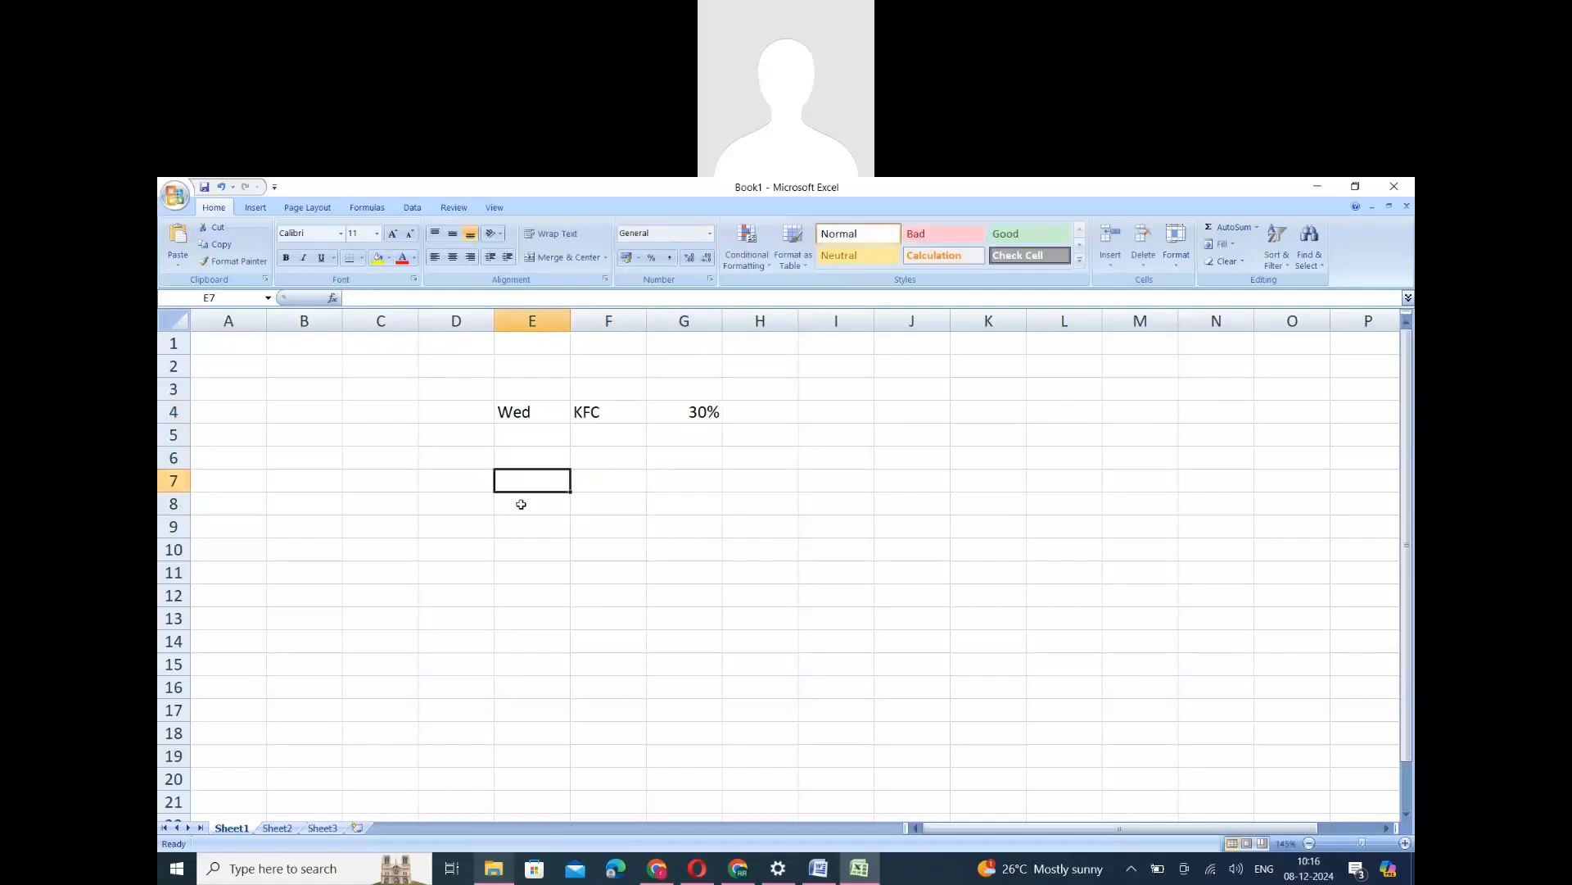
type("While")
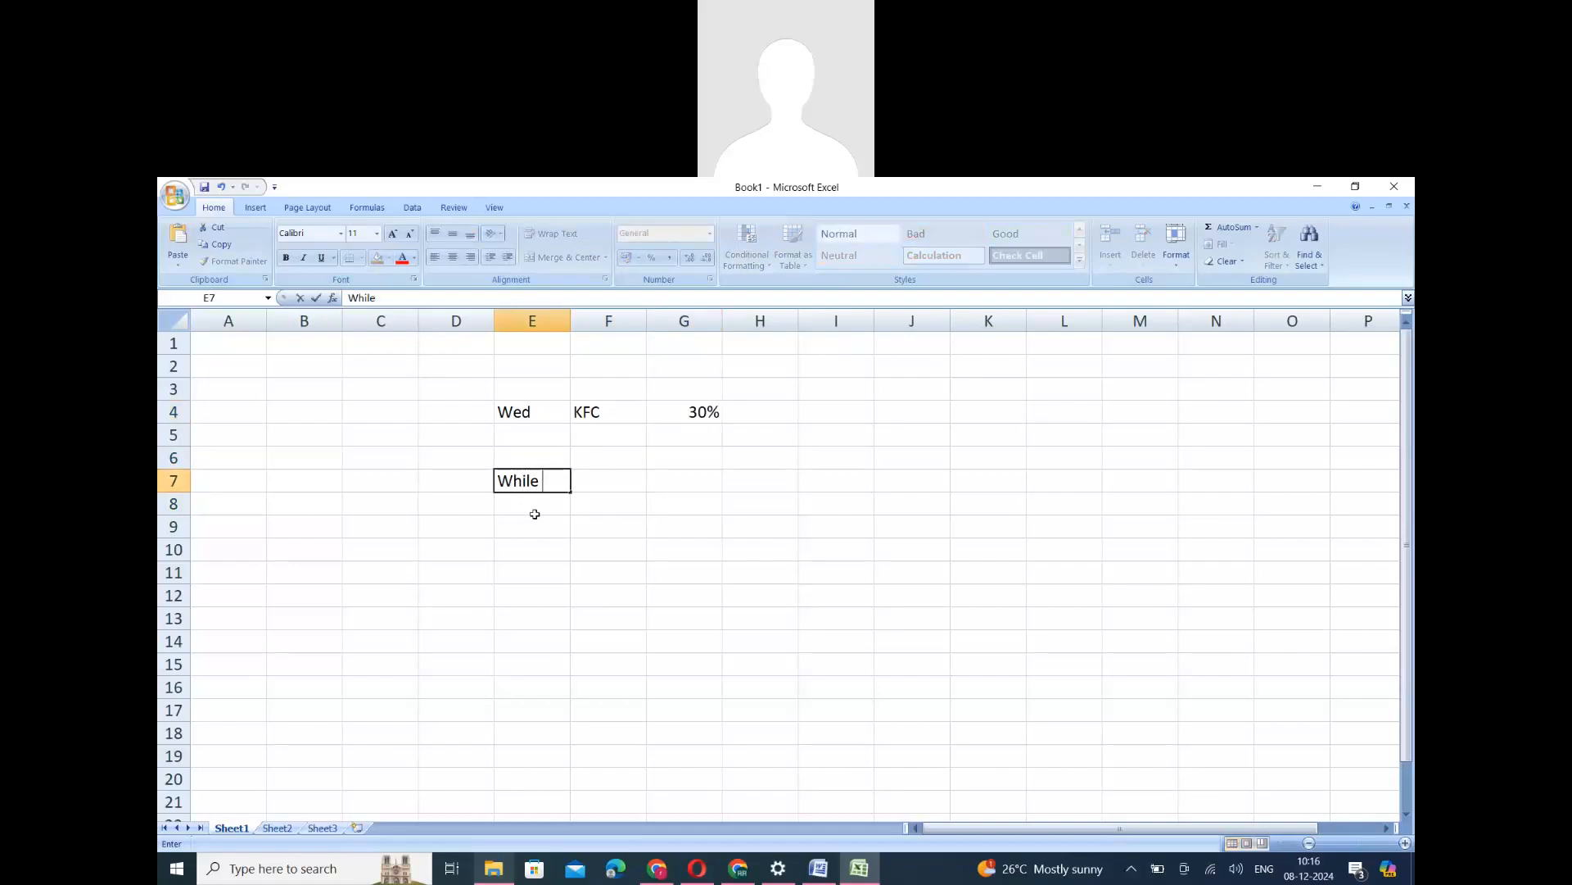
left_click(608, 483)
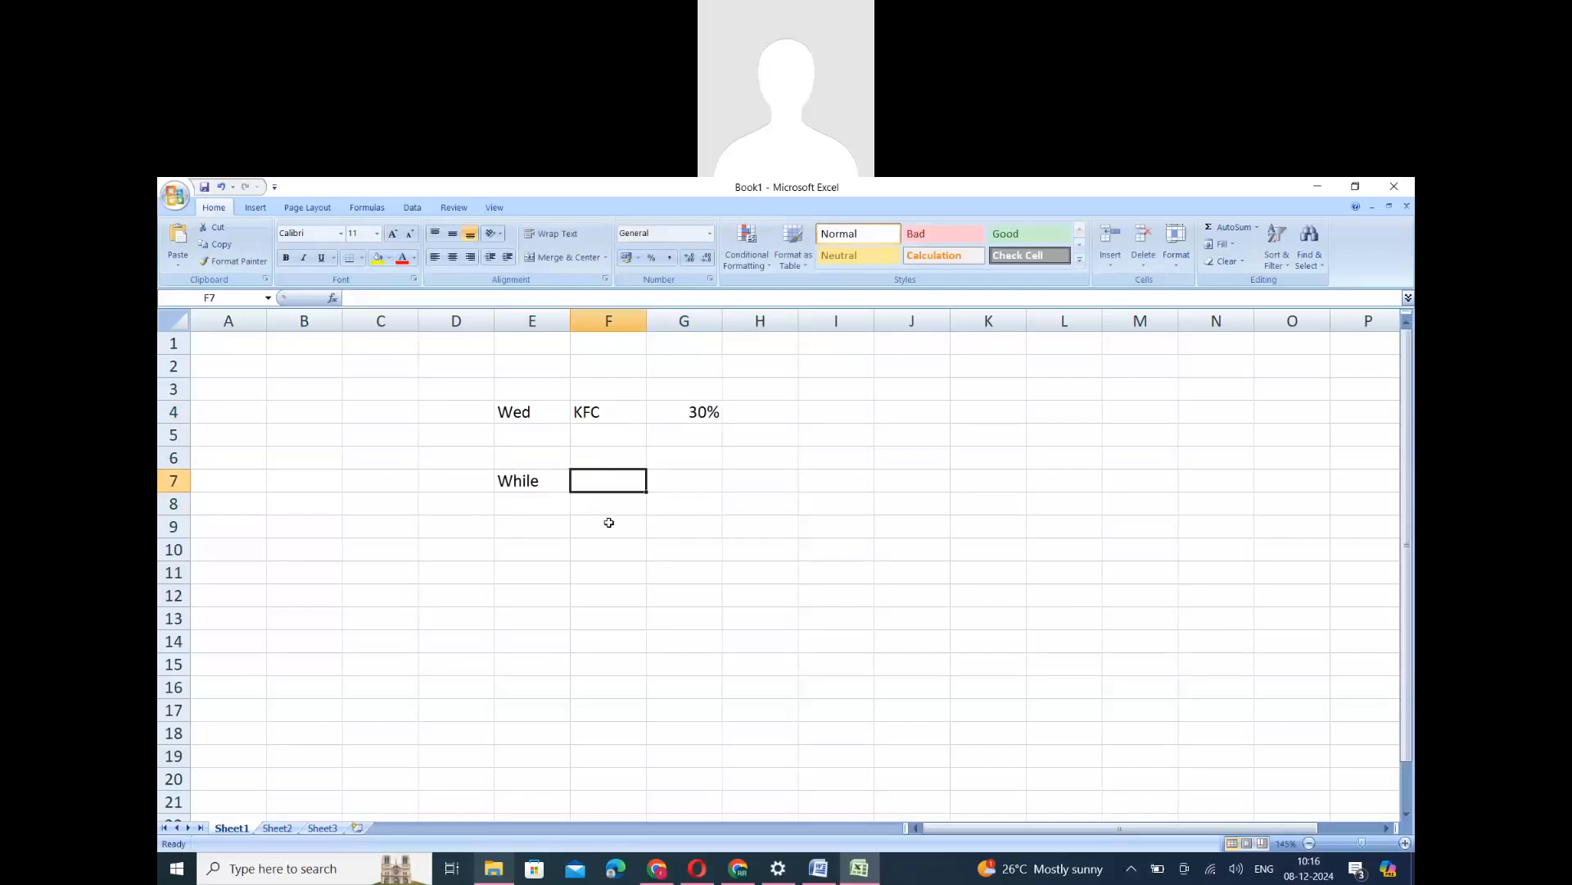
type("T")
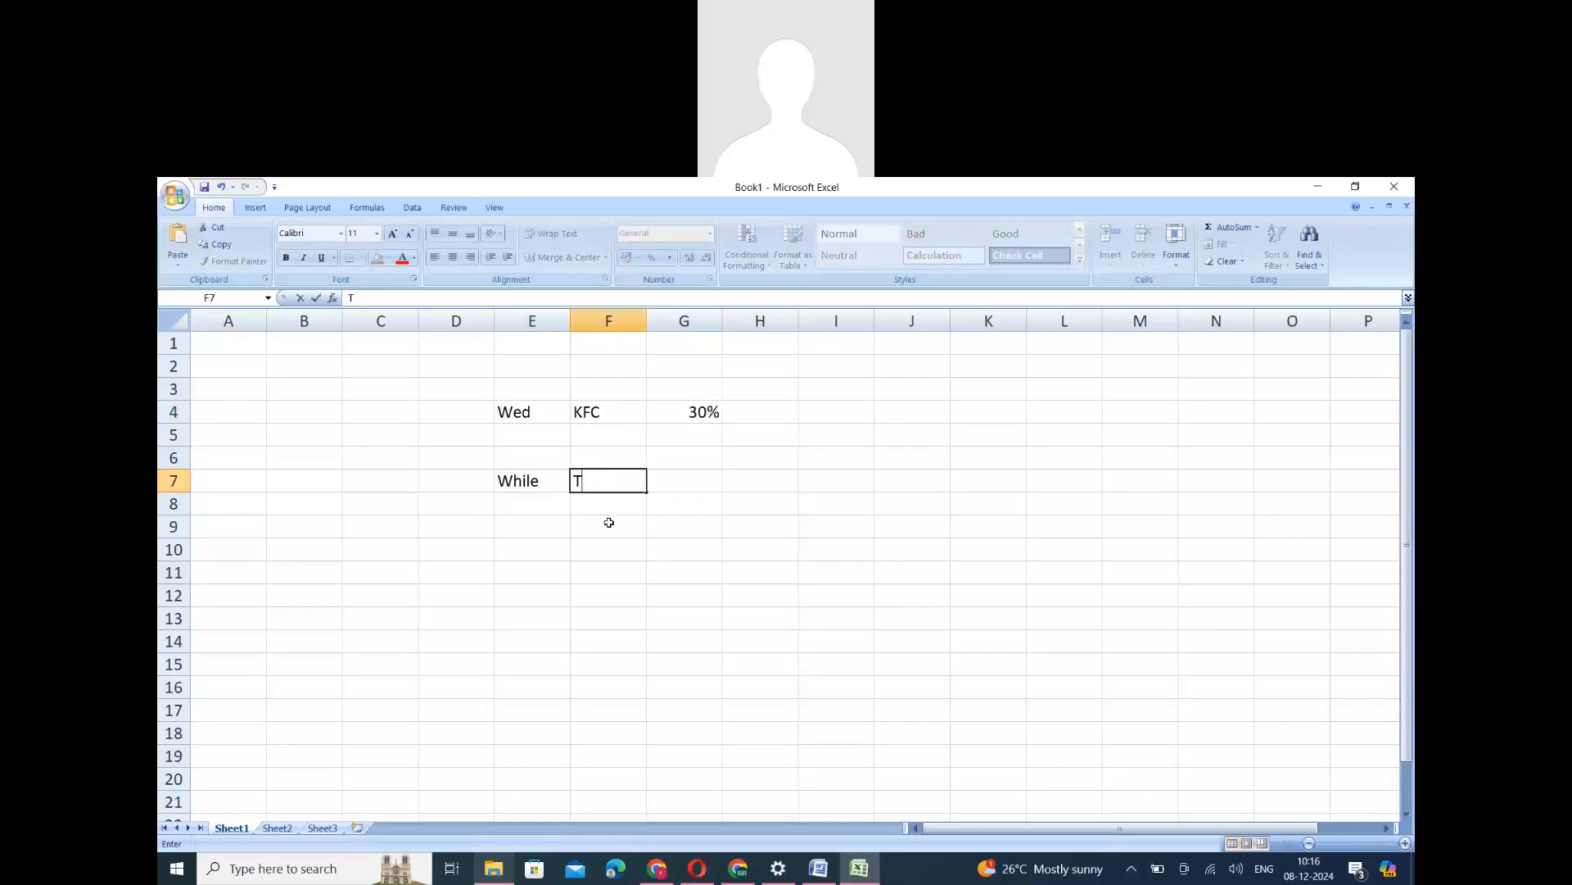
type("oday = Wednesdayu")
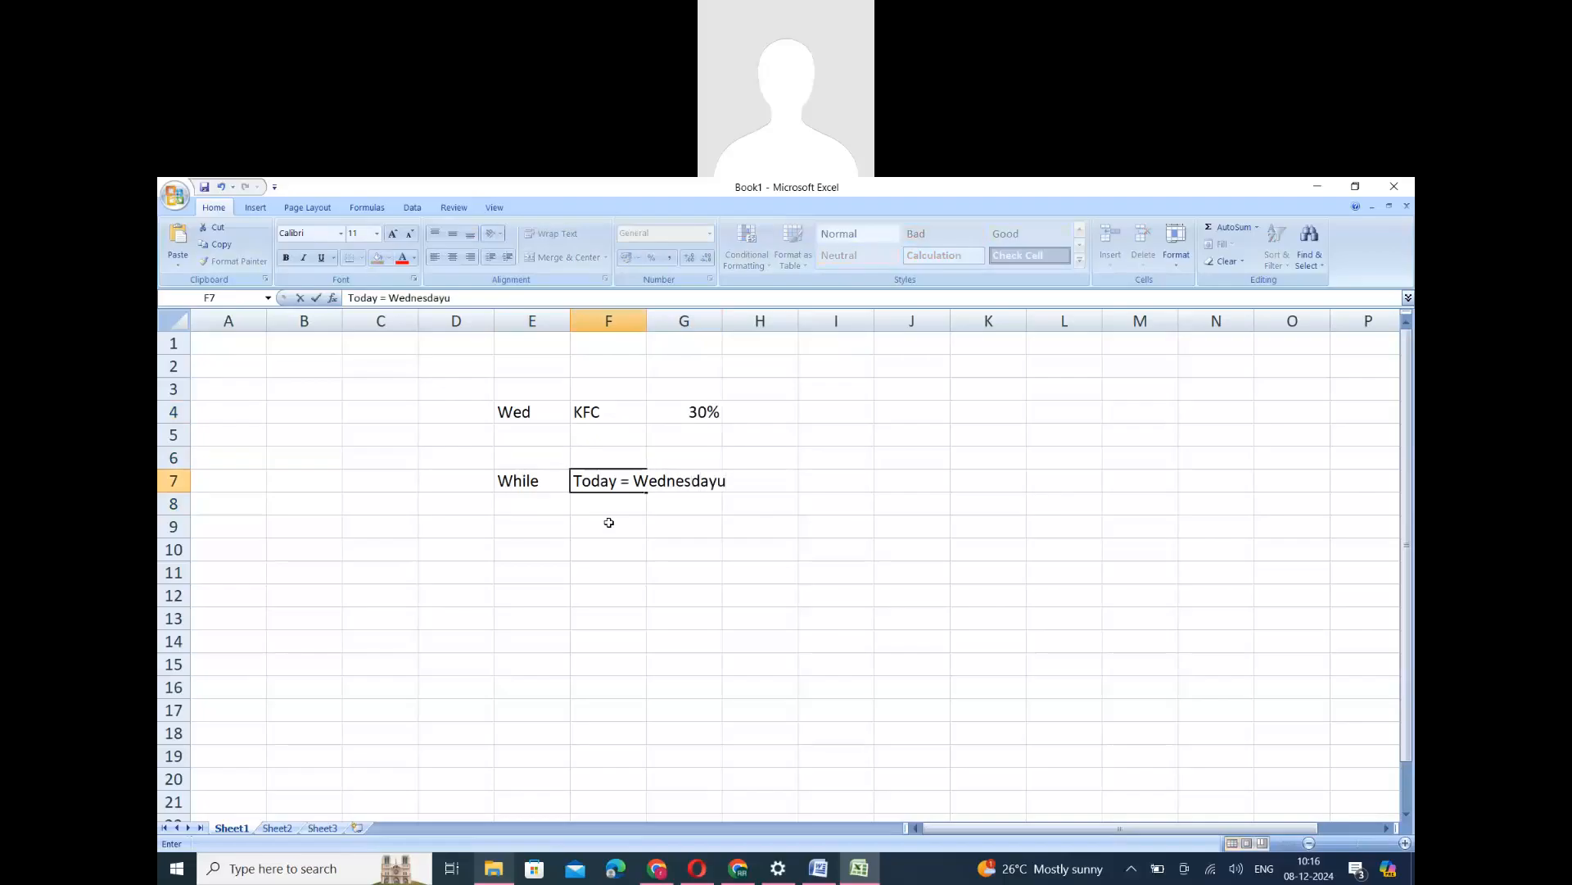
key("BackSpace")
- Complete the While block below its condition with 30% in E8 and End-While in E9
left_click(526, 510)
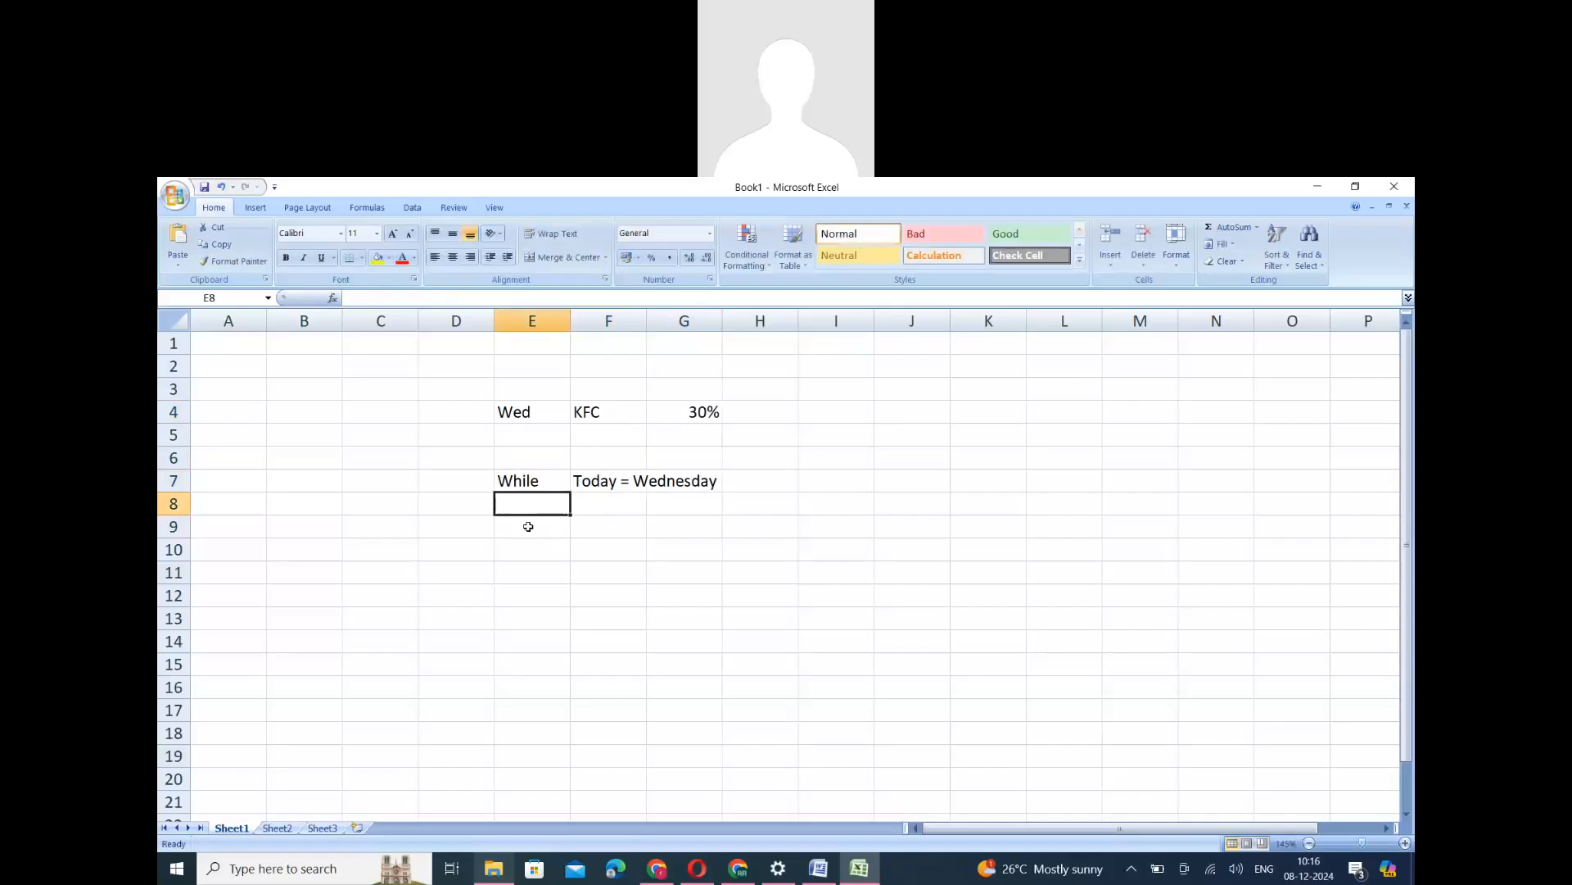
type("30%")
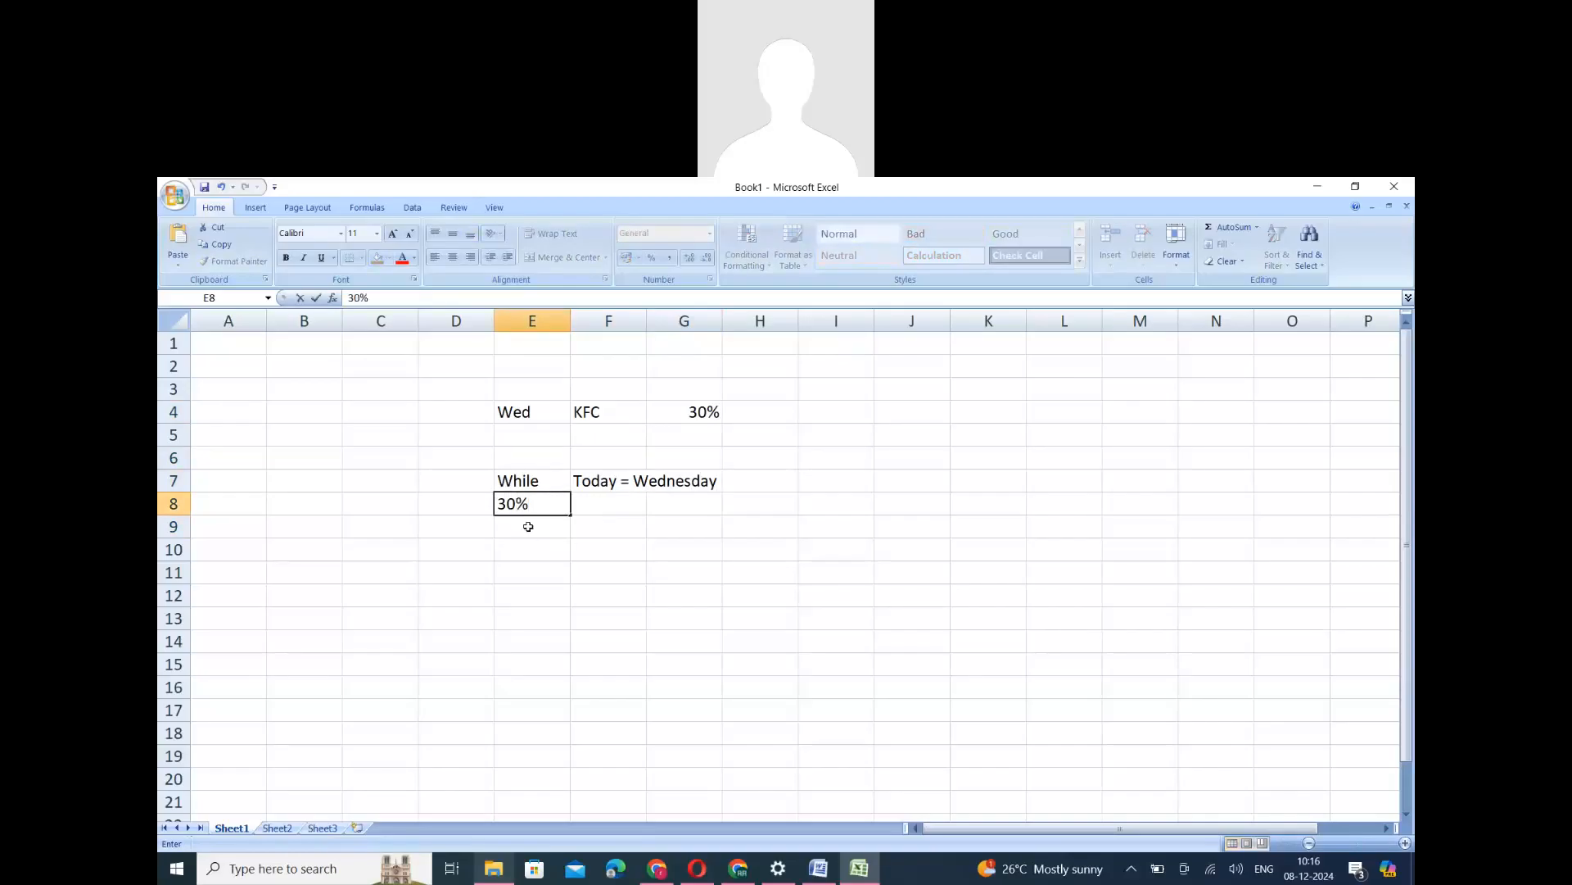
left_click(528, 526)
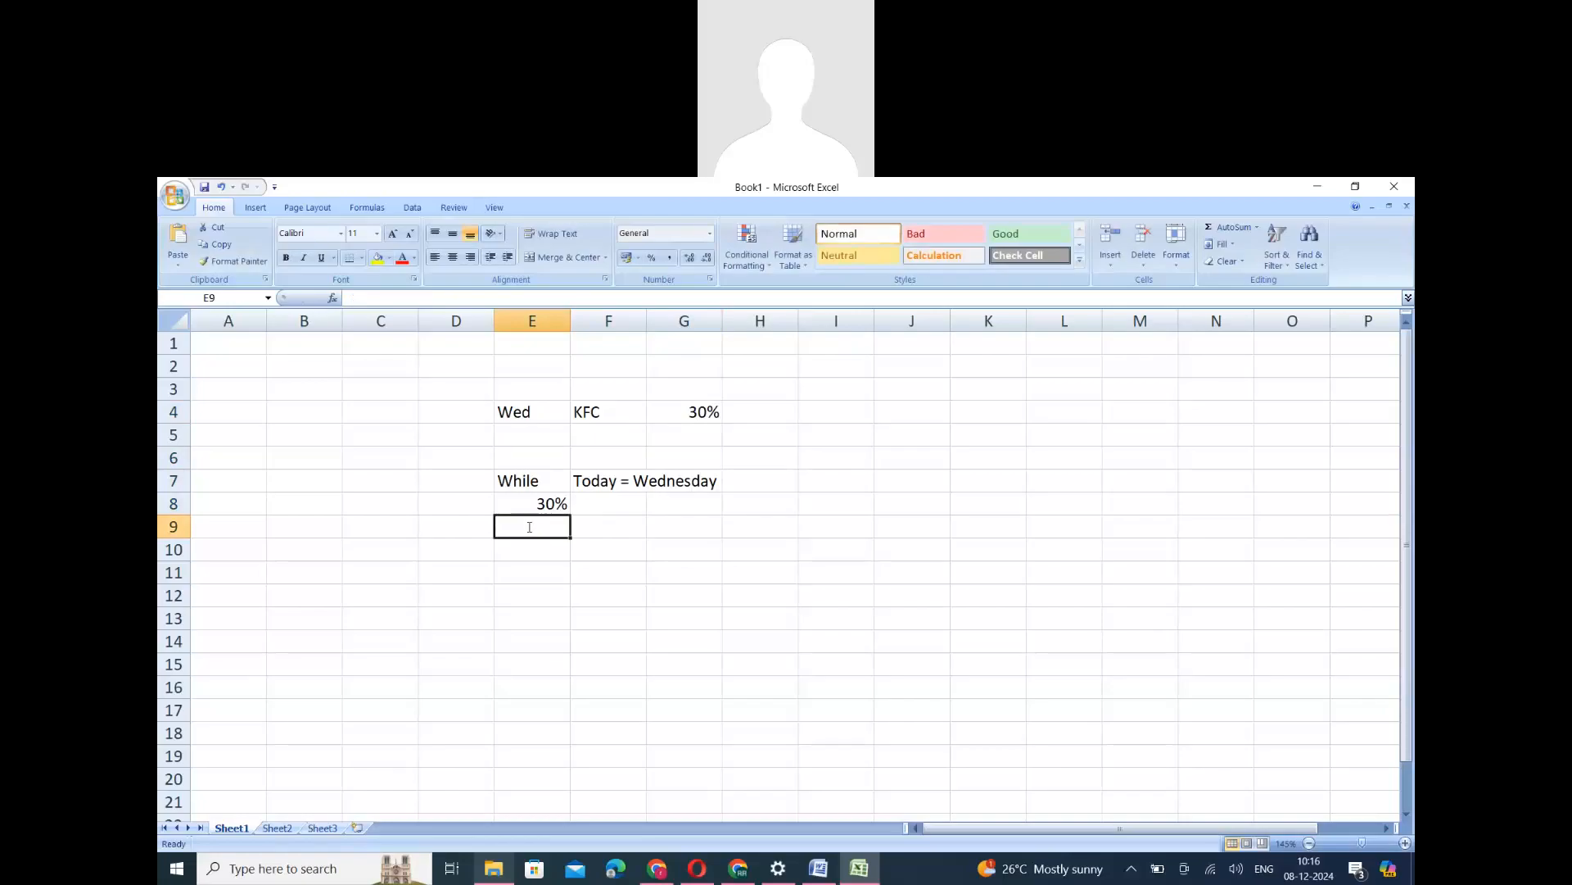
type("End-While")
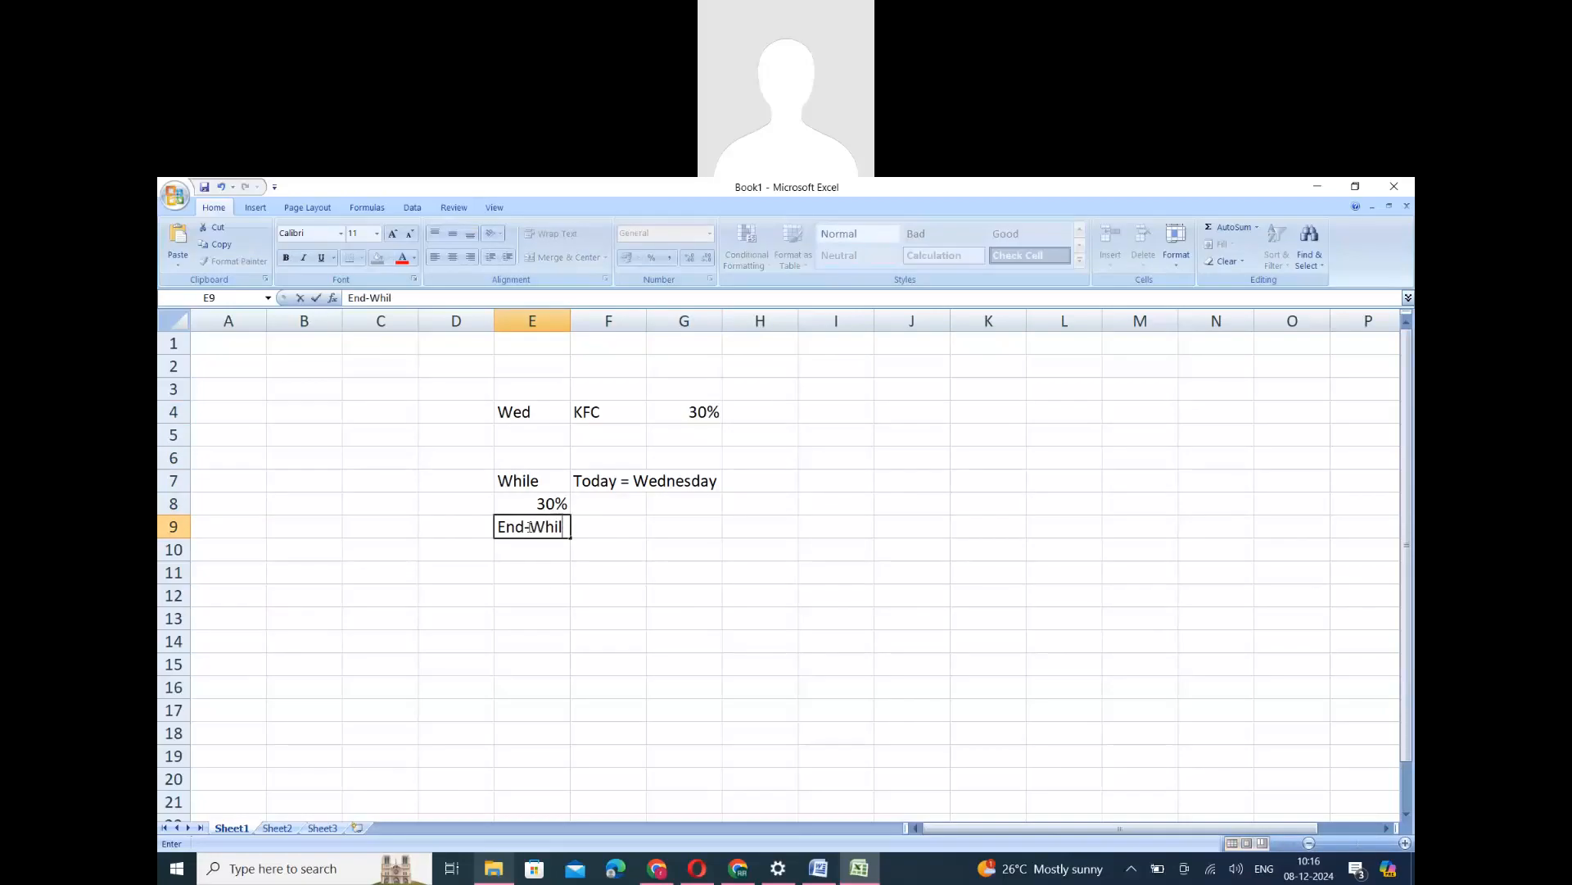
left_click(542, 593)
key("Up")
key("Up")
key("Up")
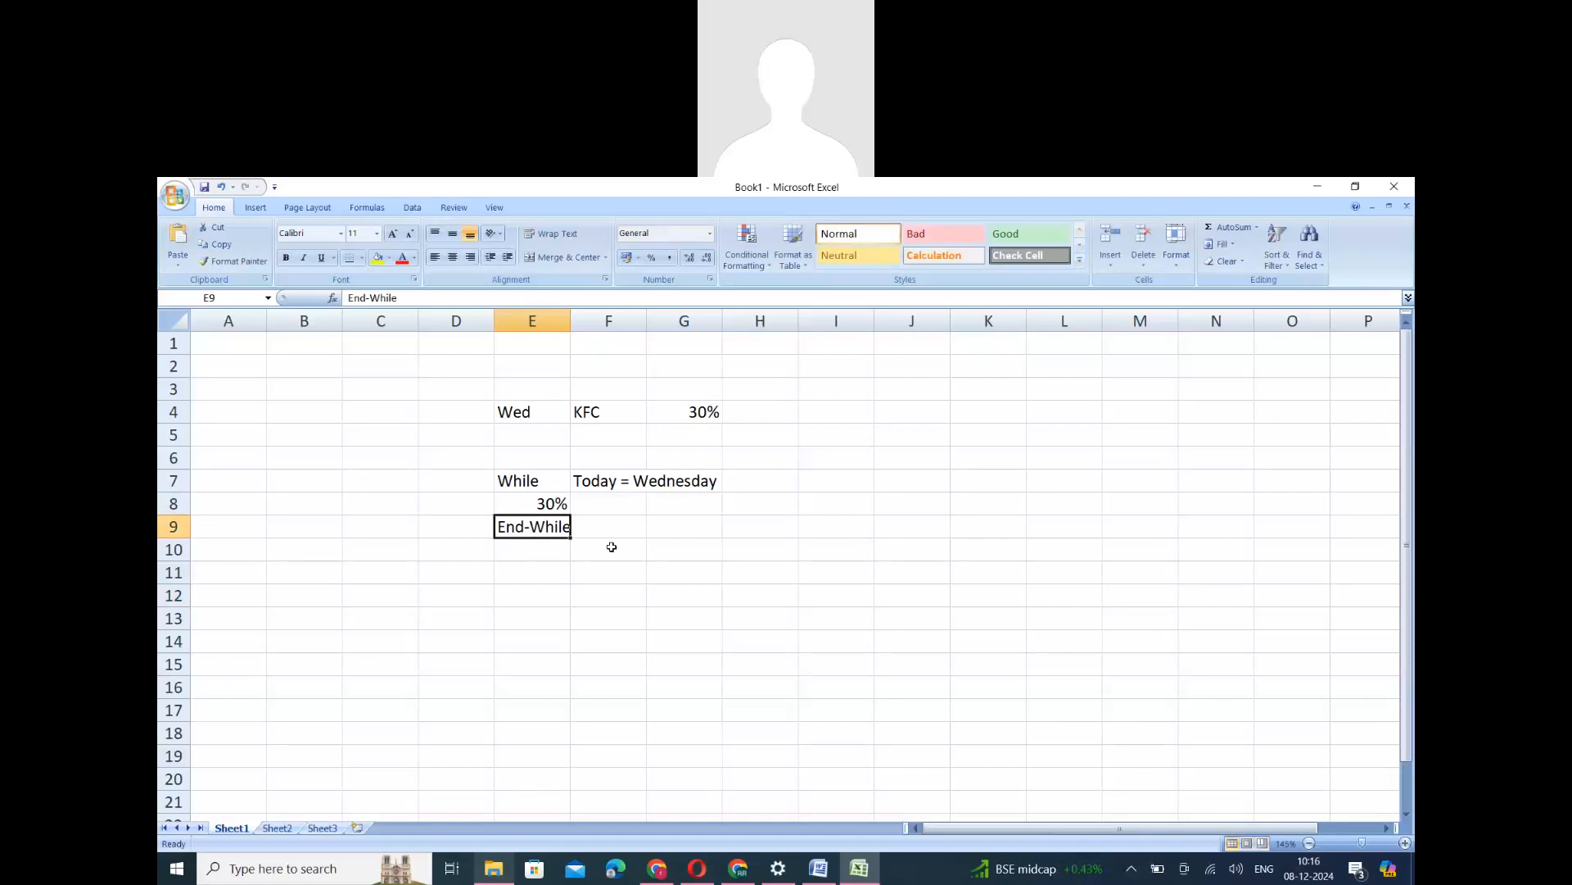
- Highlight the While block in E7:G9 to review the loop from condition to End-While
left_click_drag(534, 568, 533, 551)
left_click_drag(532, 480, 710, 524)
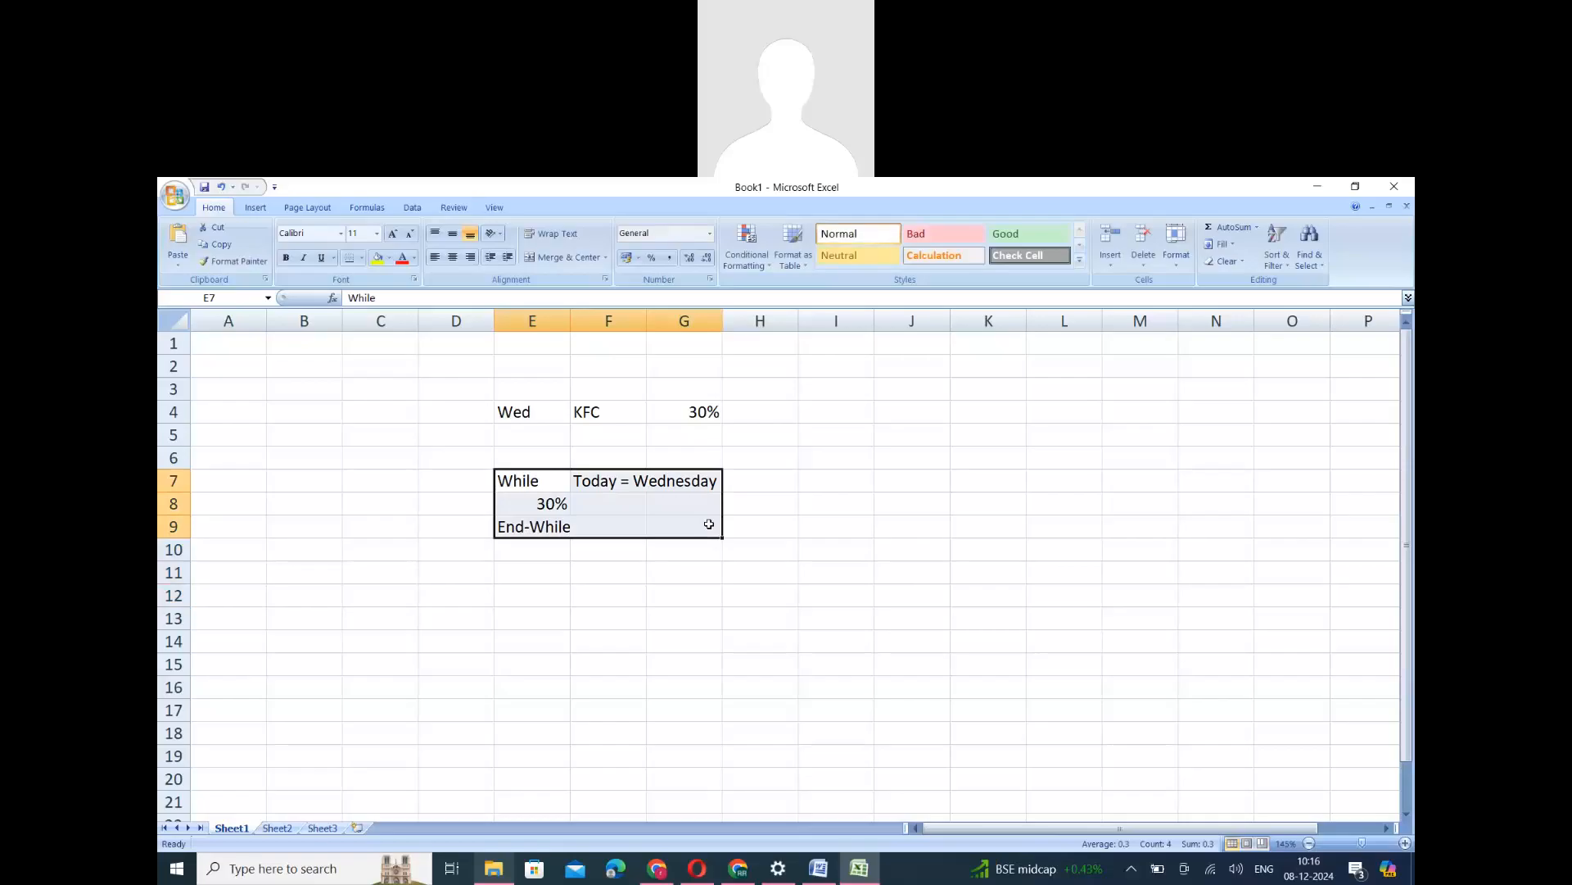
left_click(842, 481)
left_click(895, 476)
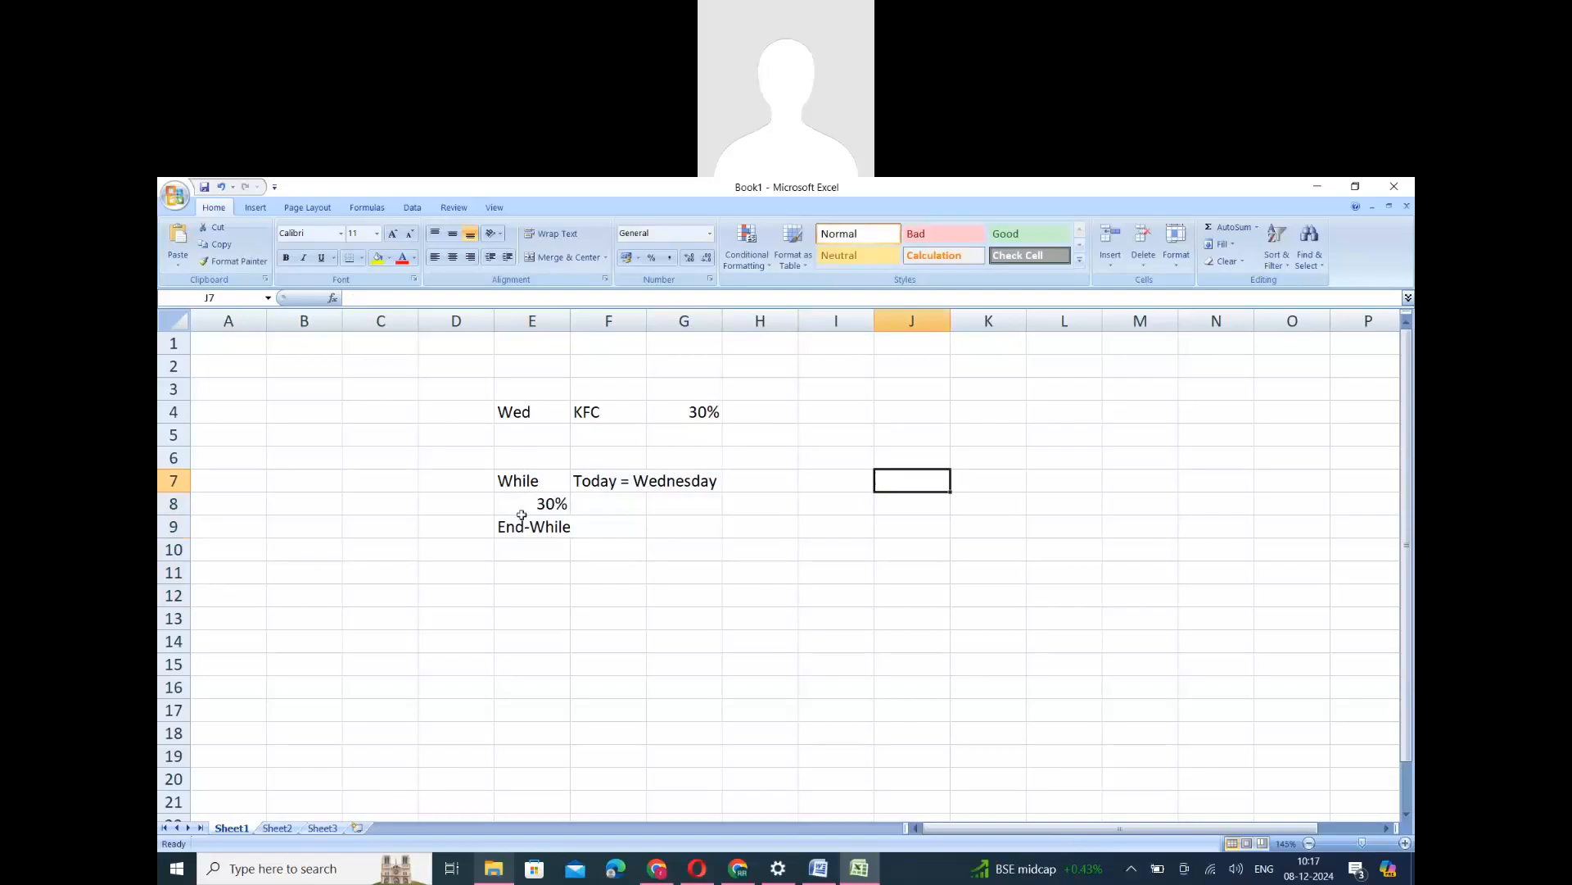
left_click_drag(532, 481, 665, 518)
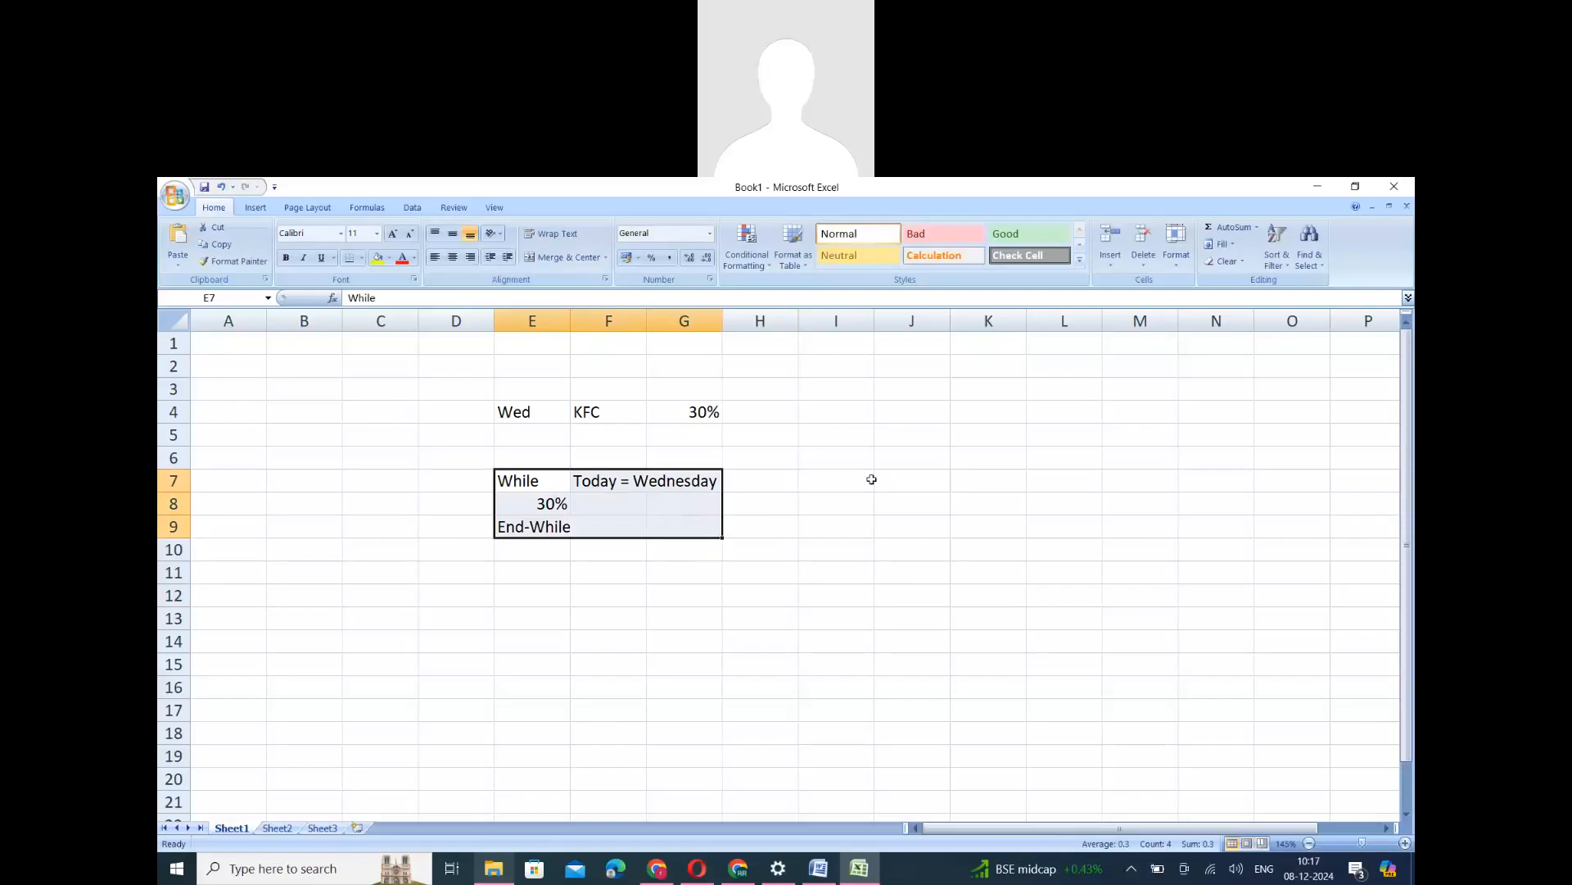
- Enter the condition IF today = Date of Birth in J7, beside the While block
left_click(904, 477)
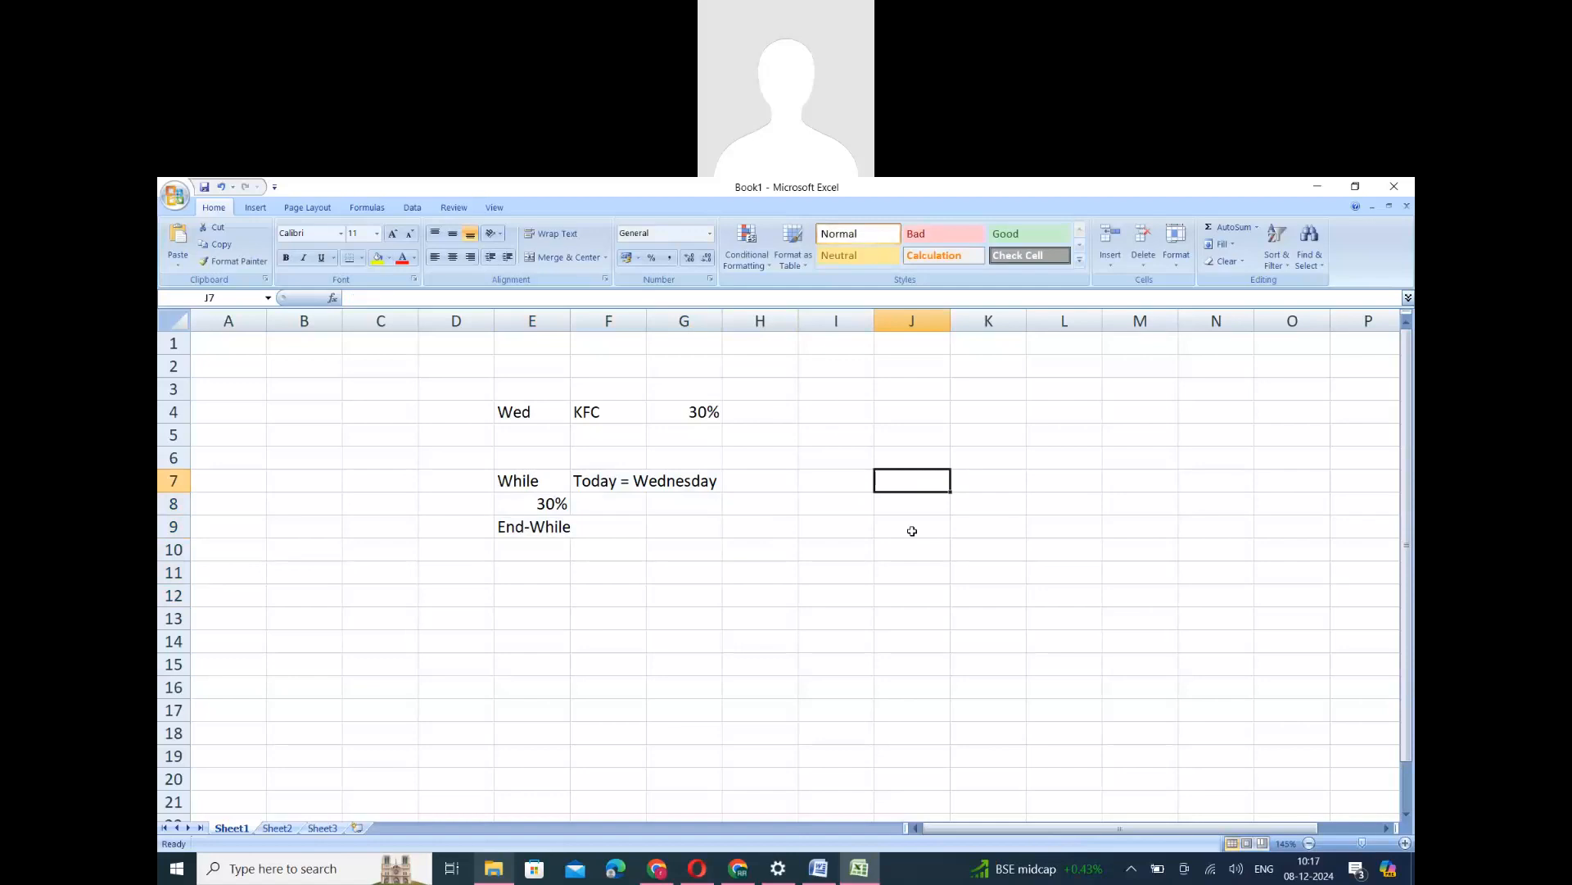
type("IF your ")
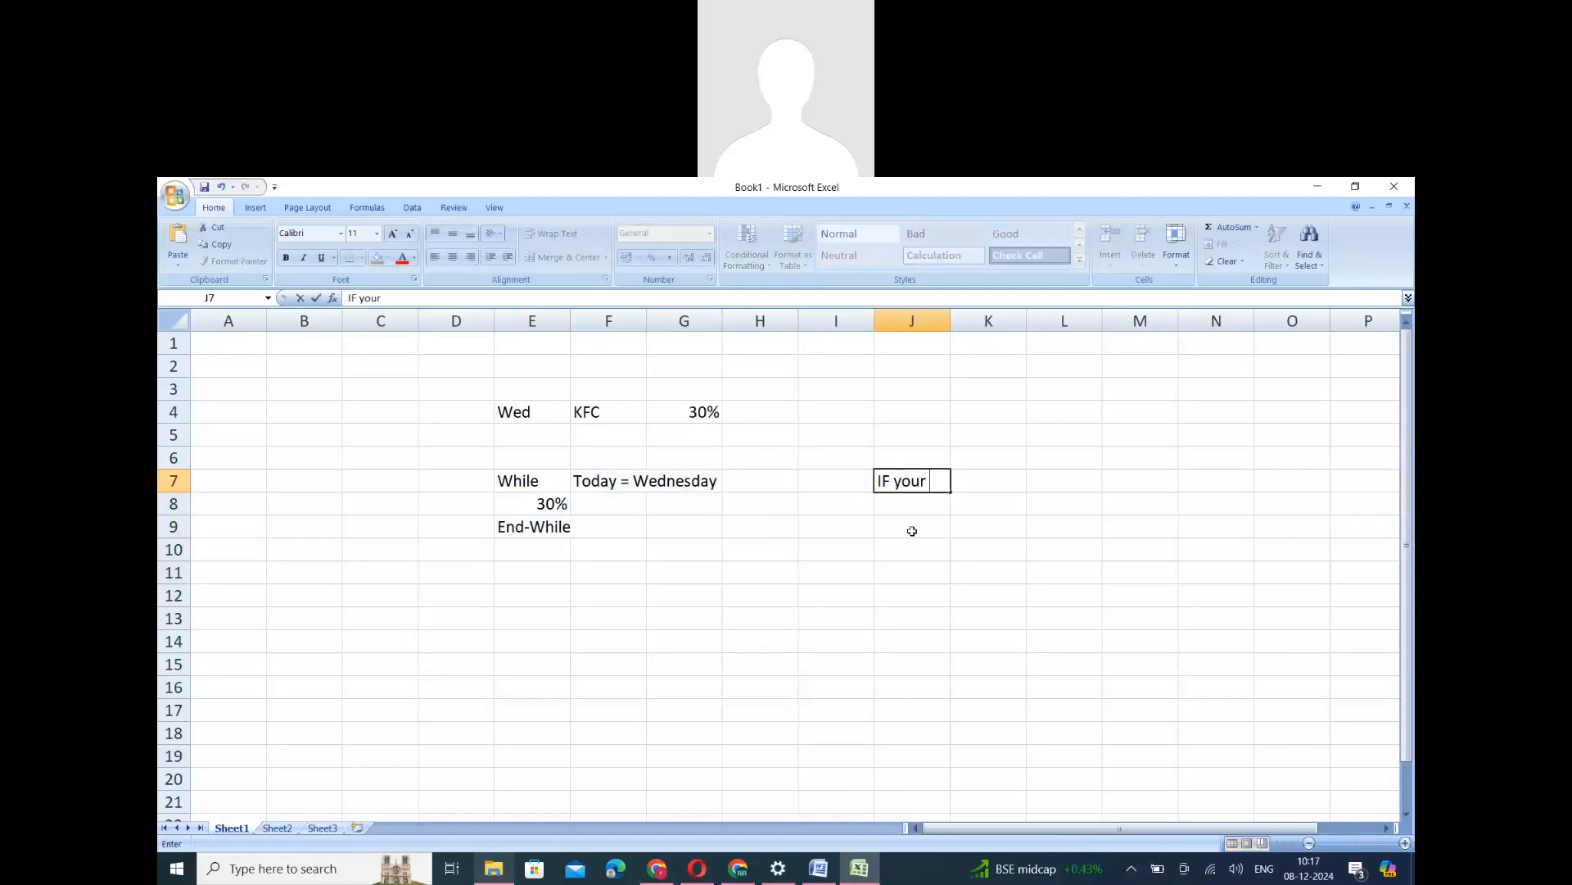
type("da")
key("BackSpace")
key("BackSpace")
key("BackSpace")
key("BackSpace")
key("BackSpace")
key("BackSpace")
key("BackSpace")
key("BackSpace")
type("today = Date of Bior")
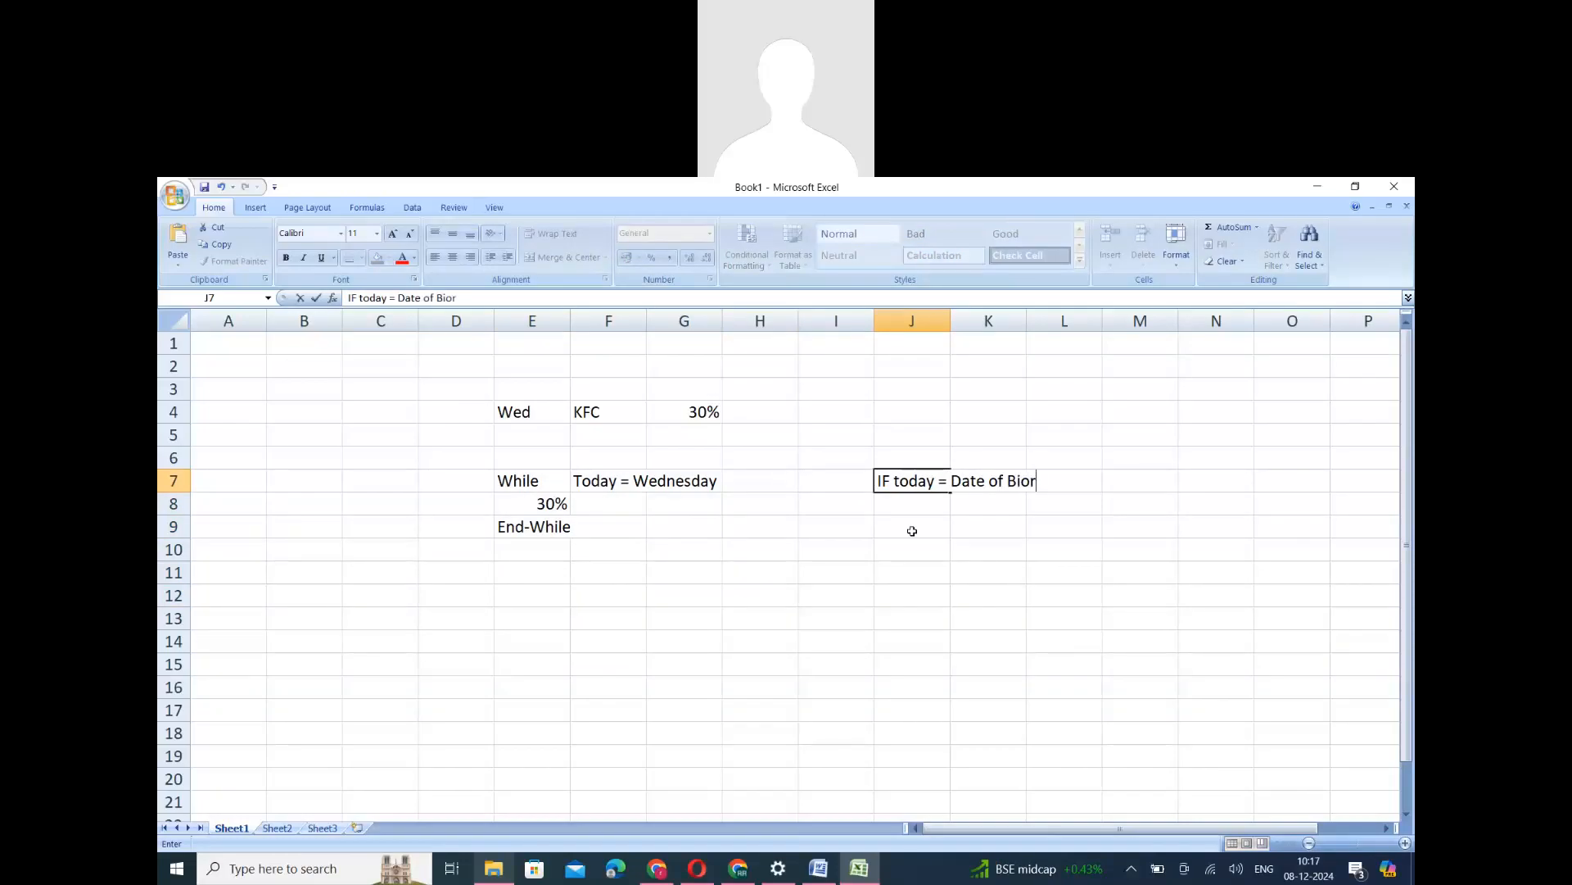
type("th")
key("BackSpace")
key("BackSpace")
key("BackSpace")
key("BackSpace")
type("rth")
left_click(912, 508)
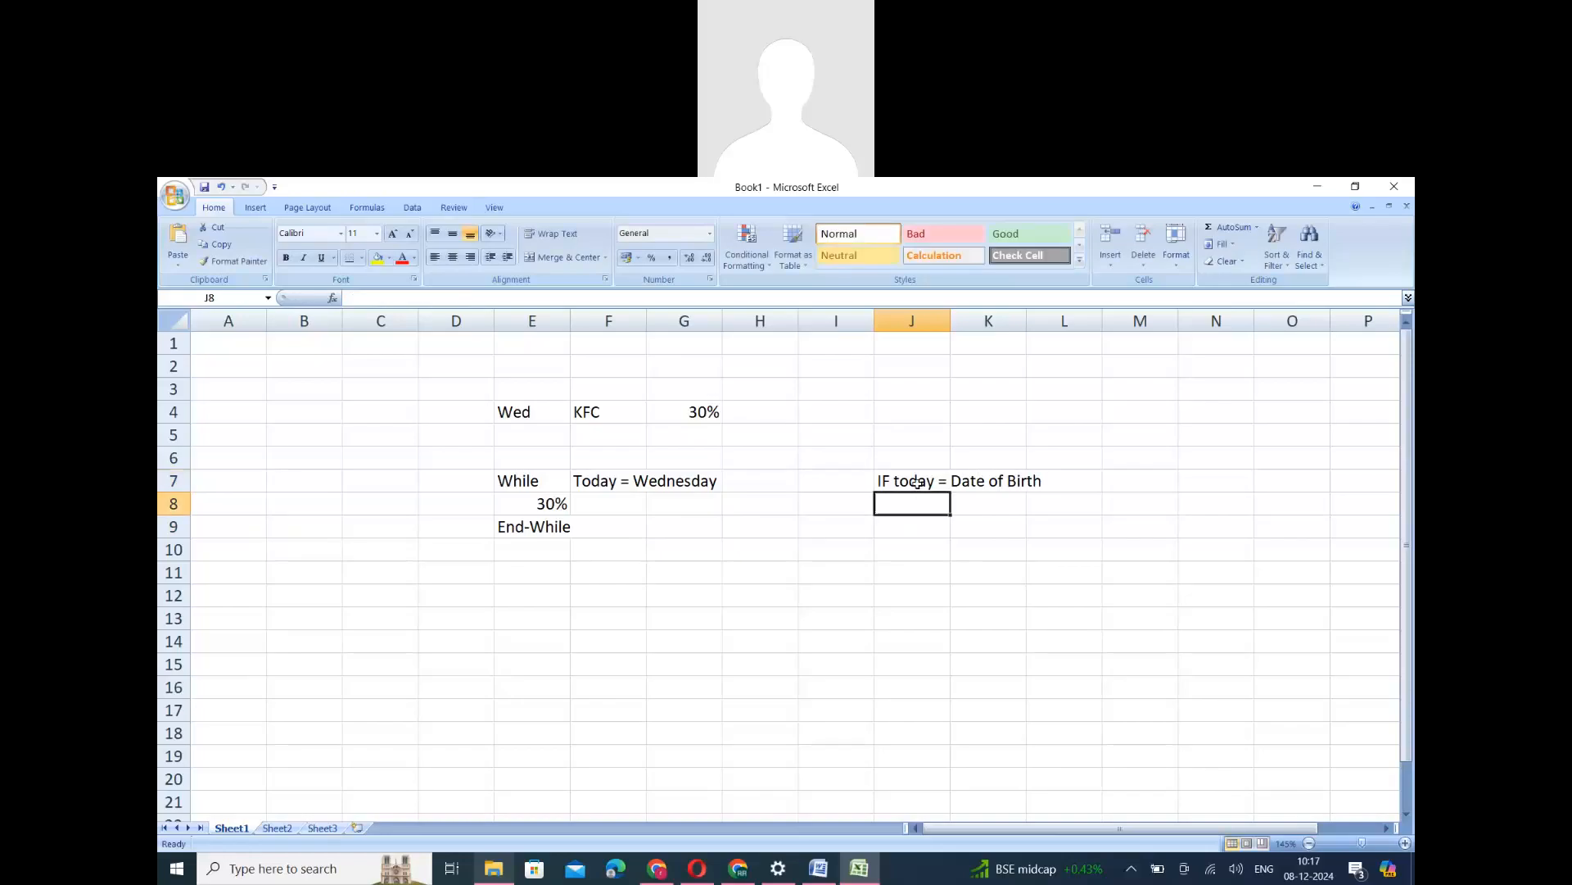
- Move the text today = Date of Birth from J7 into K7, leaving only IF in J7
left_click(913, 481)
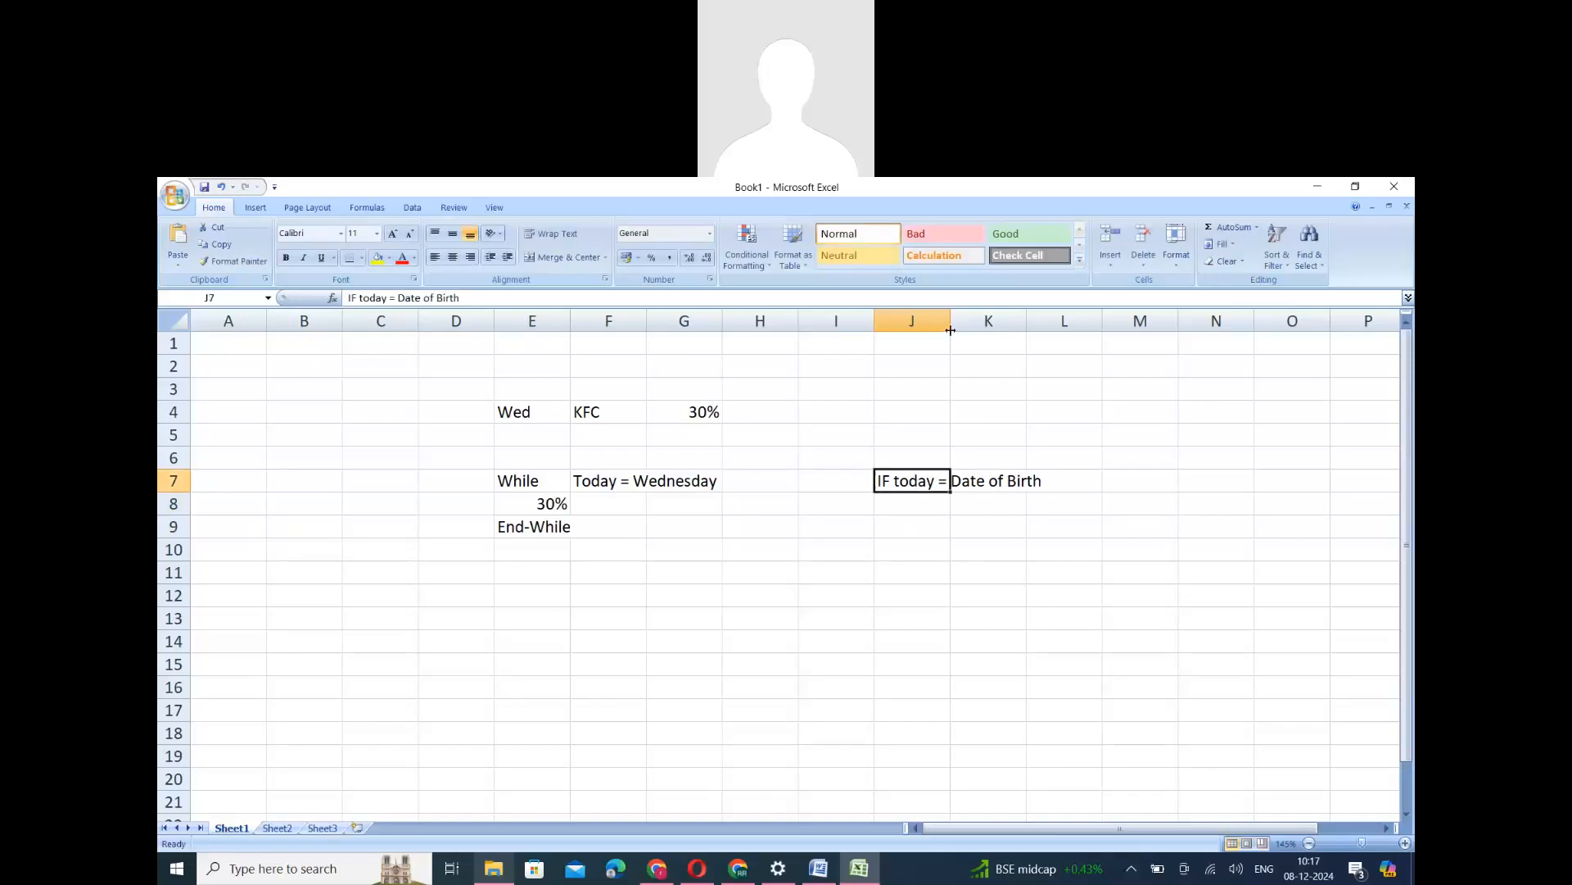
left_click(892, 523)
left_click(945, 484)
left_click(915, 522)
left_click(913, 478)
left_click_drag(375, 299, 460, 298)
key("ctrl+c")
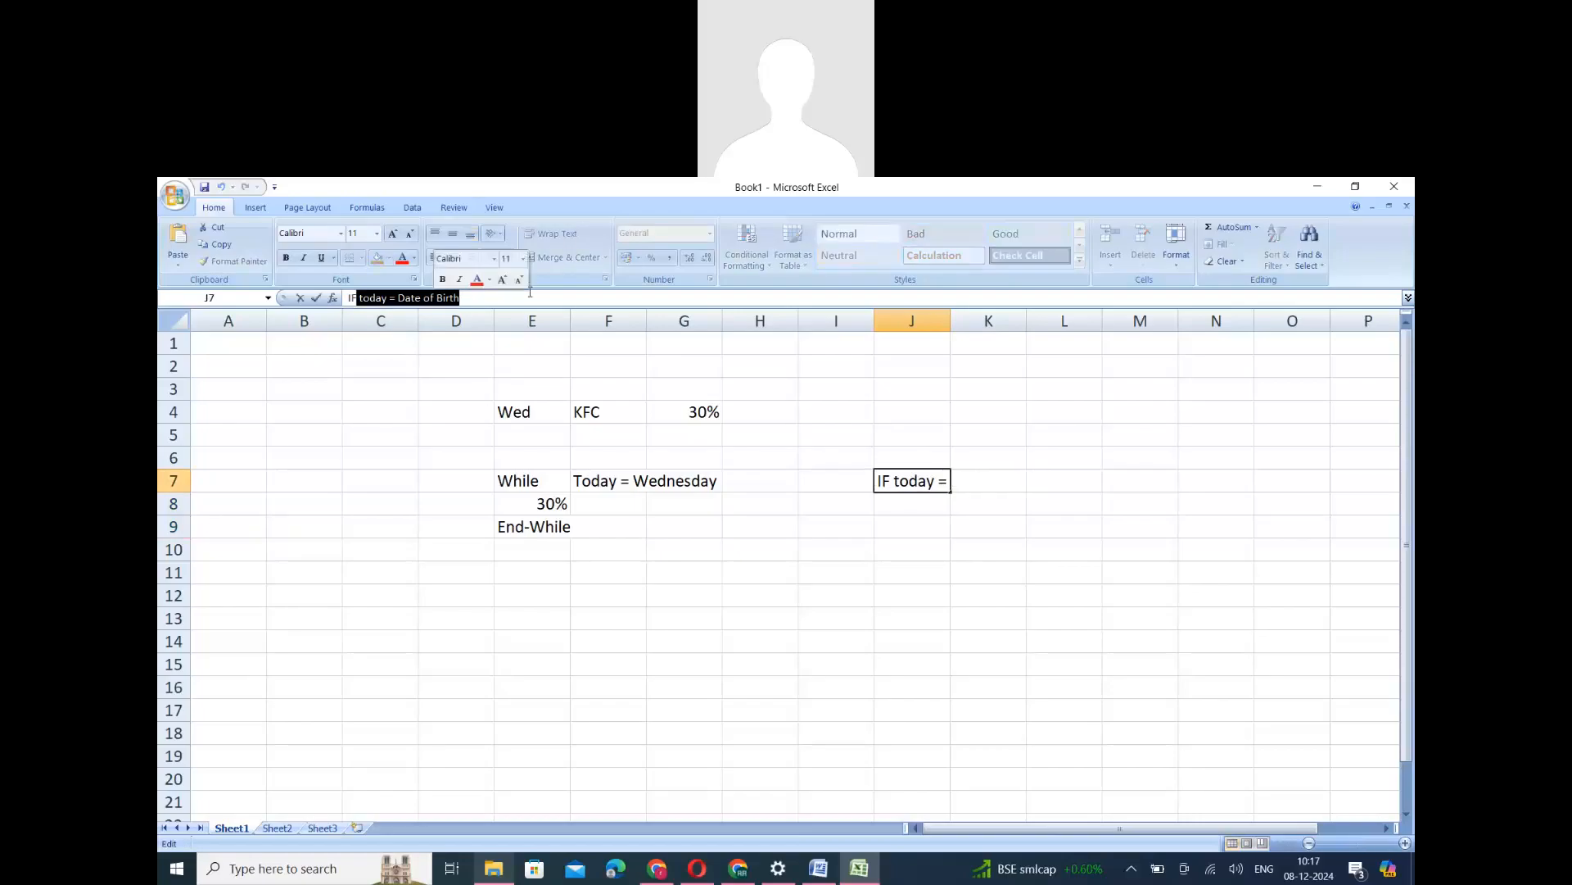
key("Delete")
left_click(871, 568)
left_click(973, 483)
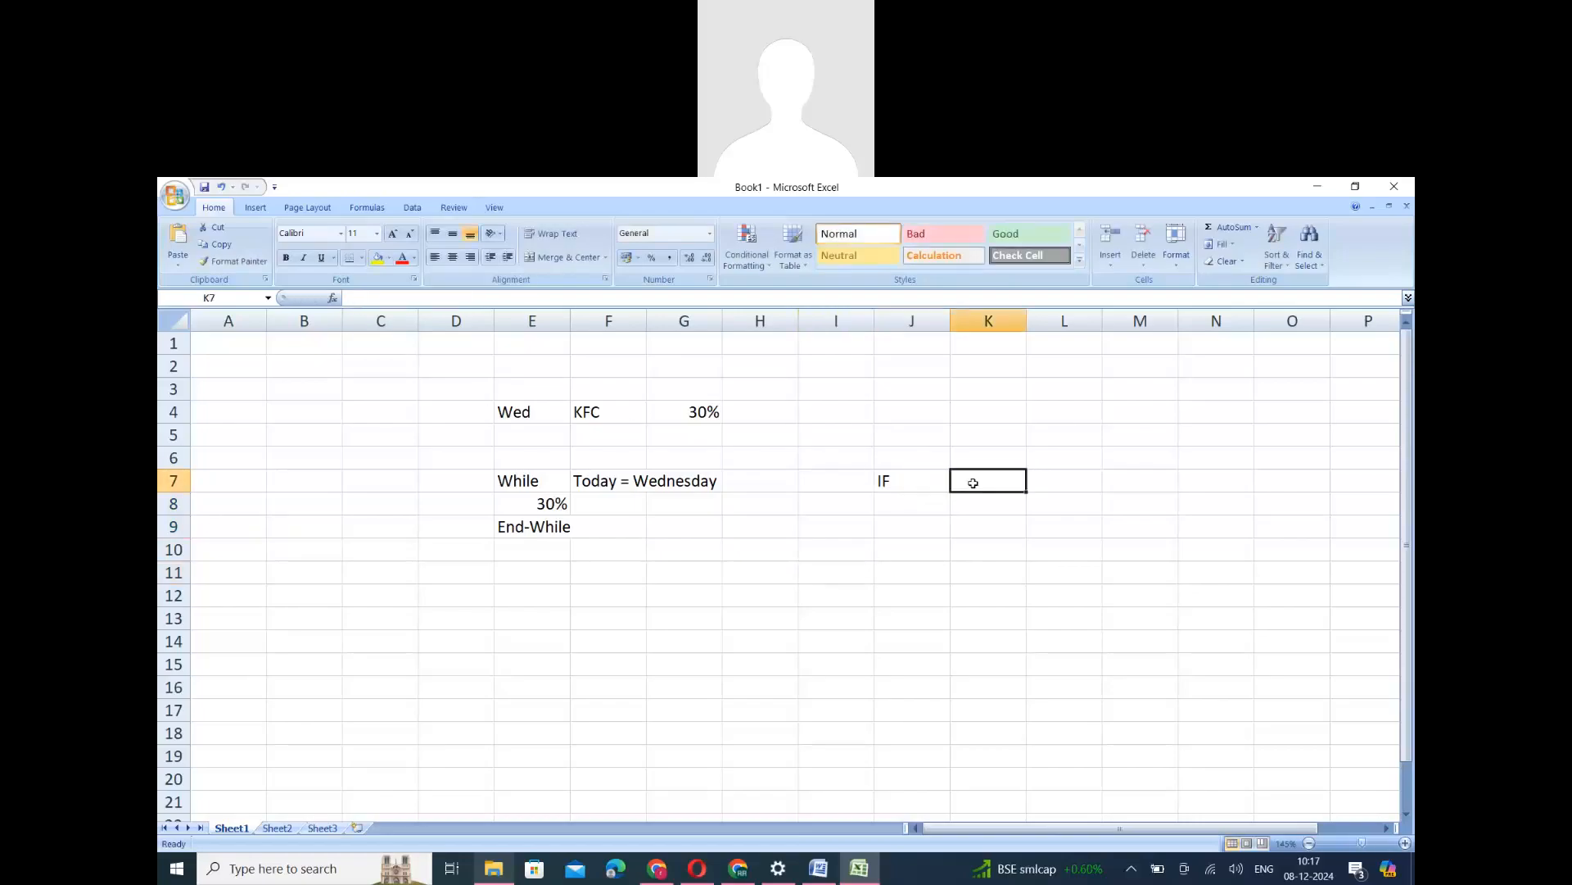
key("ctrl+v")
- Complete the IF block with 50% in J8 and End-if in J9
left_click(907, 506)
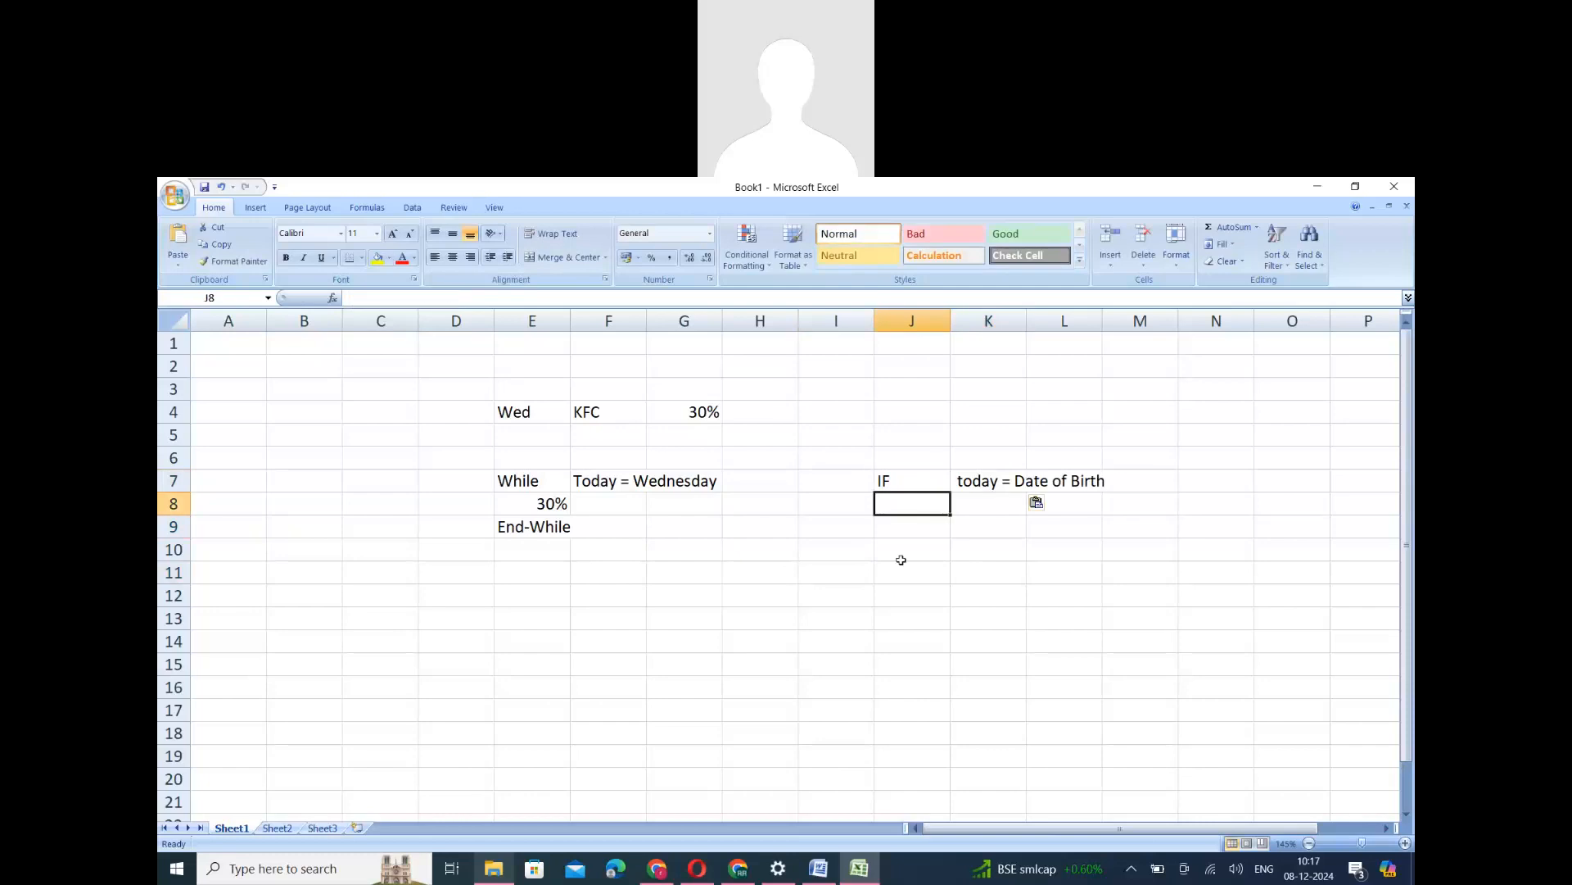
type("50%")
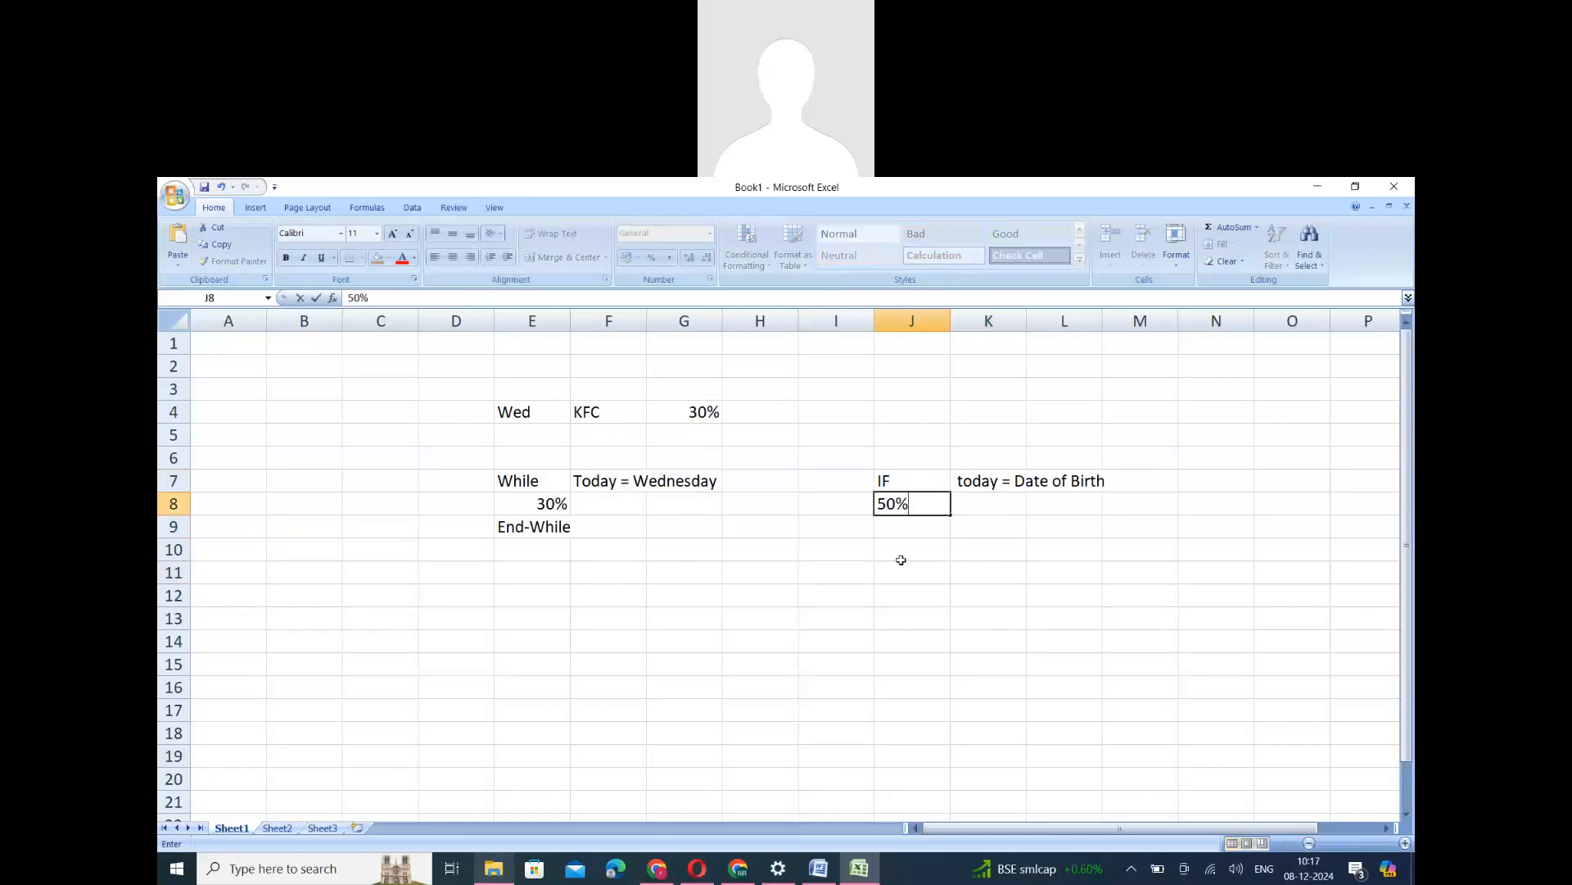
left_click(894, 528)
type("ENd")
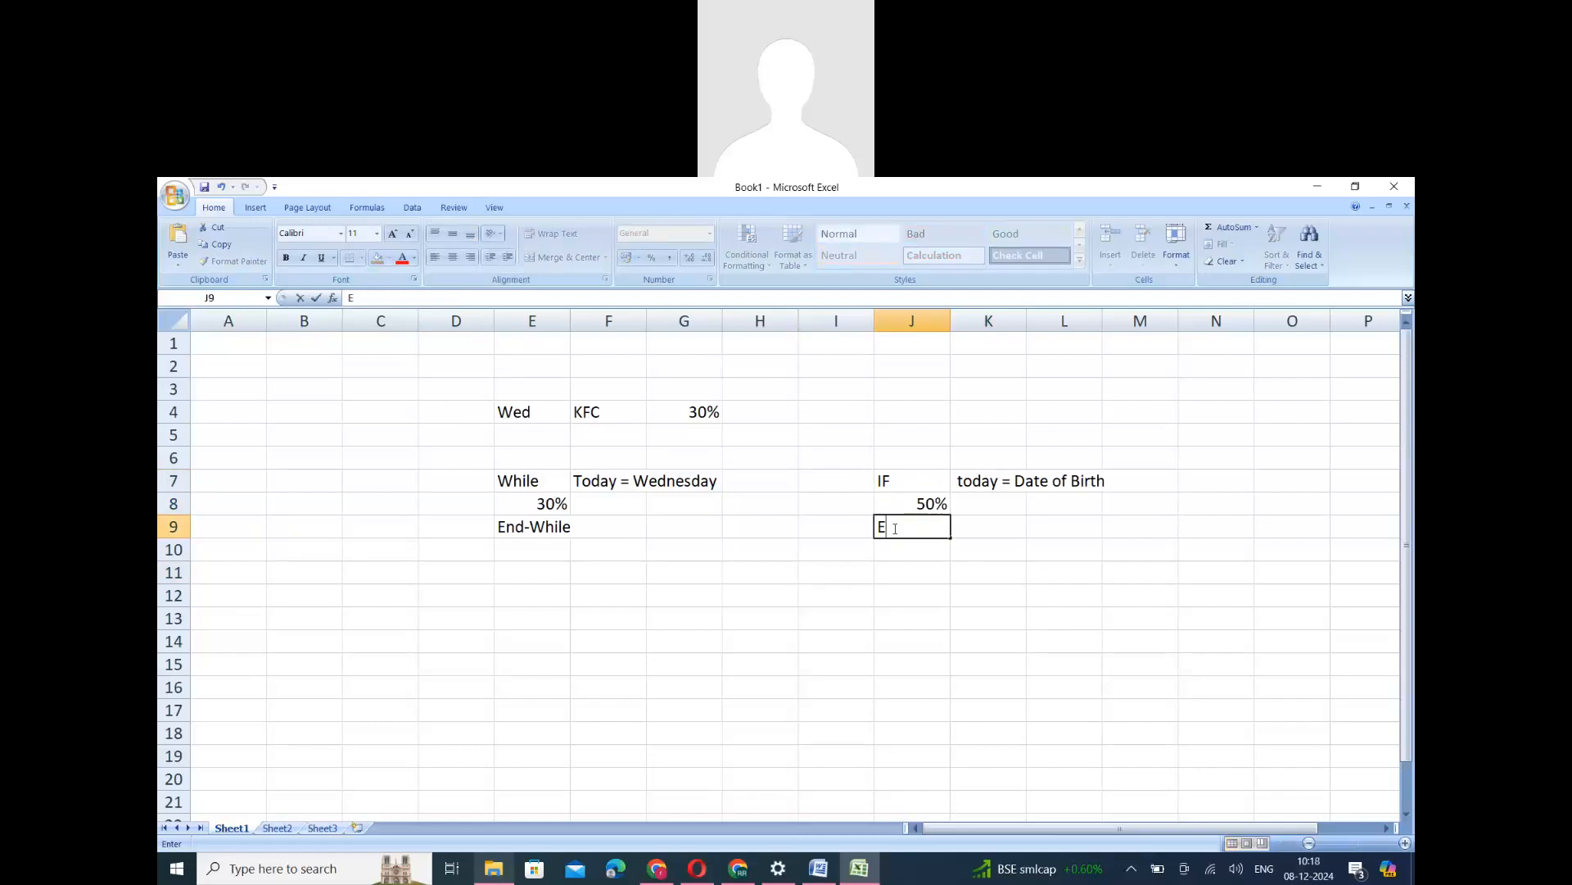
key("BackSpace")
key("BackSpace")
type("nd-I")
key("BackSpace")
key("BackSpace")
type("-if")
left_click(911, 595)
- Widen column L to fit the today = Date of Birth condition, and highlight the While and IF blocks for comparison
left_click_drag(894, 490, 905, 529)
left_click(985, 485)
left_click(896, 525)
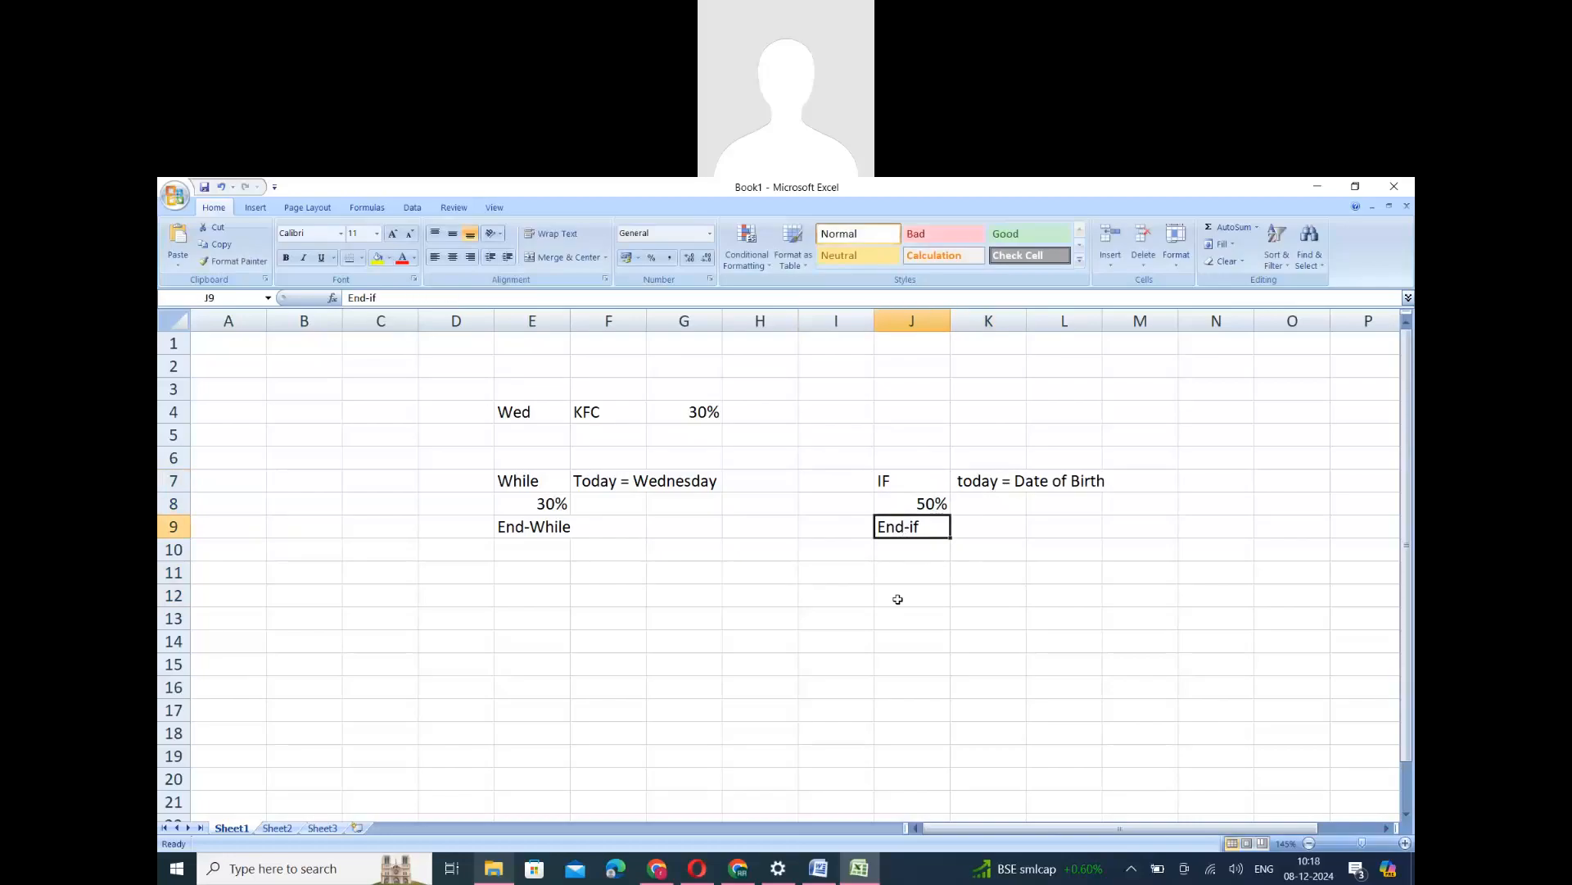
left_click_drag(889, 478, 1083, 518)
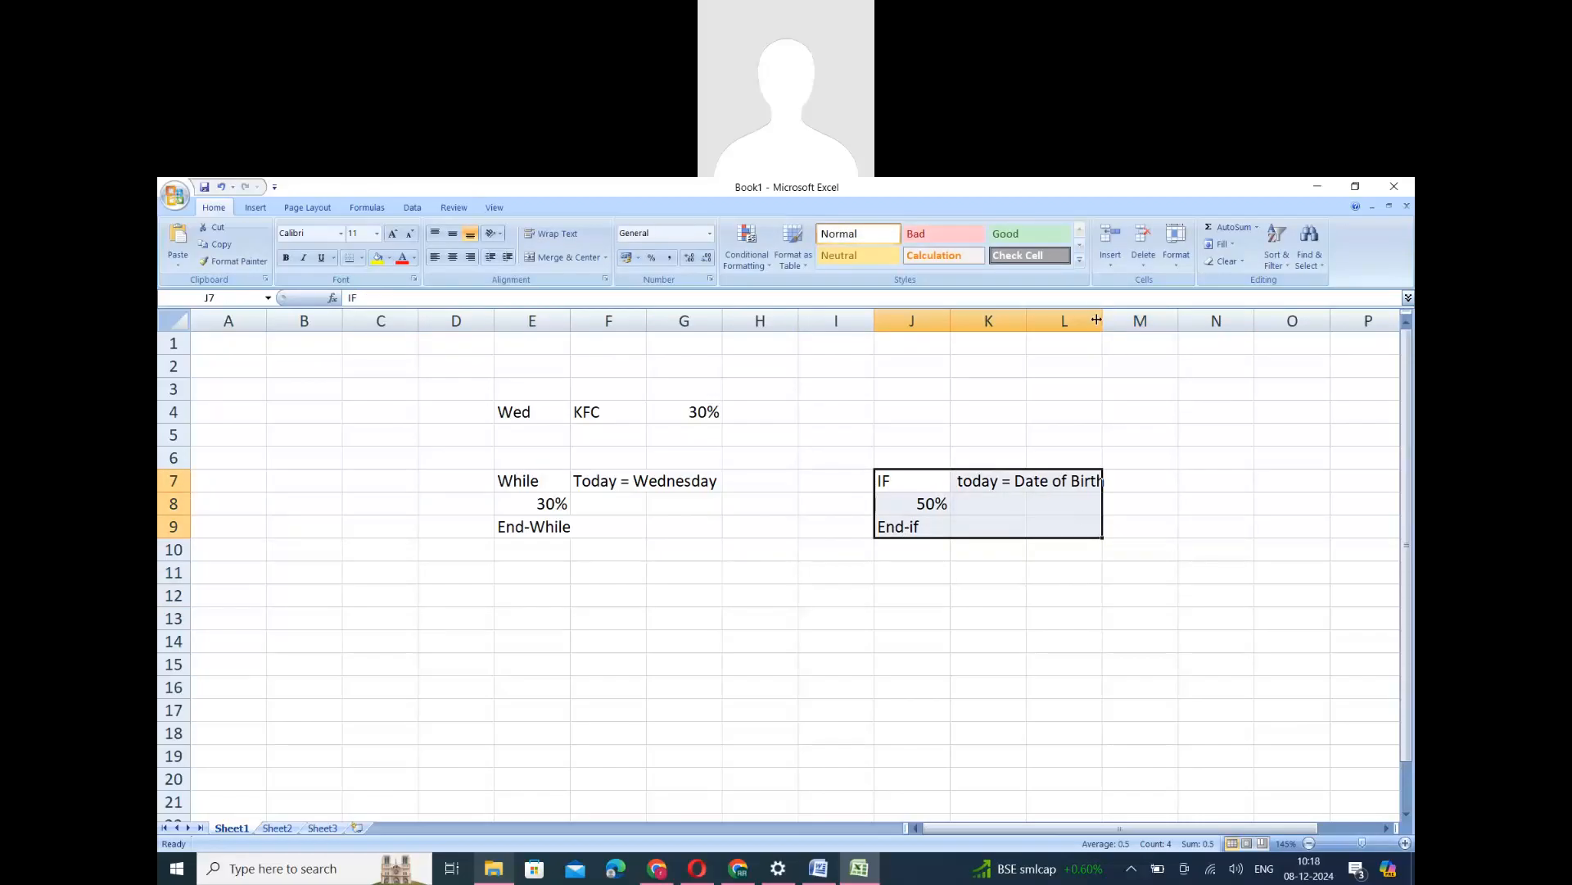
left_click_drag(1096, 319, 1131, 319)
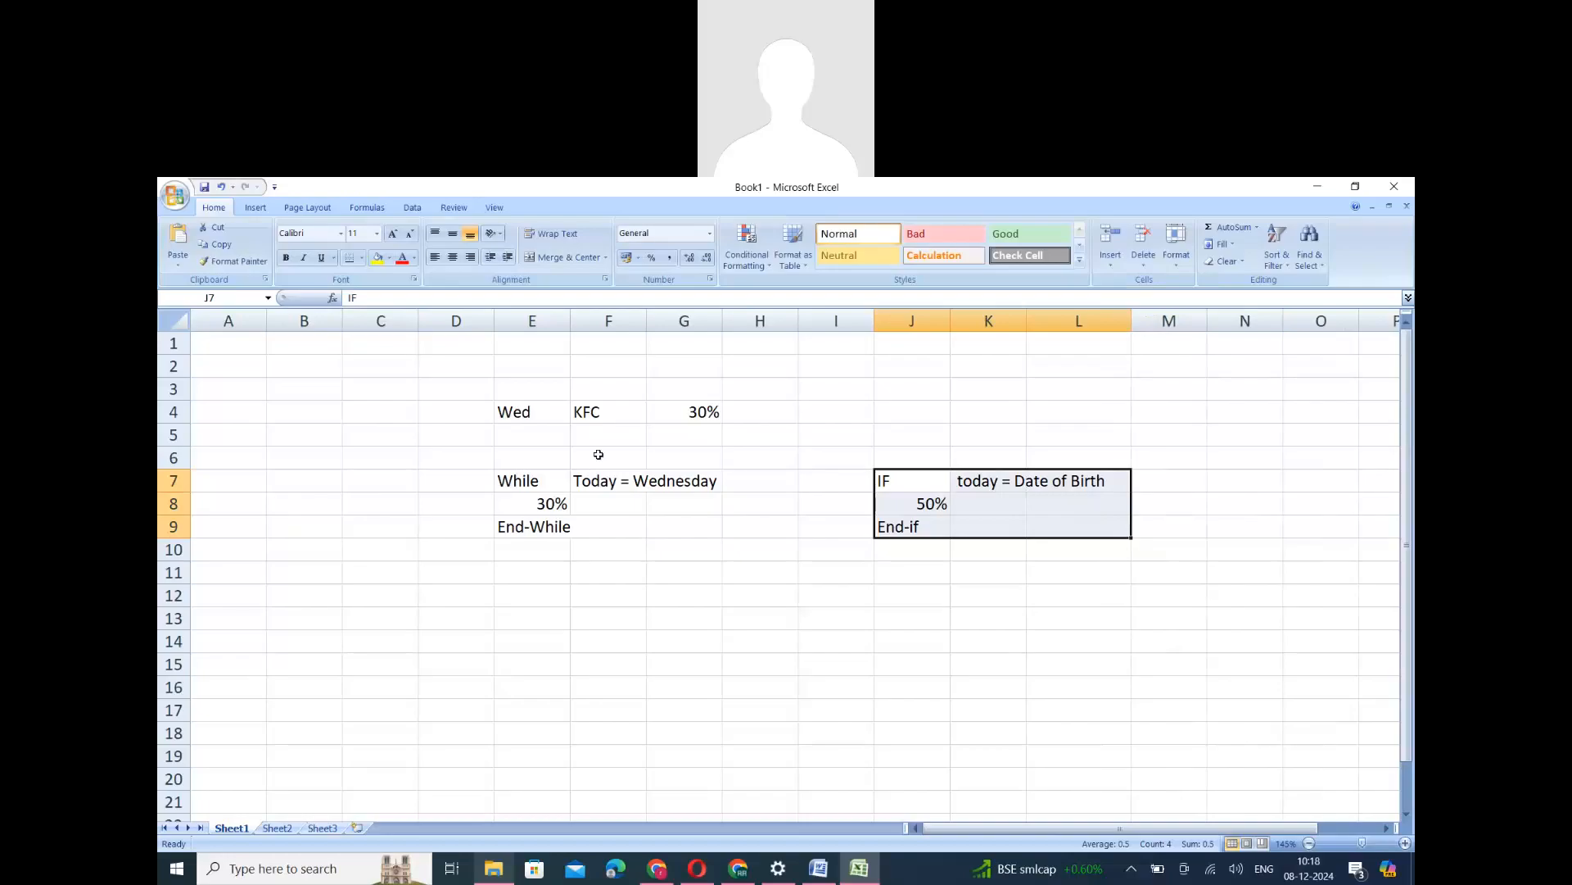
left_click_drag(505, 481, 665, 529)
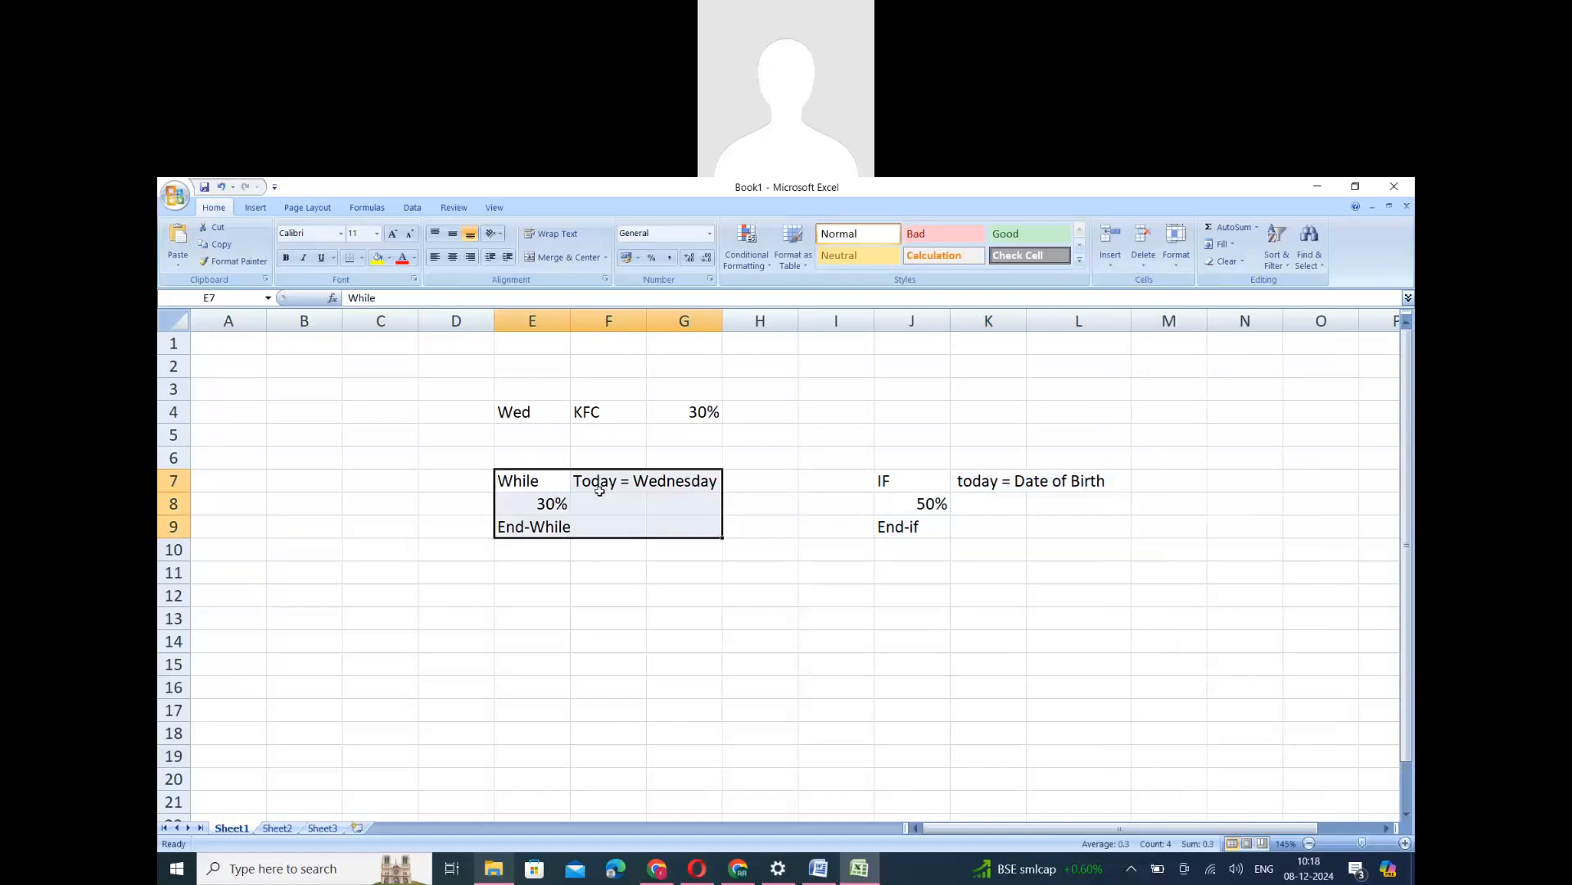
left_click_drag(884, 481, 1064, 528)
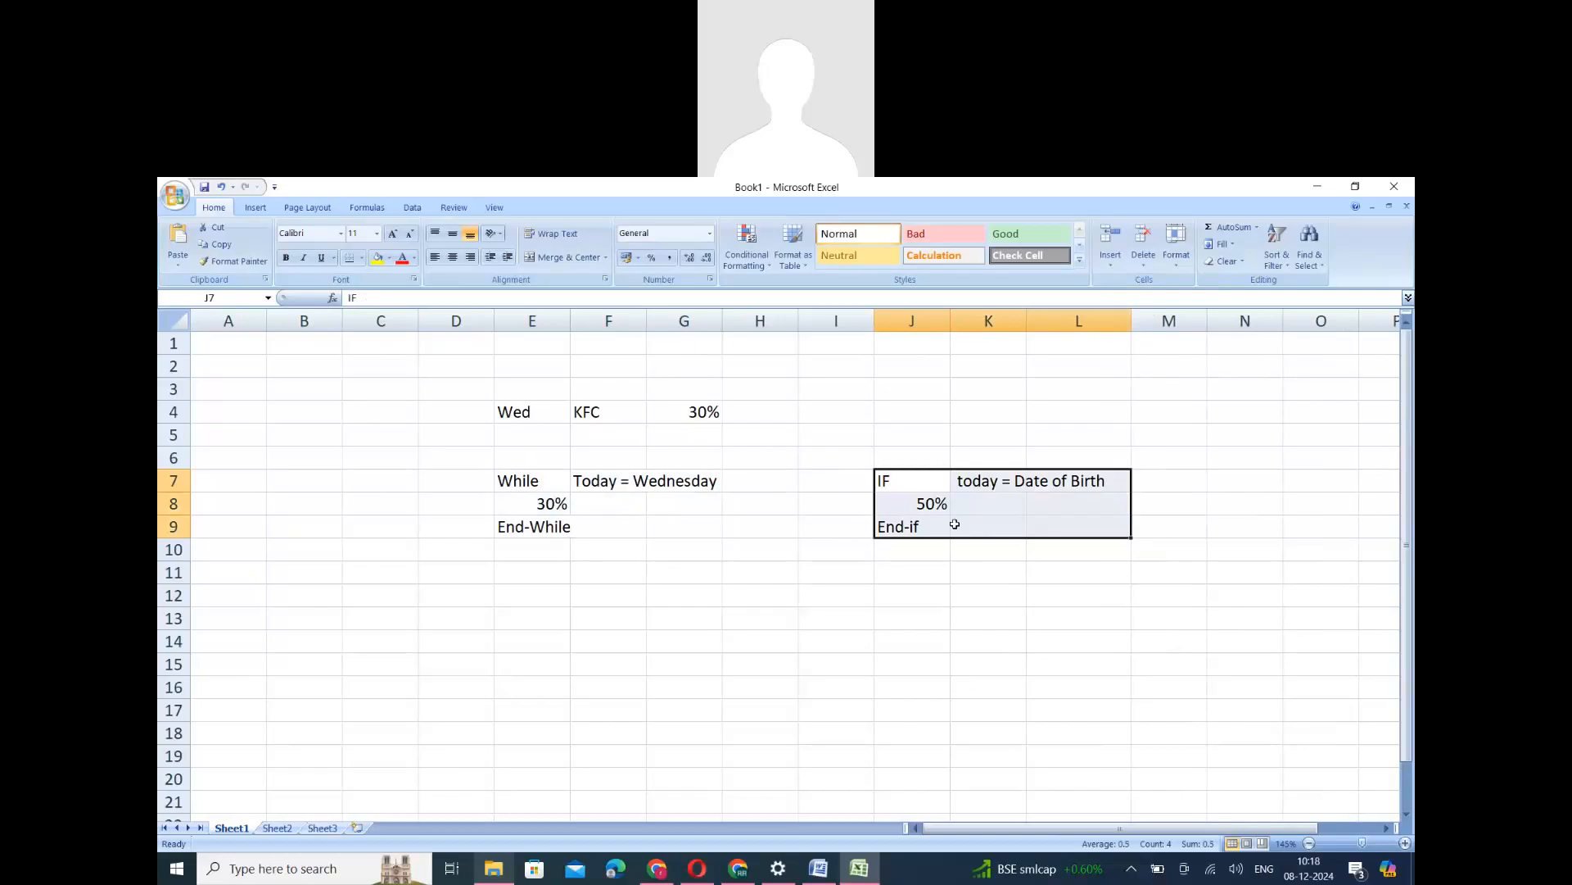
- Add an execution count above the IF block, with Execute in J4 and 1 in K4
left_click(923, 423)
type("Execu")
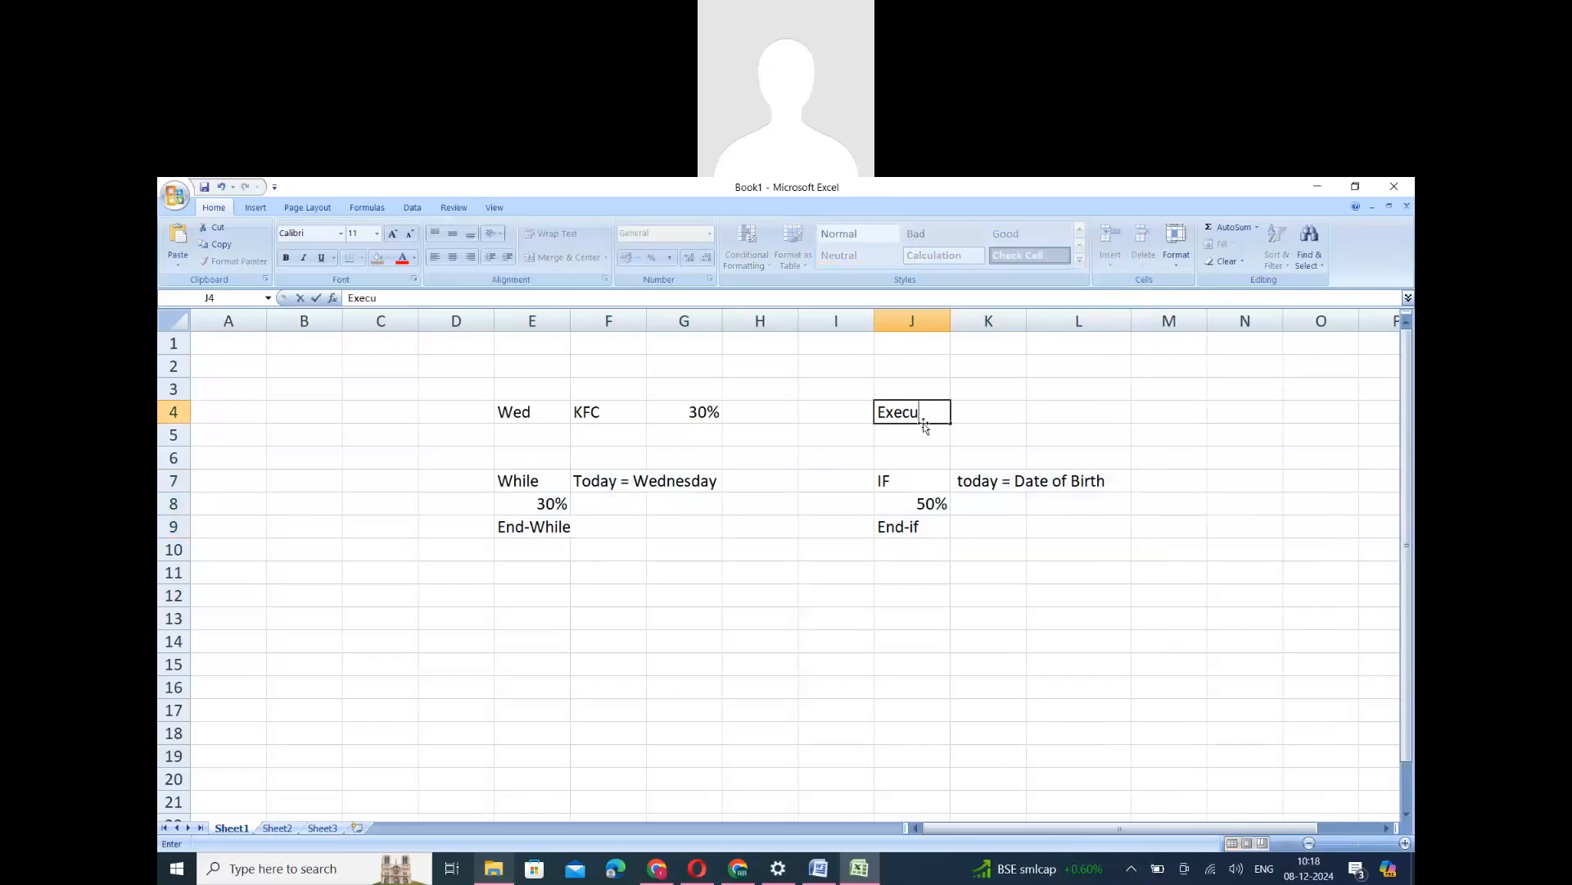
type("te")
left_click(989, 418)
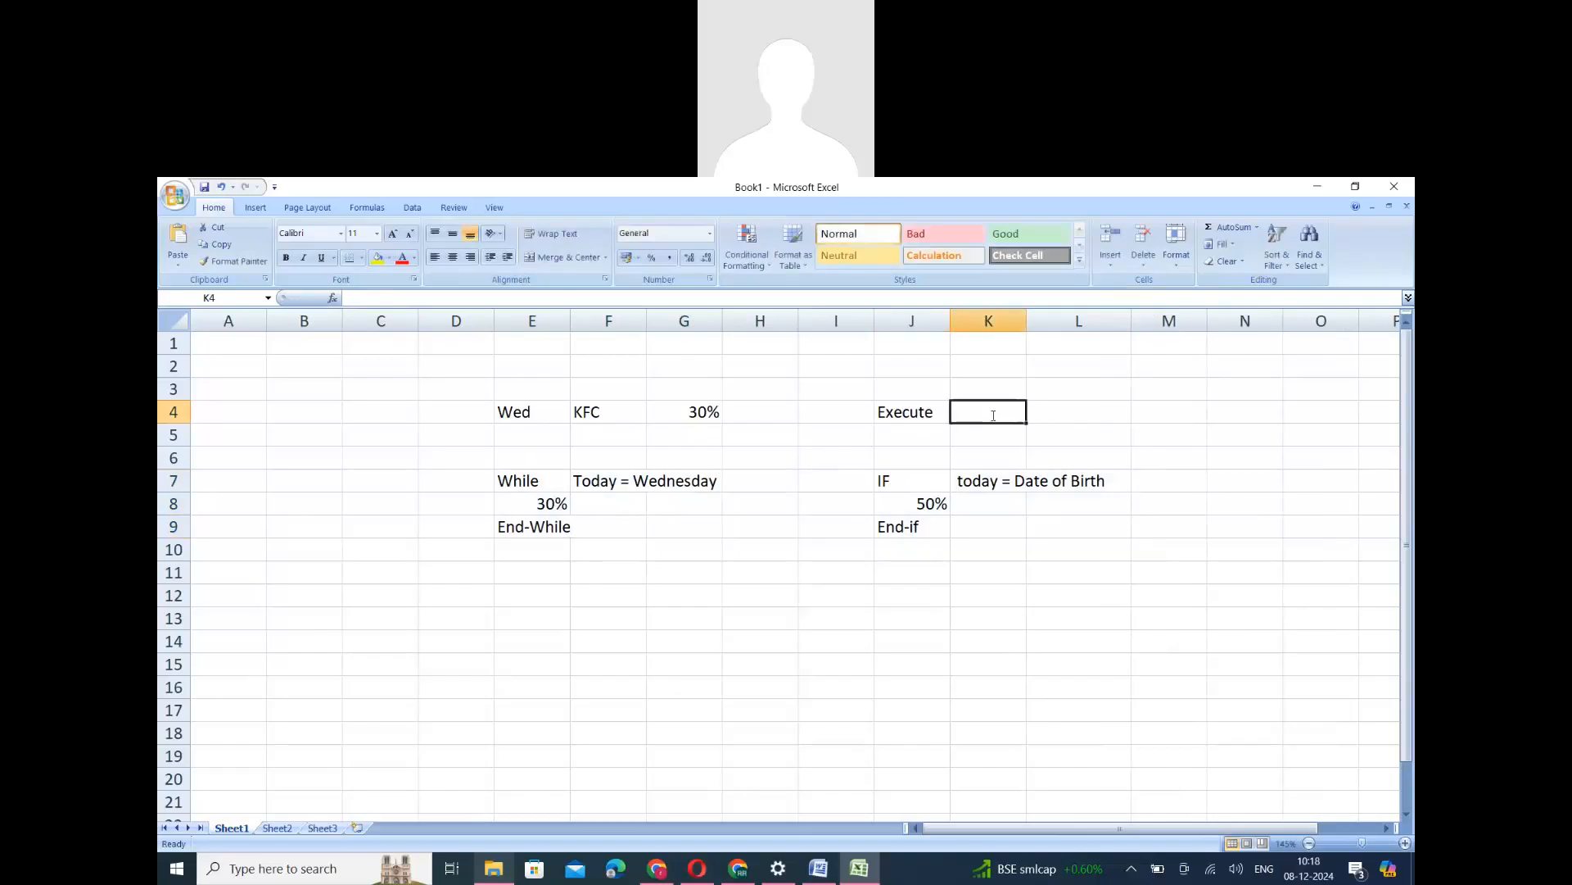
type("1")
left_click(759, 410)
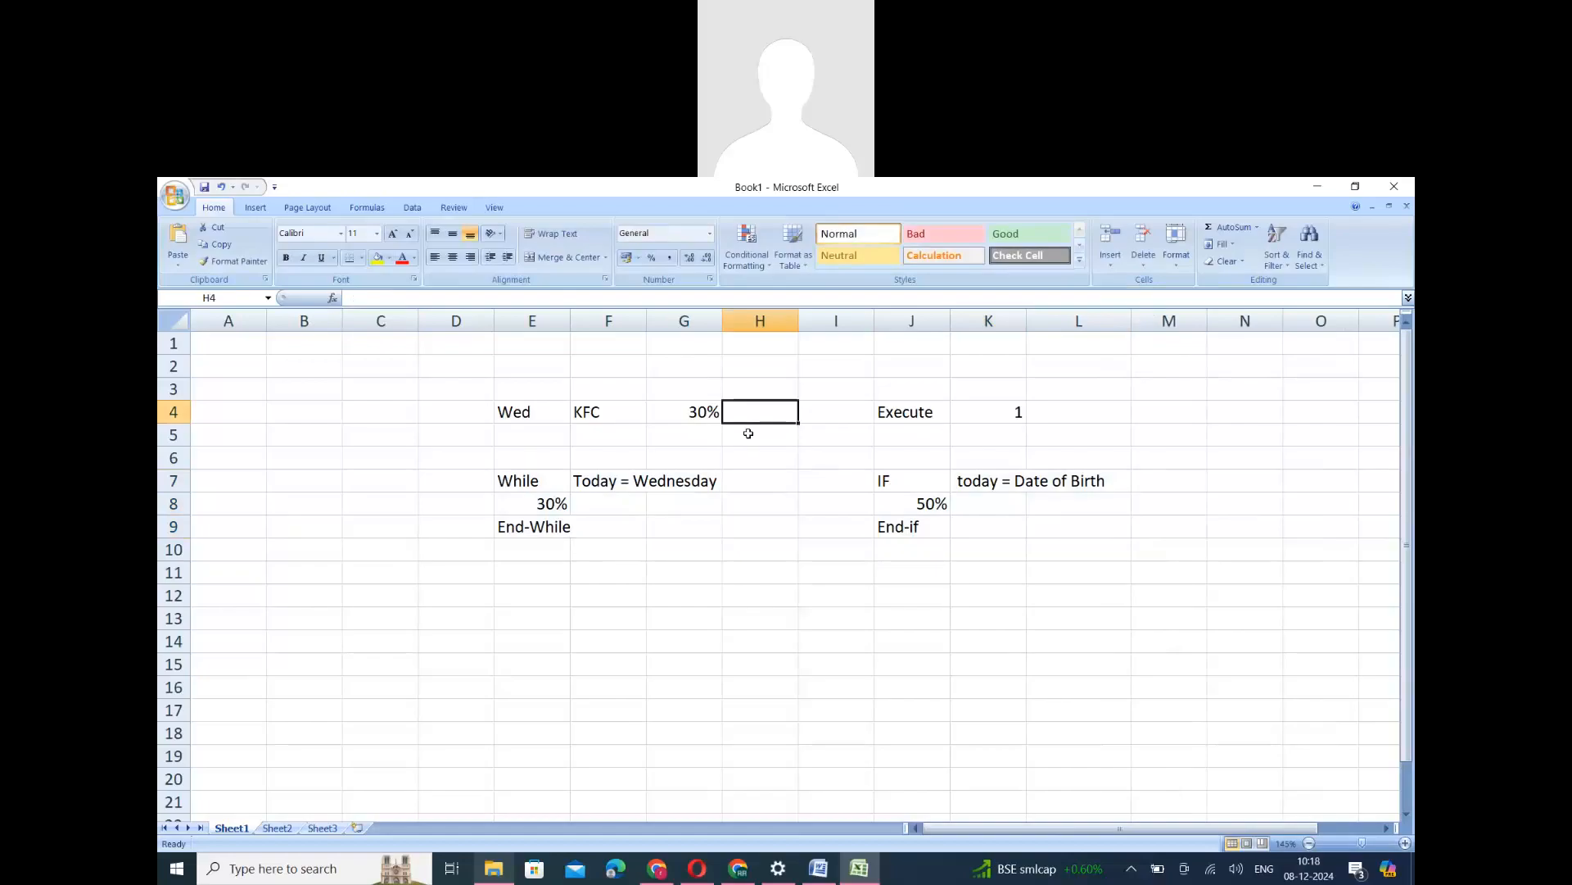
- Compare the While example in columns E to G with the IF example in columns J and K
left_click_drag(524, 409, 674, 524)
left_click_drag(882, 414, 995, 516)
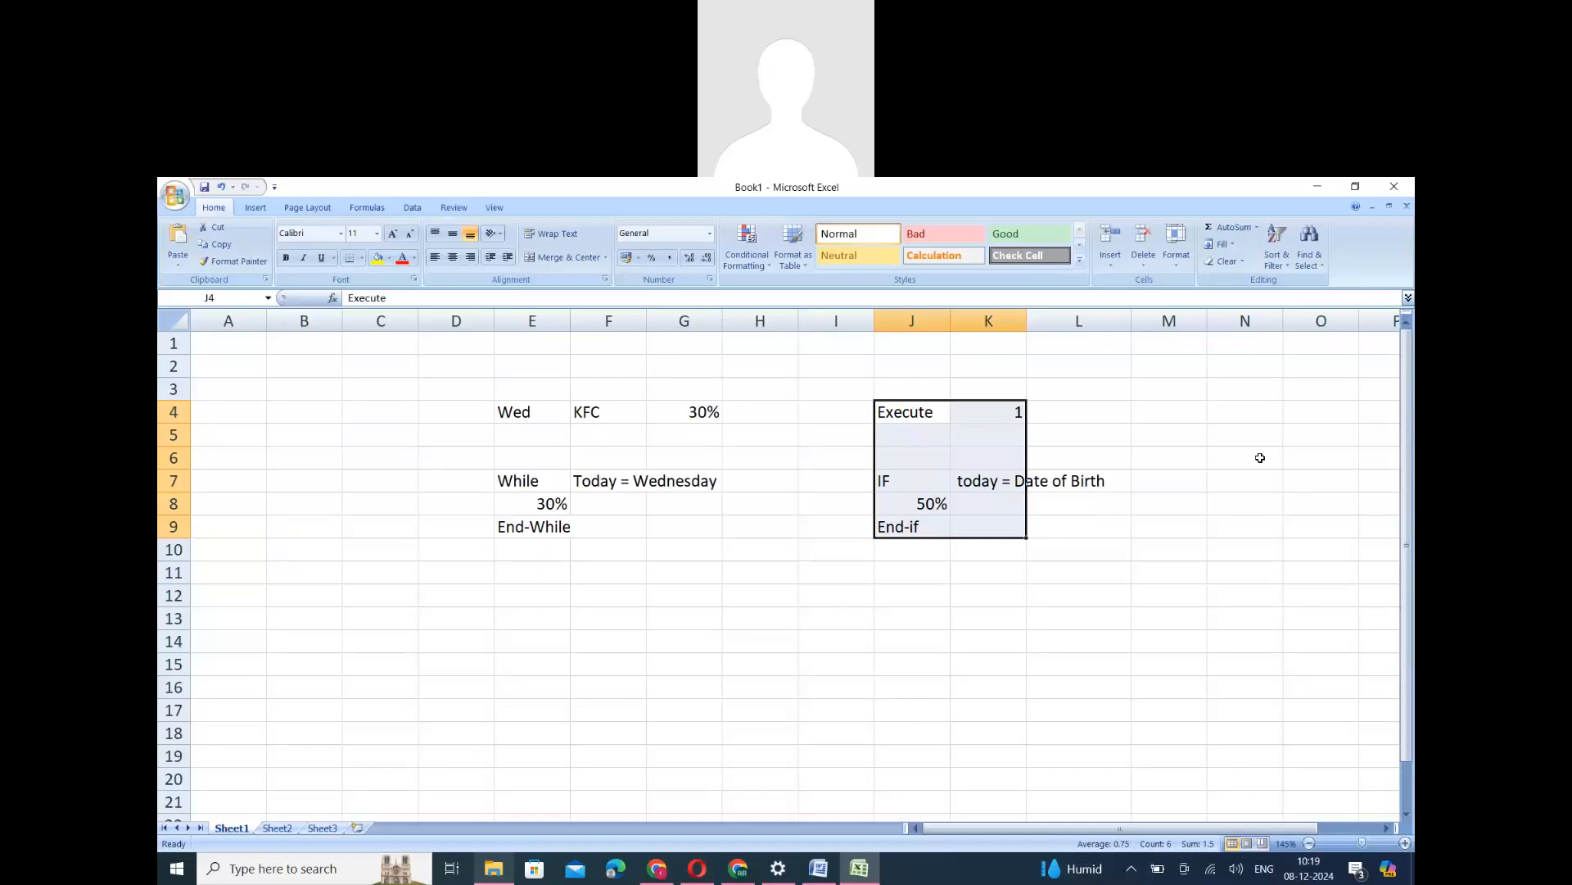
left_click_drag(901, 489, 1006, 518)
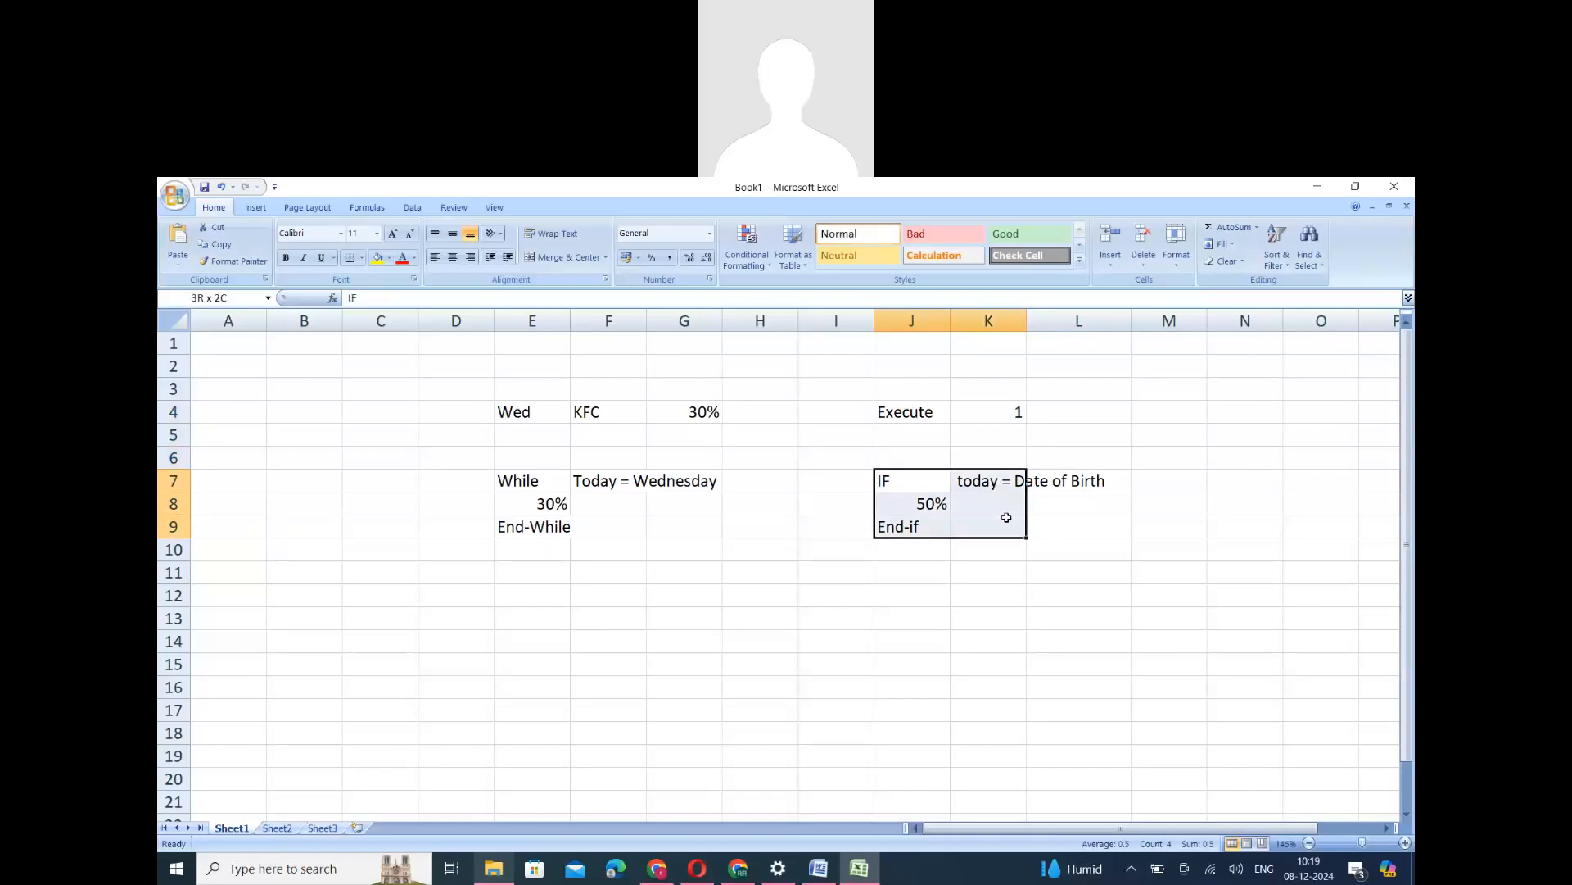
left_click_drag(514, 479, 688, 525)
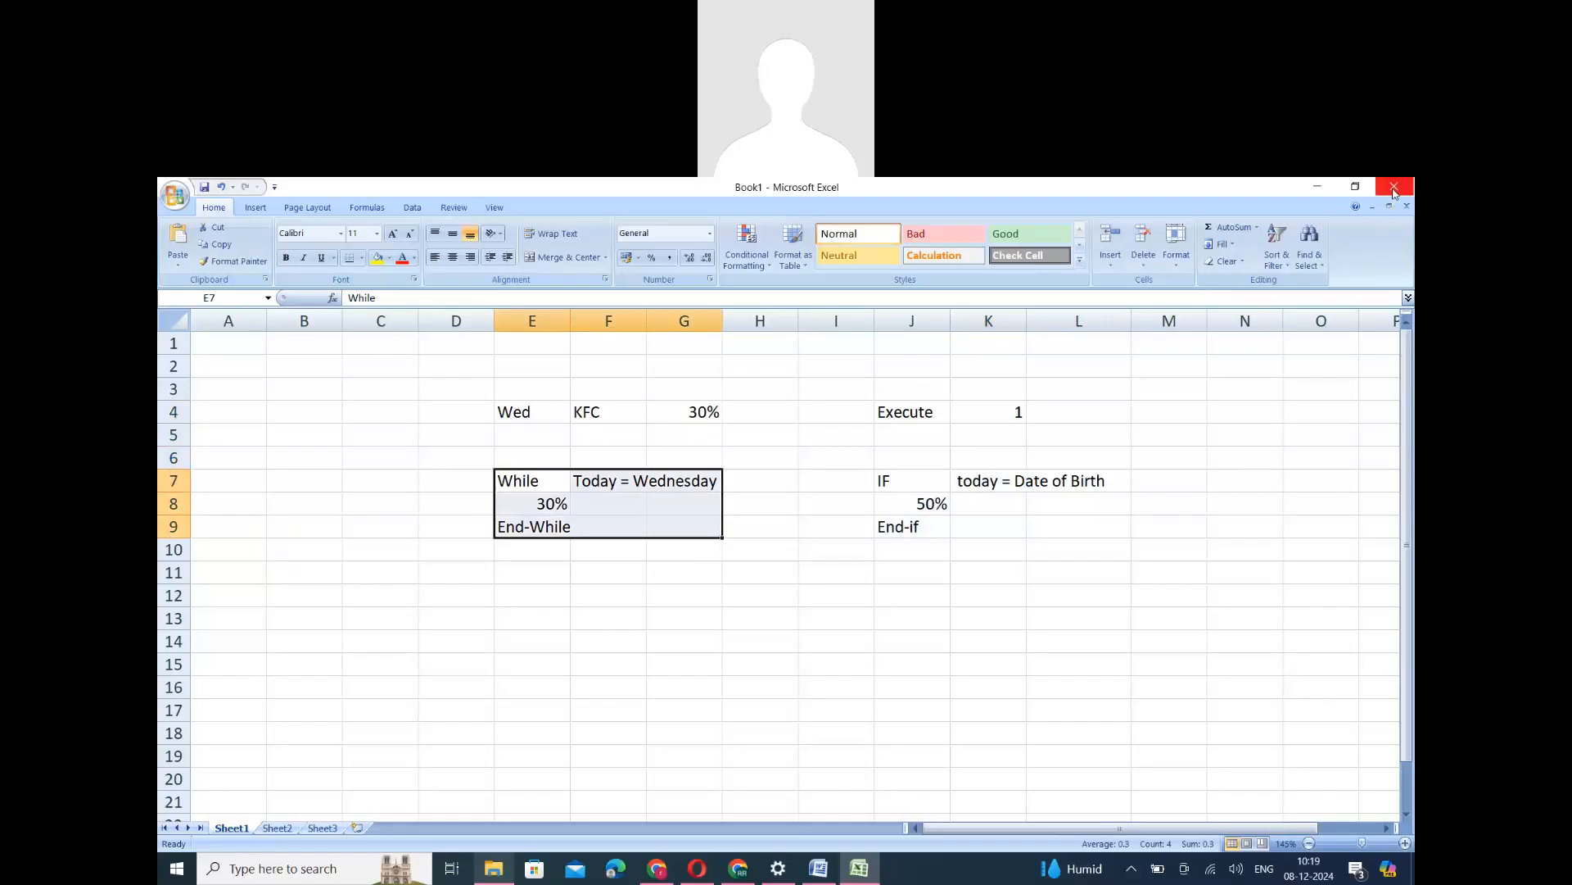
left_click(529, 598)
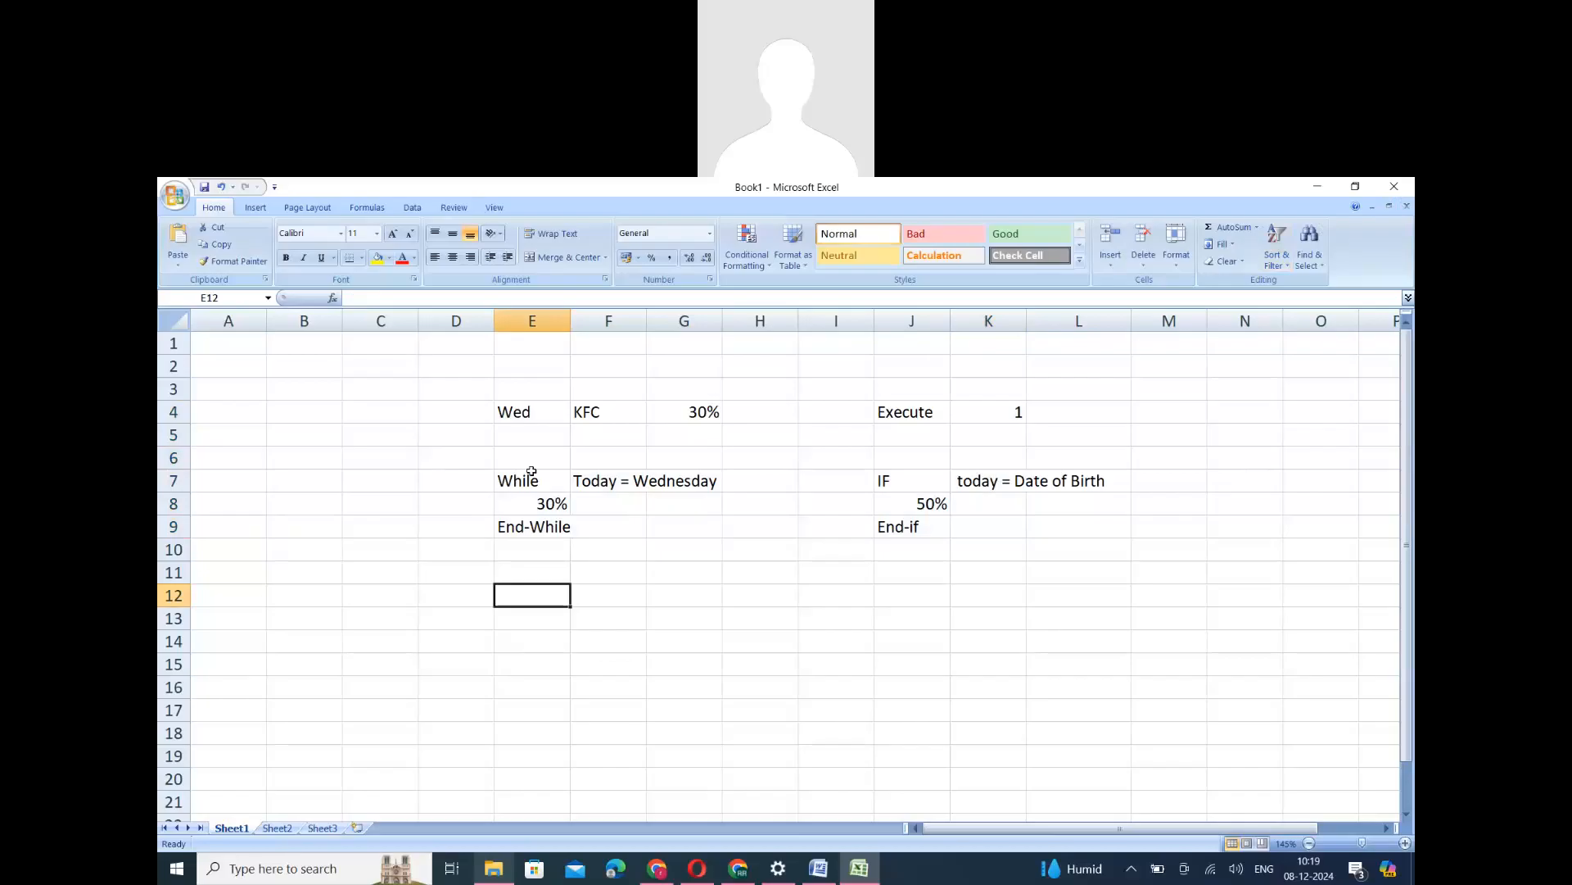
- Copy the whole While example from E4:G9 and paste it starting at E13
left_click_drag(516, 414, 690, 537)
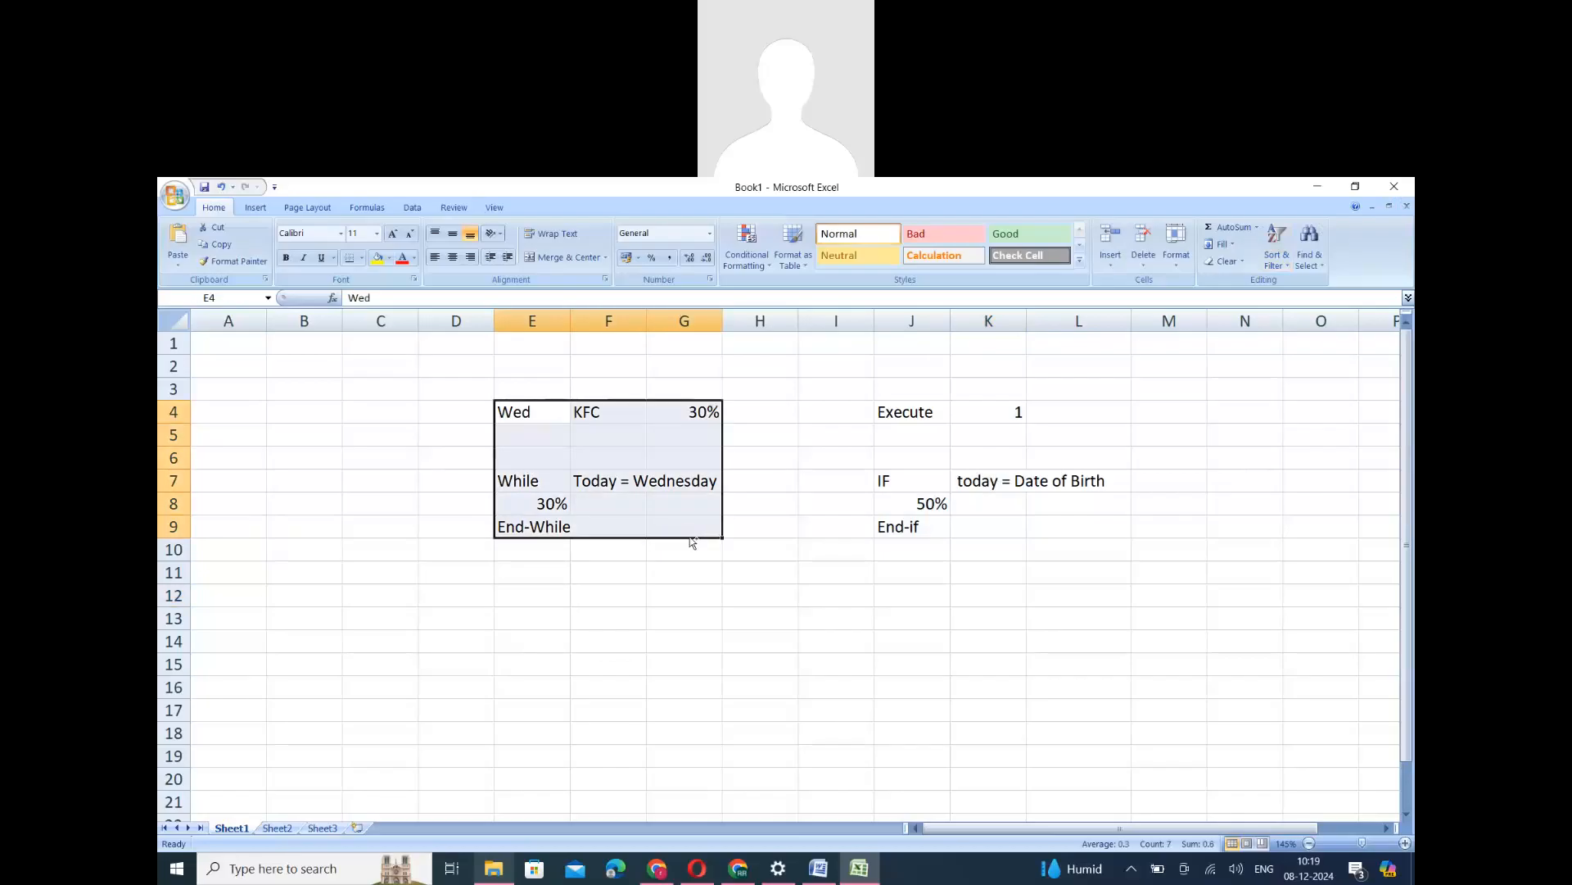
key("ctrl+c")
left_click(519, 611)
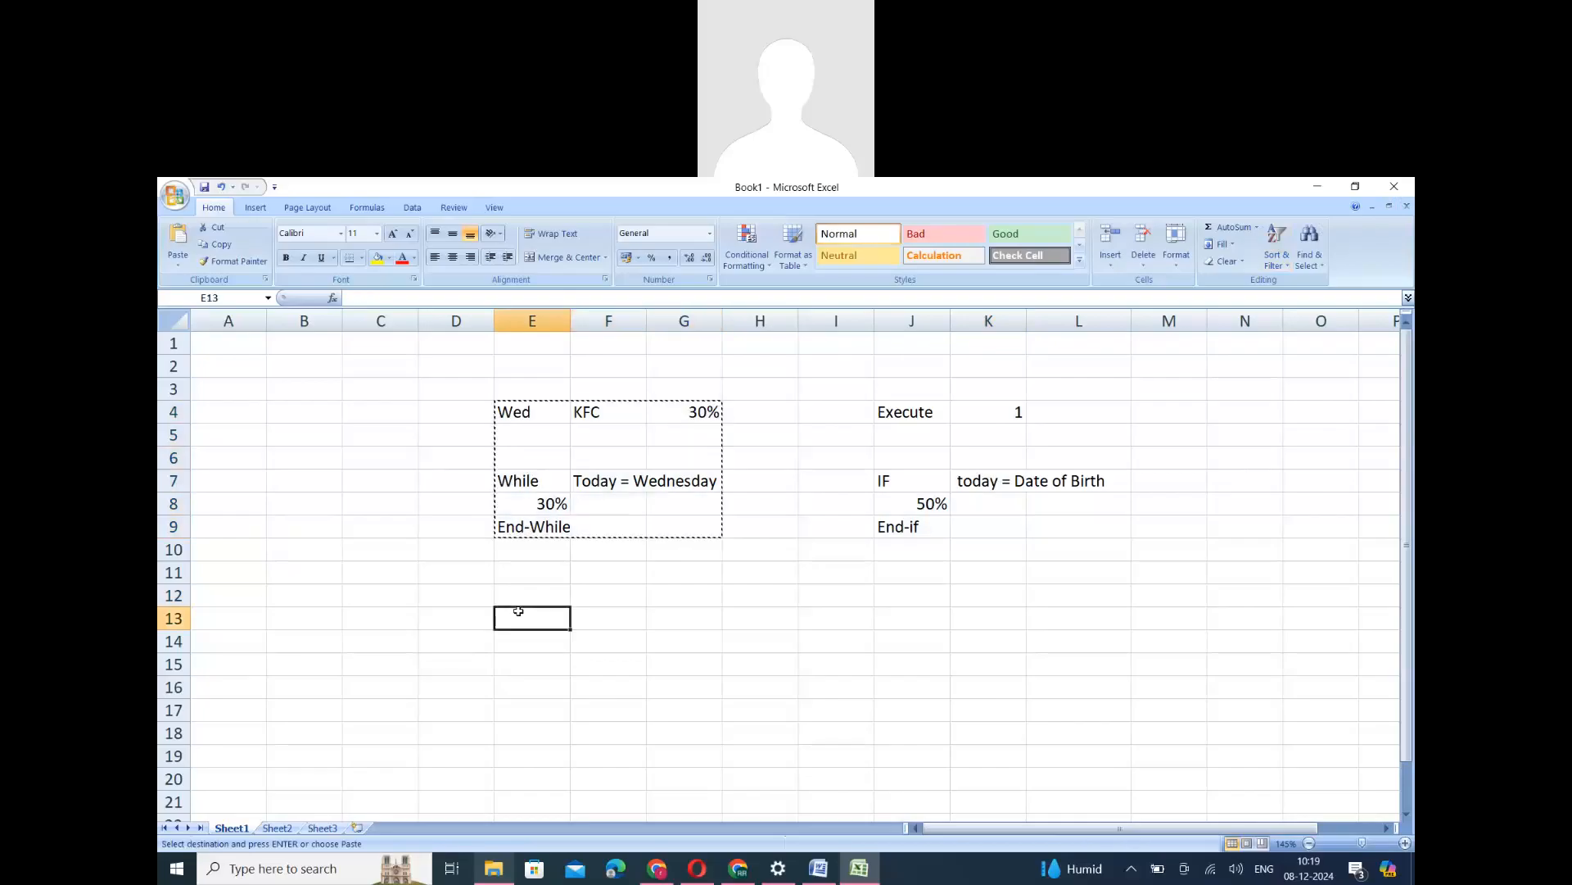
key("ctrl+v")
- Change the day entry in E13 of the copied example to Wed,Sat
left_click(547, 623)
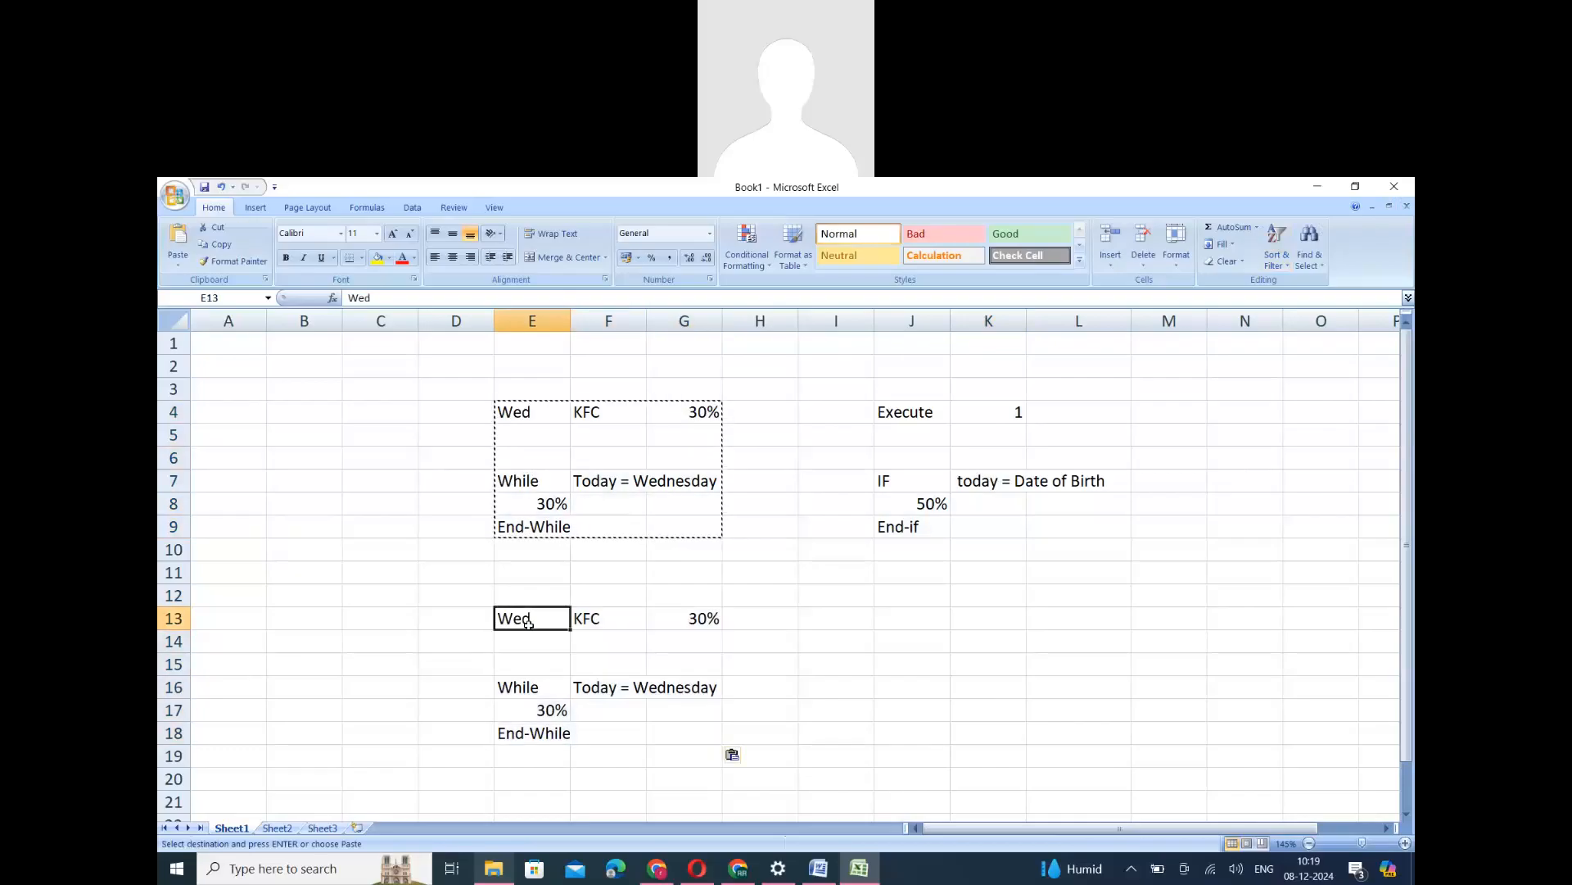
double_click(548, 624)
type(",Sat")
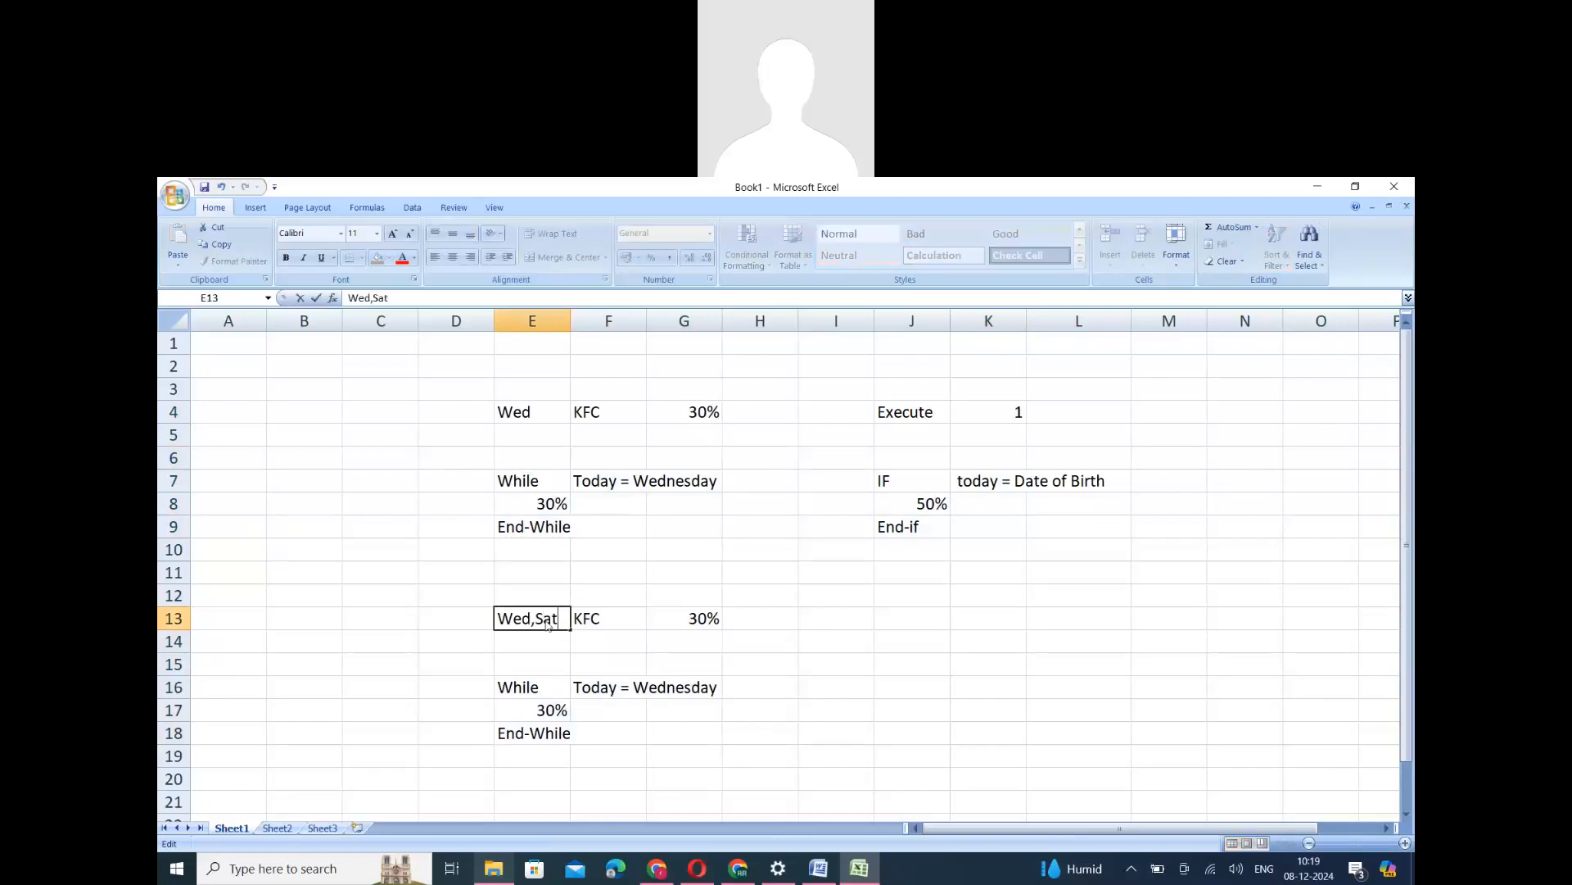
left_click(545, 694)
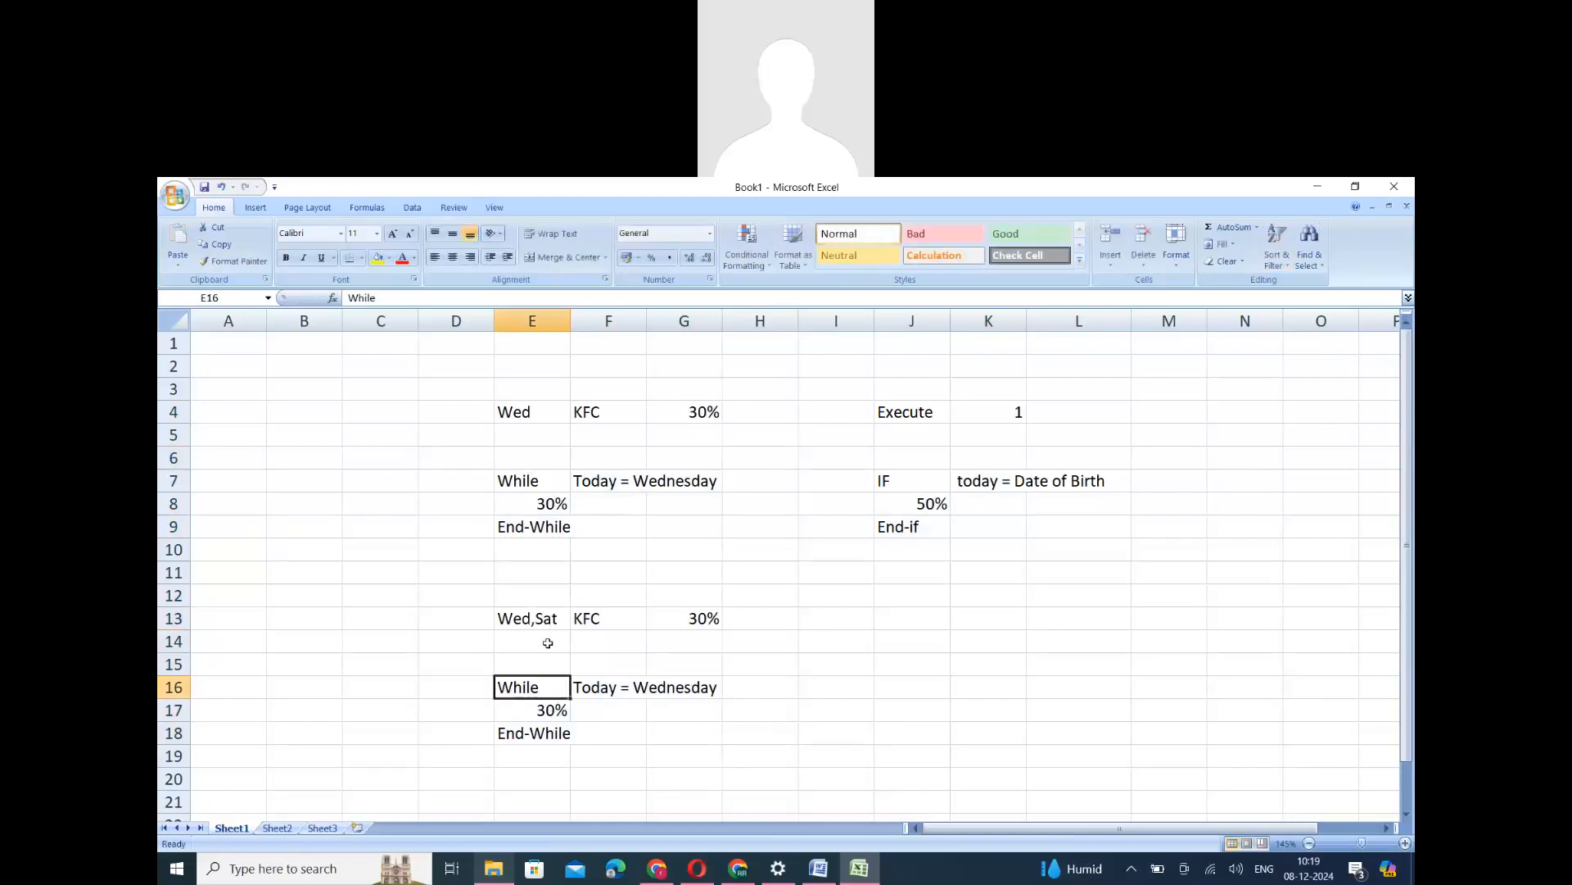
- Extend the copied While condition in row 16 with or in H16 and Today = Saturday in I16
left_click(540, 614)
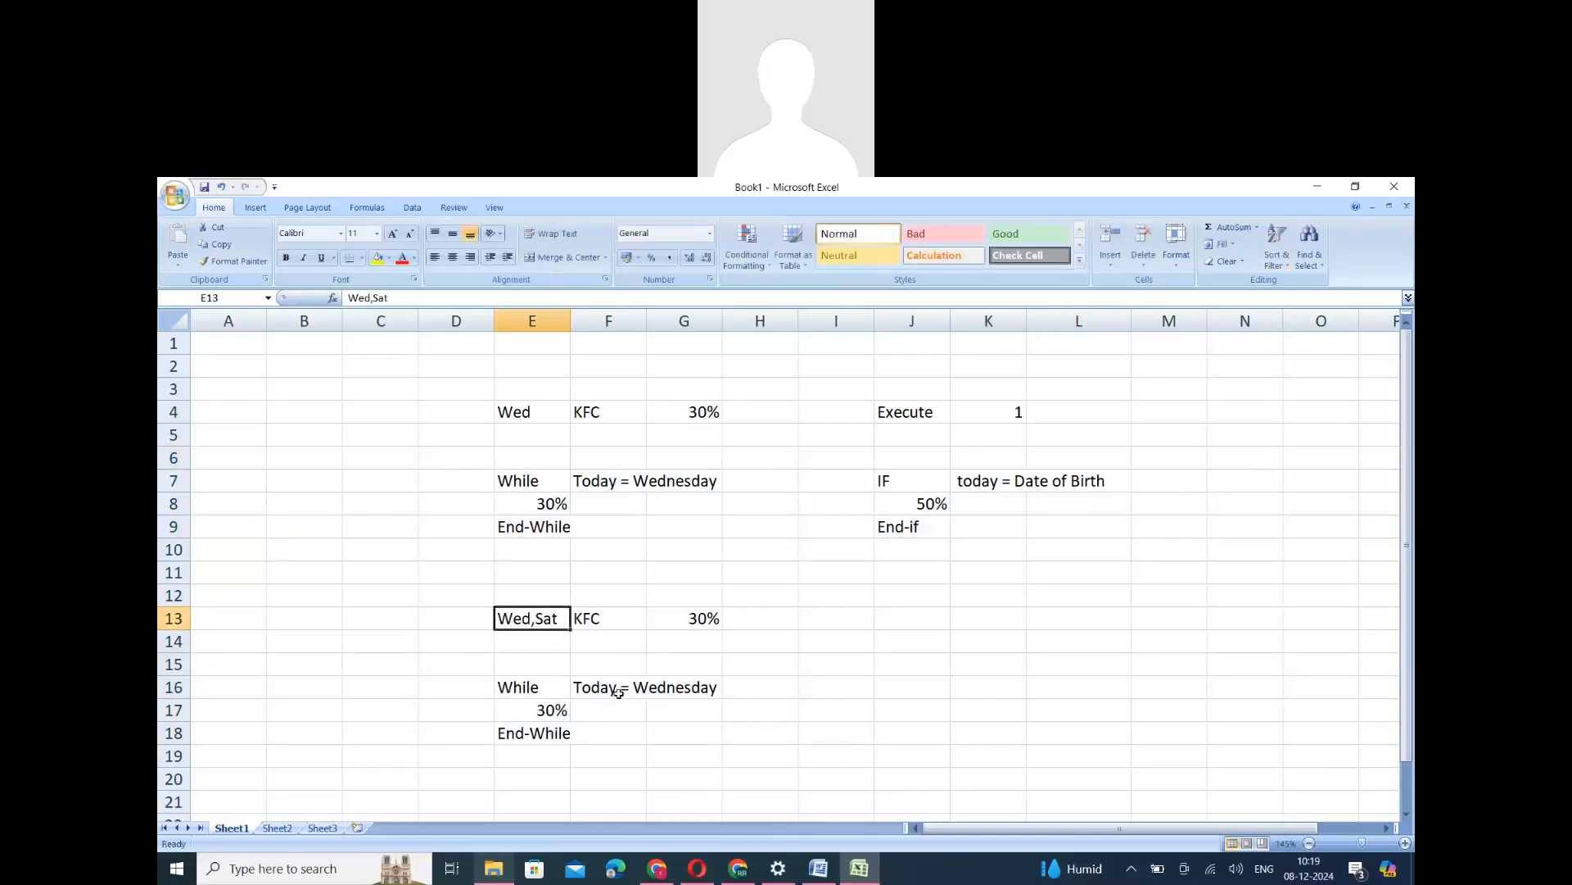
left_click(789, 688)
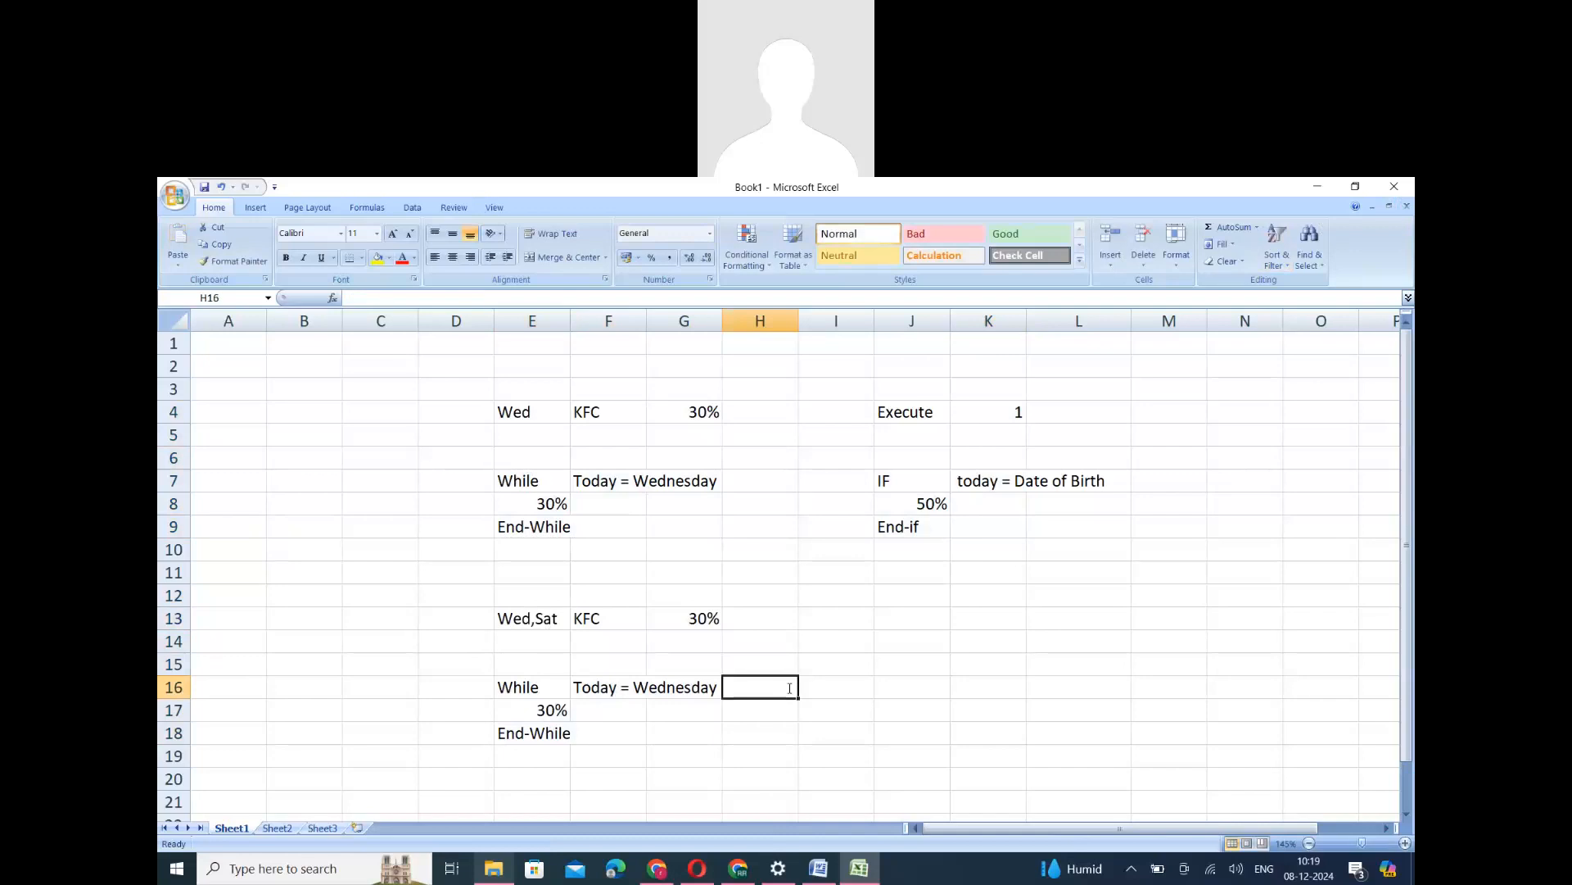
type("or")
left_click(860, 691)
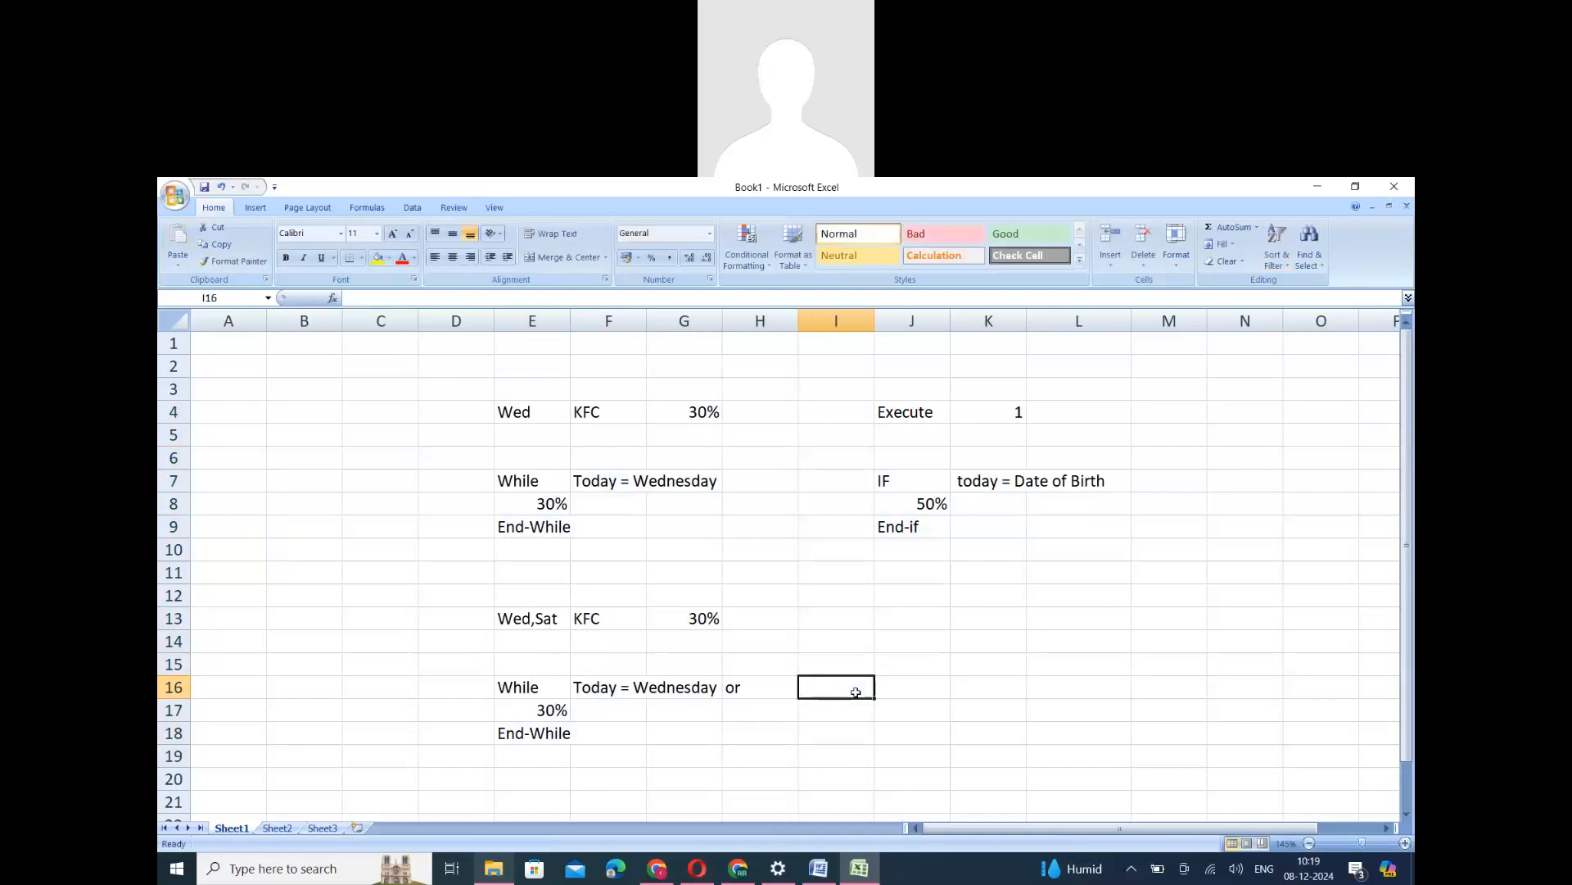
type("Toda")
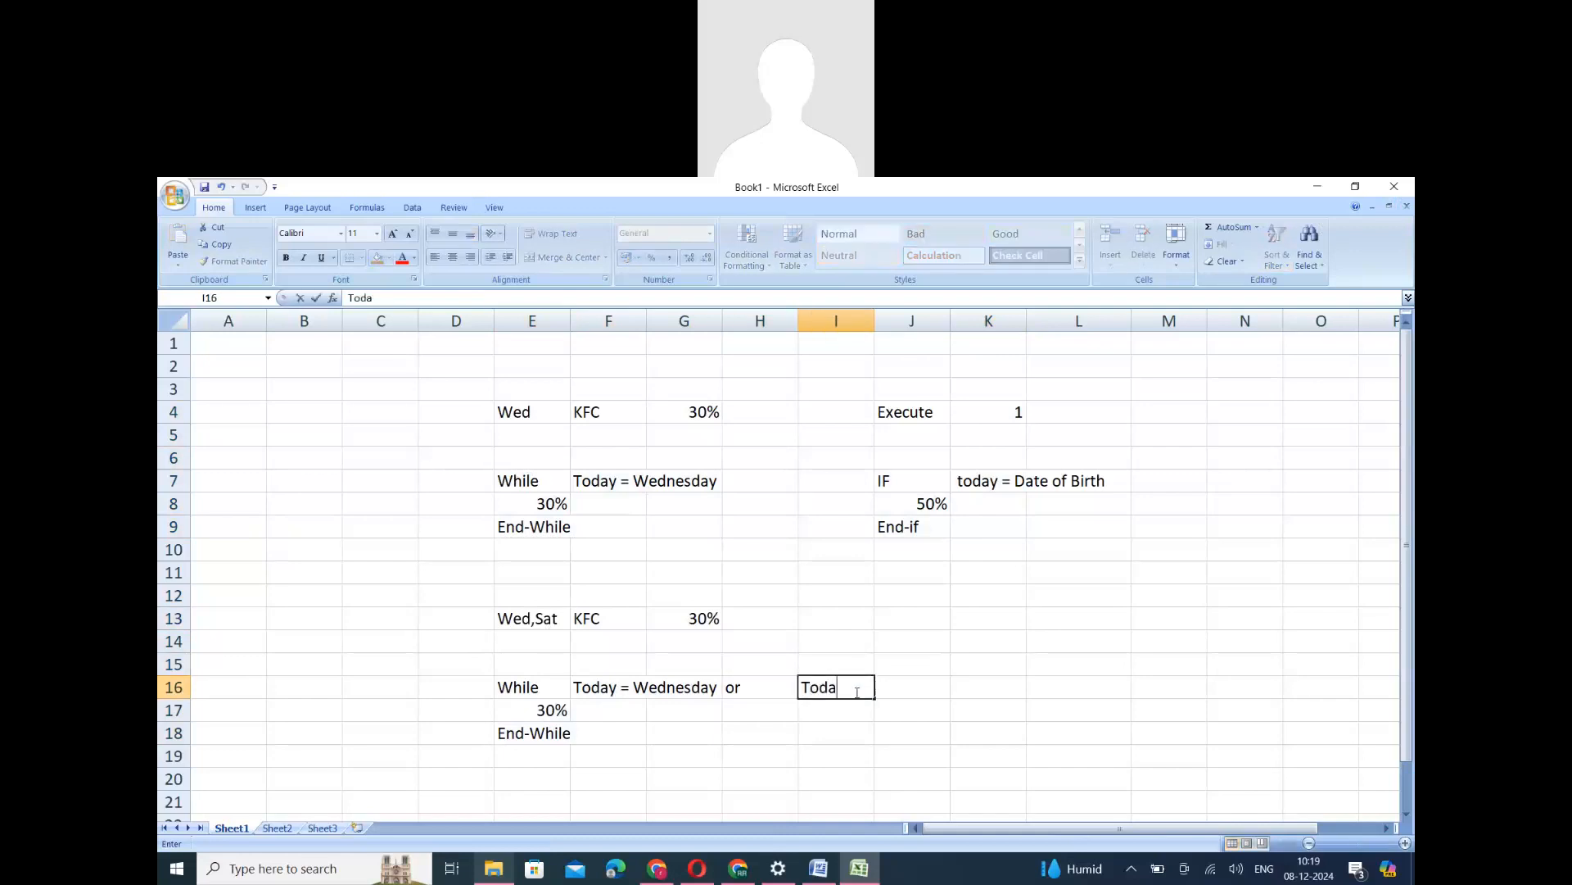
type("y = Saturday")
left_click(832, 734)
left_click(872, 691)
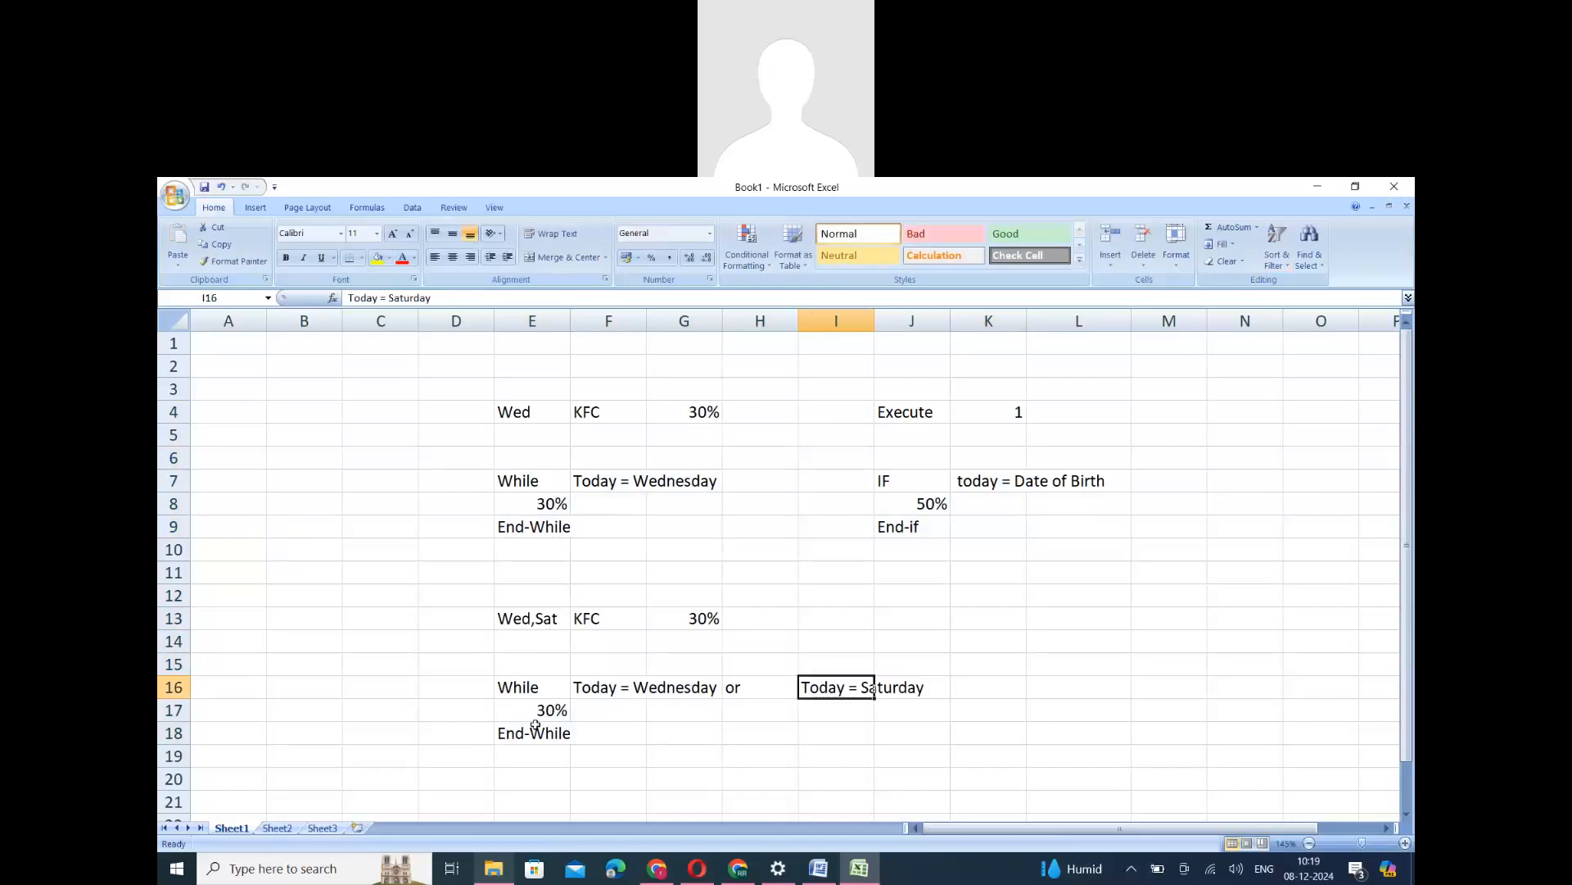
- Add the offer's end period to the Wed,Sat example by entering Till June in H13
left_click(537, 737)
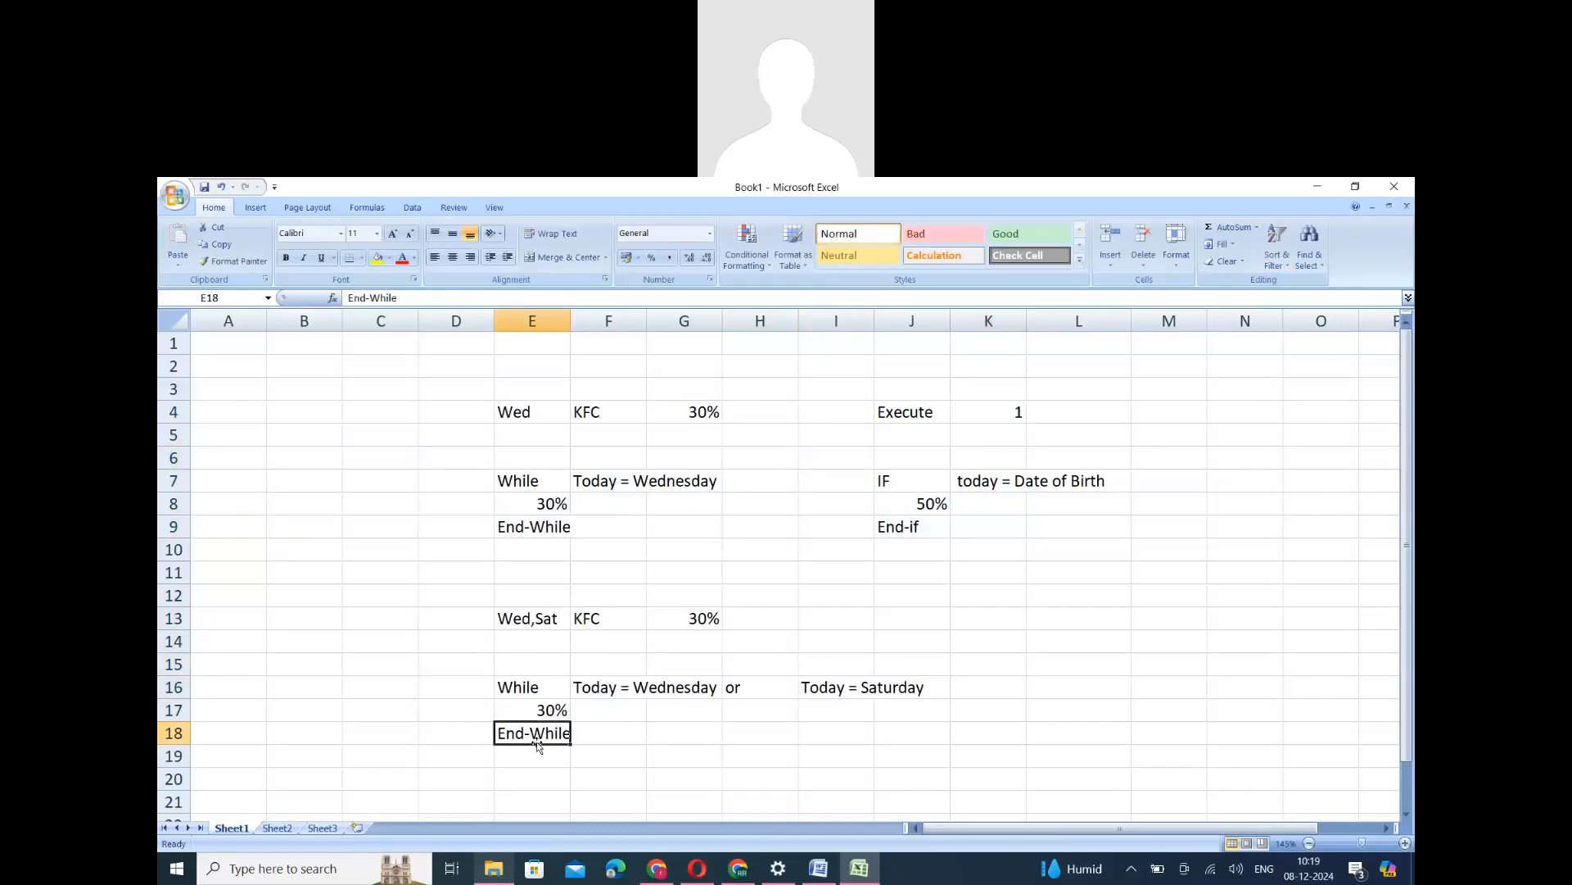
left_click(547, 622)
left_click(760, 619)
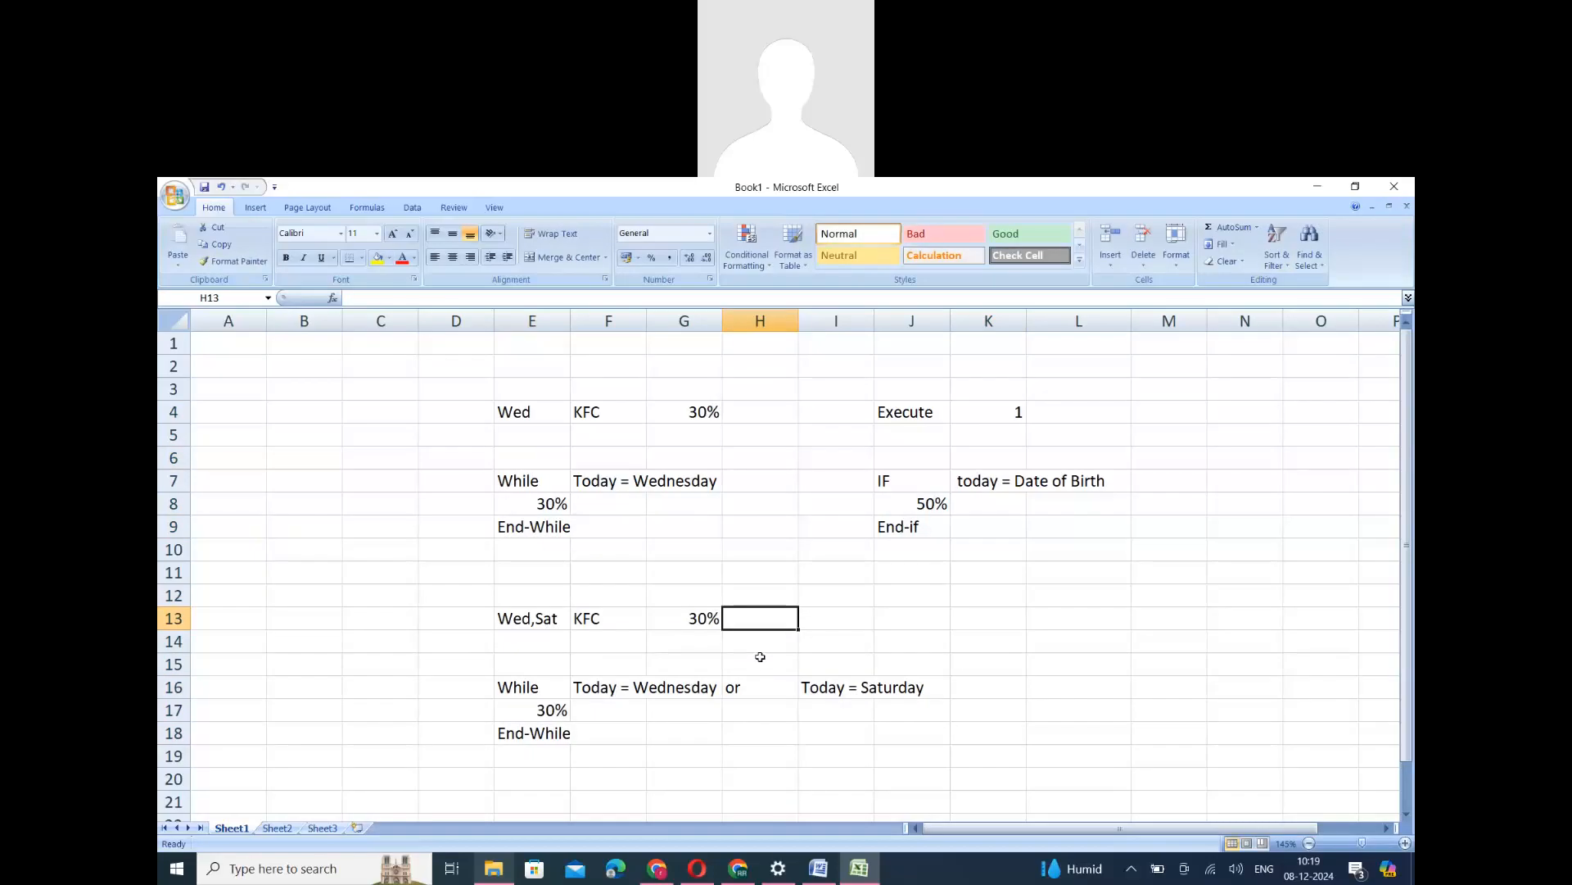
left_click(534, 616)
left_click(757, 618)
type("Till J")
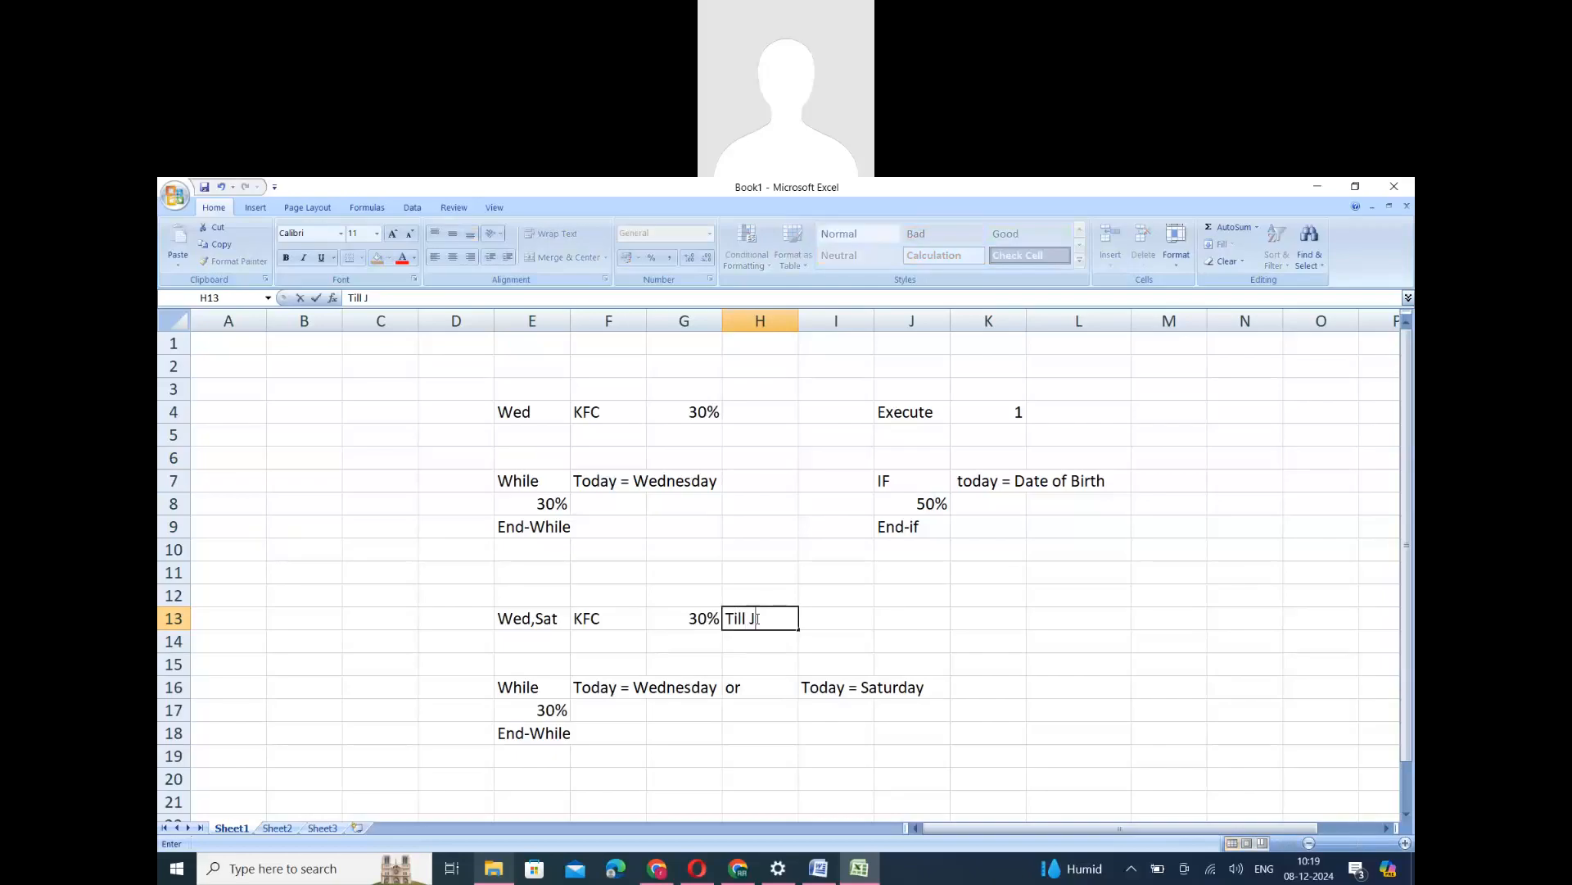
type("une")
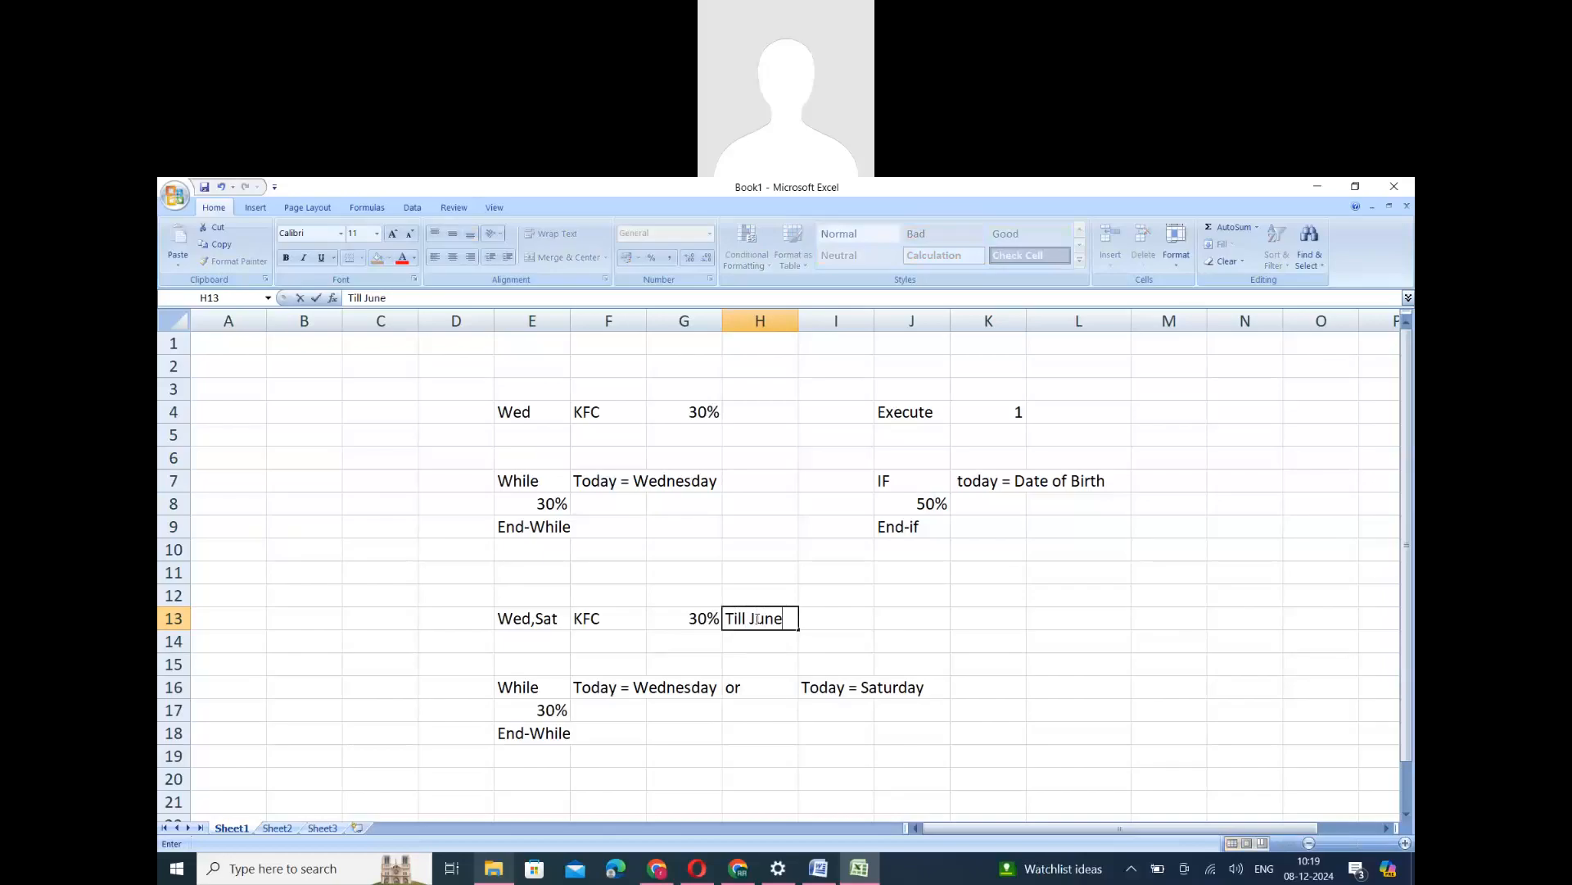
left_click(741, 689)
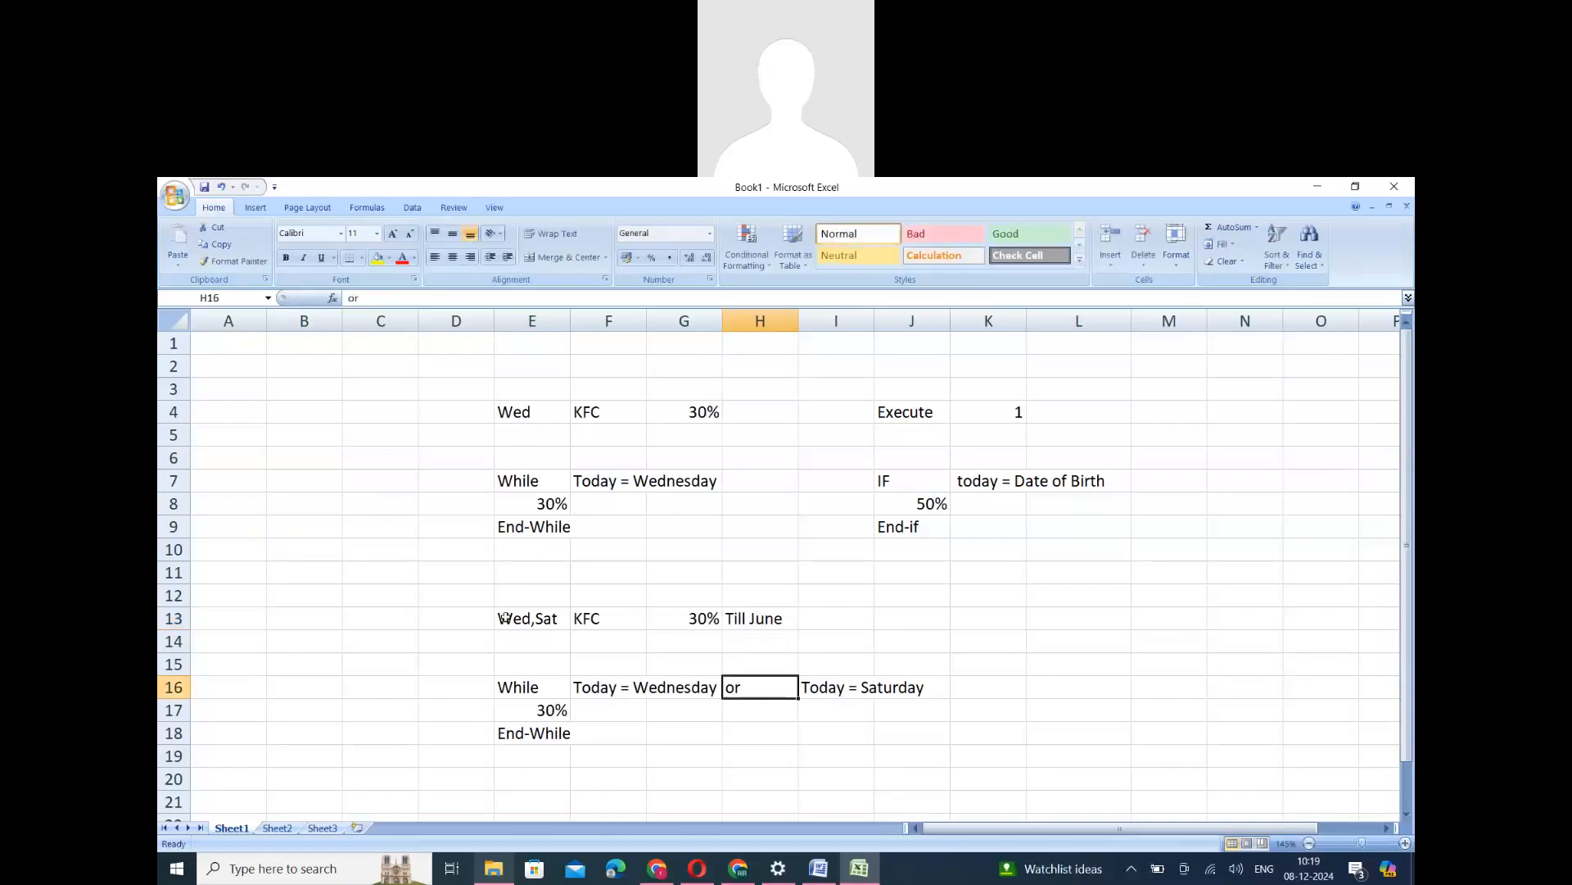
left_click_drag(506, 619, 745, 620)
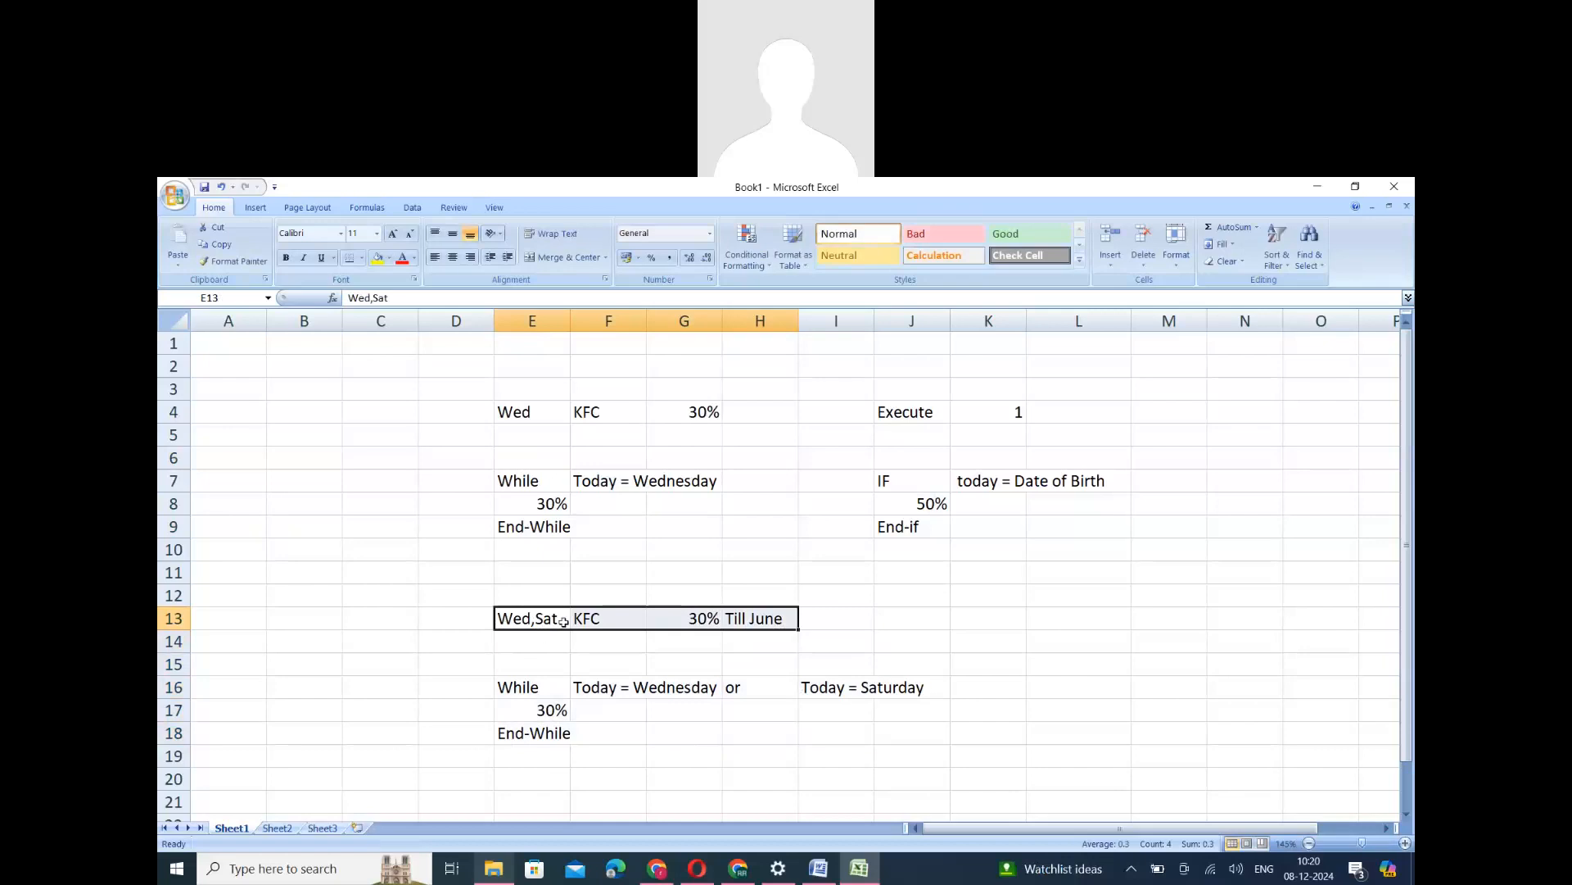
left_click(770, 613)
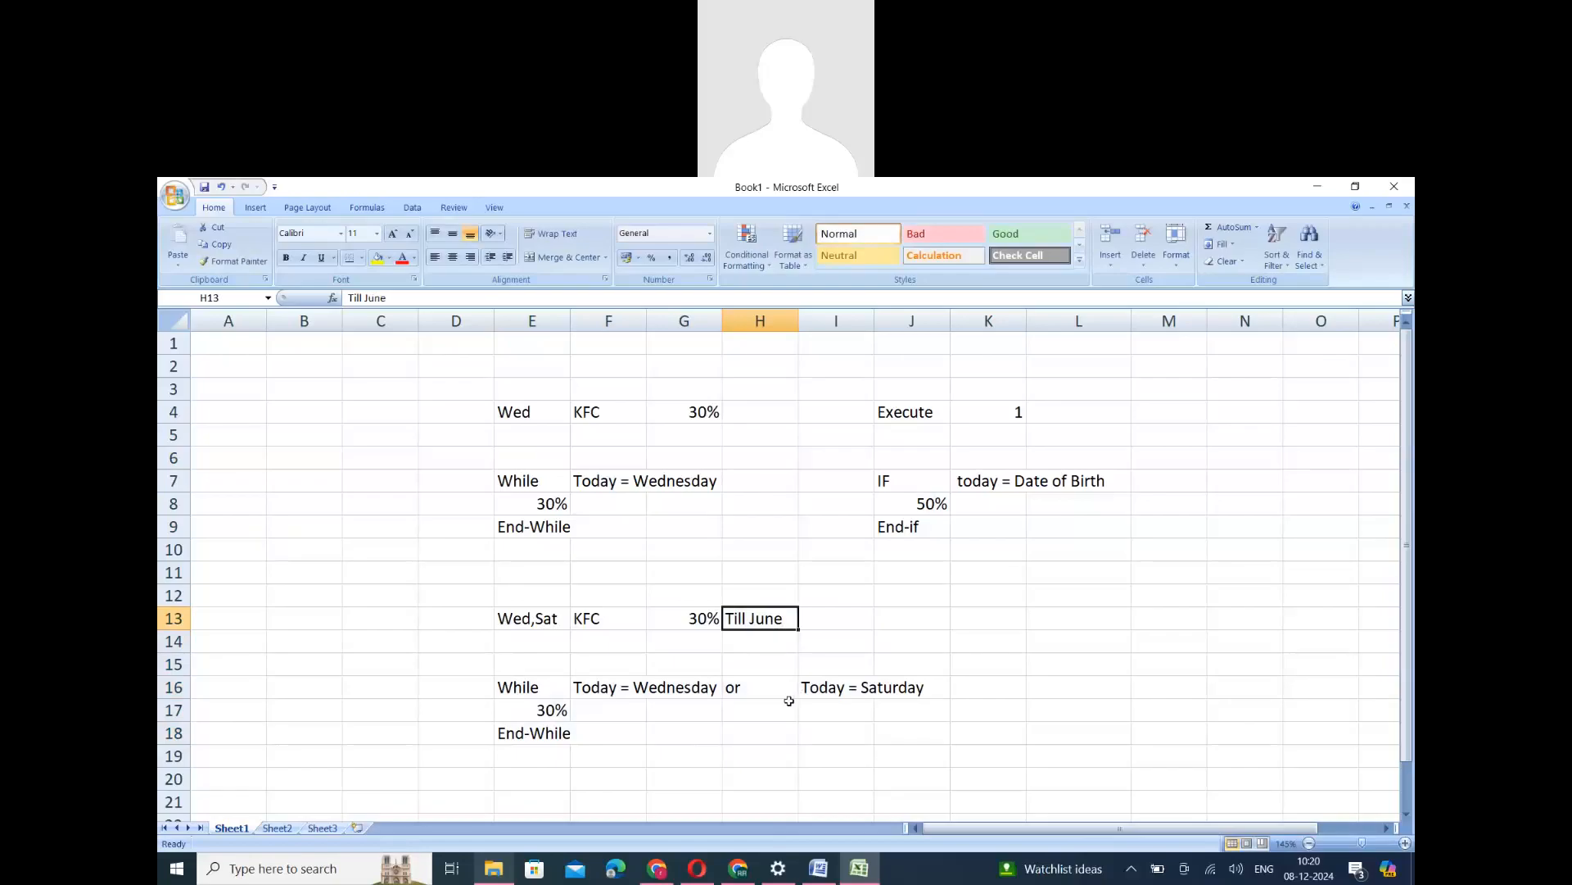
- Switch to ERP_124.docx in Word and review the IF, While and For condition notes
left_click(737, 867)
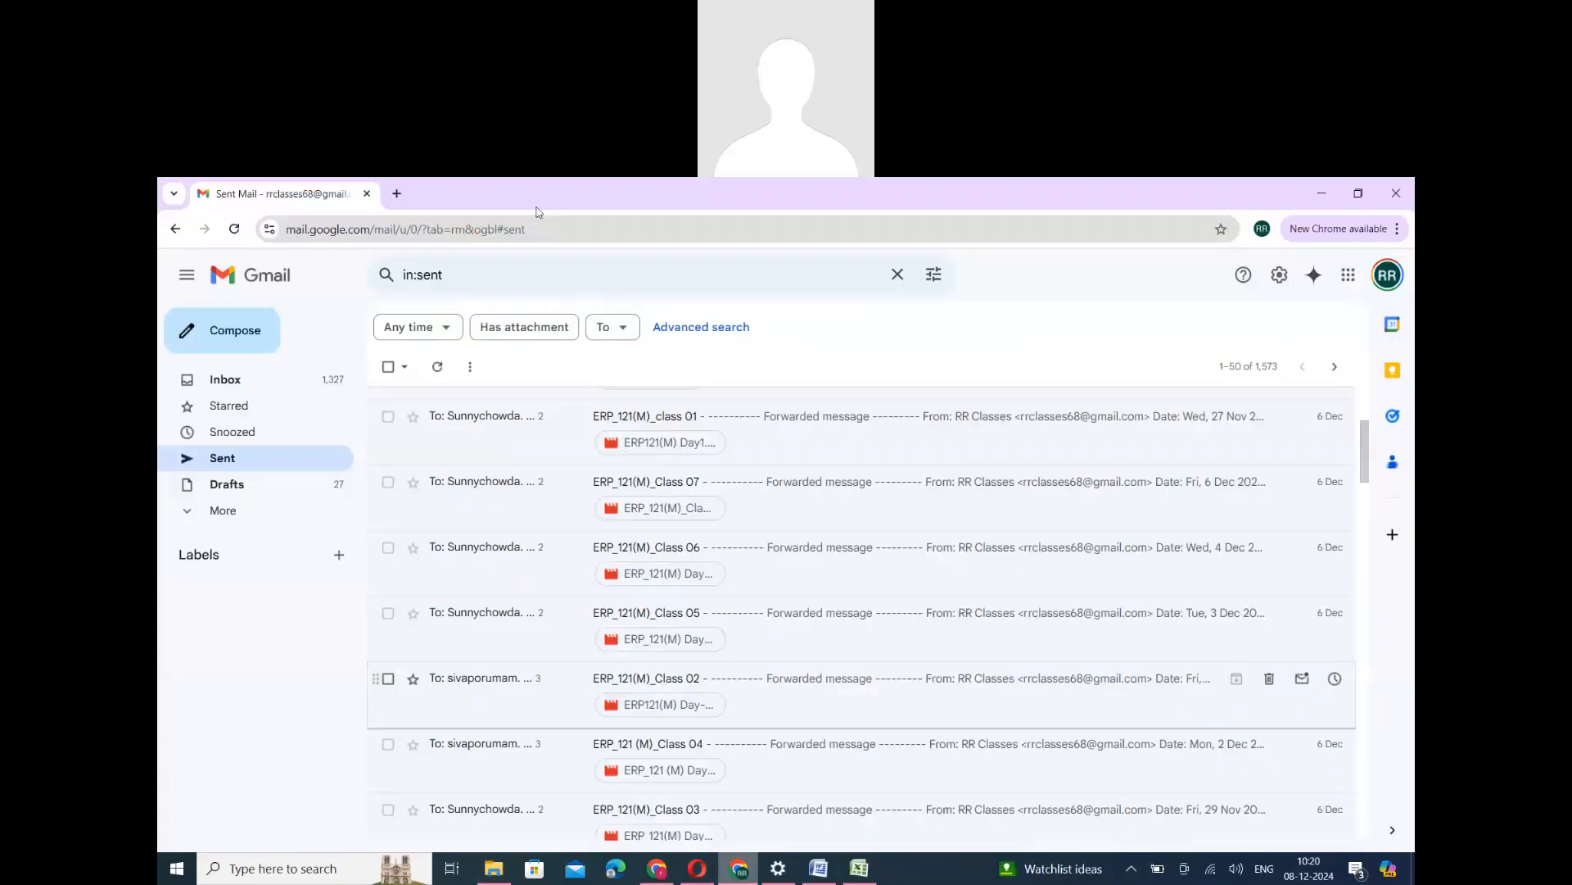
left_click(819, 868)
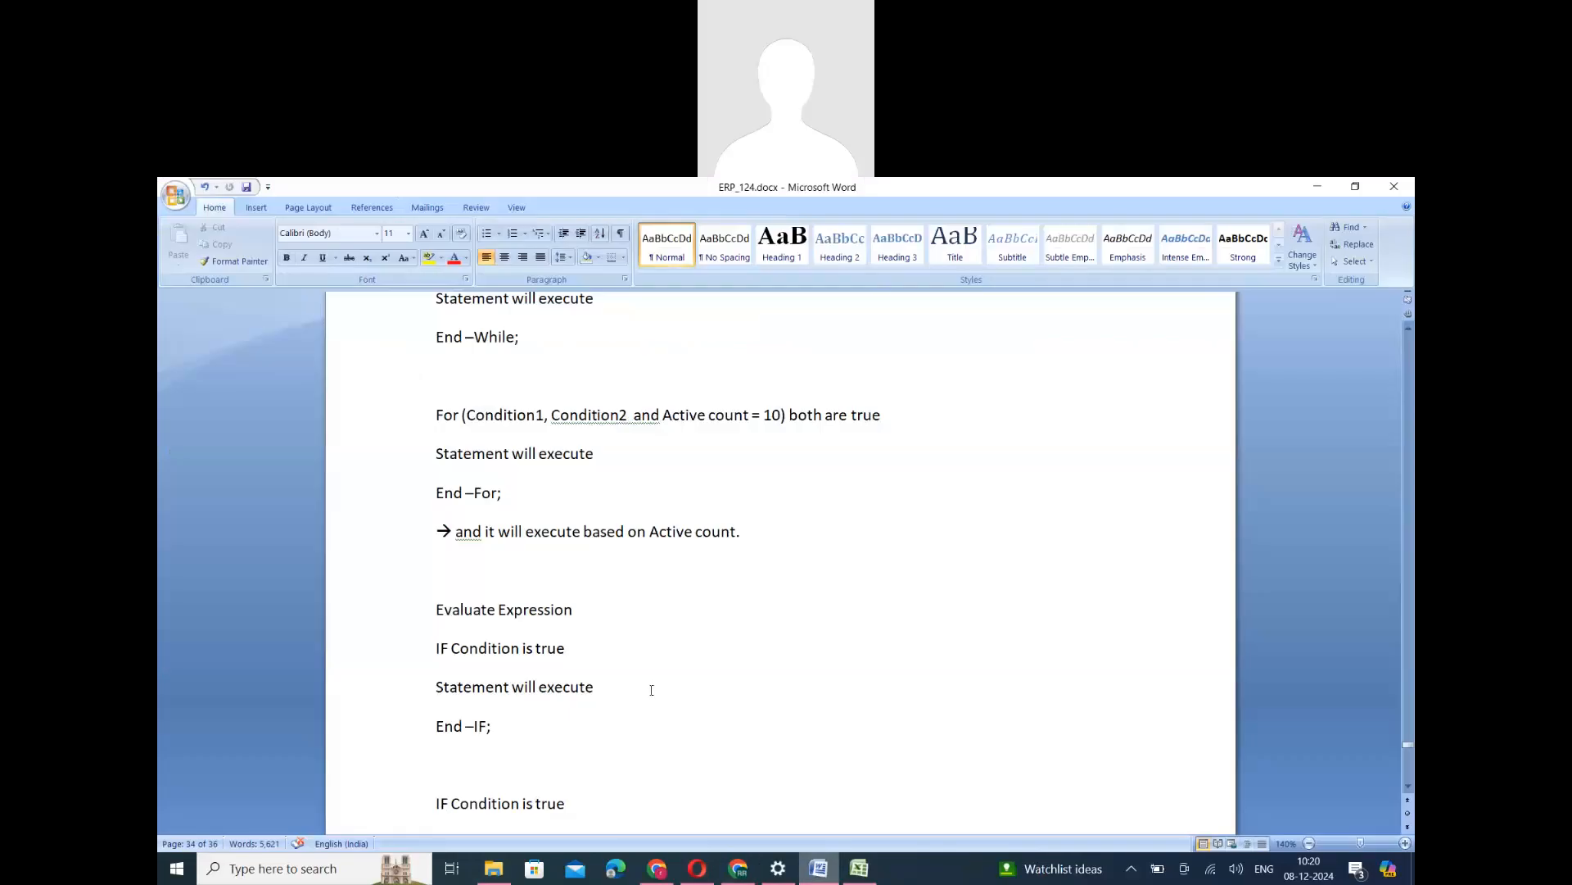
scroll(652, 690, "up", 4)
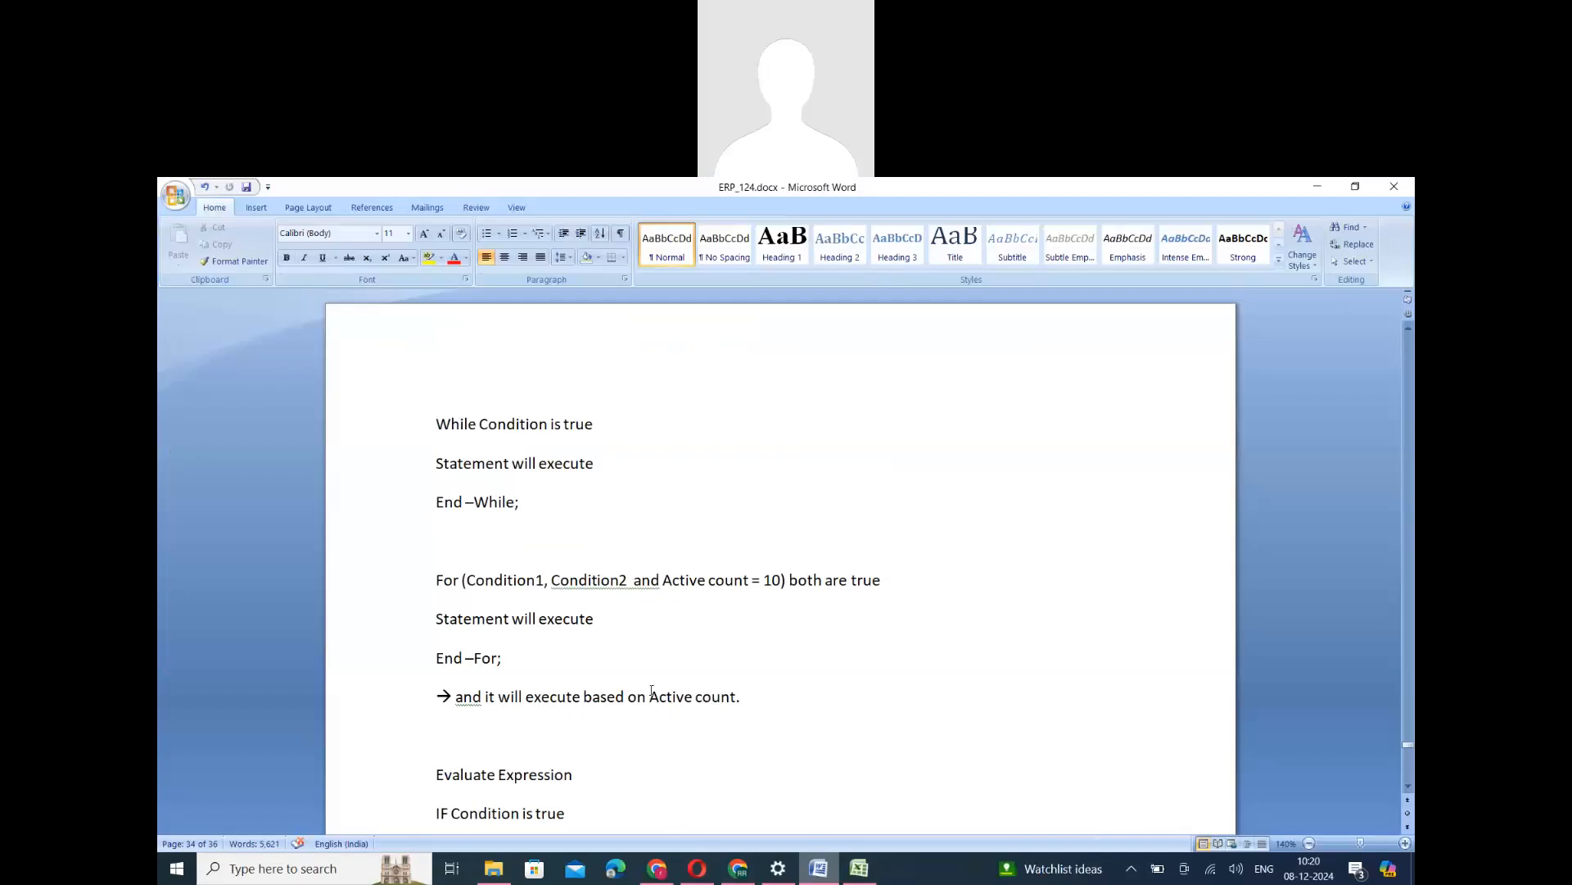
scroll(652, 689, "up", 9)
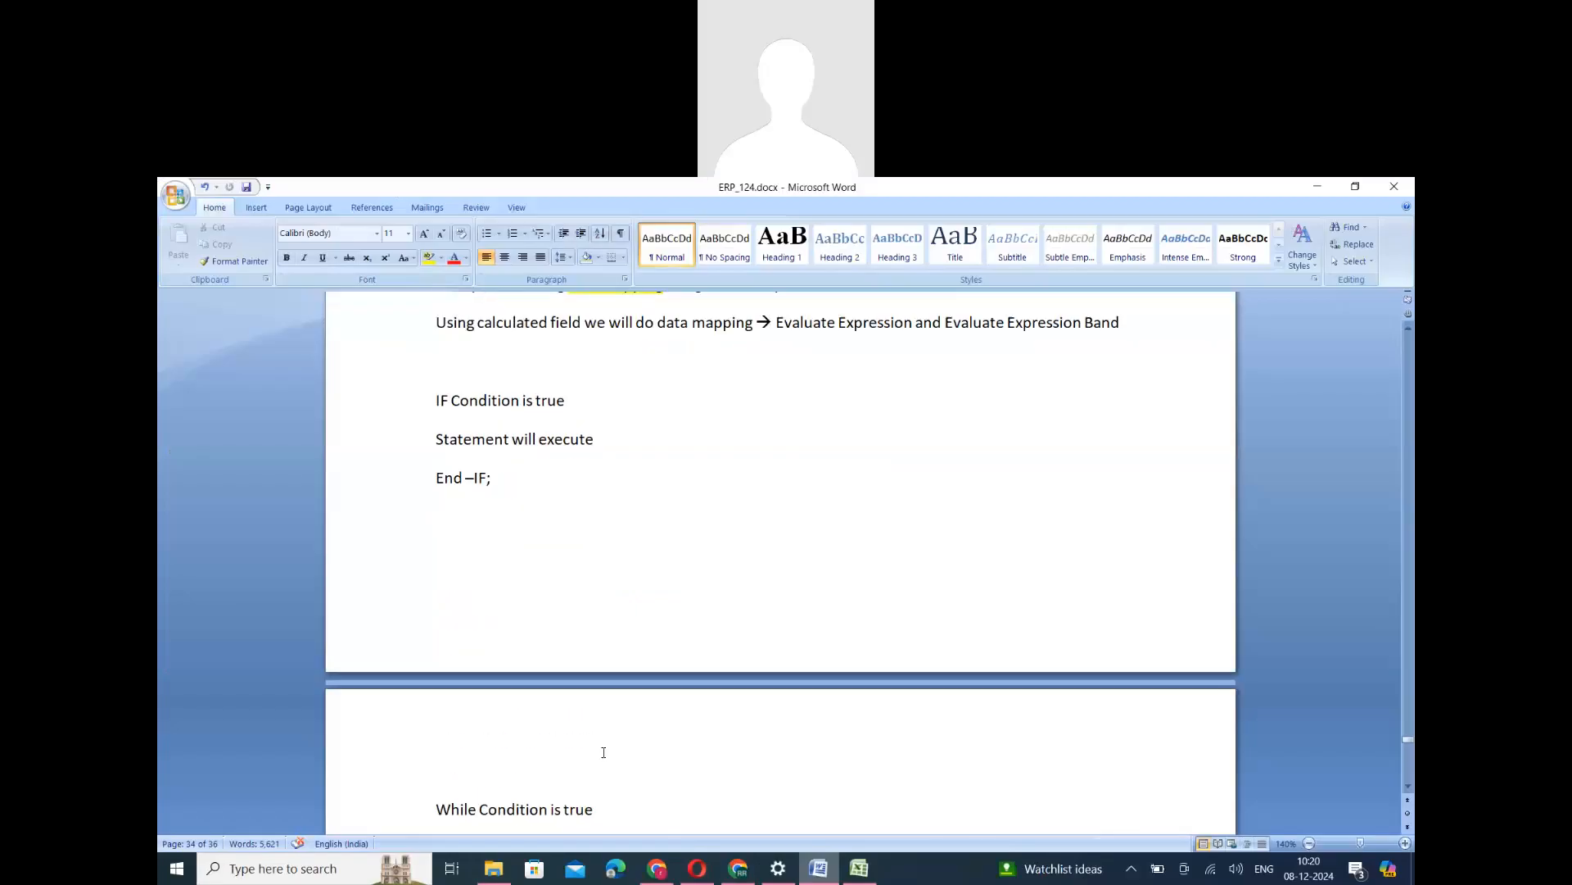
left_click_drag(435, 565, 473, 647)
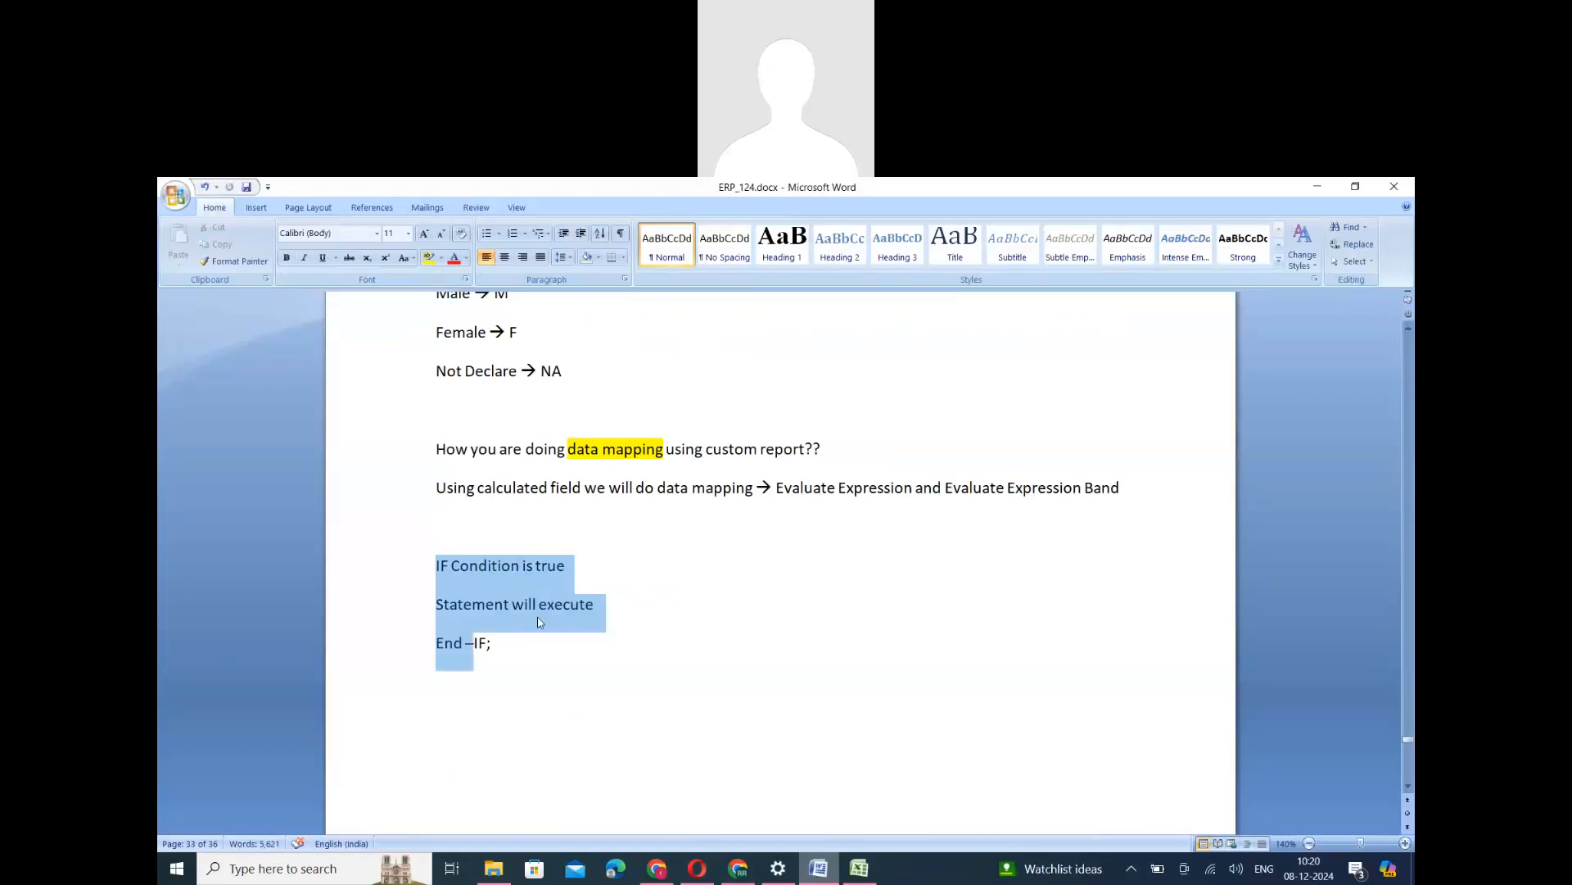
left_click(538, 731)
scroll(538, 731, "down", 7)
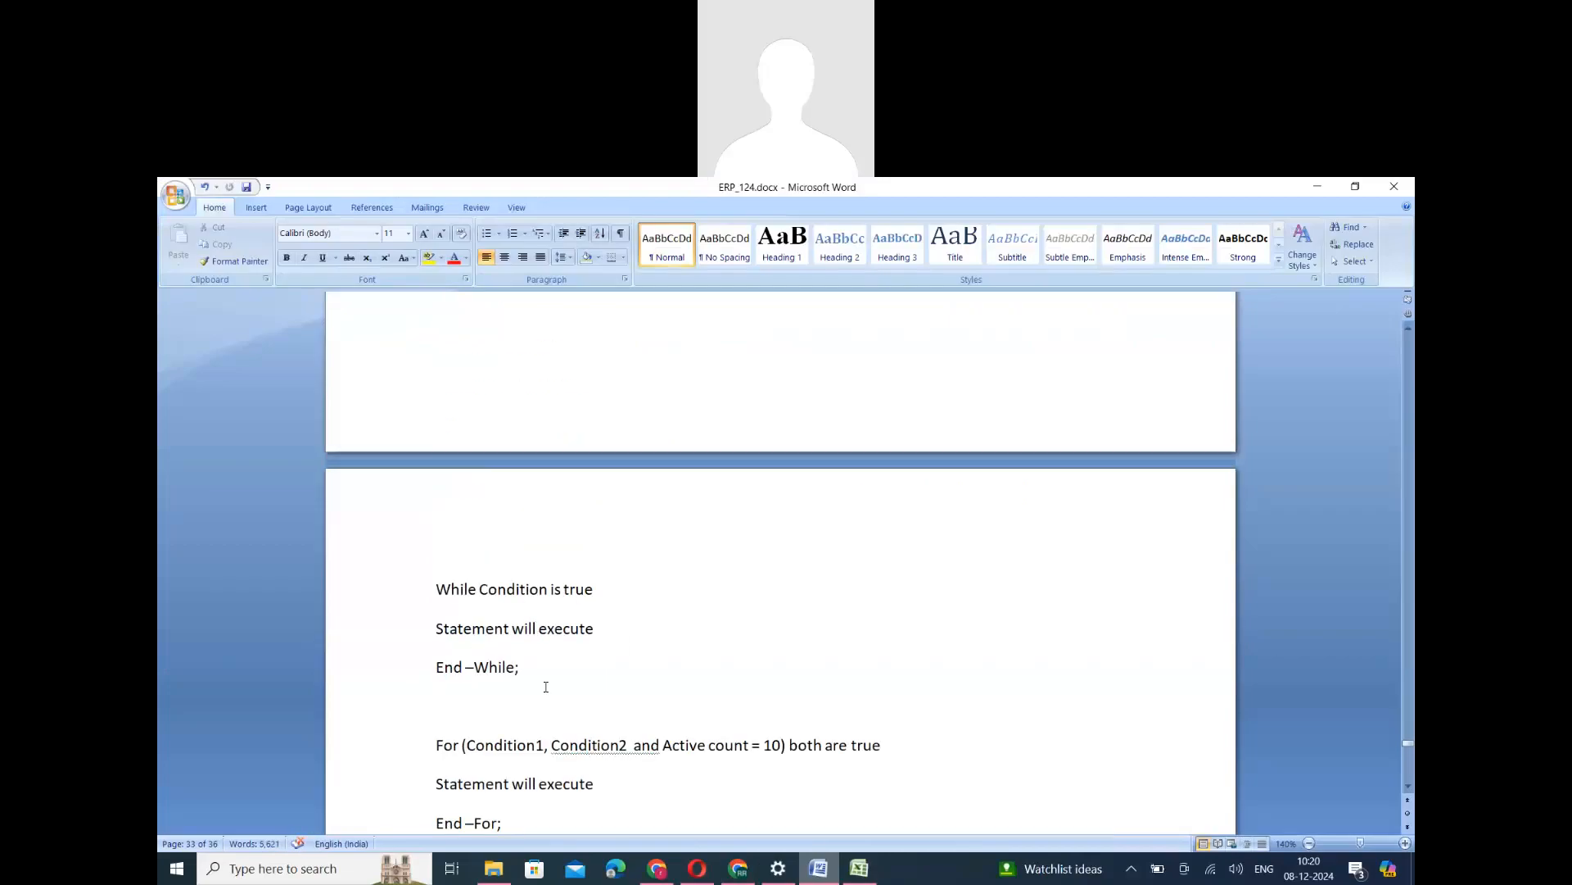
scroll(545, 686, "down", 4)
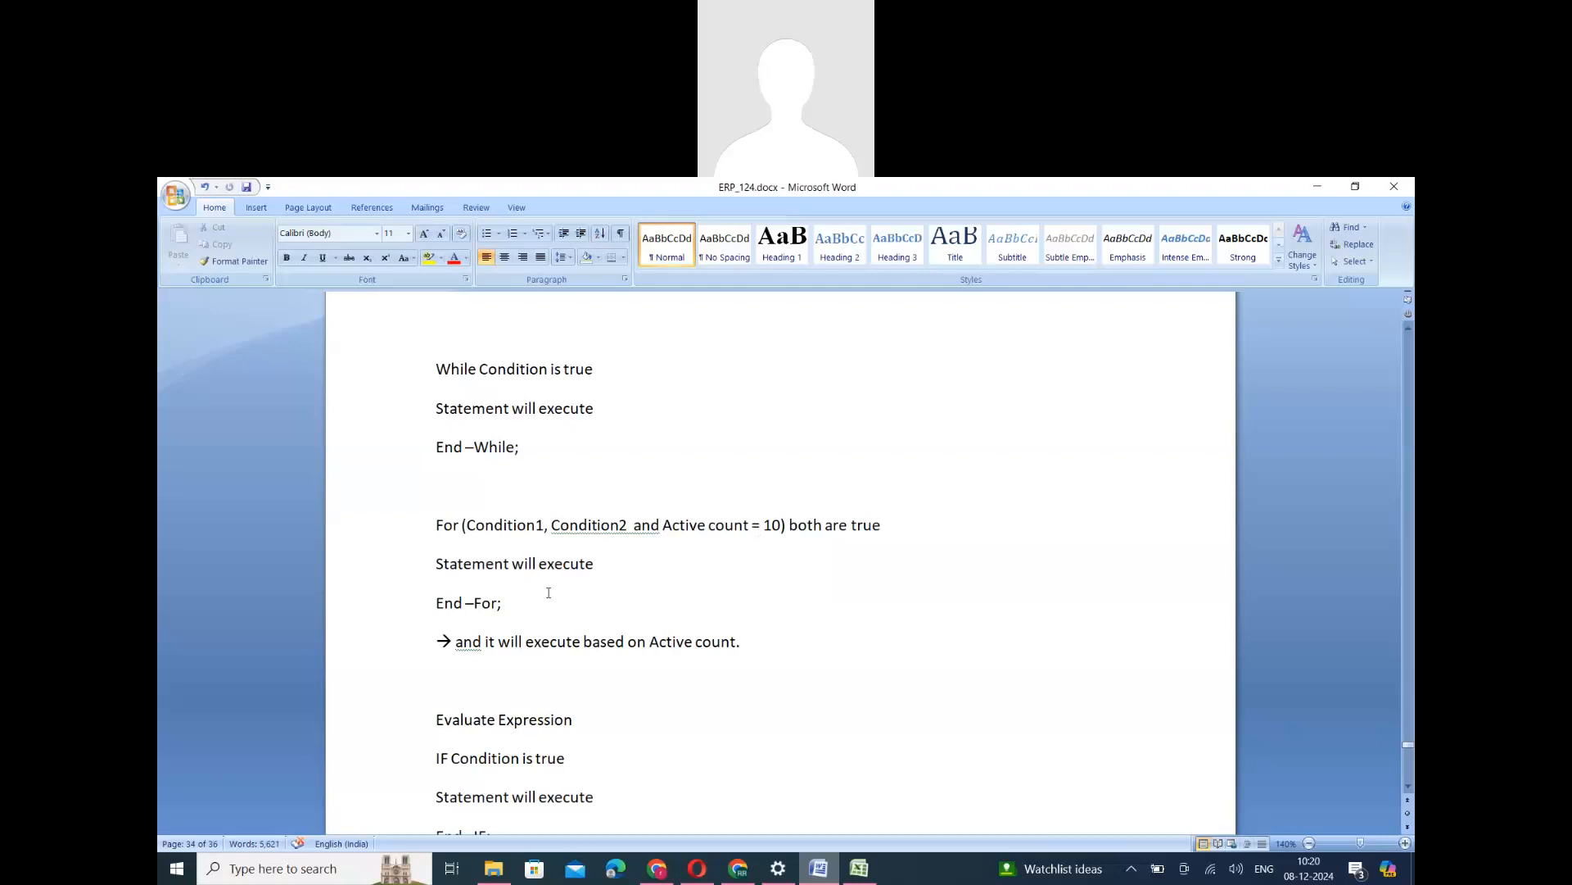
- Examine the Evaluate Expression notes with their repeated IF blocks, up to End-Evaluate, together with the While and For blocks above
scroll(549, 592, "down", 4)
triple_click(514, 499)
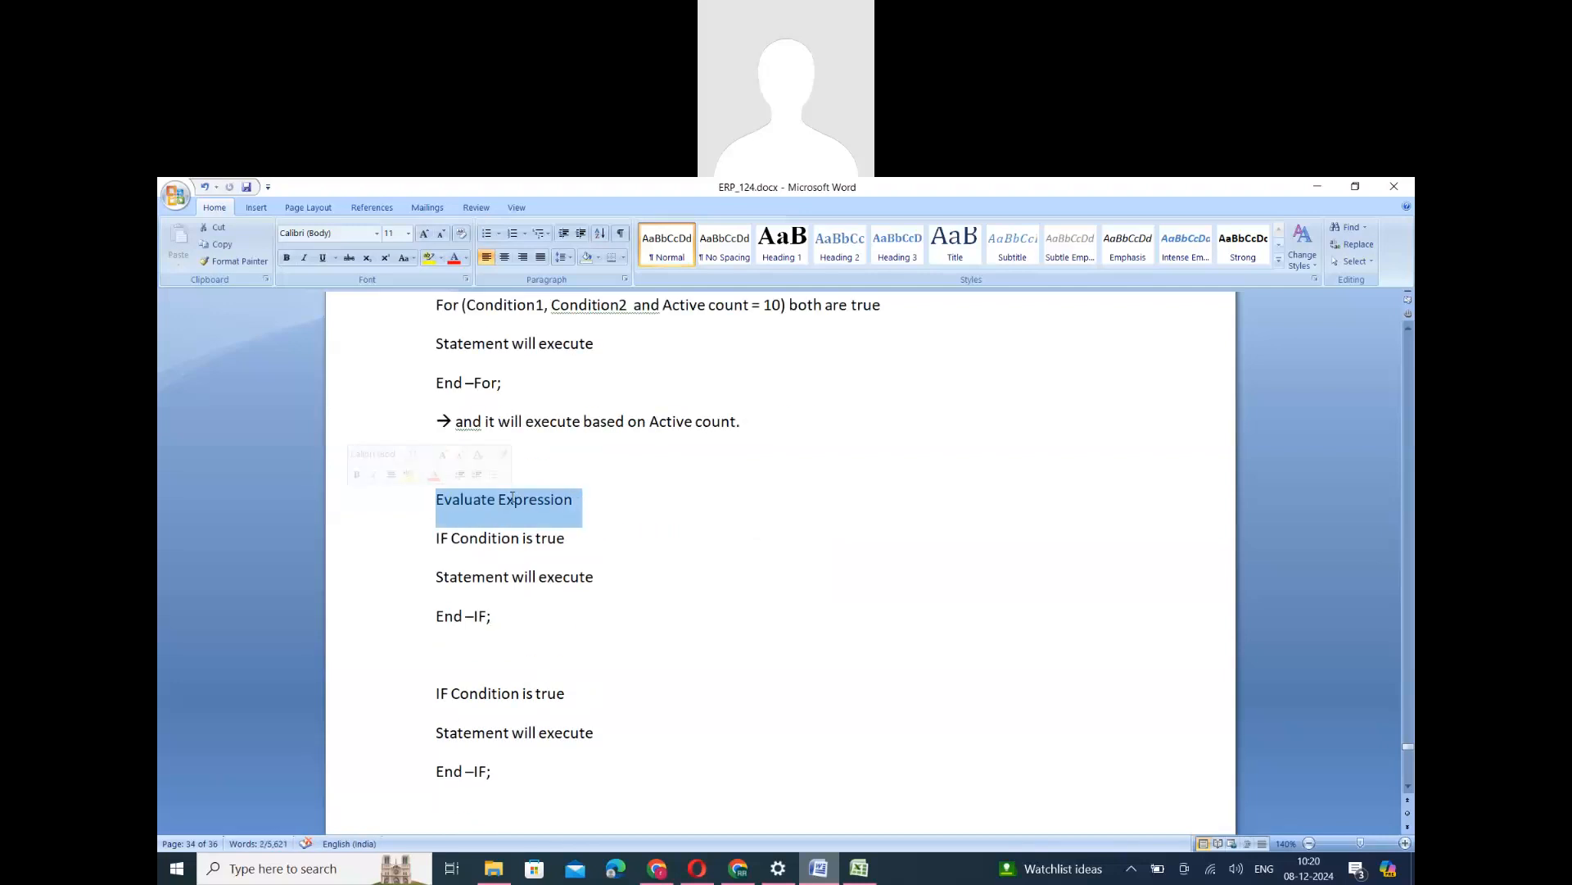
scroll(440, 445, "down", 2)
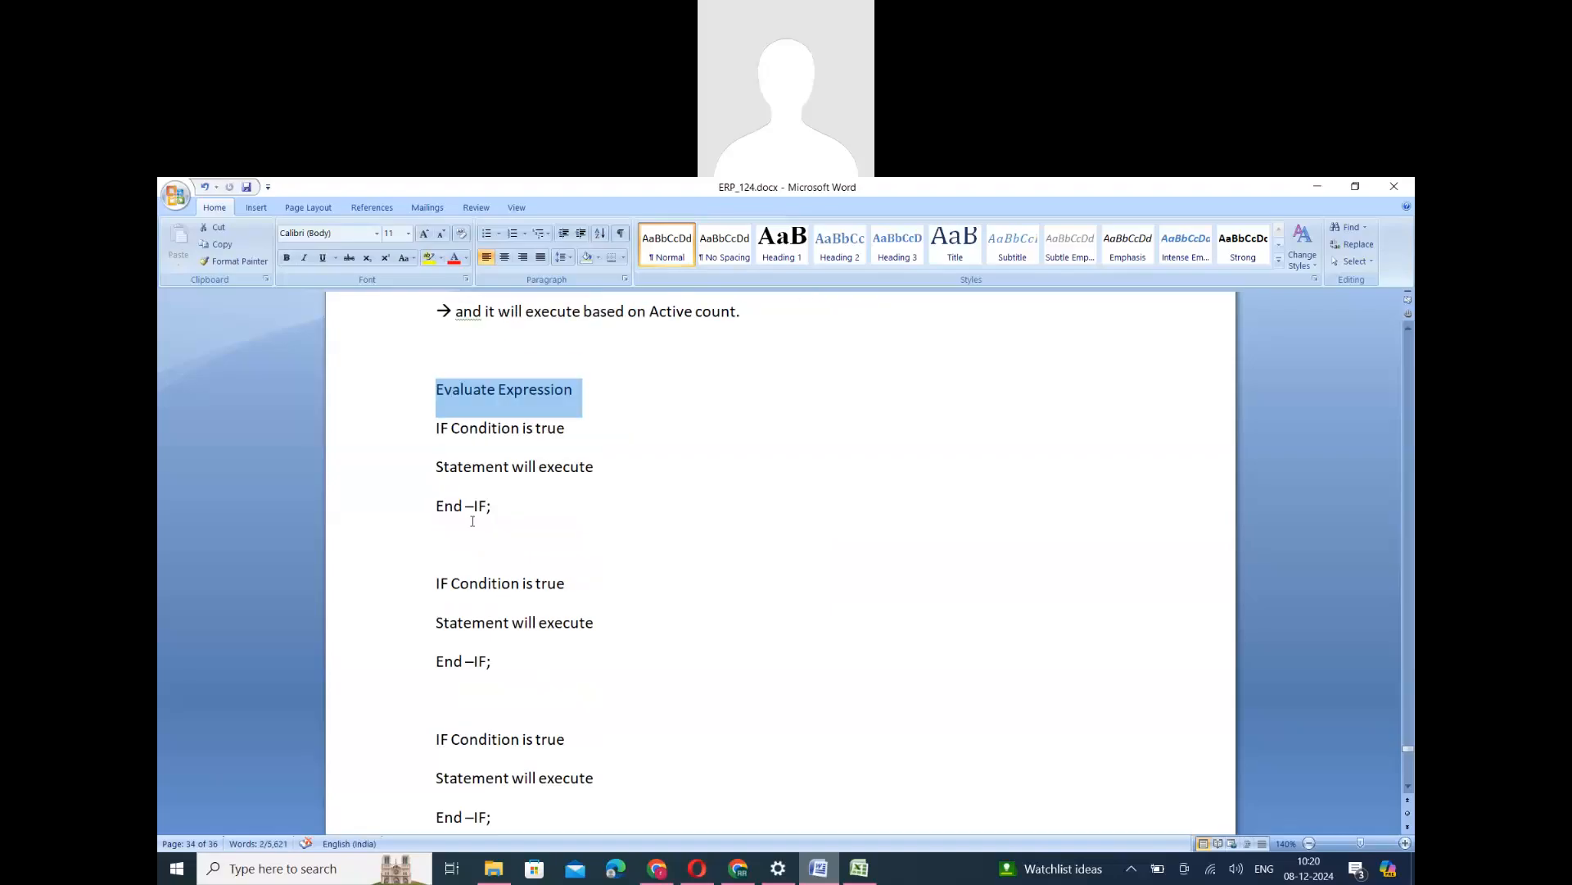
left_click_drag(437, 428, 577, 745)
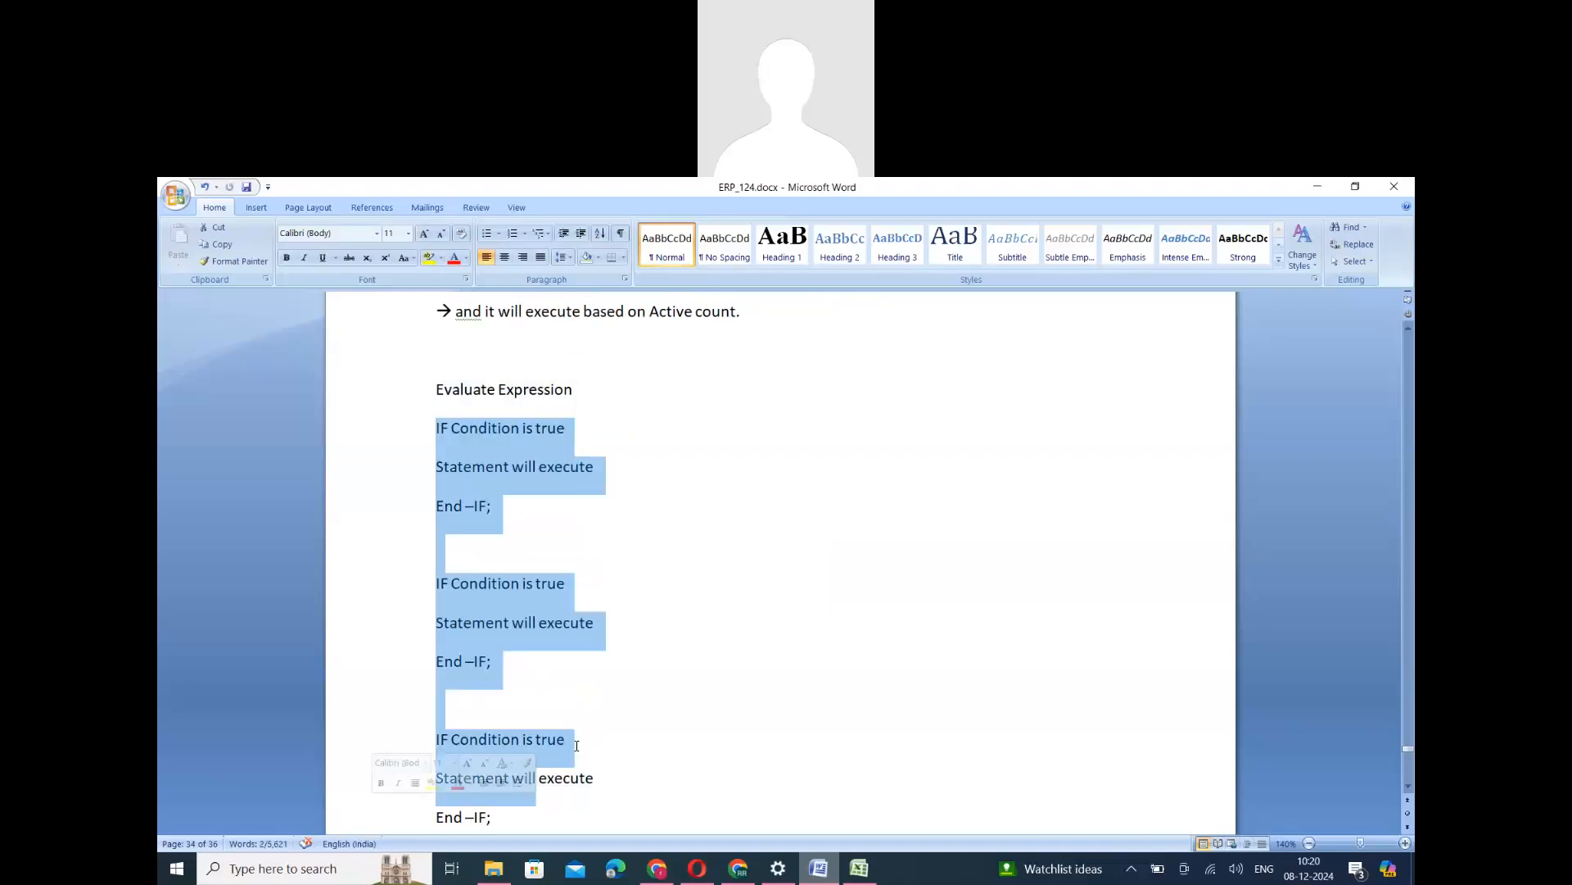
scroll(577, 745, "down", 3)
scroll(541, 496, "up", 2)
left_click(495, 414)
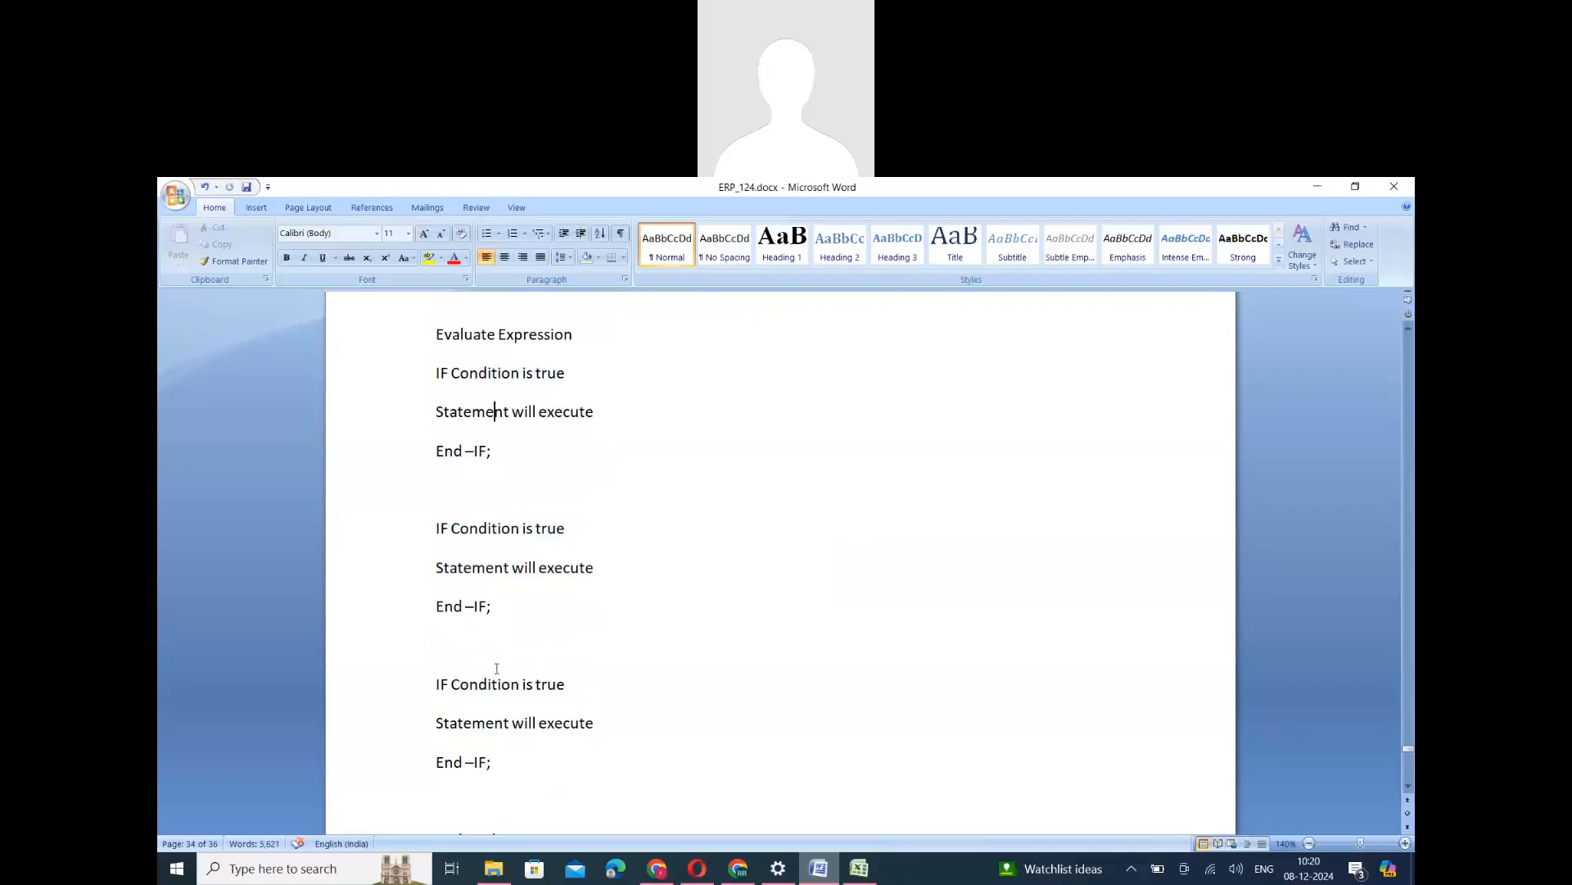
left_click_drag(427, 692, 501, 766)
scroll(525, 692, "down", 3)
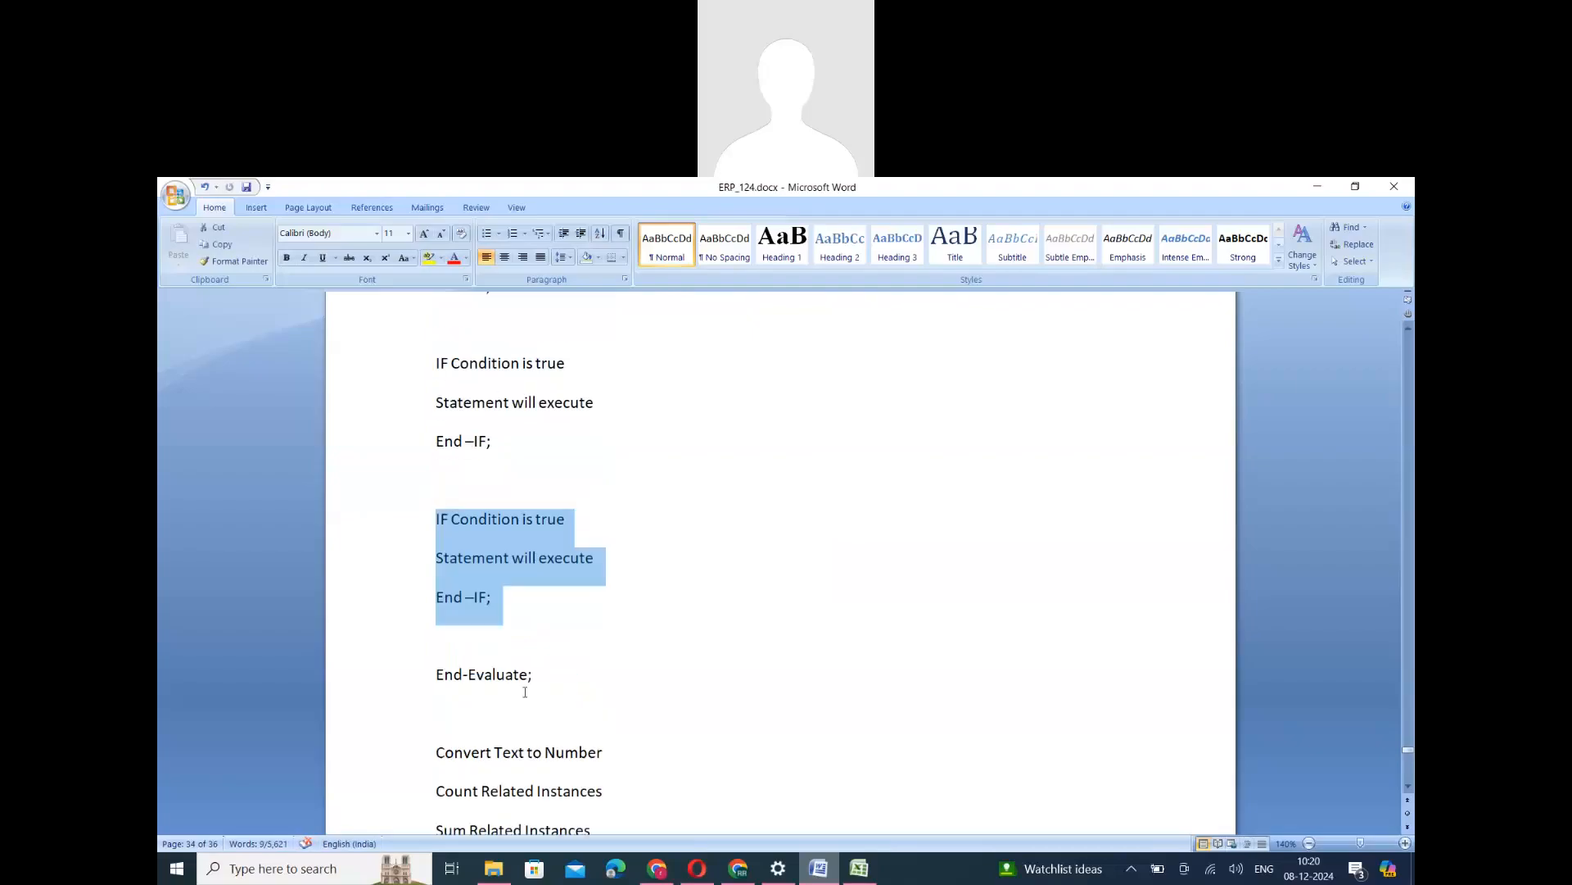
left_click_drag(430, 225, 411, 495)
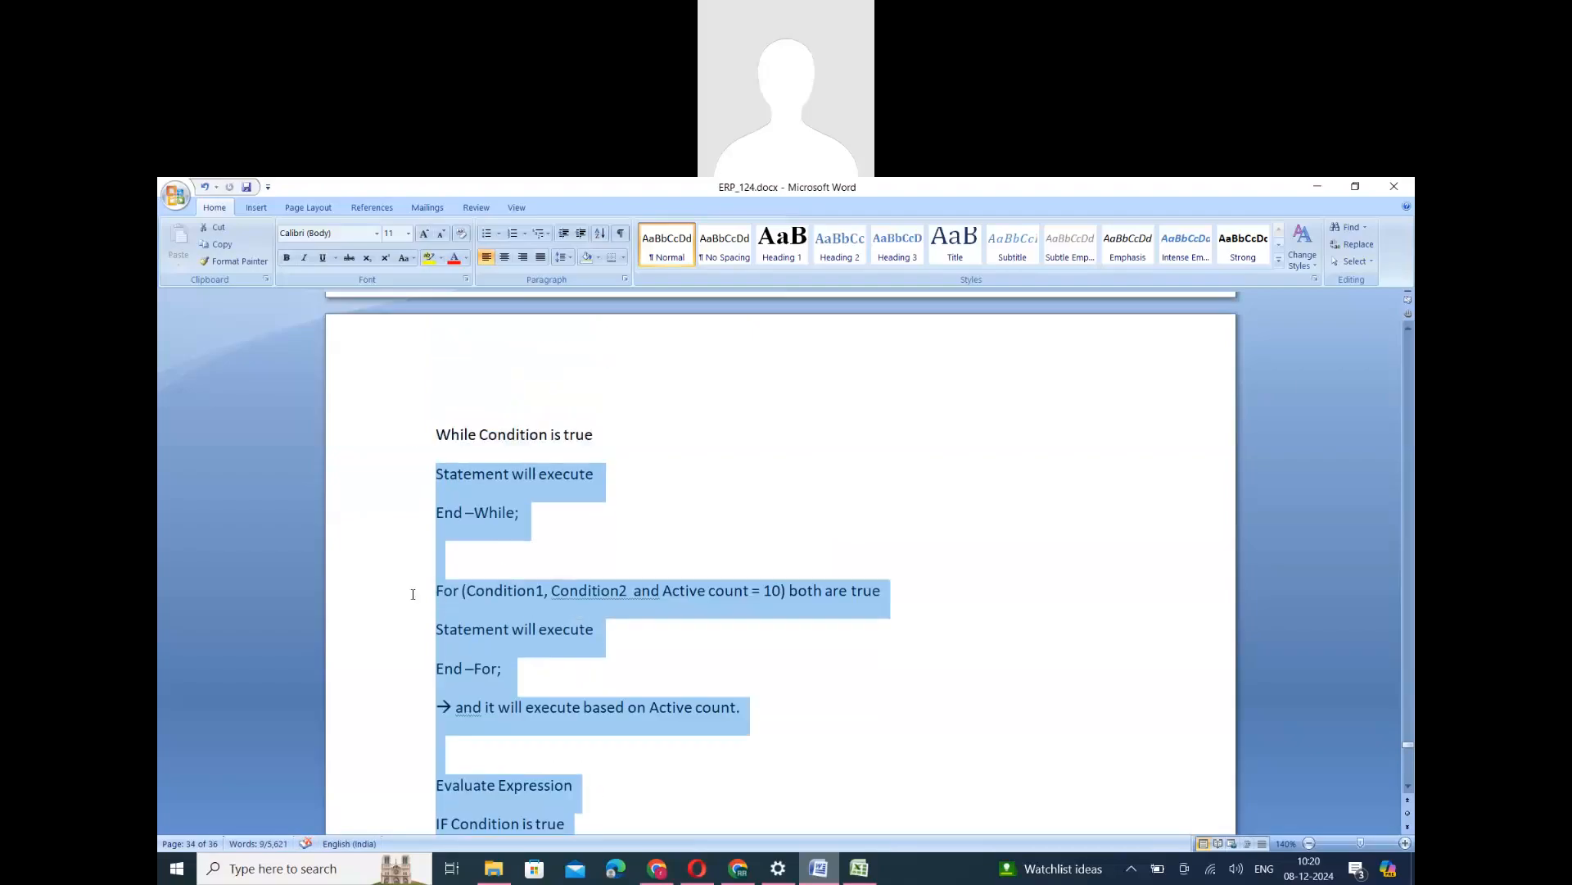
left_click_drag(413, 594, 414, 435)
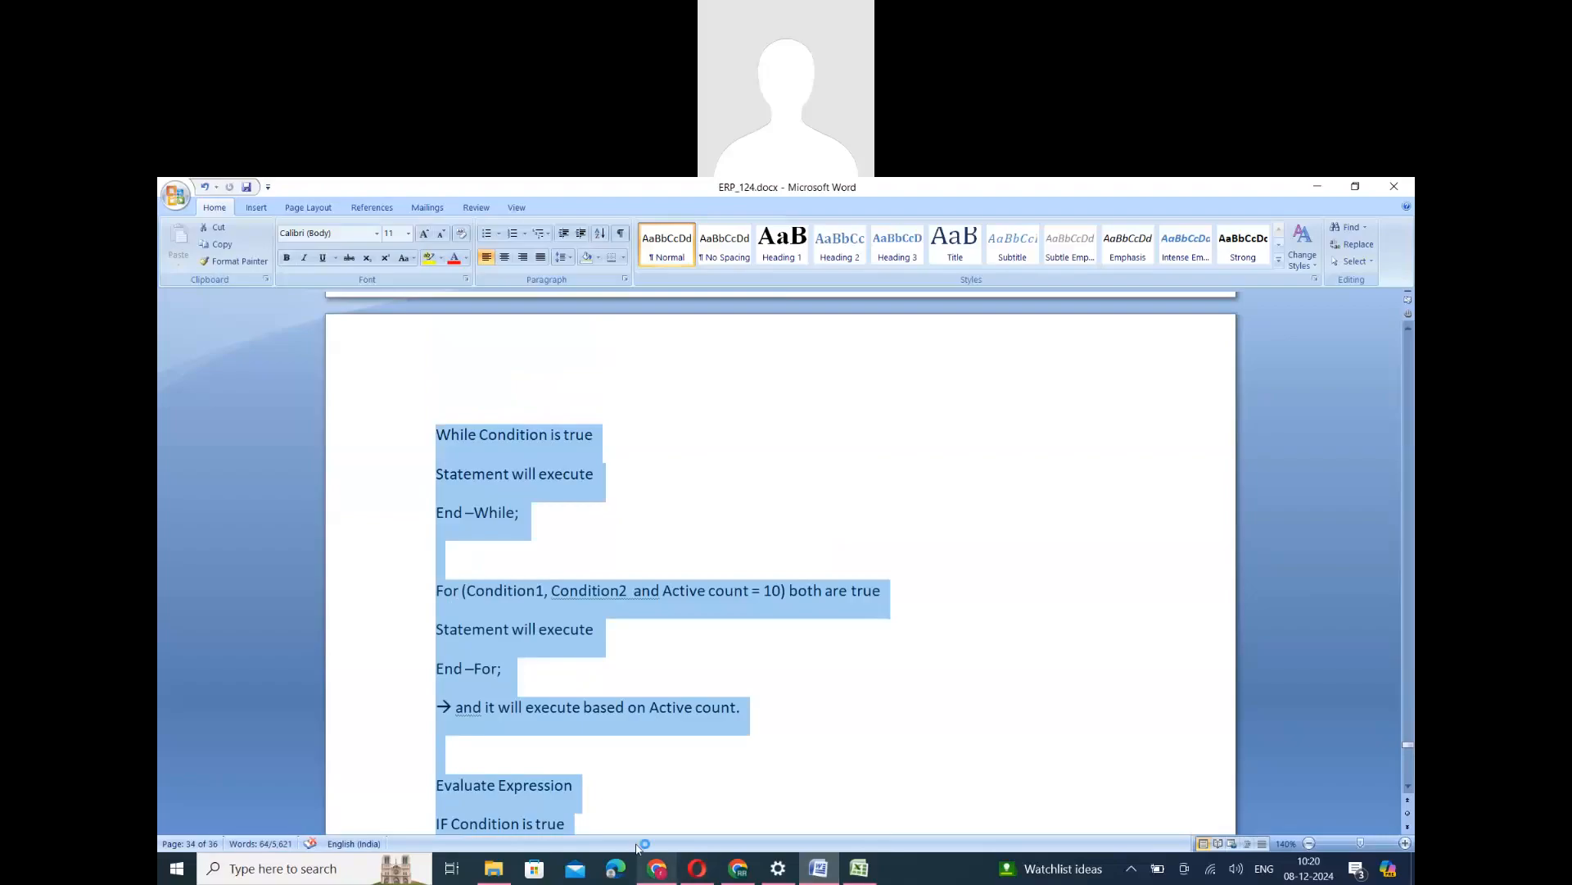
- Switch to Workday in the browser, search for Create cus rep and open the Create Custom Report task
left_click(656, 868)
left_click(627, 328)
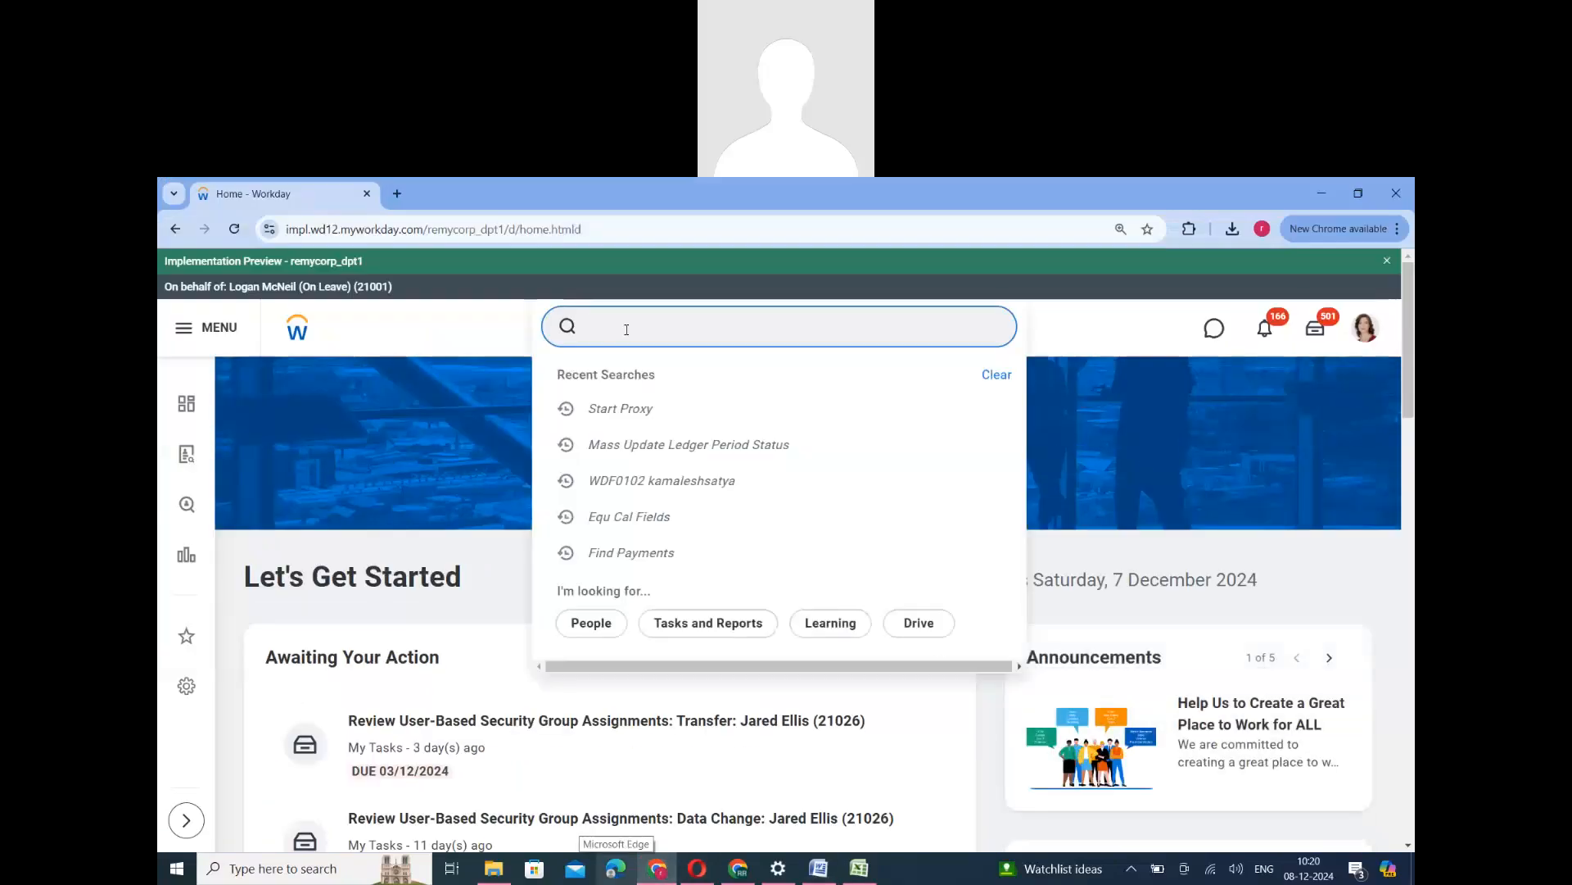
type("Create c")
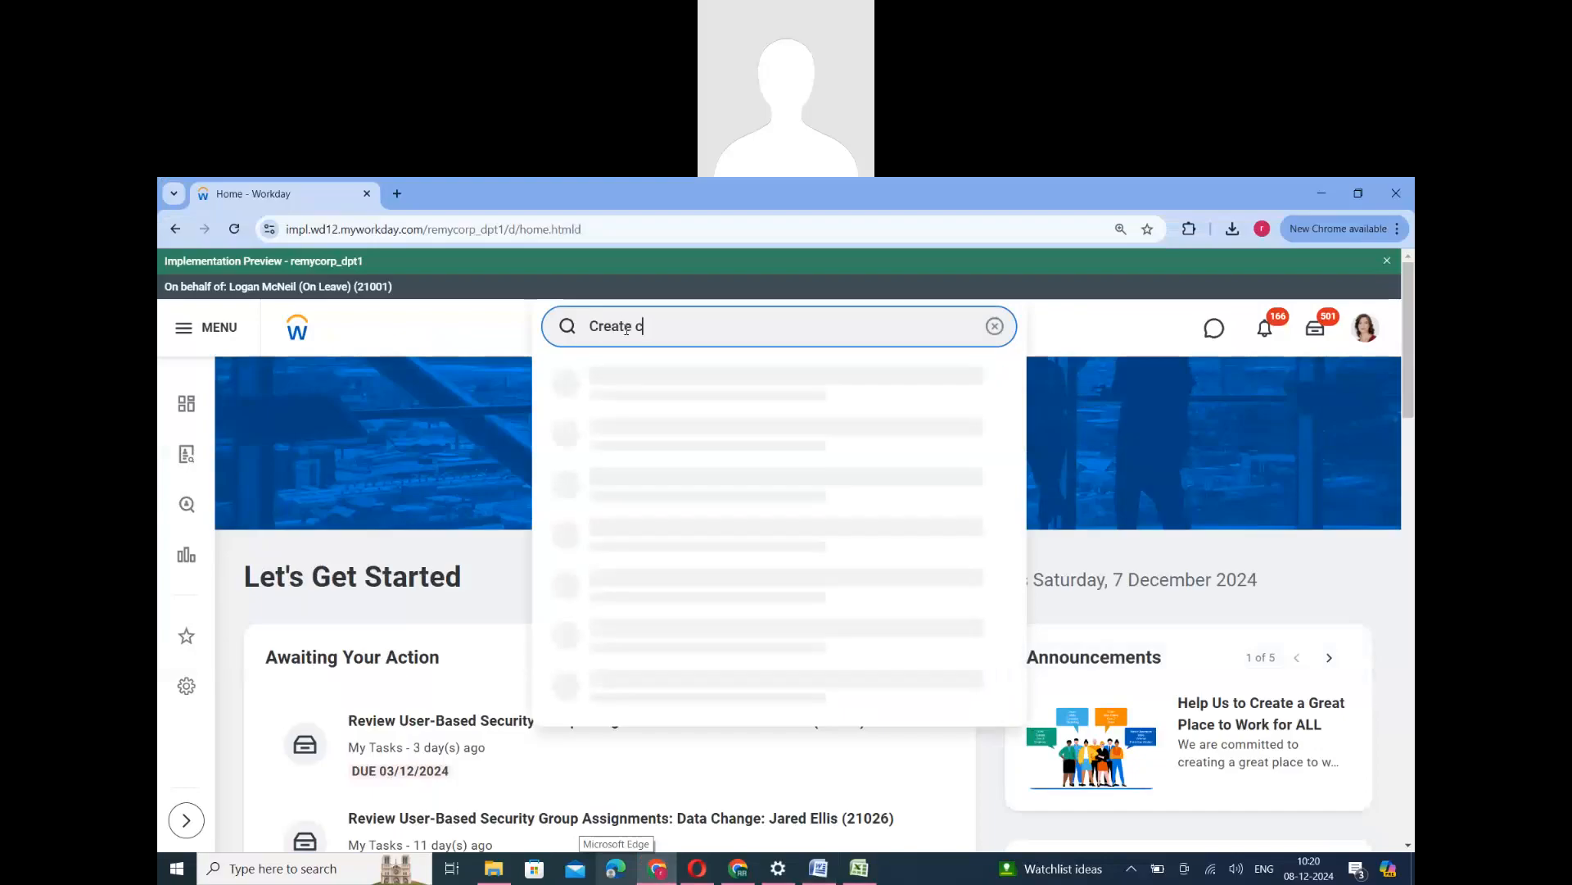
type("us rep")
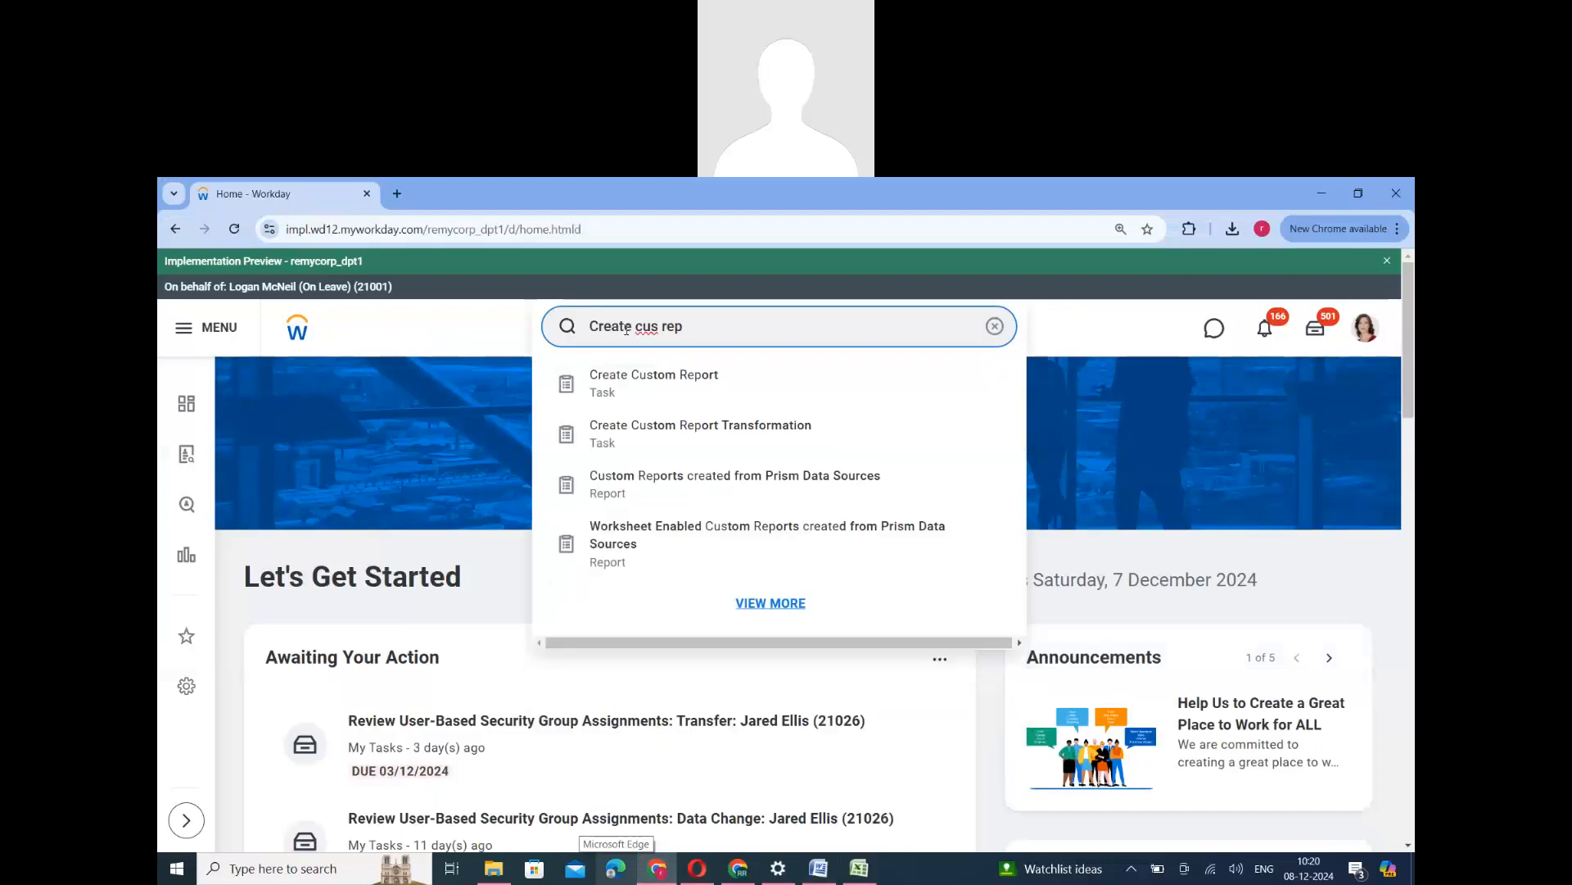
left_click(643, 389)
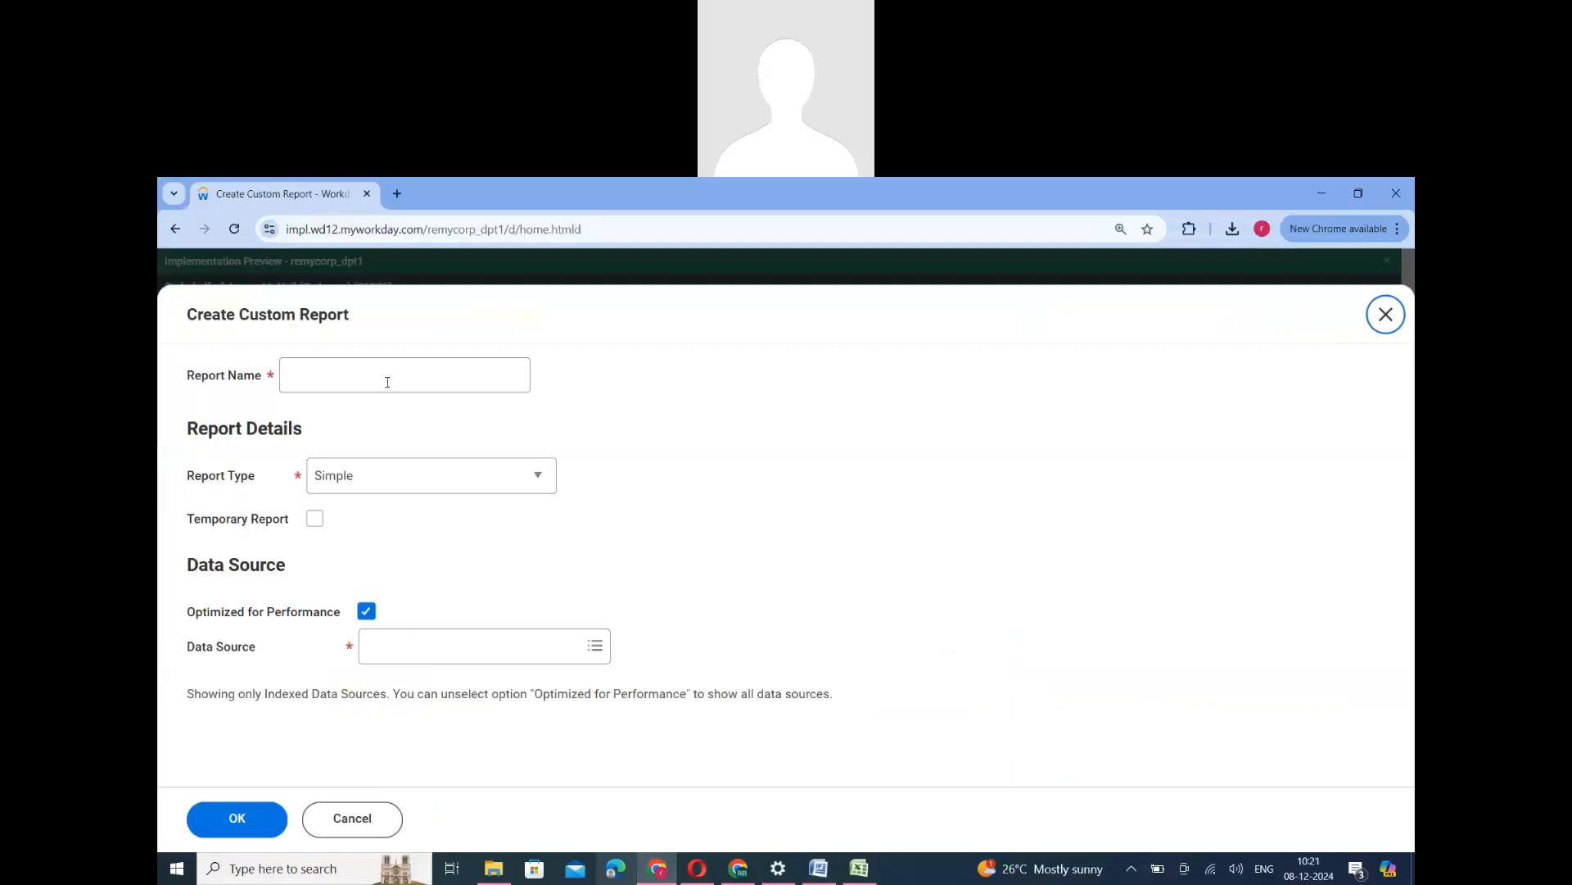
- Name the new custom report RR_128_Calculated Fields_V3 and set its report type to Advanced
left_click(387, 381)
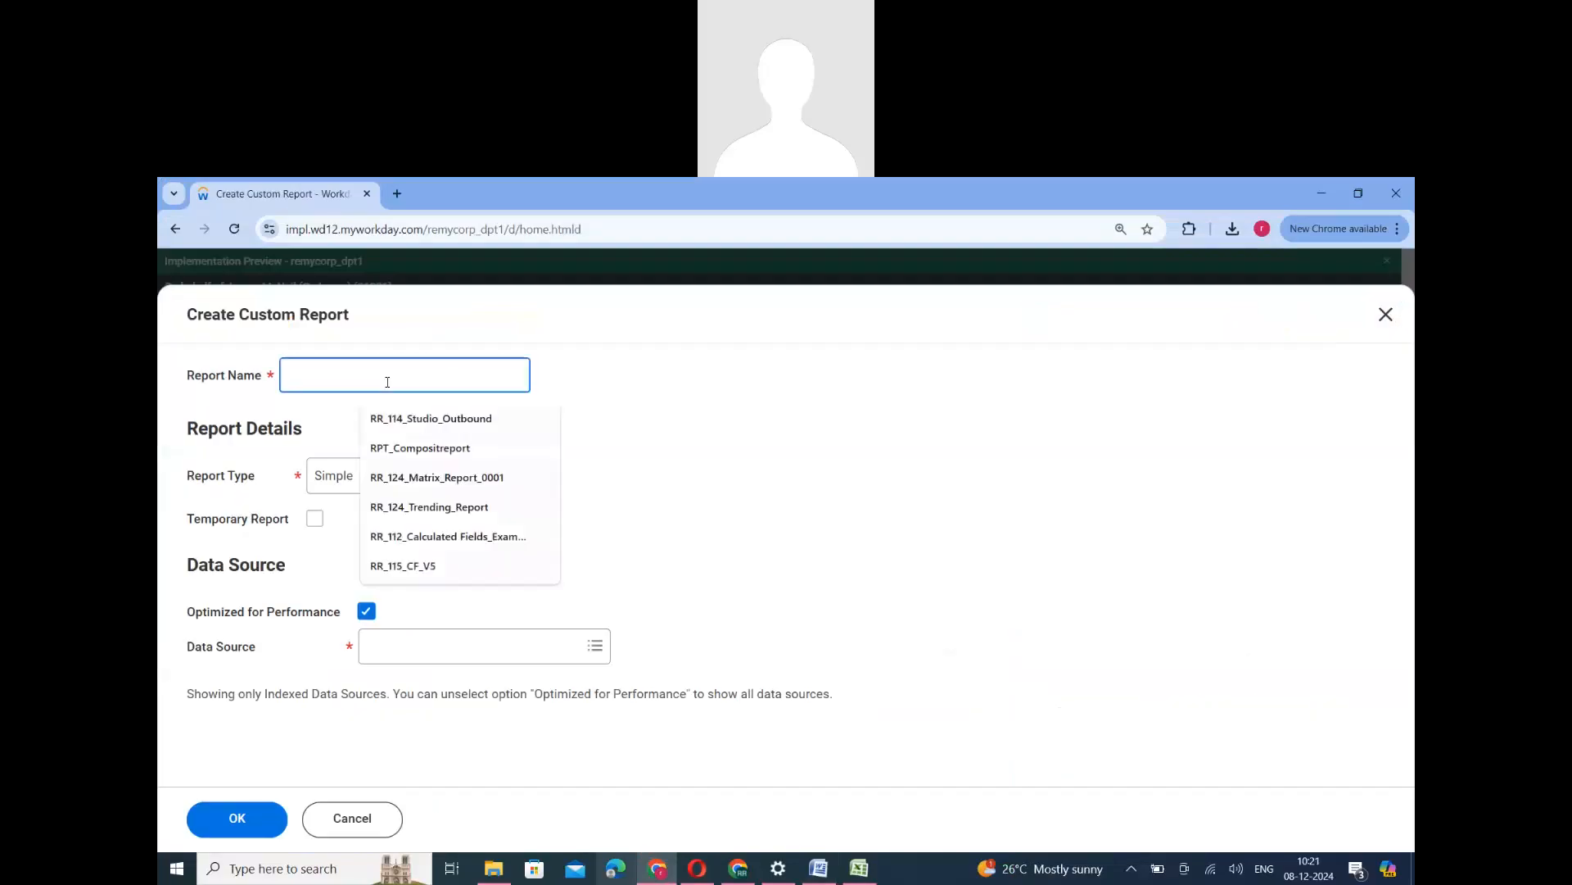
type("RR_128")
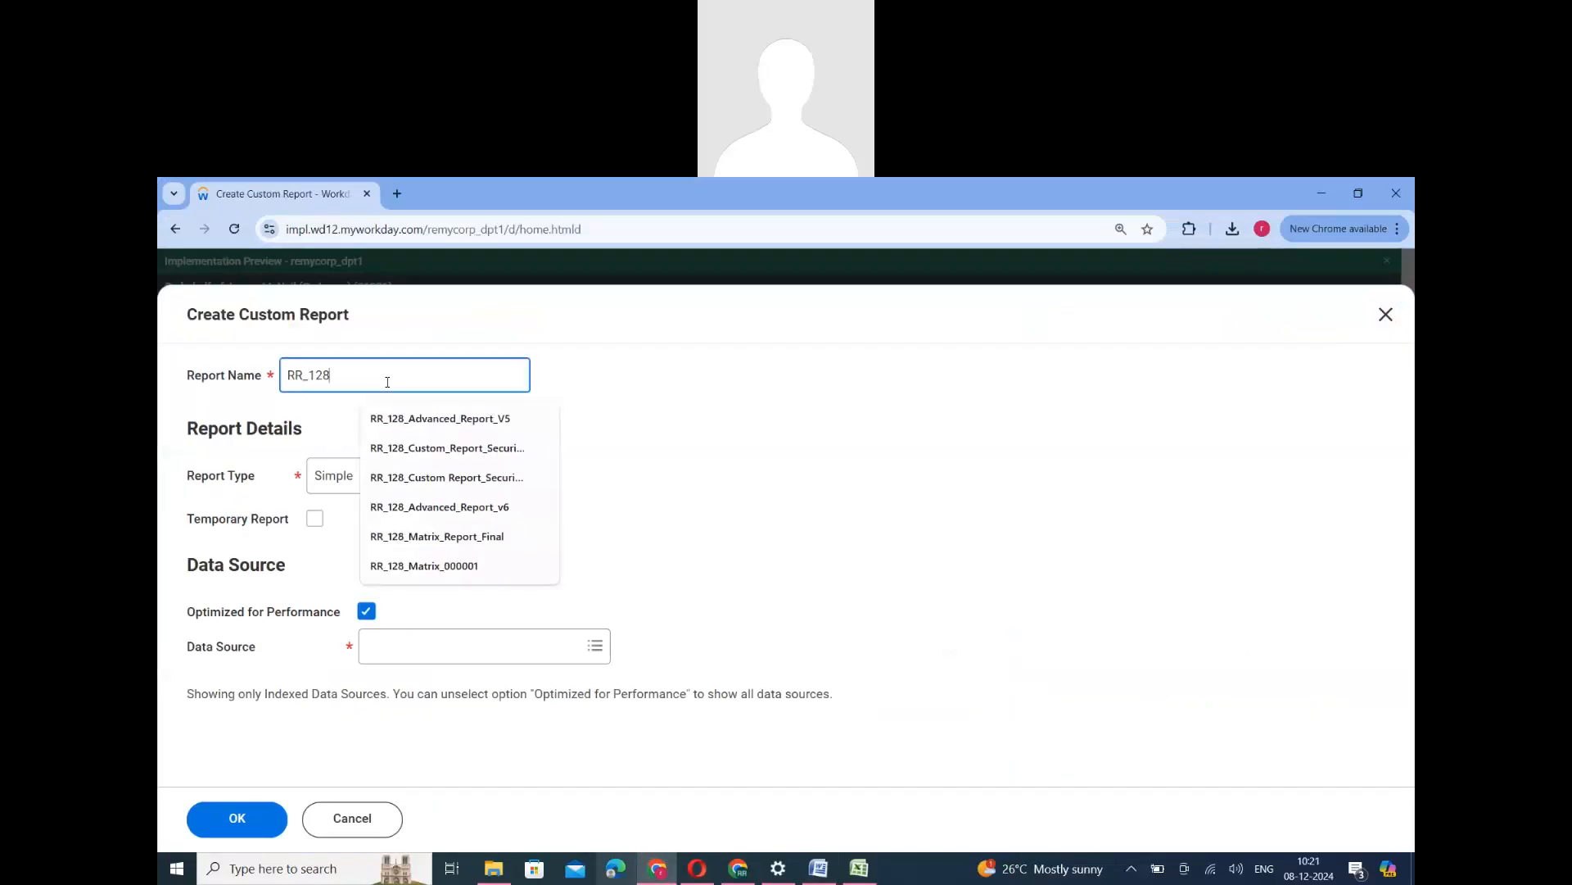
type("_Calculated")
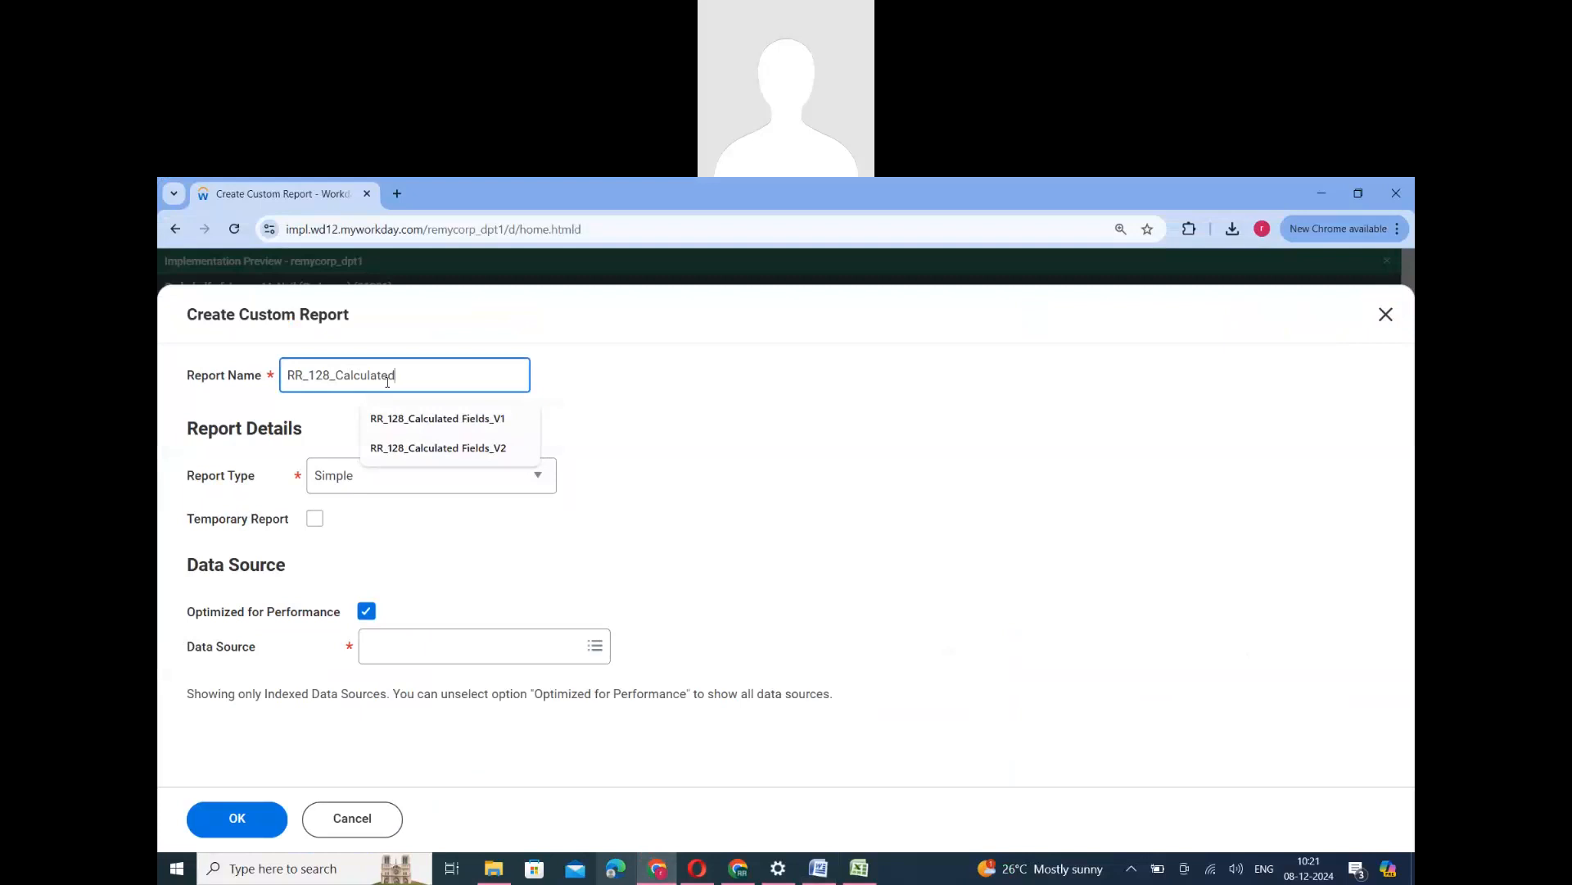
type(" Fields_V3")
left_click(396, 484)
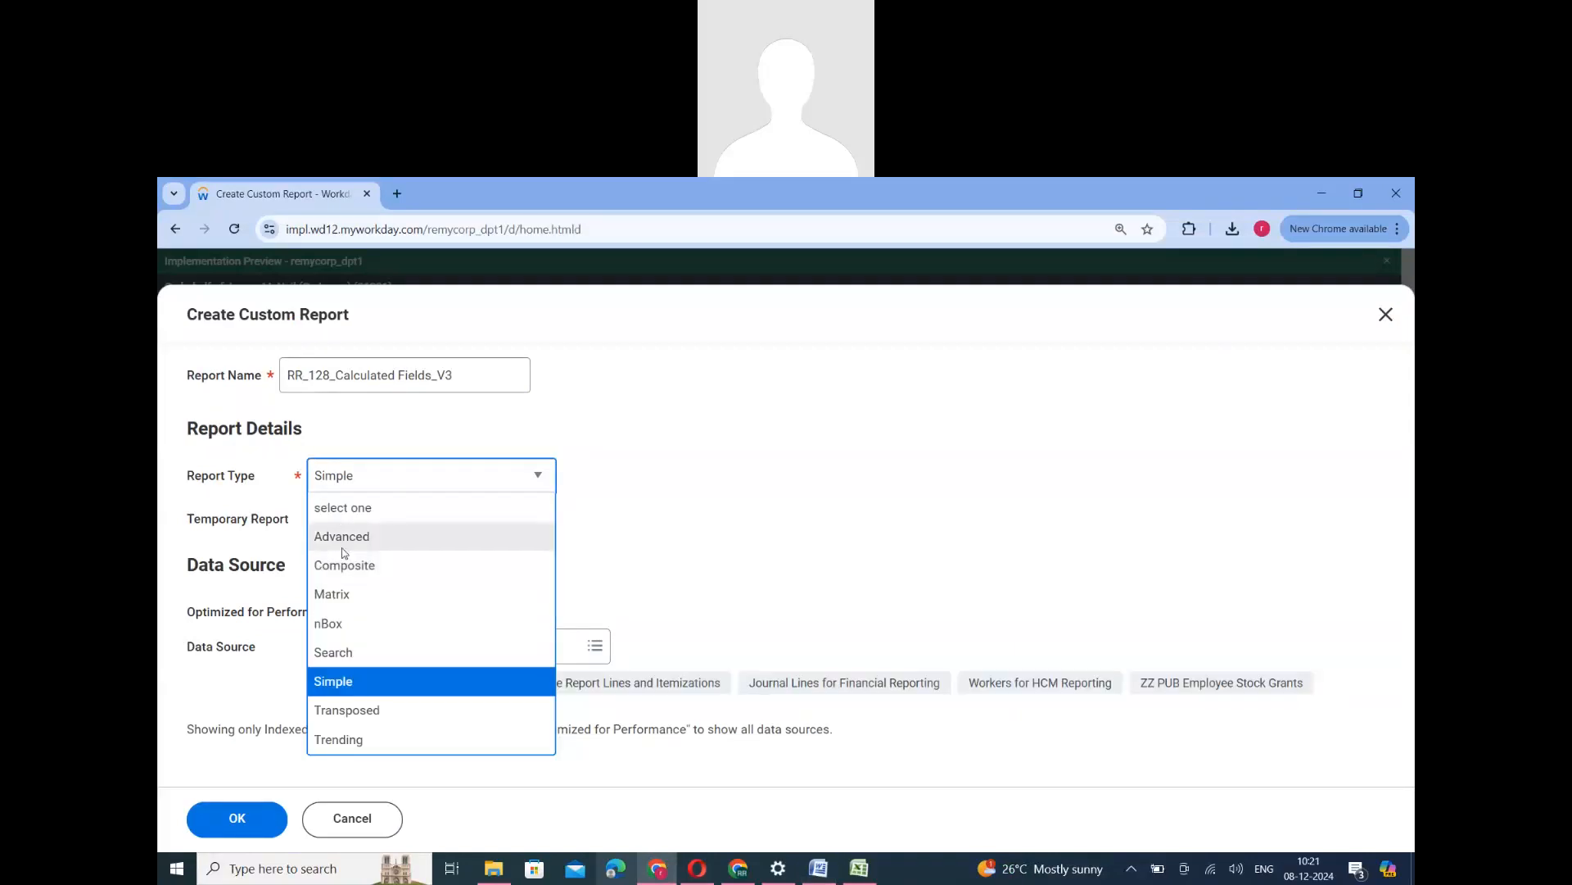
left_click(342, 538)
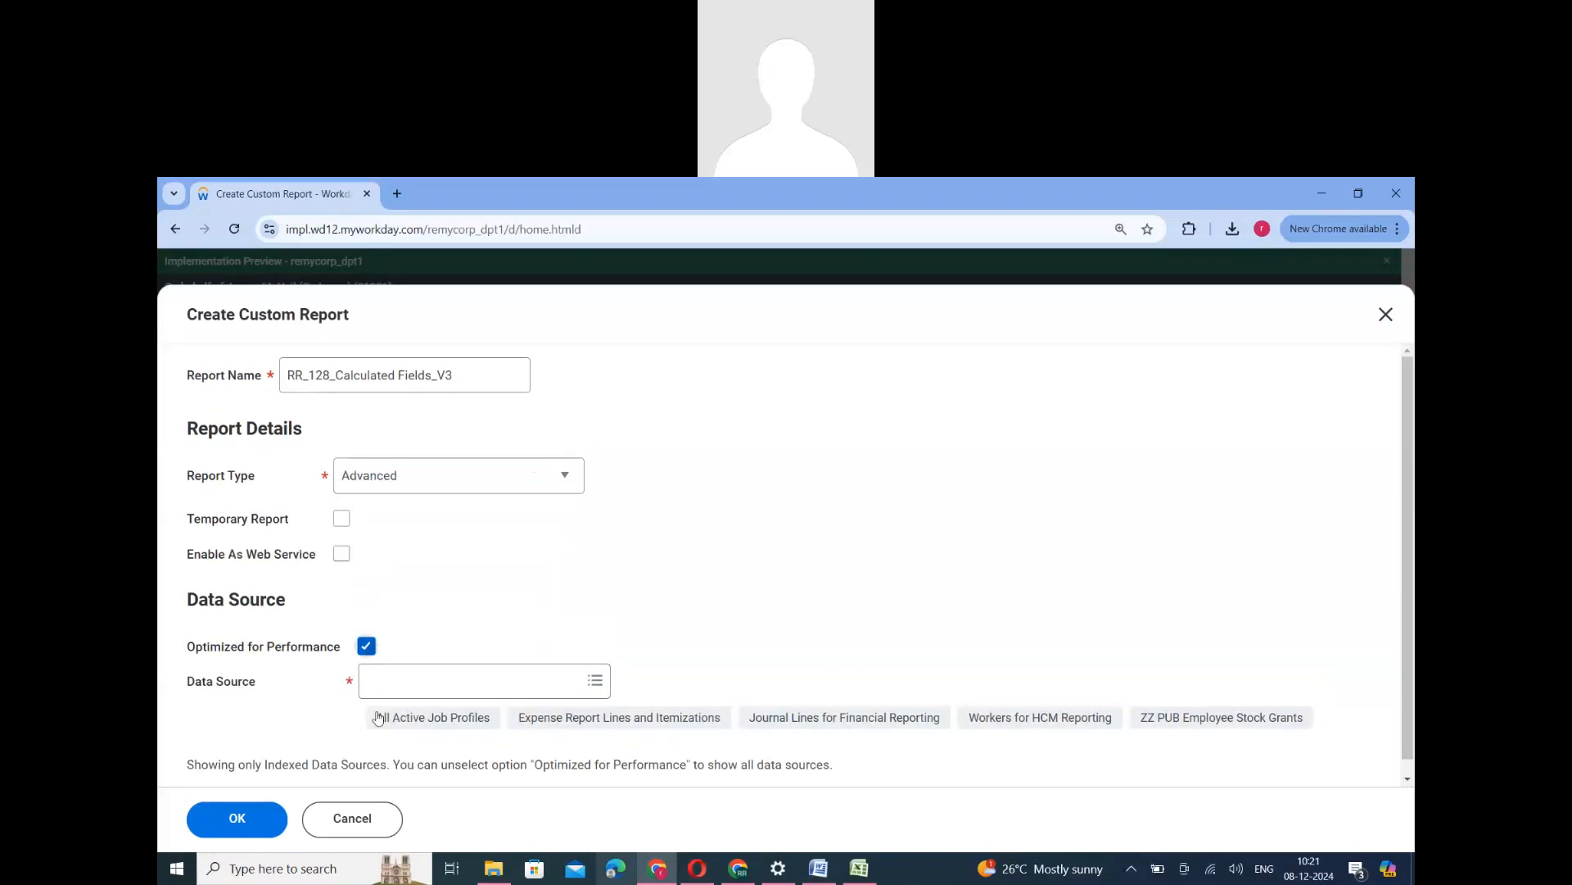
- Turn off Optimized for Performance and create the report on the All Active and Terminated Workers data source
left_click(367, 649)
left_click(417, 778)
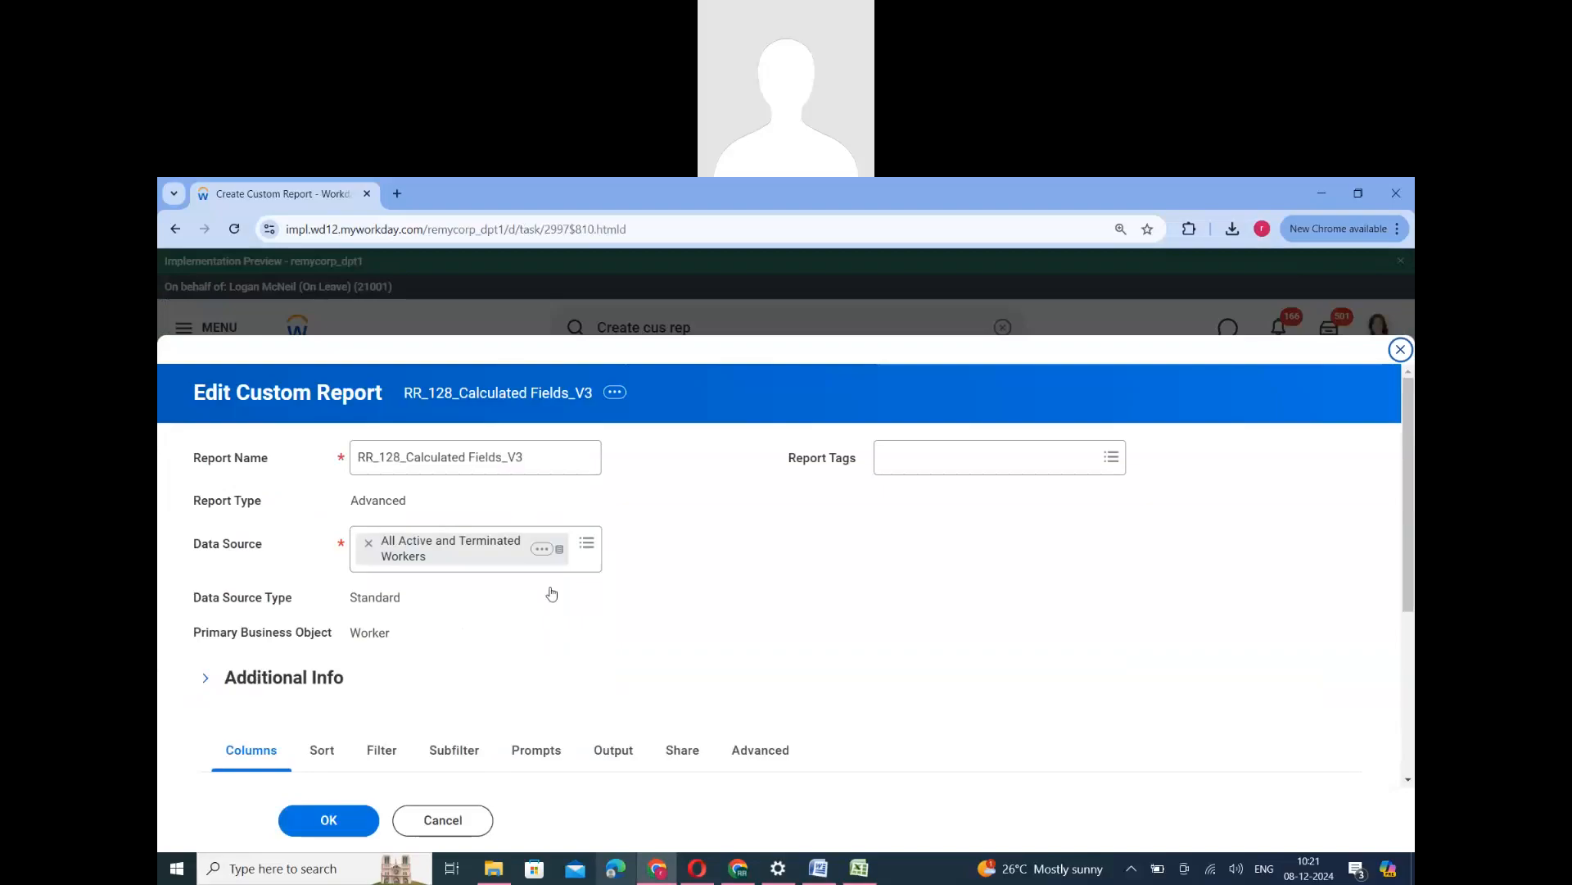
- Add the Worker fields Company and Employee ID as the first two report columns
scroll(552, 597, "down", 4)
left_click(584, 602)
type("Company")
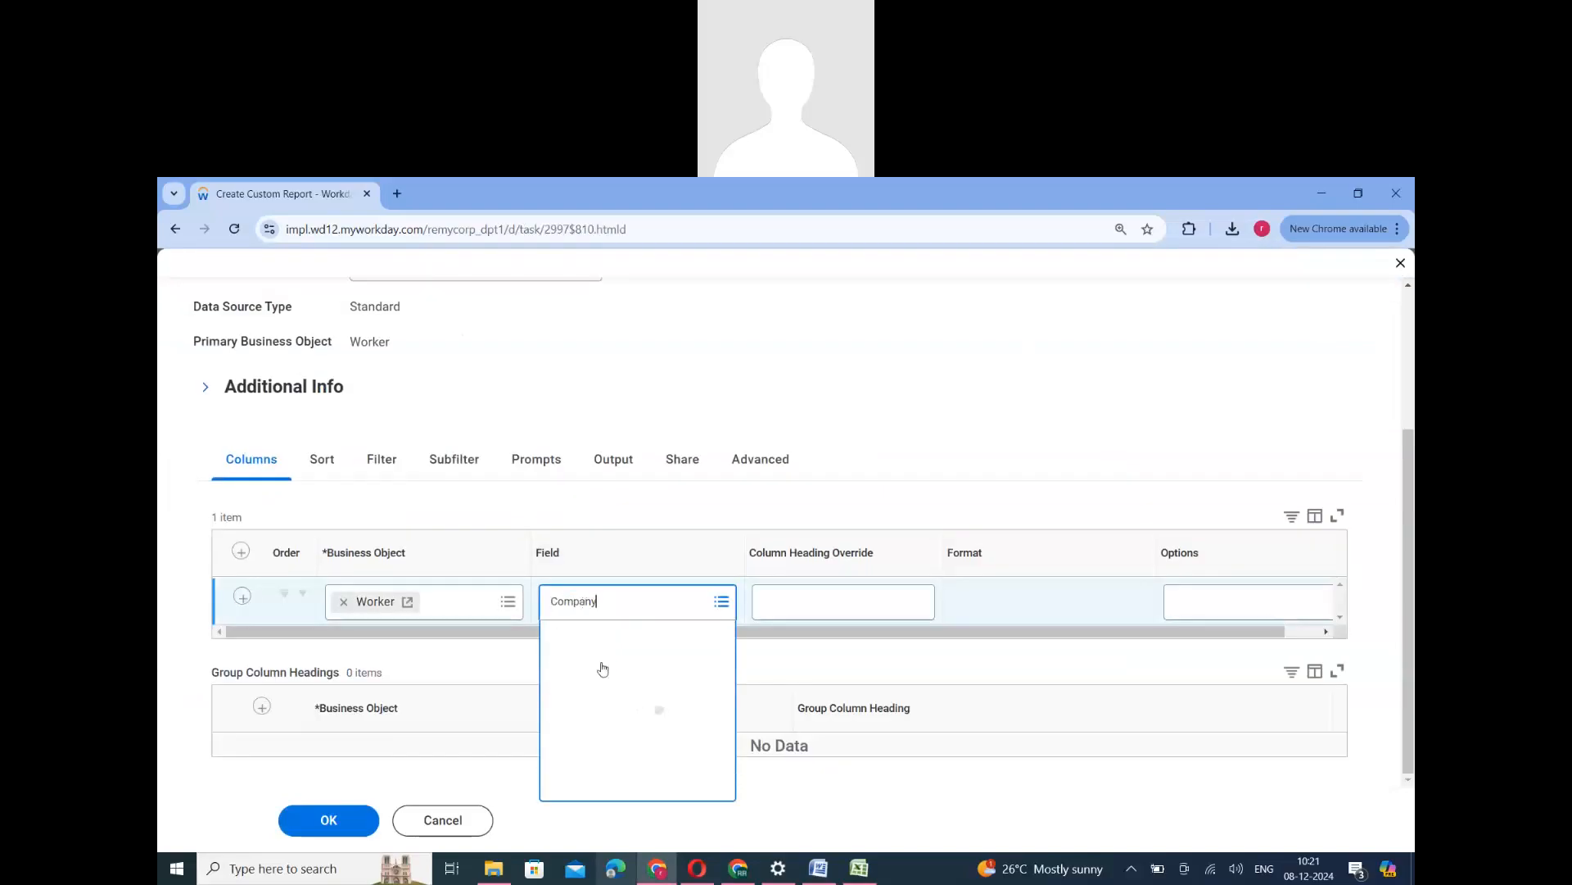
left_click(240, 598)
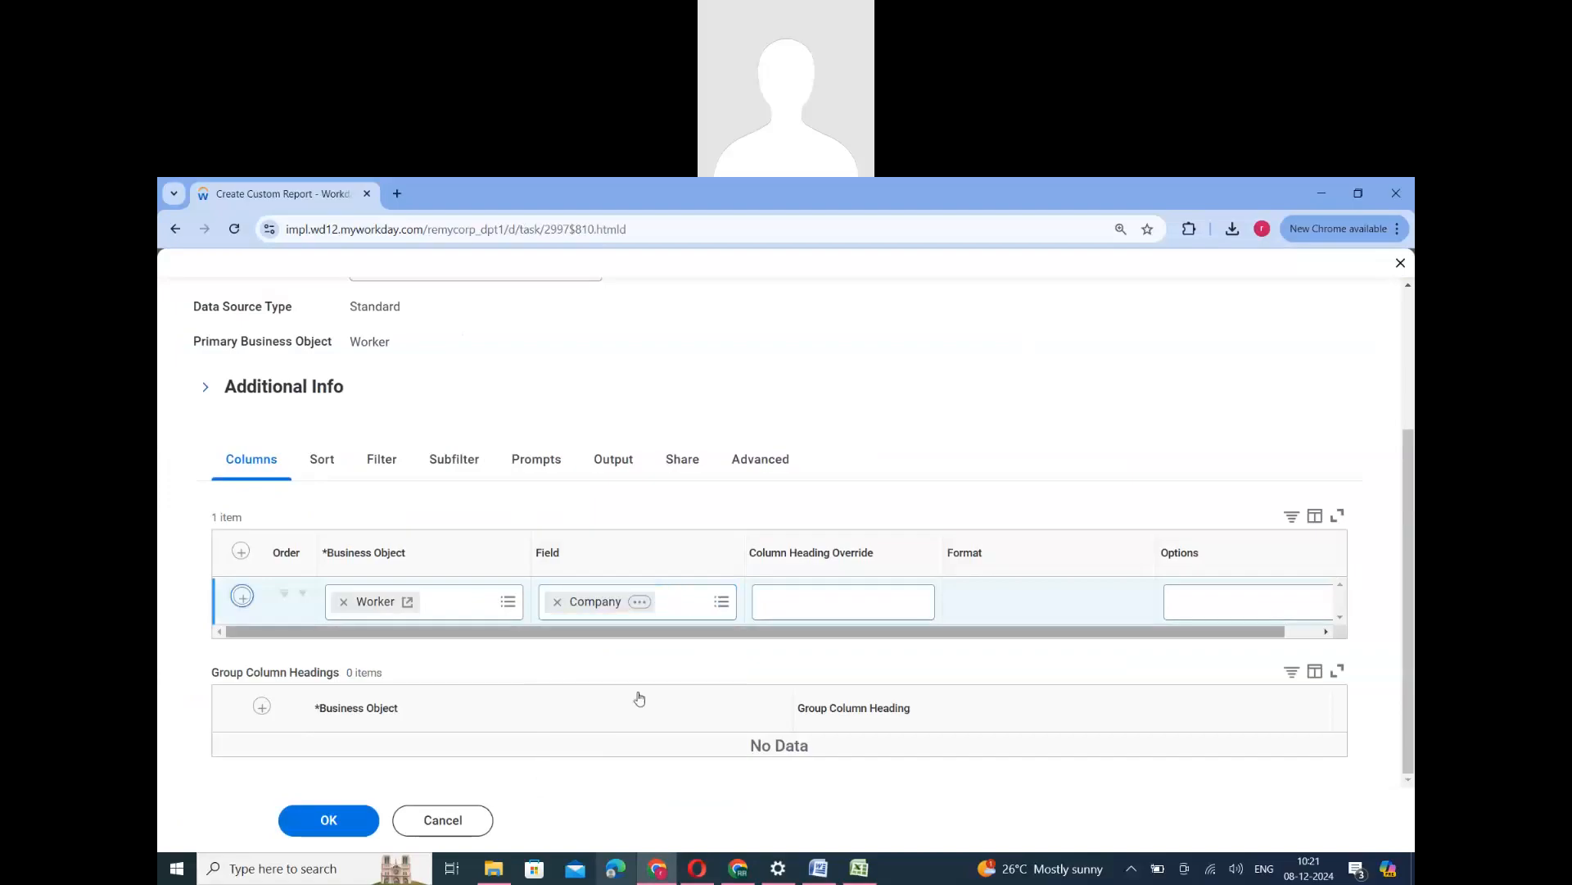
left_click(615, 662)
type("Em")
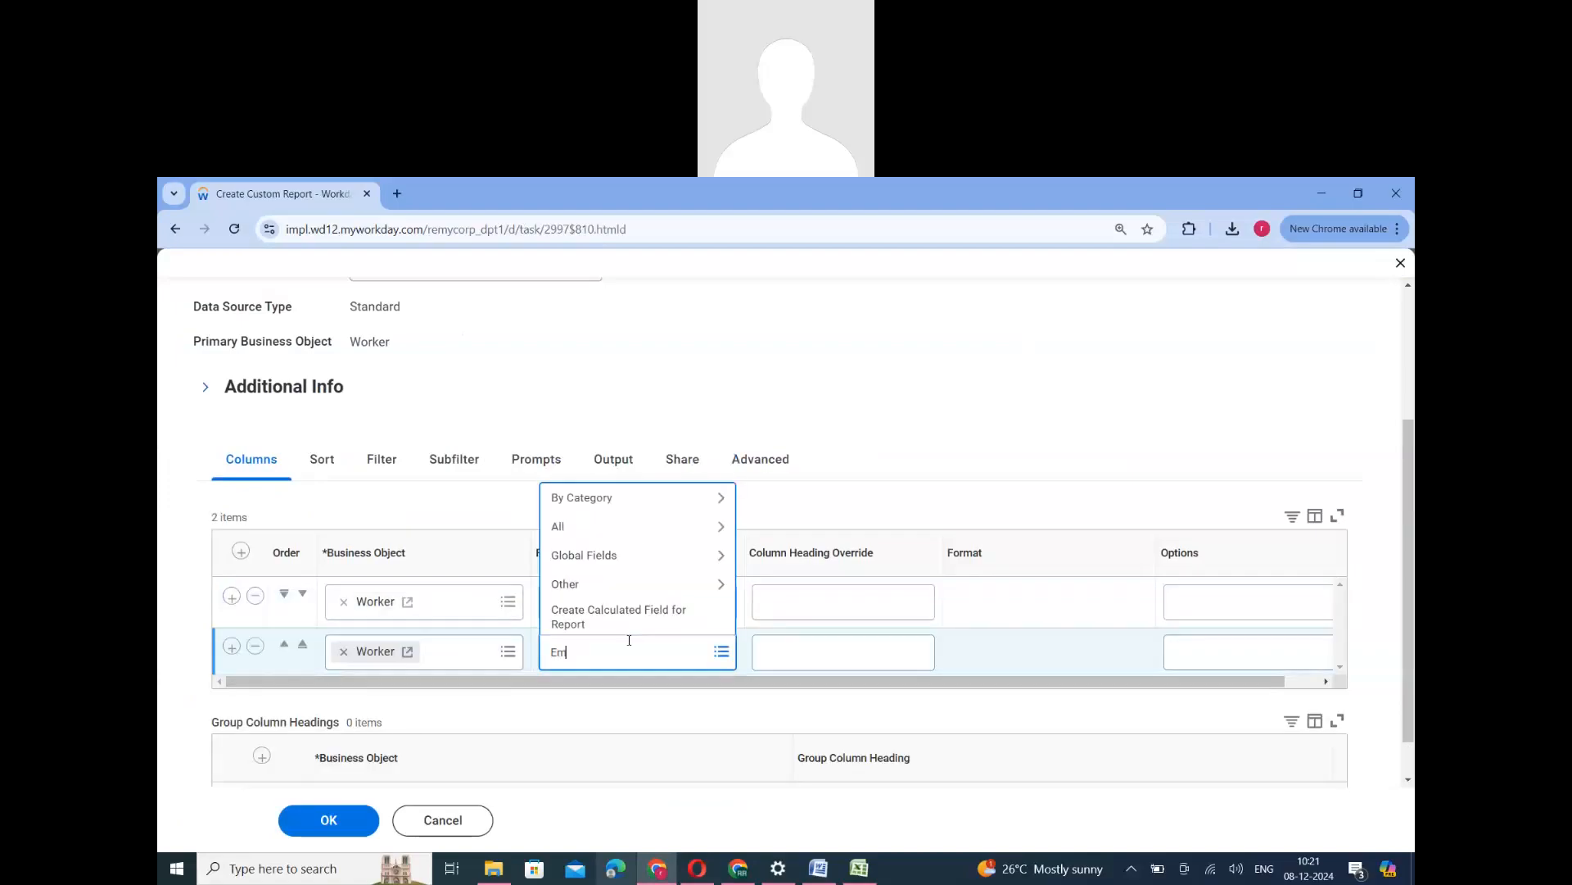
type("ployee ID")
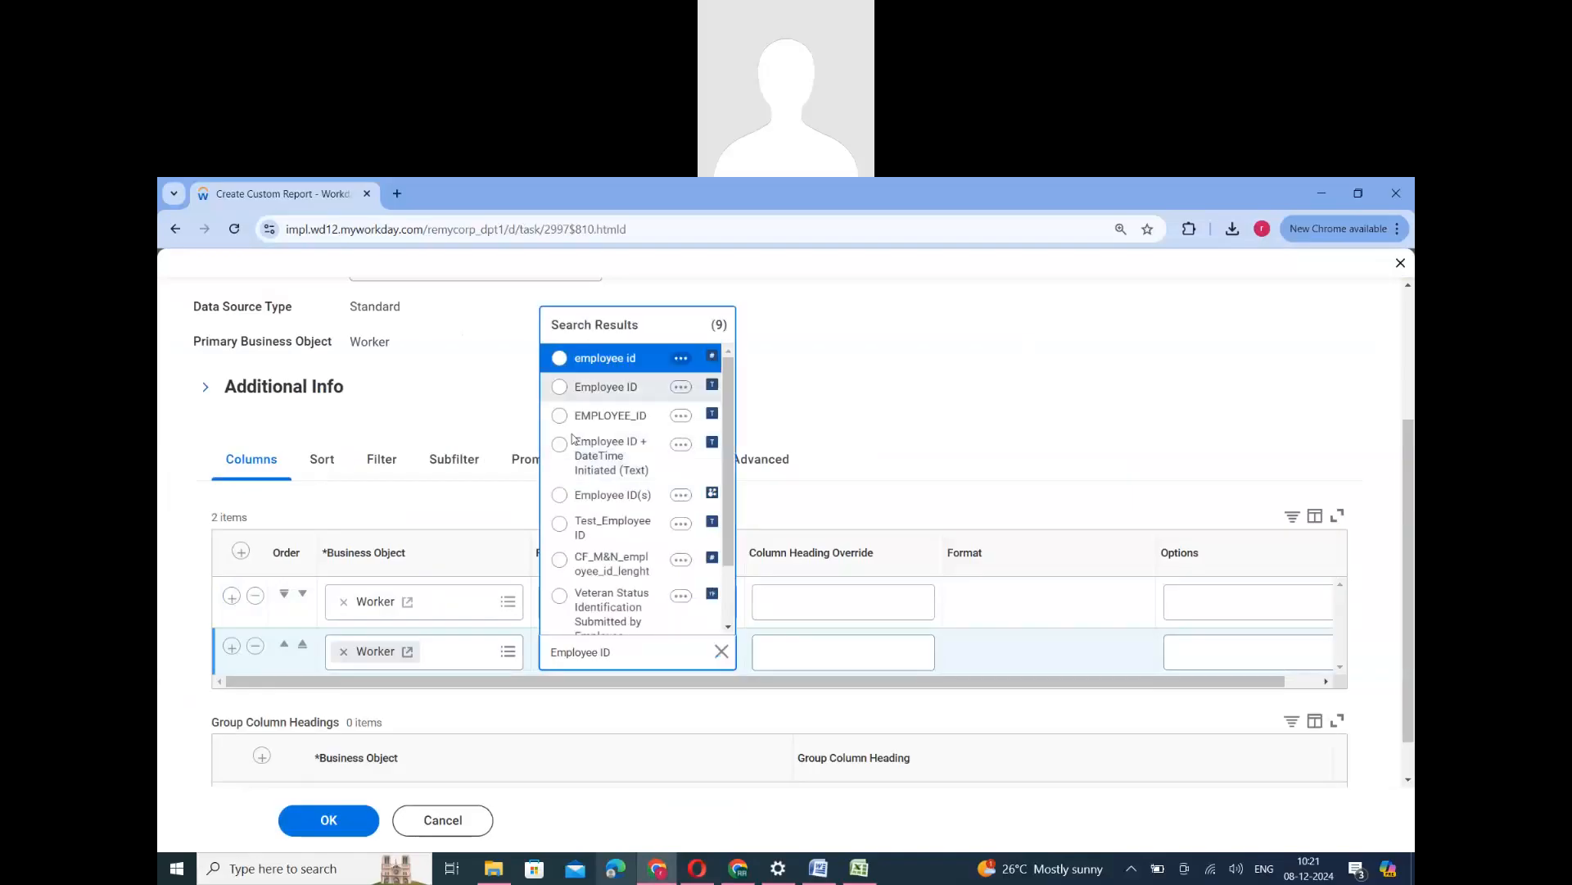
left_click(590, 355)
- Add the Worker fields Full Name and Gender as the third and fourth report columns
left_click(231, 647)
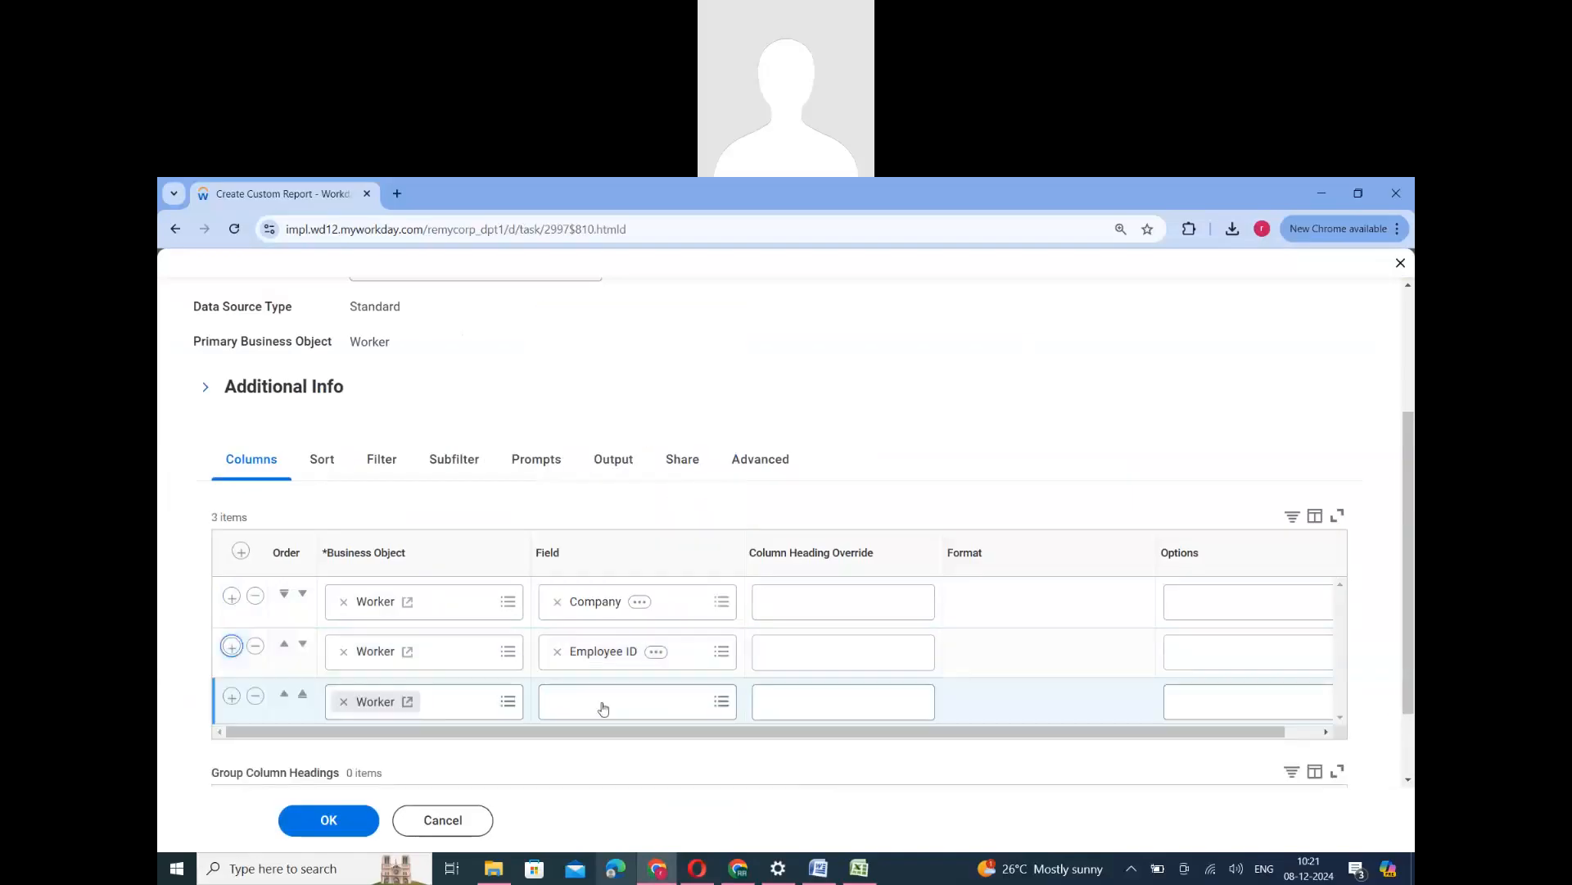
left_click(602, 702)
type("Full Name")
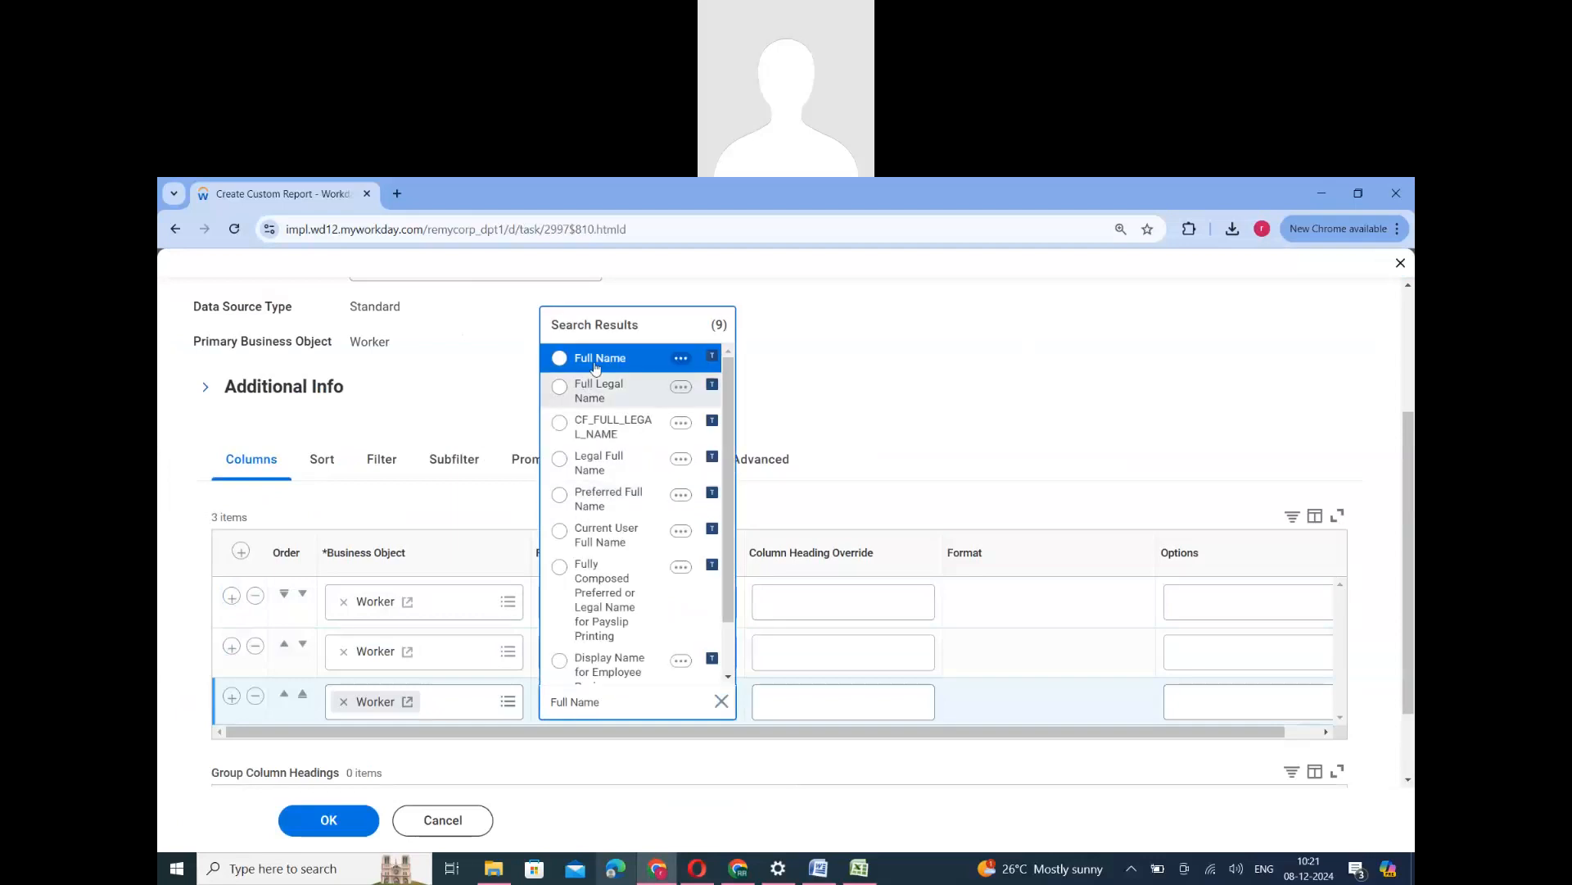
left_click(597, 355)
left_click(231, 696)
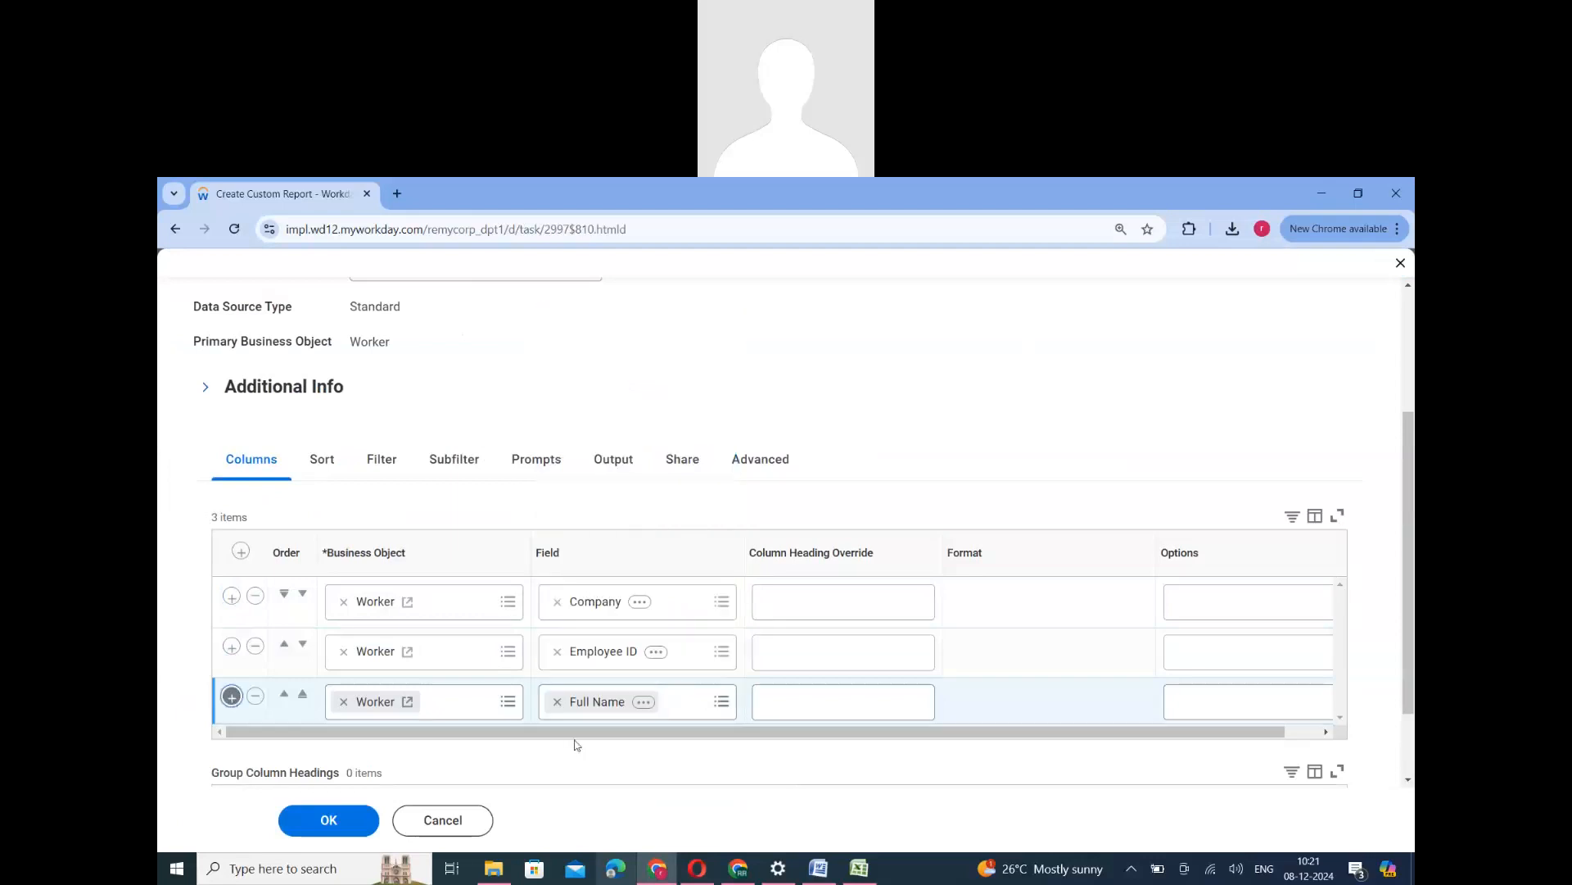
left_click(587, 751)
type("Gender")
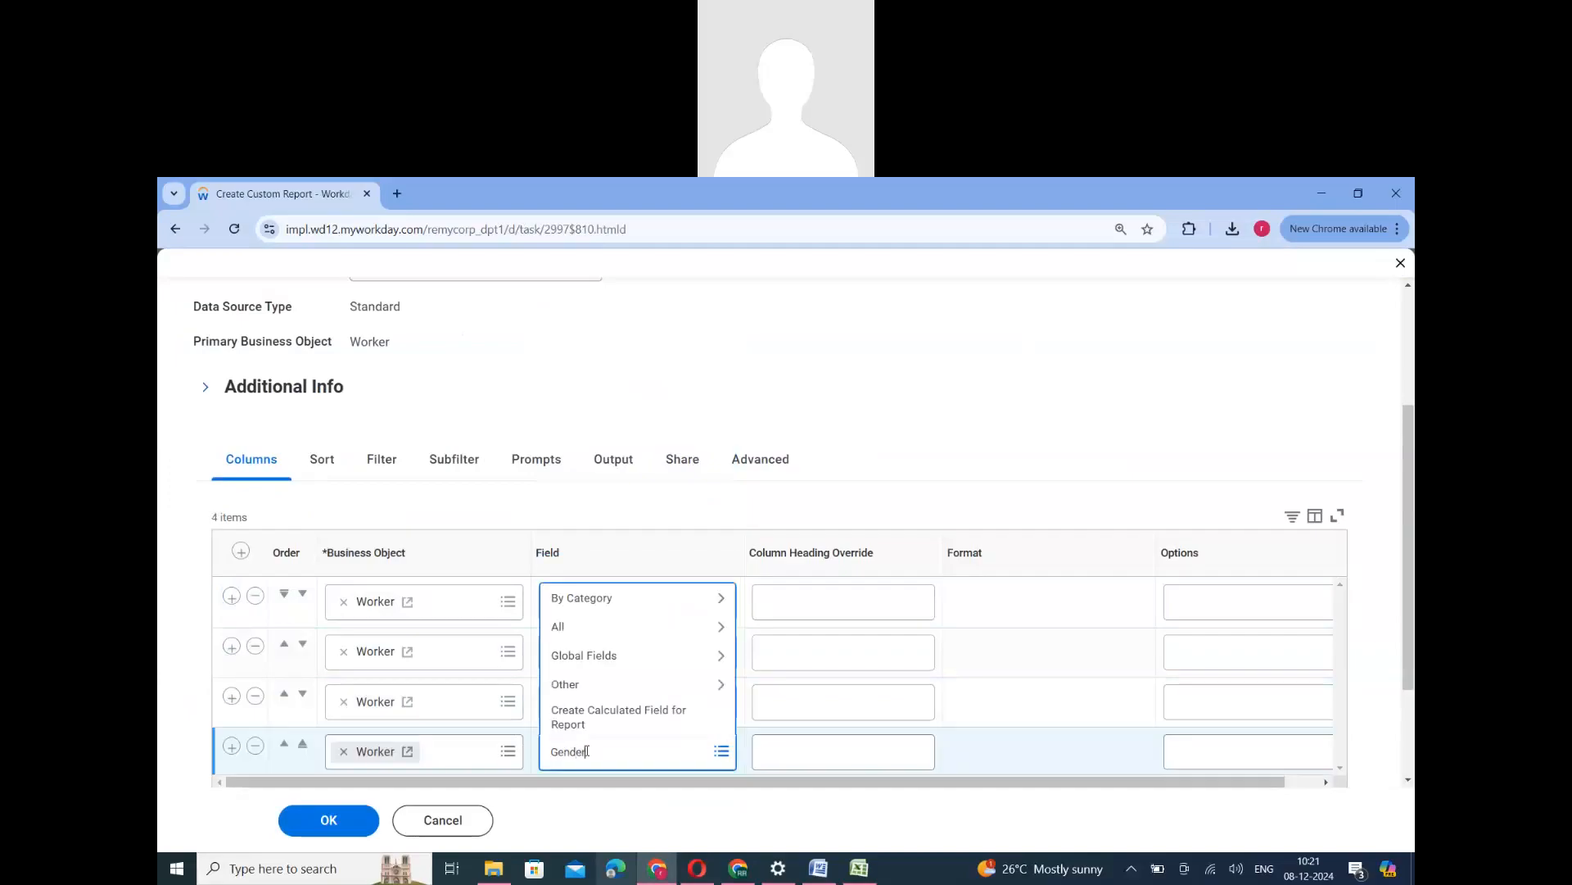
key("Return")
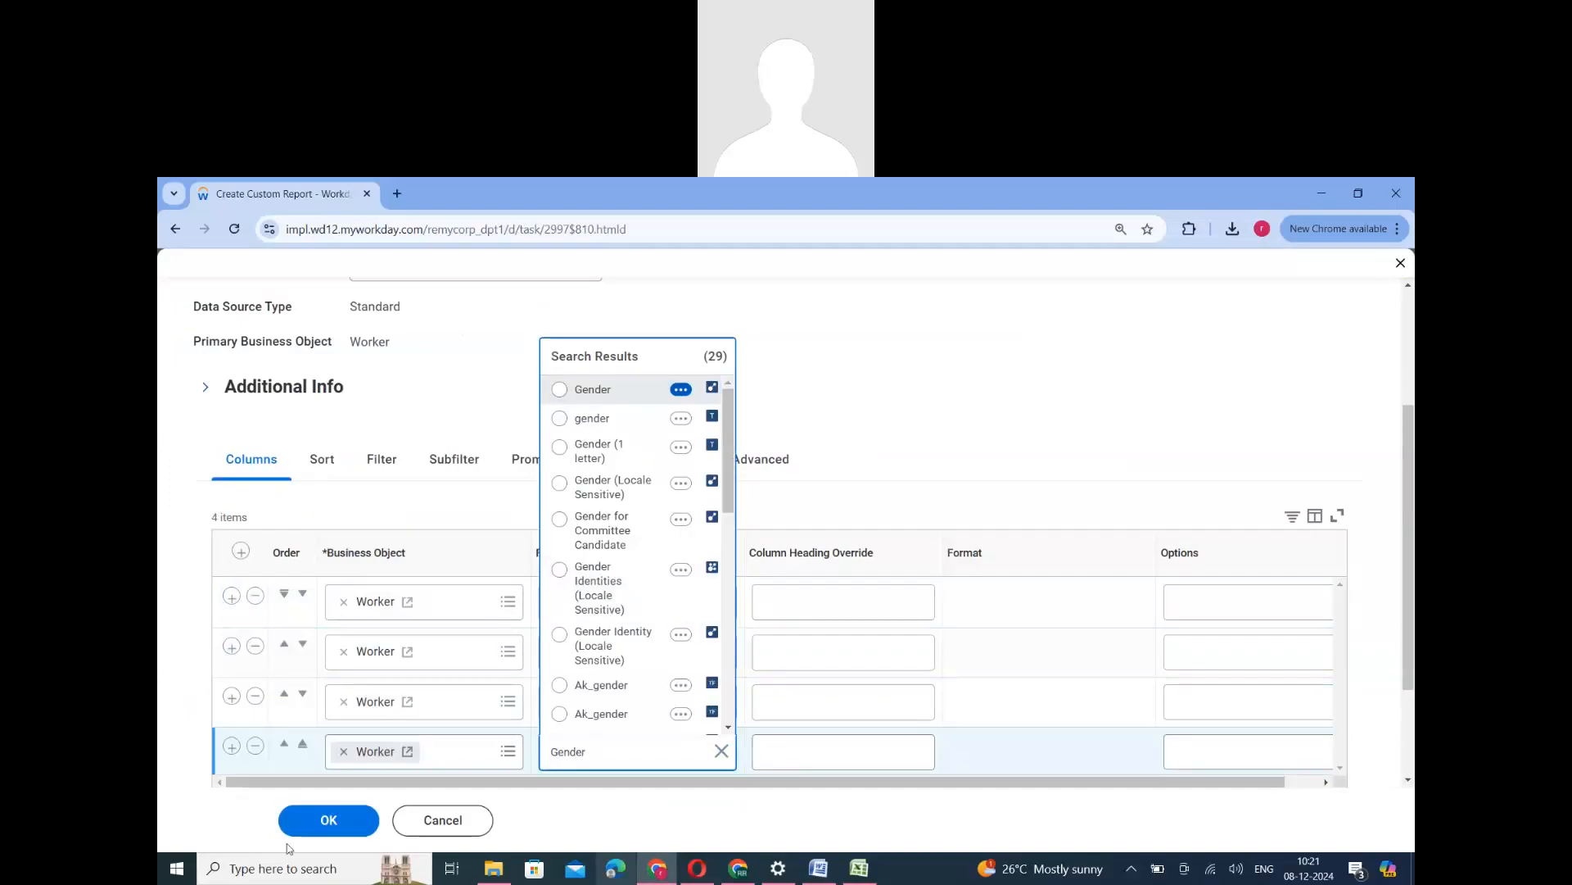
left_click(593, 398)
- Add Total Base Pay Annualized - Amount as the fifth column, then save and run the report
left_click(231, 745)
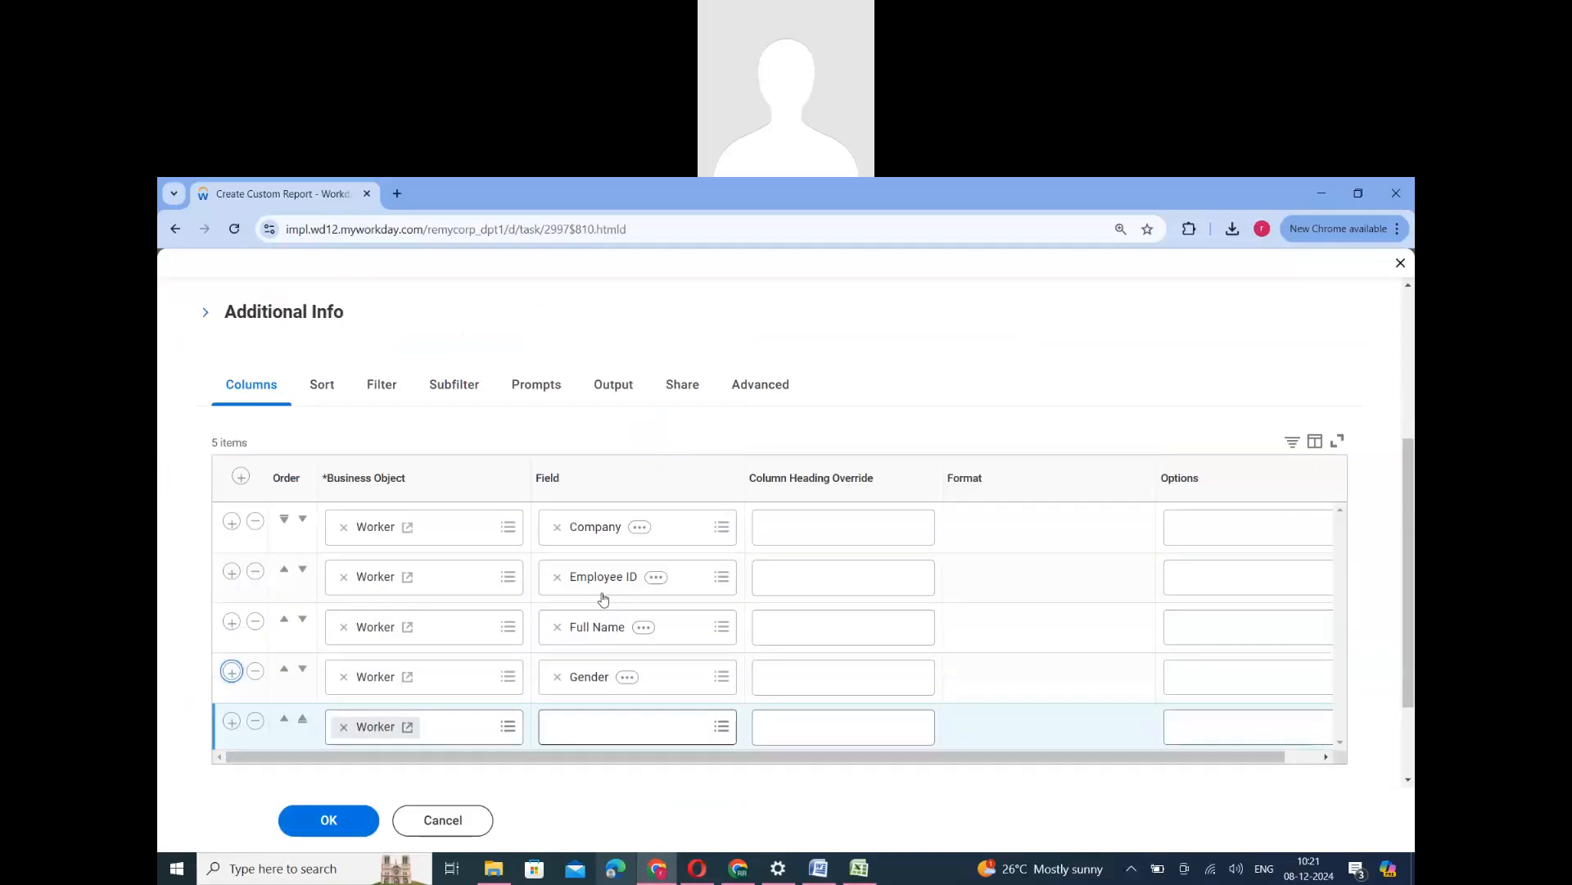
scroll(602, 590, "down", 3)
left_click(602, 590)
type("total anua")
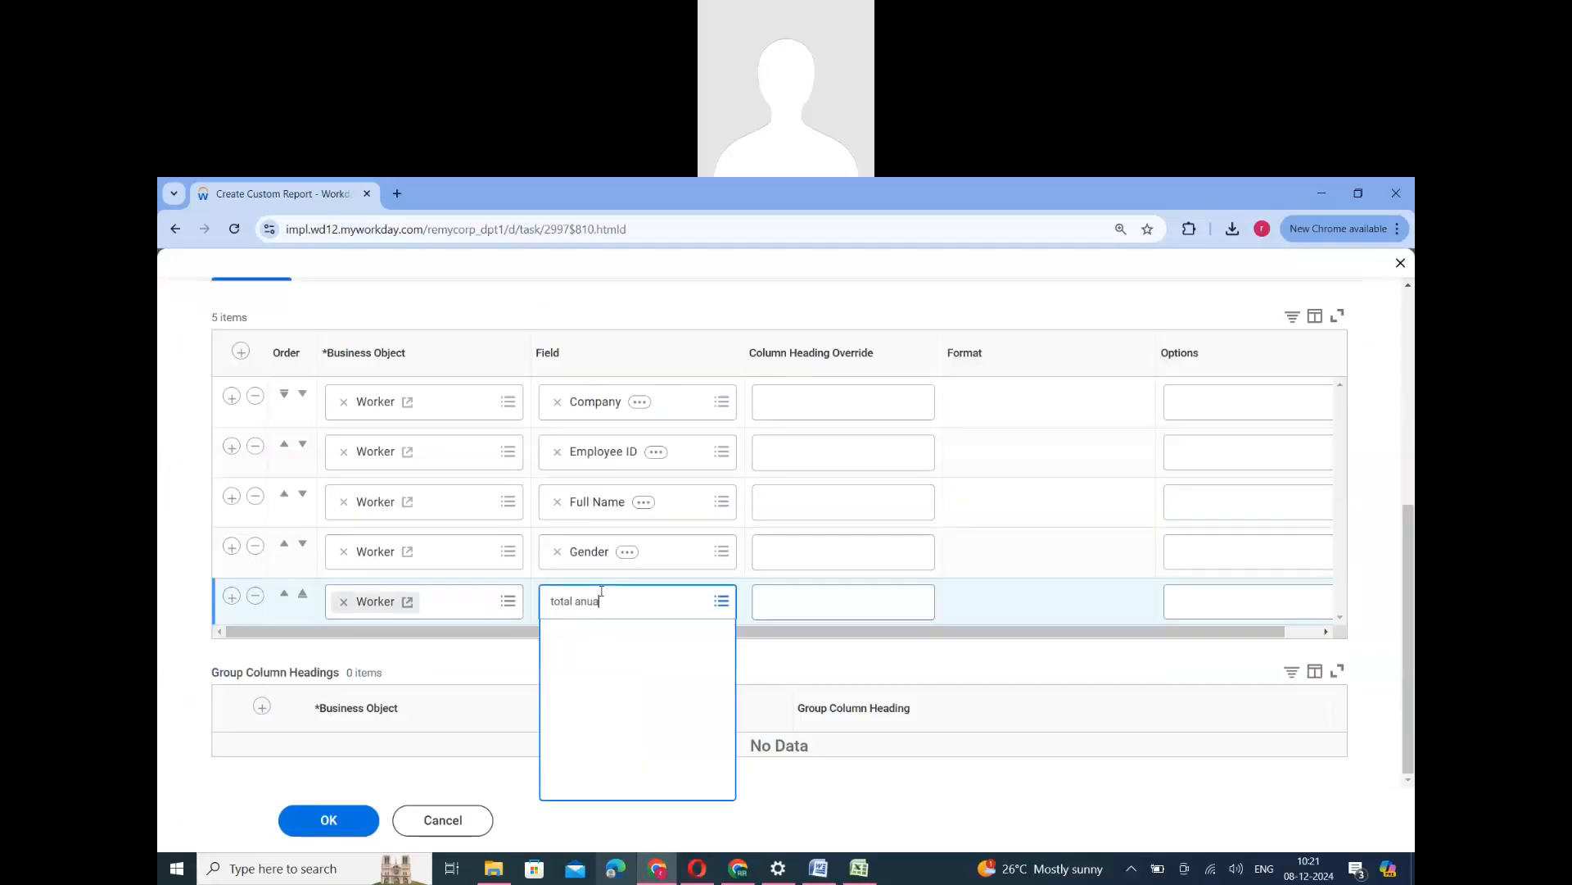
key("Return")
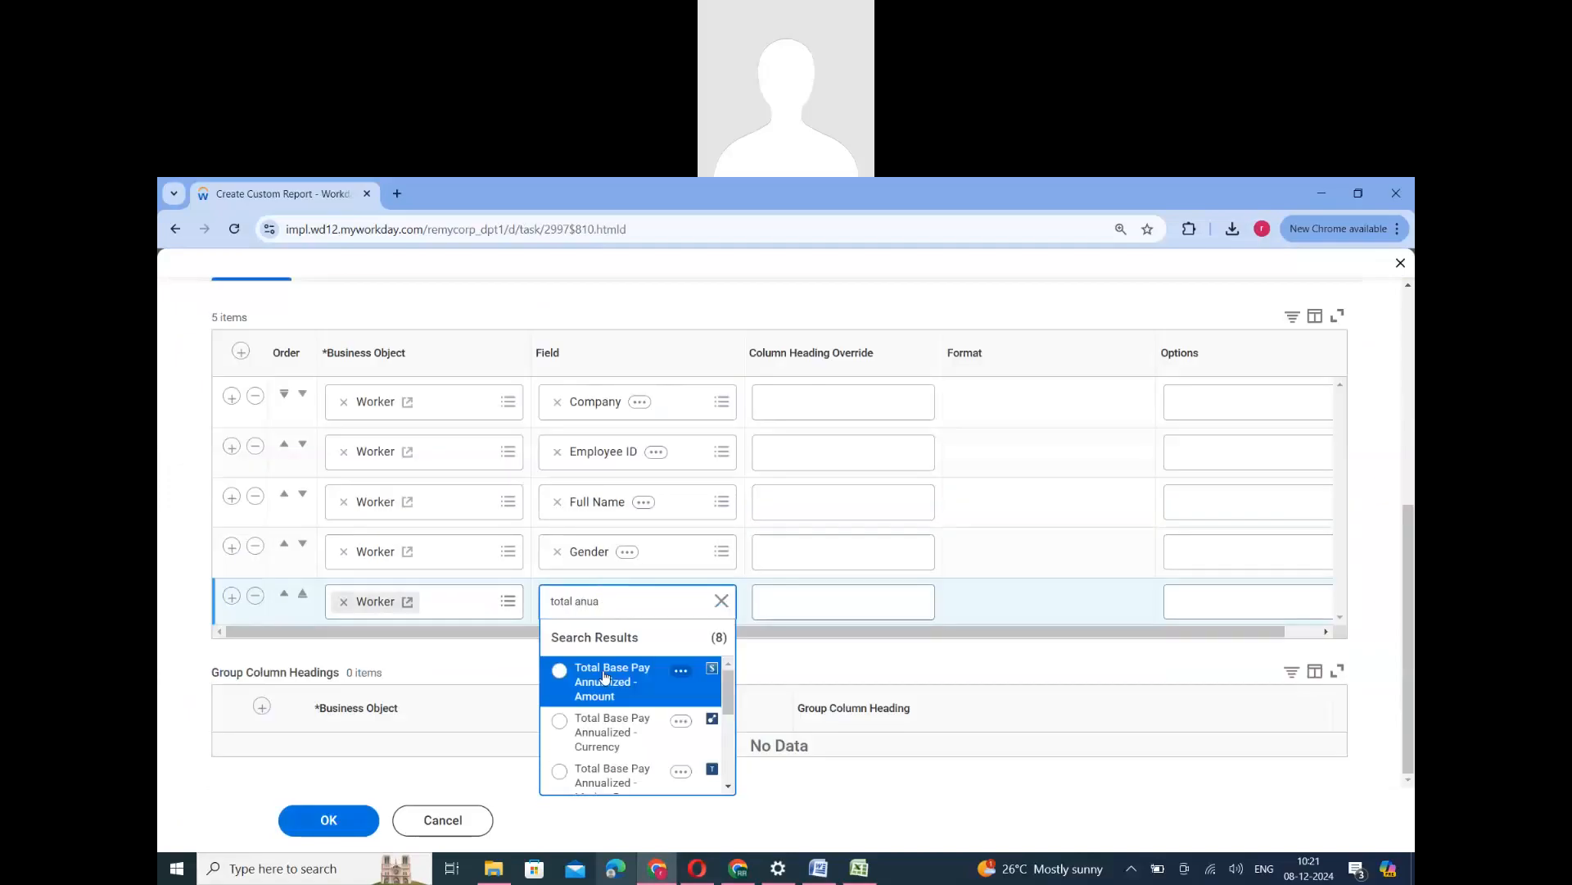
left_click(590, 676)
left_click(335, 822)
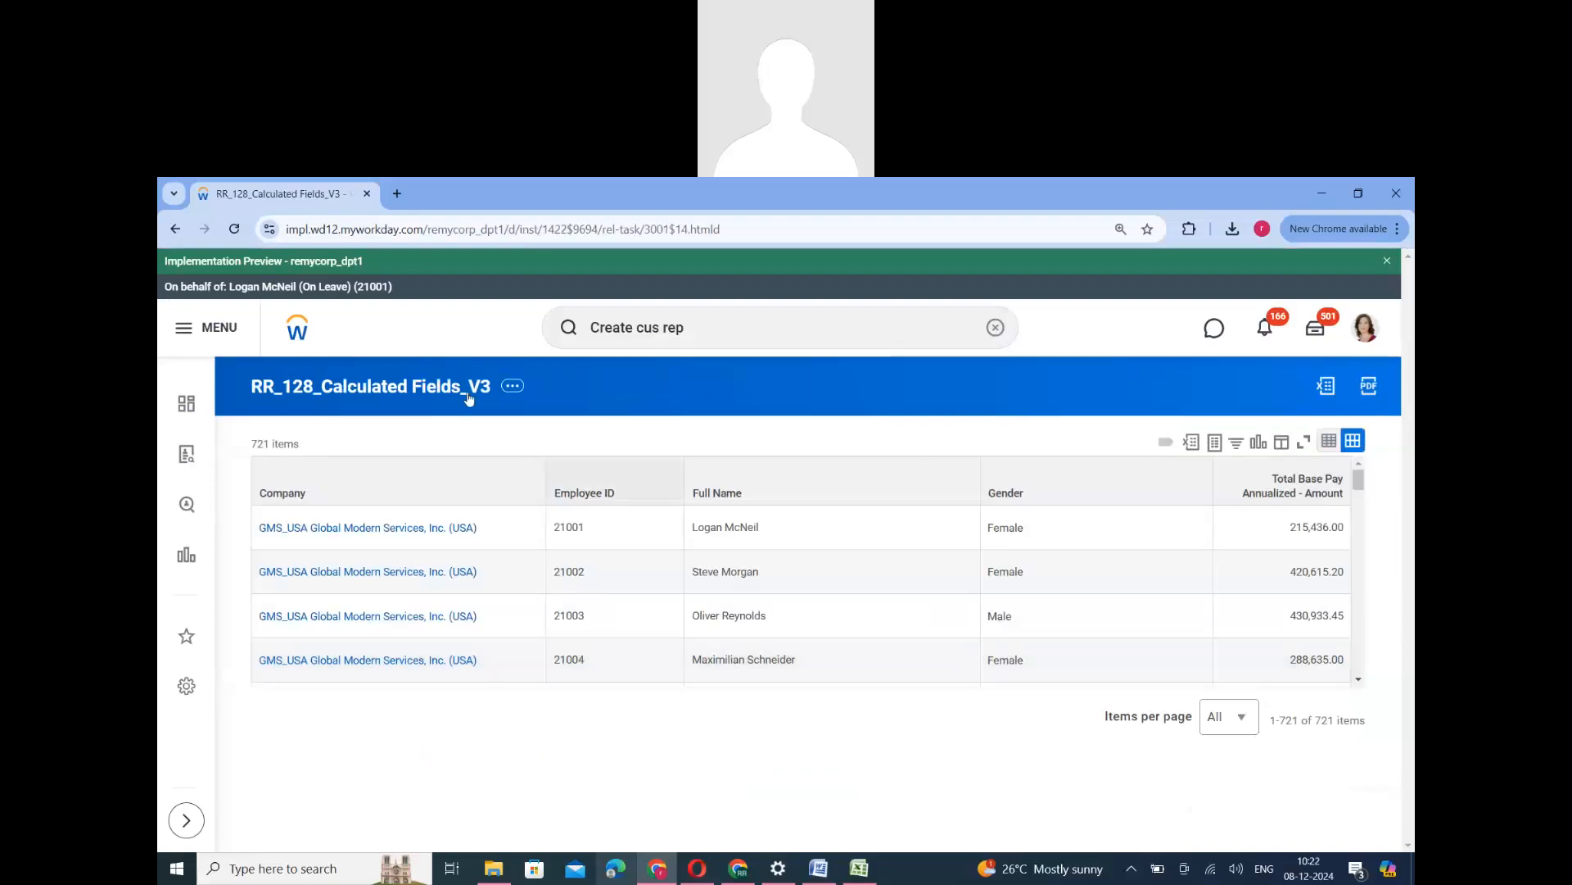
- Open the report's calculated field maintenance in a new browser tab and return to the report results
left_click(513, 388)
mouse_move(622, 516)
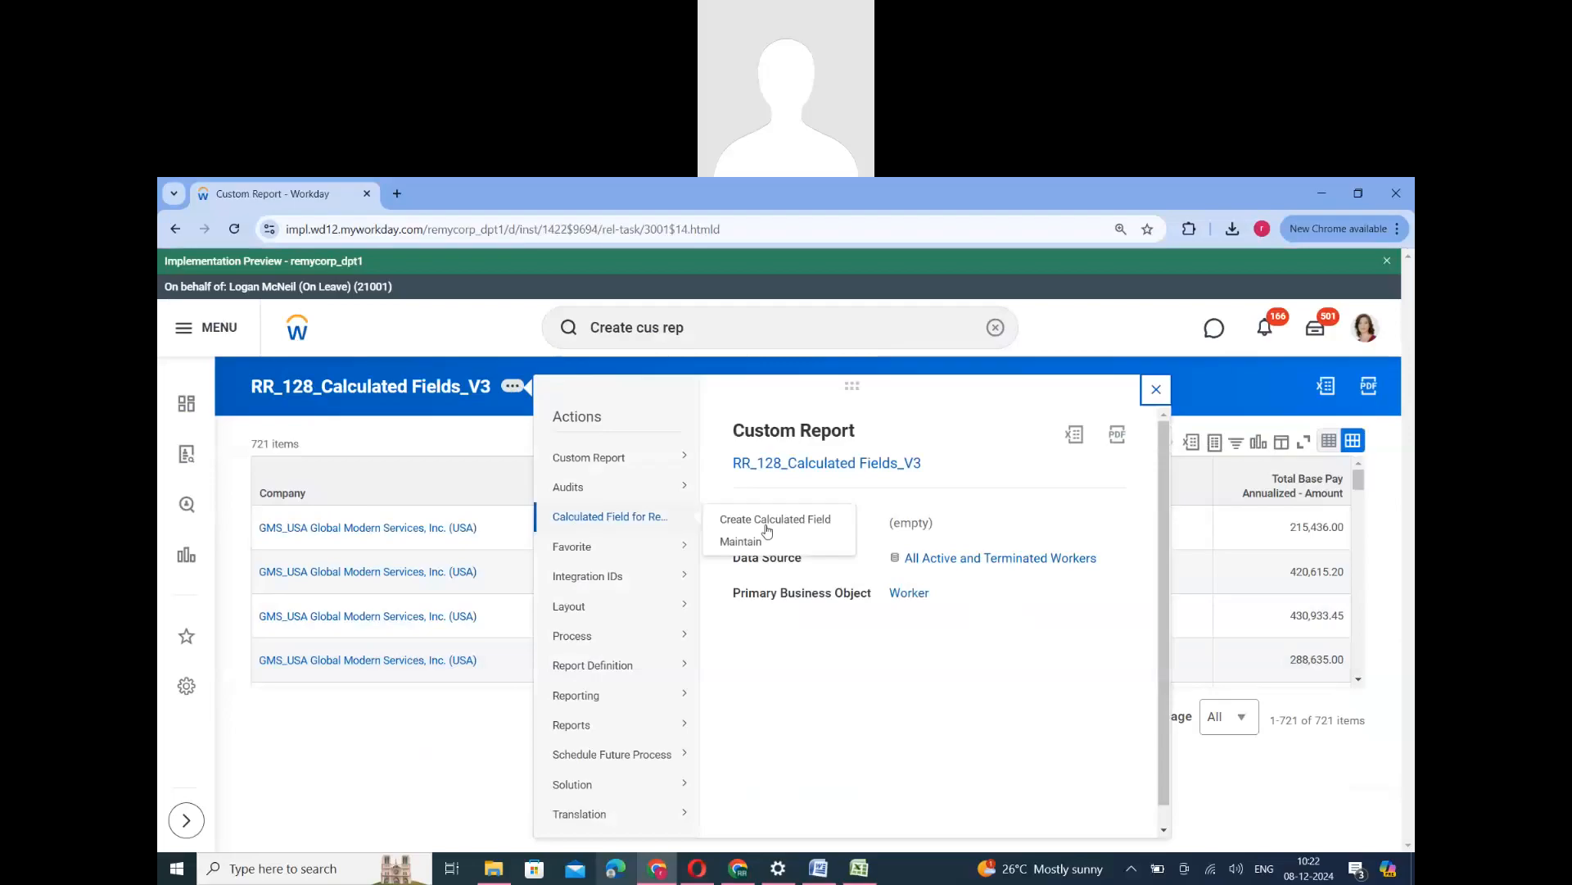
left_click(741, 541)
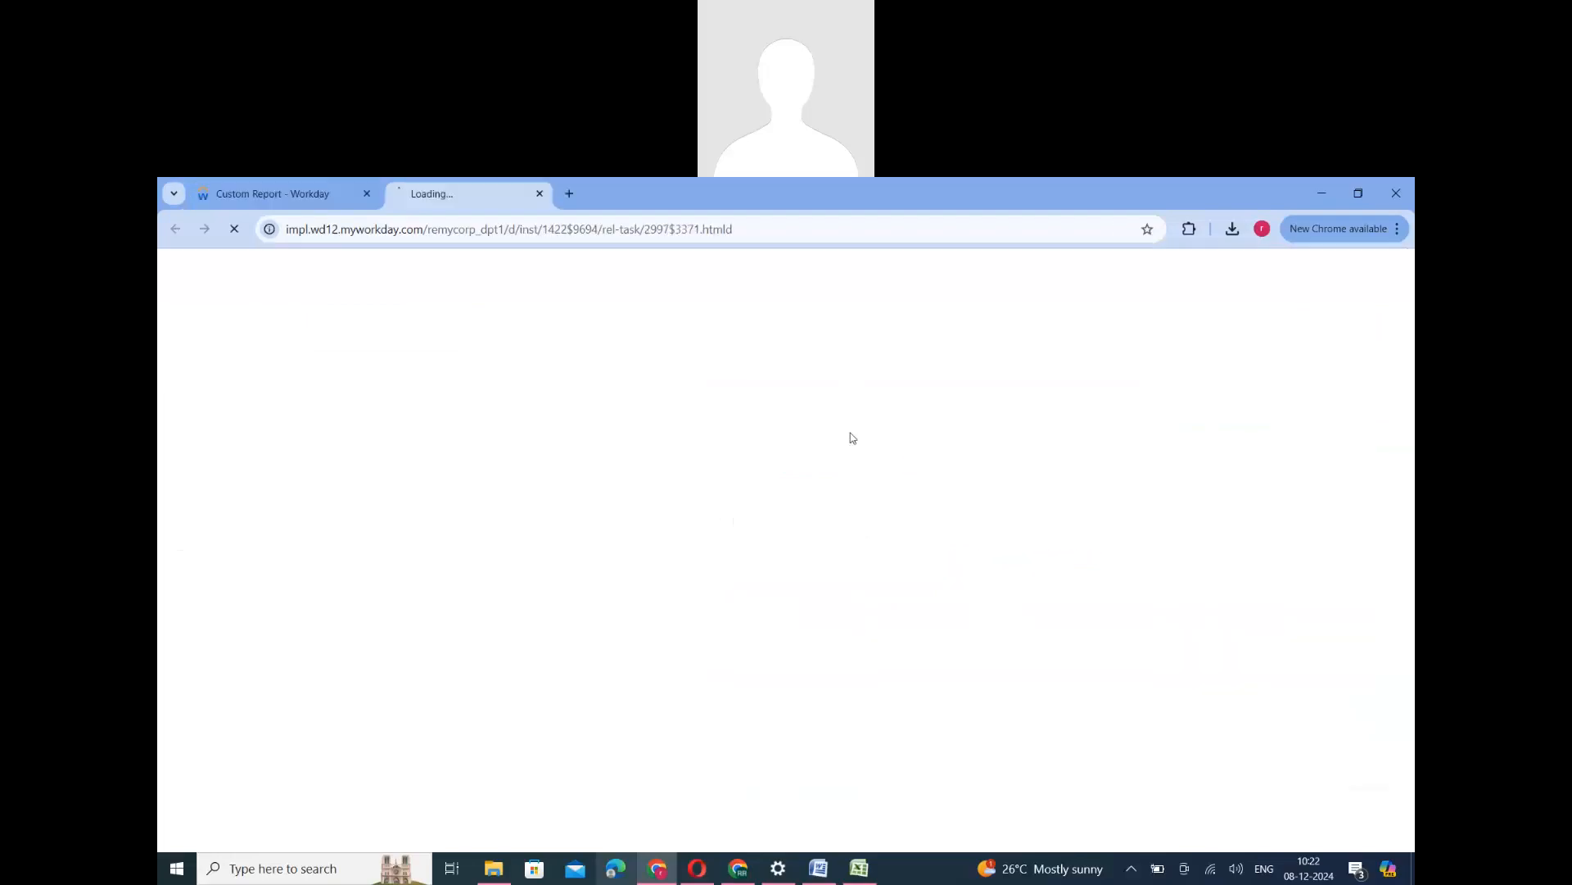
left_click(327, 197)
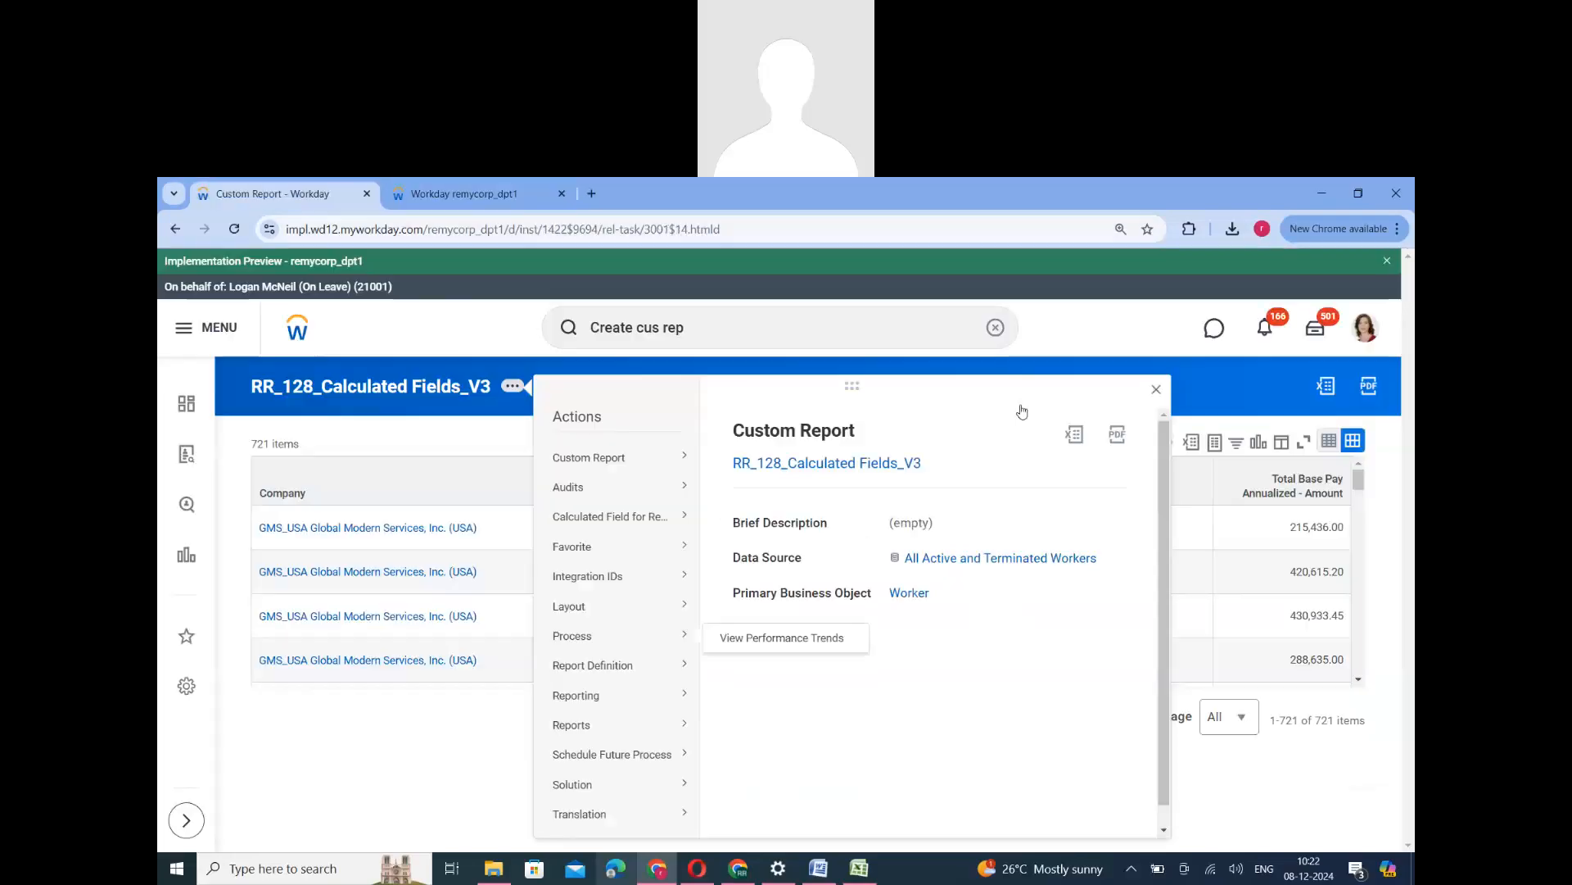
left_click(1156, 392)
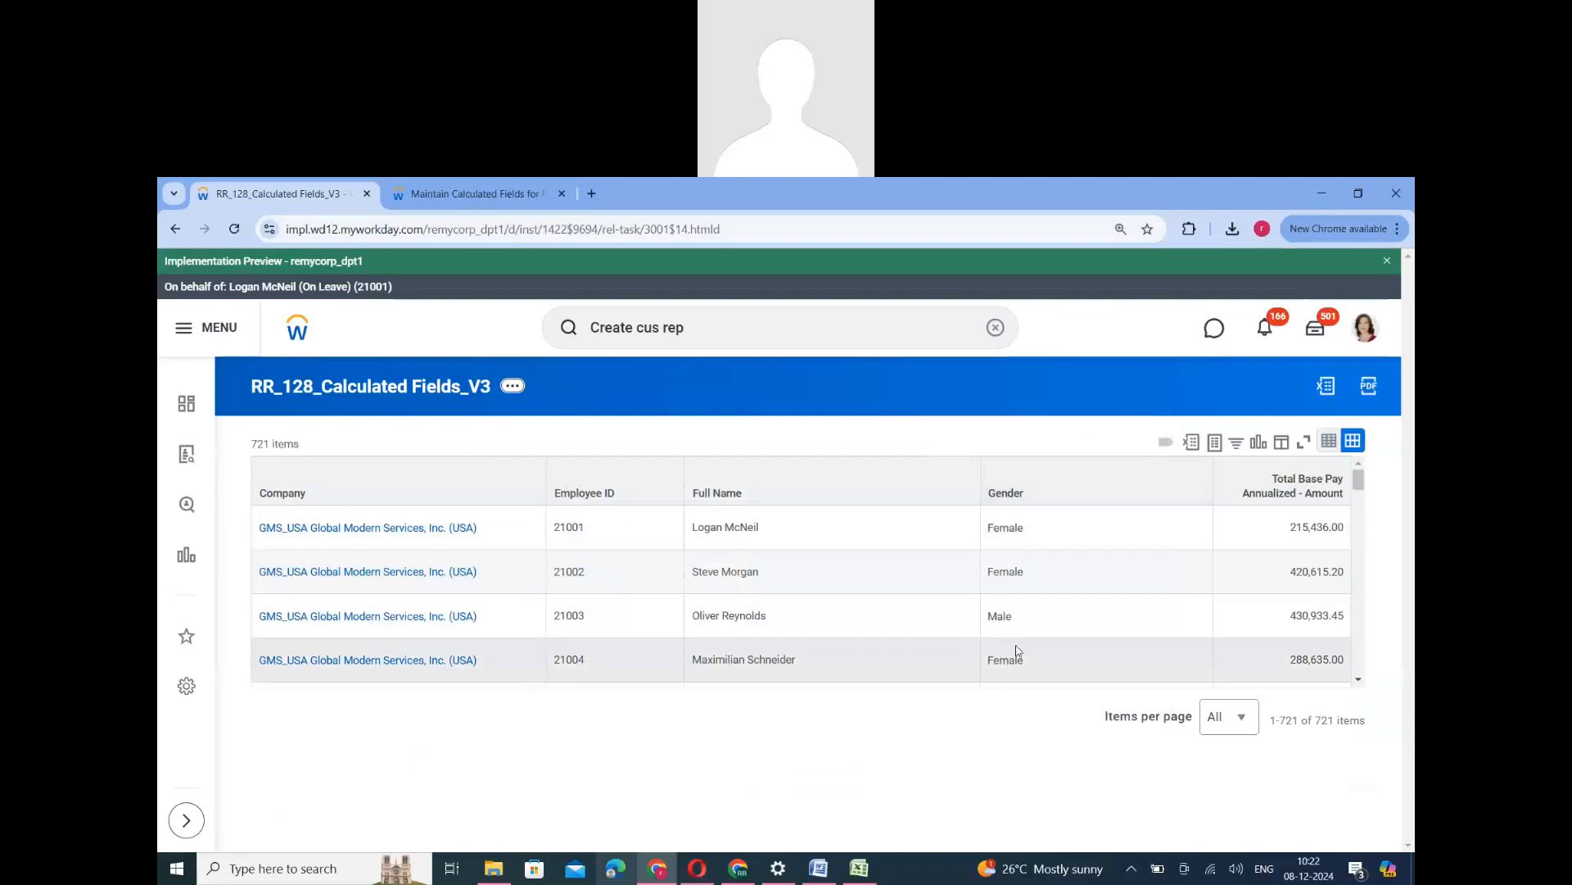
- Examine the different values in the report's Gender column
left_click(1014, 540)
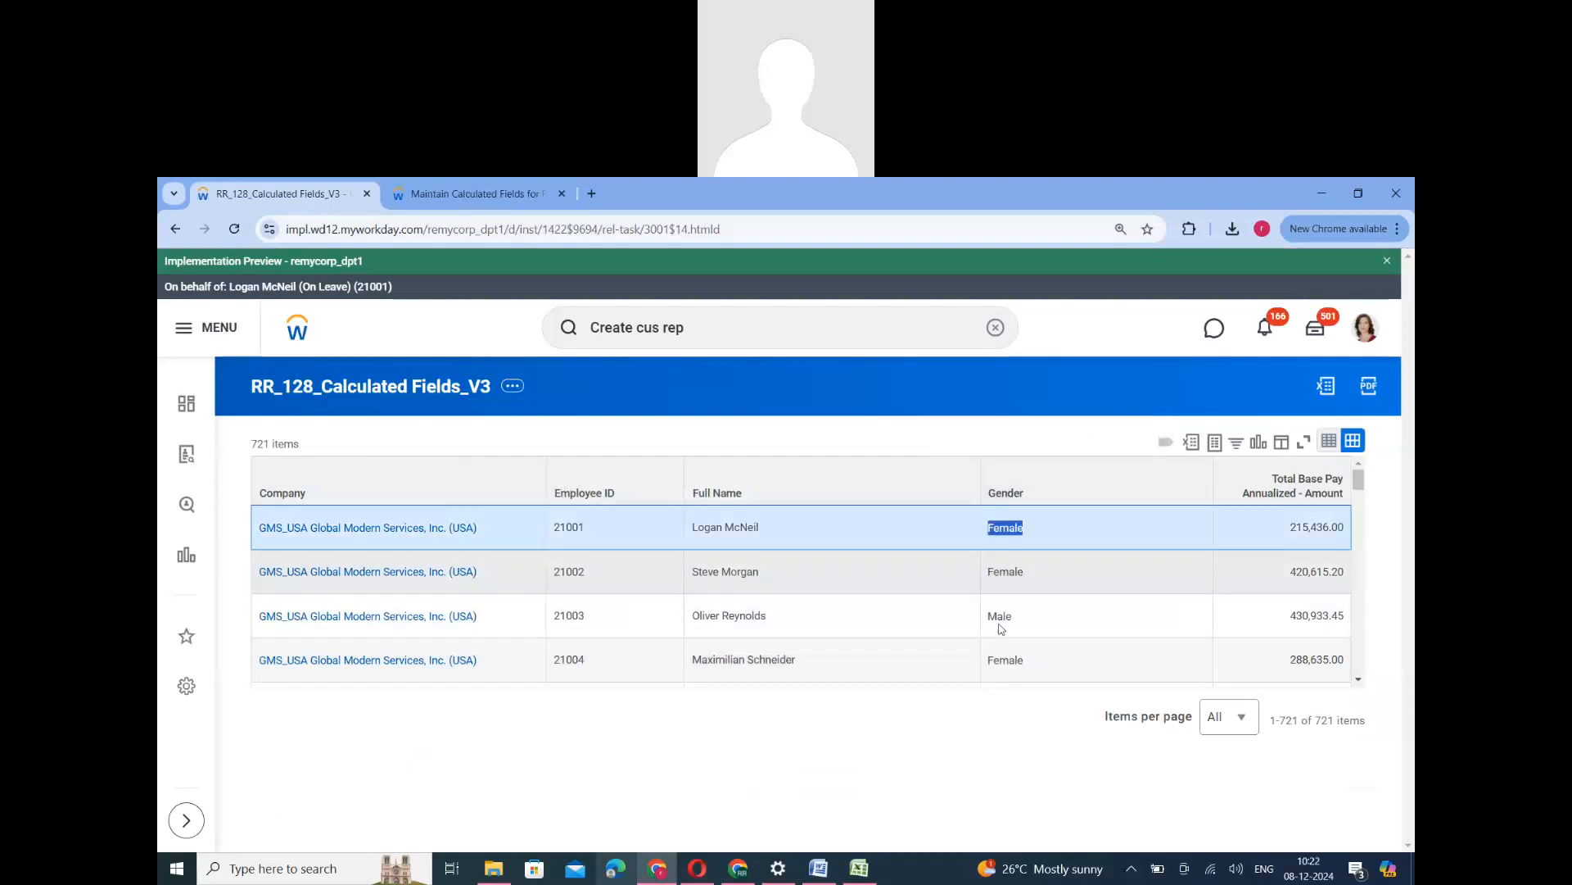
left_click(1003, 616)
scroll(1014, 586, "down", 2)
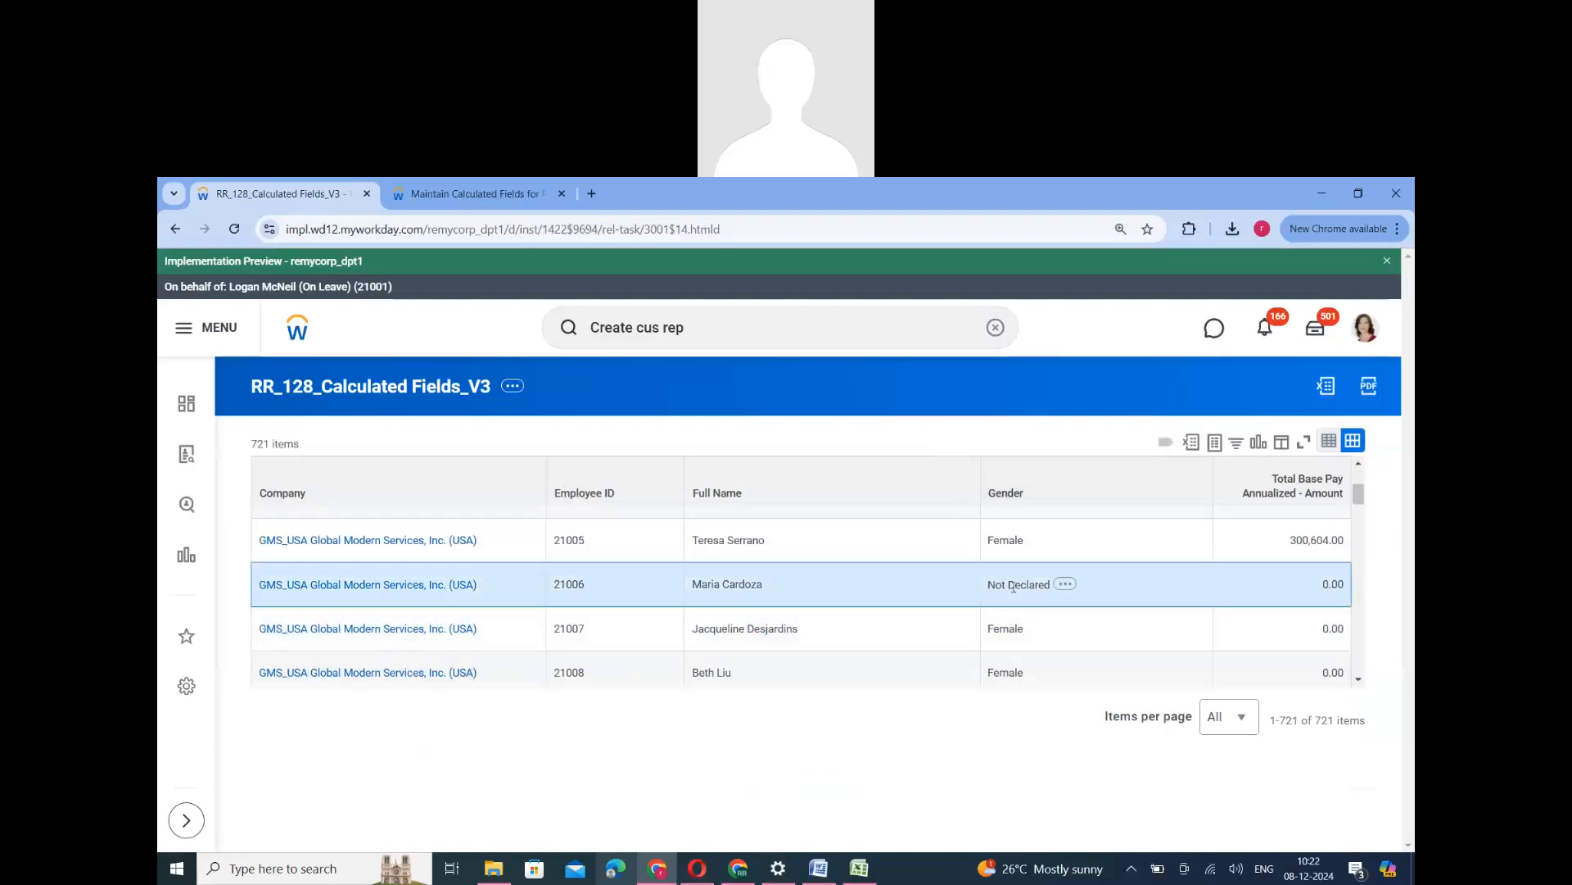
triple_click(1014, 586)
scroll(1016, 631, "up", 2)
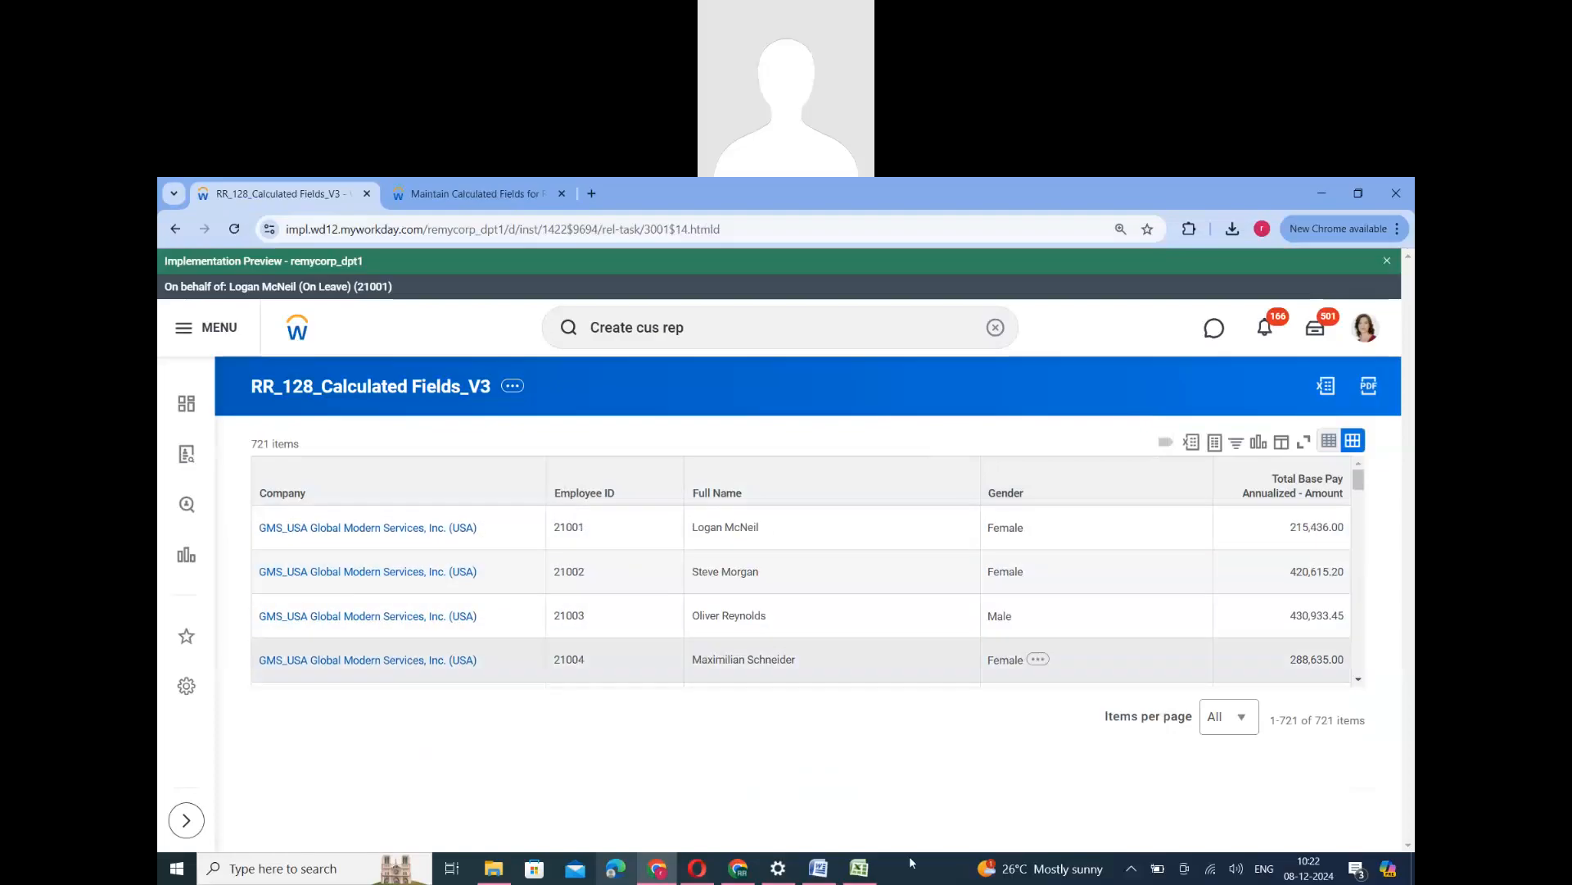
- Switch to ERP_124.docx in Word and review the Gender data mapping example for Male, Female and Not Declare
left_click(819, 868)
scroll(597, 648, "up", 7)
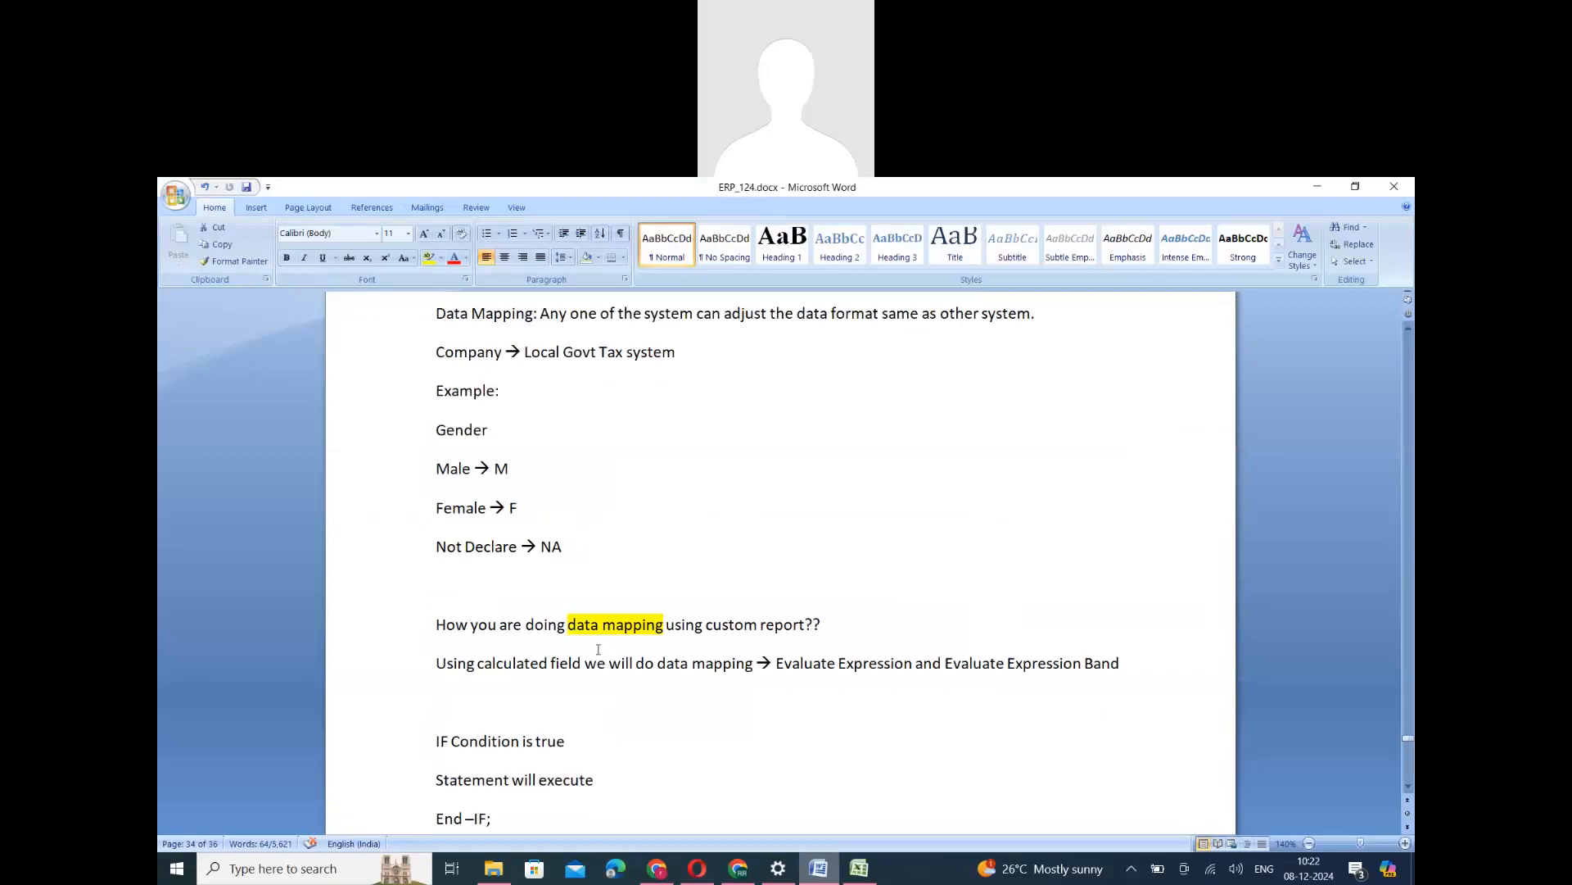
left_click_drag(565, 659, 433, 578)
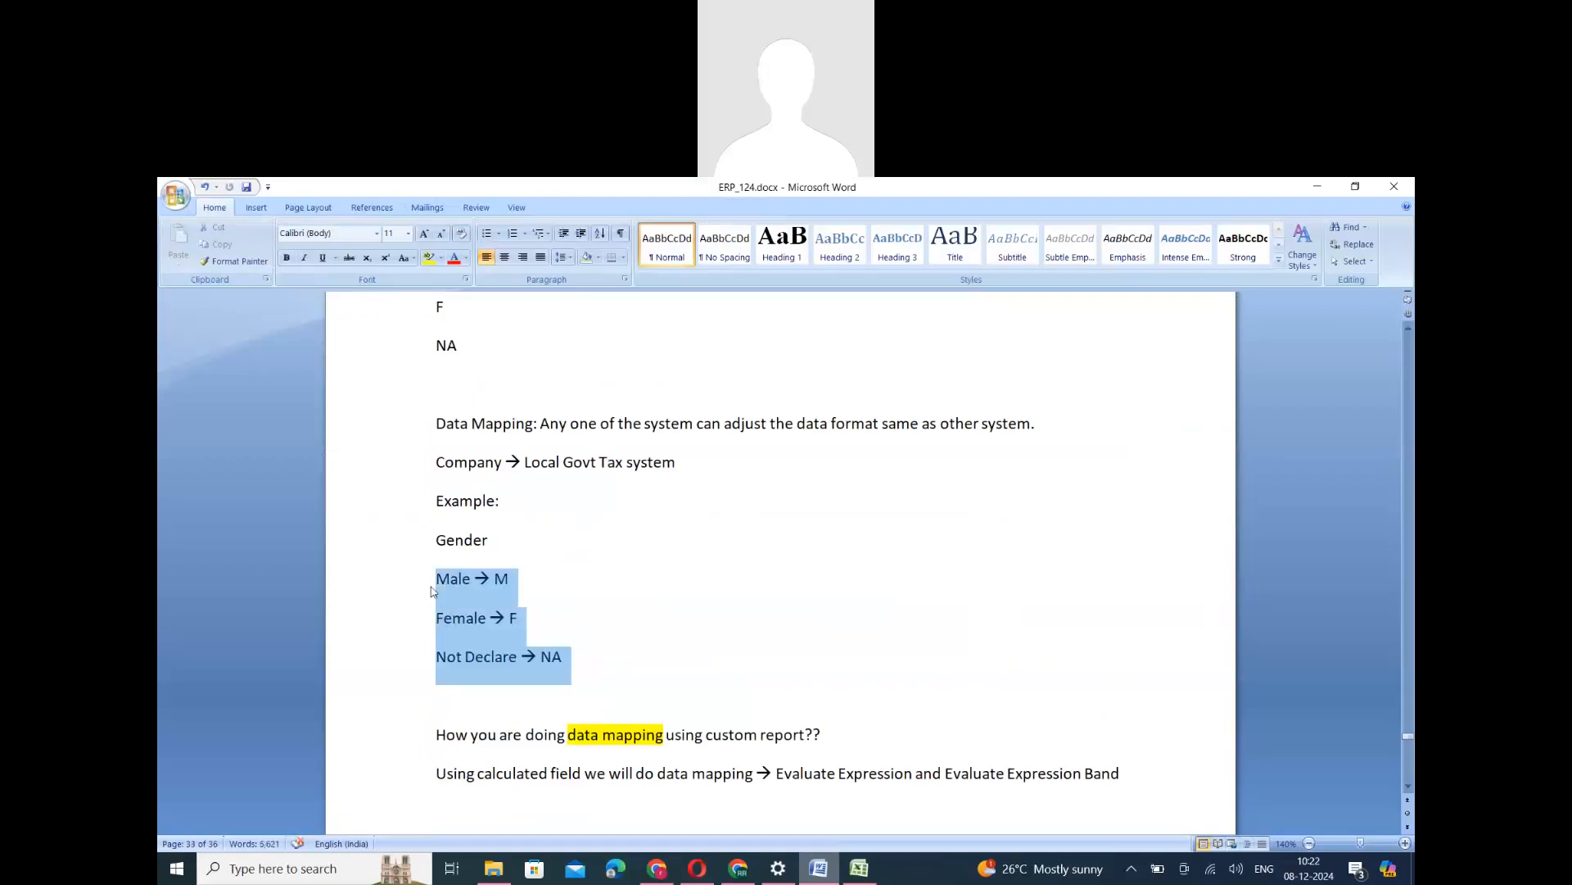
double_click(452, 579)
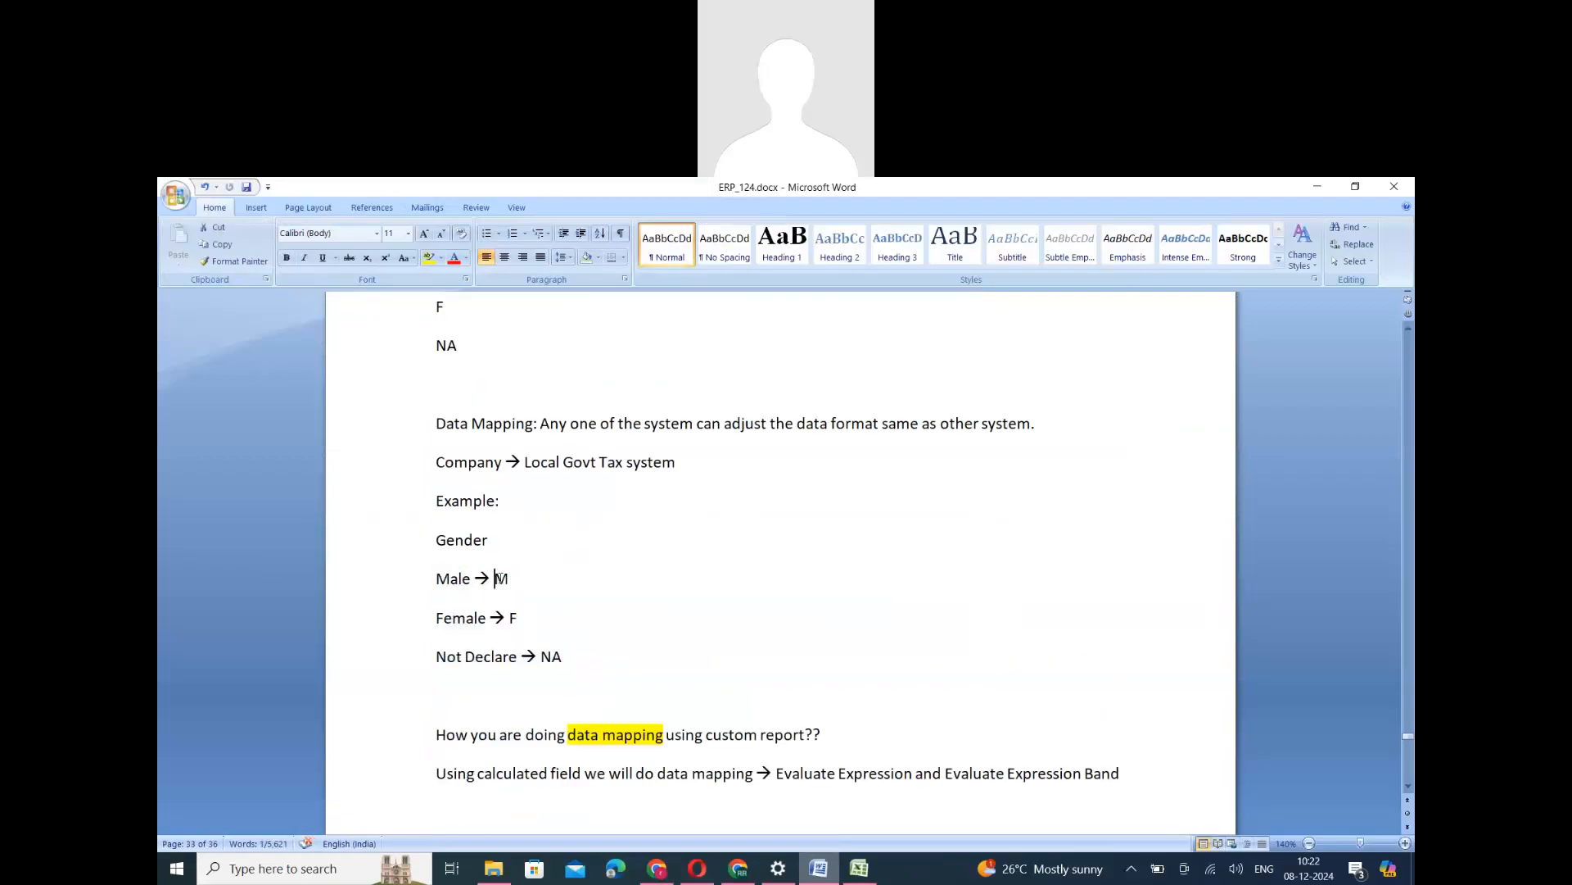
double_click(501, 578)
double_click(464, 618)
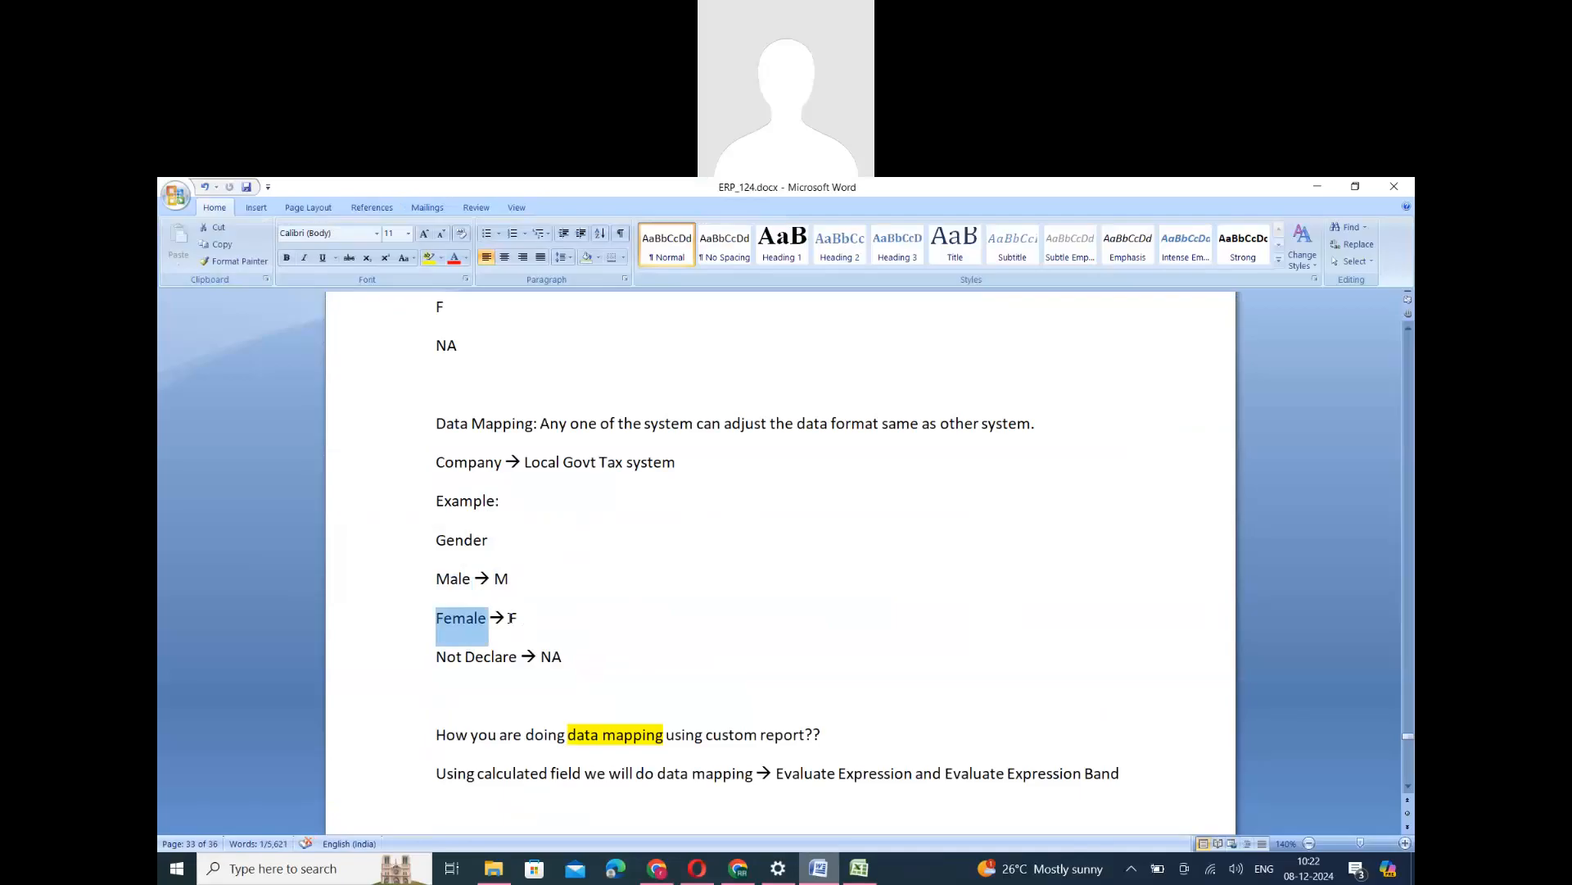
double_click(511, 617)
triple_click(494, 656)
double_click(554, 657)
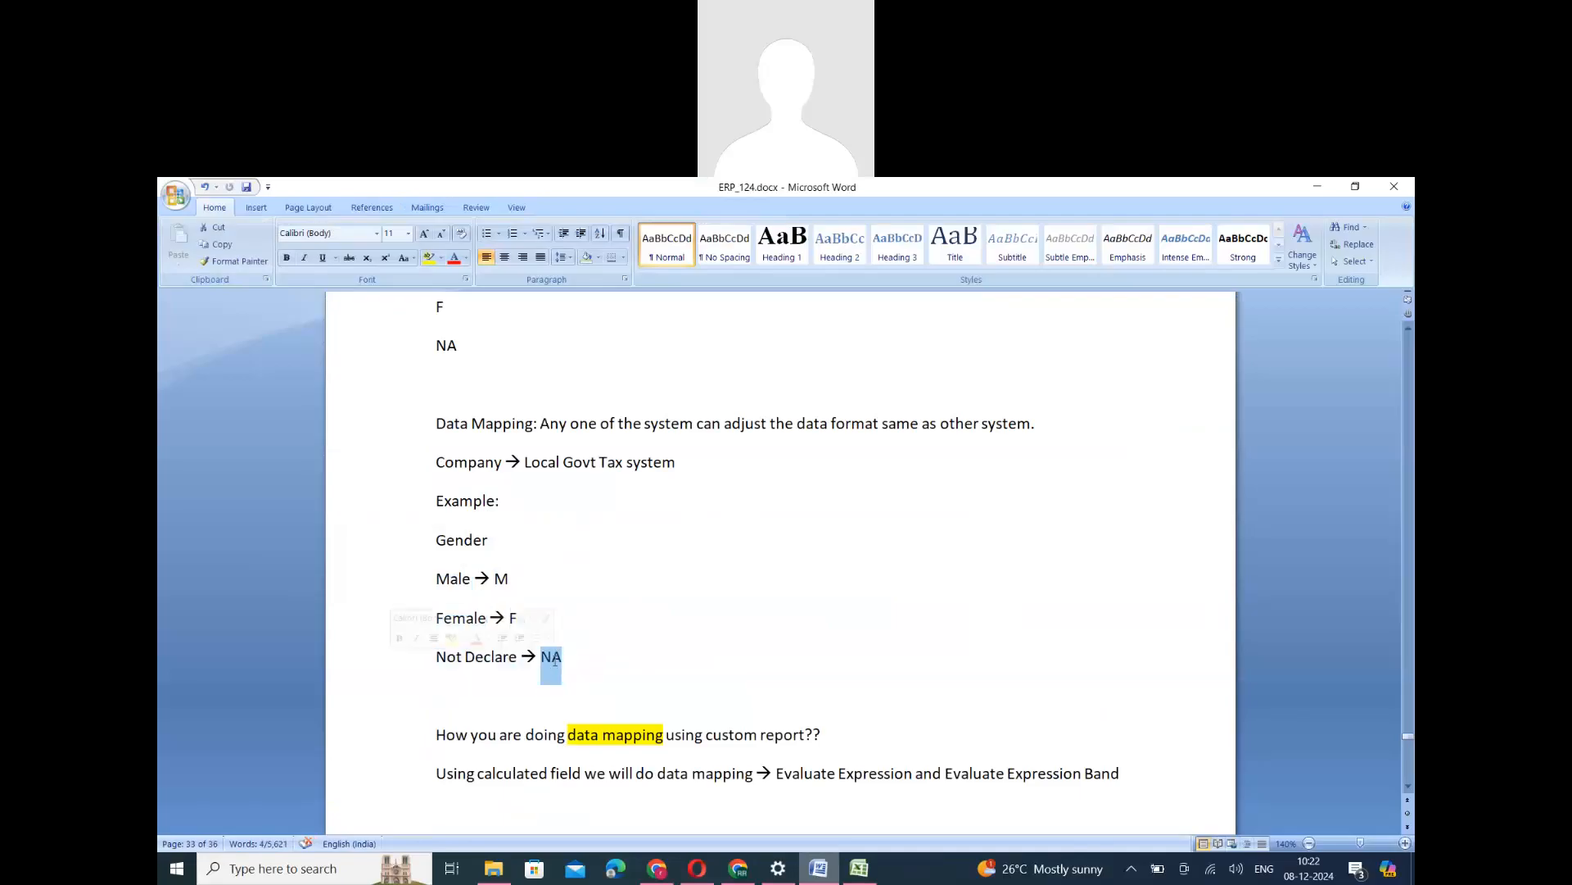
- Switch back to Workday and start a new calculated field for the report with the True/False Condition function
left_click(657, 868)
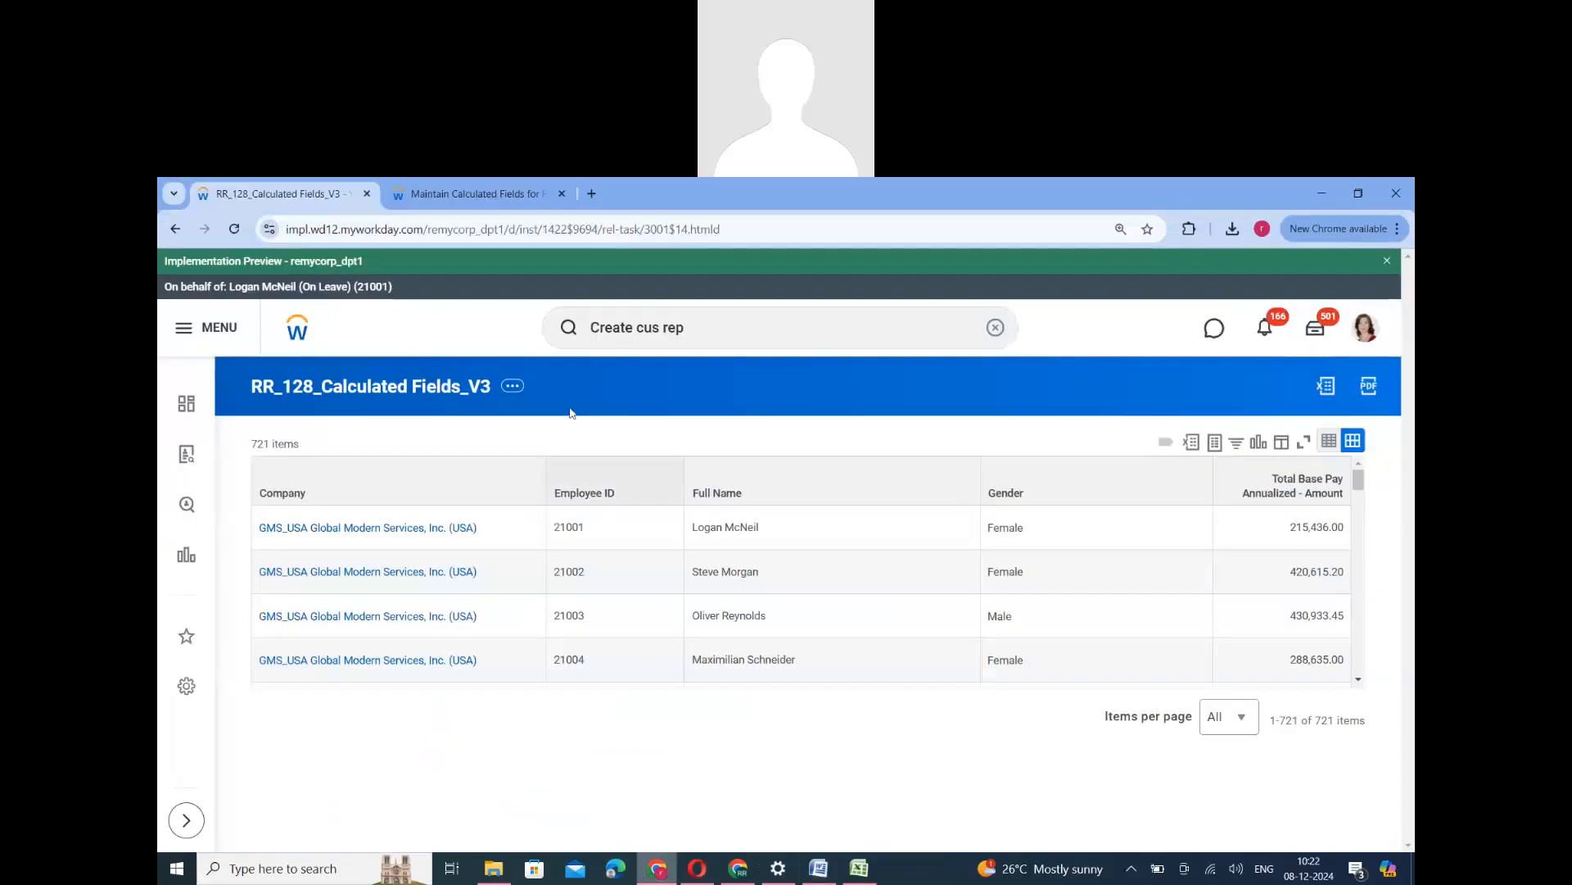
key("ctrl+Tab")
left_click(305, 675)
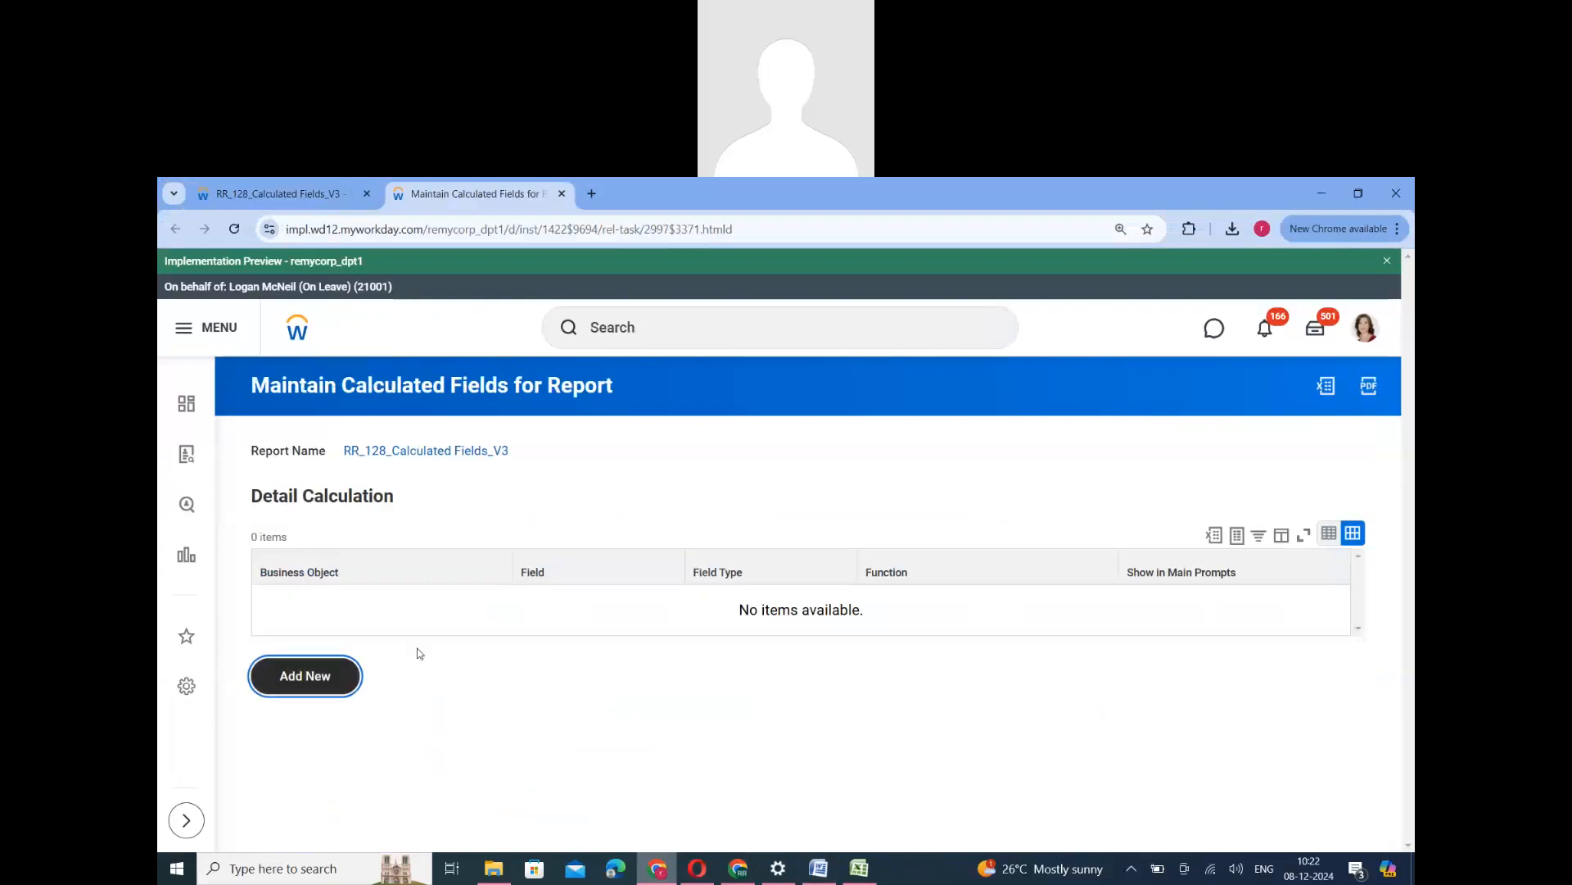
left_click(720, 584)
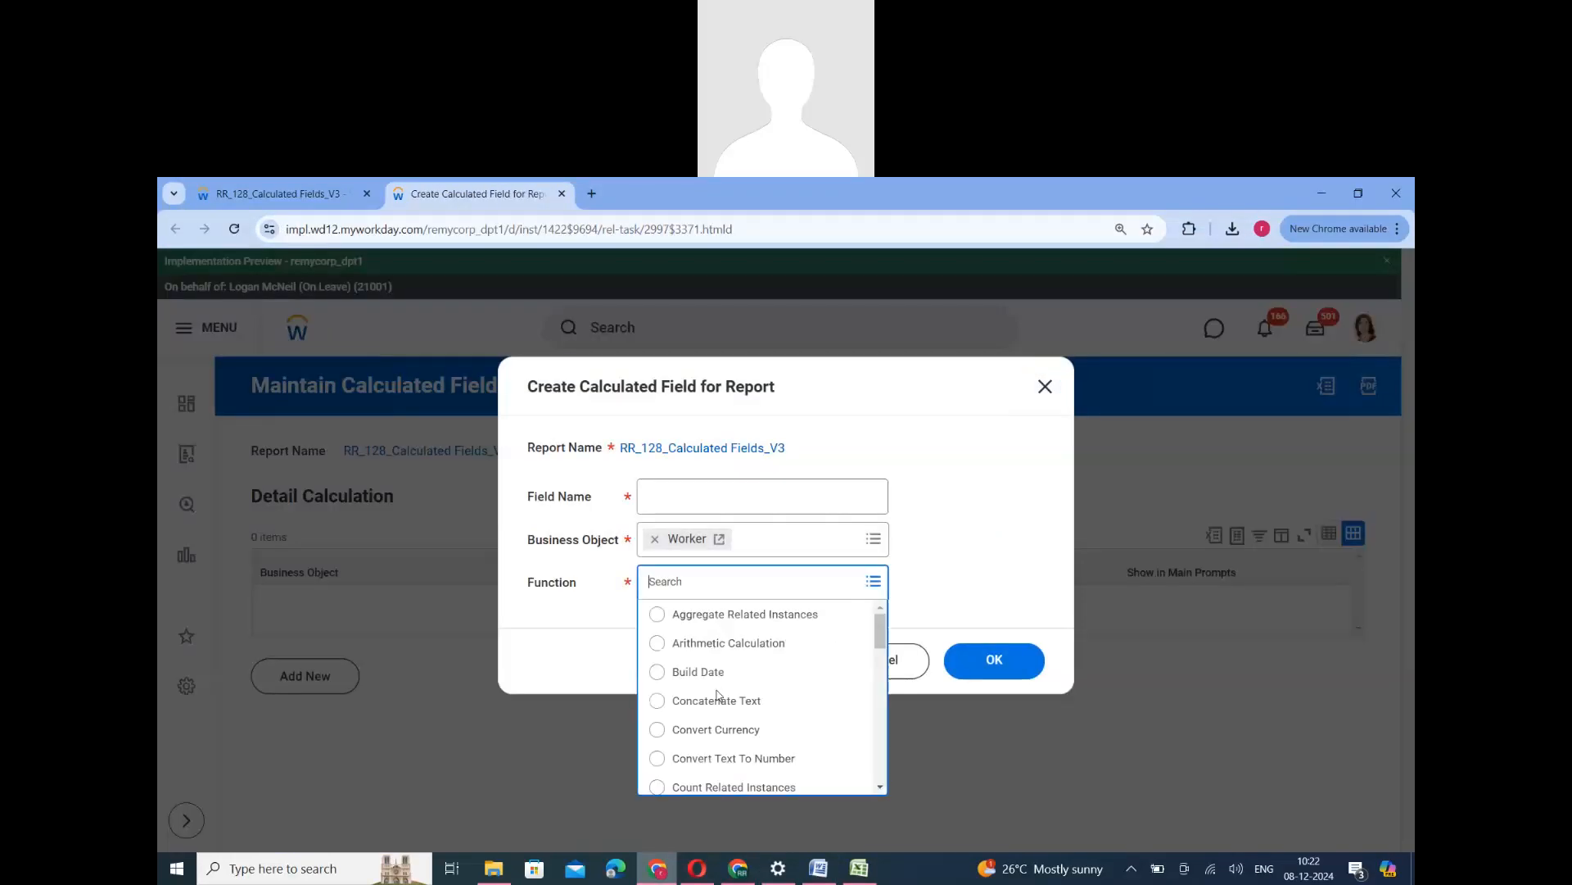
scroll(718, 694, "down", 10)
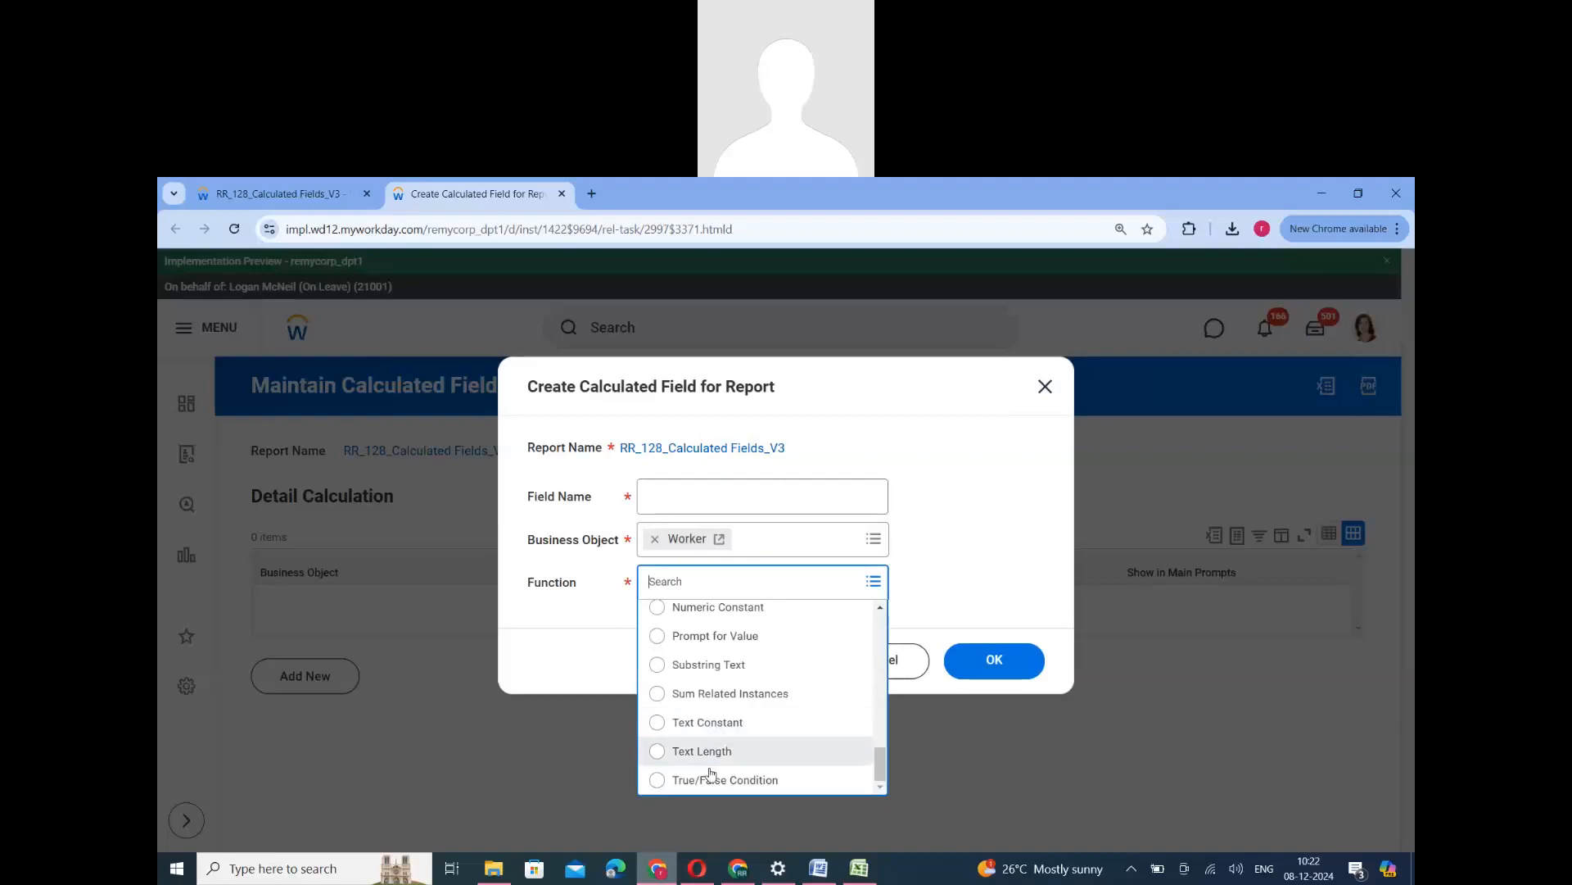
left_click(711, 779)
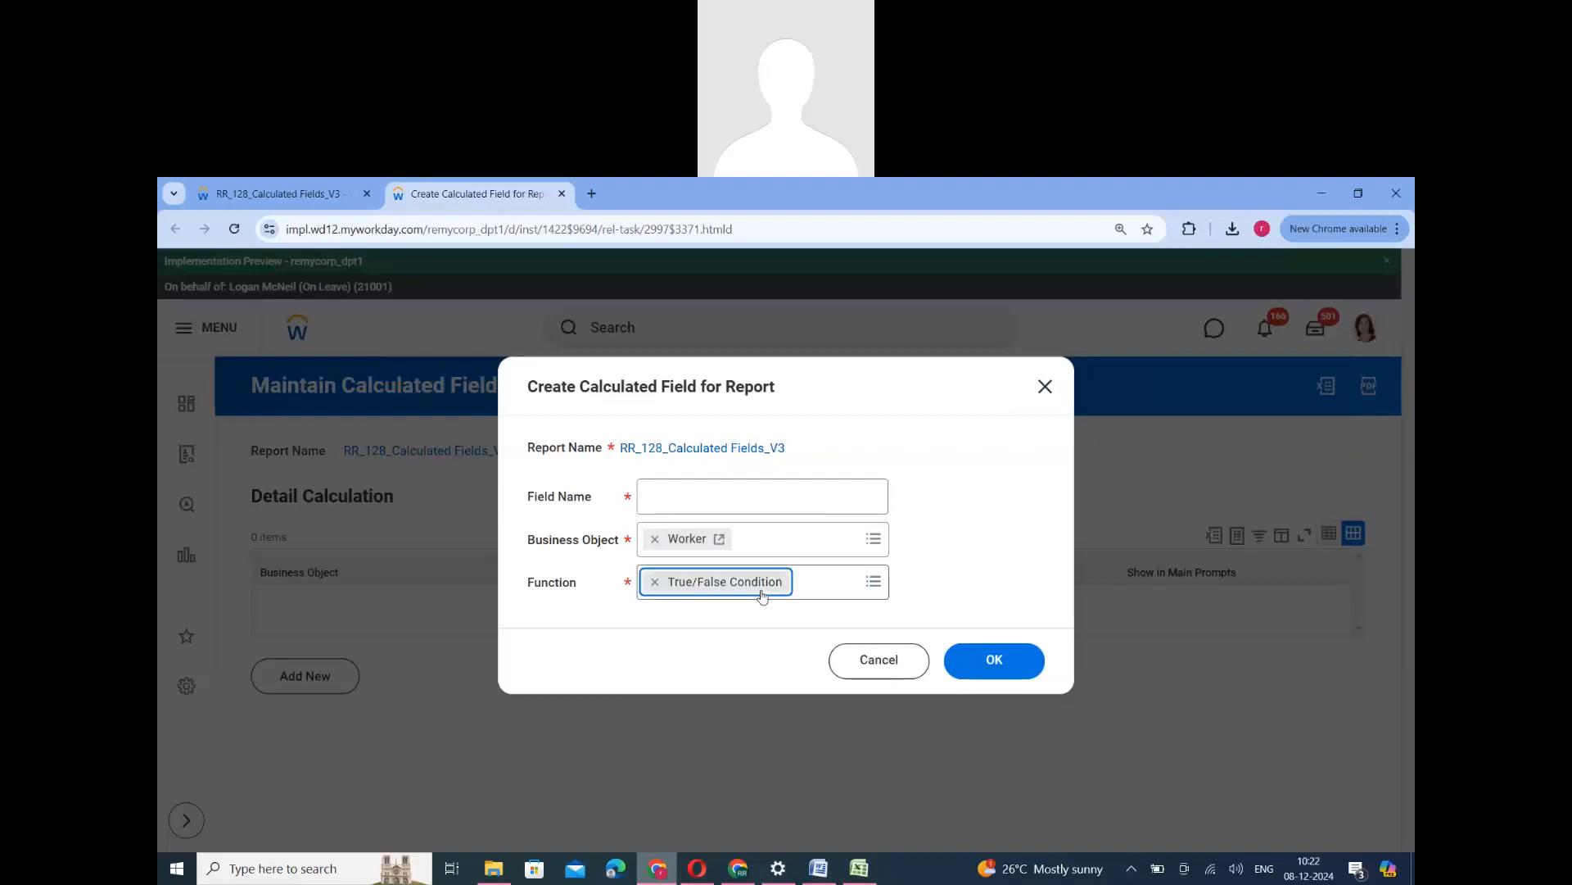
- Name the calculated field RR_128_CF_Male_True and proceed to its True/False Condition definition
left_click(677, 494)
type("R")
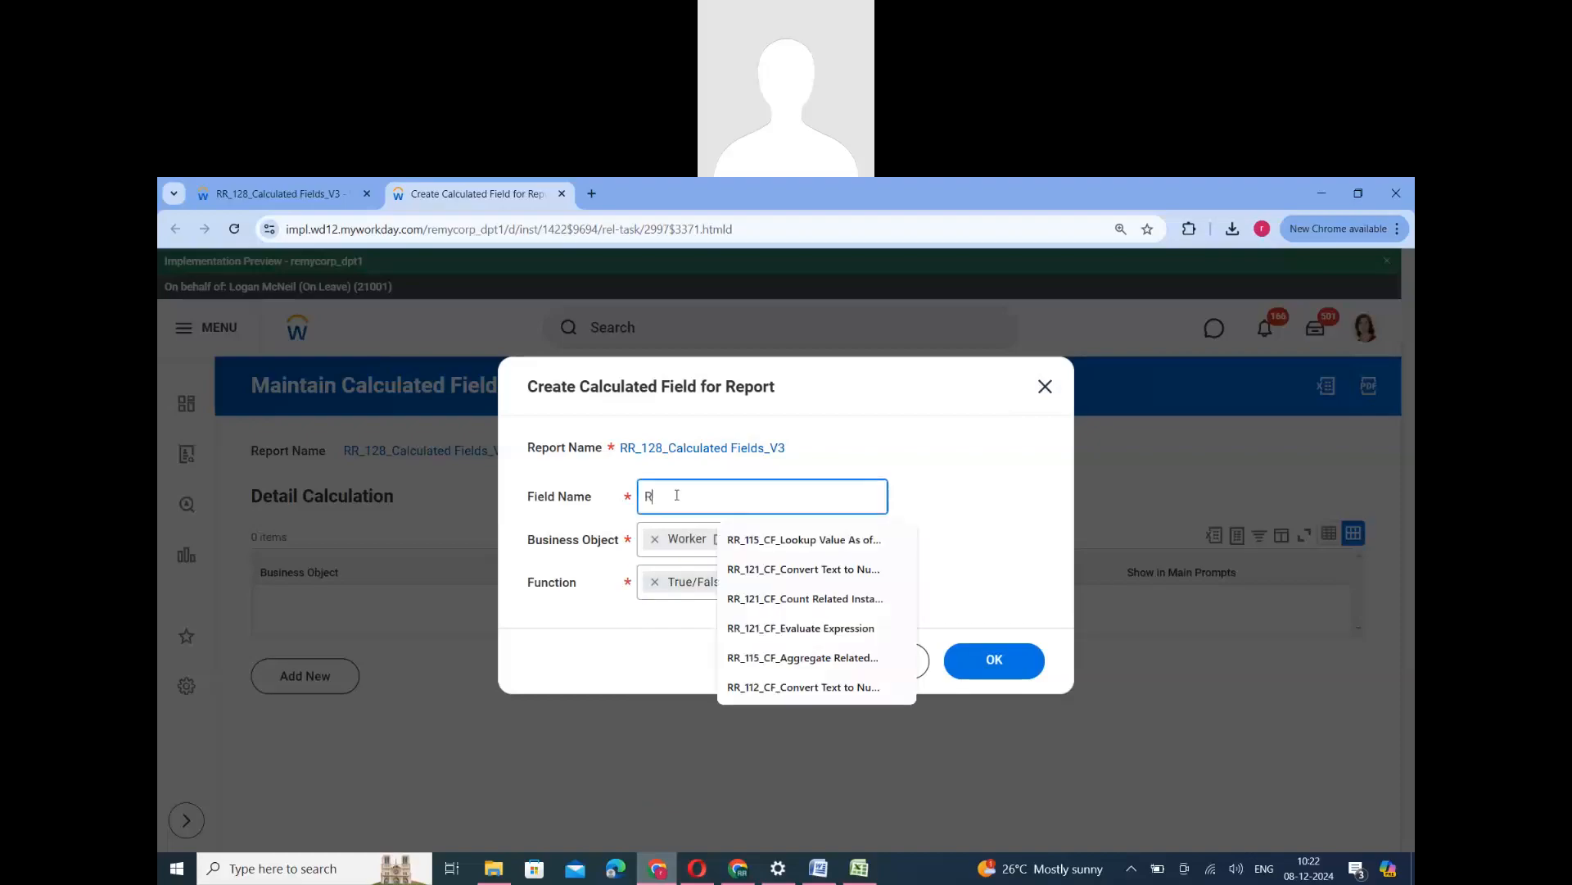
type("R_128")
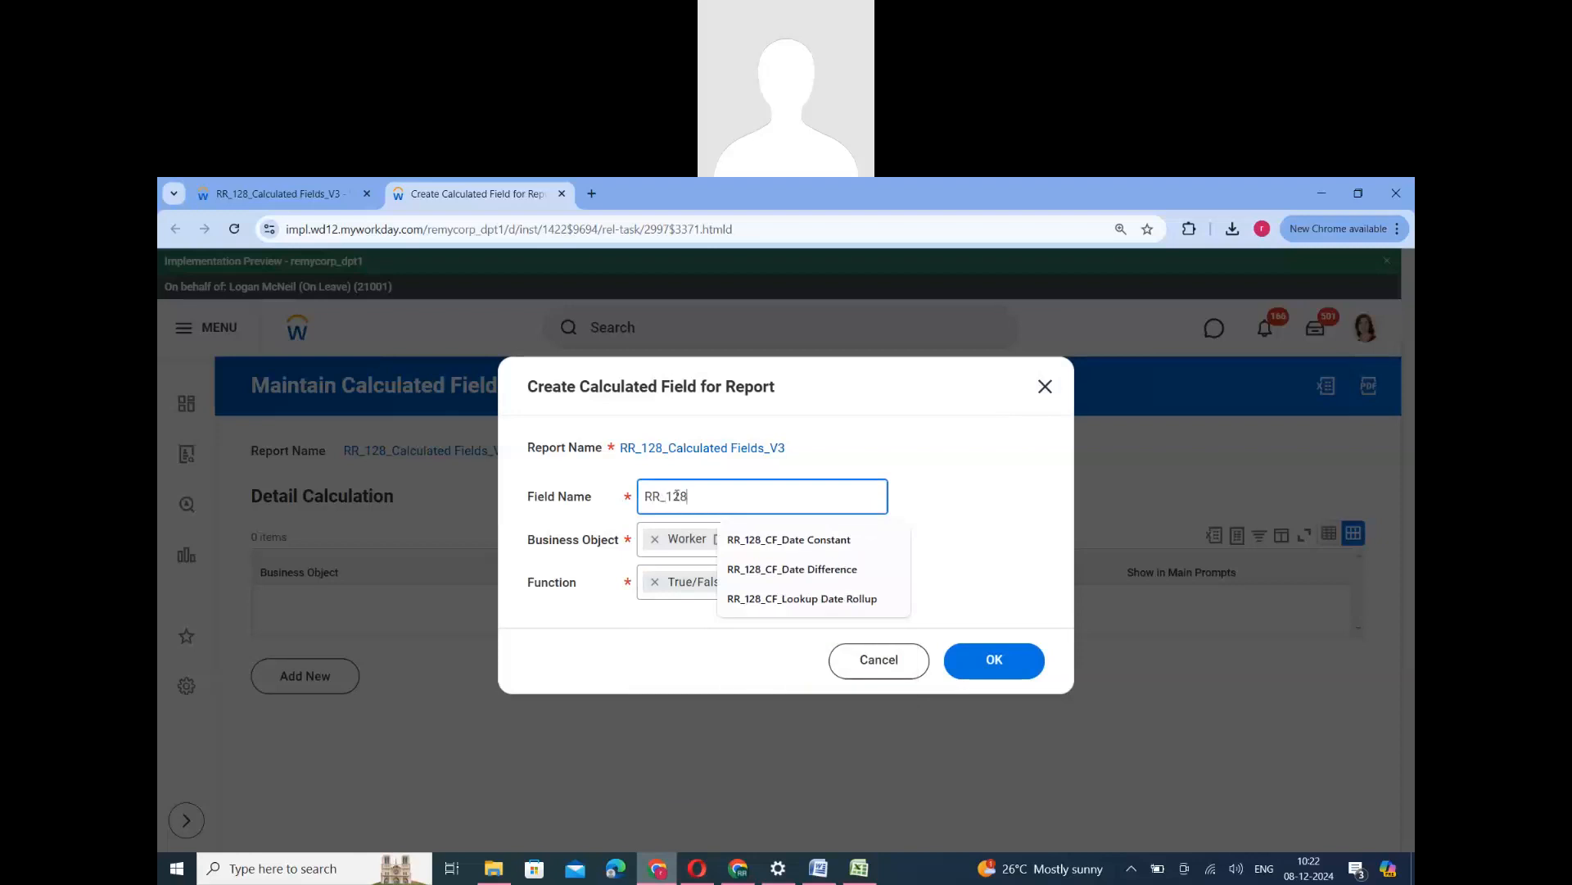
type("_CF_M")
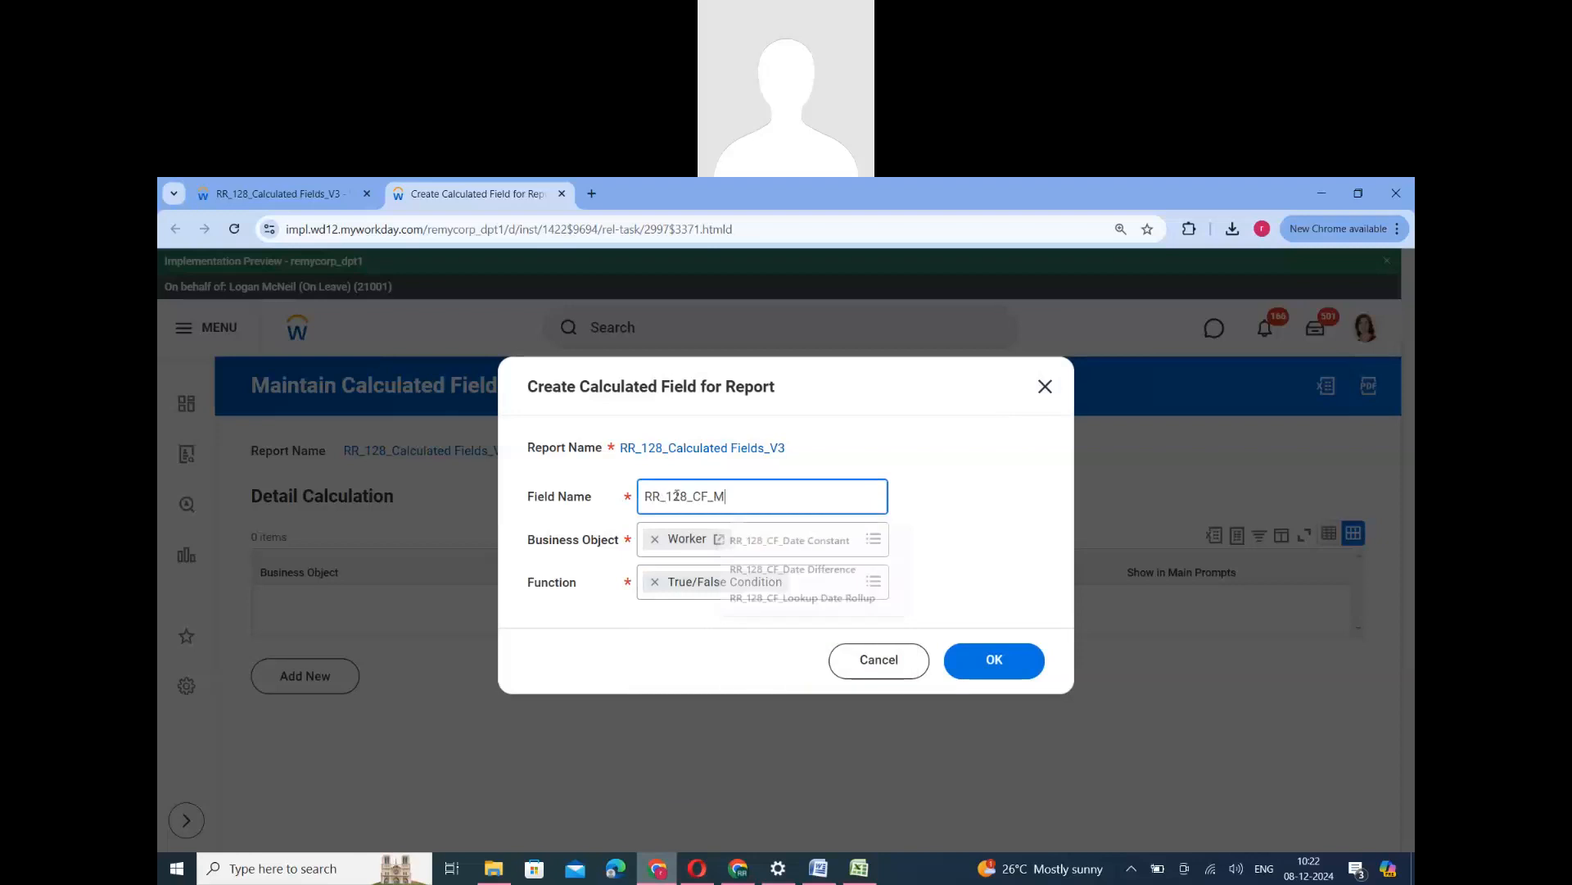
type("ale_")
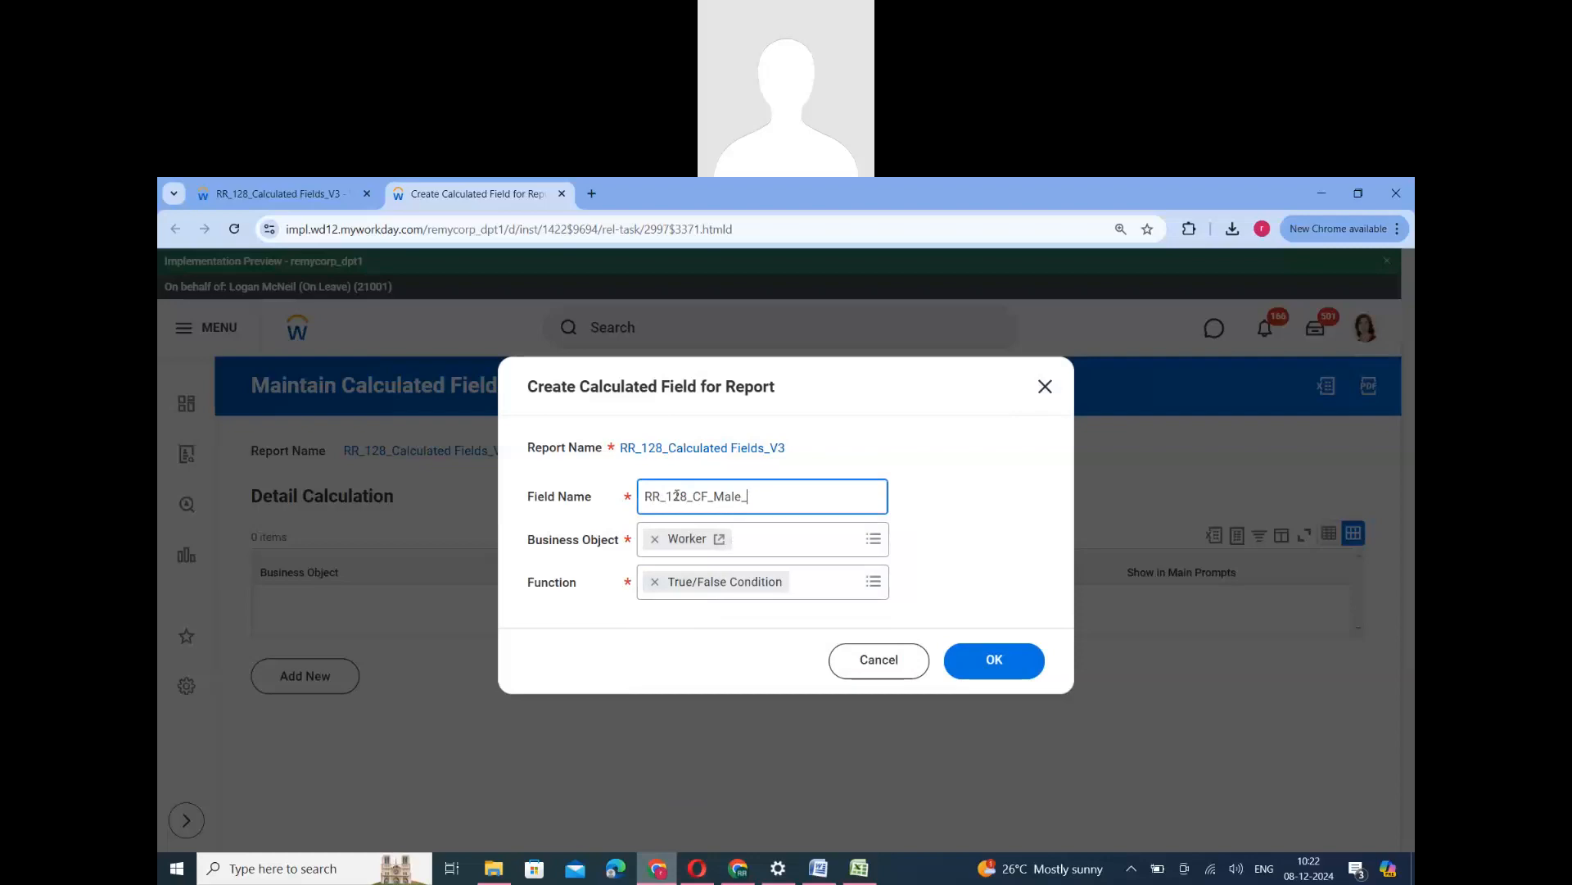
type("True")
key("ctrl+a")
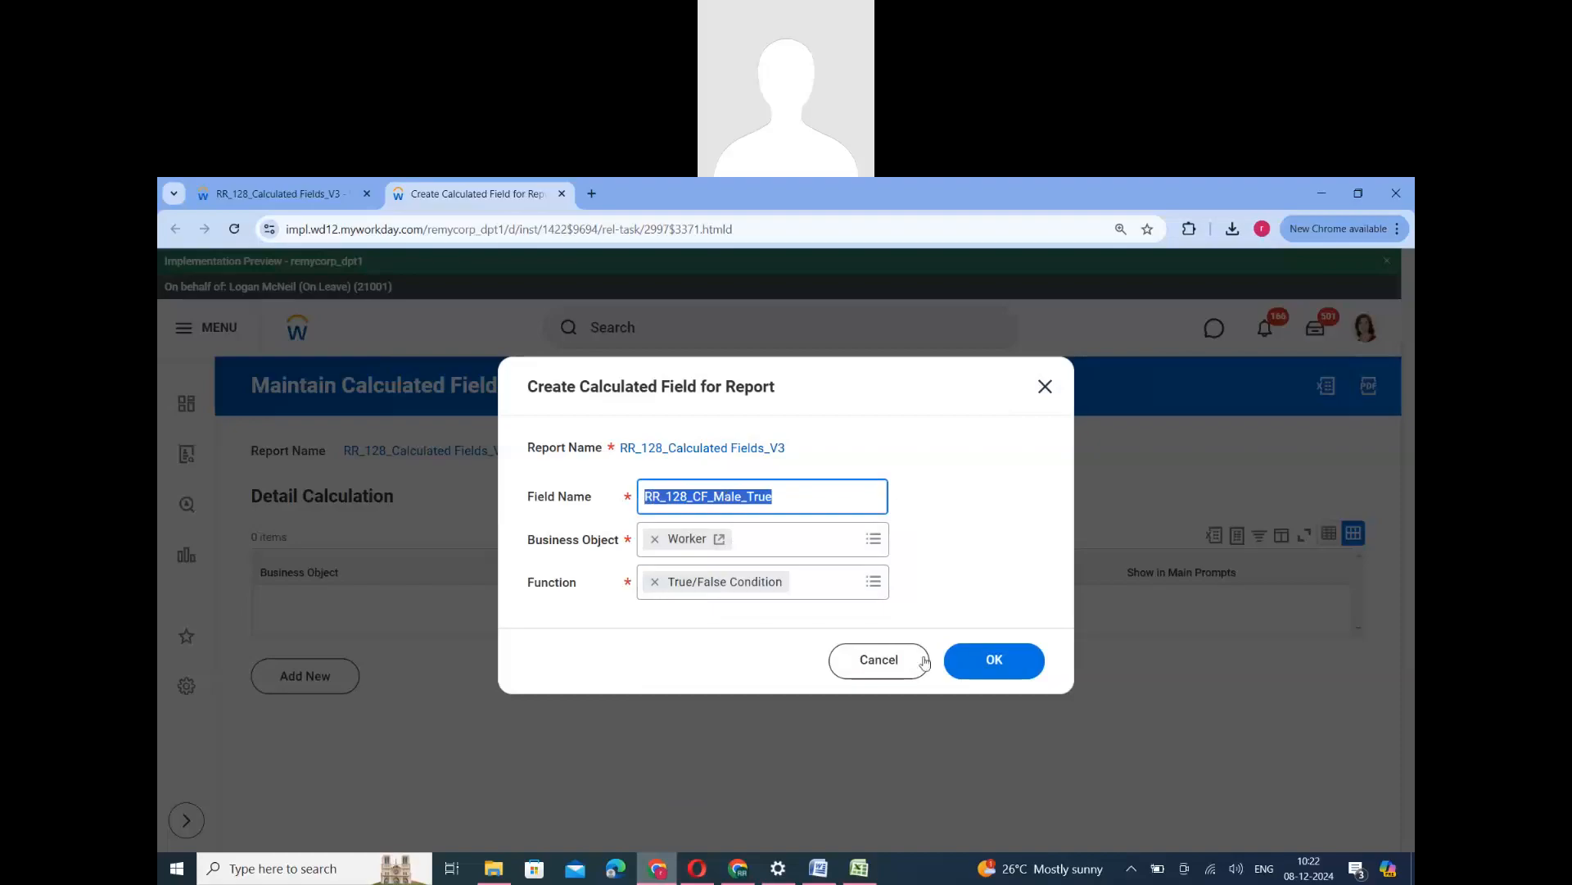
left_click(992, 663)
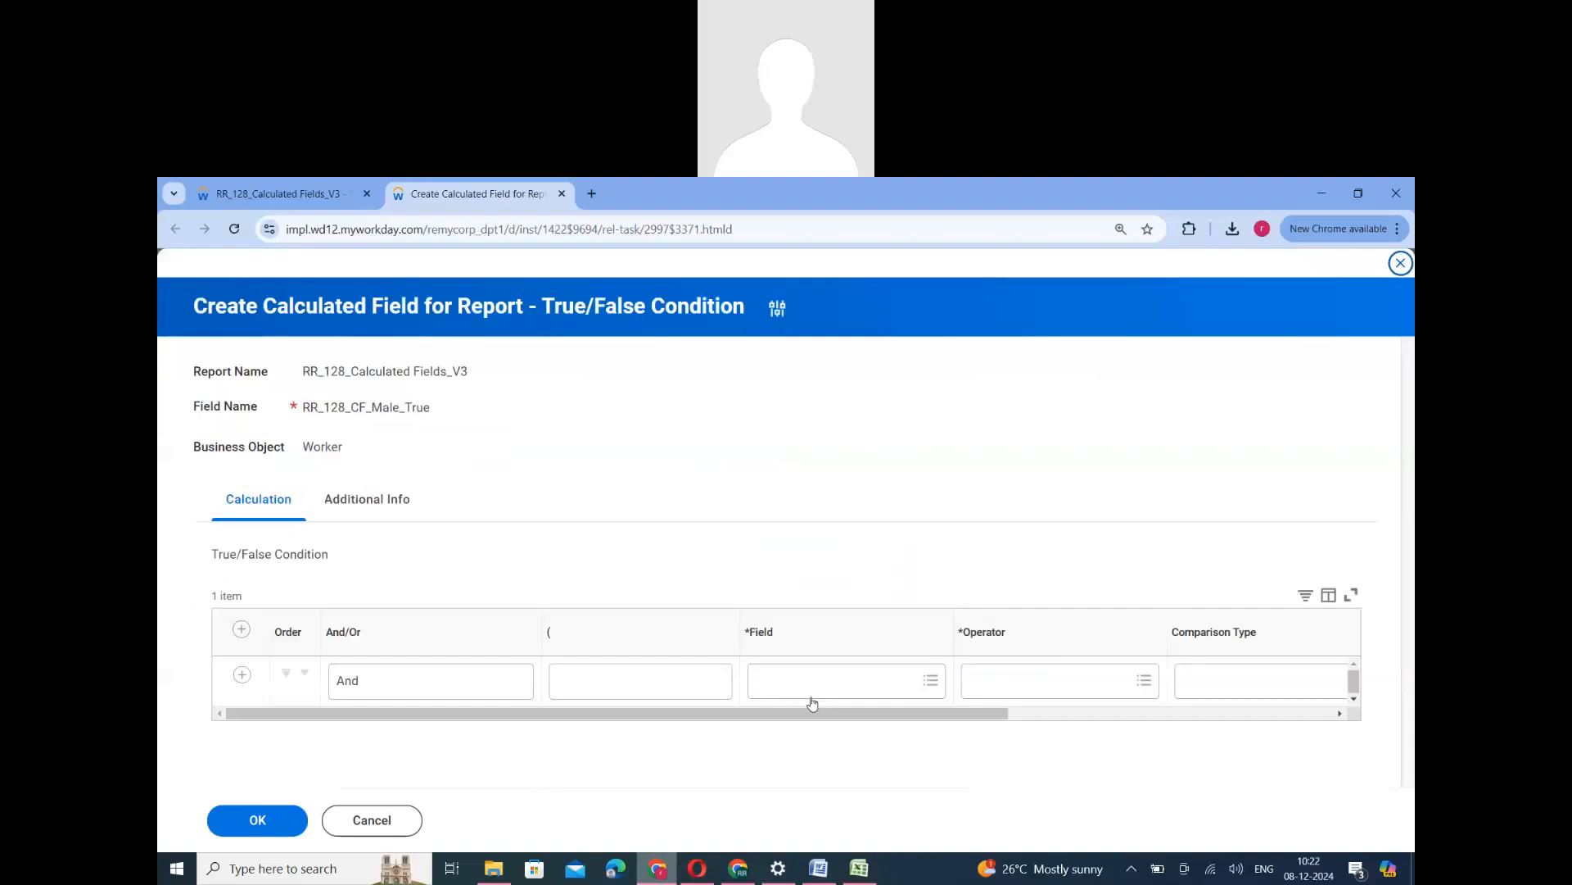
- Set the condition's field to Gender and its operator to "in the selection list"
left_click(813, 696)
type("gender")
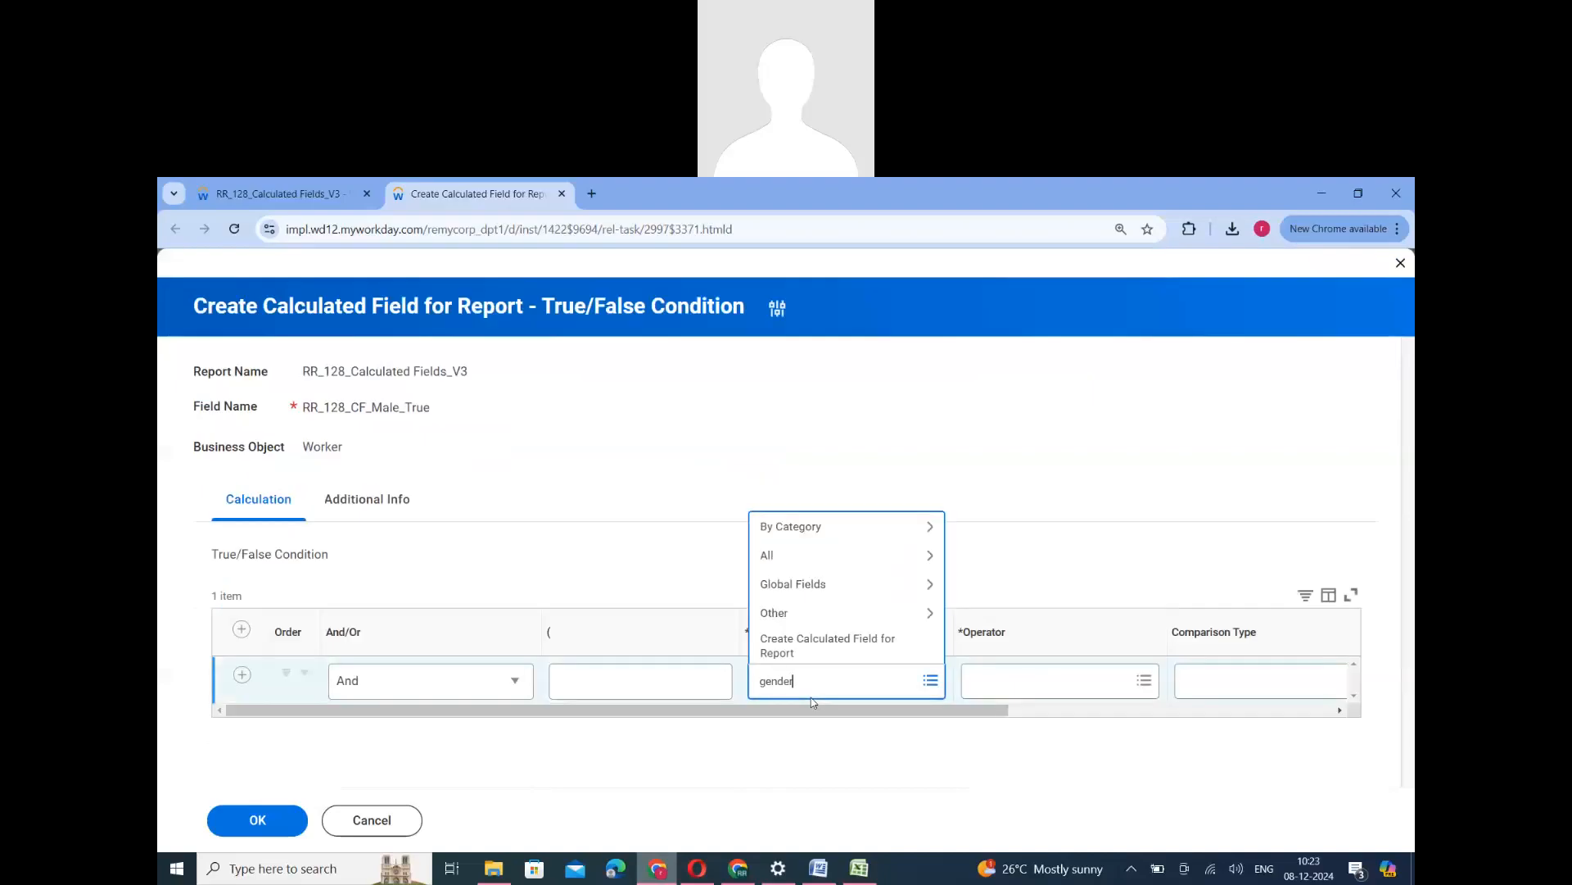
key("Return")
left_click(793, 366)
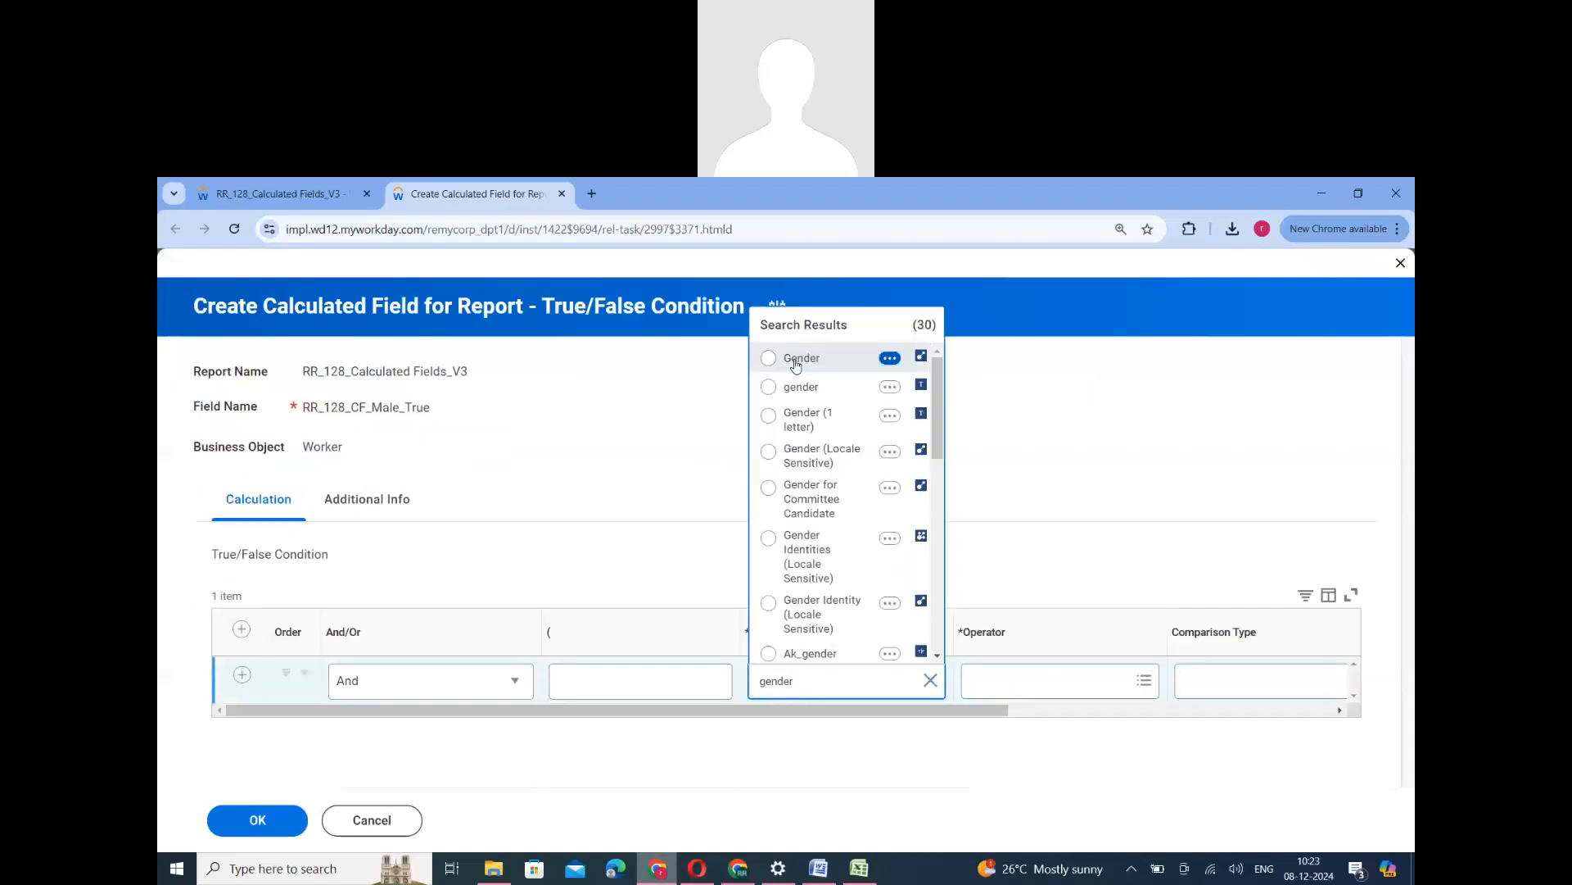
left_click(1040, 683)
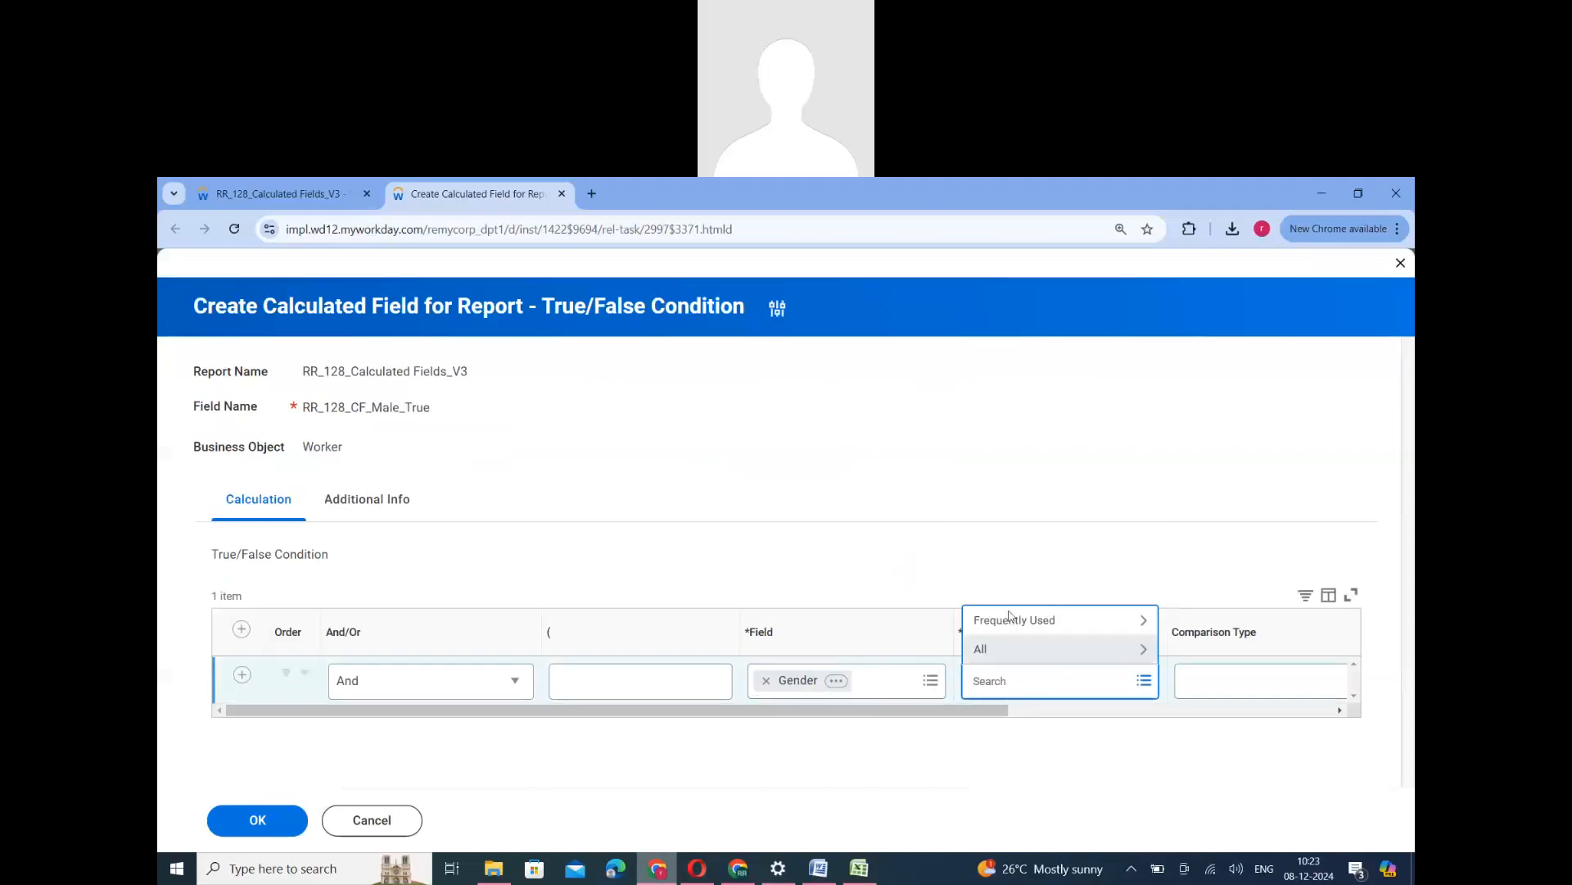
left_click(1006, 656)
scroll(1001, 621, "down", 5)
left_click(1044, 562)
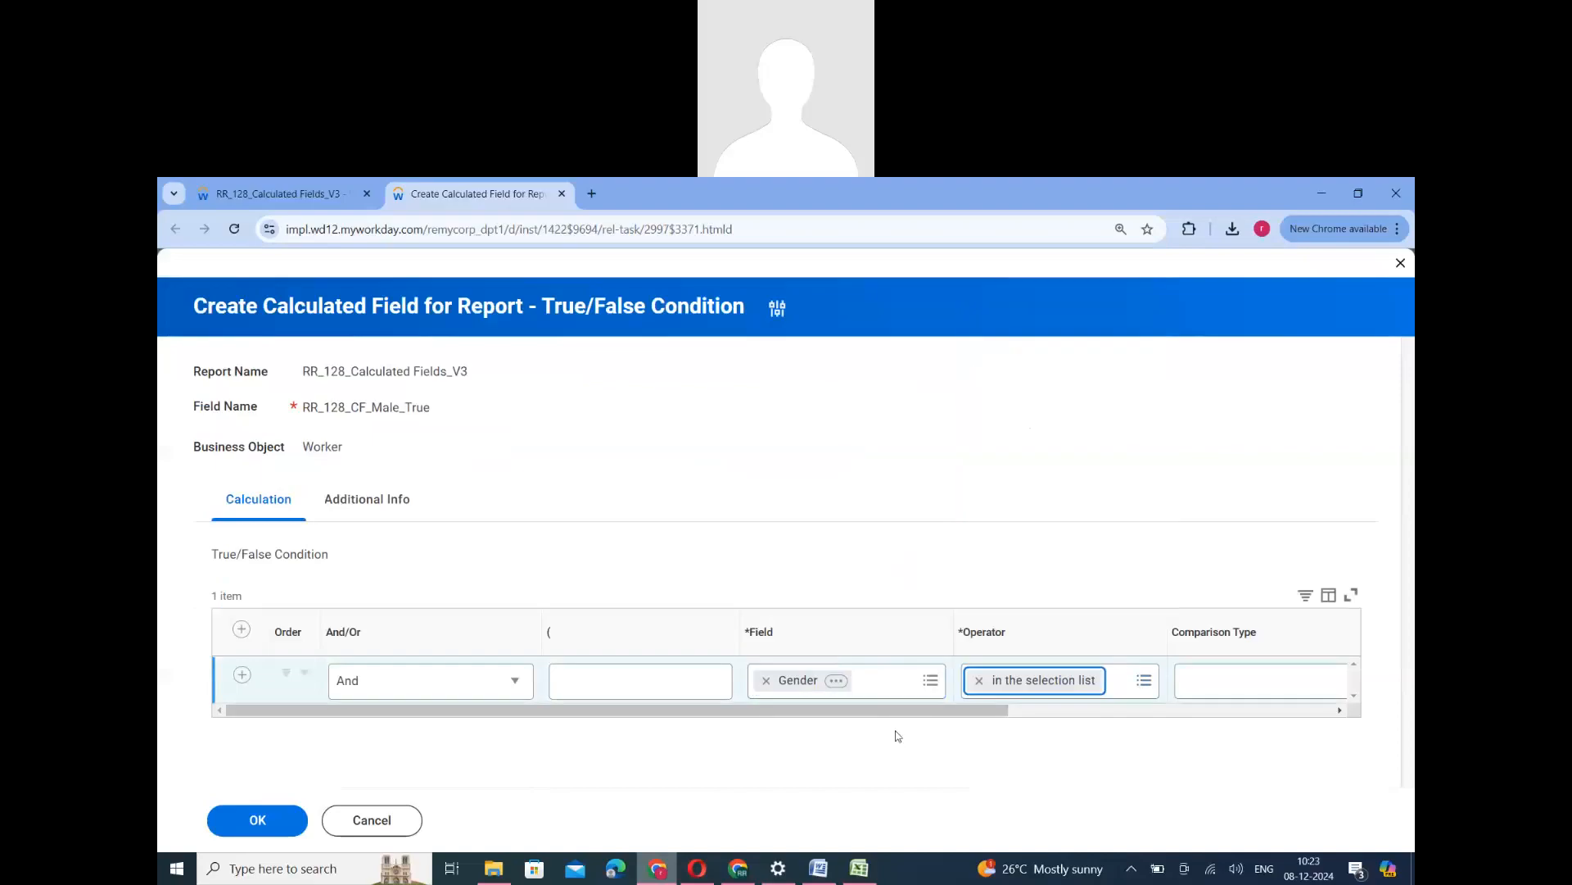
- Set the condition's comparison value to Male and save the calculated field
left_click(1130, 686)
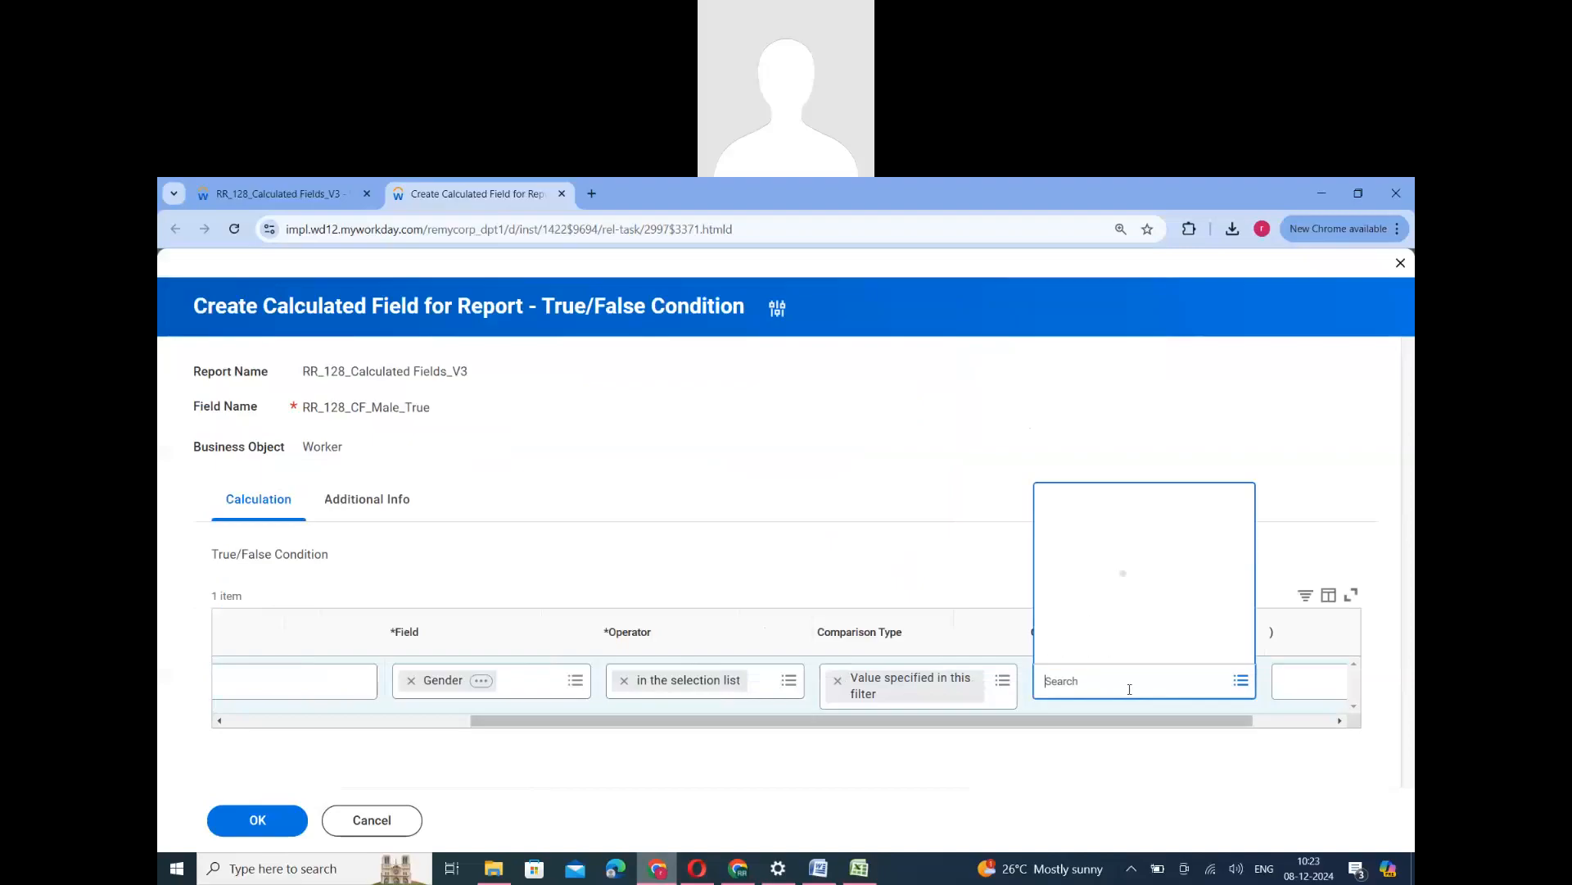
left_click(1078, 624)
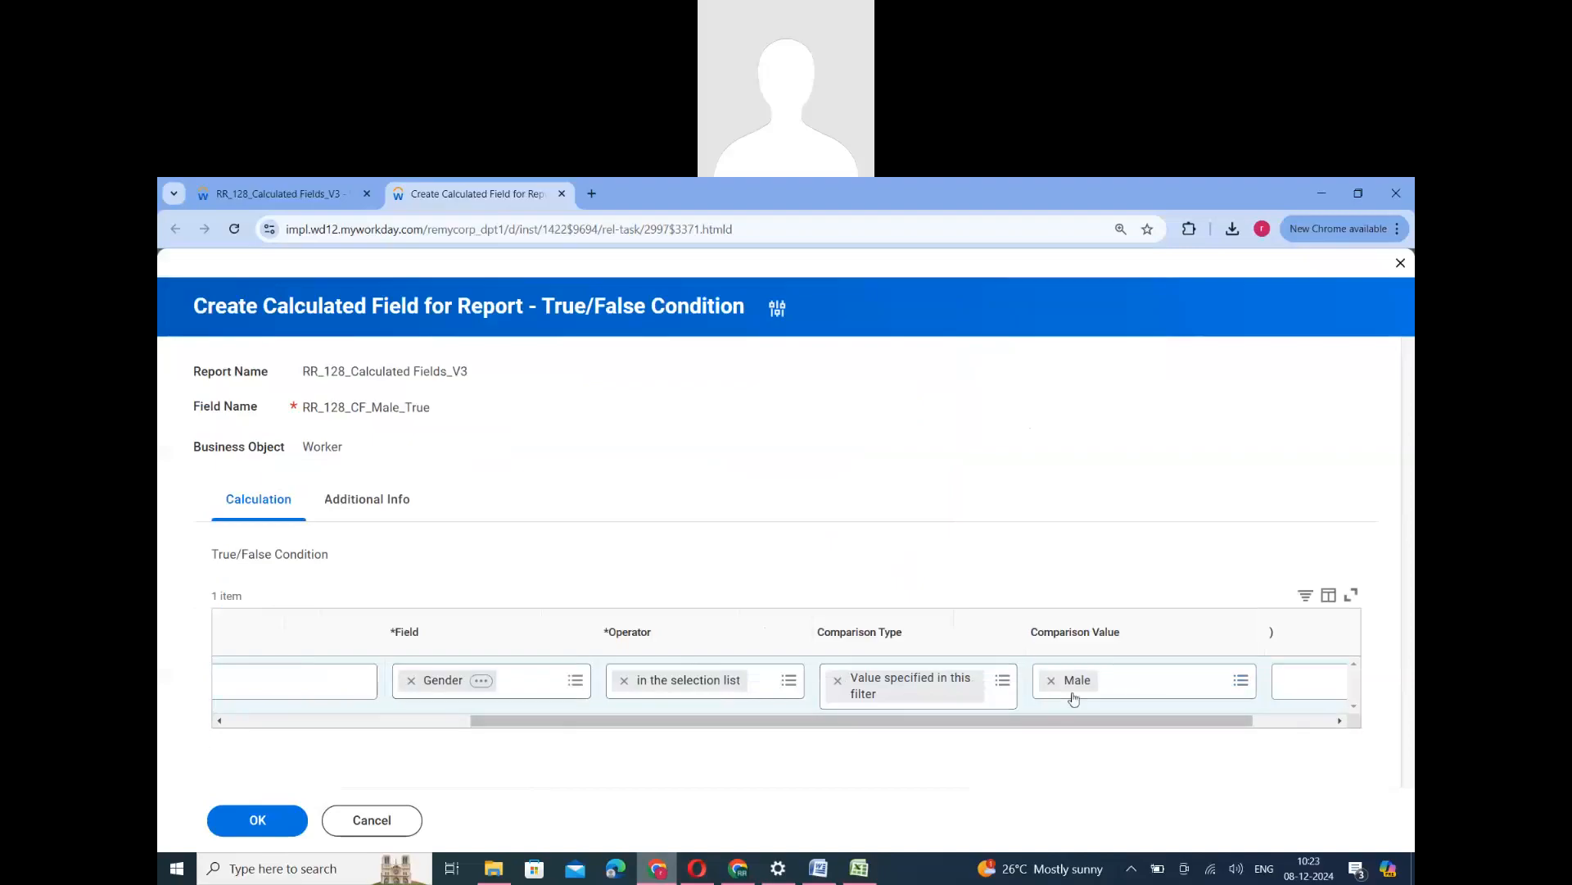
double_click(561, 318)
left_click(255, 819)
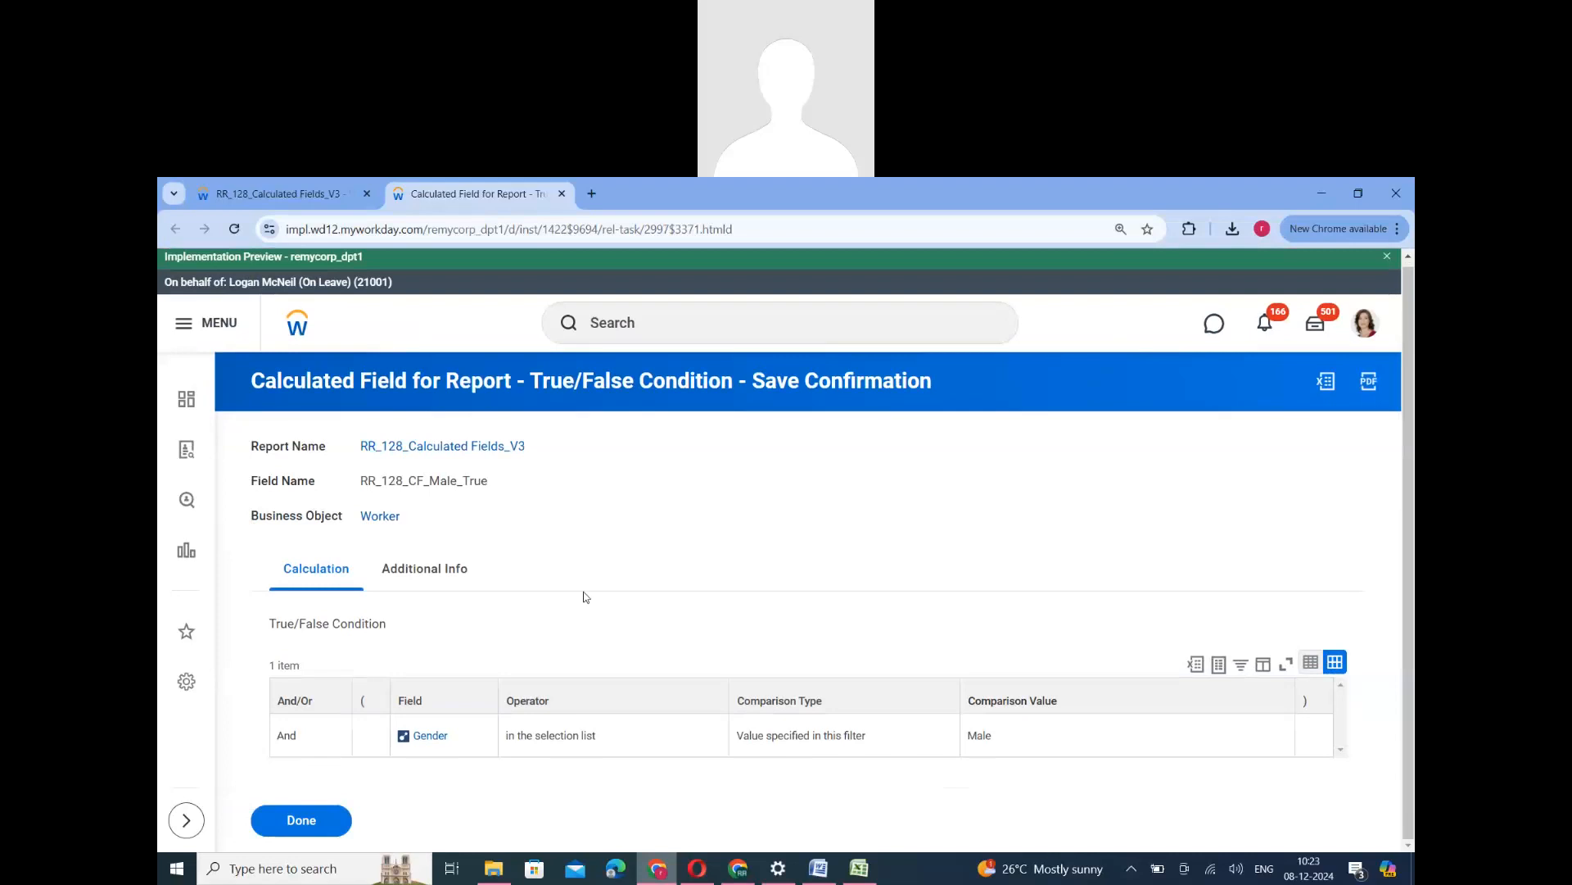
- Copy the saved calculated field's name and open the report RR_128_Calculated Fields_V3 for editing
double_click(461, 483)
key("ctrl+c")
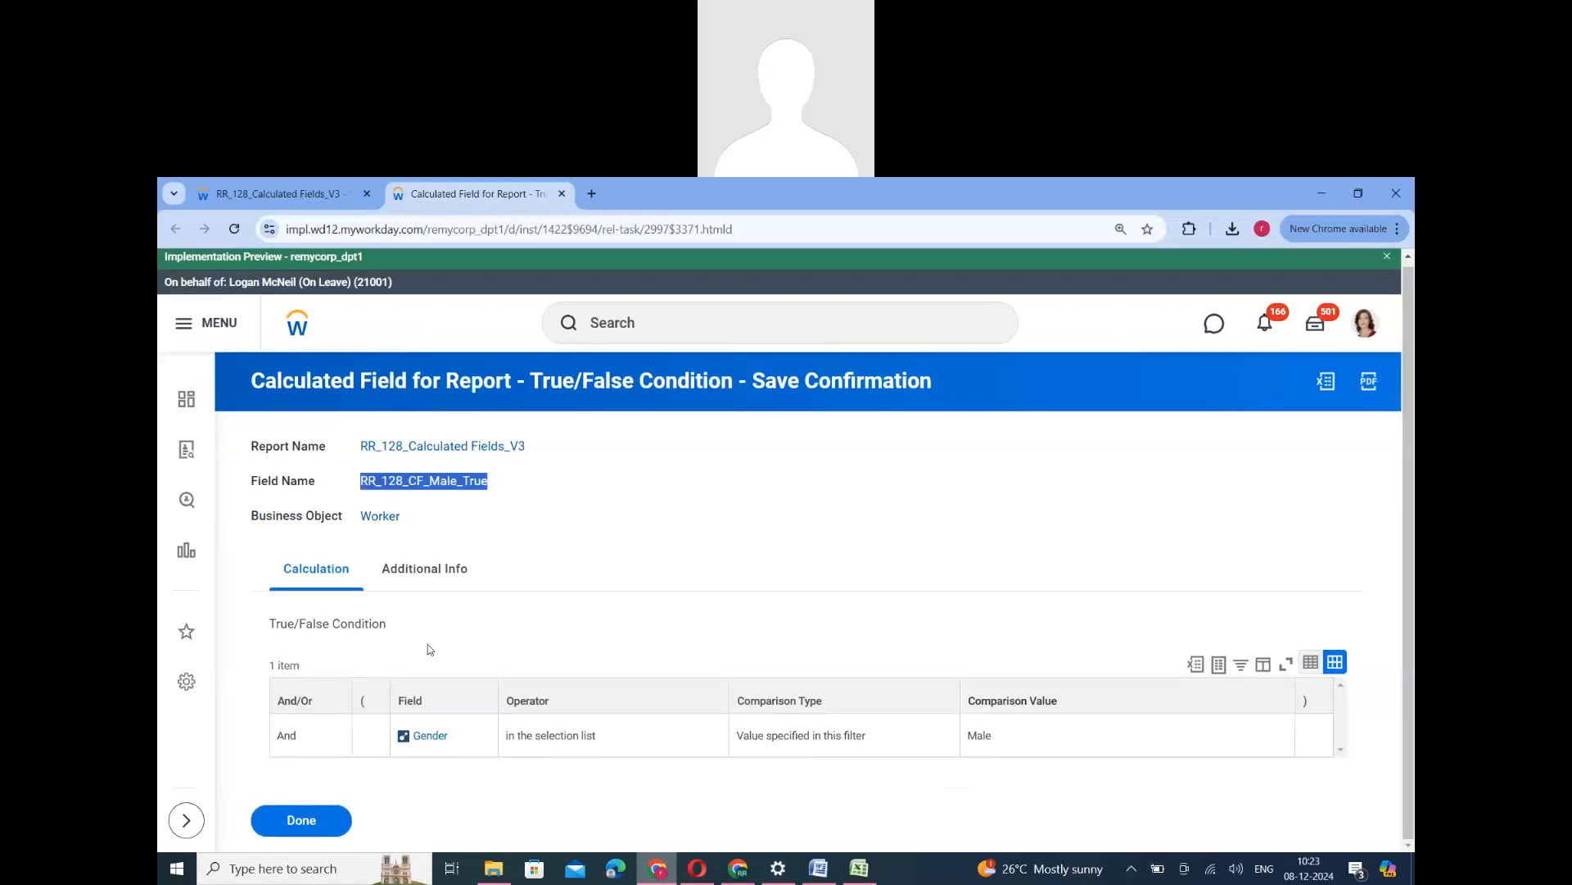
left_click(301, 820)
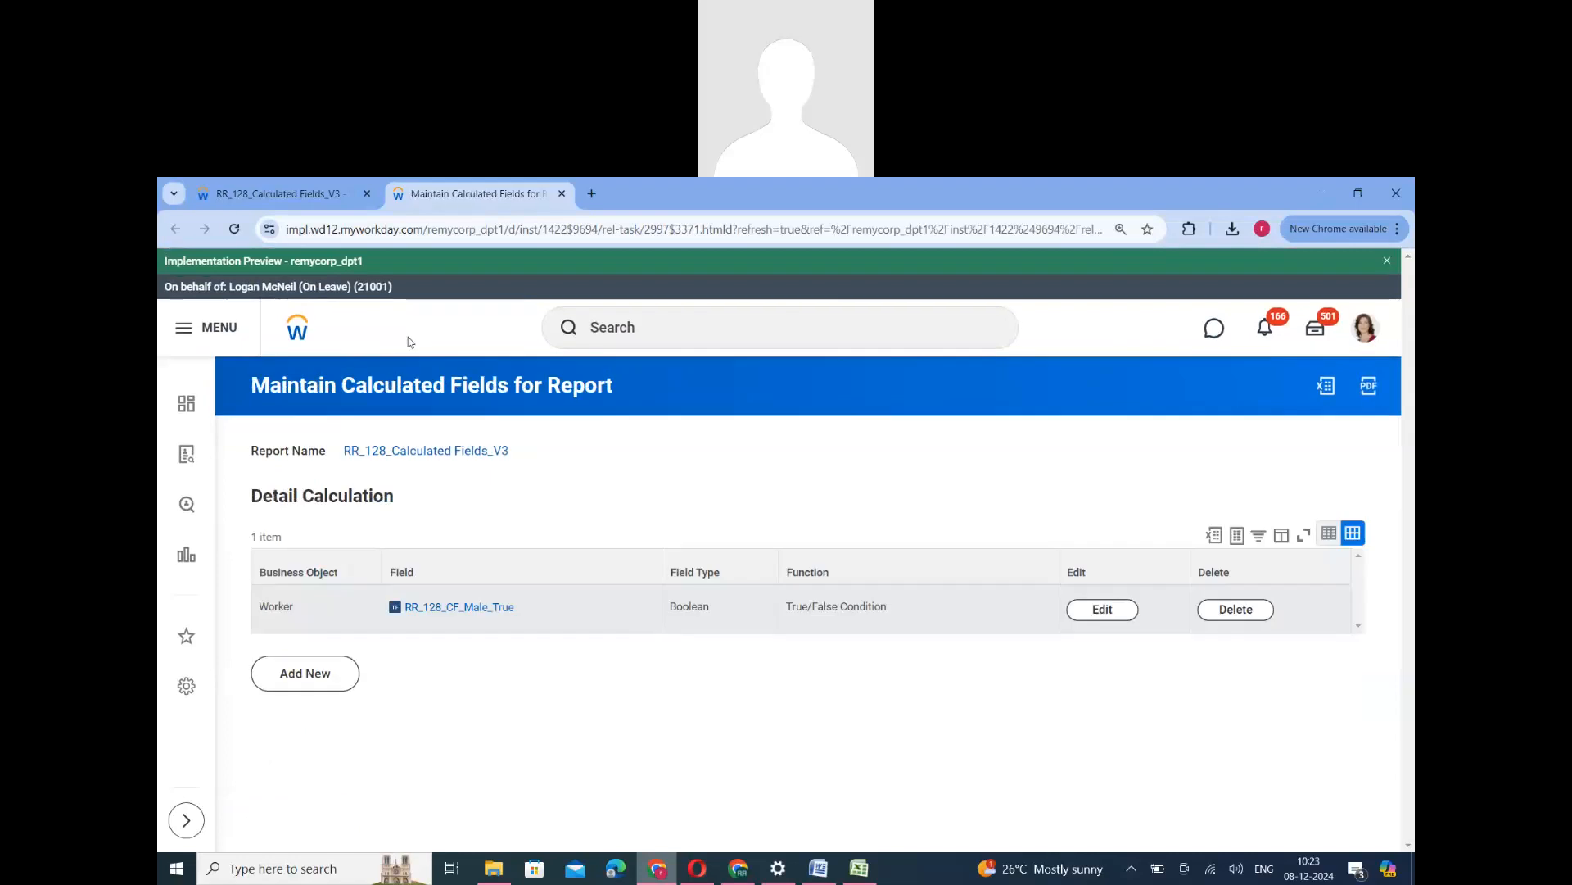
left_click(306, 195)
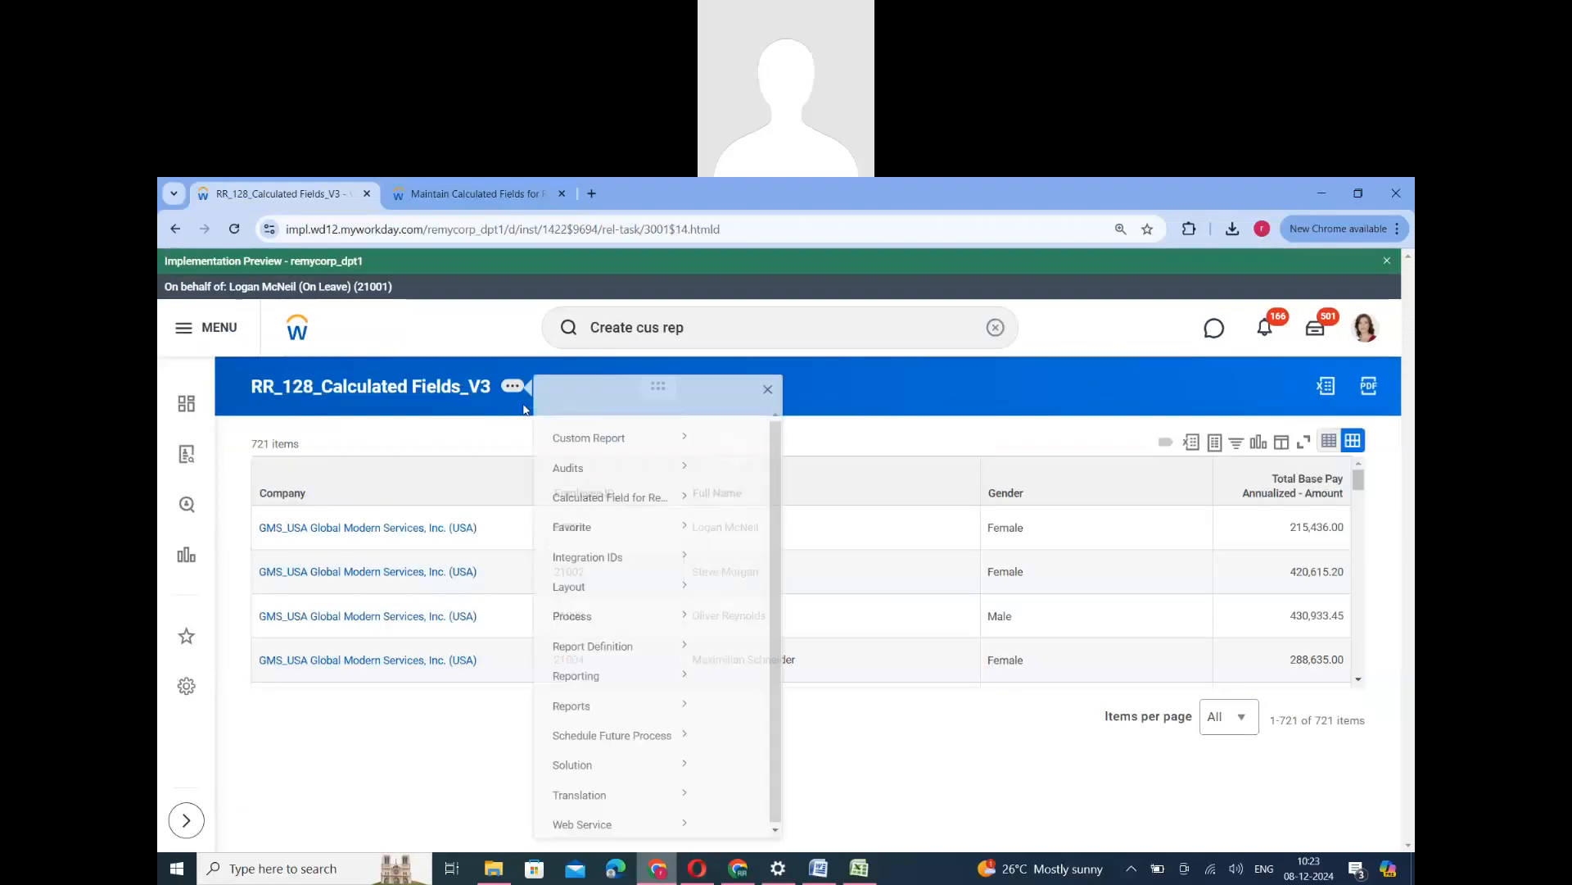
mouse_move(582, 457)
left_click(731, 464)
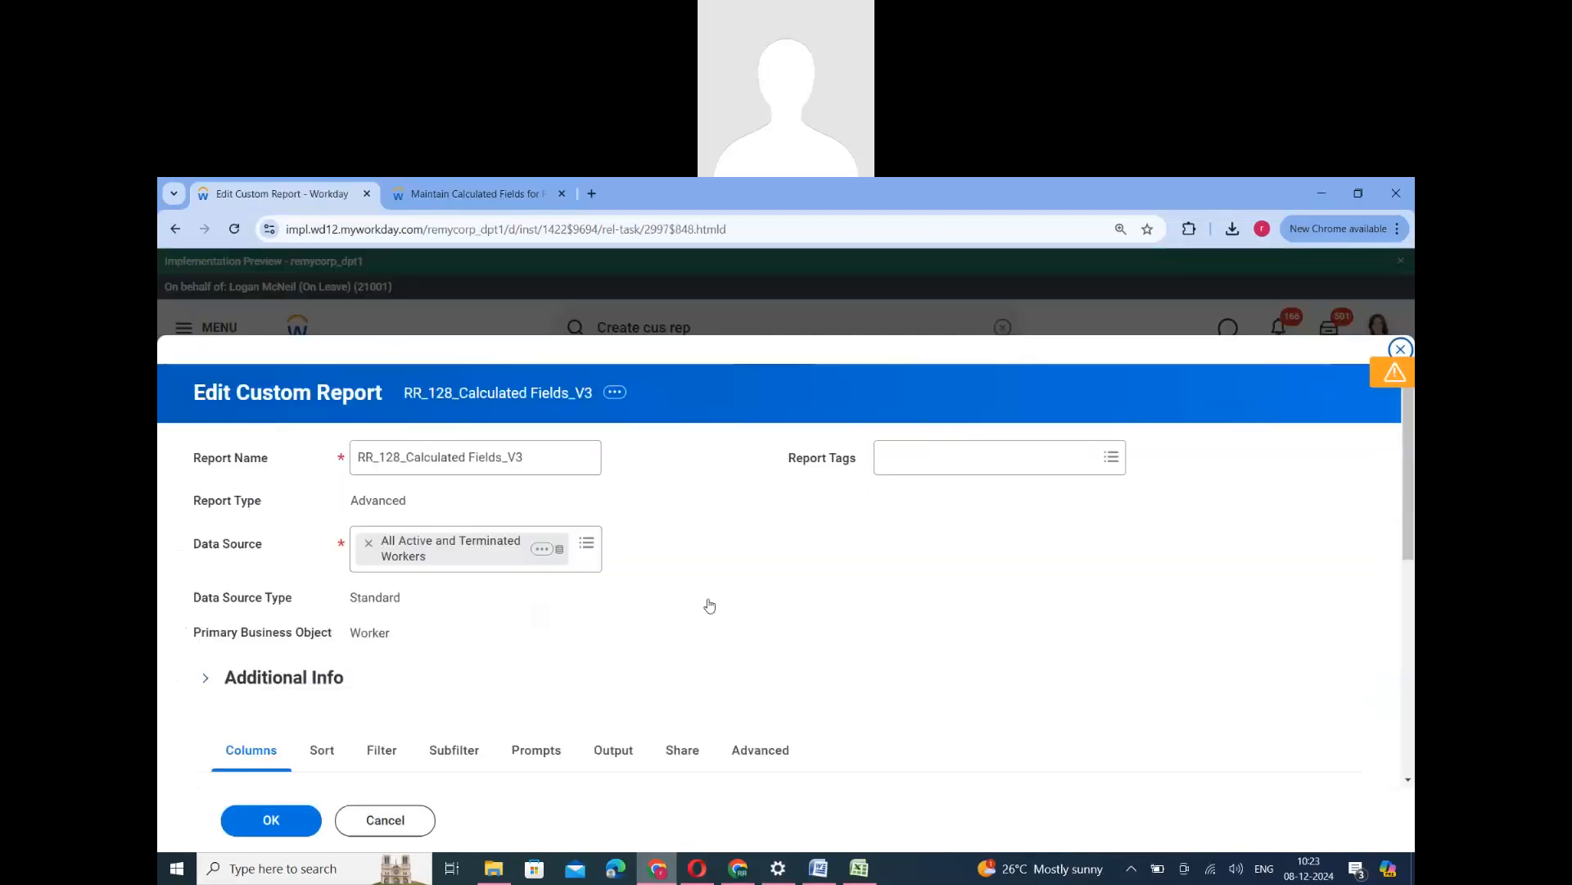
- Add a Worker column with the field RR_128_CF_Male_True directly after Gender, then save and run the report
scroll(712, 606, "down", 5)
left_click(231, 607)
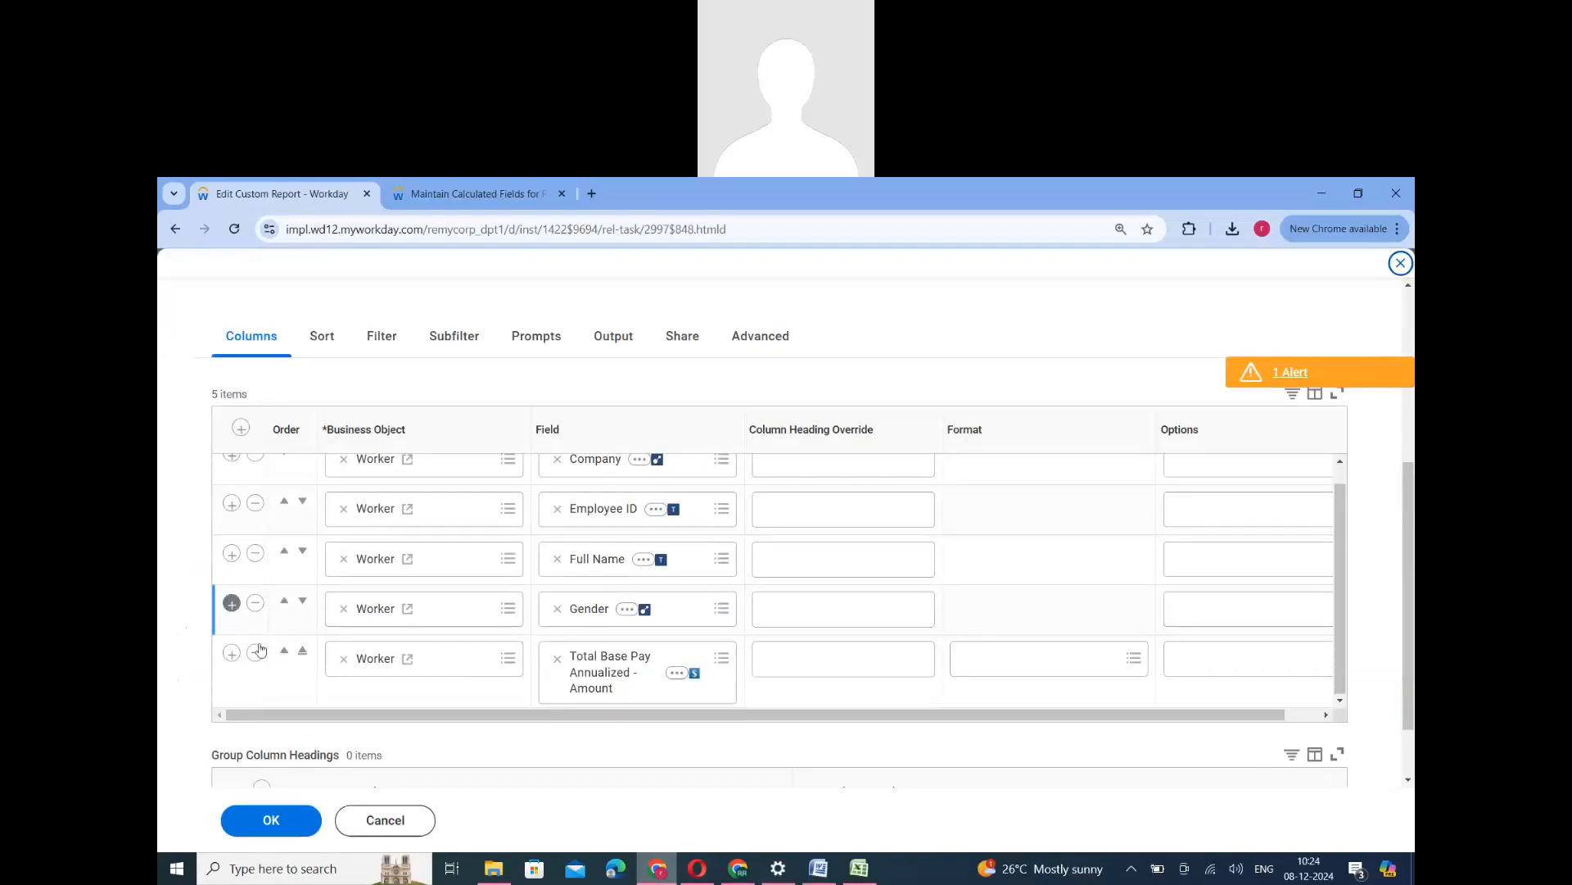
left_click(624, 652)
key("ctrl+v")
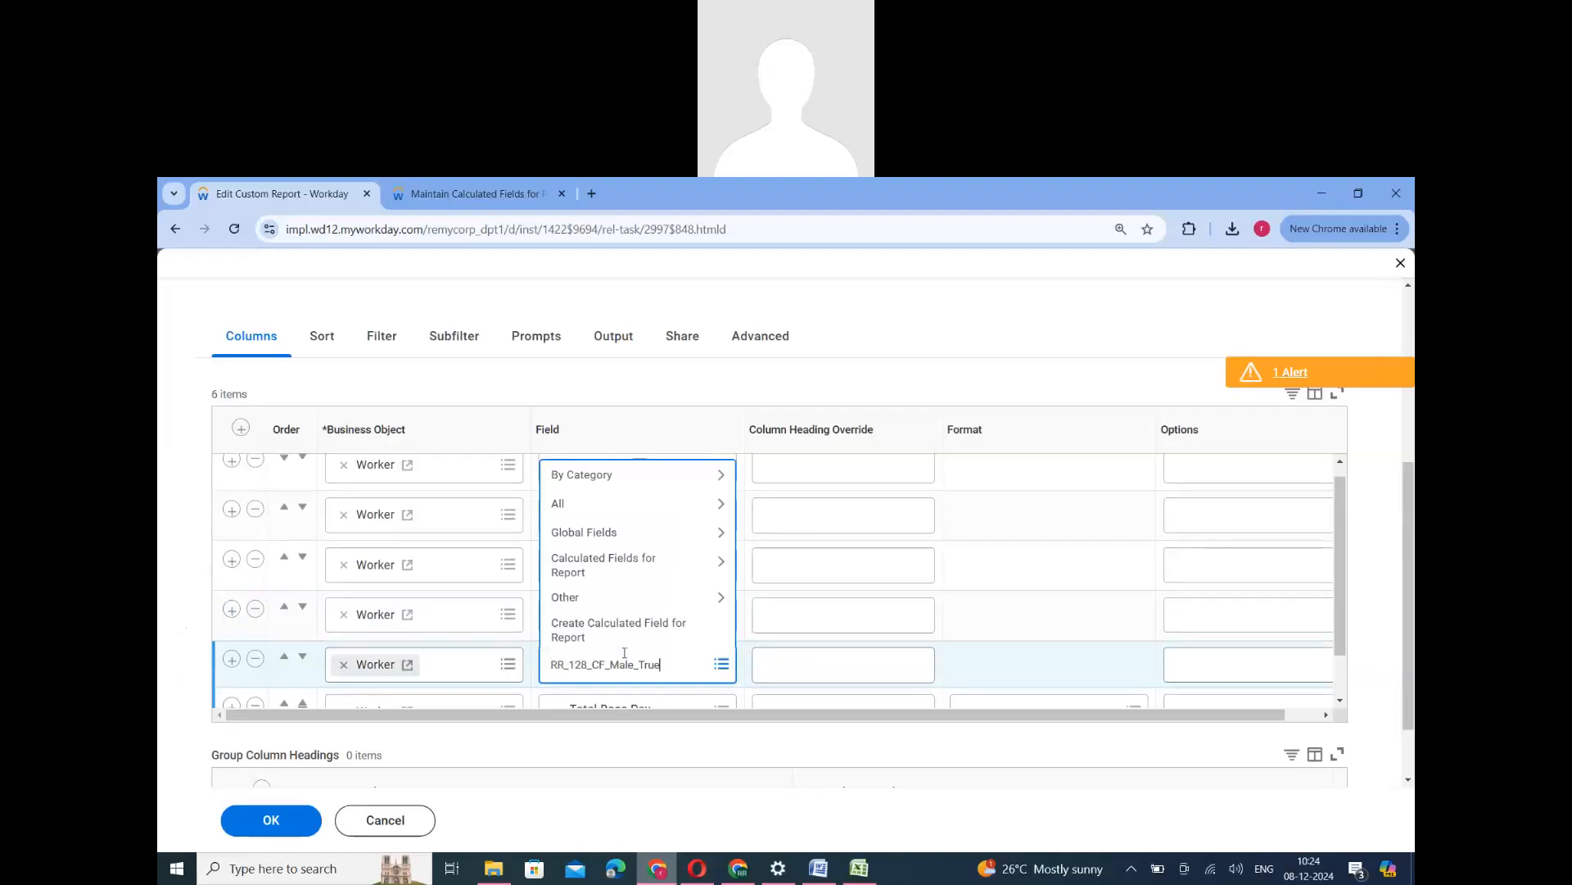
key("Return")
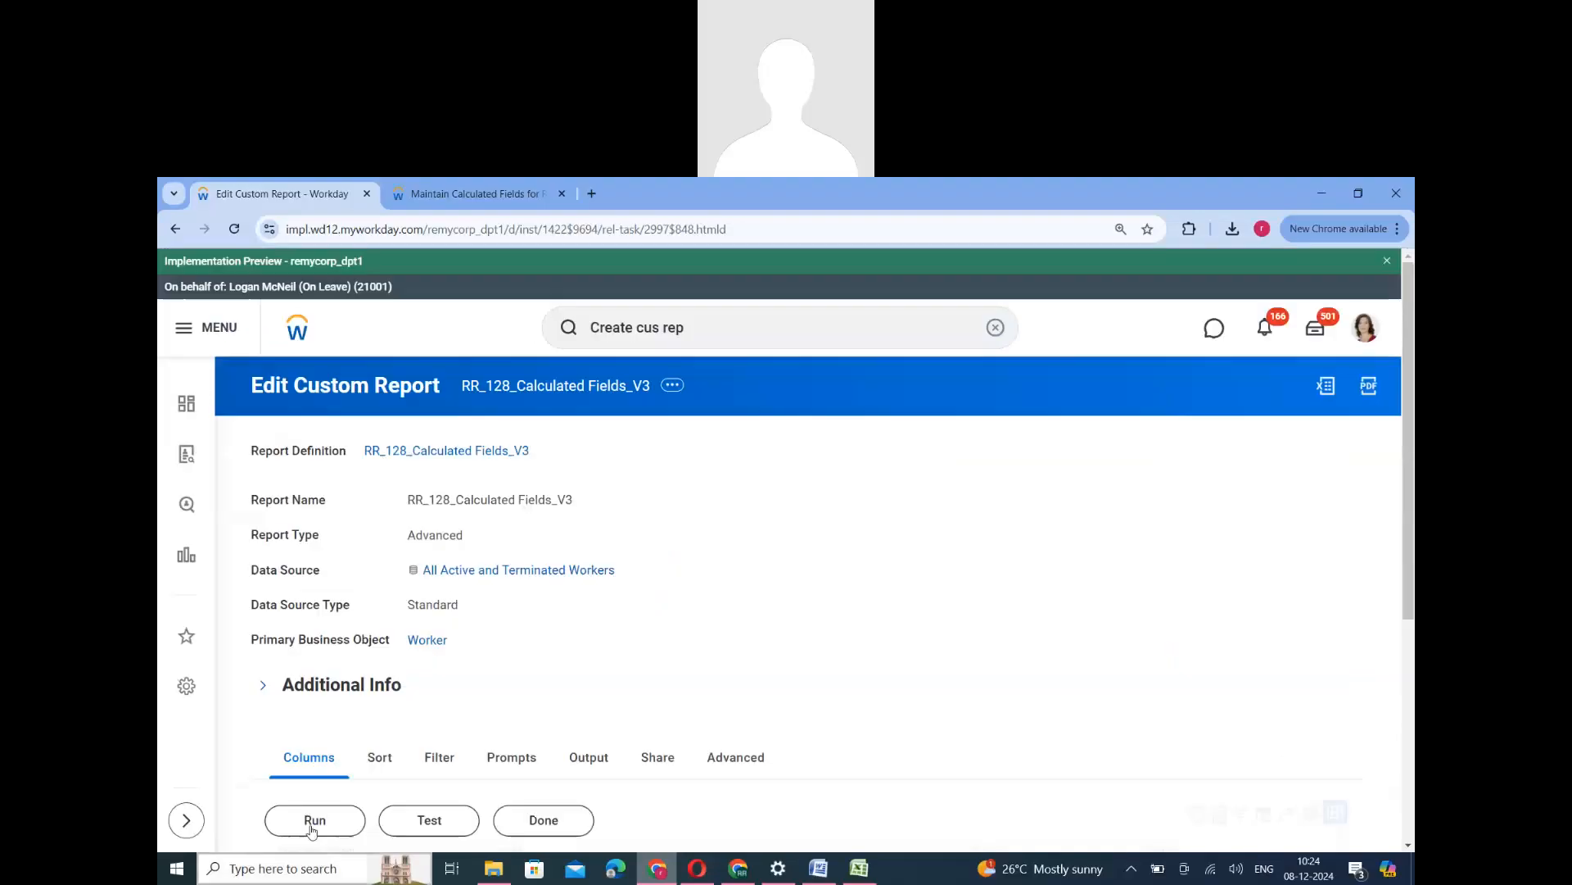
key("Return")
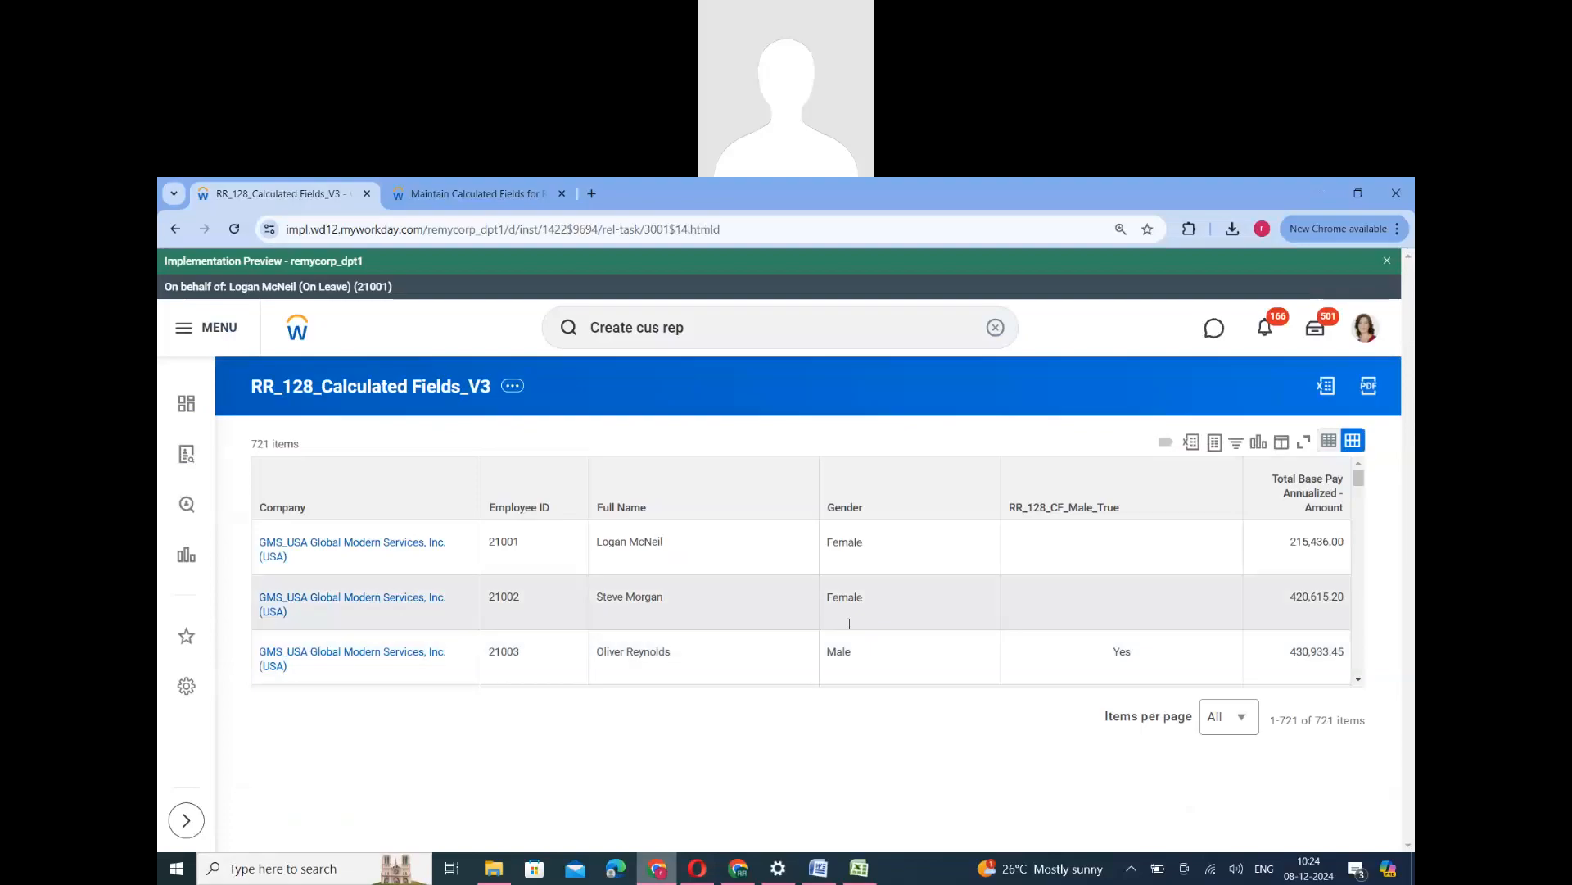
- Compare the Gender values with the RR_128_CF_Male_True column for male, female and undeclared workers in the report results
scroll(844, 643, "down", 1)
scroll(842, 649, "up", 1)
double_click(842, 649)
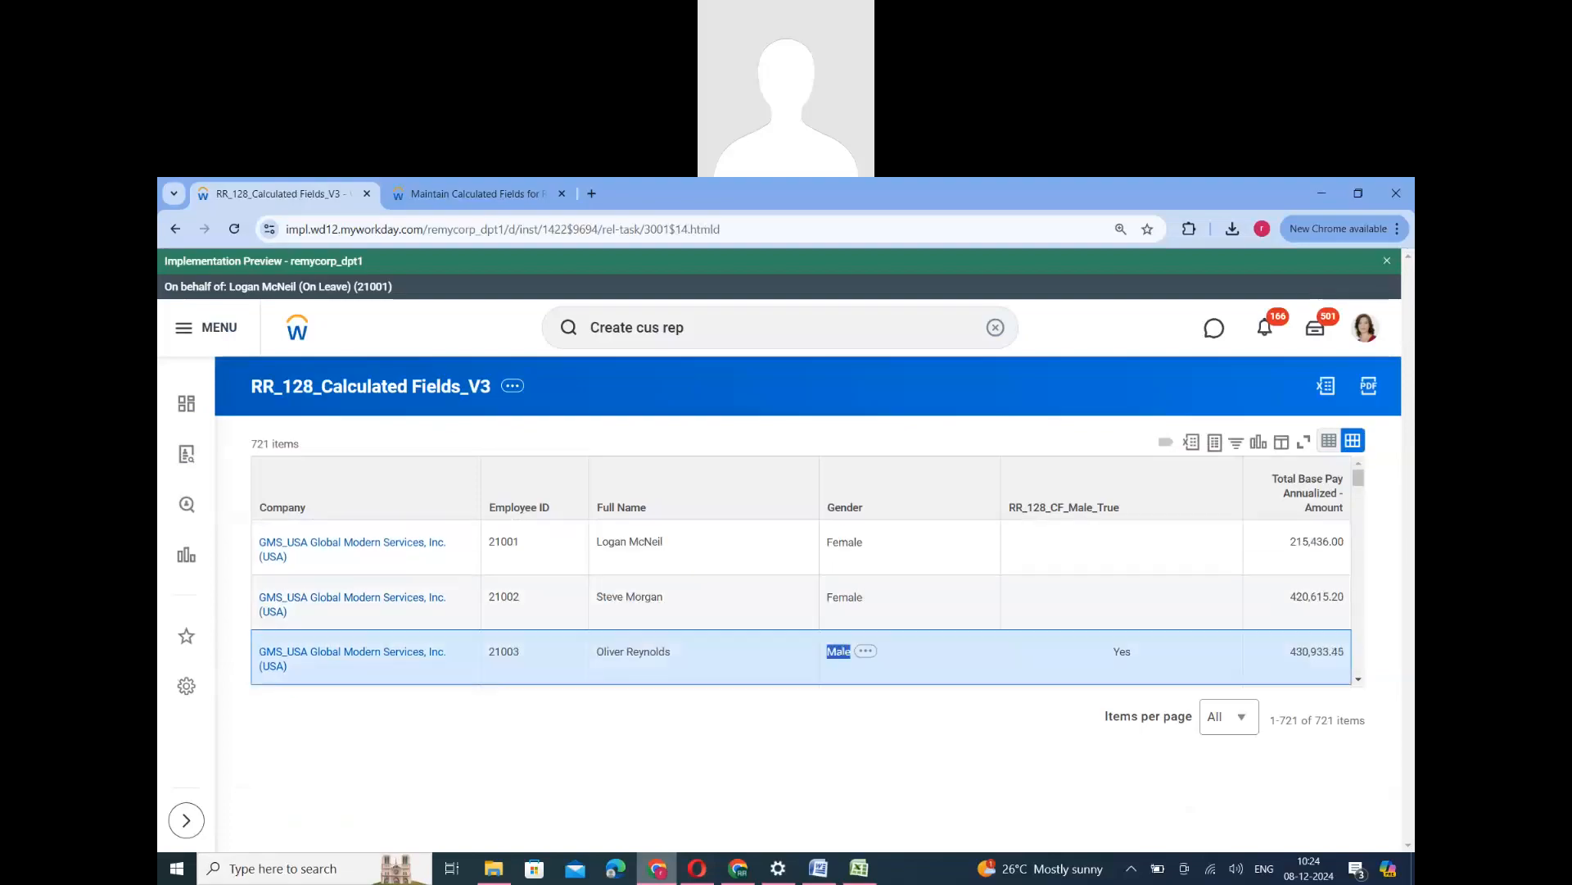
scroll(847, 622, "down", 1)
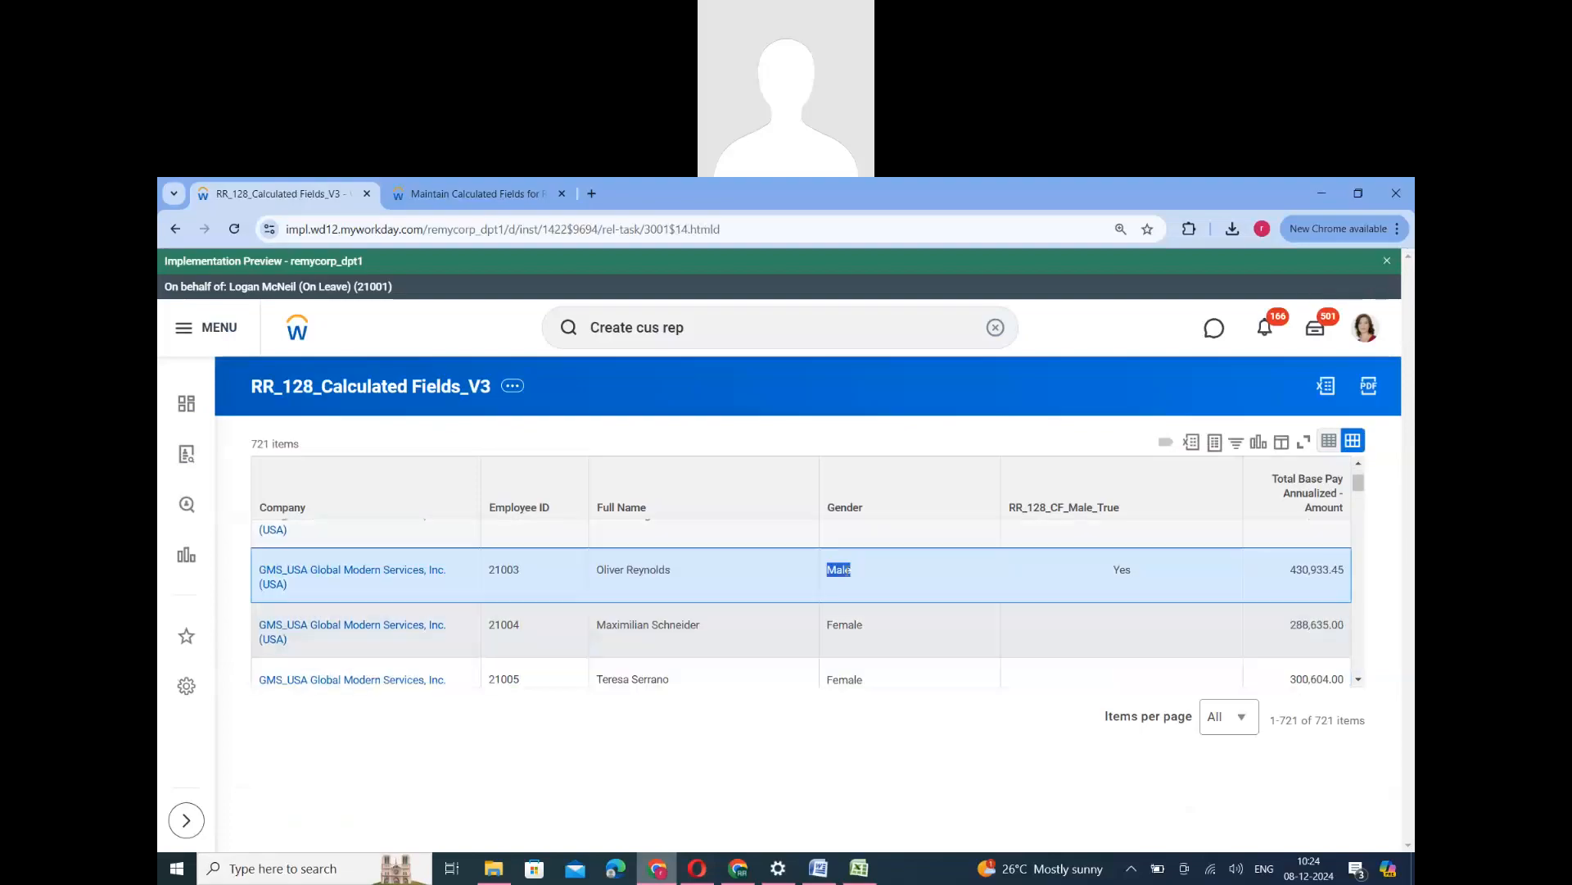
left_click(1123, 577)
double_click(1122, 573)
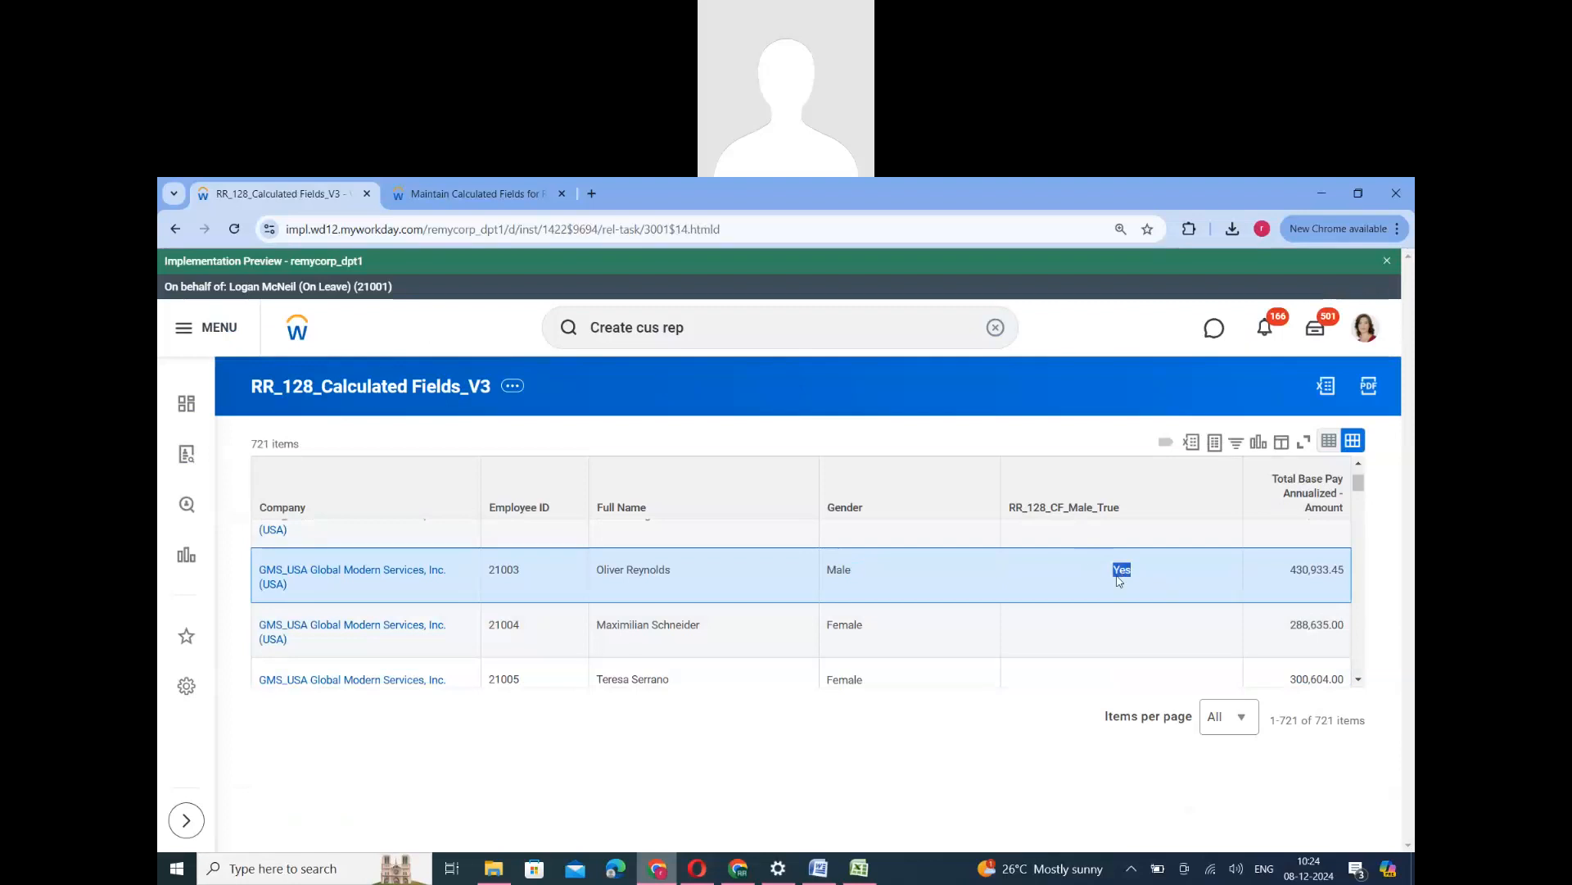
scroll(1118, 580, "up", 1)
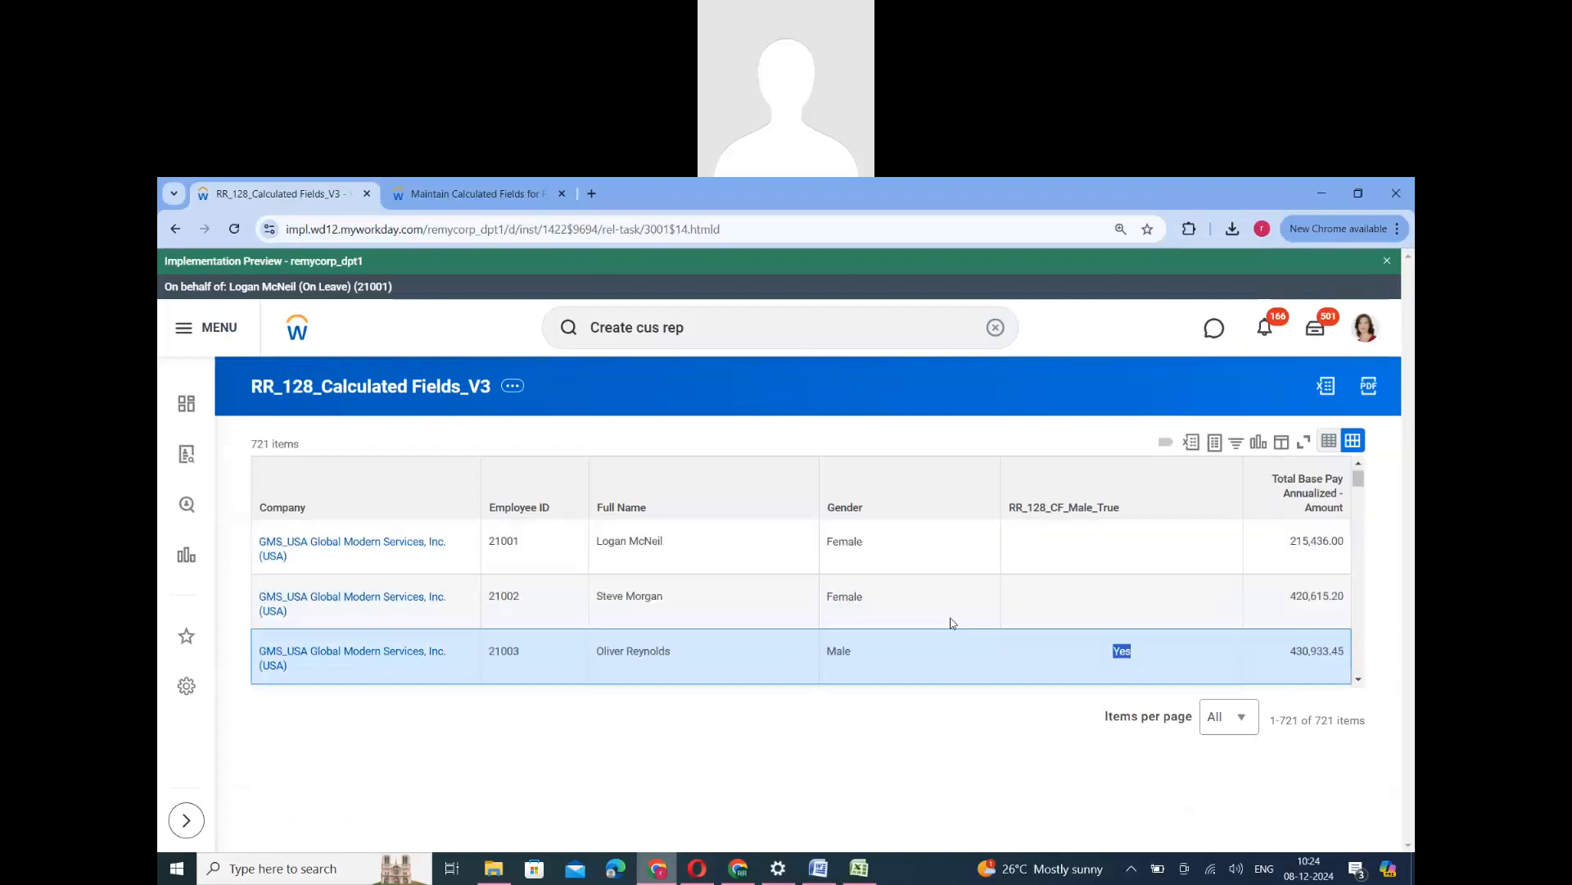
double_click(844, 596)
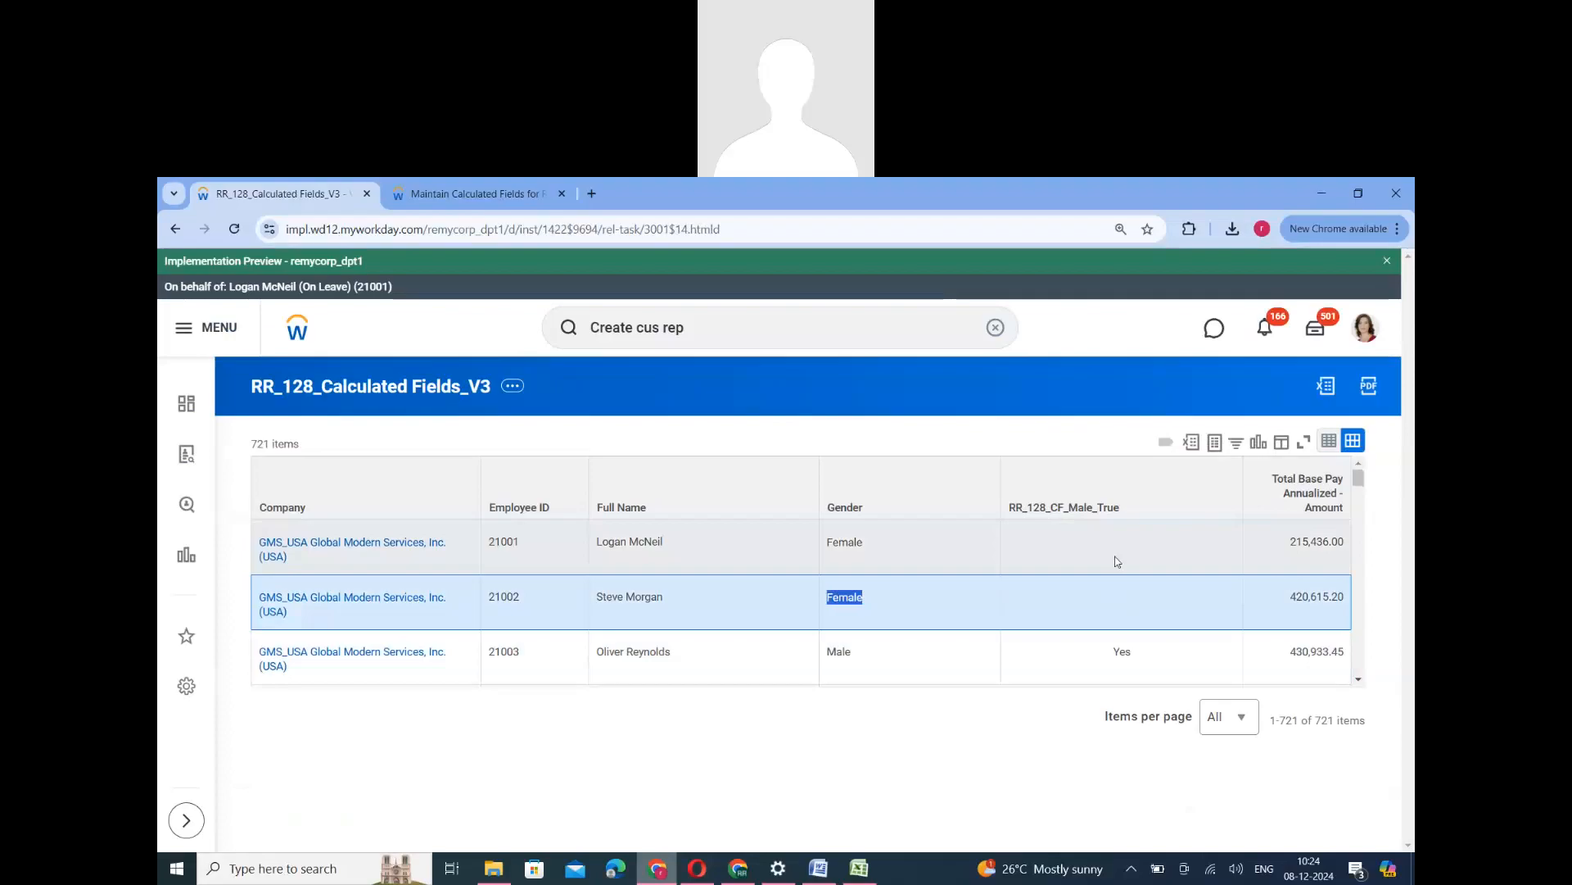
scroll(1118, 614, "down", 3)
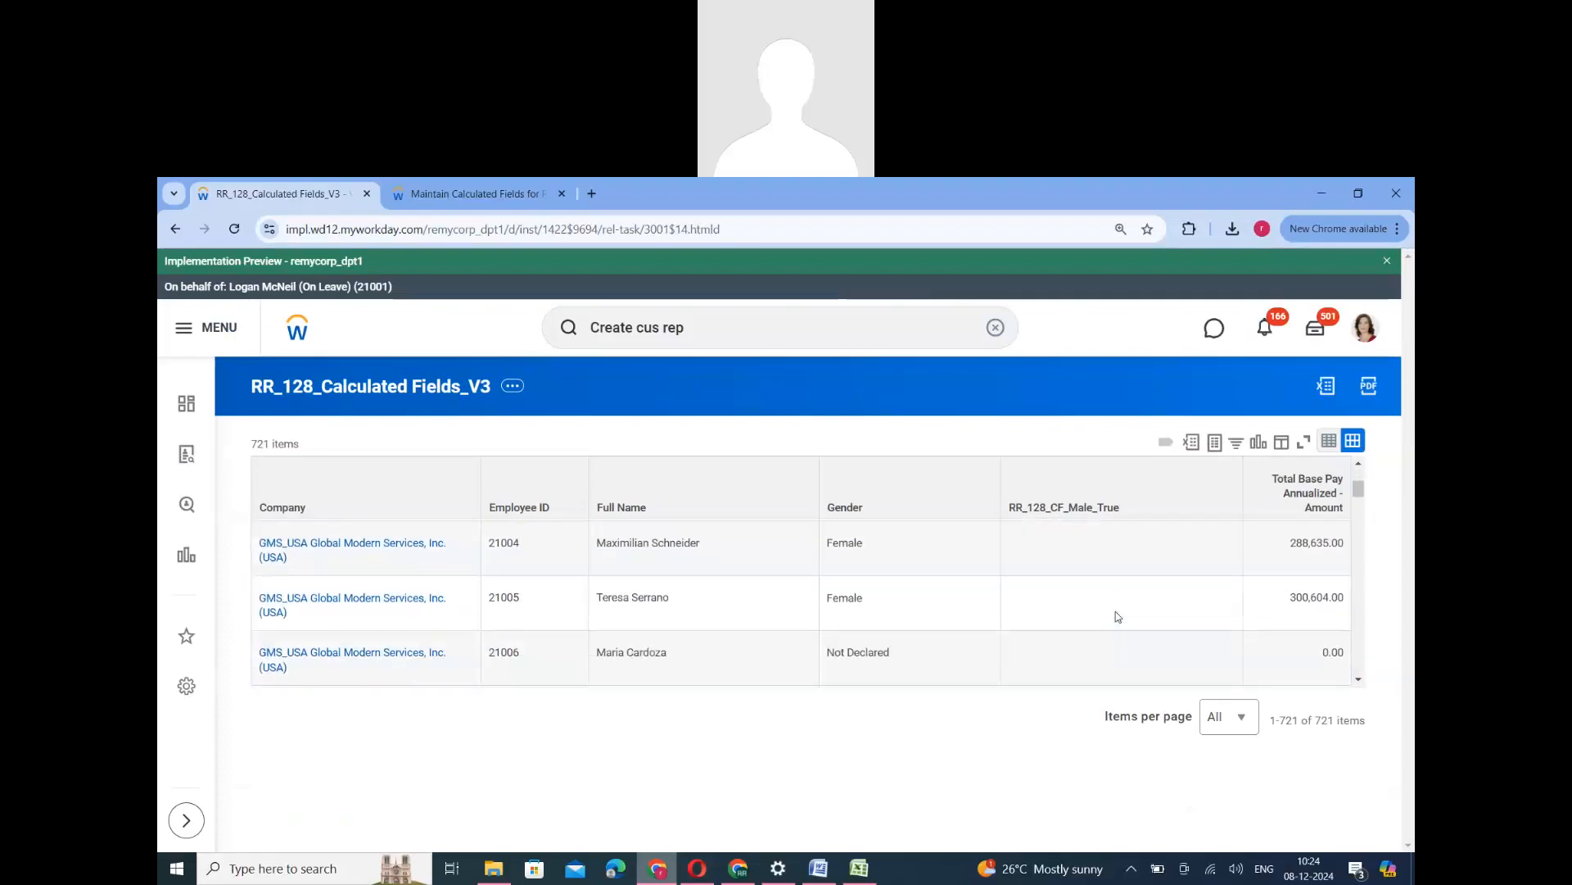
scroll(1115, 611, "down", 5)
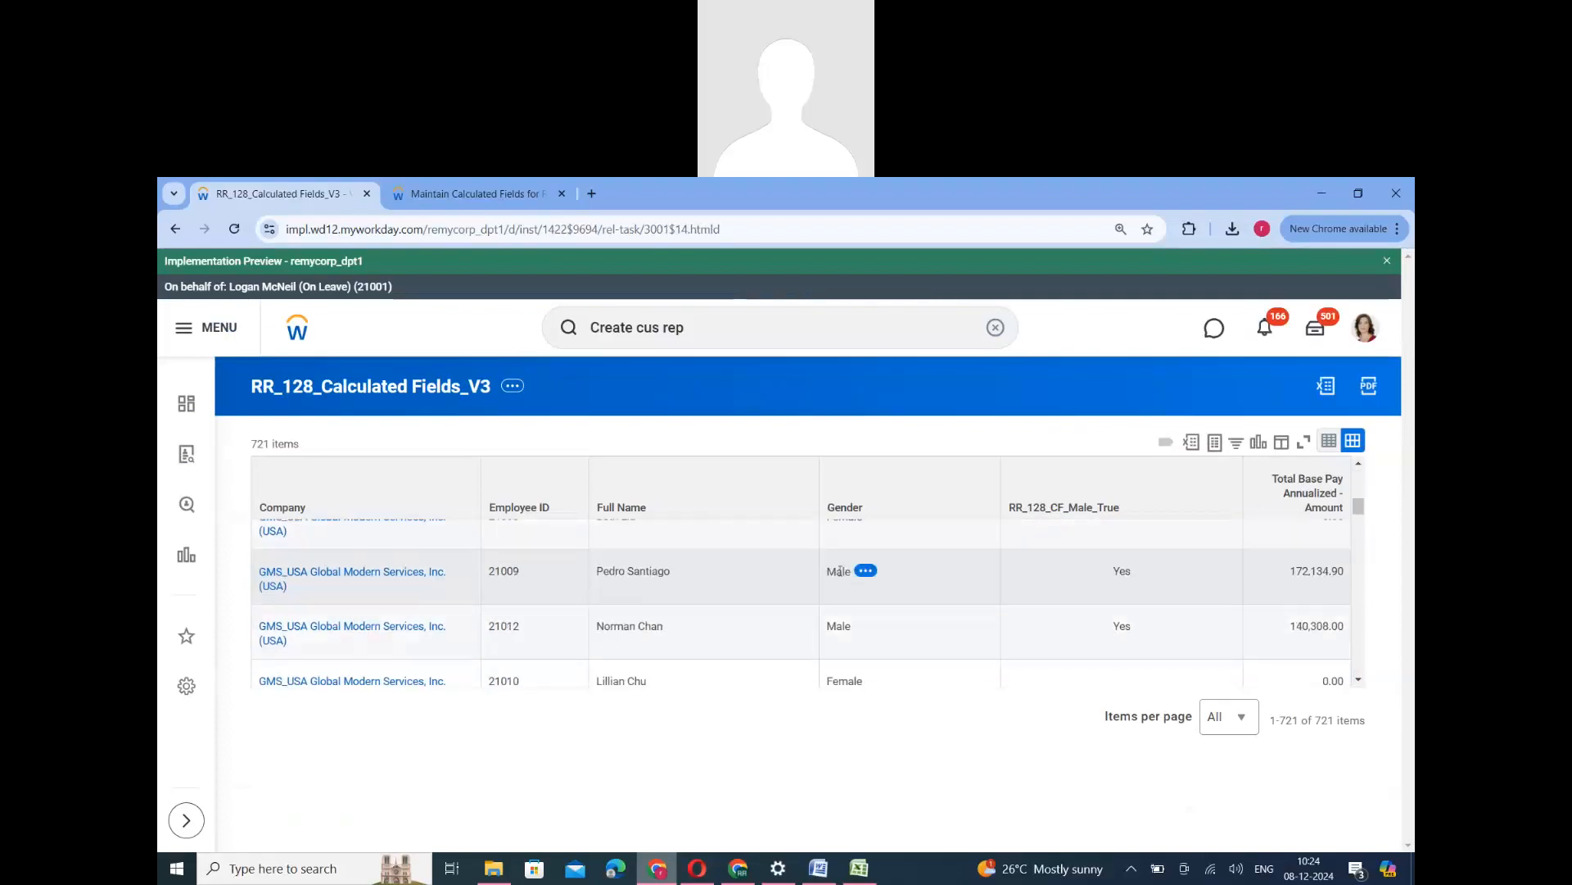
left_click(843, 571)
double_click(836, 625)
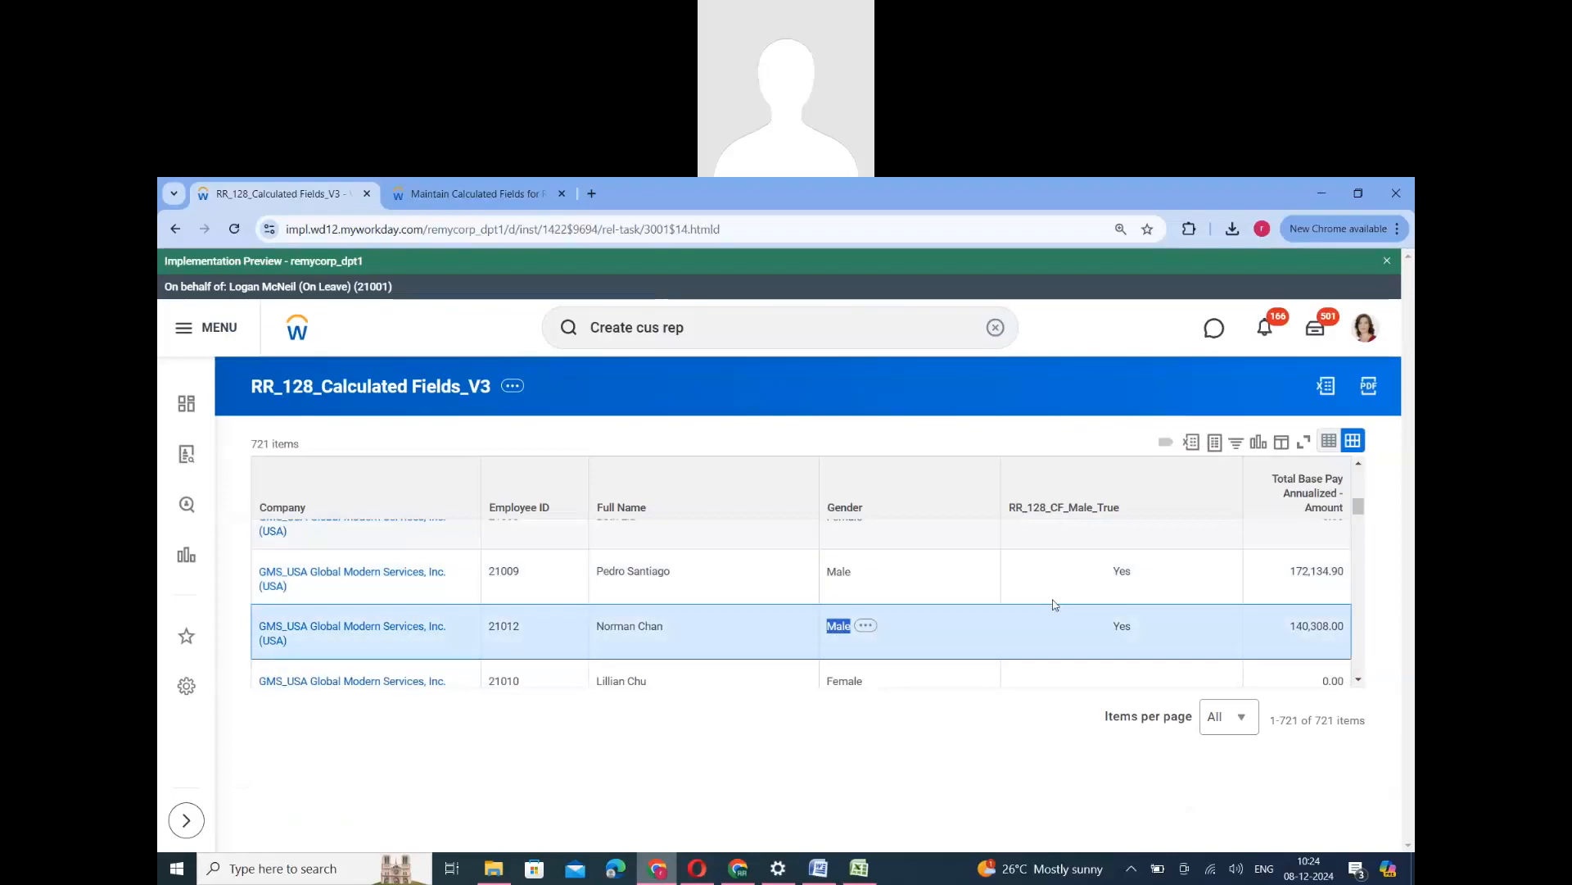
double_click(1121, 571)
double_click(1121, 626)
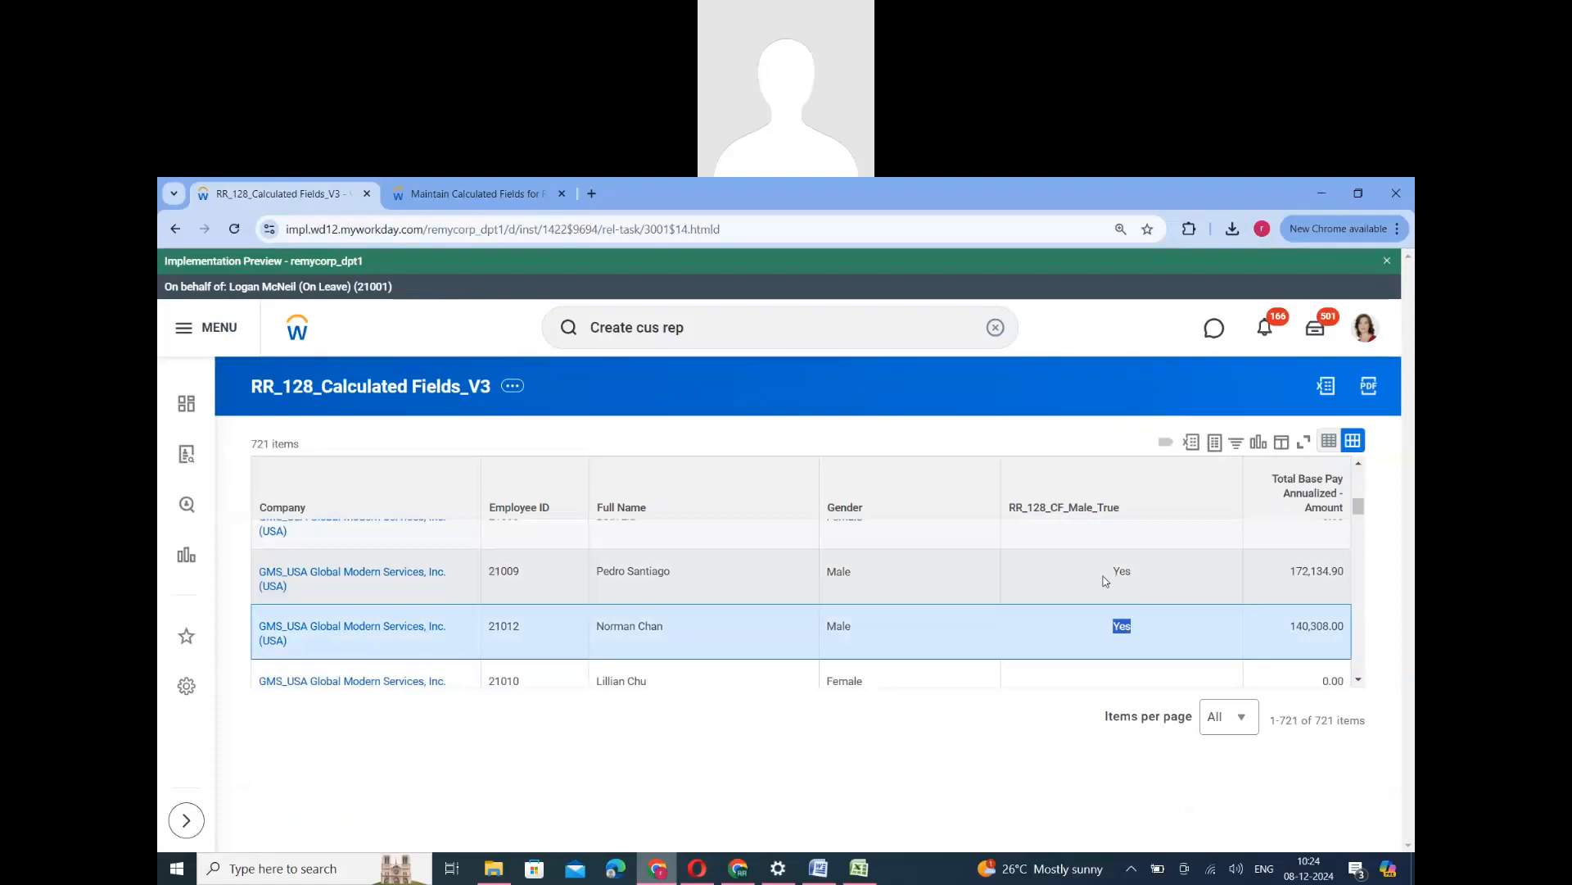
scroll(1085, 602, "up", 1)
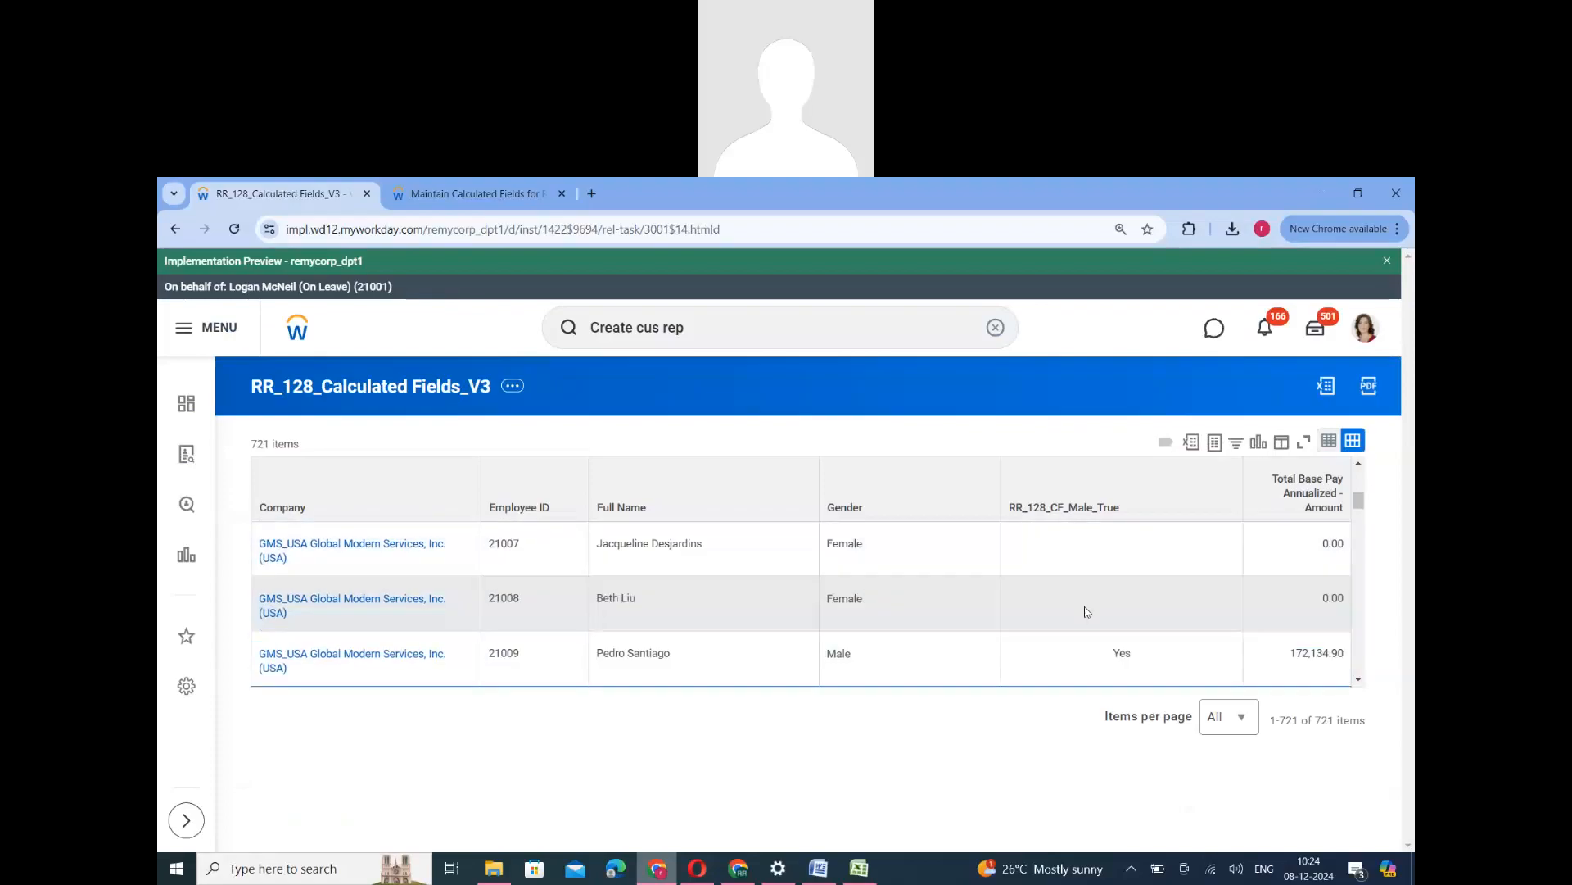
scroll(1087, 609, "up", 1)
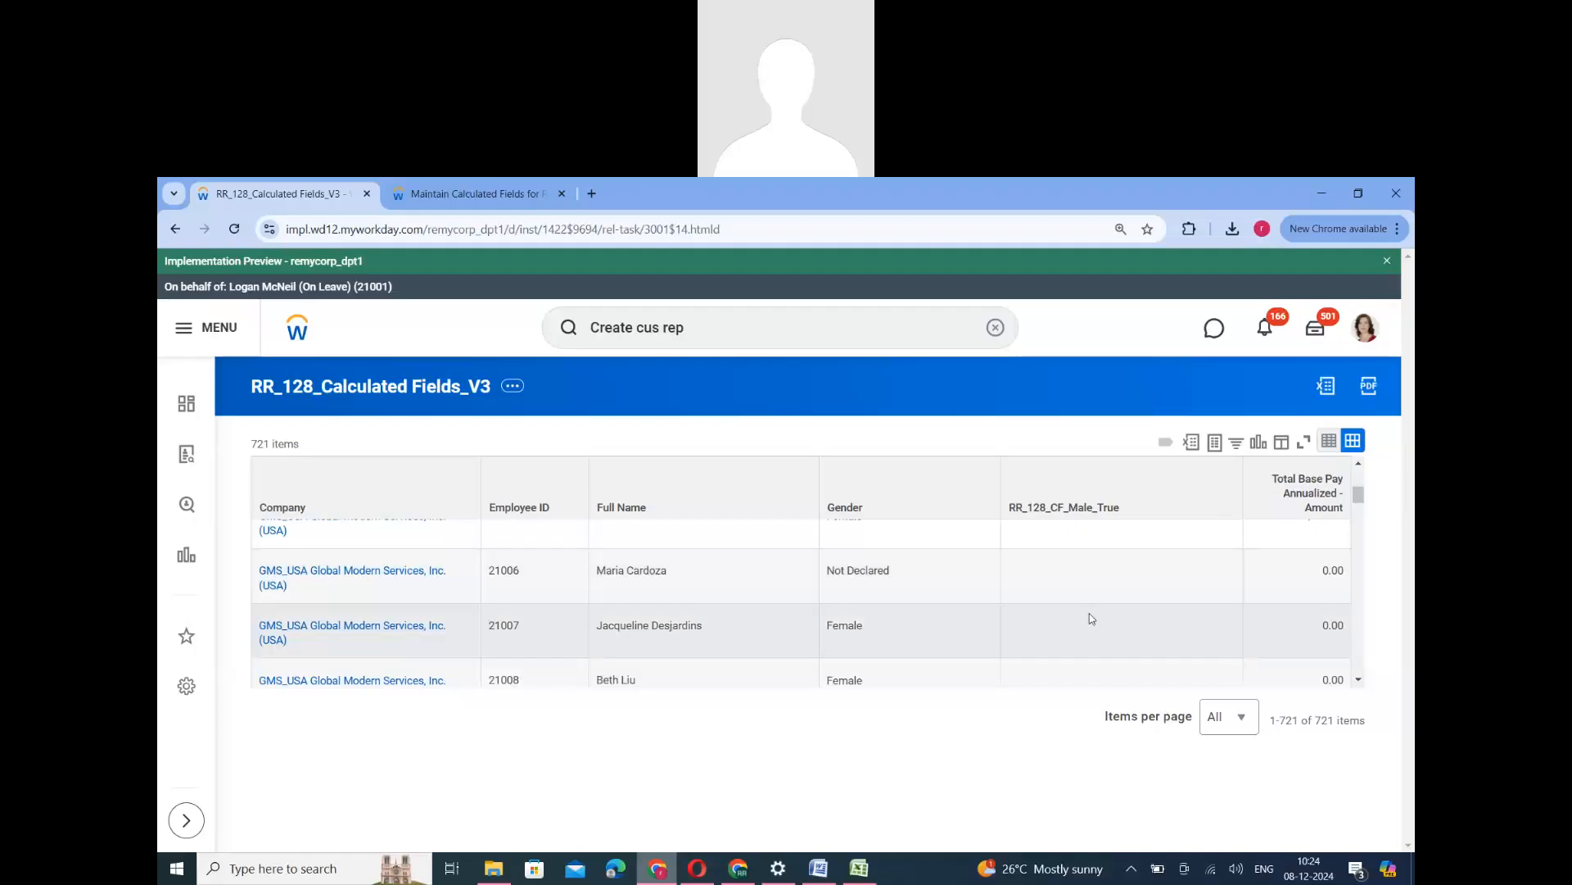
scroll(1090, 613, "down", 1)
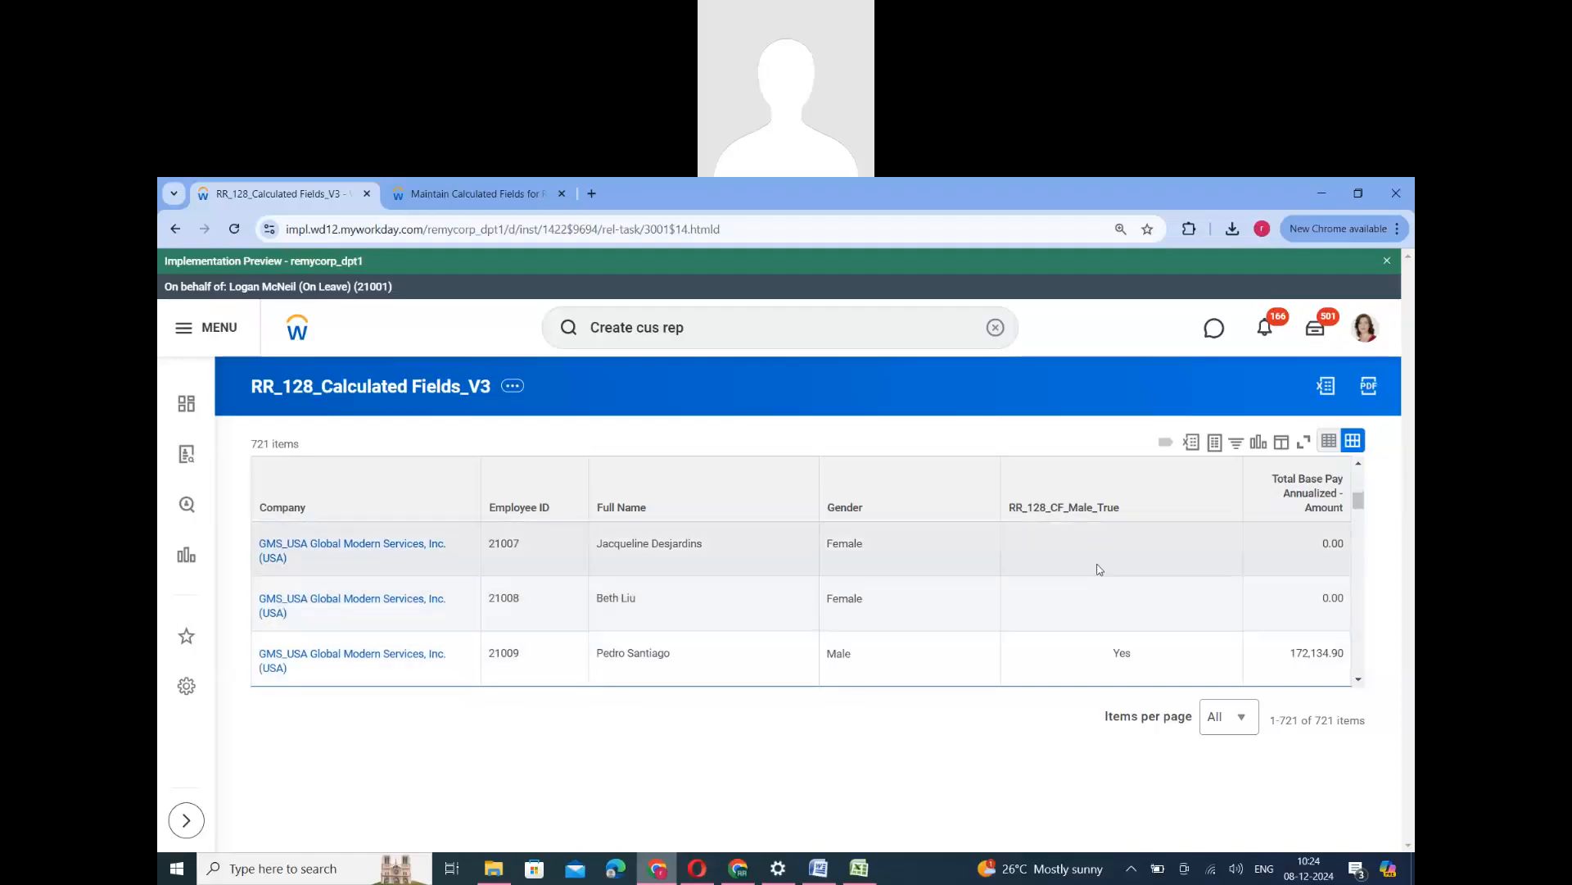
scroll(1109, 607, "up", 4)
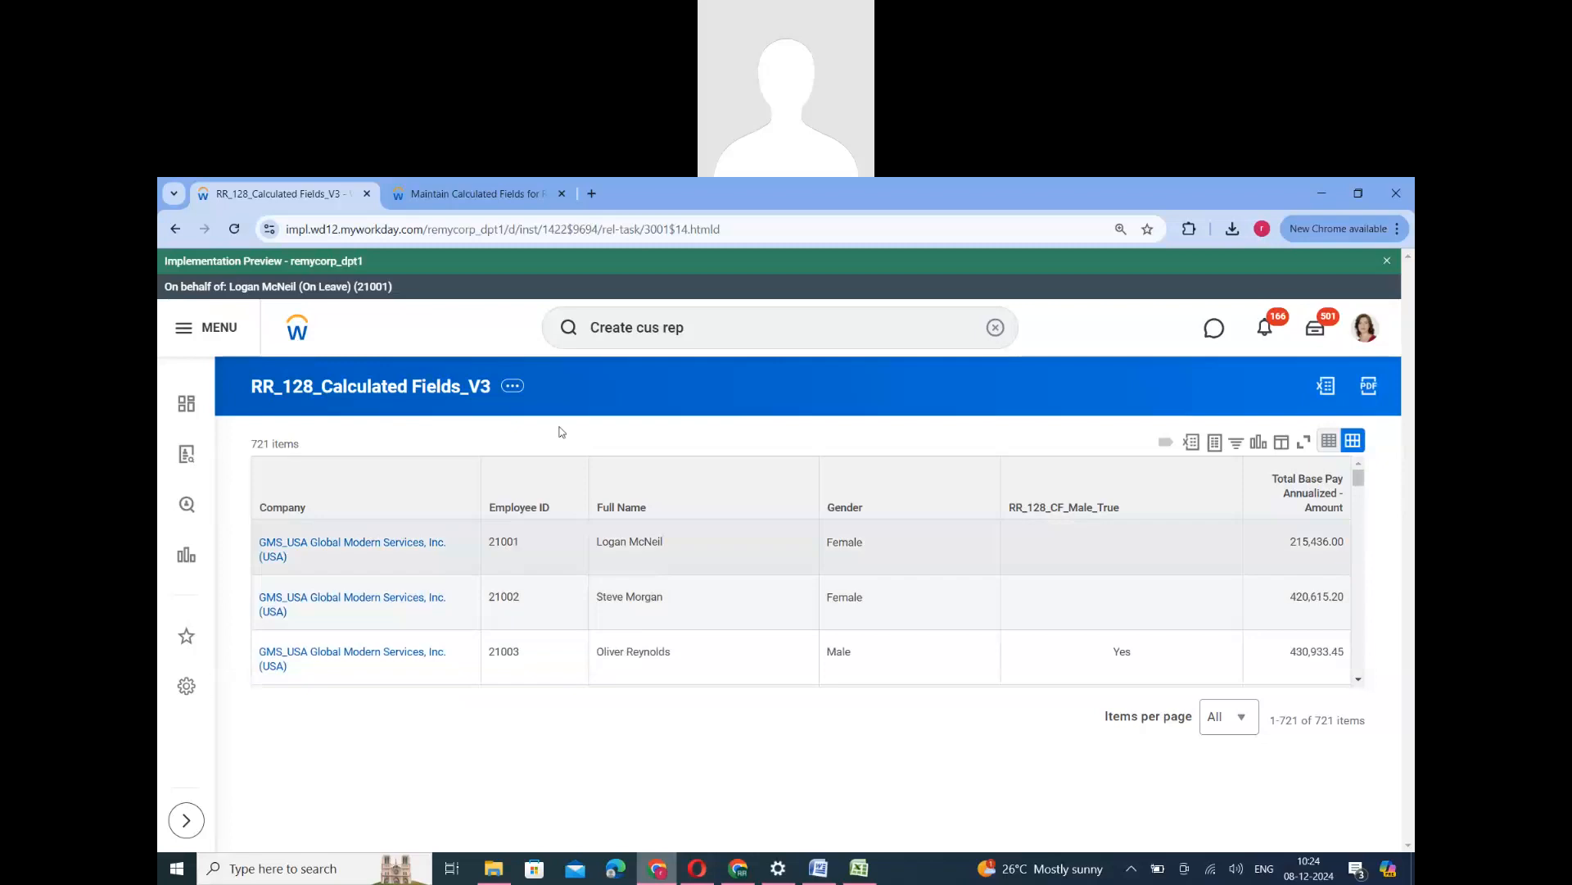
- Start a new Worker calculated field for the report RR_128_Calculated Fields_V3 with the Text Constant function
left_click(480, 193)
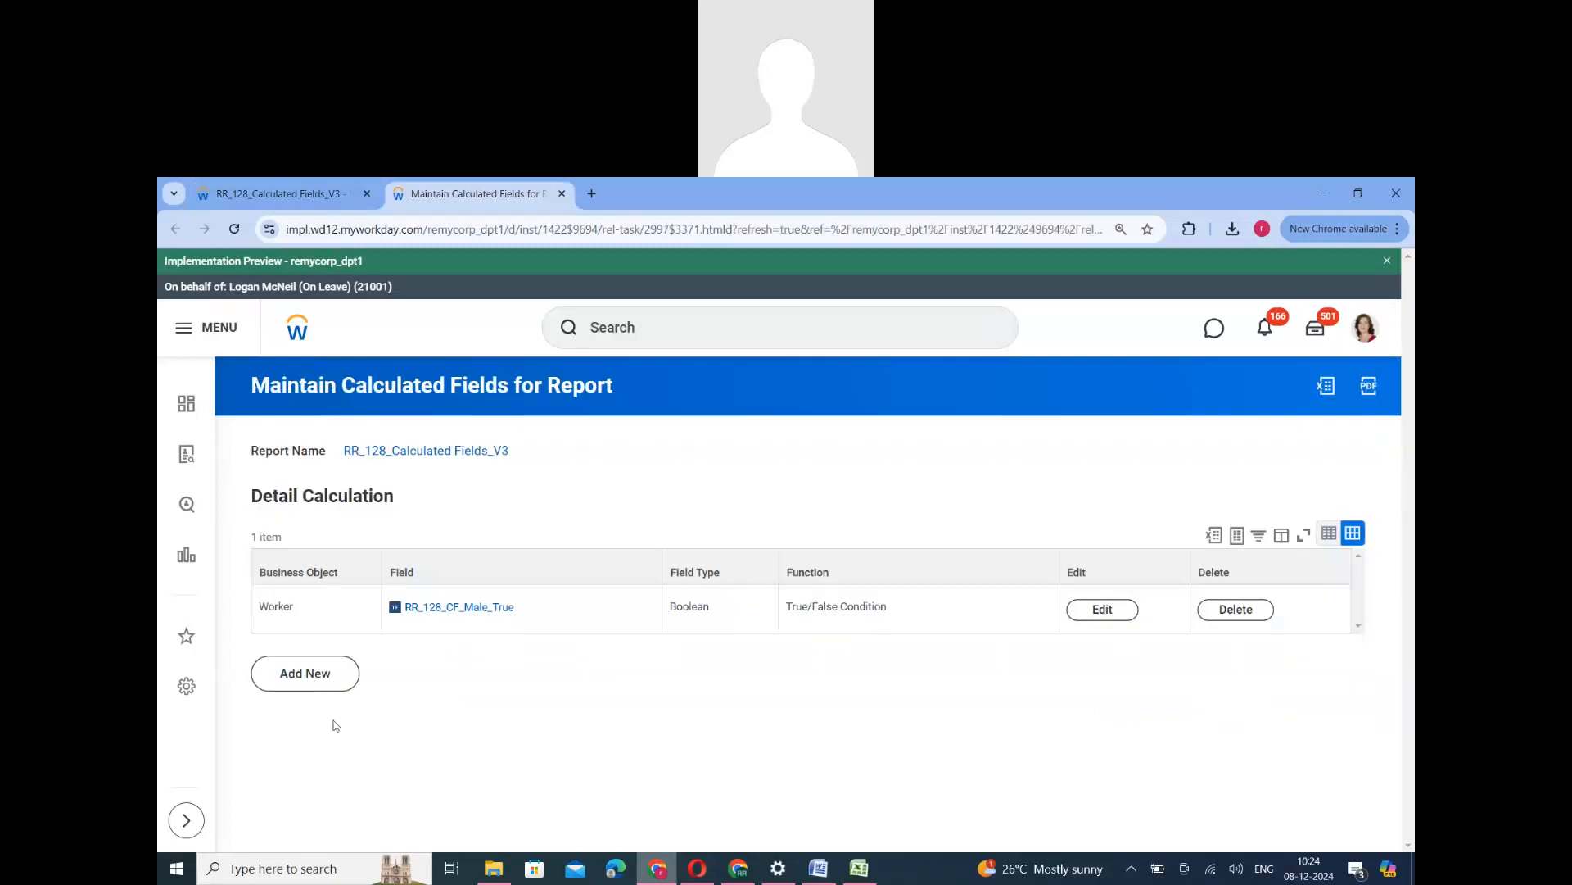
left_click(309, 676)
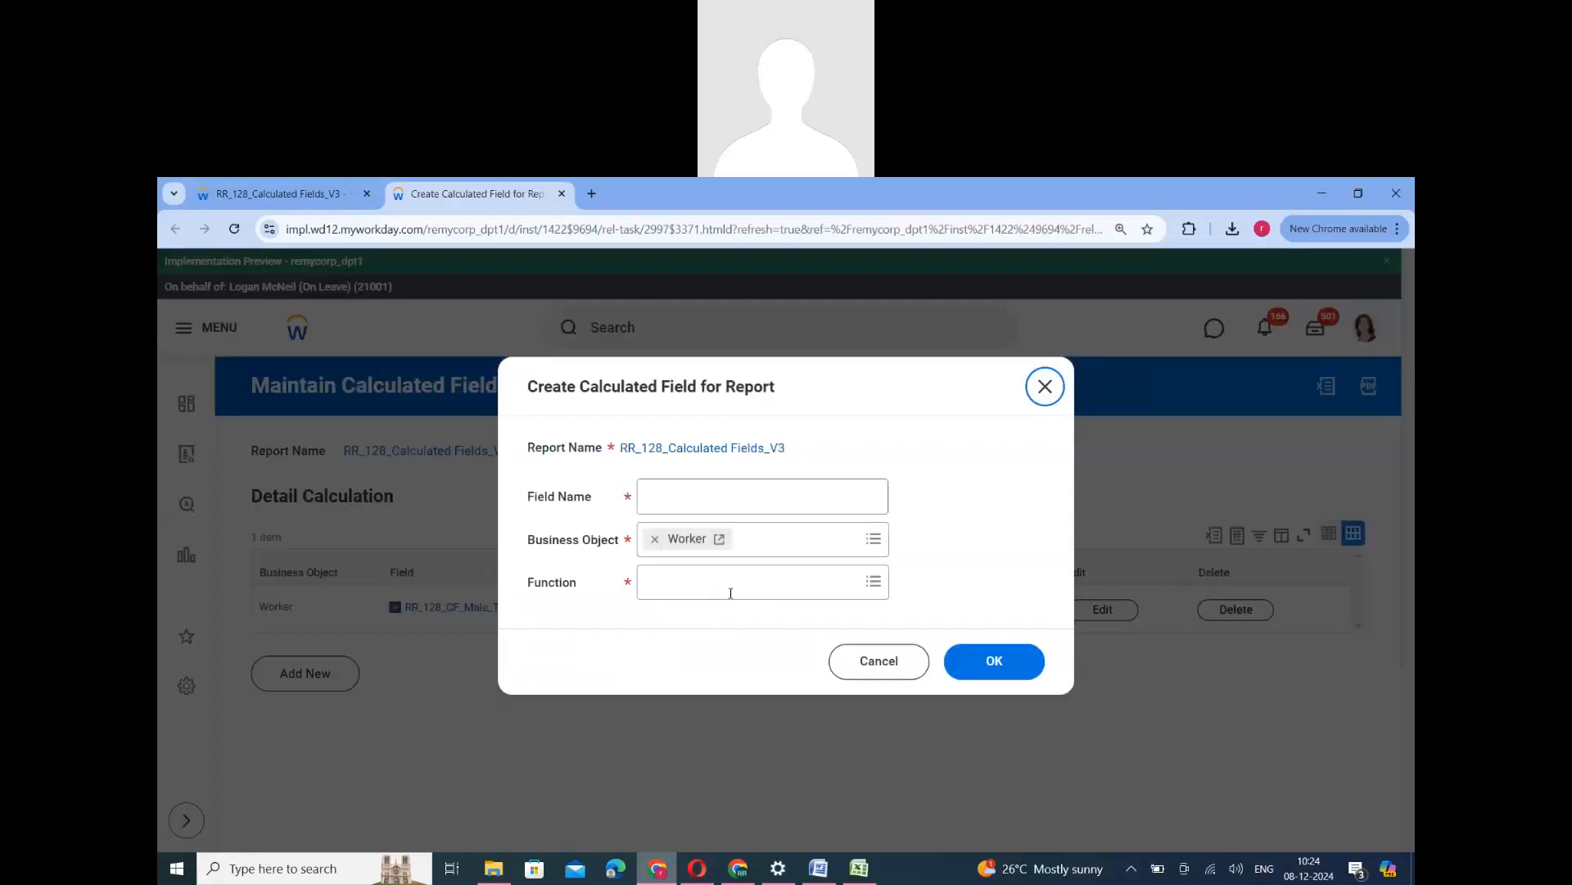
left_click(731, 593)
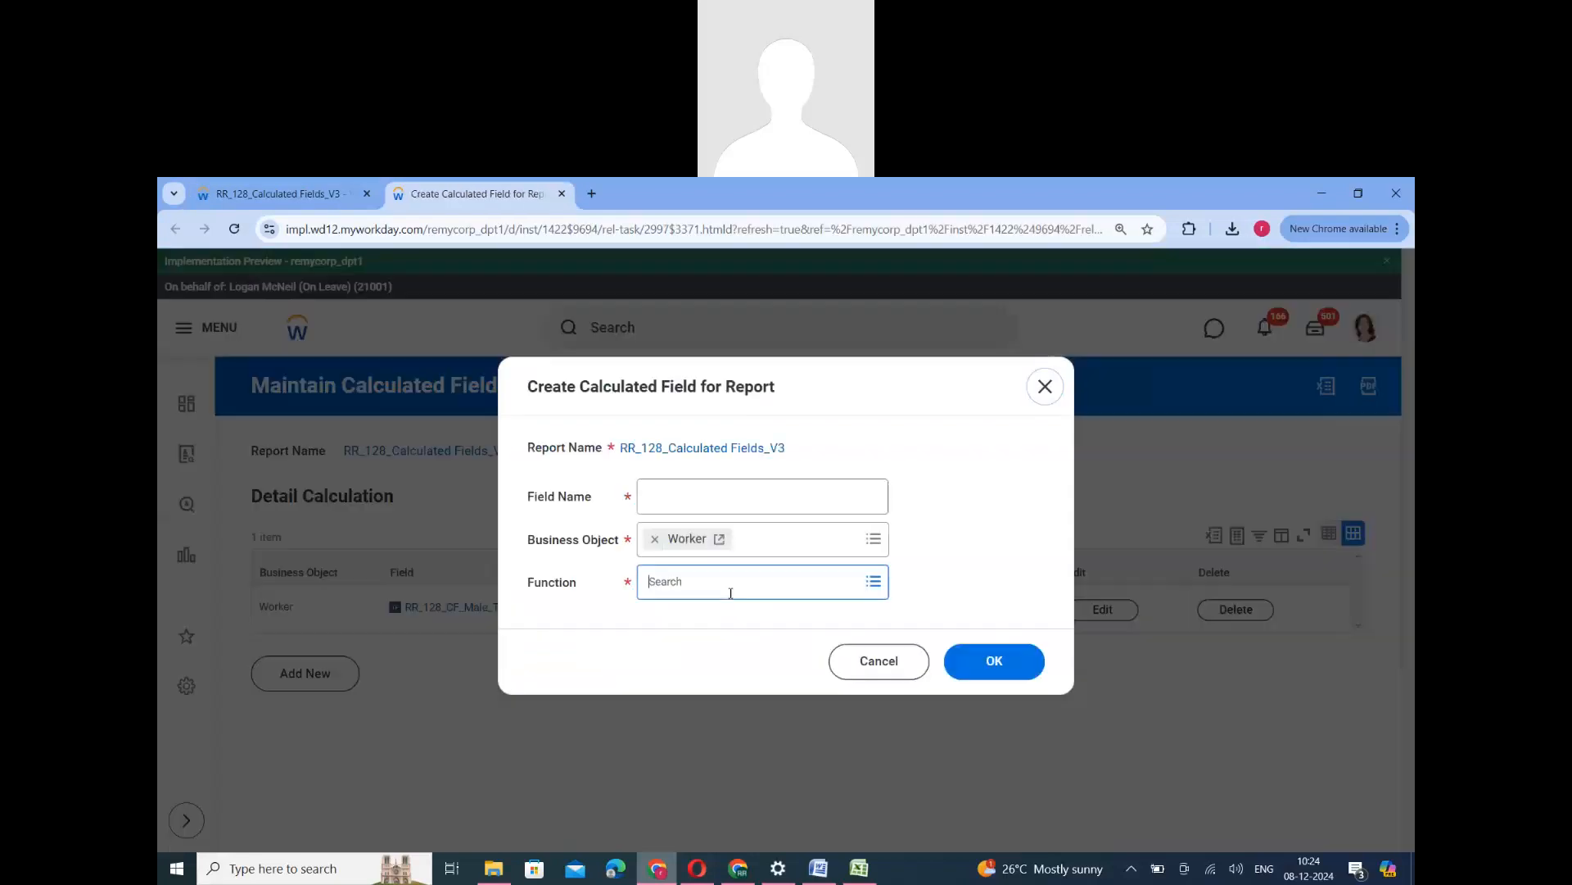
scroll(729, 737, "down", 5)
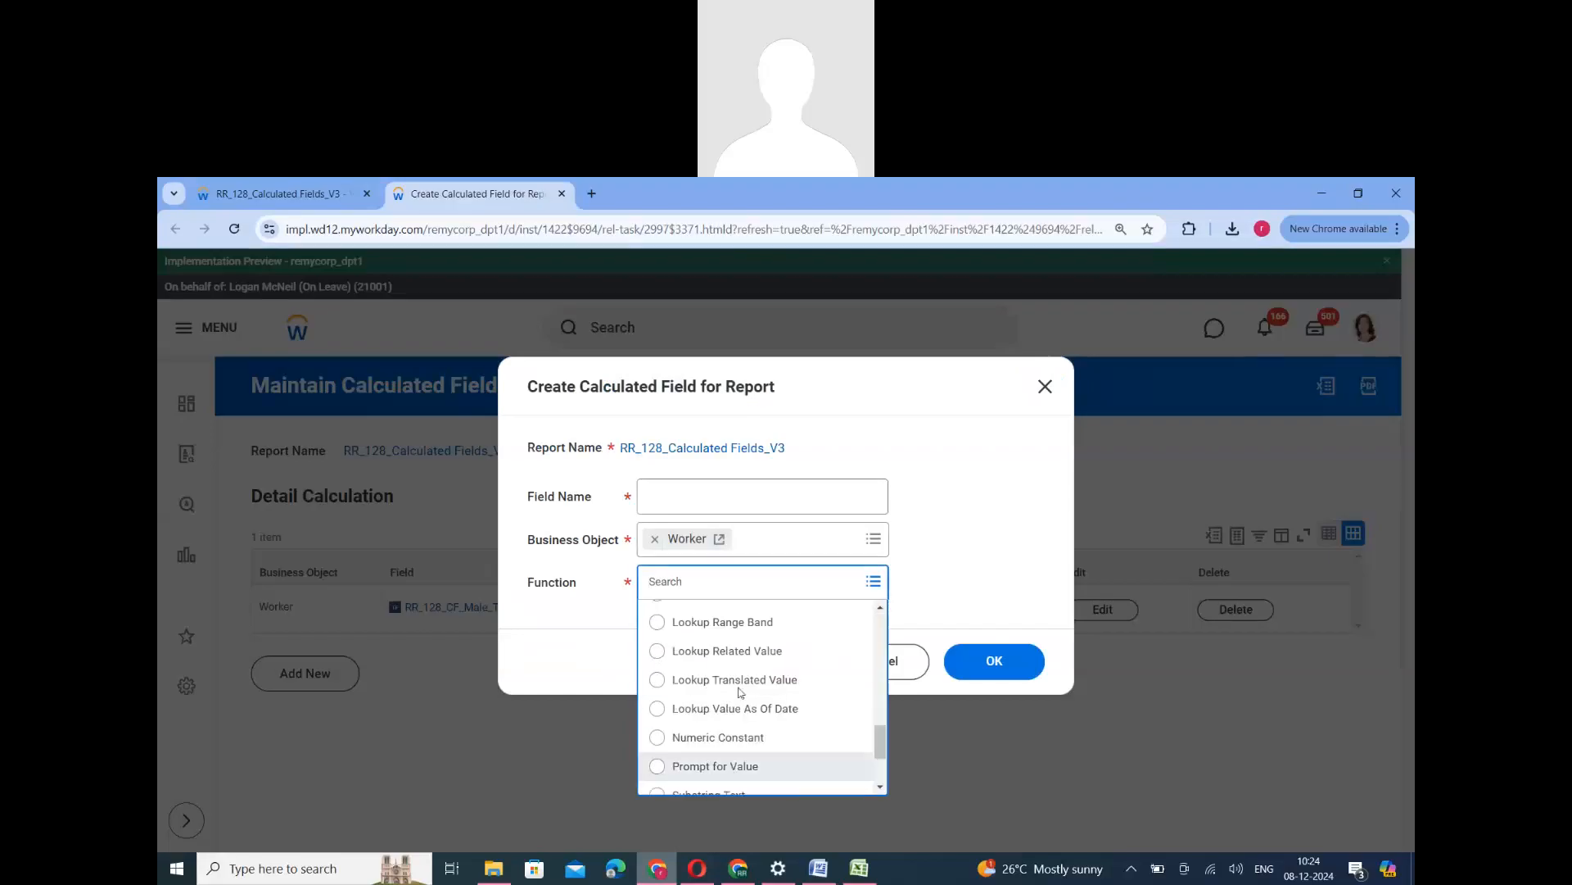
scroll(727, 770, "down", 3)
left_click(713, 721)
- Name the new calculated field RR_128_CF_Text Constant and continue to its definition
left_click(699, 507)
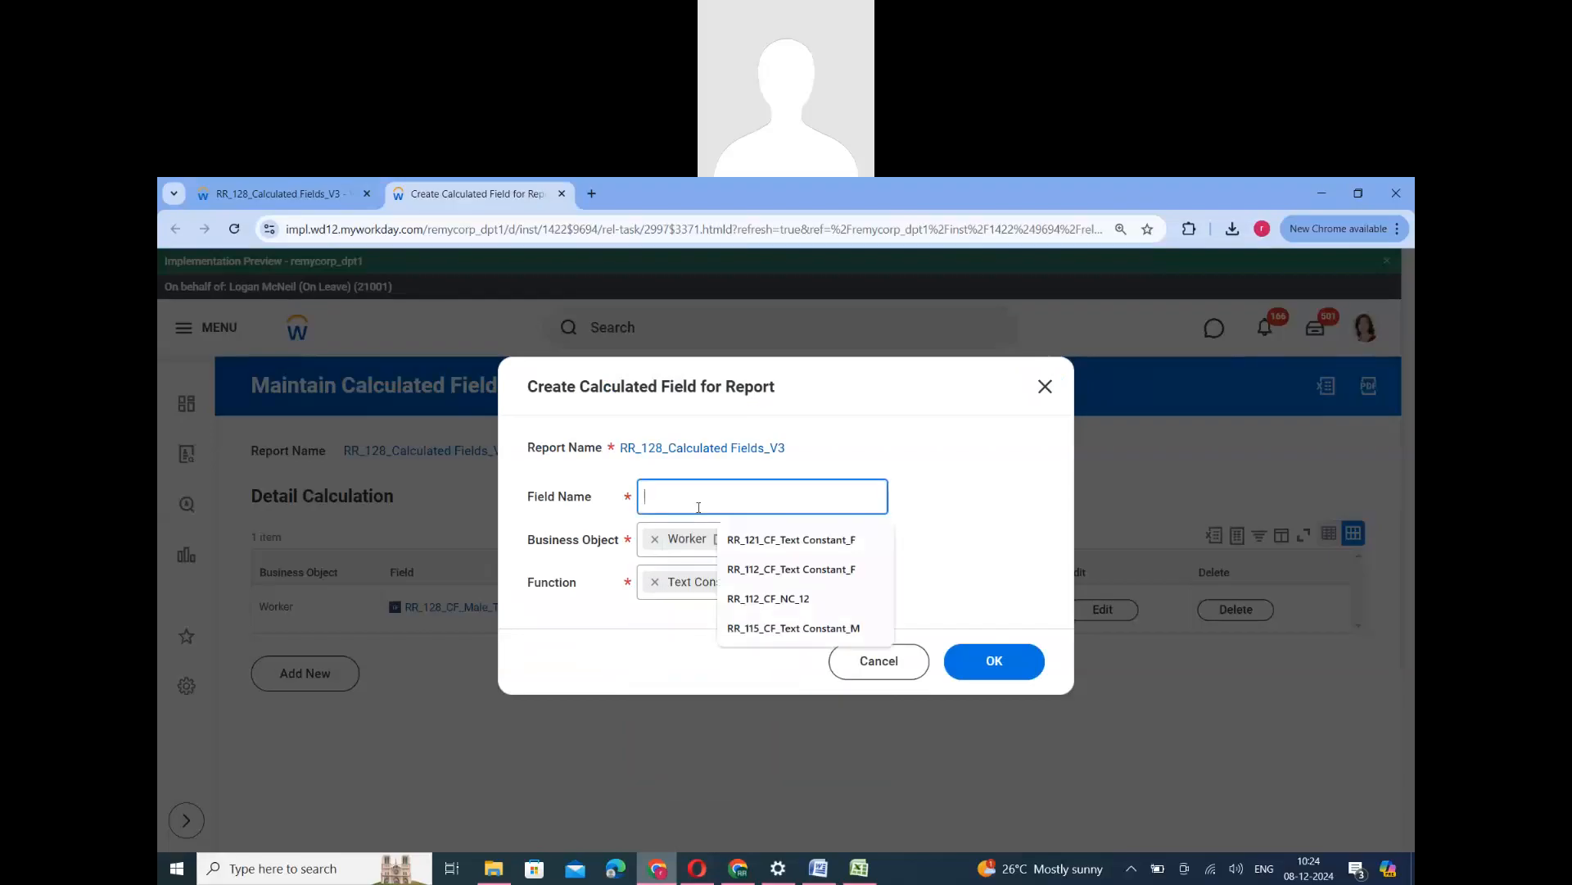
type("RR_128_CF")
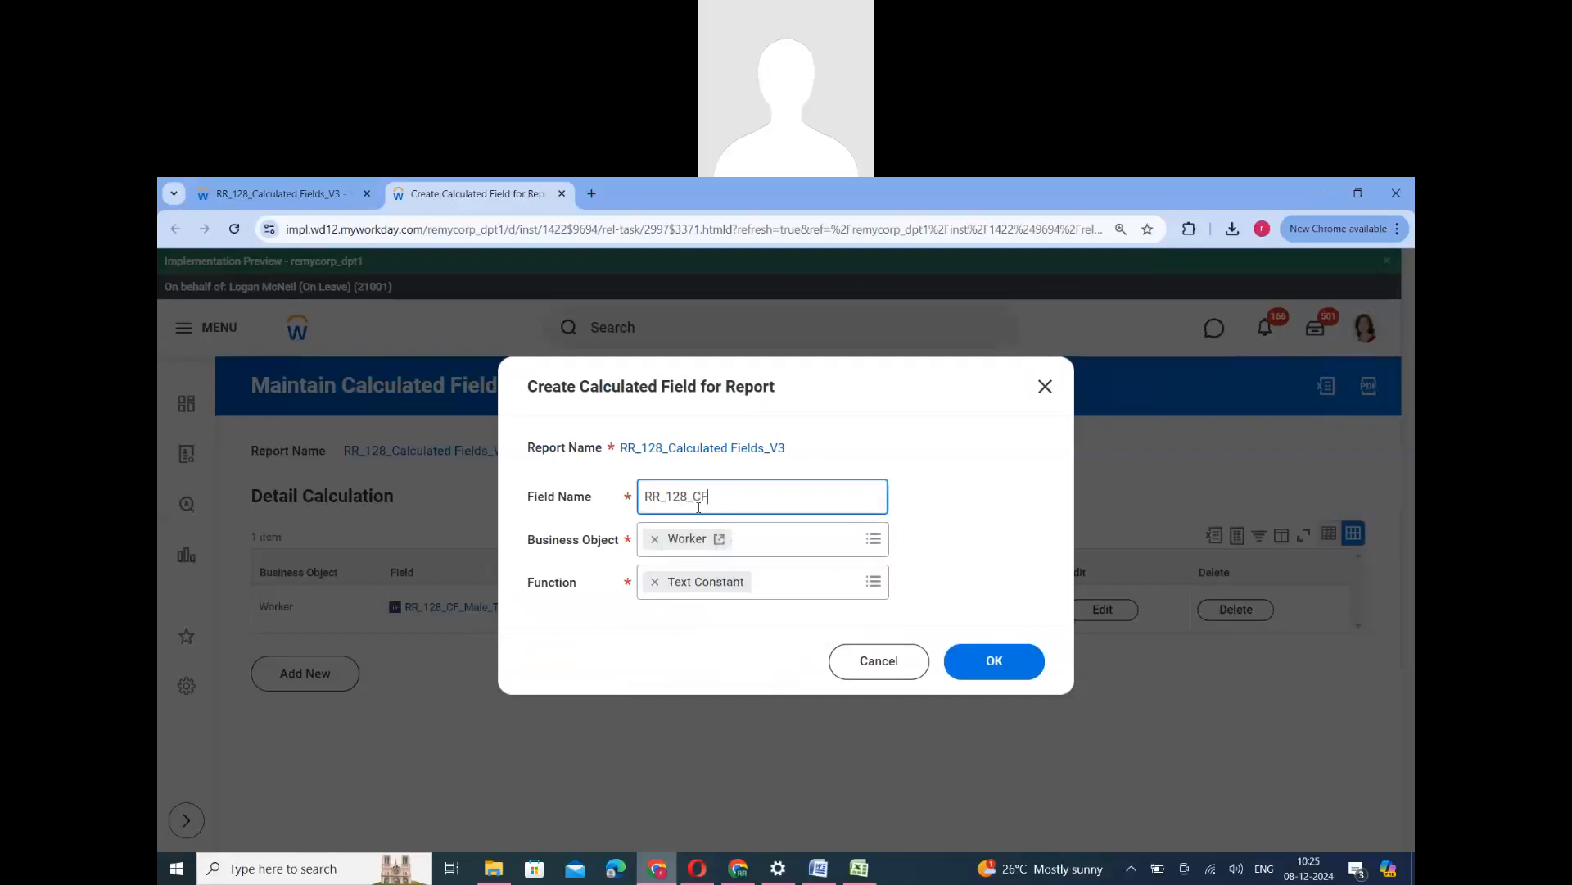
type("_Text Constant")
double_click(789, 497)
left_click(1003, 660)
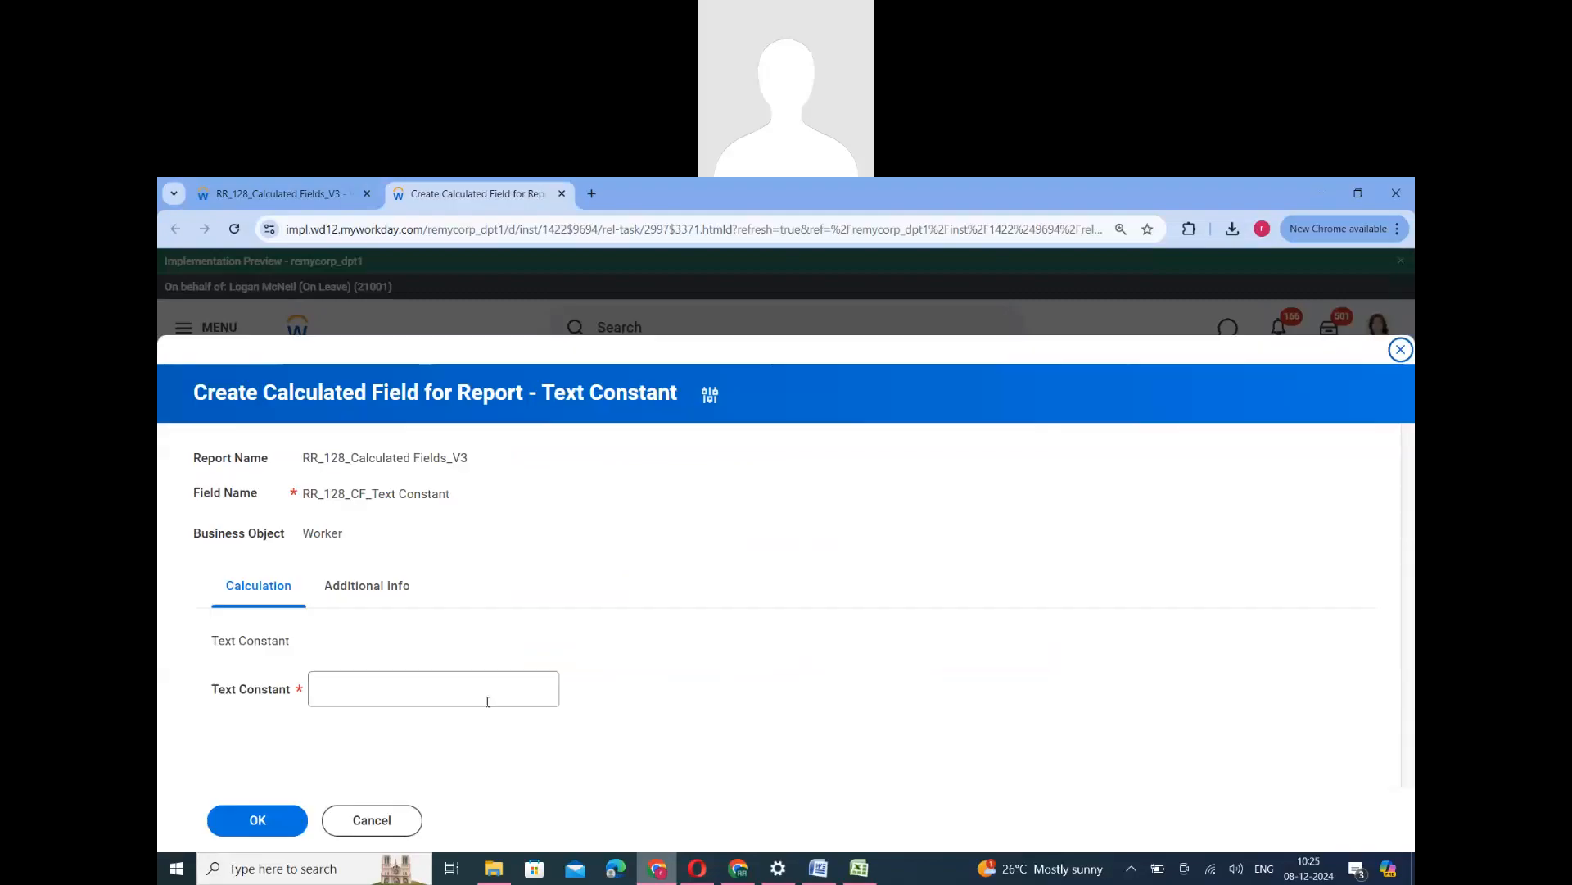
- Set the text constant's value to M and save the calculated field
left_click(366, 694)
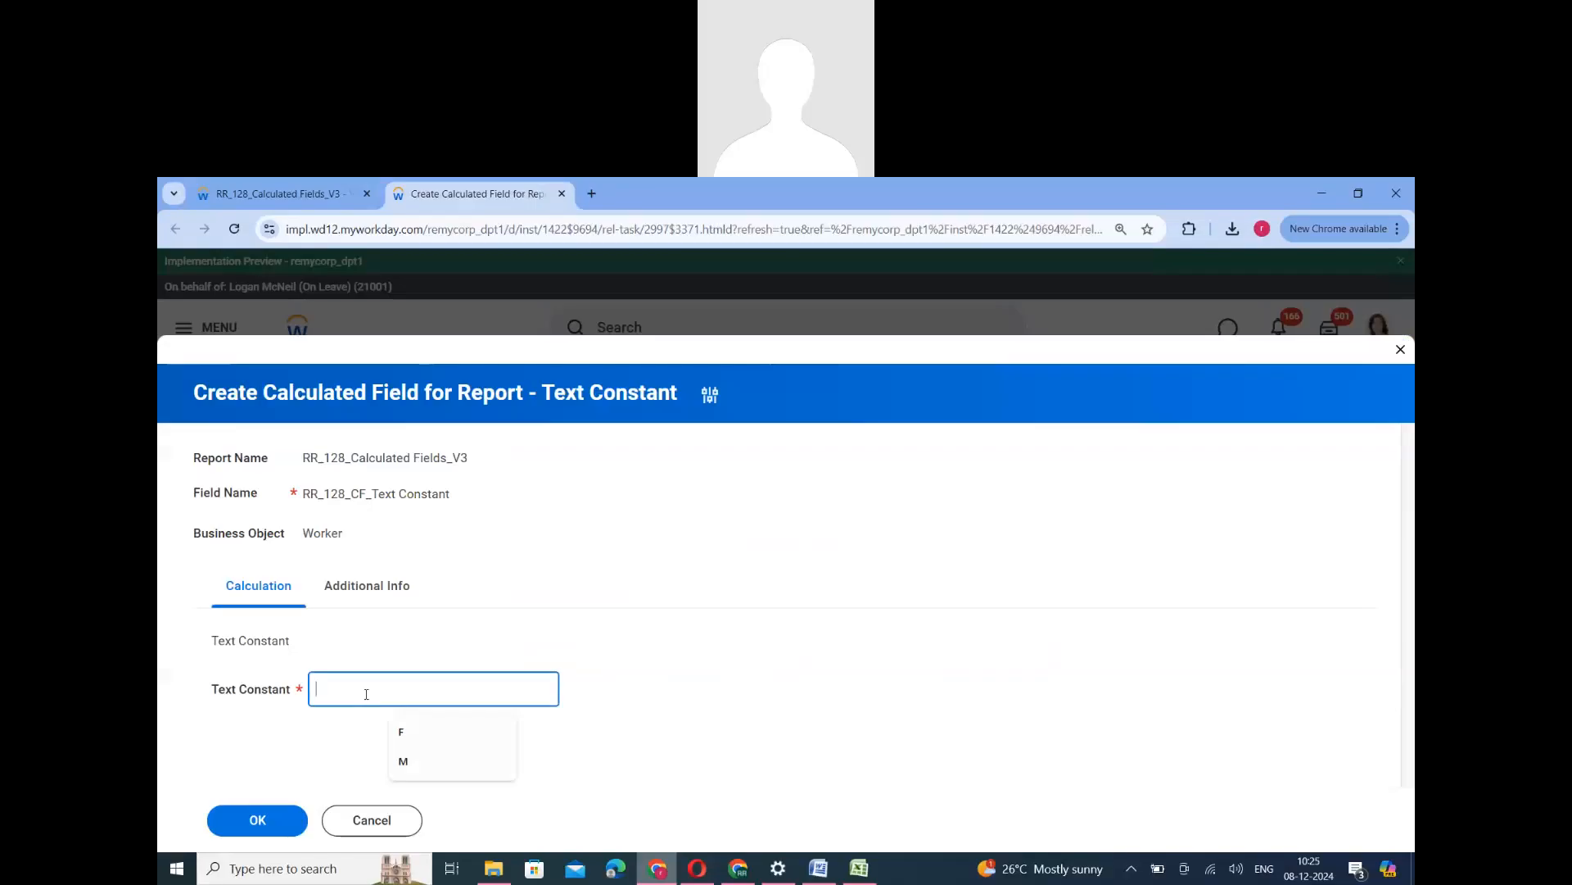
type("M")
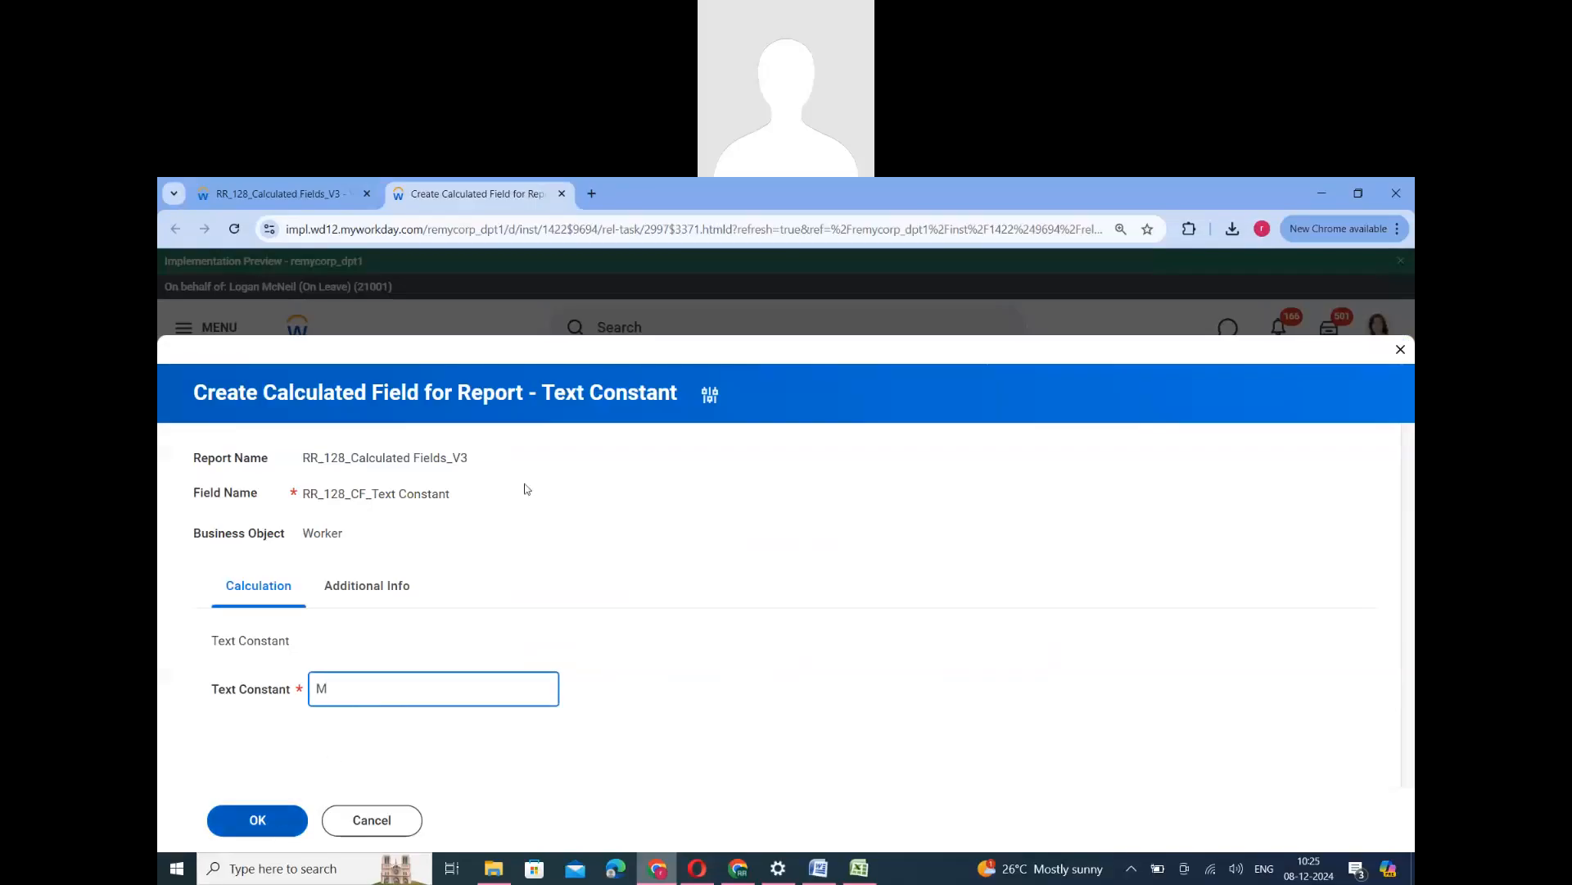
left_click(268, 824)
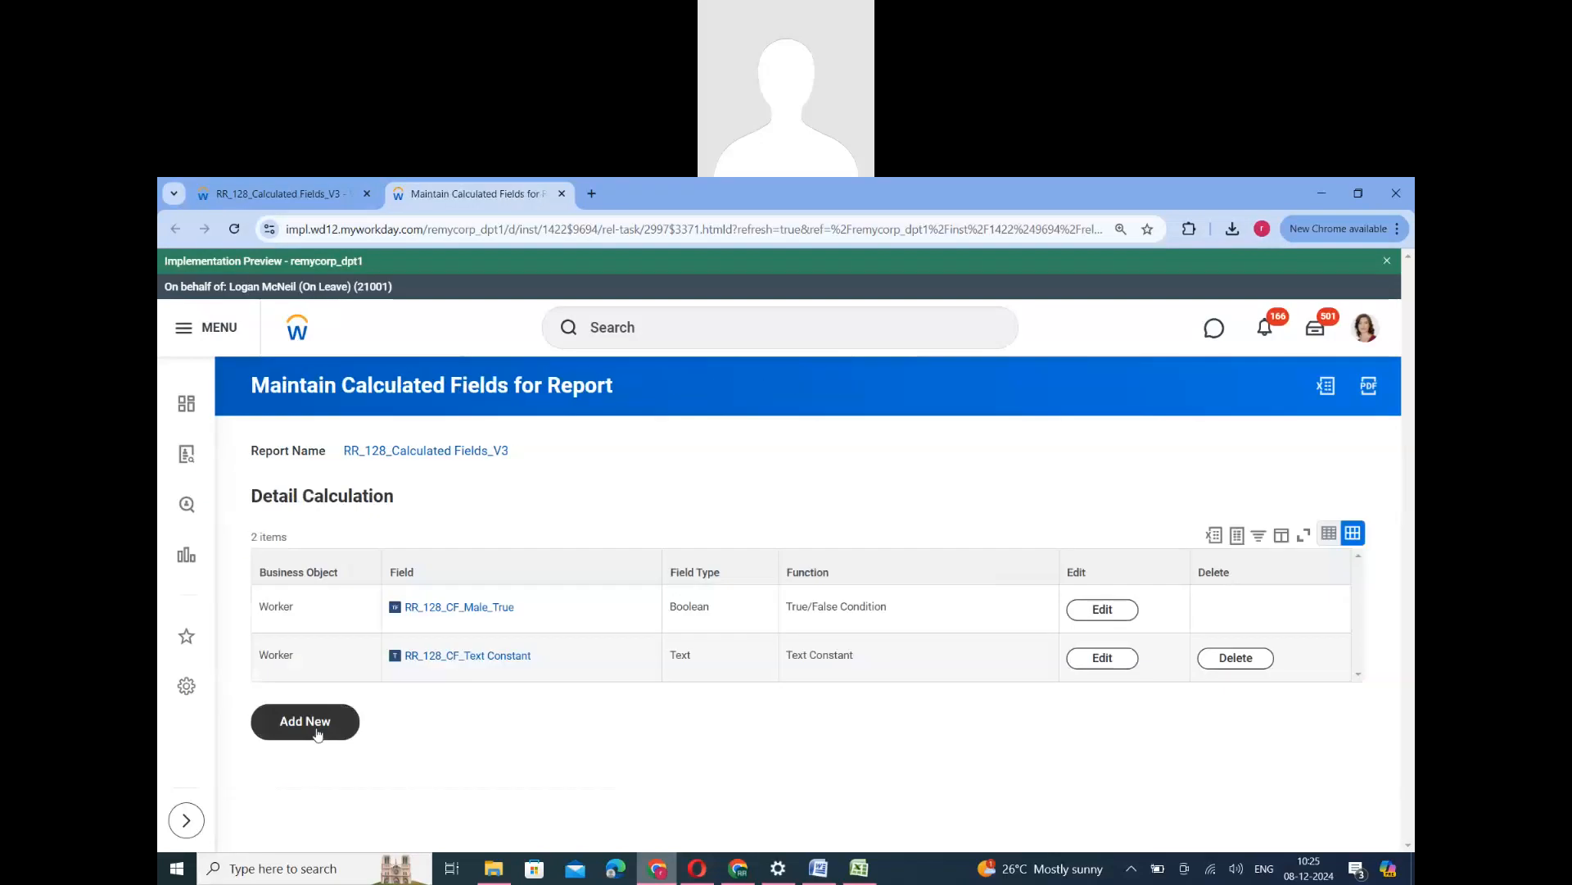
- Start another Worker calculated field for the report with the Evaluate Expression function
left_click(318, 734)
left_click(754, 595)
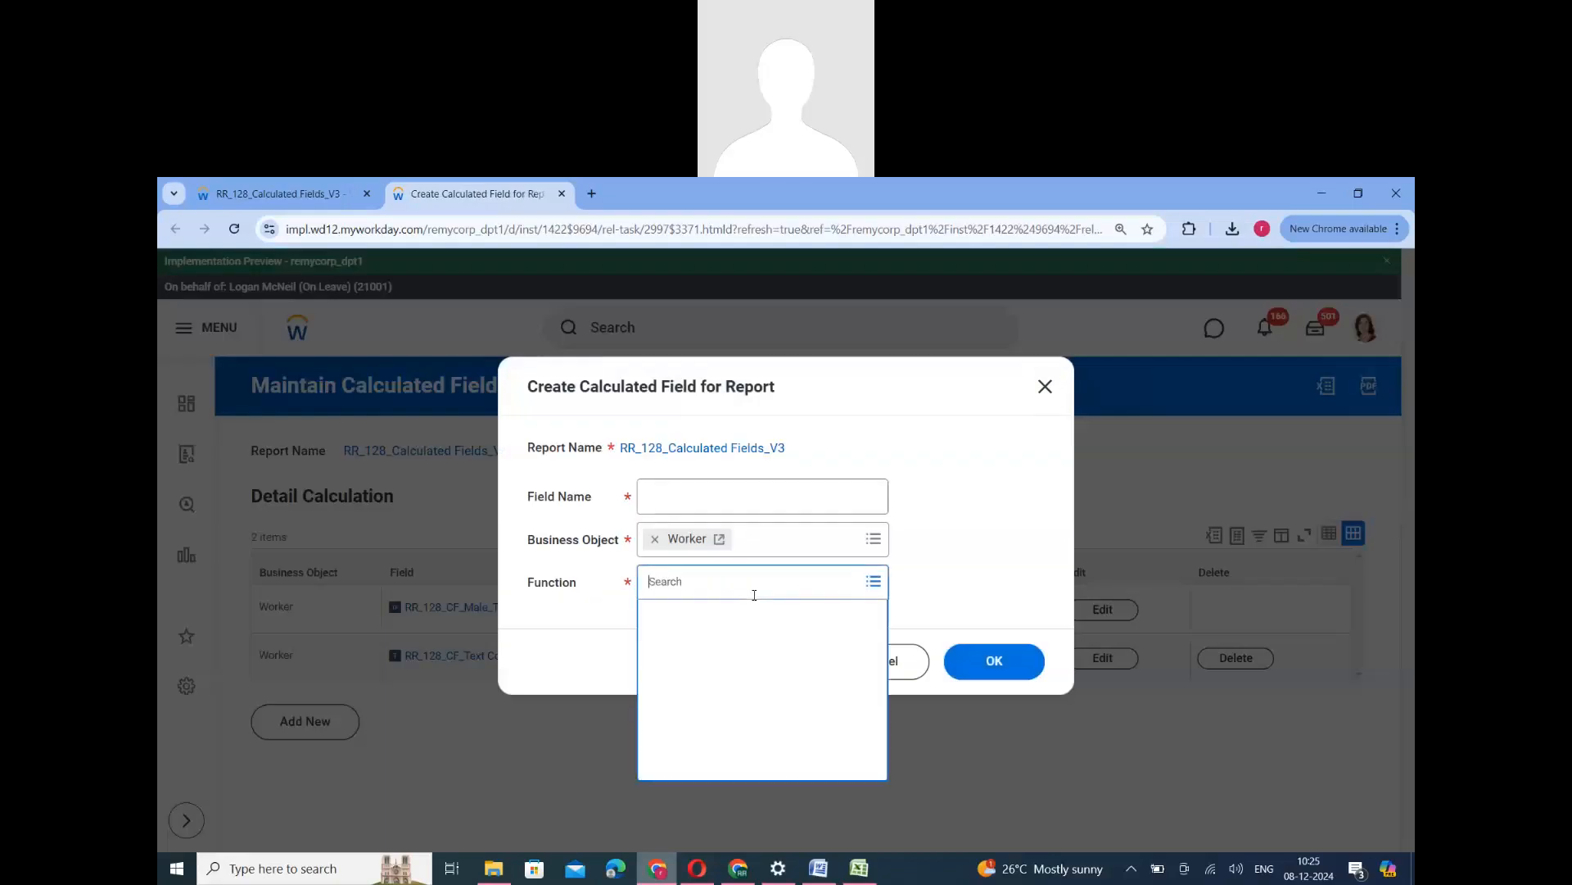
scroll(770, 712, "down", 2)
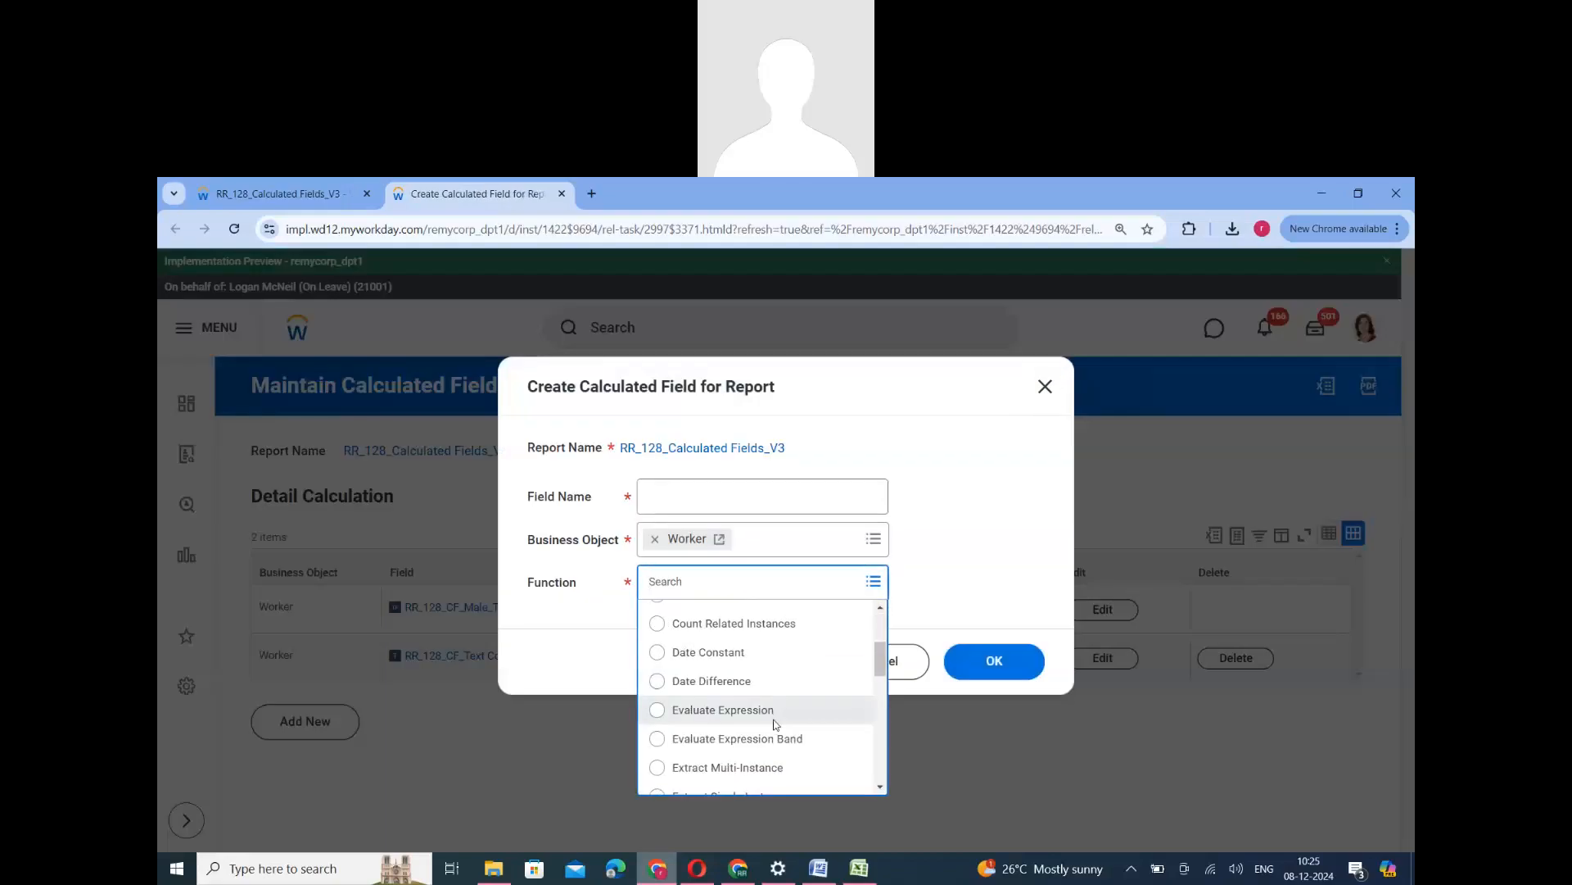
scroll(775, 724, "down", 1)
left_click(679, 636)
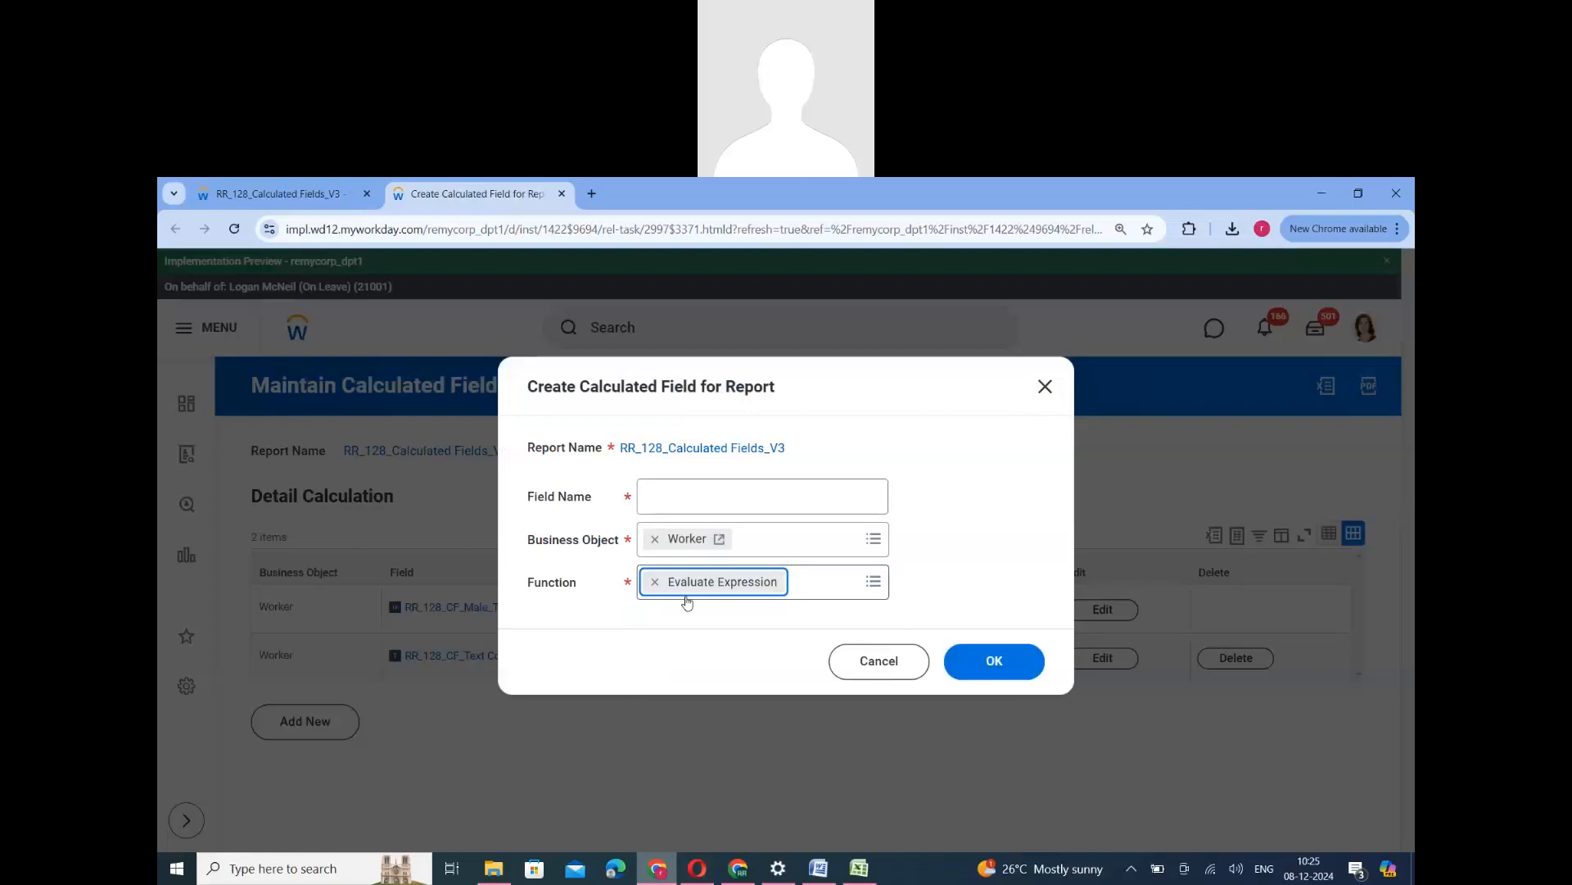
- Name the new calculated field RR_128_CF_Evaluate Expression and continue to its definition
left_click(664, 483)
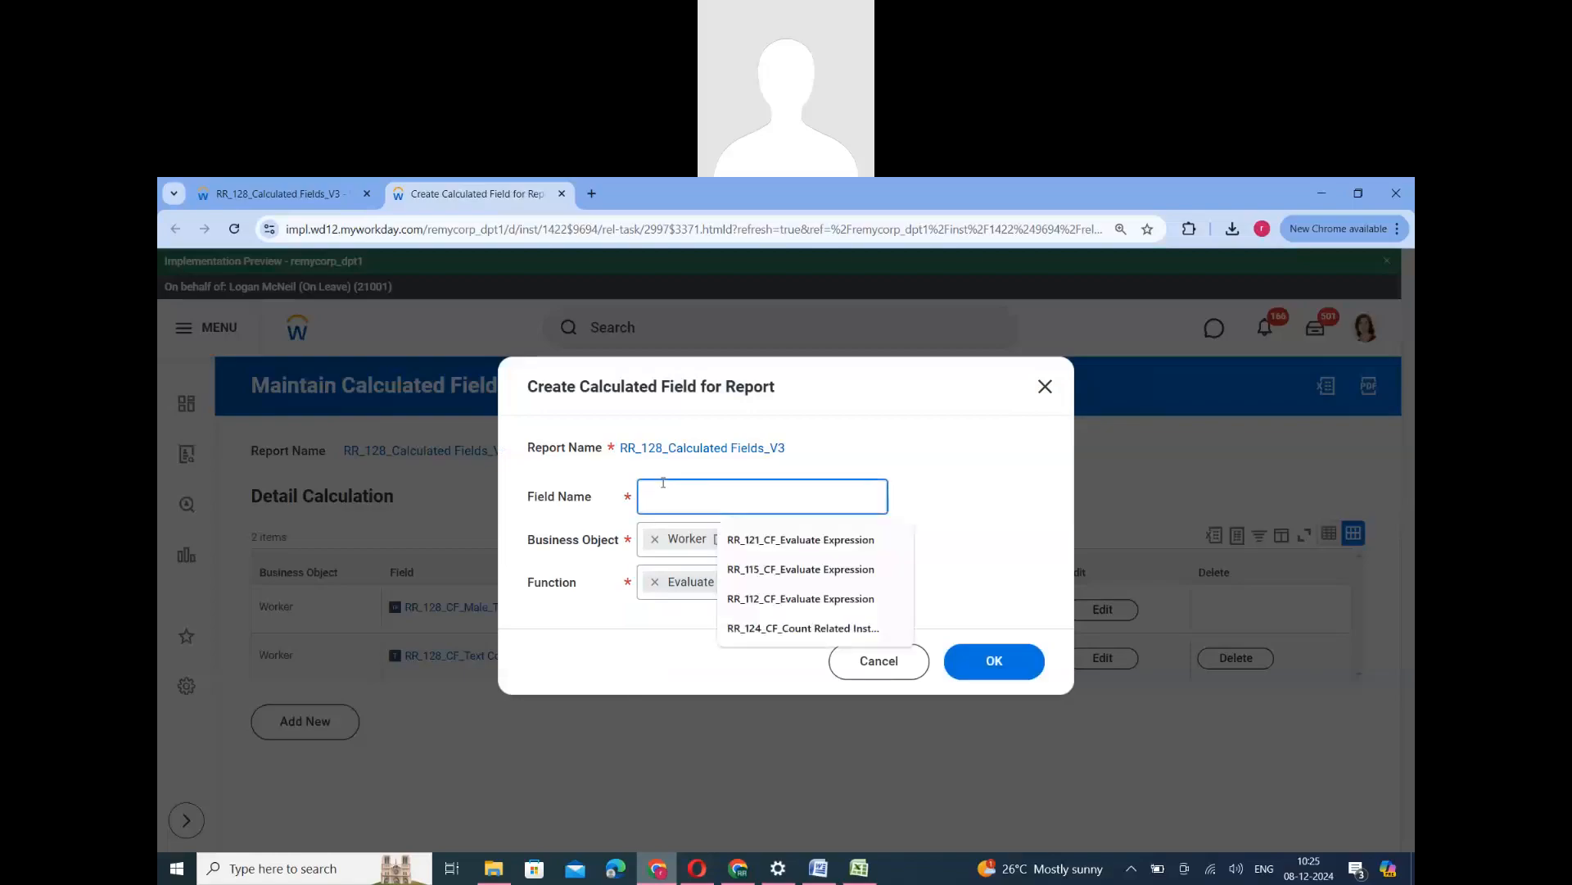
type("RR_128_CF_")
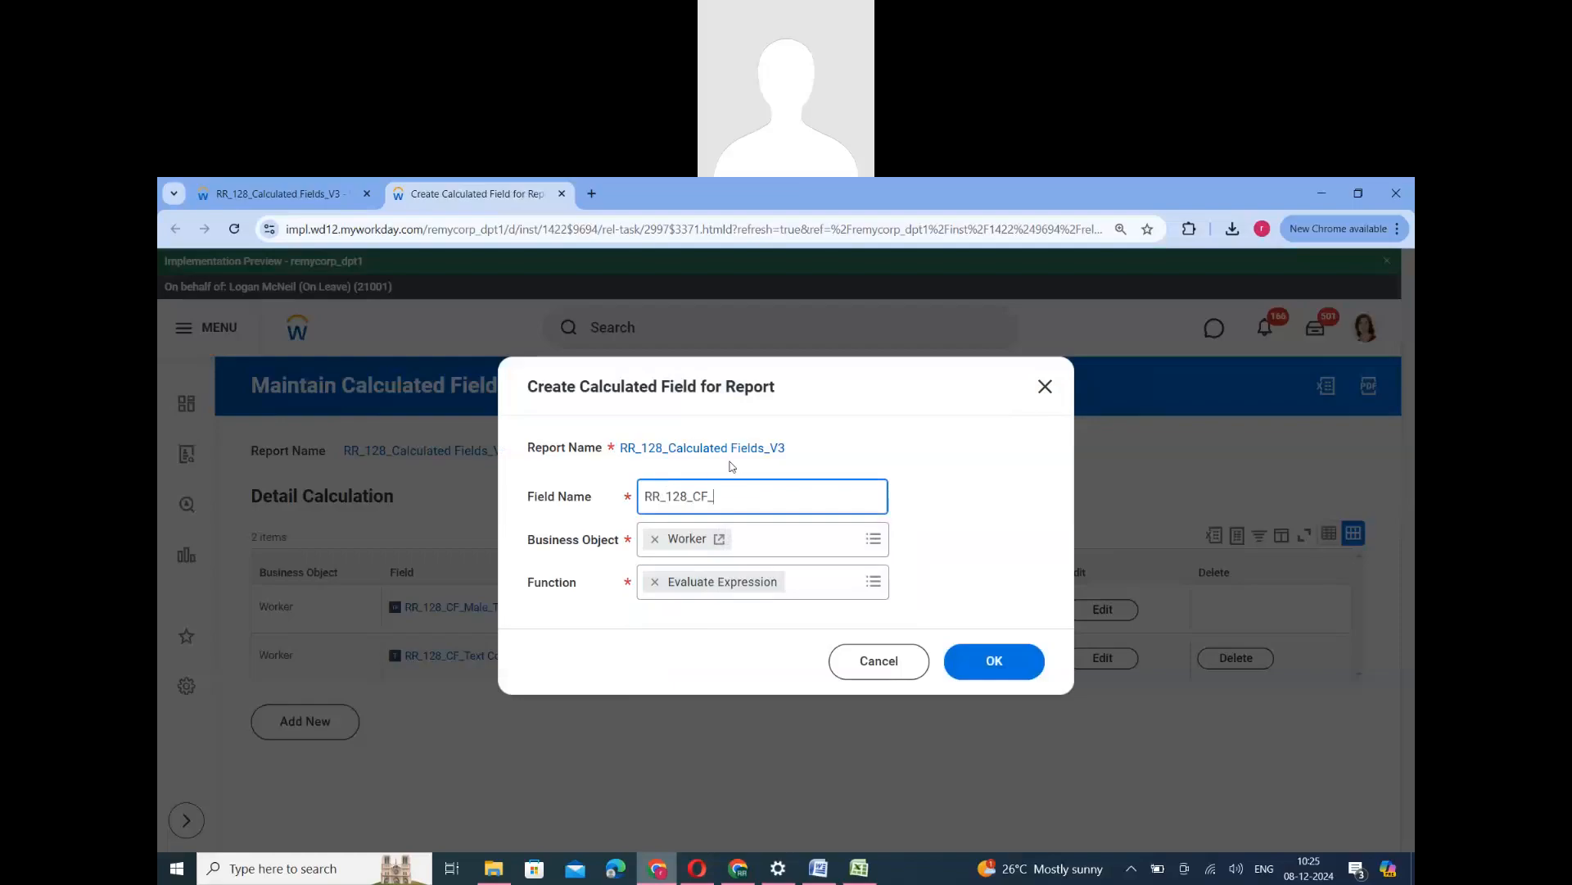
type("Evaluate Expression")
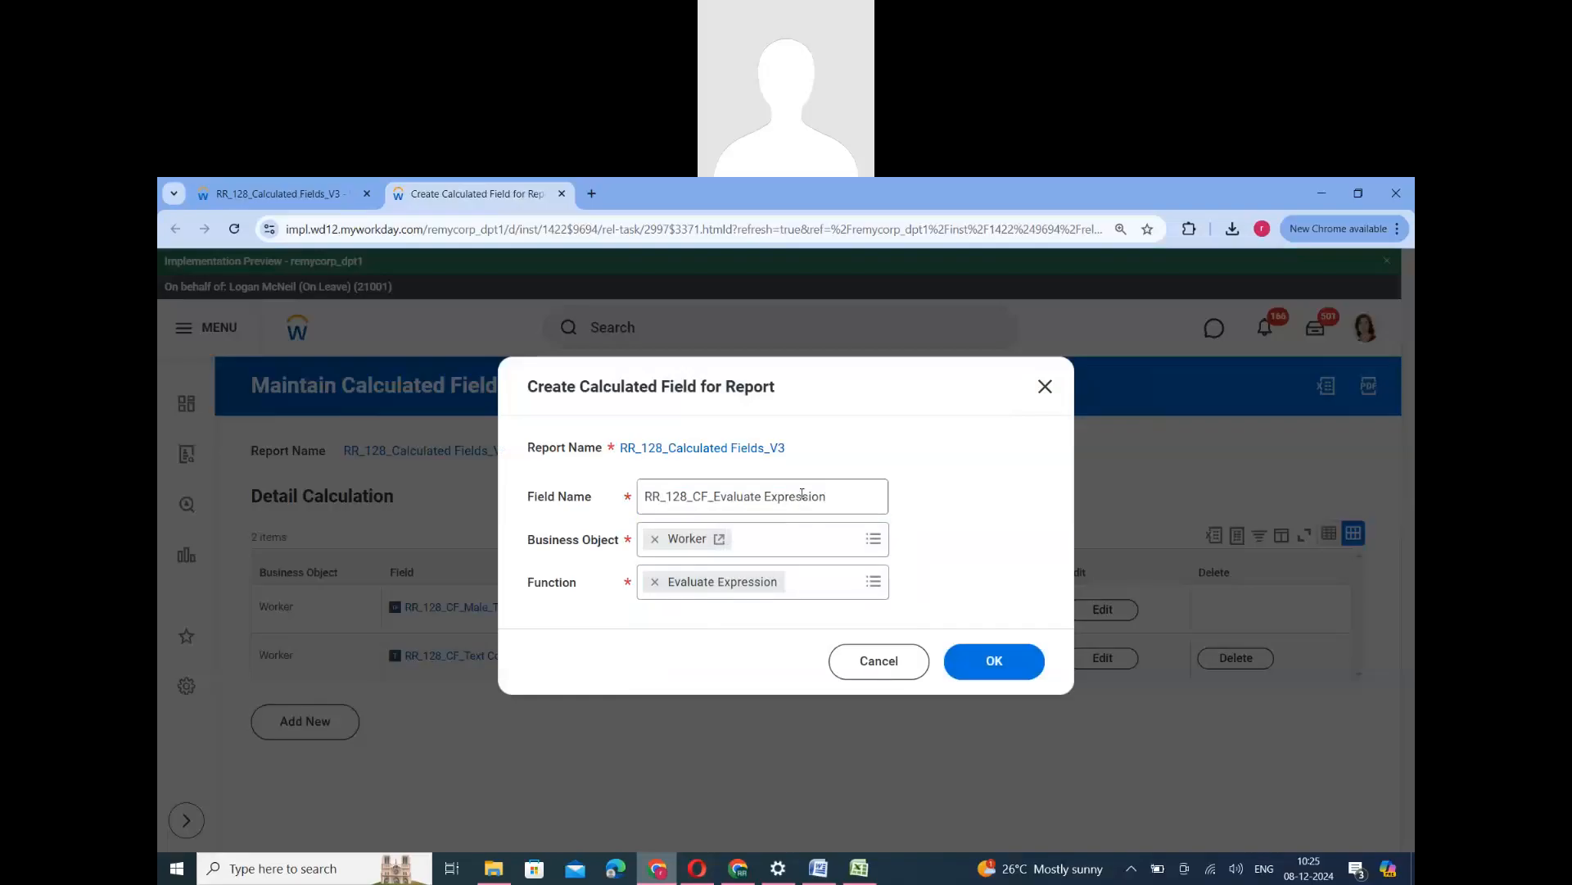
key("ctrl+a")
left_click(992, 660)
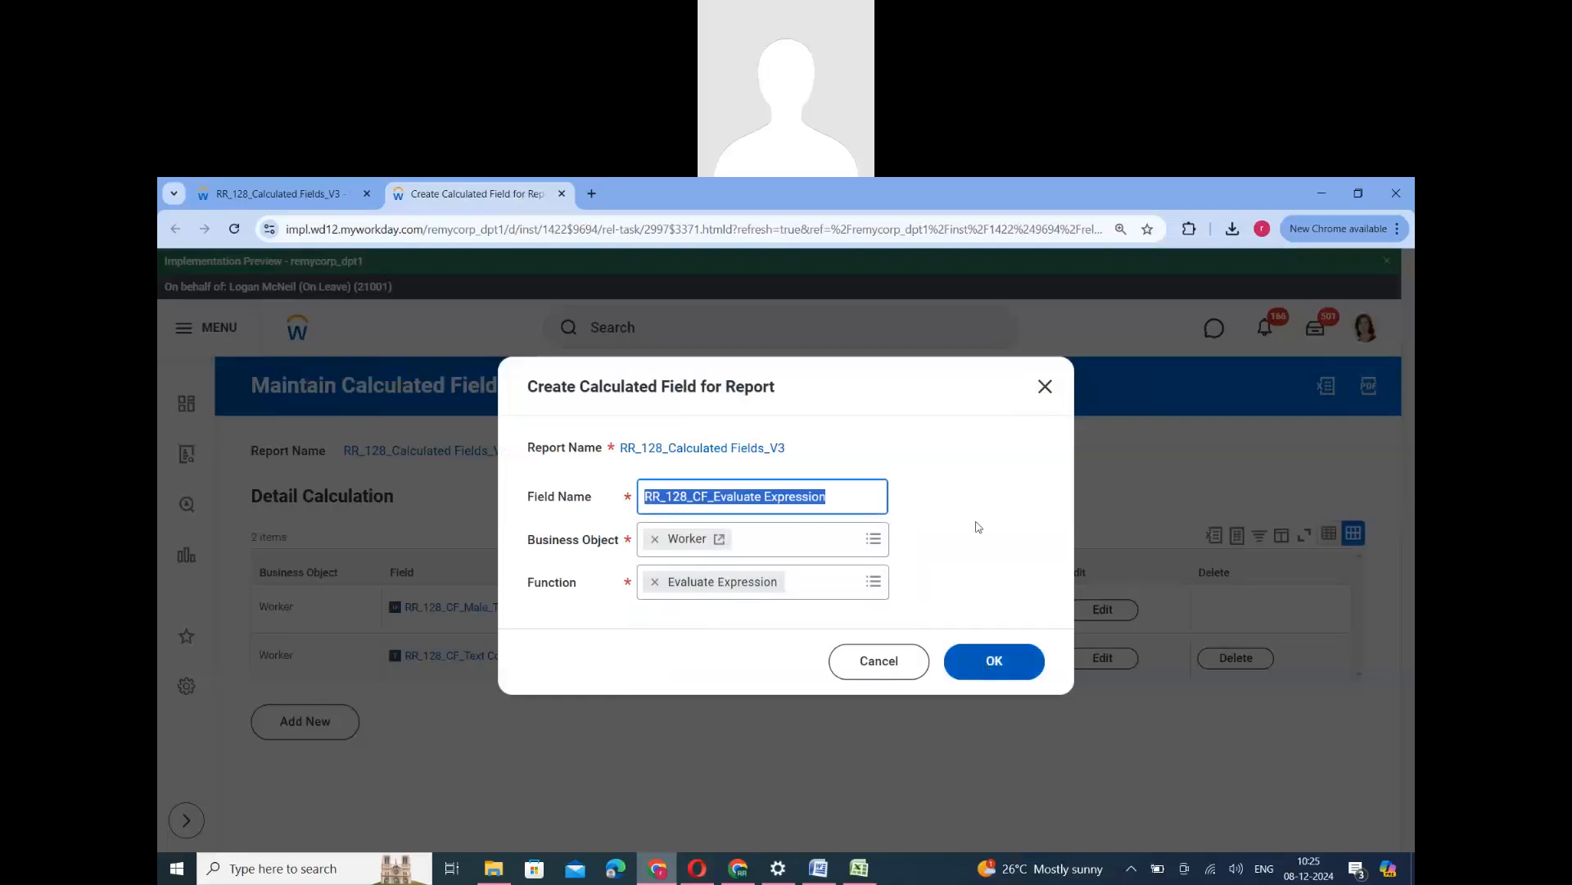
- Examine the Evaluate Expression field's calculation settings, condition table and available Field Type options
scroll(852, 680, "down", 2)
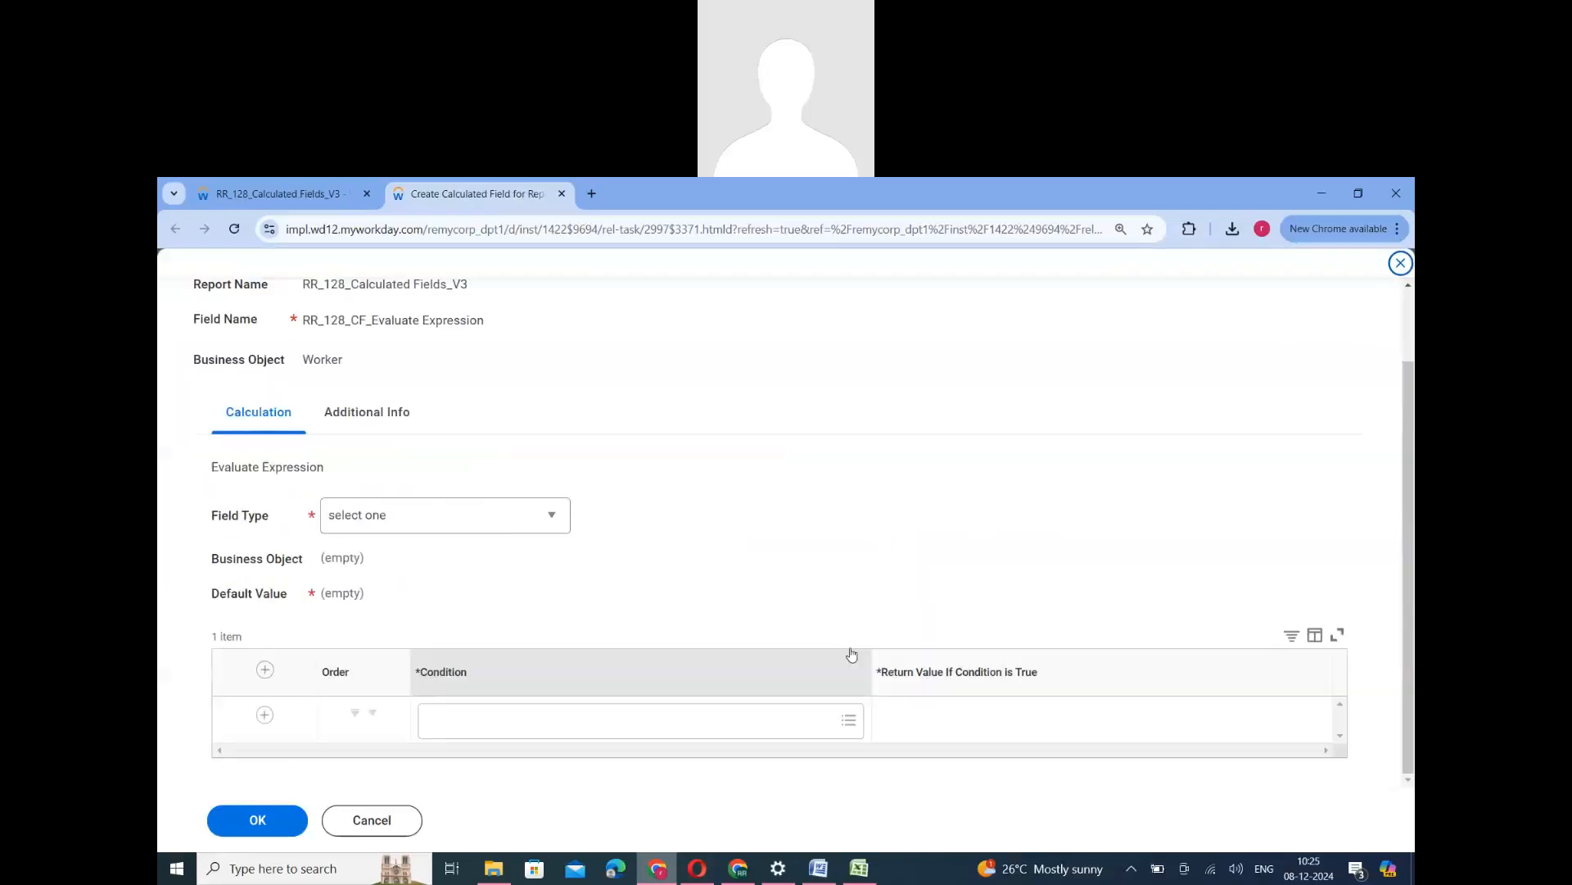
scroll(795, 475, "up", 2)
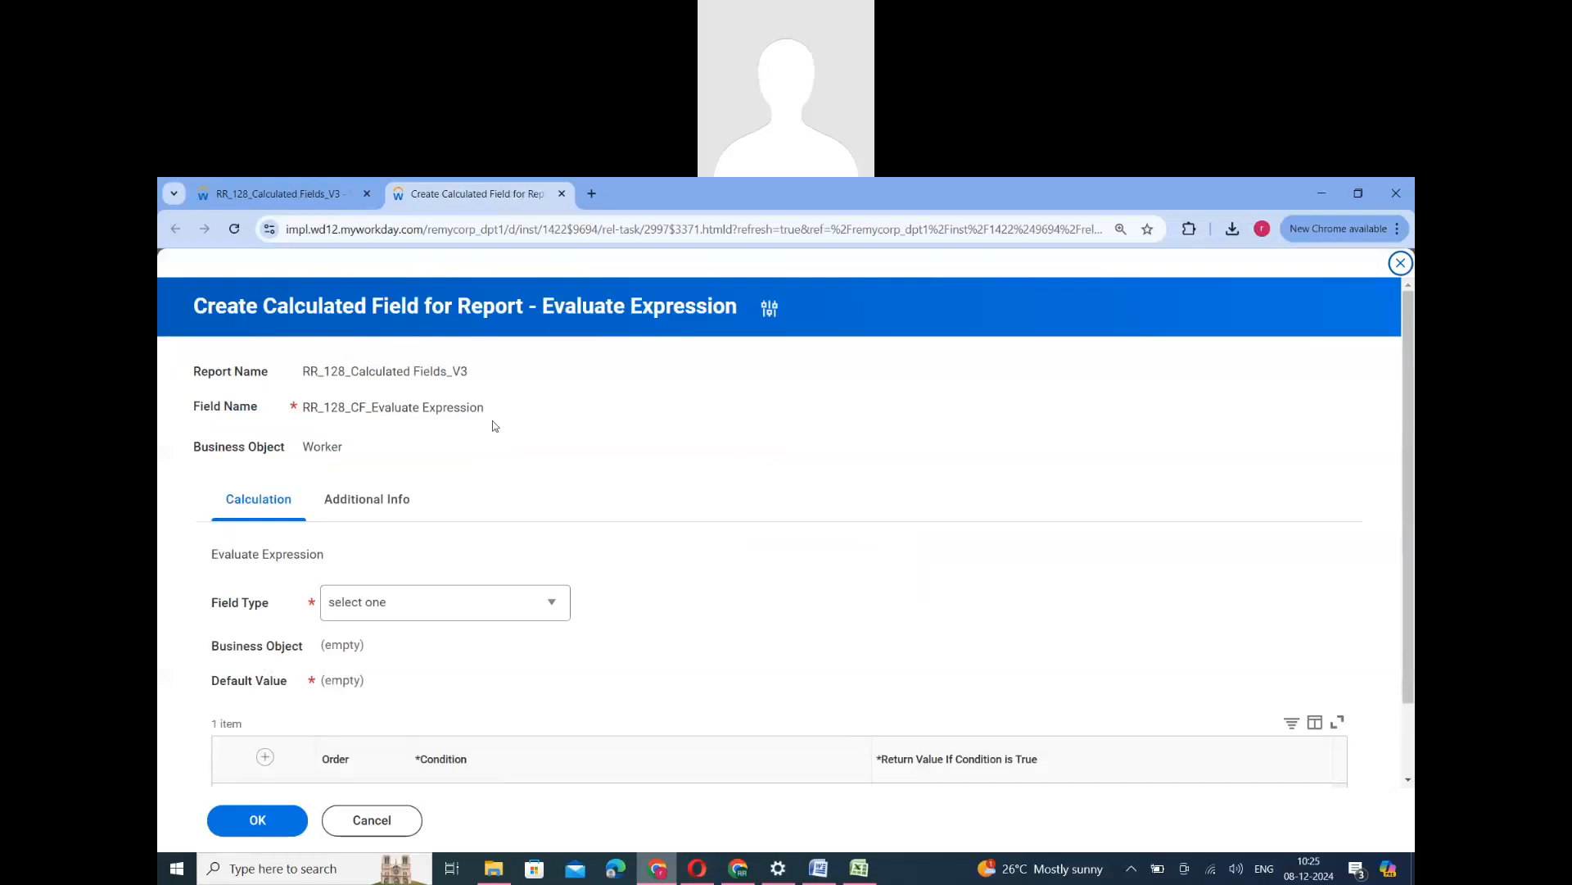
scroll(652, 502, "down", 2)
scroll(678, 508, "up", 2)
scroll(680, 503, "down", 2)
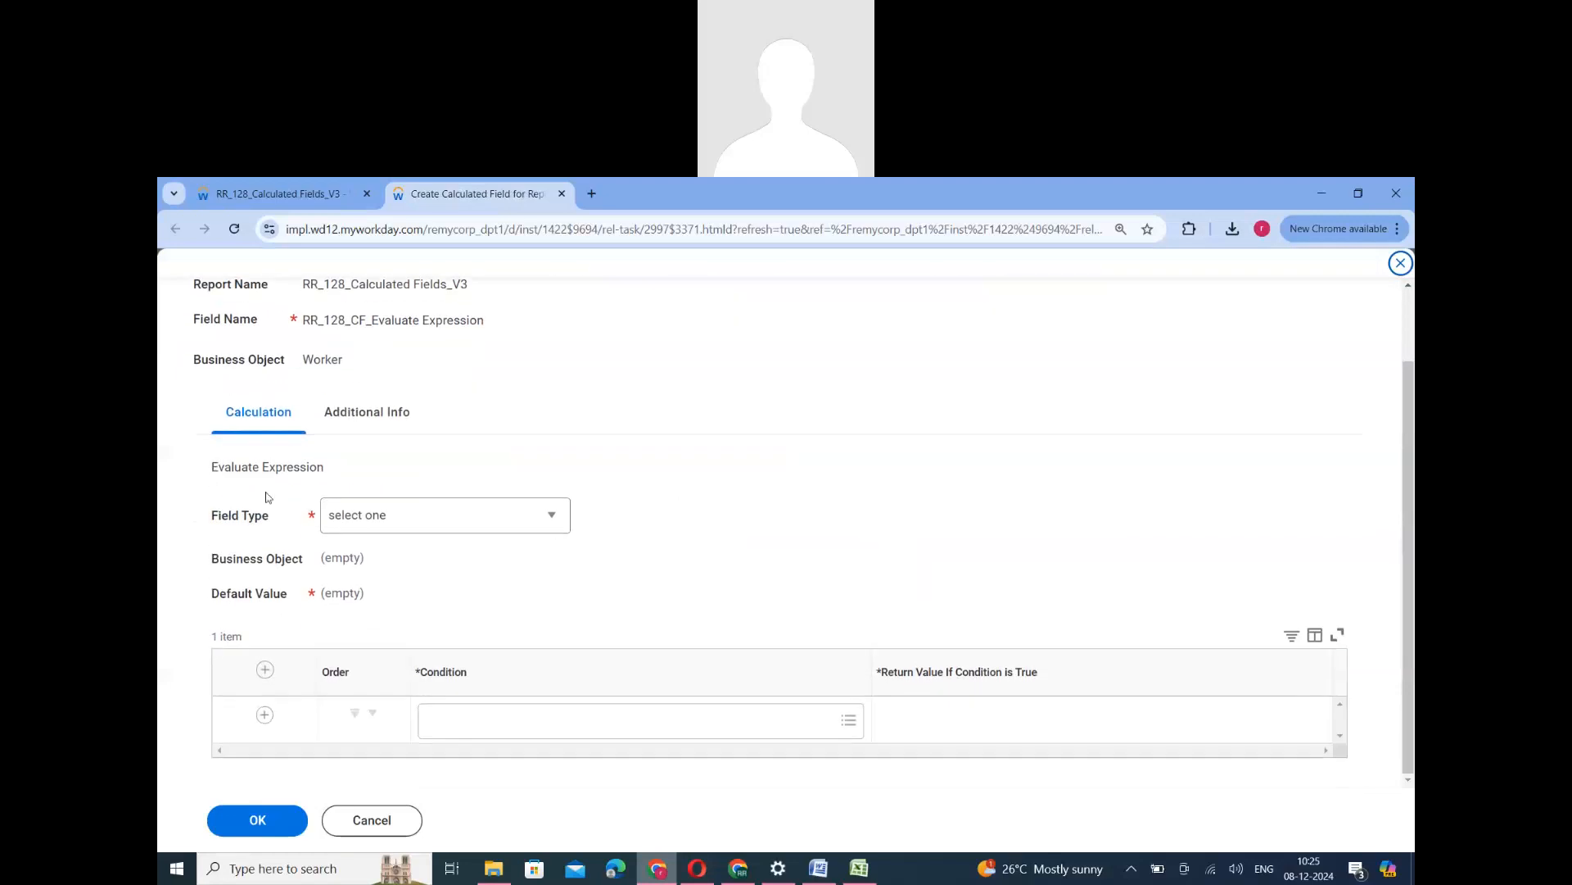
left_click_drag(210, 524, 270, 518)
left_click(552, 516)
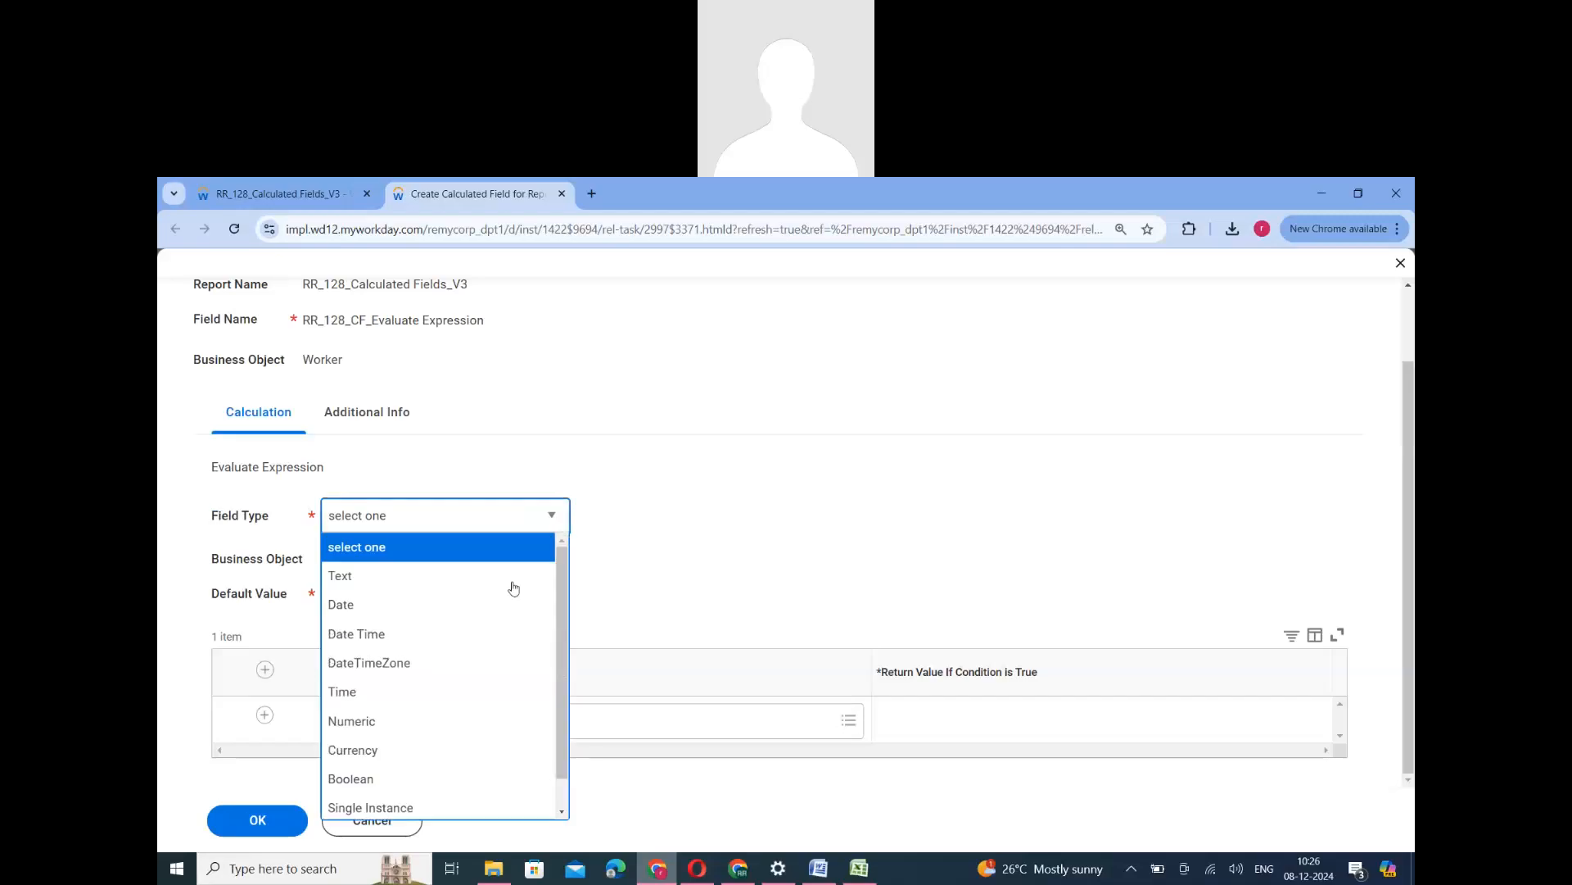
scroll(521, 657, "down", 1)
scroll(523, 659, "up", 1)
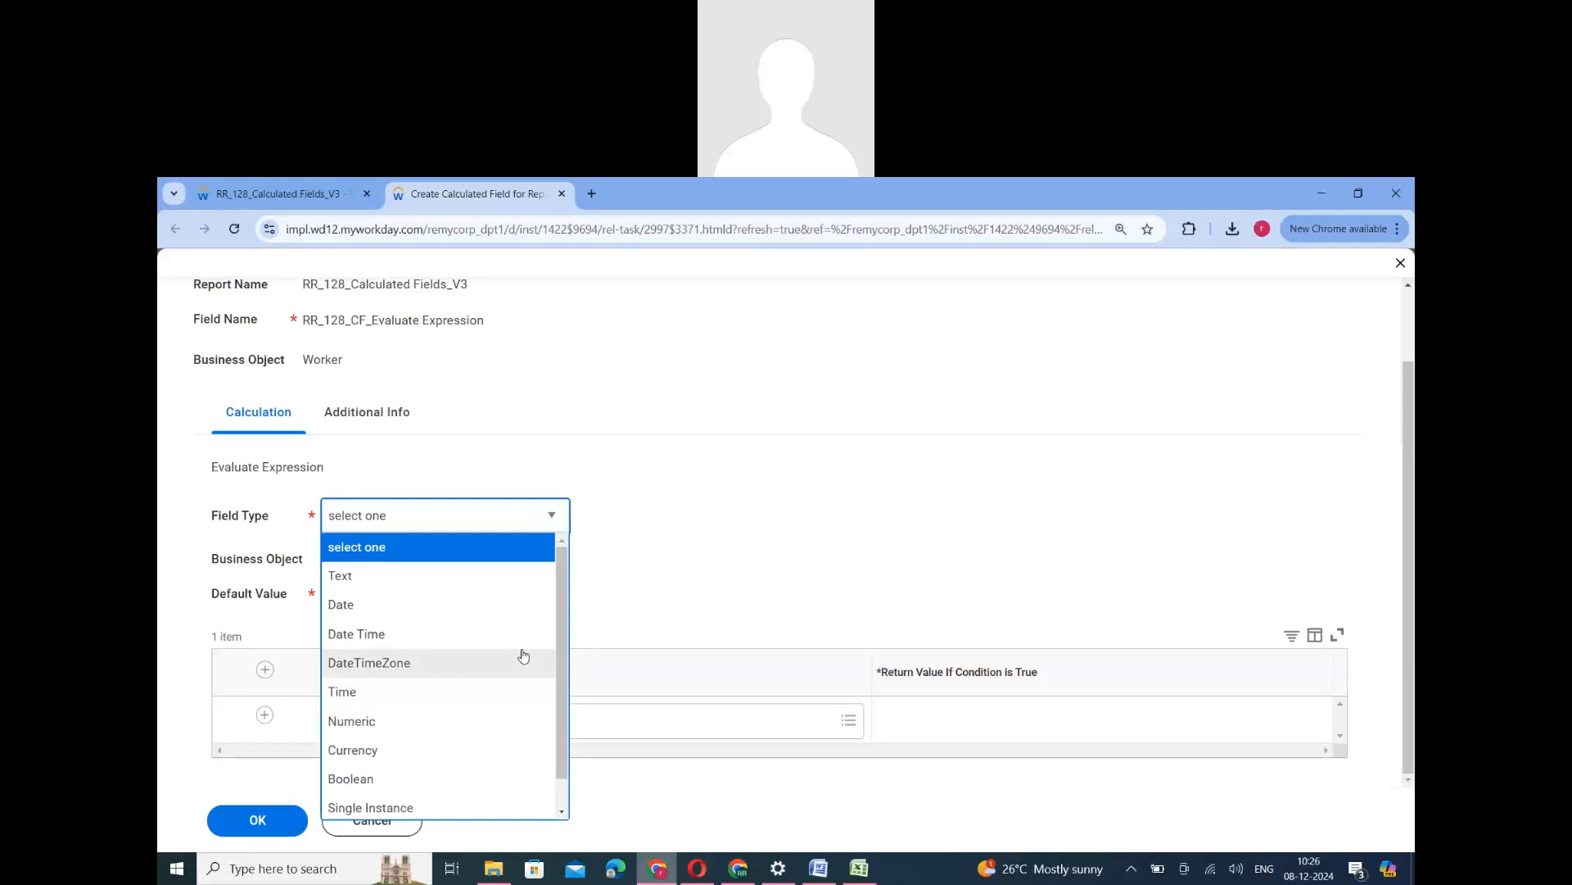
- Set the Evaluate Expression field's type to Single Instance and its business object to Worker
scroll(409, 786, "down", 1)
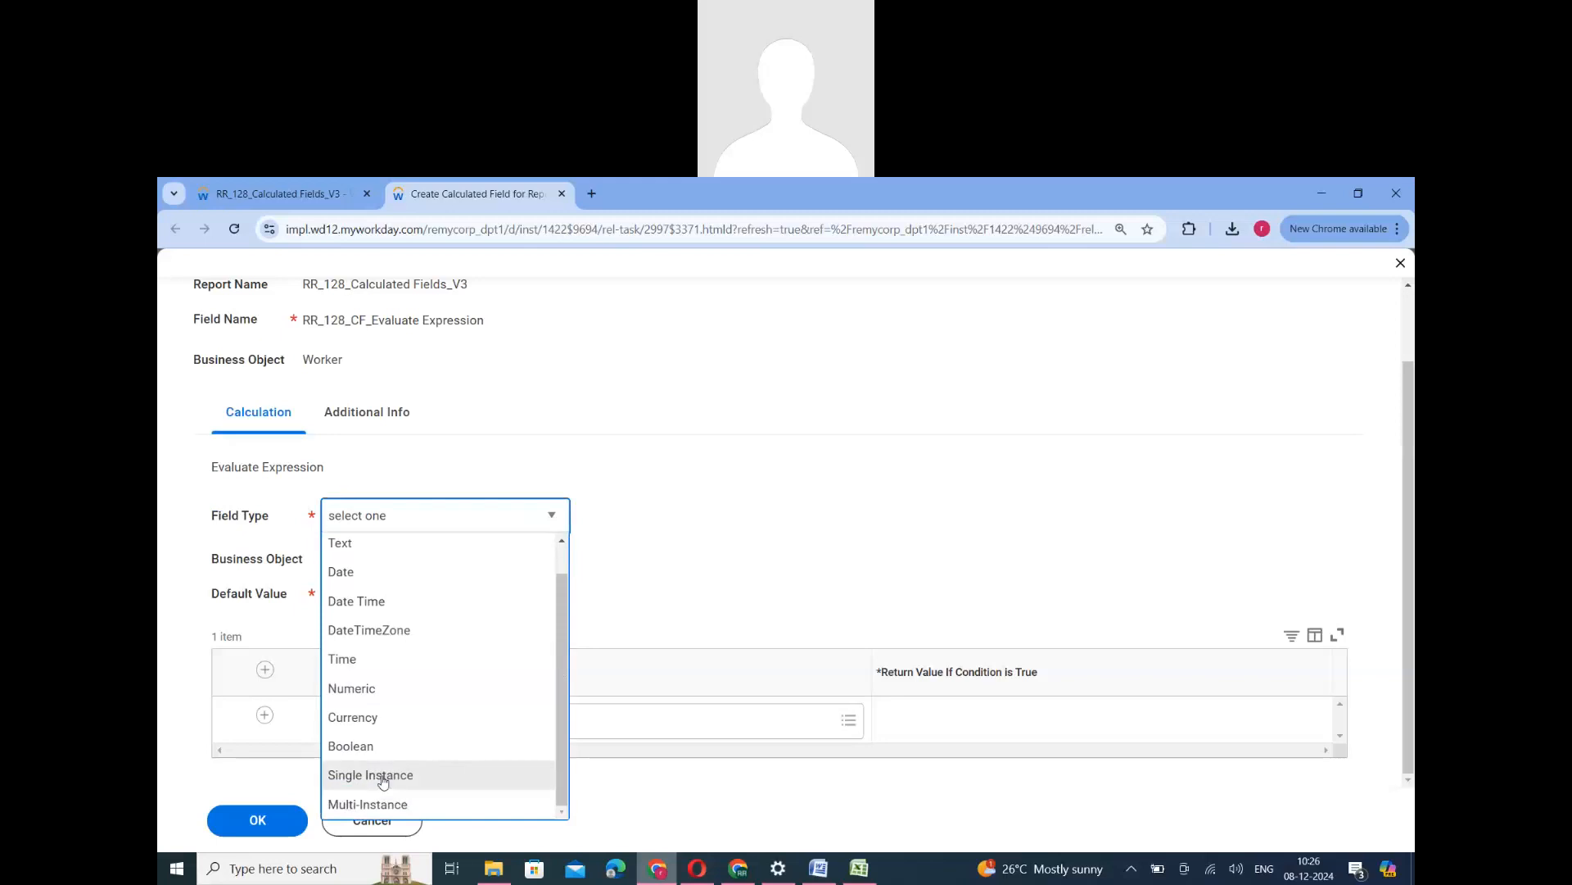
left_click(383, 778)
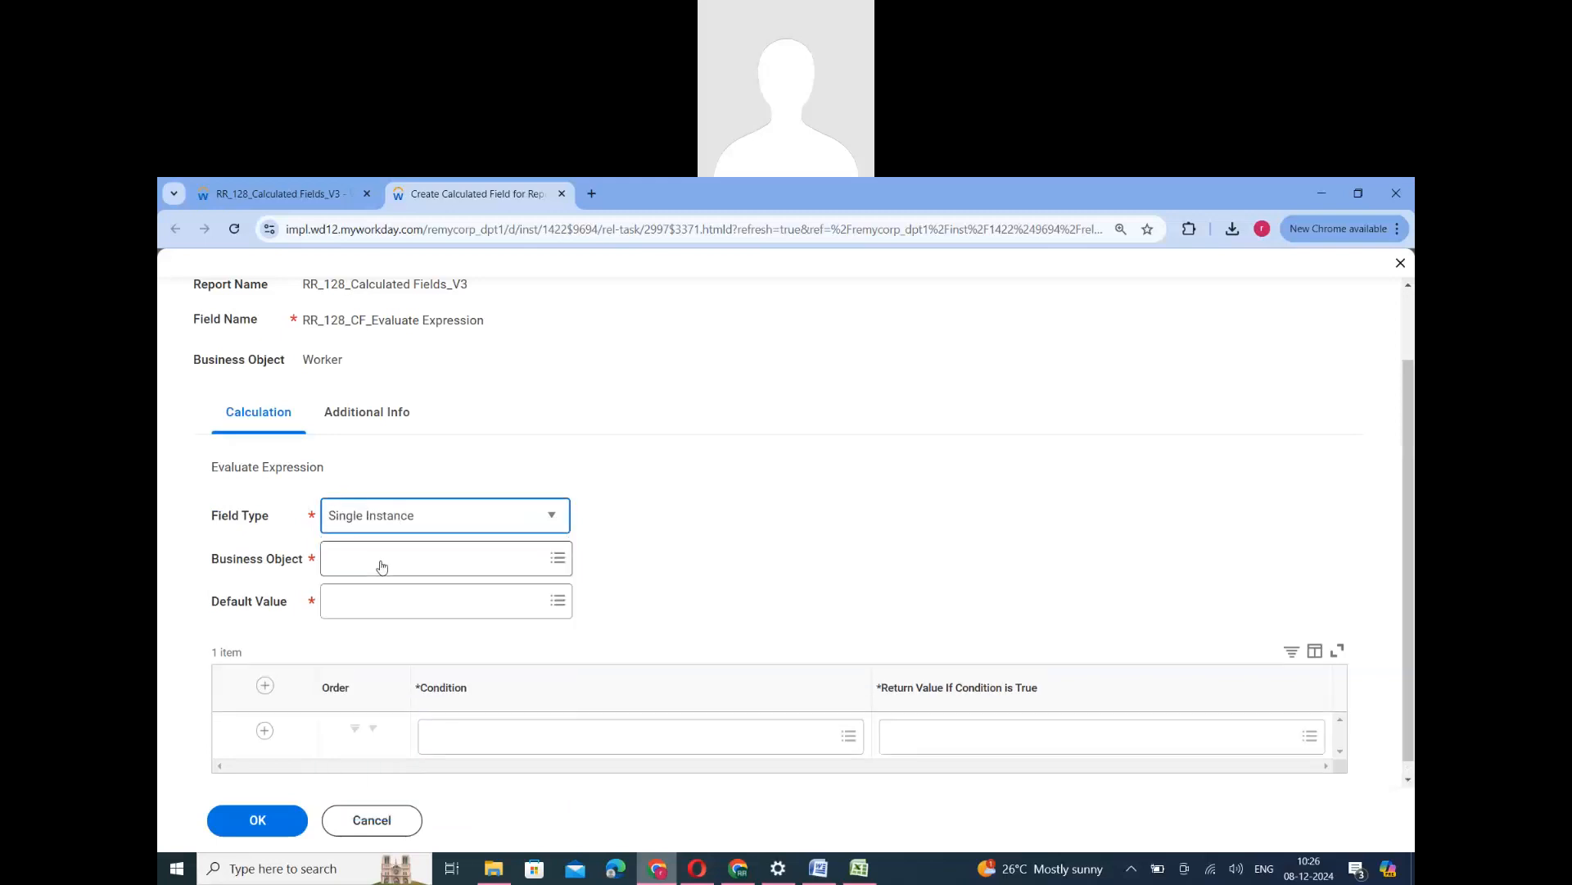
left_click(381, 565)
type("worke")
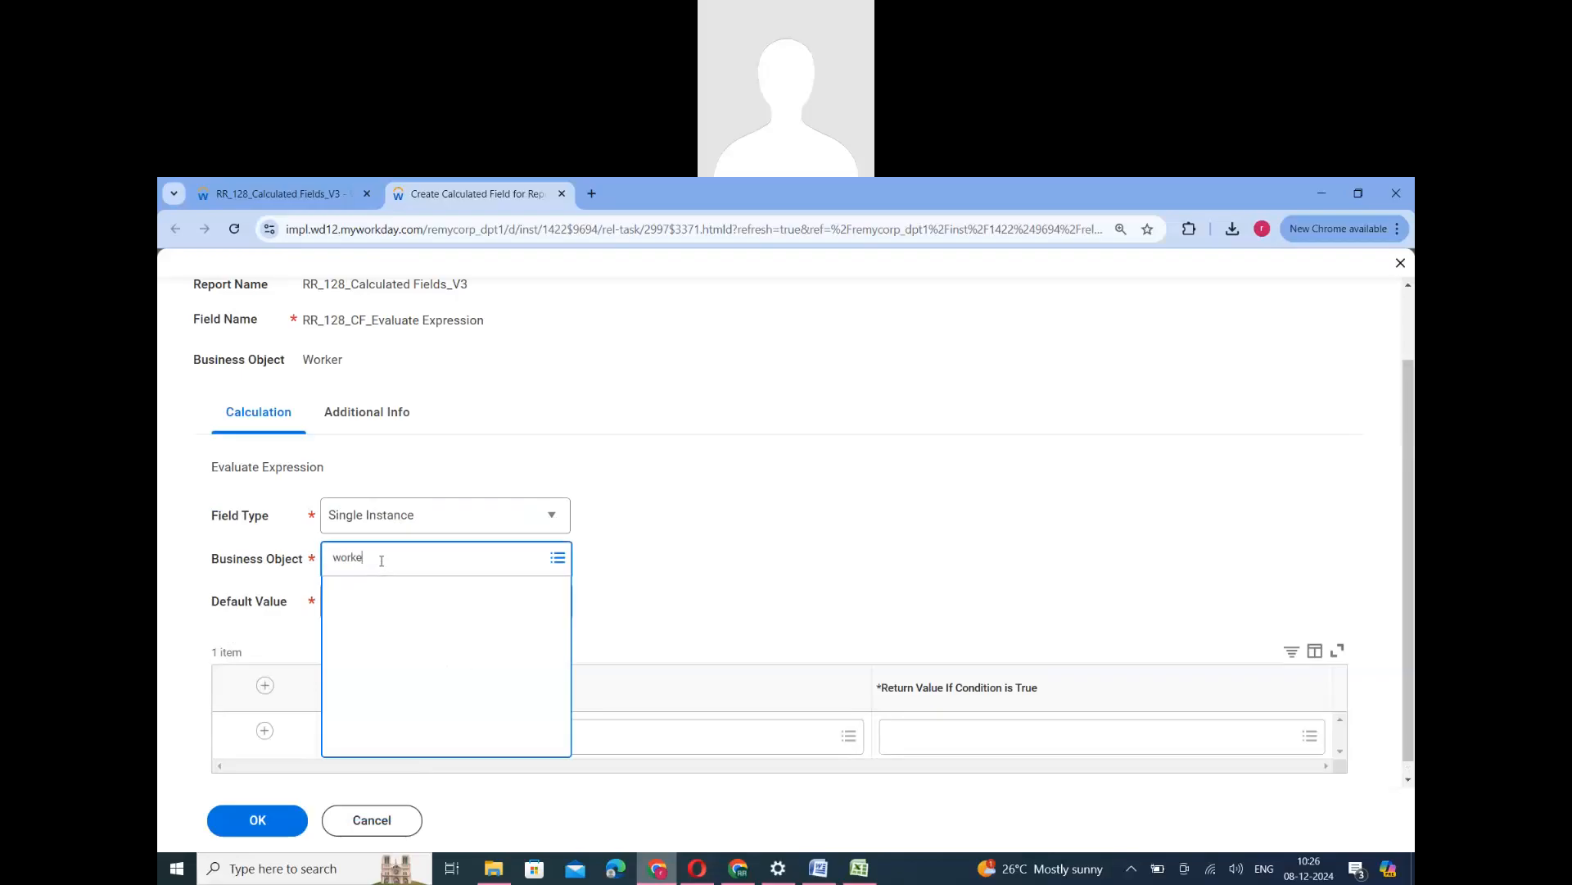
type("r")
key("Return")
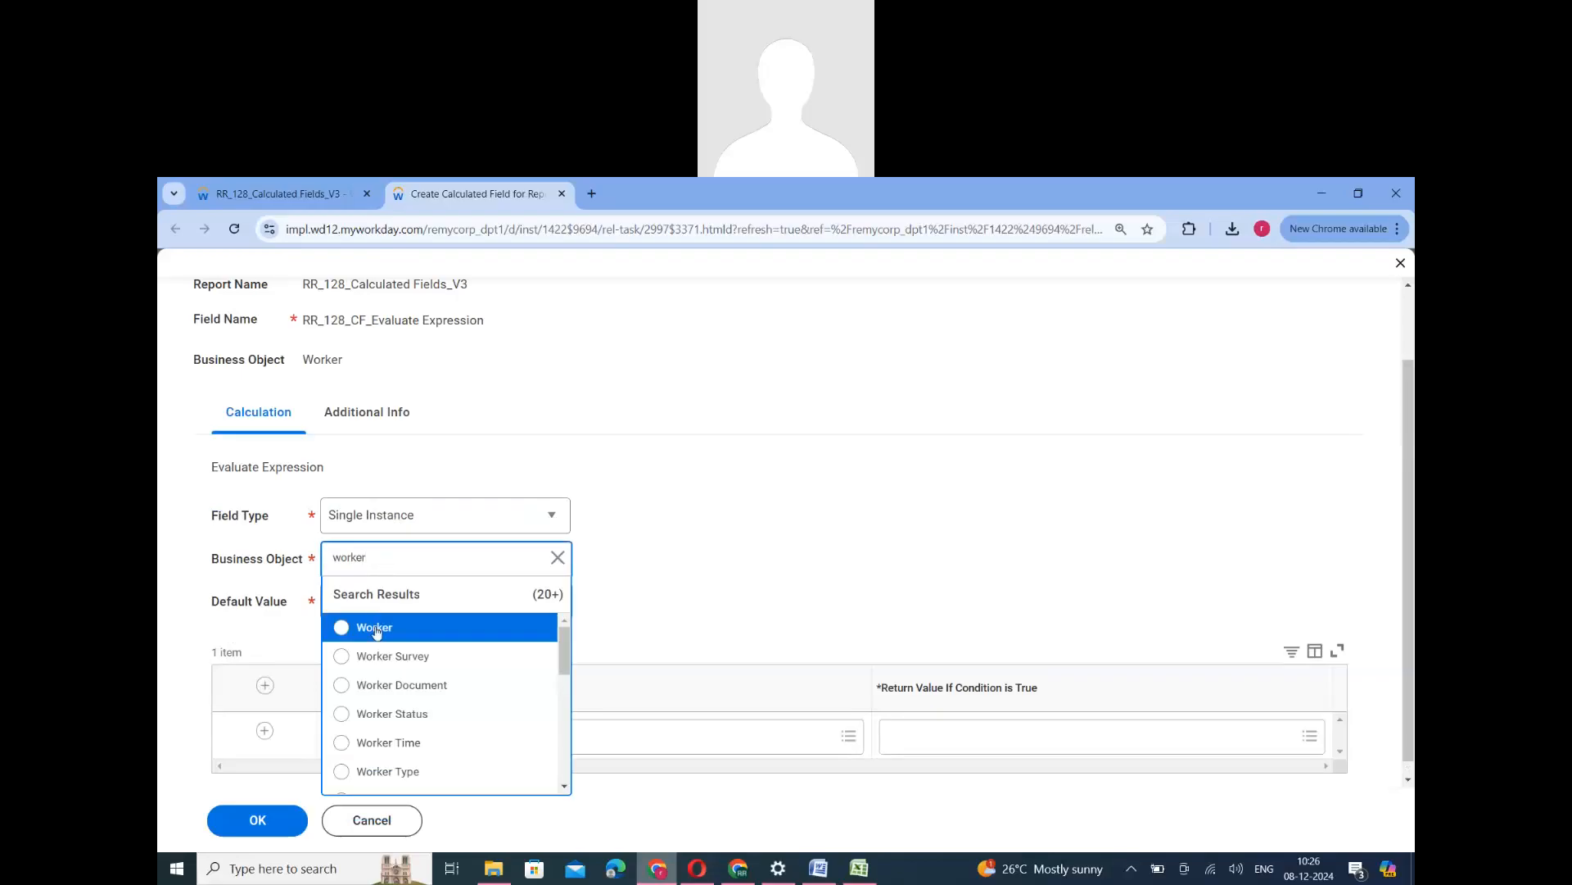
left_click(376, 628)
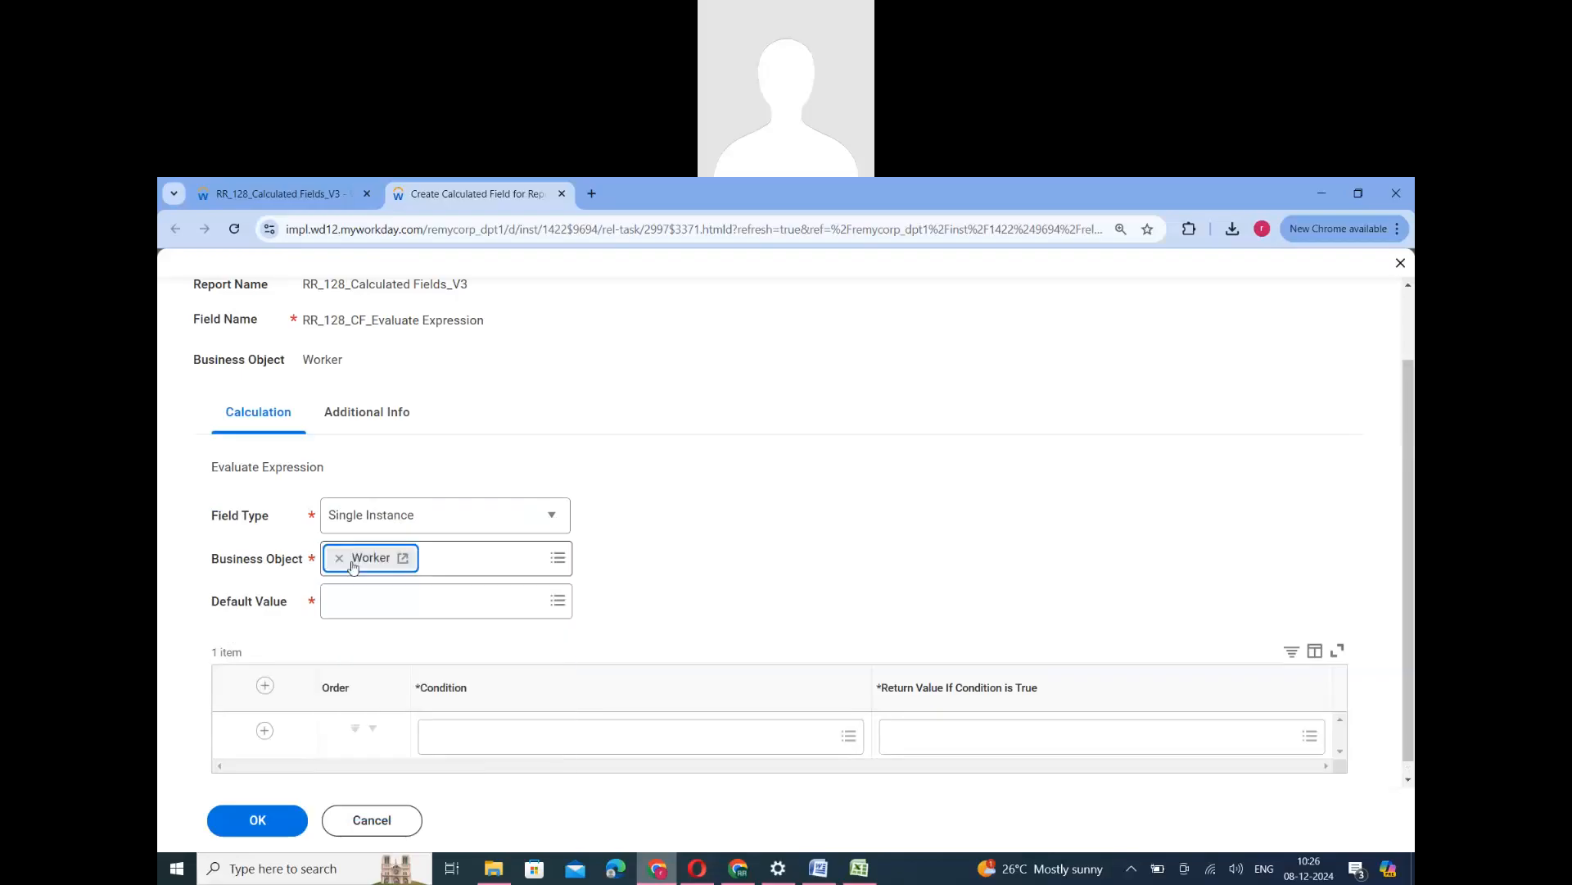
- Browse all fields offered as the condition's return value for the Single Instance type
left_click(1050, 749)
left_click(921, 596)
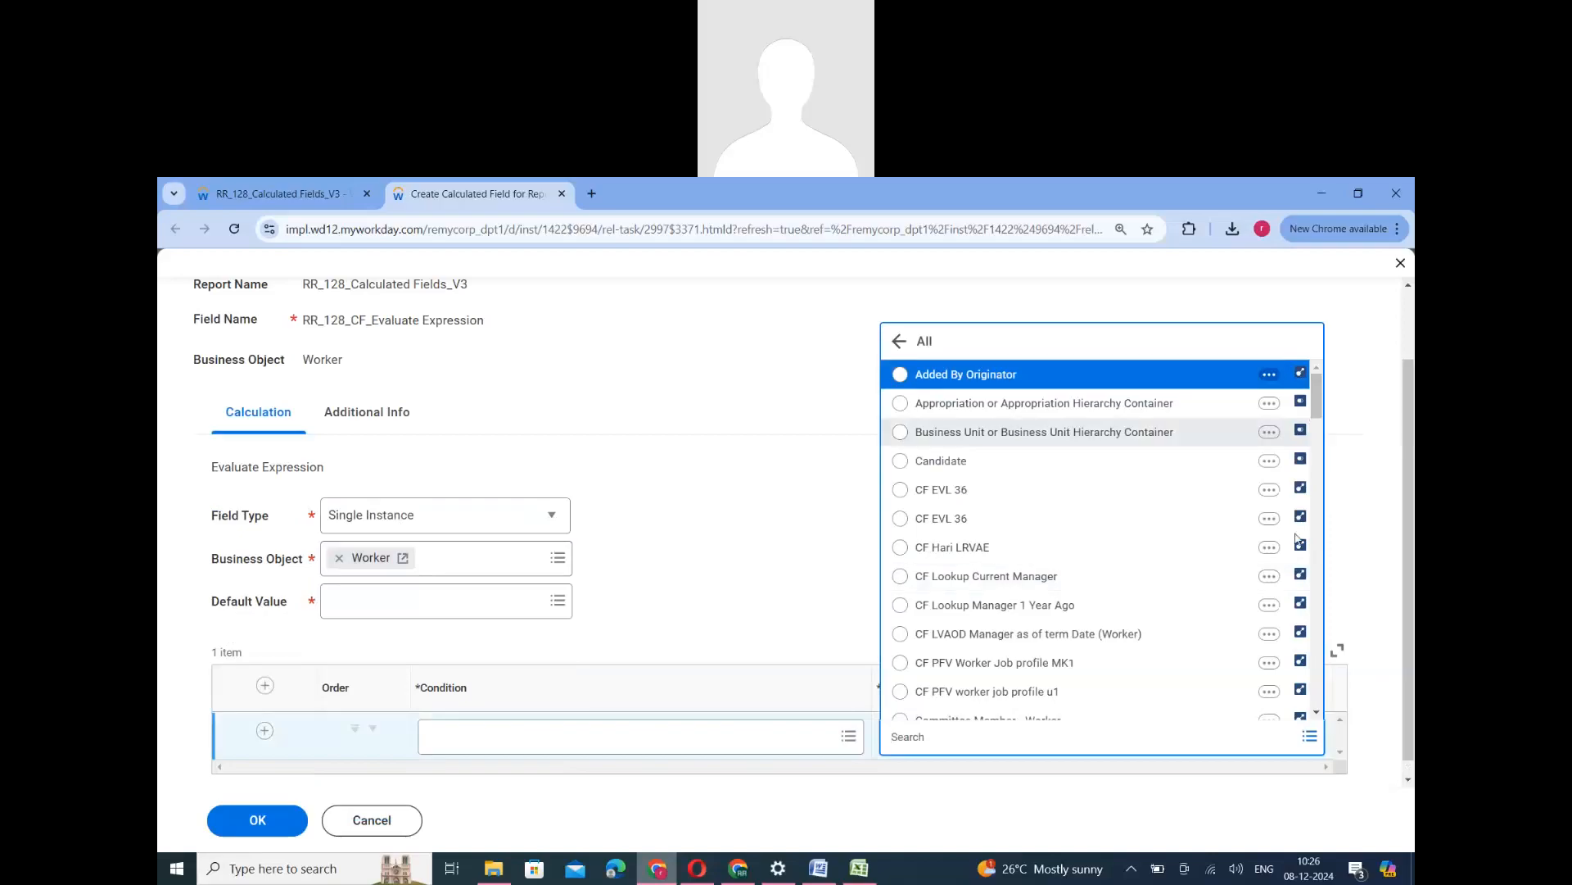
scroll(1296, 538, "down", 2)
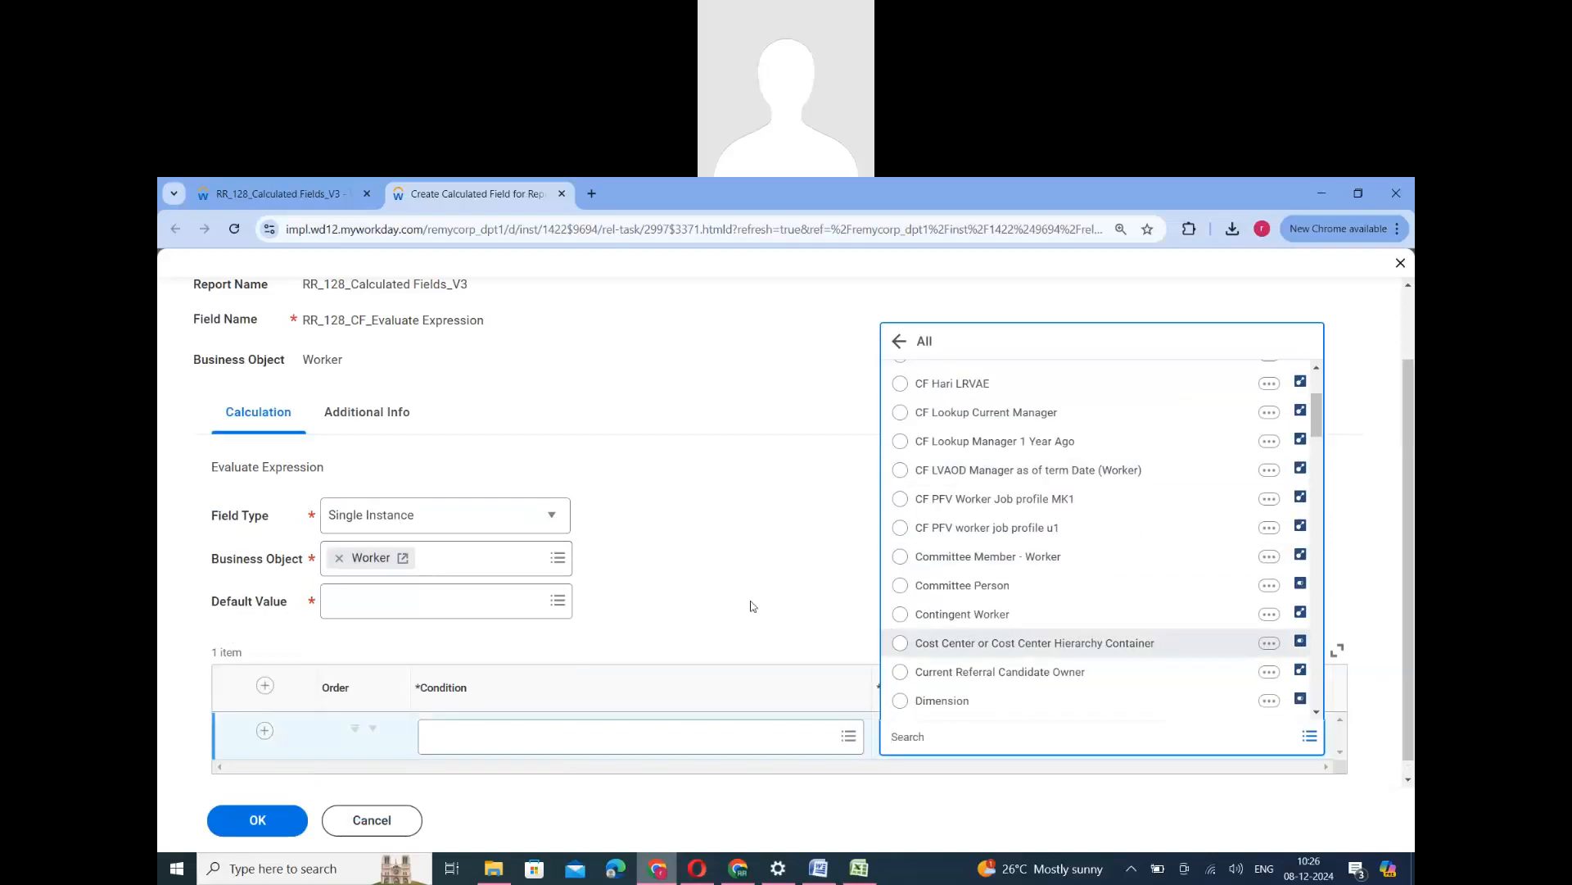
- Change the field type to Text and list all fields available as the condition's return value
left_click(552, 521)
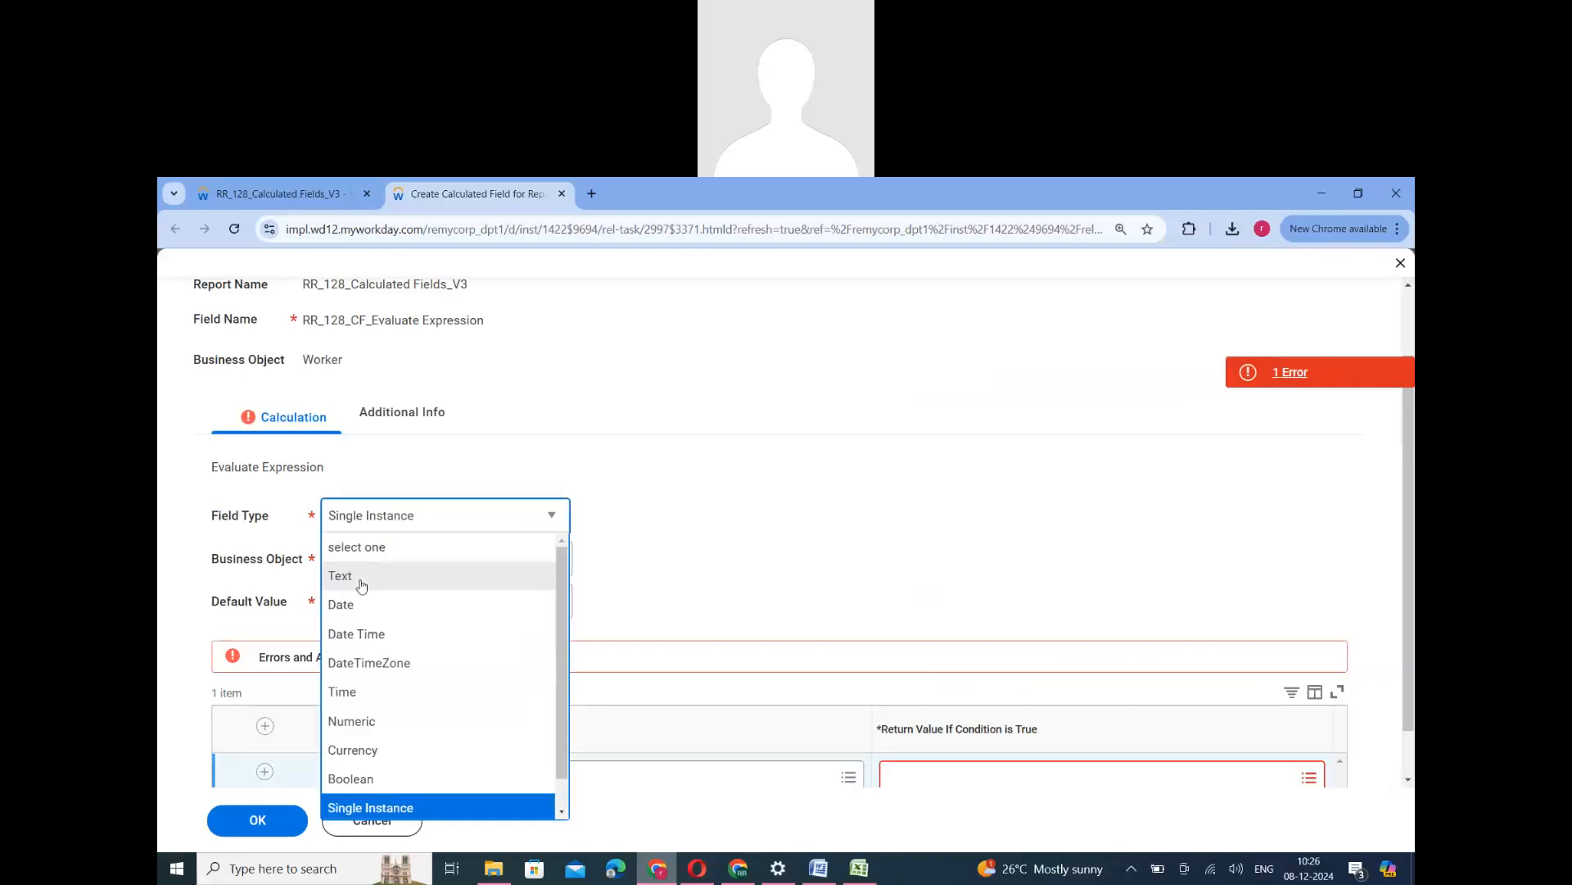
left_click(361, 584)
scroll(1117, 639, "down", 1)
left_click(988, 712)
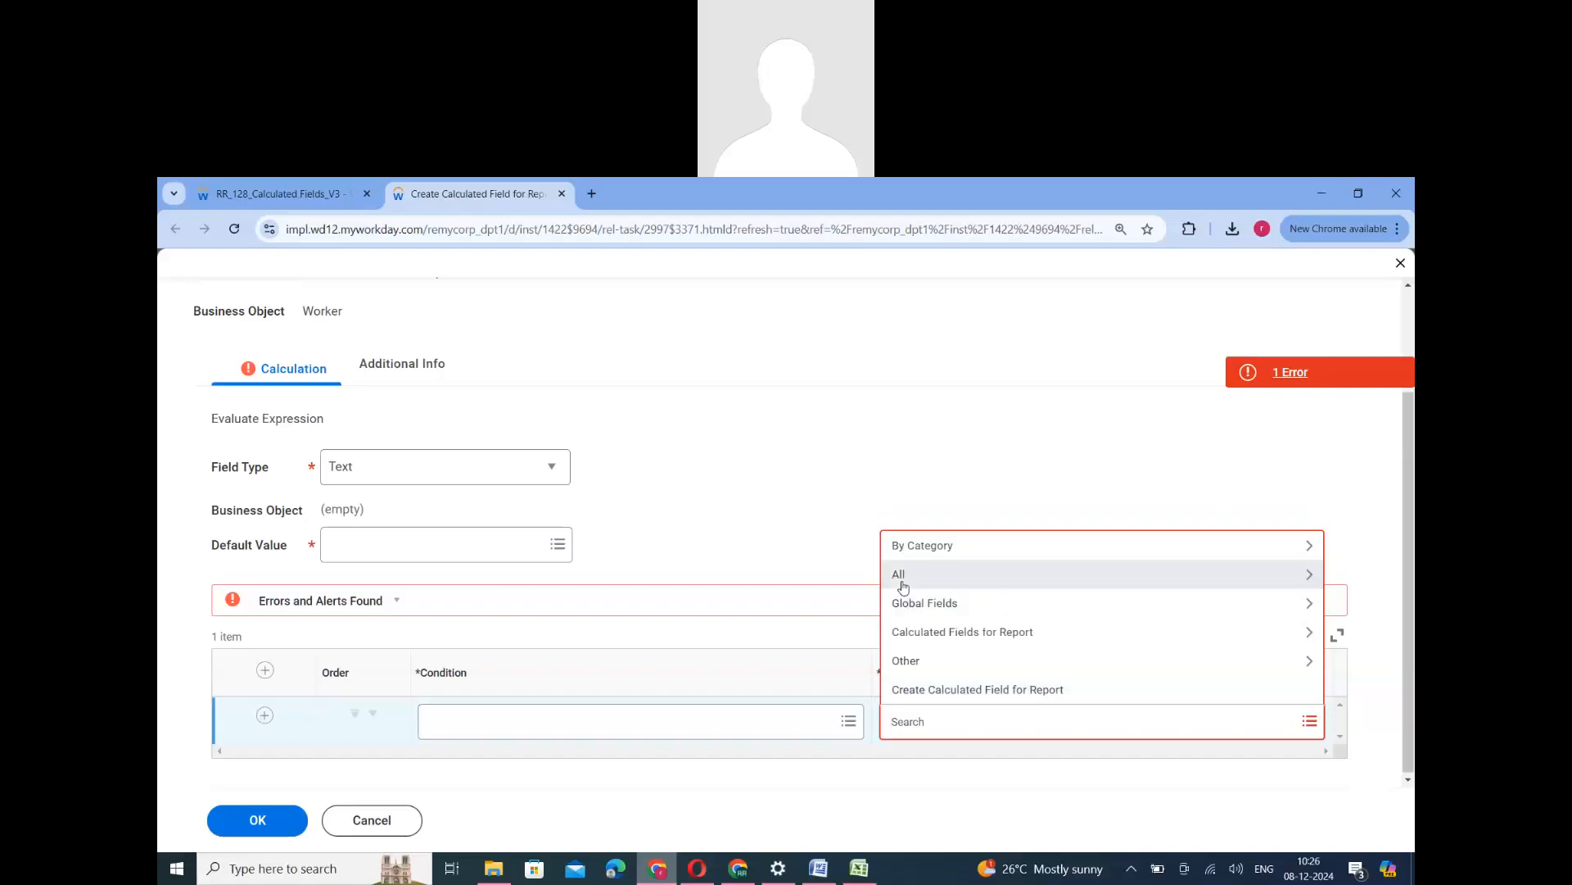
left_click(900, 576)
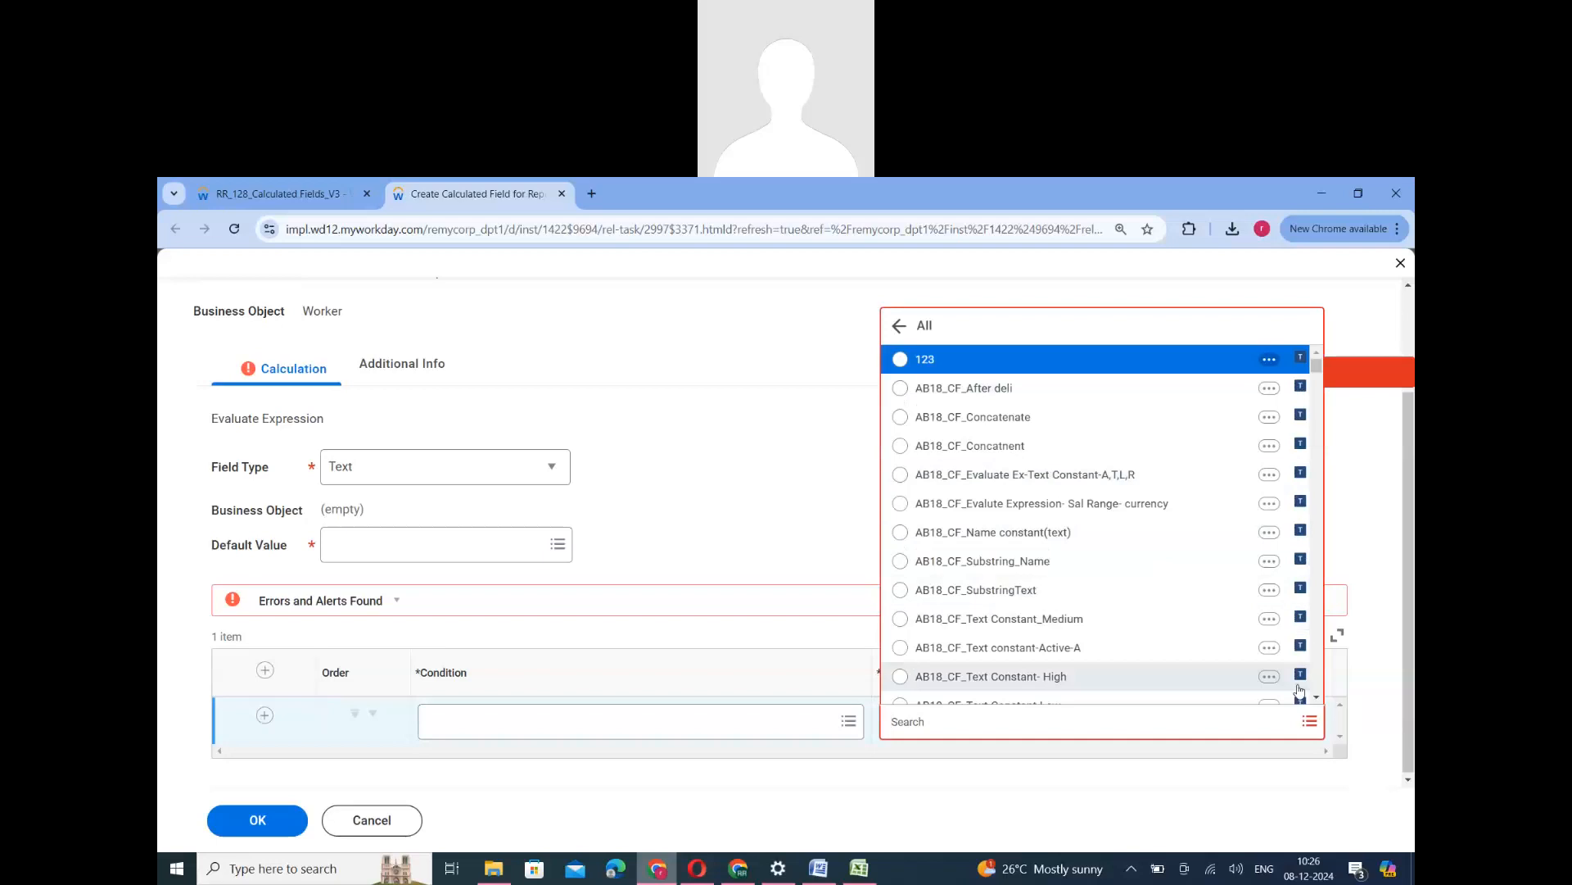
- Change the field type to Numeric and browse all numeric fields available as the return value
left_click(384, 475)
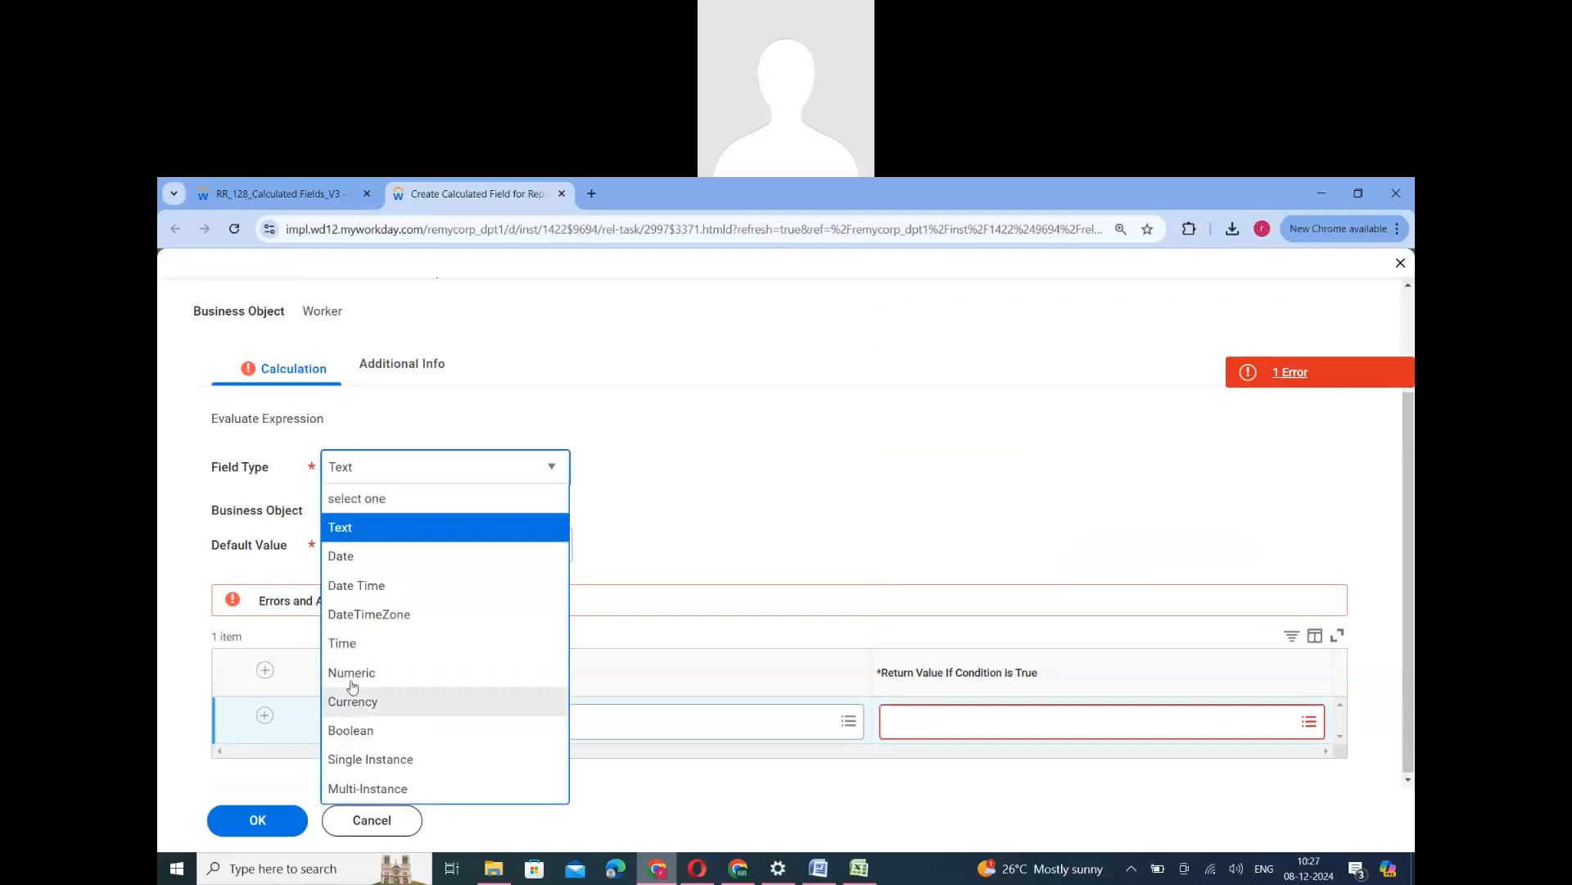
left_click(352, 675)
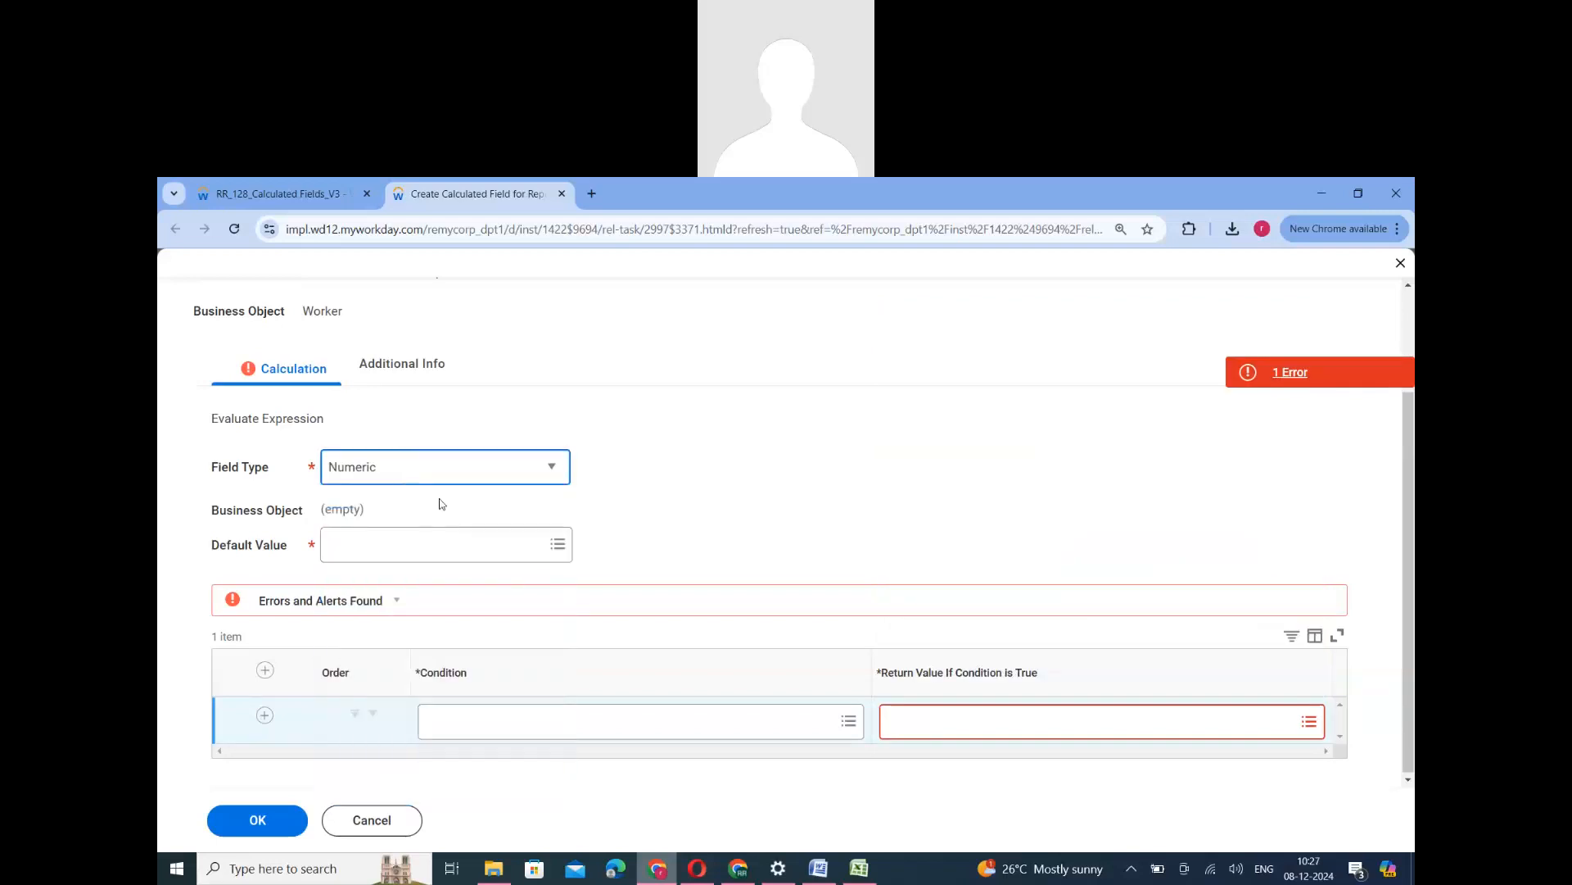
left_click(1051, 731)
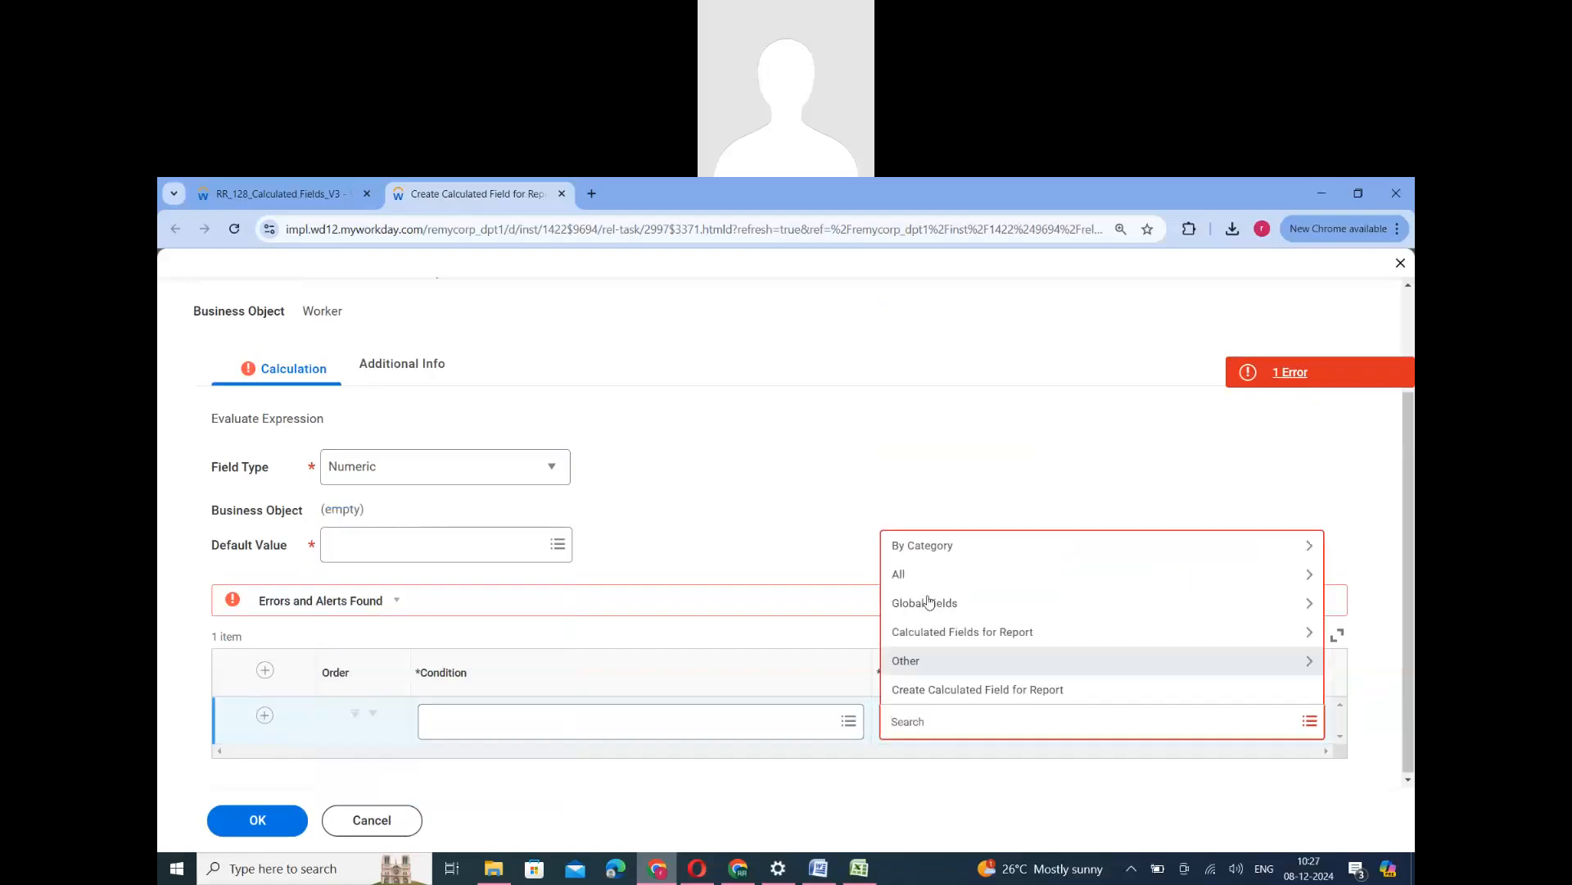
left_click(922, 576)
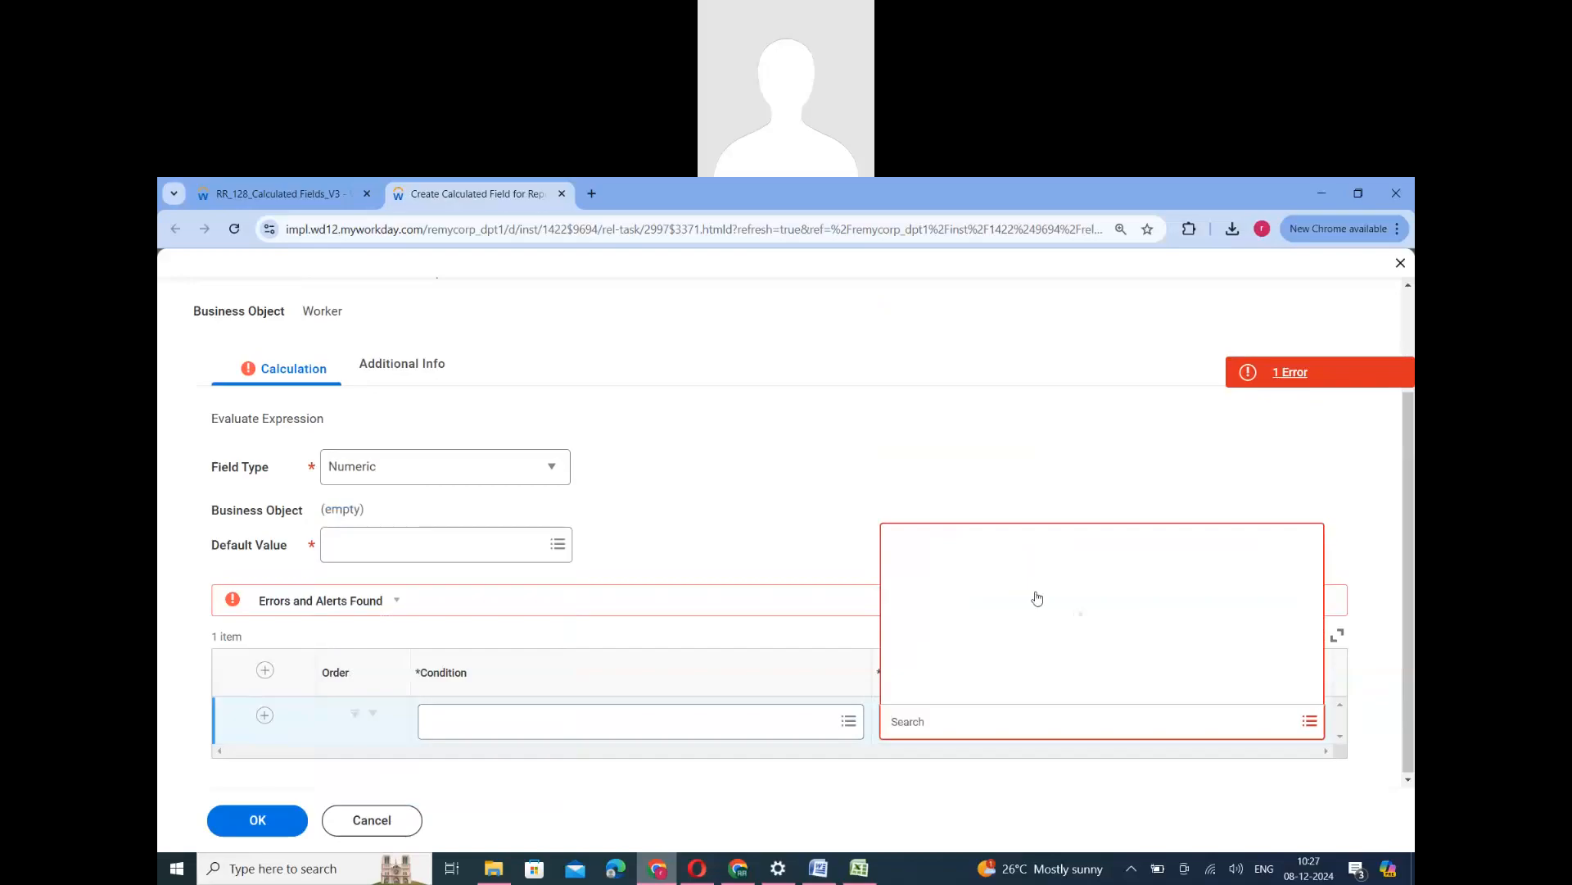
scroll(1300, 449, "down", 15)
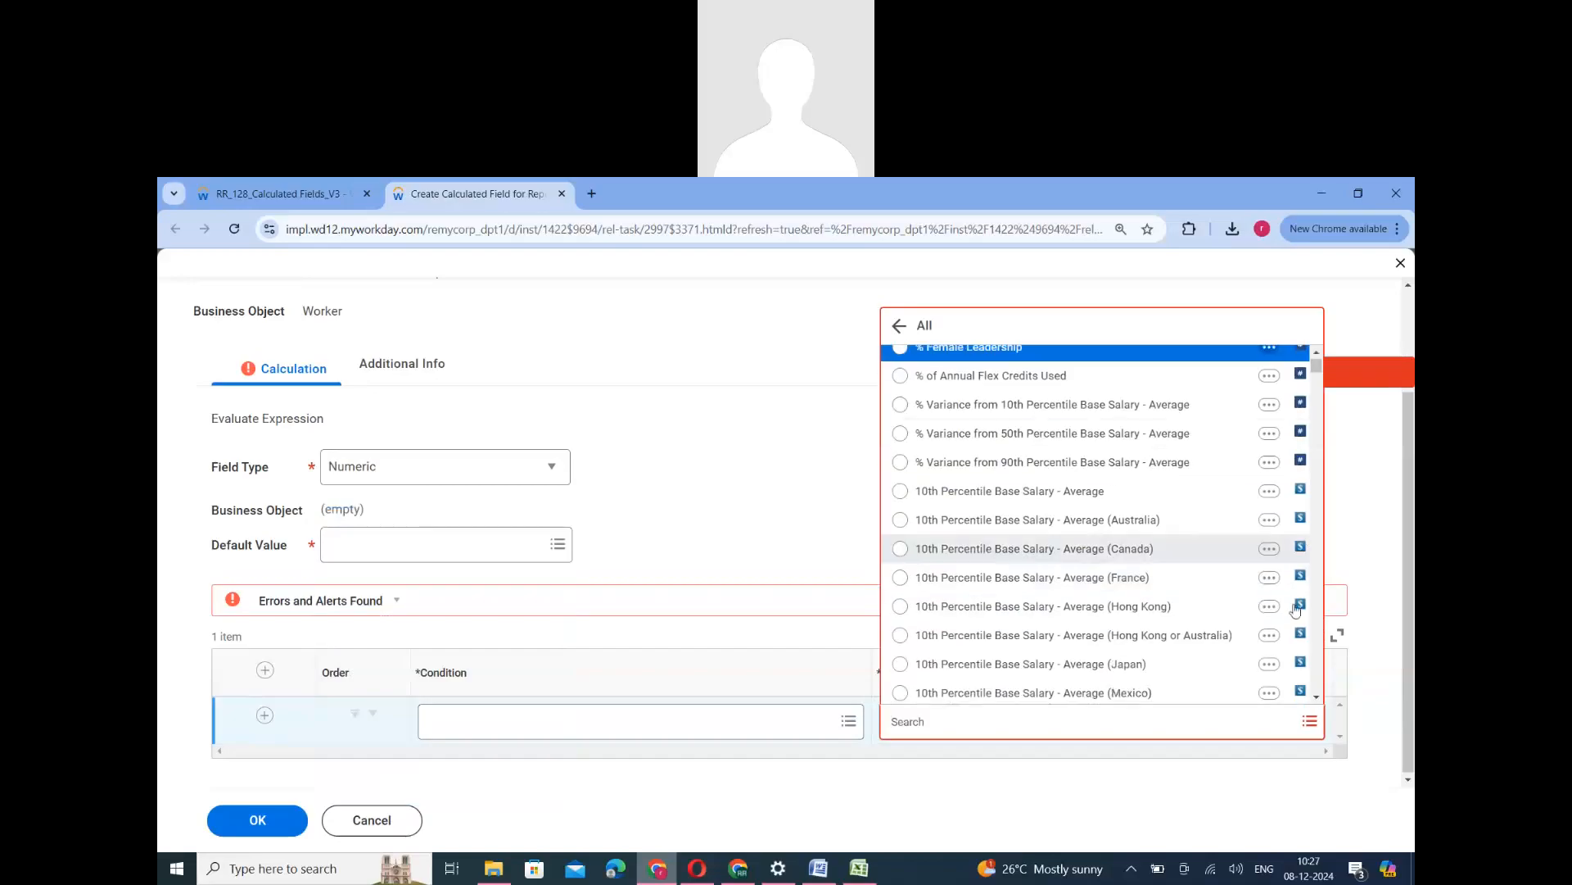
- Change the field type to Date, browse all date fields available as the return value, and close the list without choosing one
left_click(521, 475)
left_click(345, 563)
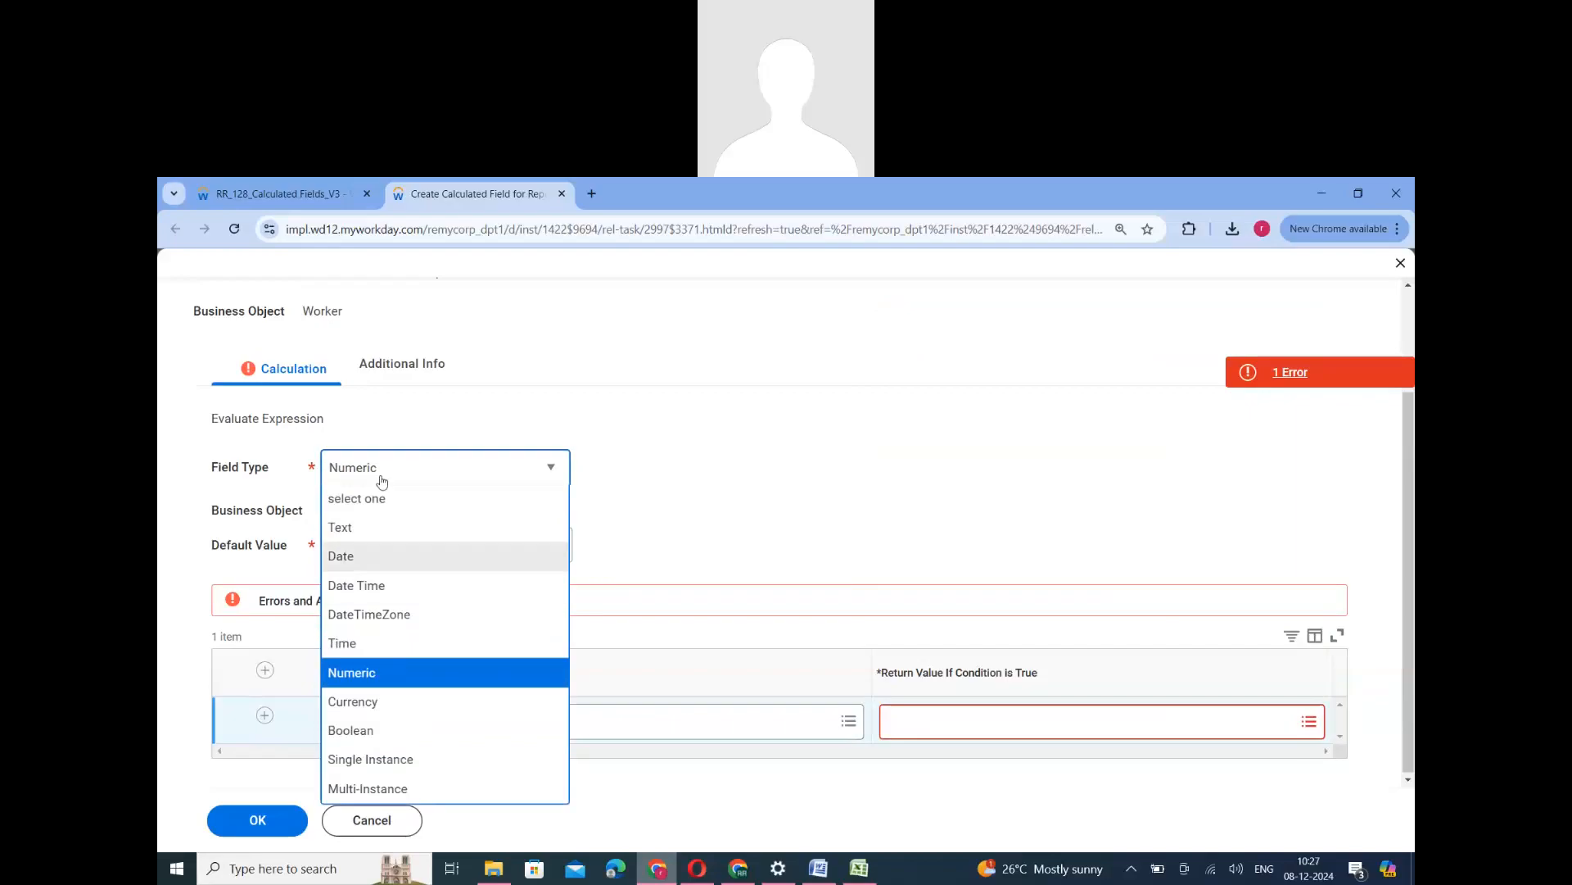
left_click(1061, 728)
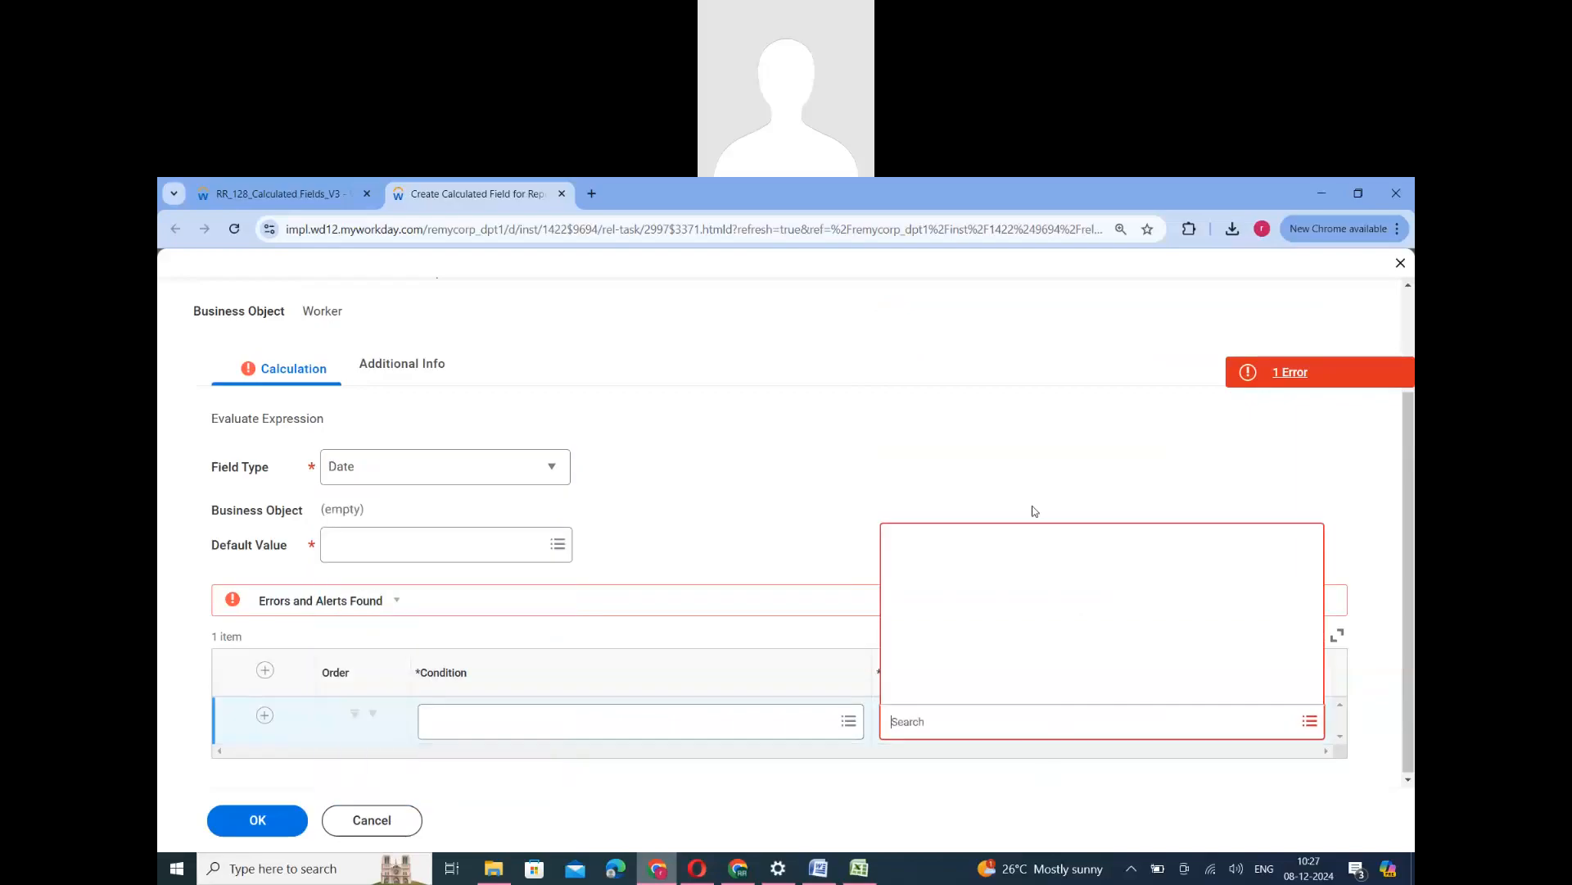
left_click(1063, 564)
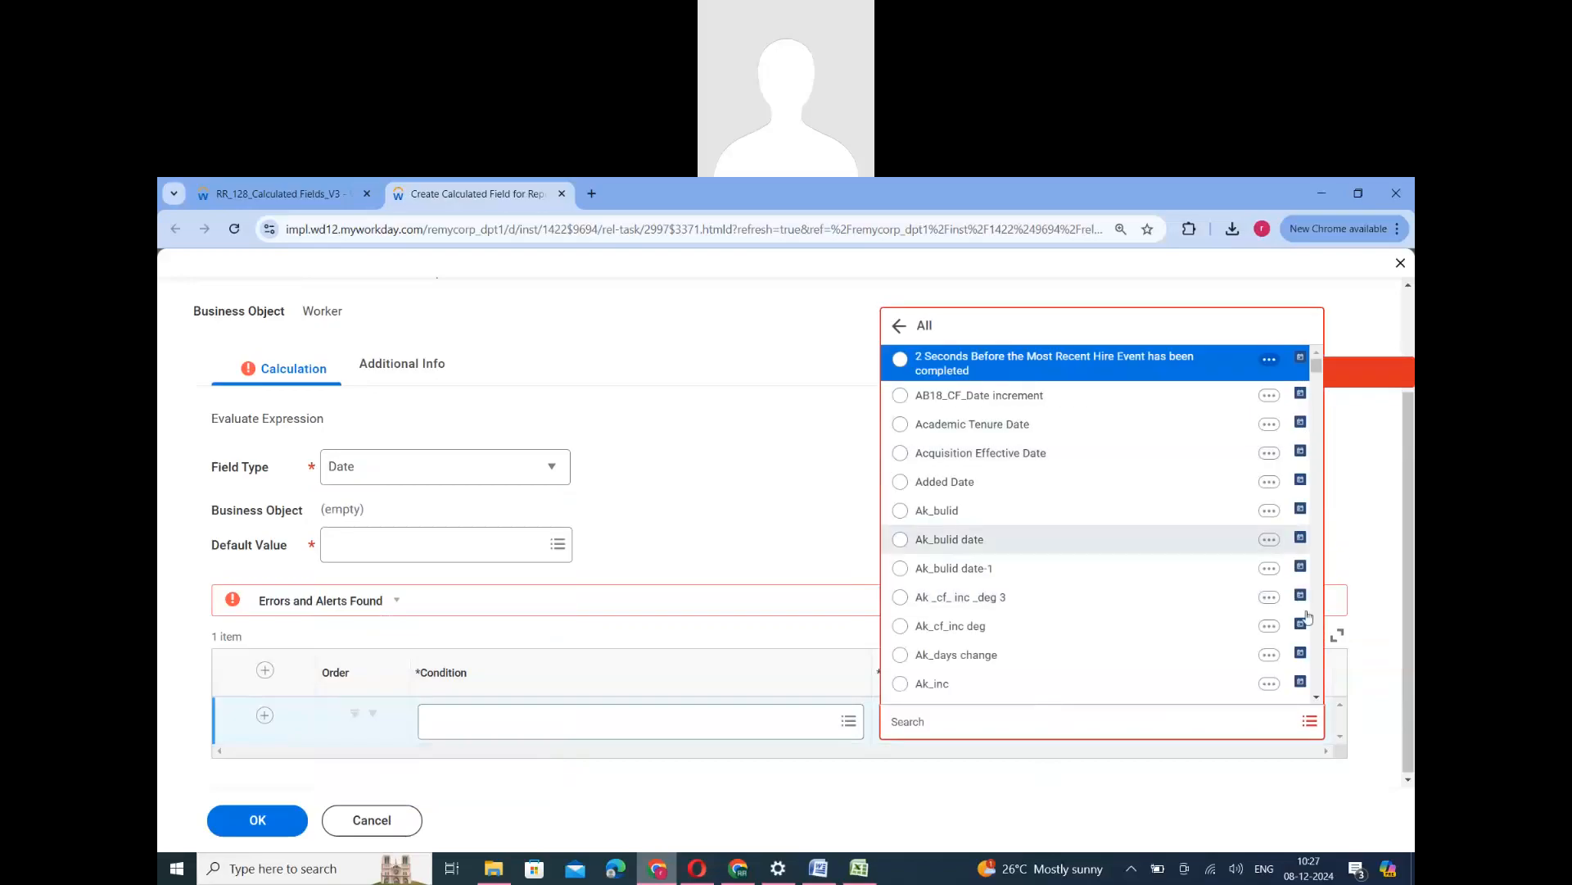
scroll(1299, 641, "down", 10)
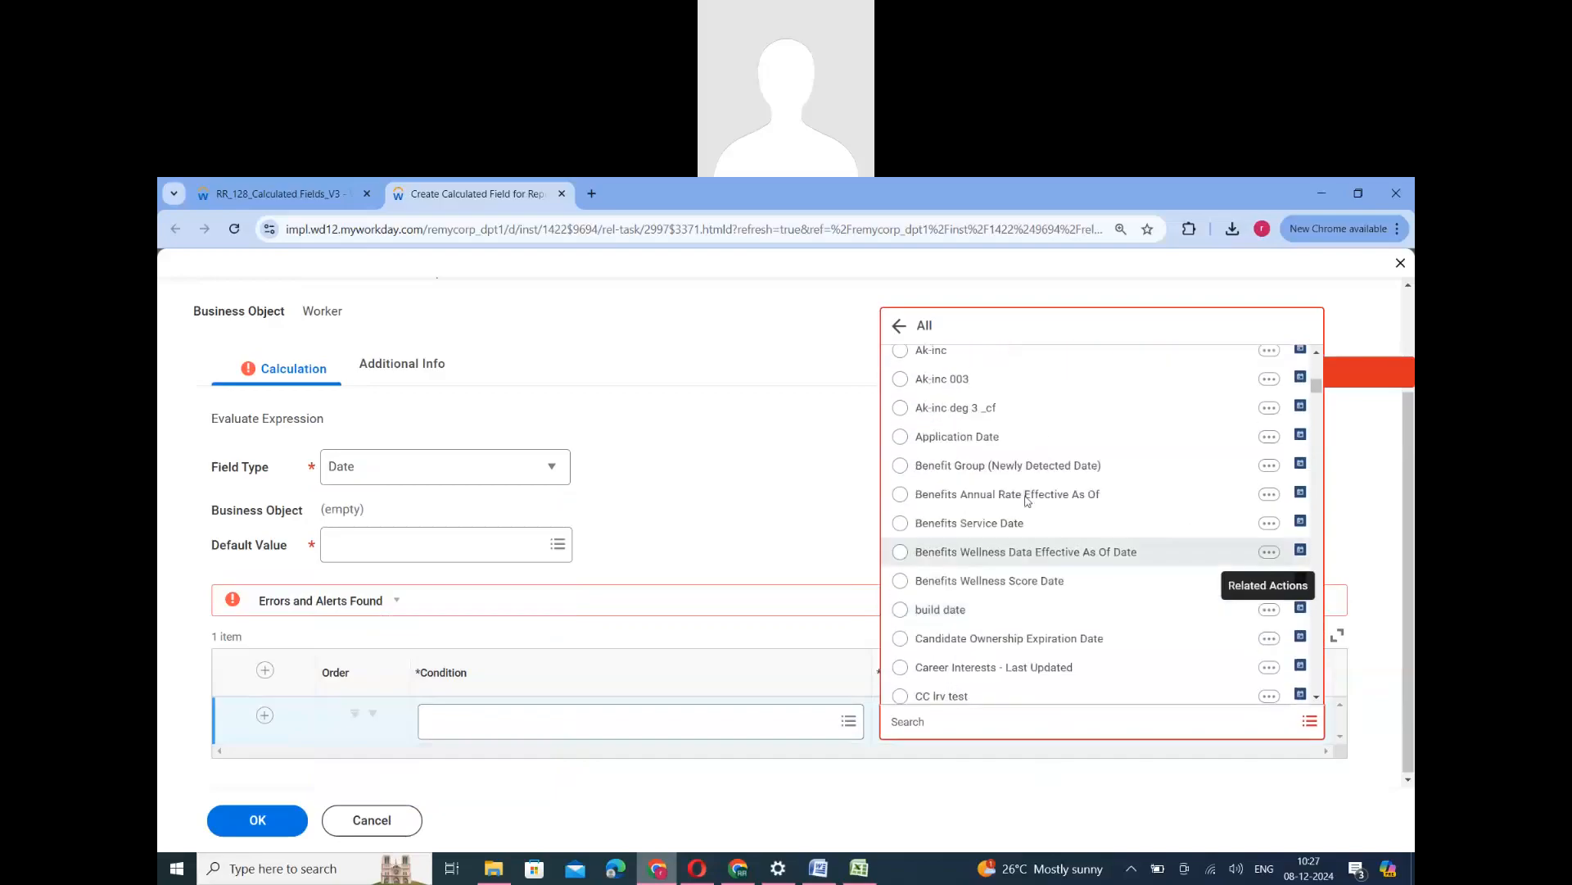
scroll(1050, 490, "down", 8)
left_click(726, 471)
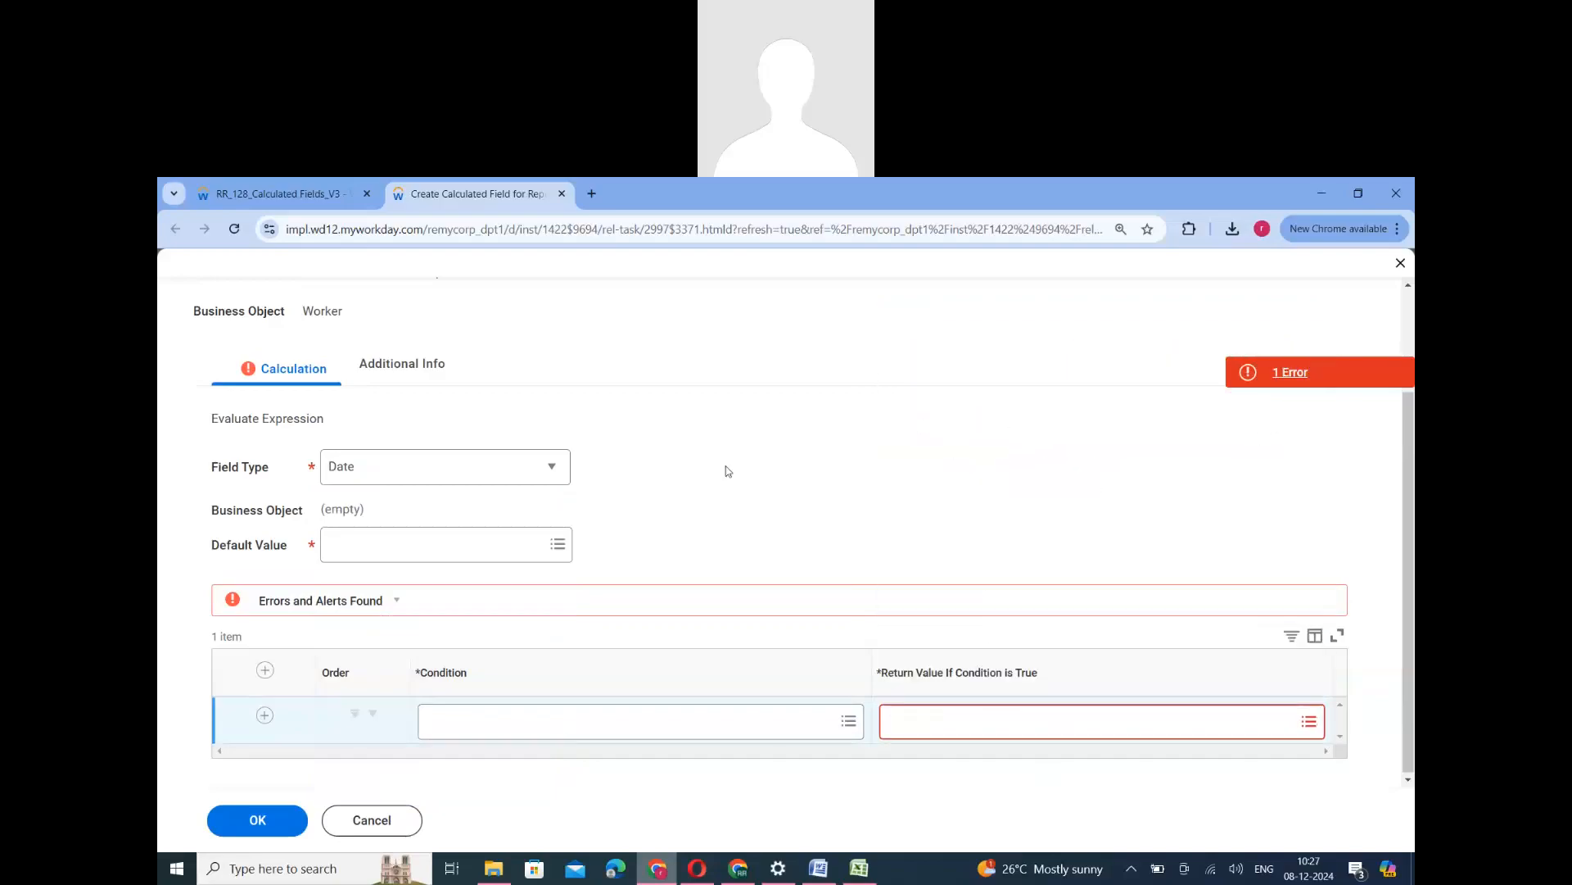
- Reset the Evaluate Expression's field type to the blank "select one" option
scroll(593, 355, "up", 2)
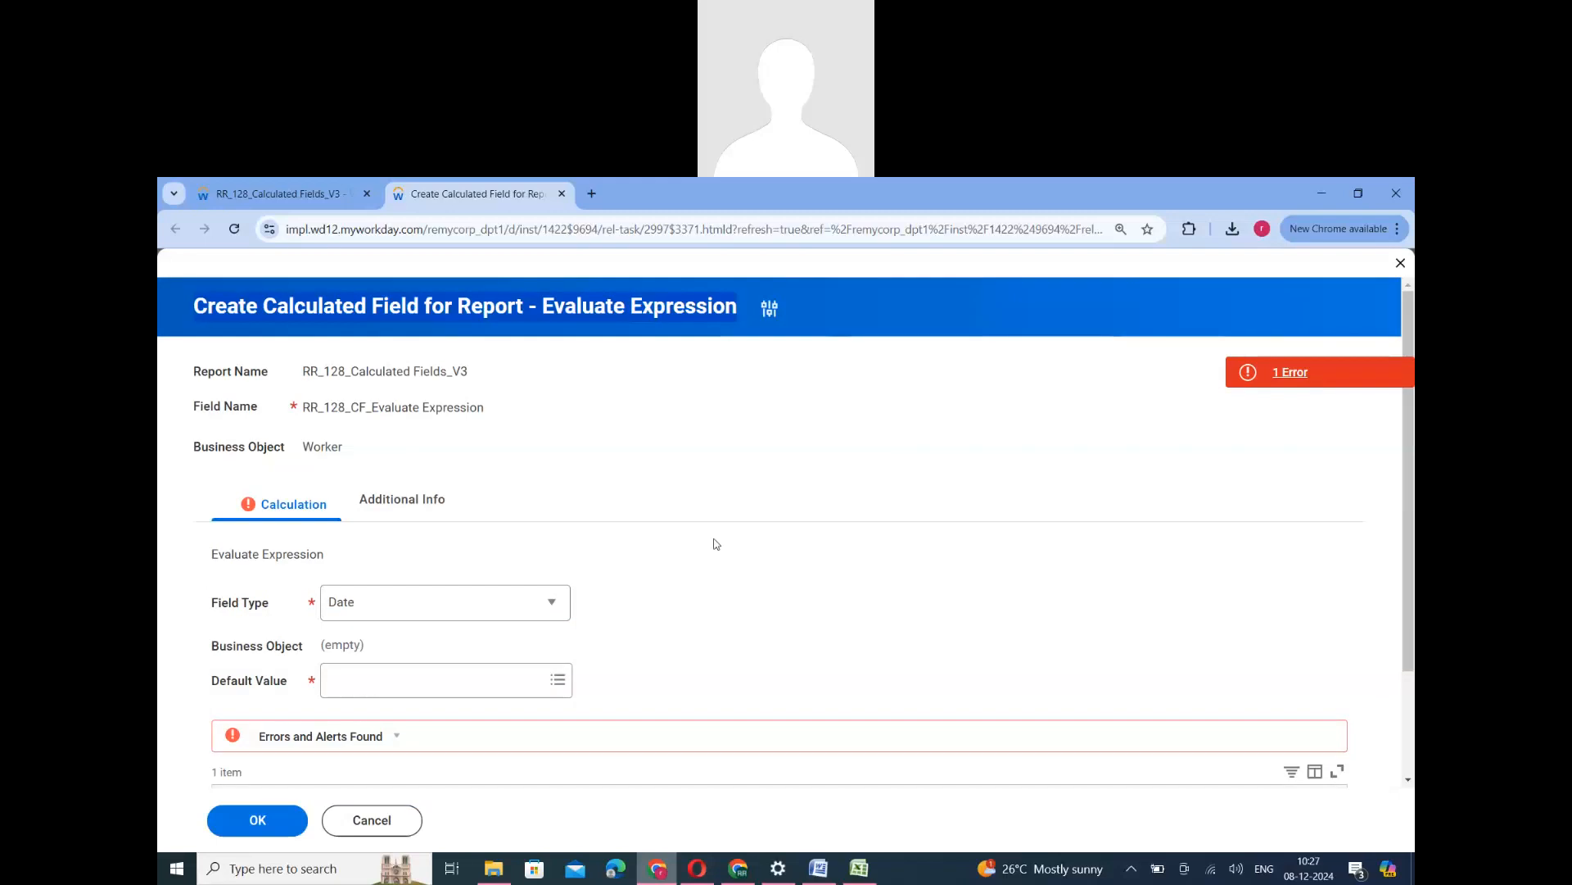
scroll(340, 500, "down", 1)
left_click_drag(273, 528, 213, 526)
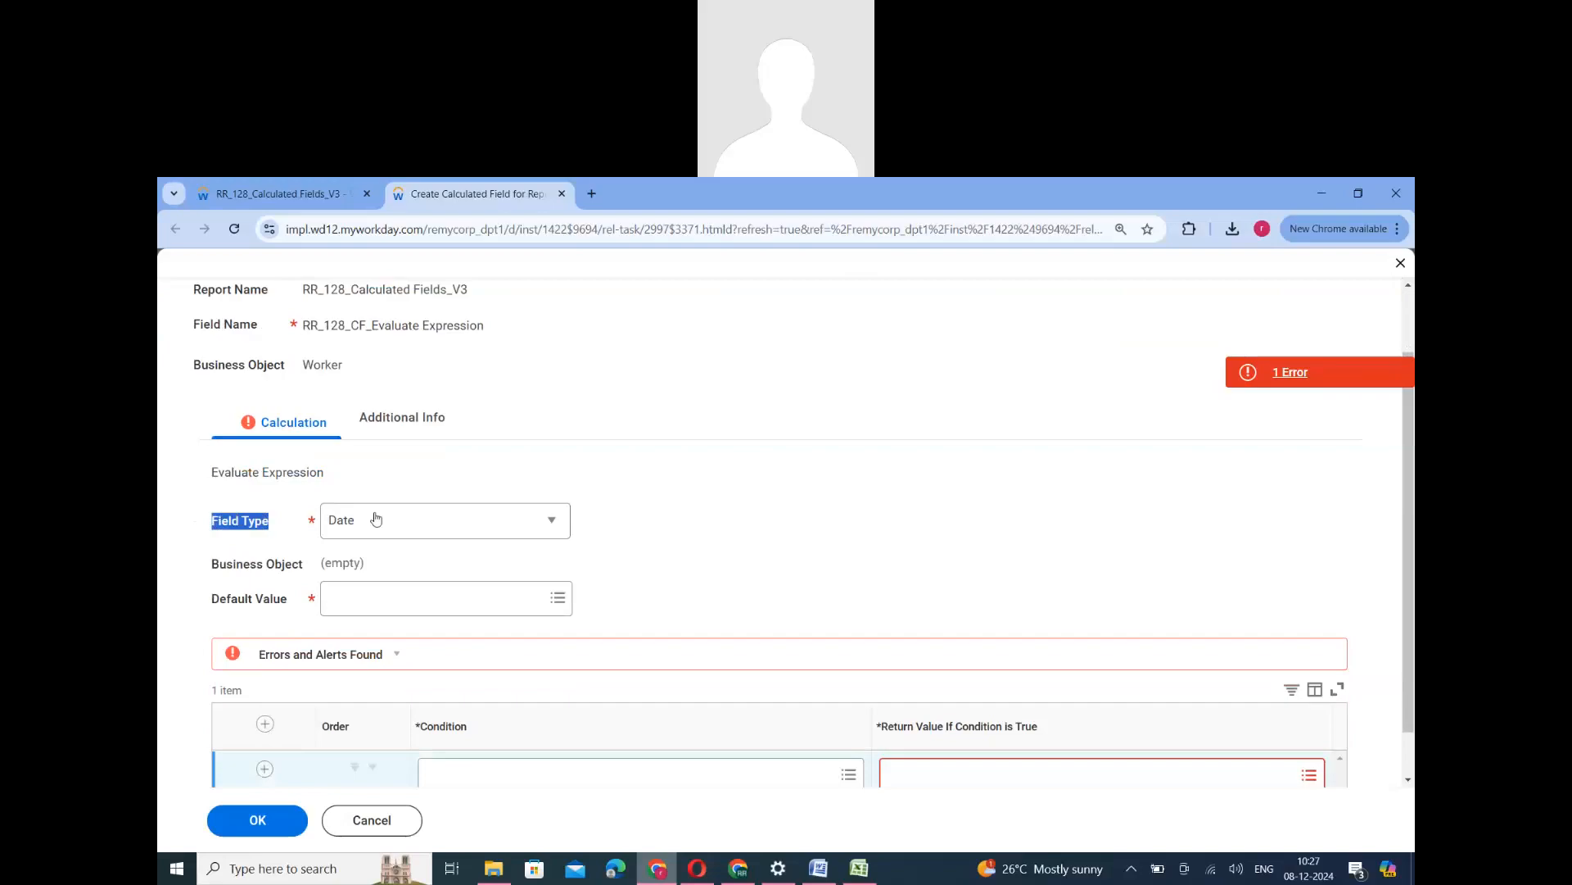
scroll(1081, 774, "down", 1)
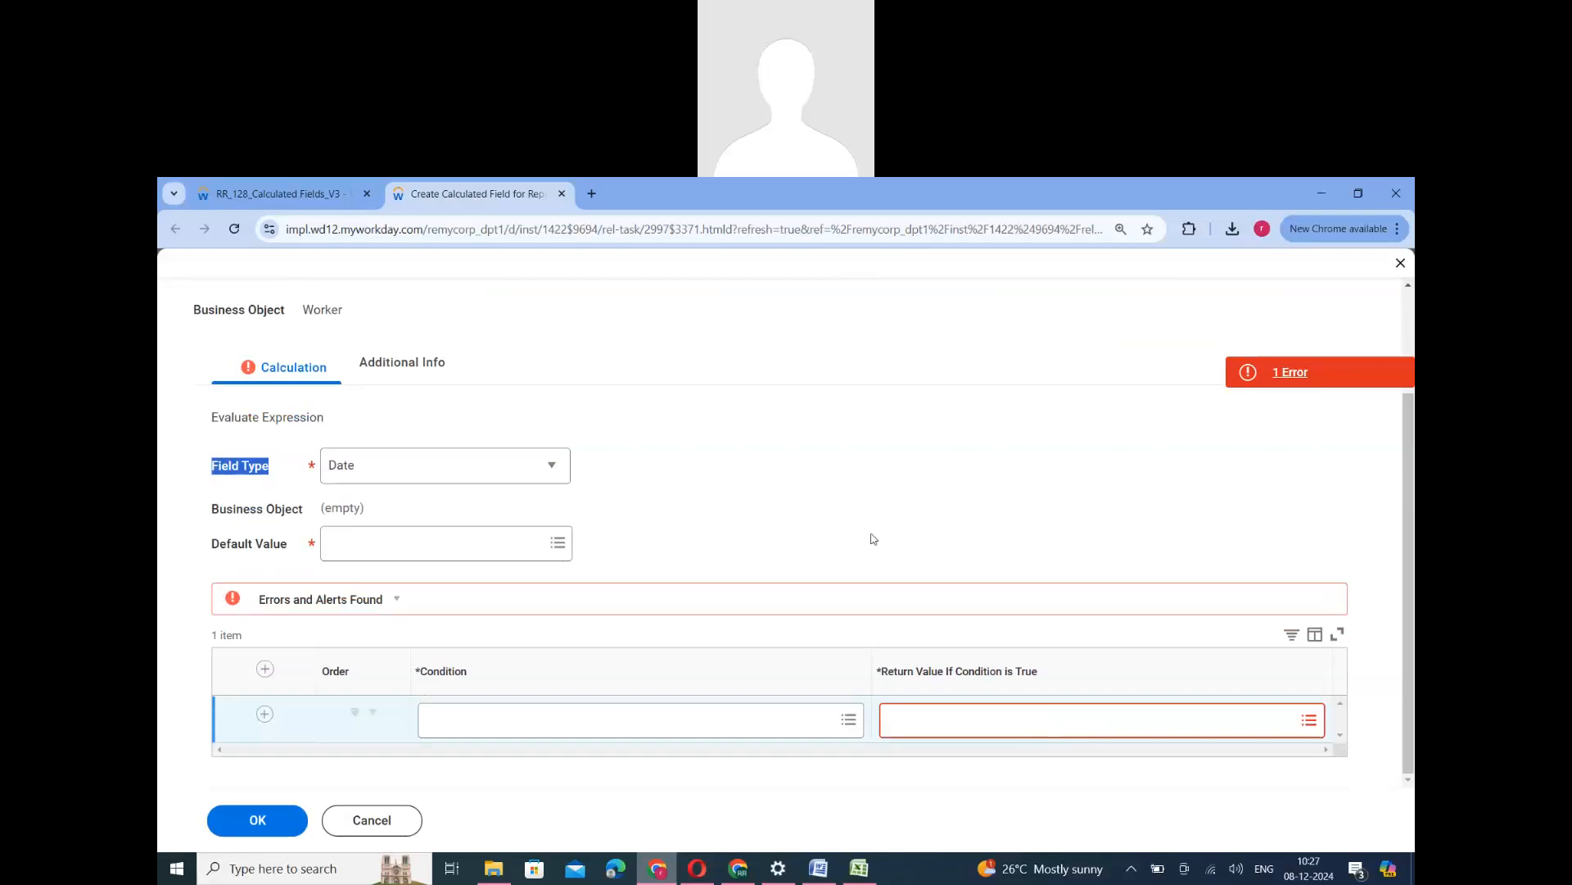
left_click(530, 480)
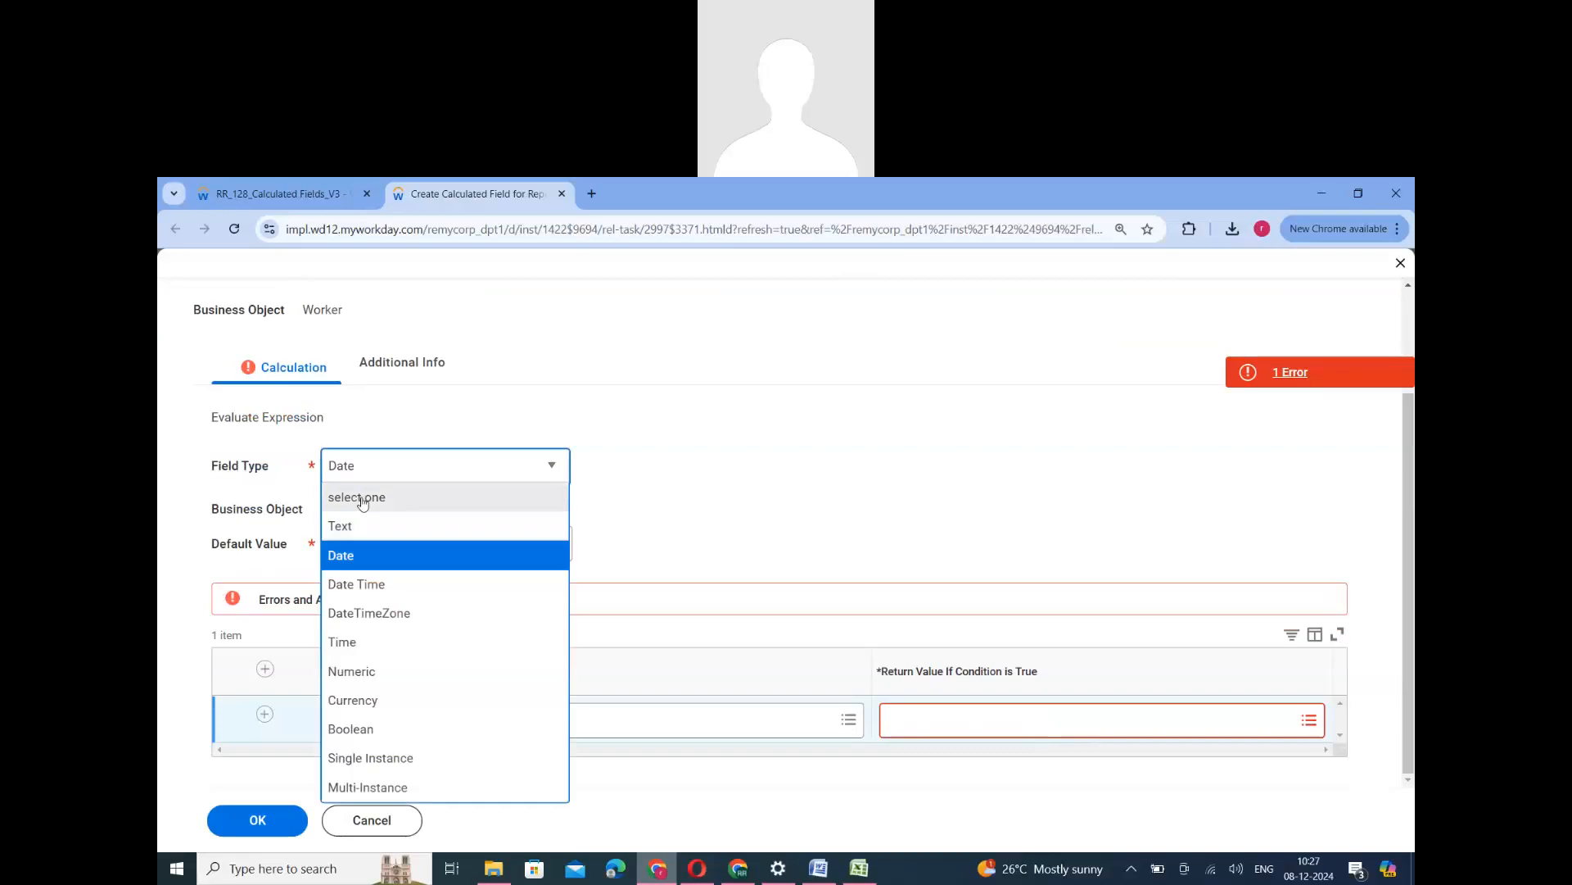
left_click(361, 499)
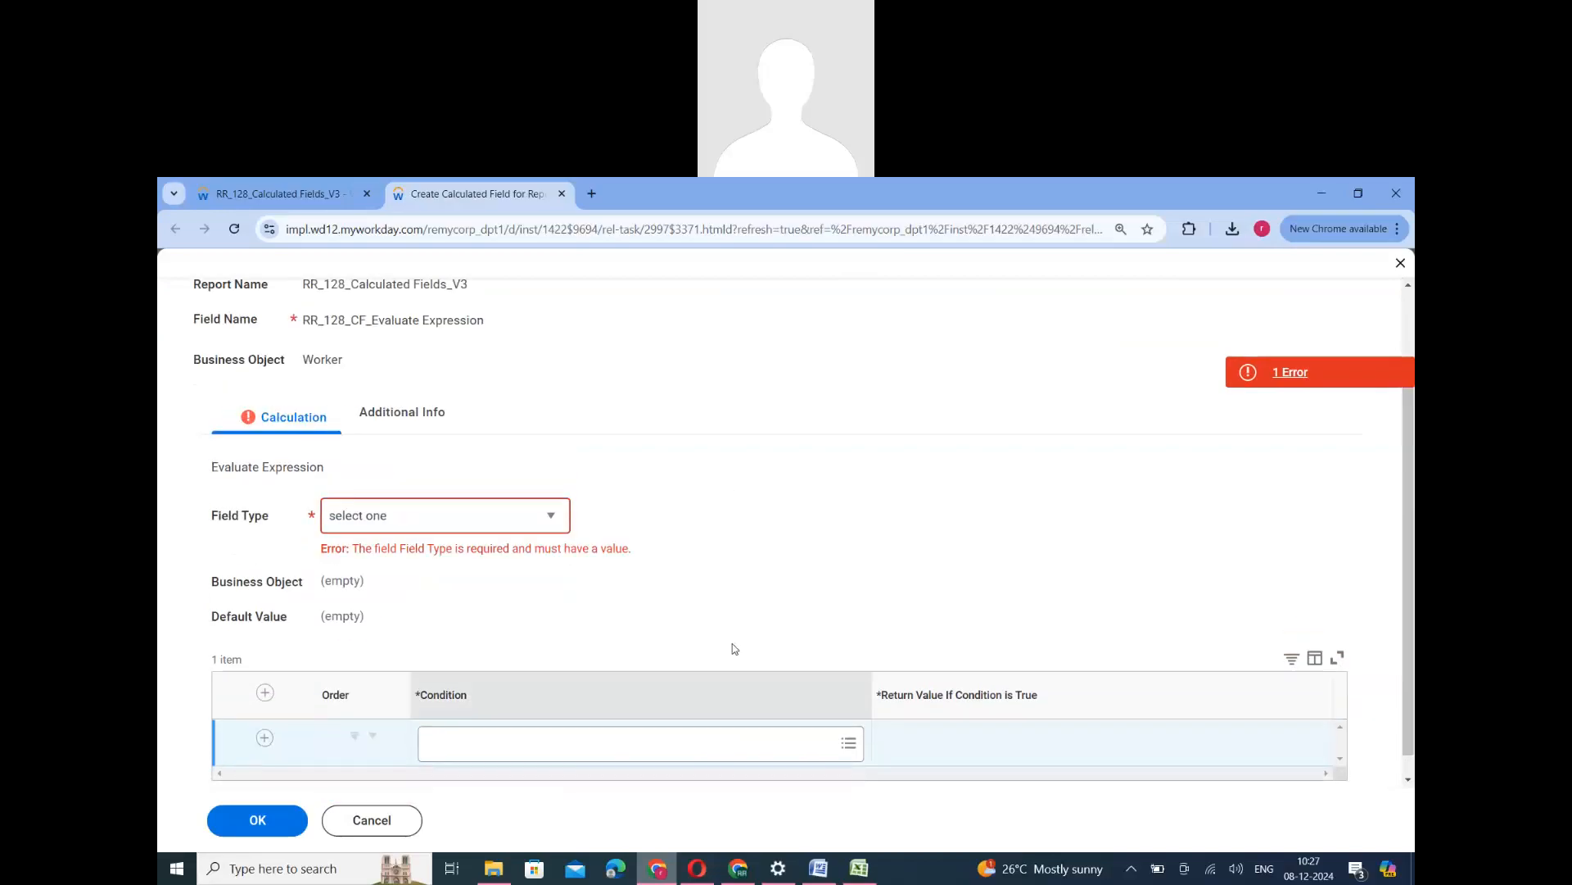
- Add two extra rows to the condition table and remove both again
scroll(684, 450, "up", 2)
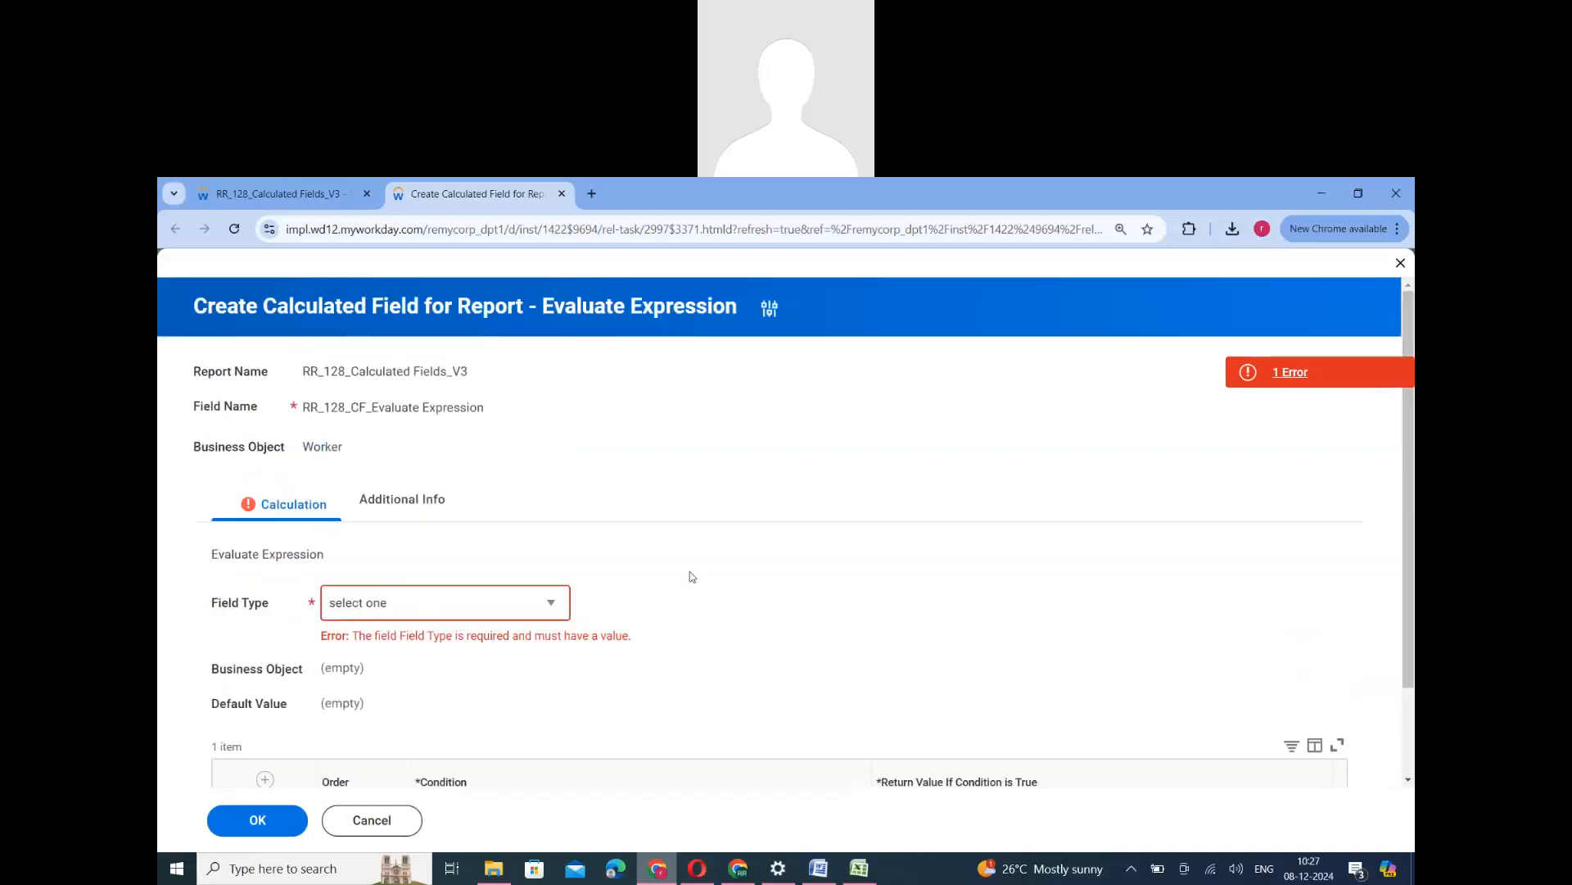
scroll(515, 711, "down", 2)
left_click(264, 720)
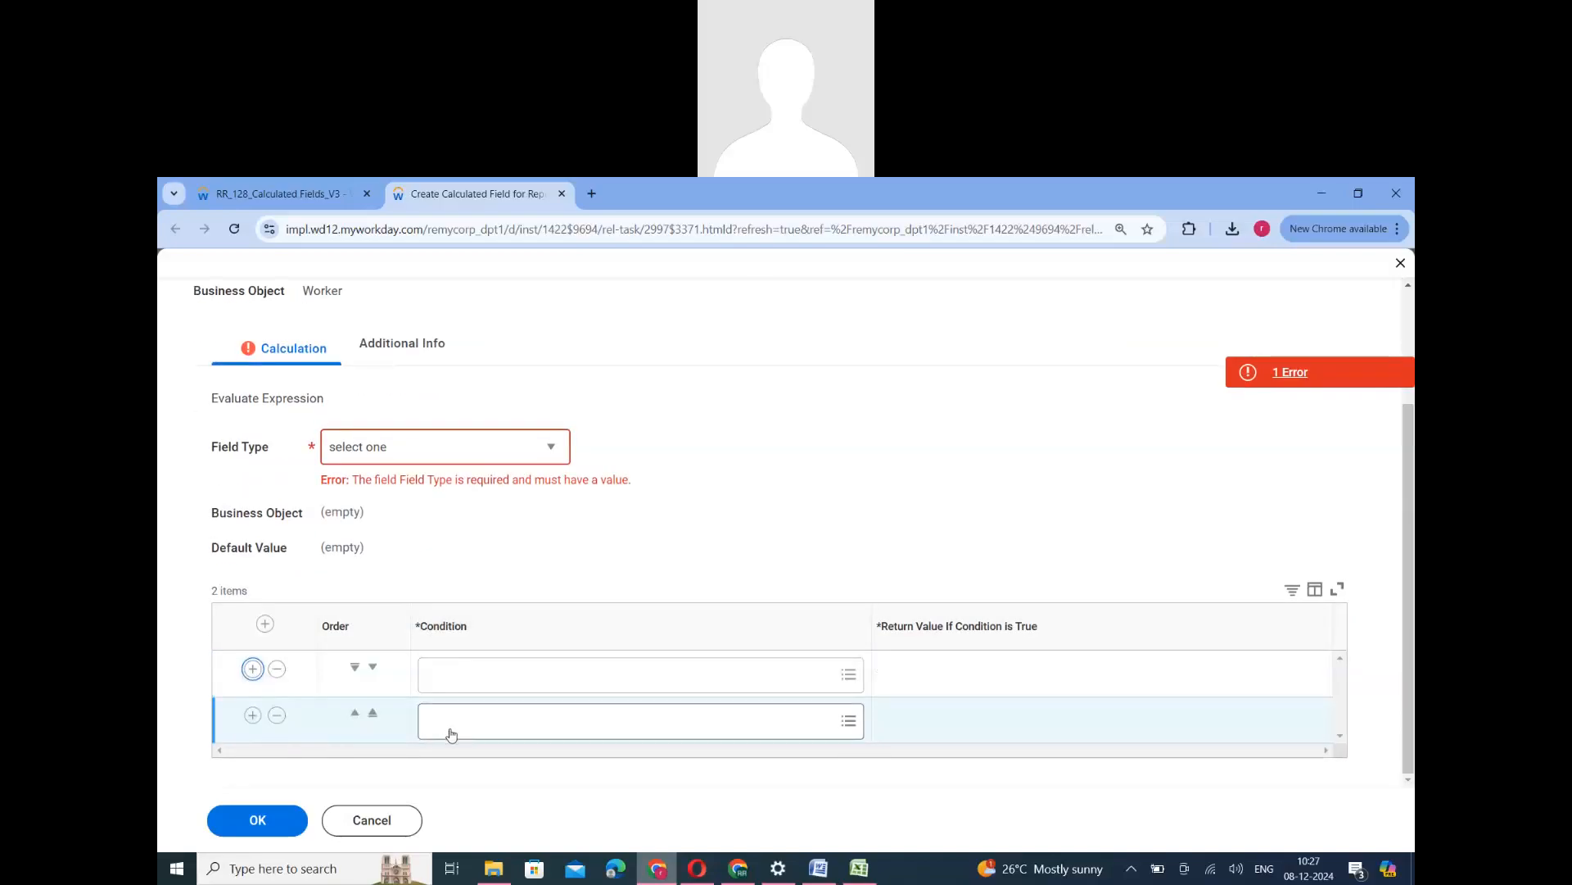
left_click(253, 716)
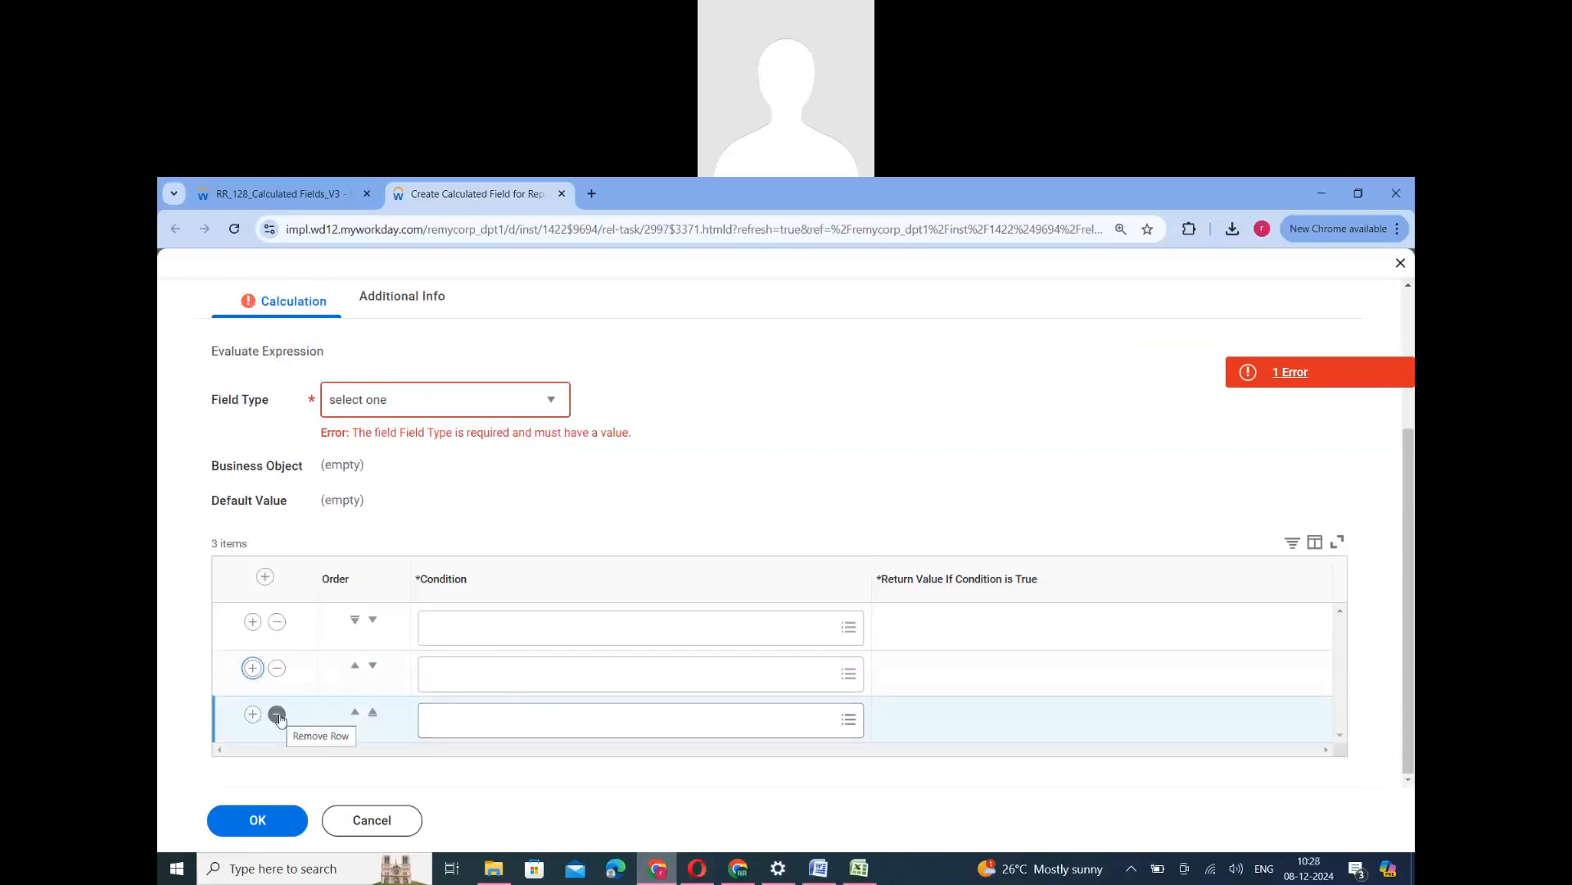
left_click(278, 716)
left_click(277, 714)
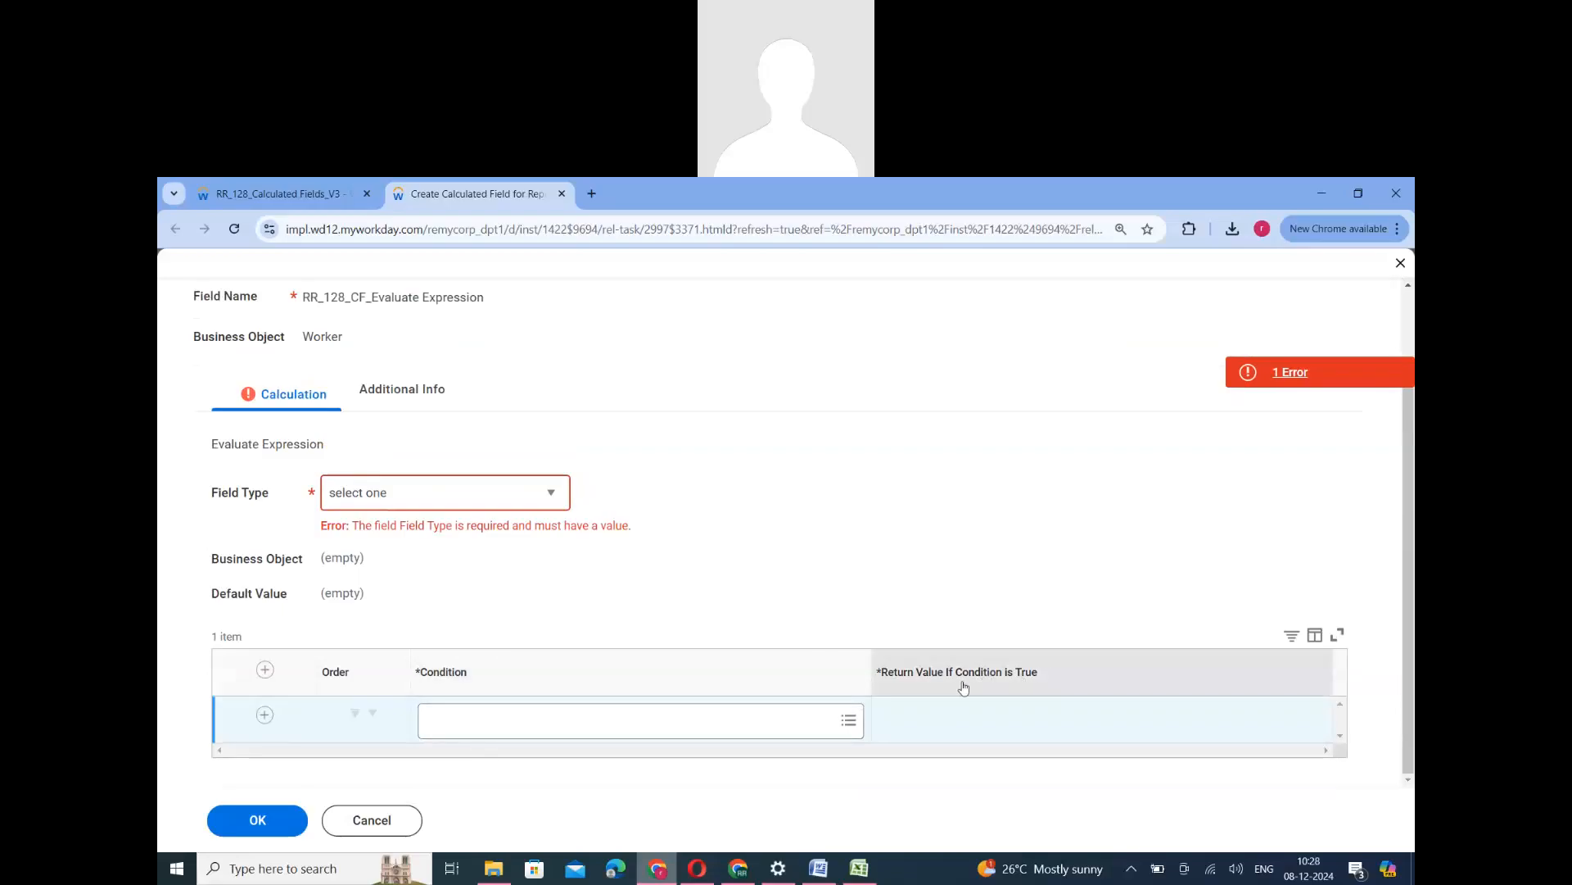
- Review the Return Value If Condition is True column against the IF condition notes in ERP_124.docx in Word, and return to the Workday calculated field
left_click_drag(955, 677, 1036, 680)
left_click(938, 788)
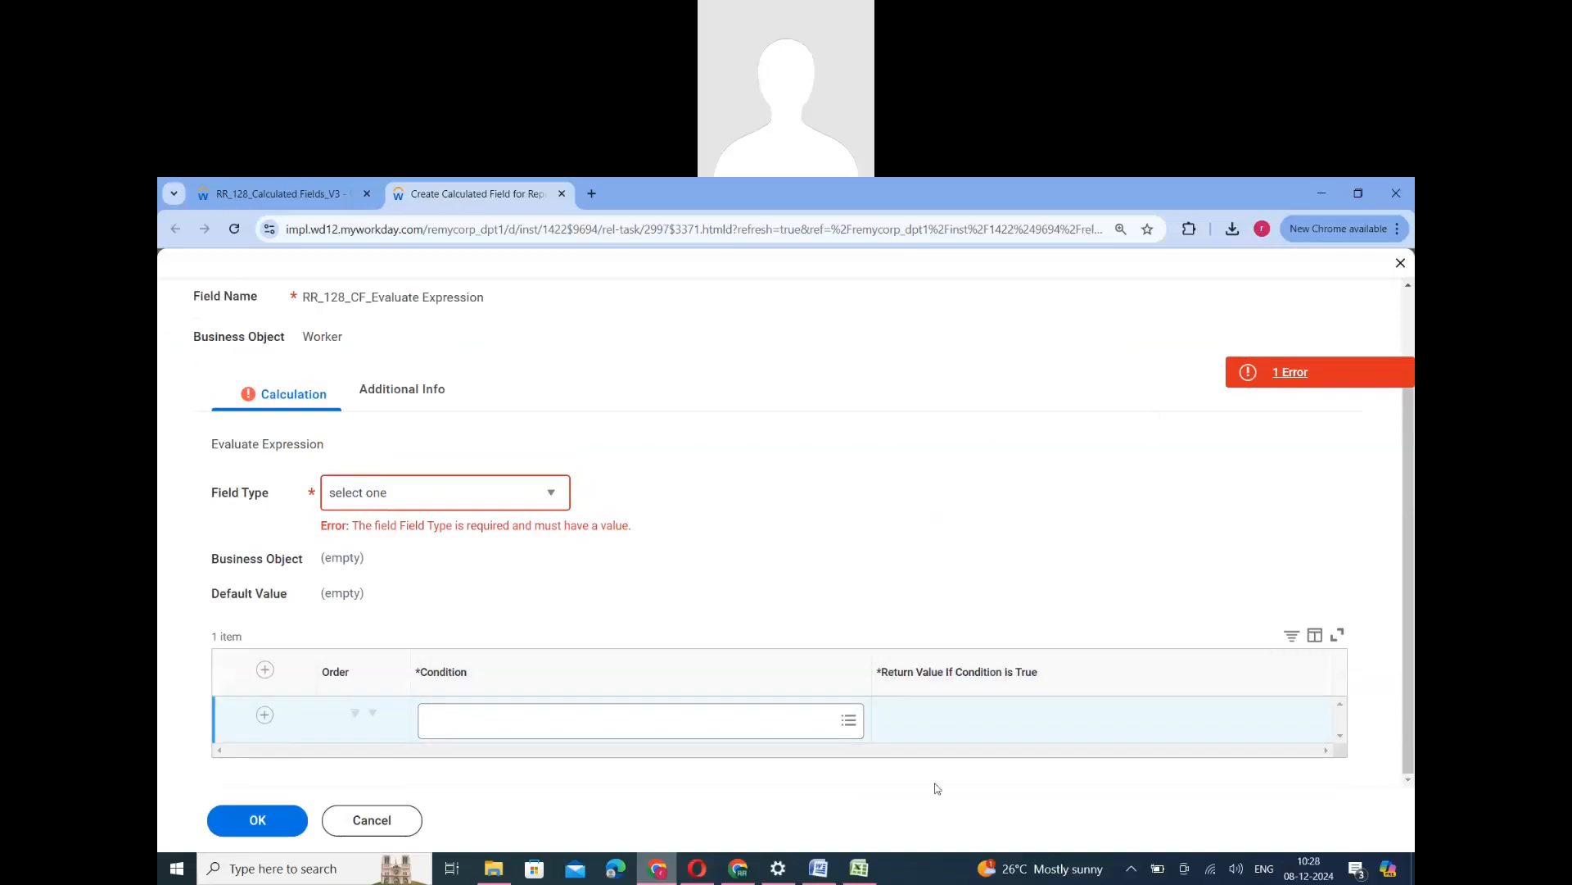
left_click(819, 867)
scroll(603, 684, "down", 13)
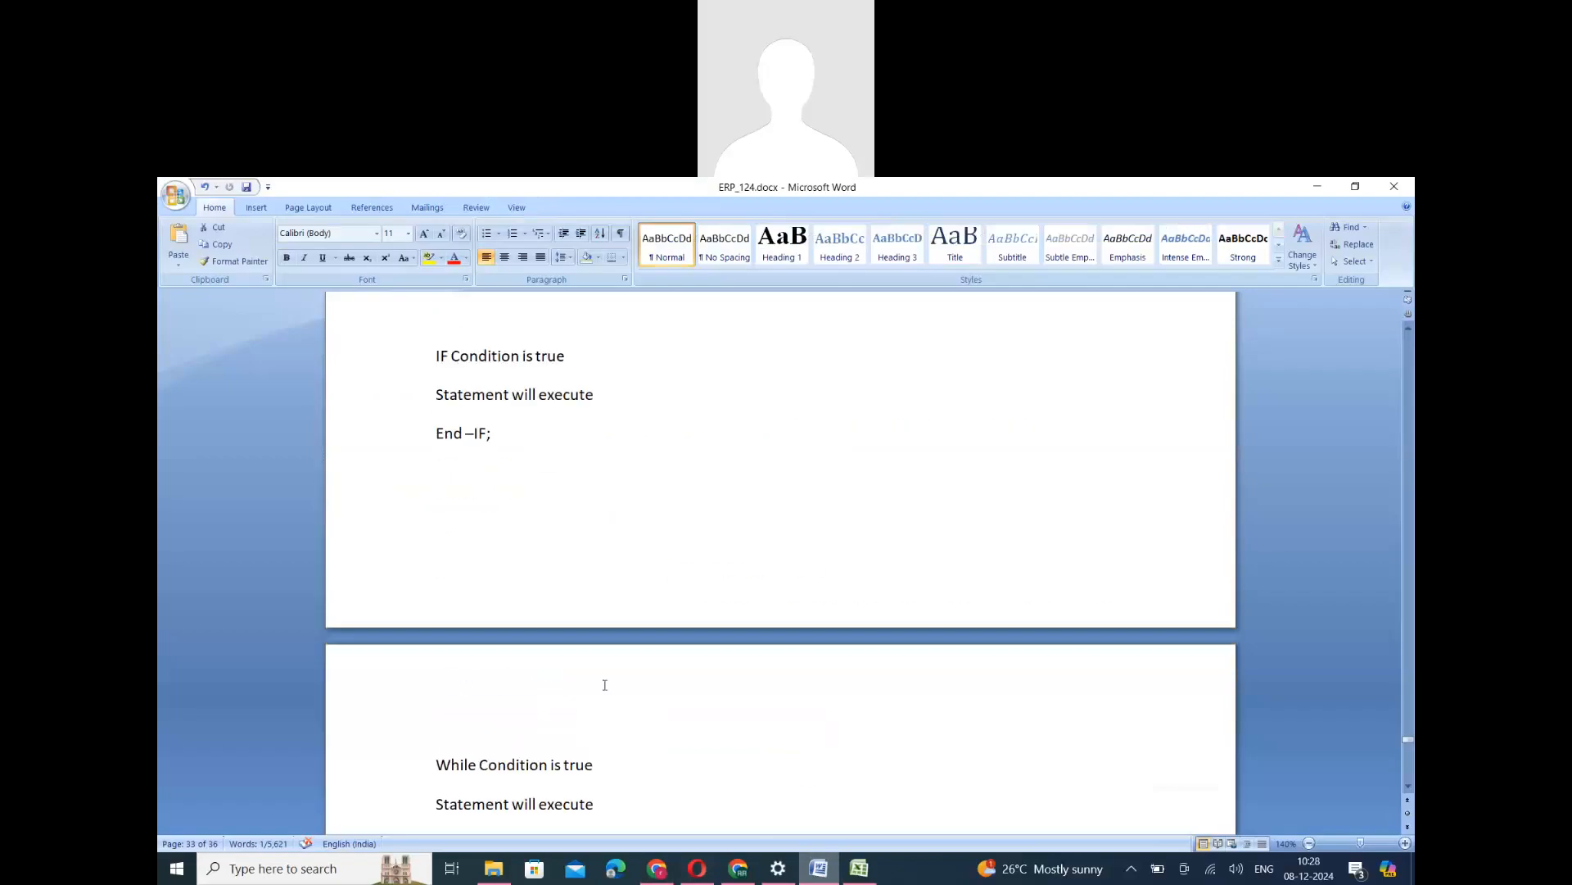
scroll(604, 681, "up", 6)
left_click_drag(494, 546, 428, 481)
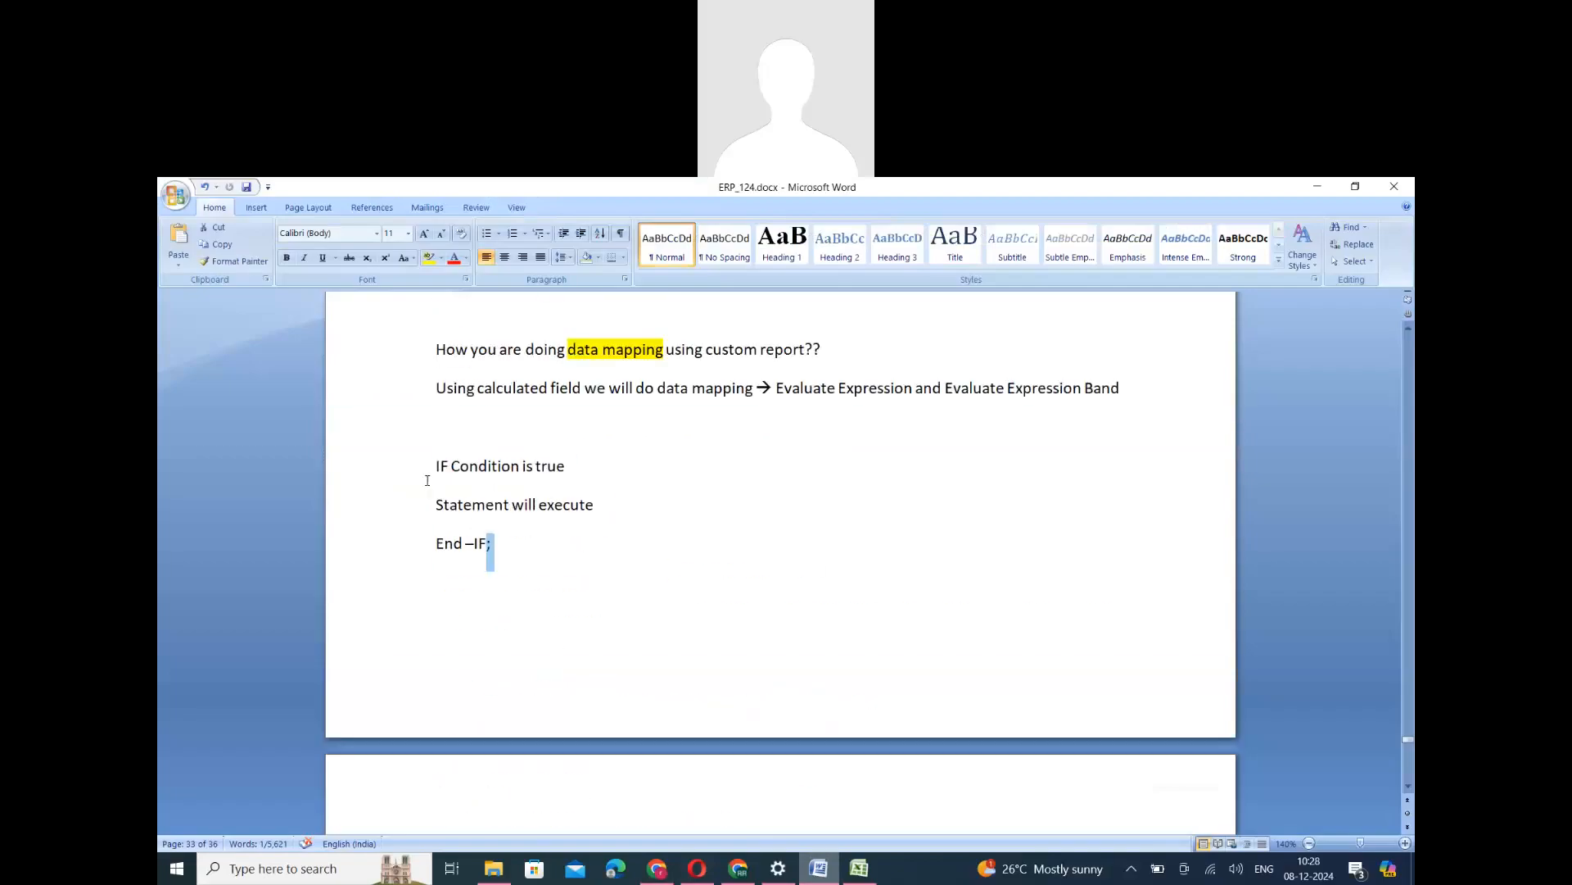
double_click(550, 473)
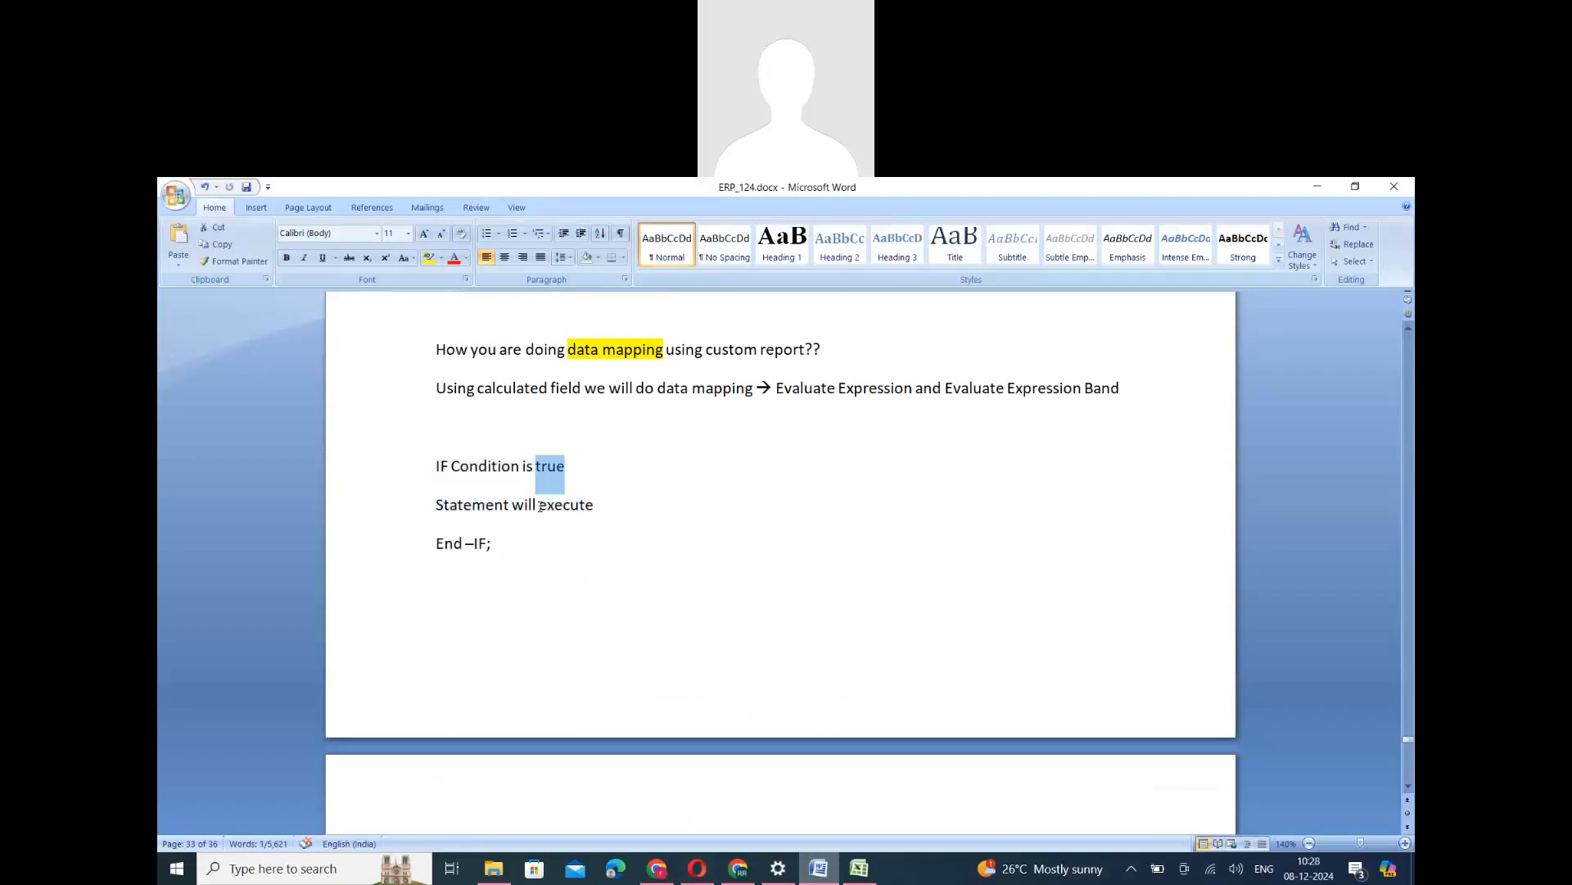
left_click_drag(436, 506, 633, 512)
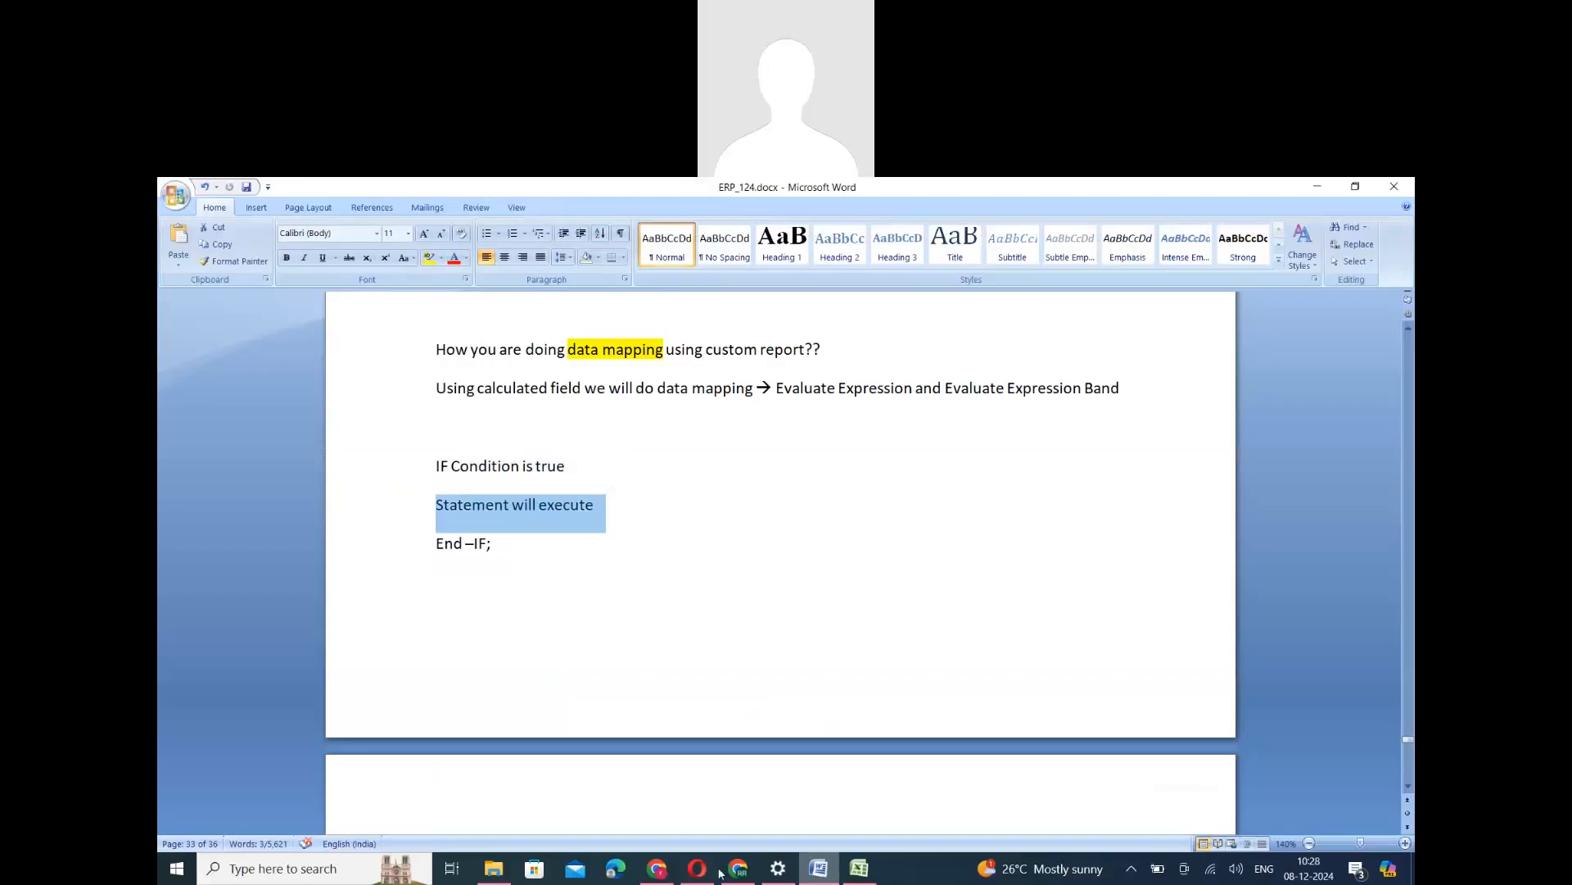
left_click(660, 870)
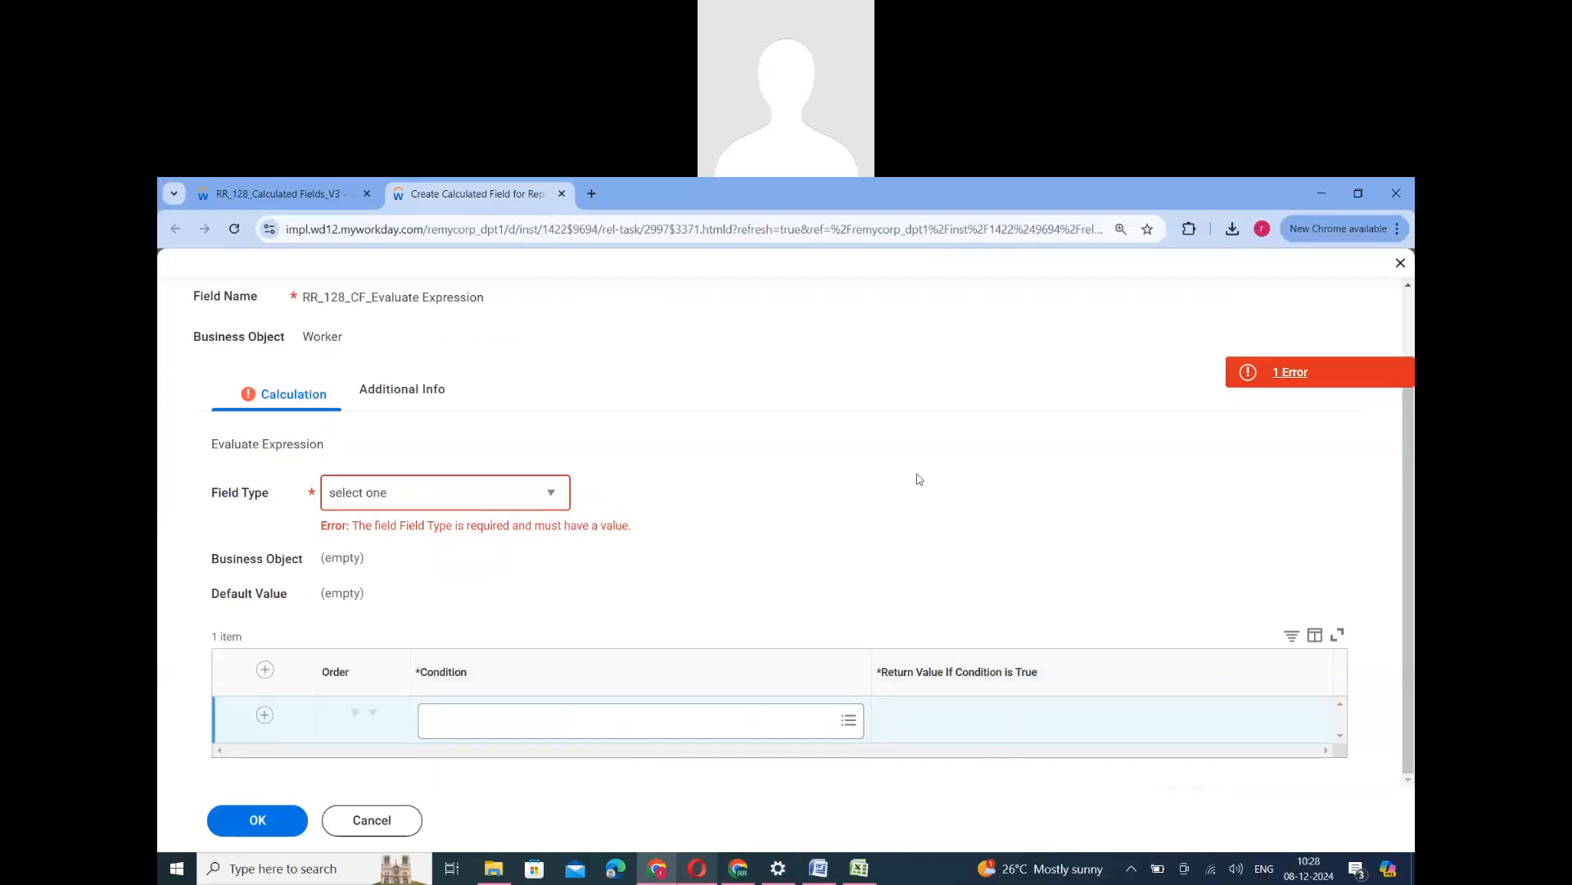
- Review the Male, Female and Not Declare gender mapping list in ERP_124.docx in Word, and return to the Workday calculated field
left_click(819, 868)
scroll(487, 529, "up", 5)
left_click_drag(566, 657, 423, 582)
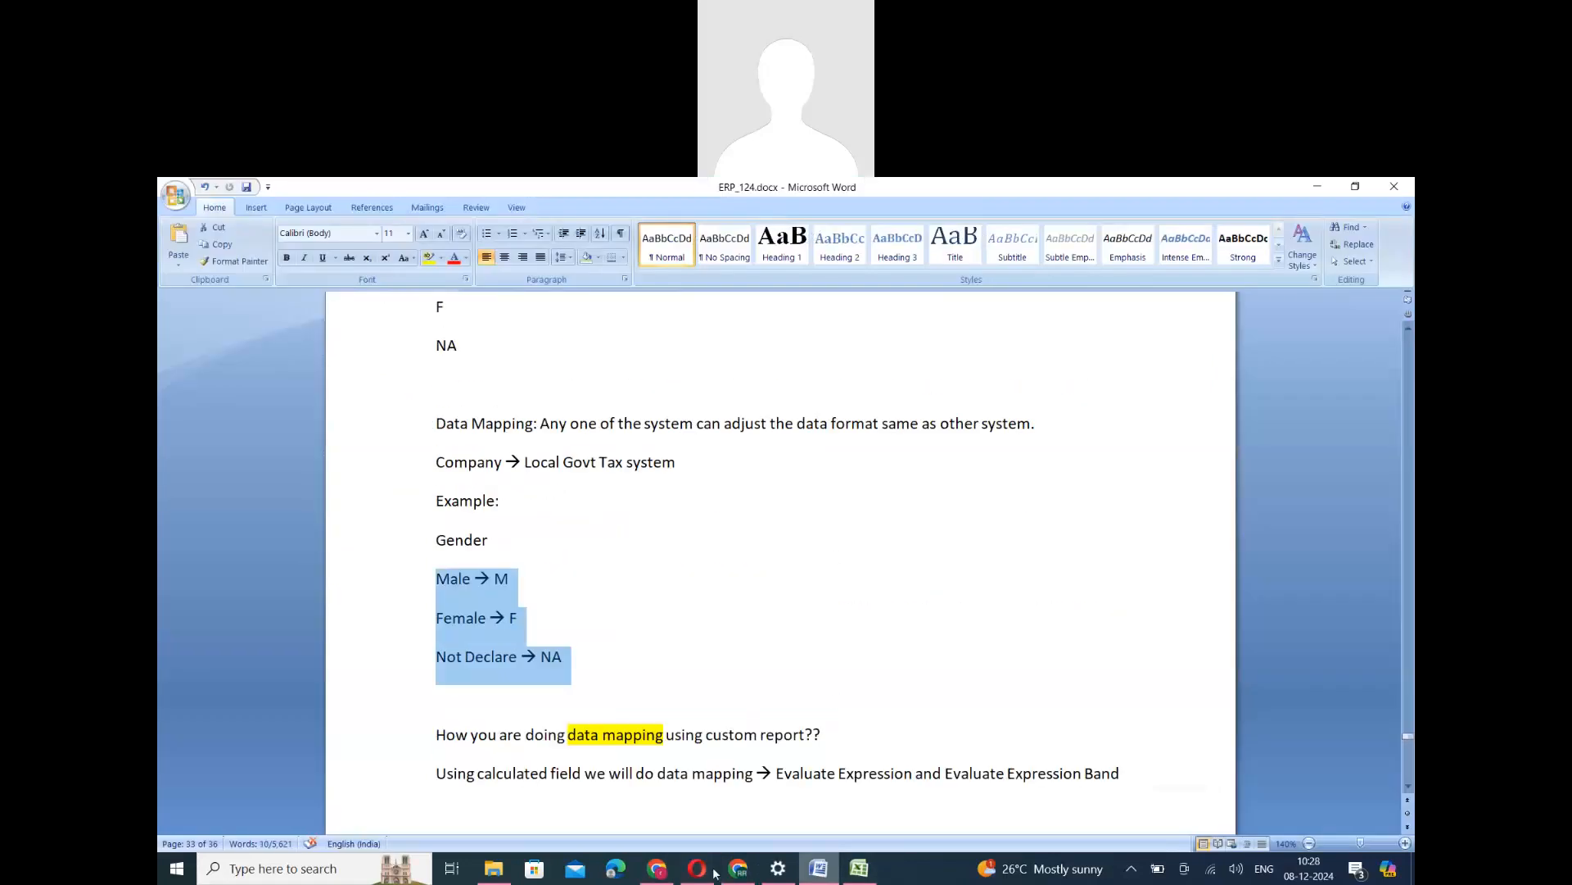
left_click(659, 868)
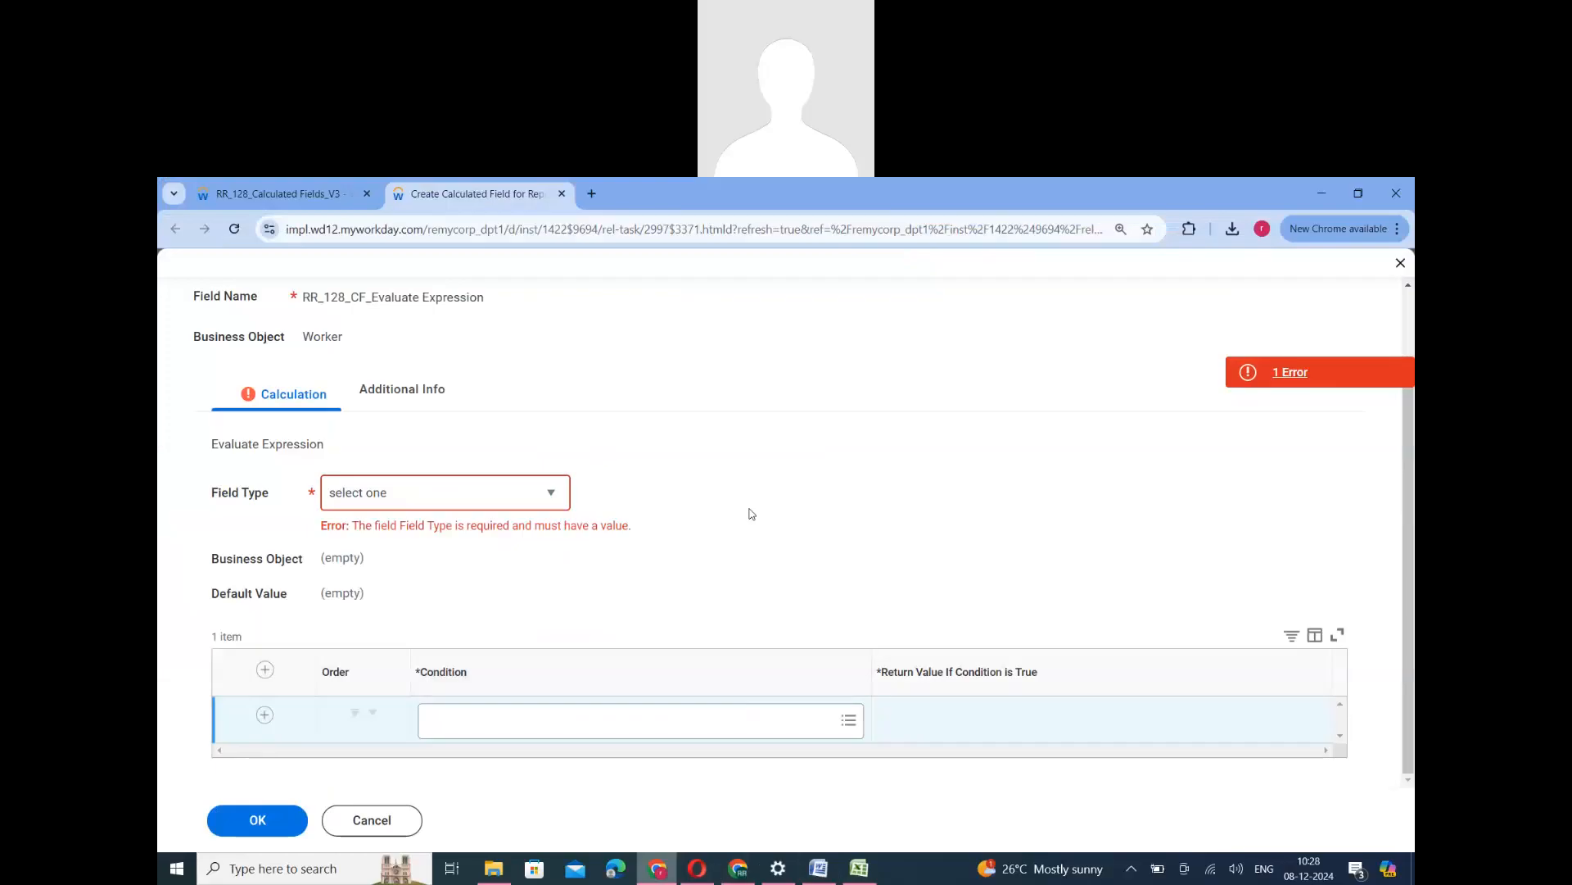
- Set the first row's condition to the report calculated field RR_128_CF_Male_True
left_click(647, 727)
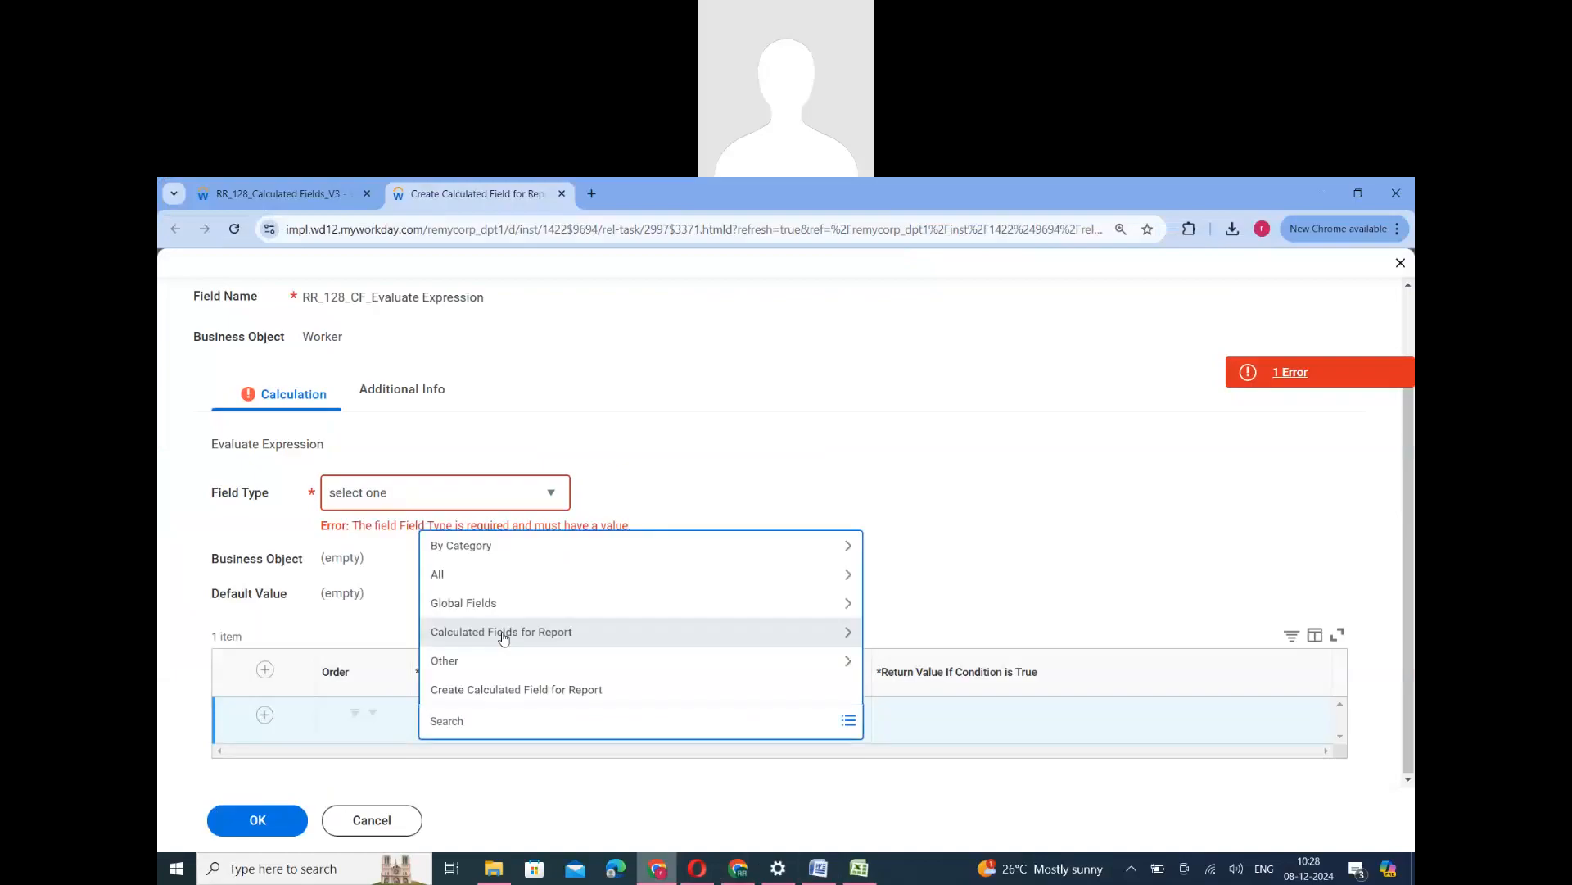
left_click(503, 635)
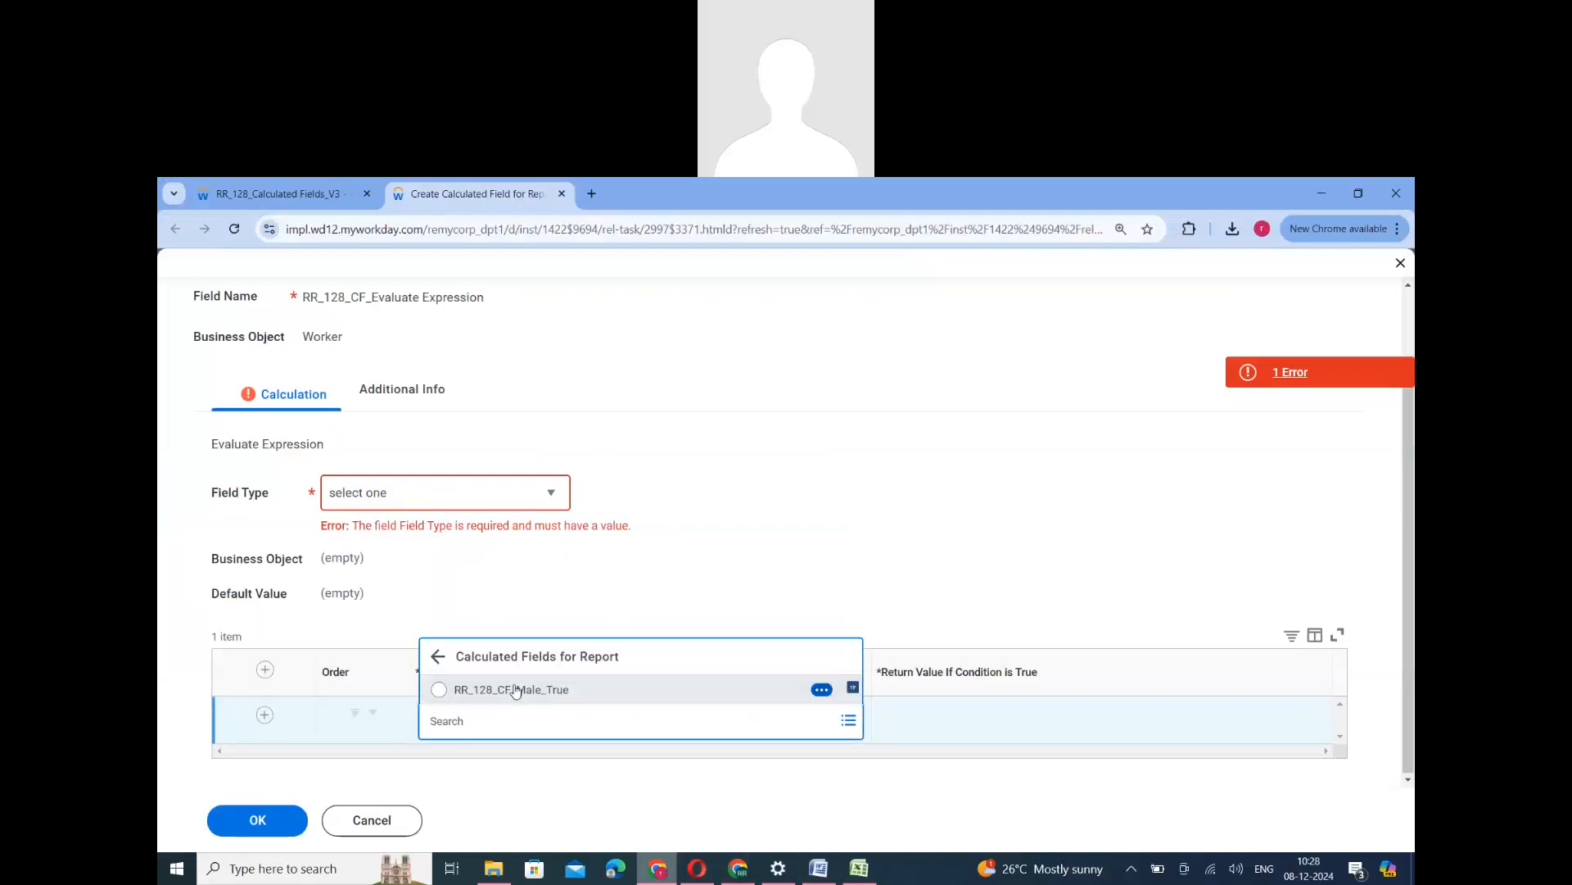
left_click(516, 690)
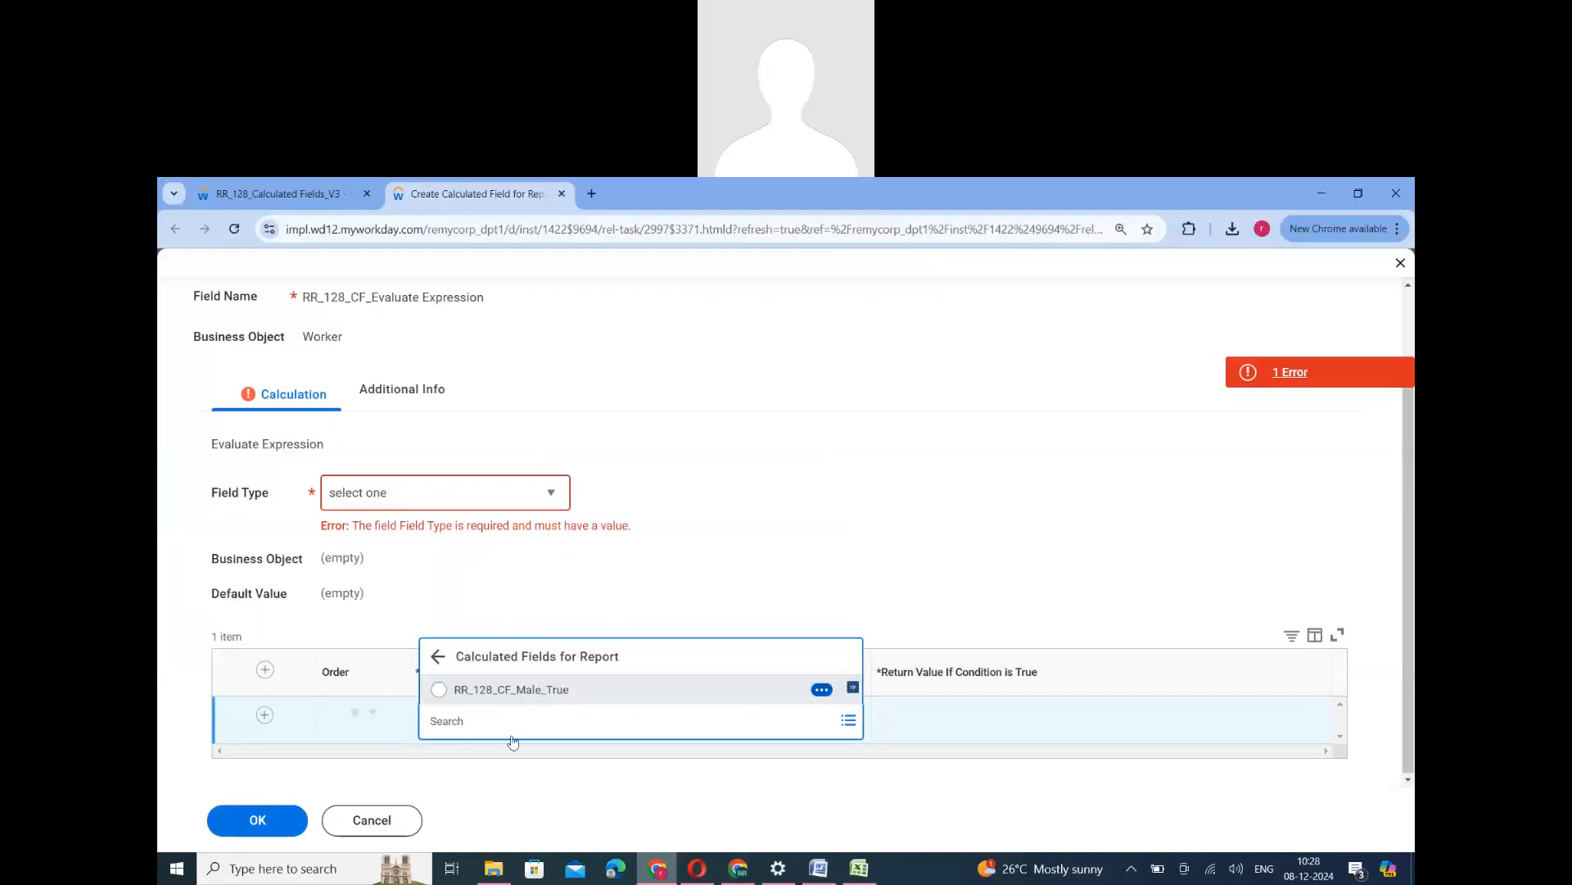
left_click(567, 767)
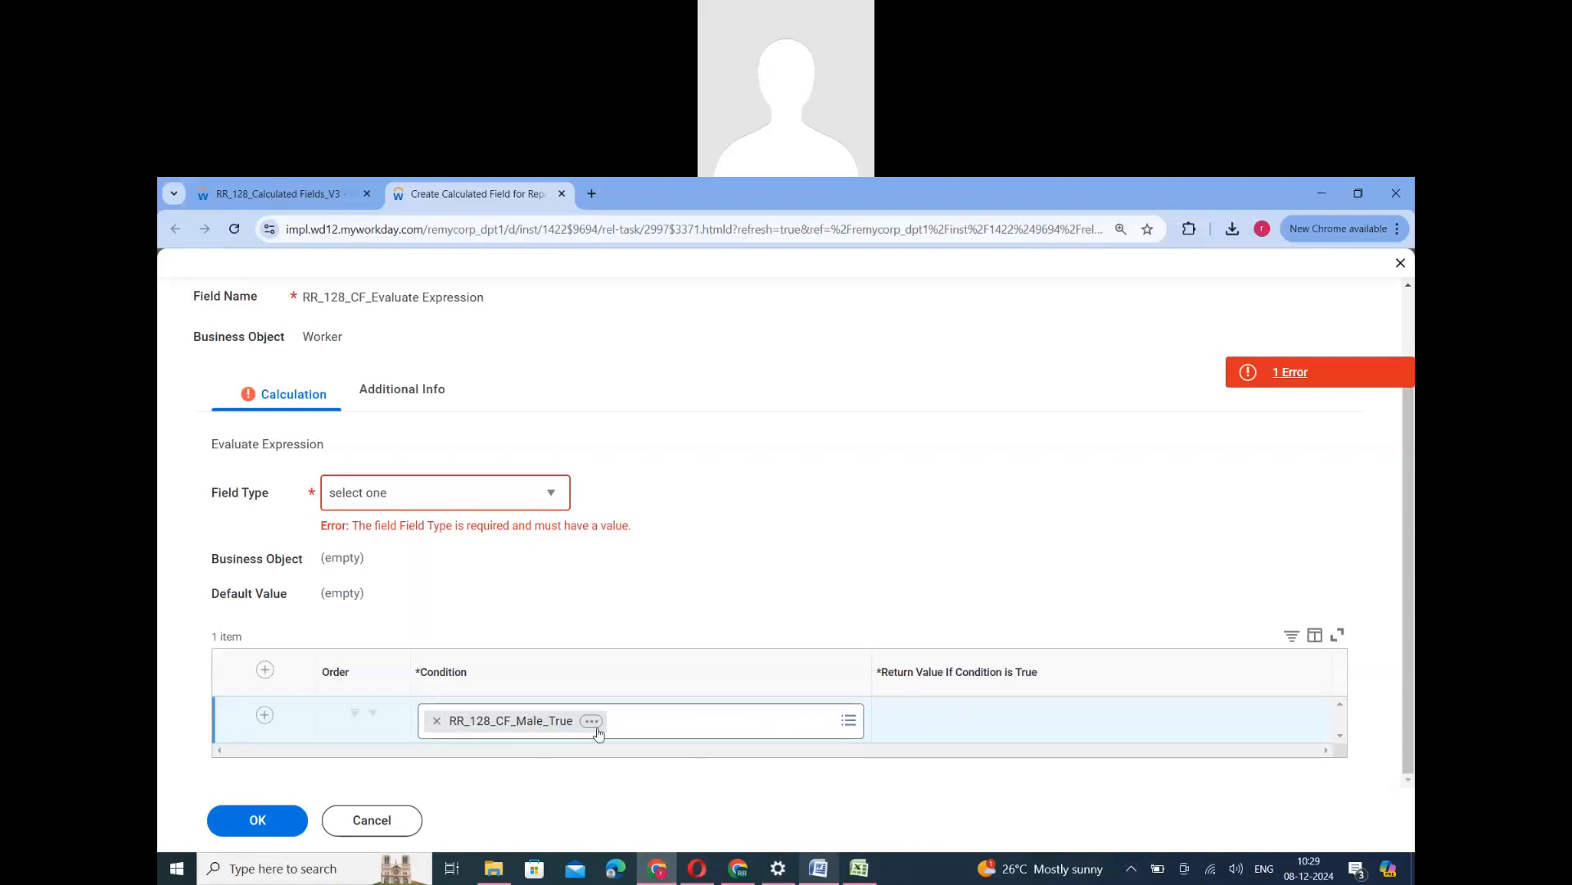
- Check the code mapped to Male in the Word notes, and return to the Evaluate Expression in Workday
left_click(822, 868)
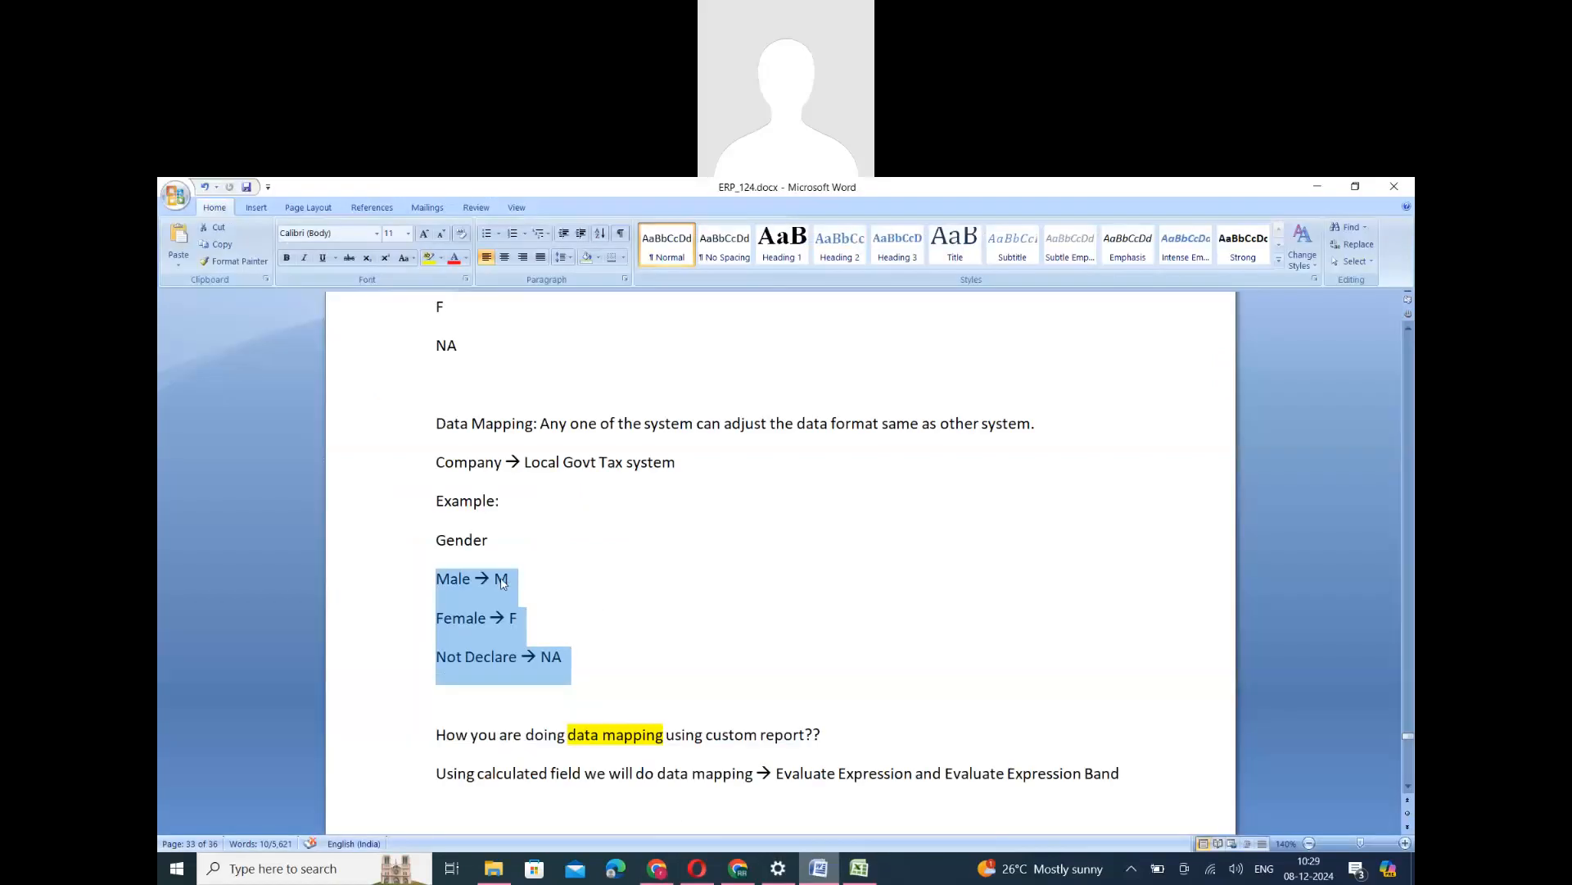
left_click_drag(496, 581, 552, 585)
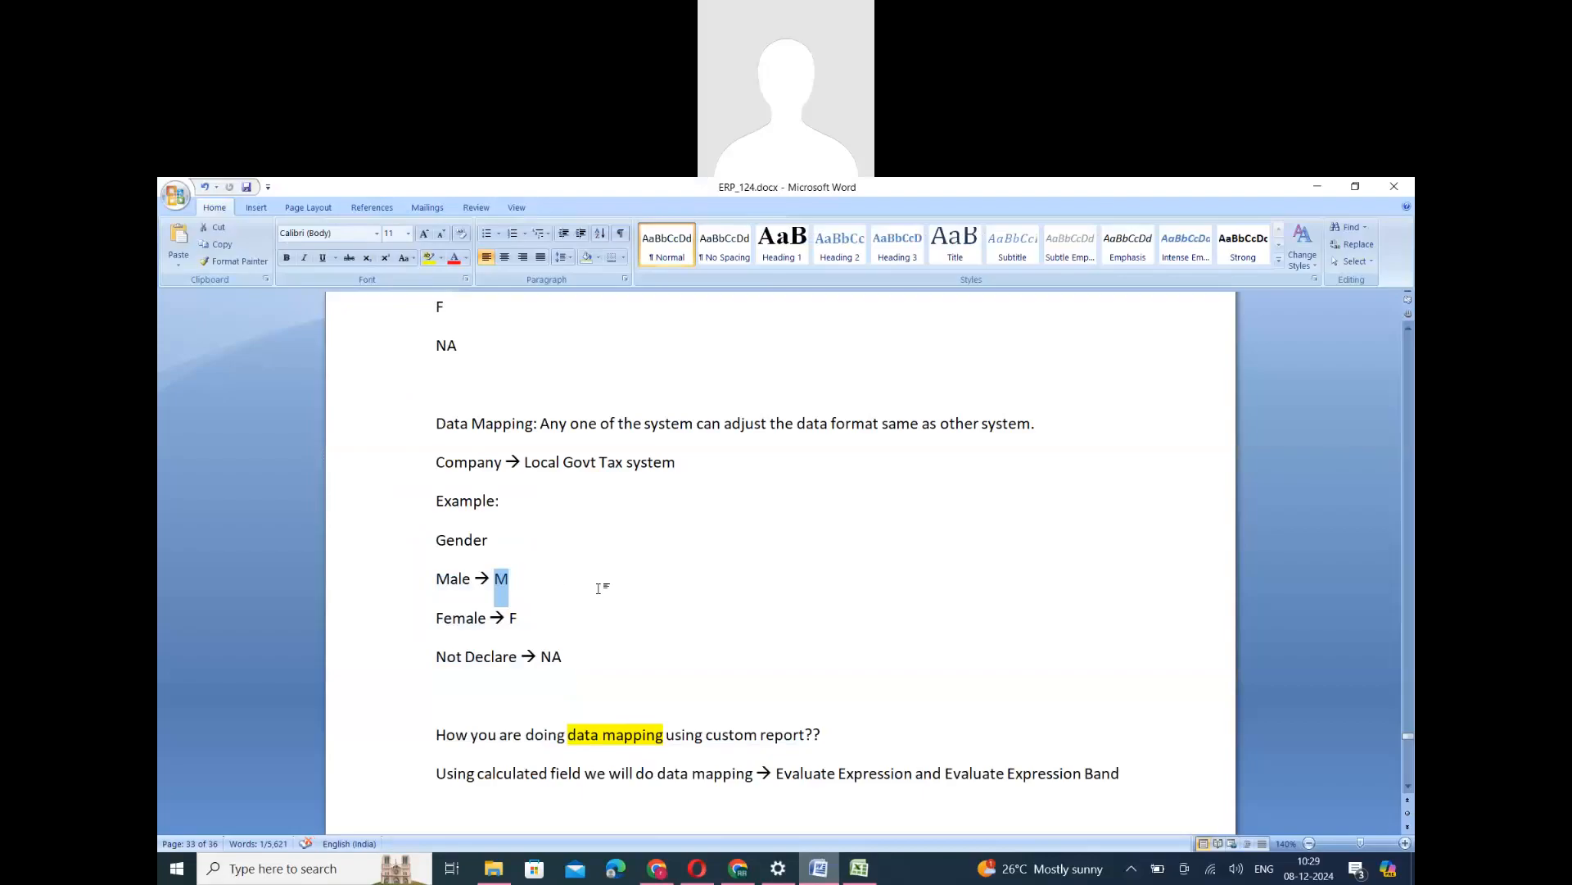
left_click(657, 868)
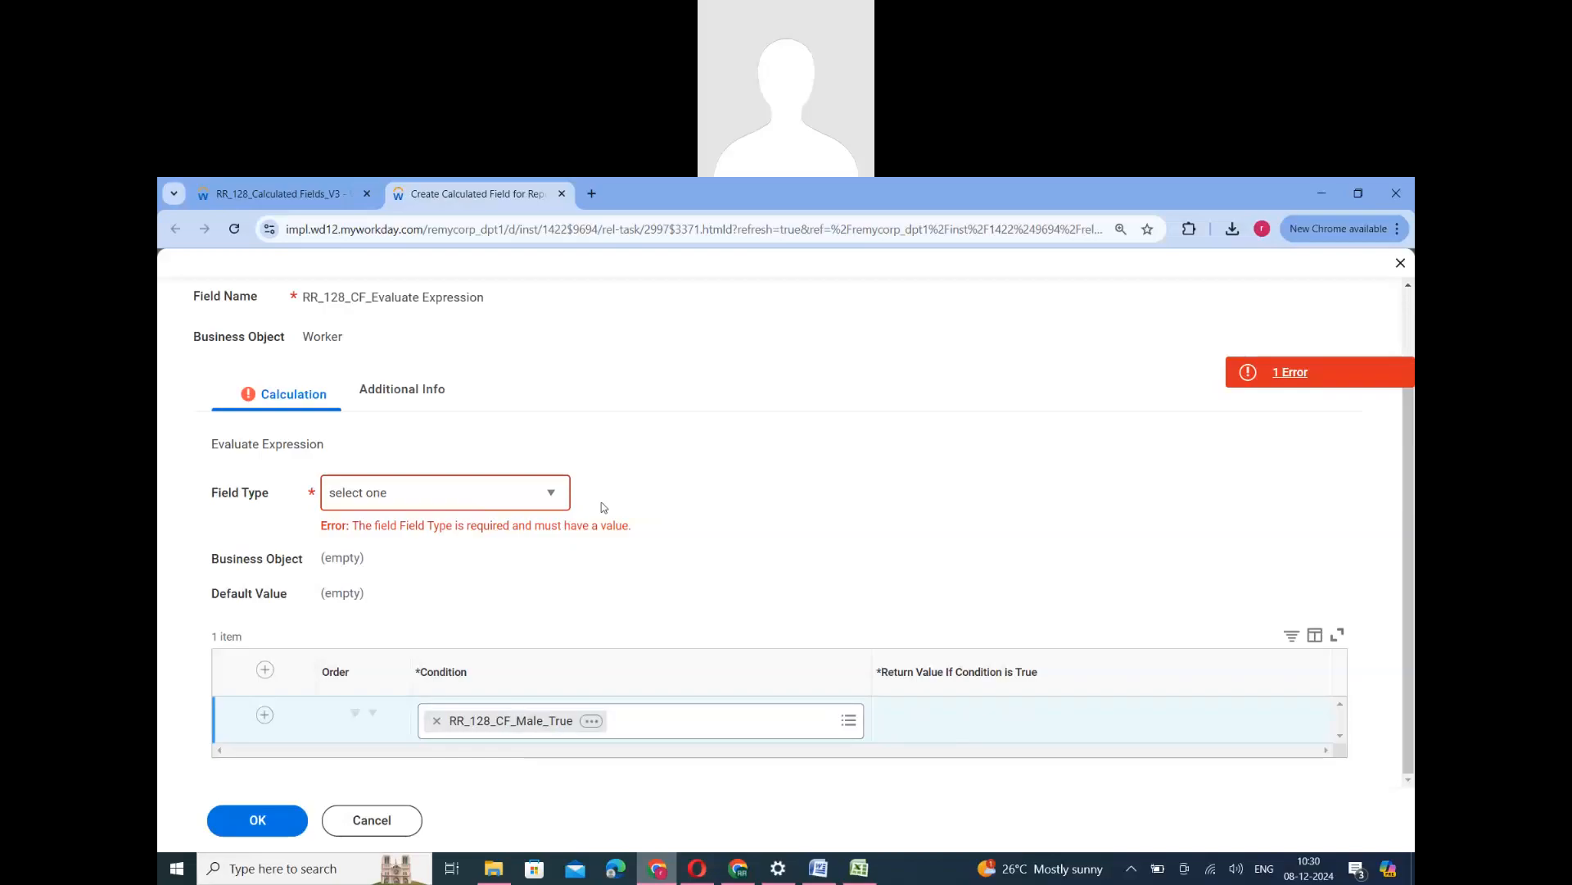
- Set the field type to Numeric and try a return value search for RR_128_
left_click(477, 502)
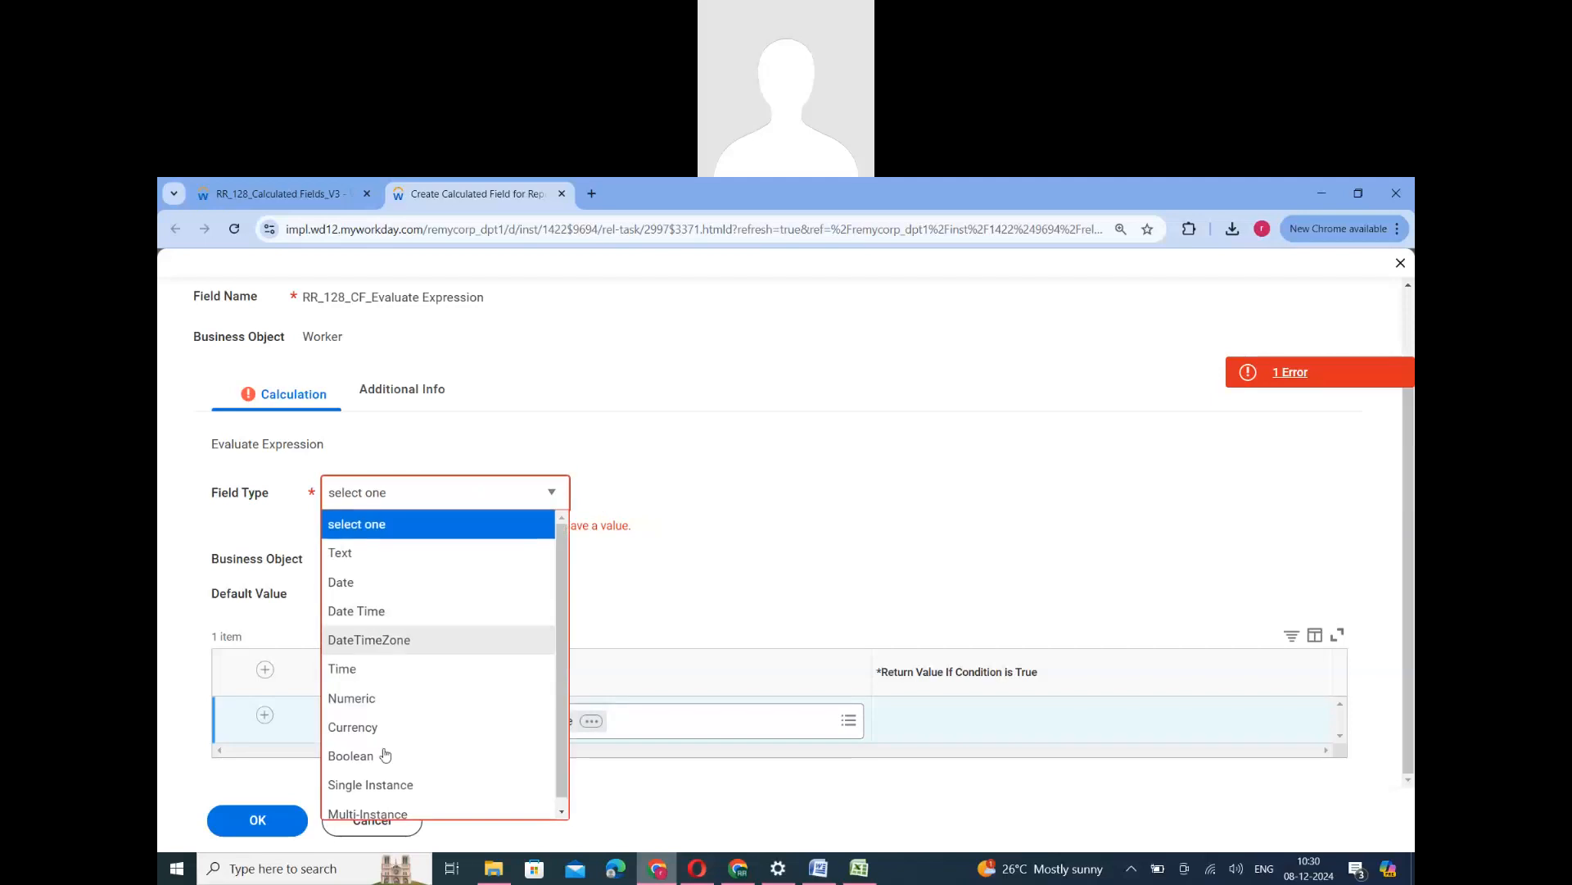
left_click(376, 696)
left_click(921, 741)
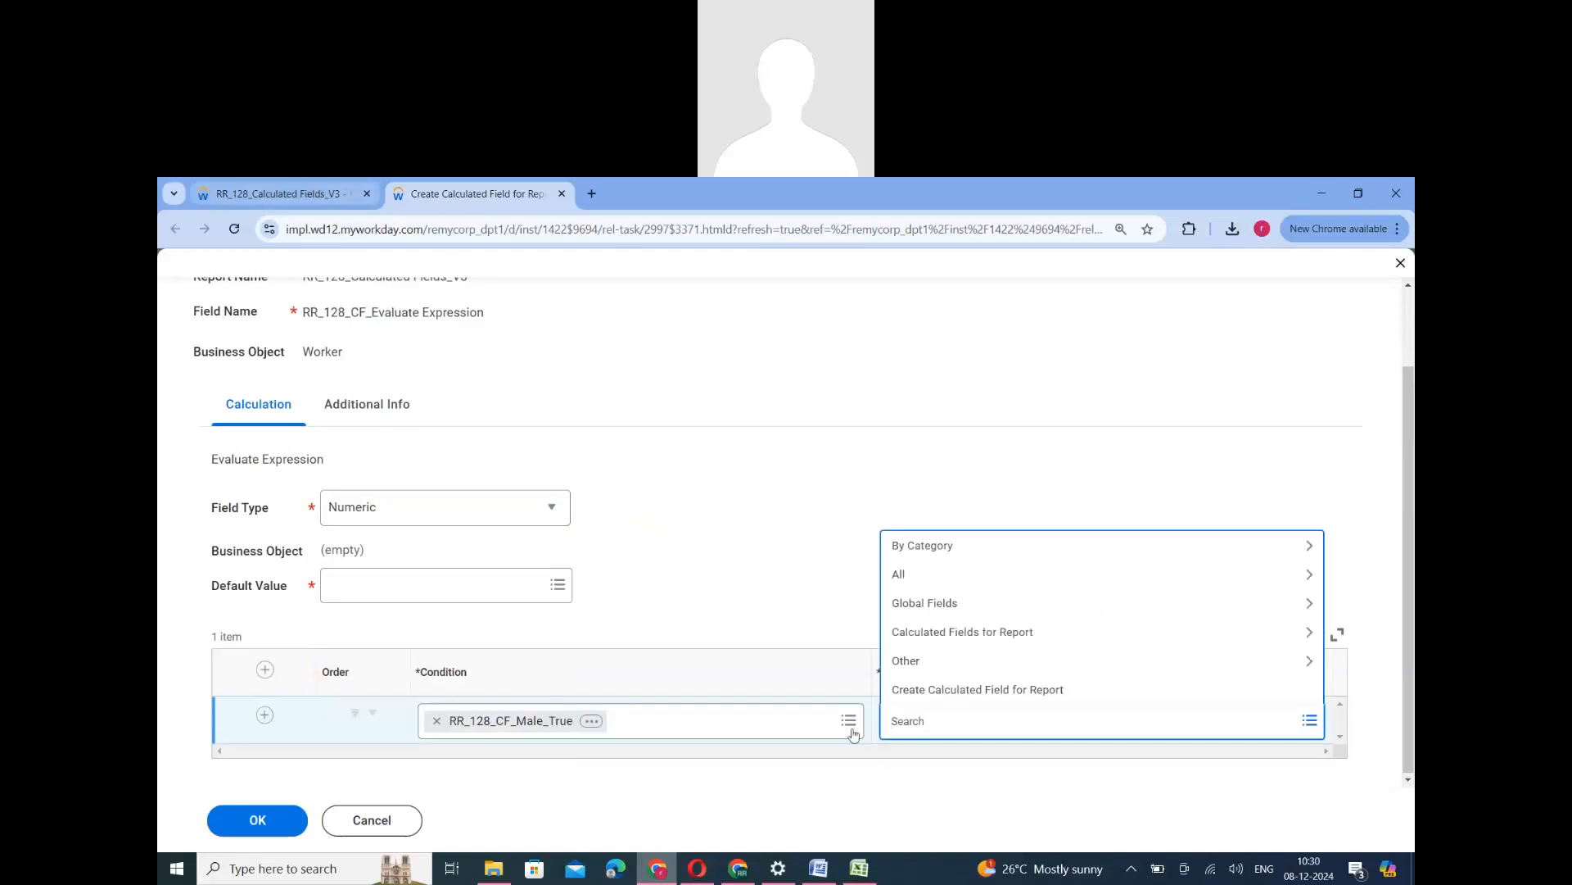
type("RR")
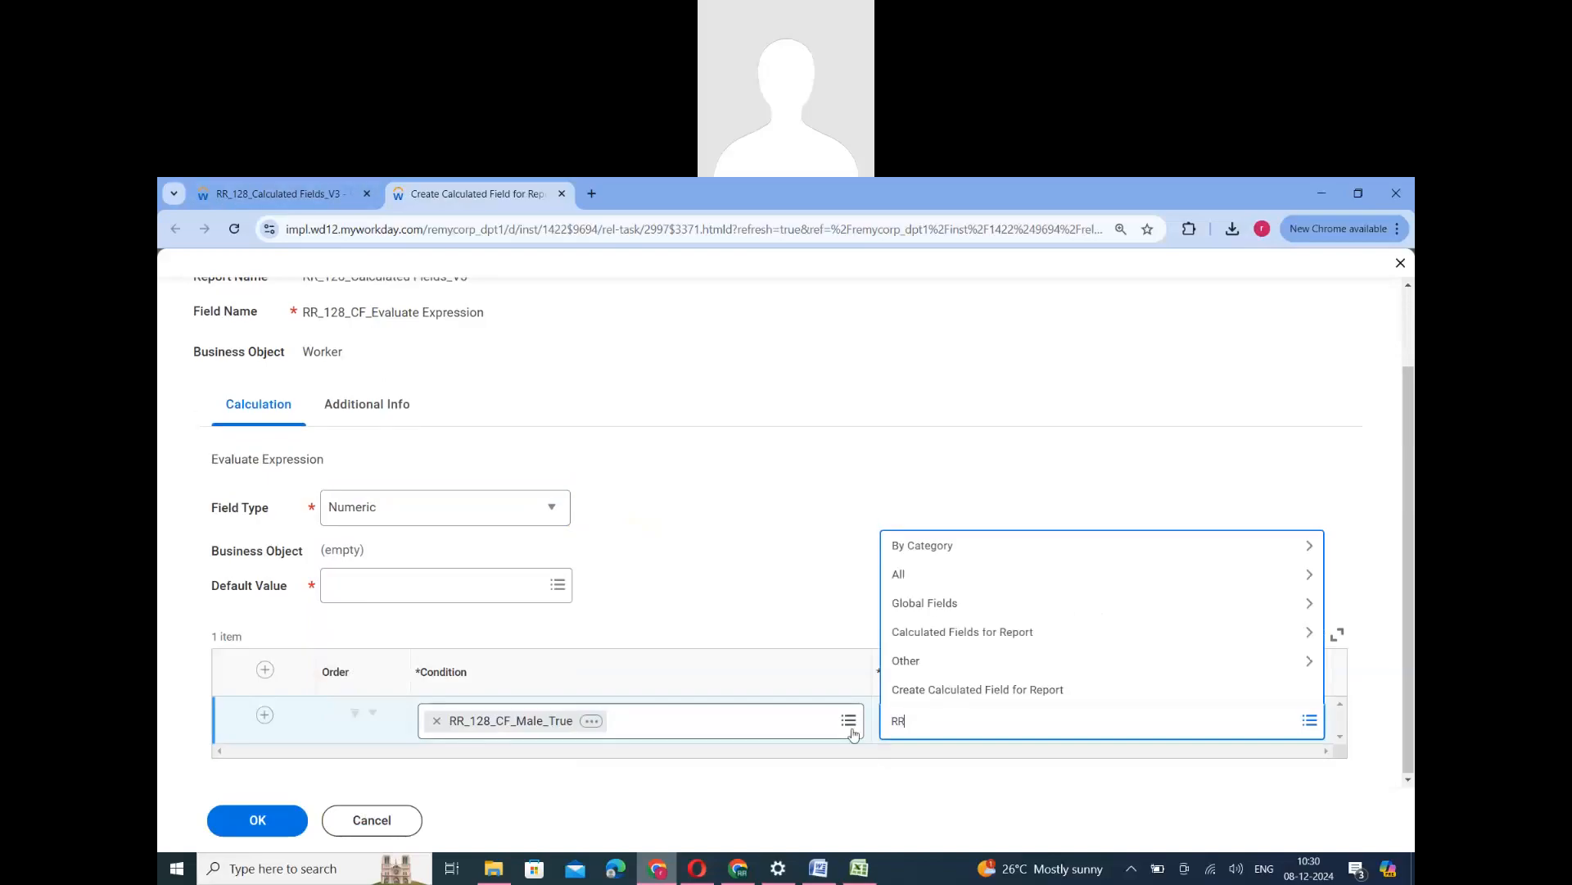
type("_128_")
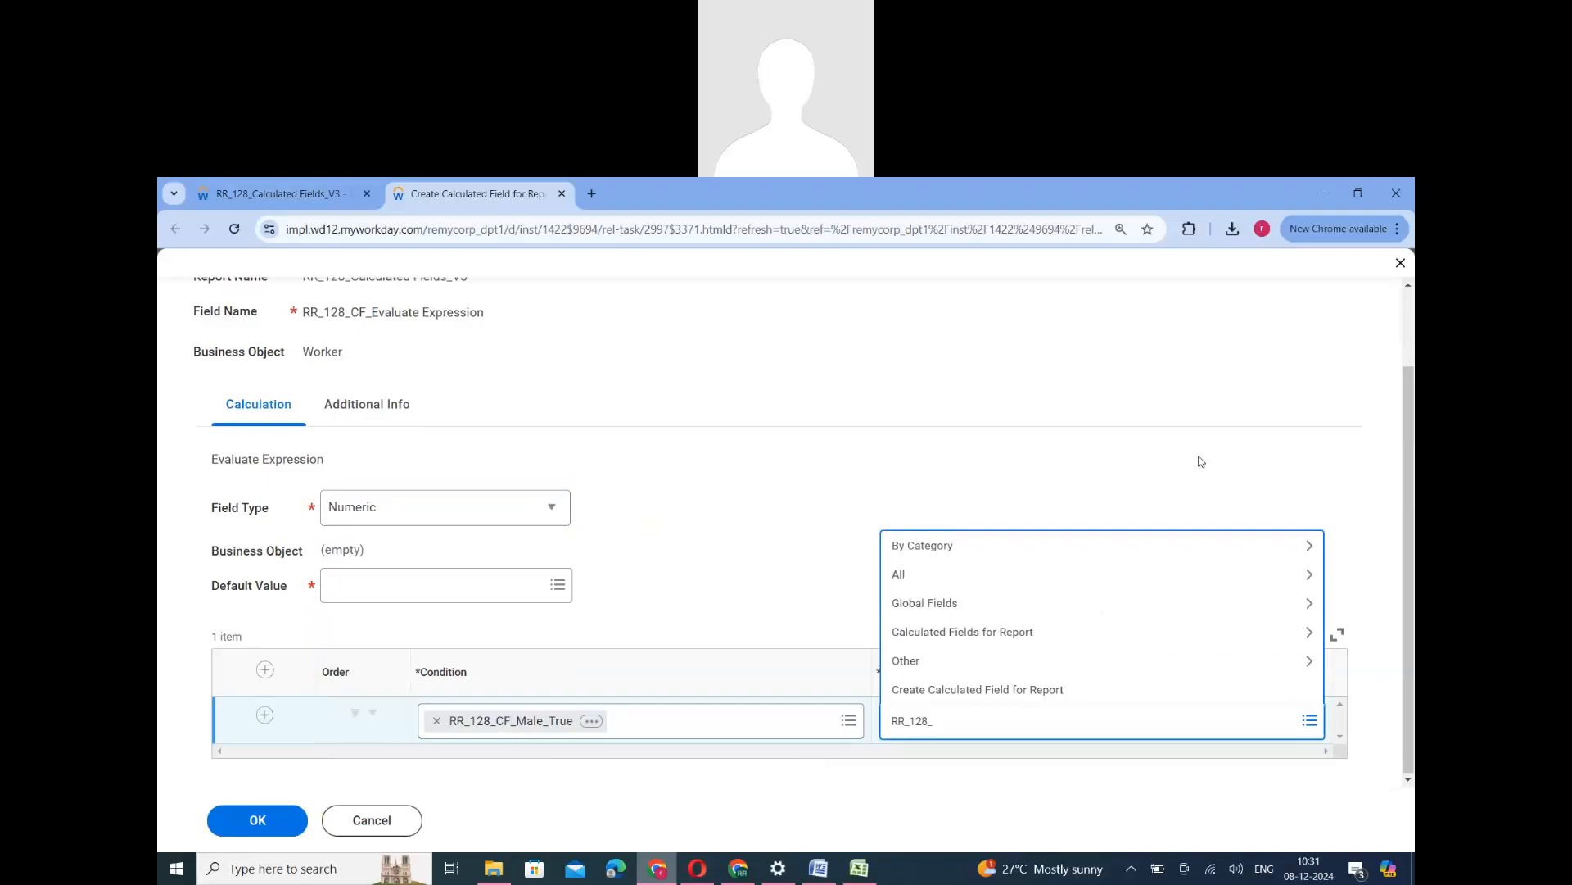
key("Return")
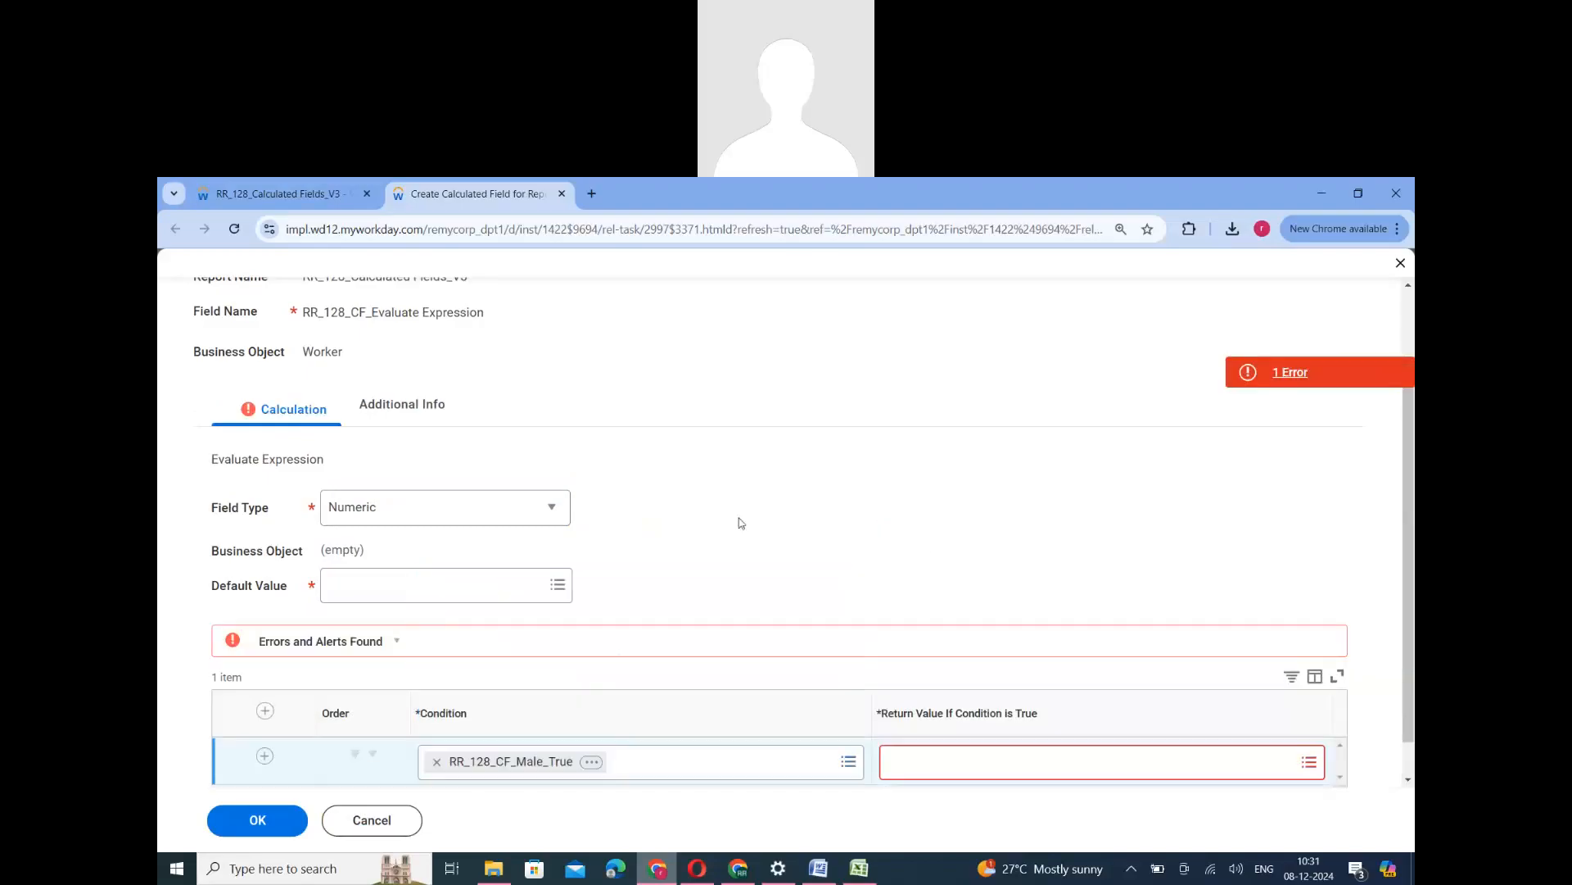
scroll(619, 732, "down", 1)
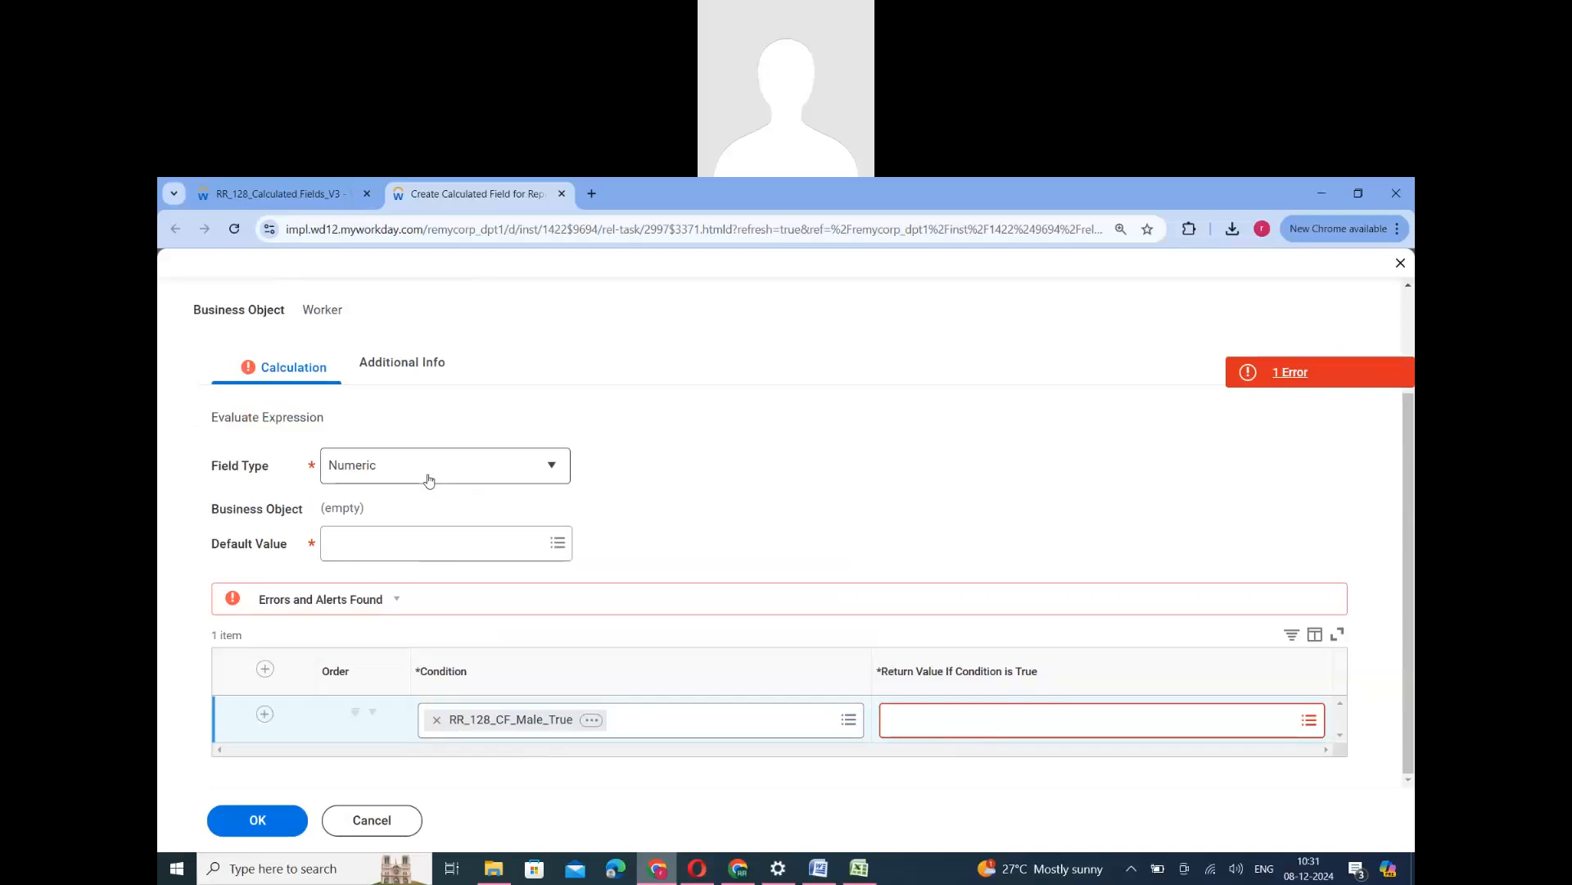
- Search the numeric return values for RR_128_Text Constant_M and copy the search text
left_click(925, 732)
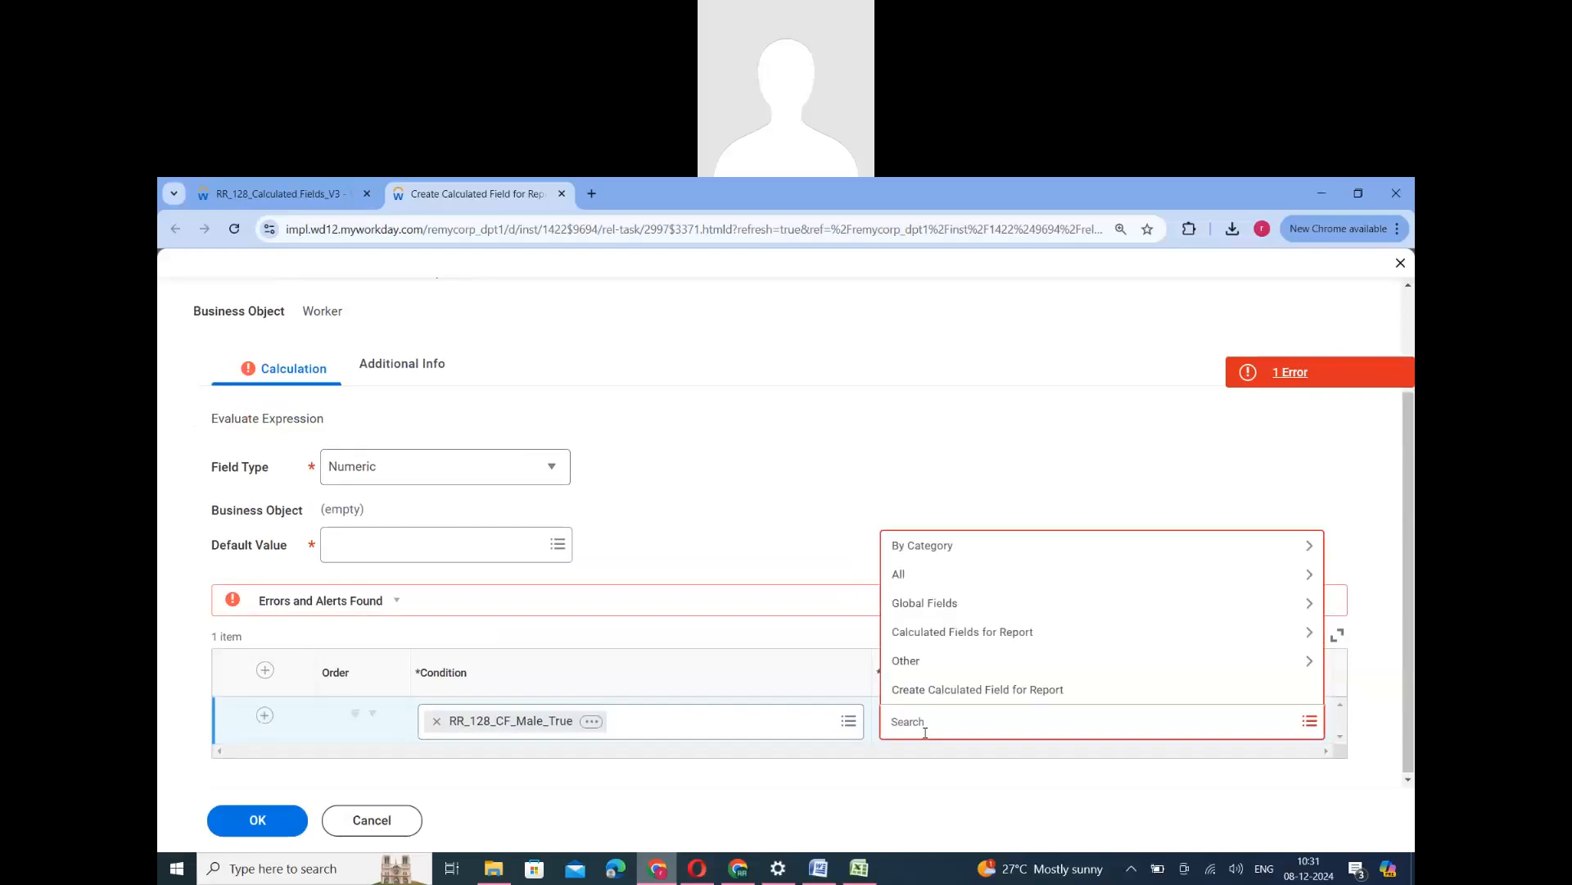
type("RR_128_Text Constant_M")
triple_click(954, 725)
key("ctrl+c")
key("Return")
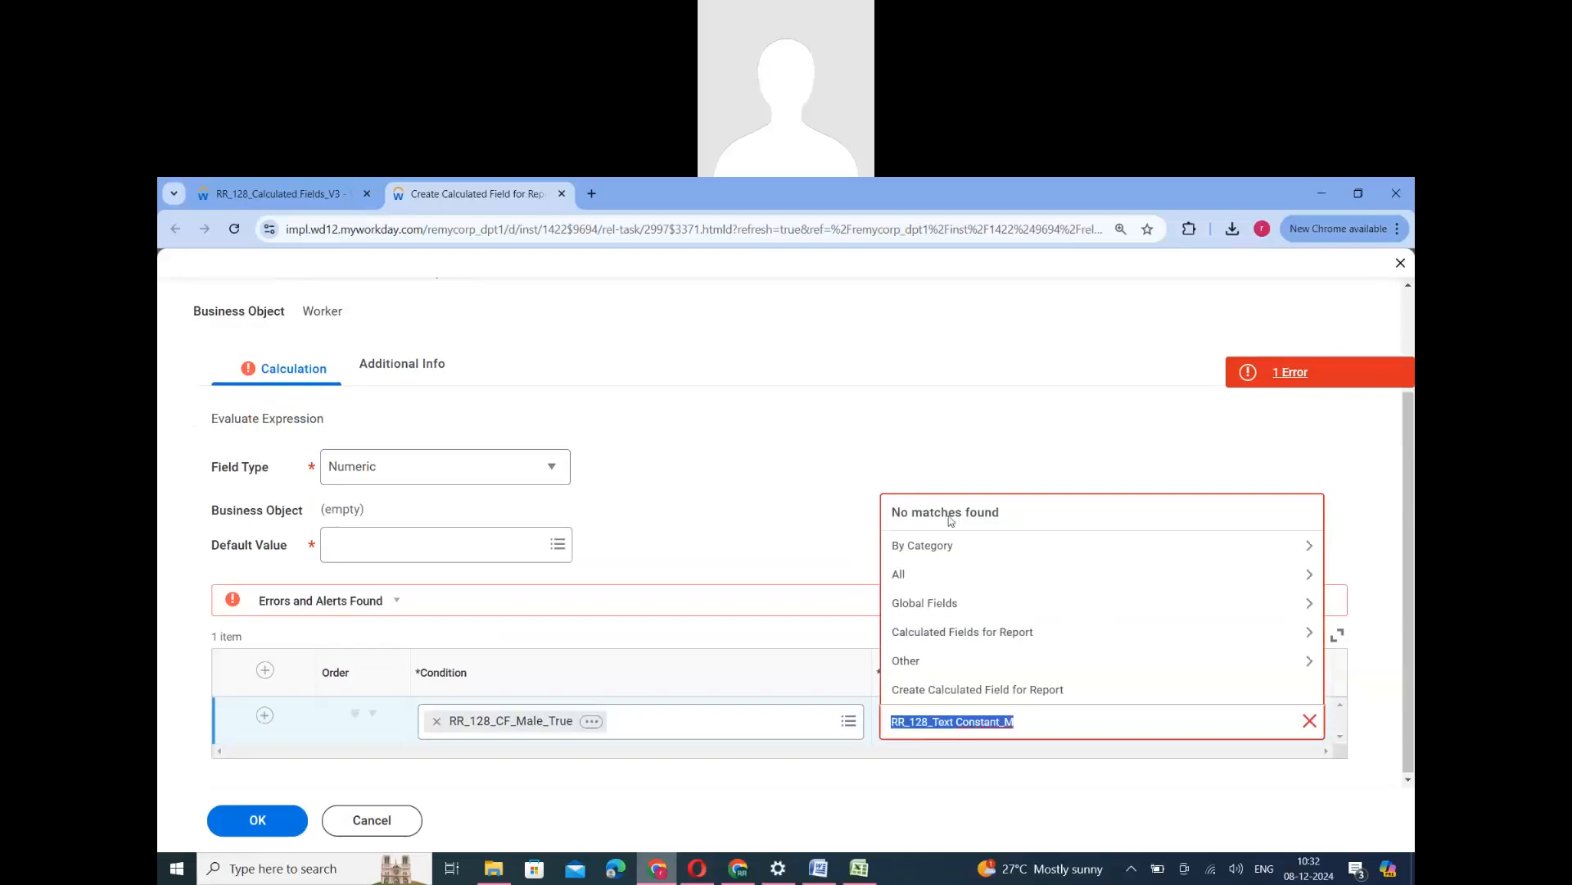
- Change the field type to Text and set the return value to RR_128_CF_Text Constant by searching for RR_128_Text Constant
left_click(447, 471)
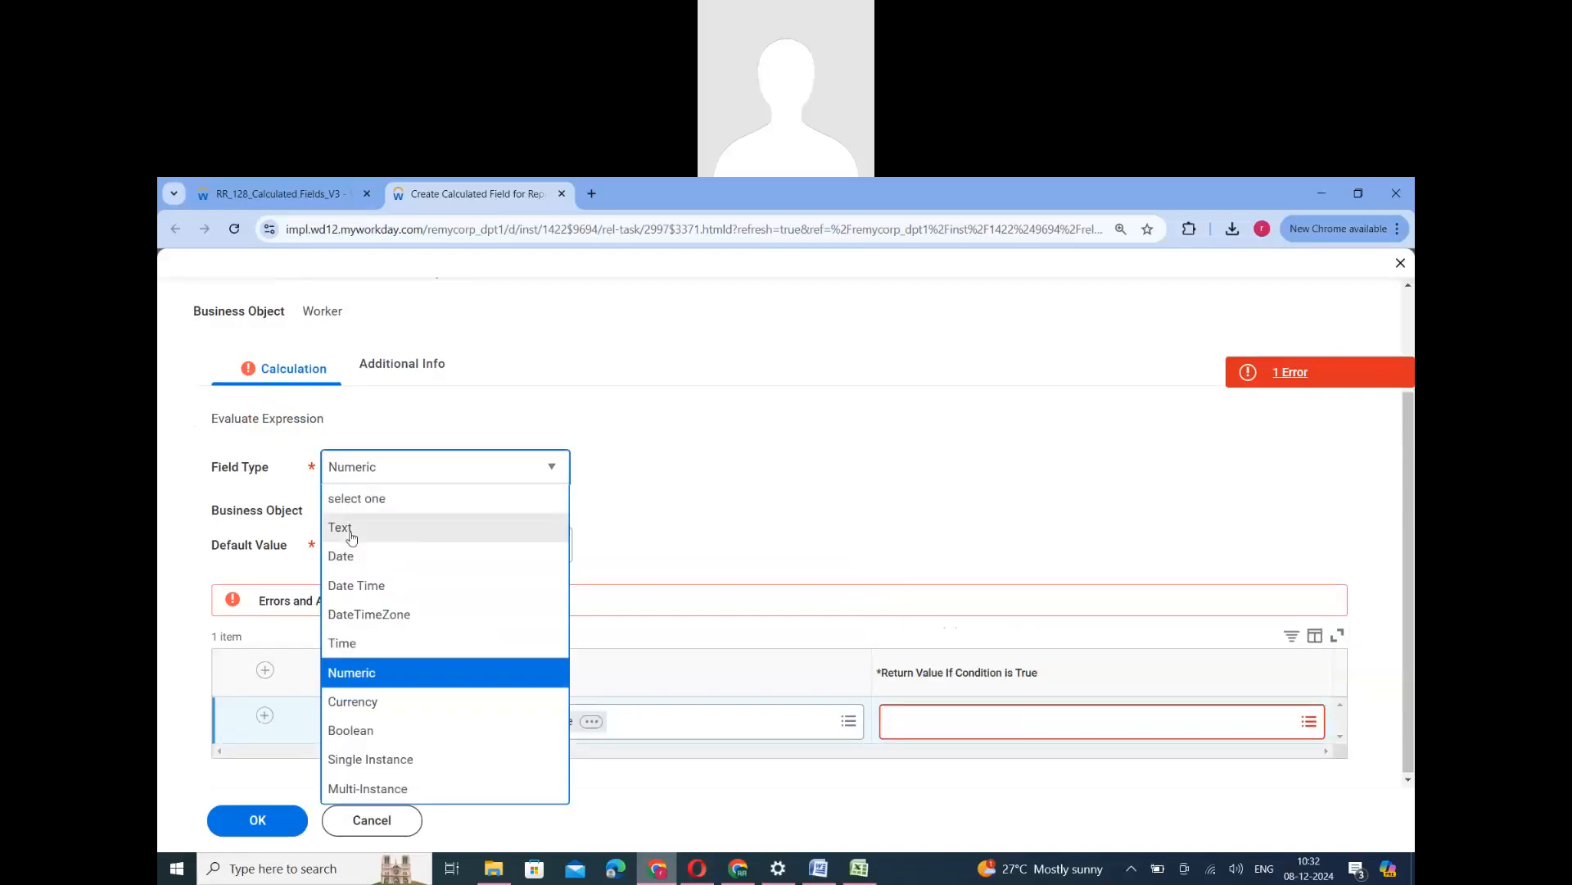
left_click(351, 536)
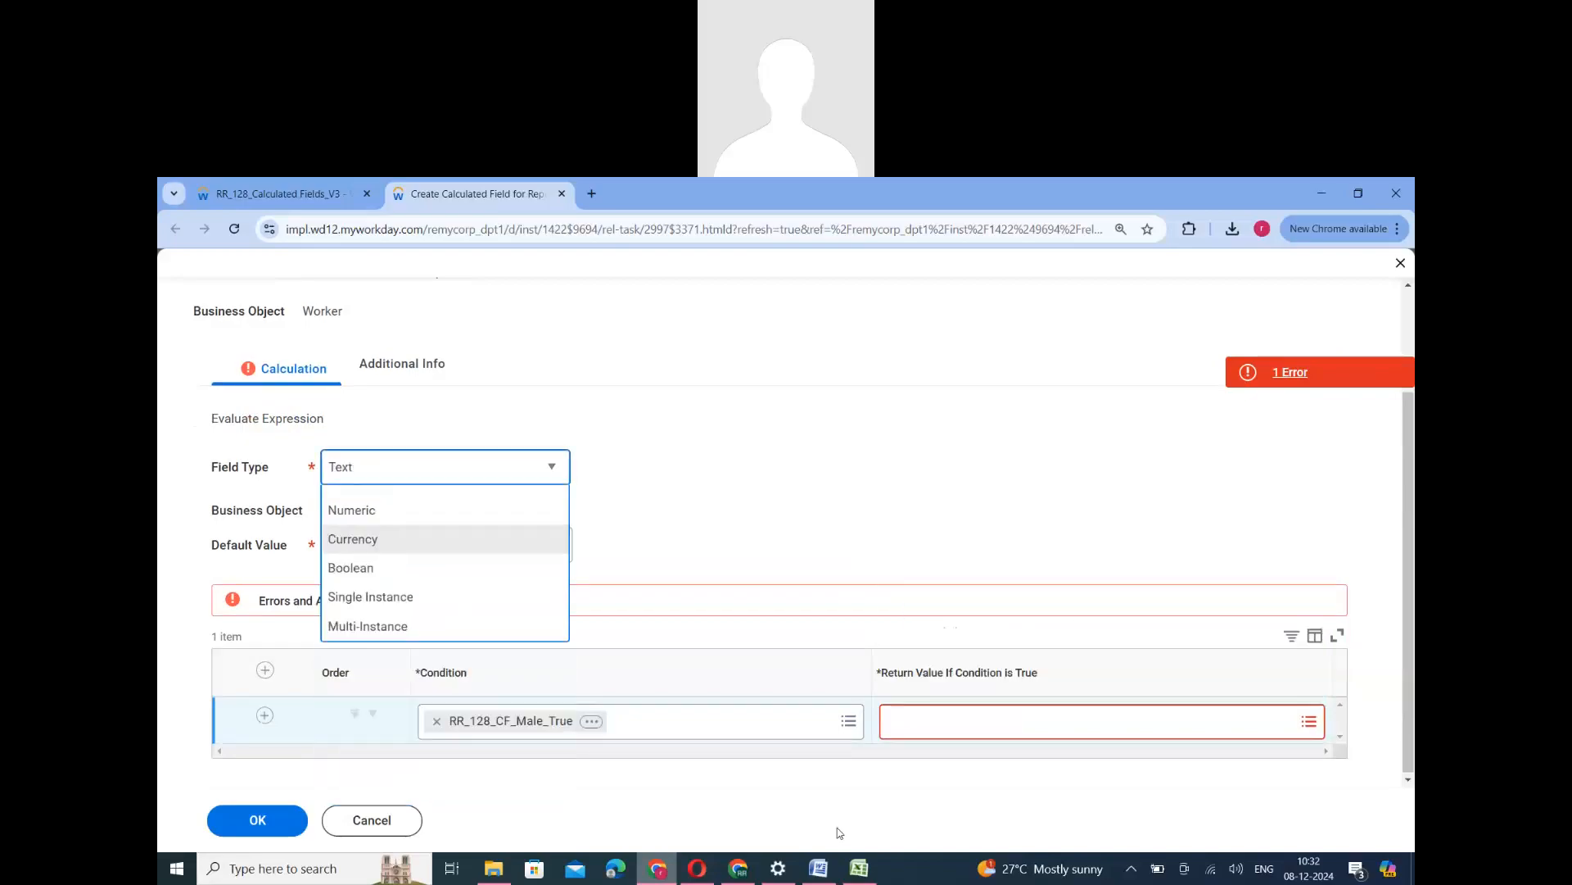
left_click(928, 735)
key("ctrl+v")
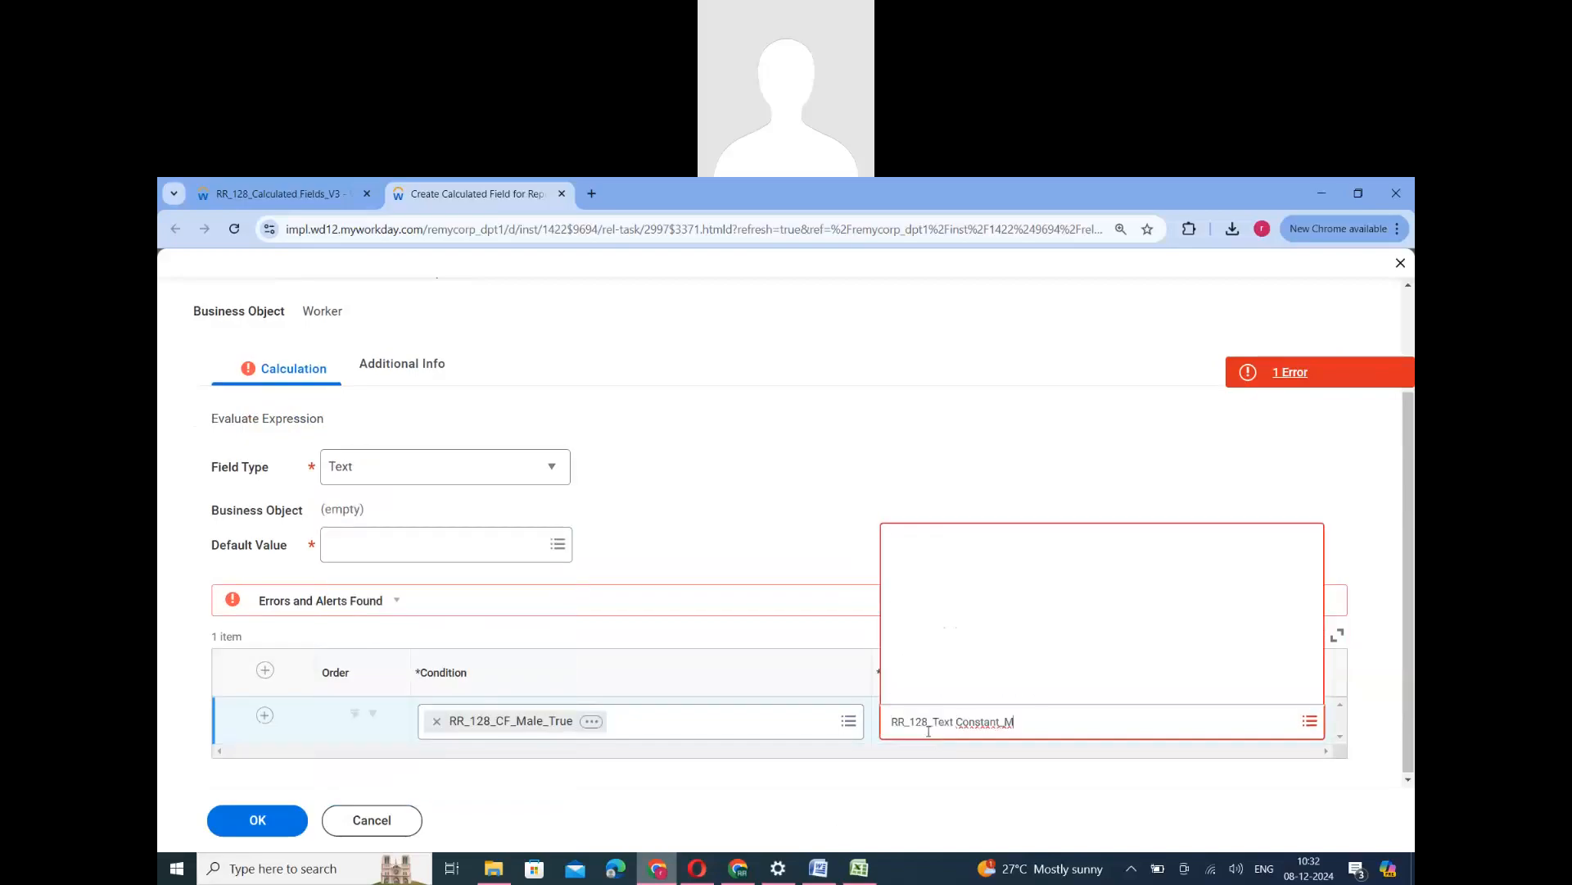
left_click(1039, 724)
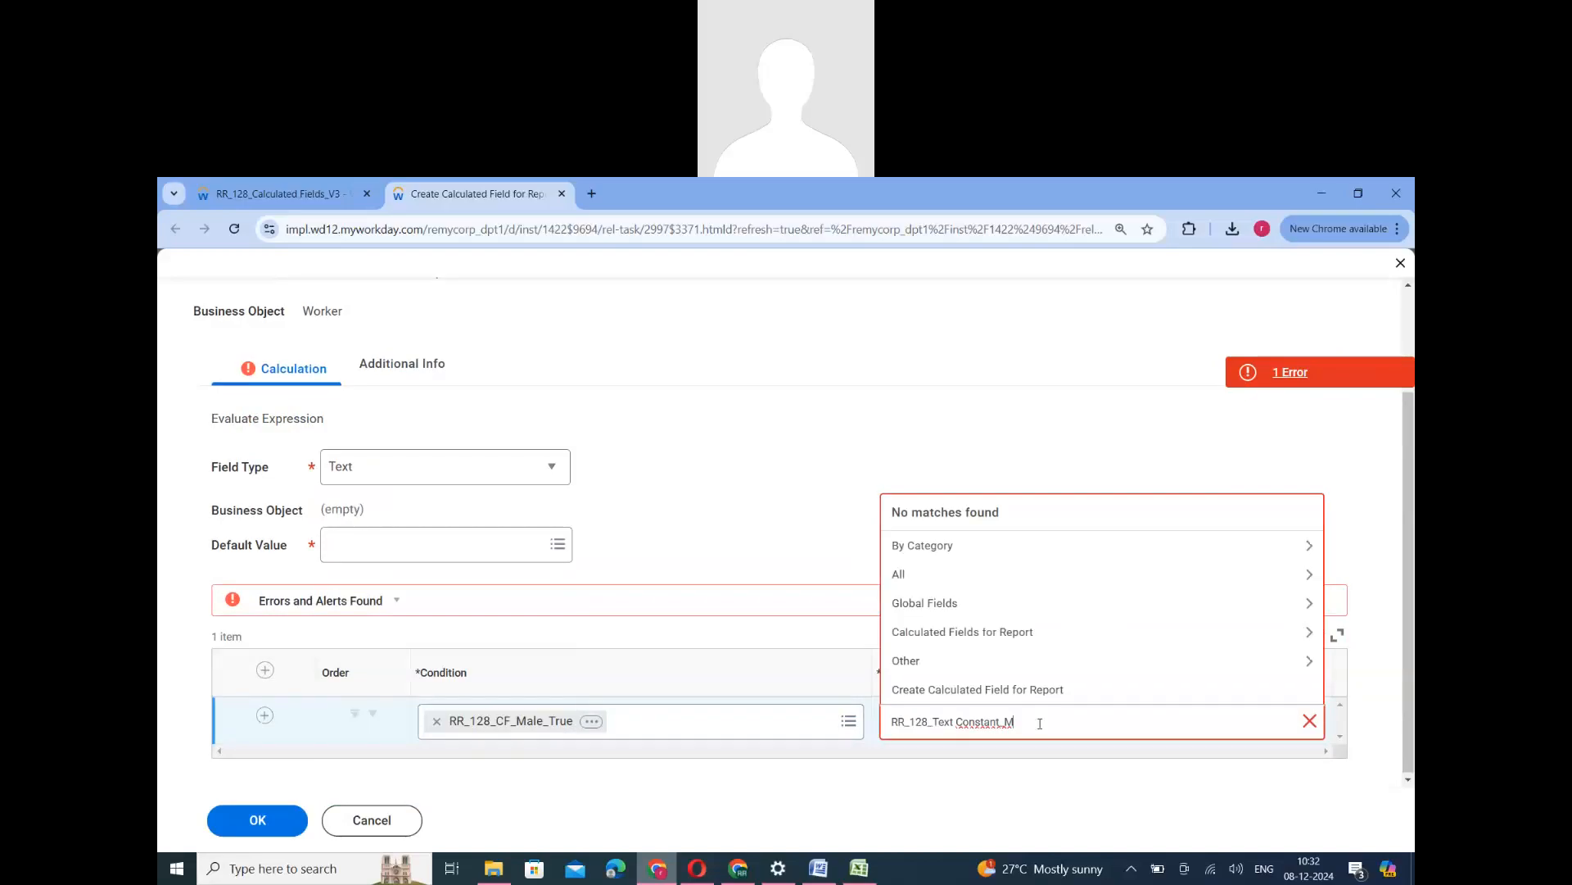
key("BackSpace")
key("BackSpace")
key("Return")
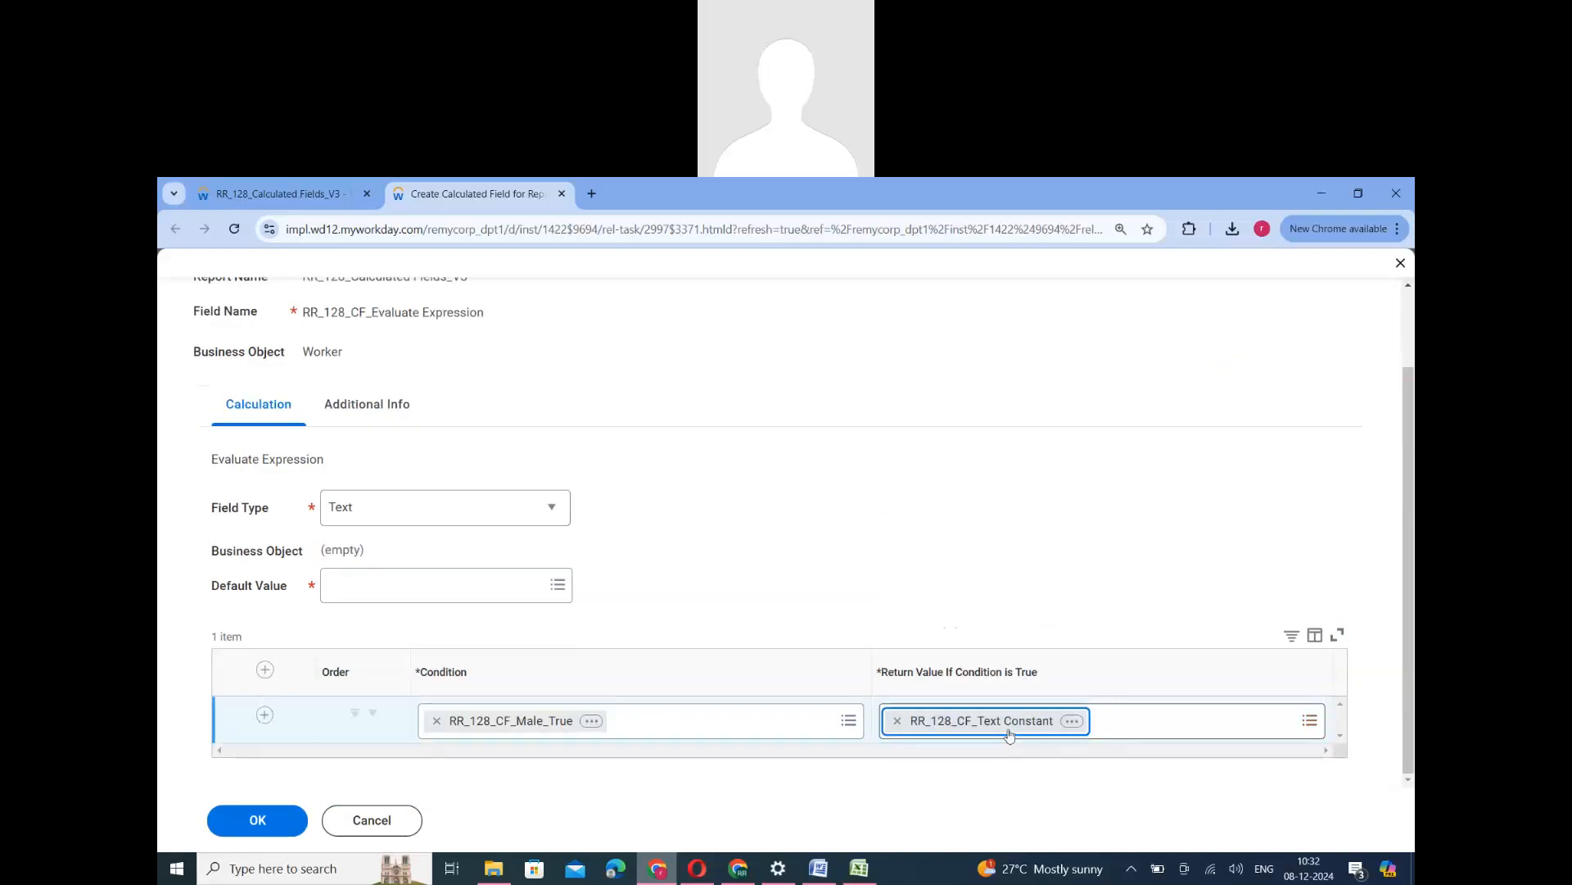
- Open the RR_128_CF_Text Constant calculated field from the return value in a separate browser tab
left_click(1072, 721)
right_click(775, 500)
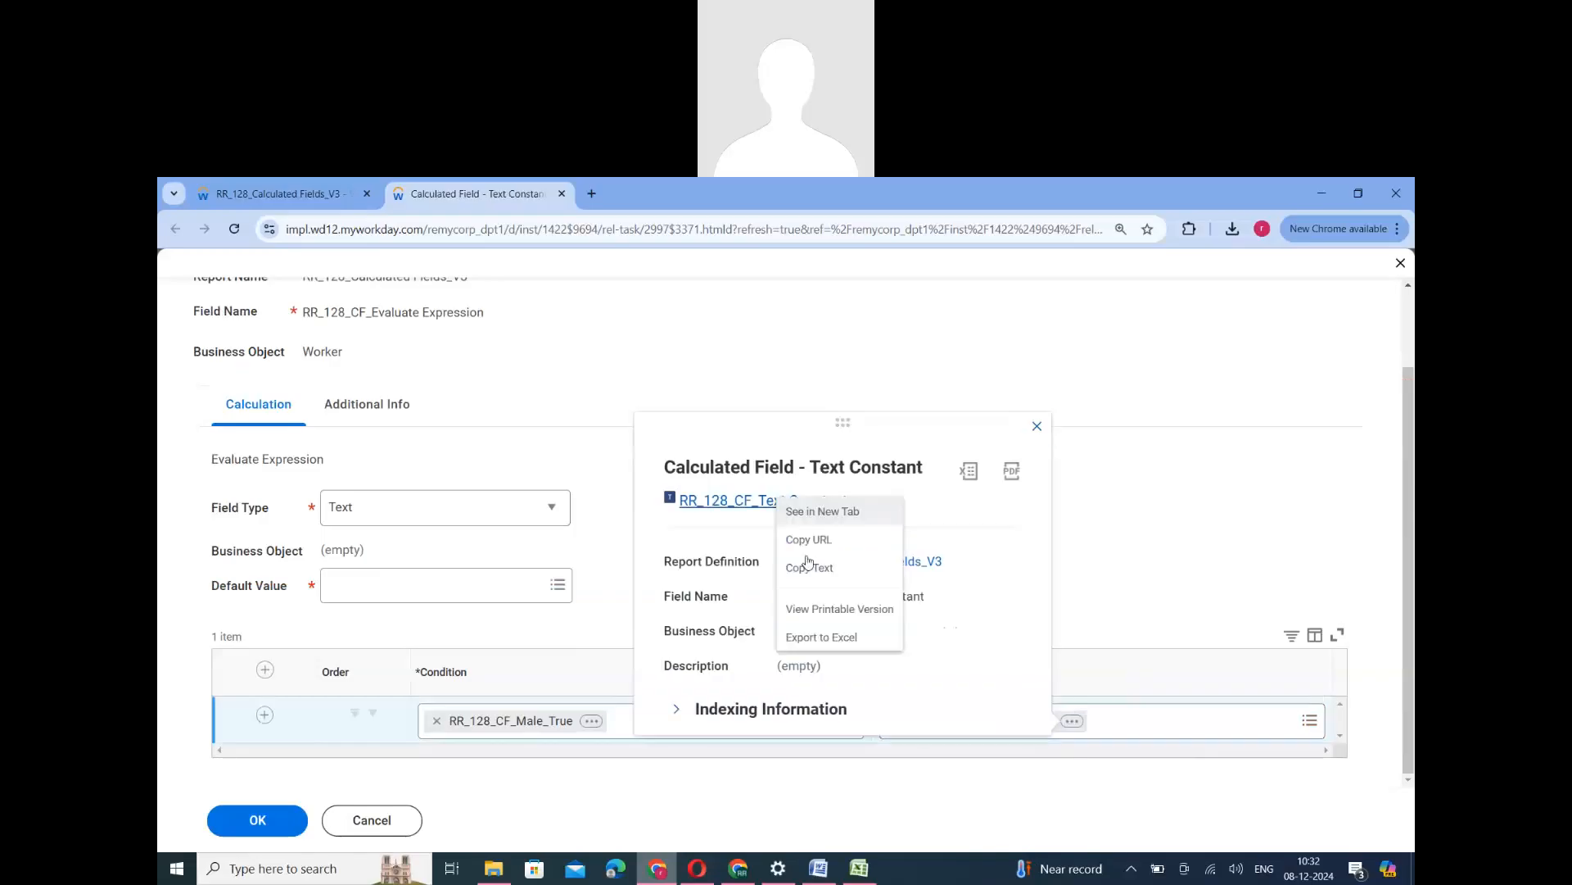
left_click(809, 571)
right_click(768, 502)
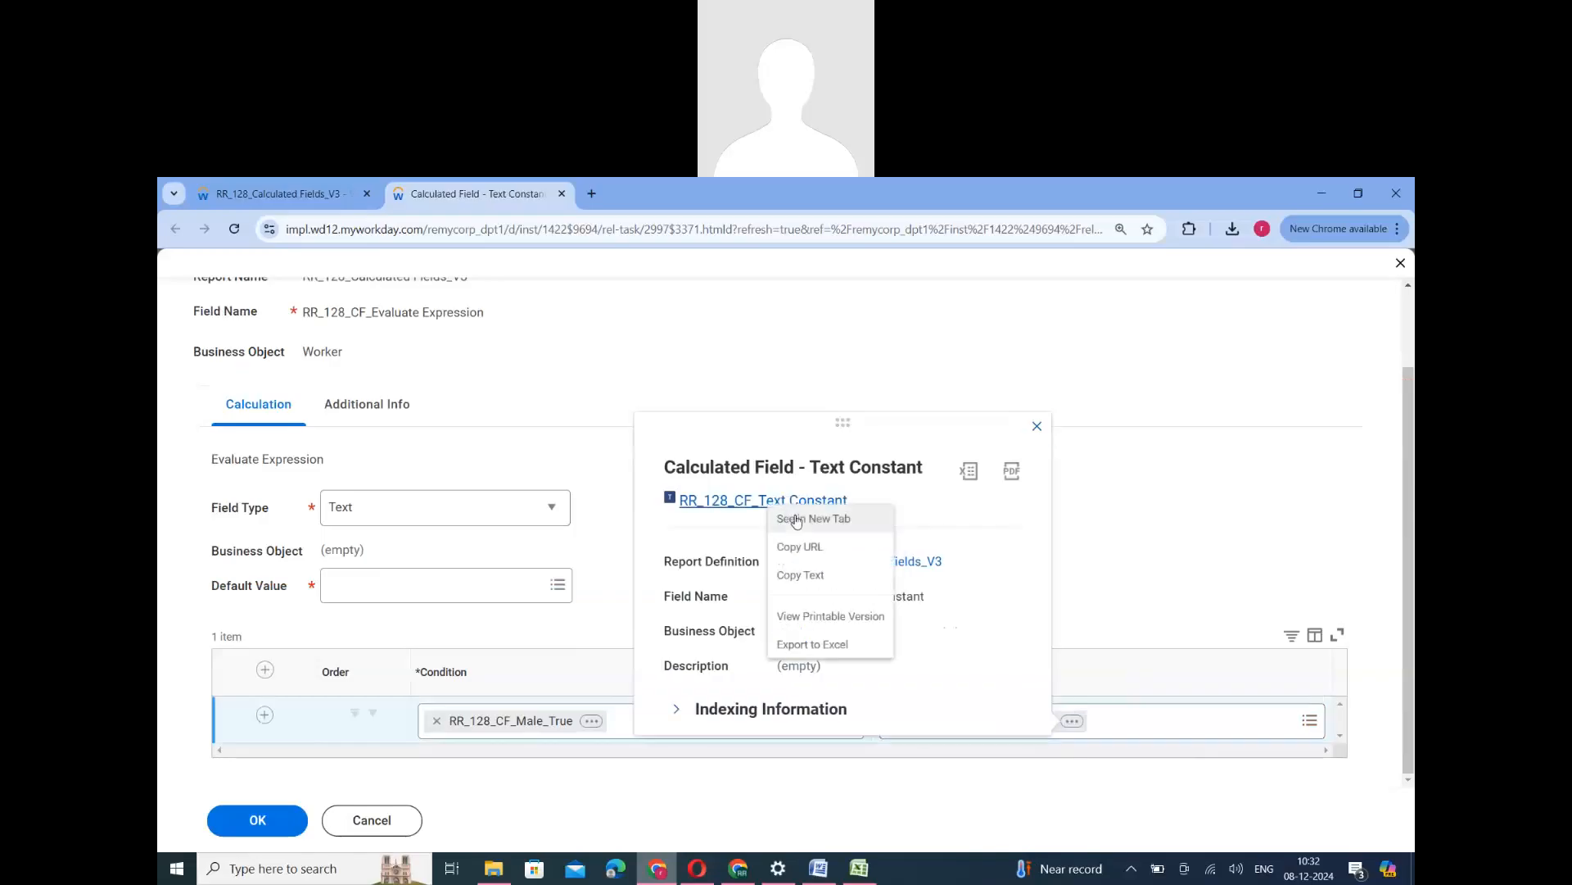
left_click(797, 519)
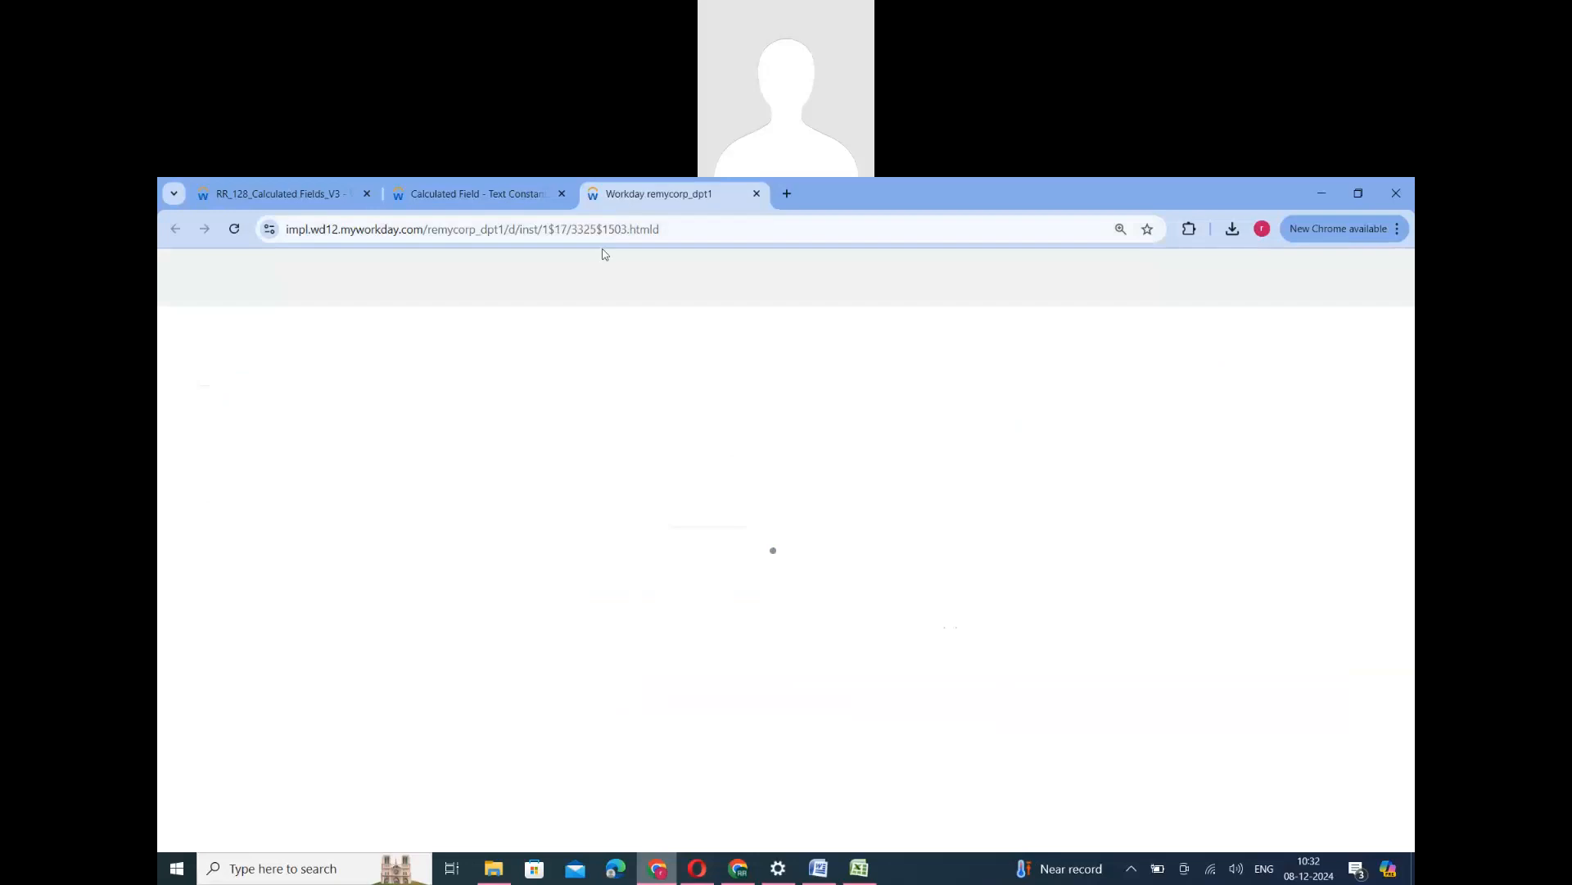
left_click(510, 206)
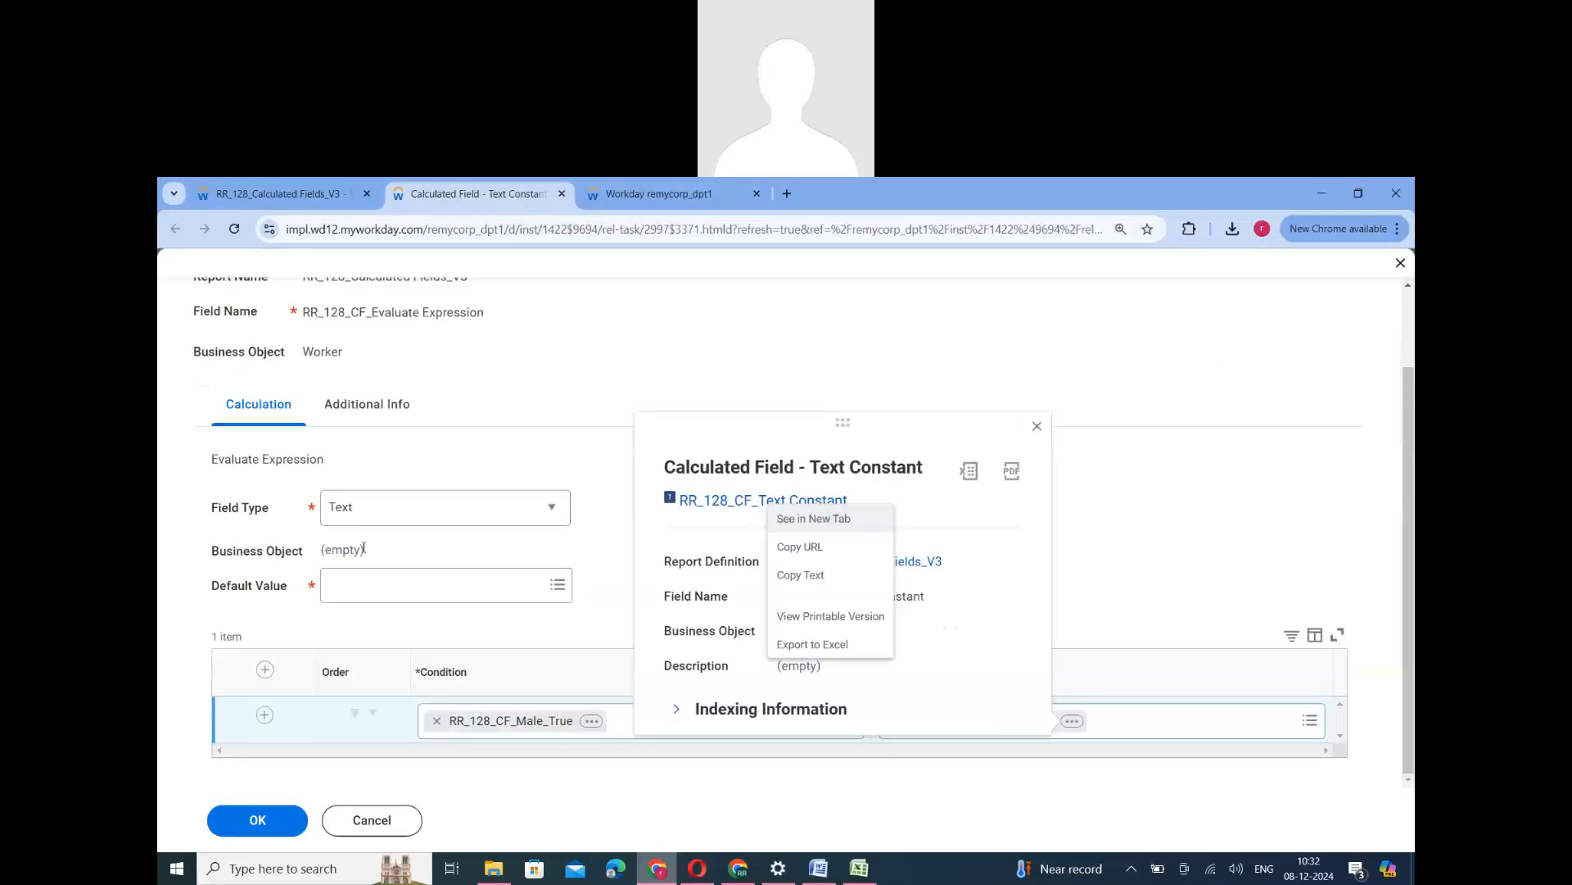
left_click(618, 201)
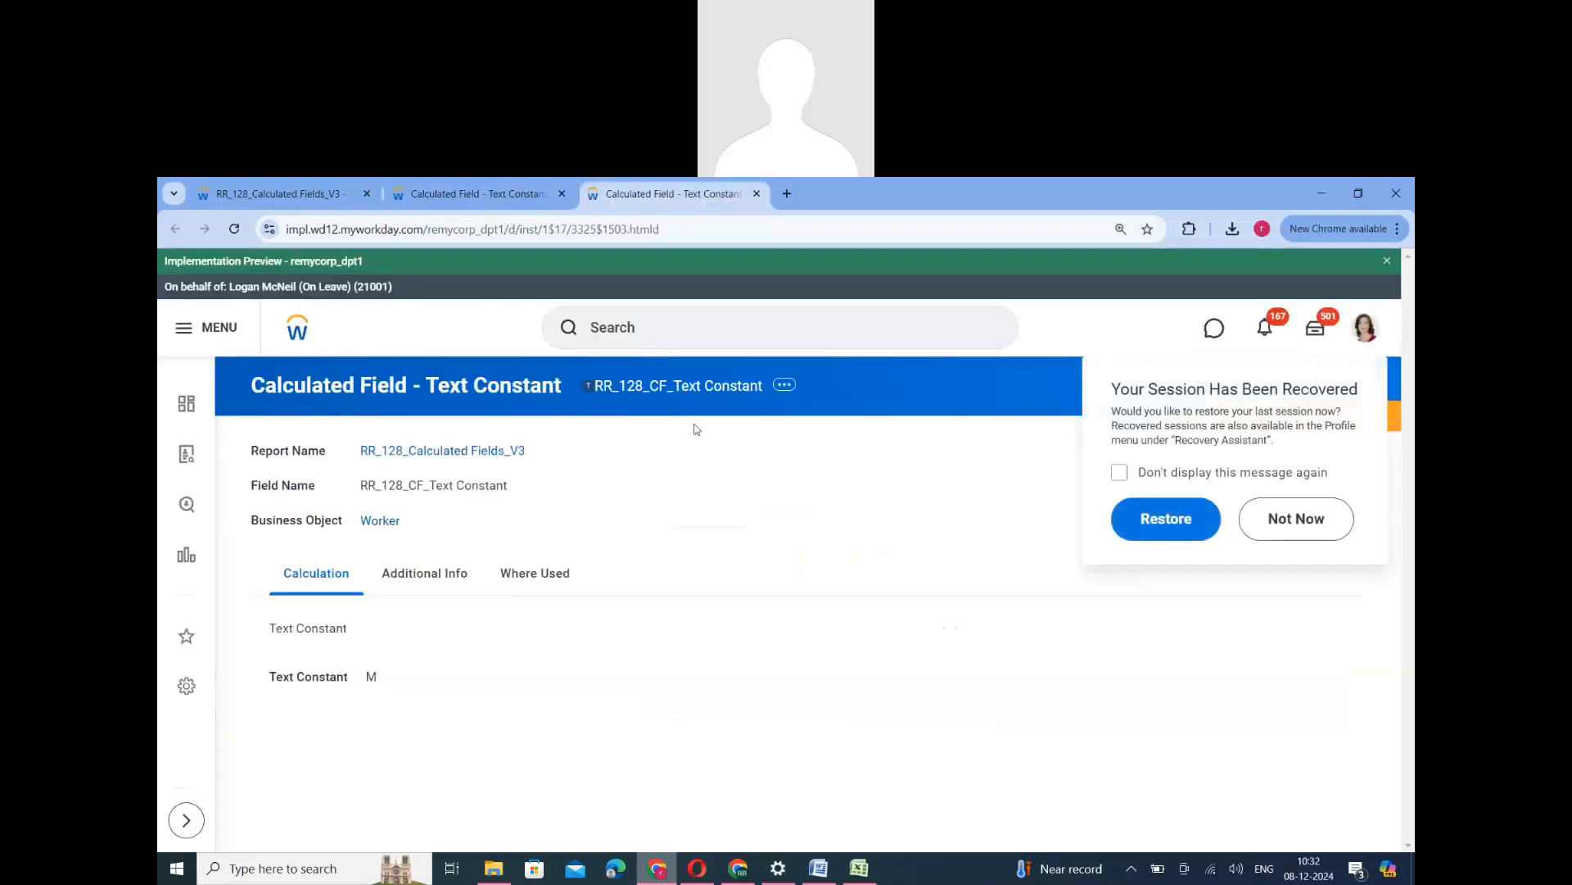
- Edit the text constant field for the report, rename it RR_128_CF_Text Constant_M, copy the new name, and save the change
left_click(786, 387)
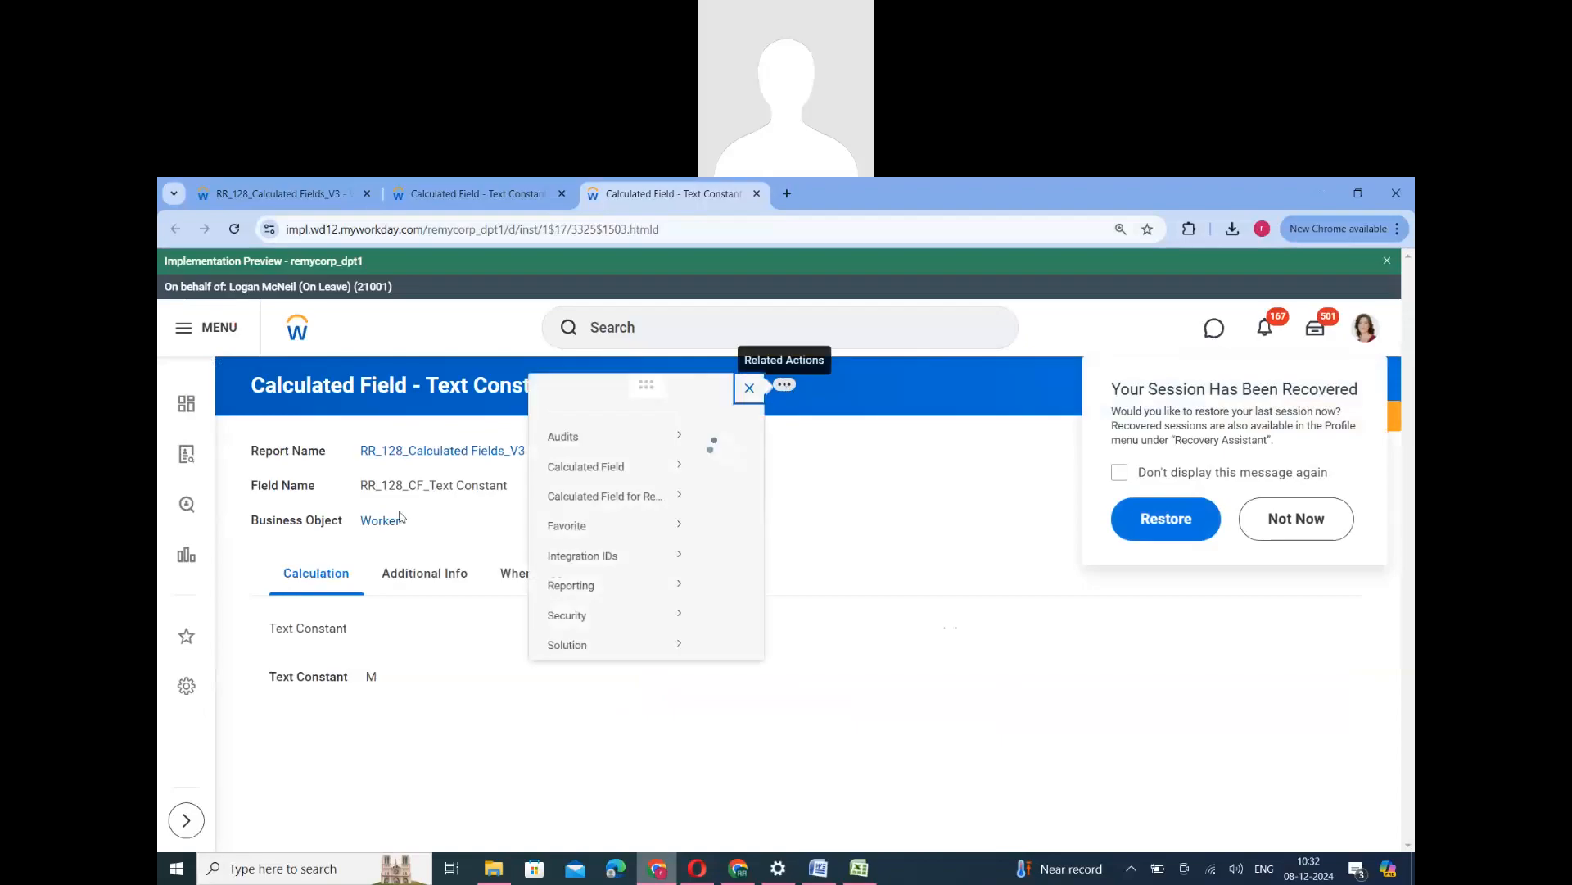
mouse_move(270, 516)
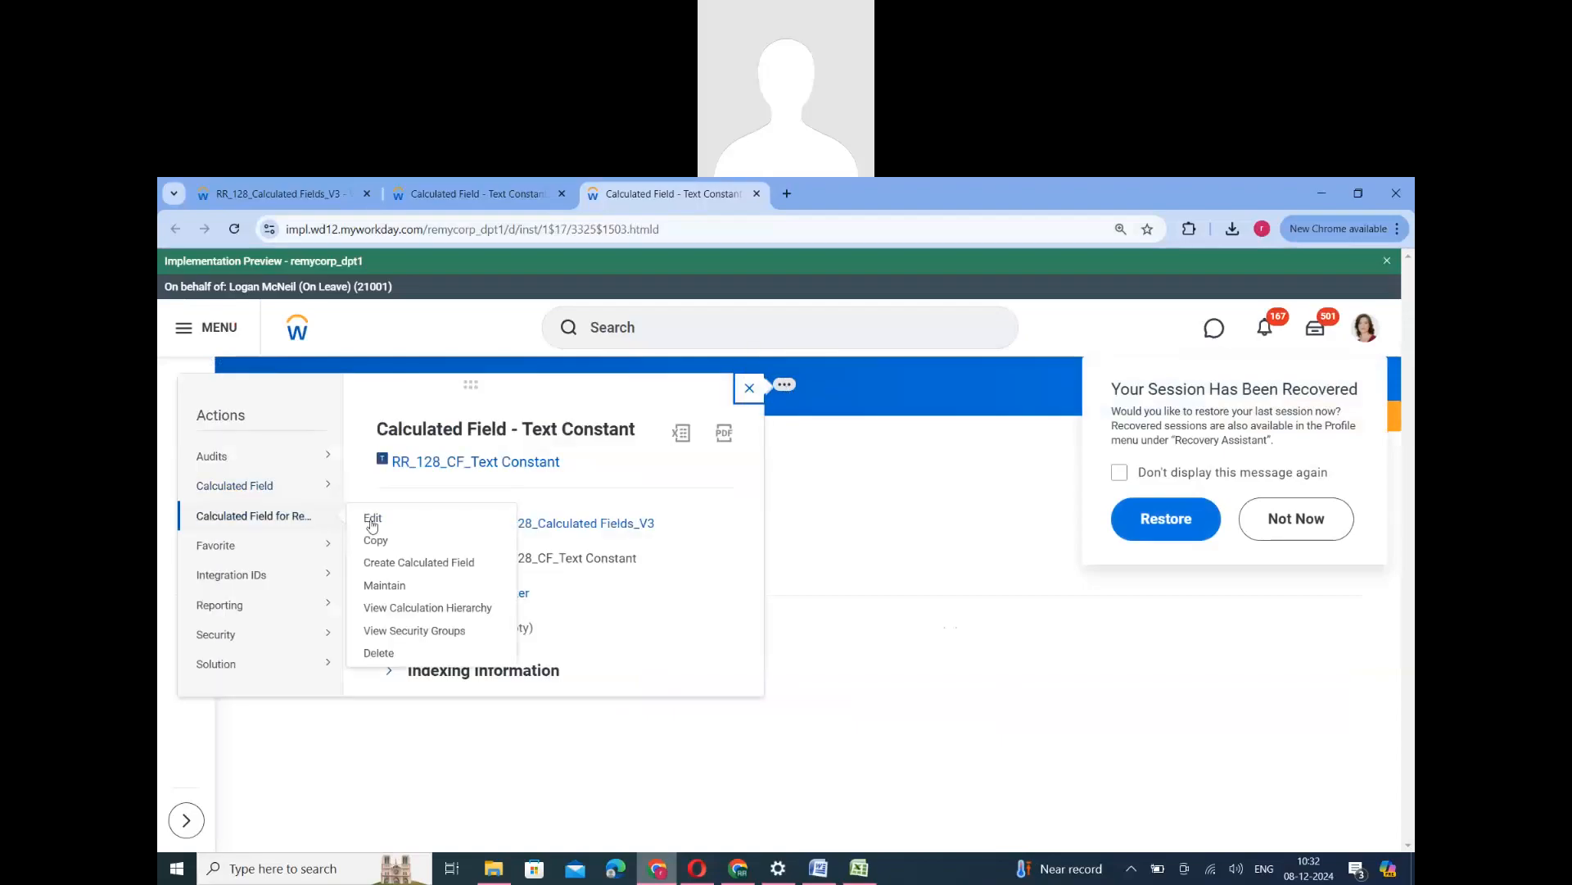
left_click(426, 517)
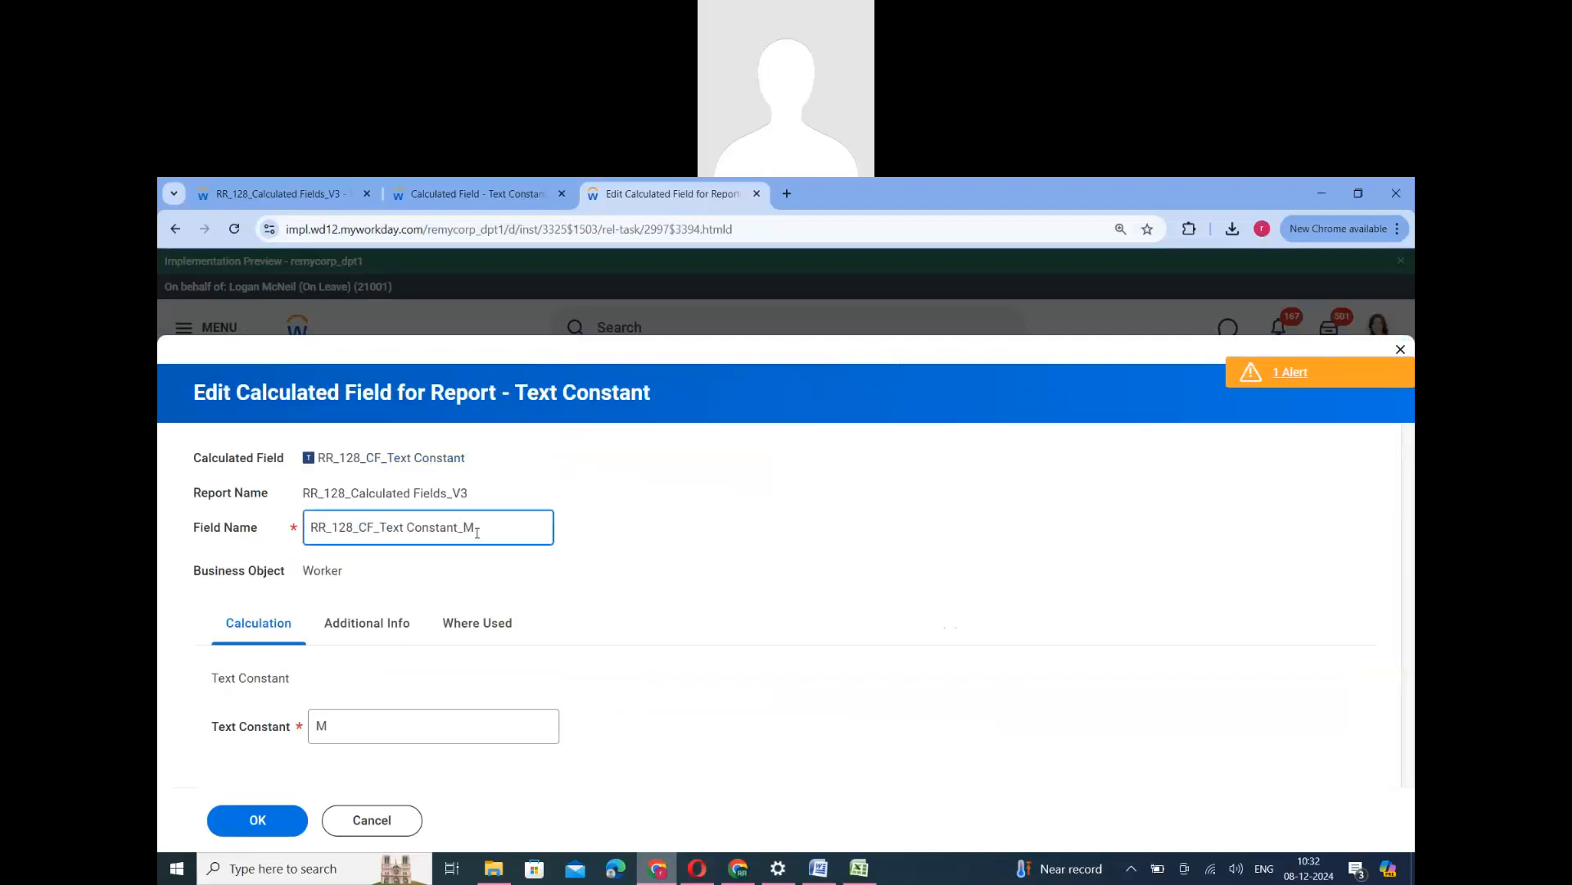
triple_click(477, 533)
key("ctrl+c")
left_click(258, 822)
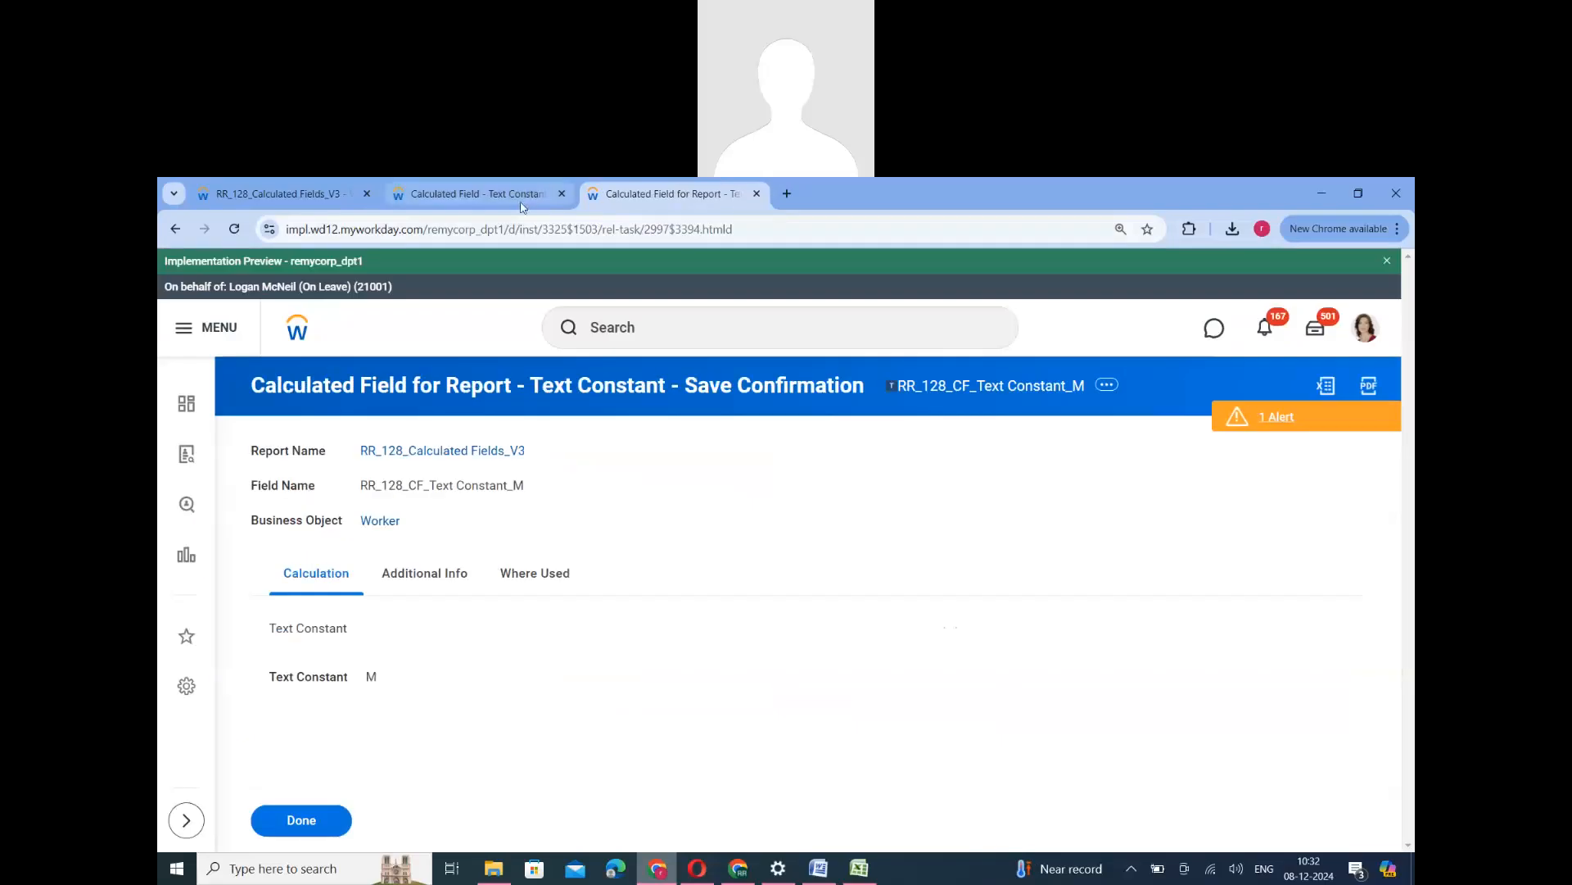
- Back in the Evaluate Expression, replace the return value with RR_128_CF_Text Constant_M and submit the calculated field
left_click(471, 194)
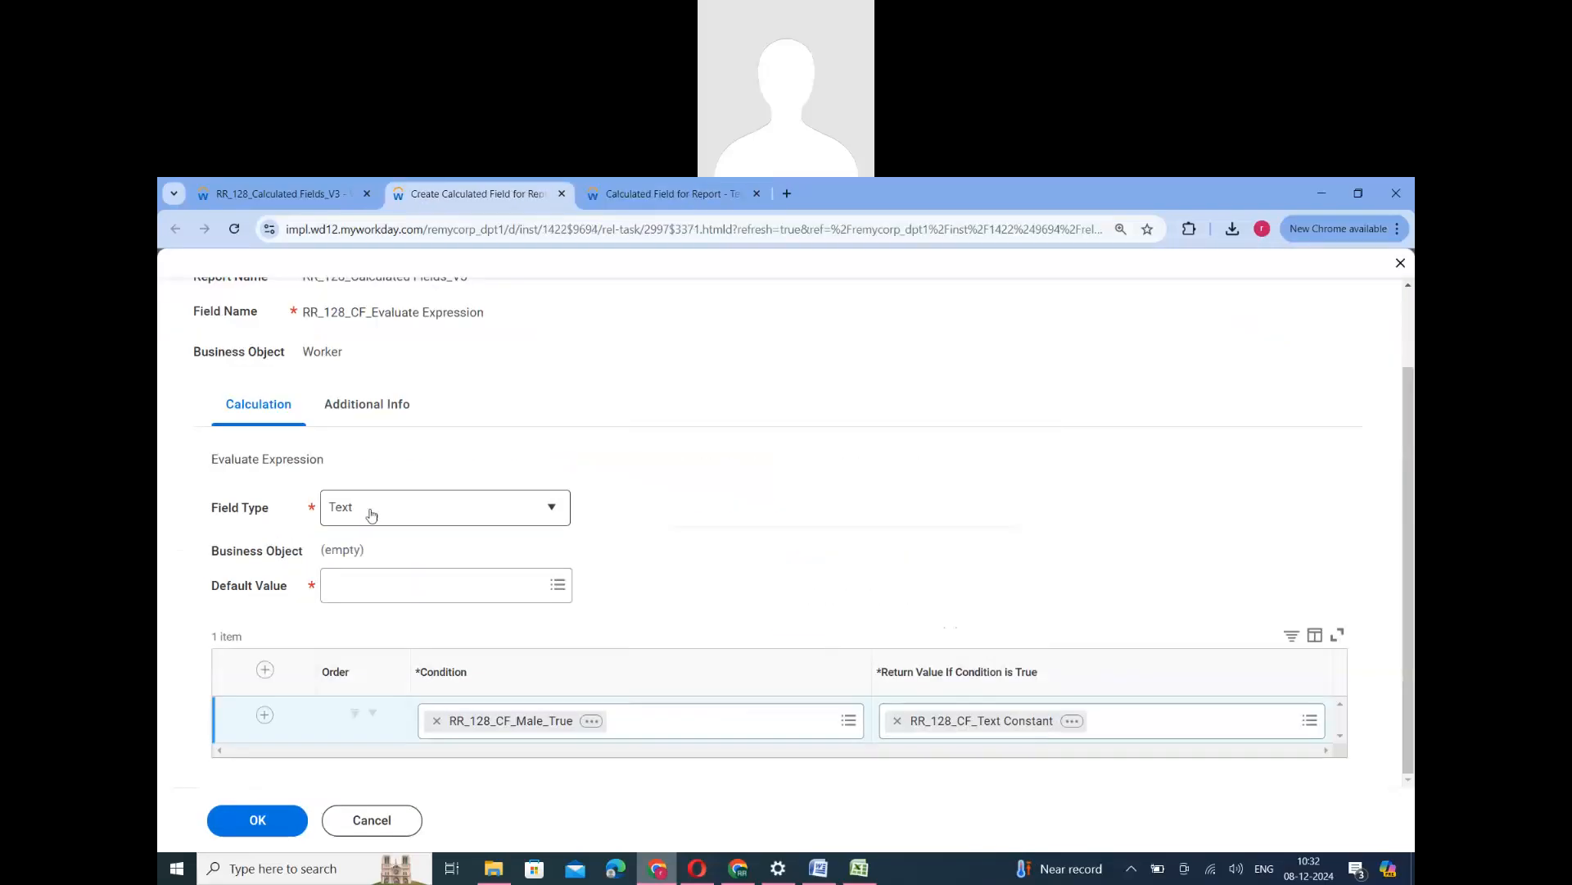
left_click(896, 720)
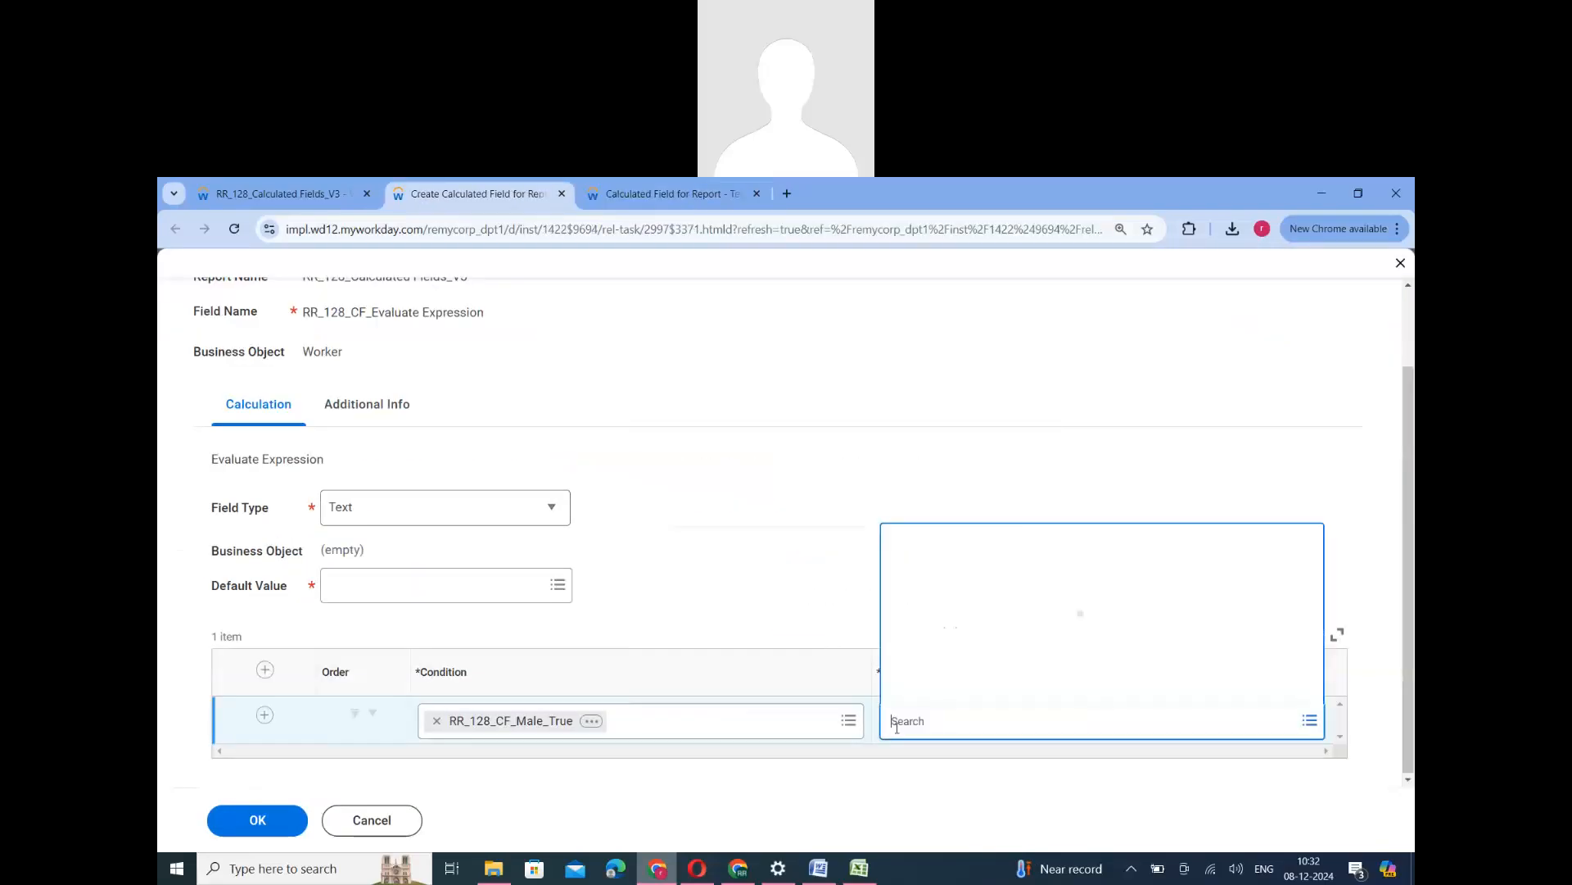
key("ctrl+v")
key("Return")
left_click(285, 822)
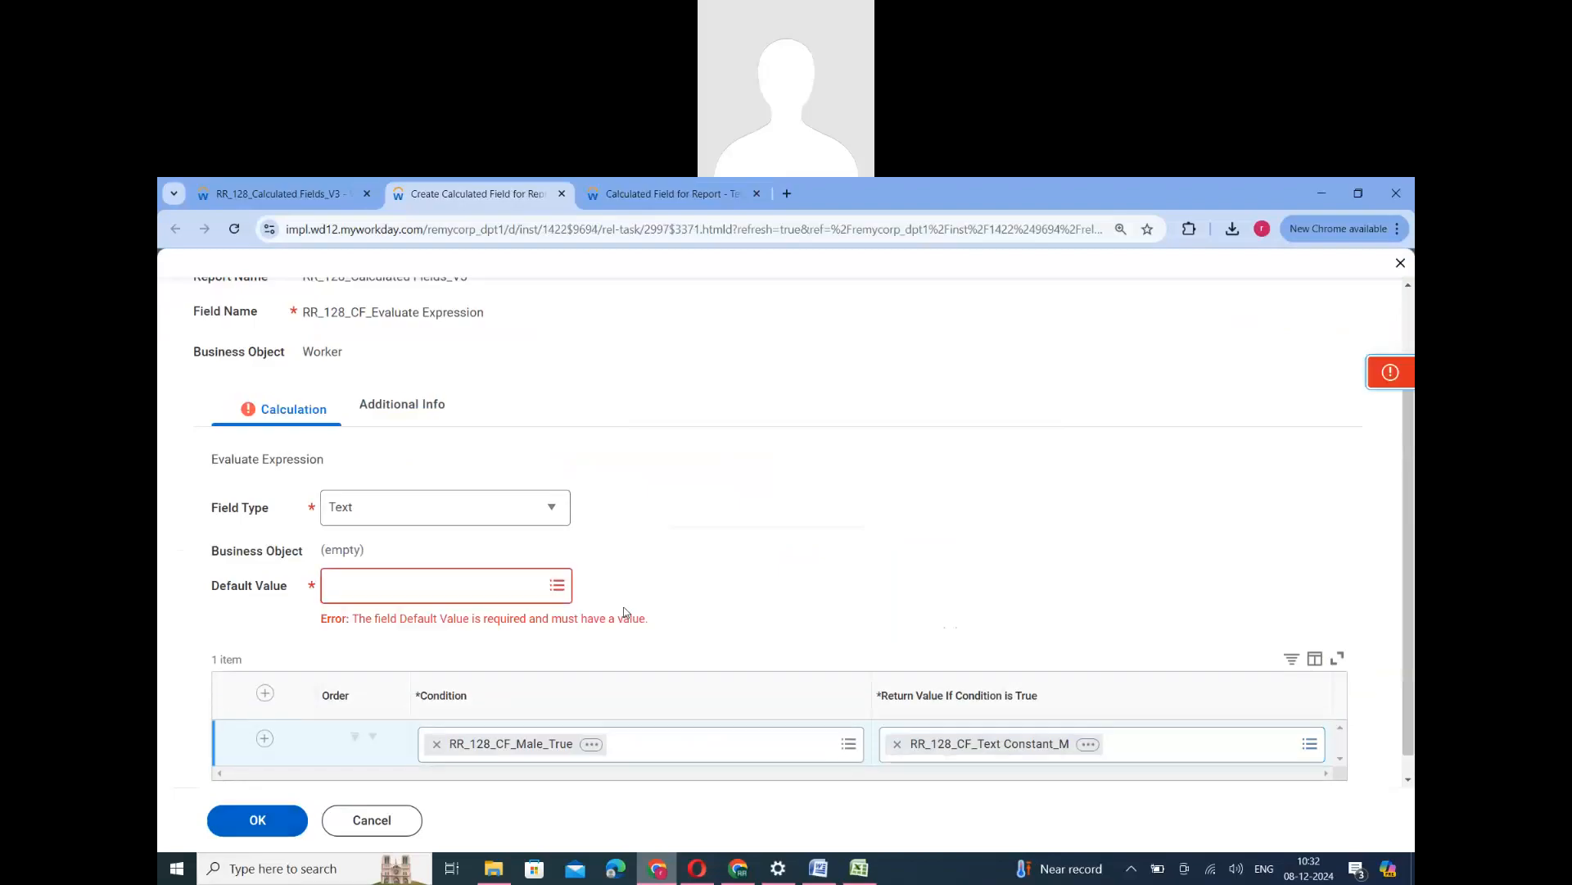
- Set the Evaluate Expression's default value to Empty String by searching for empty, and submit the calculated field
left_click(395, 601)
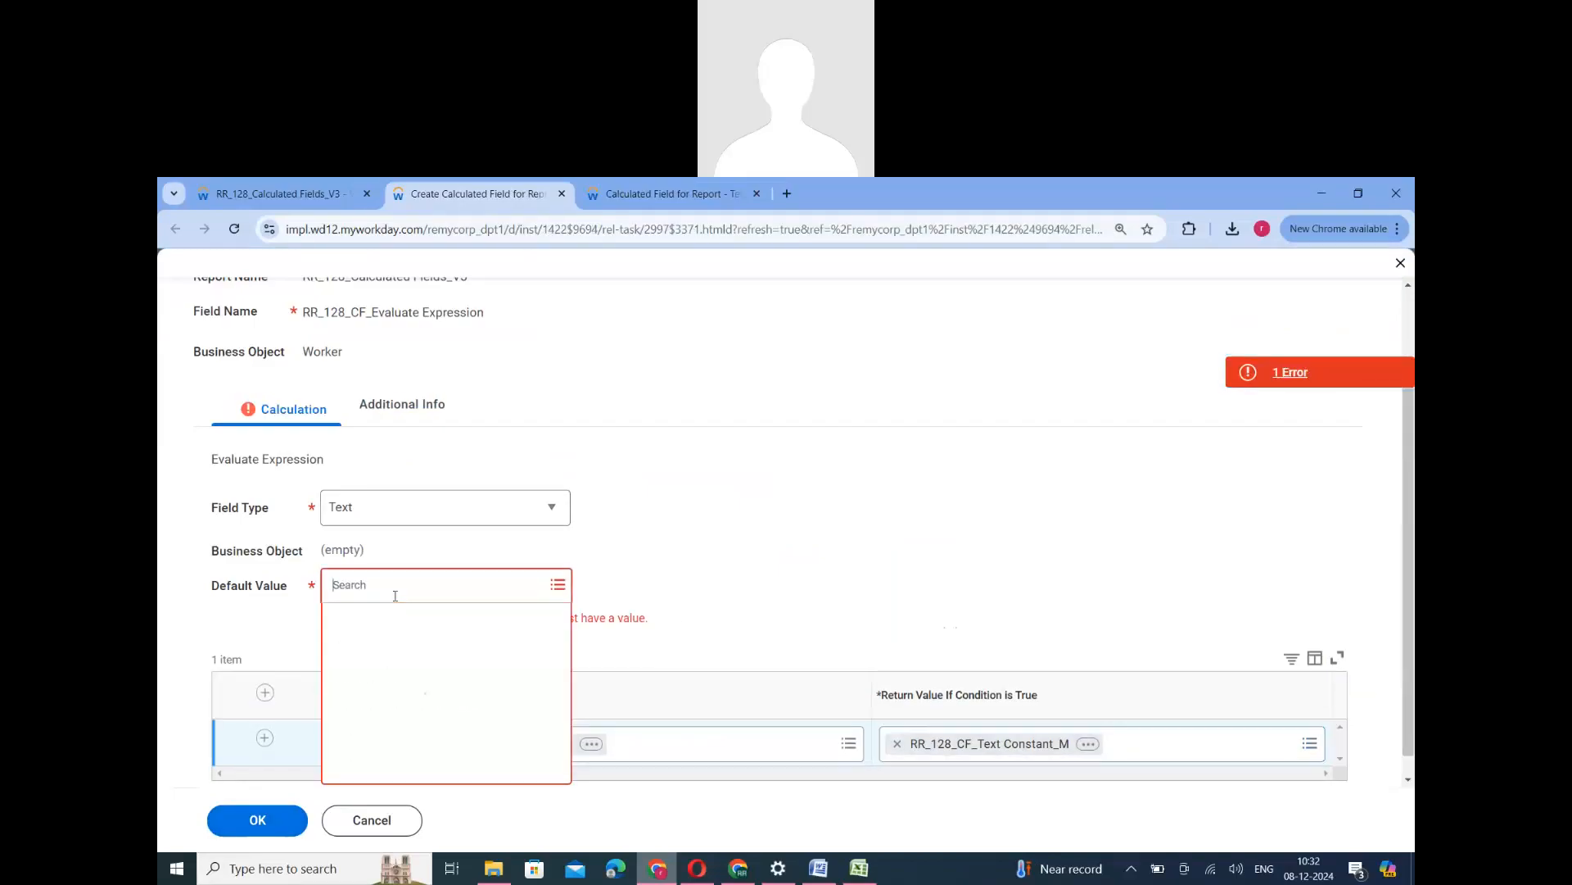
type("em")
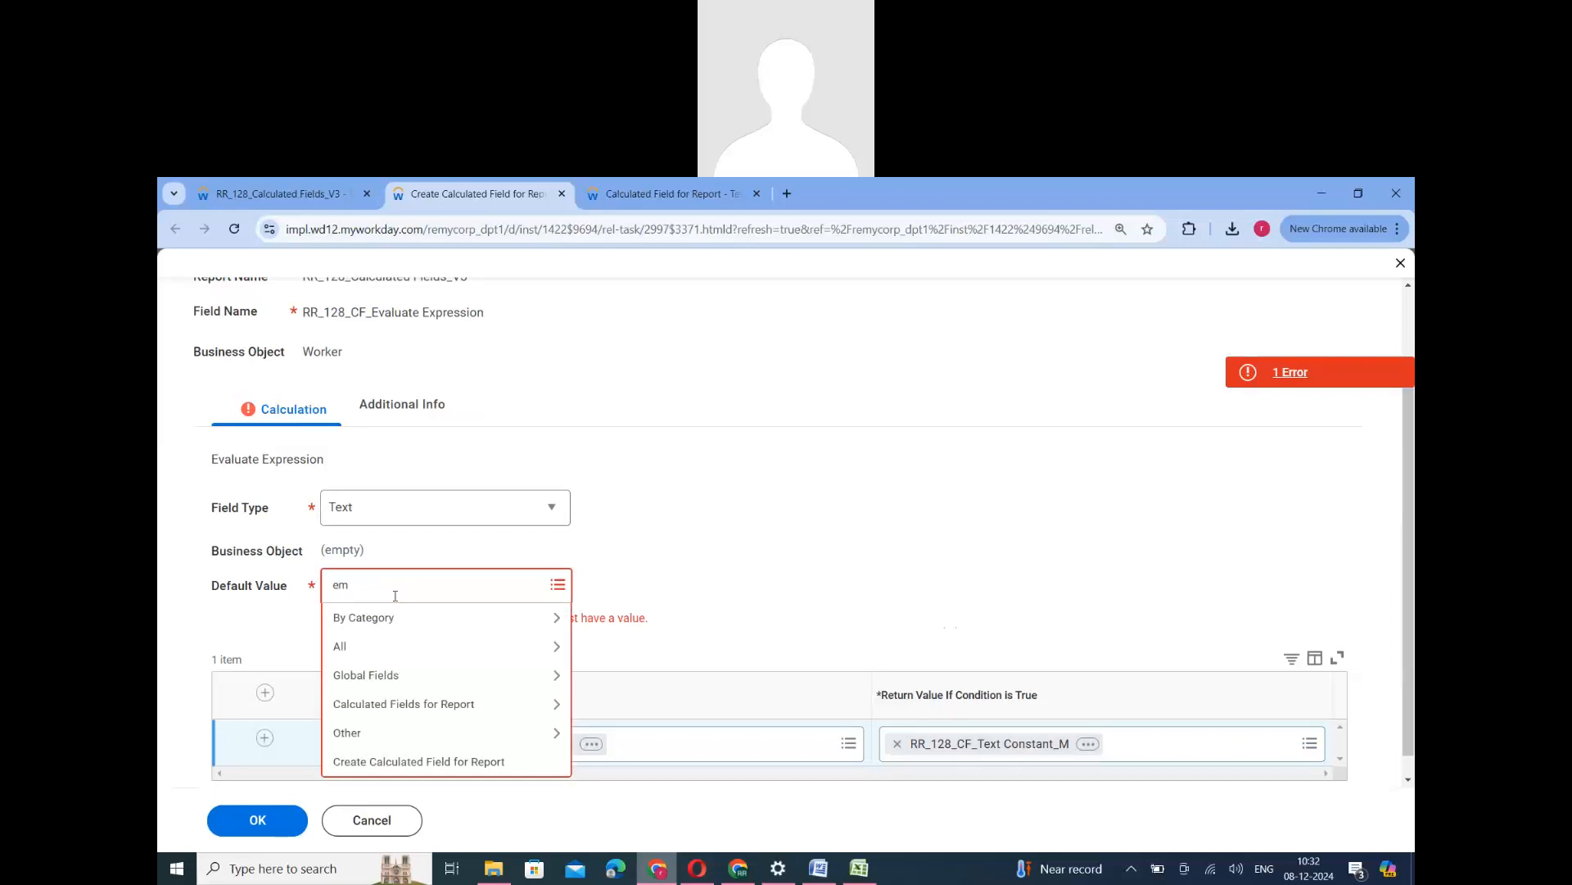
type("pty")
key("Return")
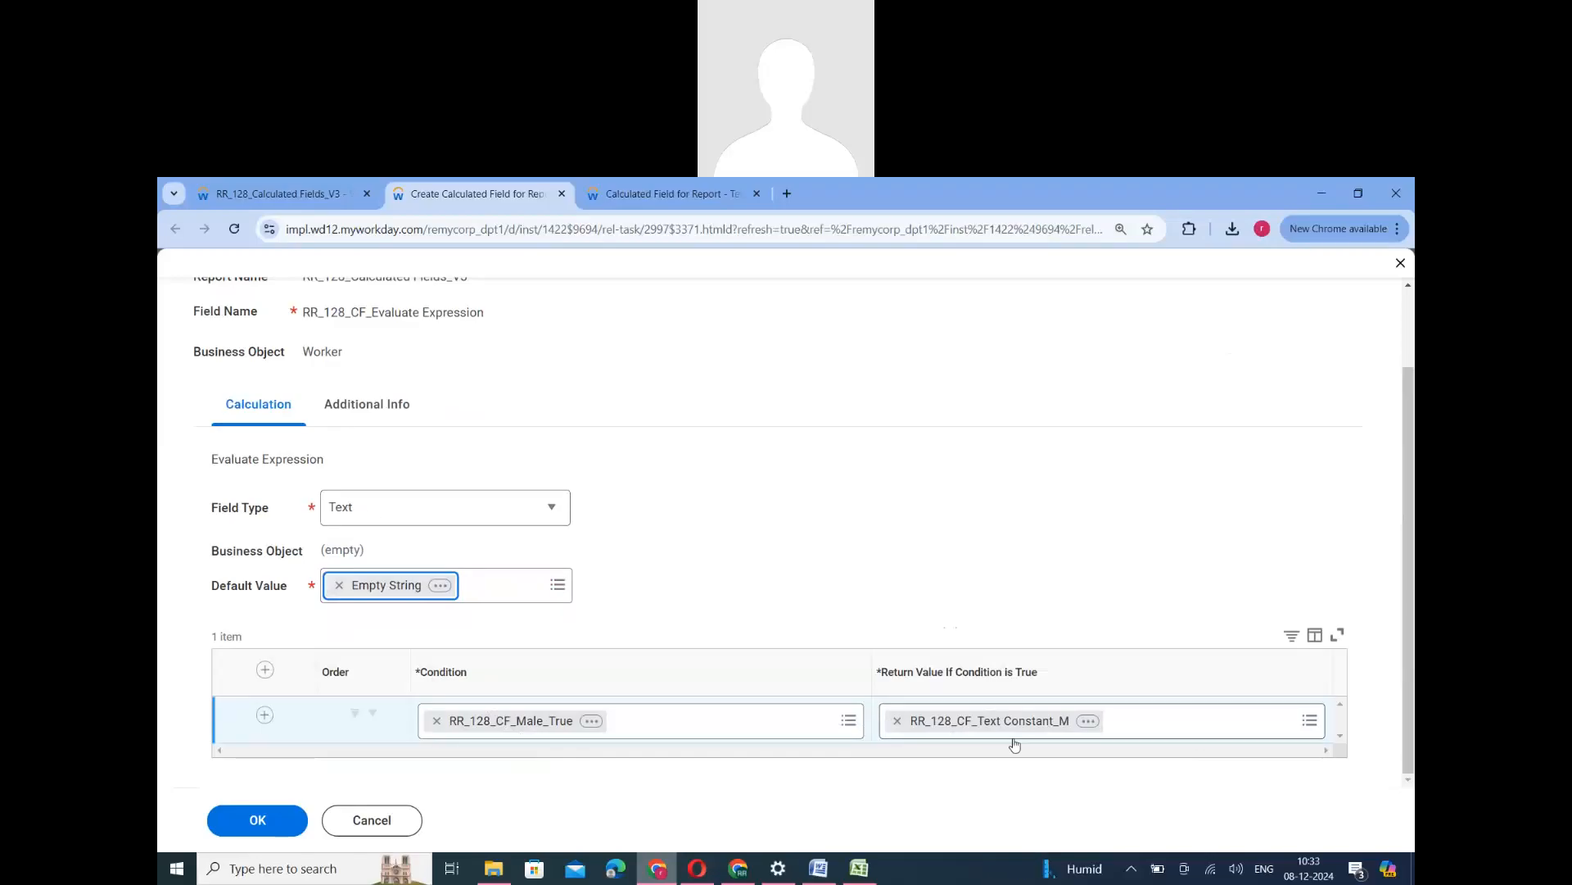
scroll(983, 649, "up", 2)
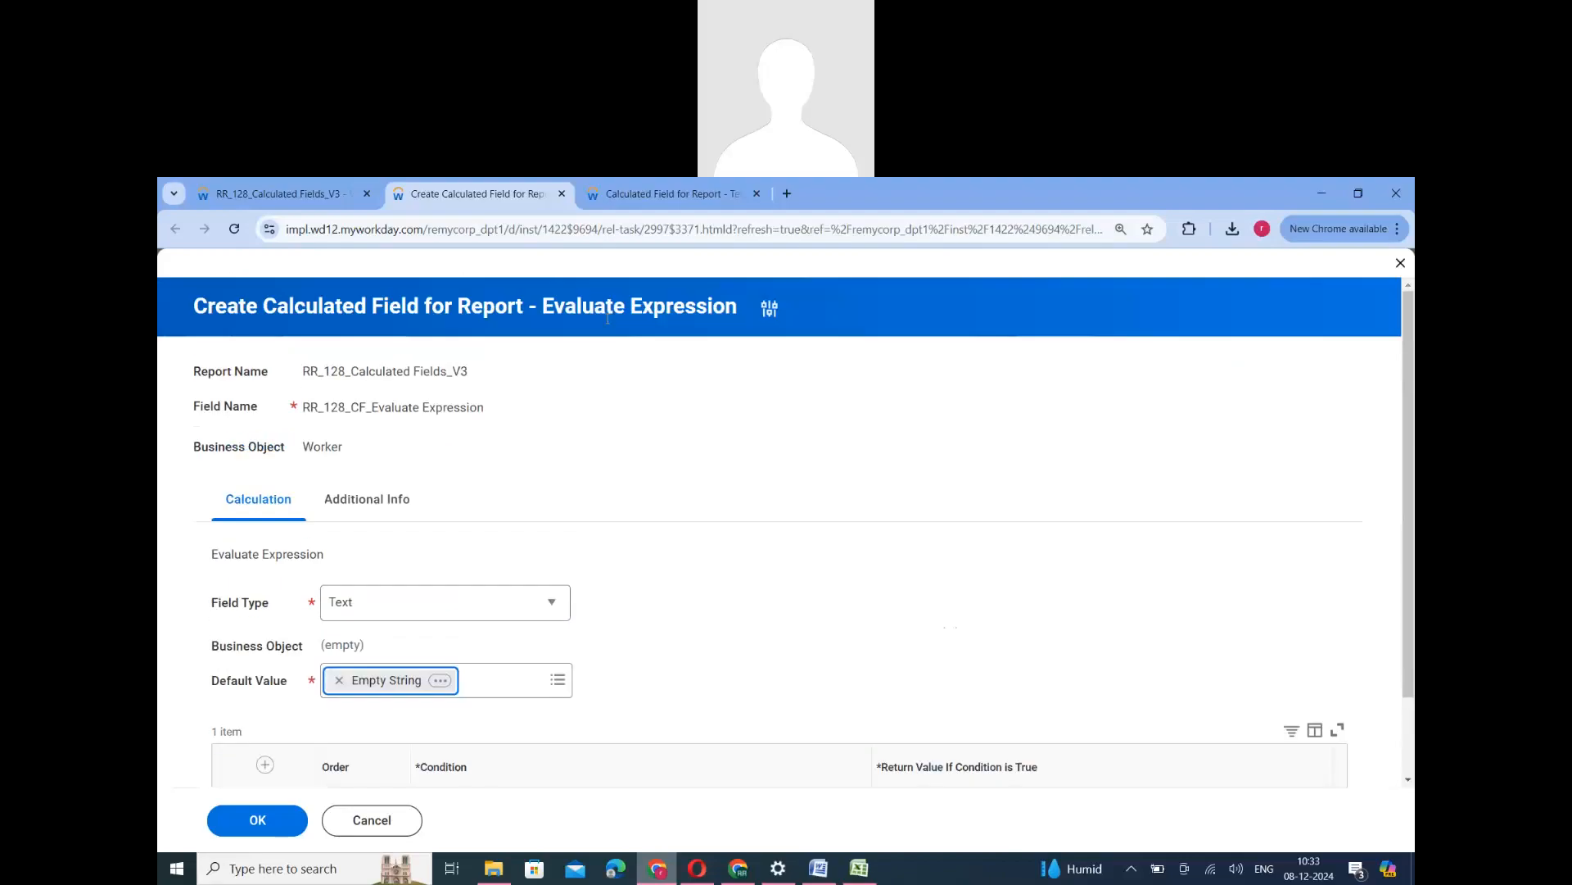
scroll(1017, 568, "down", 2)
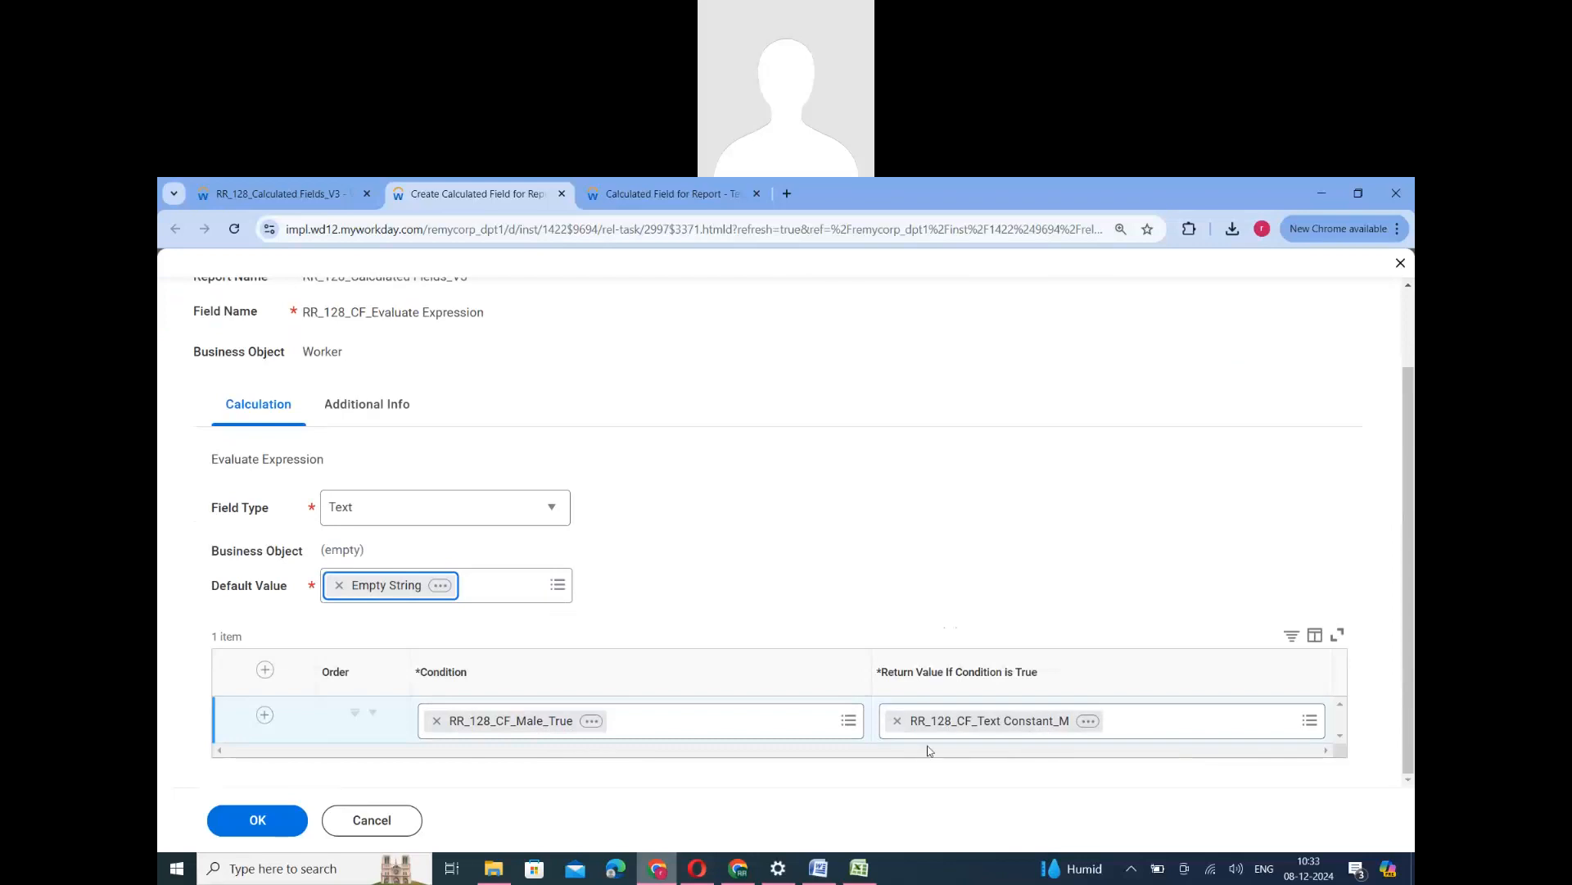
left_click(263, 824)
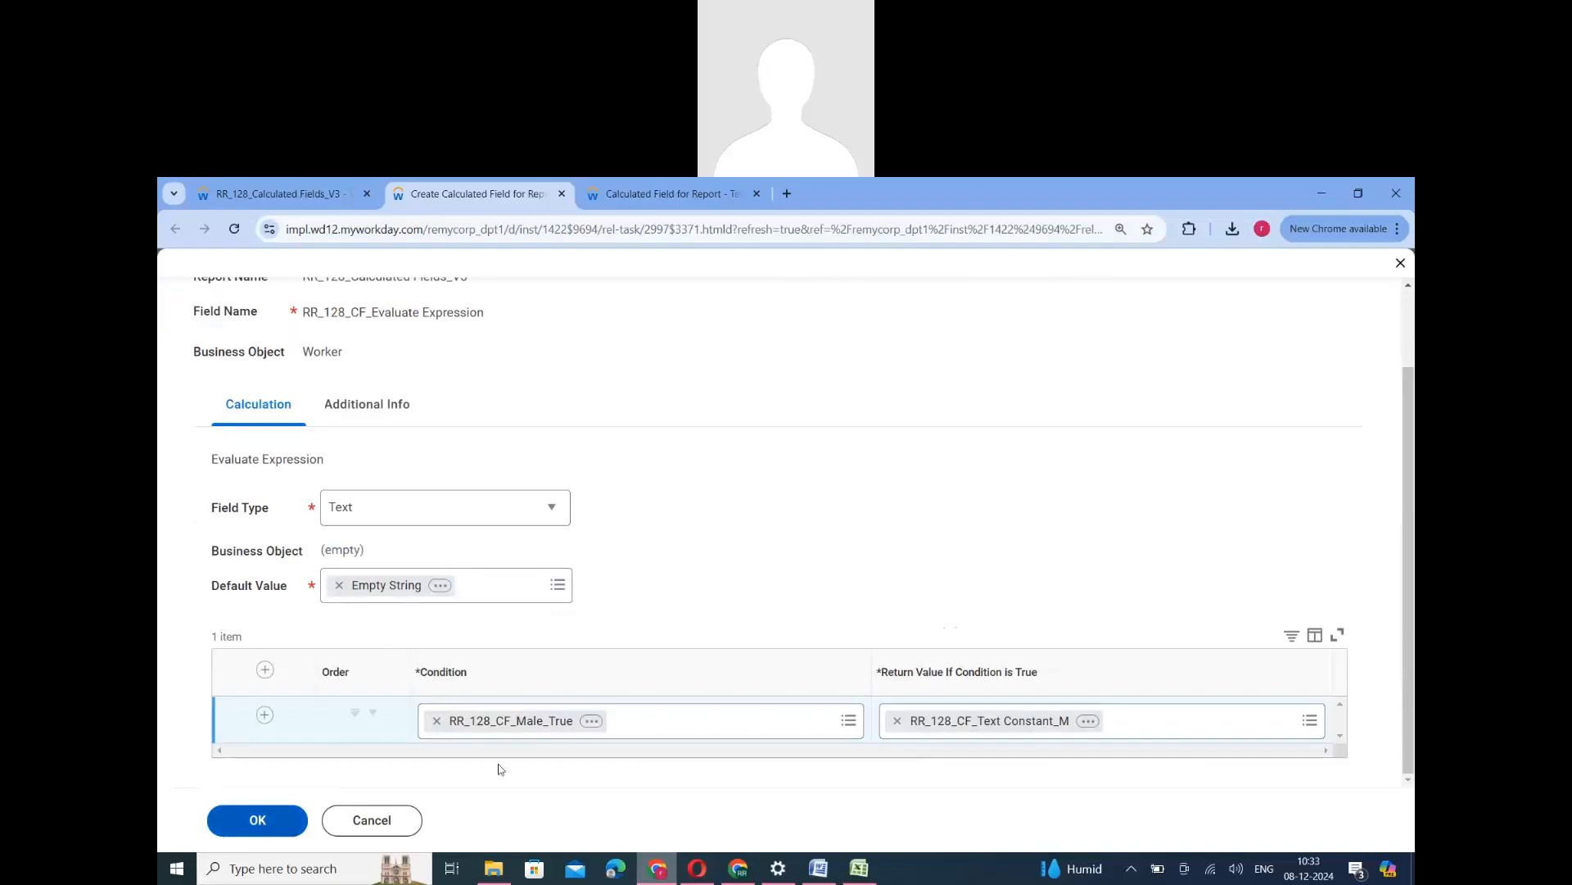
scroll(701, 589, "down", 2)
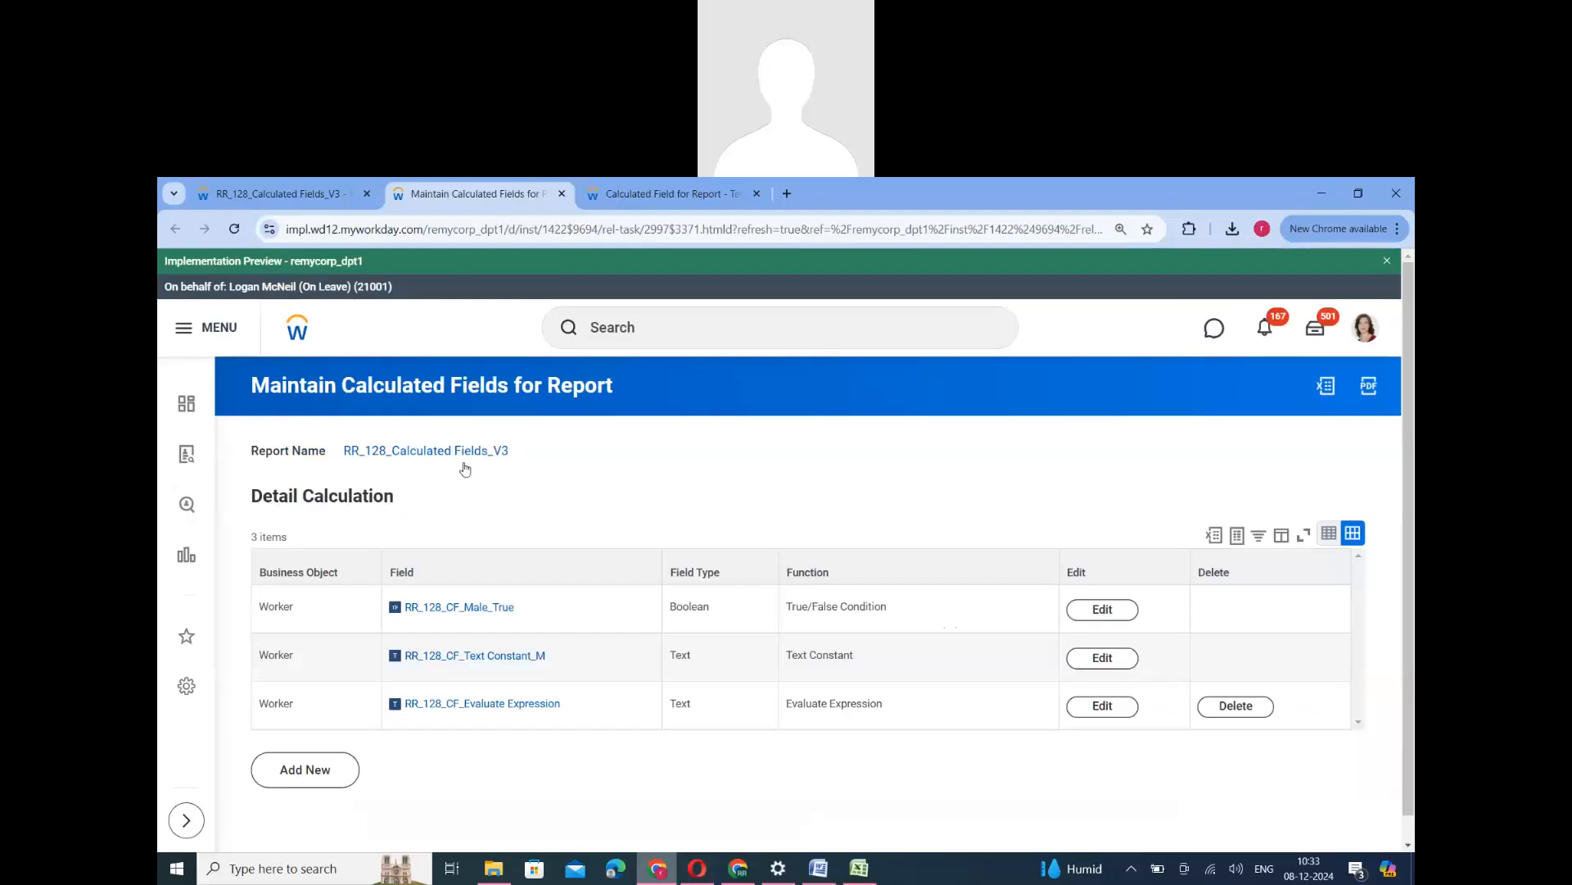
- Copy the name RR_128_CF_Evaluate Expression from the calculated fields list and open the RR_128_Calculated Fields_V3 report for editing
right_click(501, 717)
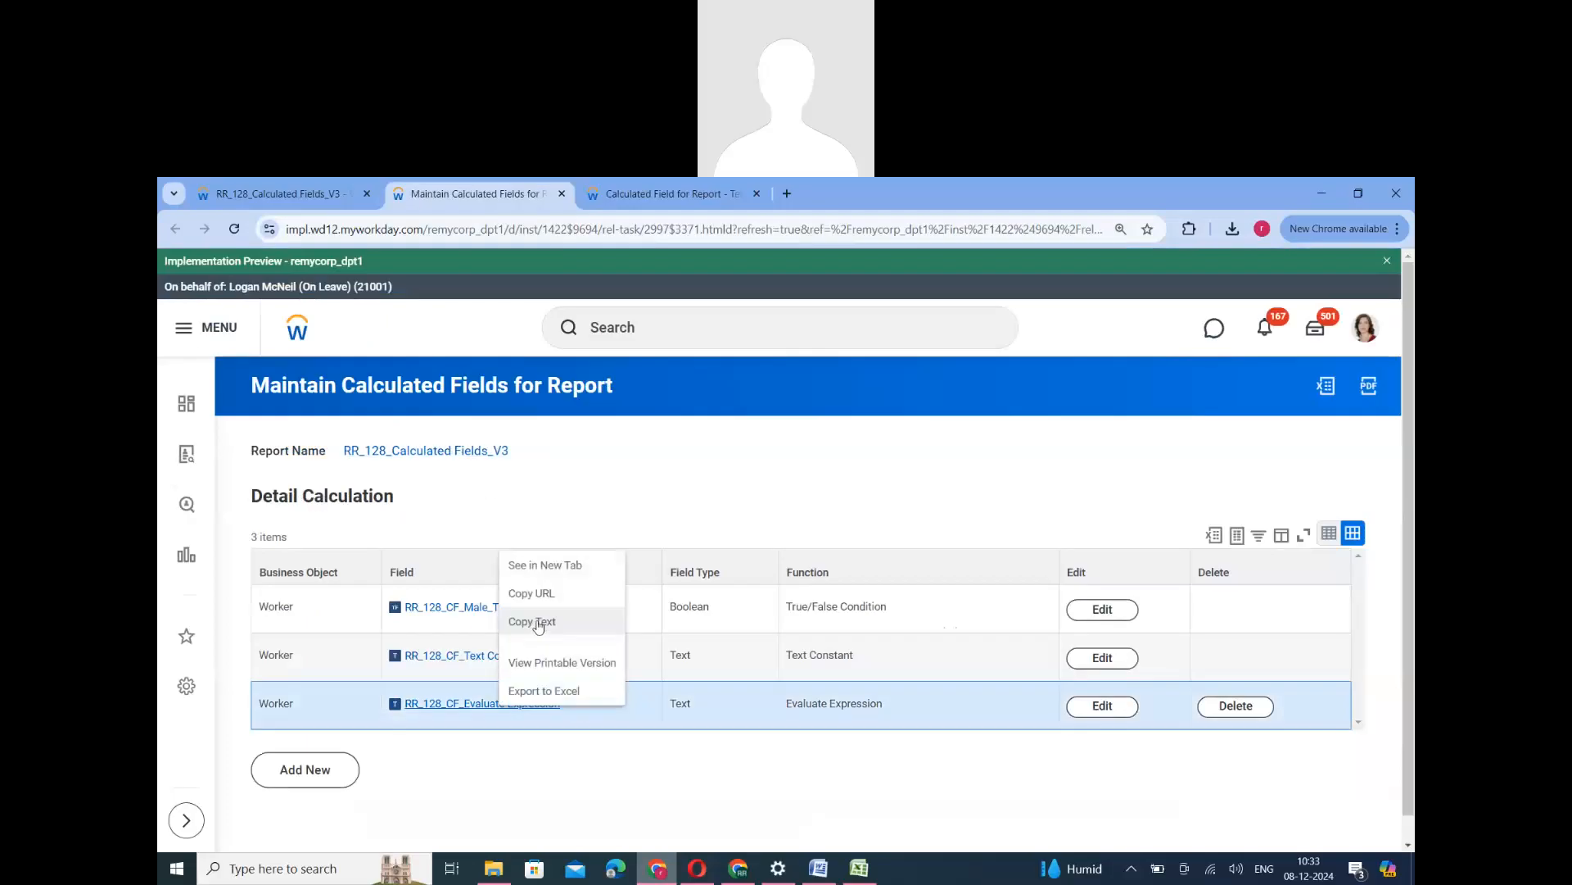
left_click(278, 193)
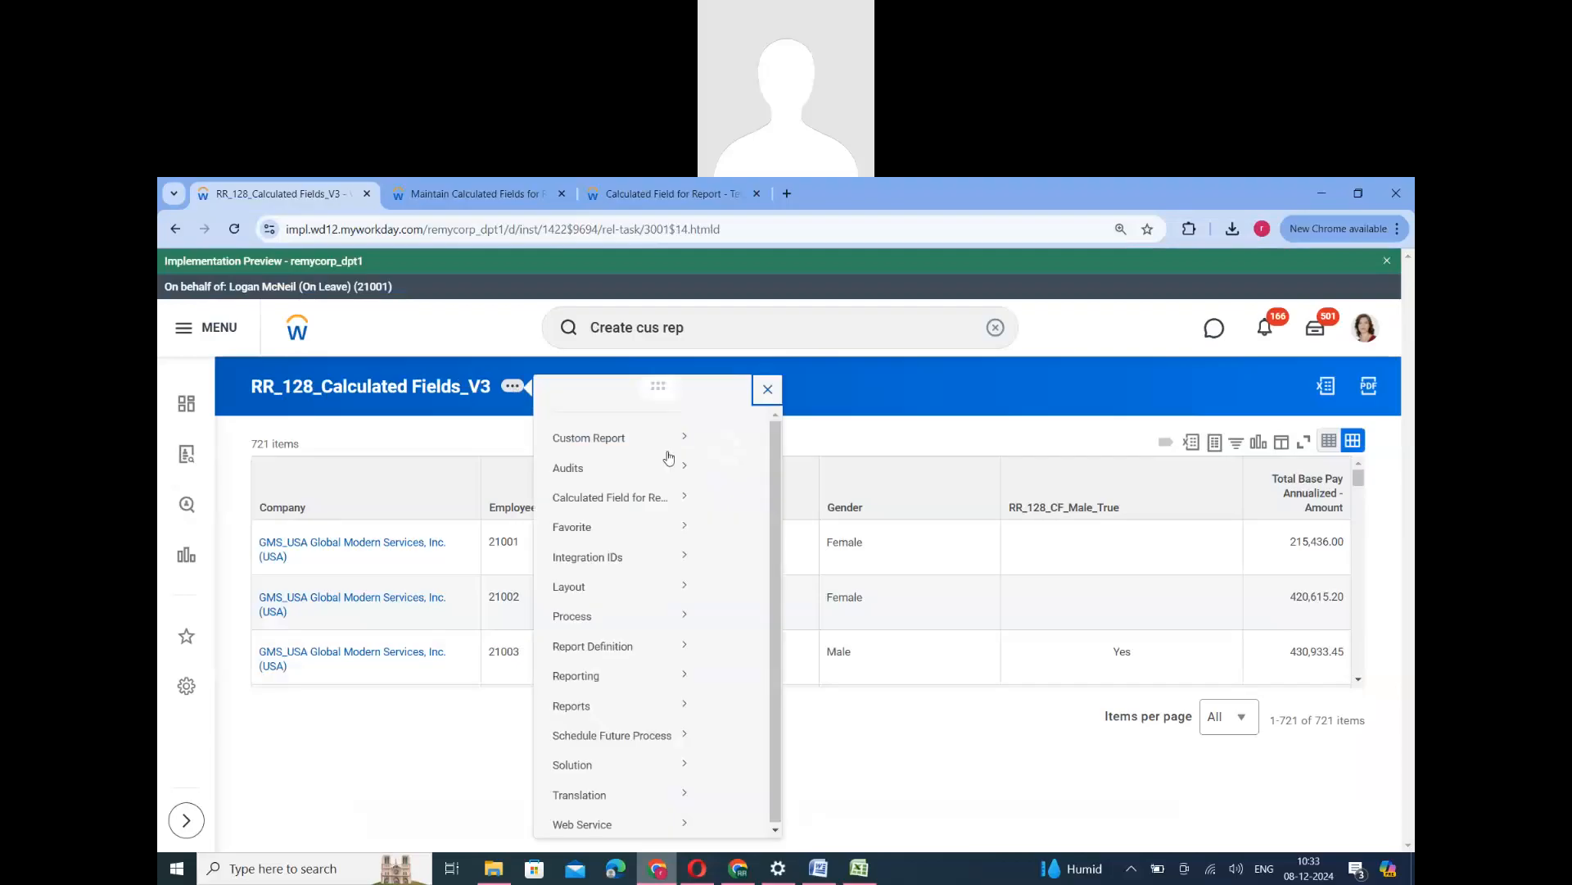
mouse_move(667, 457)
left_click(733, 443)
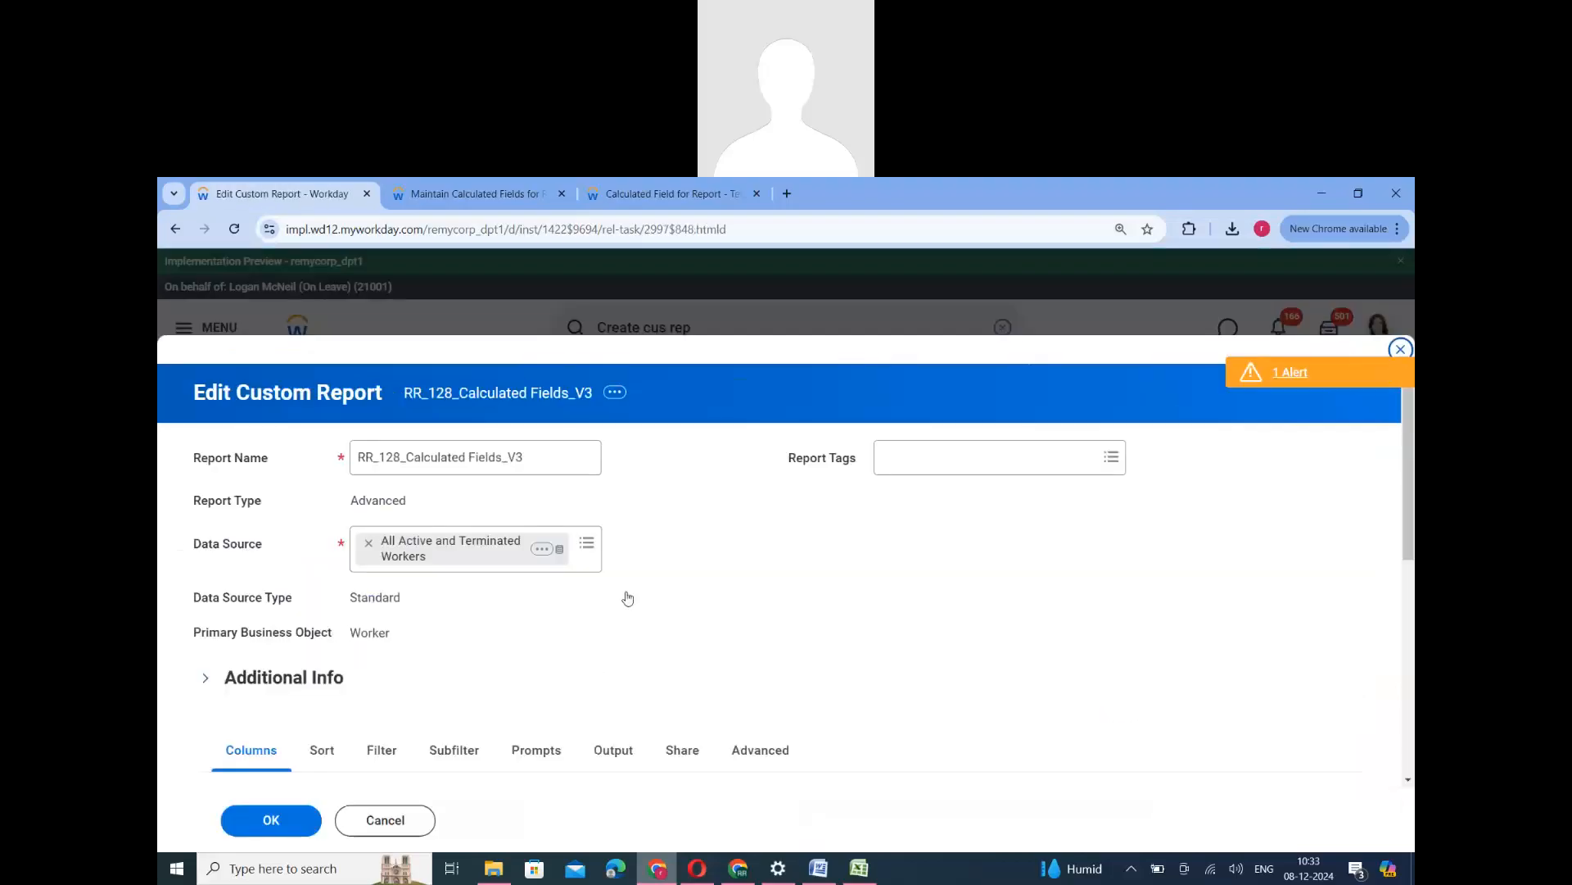
- Add a Worker column with RR_128_CF_Evaluate Expression directly below RR_128_CF_Male_True, then save and run the report
scroll(289, 591, "down", 10)
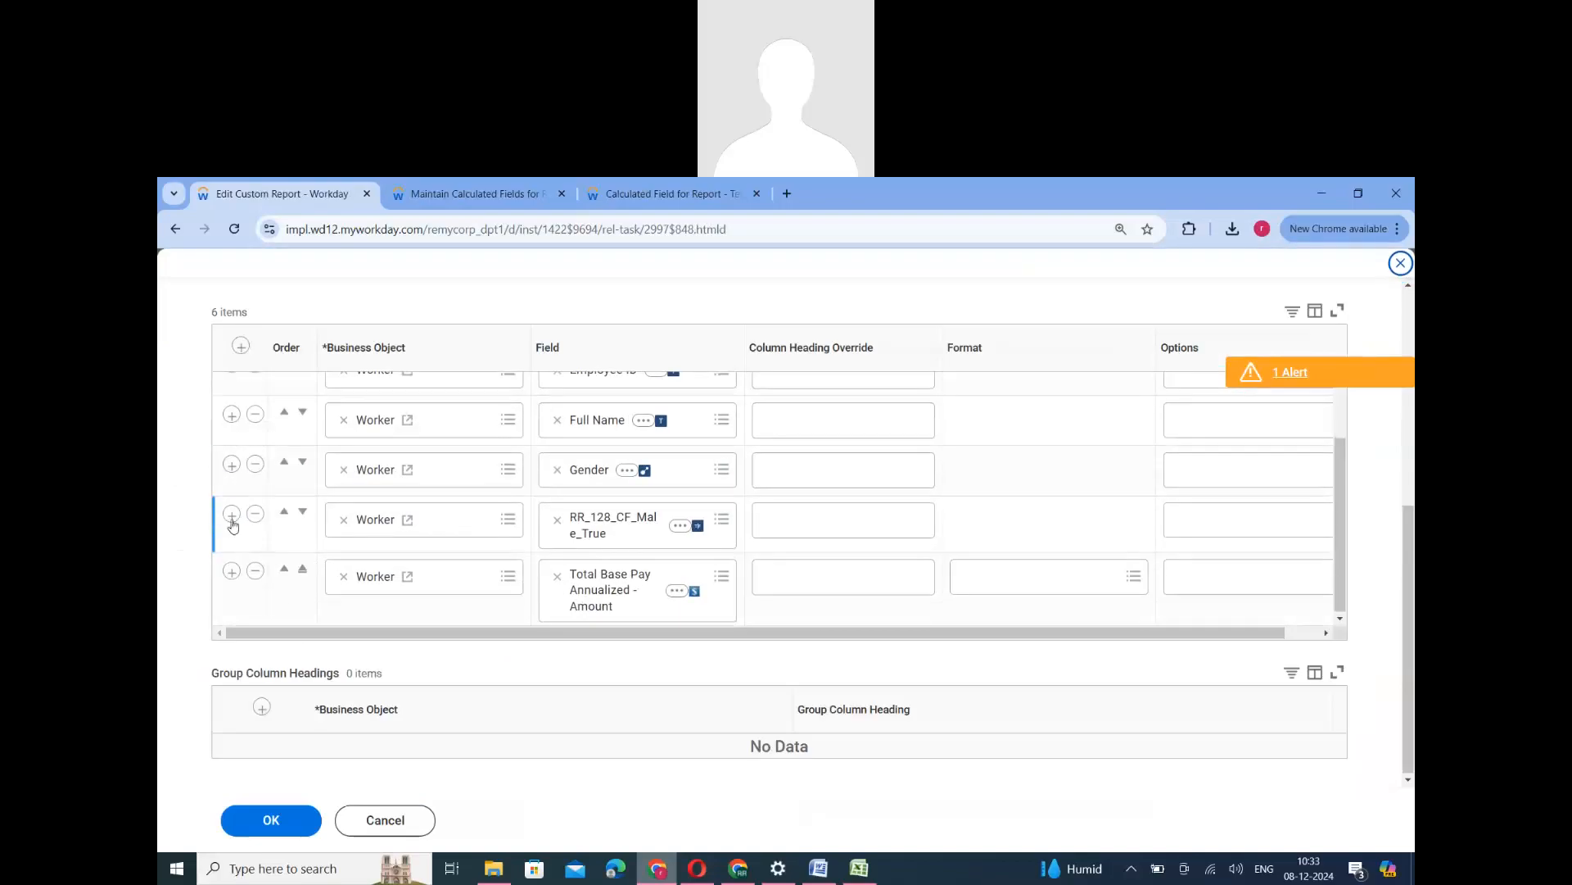
left_click(232, 514)
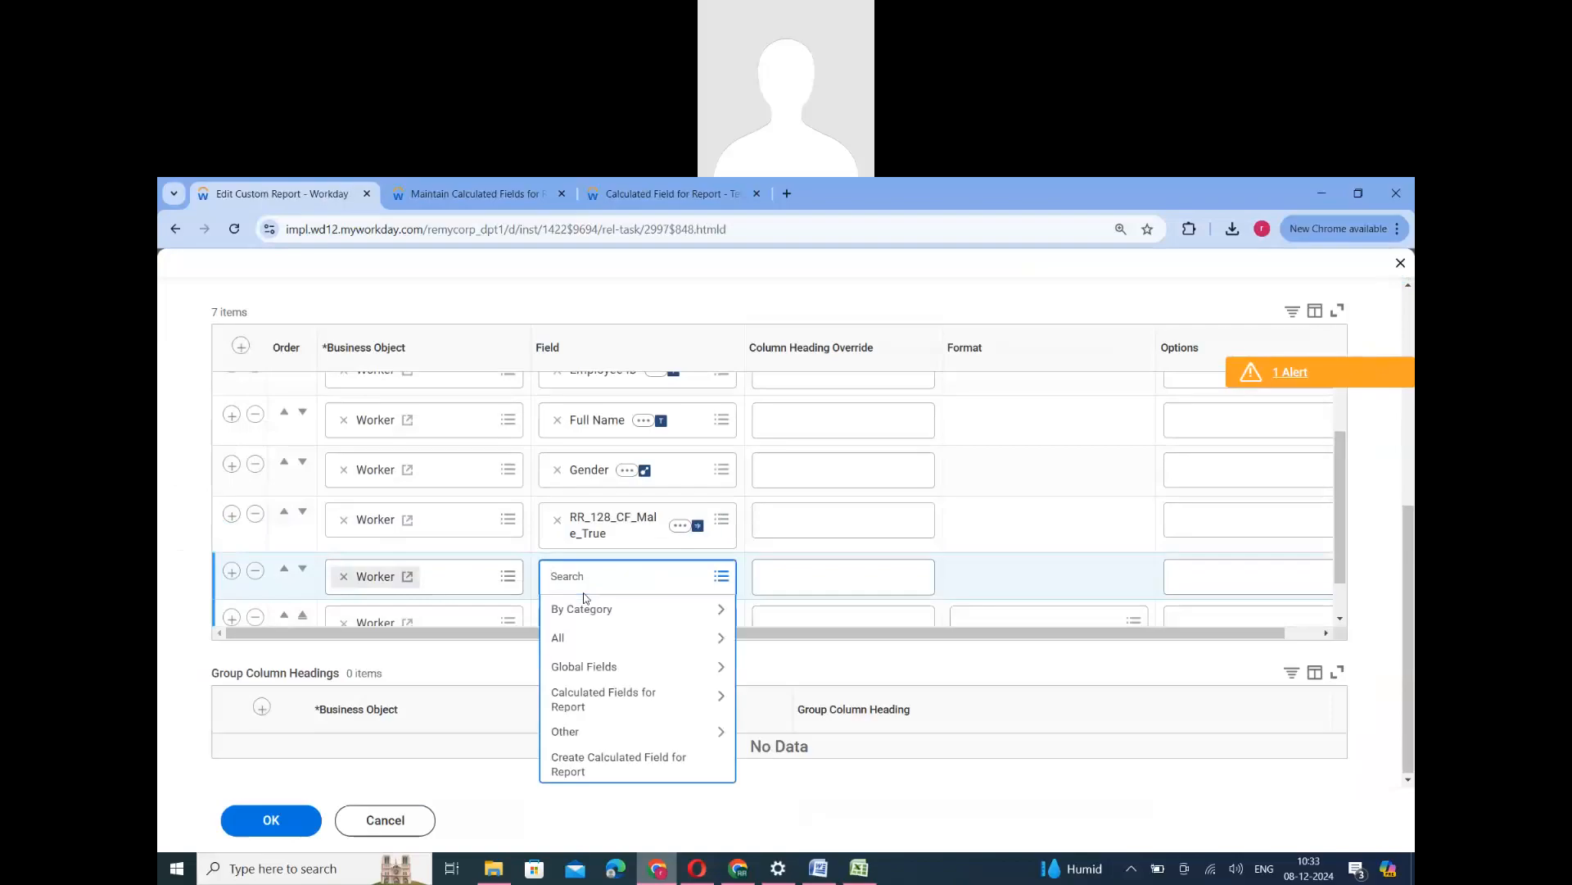
key("ctrl+v")
key("Return")
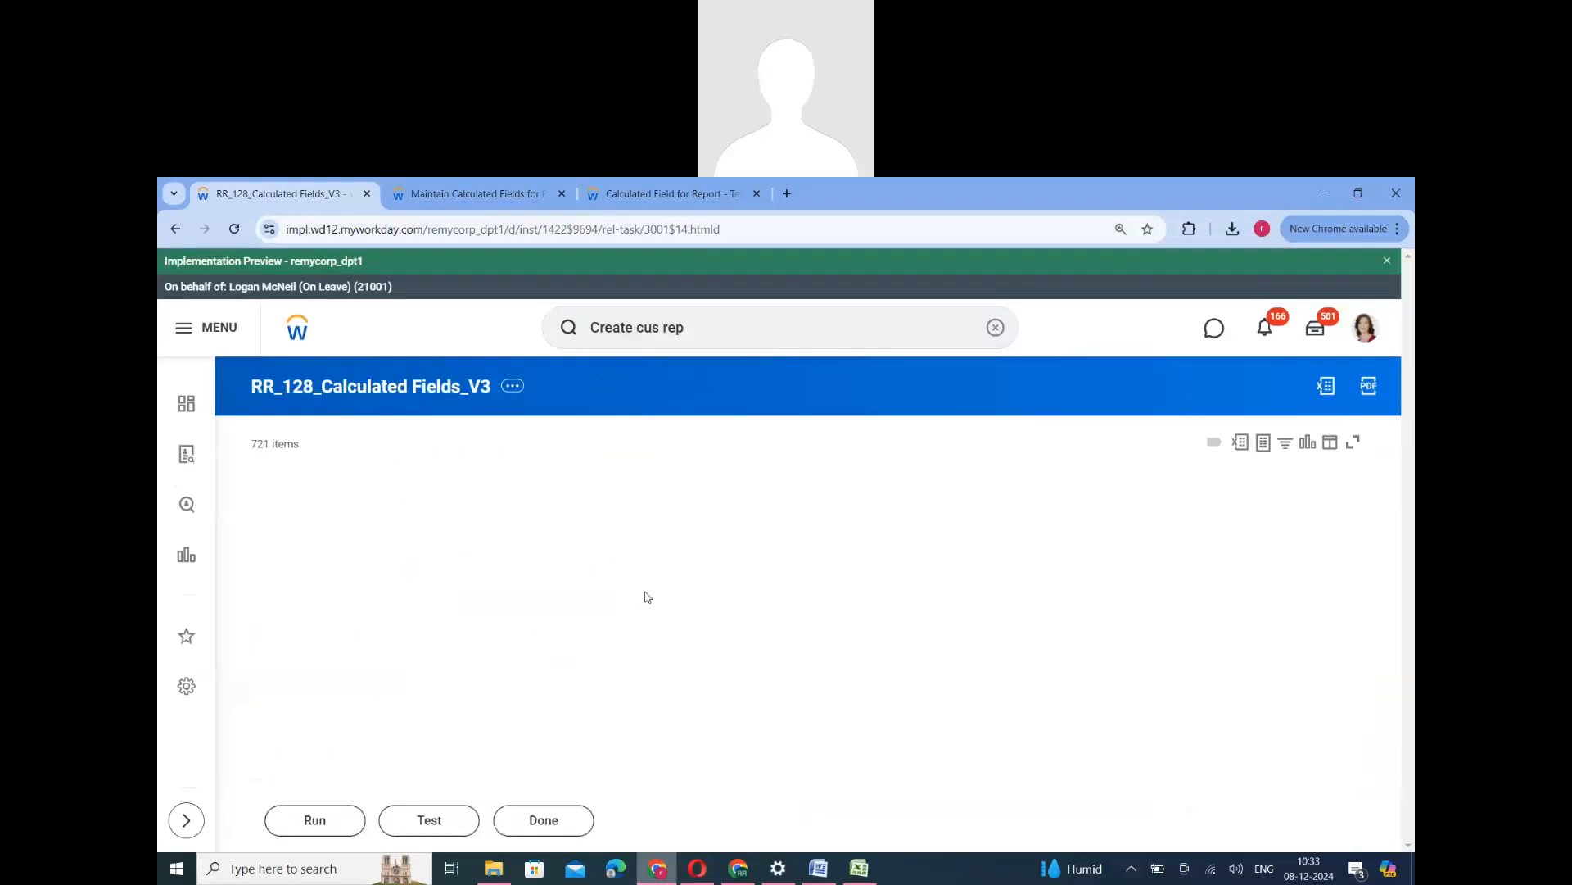
- Compare the Gender, RR_128_CF_Male_True and RR_128_CF_Evaluate Expression values for the first male worker in the report output
scroll(902, 667, "down", 2)
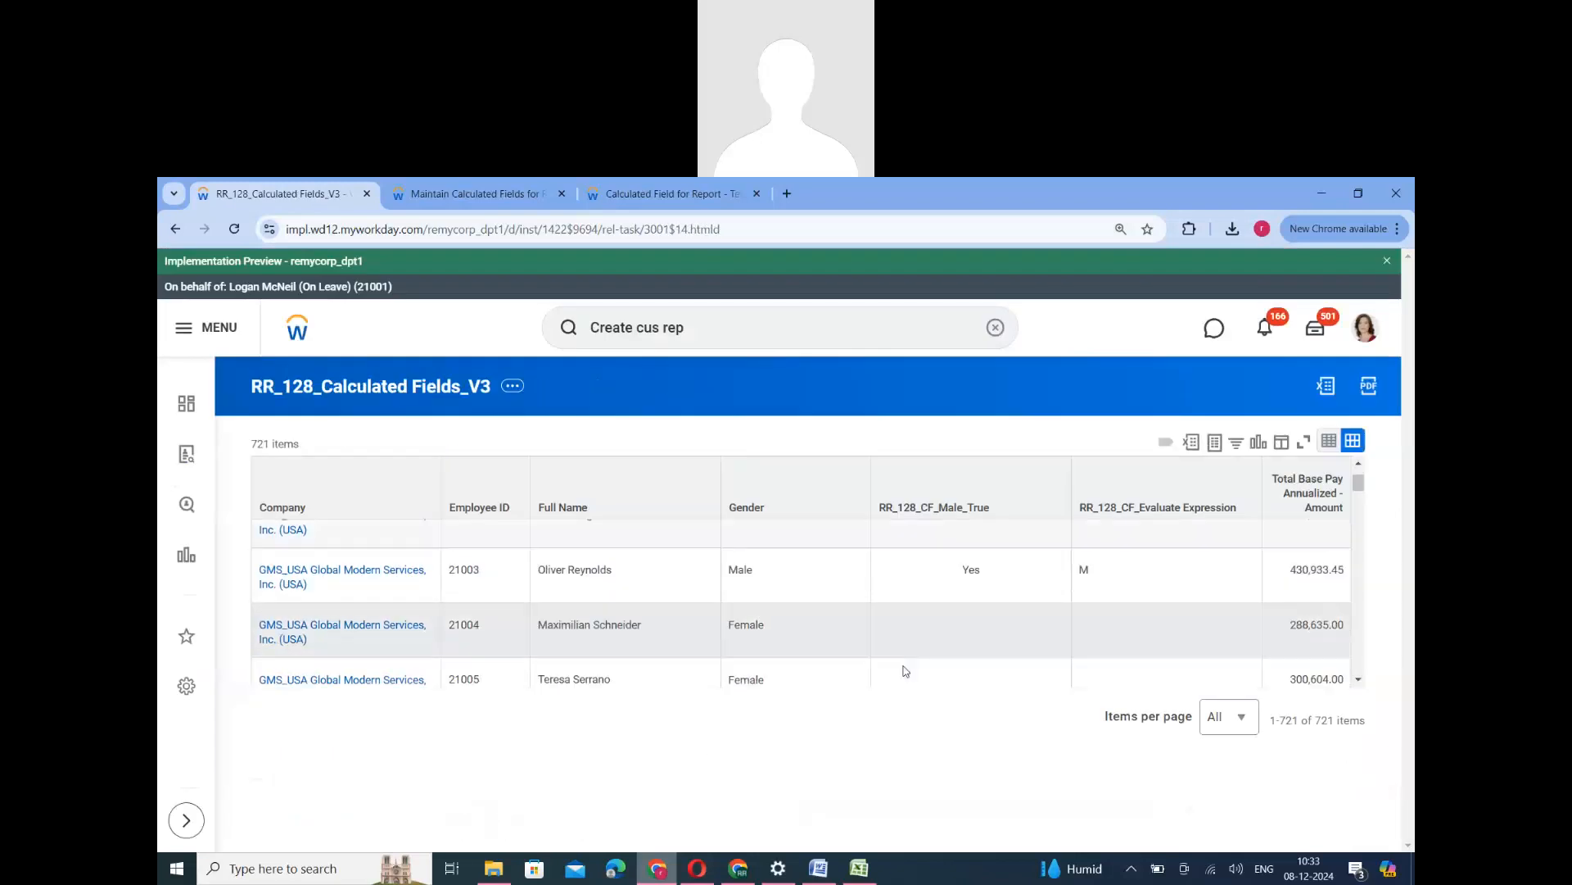
scroll(898, 688, "up", 2)
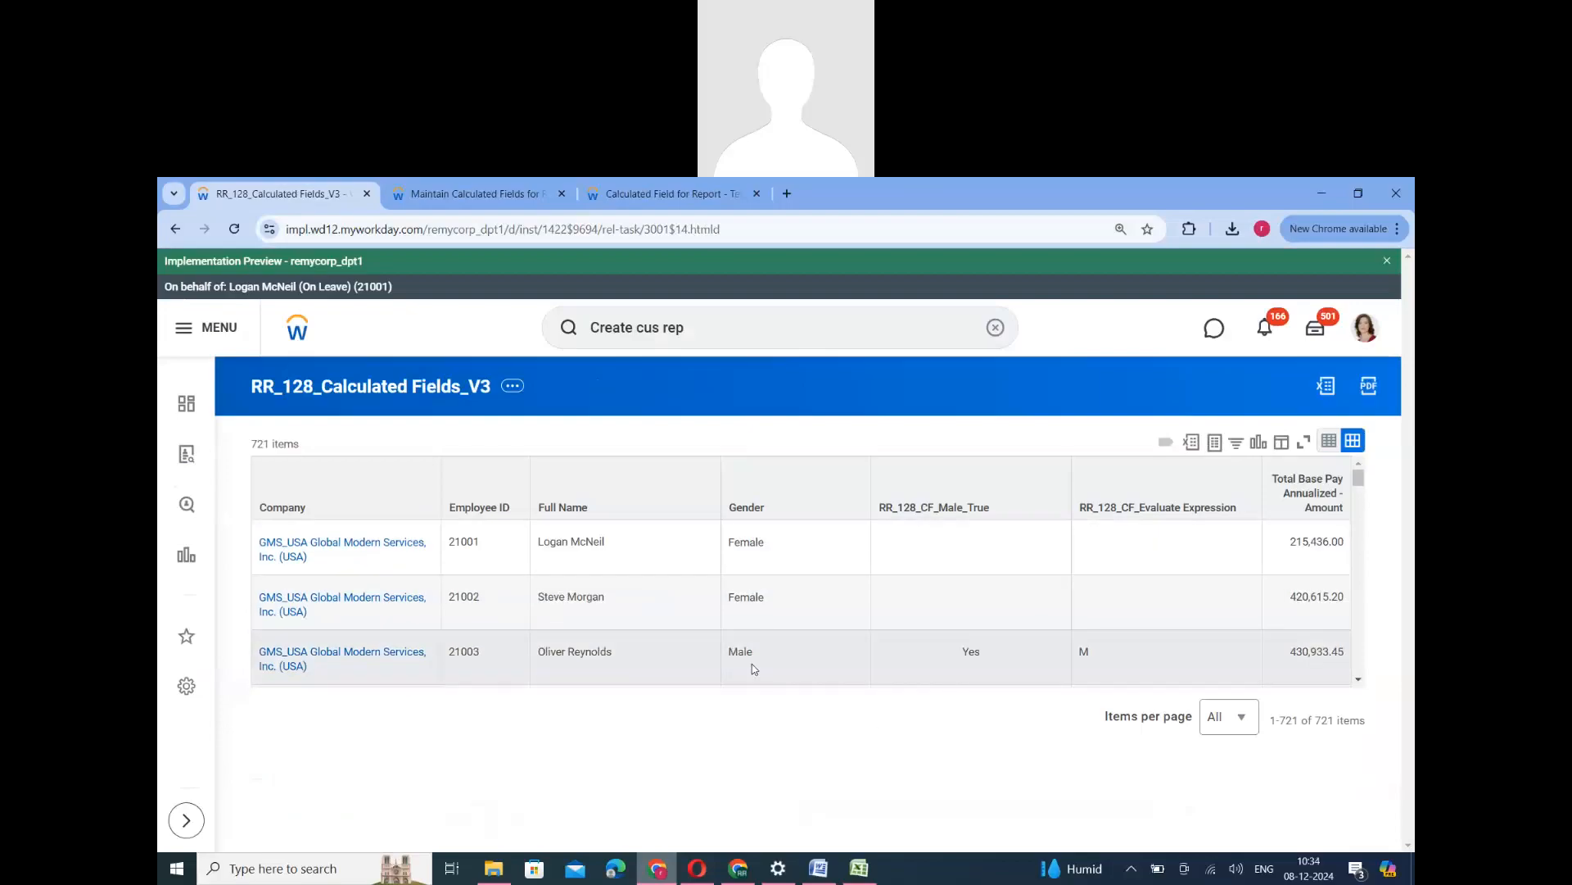
double_click(741, 651)
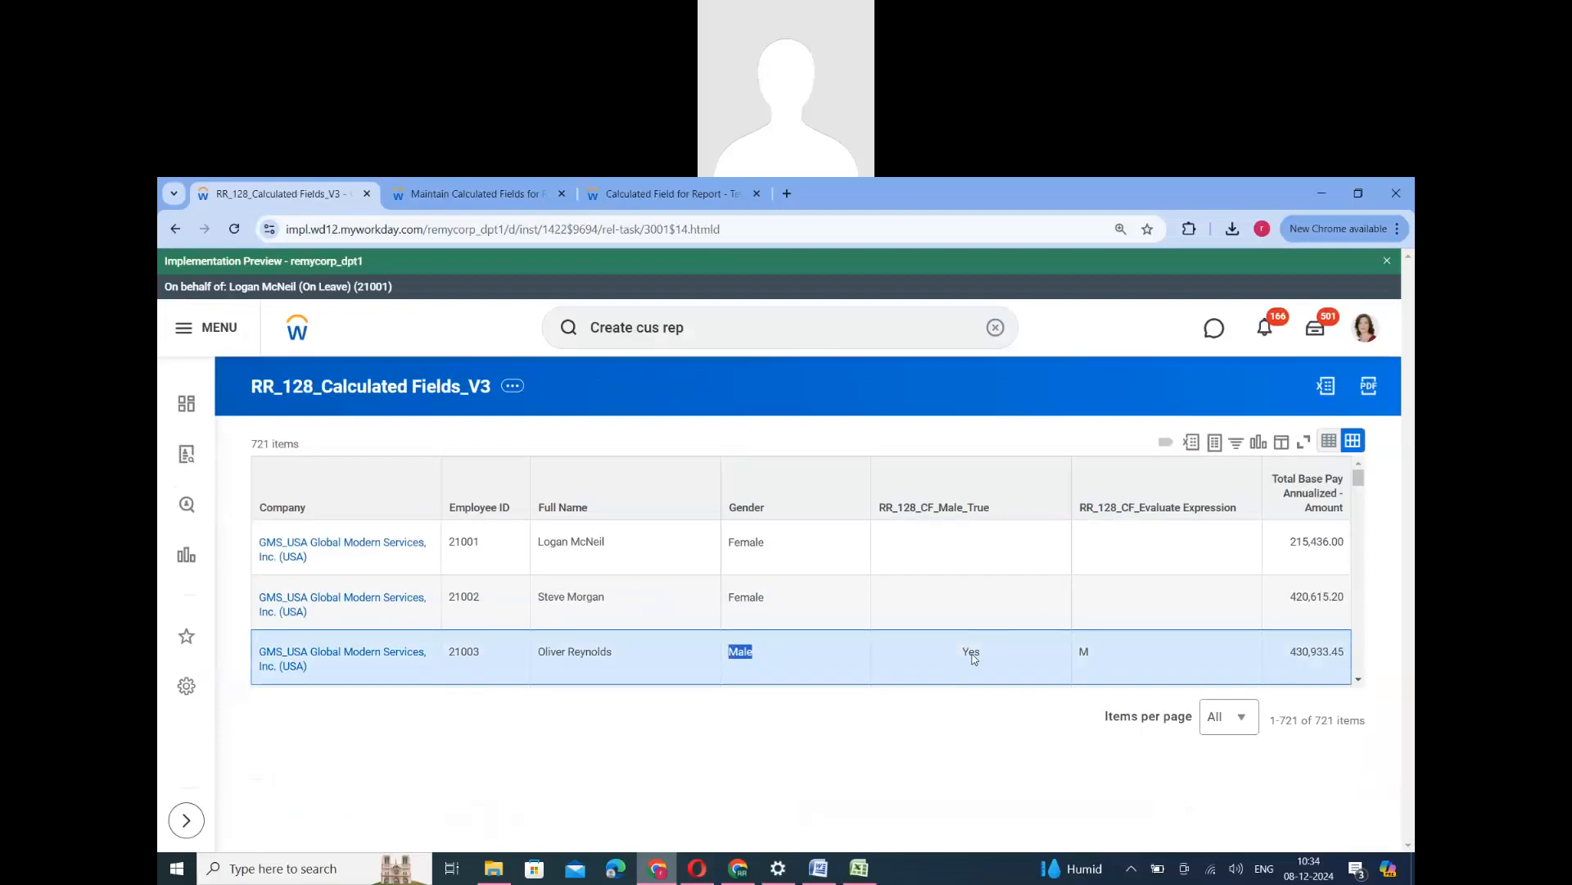
double_click(972, 652)
double_click(1082, 652)
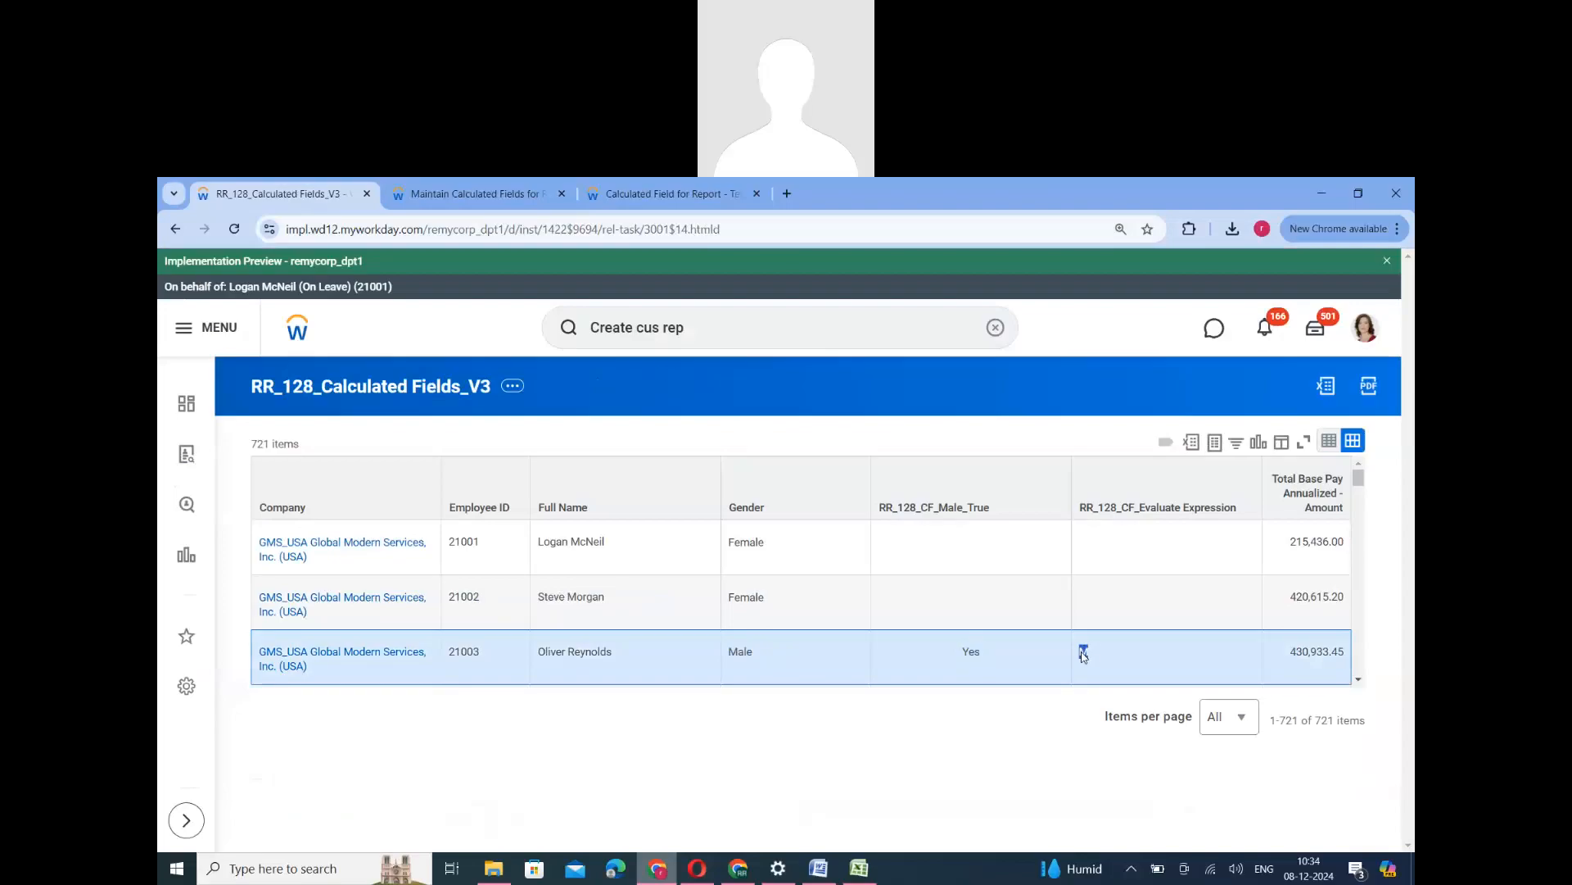
- Open RR_128_CF_Evaluate Expression from the calculated fields list and review its default value, condition and return value
left_click(483, 196)
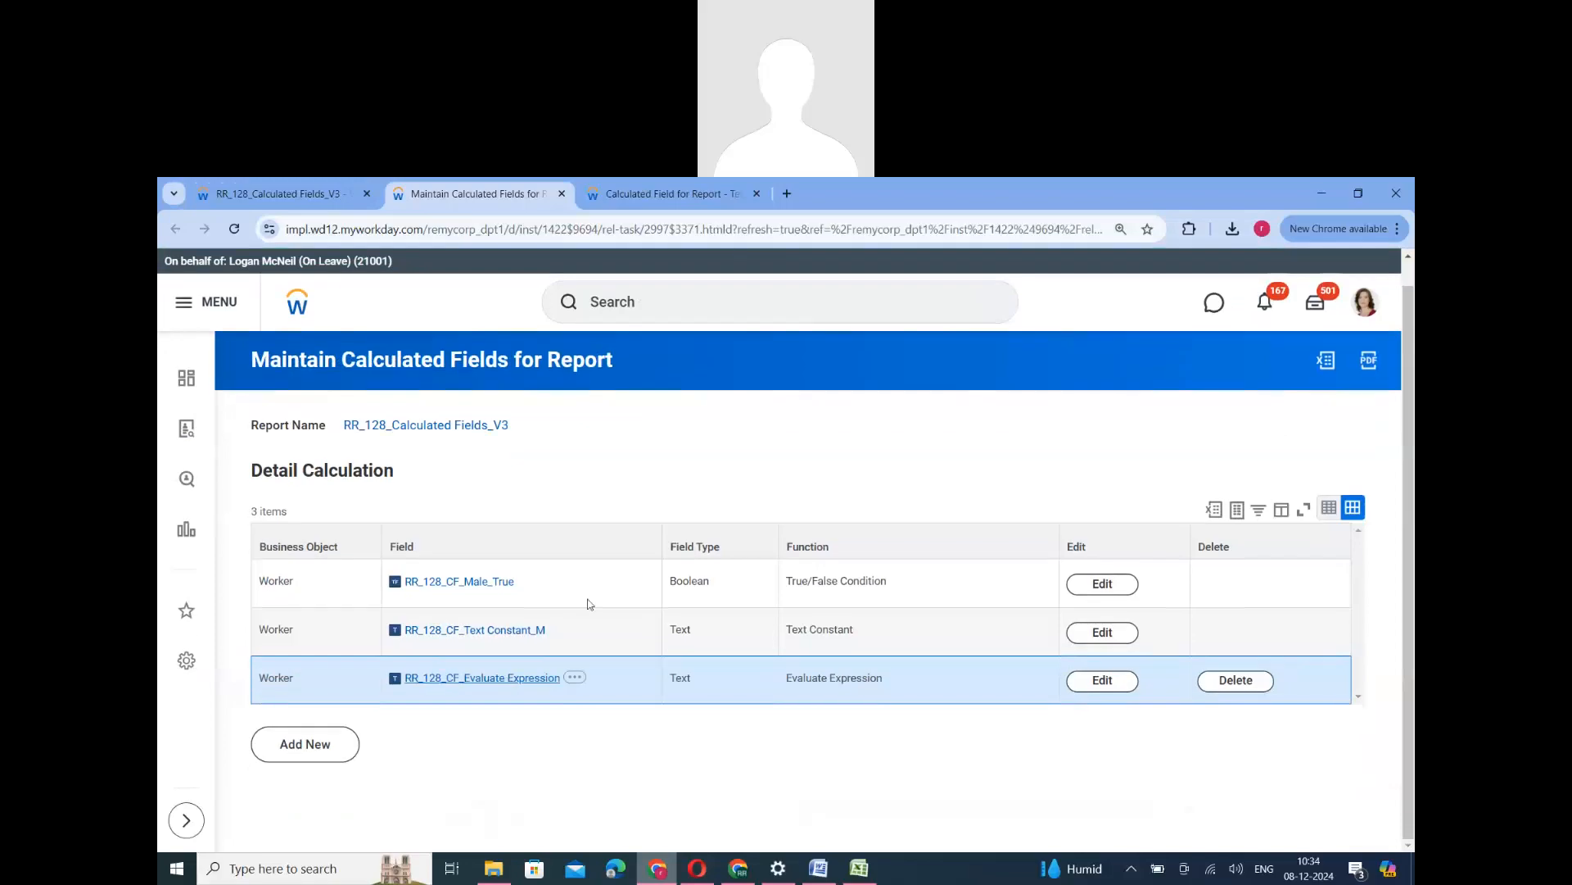
left_click(482, 678)
scroll(635, 639, "down", 1)
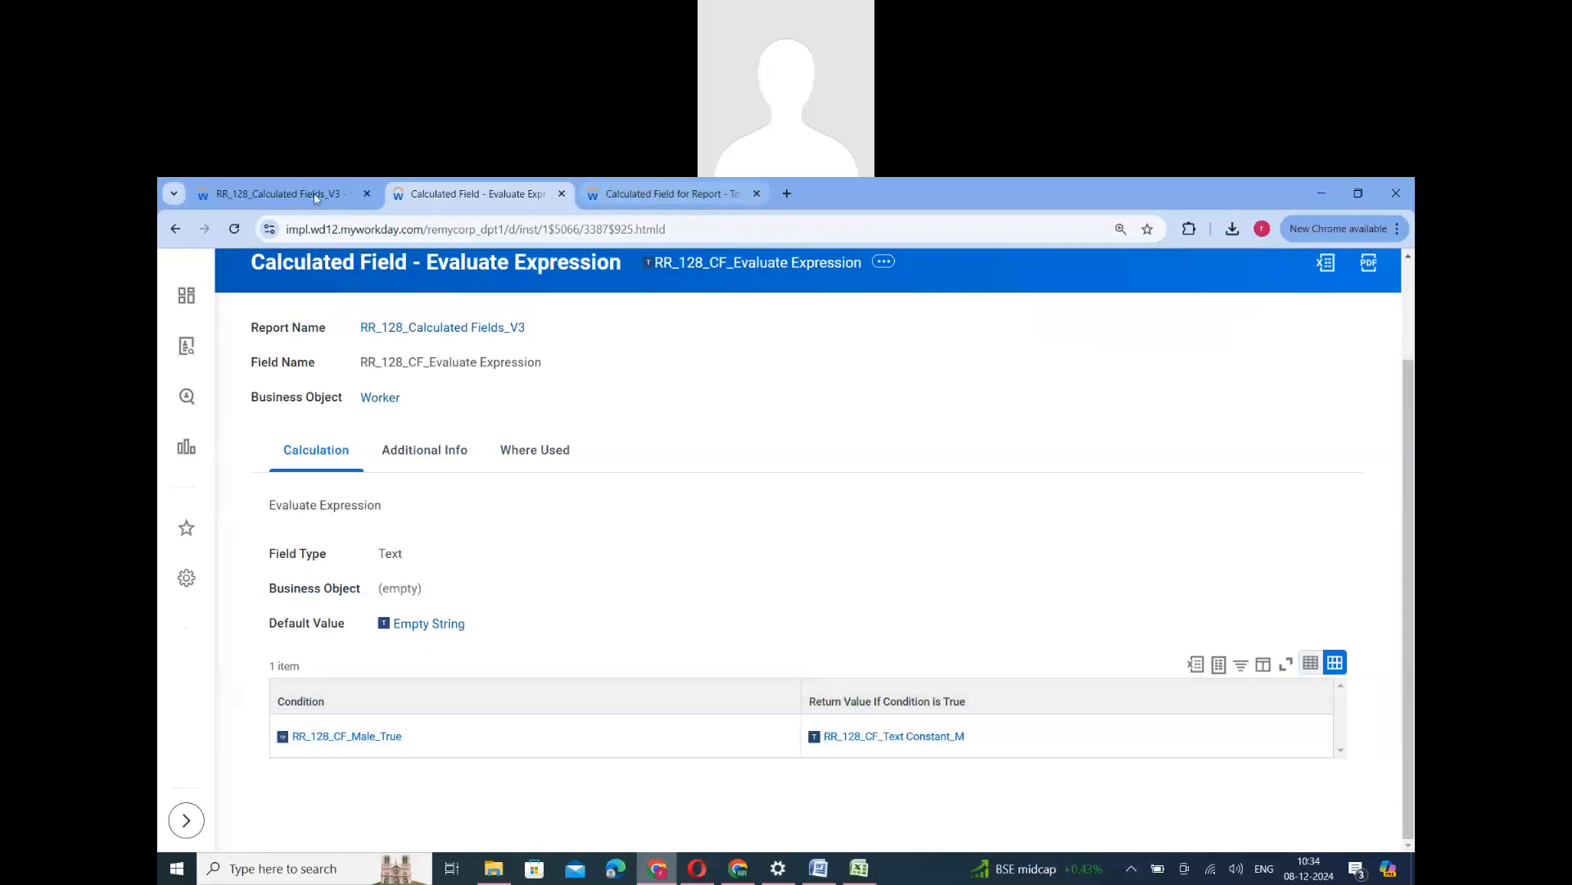
- Check in the report output how RR_128_CF_Evaluate Expression follows RR_128_CF_Male_True across several male and female workers
key("ctrl+shift+Tab")
double_click(971, 653)
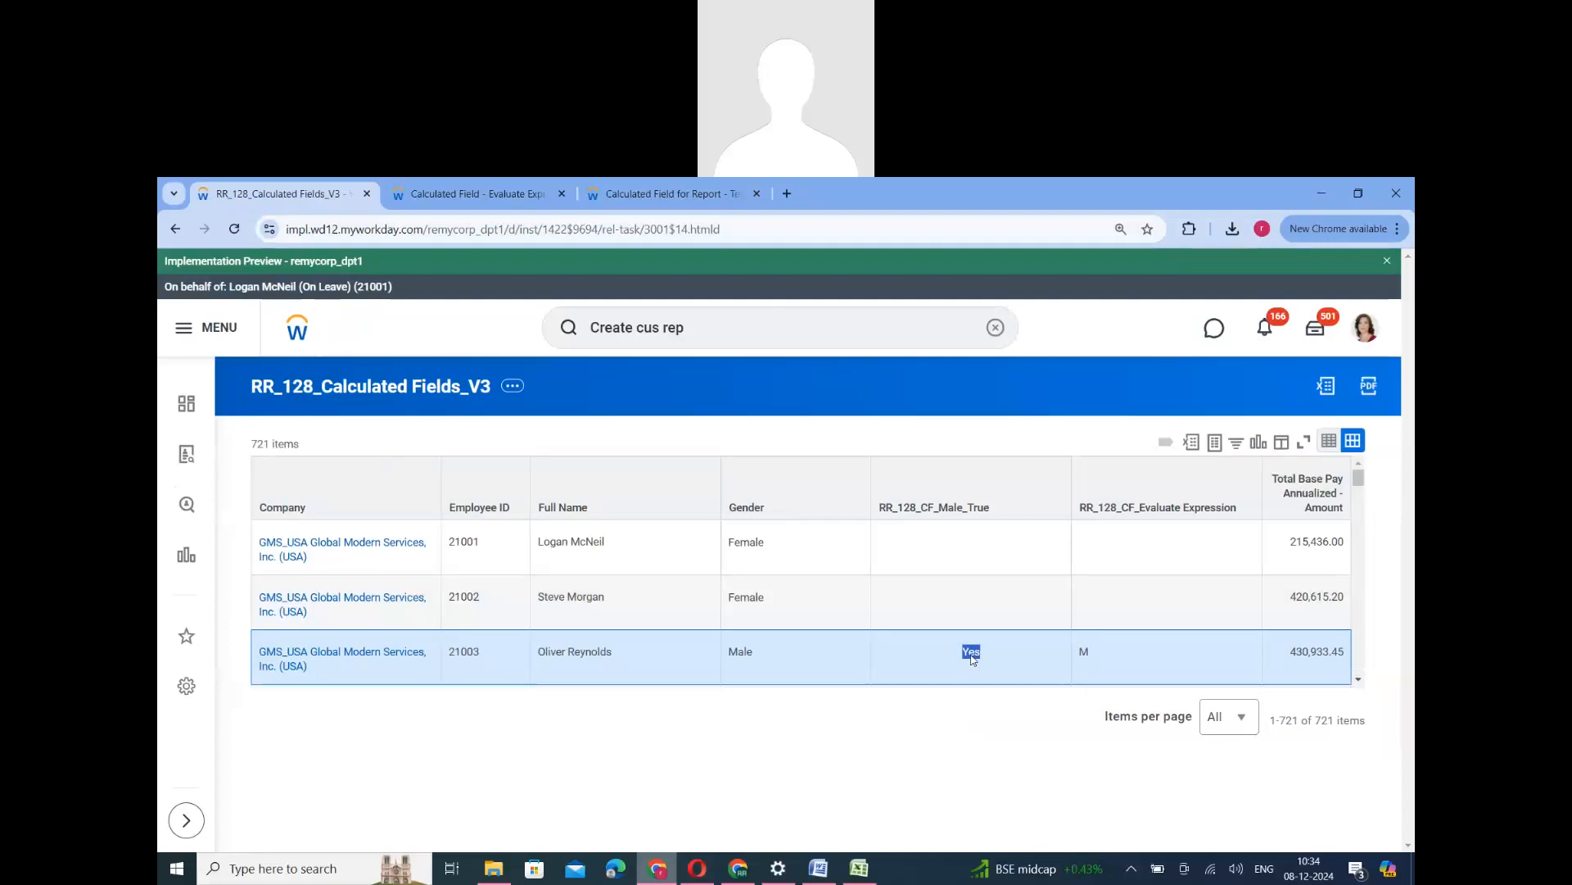
left_click(1087, 660)
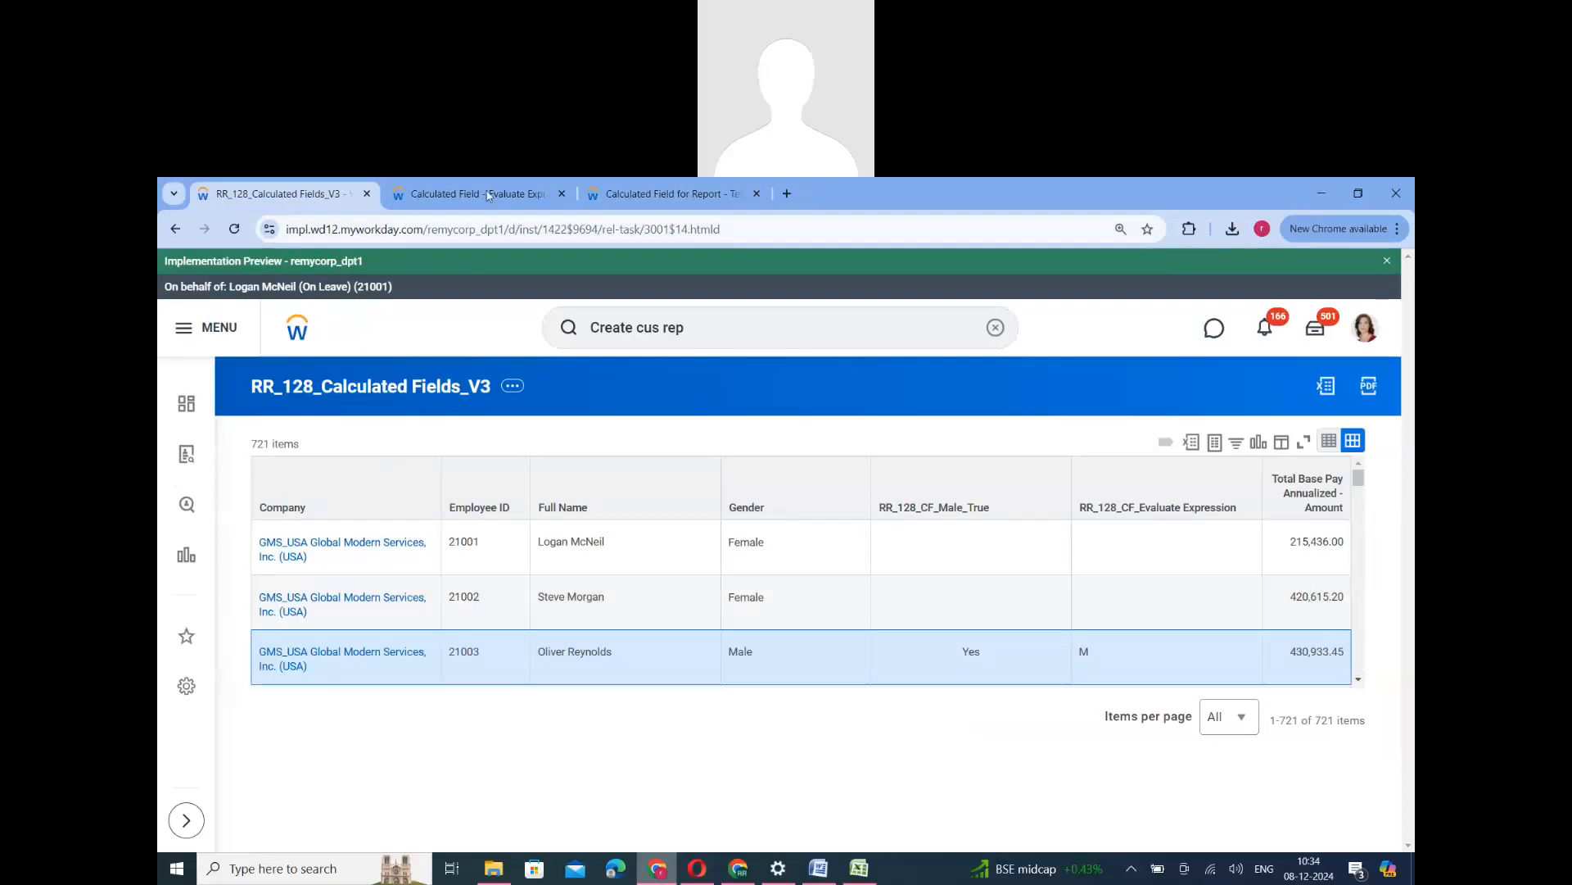
key("ctrl+Tab")
key("ctrl+shift+Tab")
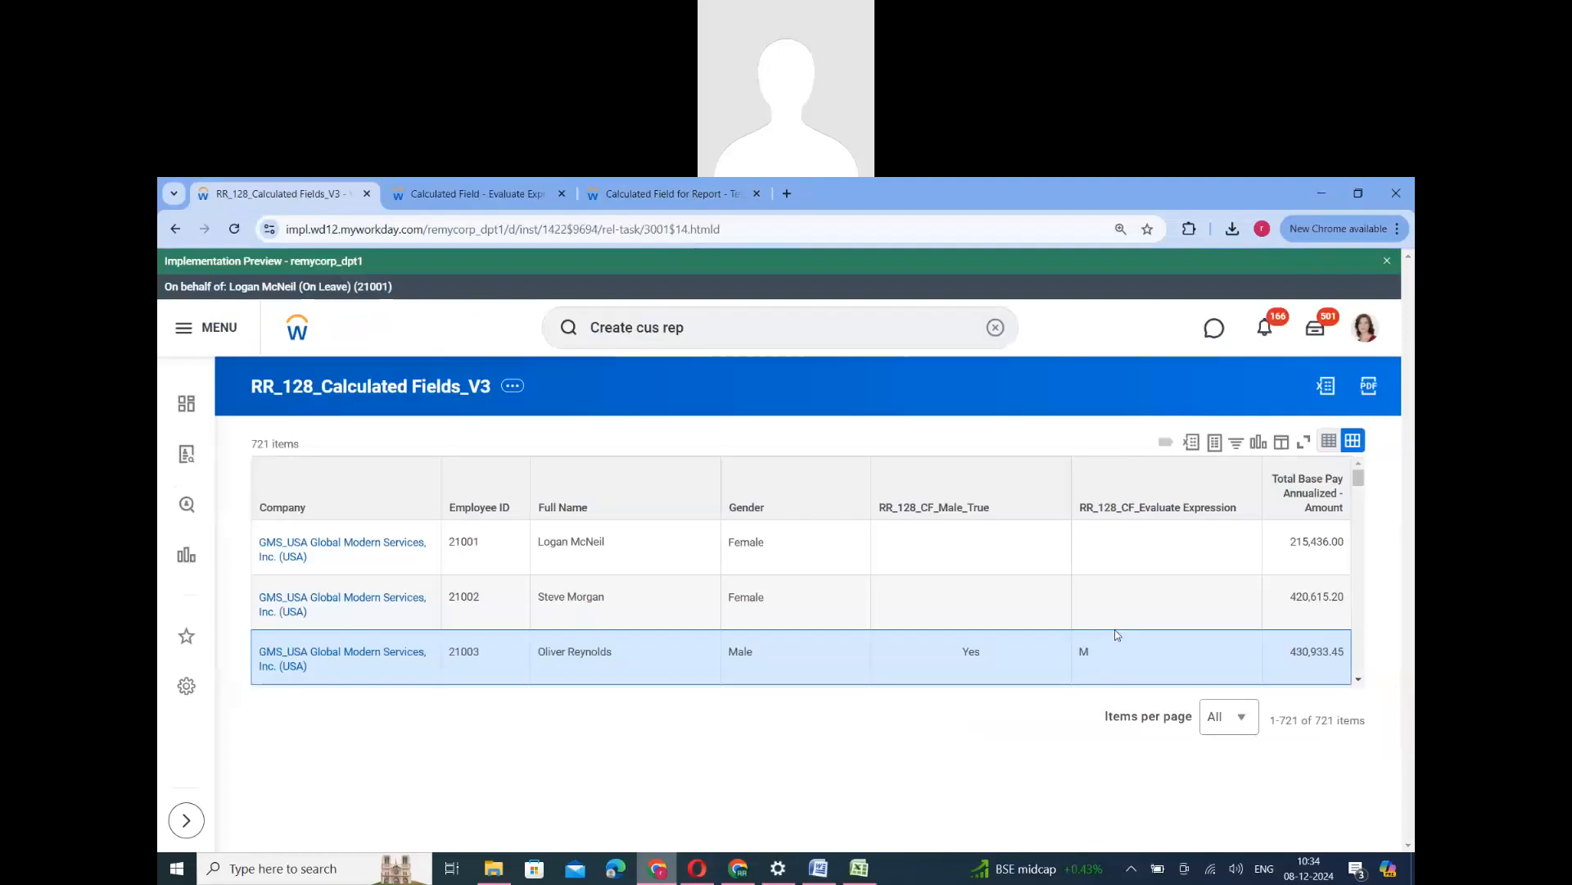
scroll(1118, 641, "down", 5)
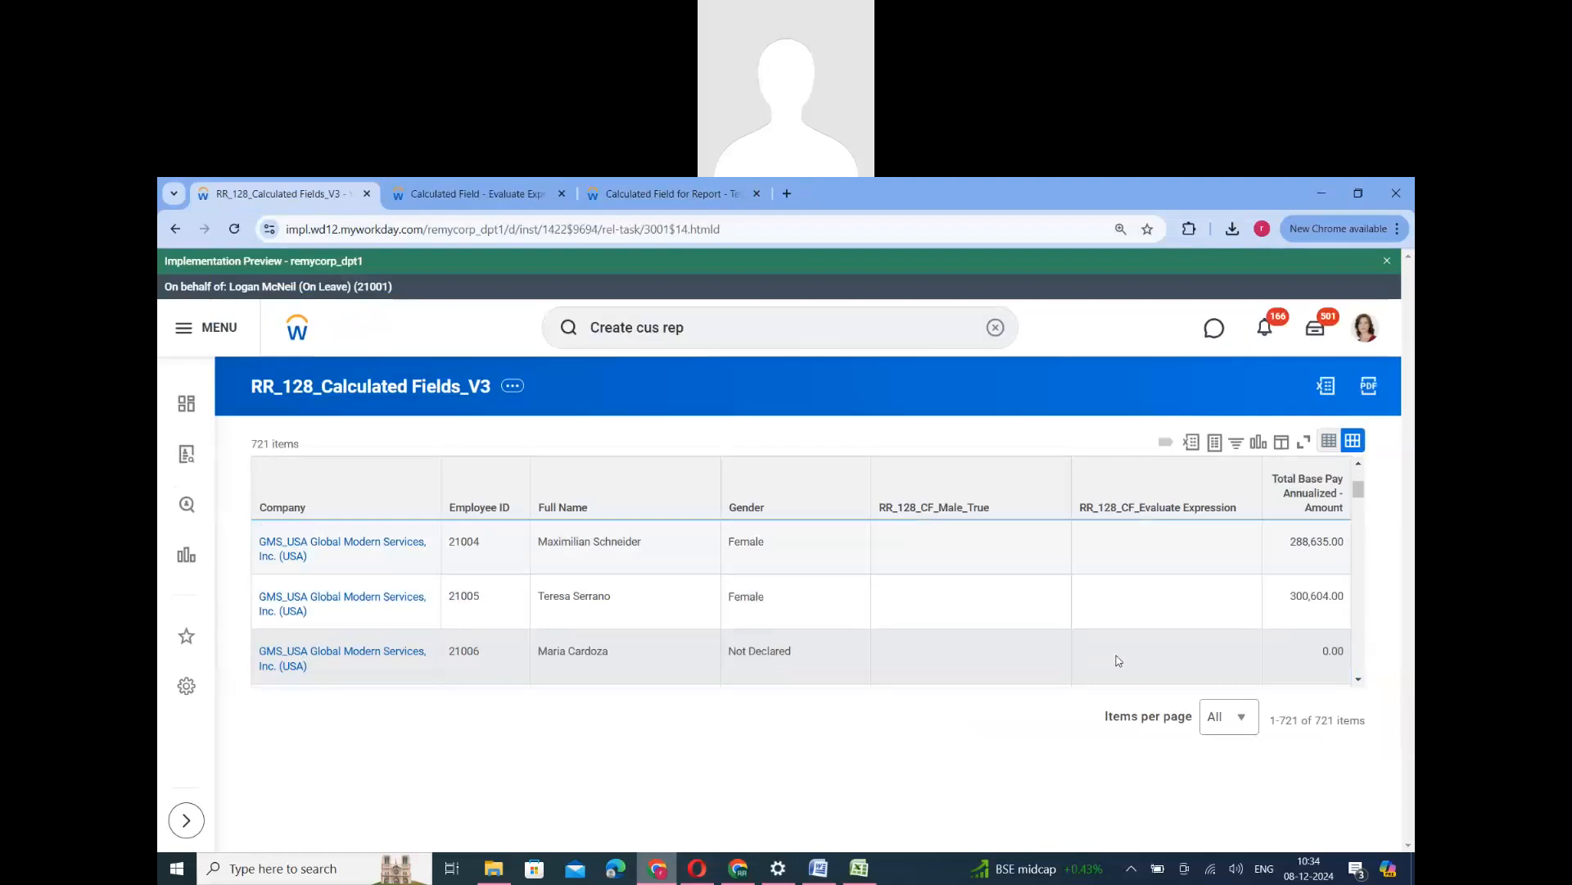
double_click(1085, 571)
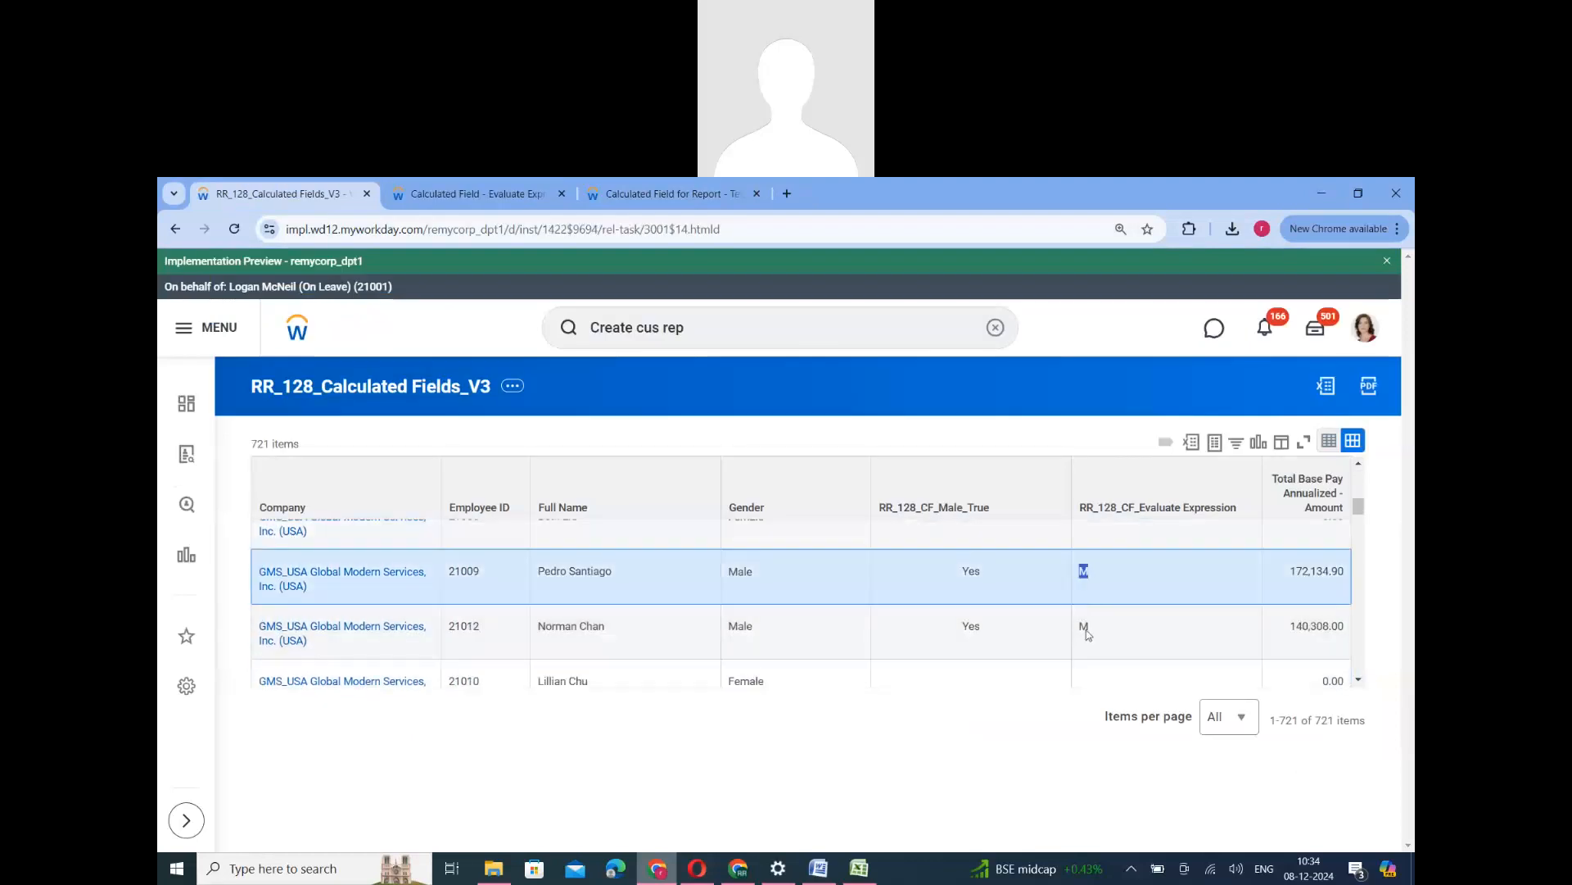
double_click(1085, 630)
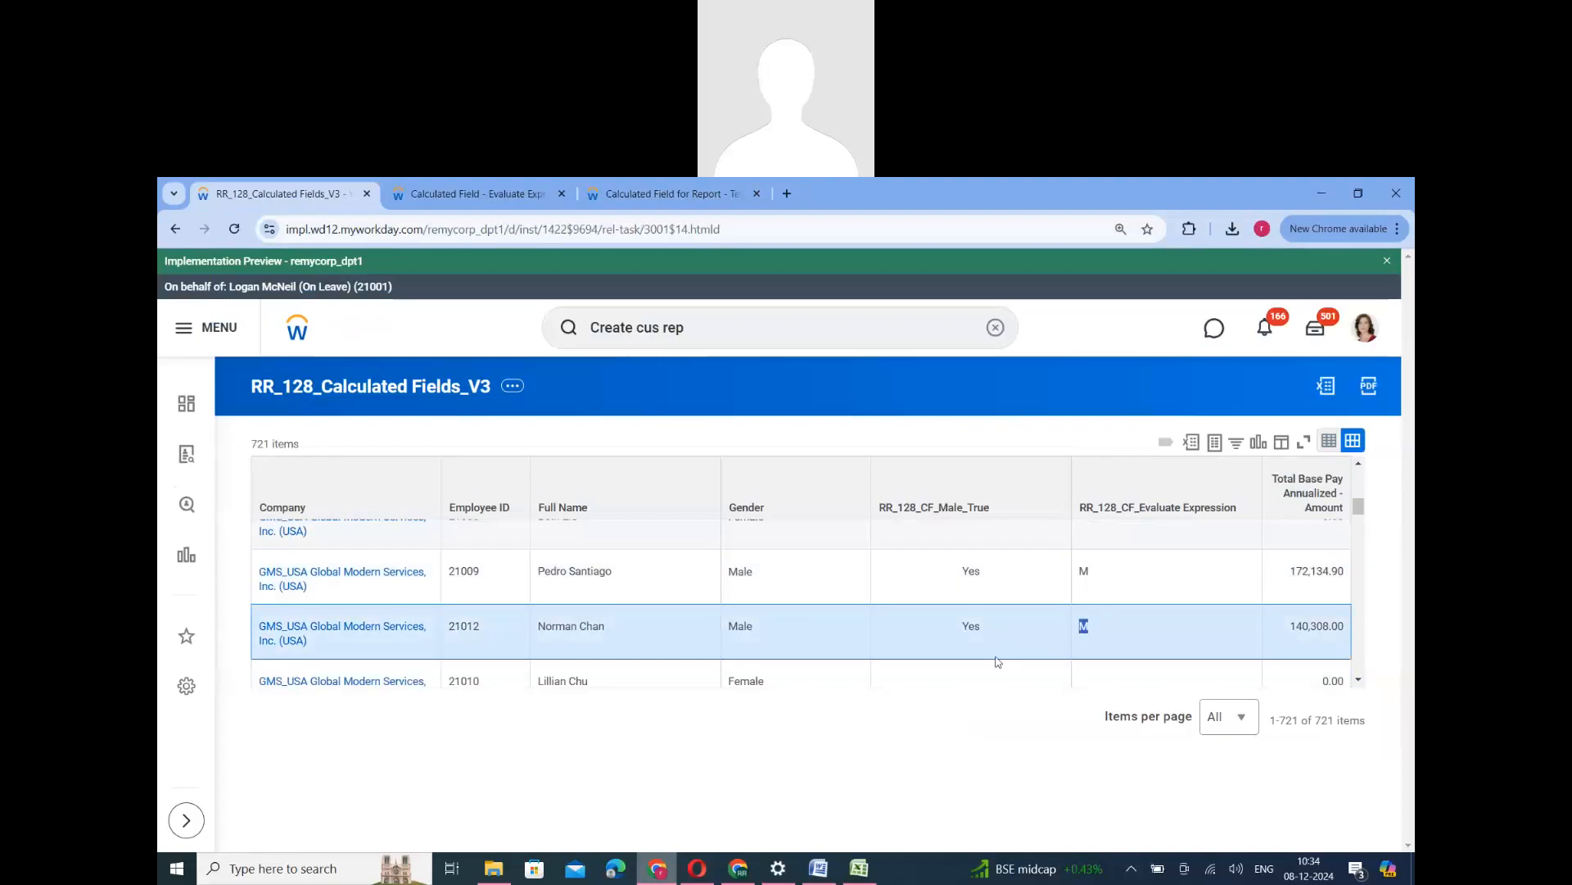
scroll(998, 662, "down", 1)
scroll(994, 656, "up", 3)
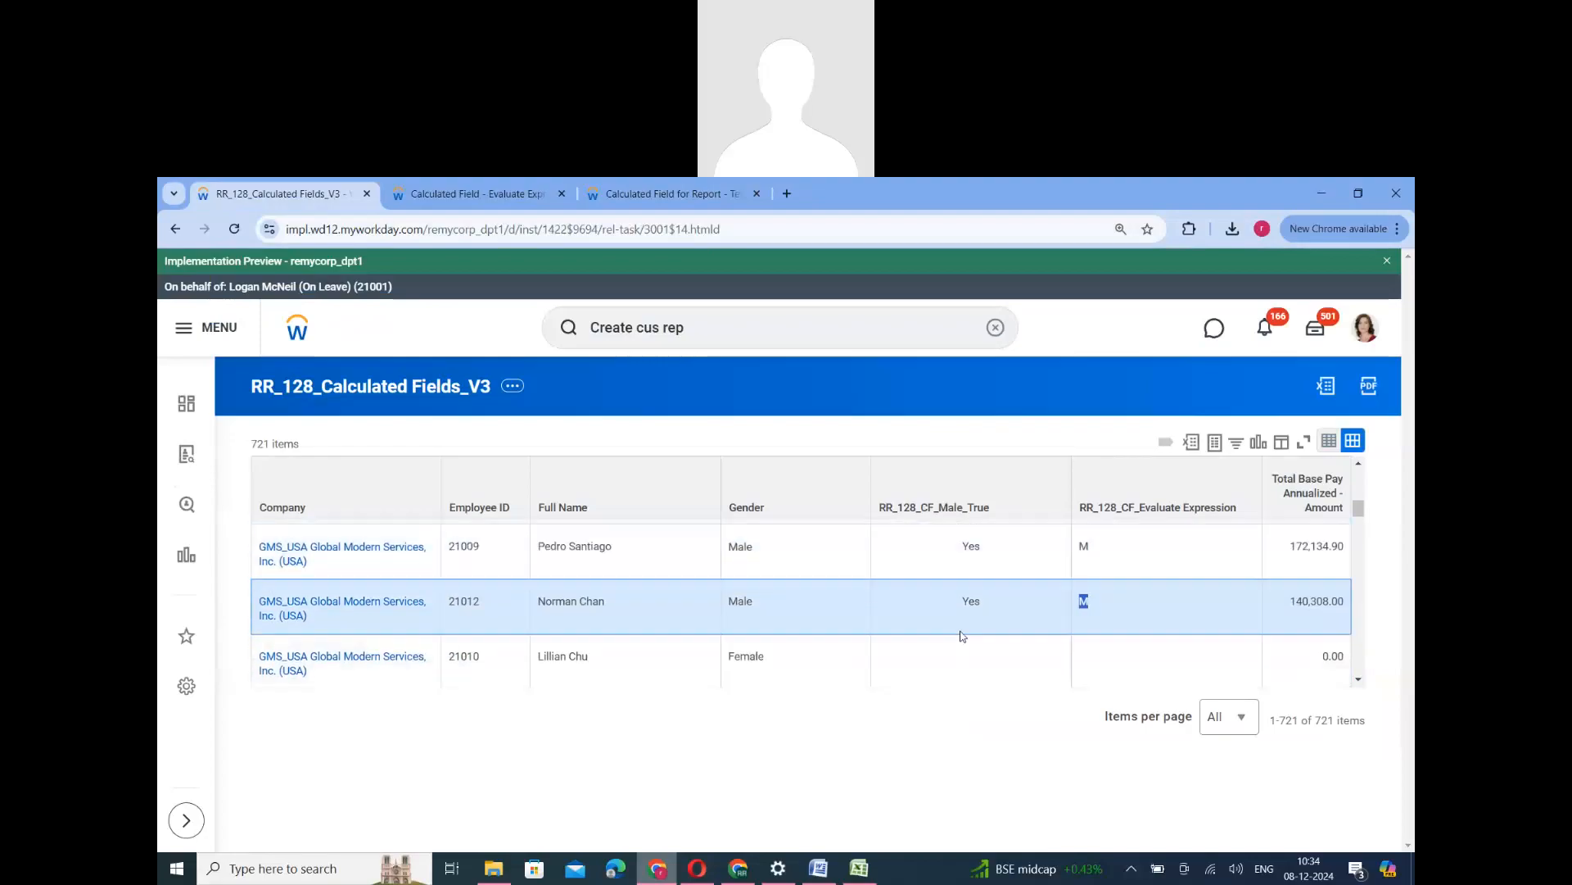
- Return to the report's calculated fields list and copy the name RR_128_CF_Male_True
left_click(461, 196)
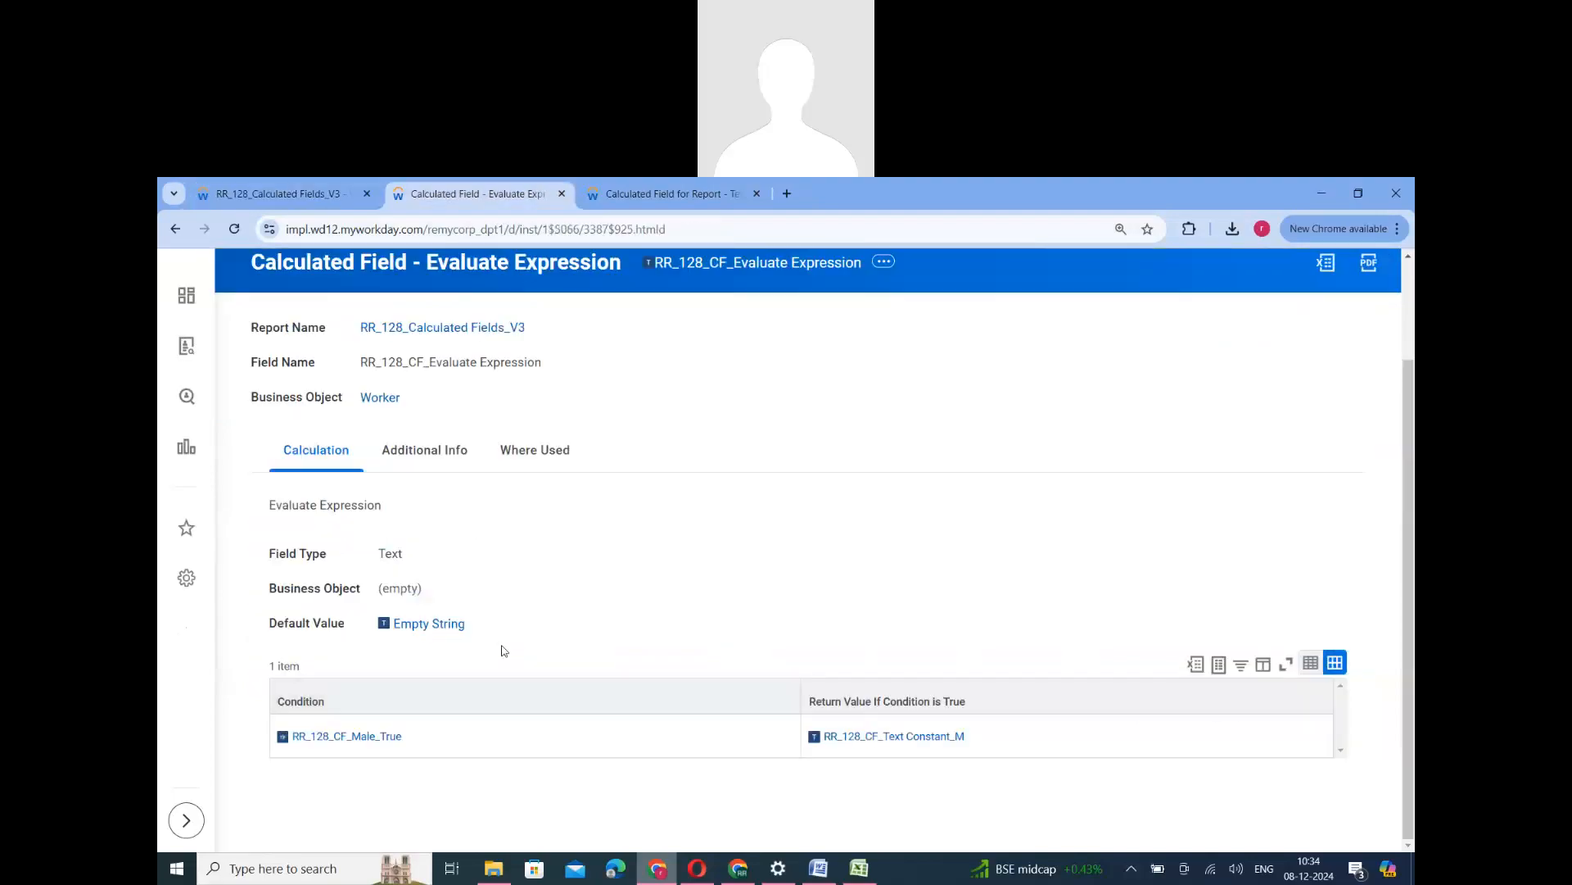
scroll(504, 651, "up", 2)
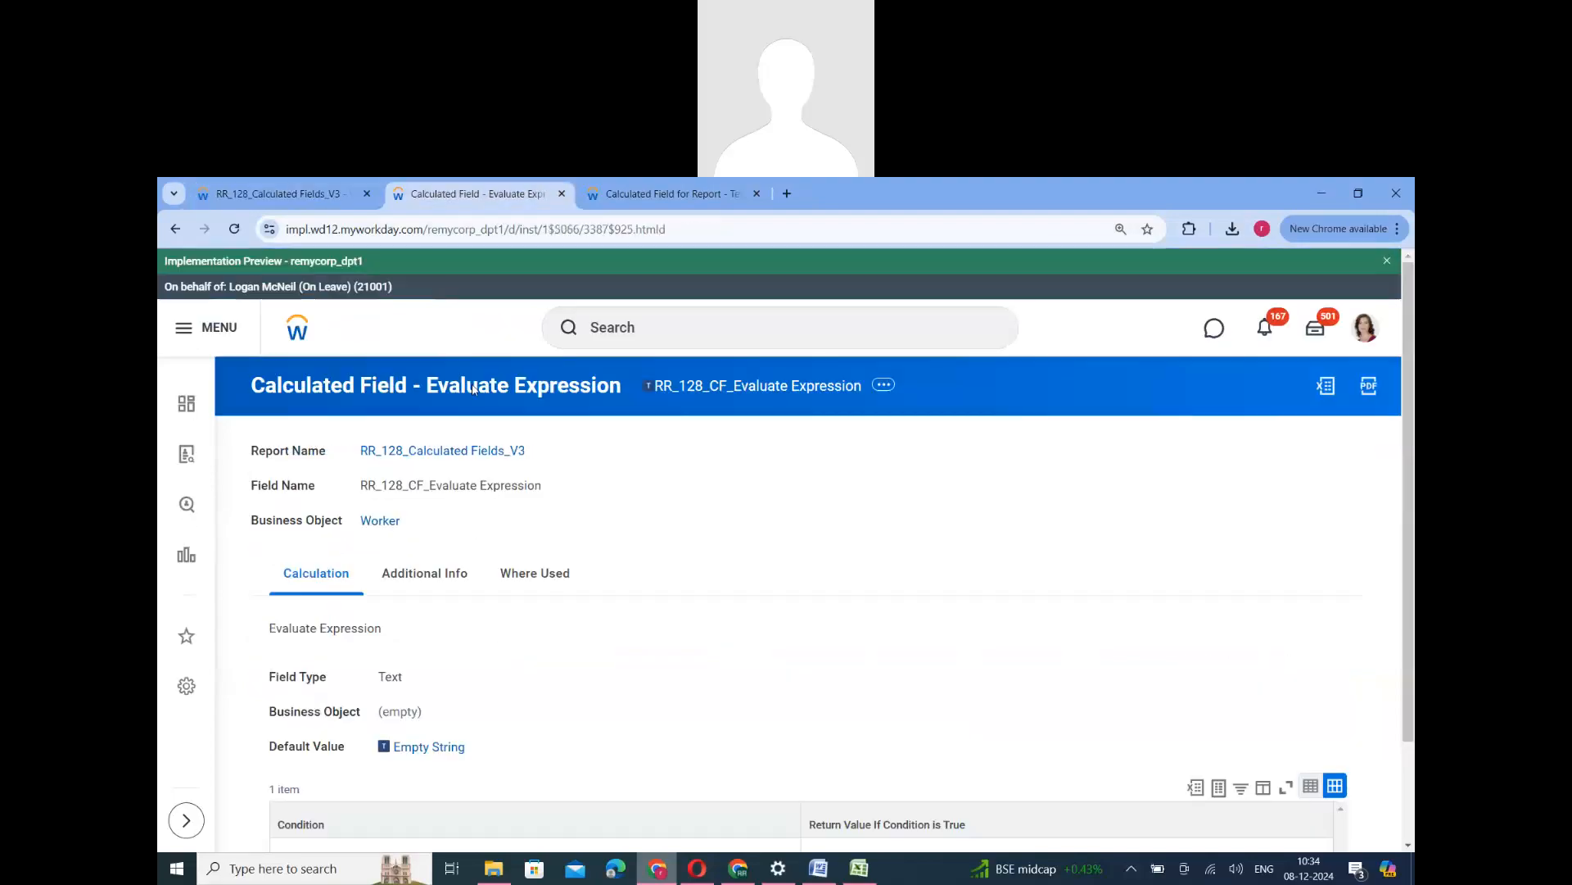
left_click(175, 228)
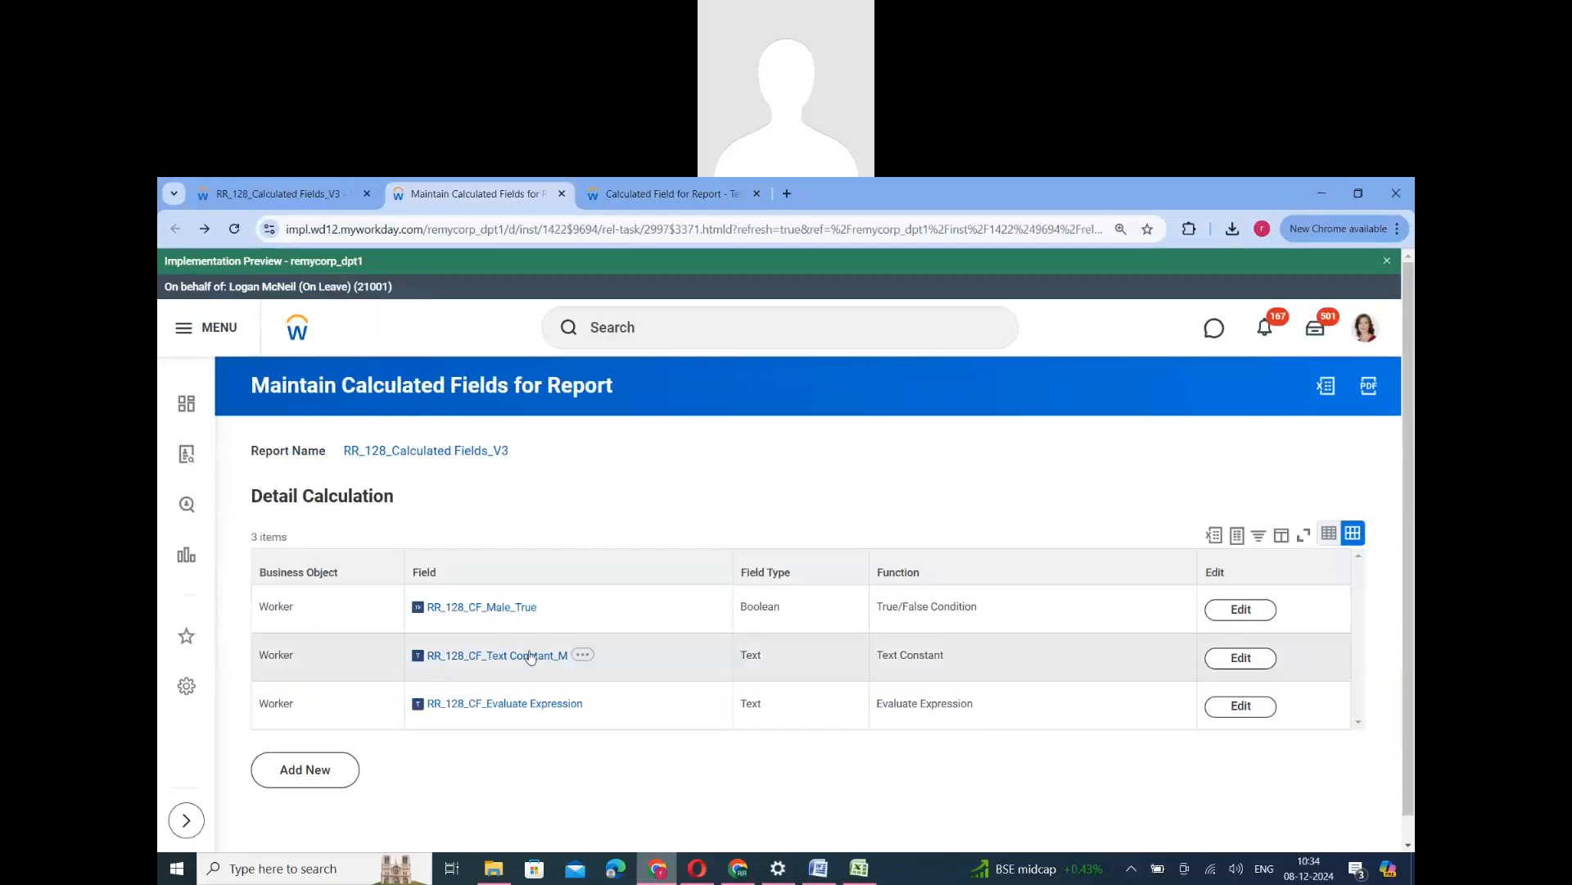
right_click(508, 608)
left_click(538, 679)
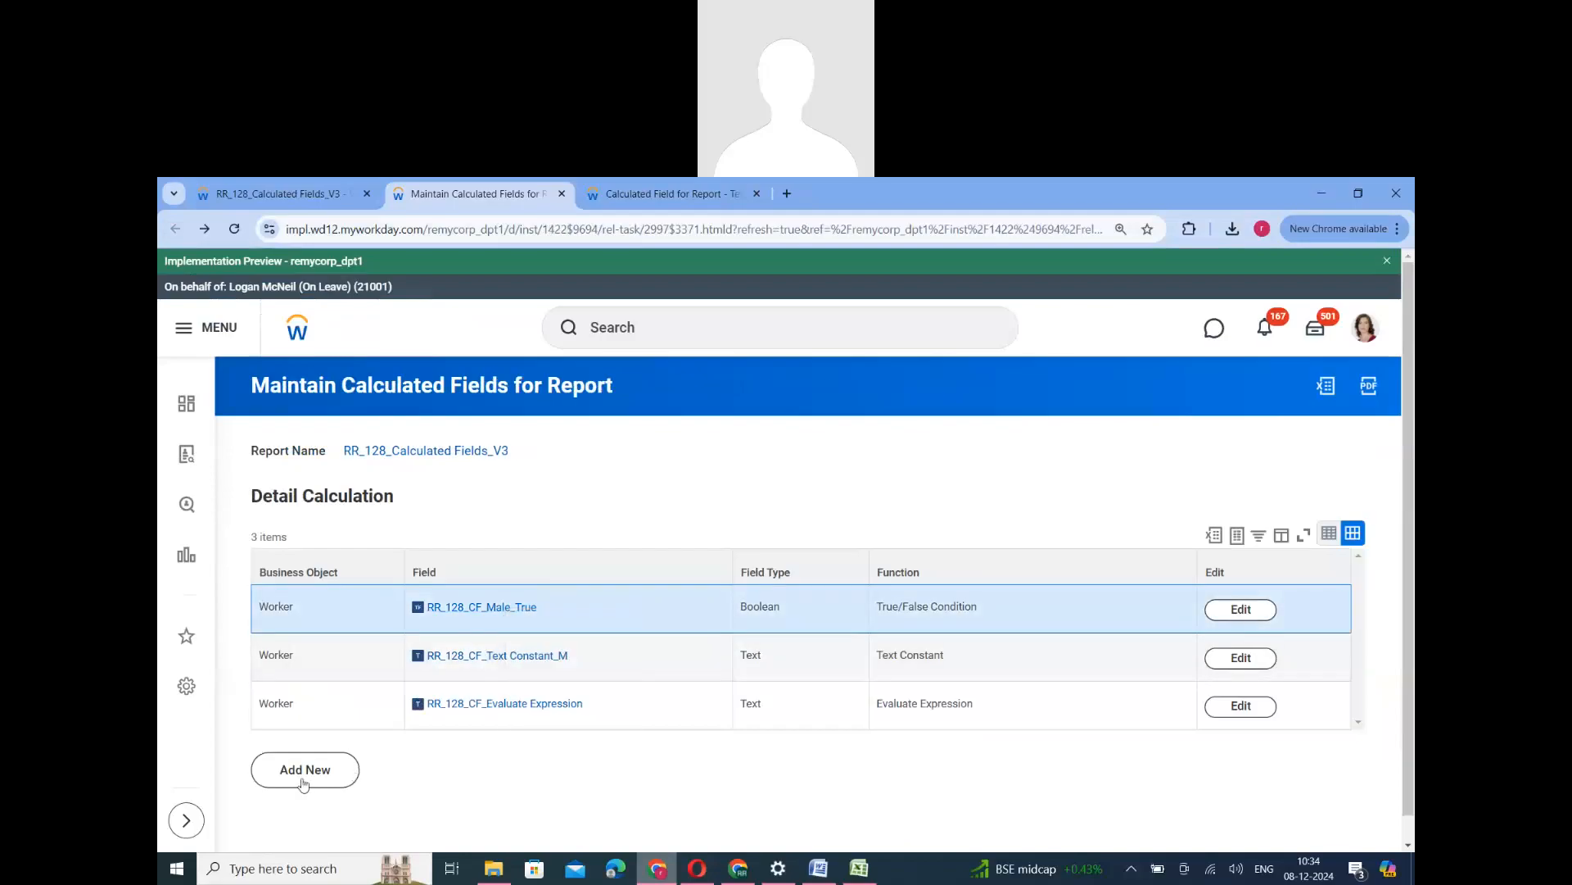
- Create a Worker calculated field for the report named RR_128_CF_Female_True with the True/False Condition function
left_click(307, 779)
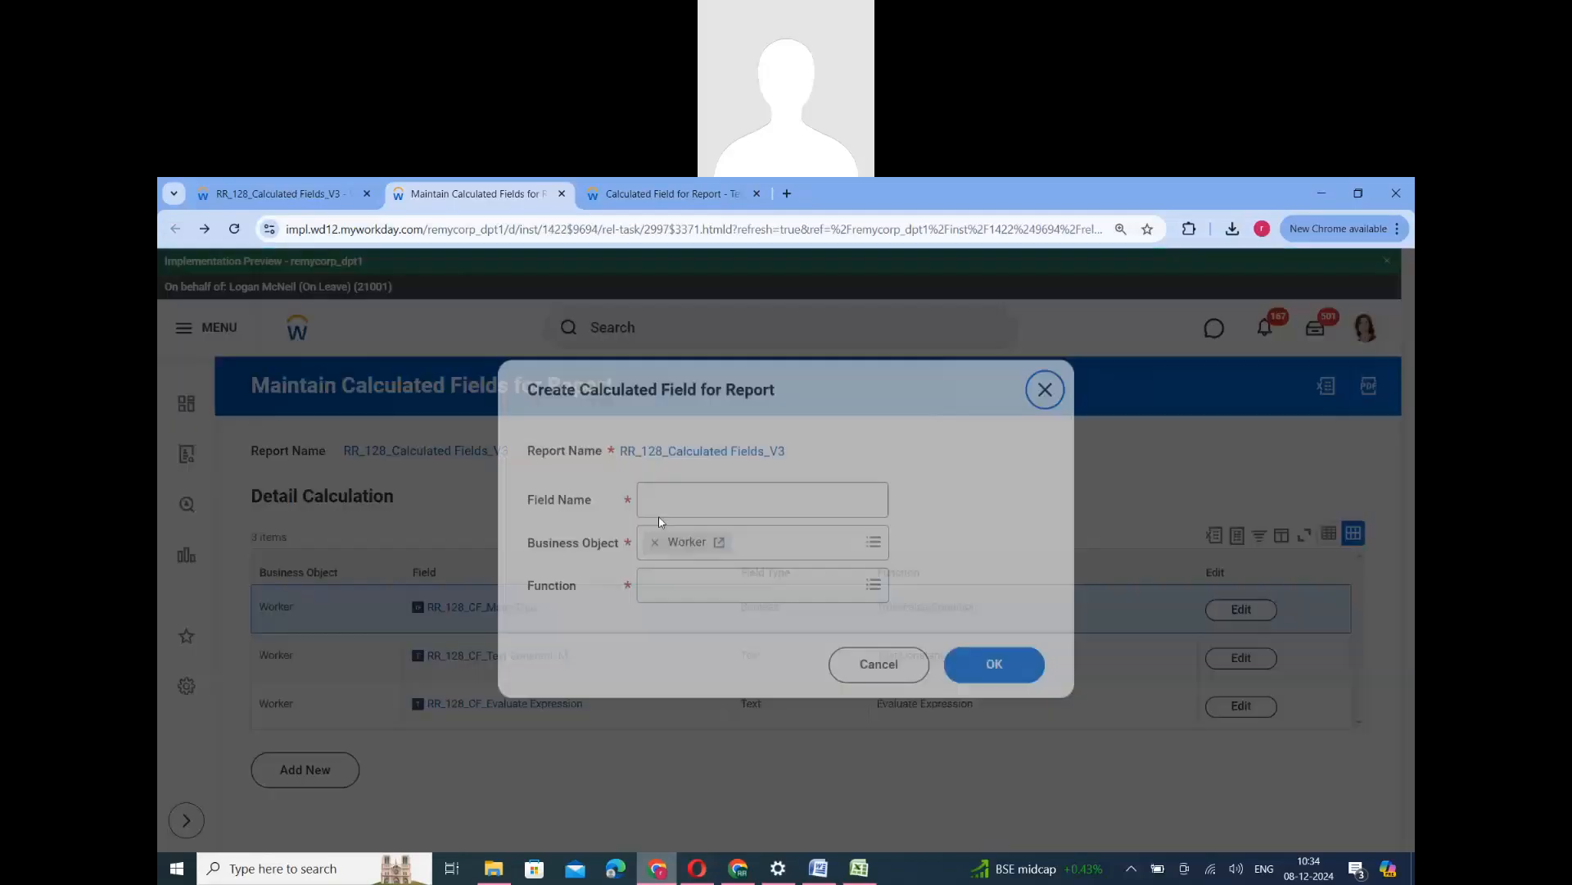
key("ctrl+v")
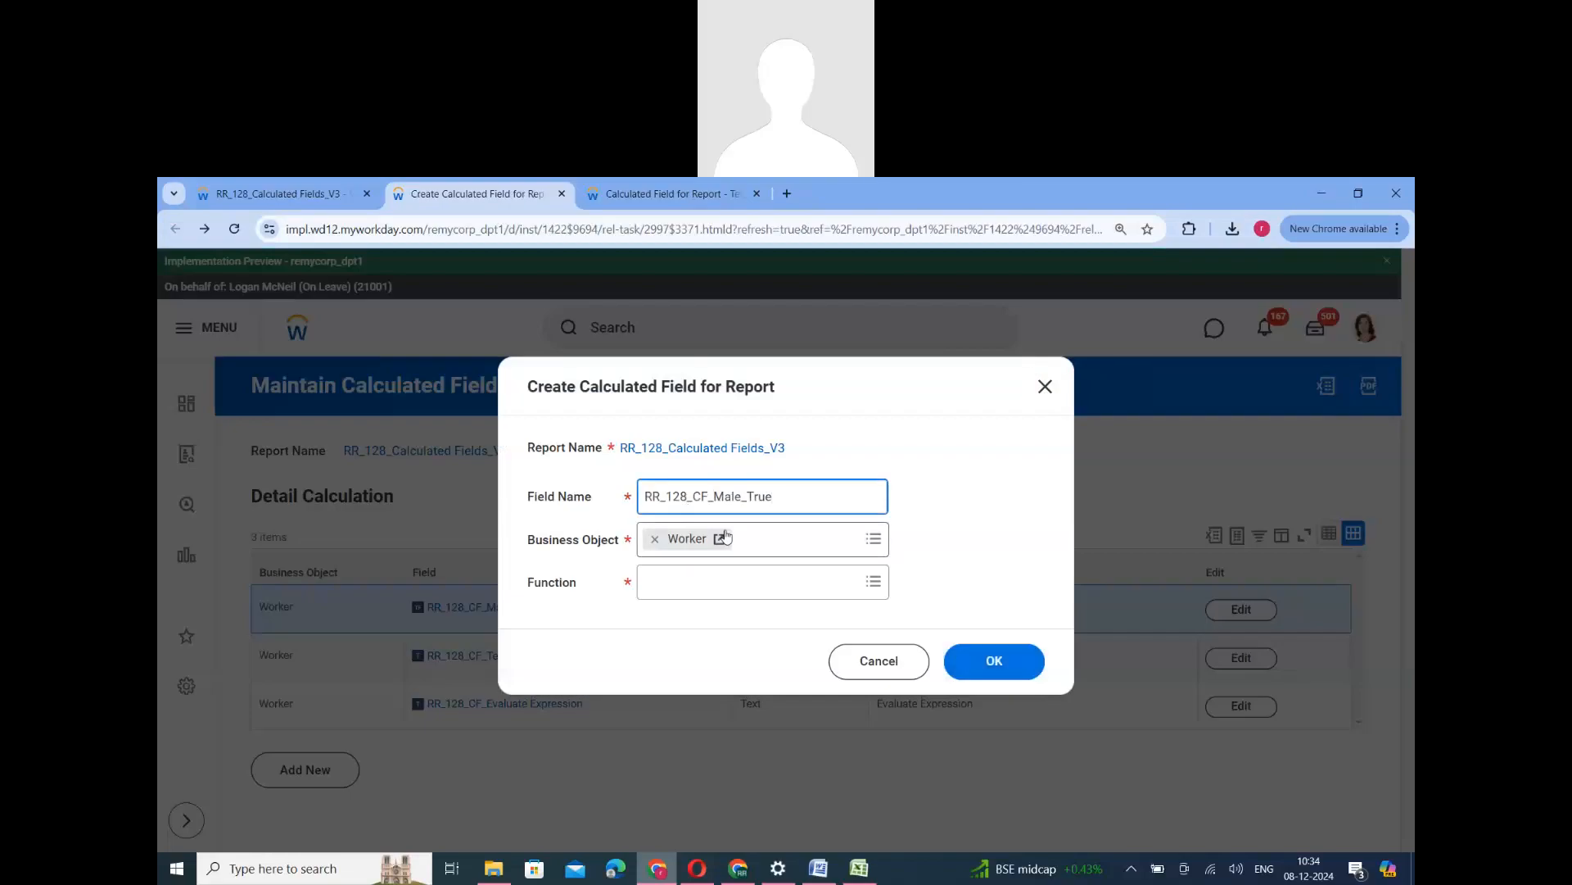
type("Fe")
key("Delete")
type("m")
left_click(729, 581)
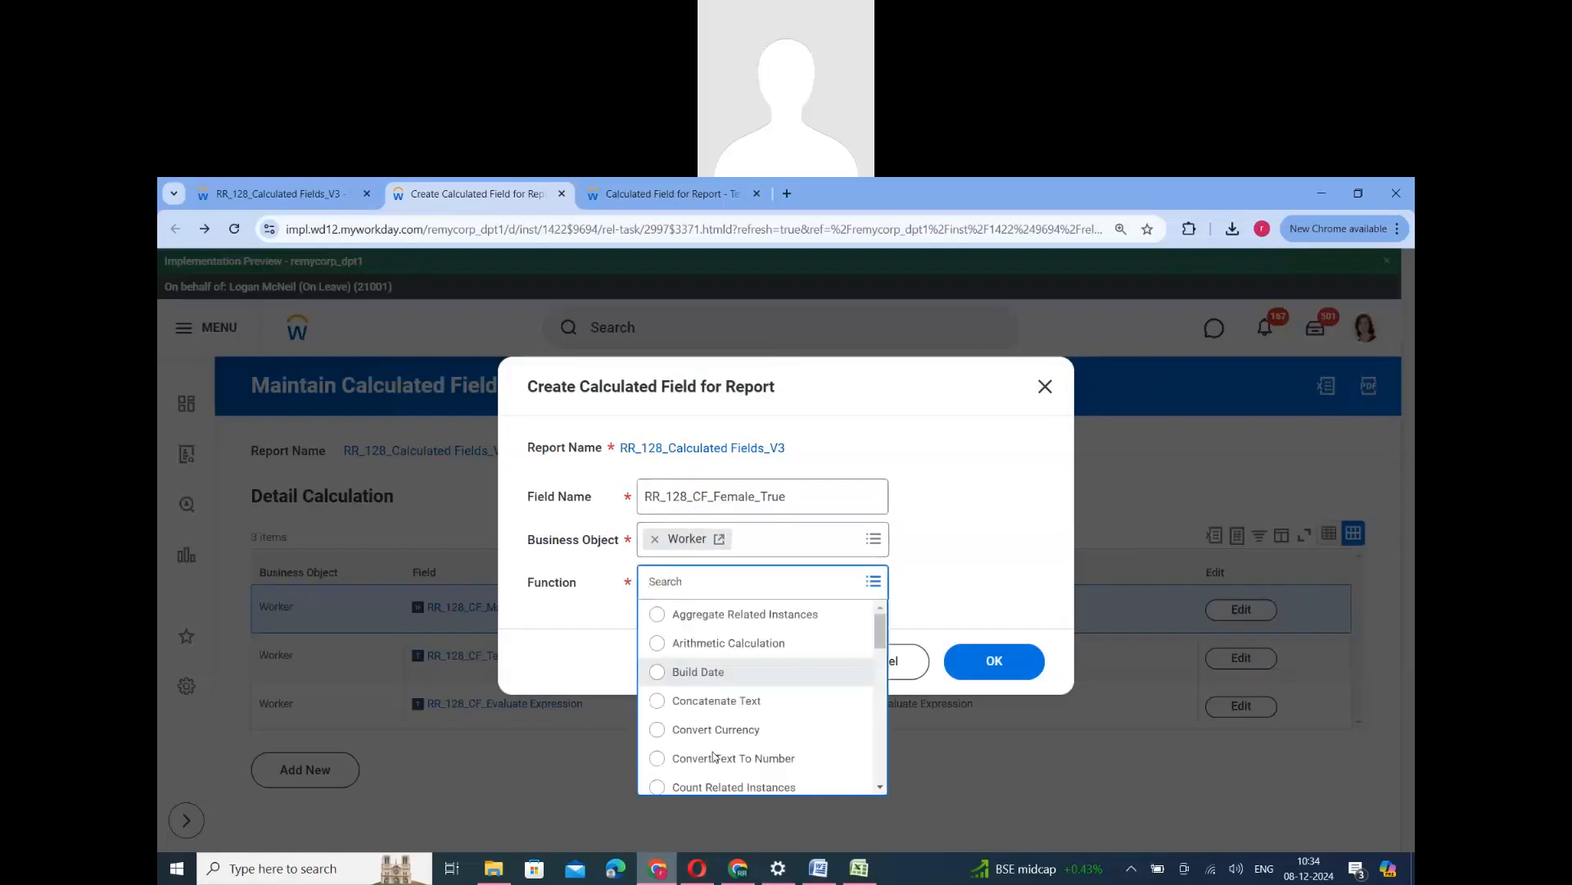
scroll(714, 755, "down", 8)
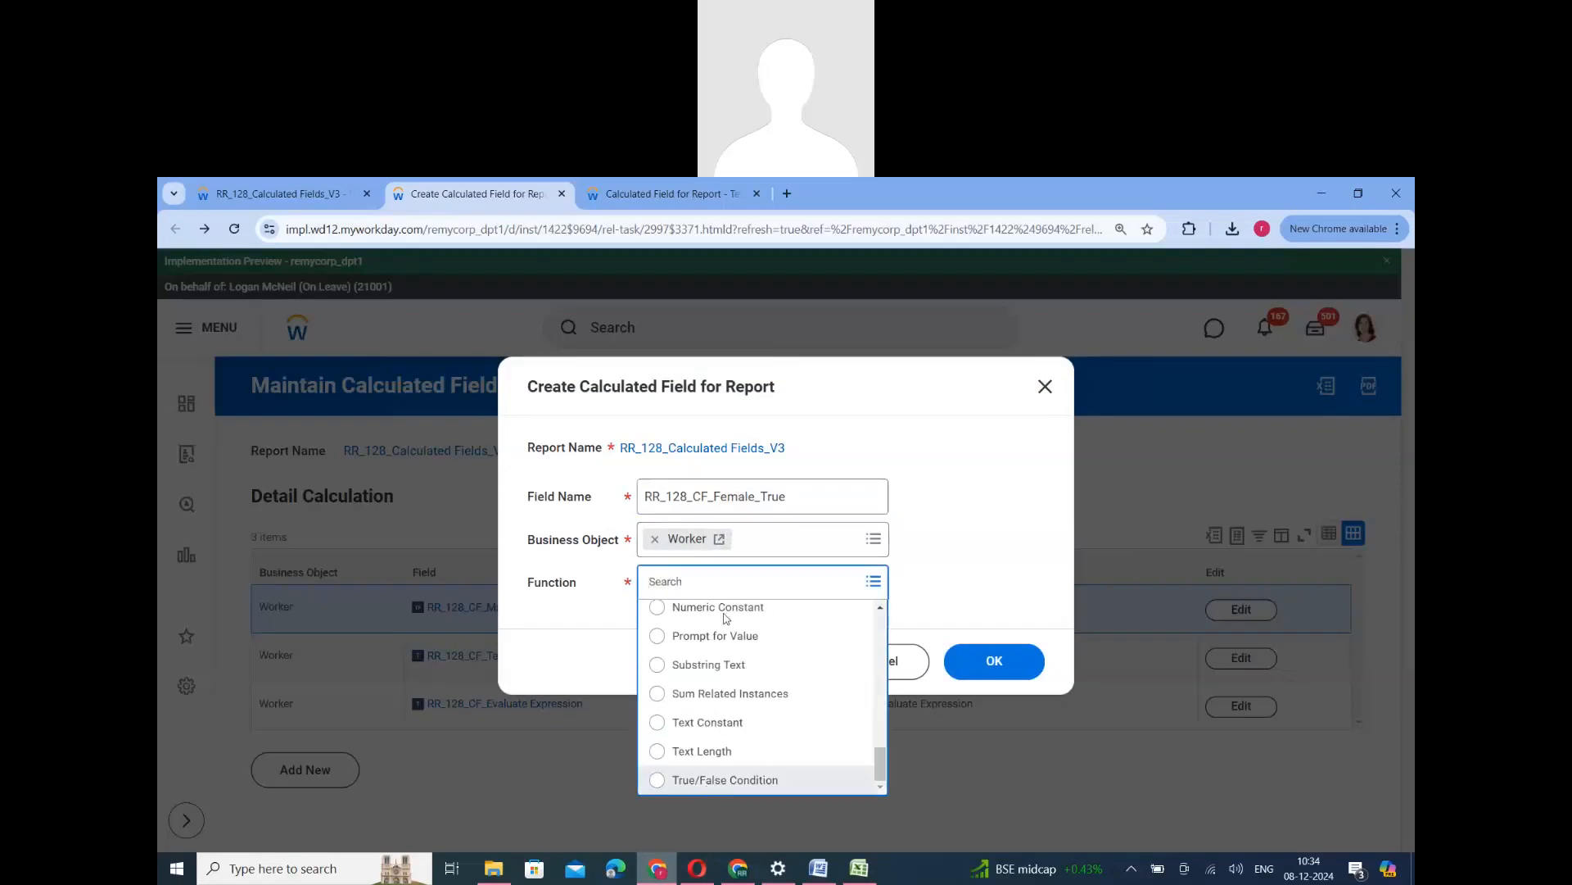
left_click(725, 779)
left_click(992, 668)
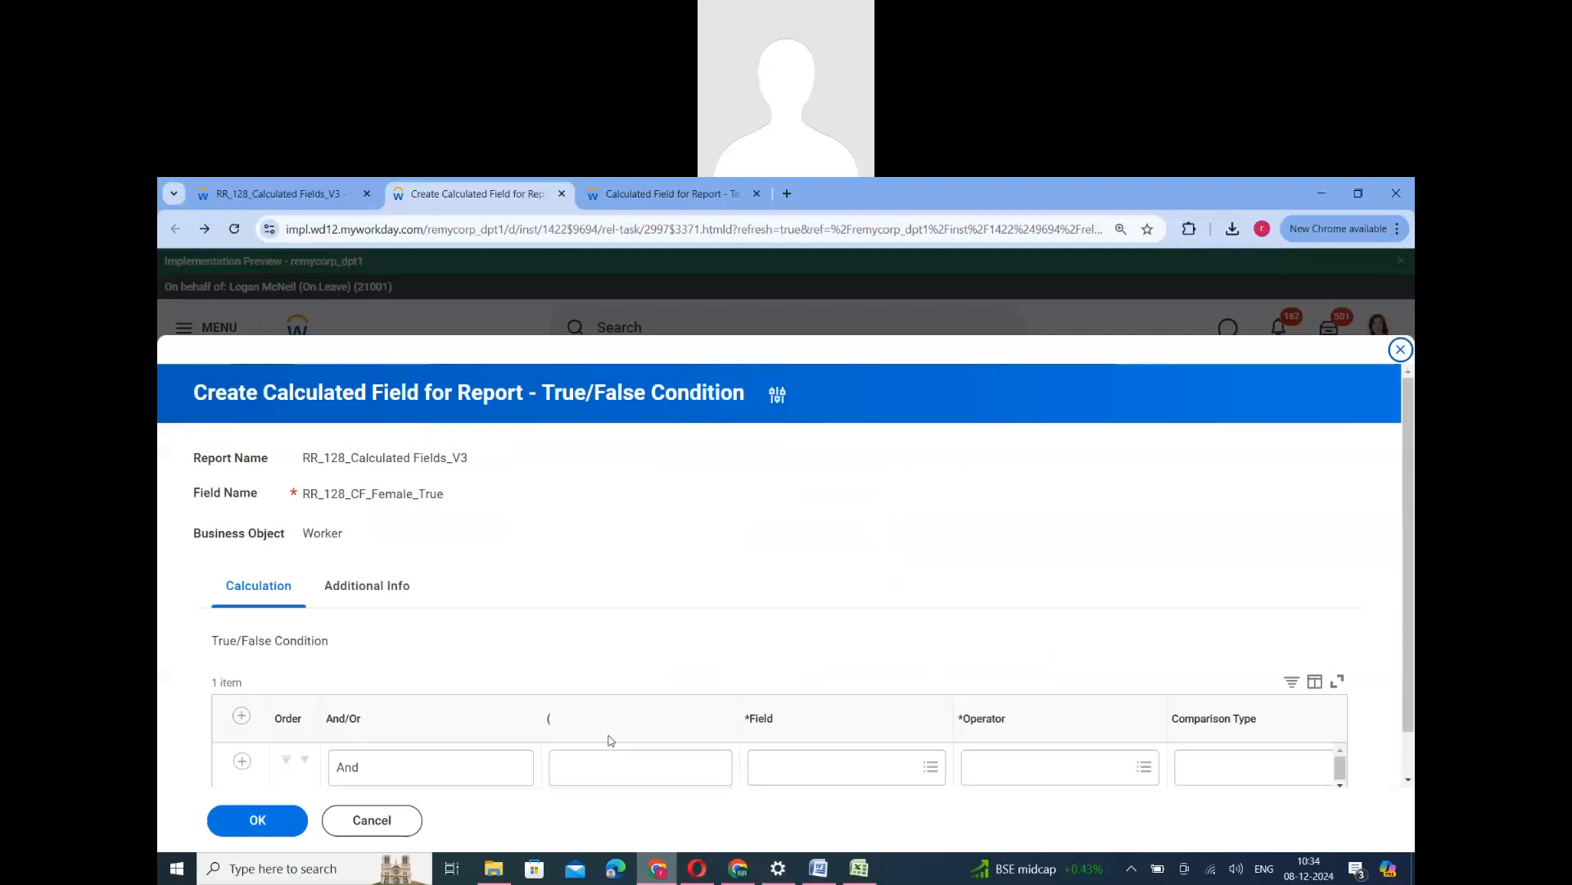
- Set the True/False condition's field to Gender and its operator to "in the selection list"
left_click(786, 682)
type("gende")
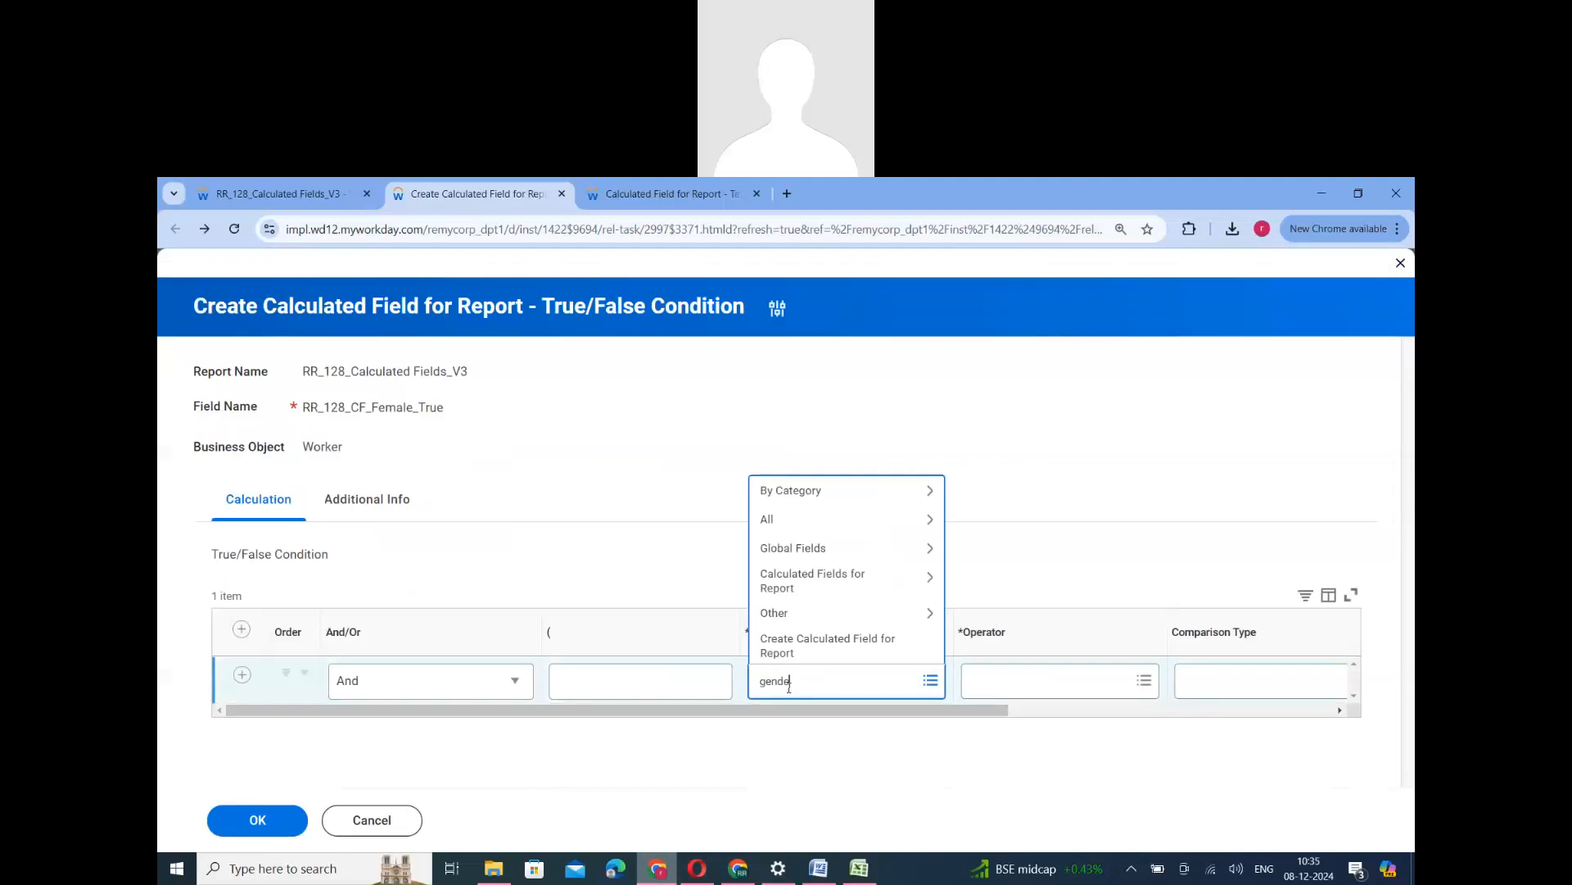
type("r")
key("Return")
left_click(799, 358)
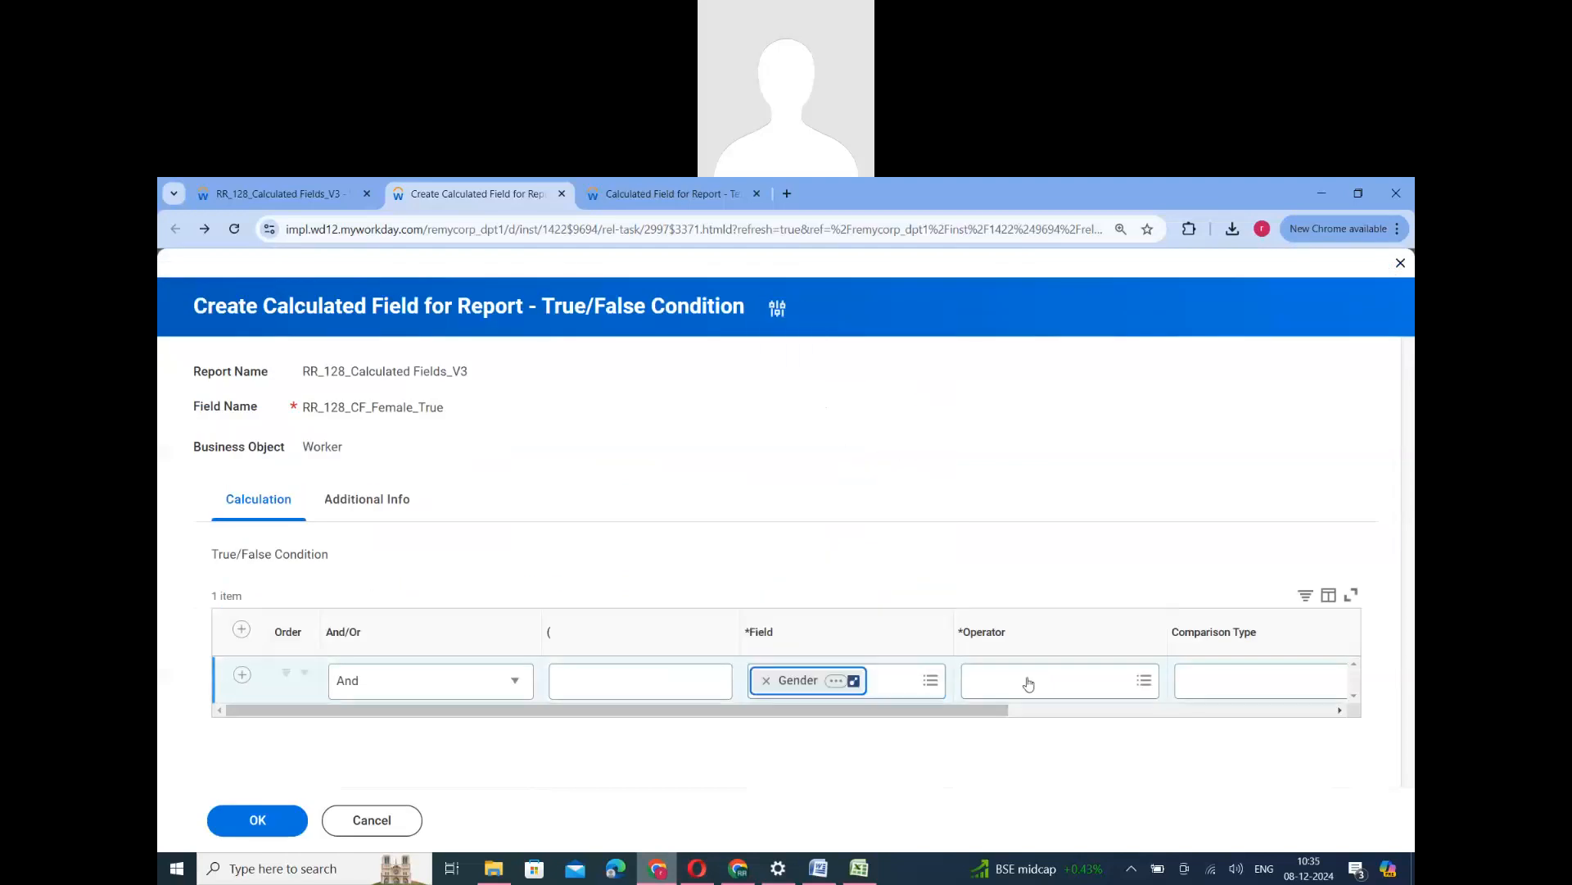
left_click(1028, 684)
left_click(992, 648)
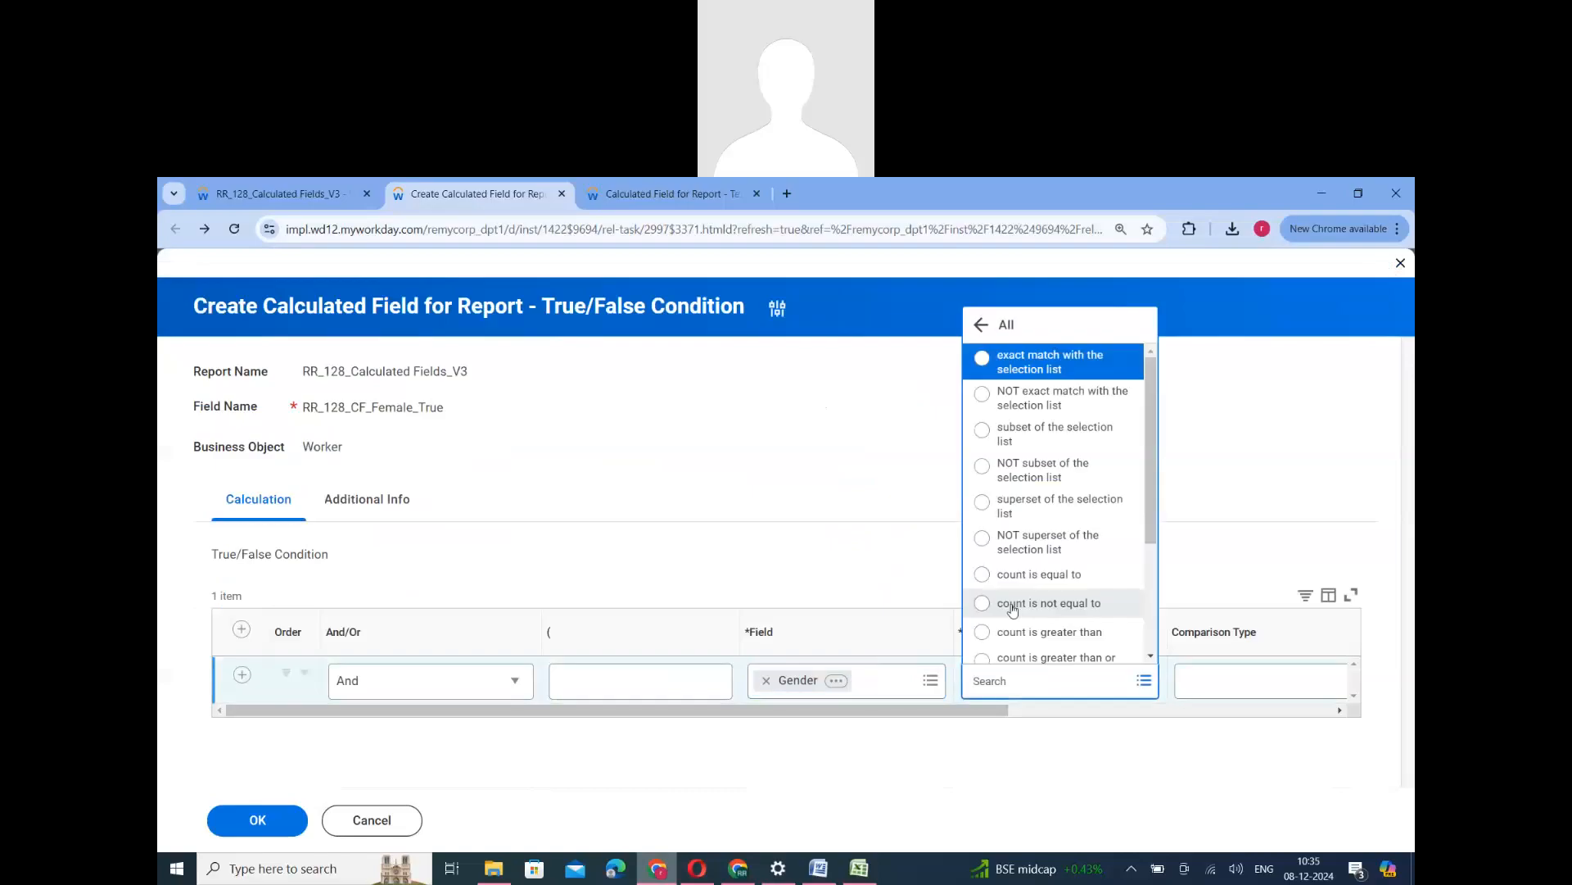
scroll(1013, 610, "down", 3)
left_click(1017, 571)
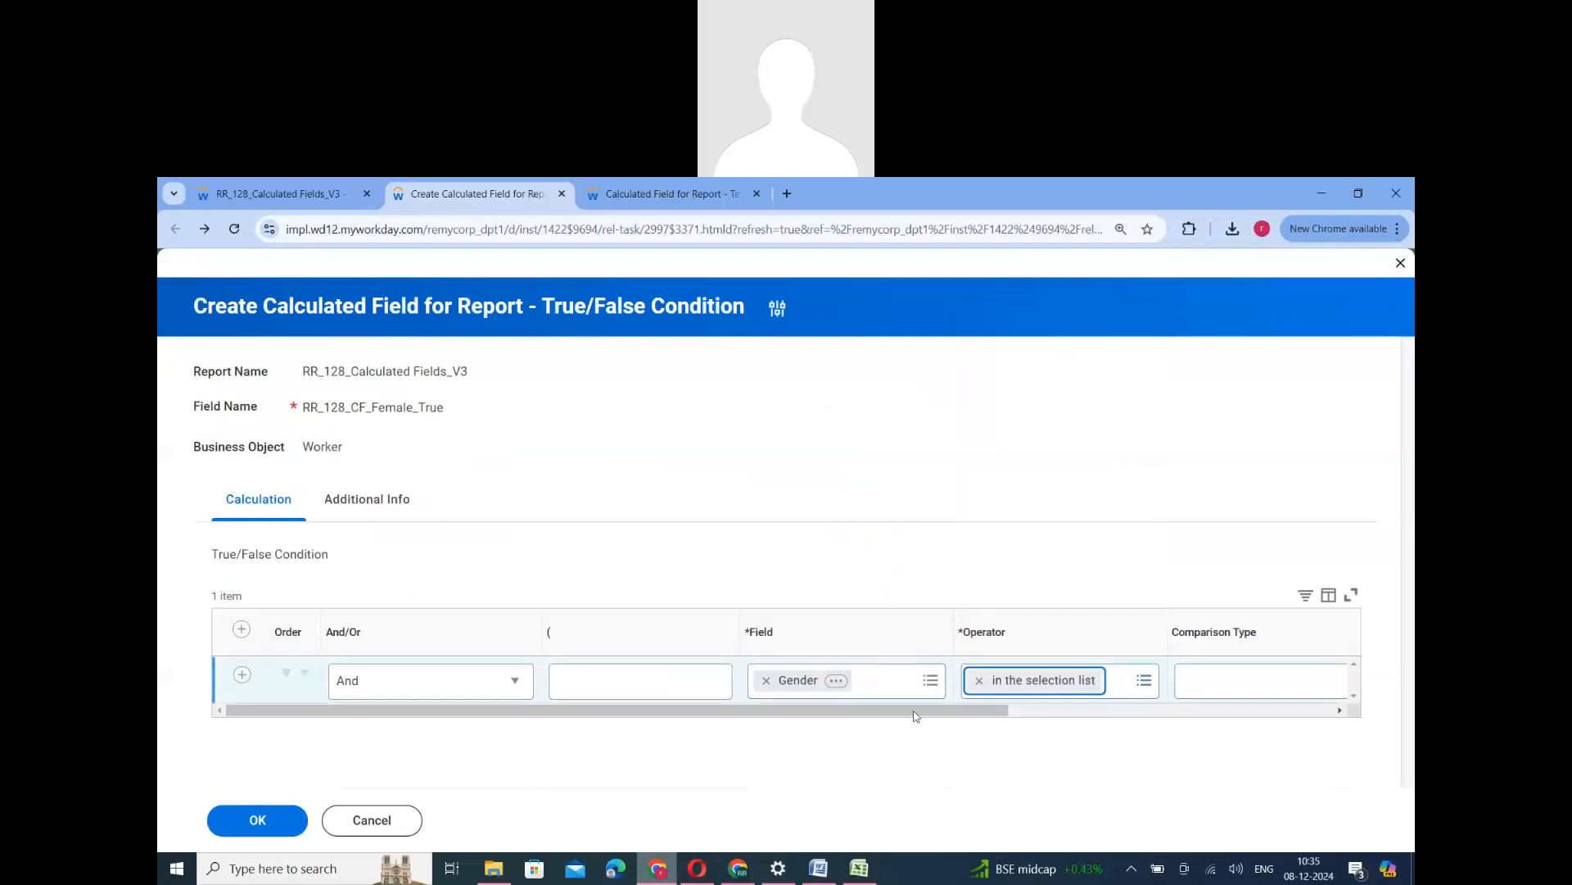
- Set the condition's comparison value to Female, save RR_128_CF_Female_True and return to the calculated fields list
left_click(1034, 722)
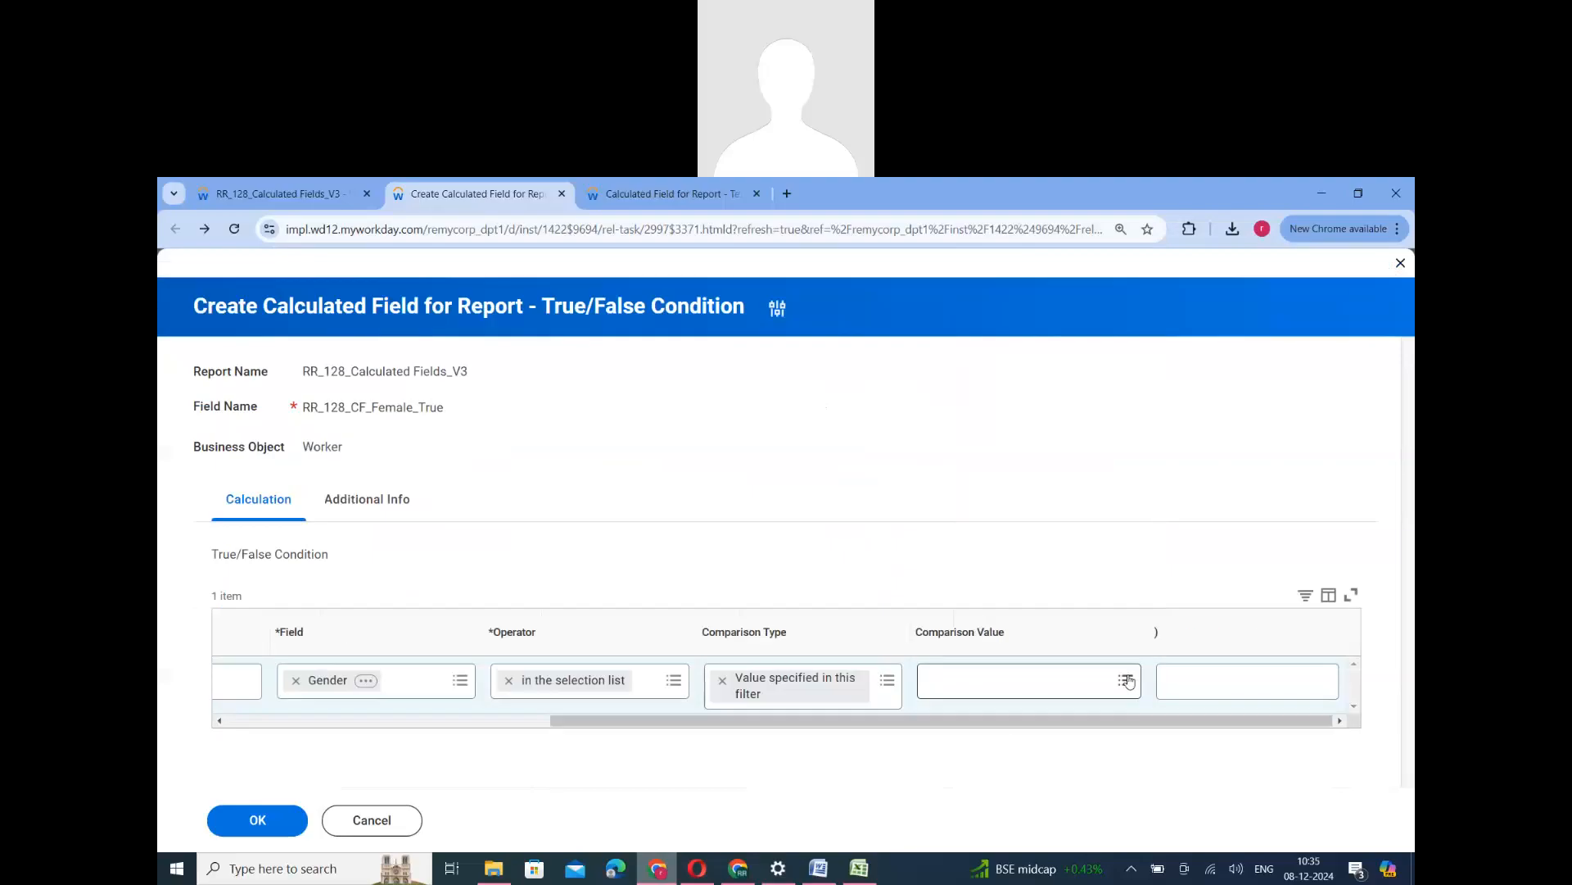
left_click(1128, 681)
left_click(941, 590)
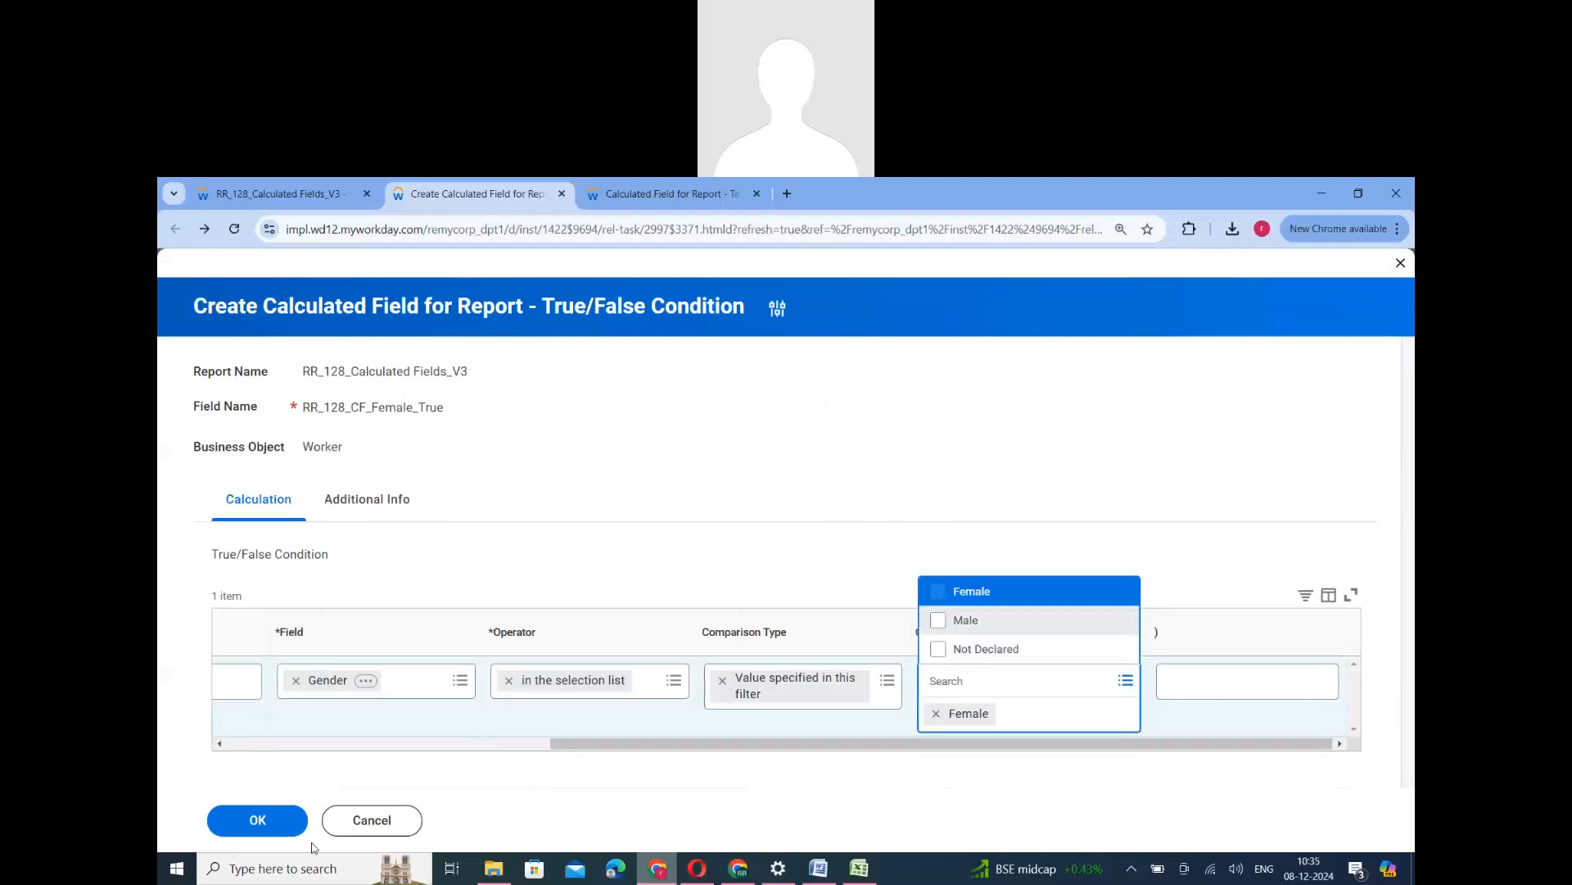
left_click(258, 825)
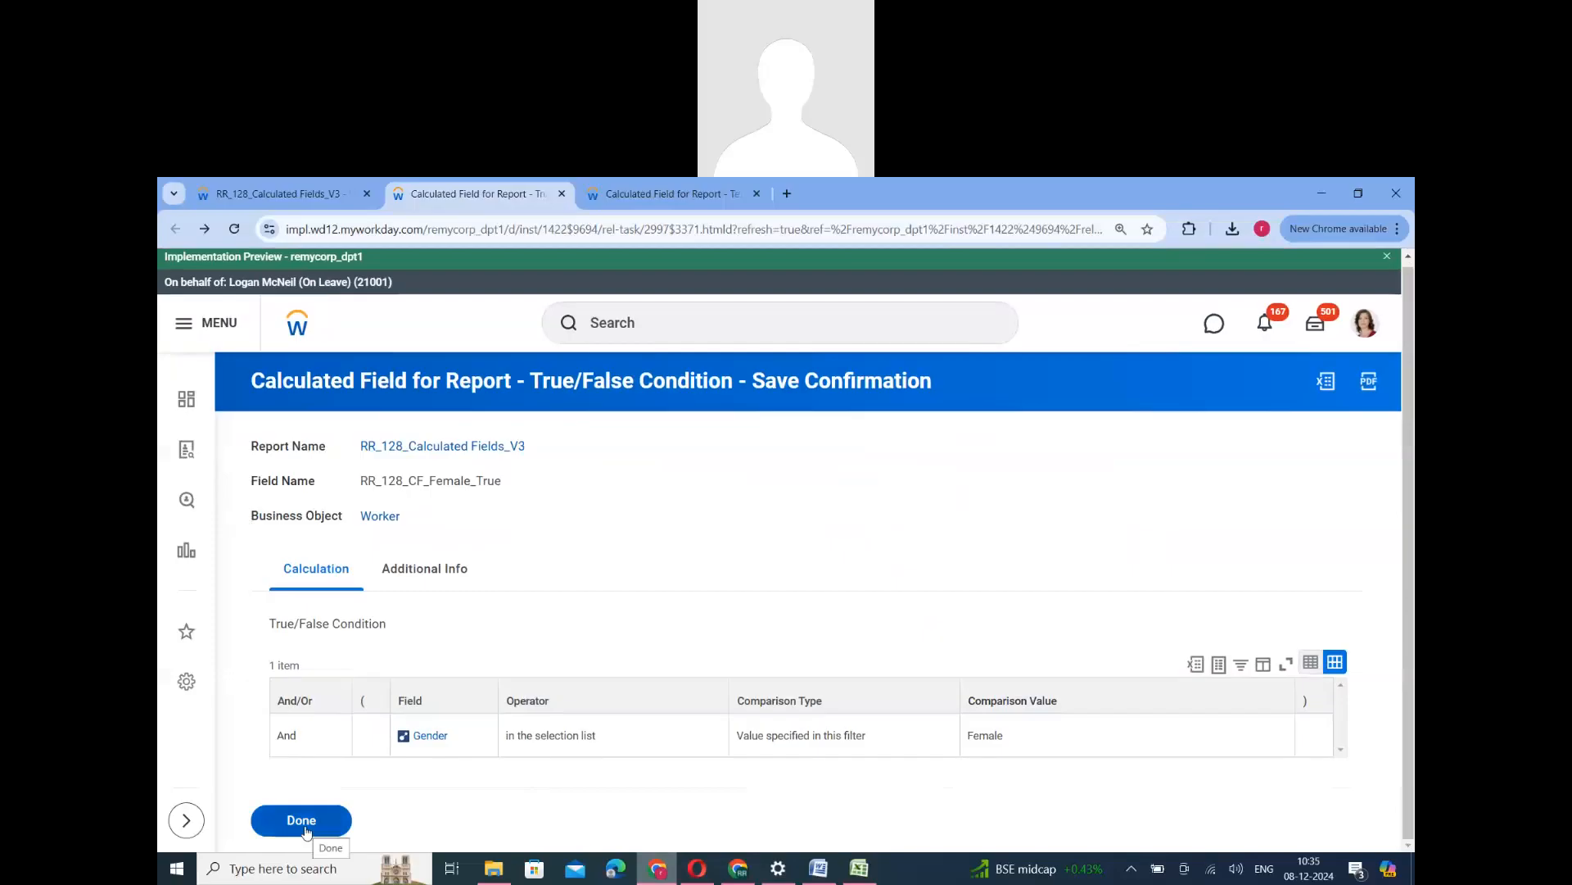
double_click(442, 483)
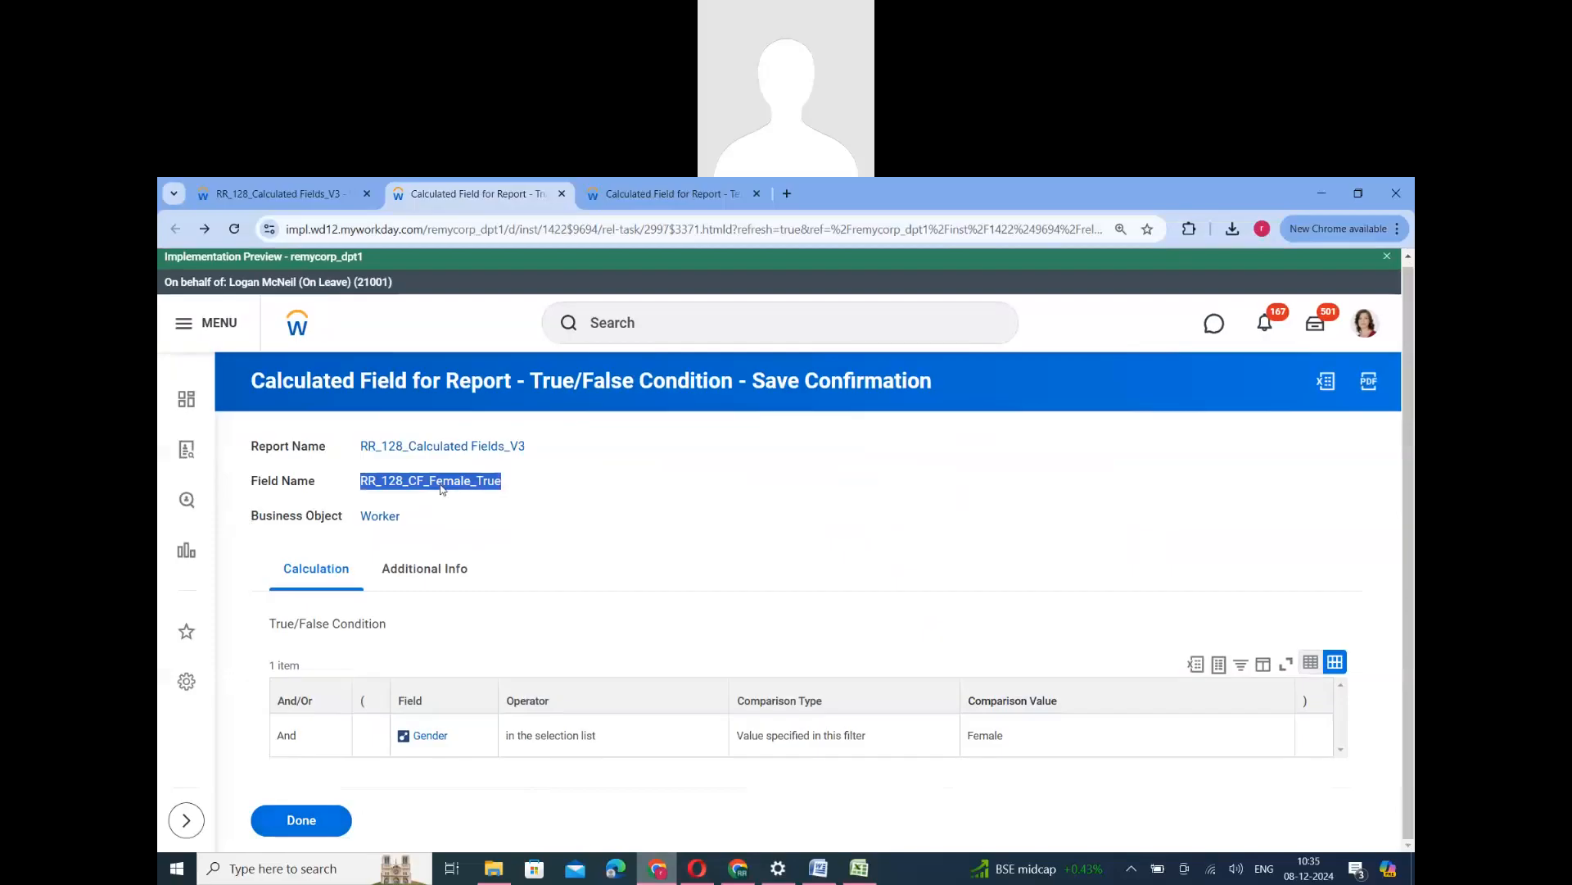
left_click(311, 817)
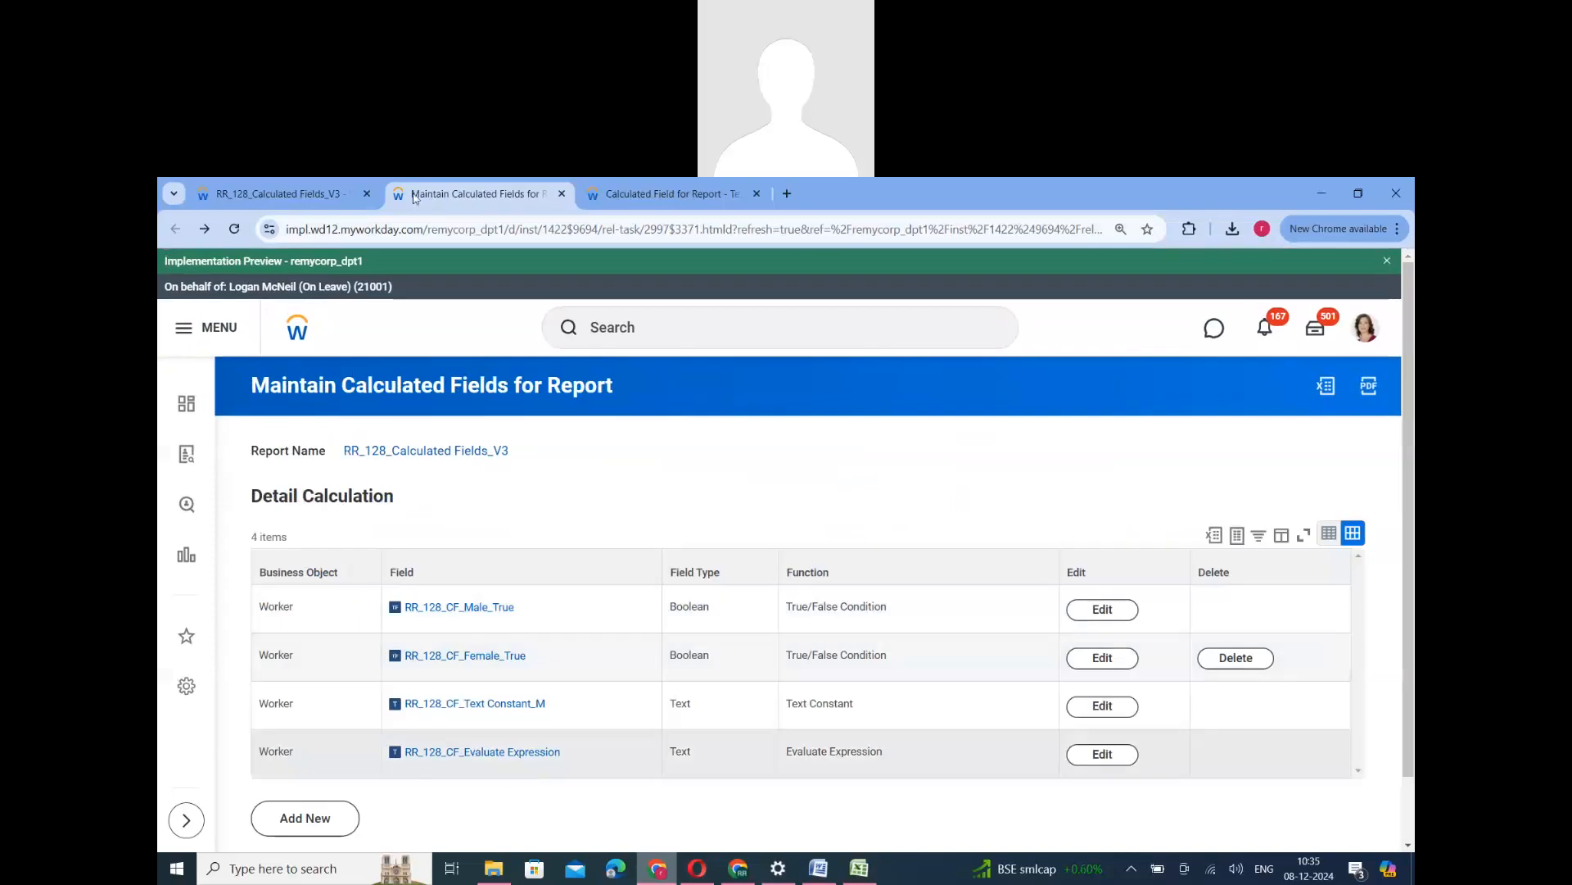
- Create a Worker calculated field for the report named RR_128_CF_Text Constant_F with the Text Constant function, reusing the copied RR_128_CF_Text Constant_M name
right_click(494, 702)
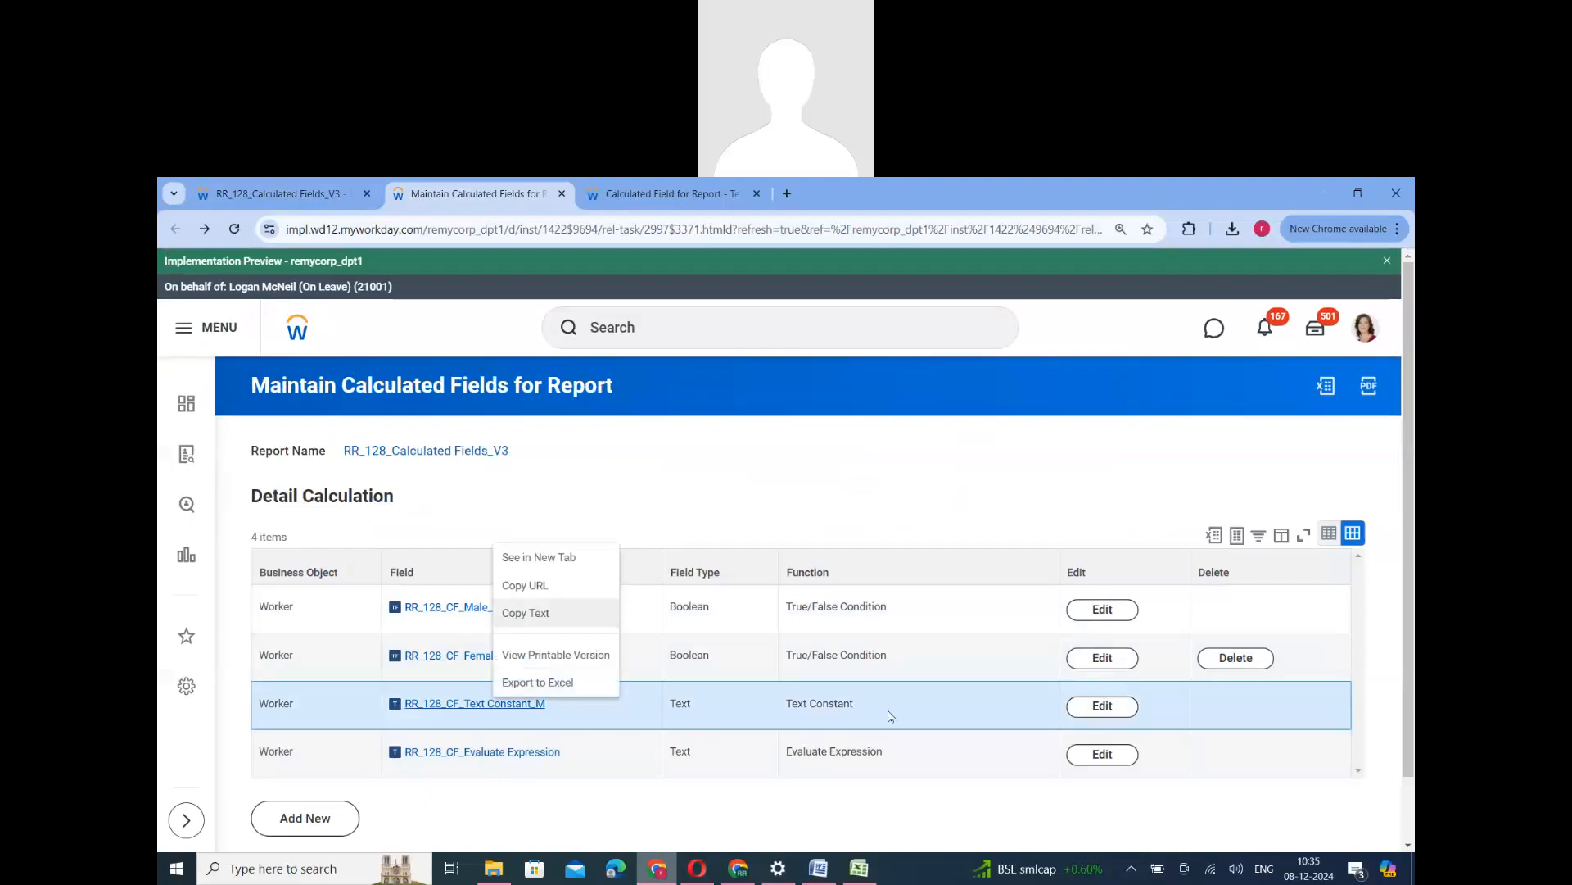
left_click(424, 798)
left_click(312, 818)
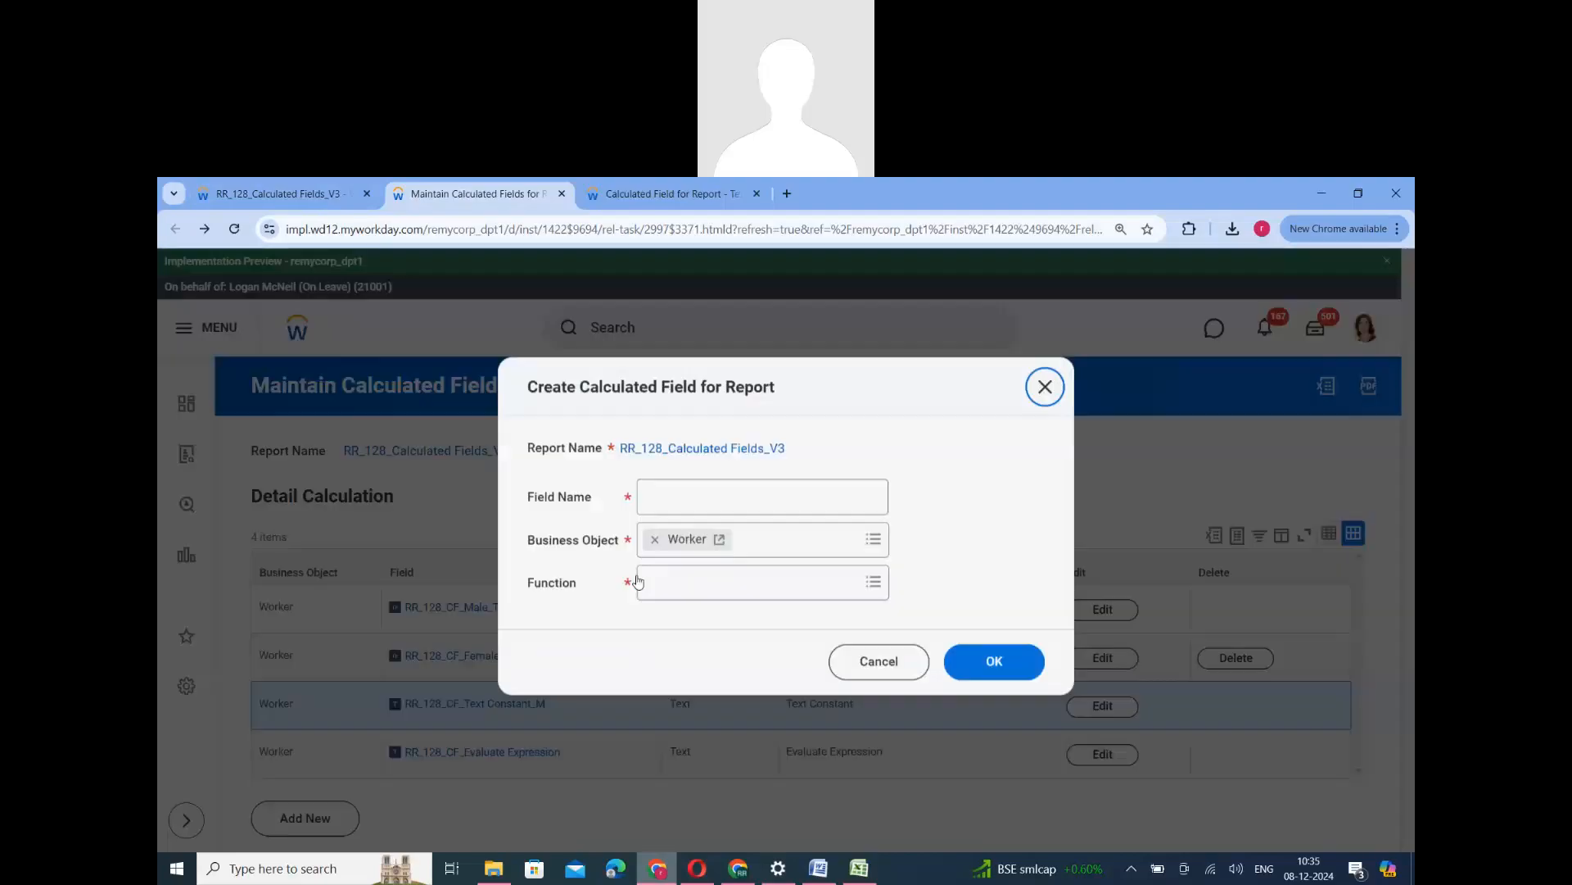
left_click(778, 495)
type("RR_128_CF_Text Constant_M")
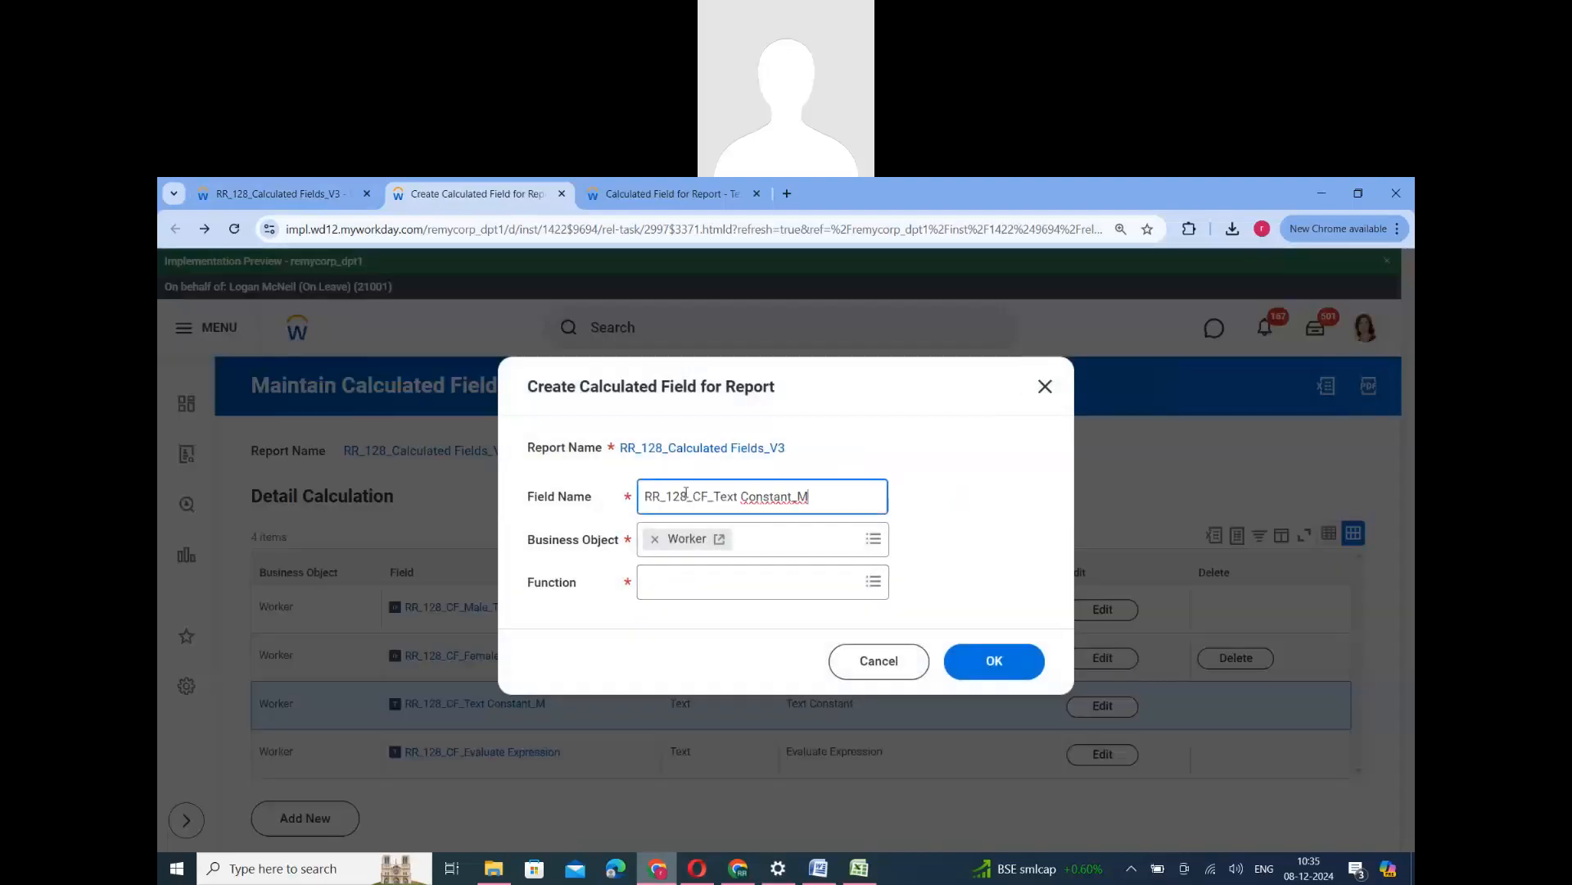
key("BackSpace")
type("F")
left_click(755, 588)
scroll(714, 757, "down", 10)
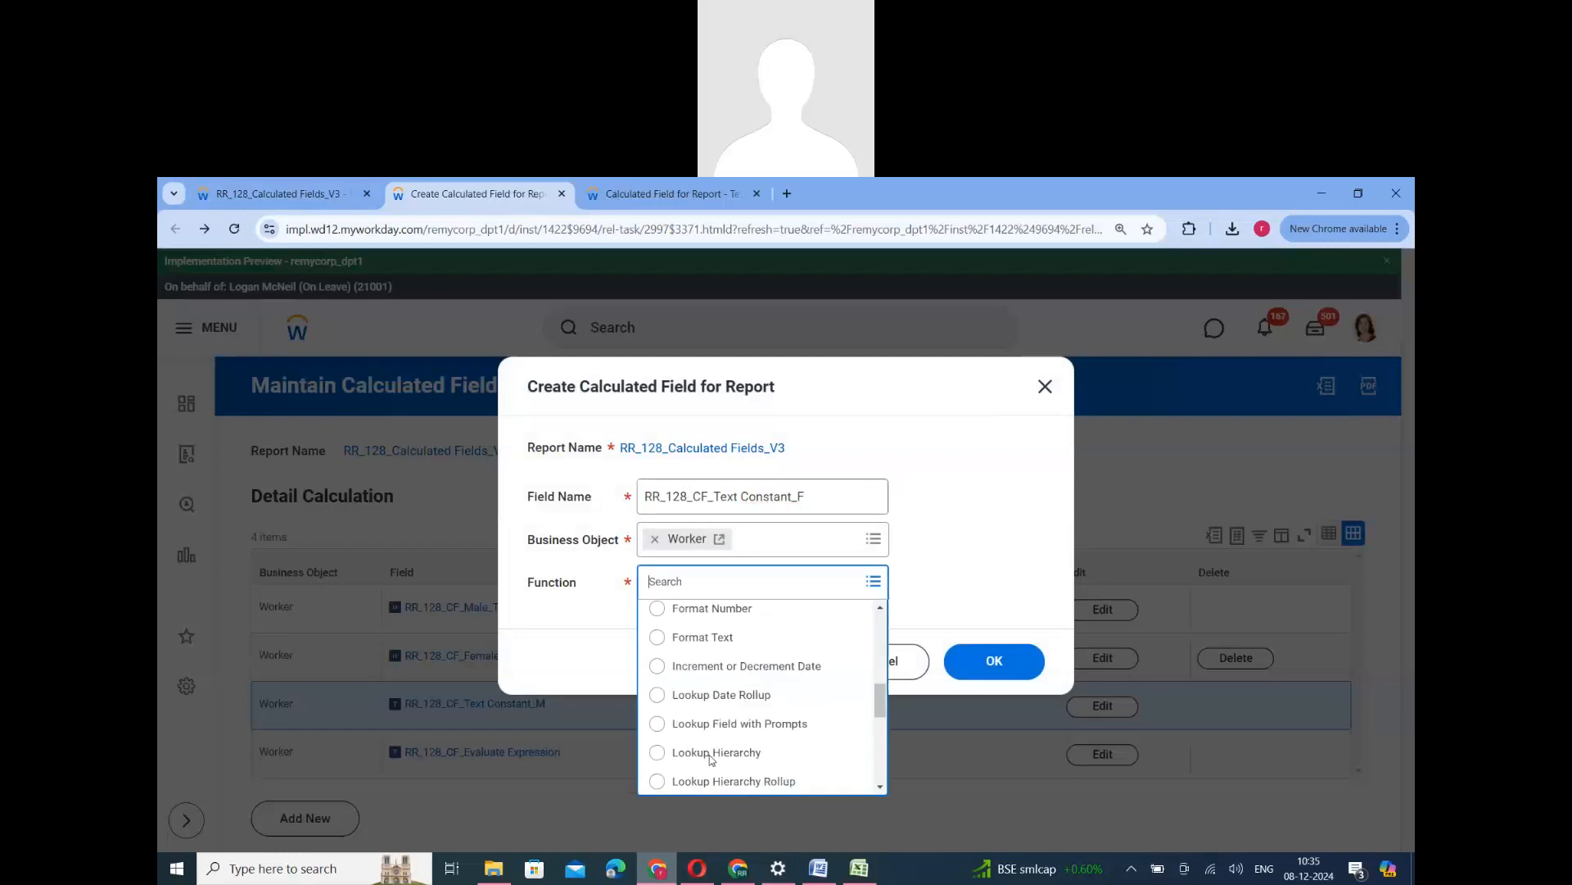
left_click(707, 722)
left_click(994, 660)
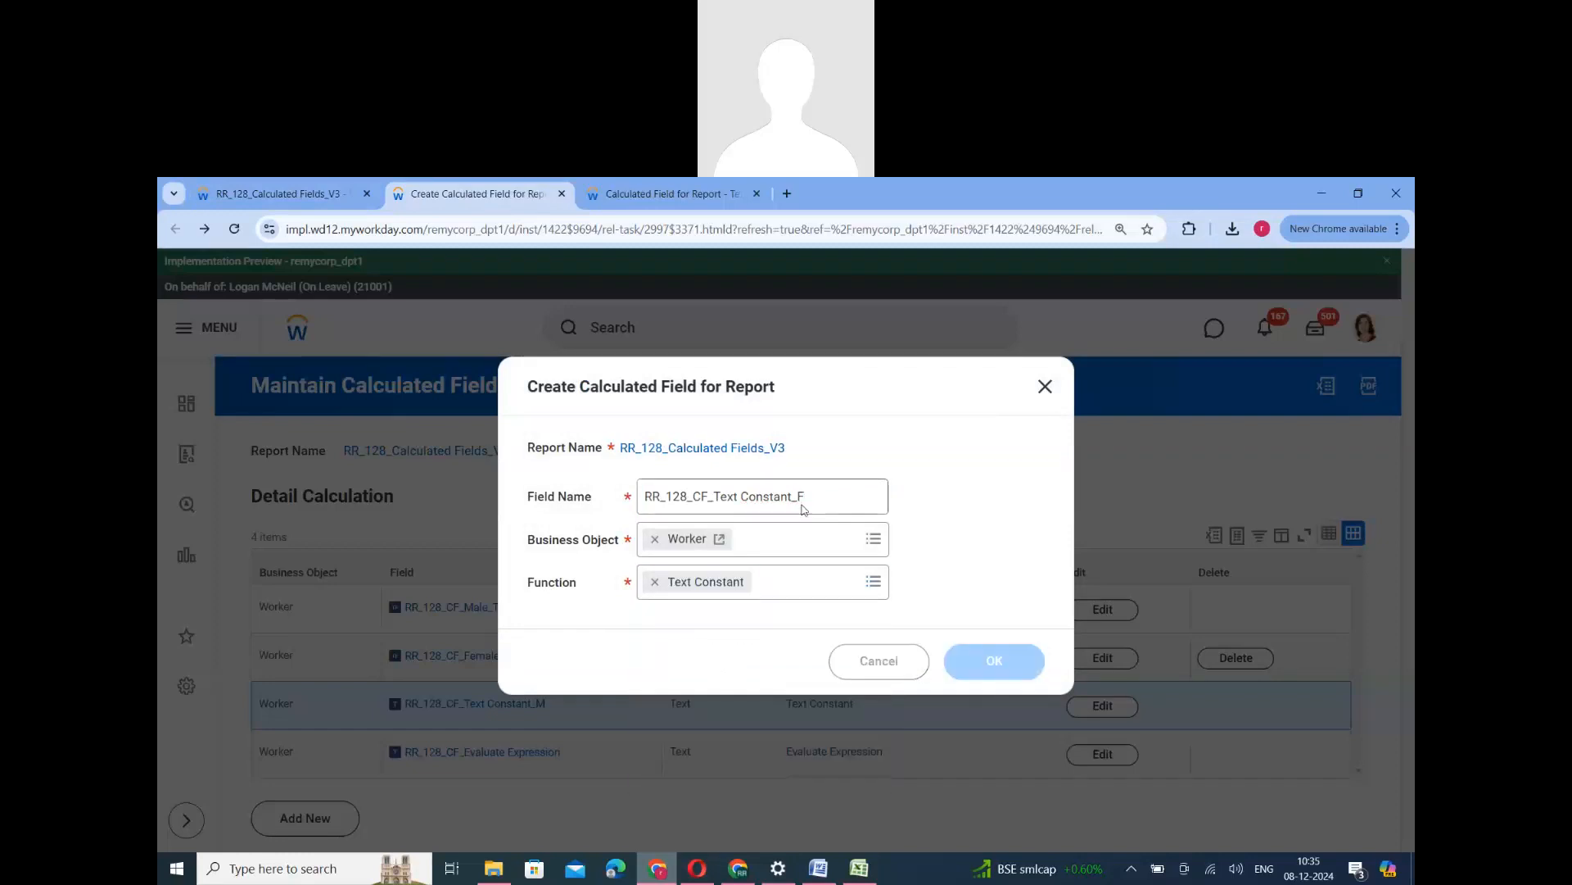
- Set the text constant to F and save the calculated field
left_click(424, 686)
type("F")
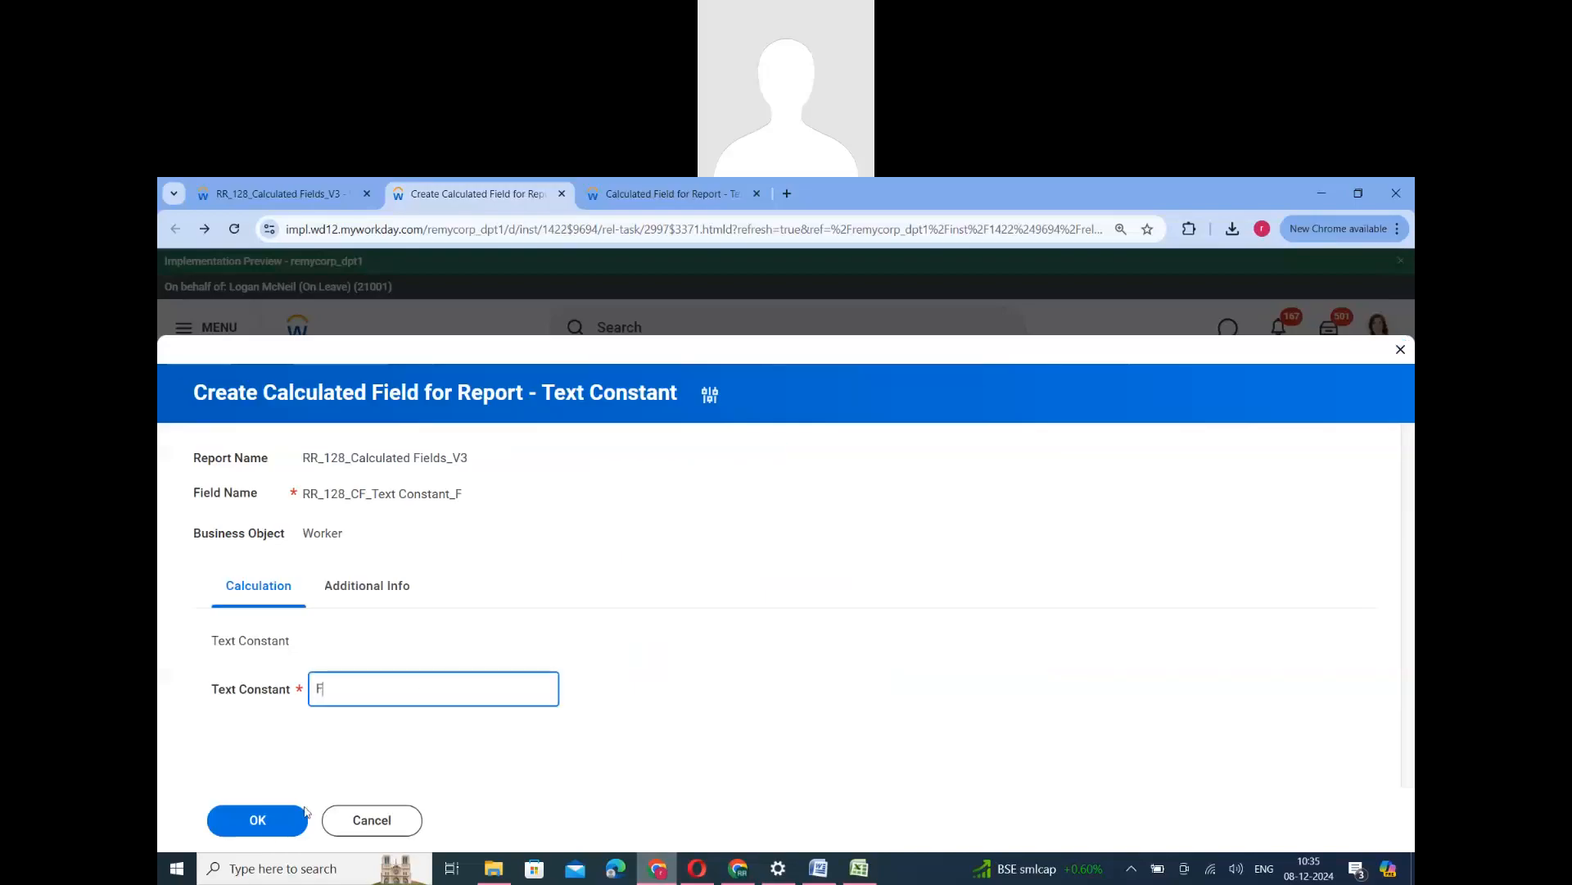
key("Tab")
key("Return")
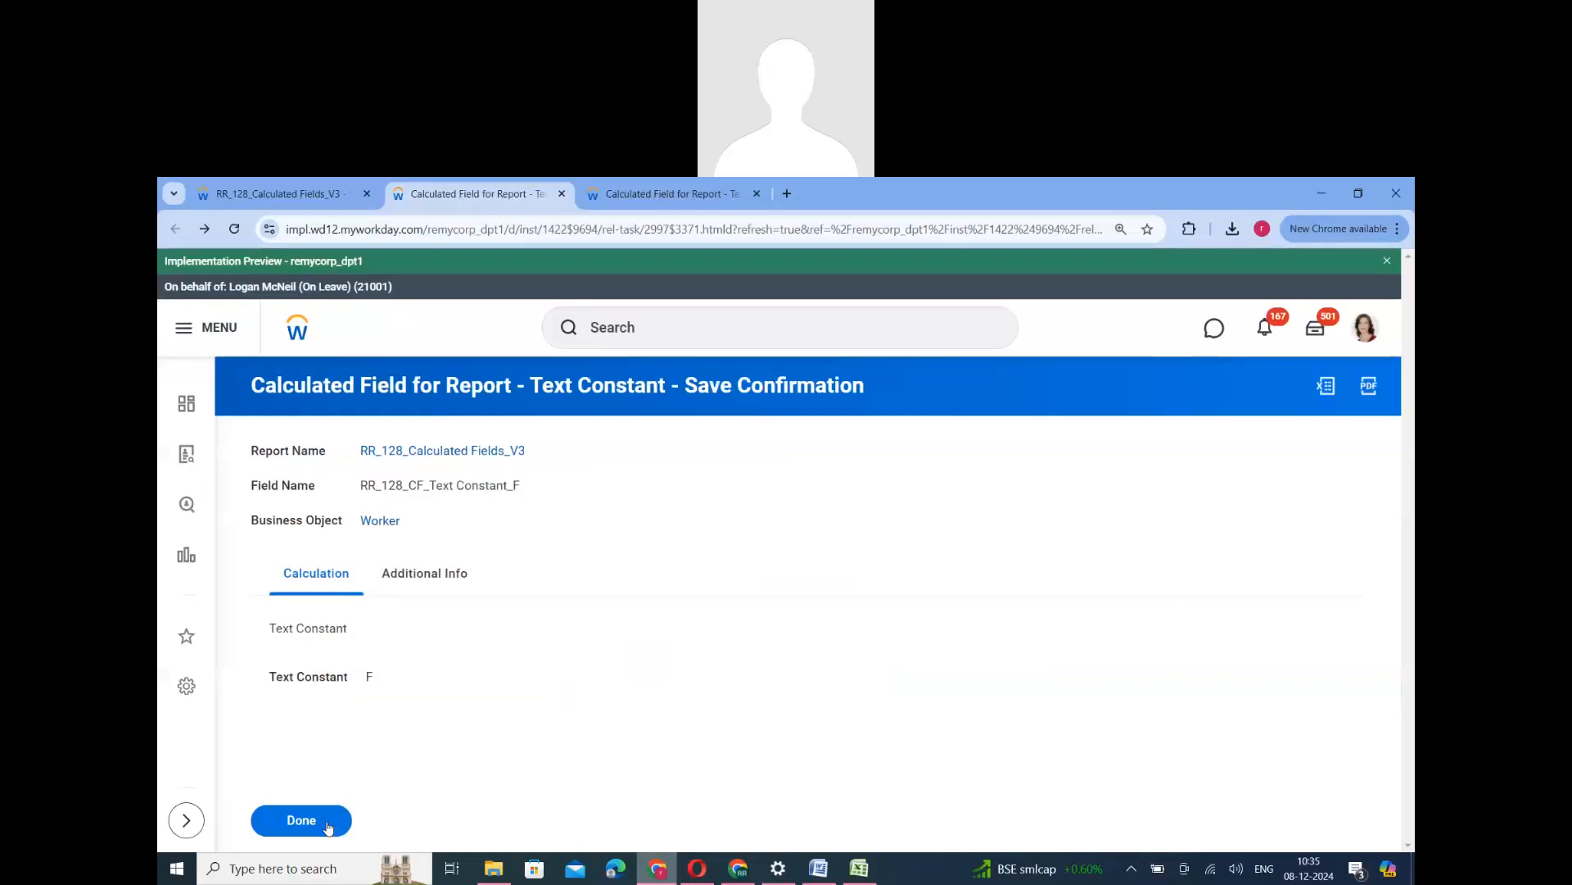
- Edit RR_128_CF_Evaluate Expression and add a second row with RR_128_CF_Female_True as its condition
scroll(563, 705, "down", 2)
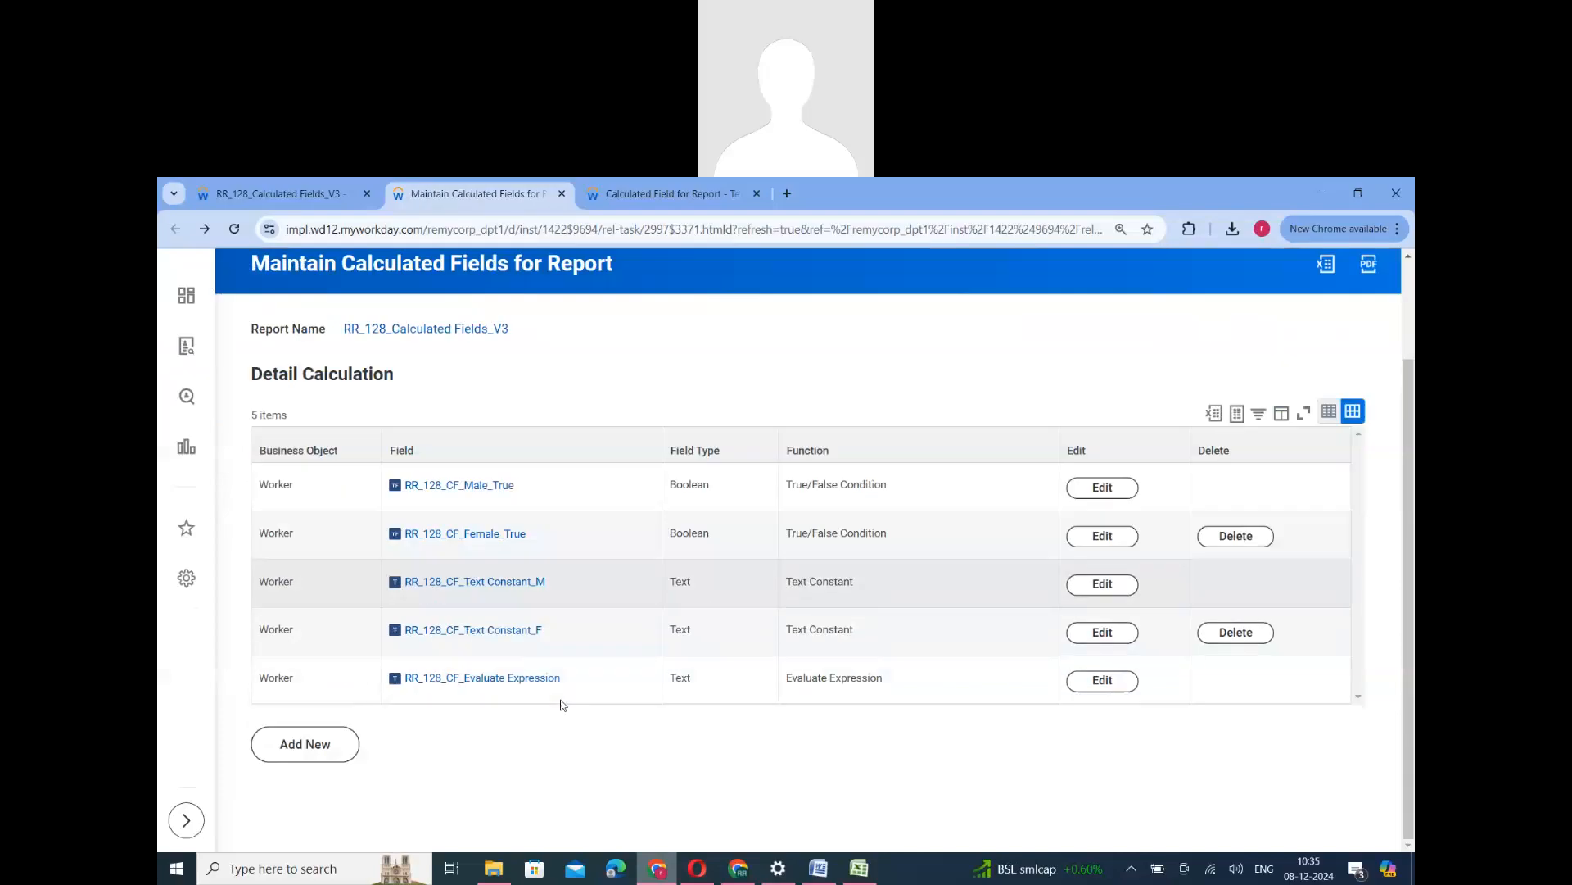
left_click(1103, 680)
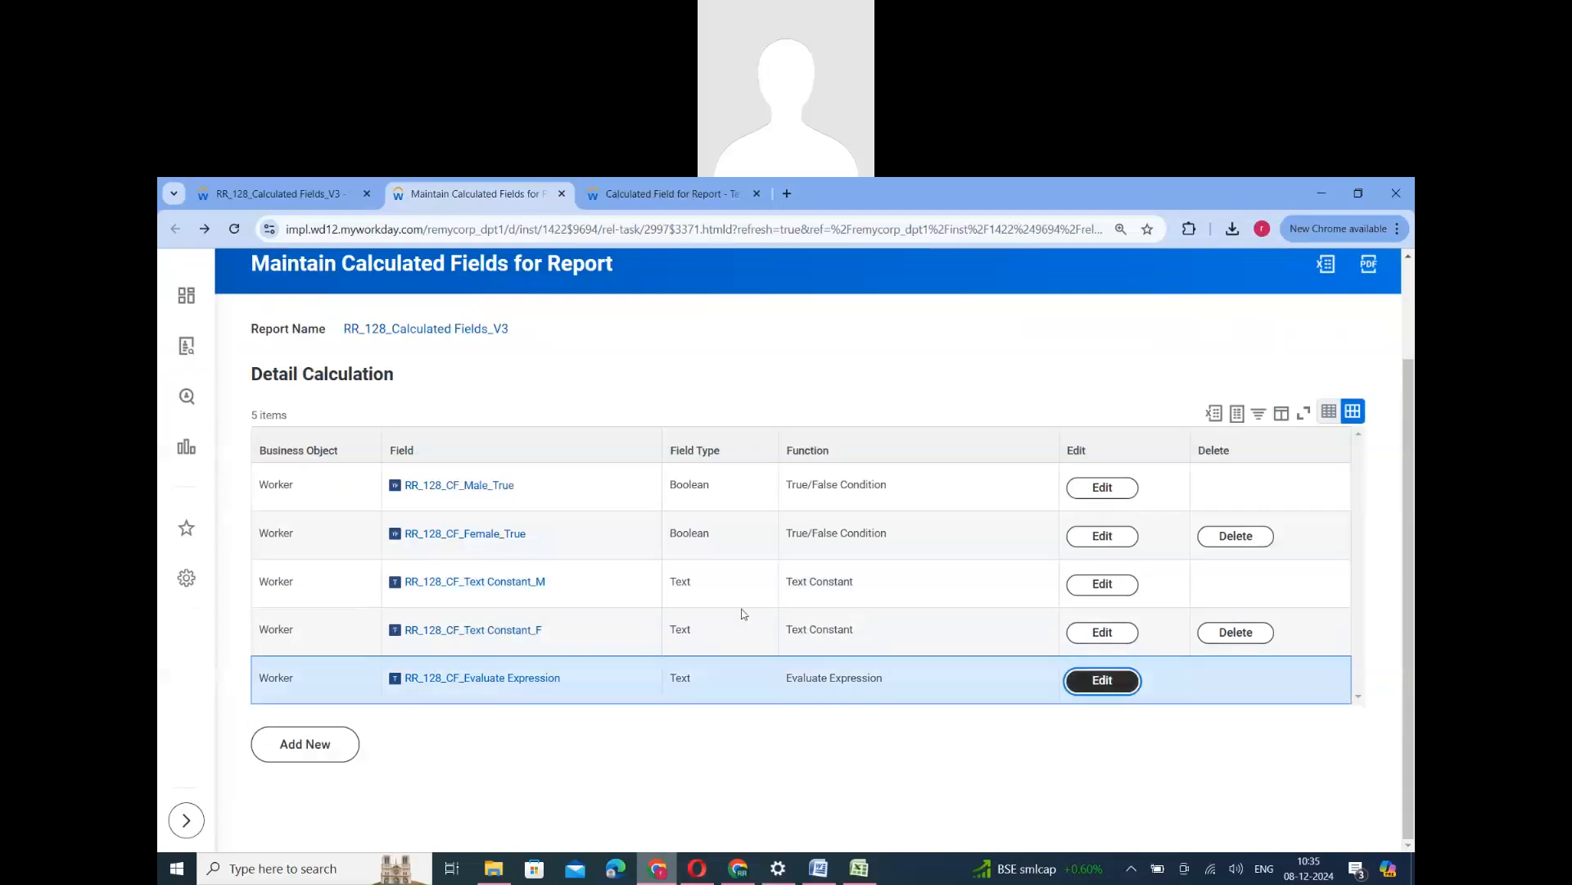
scroll(494, 638, "down", 3)
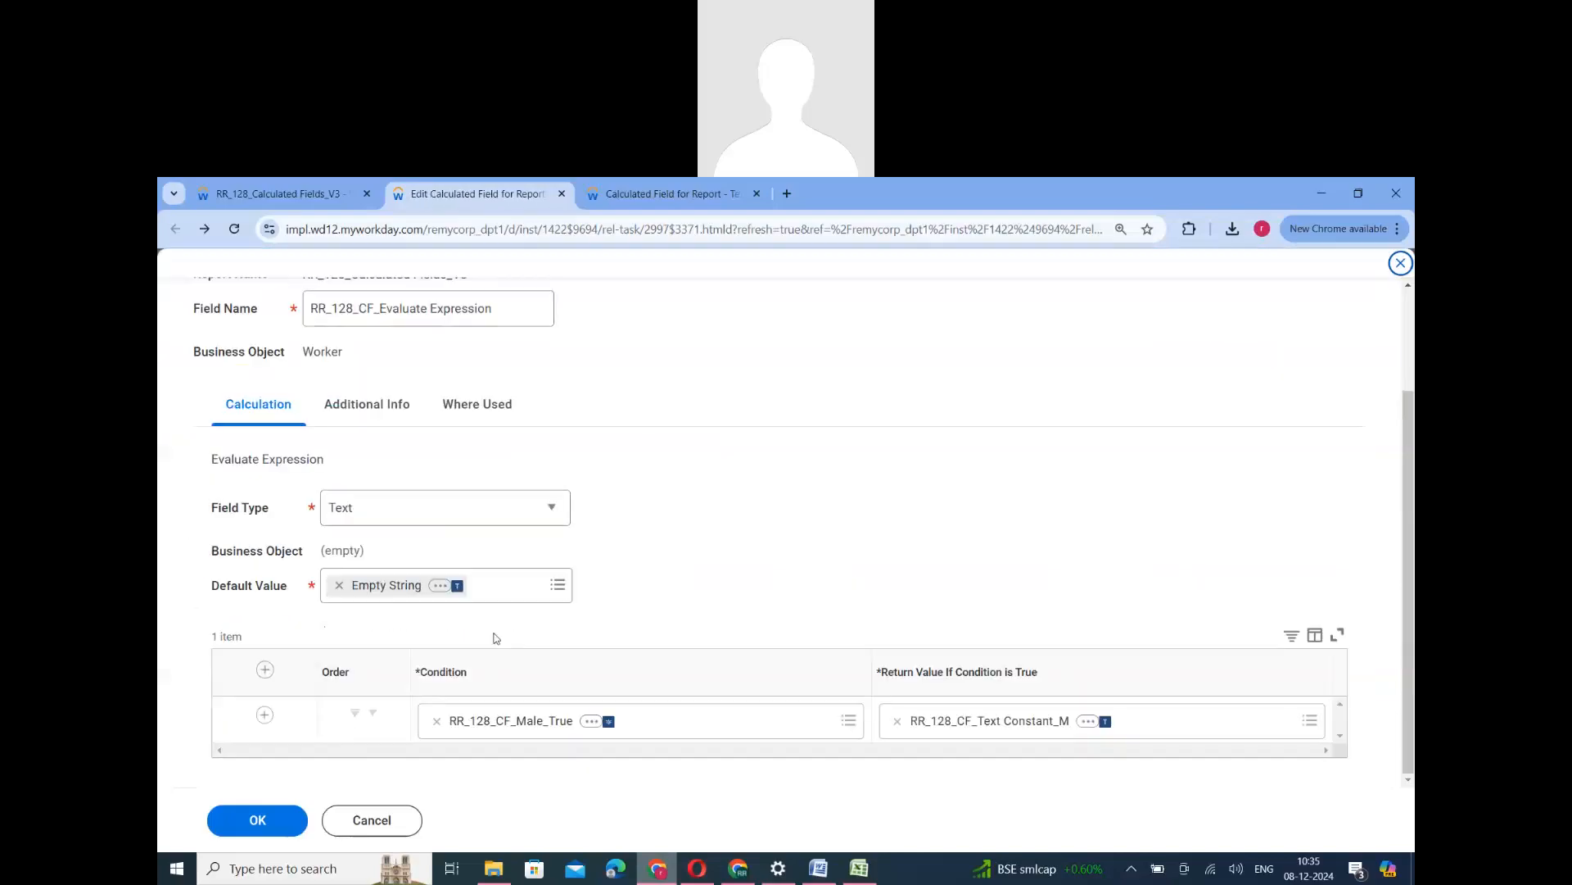
left_click(264, 715)
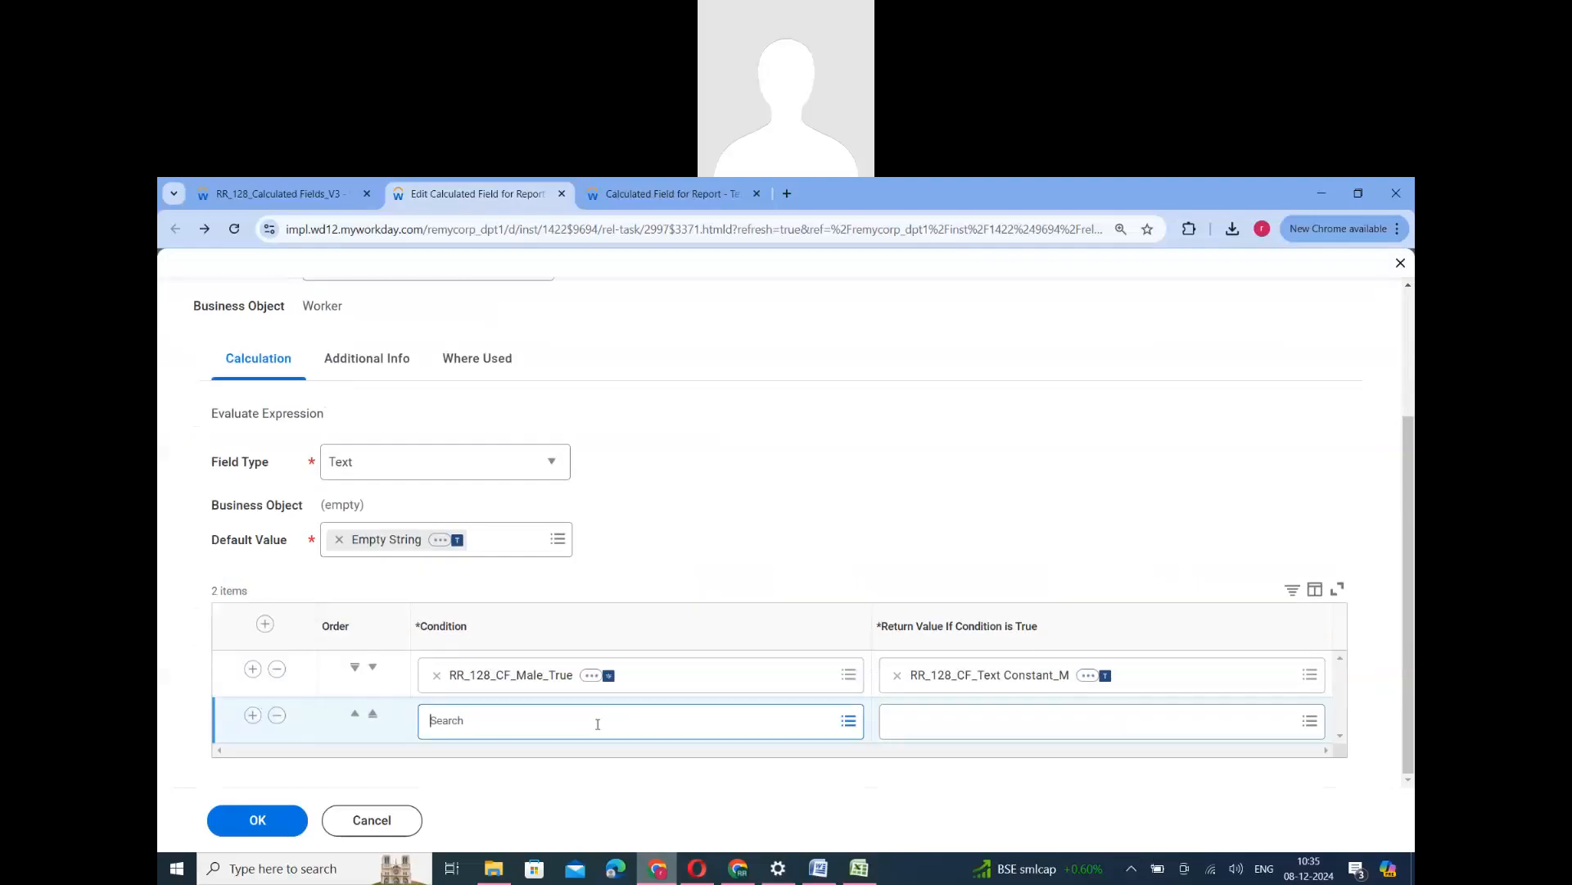
left_click(597, 722)
left_click(522, 632)
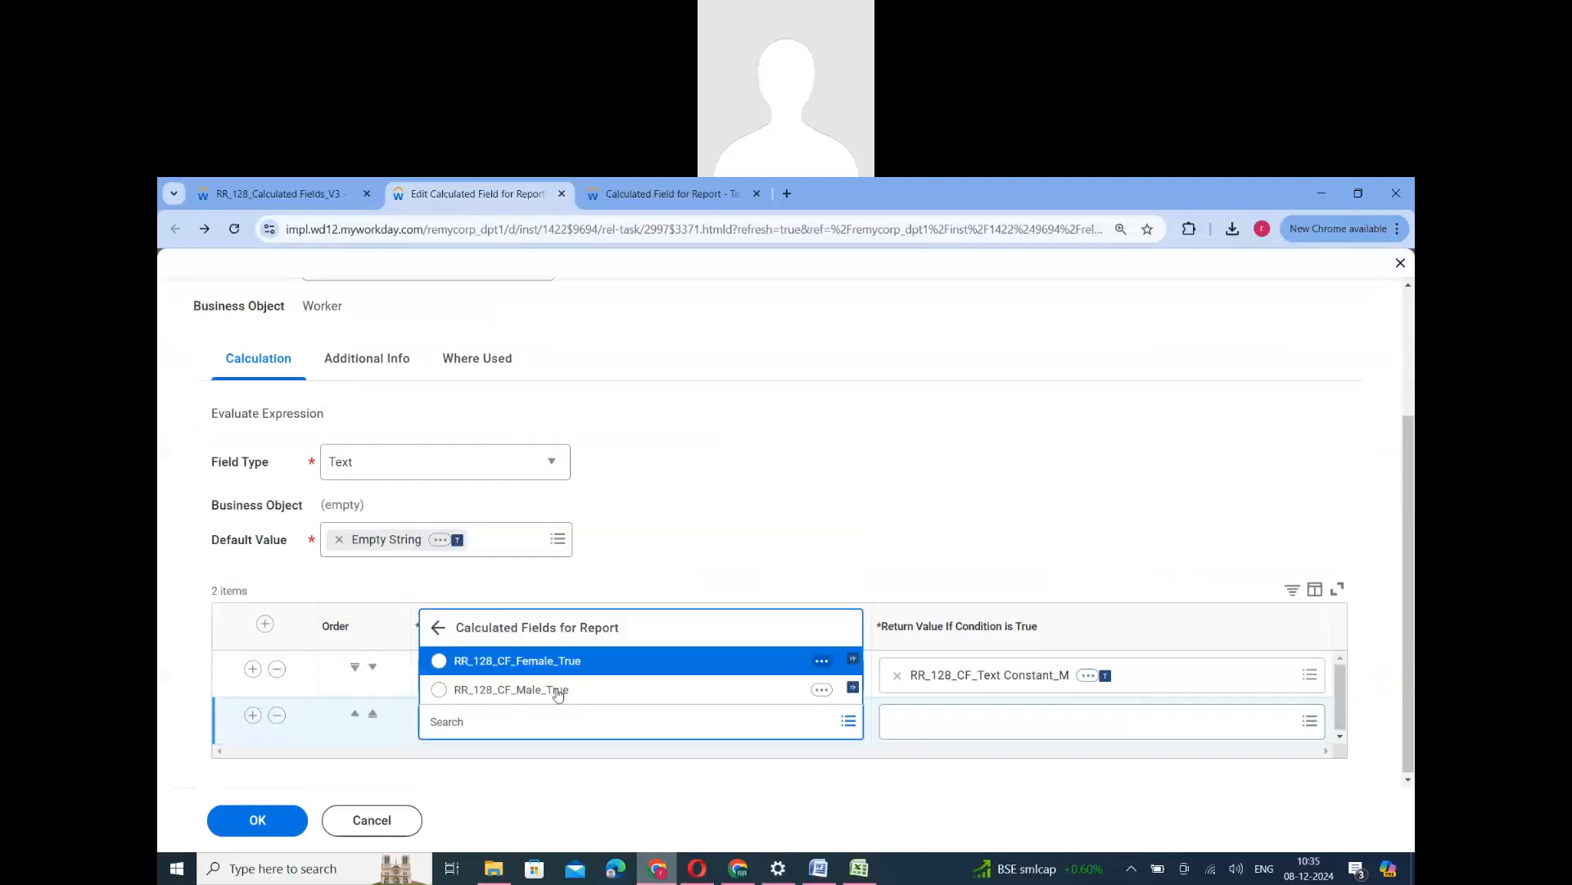
left_click(547, 661)
- Set the second row's return value to RR_128_CF_Text Constant_F and save the Evaluate Expression field
left_click(951, 729)
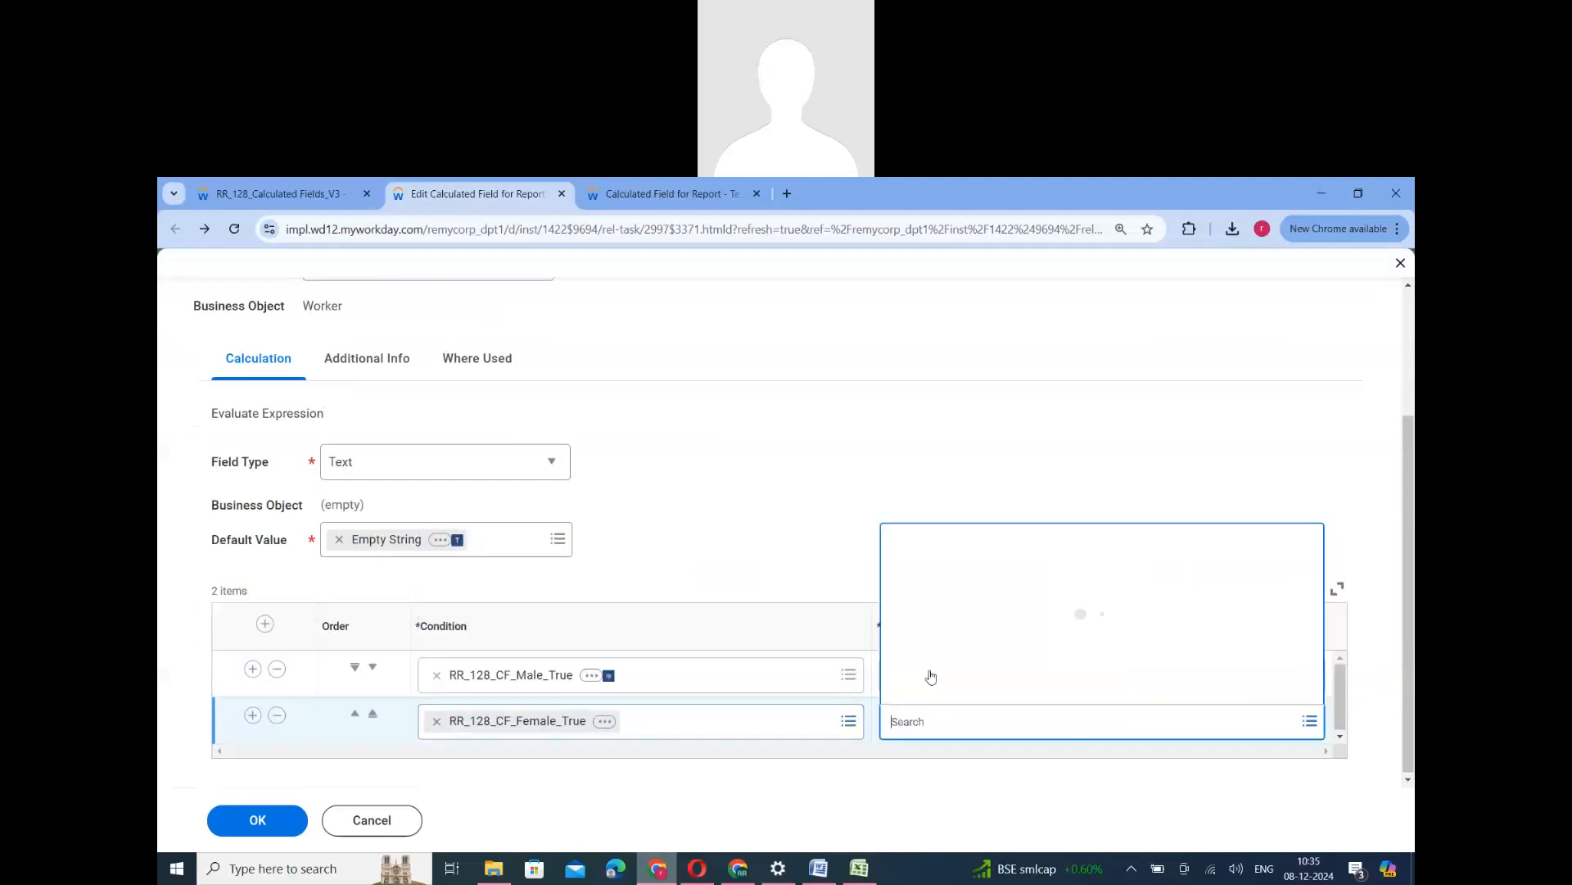
left_click(930, 634)
left_click(1026, 667)
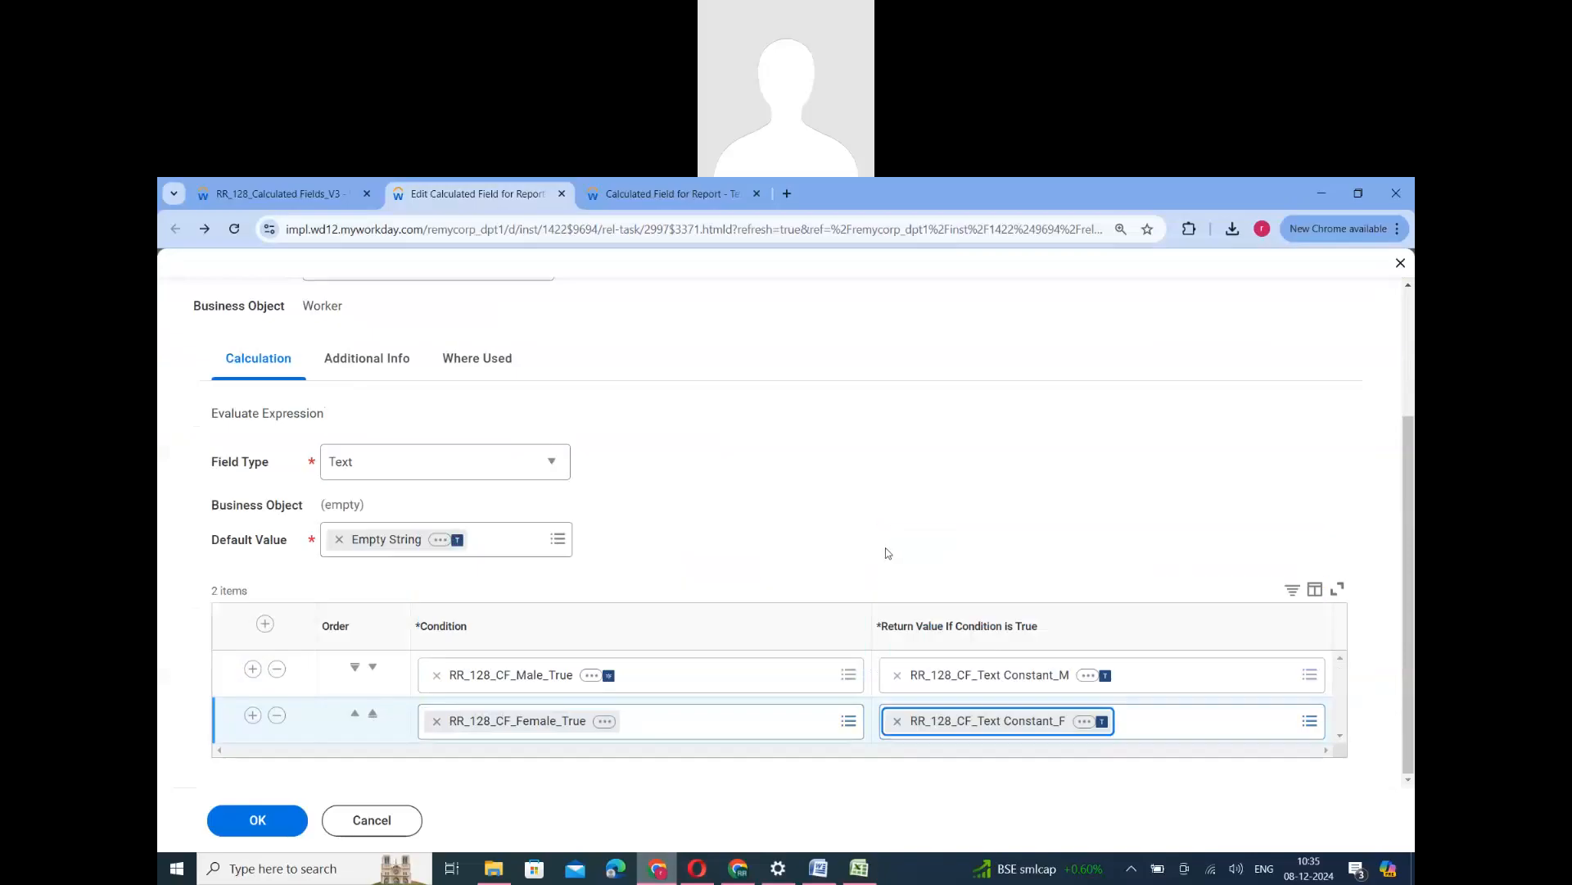
left_click(269, 824)
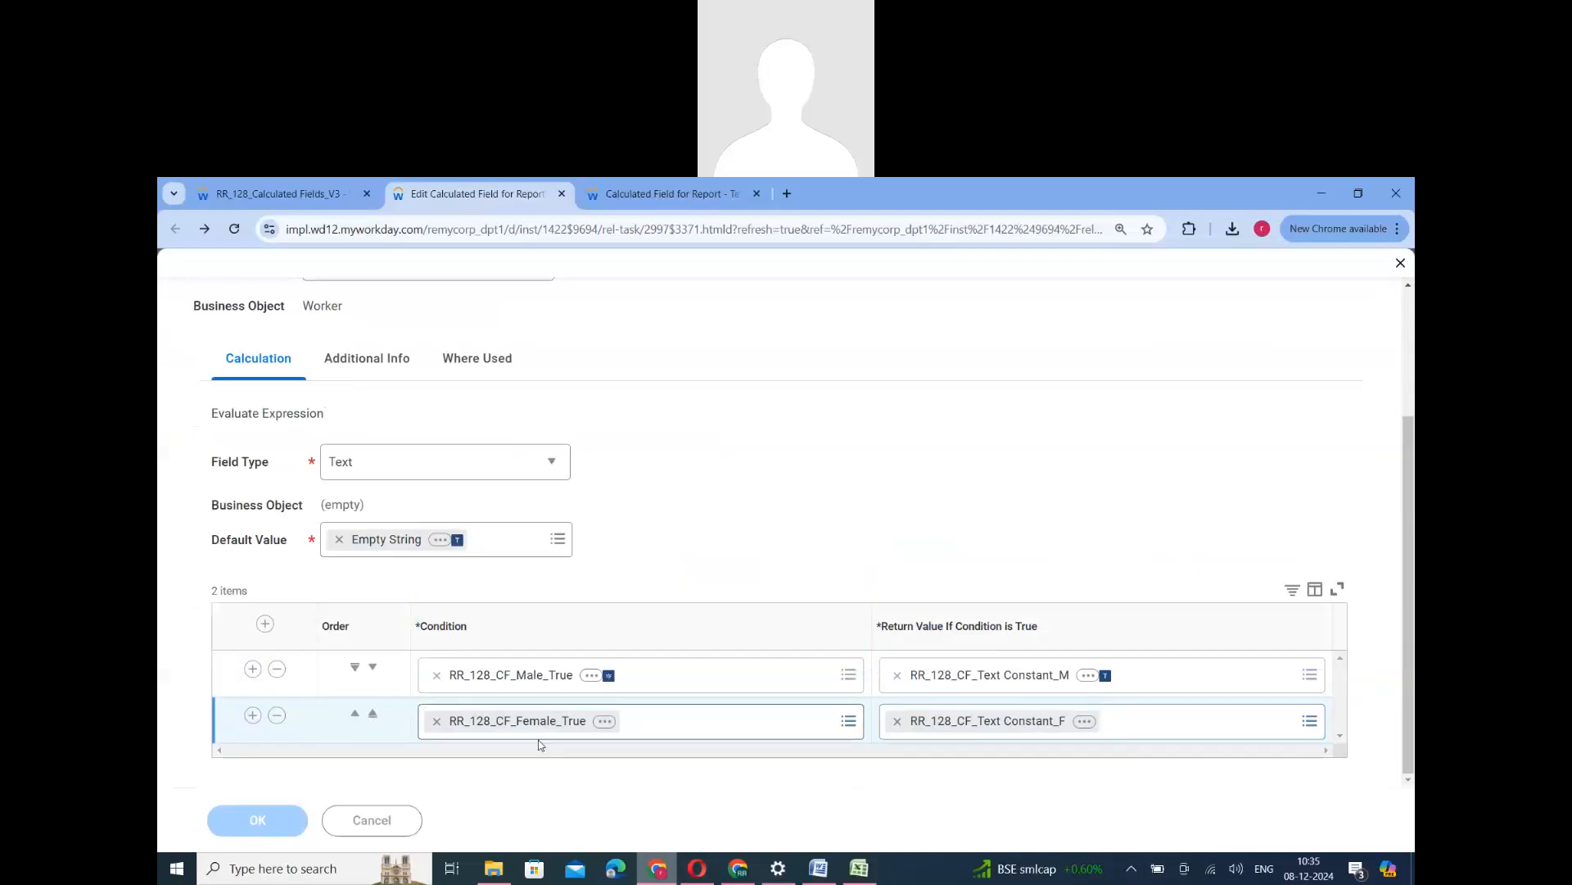
scroll(623, 760, "down", 3)
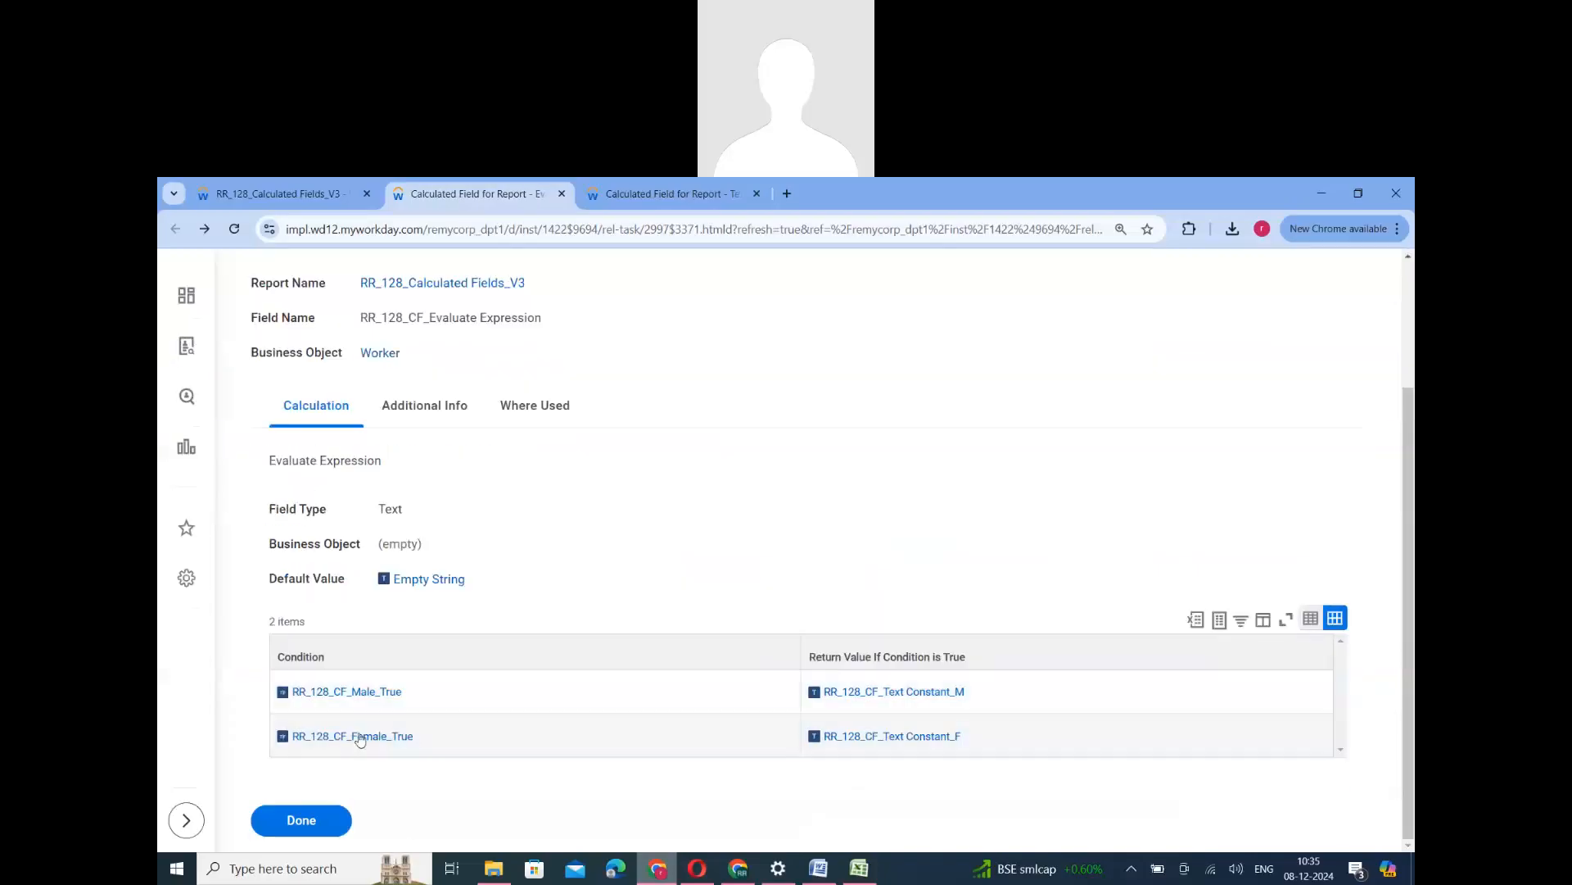
- Return to the RR_128_Calculated Fields_V3 report output and open the report definition for editing
left_click(281, 197)
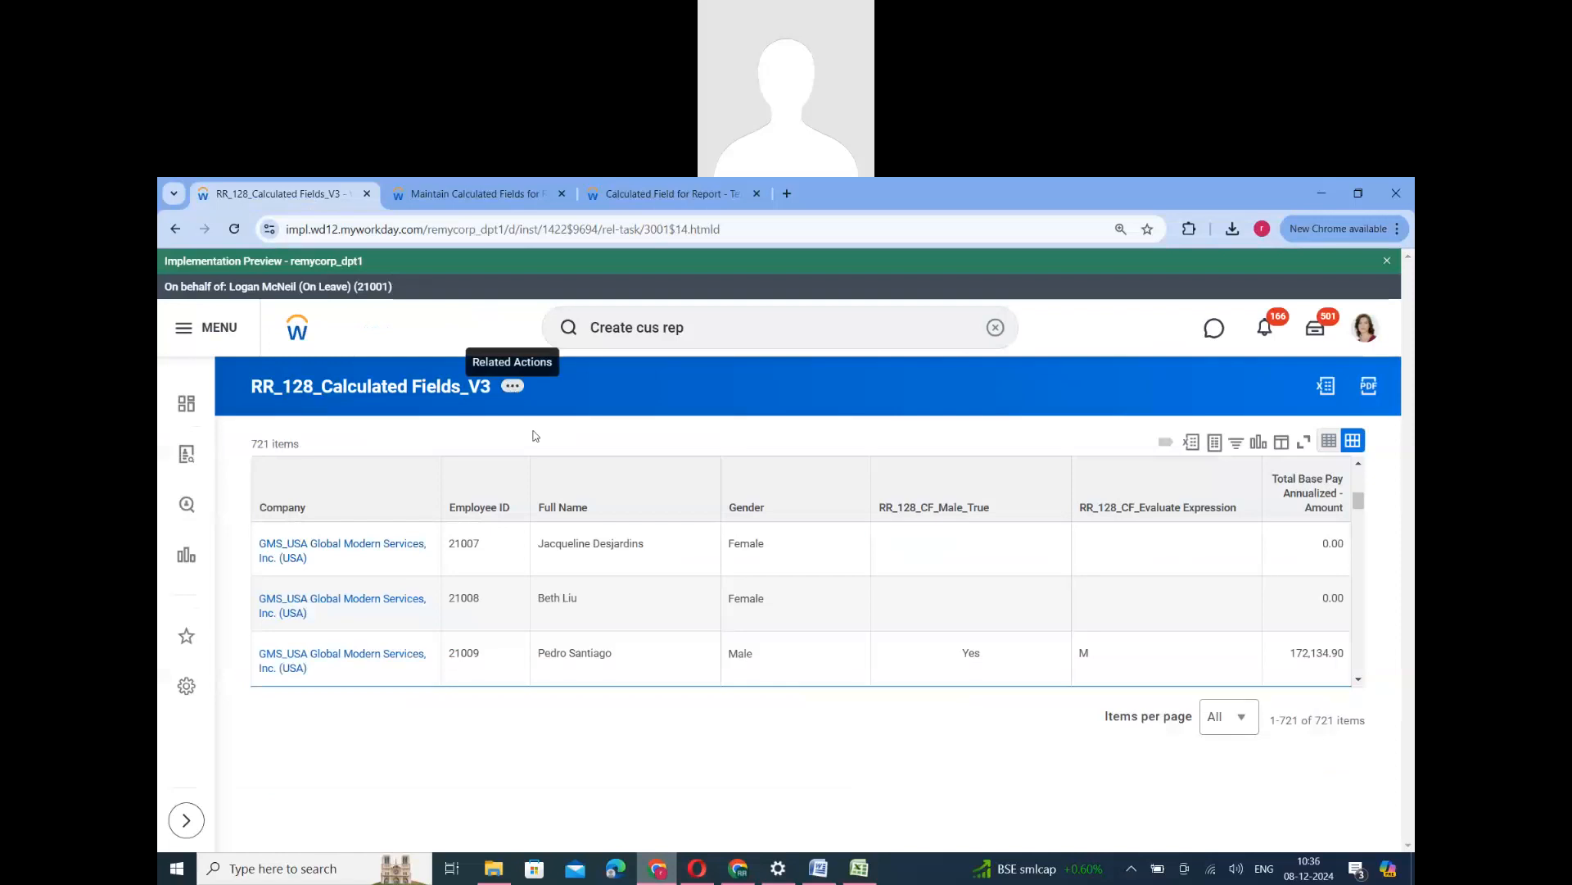
mouse_move(593, 452)
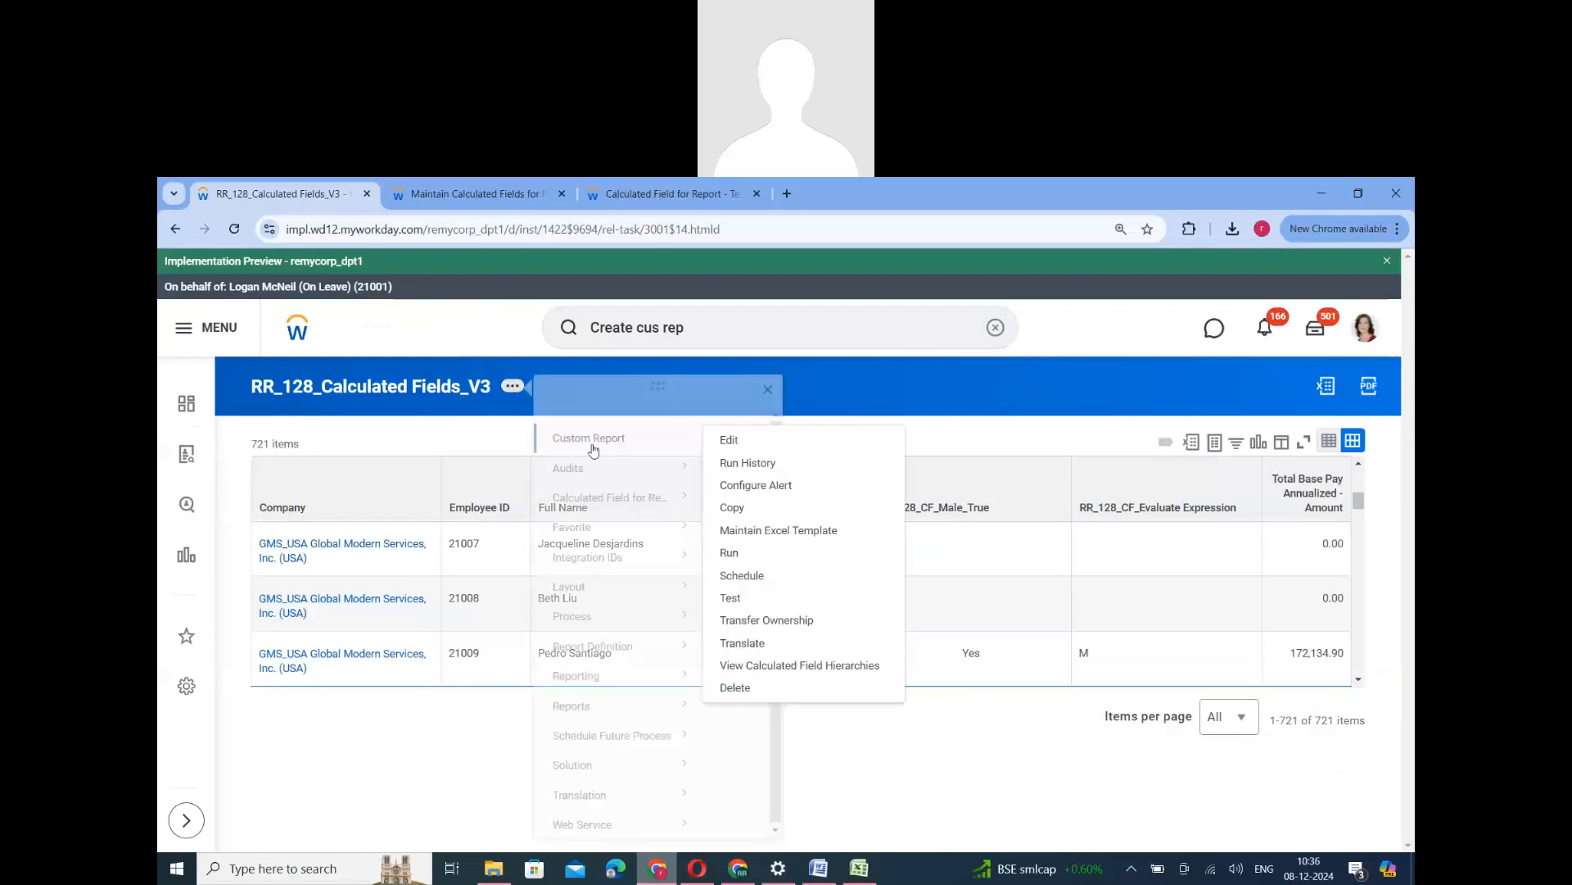
left_click(729, 442)
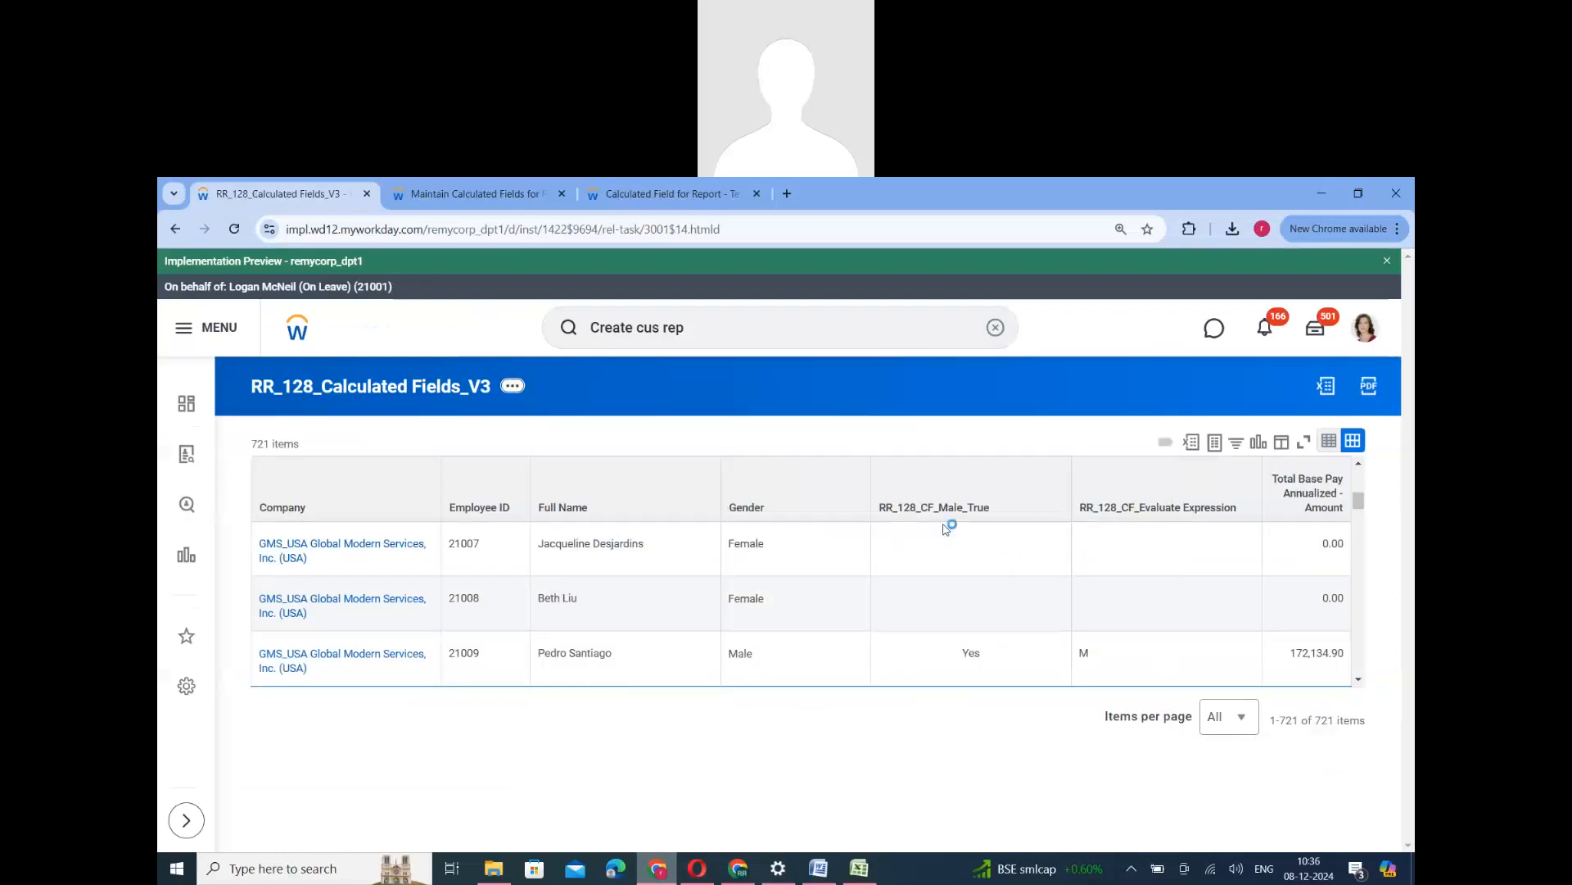
- Add a Worker column with RR_128_CF_Female_True below RR_128_CF_Male_True, then save and run the report
scroll(614, 663, "down", 5)
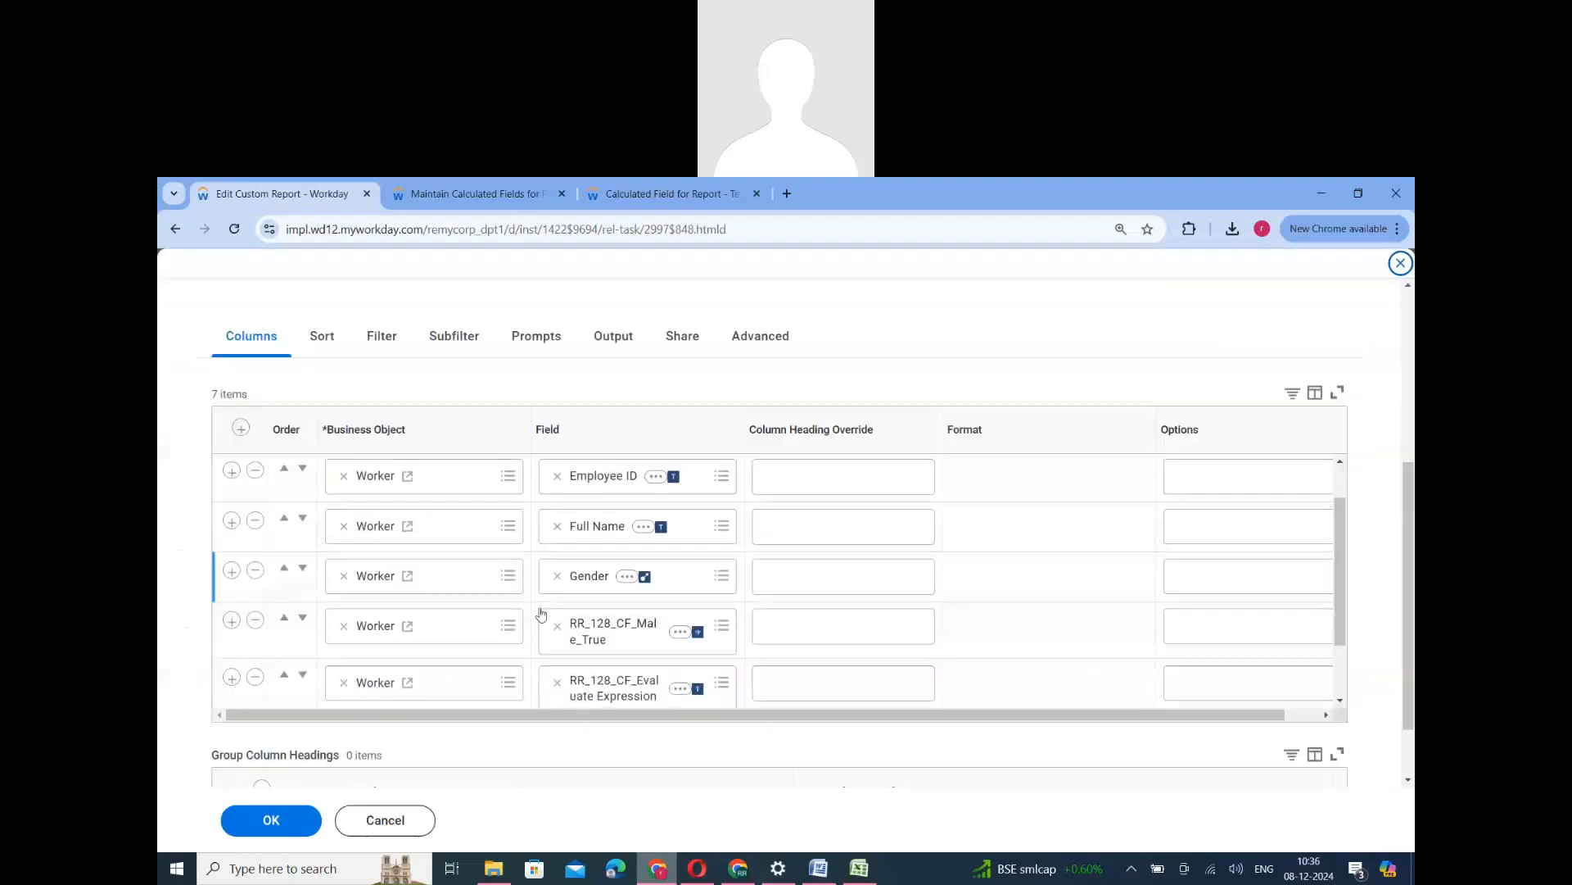
scroll(403, 632, "down", 1)
left_click(230, 541)
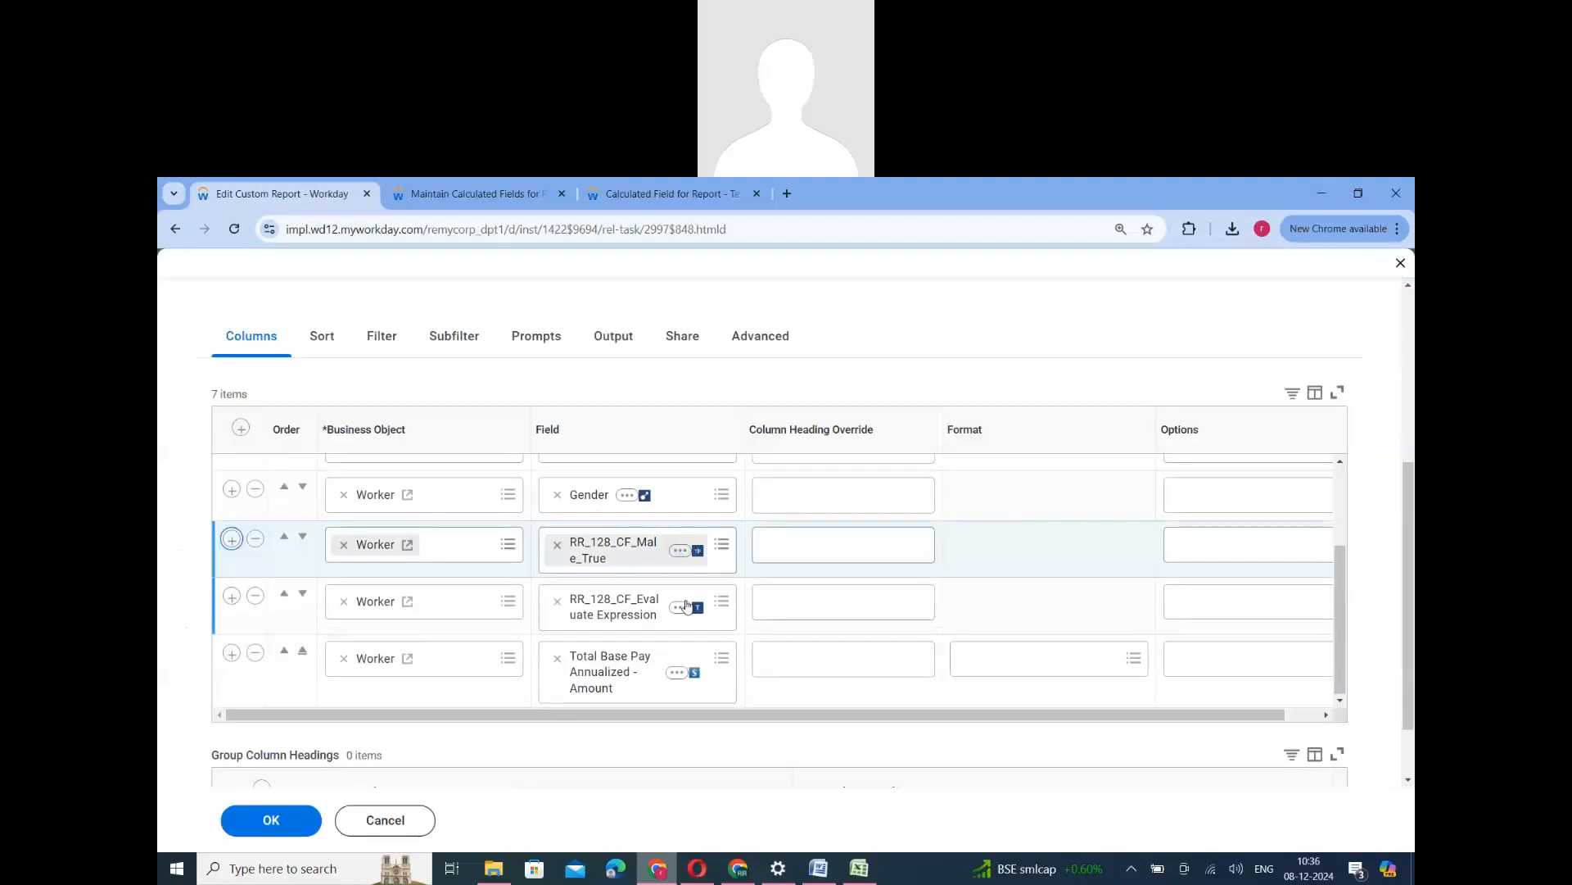
left_click(638, 604)
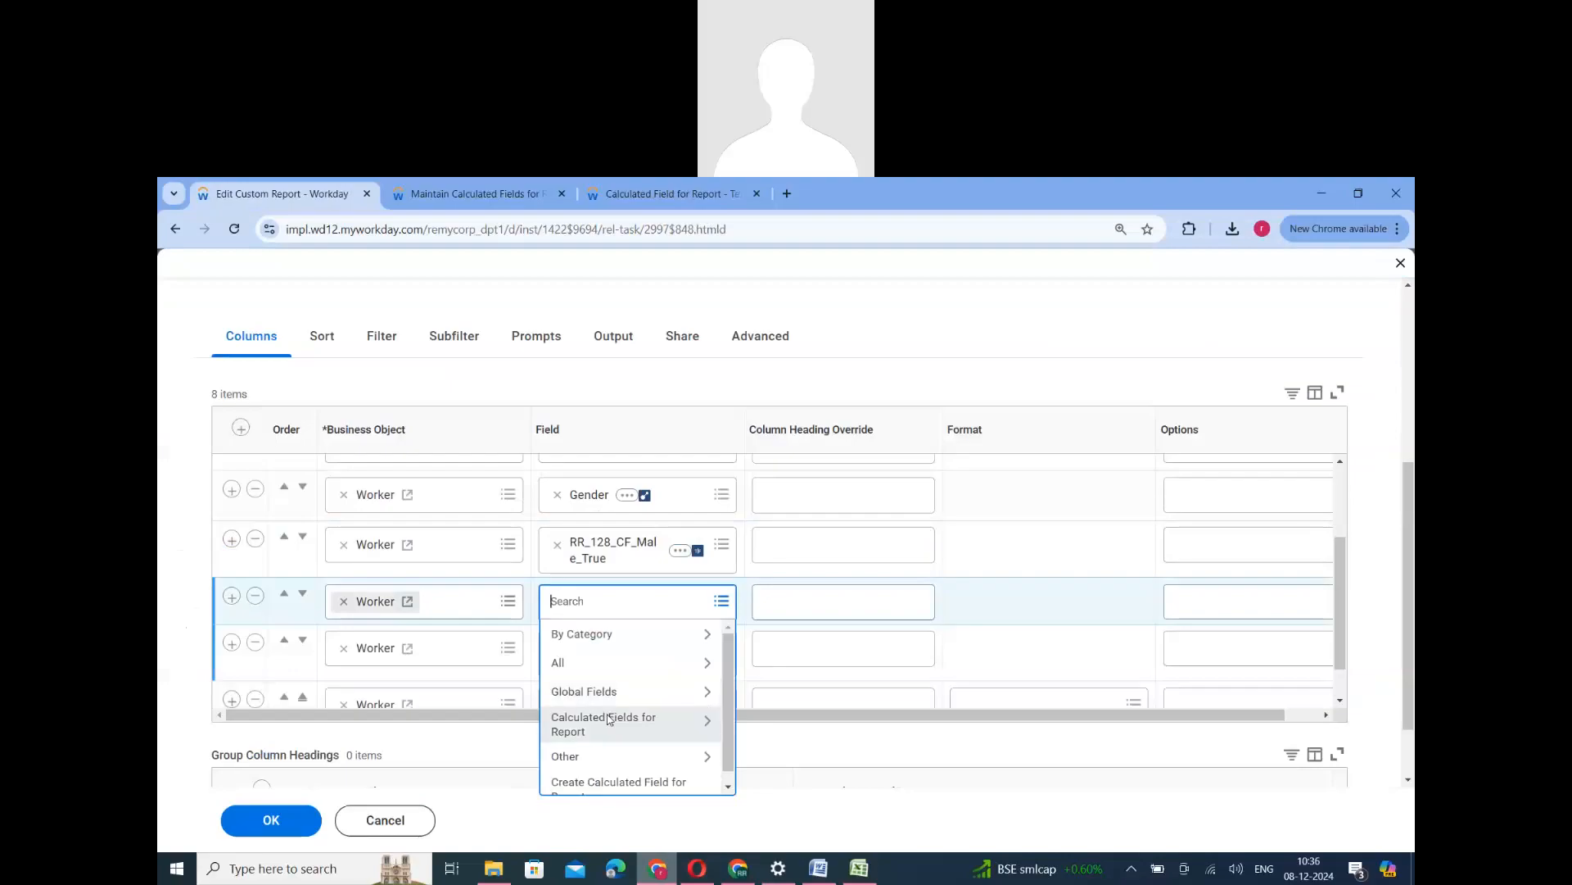
left_click(611, 698)
scroll(610, 692, "down", 2)
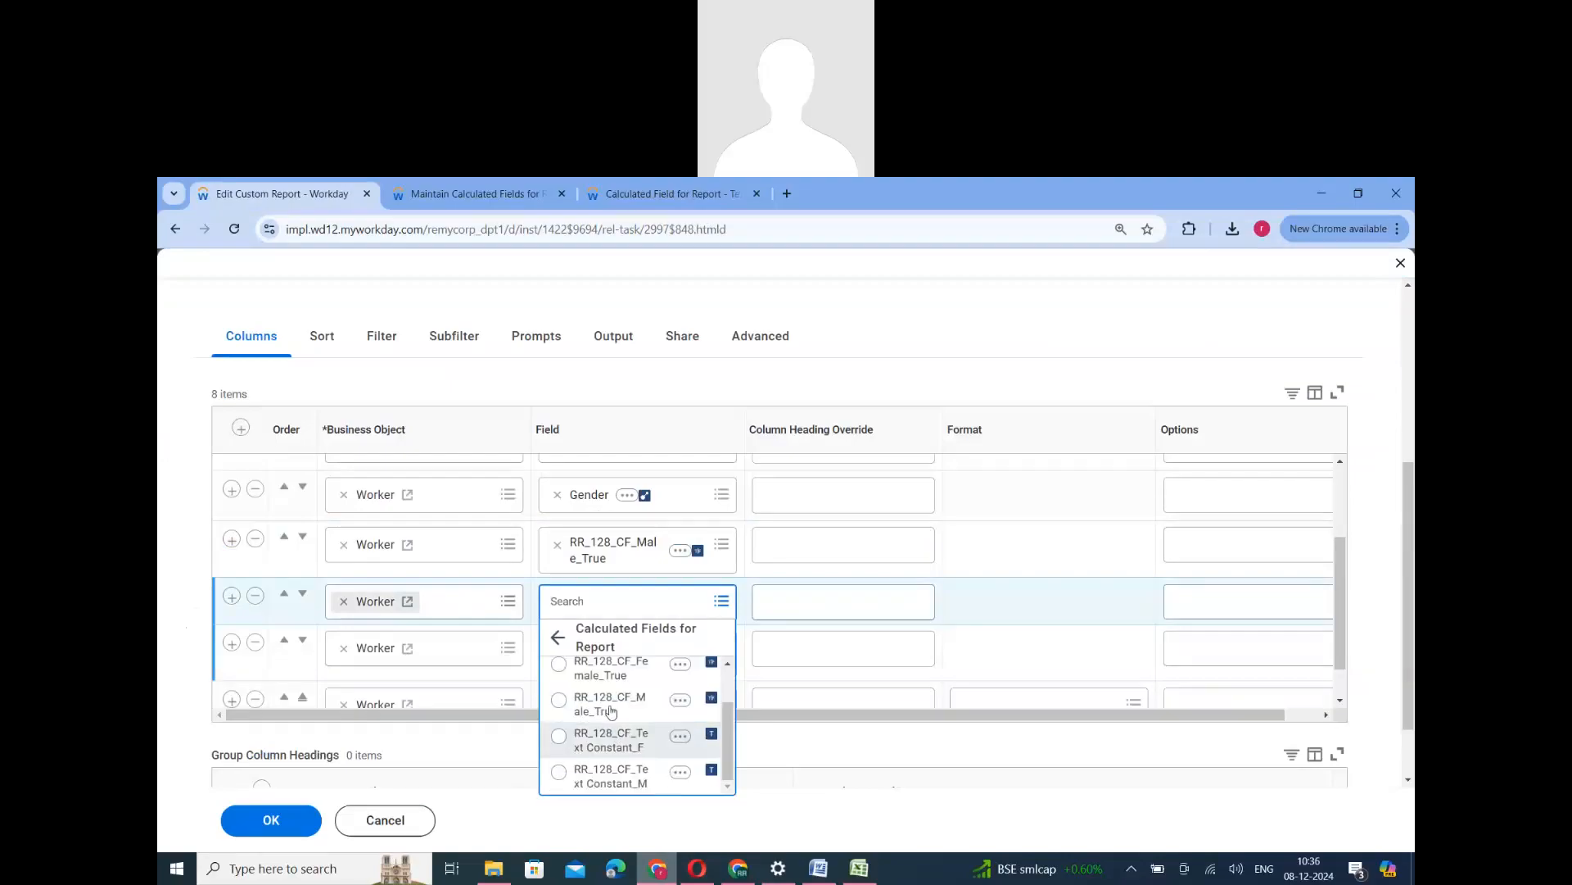
left_click(609, 676)
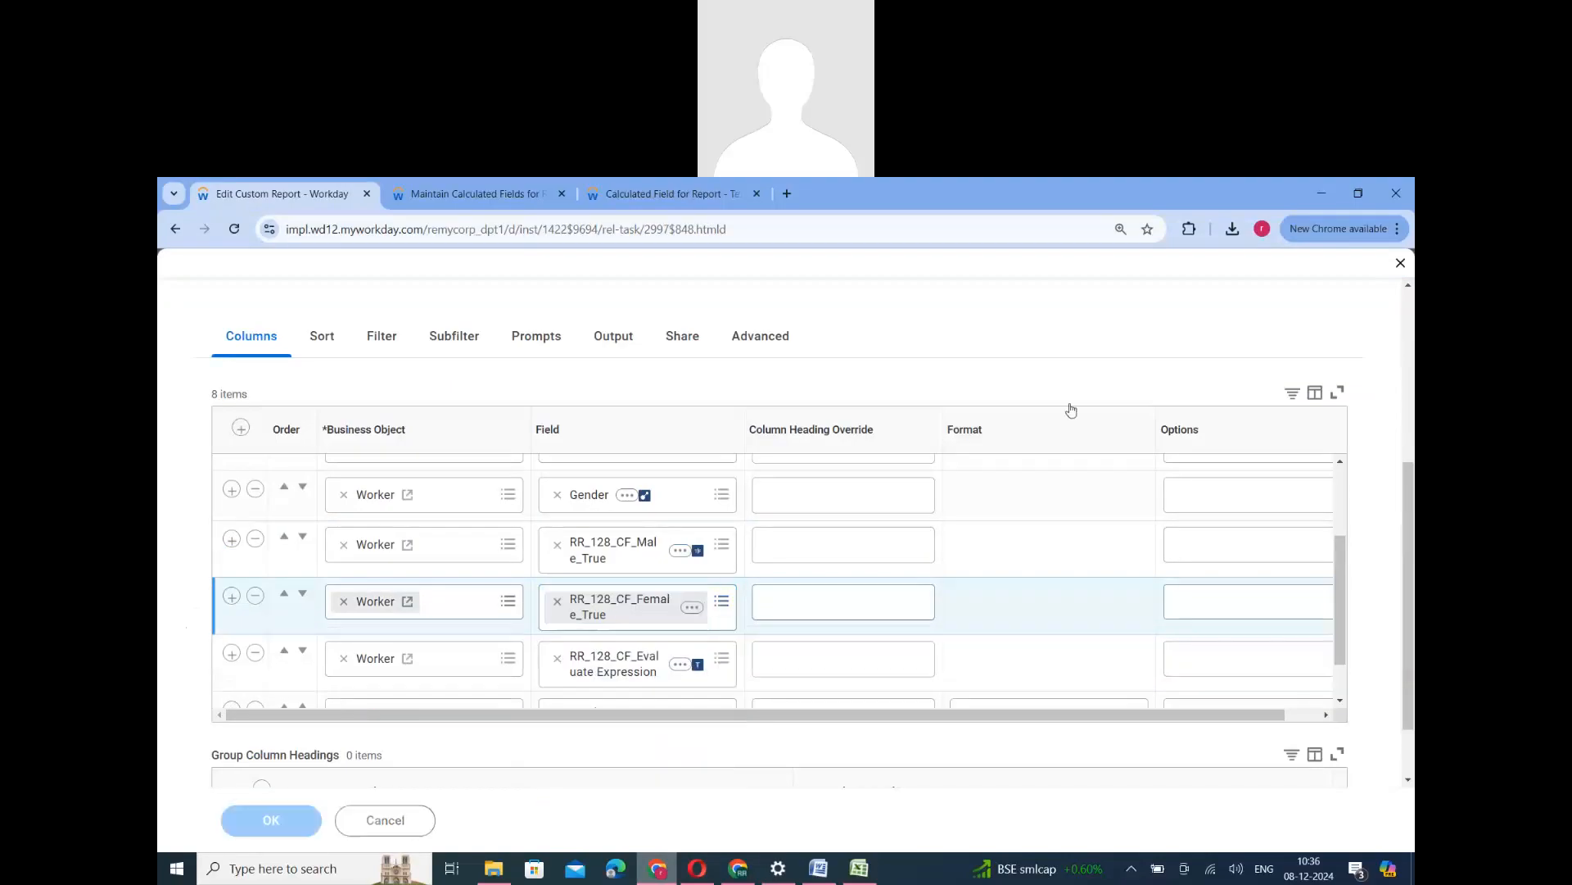
left_click(287, 824)
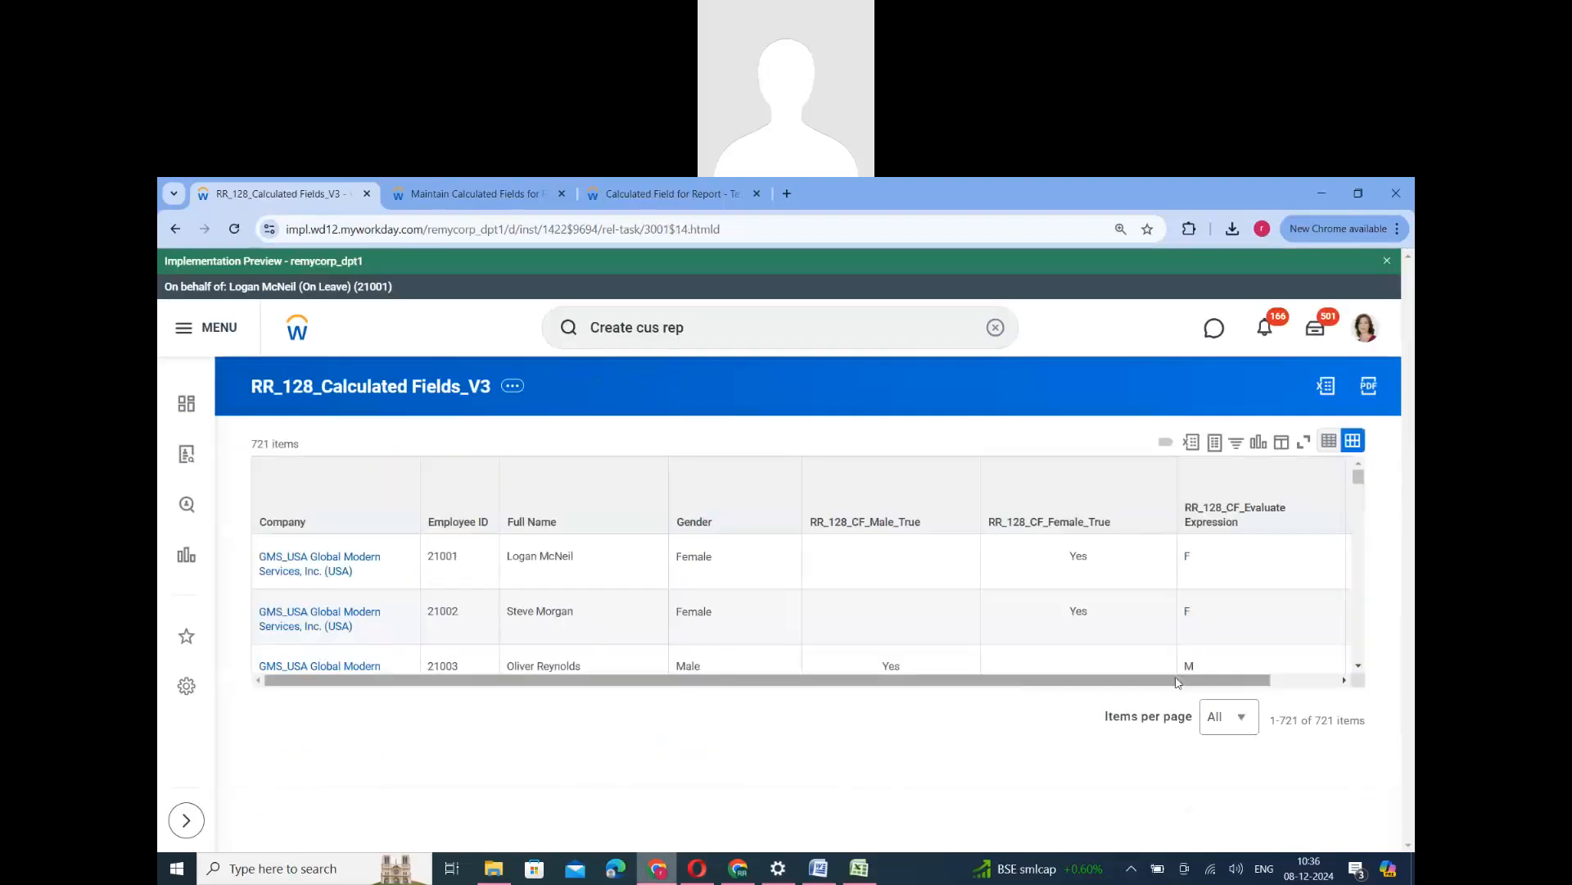
- Compare the Gender values in the report output with the Male_True, Female_True and Evaluate Expression columns, including a Not Declared worker
scroll(1007, 565, "right", 2)
double_click(1006, 558)
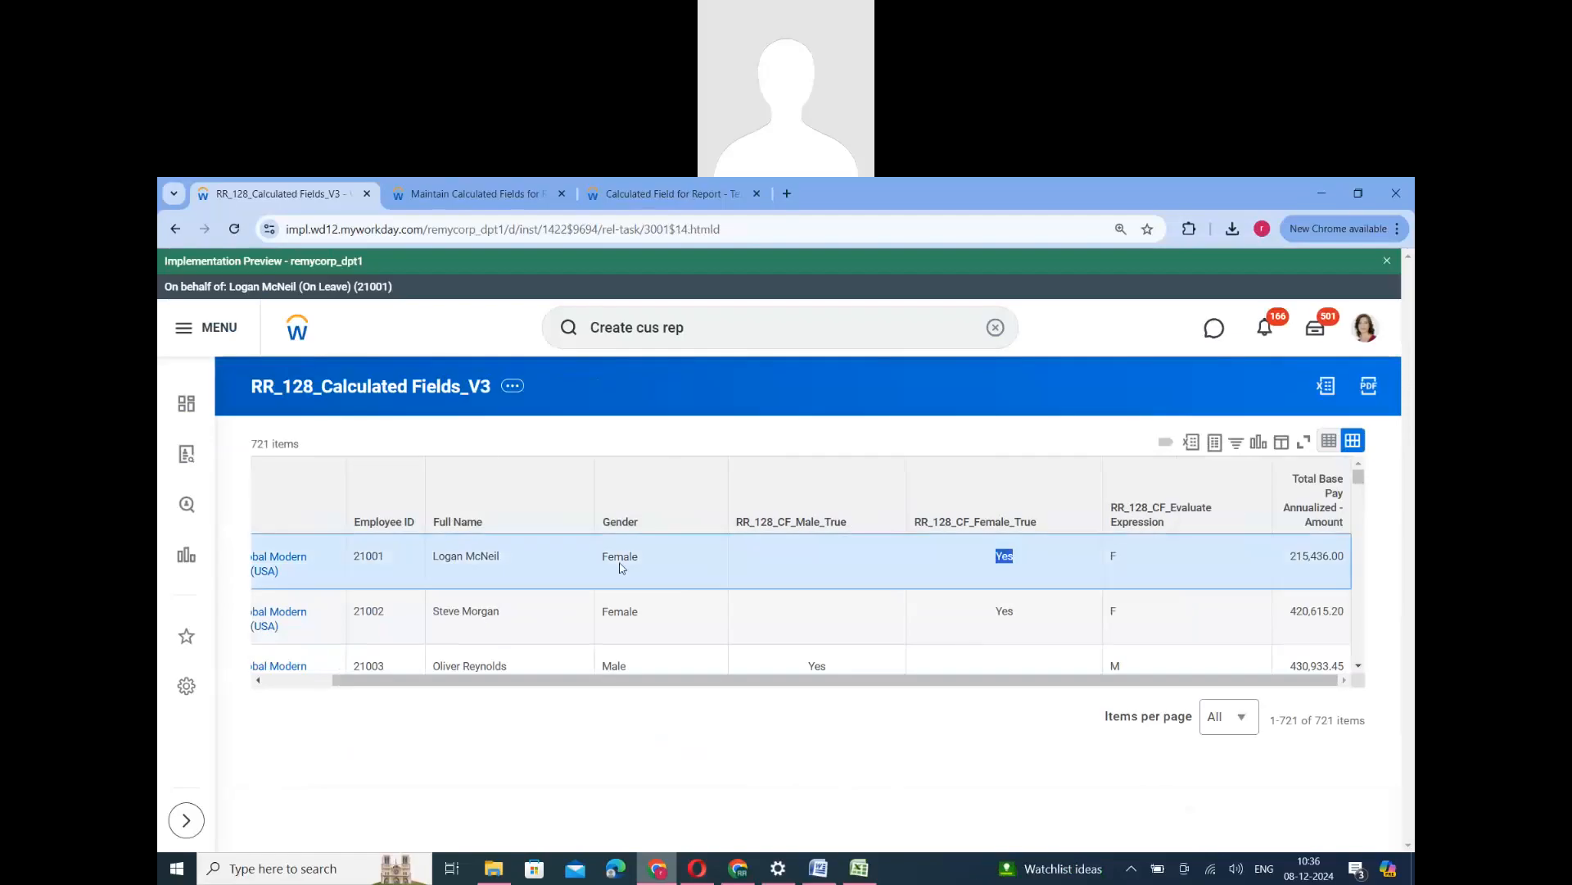
double_click(619, 555)
double_click(1004, 556)
left_click(1118, 557)
scroll(1118, 596, "down", 1)
scroll(1112, 607, "up", 1)
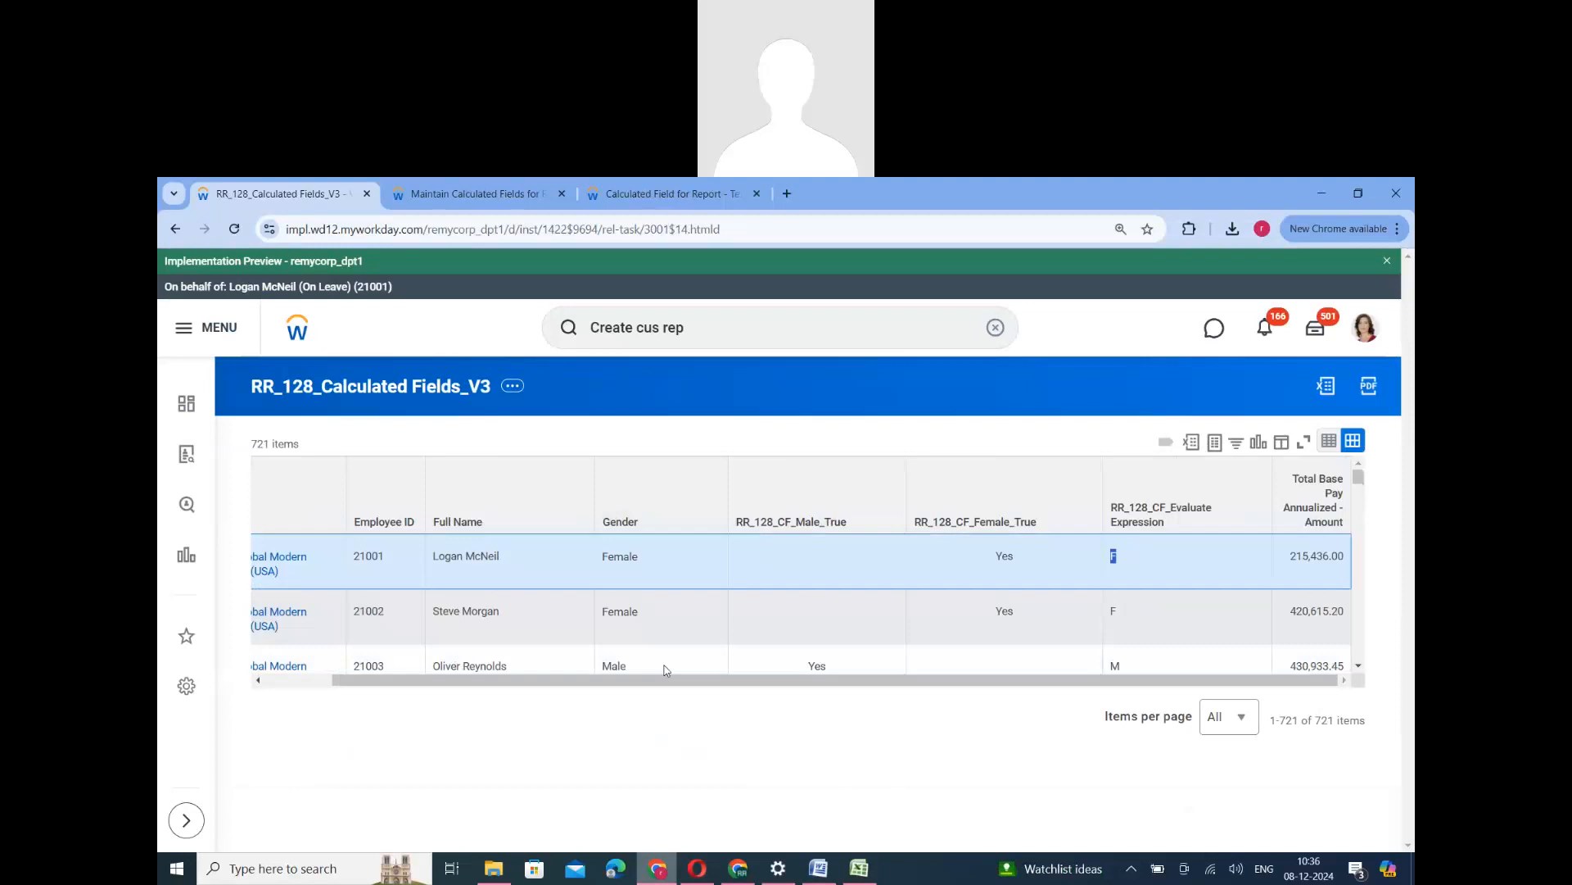
scroll(662, 640, "down", 1)
double_click(623, 583)
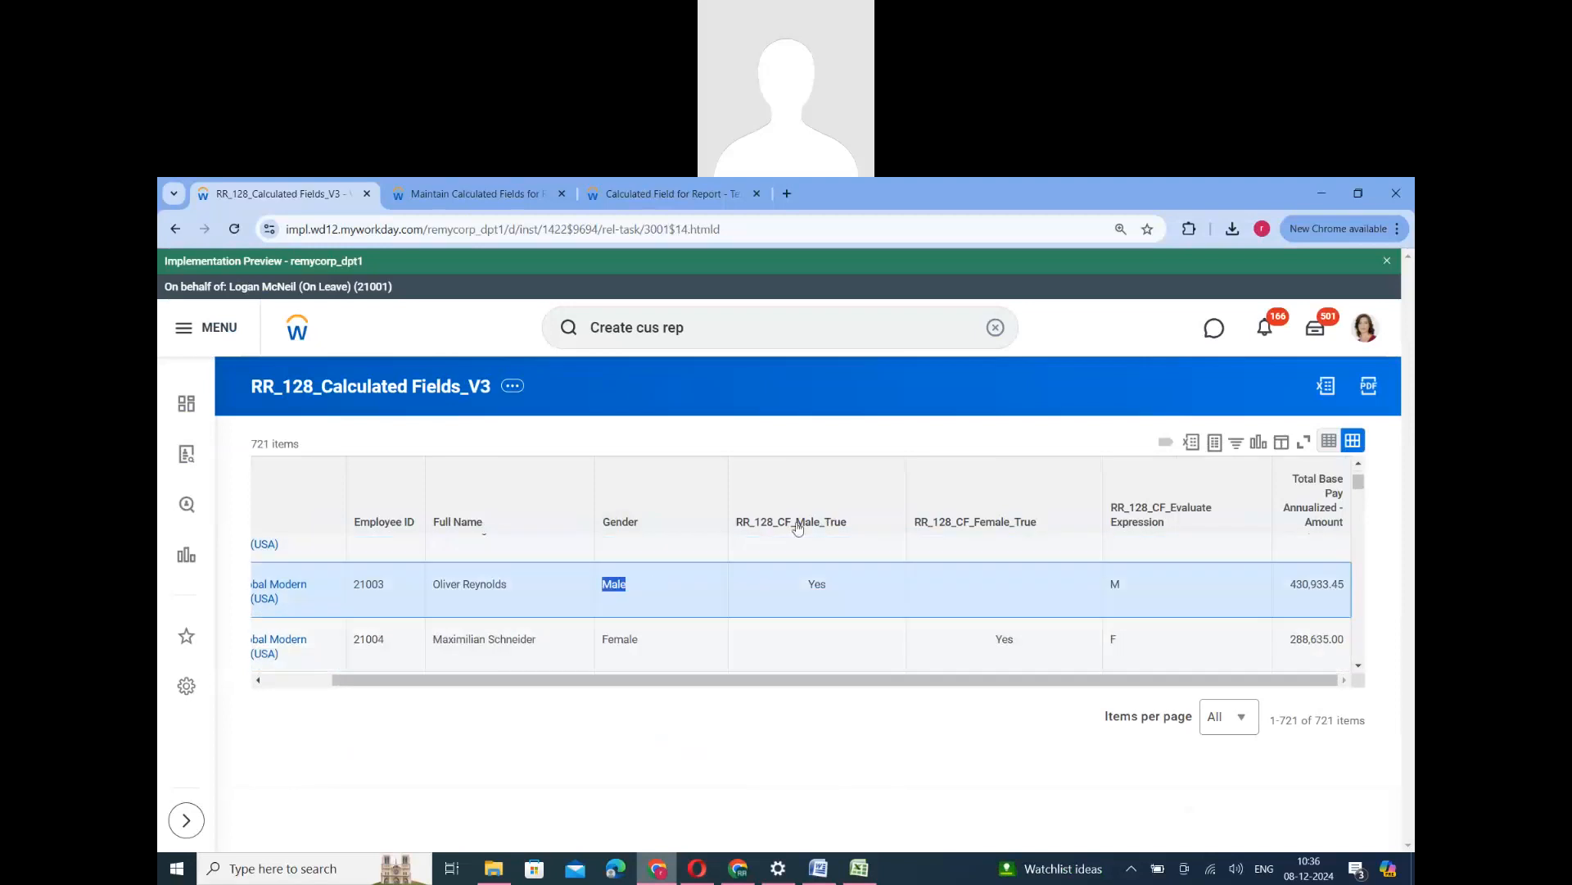
double_click(816, 585)
scroll(1114, 617, "down", 3)
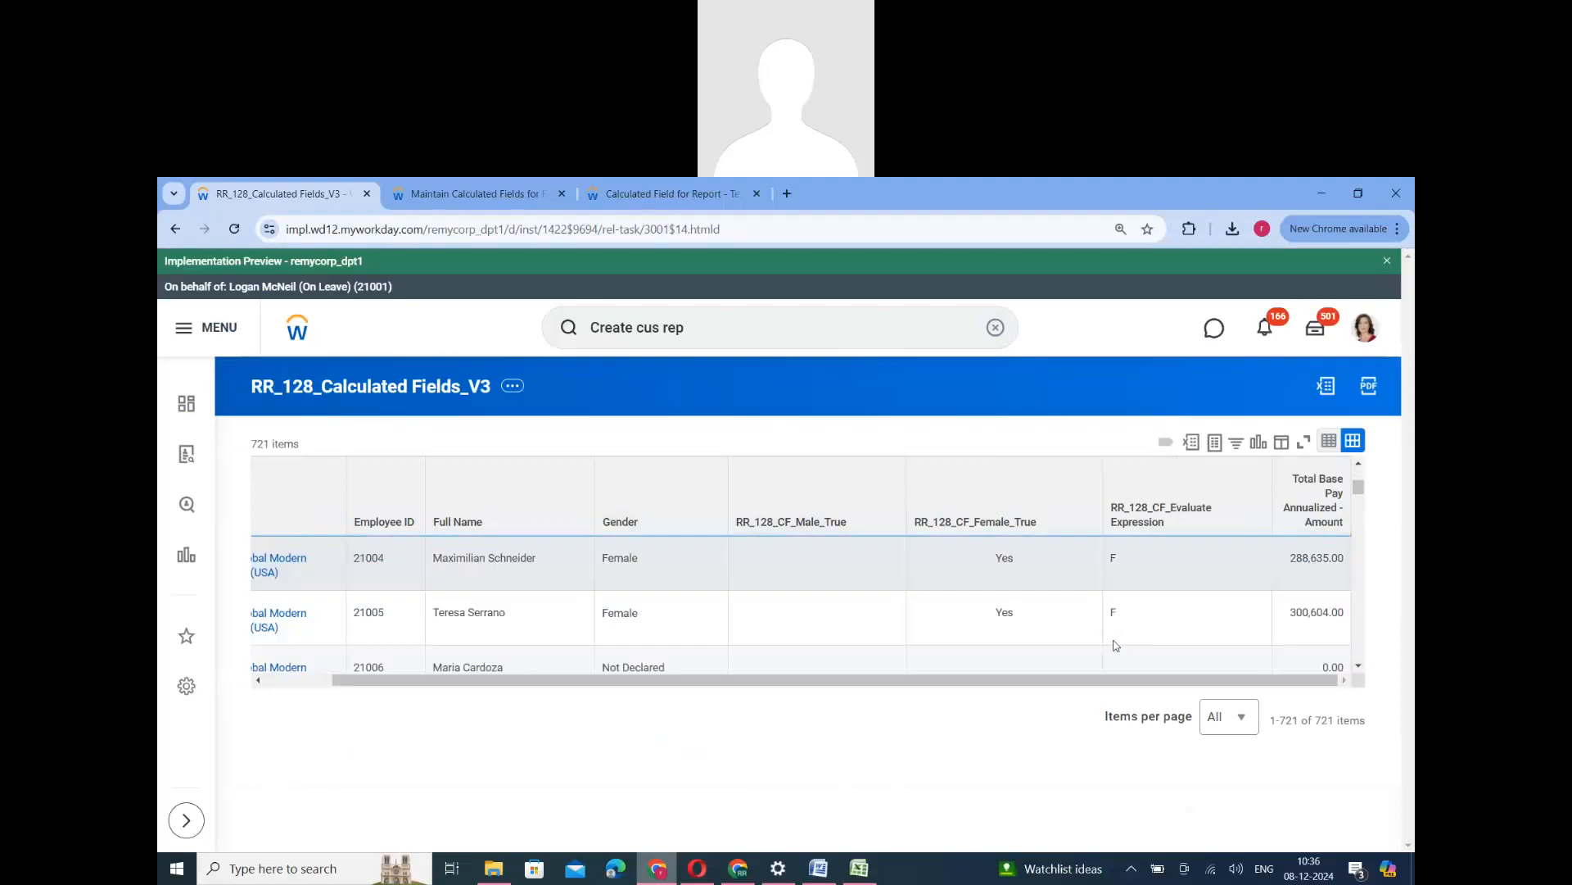
triple_click(635, 587)
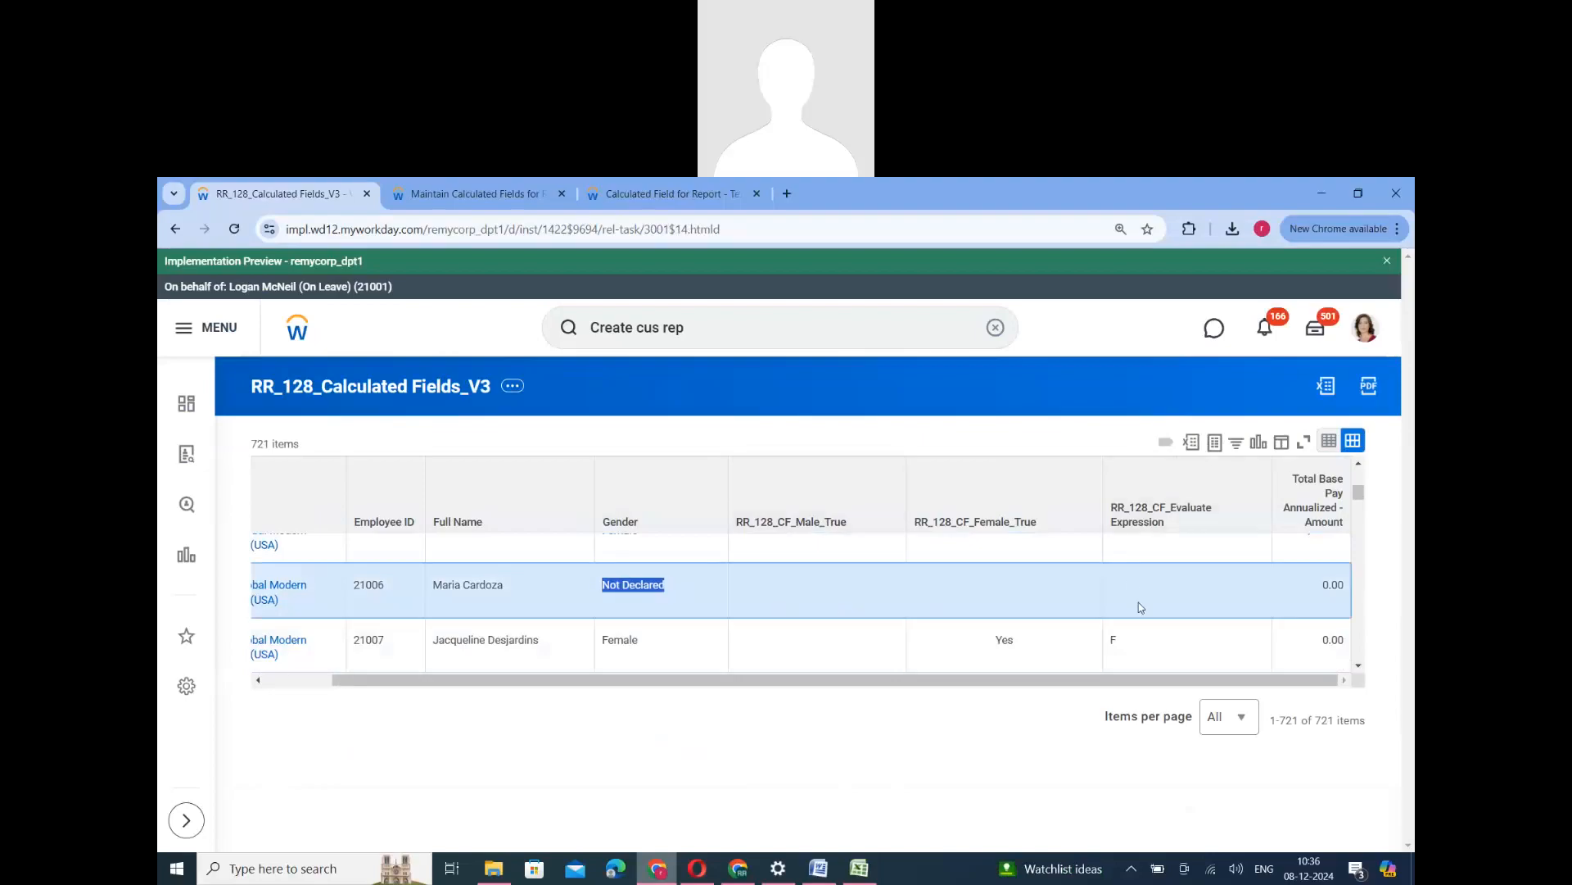
left_click(1138, 575)
- Review the default value and both condition rows of RR_128_CF_Evaluate Expression in its editor and save the field
left_click(482, 196)
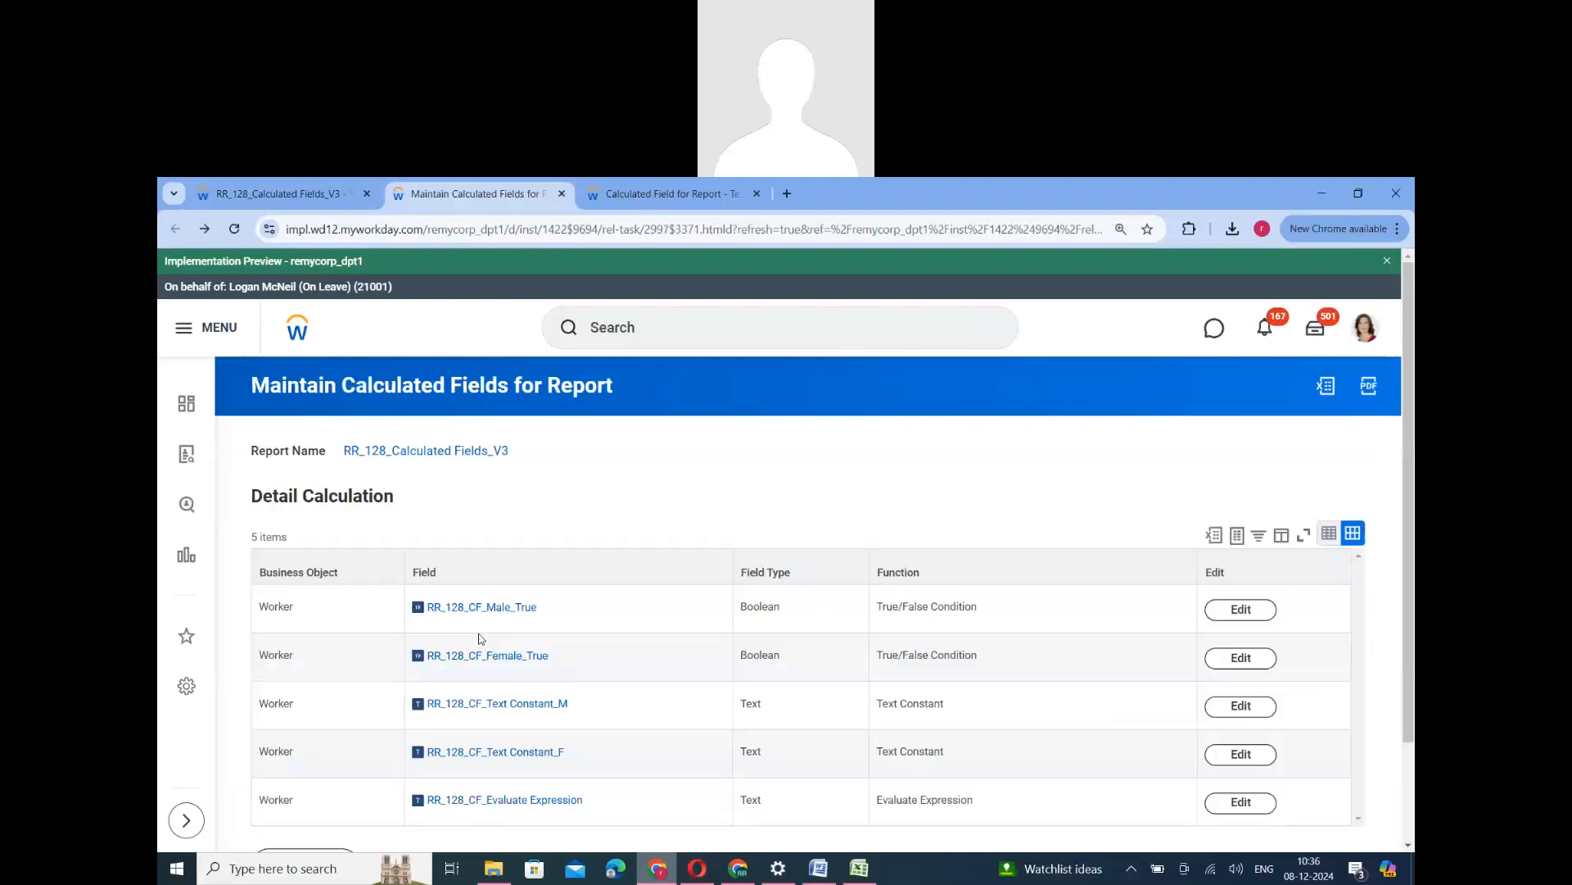
scroll(504, 696, "down", 2)
left_click(1220, 681)
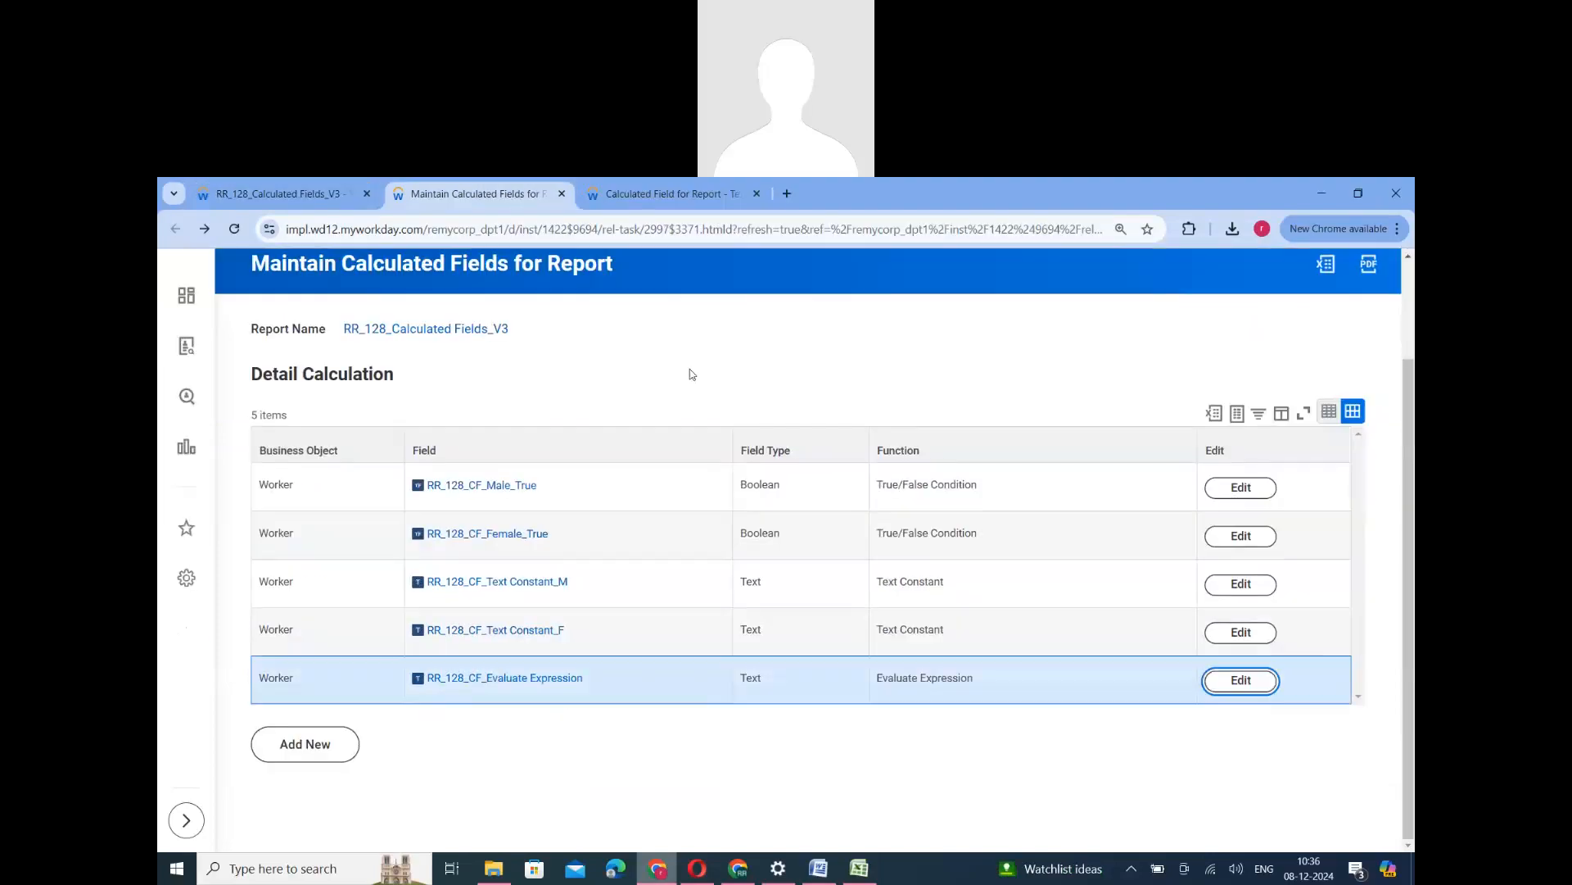
scroll(415, 590, "down", 3)
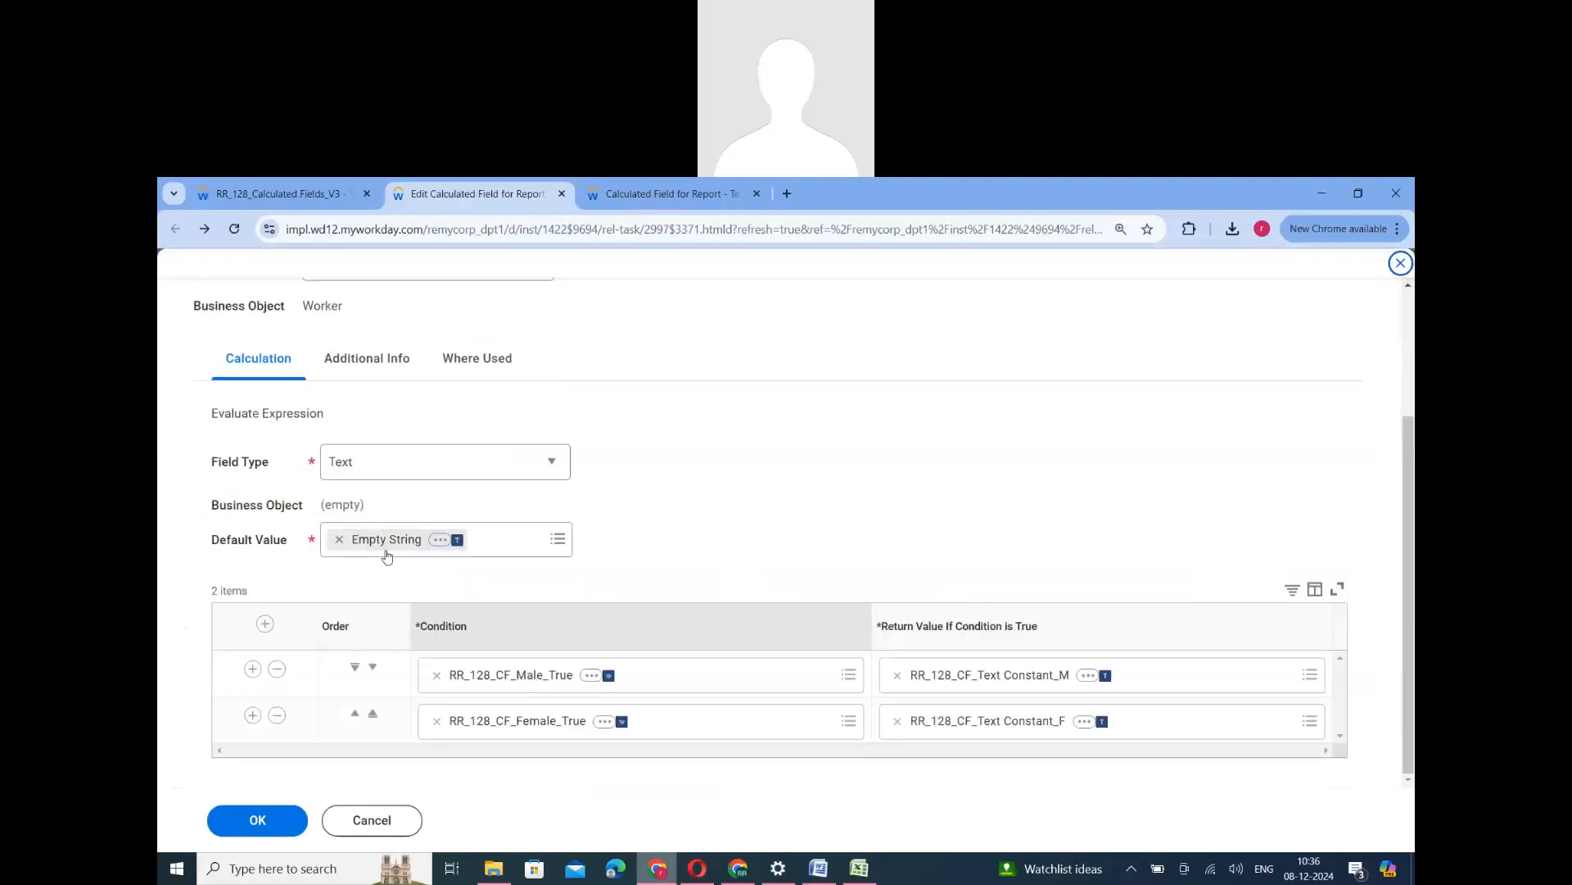
left_click(257, 819)
- Return to the report output and check further workers' Evaluate Expression codes against their Gender values
left_click(266, 186)
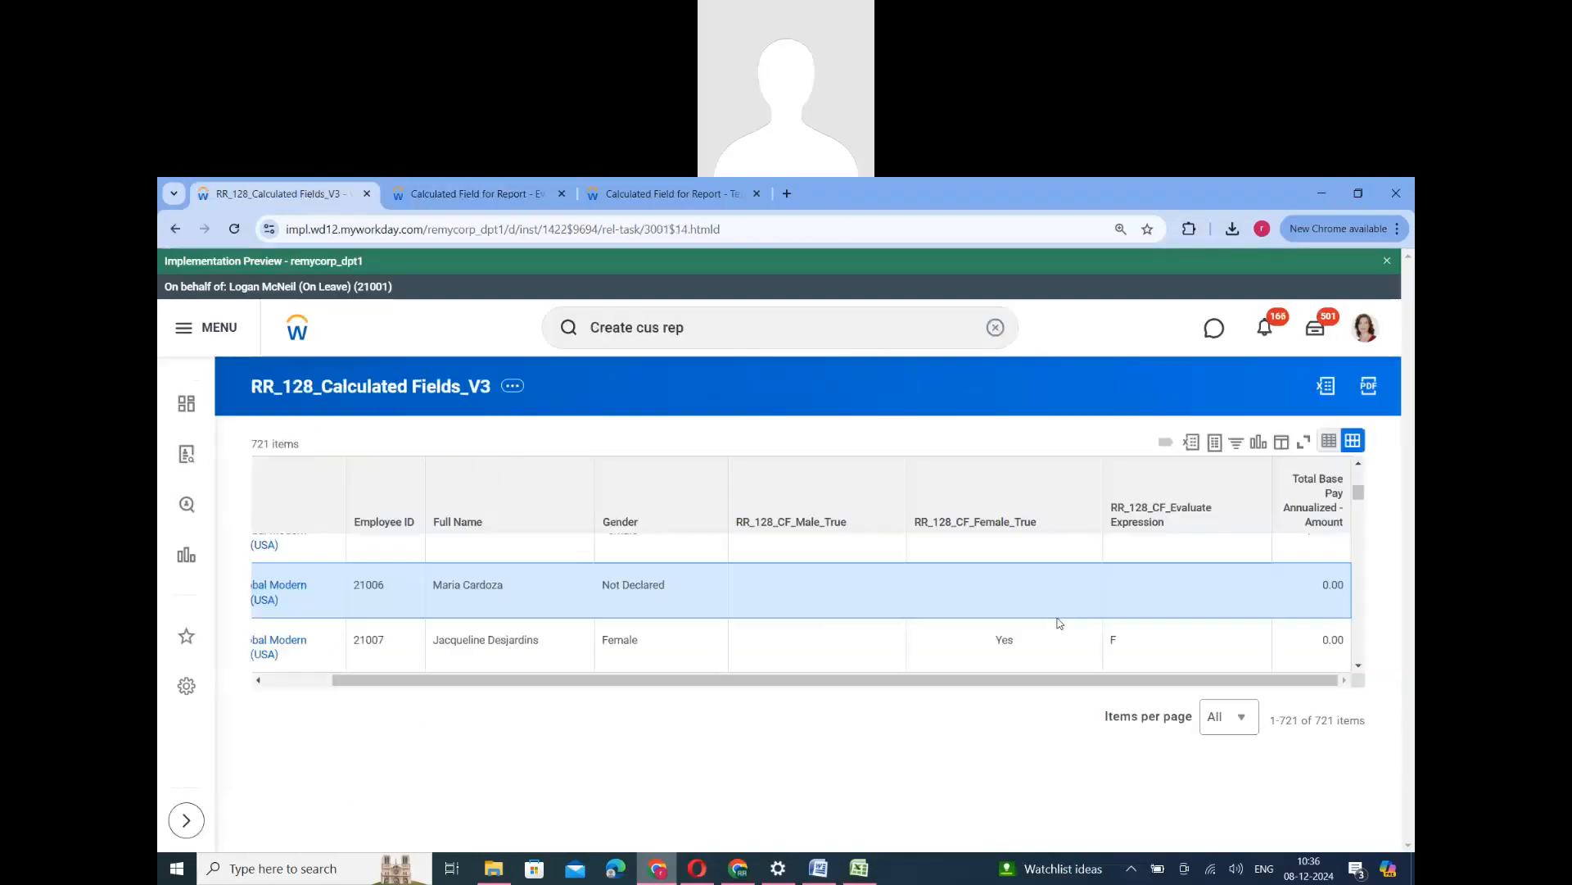
scroll(1062, 638, "down", 1)
scroll(1063, 638, "down", 1)
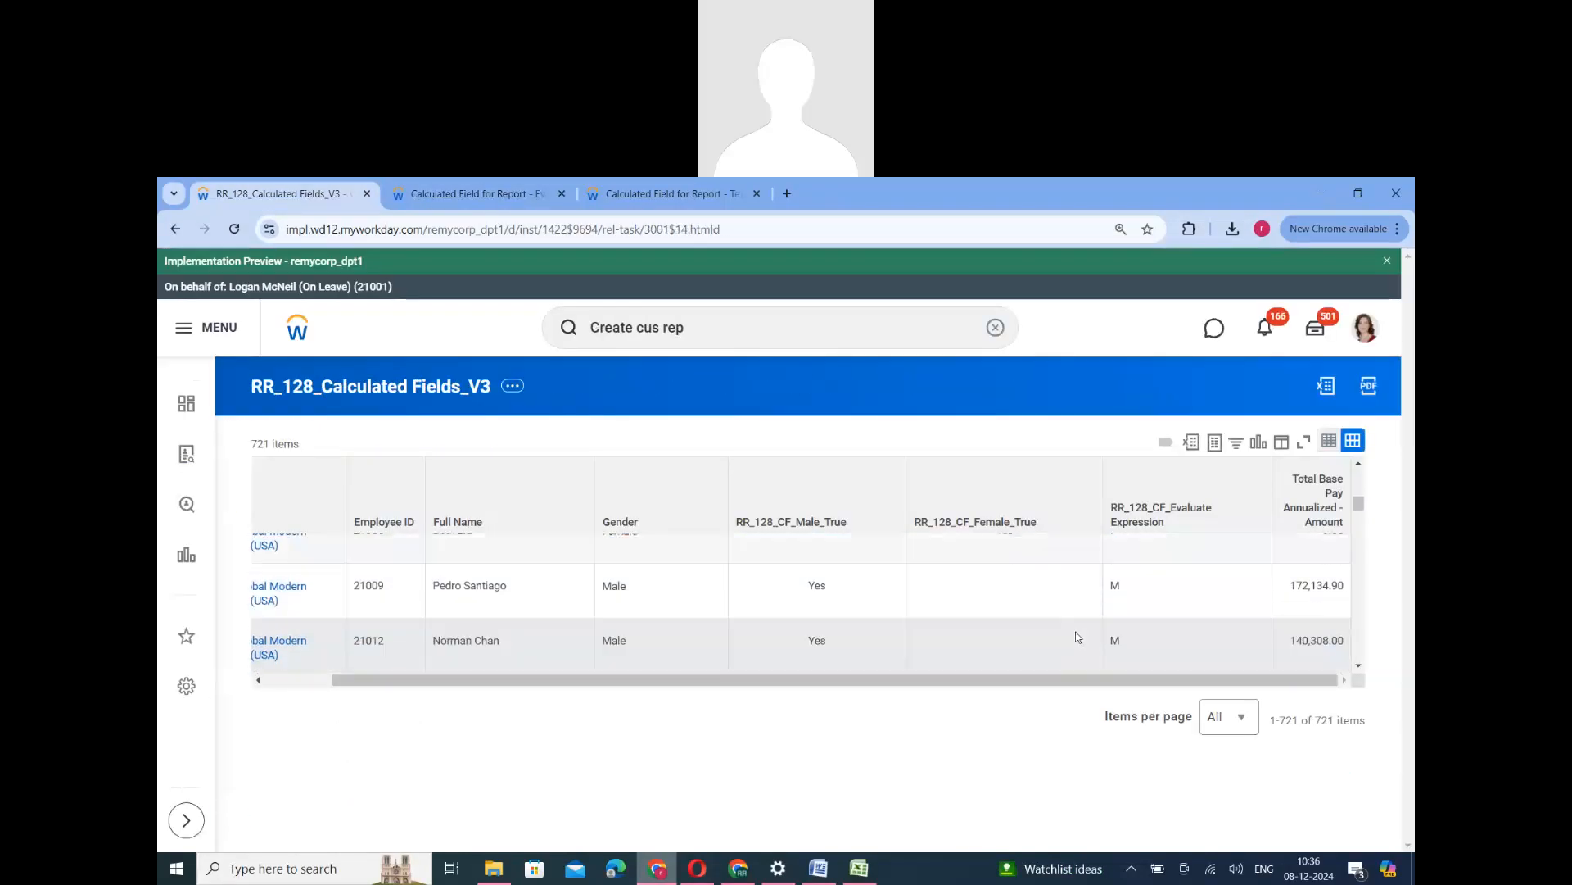
scroll(1078, 637, "up", 2)
- Return to the report's calculated fields list and copy the name of RR_128_CF_Female_True
left_click(526, 194)
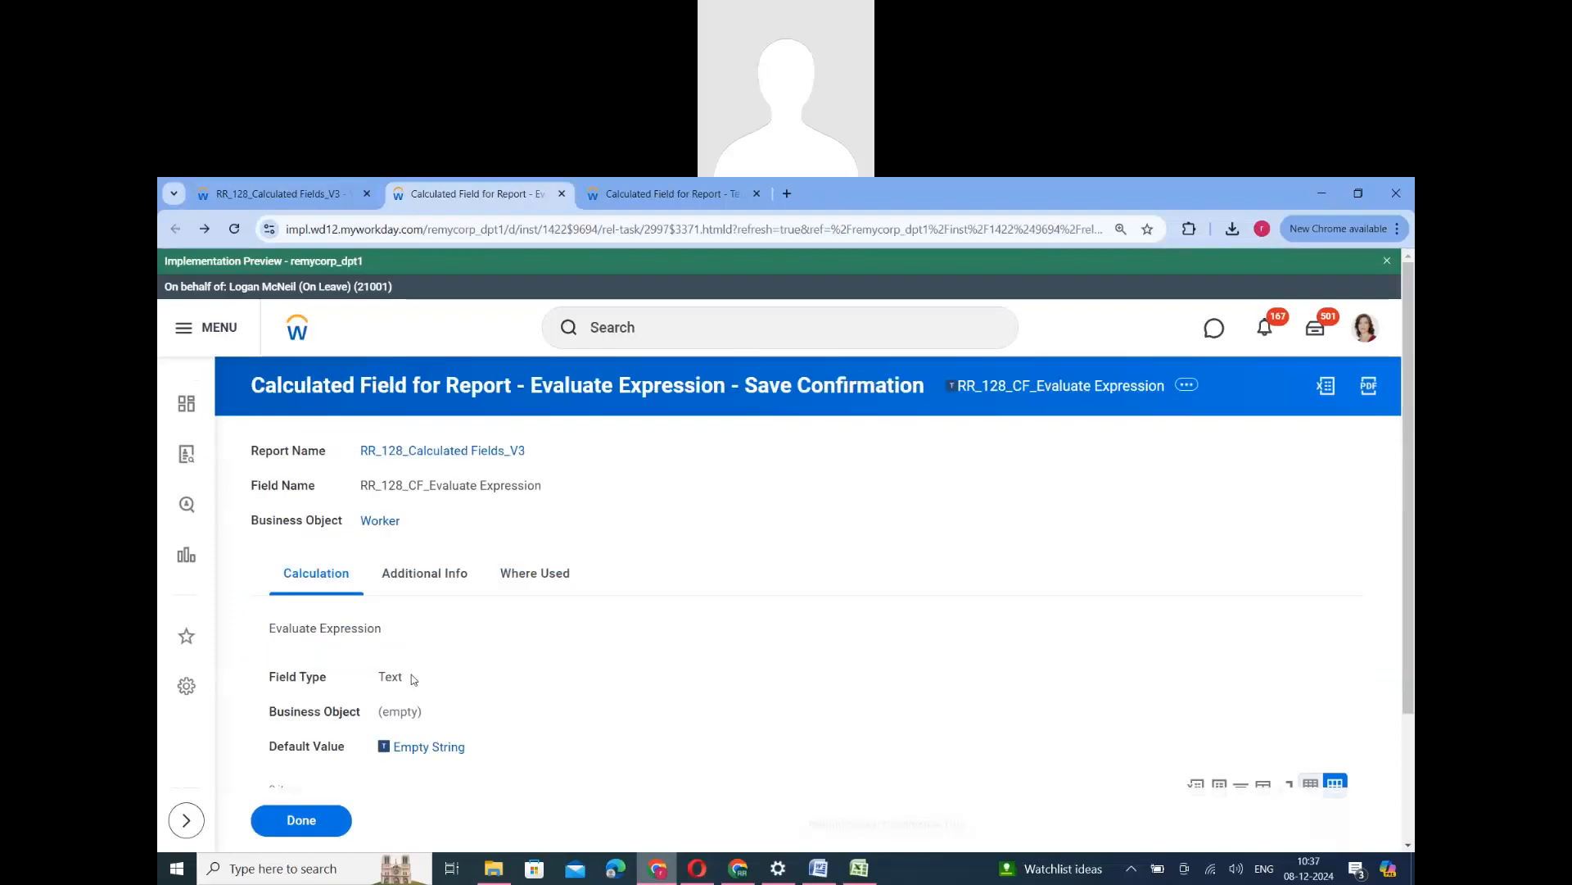
left_click(301, 820)
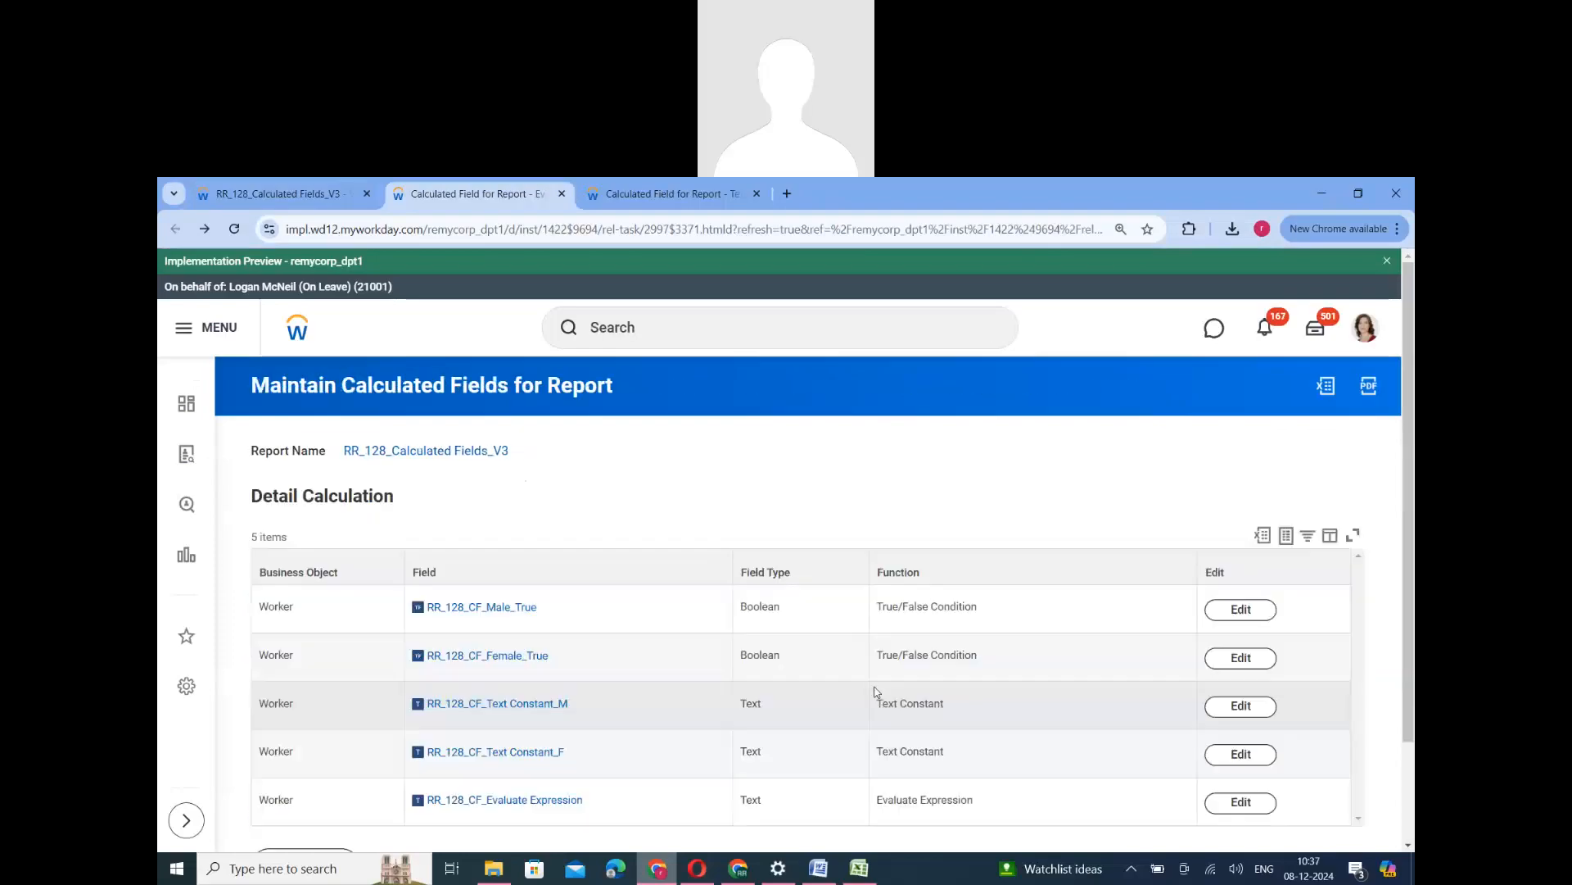
scroll(826, 534, "down", 2)
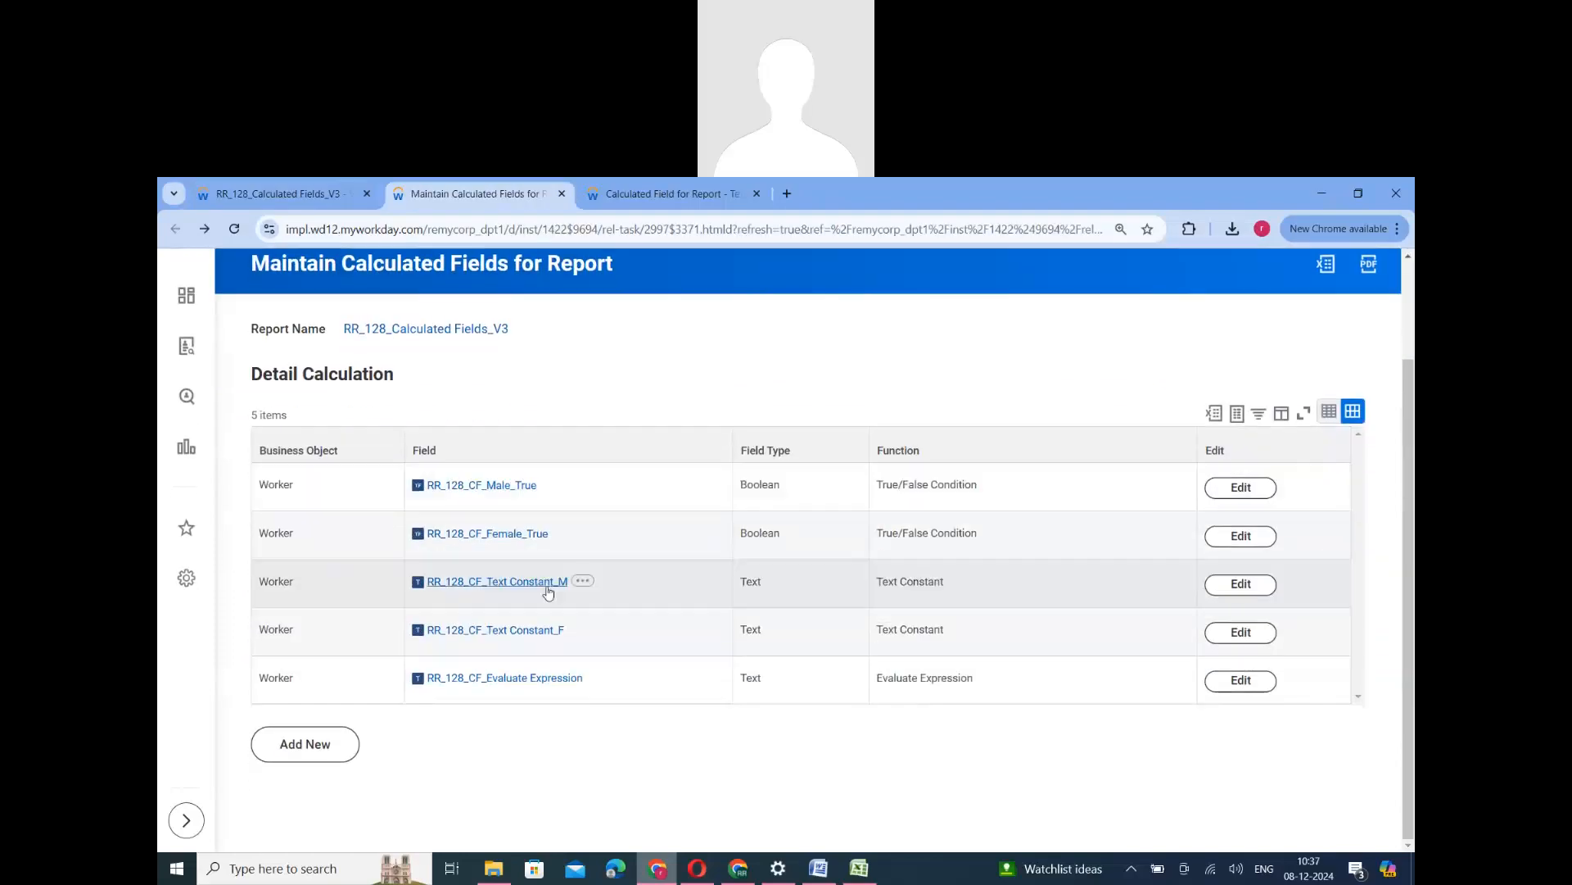
right_click(494, 539)
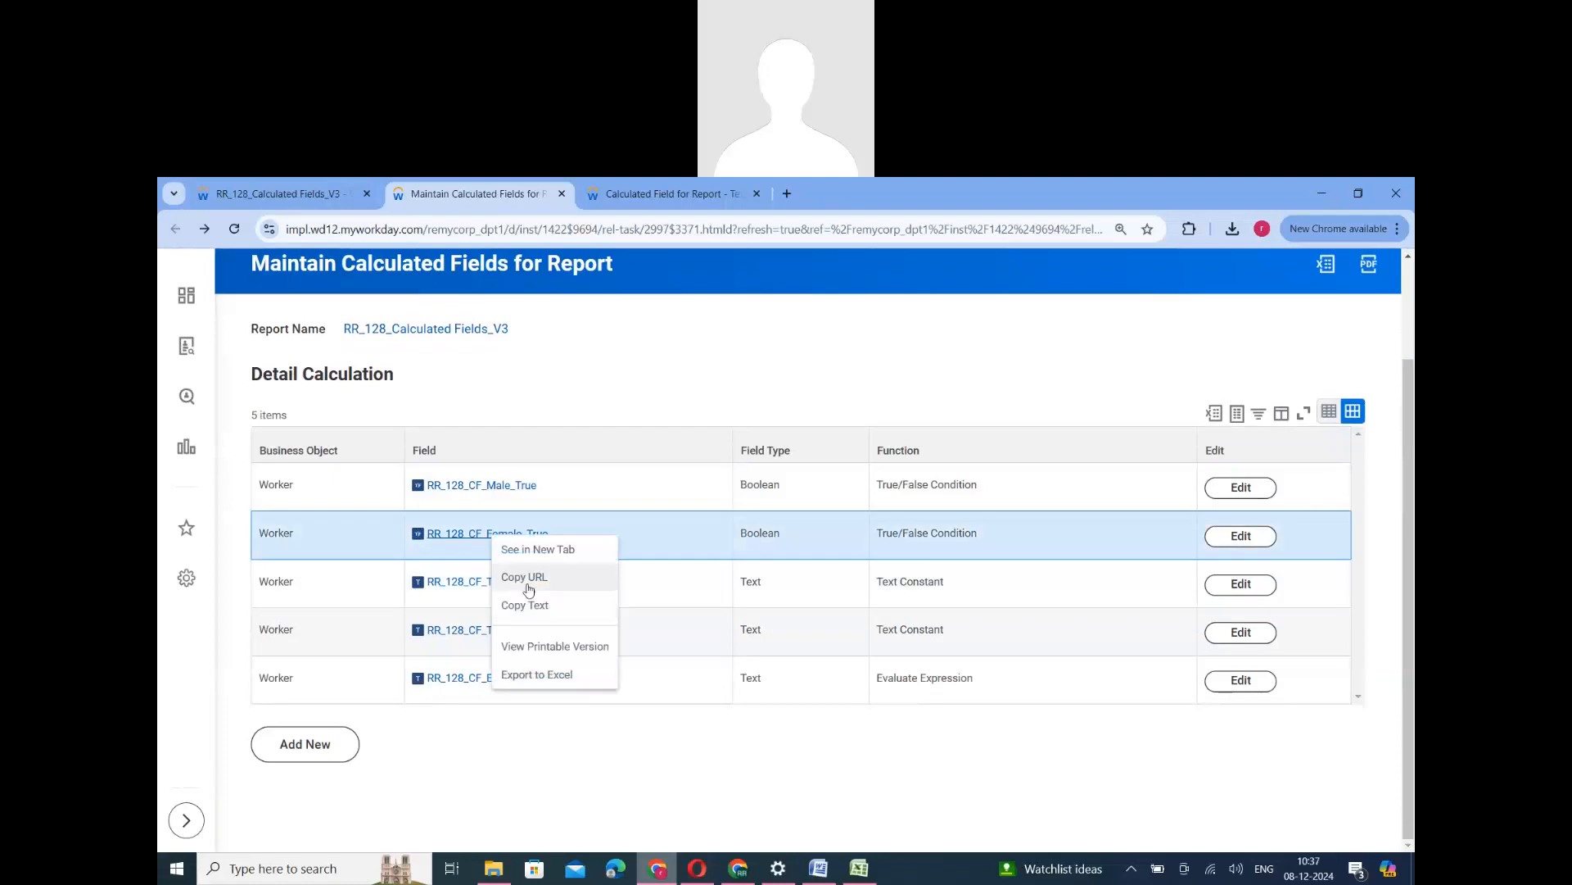
left_click(528, 605)
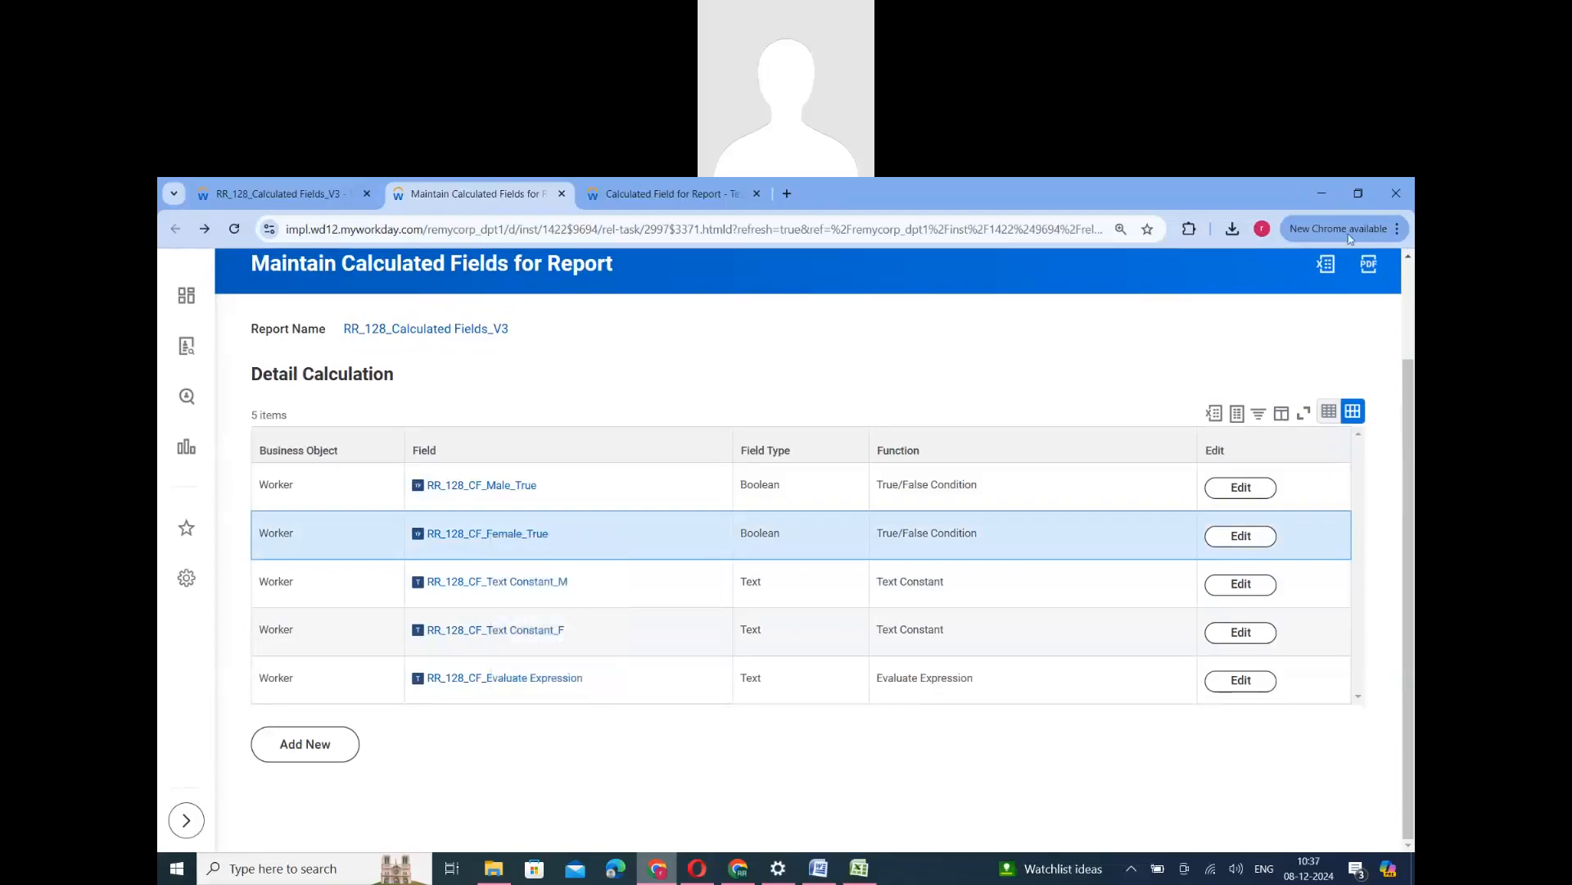
- Add a calculated field named RR_128_CF_NotDeclare_True on the Worker business object with the True/False Condition function
left_click(344, 744)
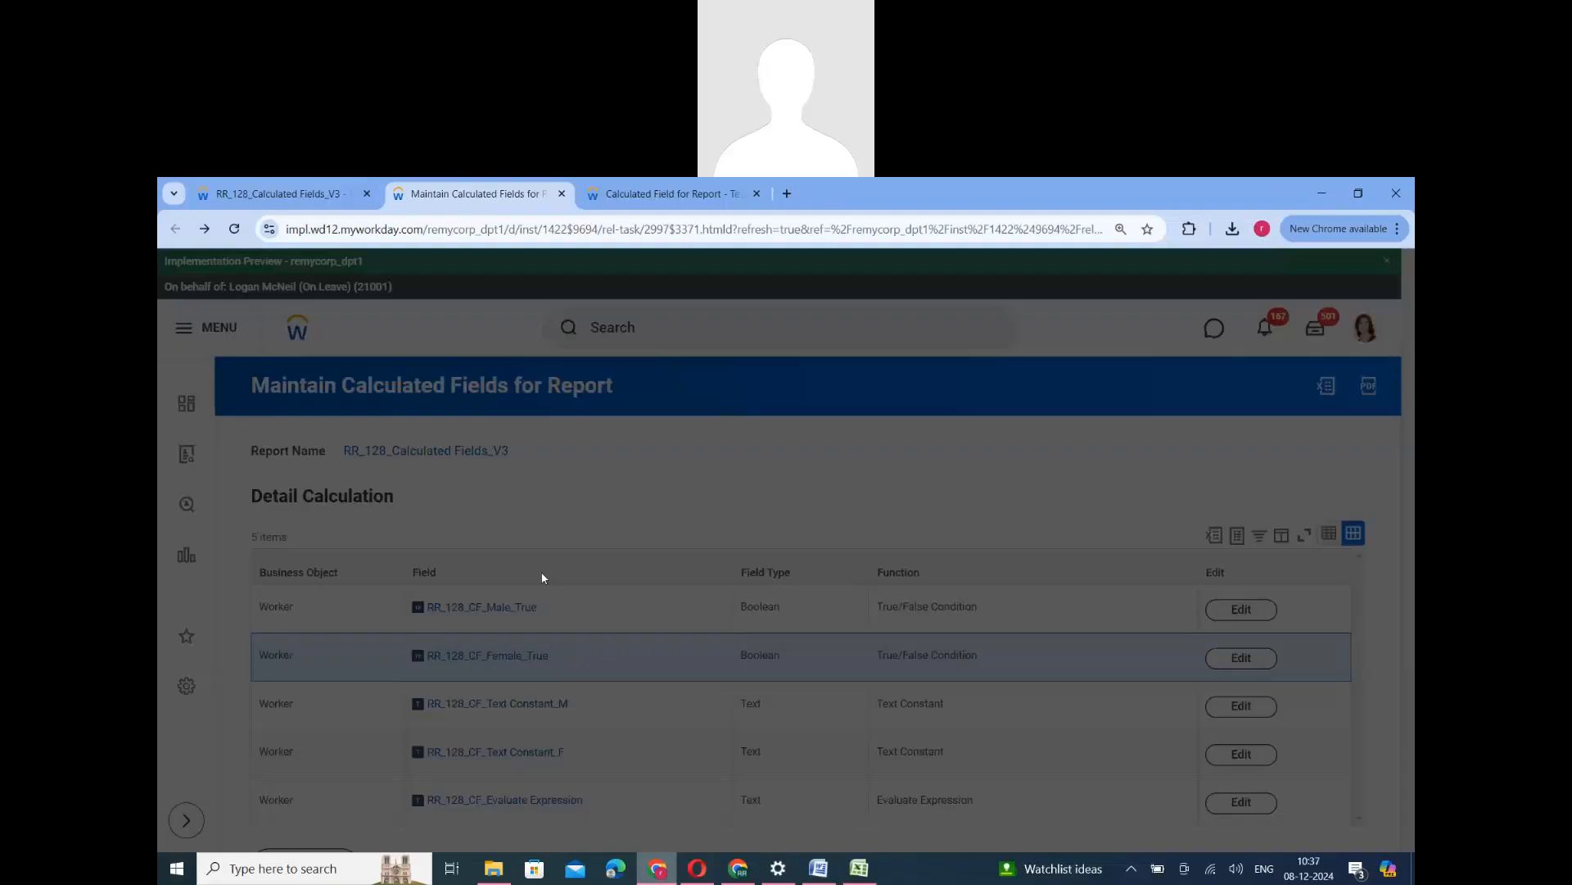
left_click(710, 494)
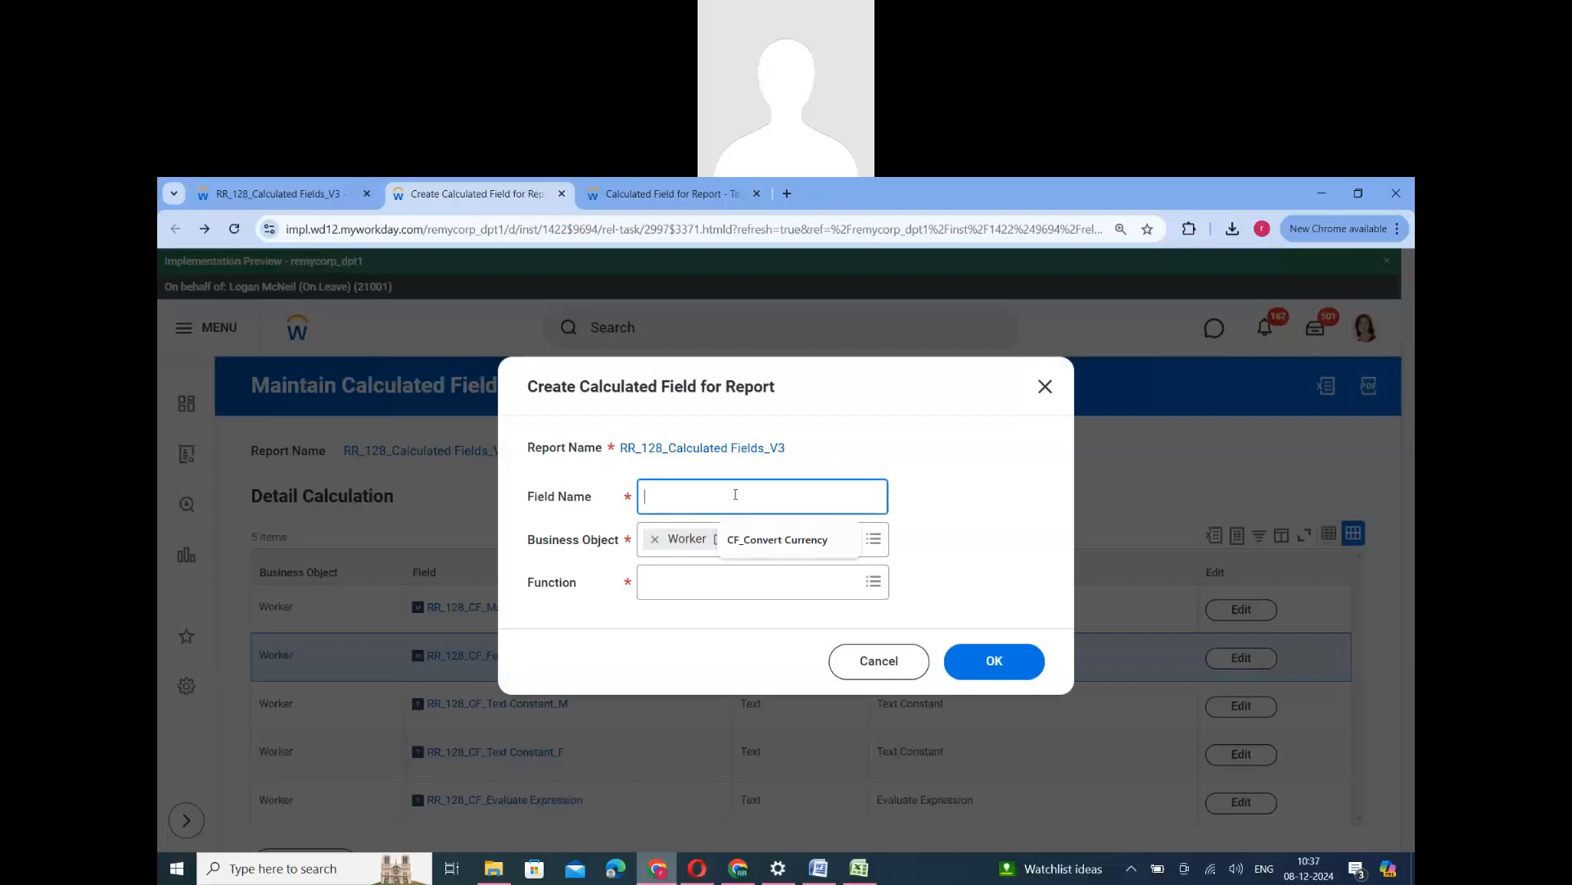
key("ctrl+v")
left_click_drag(738, 501, 753, 501)
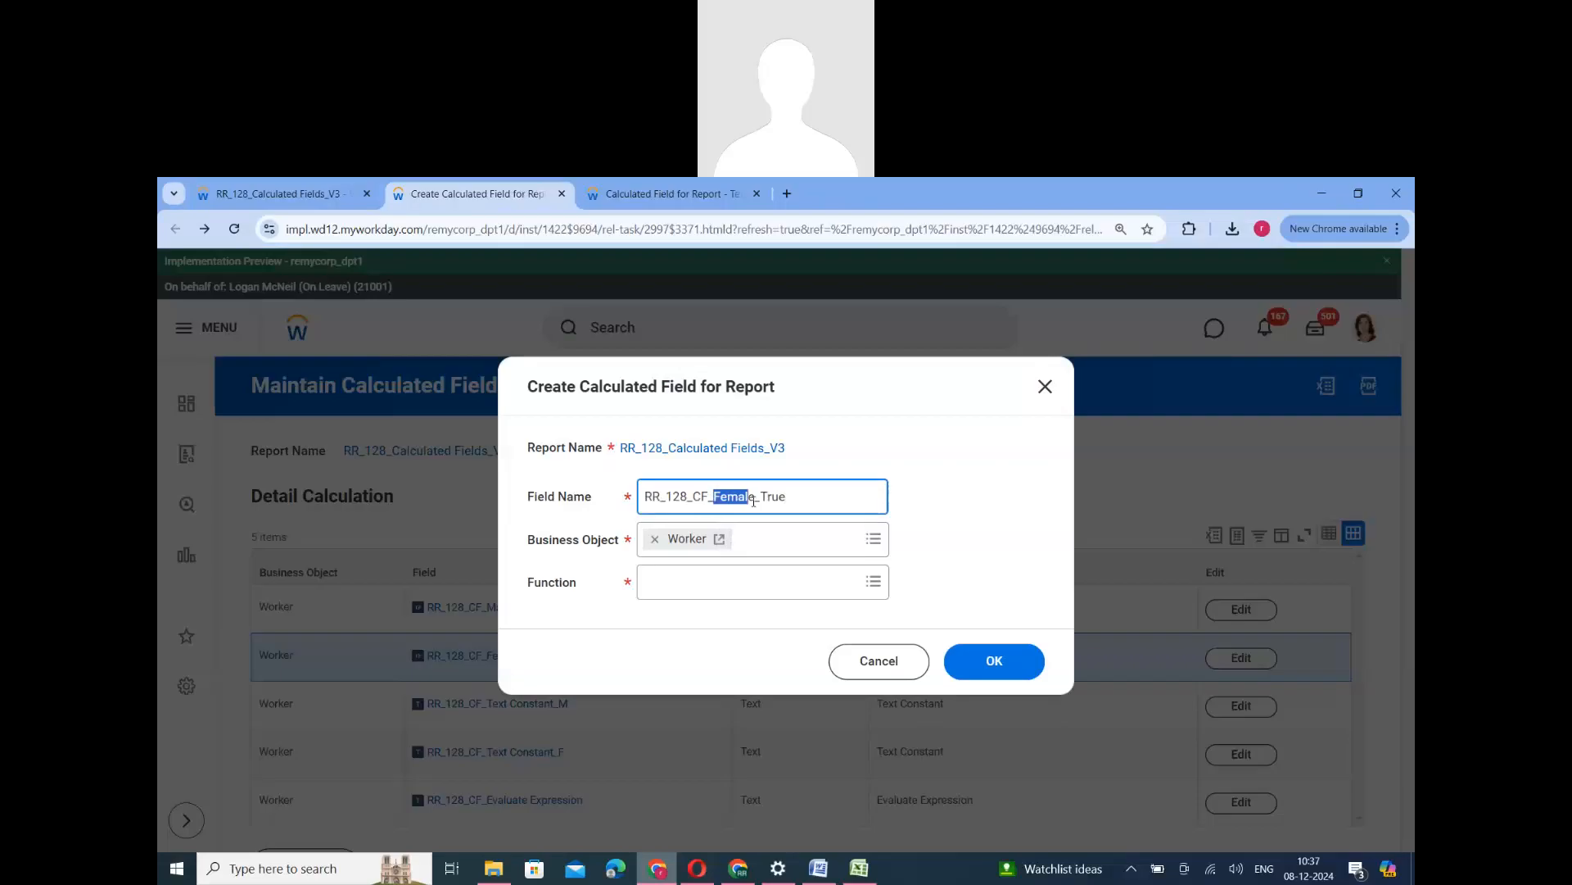
type("NotDeclare")
left_click(714, 590)
scroll(724, 704, "down", 3)
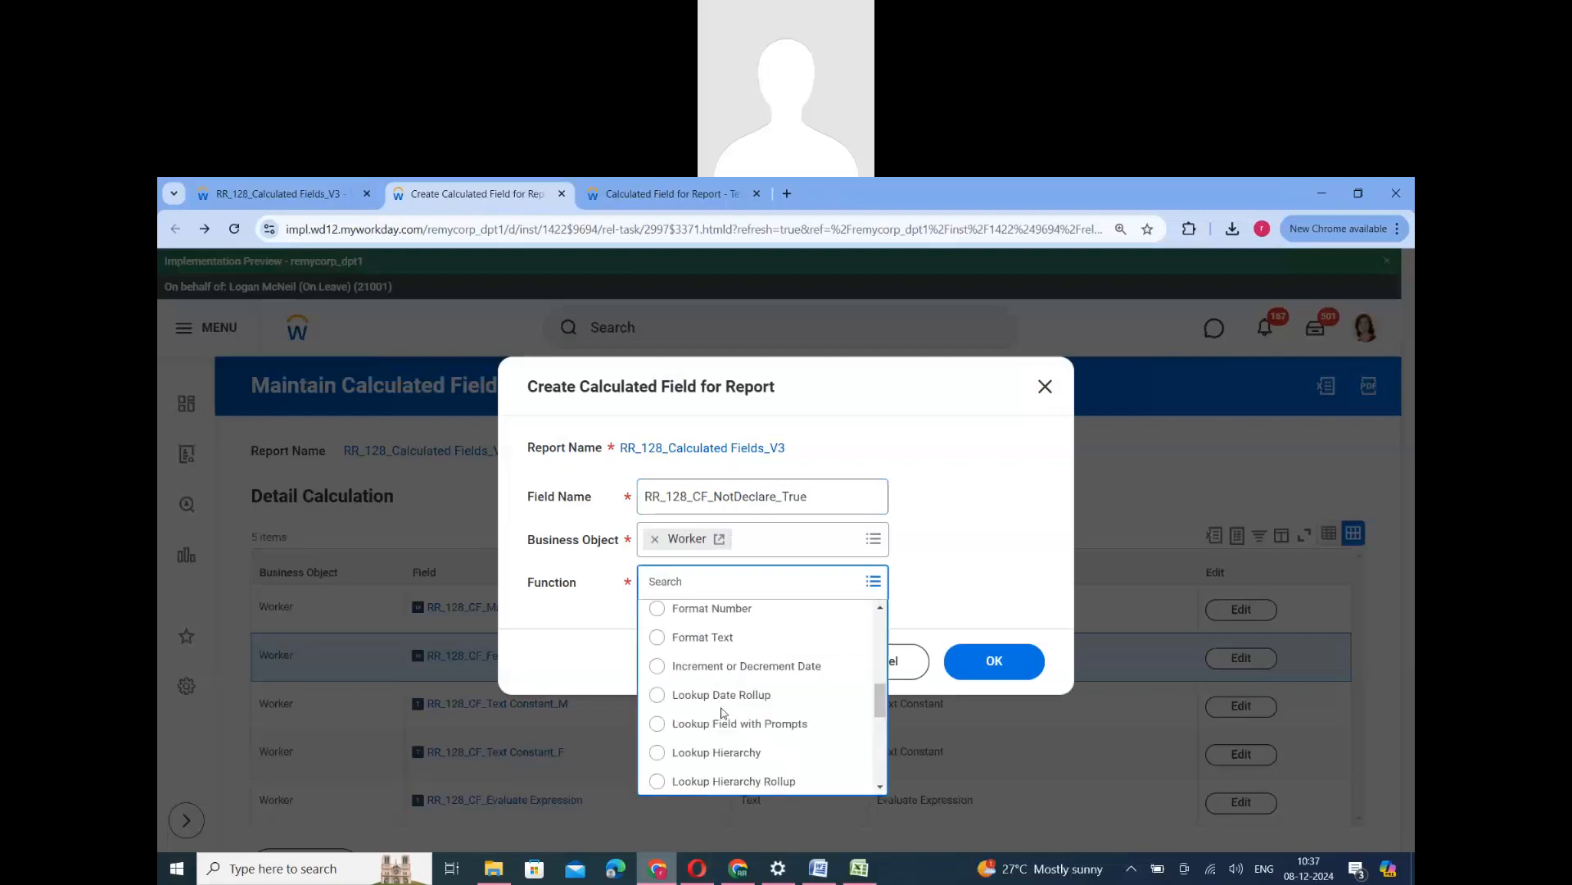
scroll(724, 757, "down", 5)
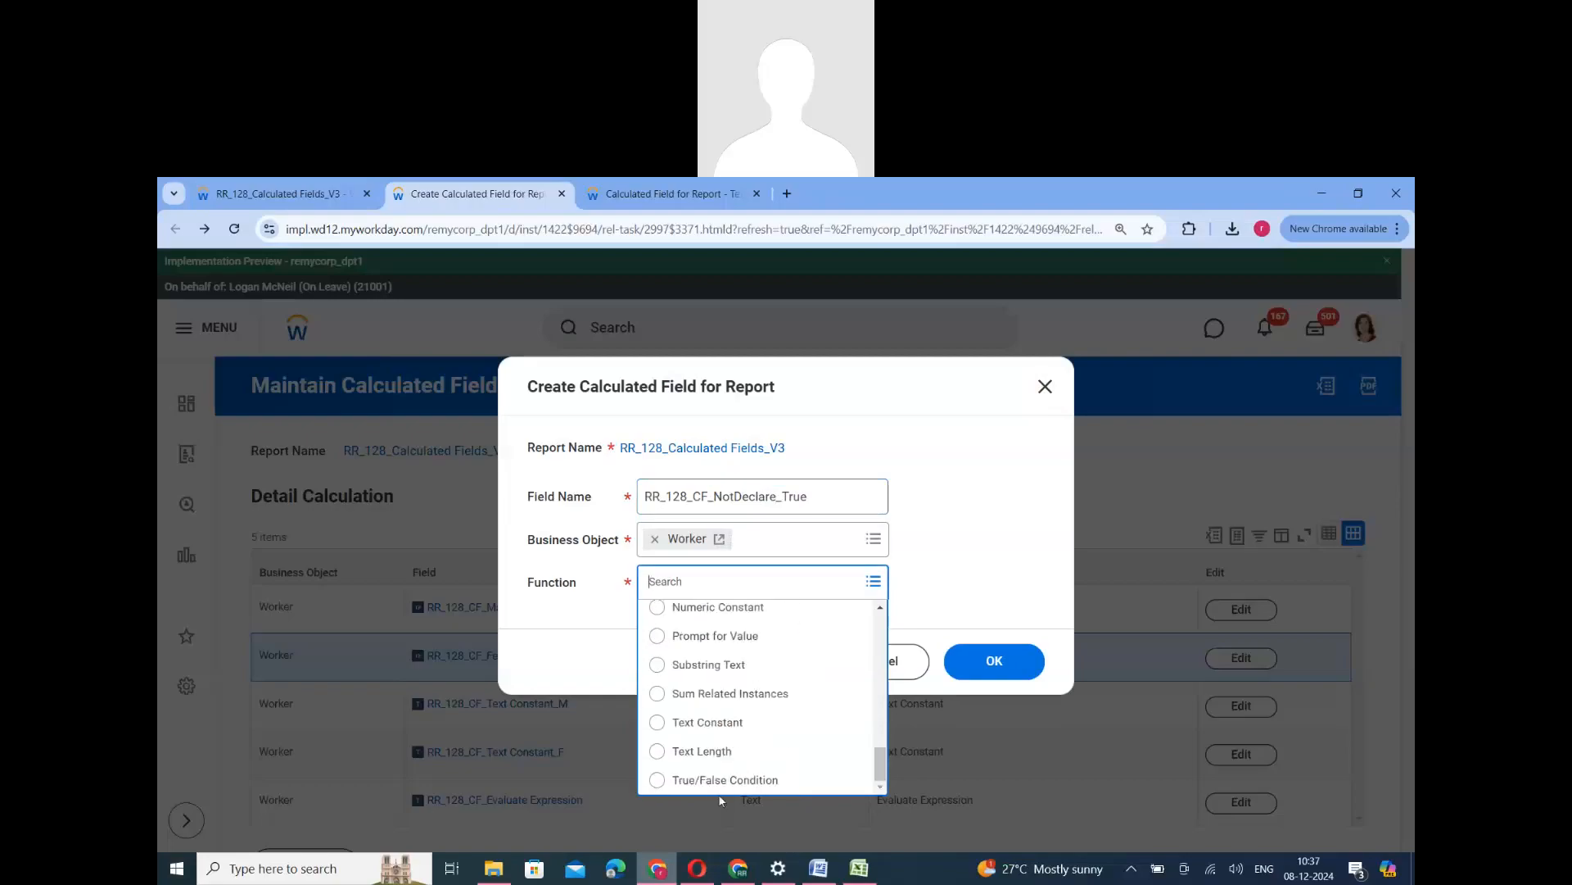
left_click(721, 782)
left_click(994, 660)
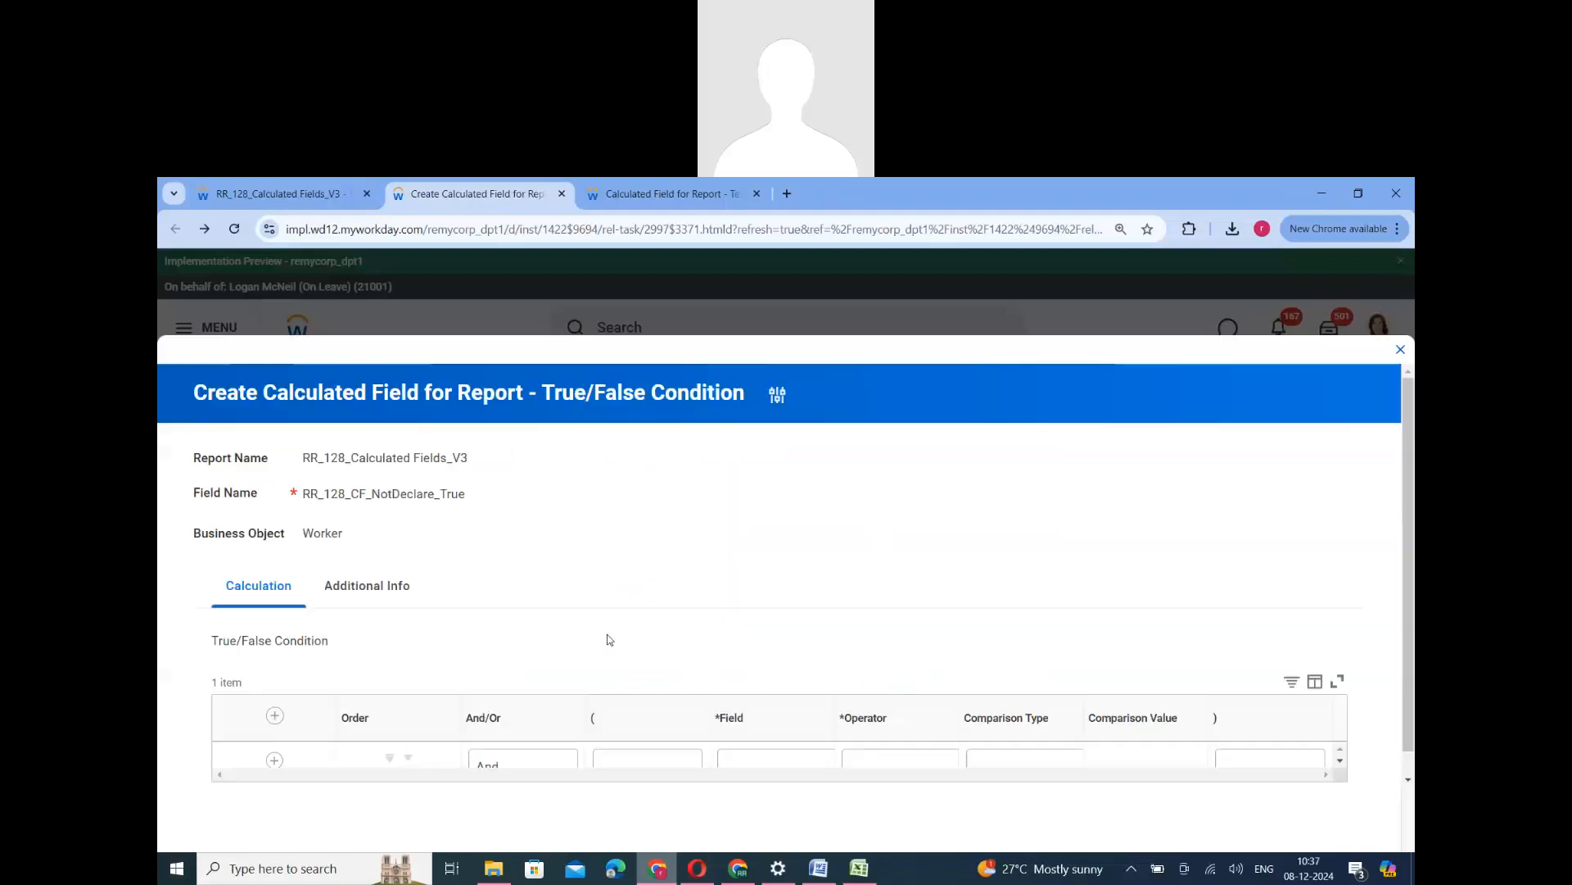
- Set the condition row's field to Gender and its operator to "in the selection list"
left_click(774, 678)
type("Ge")
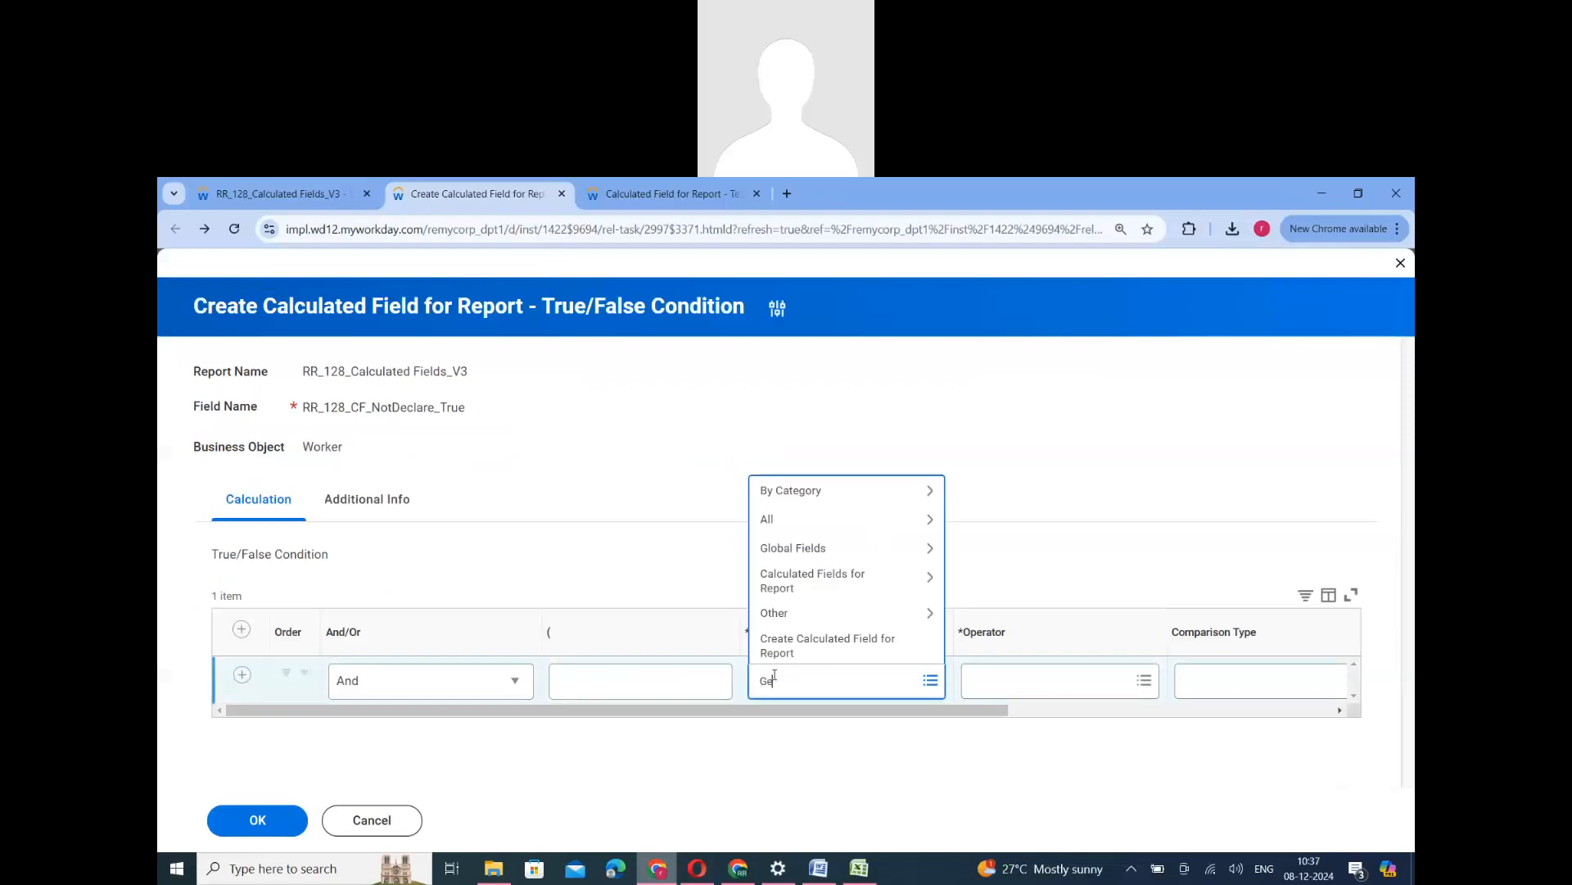
type("nder")
key("Return")
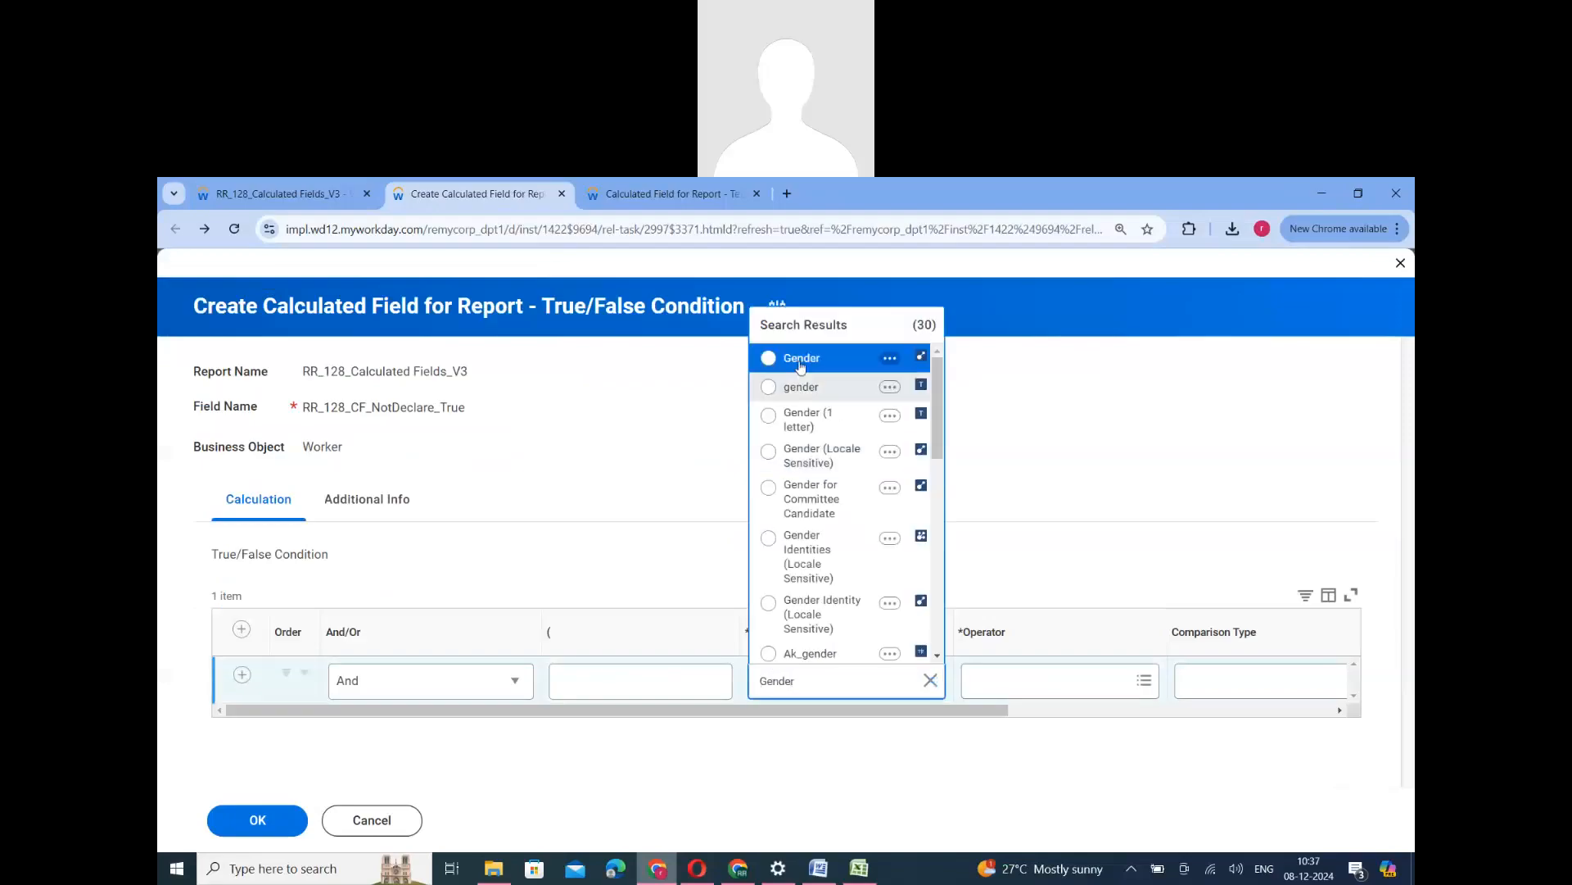
left_click(801, 366)
left_click(1034, 701)
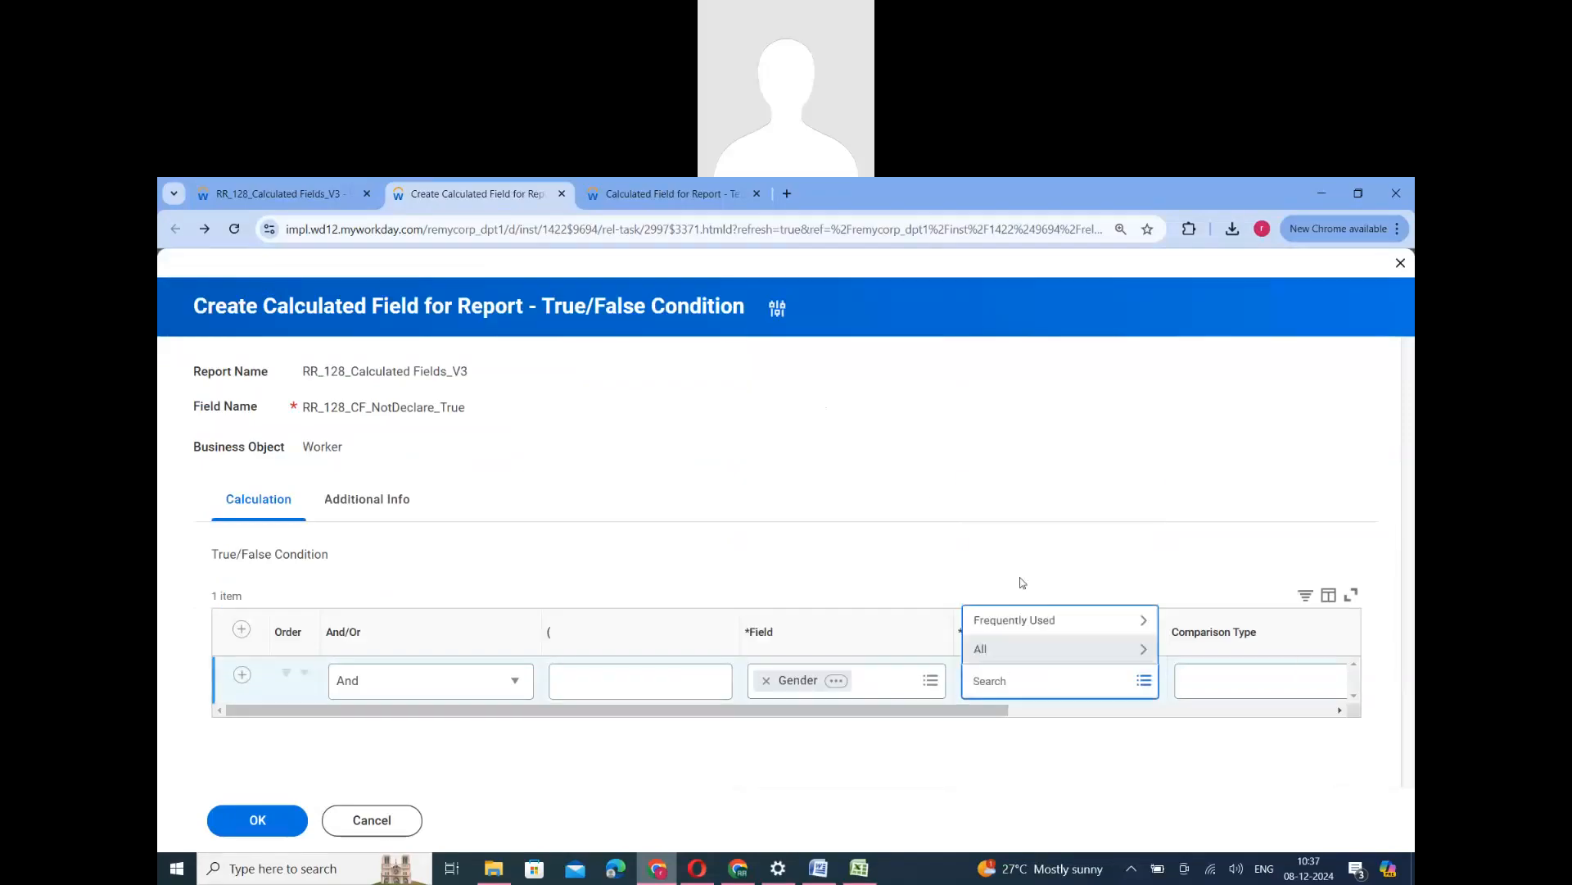
left_click(1025, 564)
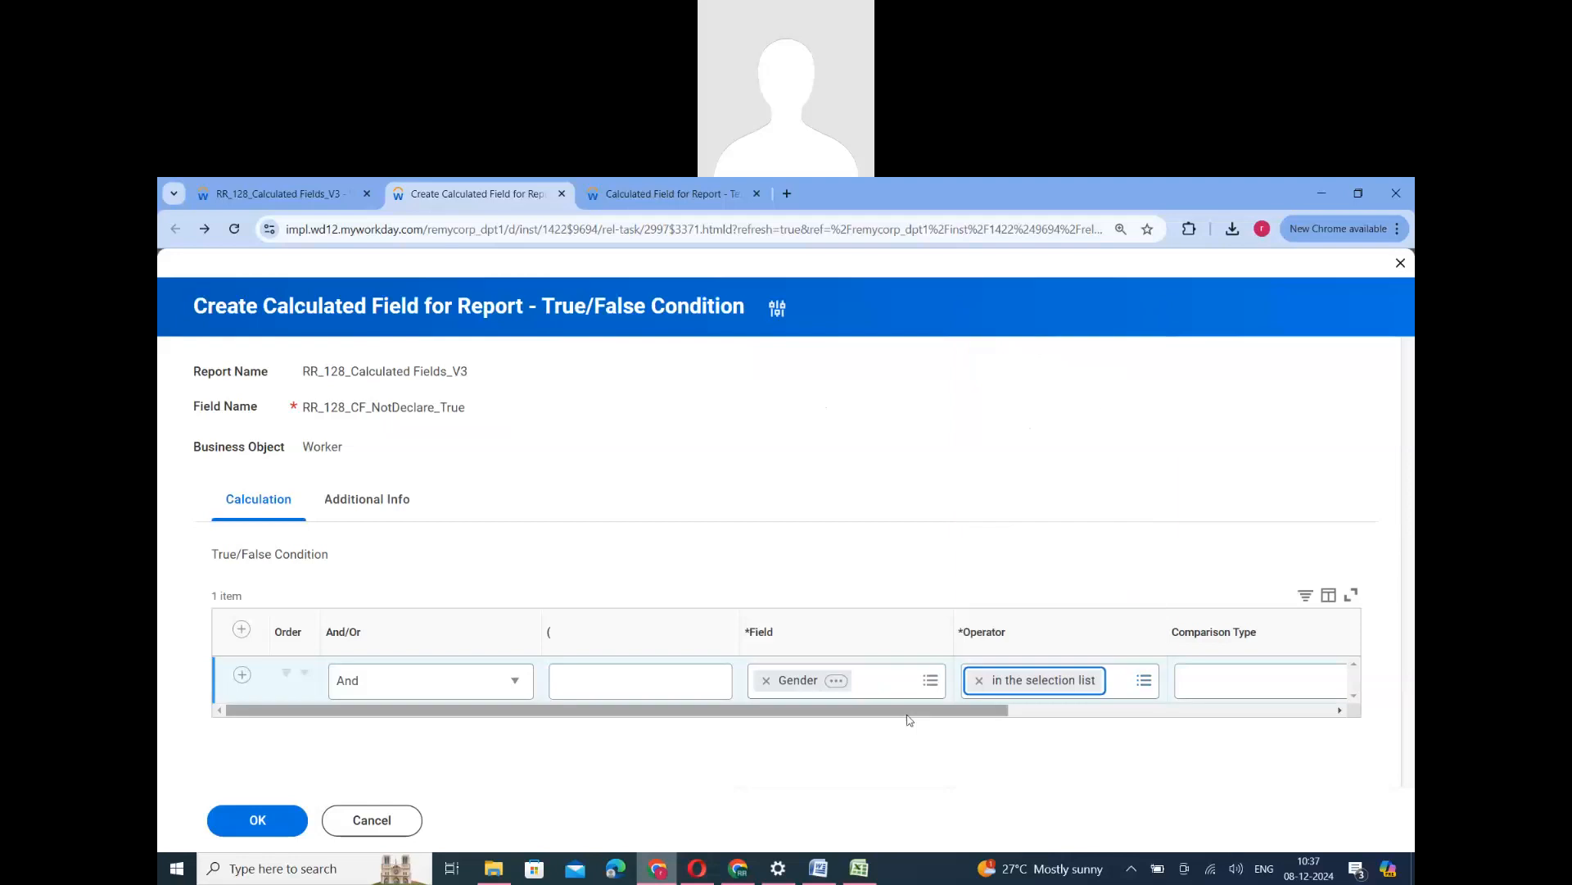
- Set the comparison to the filter-specified value Not Declared, save the condition and return to the calculated fields list
left_click_drag(1246, 714, 1278, 716)
left_click(1118, 679)
left_click(981, 651)
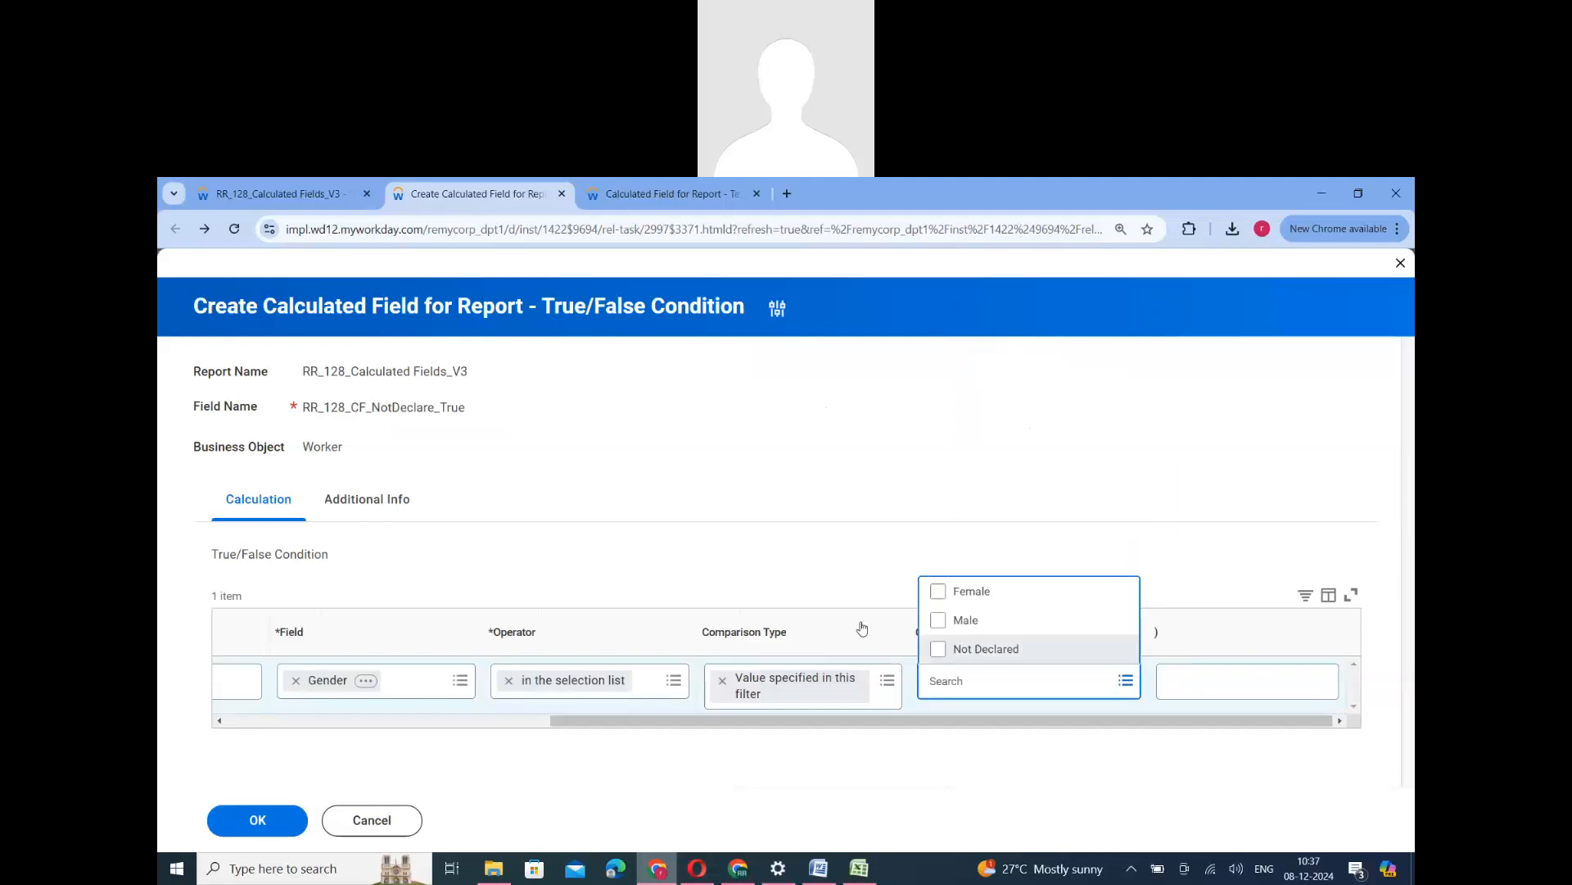
left_click(769, 545)
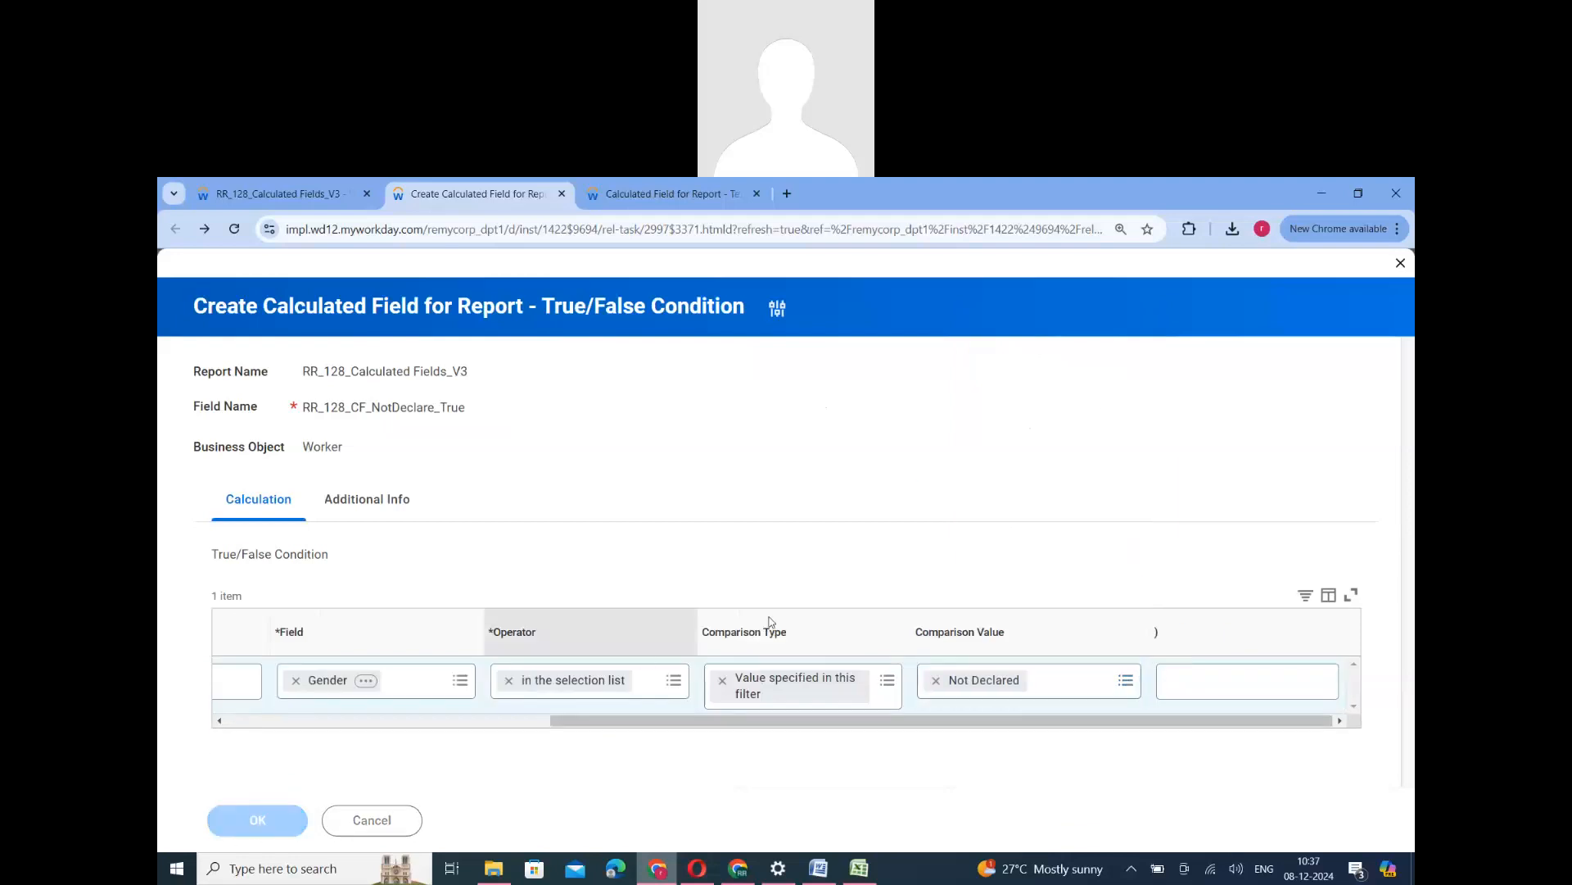
double_click(466, 487)
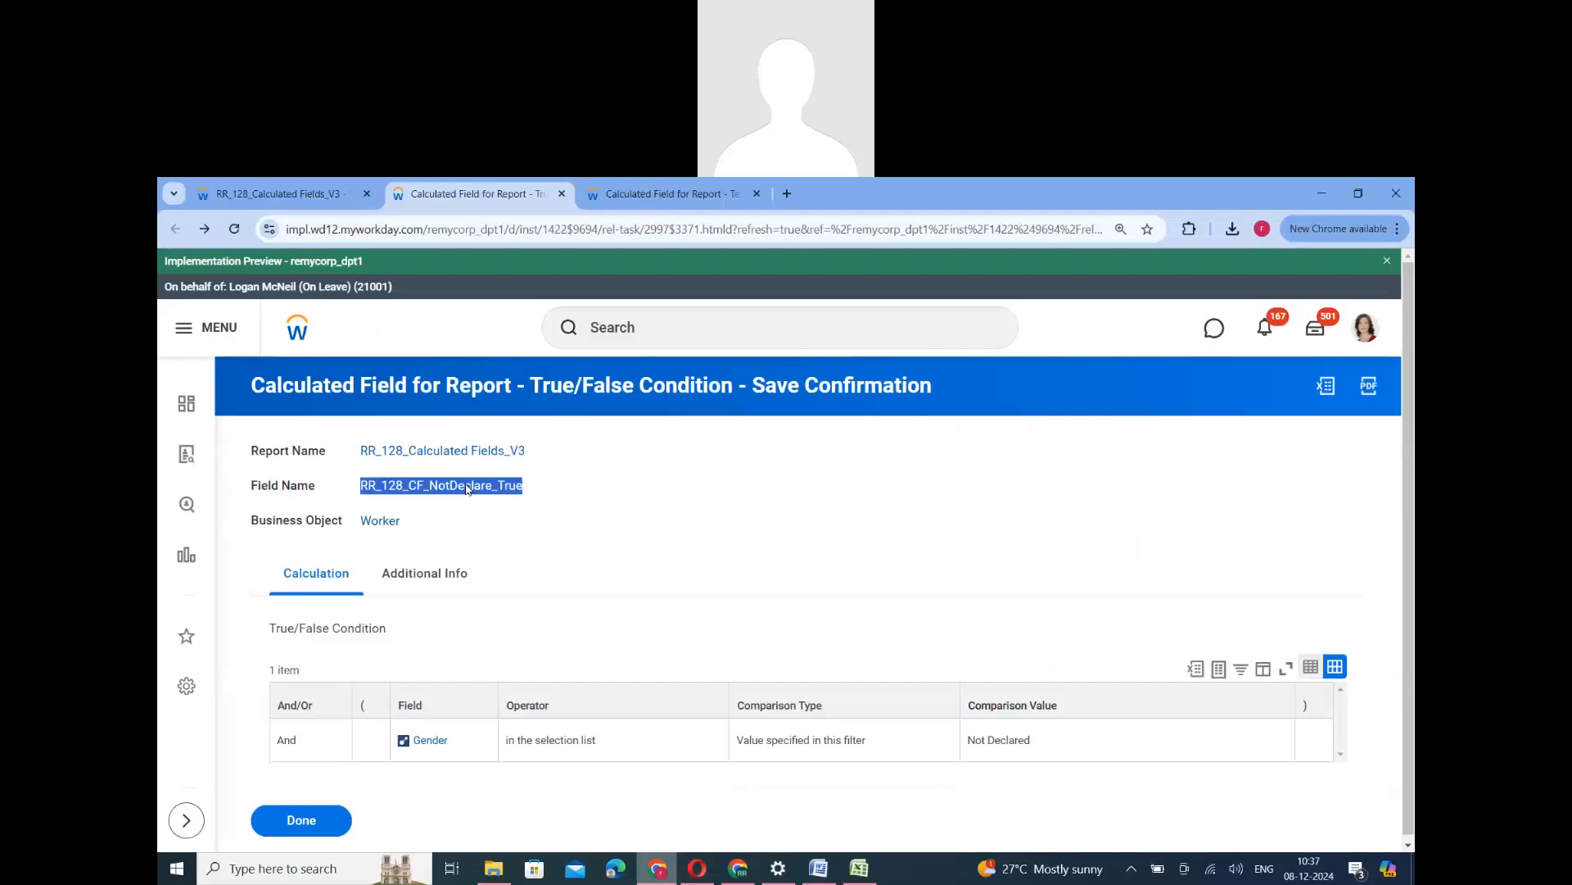
left_click(301, 820)
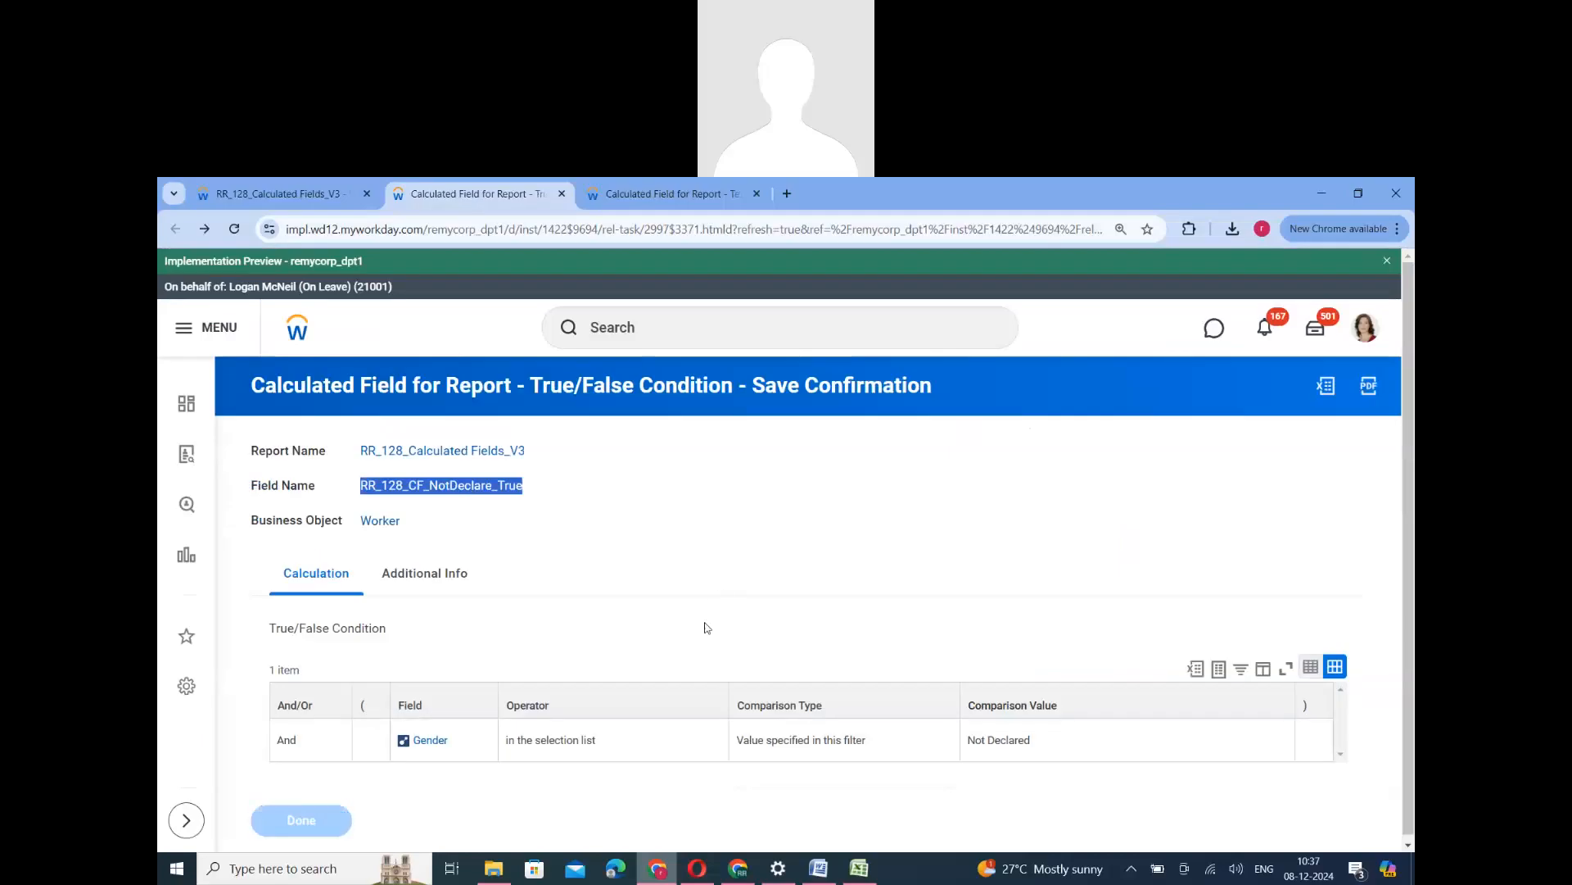
- Add a Text Constant calculated field on Worker named RR_128_CF_Text Constant_NA, reusing the copied name of RR_128_CF_Text Constant_M
scroll(702, 663, "down", 1)
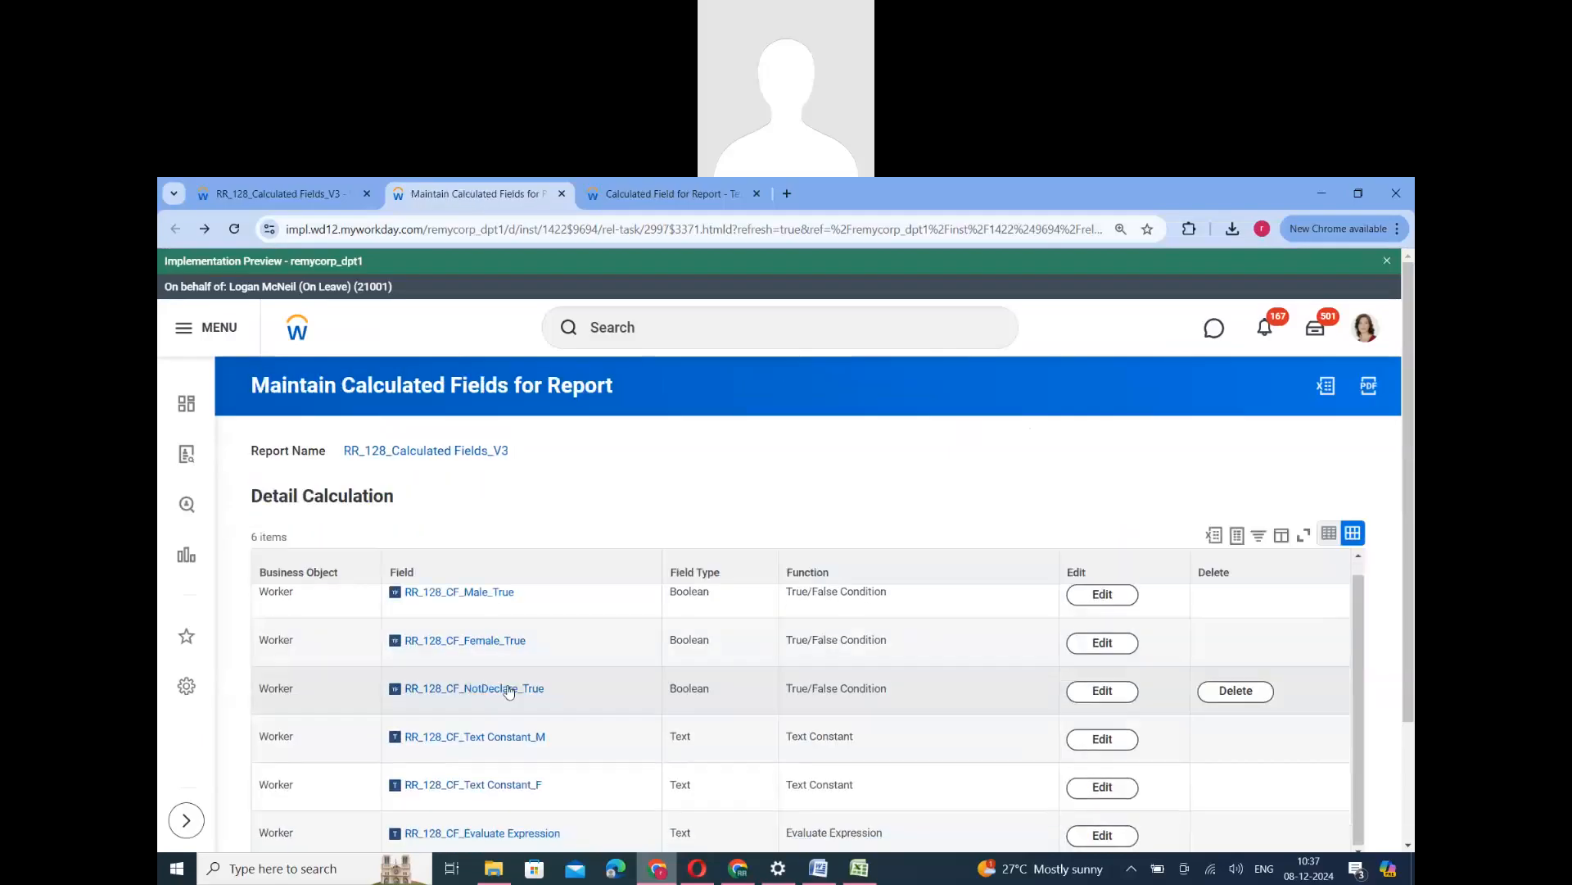
right_click(508, 740)
scroll(474, 739, "down", 2)
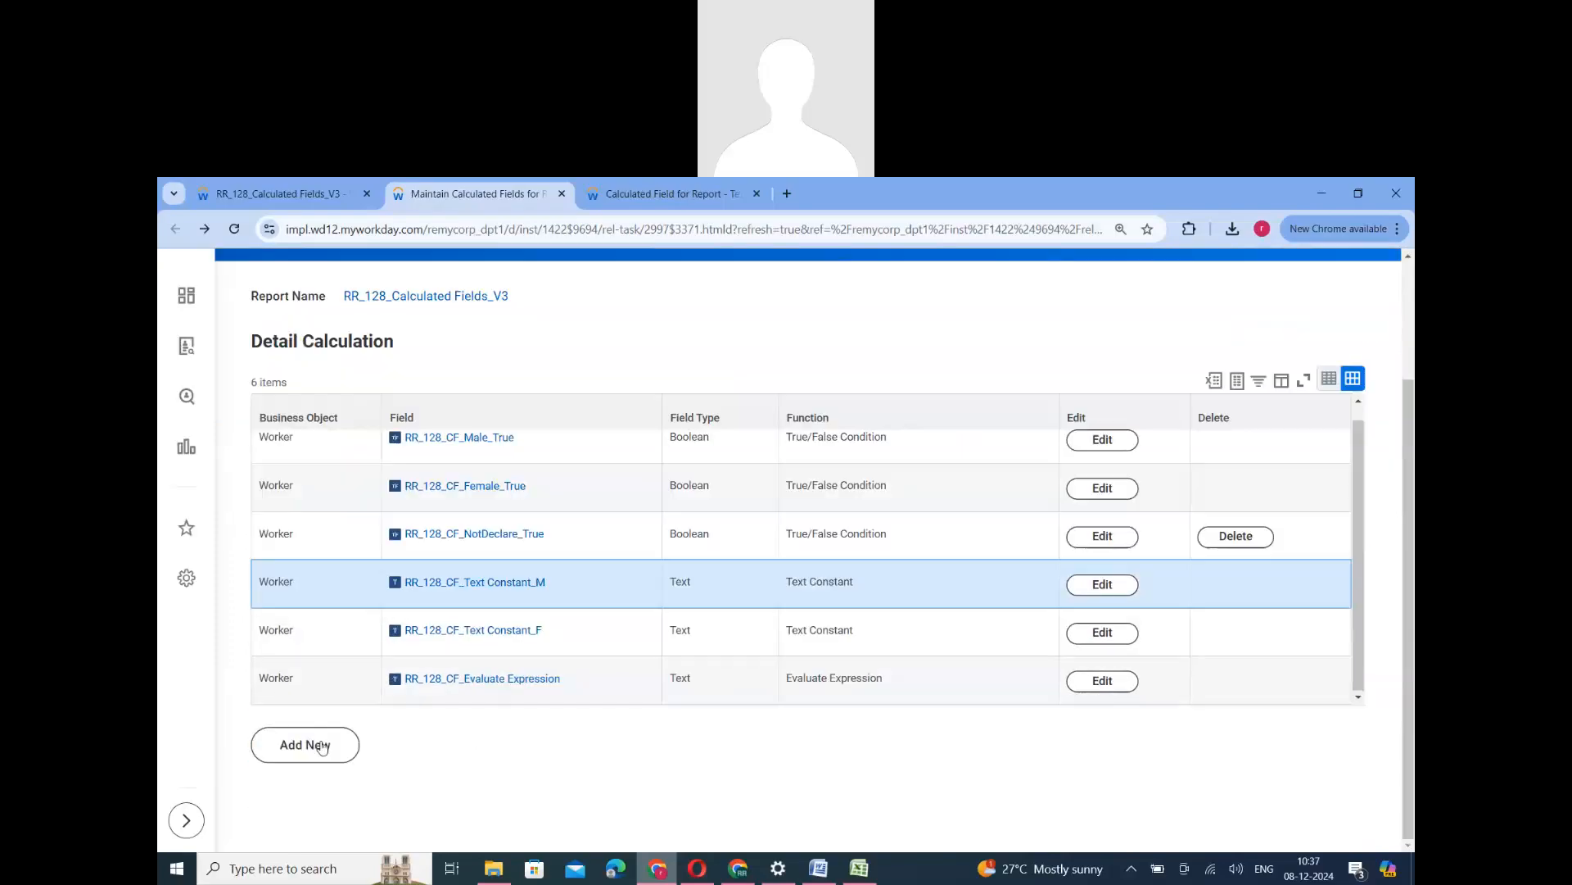
left_click(304, 744)
left_click(726, 583)
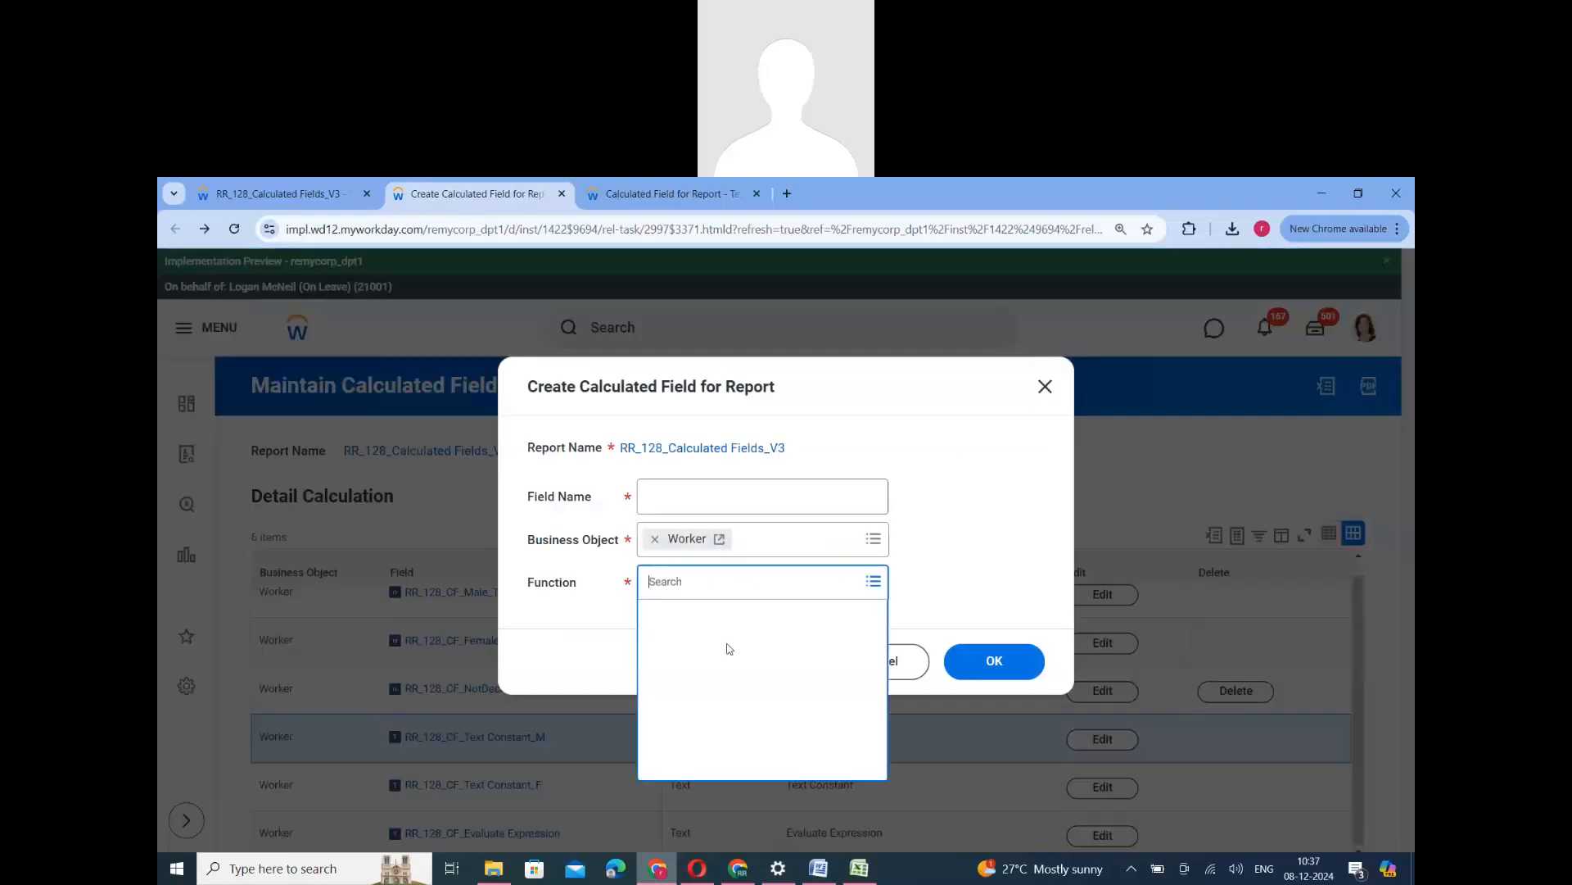
scroll(708, 737, "down", 5)
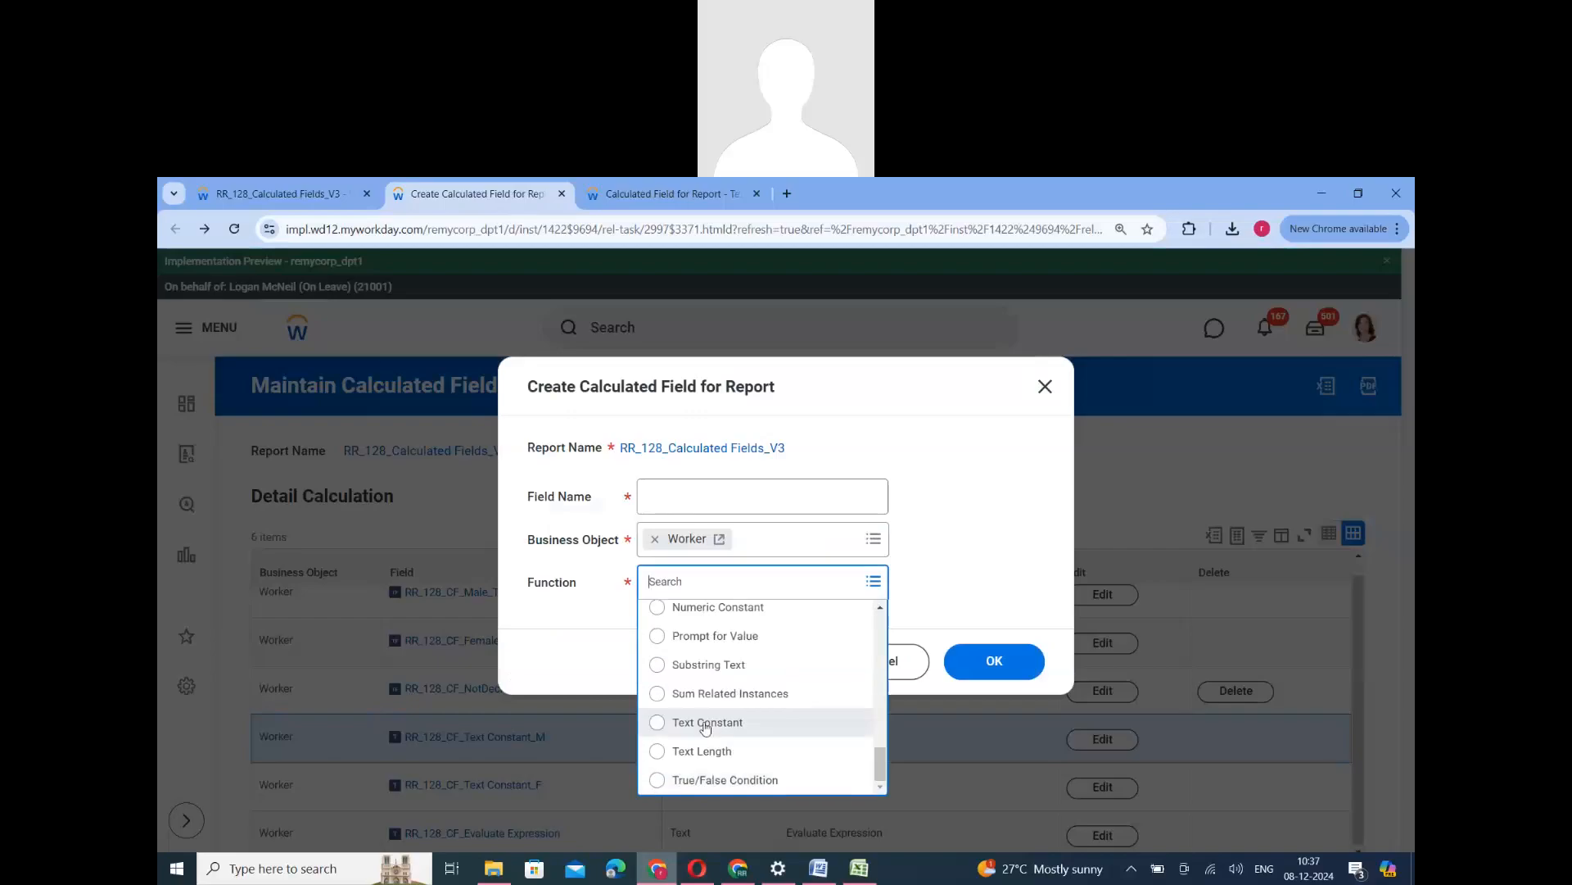
left_click(689, 499)
type("RR_128_CF_Text Constant_M")
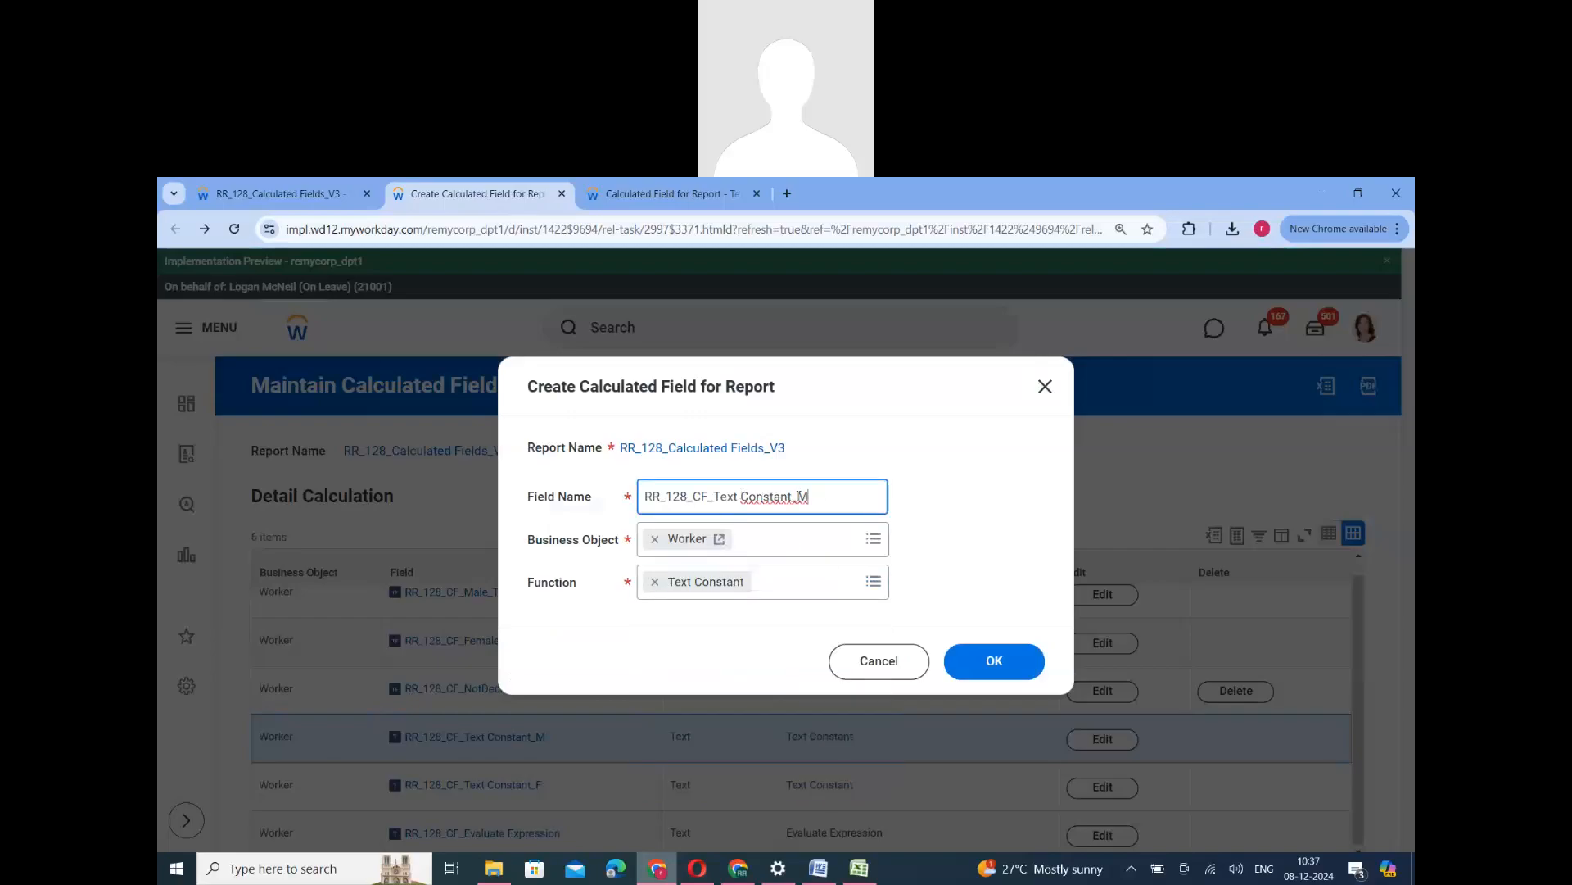
type("NA")
left_click(1000, 670)
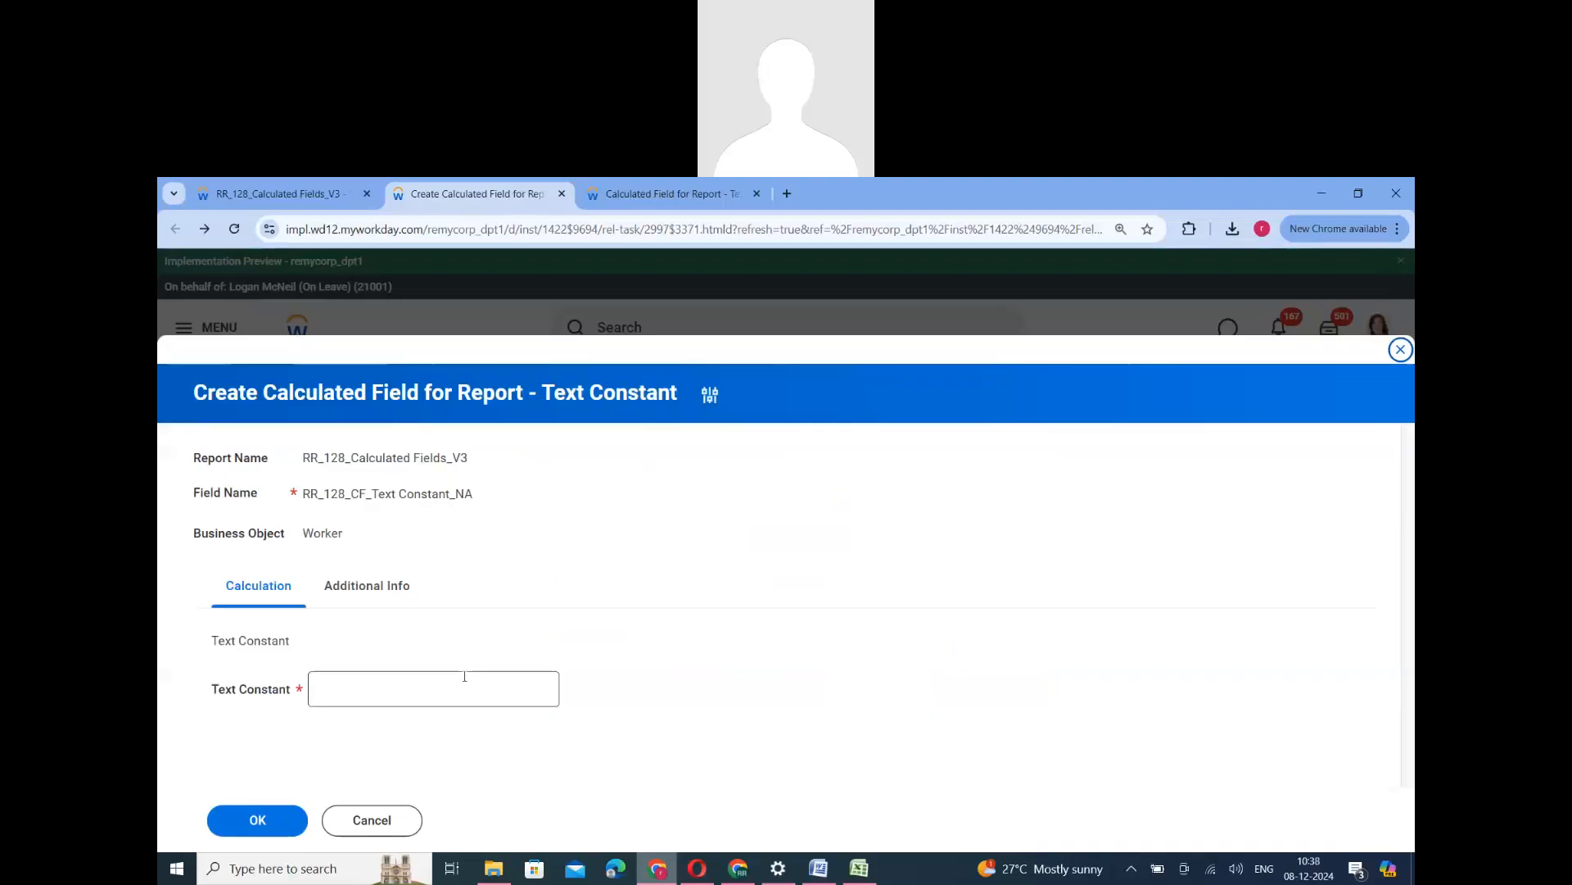
- Set the text constant to NA, save the field and return to the calculated fields list
left_click(465, 677)
type("NA")
left_click(270, 819)
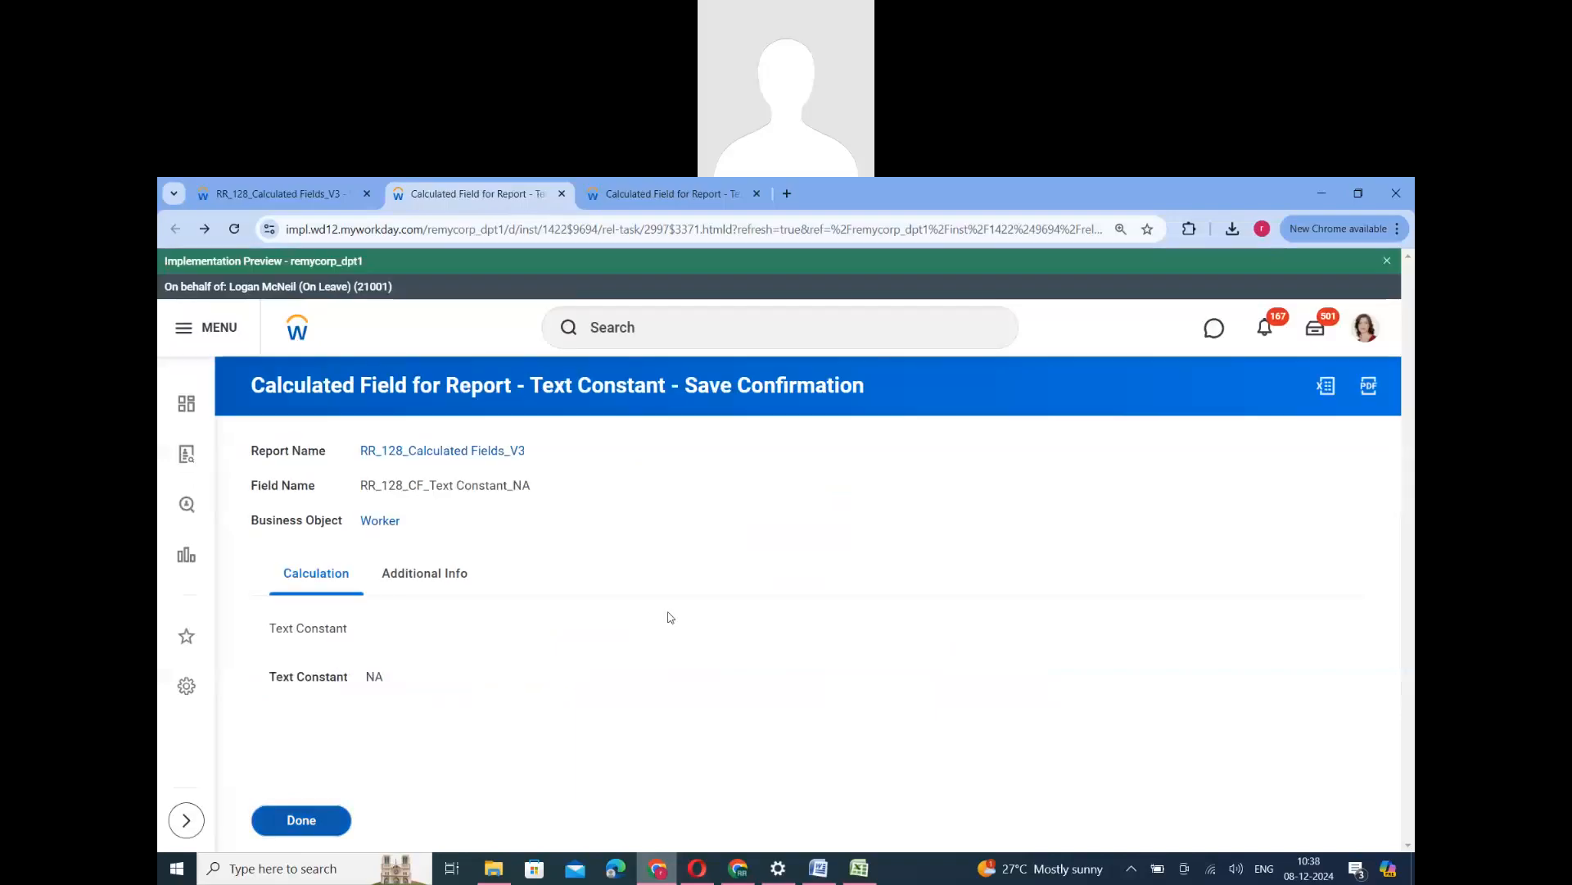
key("Return")
- Edit RR_128_CF_Evaluate Expression and add a third row with the condition RR_128_CF_NotDeclare_True
scroll(563, 711, "down", 2)
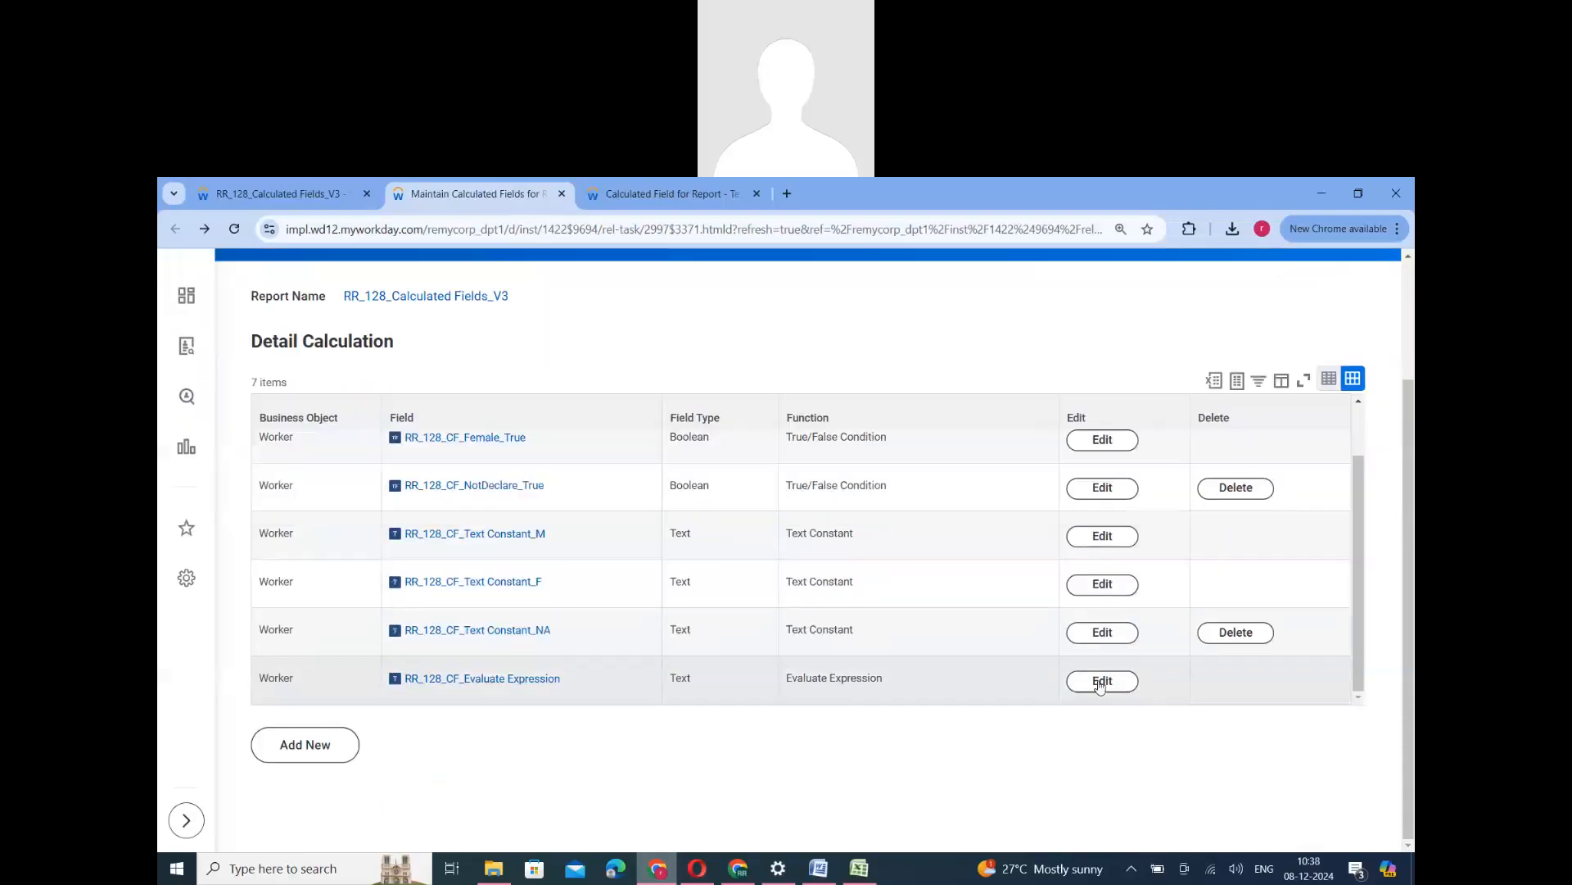
left_click(1103, 681)
scroll(623, 704, "down", 5)
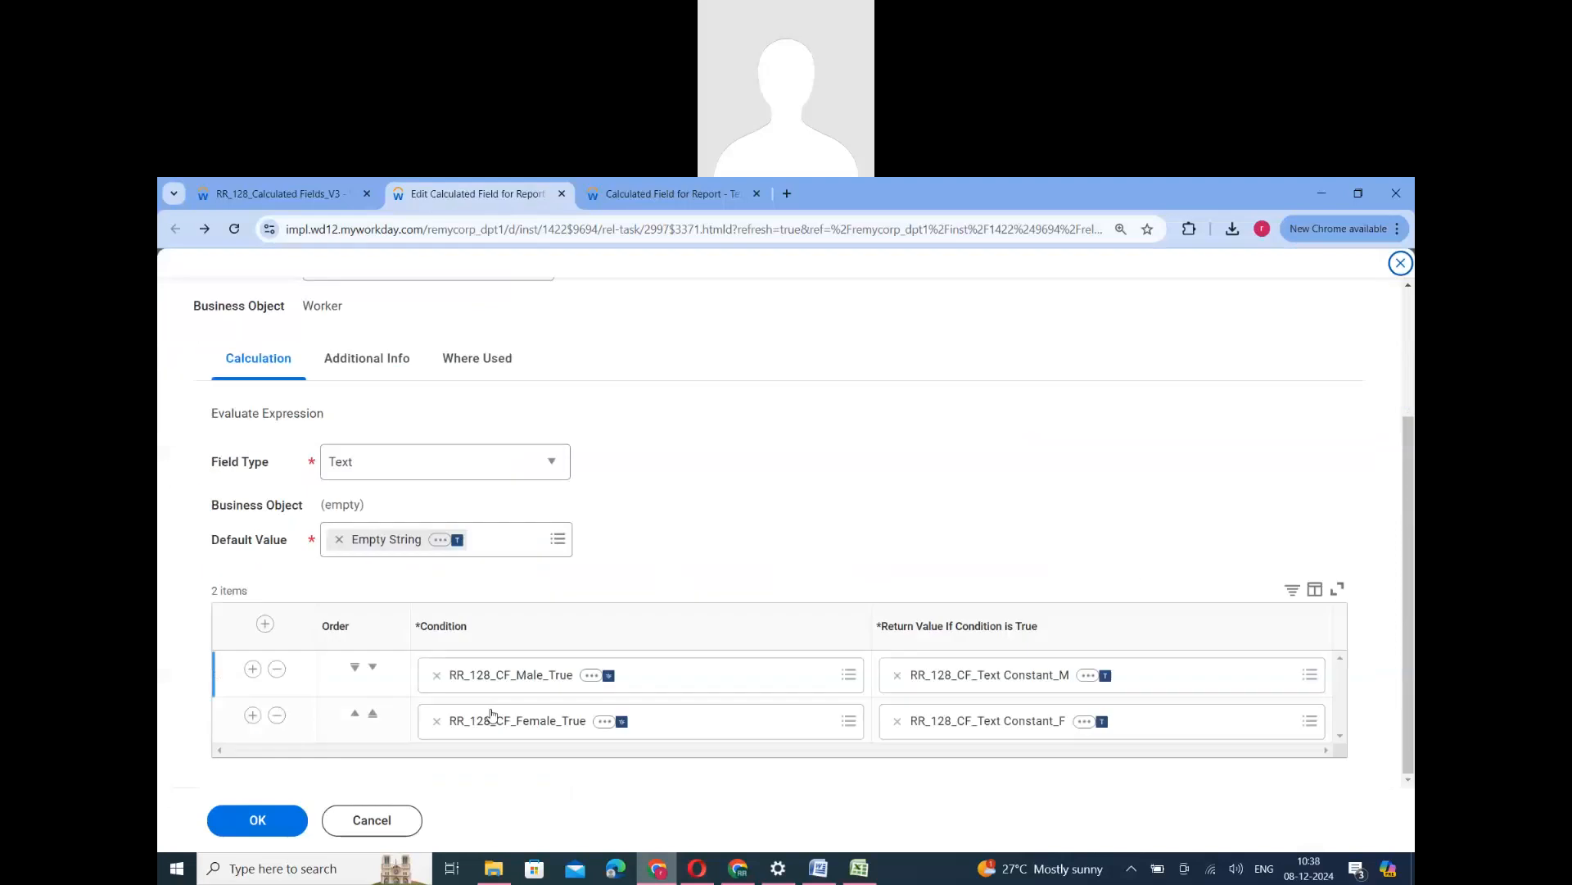
left_click(252, 715)
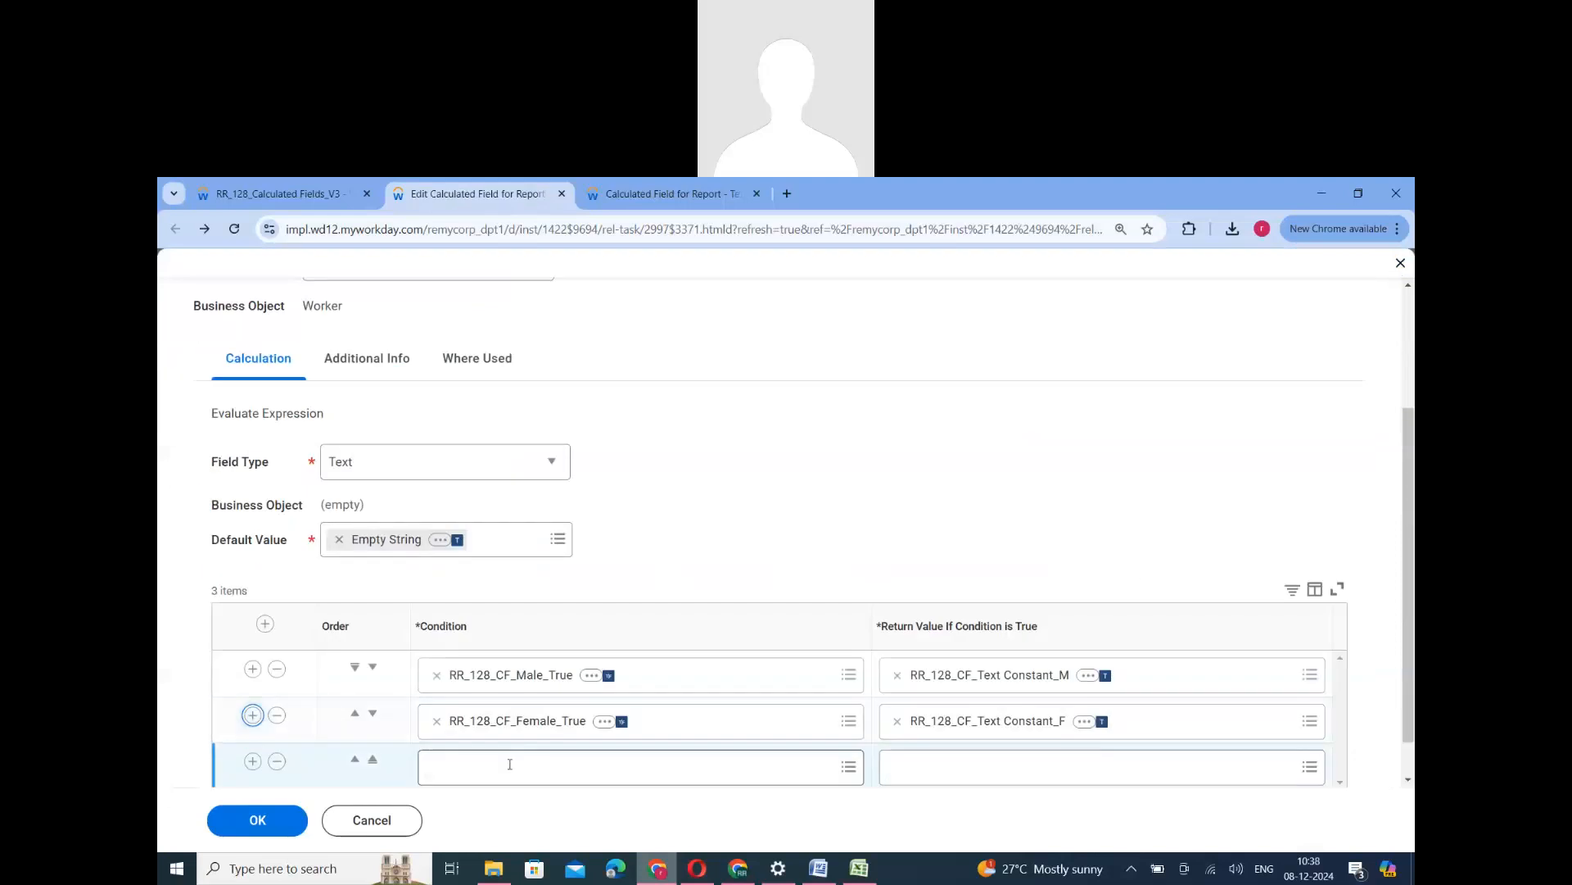
left_click(510, 763)
left_click(491, 679)
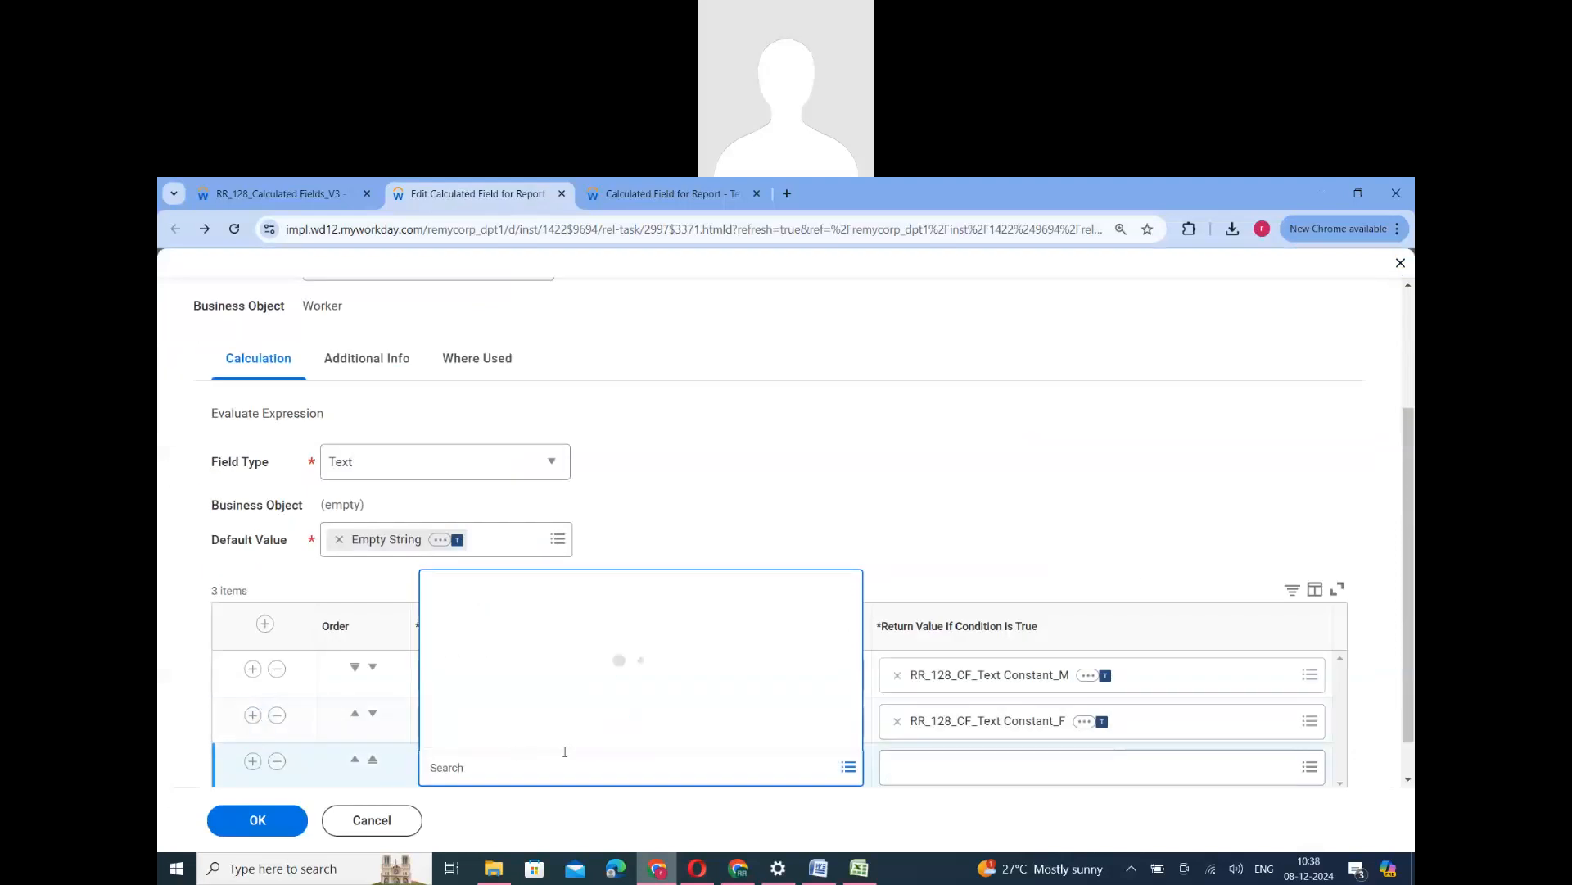
left_click(565, 737)
- Set the NotDeclare condition's return value to RR_128_CF_Text Constant_NA and save the Evaluate Expression field
left_click(989, 761)
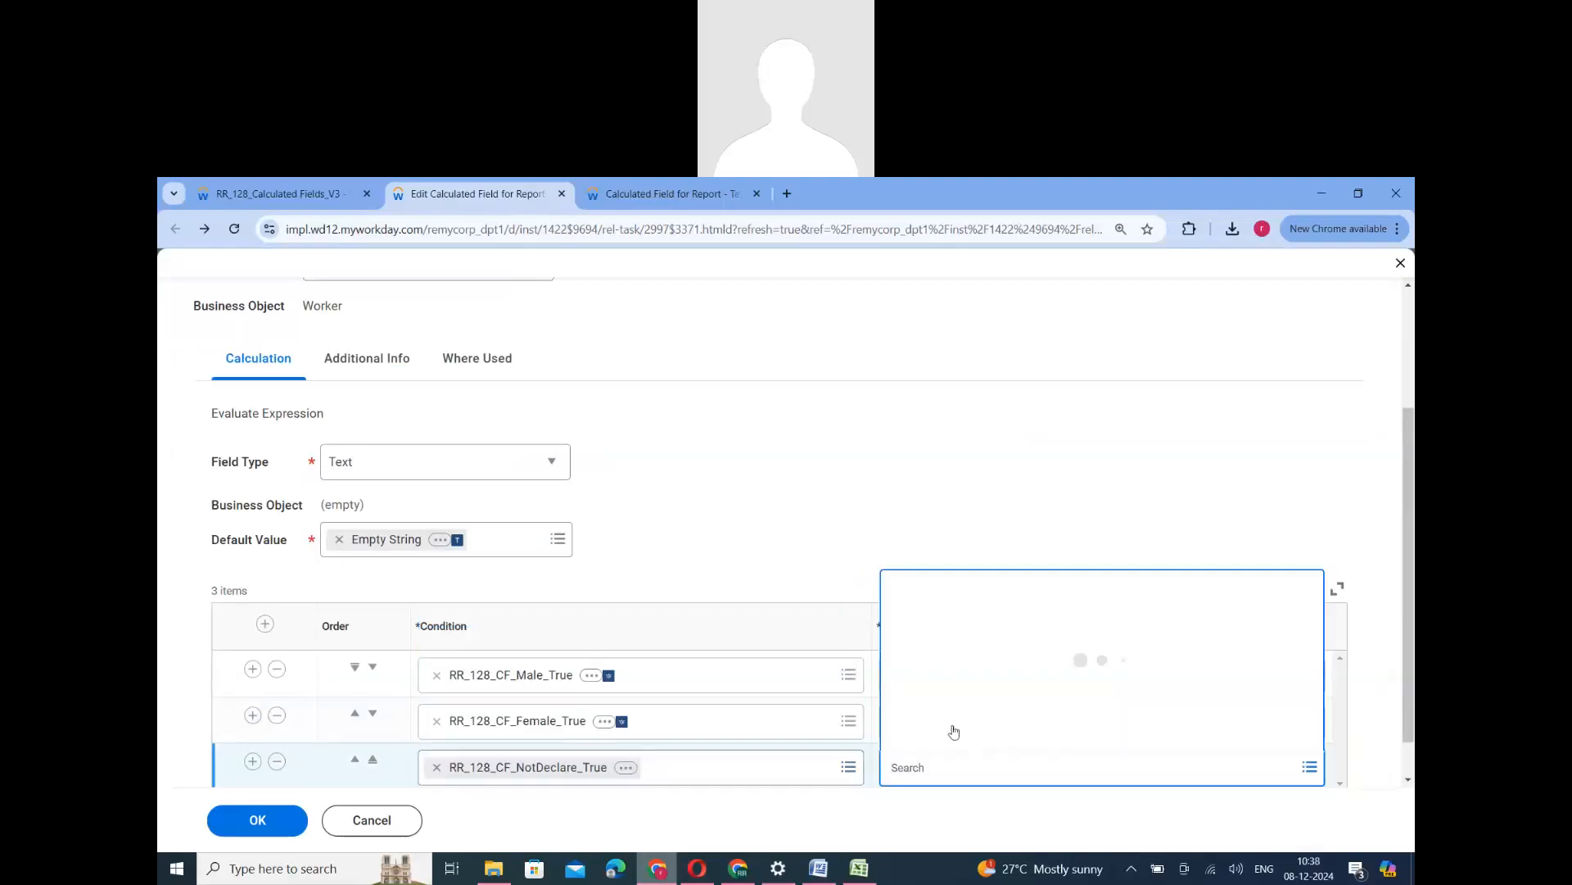
left_click(967, 678)
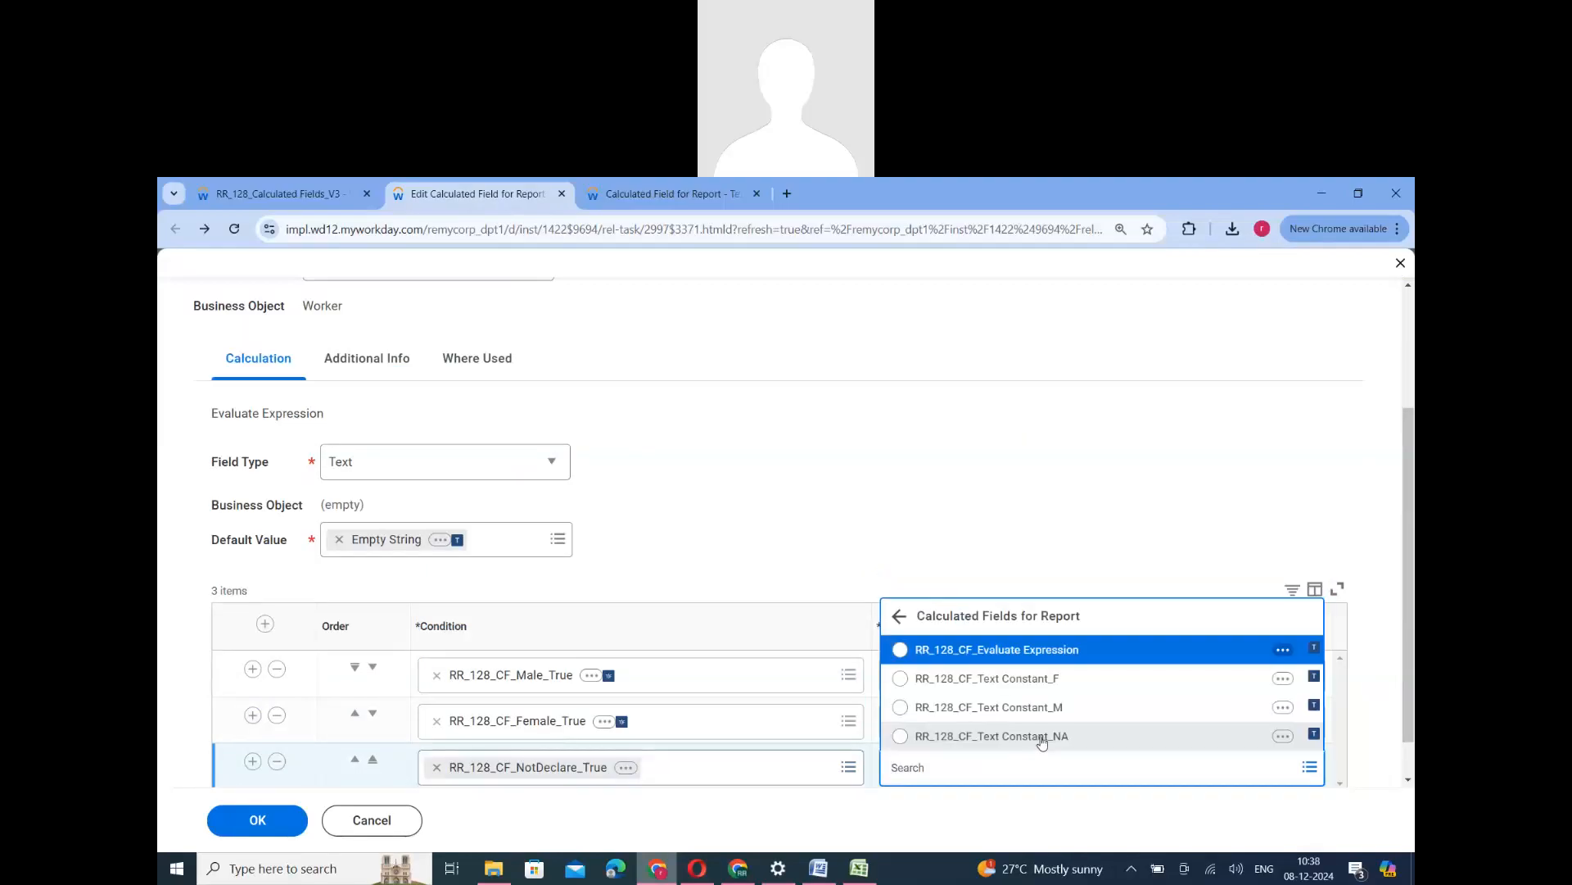
left_click(991, 736)
scroll(615, 656, "down", 1)
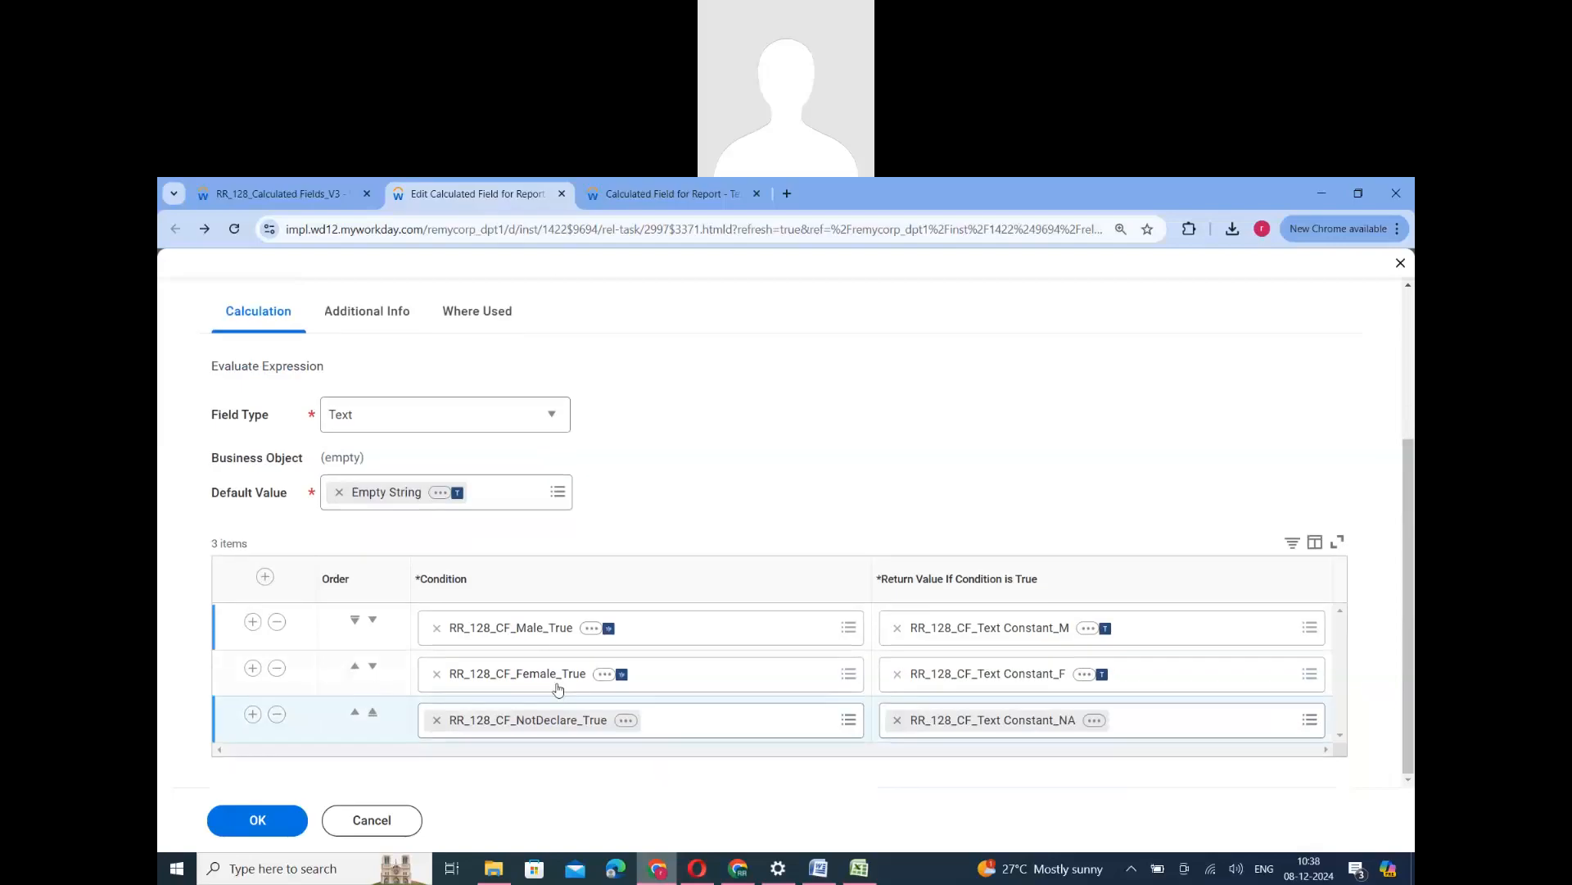
left_click(250, 819)
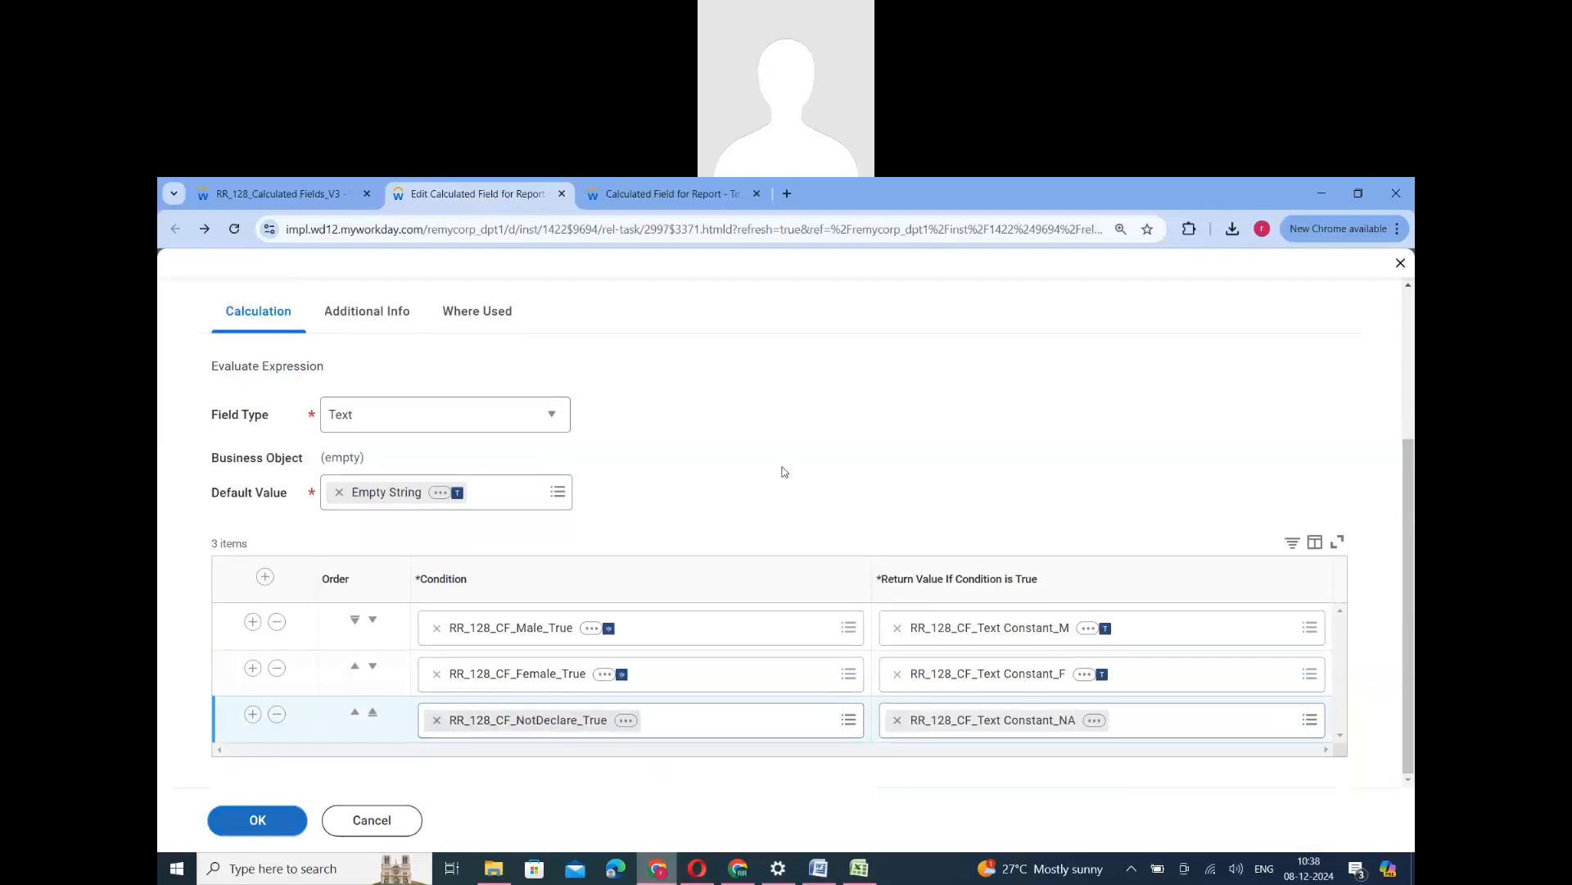
- Edit the custom report, add a Worker column RR_128_CF_NotDeclare_True after RR_128_CF_Female_True, and save and run the report
left_click(301, 197)
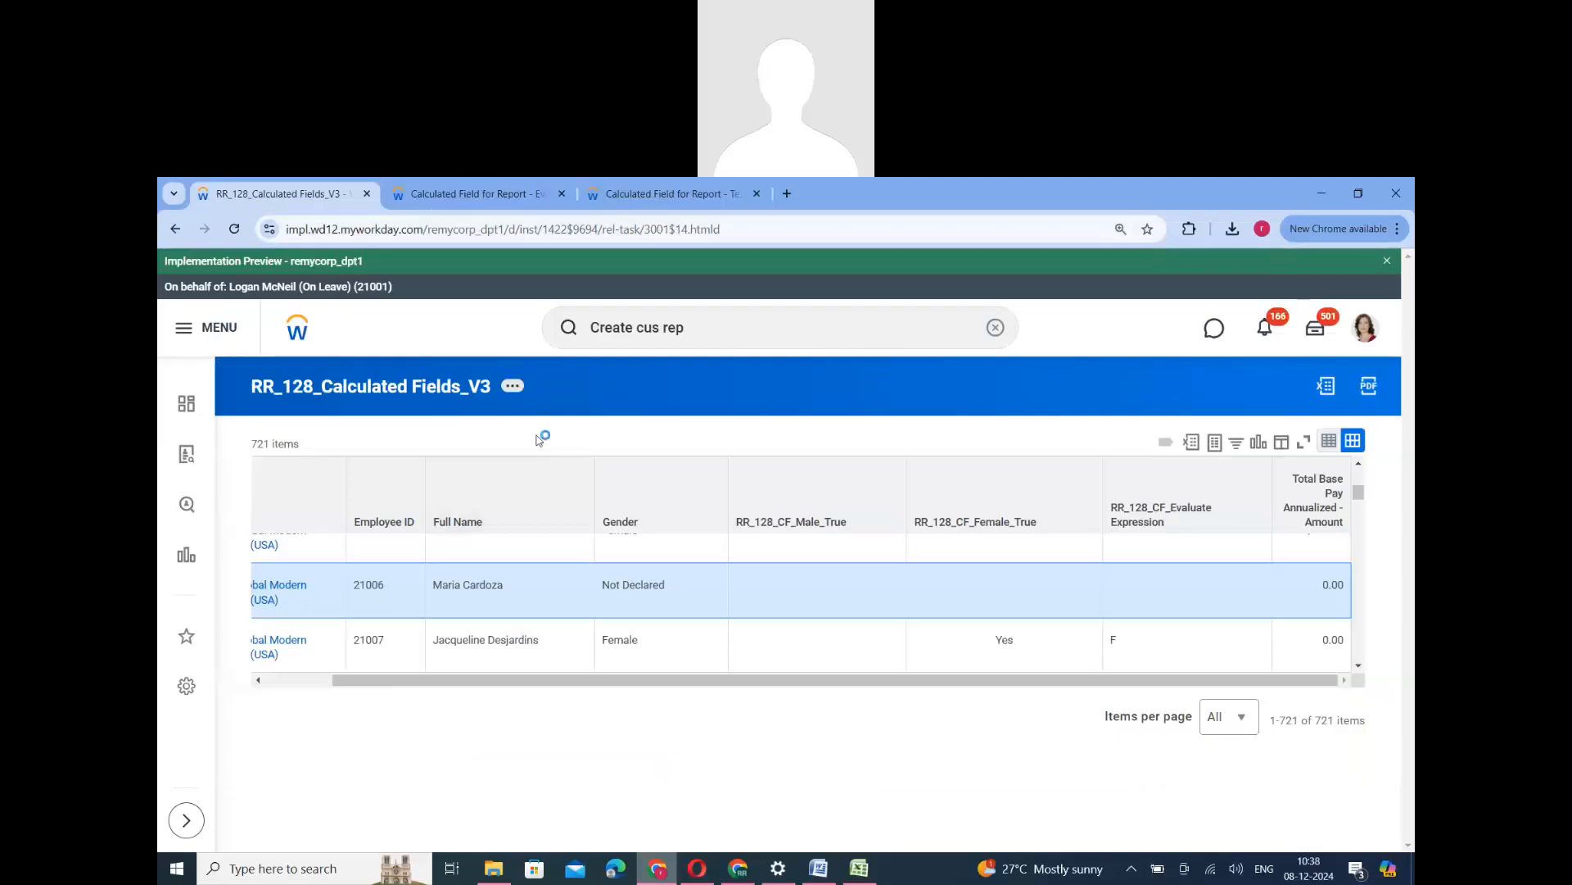
mouse_move(592, 456)
left_click(729, 443)
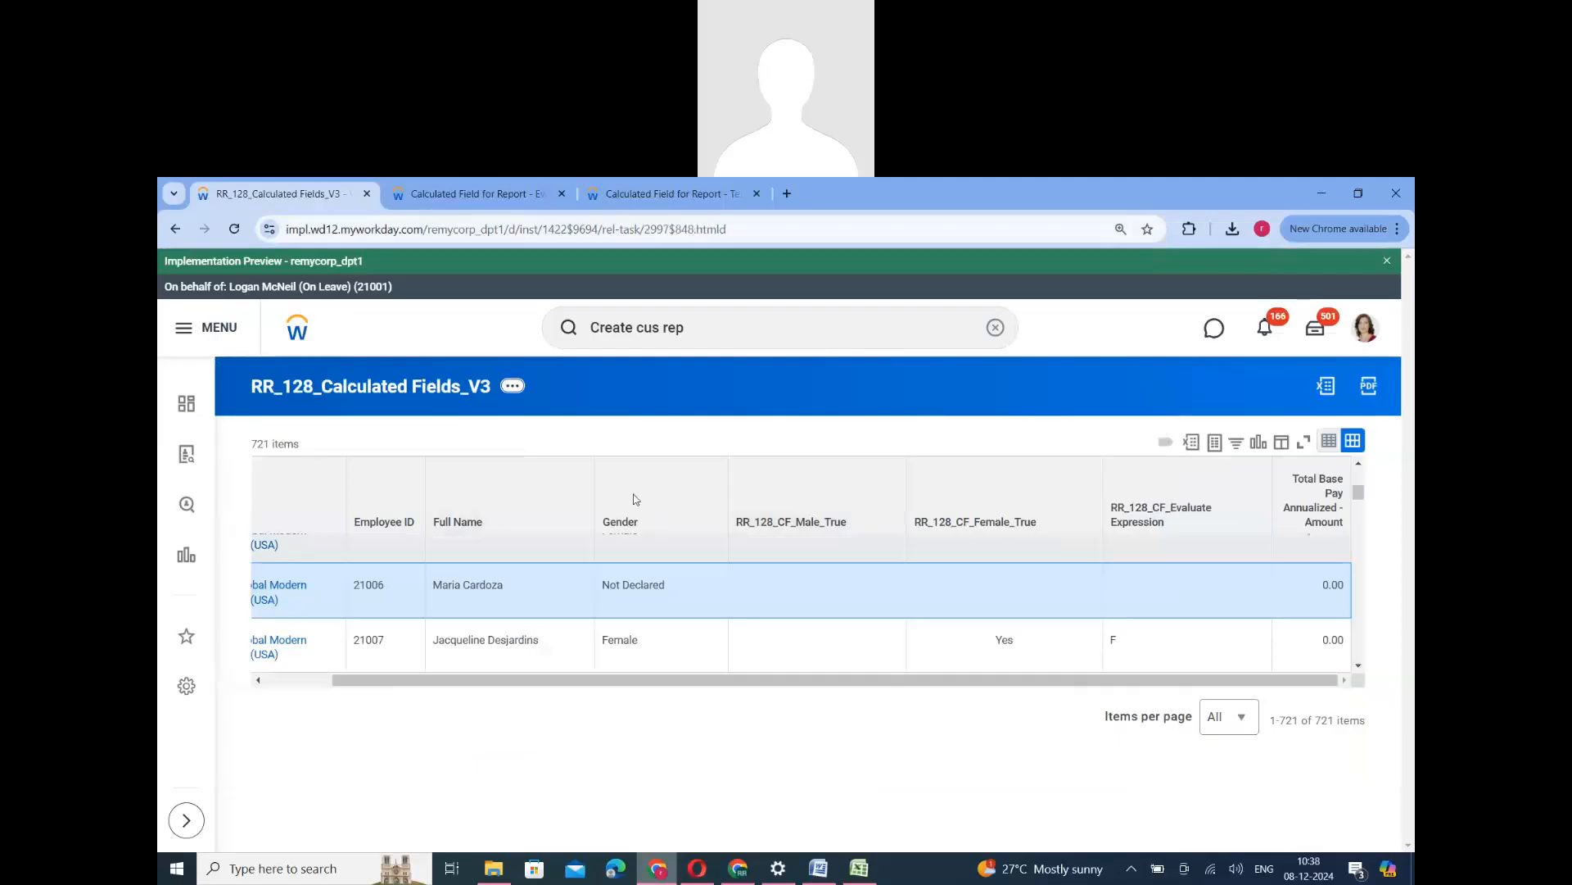
scroll(629, 608, "down", 7)
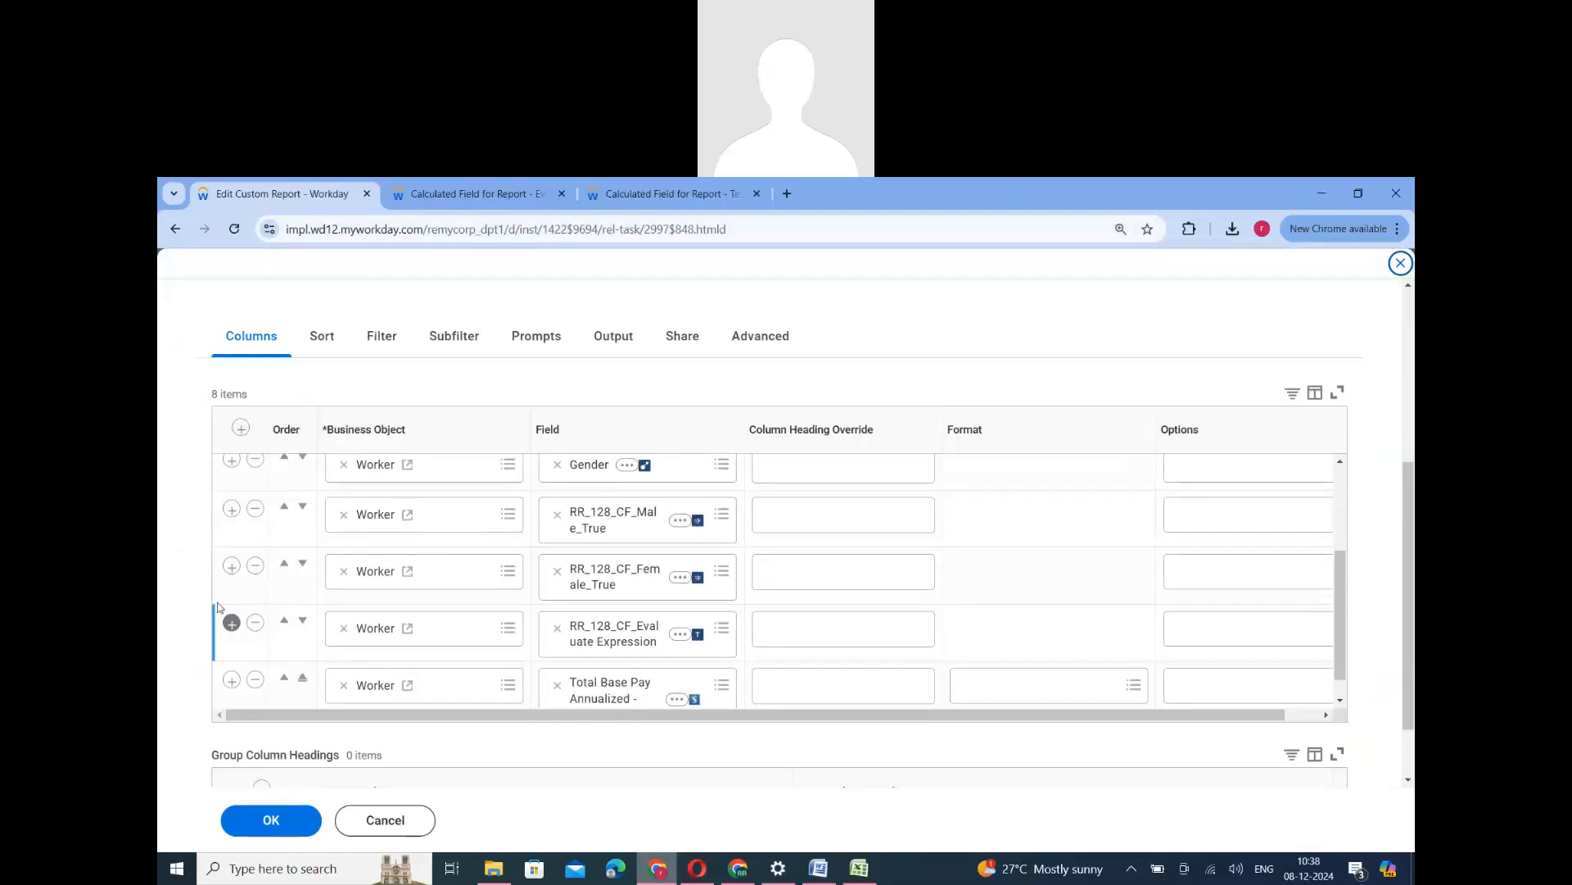
left_click(231, 565)
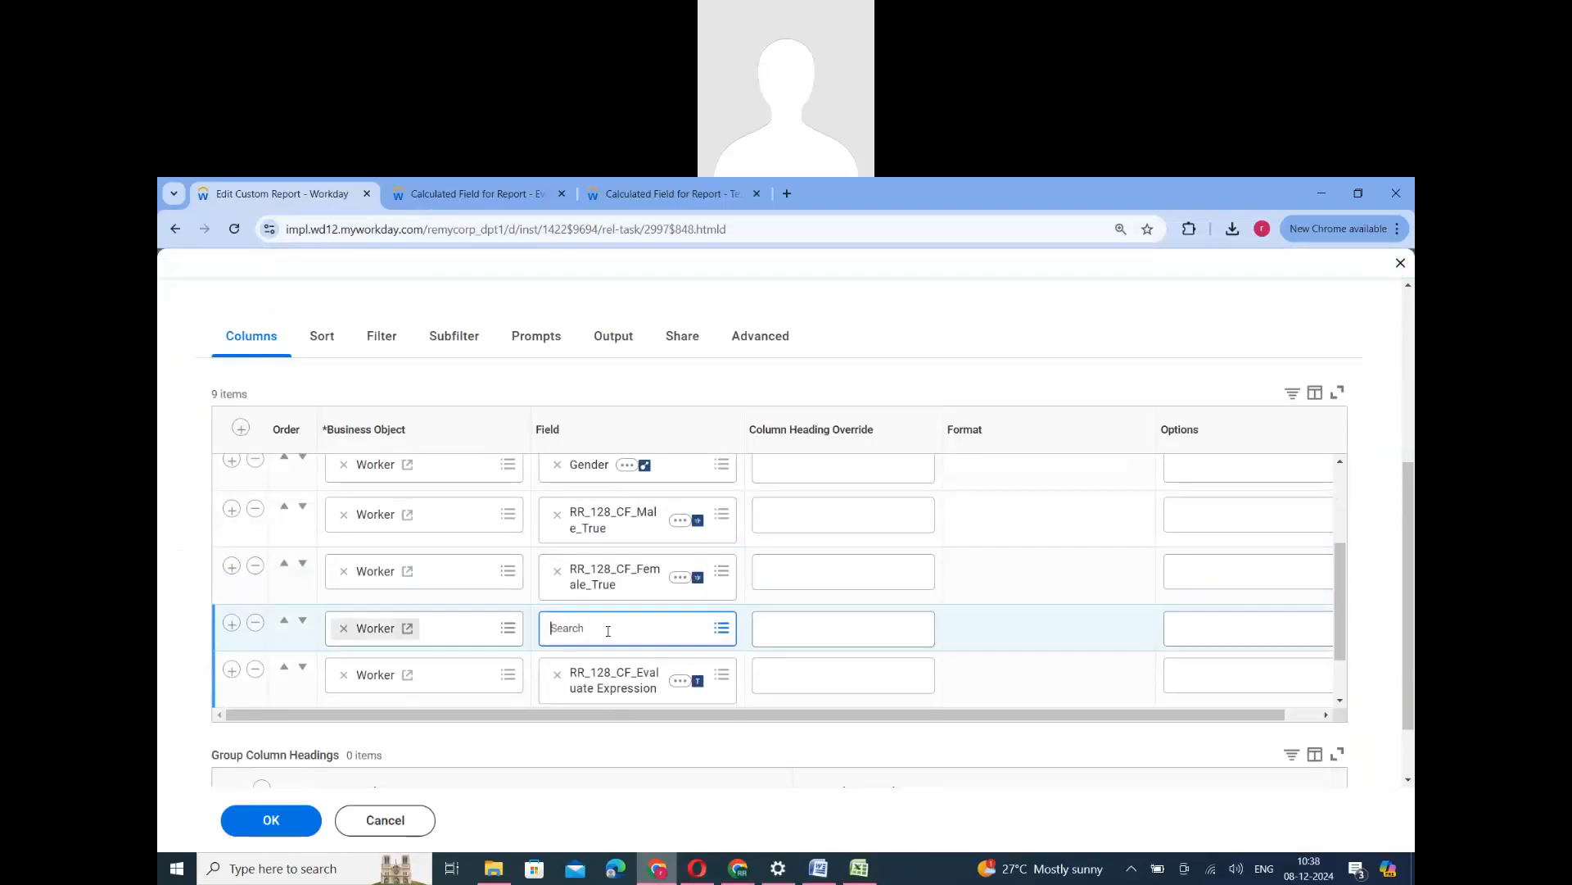
left_click(606, 628)
left_click(602, 529)
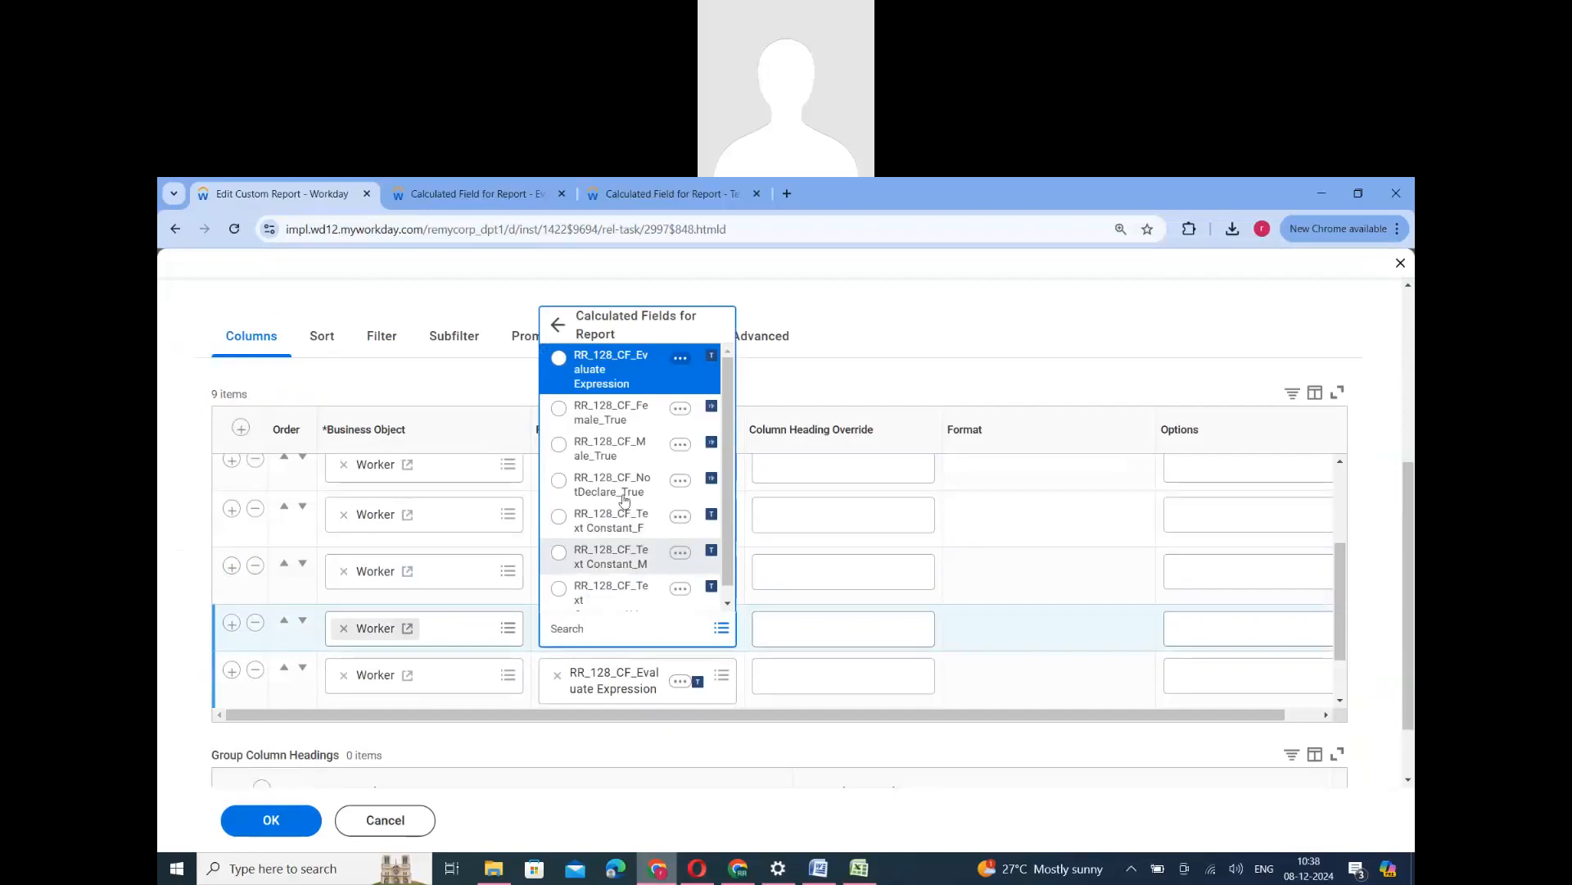
left_click(624, 496)
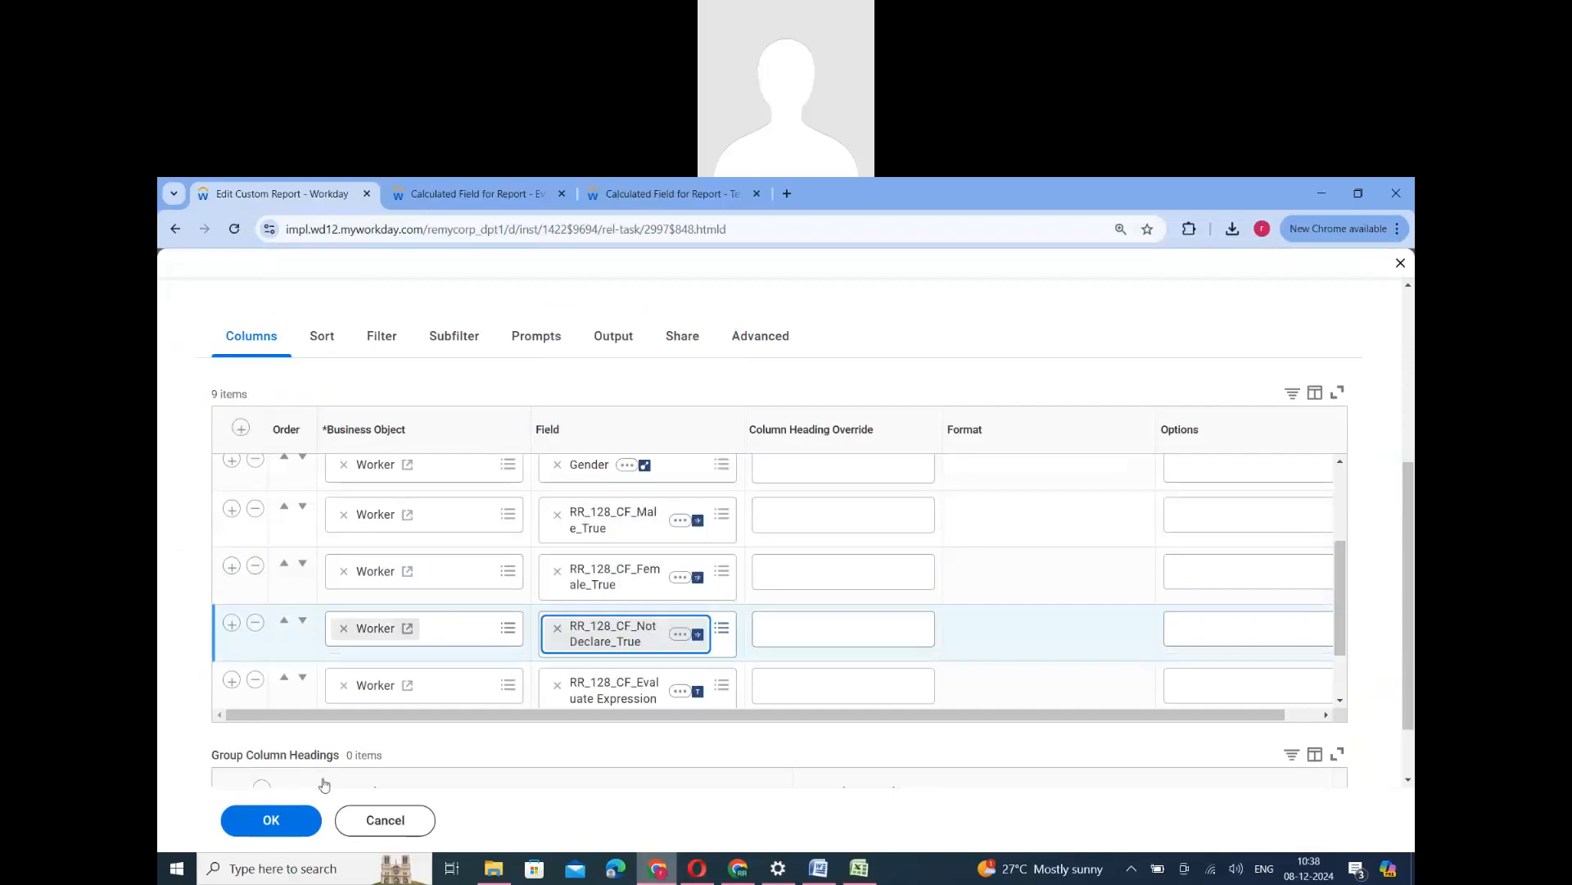
left_click(292, 821)
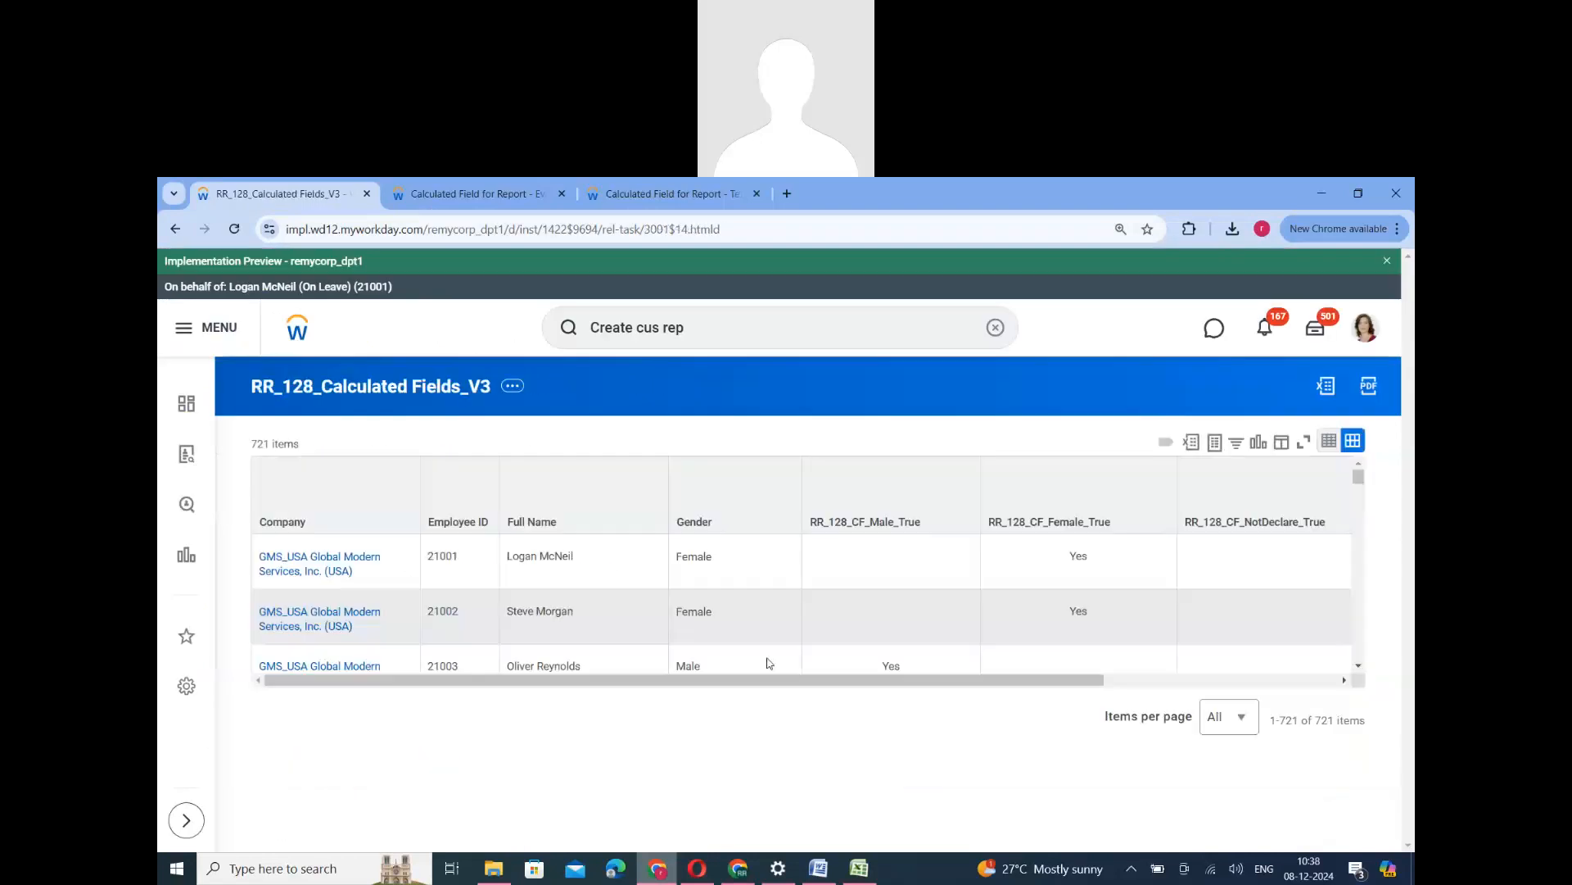
- Check the NotDeclare_True and Evaluate Expression columns in the report output for a worker whose gender is Not Declared
left_click_drag(759, 680, 861, 679)
scroll(937, 631, "right", 3)
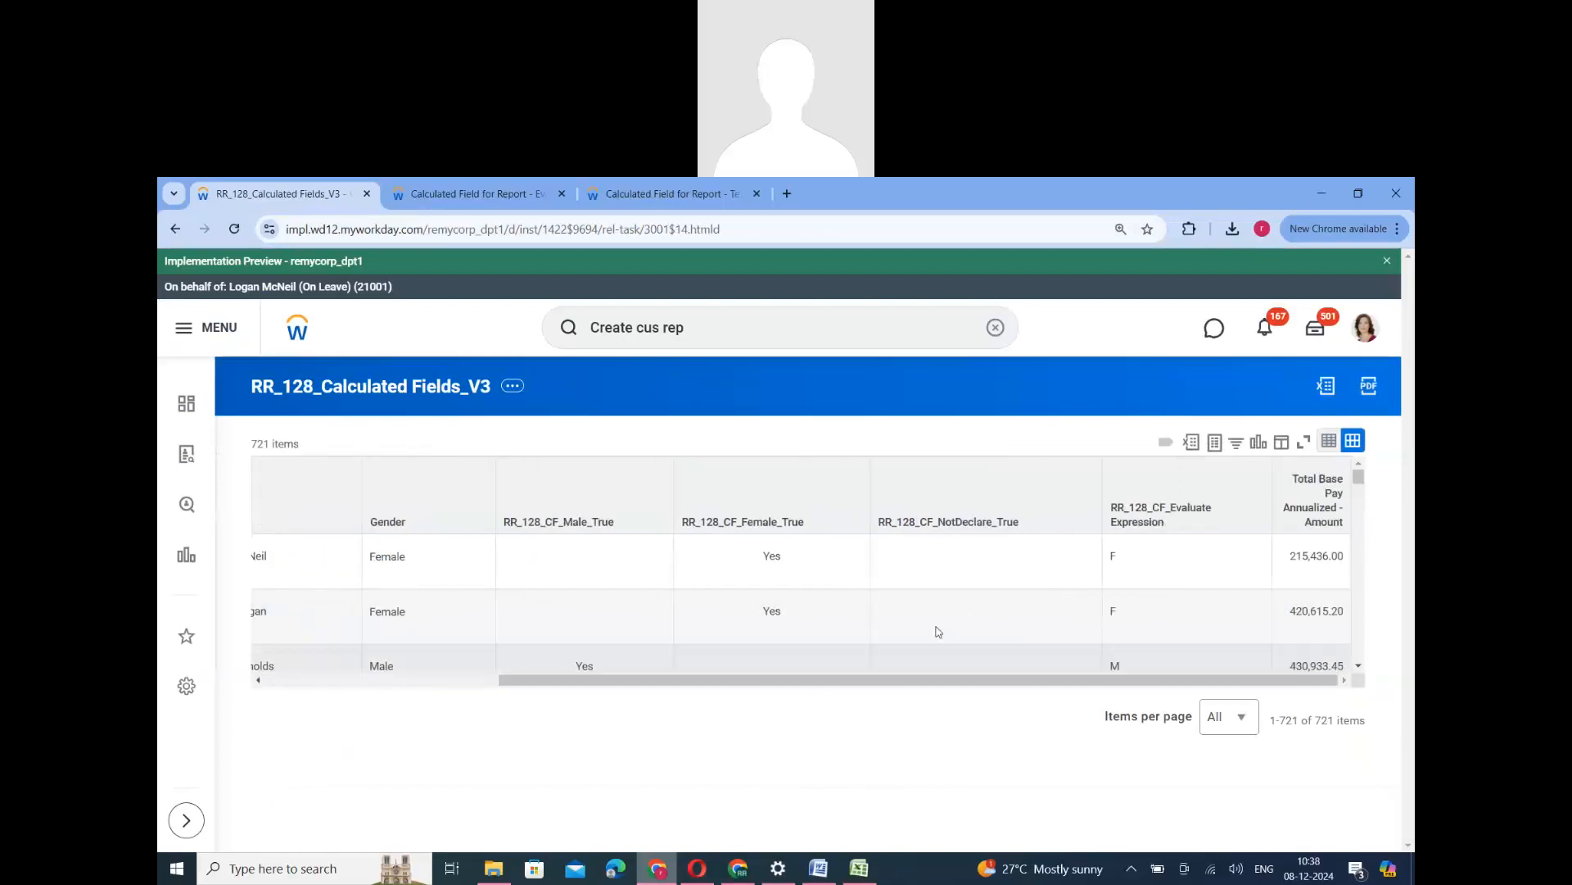
scroll(941, 635, "down", 5)
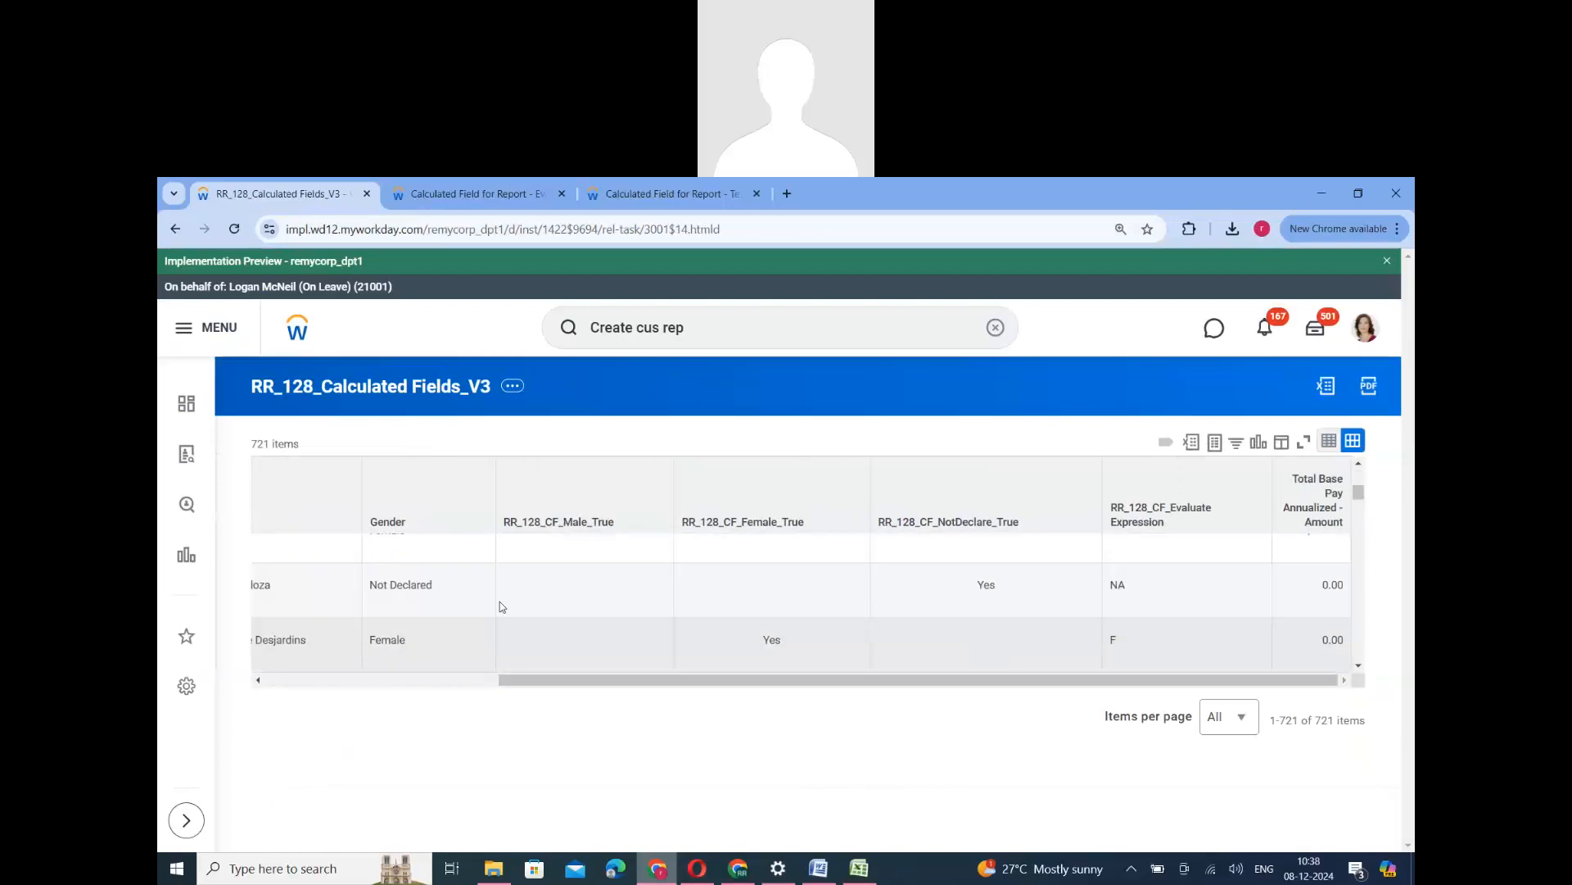
triple_click(402, 591)
double_click(980, 588)
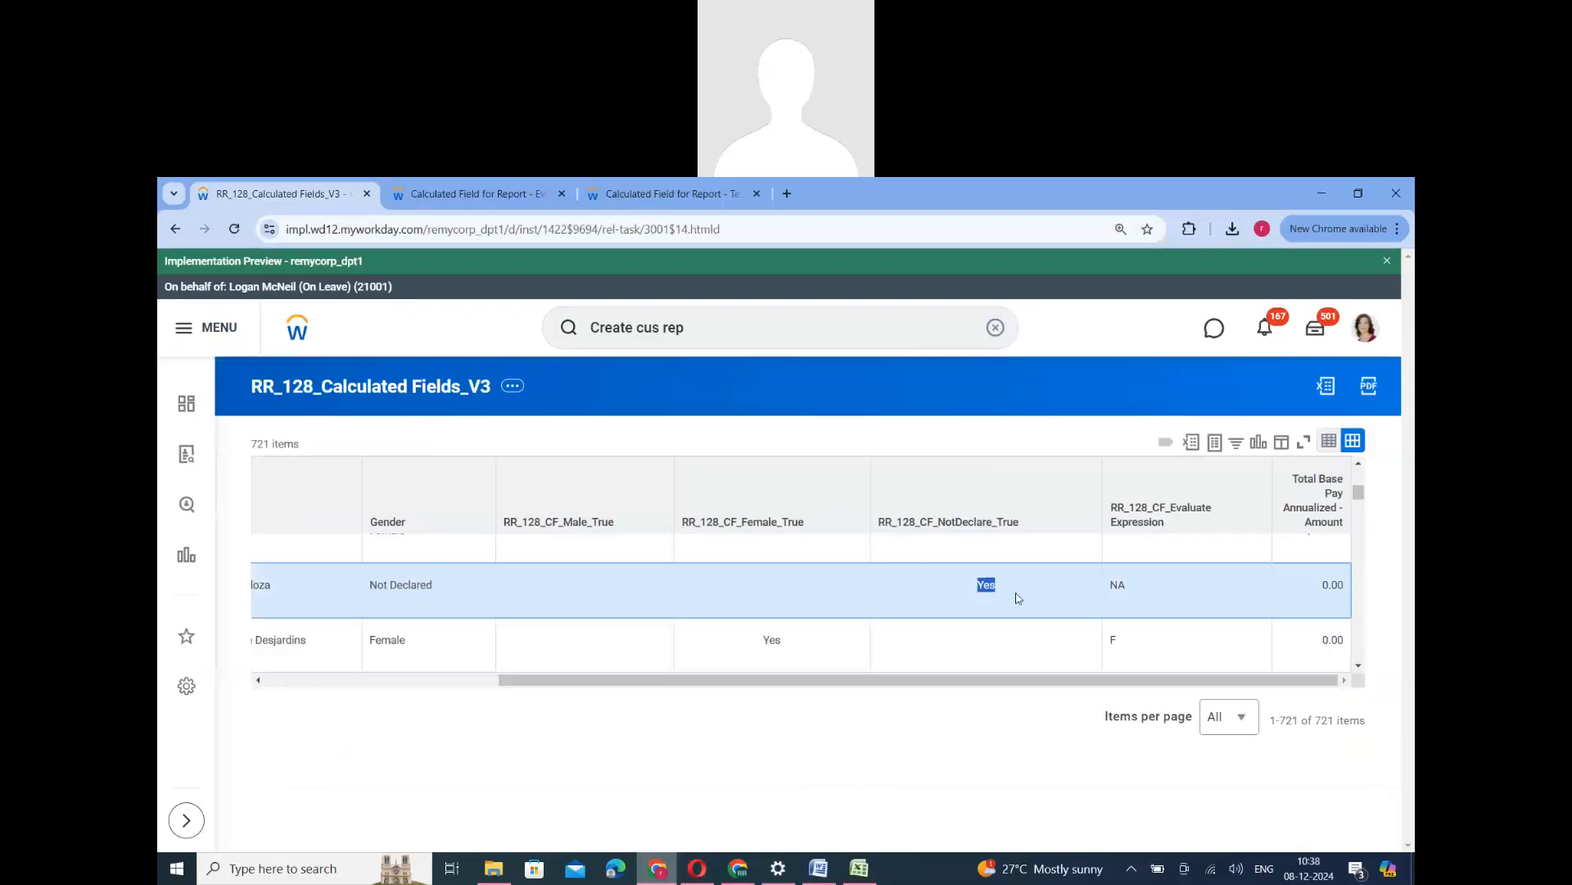
scroll(1141, 626, "up", 5)
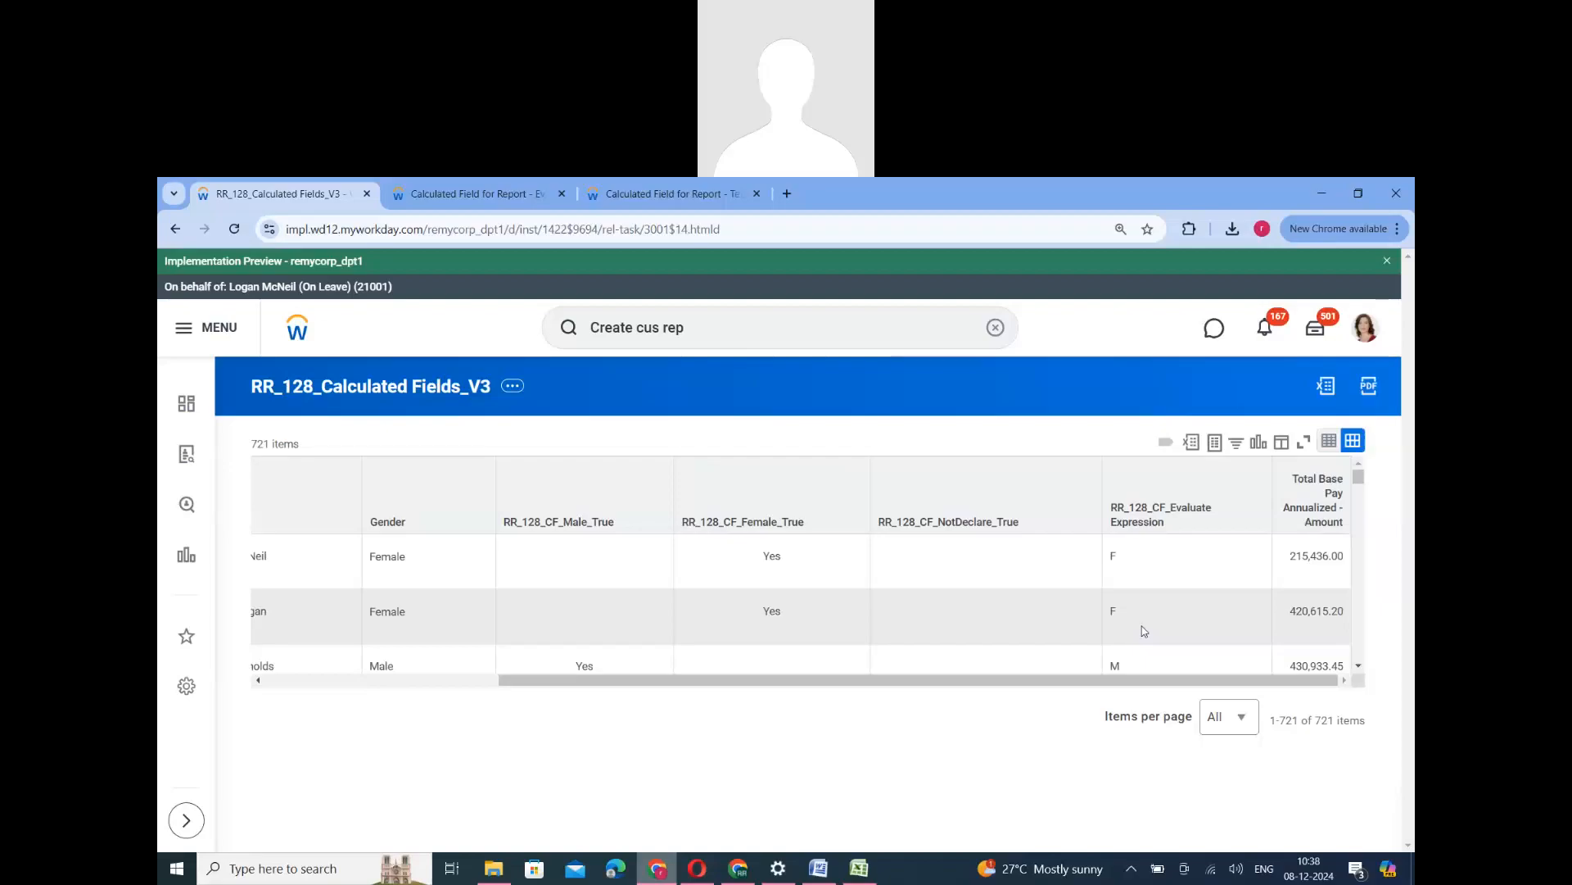
- Reopen RR_128_CF_Evaluate Expression for editing from the calculated fields list and go to its conditions
left_click(487, 195)
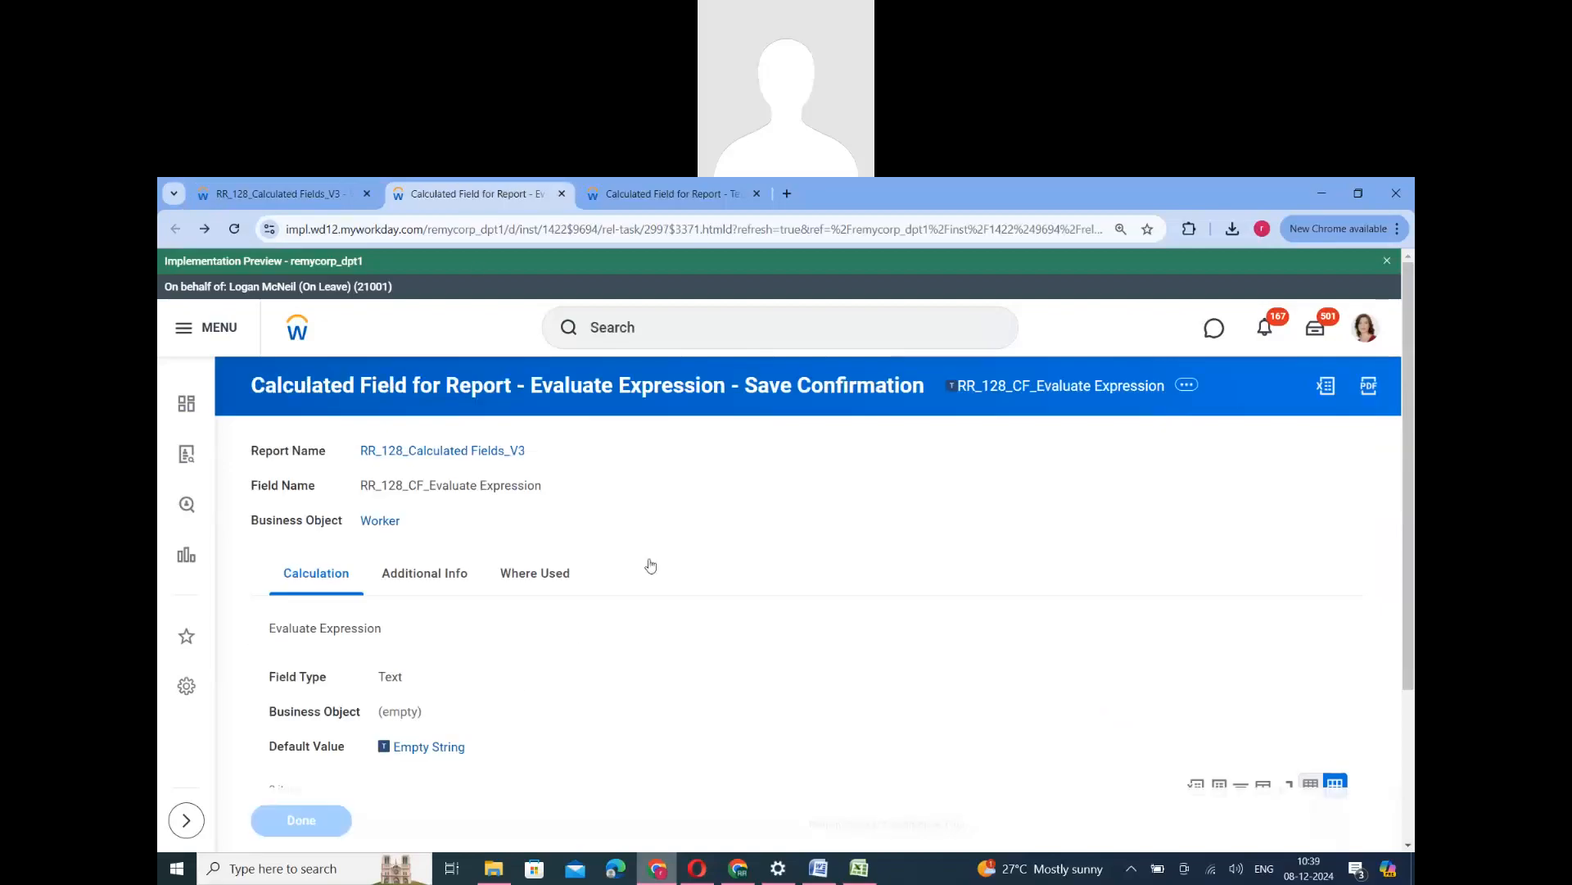
scroll(831, 577, "down", 5)
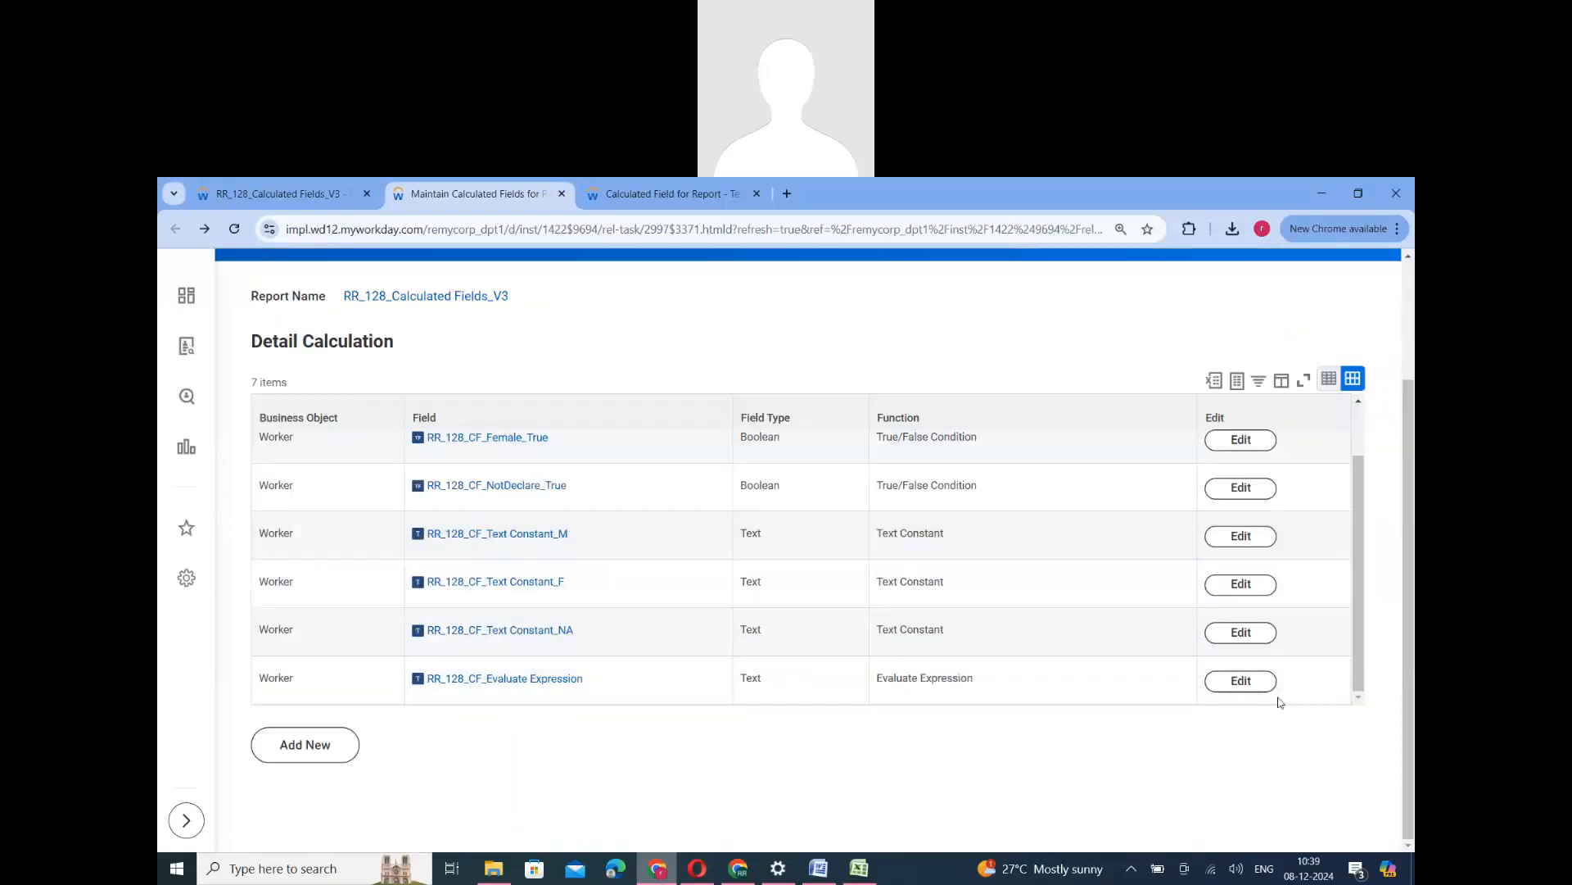
left_click(1241, 681)
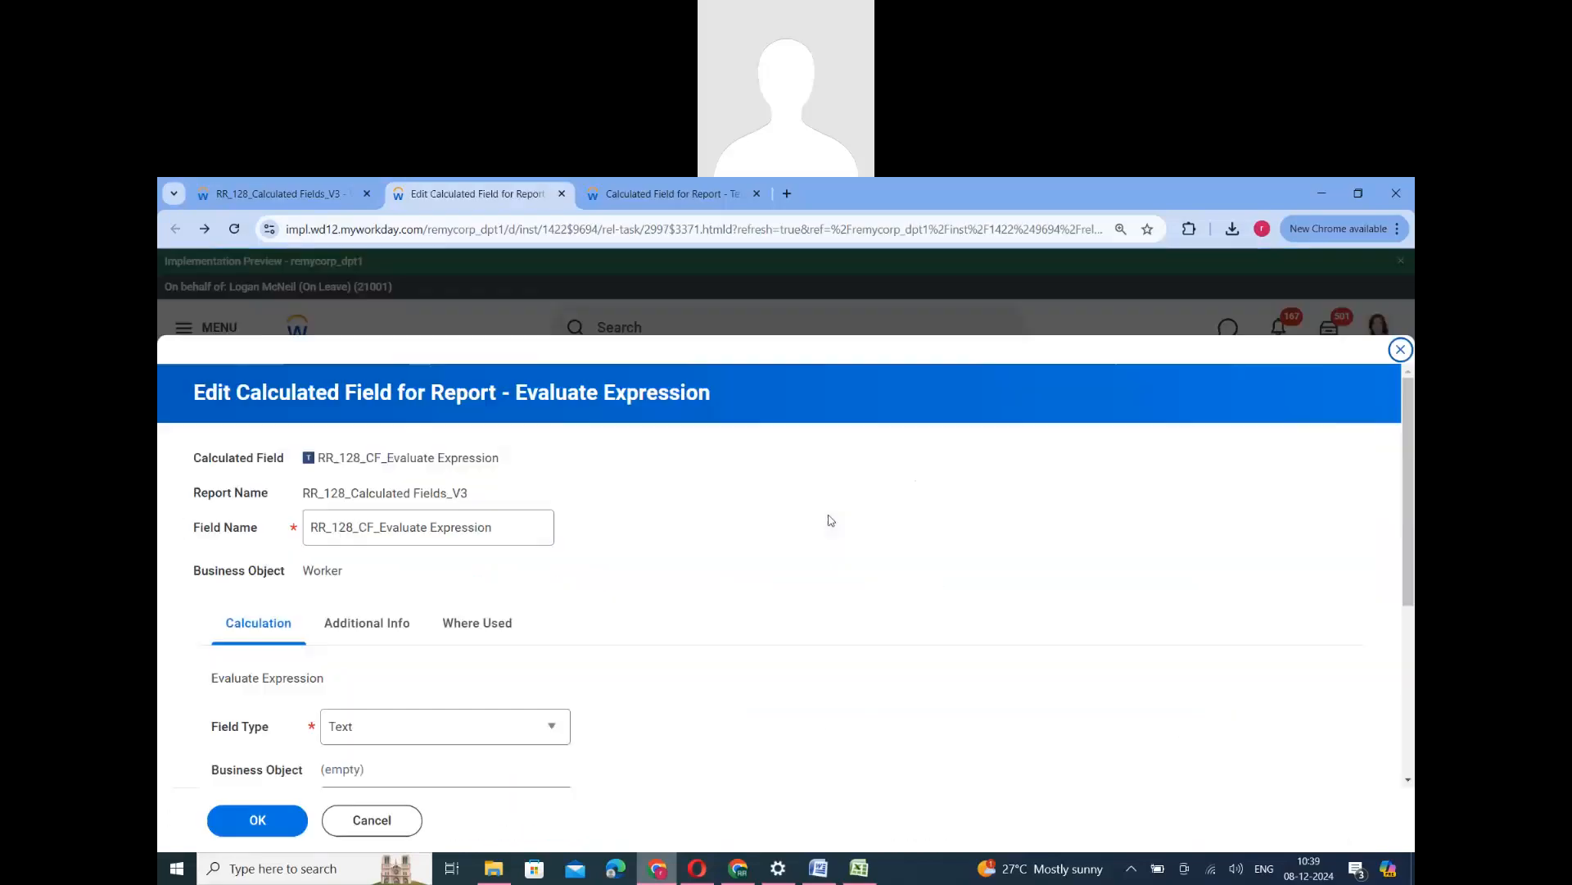
scroll(960, 477, "down", 4)
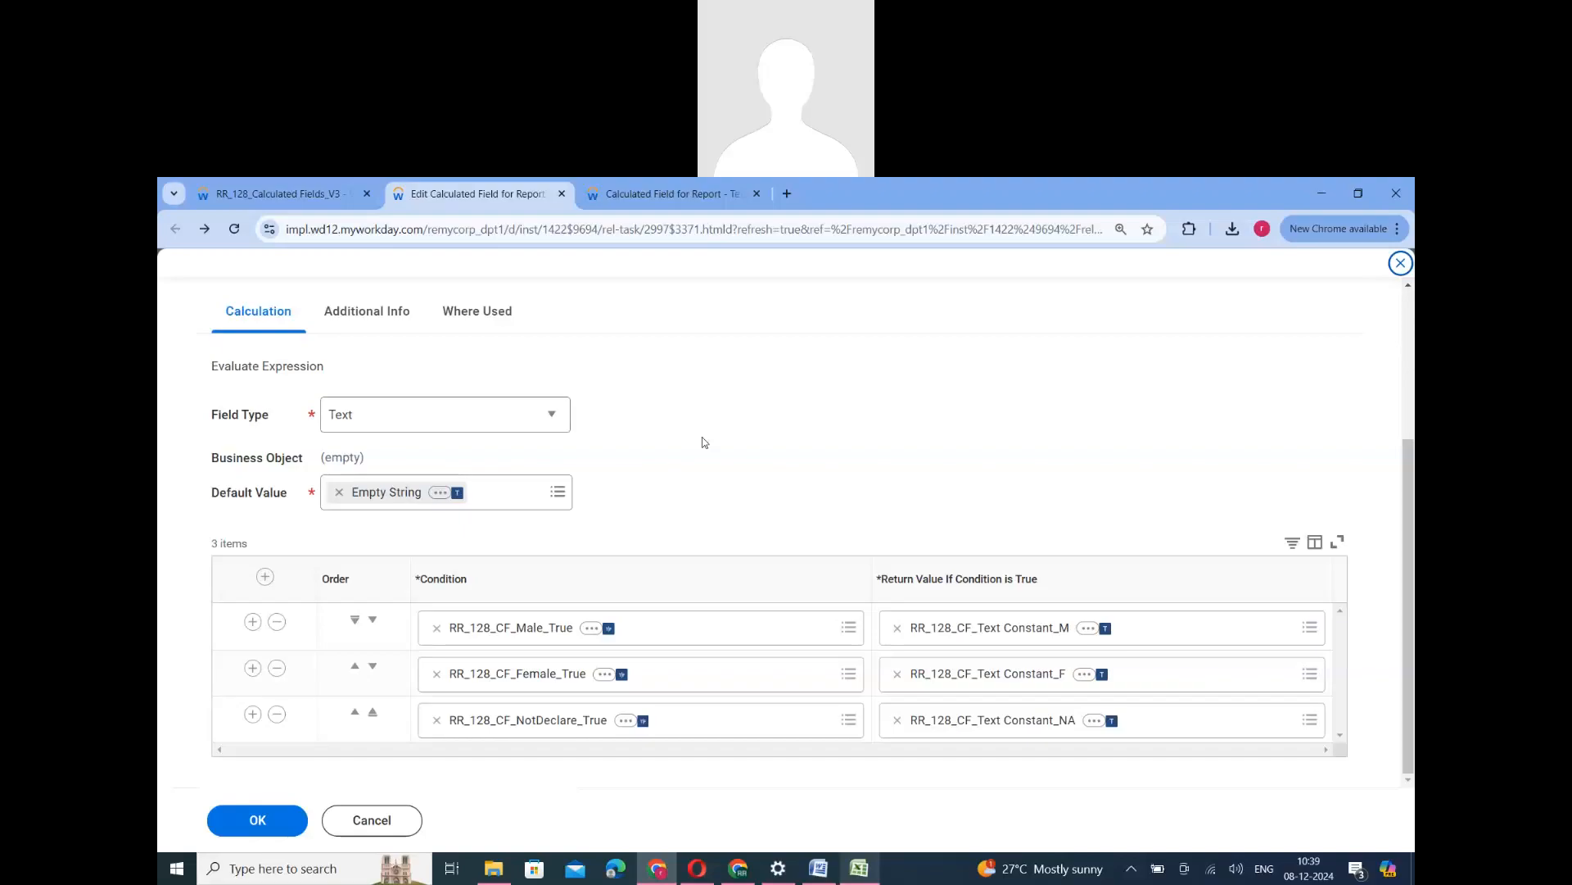
- Close the RR_128_CF_Text Constant_M confirmation, search for "main gen" and open the Maintain Genders task to review the gender values
left_click(665, 193)
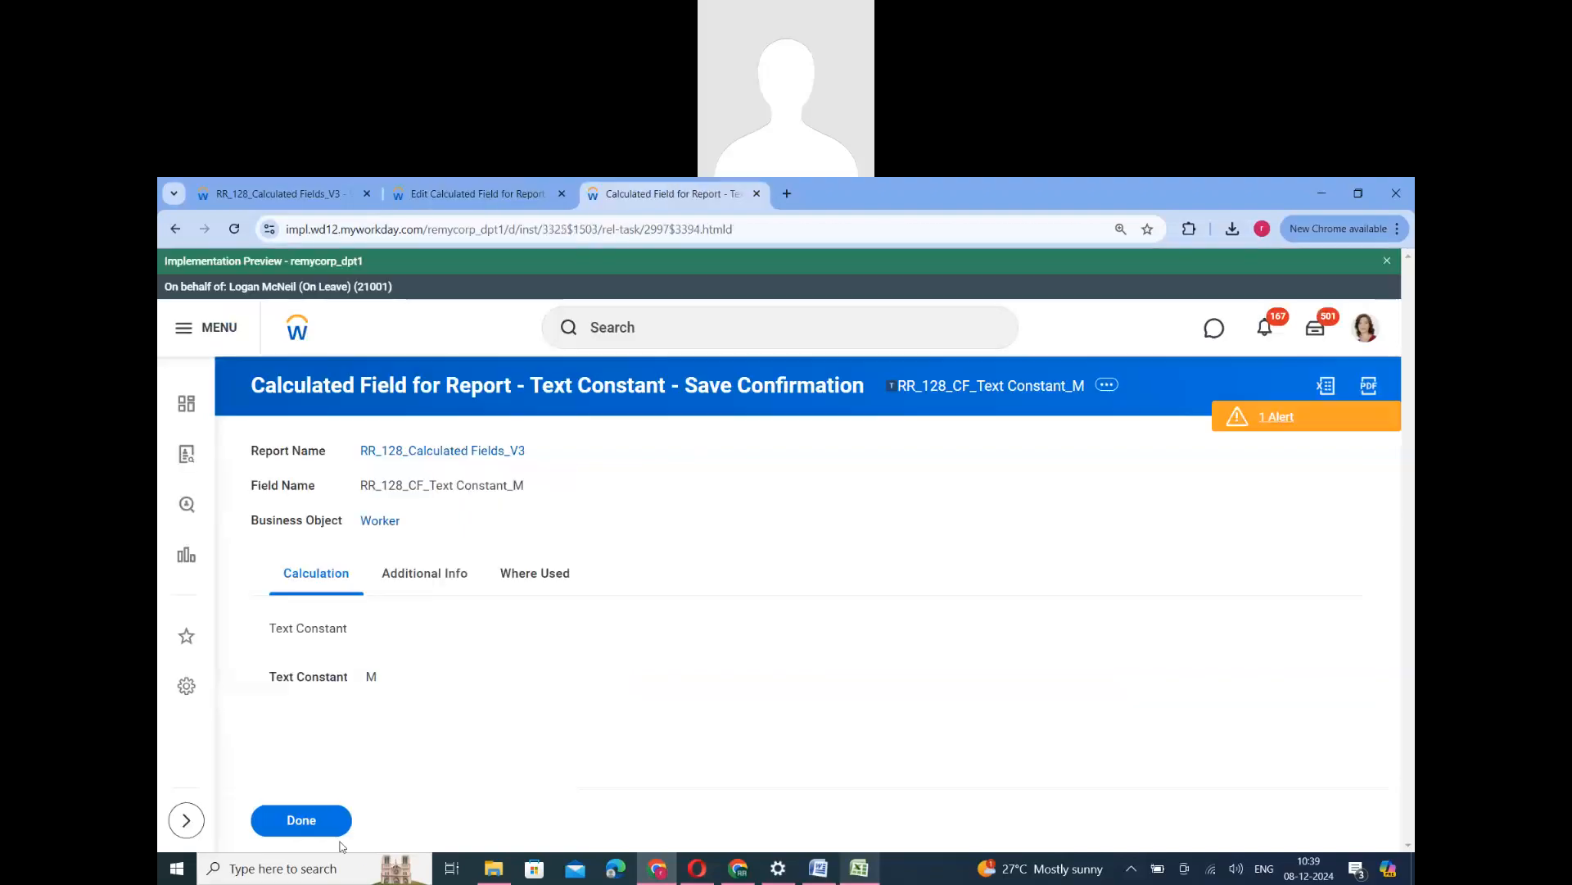
left_click(310, 841)
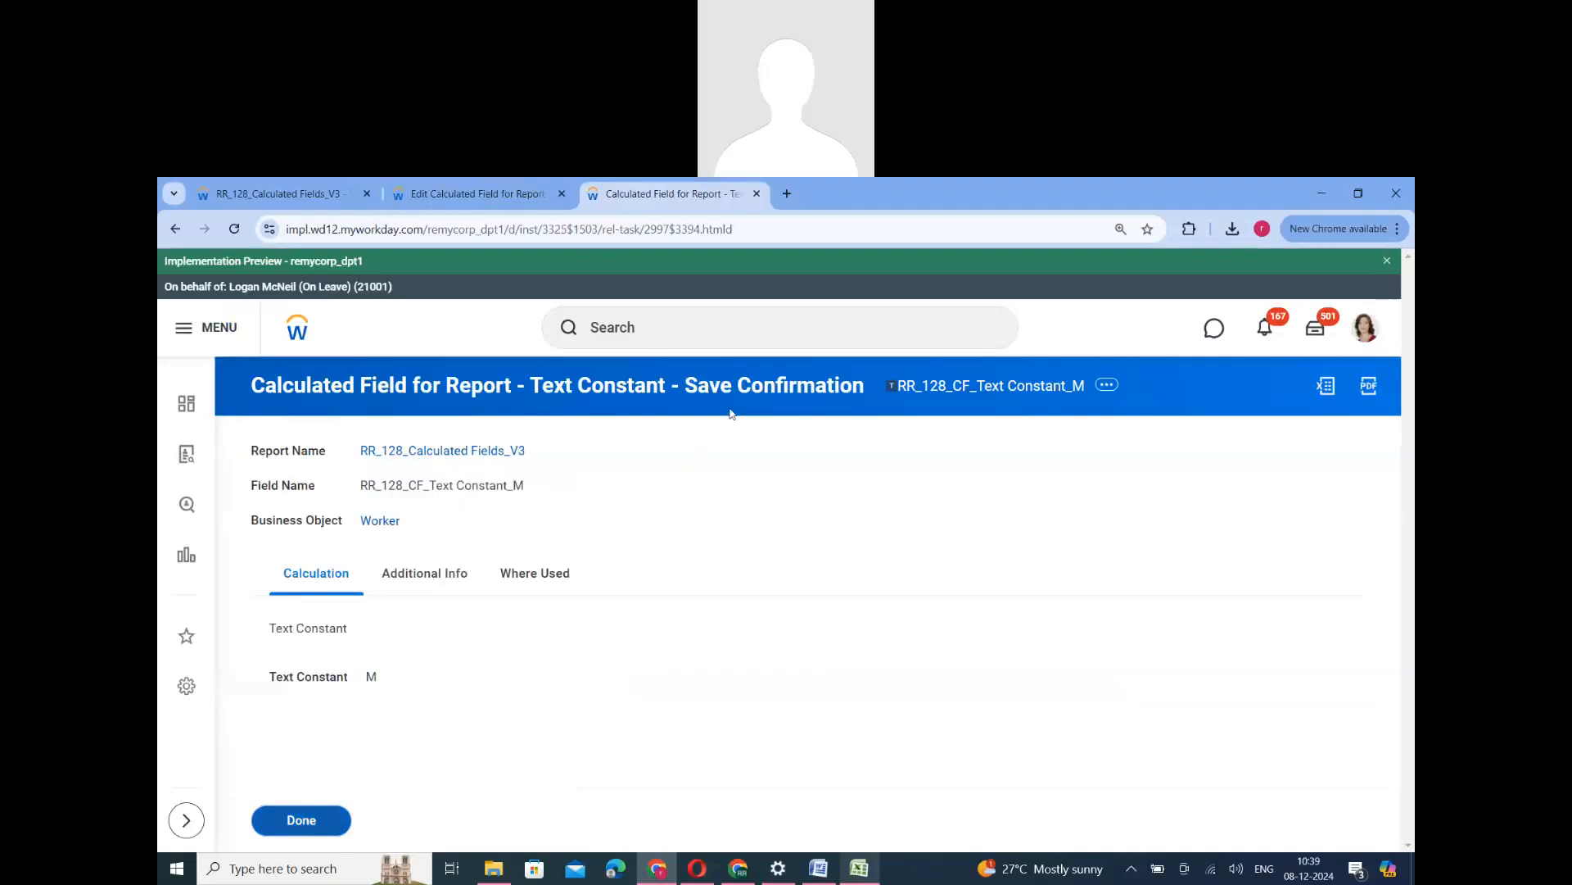
left_click(651, 328)
type("ma")
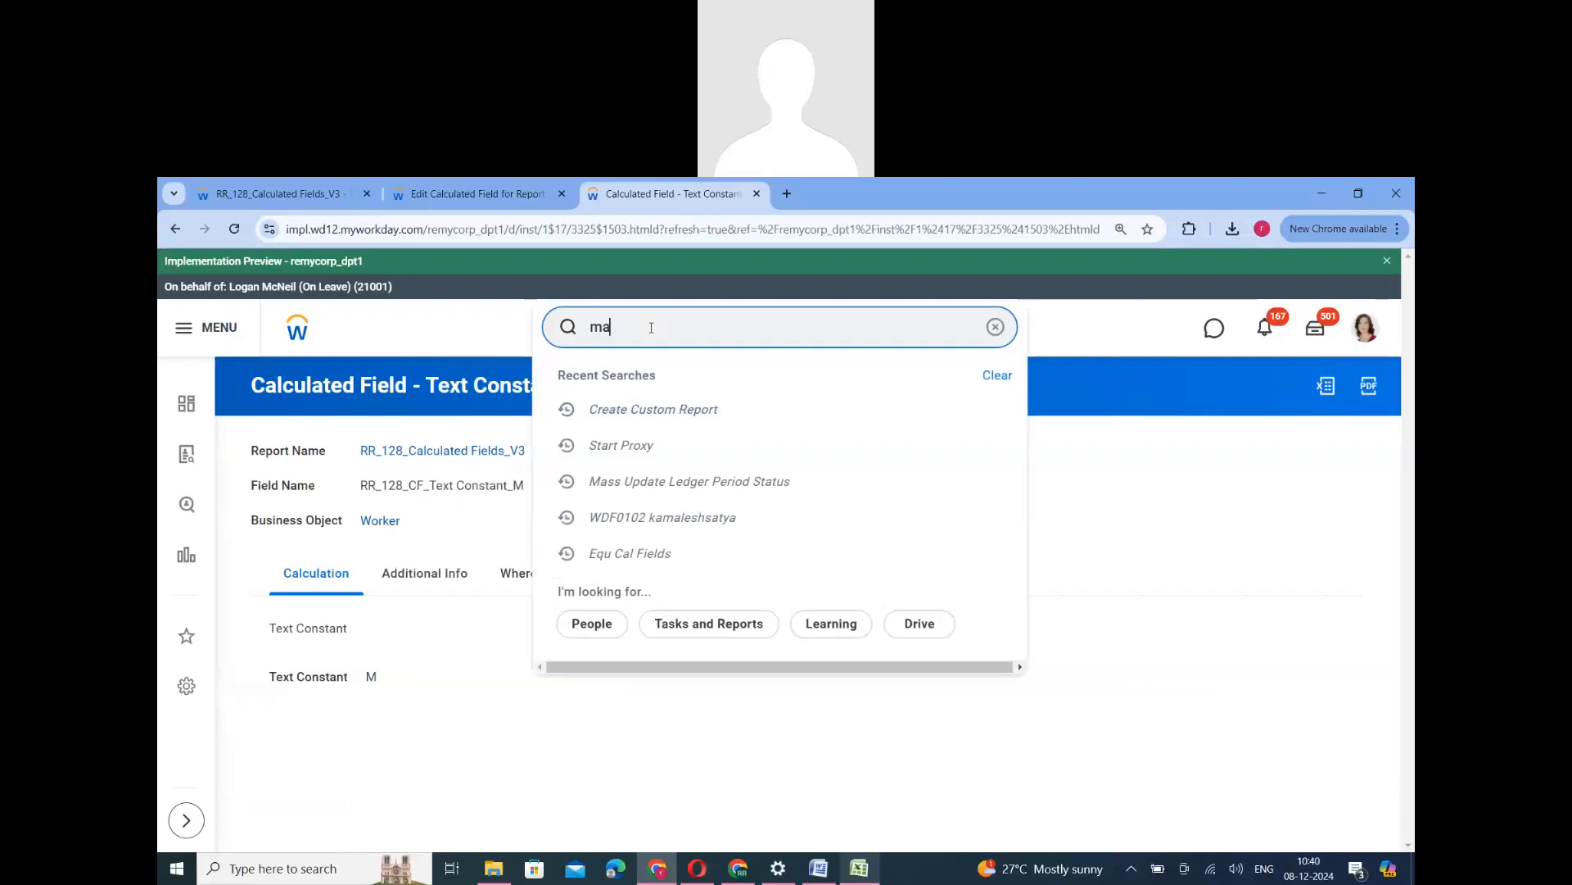
type("in gendr")
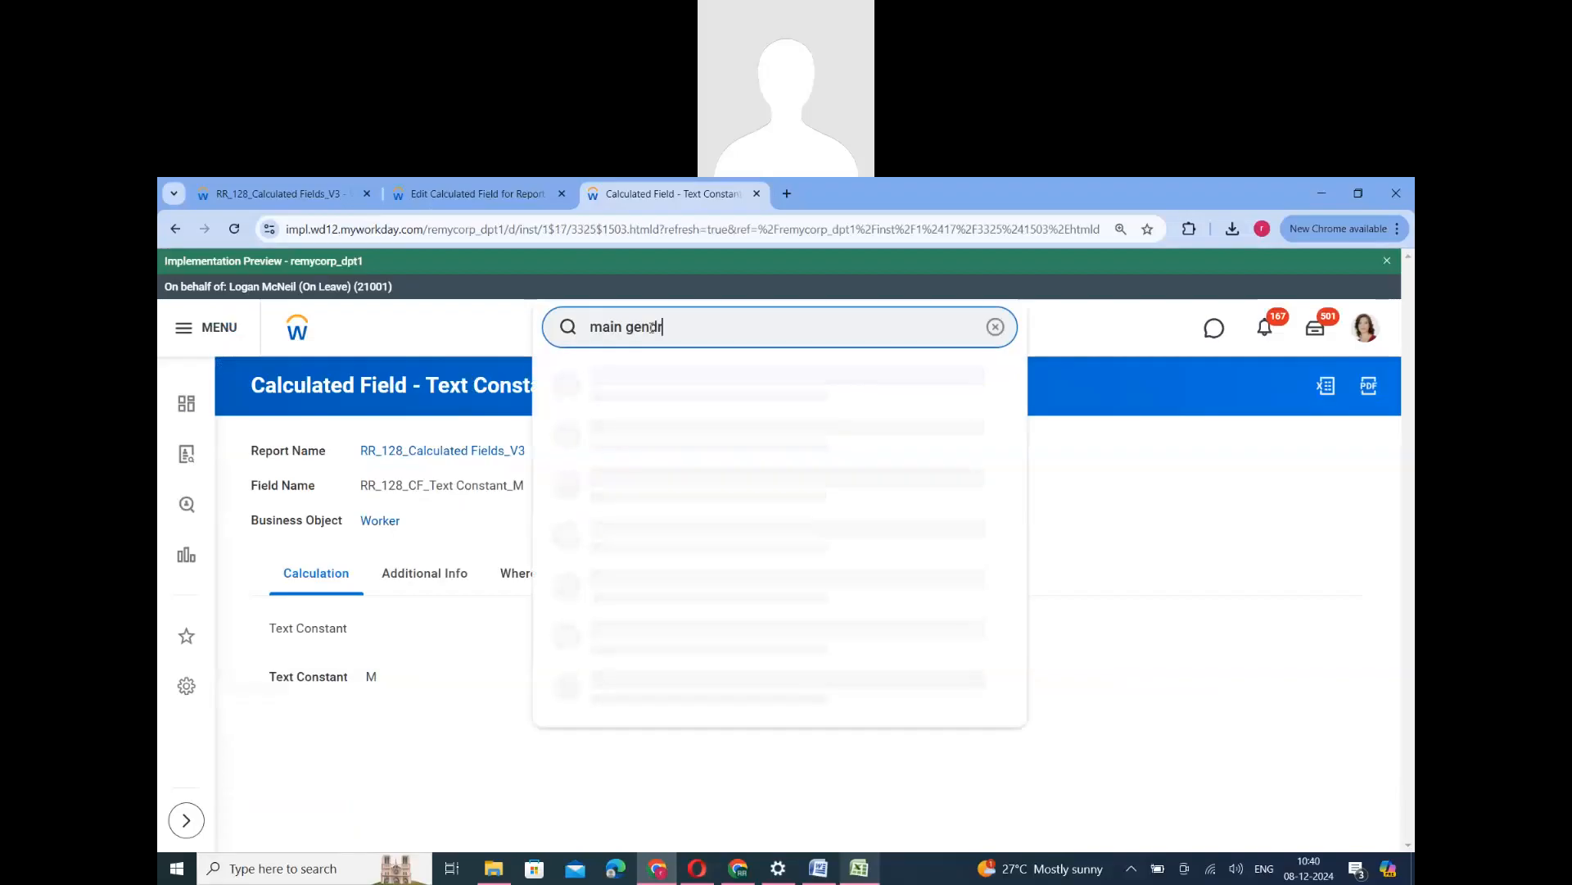
key("BackSpace")
key("BackSpace")
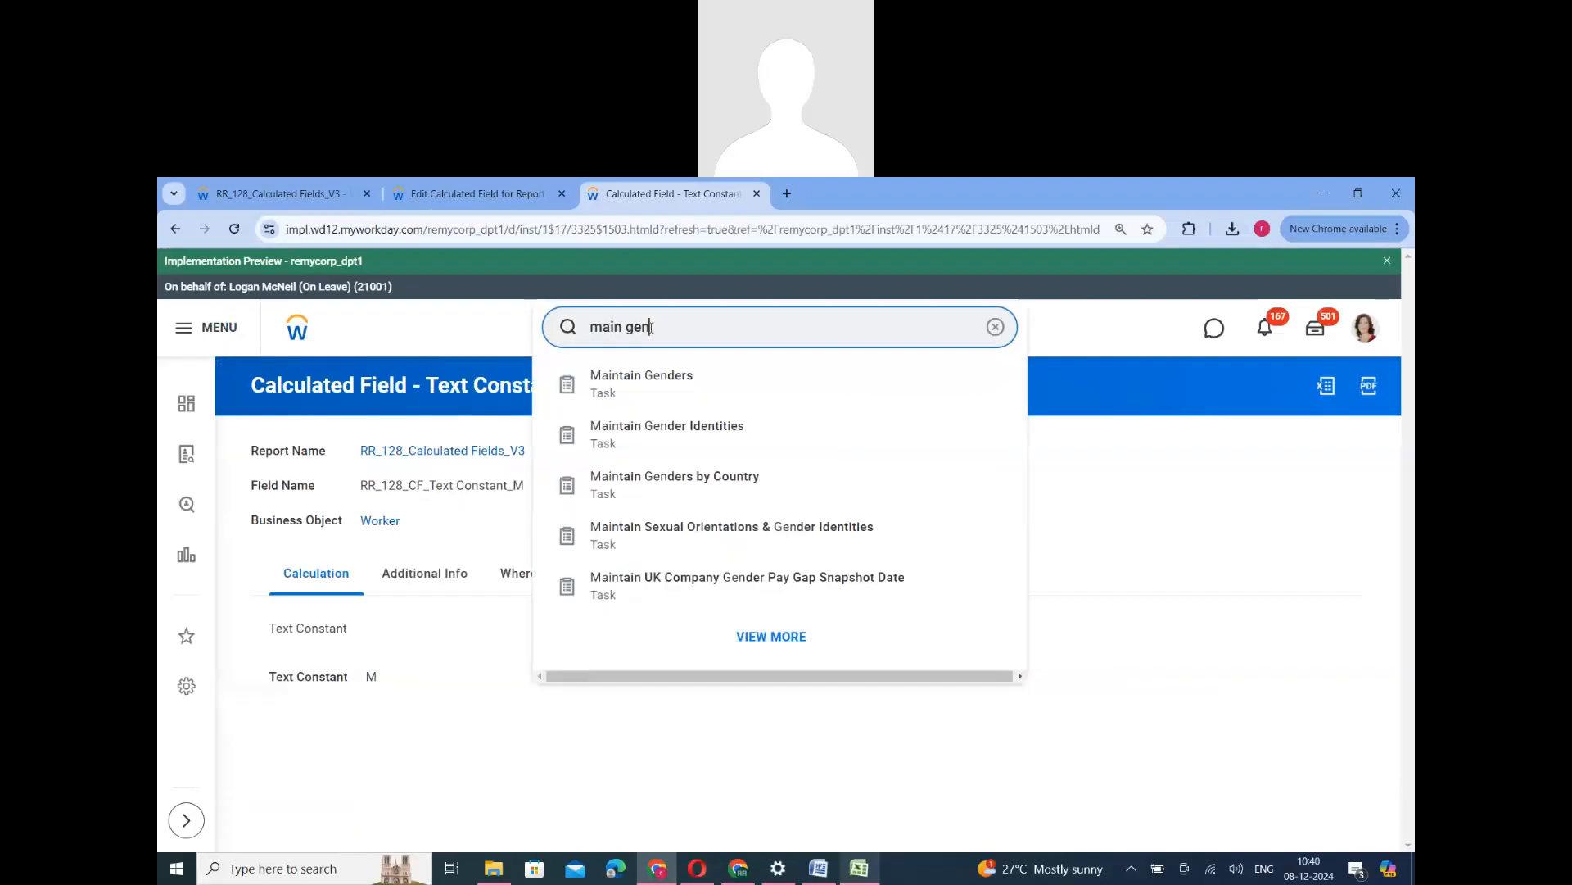
left_click(643, 392)
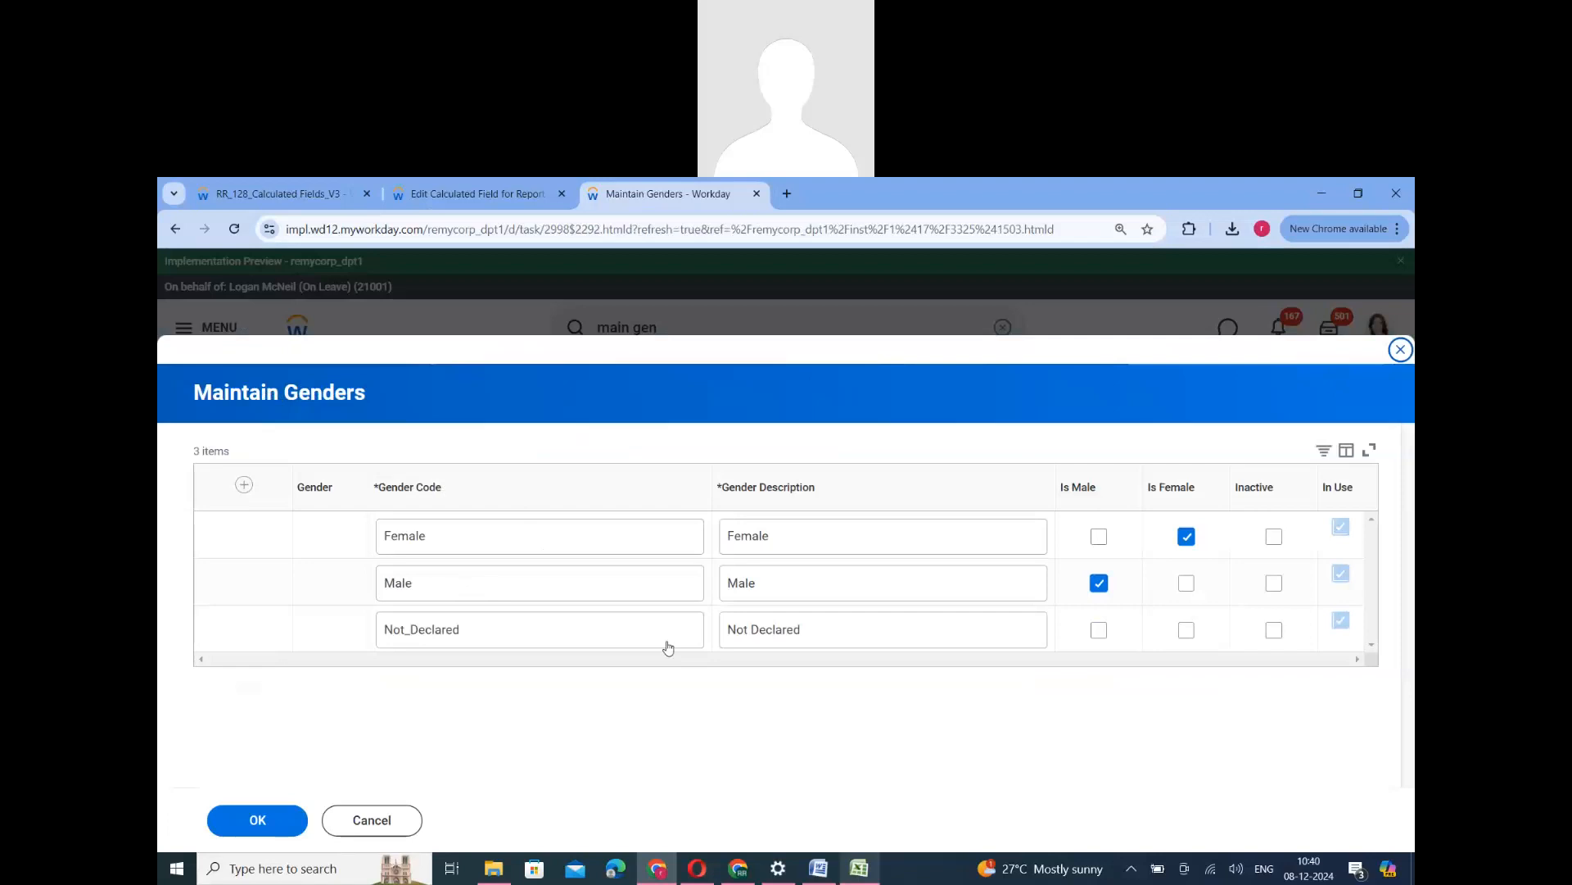
- Return to the Evaluate Expression field and replace its default value Empty String with RR_128_CF_Text Constant_NA
left_click(463, 194)
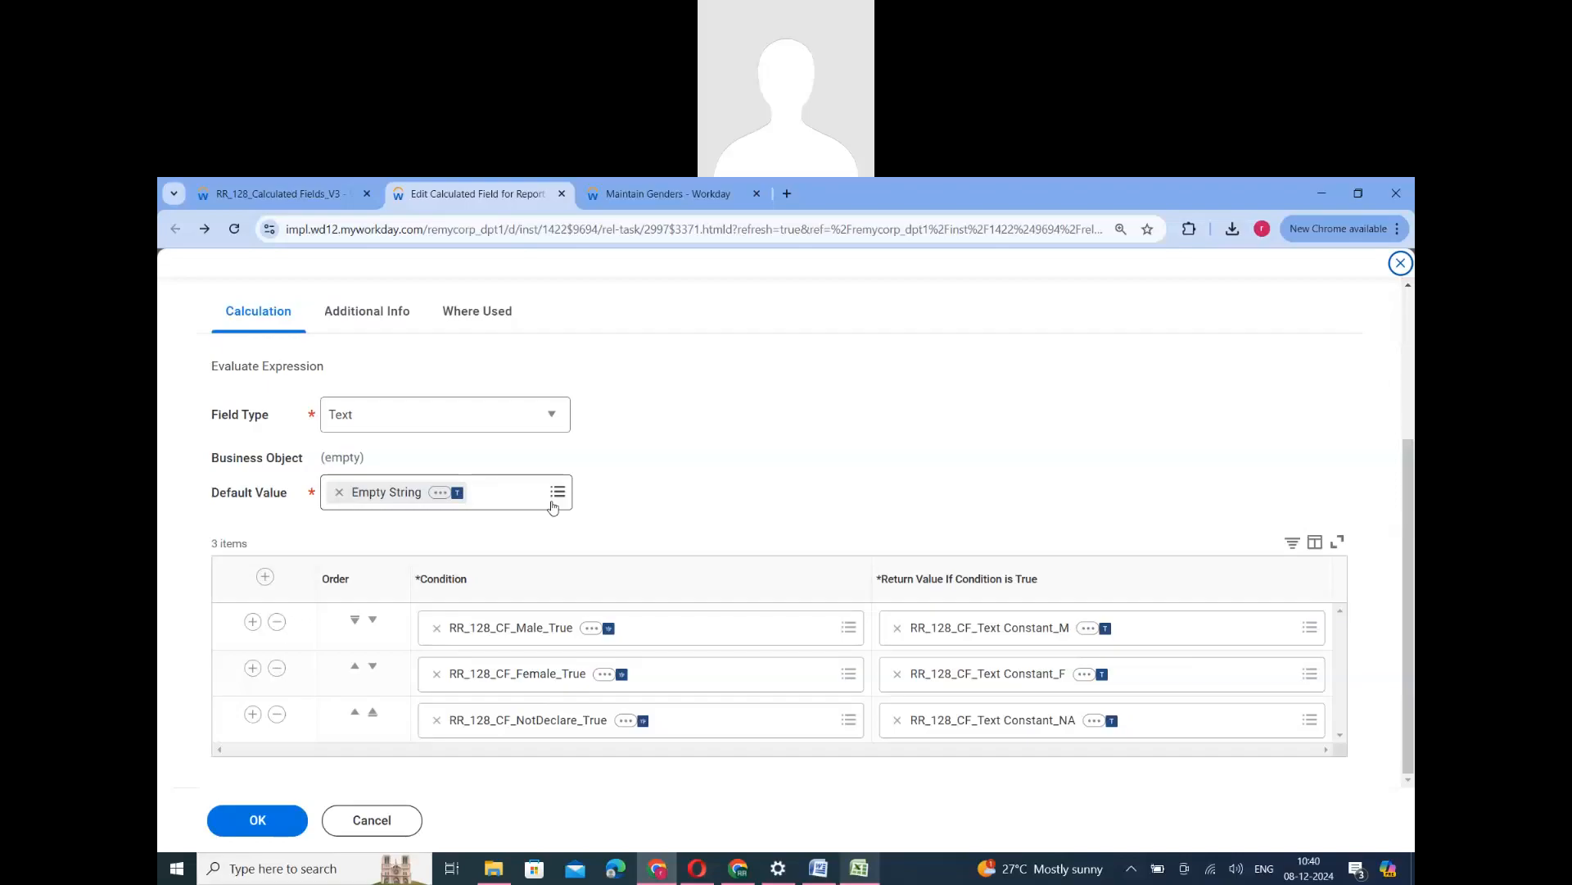
left_click(656, 193)
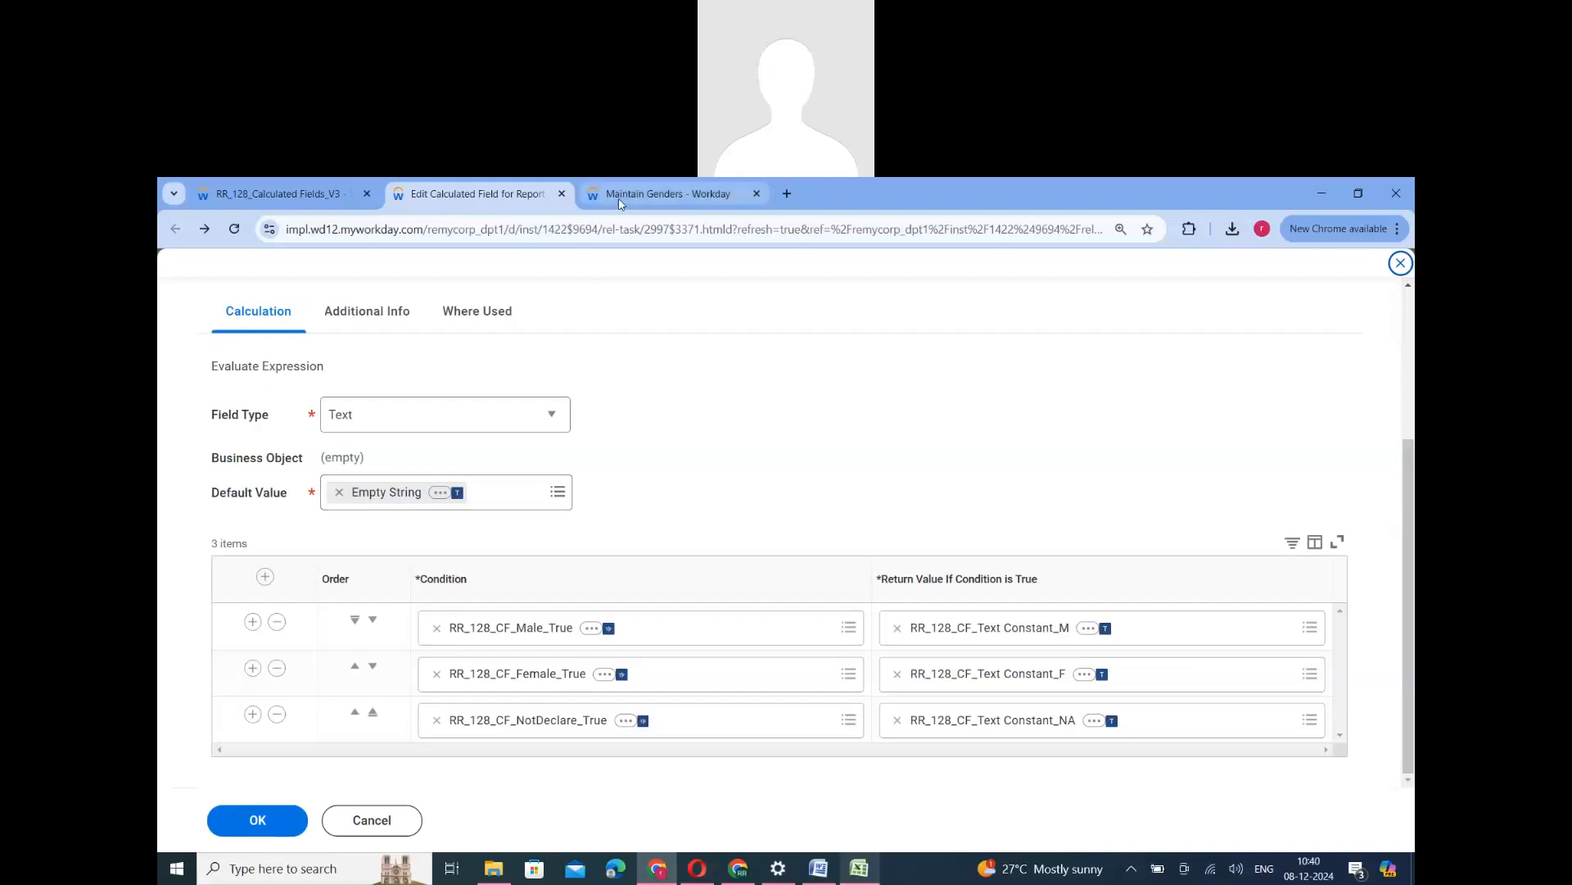
key("ctrl+shift+Tab")
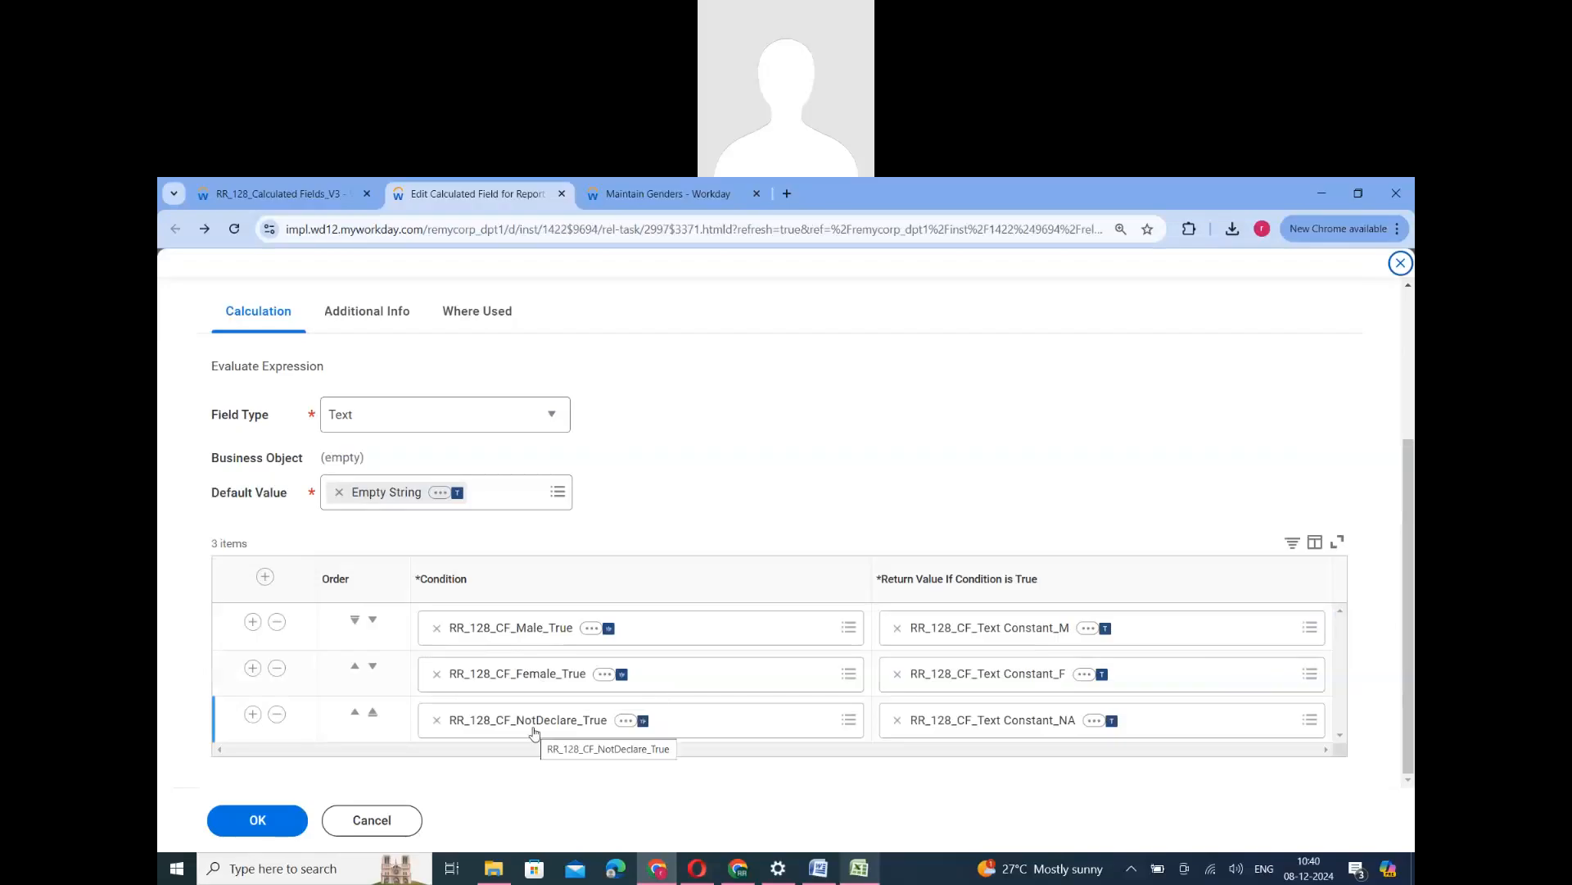
left_click(339, 491)
left_click(358, 492)
left_click(395, 614)
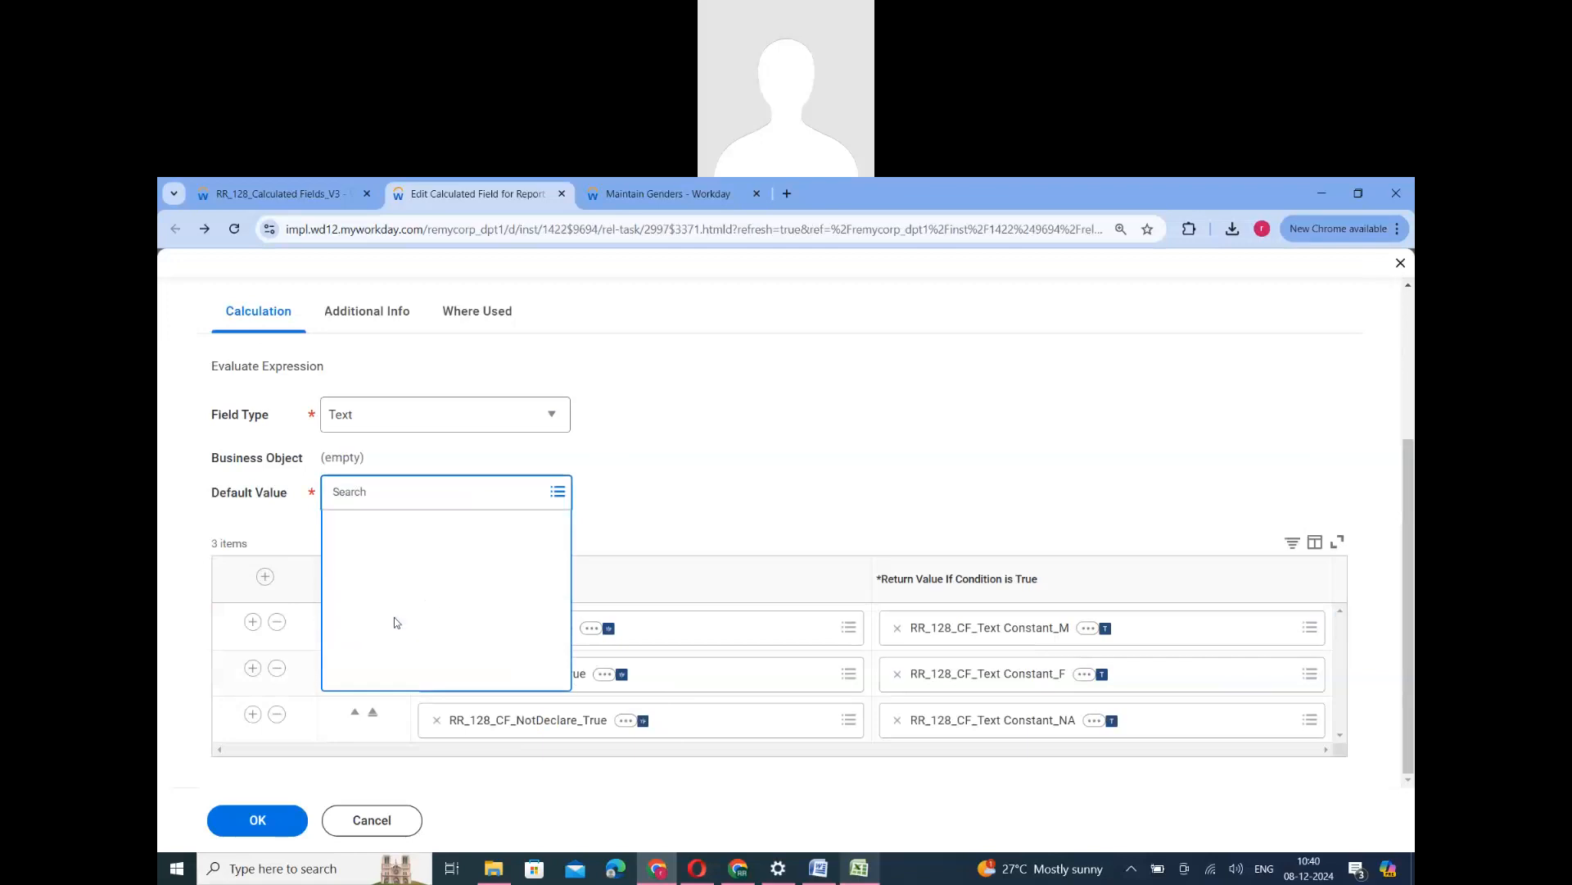
left_click(393, 668)
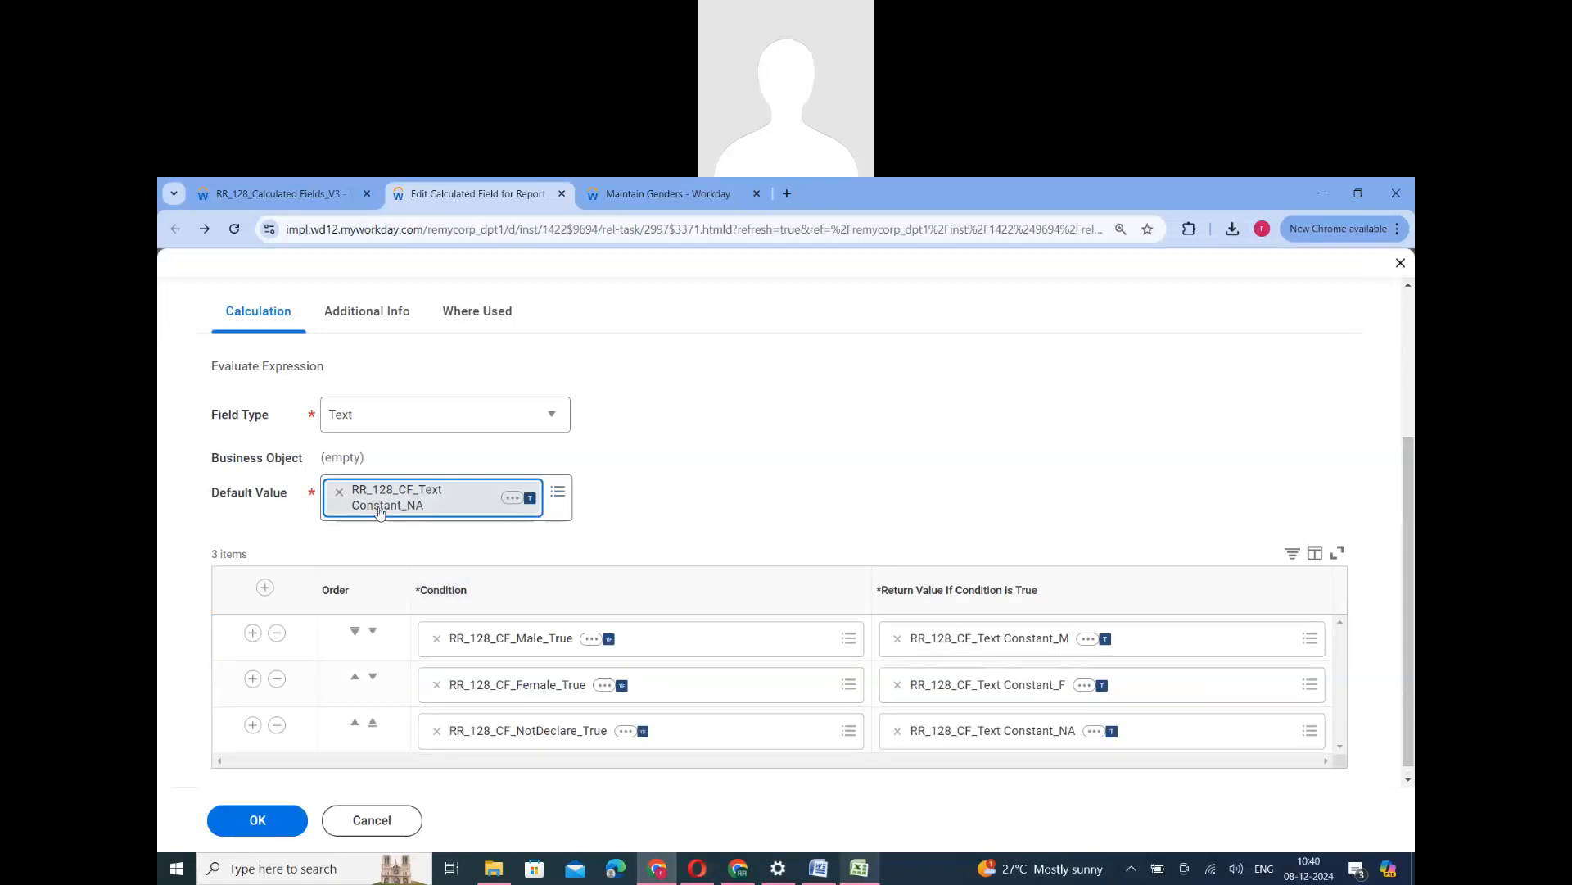
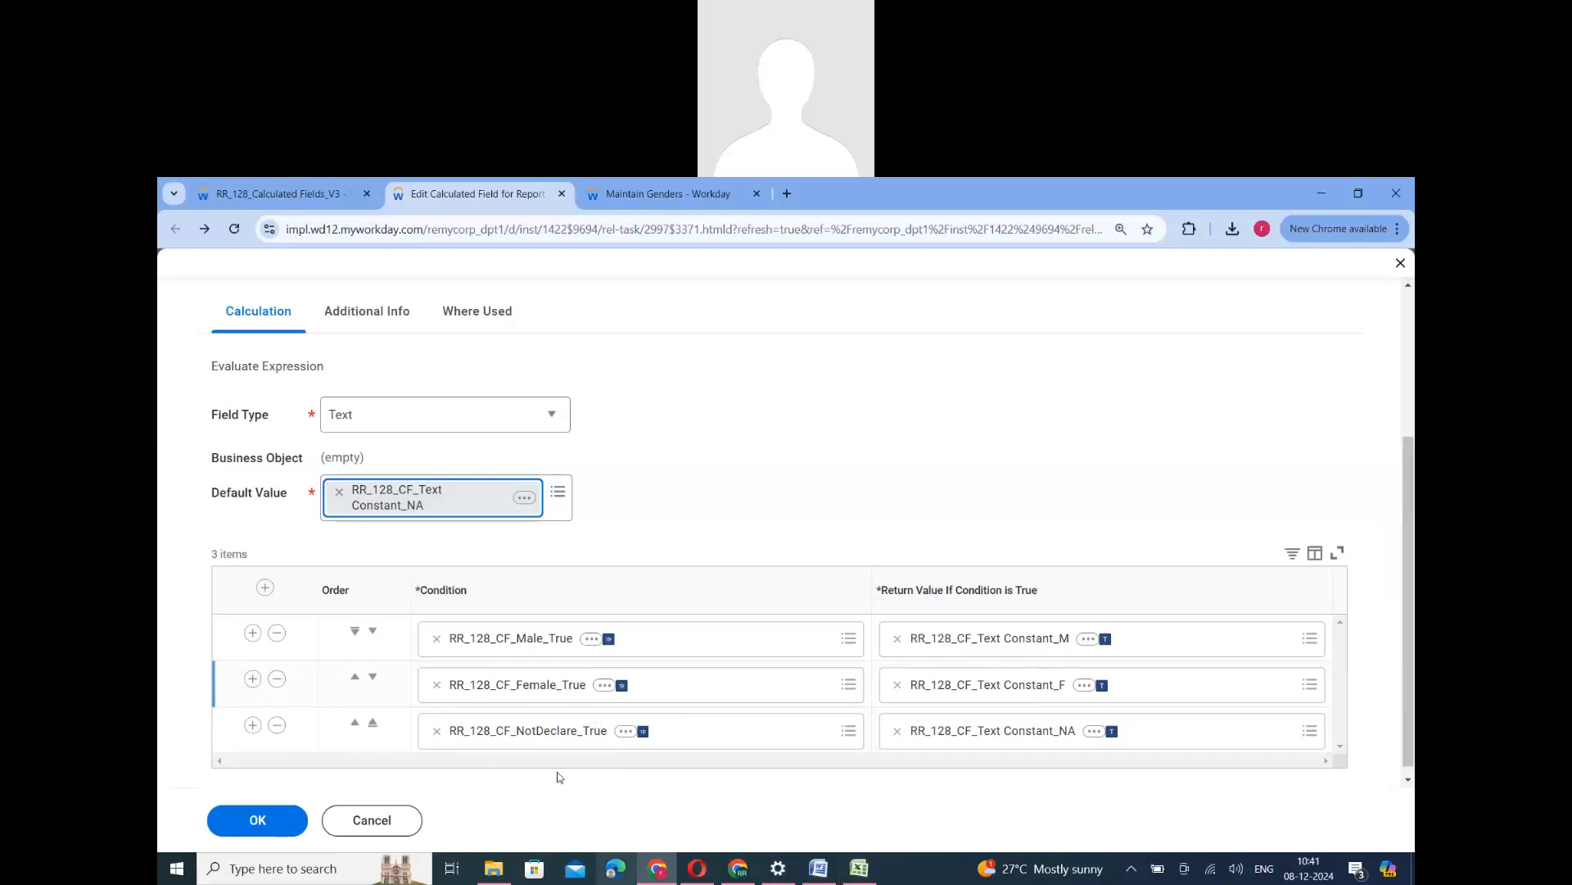
- Open Paint and paste the captured screenshot of the Evaluate Expression settings into a blank canvas
left_click(328, 870)
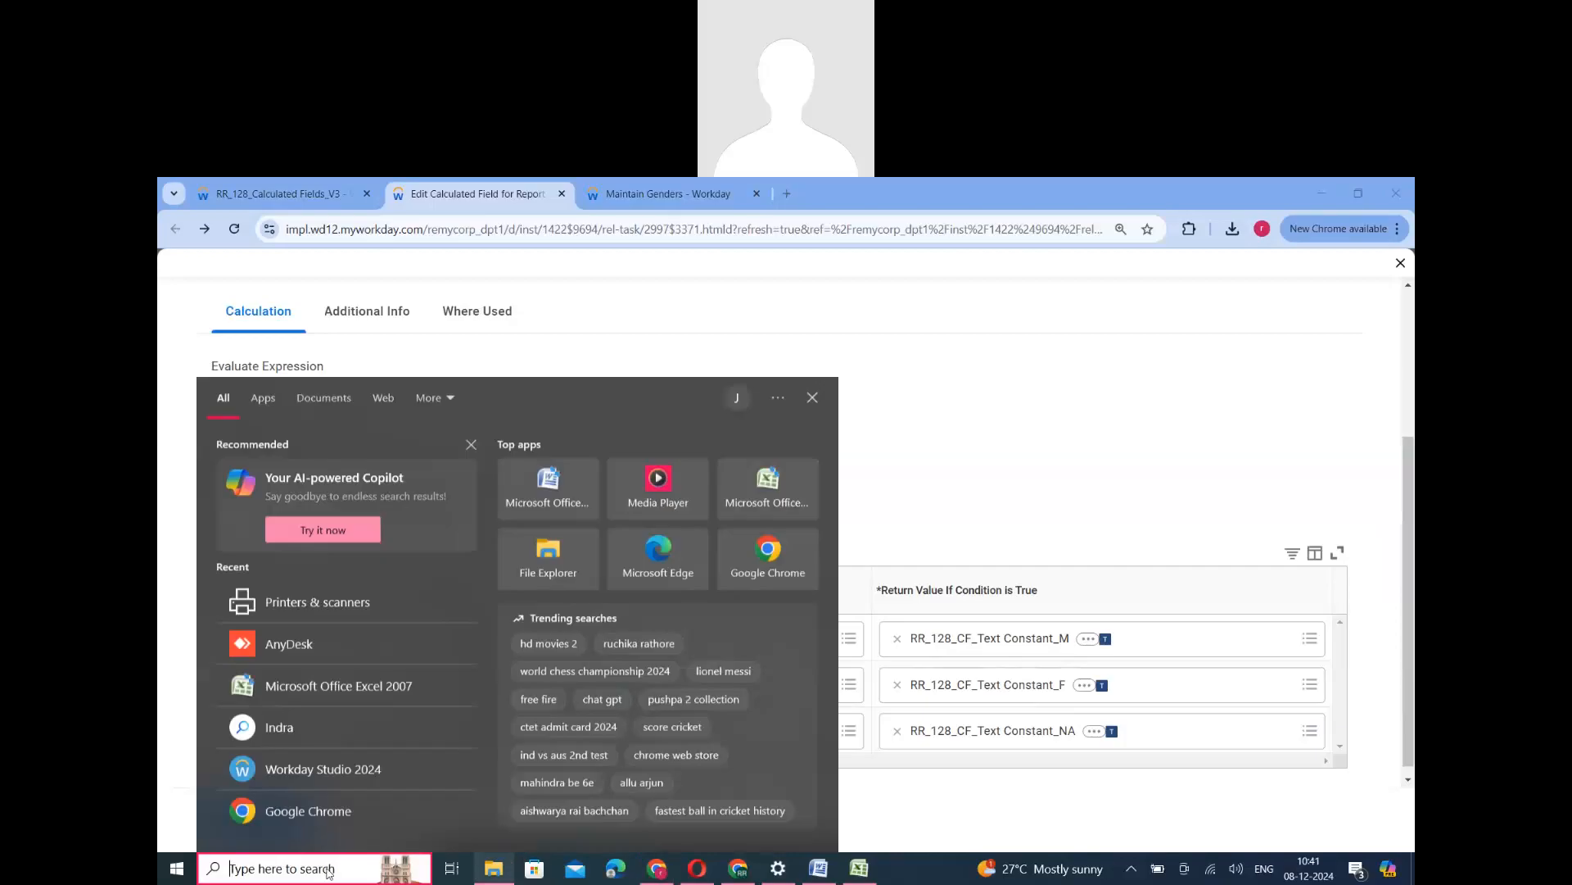
type("pain")
left_click(330, 481)
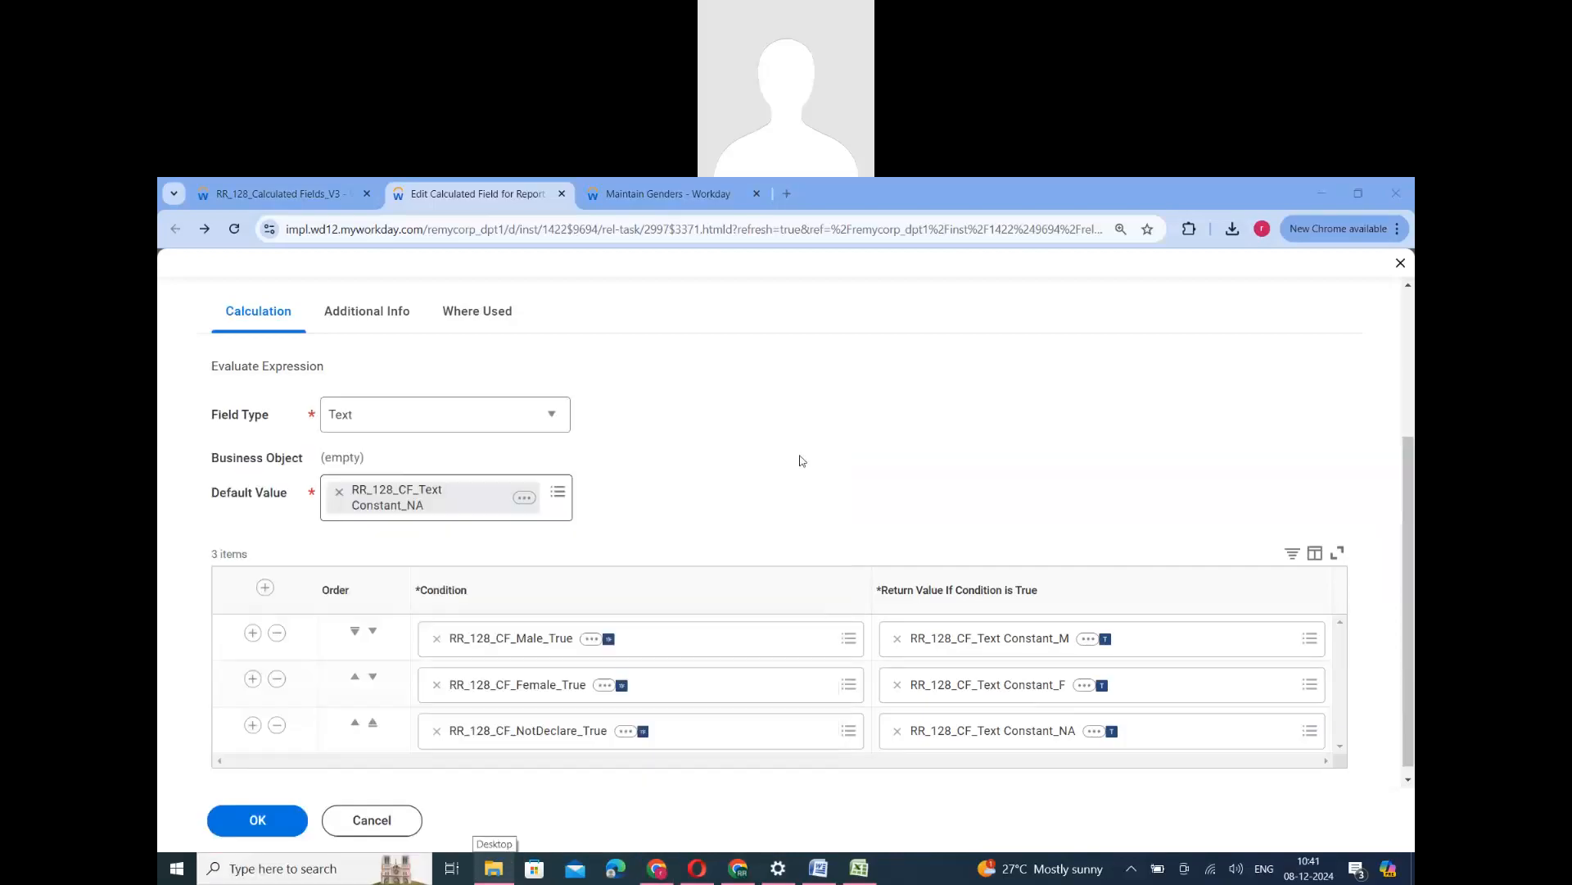
key("ctrl+v")
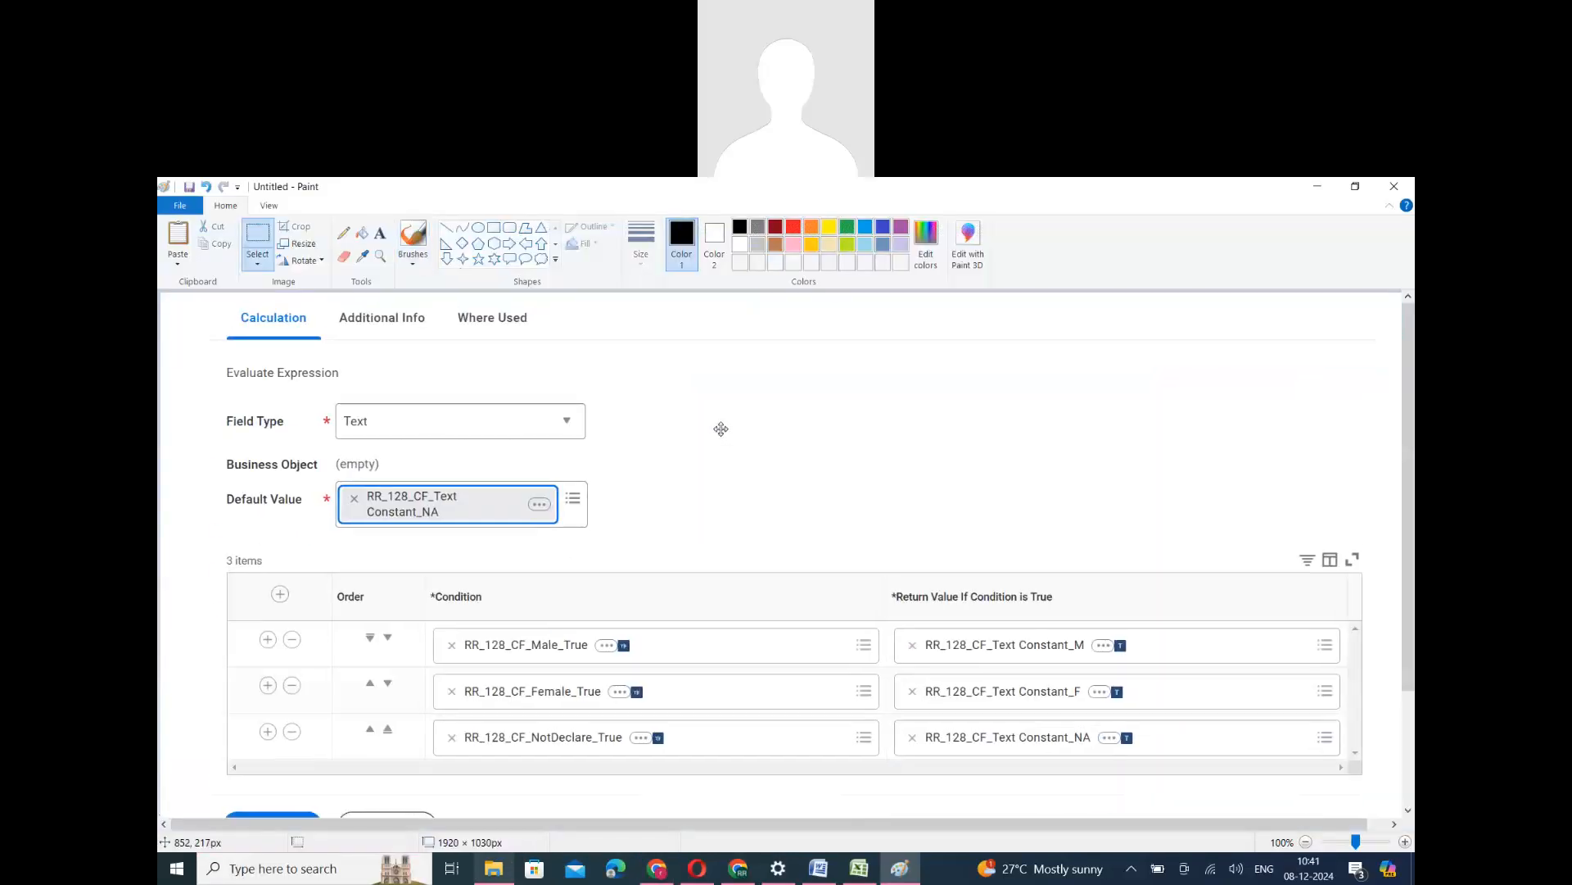
- Outline the three condition entries in the pasted screenshot with a red rectangle about 700 × 229 px
left_click(495, 229)
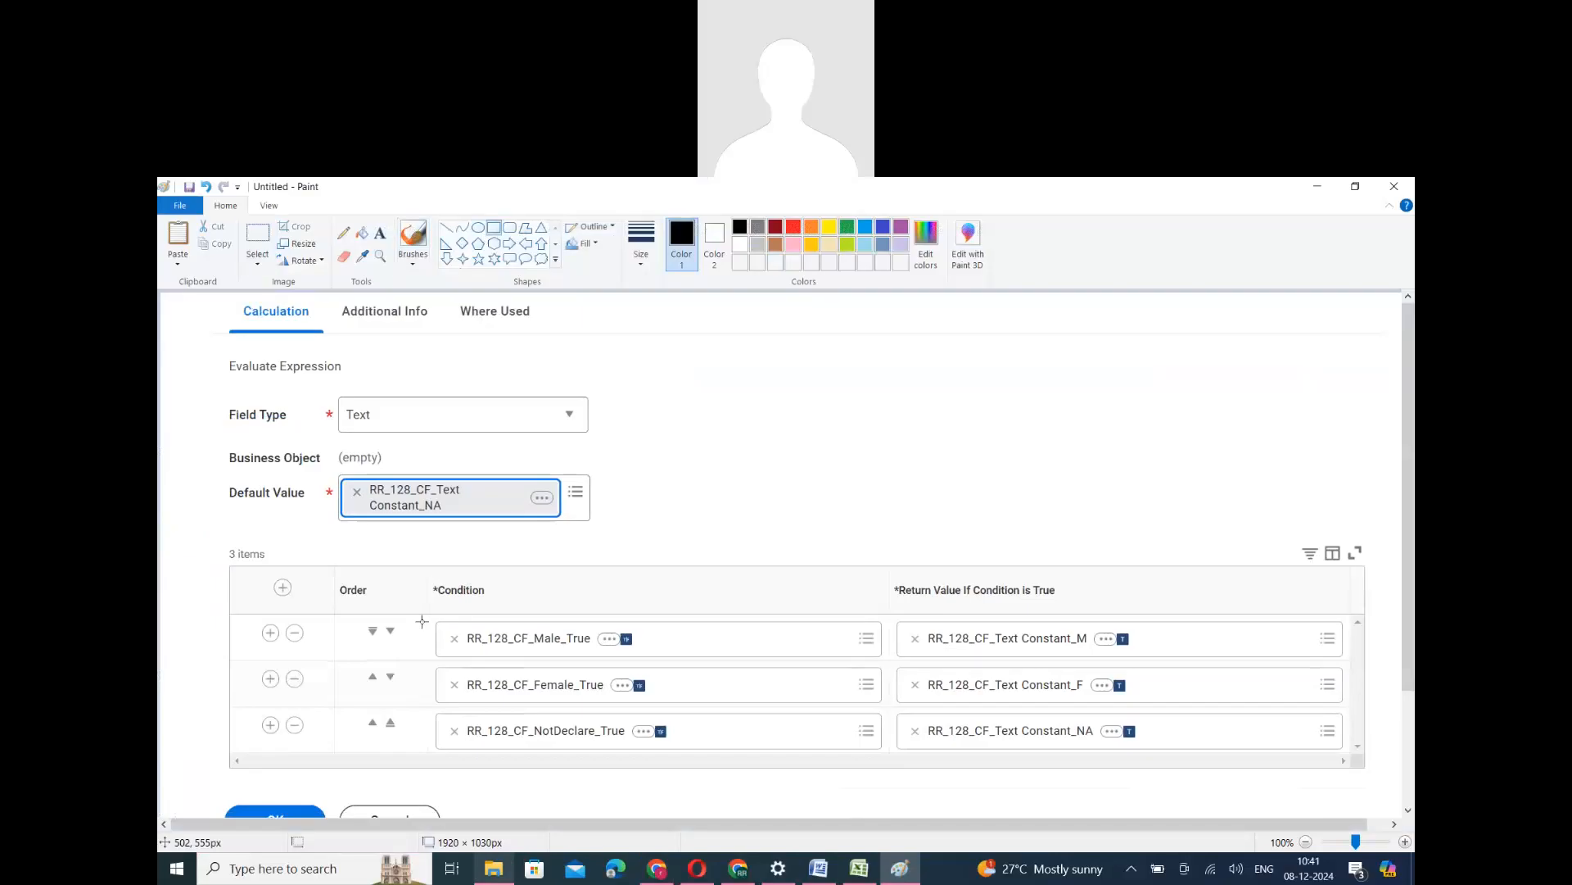
mouse_move(427, 611)
left_mouse_down()
mouse_move(529, 707)
mouse_move(860, 769)
mouse_move(895, 758)
left_mouse_up()
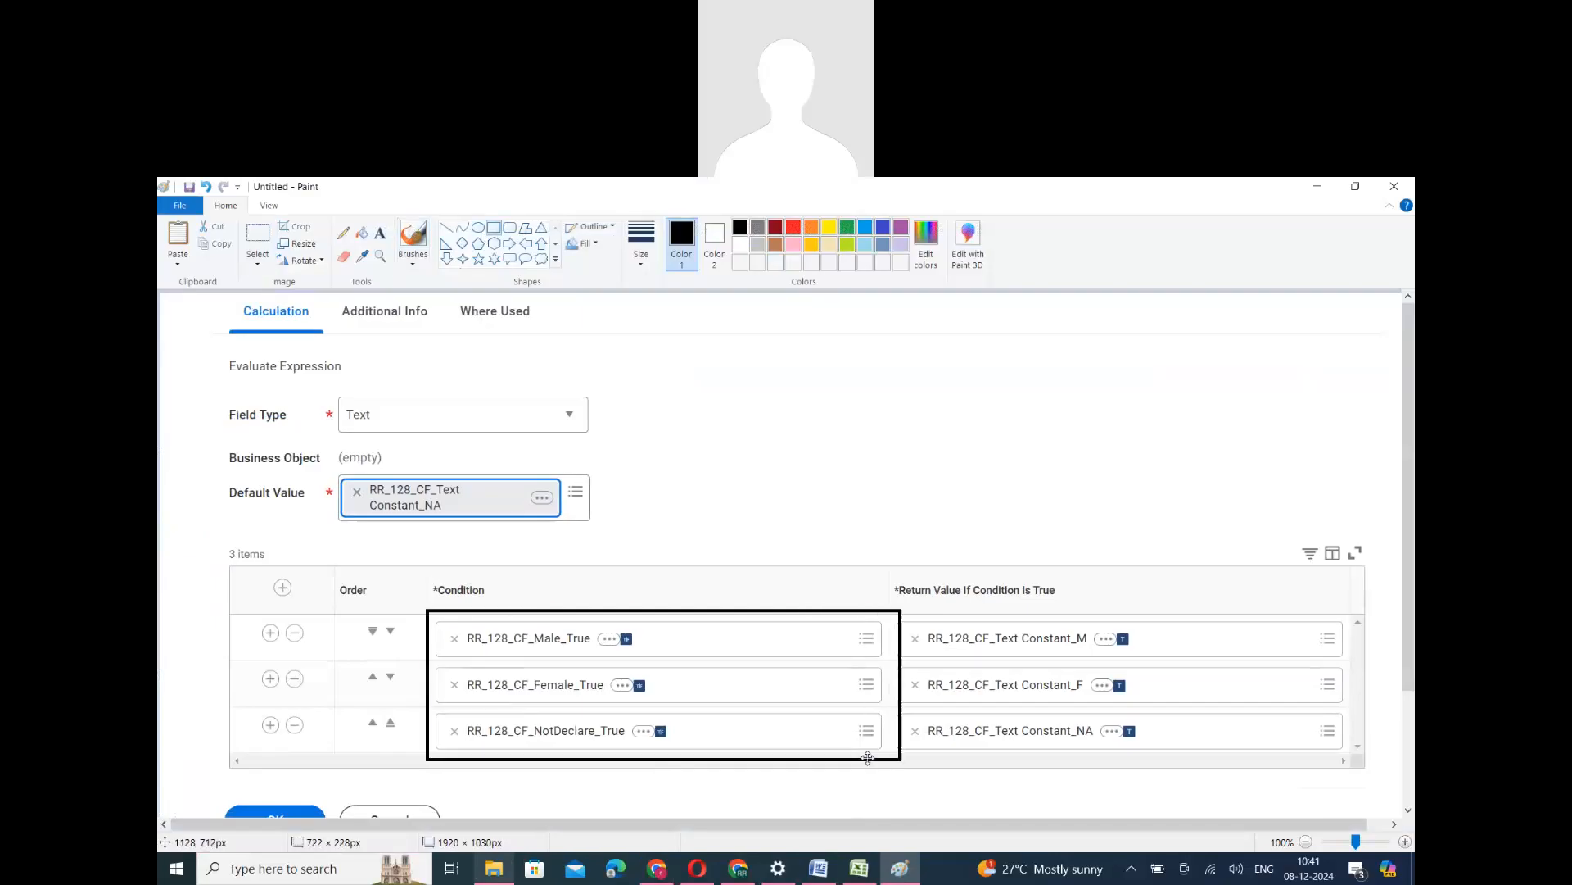
key("ctrl+z")
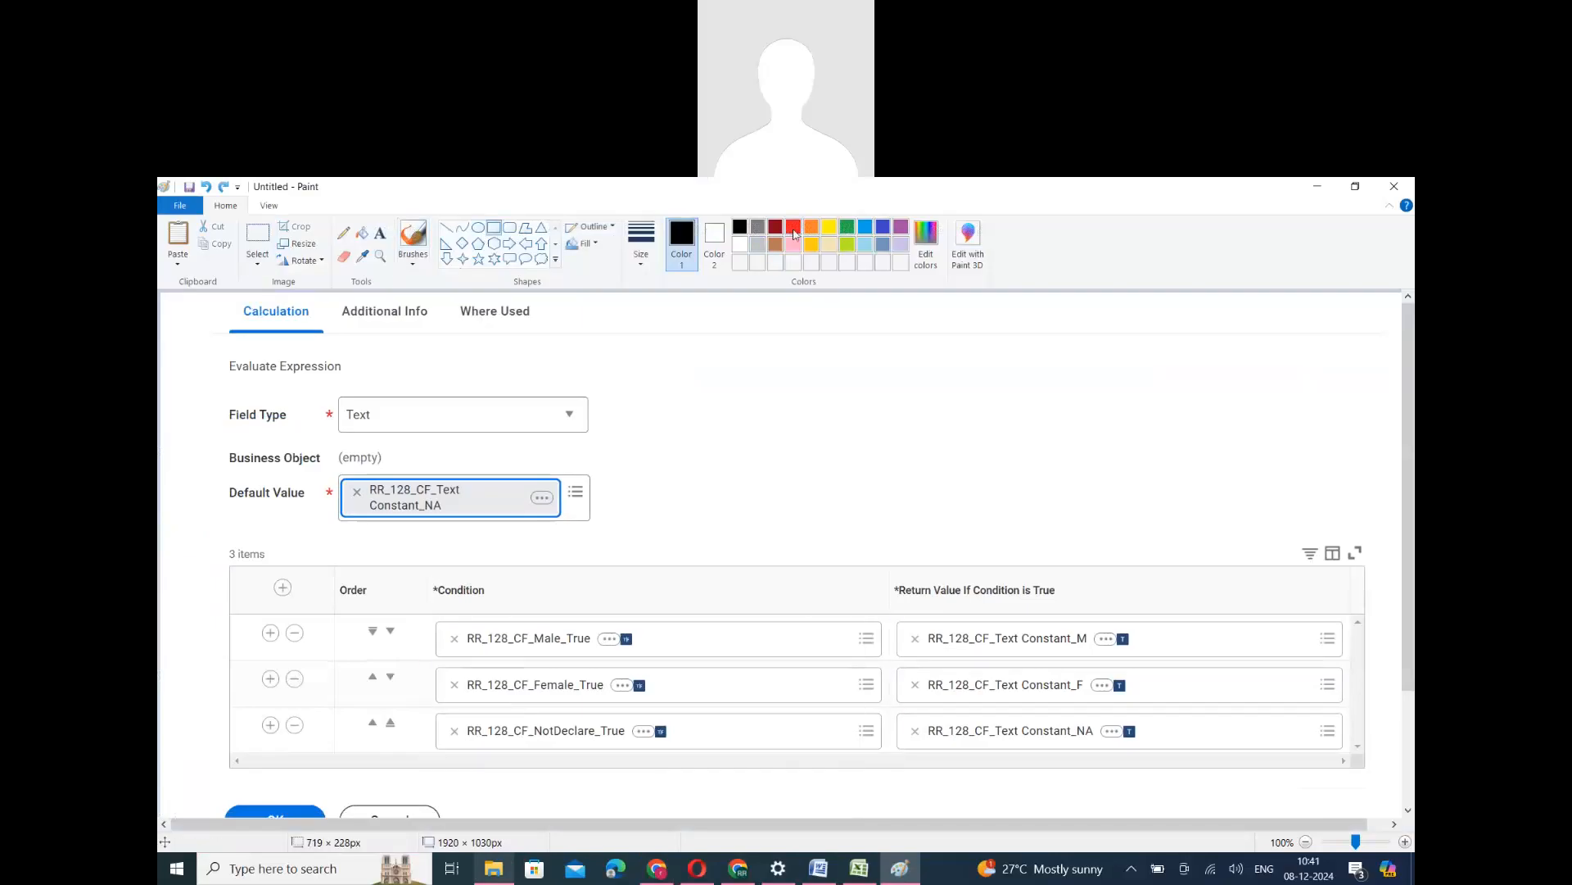
left_click(793, 227)
mouse_move(432, 615)
left_mouse_down()
mouse_move(713, 755)
mouse_move(890, 764)
left_mouse_up()
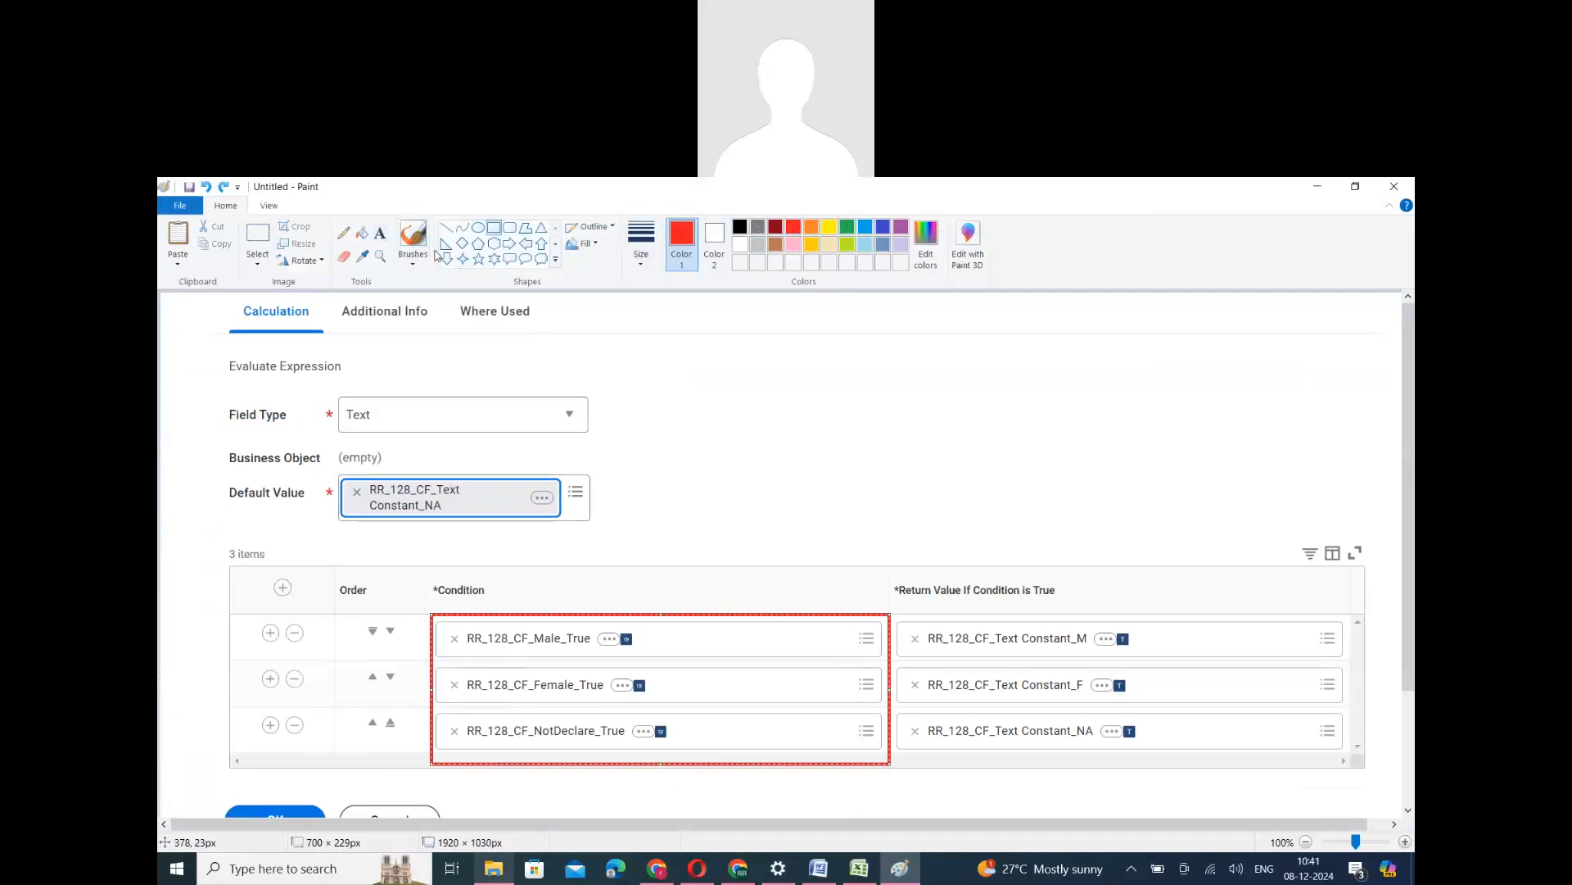
- Draw a red up arrow from the rectangle's upper edge and label it "Hard Work"
left_click(542, 243)
left_click_drag(776, 559, 811, 611)
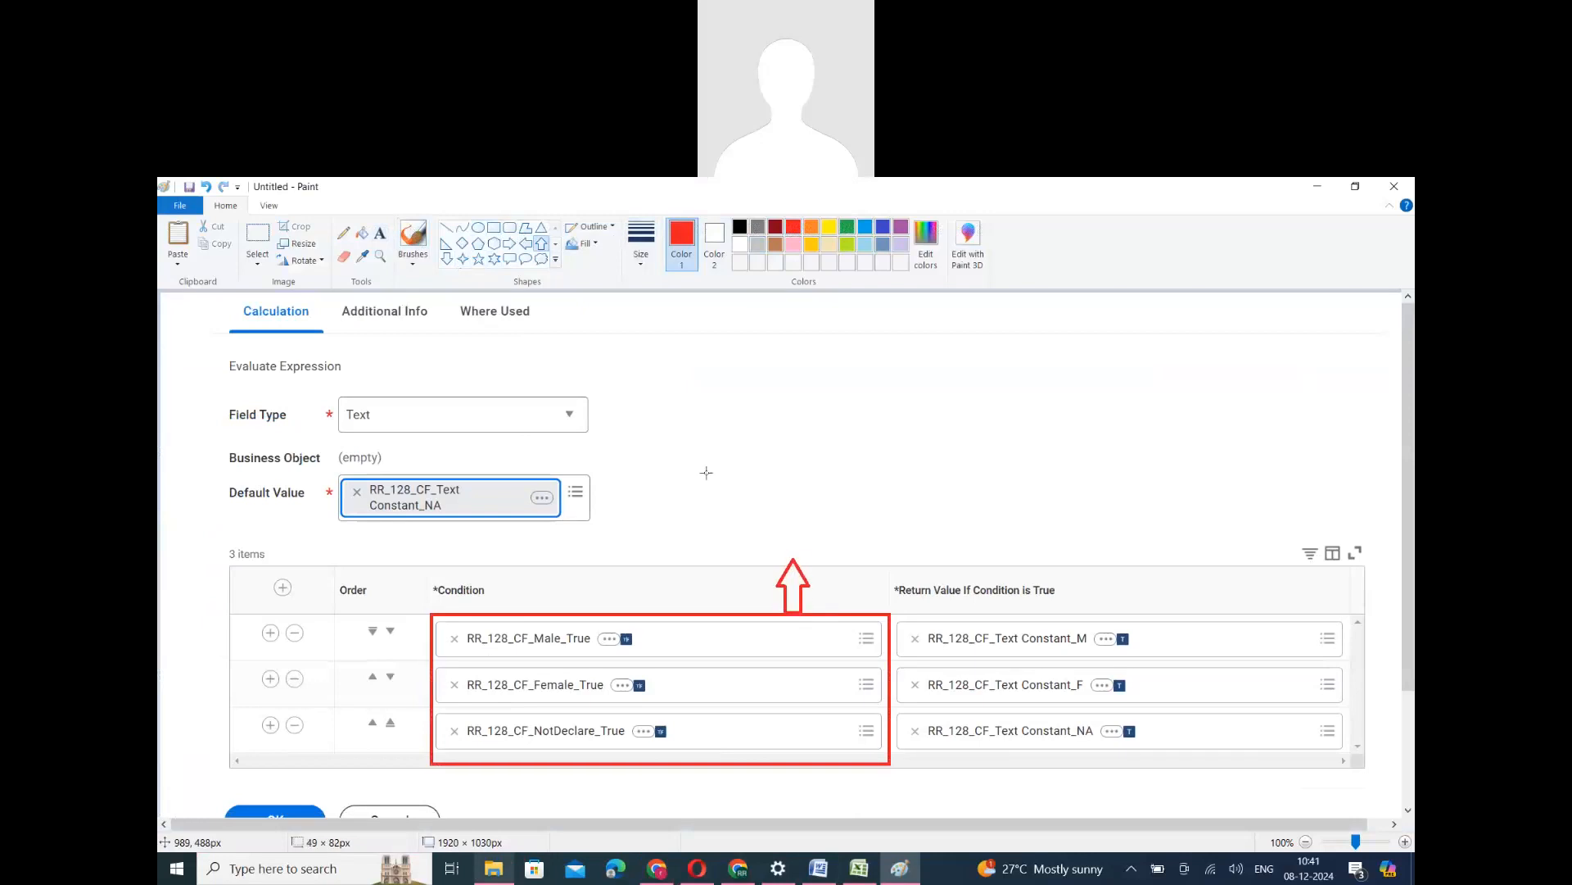
left_click(382, 235)
left_click(751, 530)
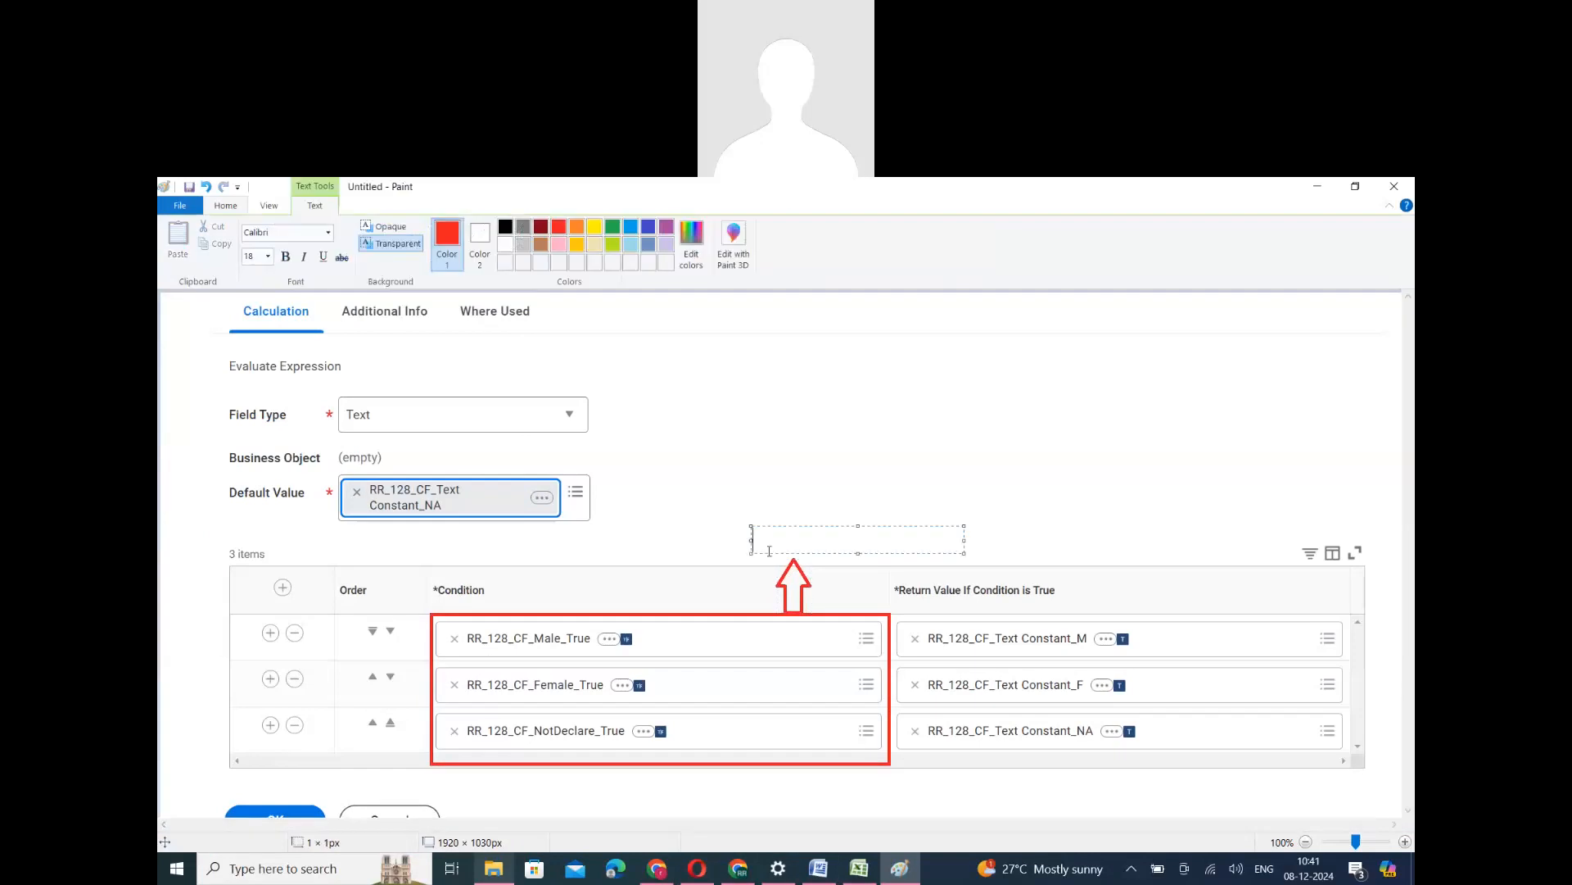
type("Hard Work")
left_click(748, 580)
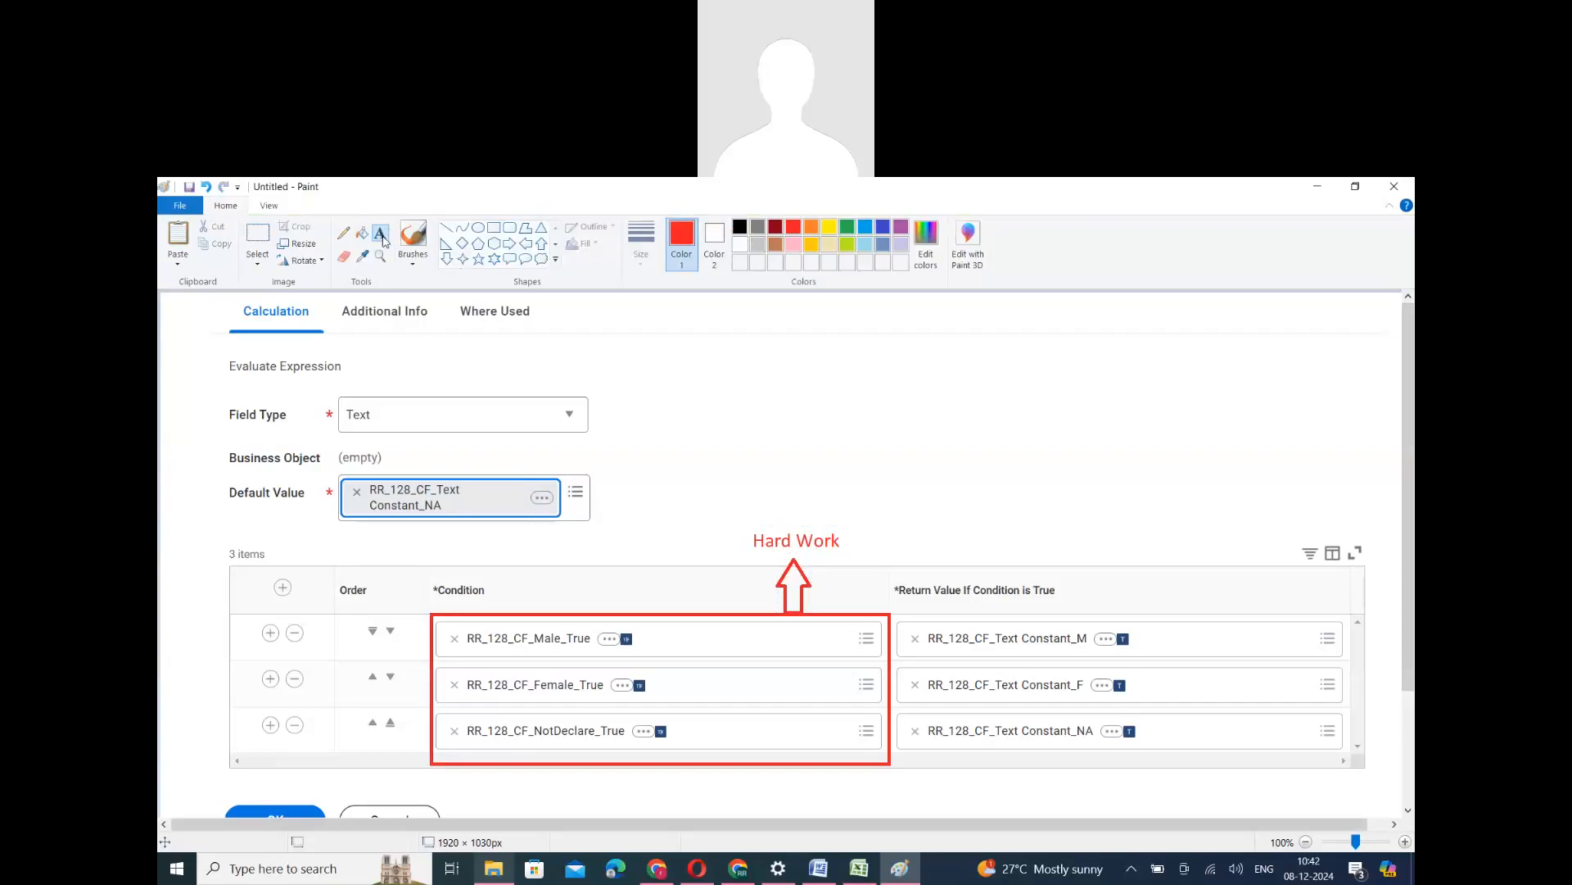
- Draw a red right arrow beside the Default Value box and label it "Smart Work"
left_click(509, 243)
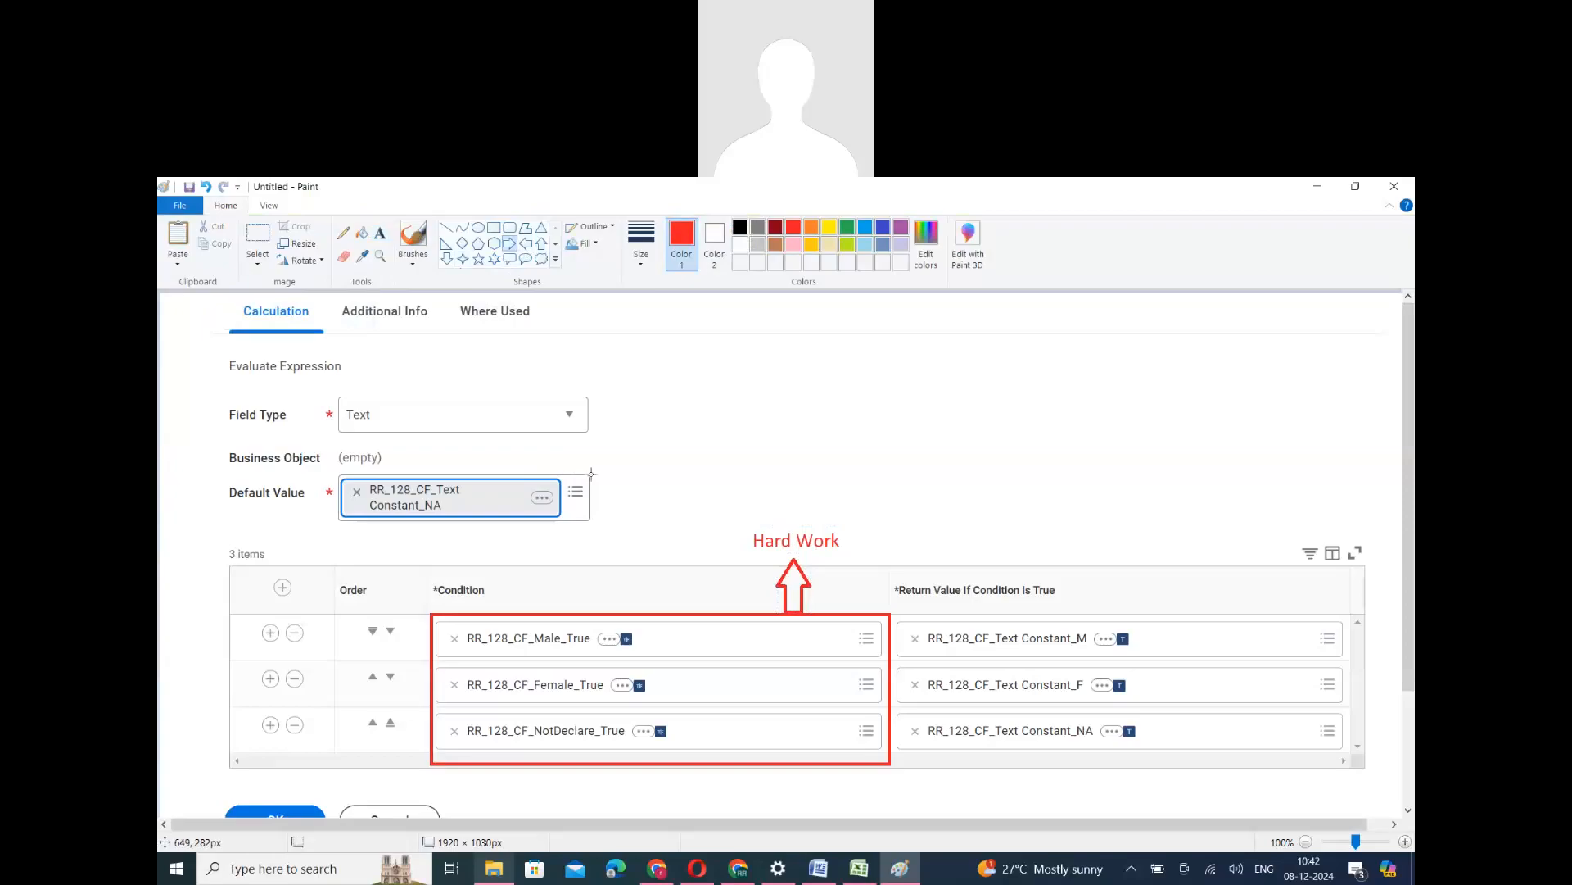
mouse_move(590, 476)
left_mouse_down()
mouse_move(713, 411)
mouse_move(679, 456)
mouse_move(594, 483)
left_mouse_up()
left_click(380, 233)
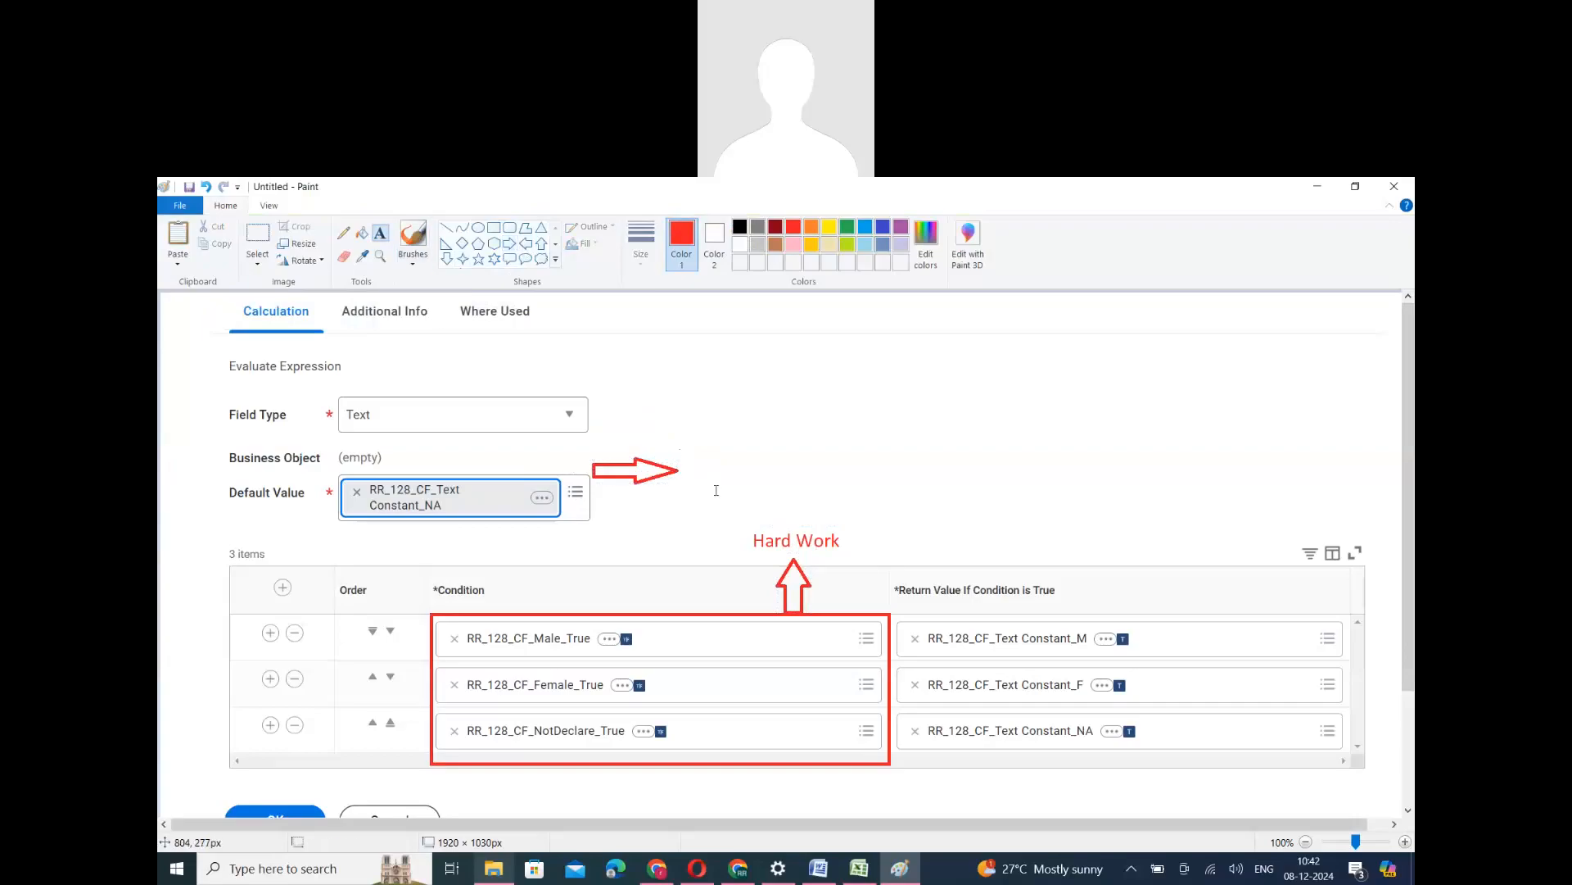
left_click(688, 461)
type("Smark")
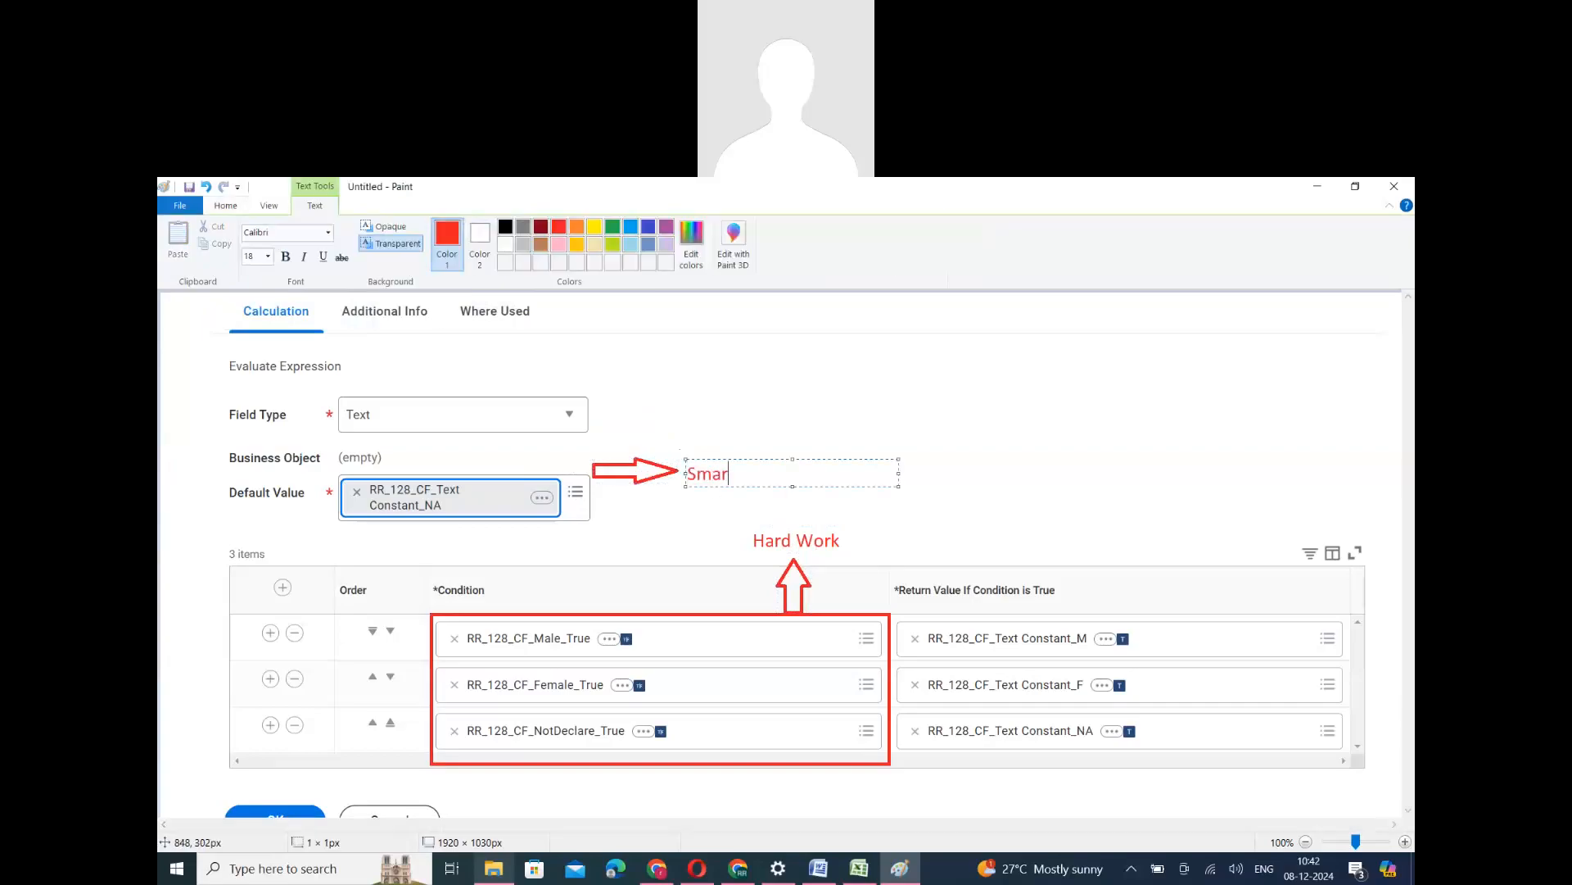
key("BackSpace")
type("t WOrk")
key("BackSpace")
key("BackSpace")
key("BackSpace")
type("ork")
left_click(950, 524)
left_click(950, 522)
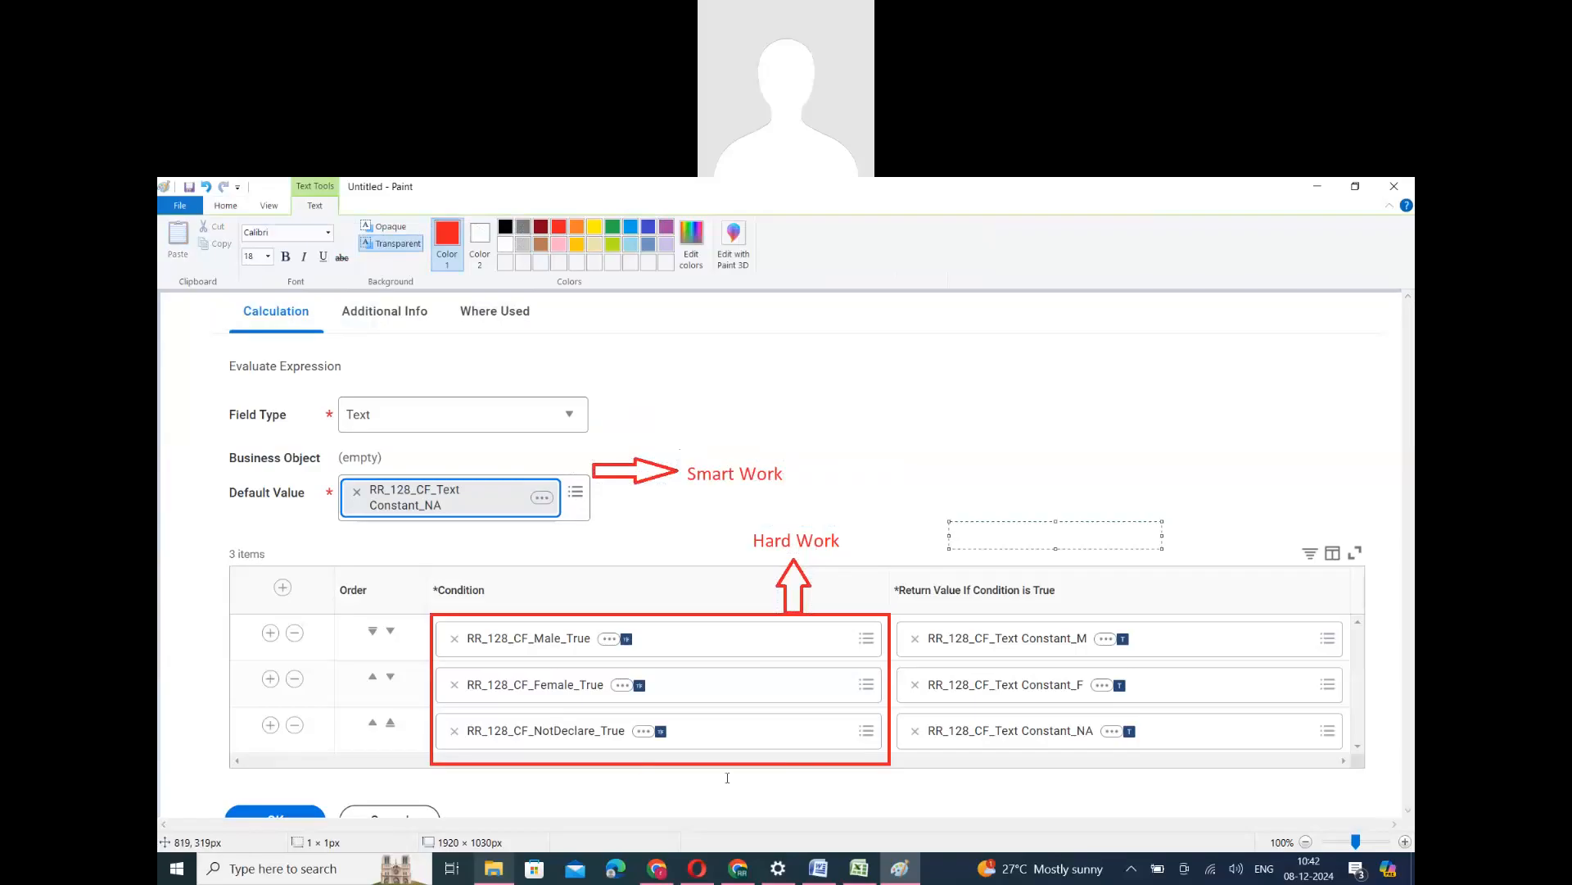
- Switch back to Workday, remove the RR_128_CF_NotDeclare_True condition row from the Evaluate Expression field and save it
key("alt+Tab")
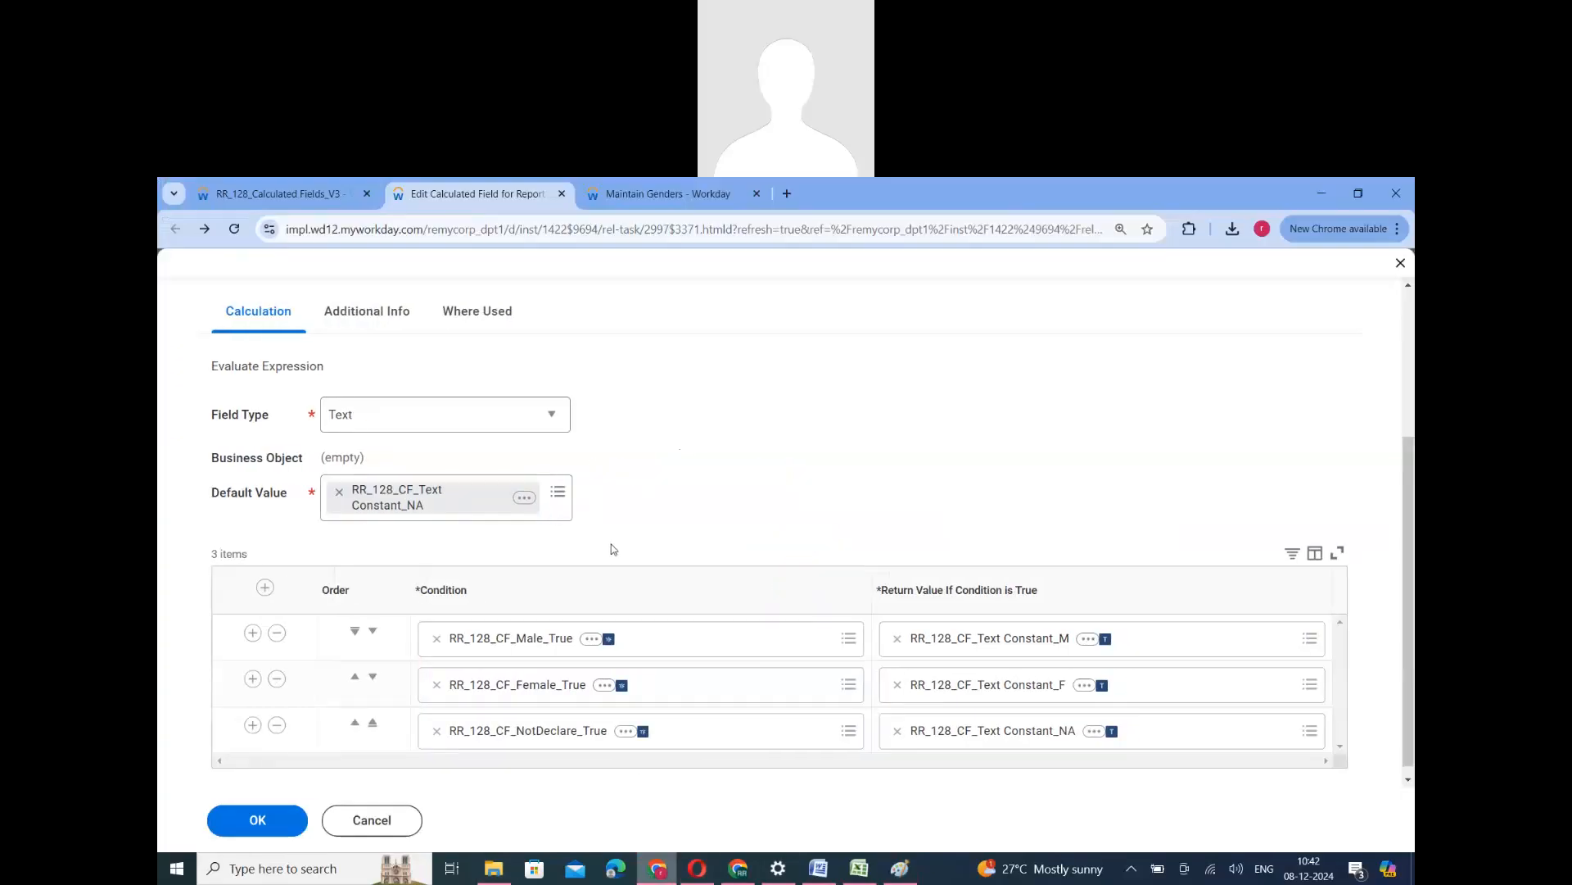
left_click(278, 726)
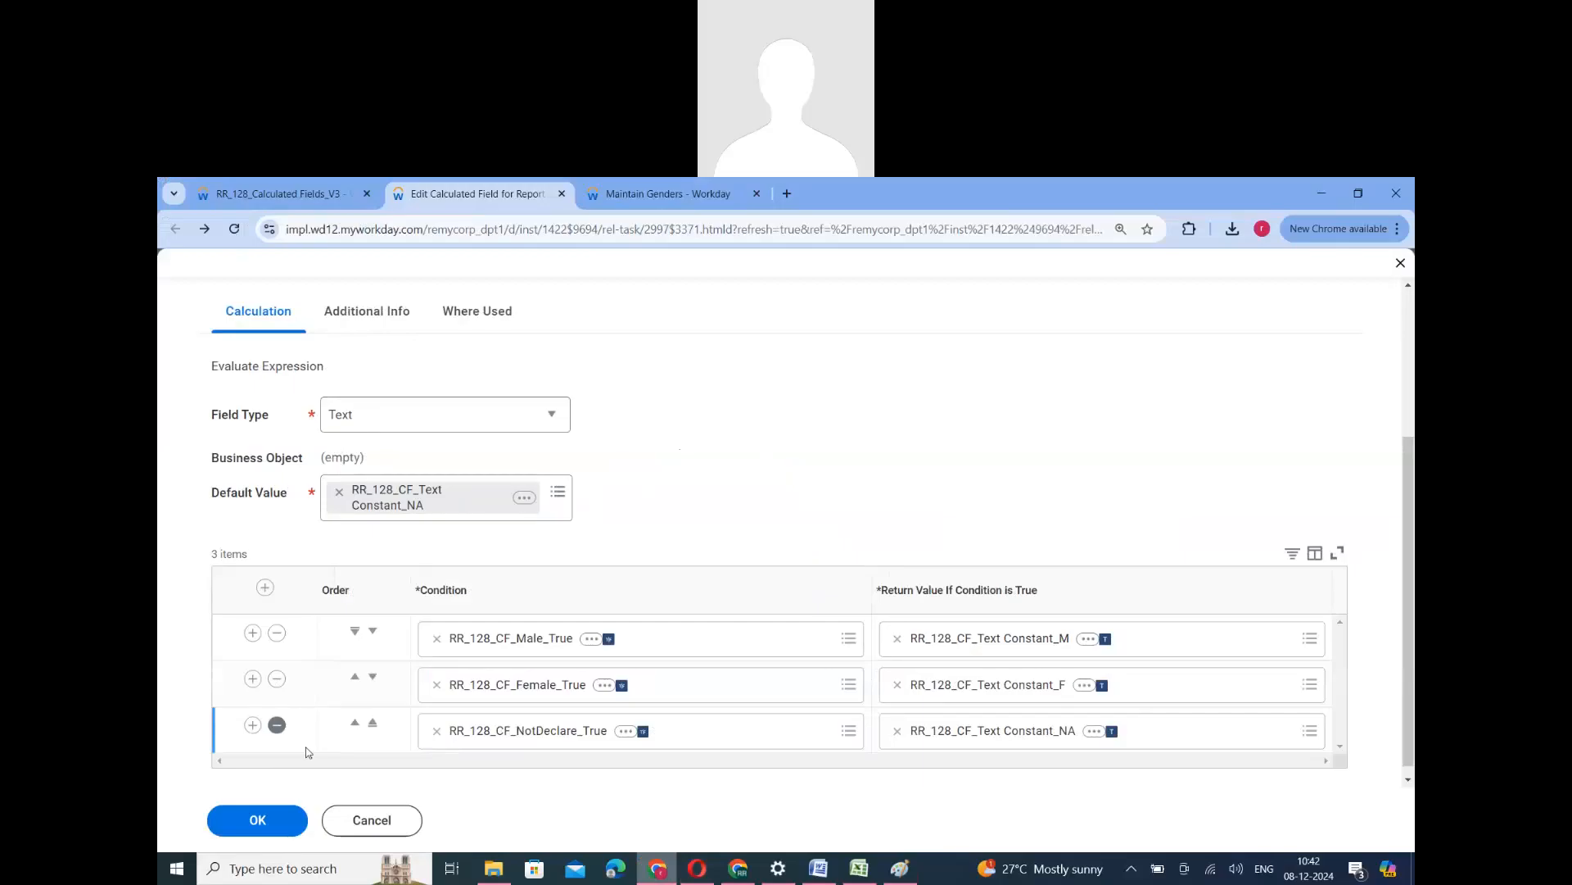
left_click(257, 820)
scroll(479, 693, "down", 2)
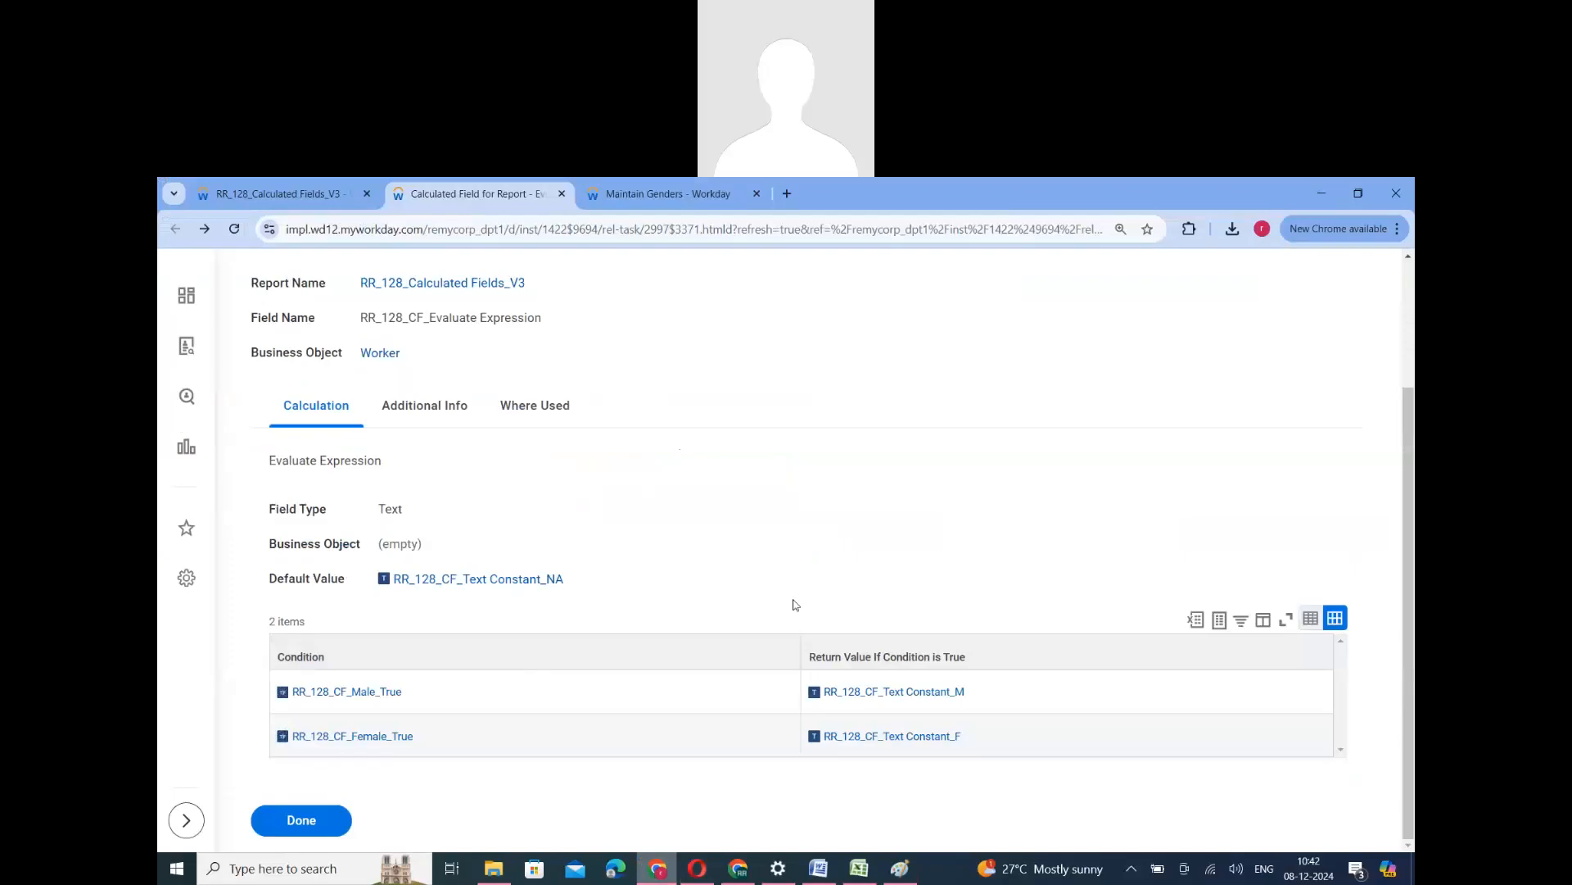
- Compare the annotated Paint screenshot and the Maintain Genders values with the saved Evaluate Expression field's default and conditions
left_click(899, 868)
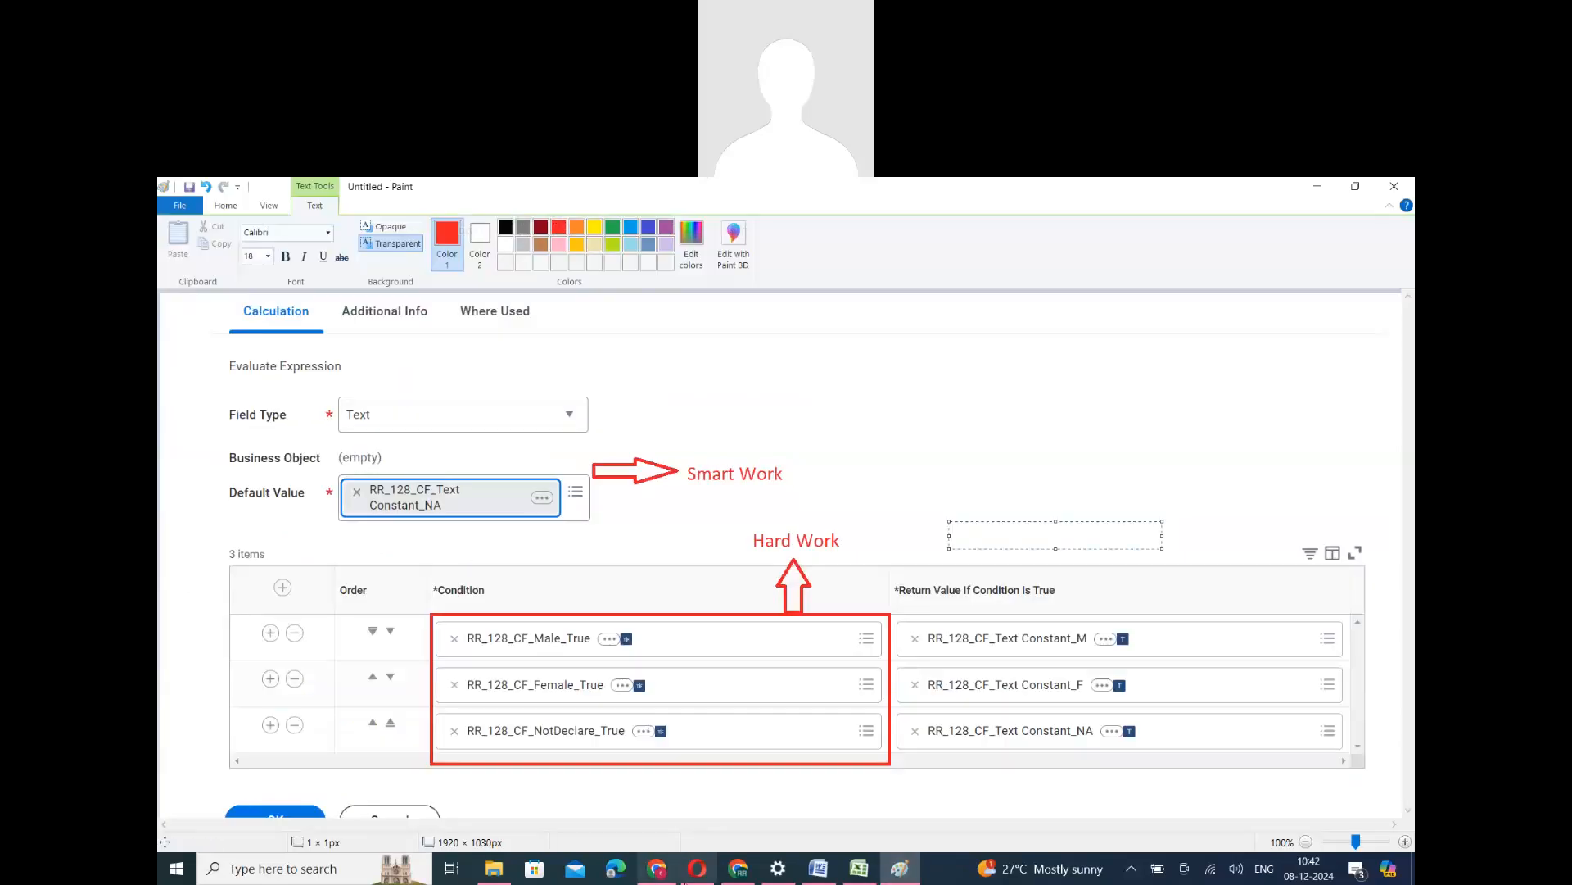
left_click(656, 870)
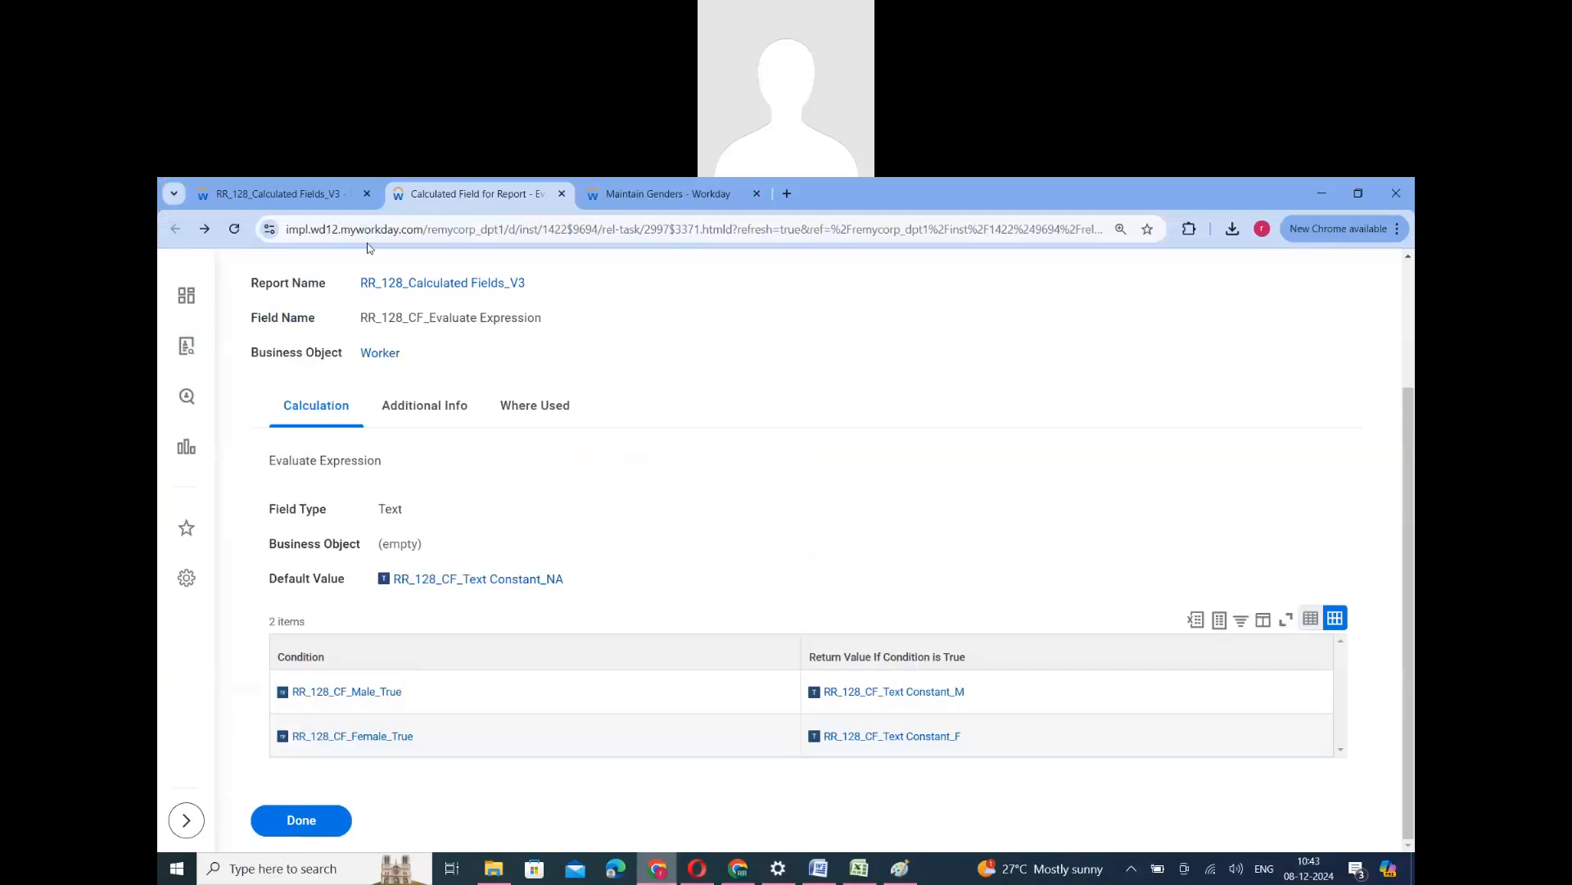
left_click(296, 196)
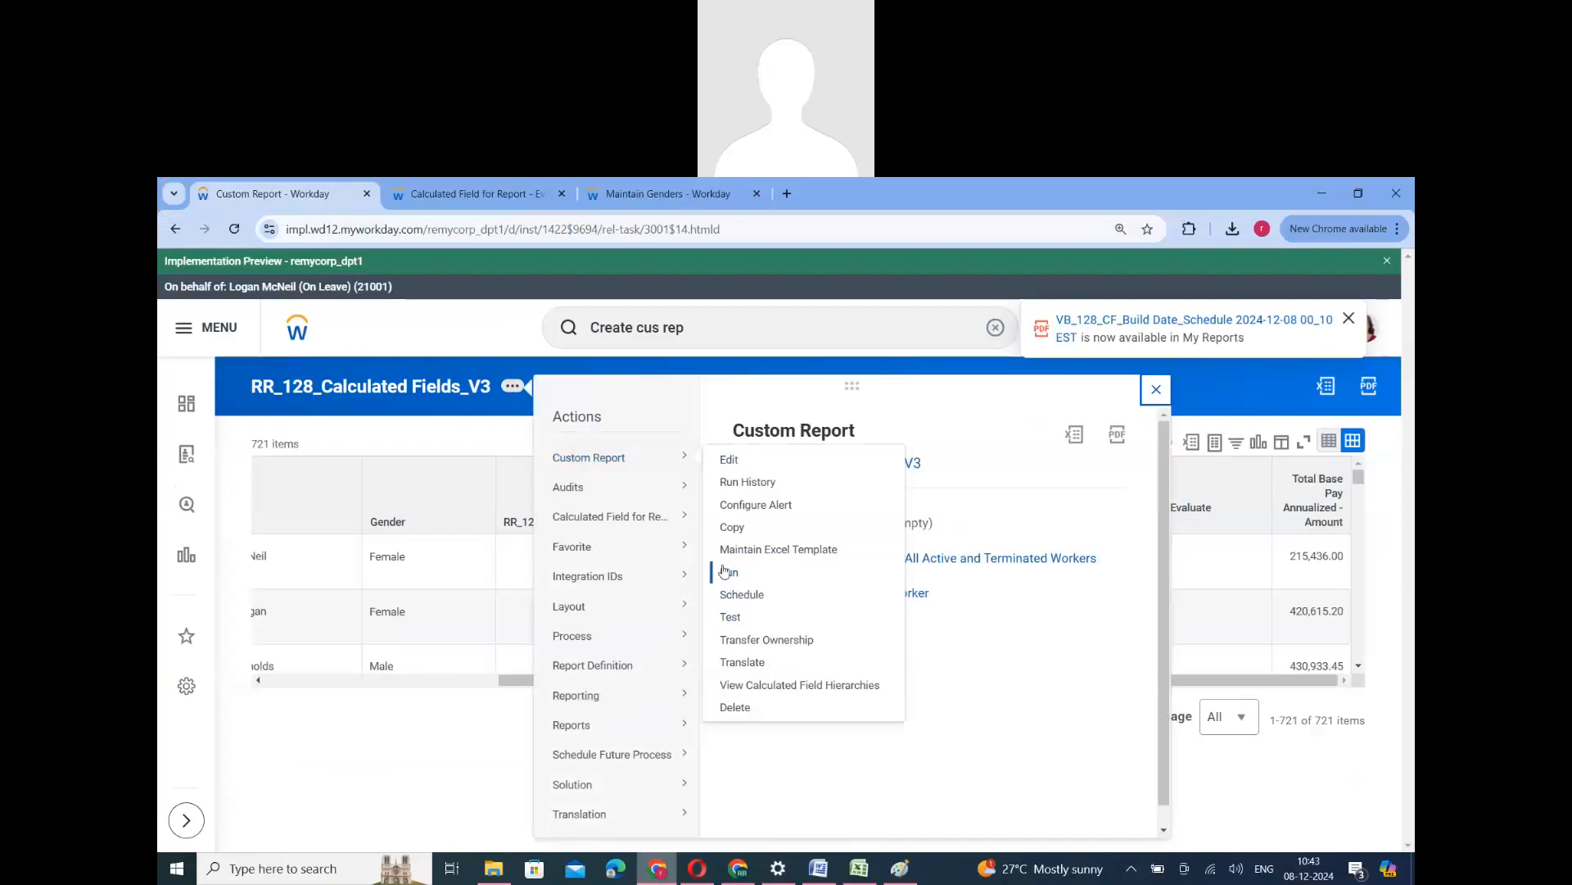
key("ctrl+Tab")
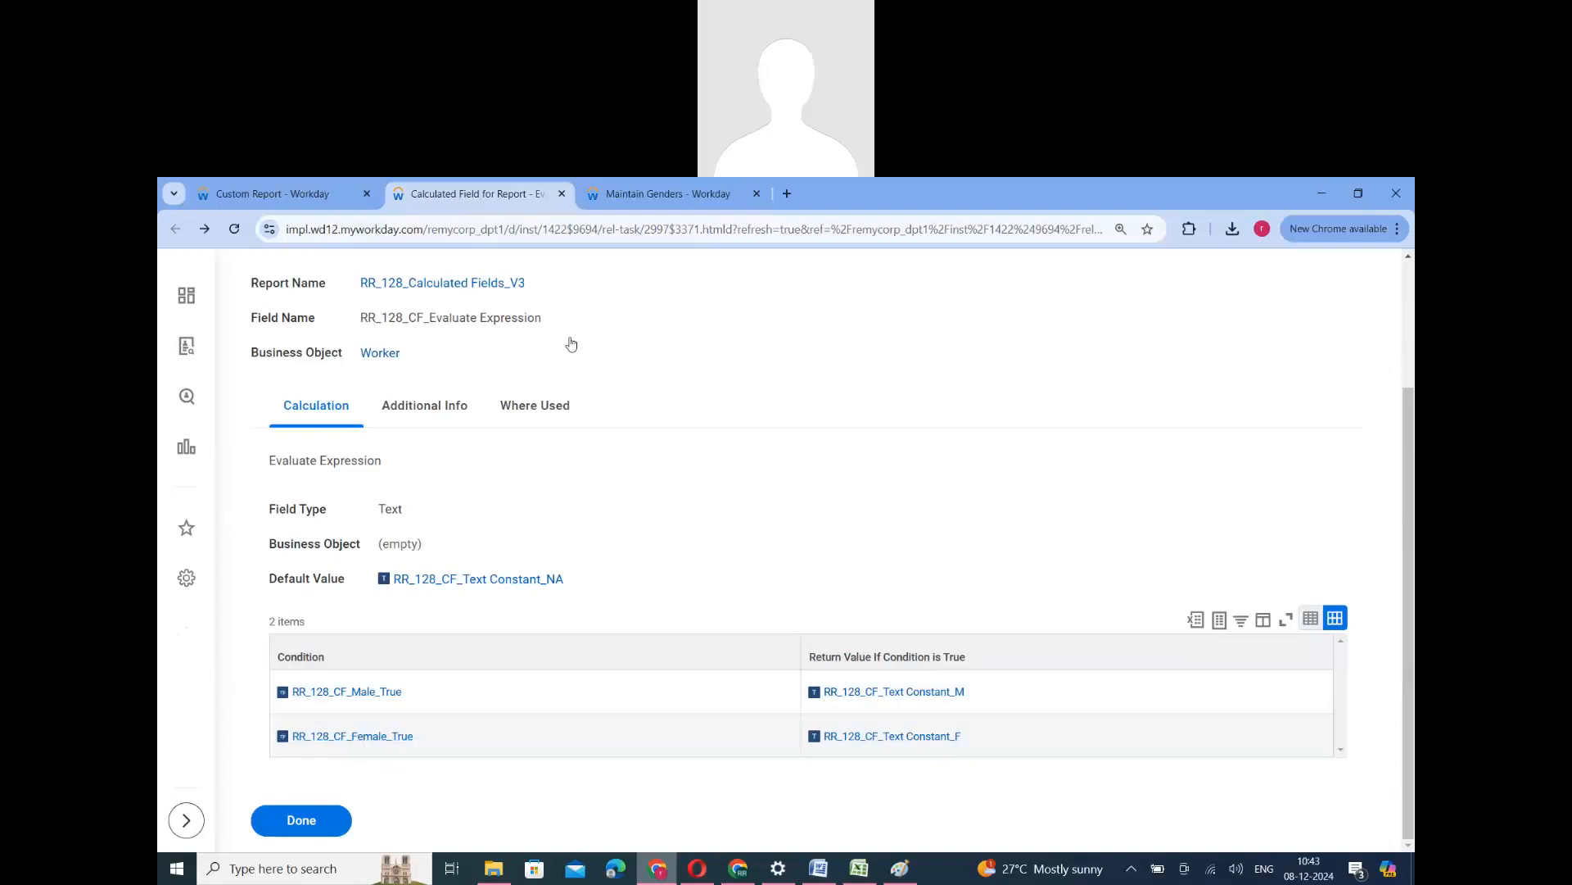
left_click(617, 200)
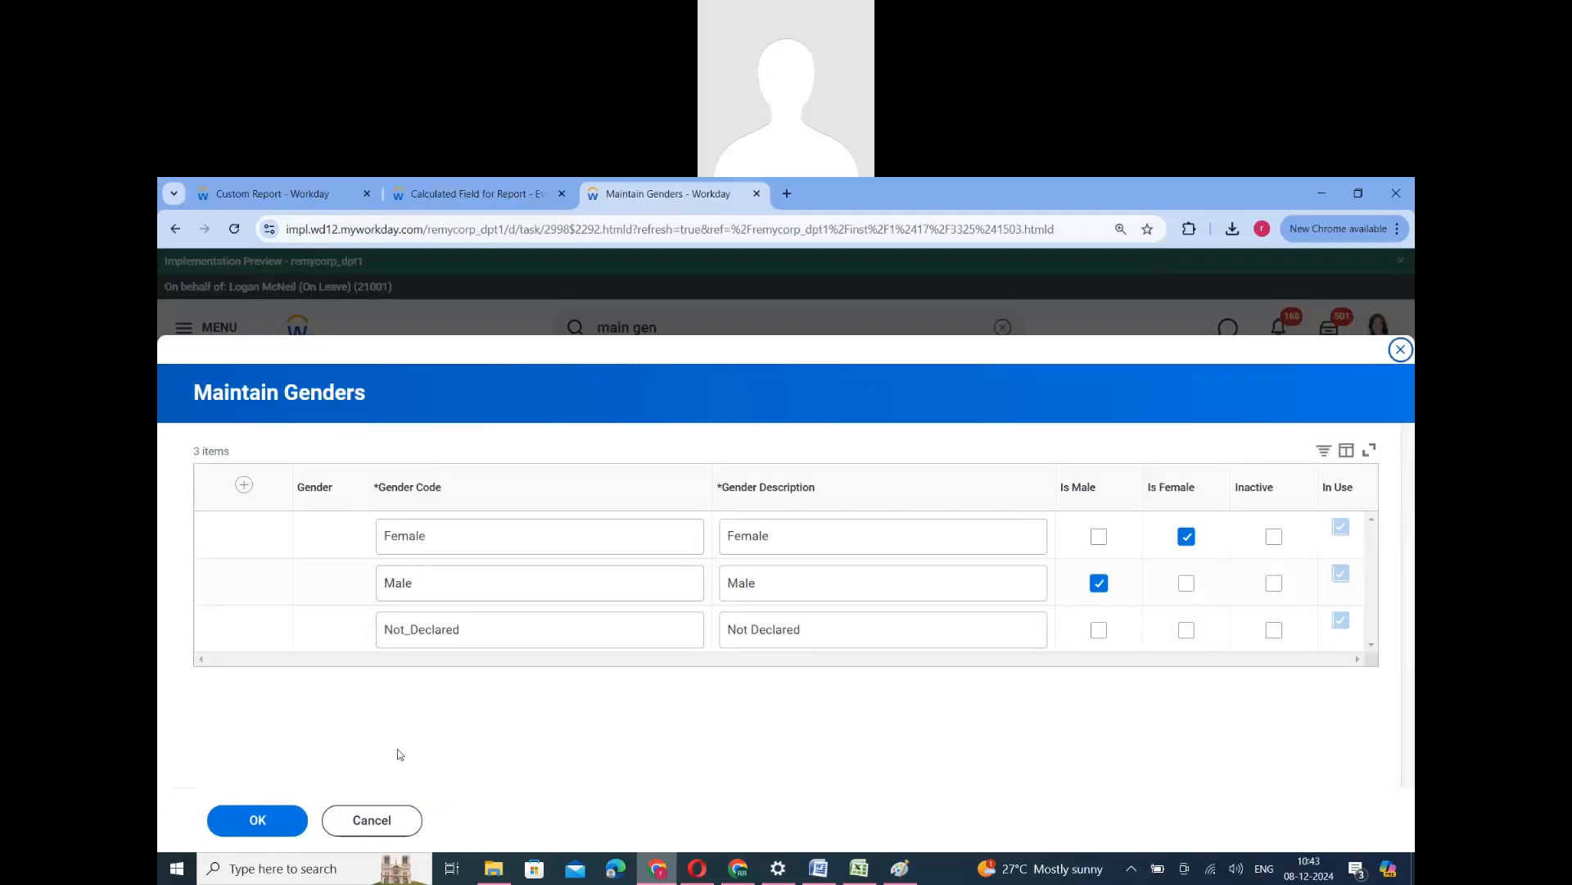
left_click(458, 195)
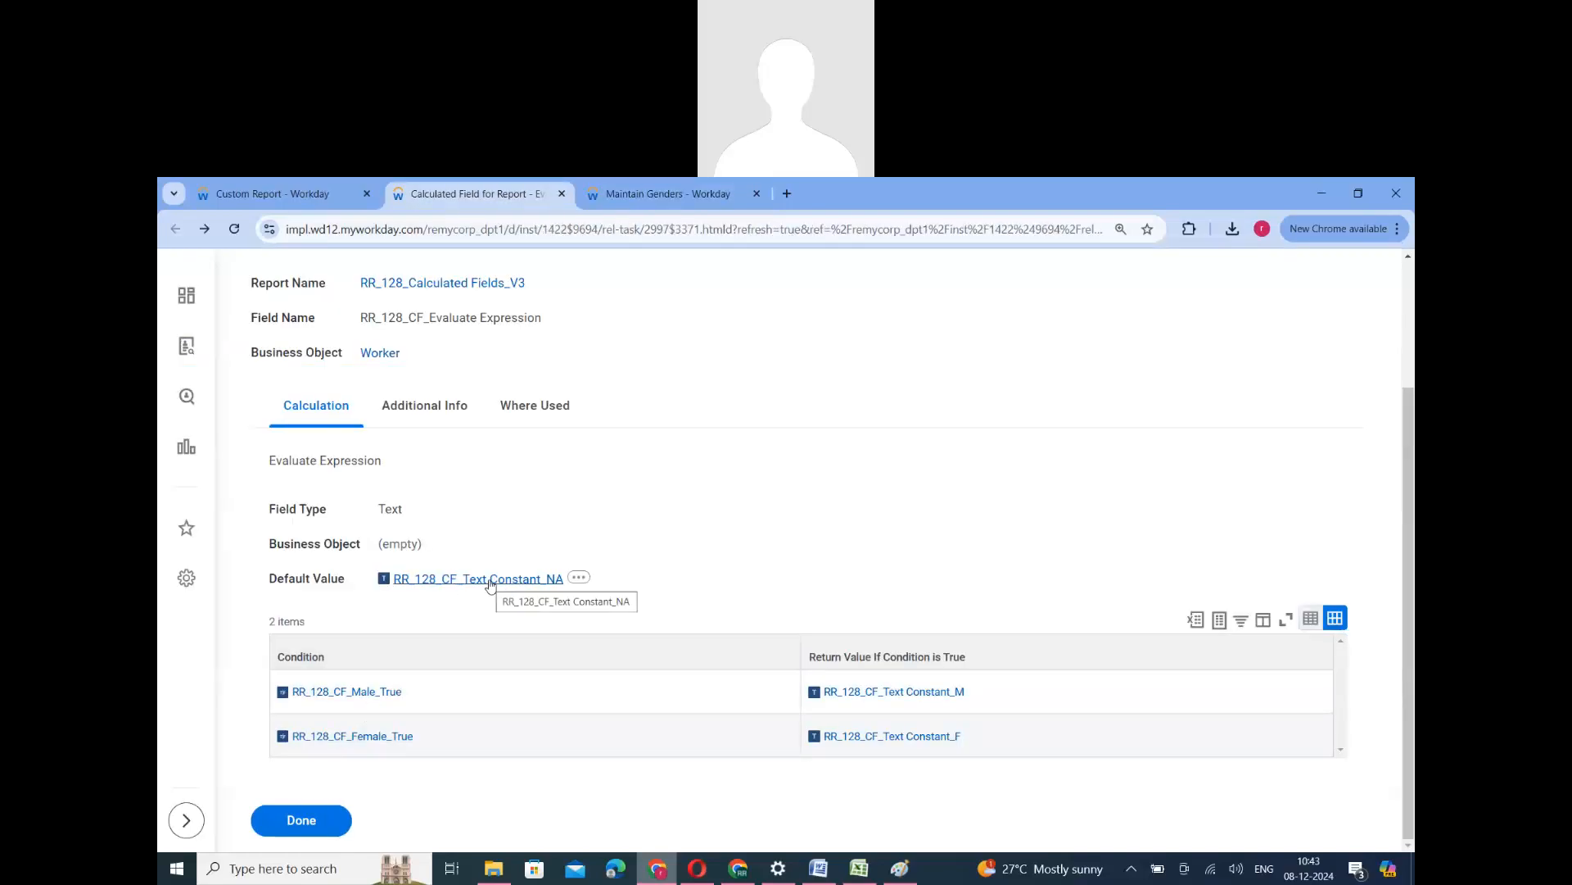
- Run the RR_128_Calculated Fields_V3 report again and dismiss the My Reports notification
left_click(270, 193)
mouse_move(622, 457)
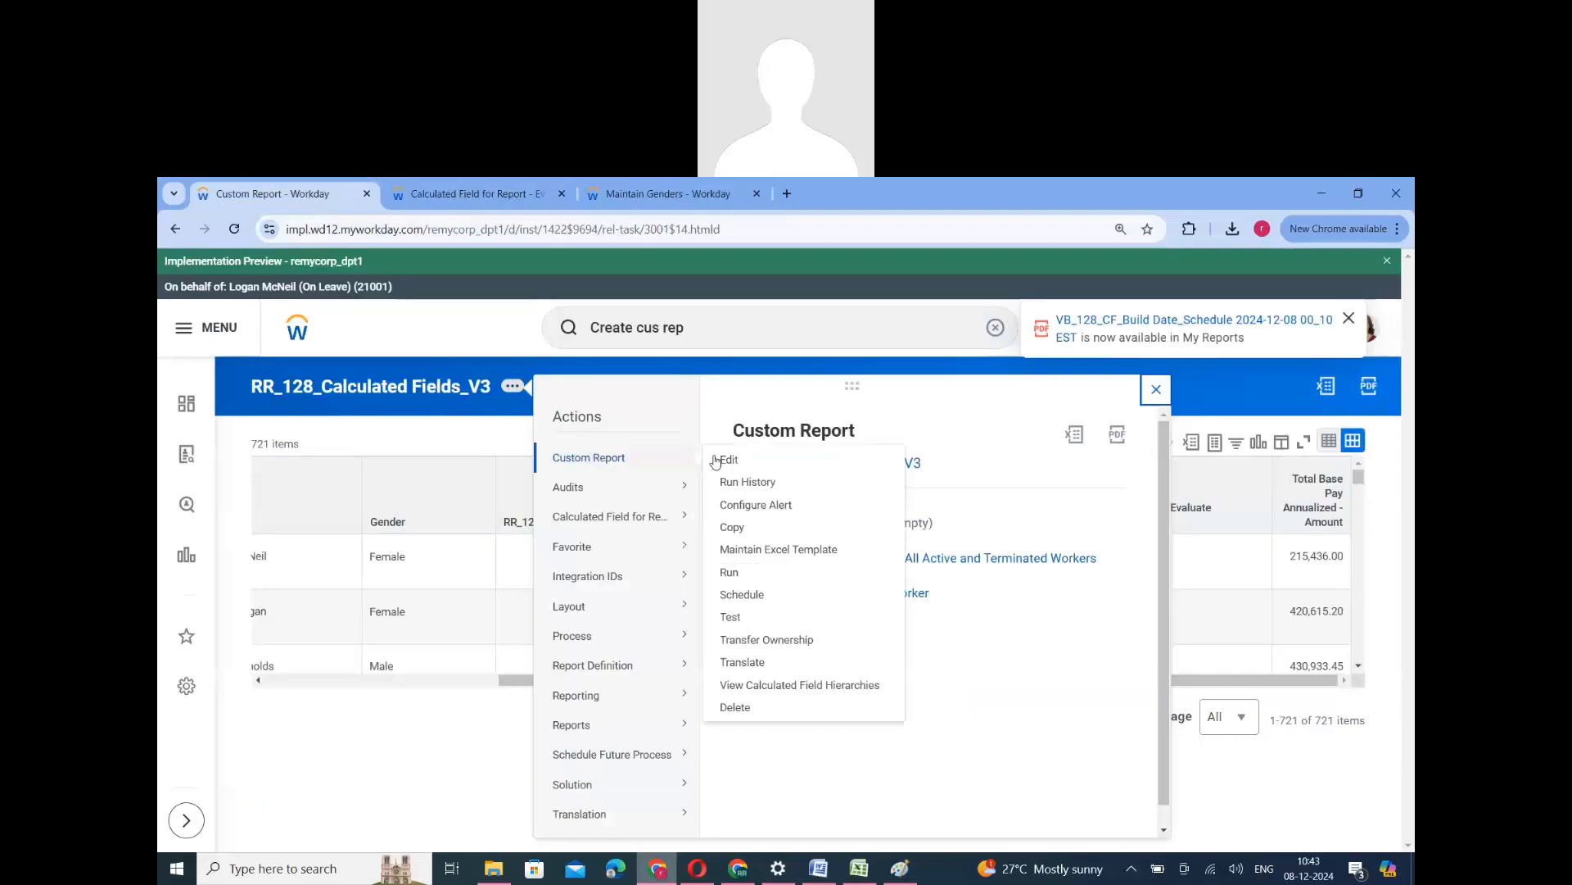
left_click(729, 571)
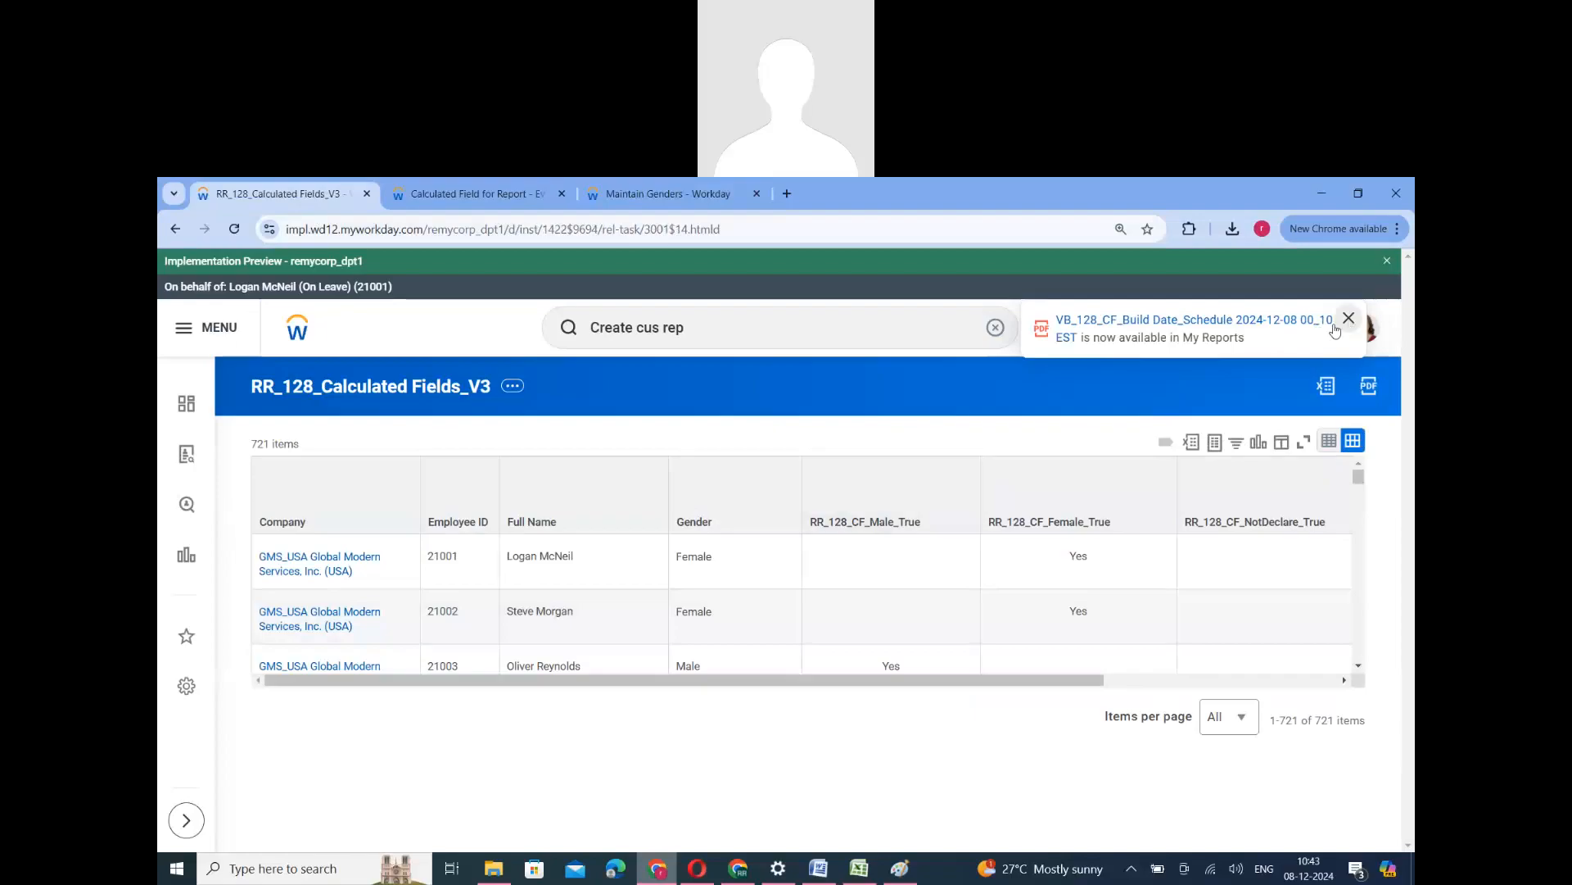
left_click(1348, 319)
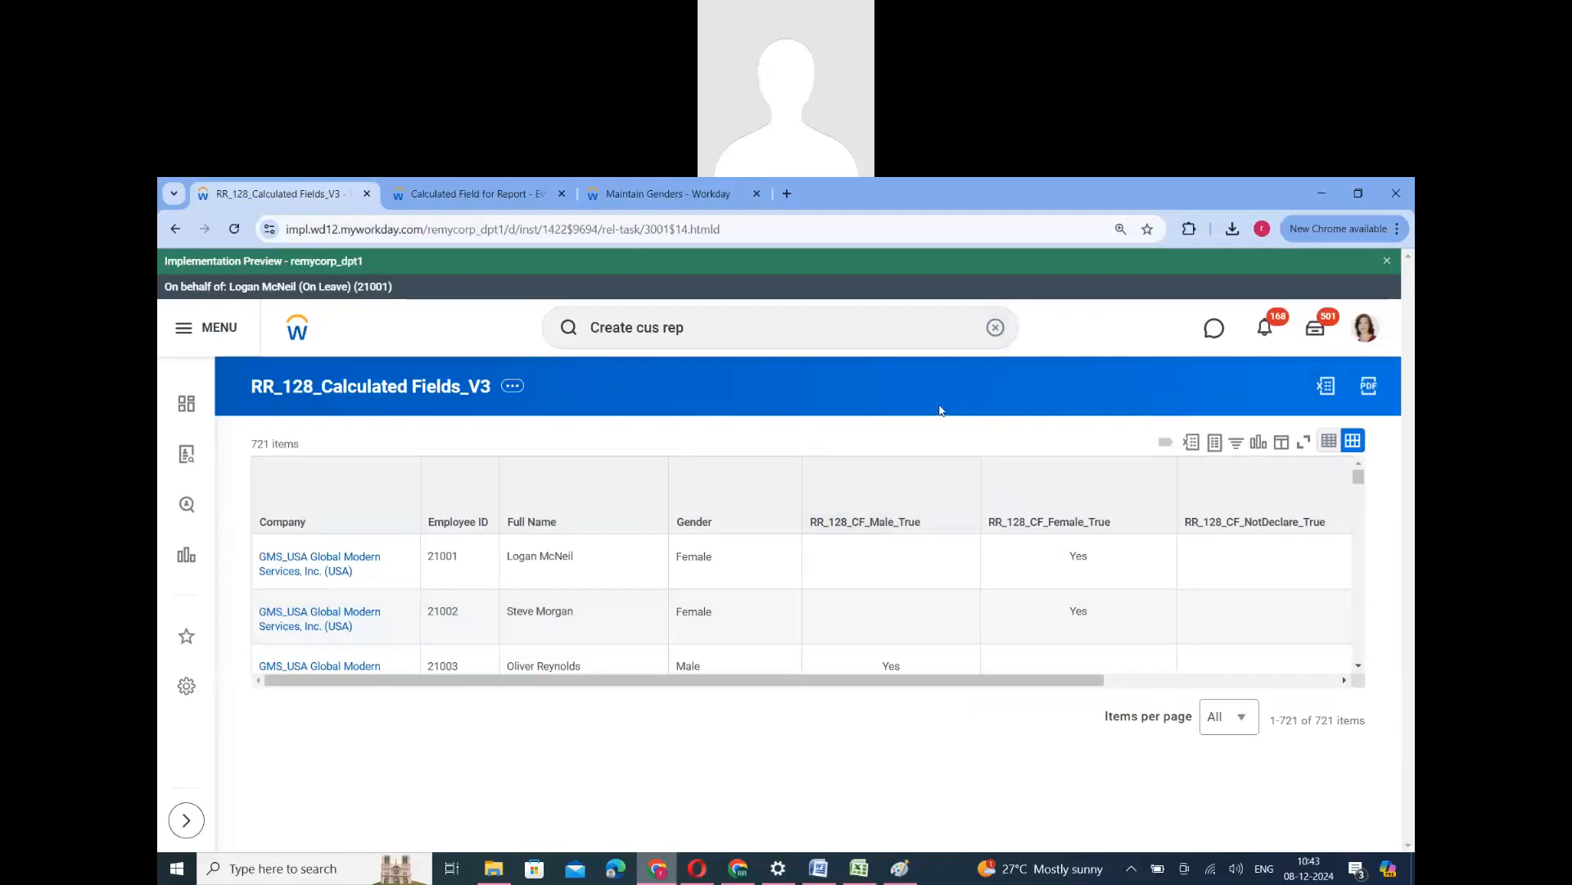
- Check the Evaluate Expression value in the report output for a worker whose gender is Not Declared
scroll(1016, 685, "right", 4)
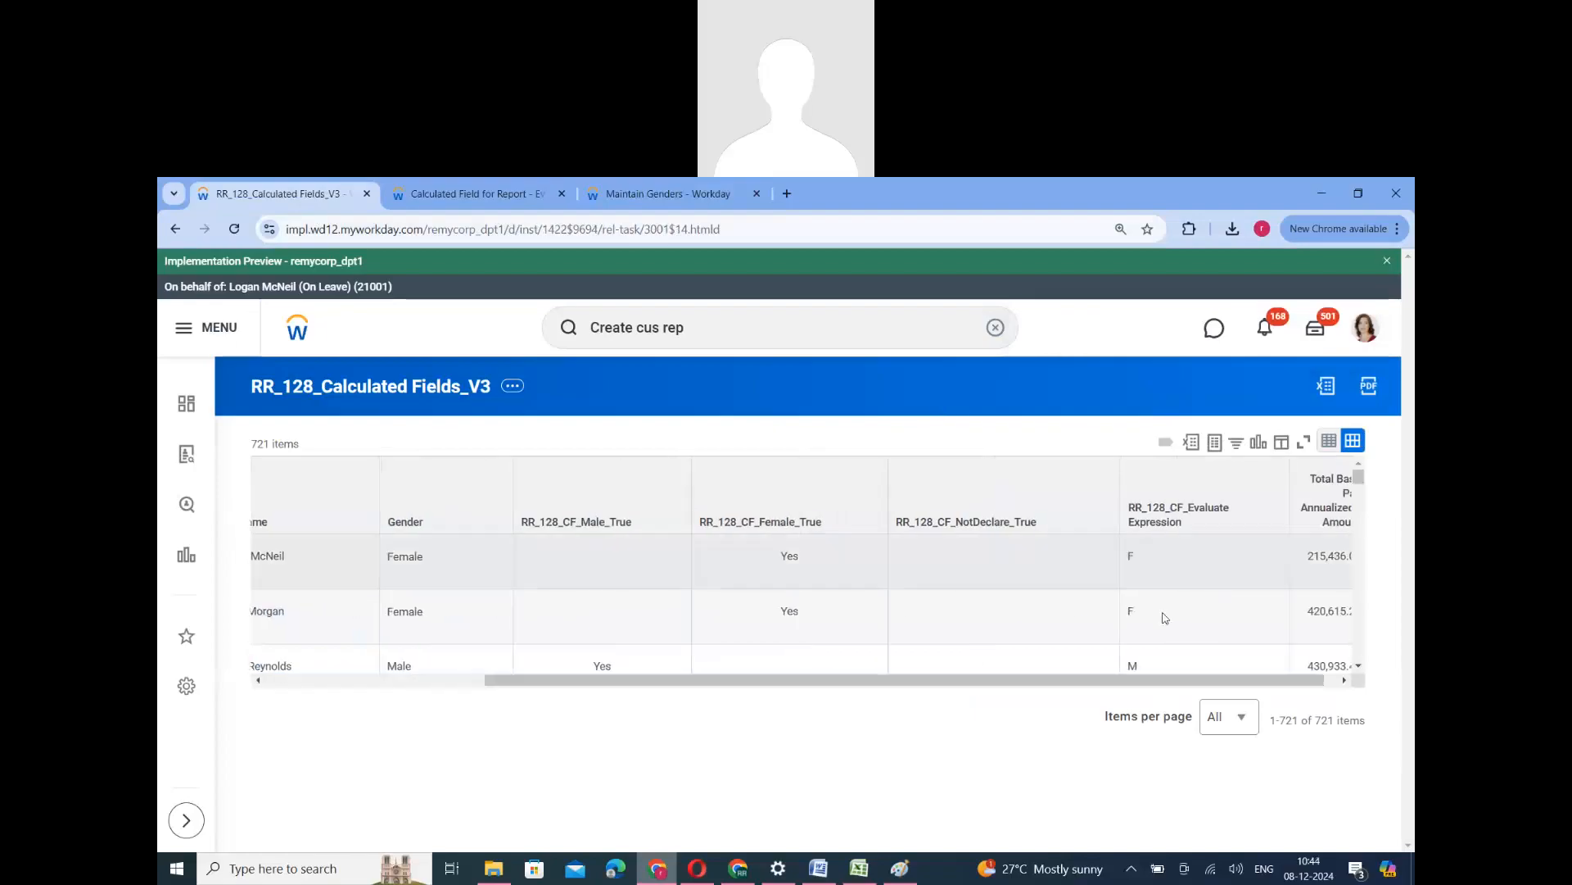
scroll(1163, 650, "down", 5)
double_click(1137, 586)
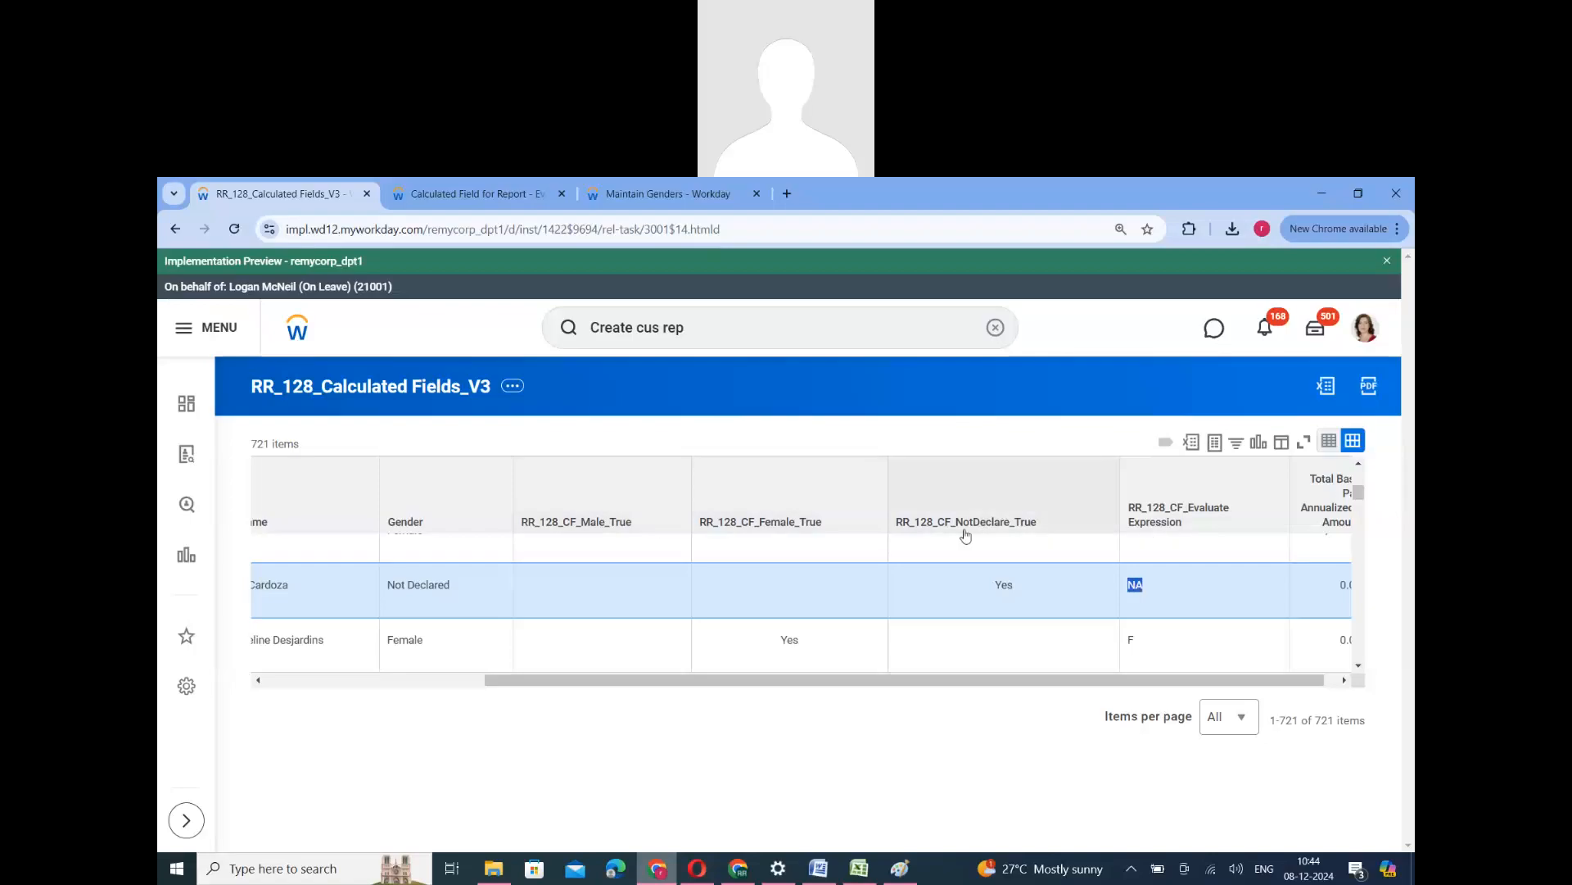
left_click(571, 443)
- Edit the report and remove the RR_128_CF_Male_True, RR_128_CF_Female_True and RR_128_CF_NotDeclare_True columns
left_click(513, 386)
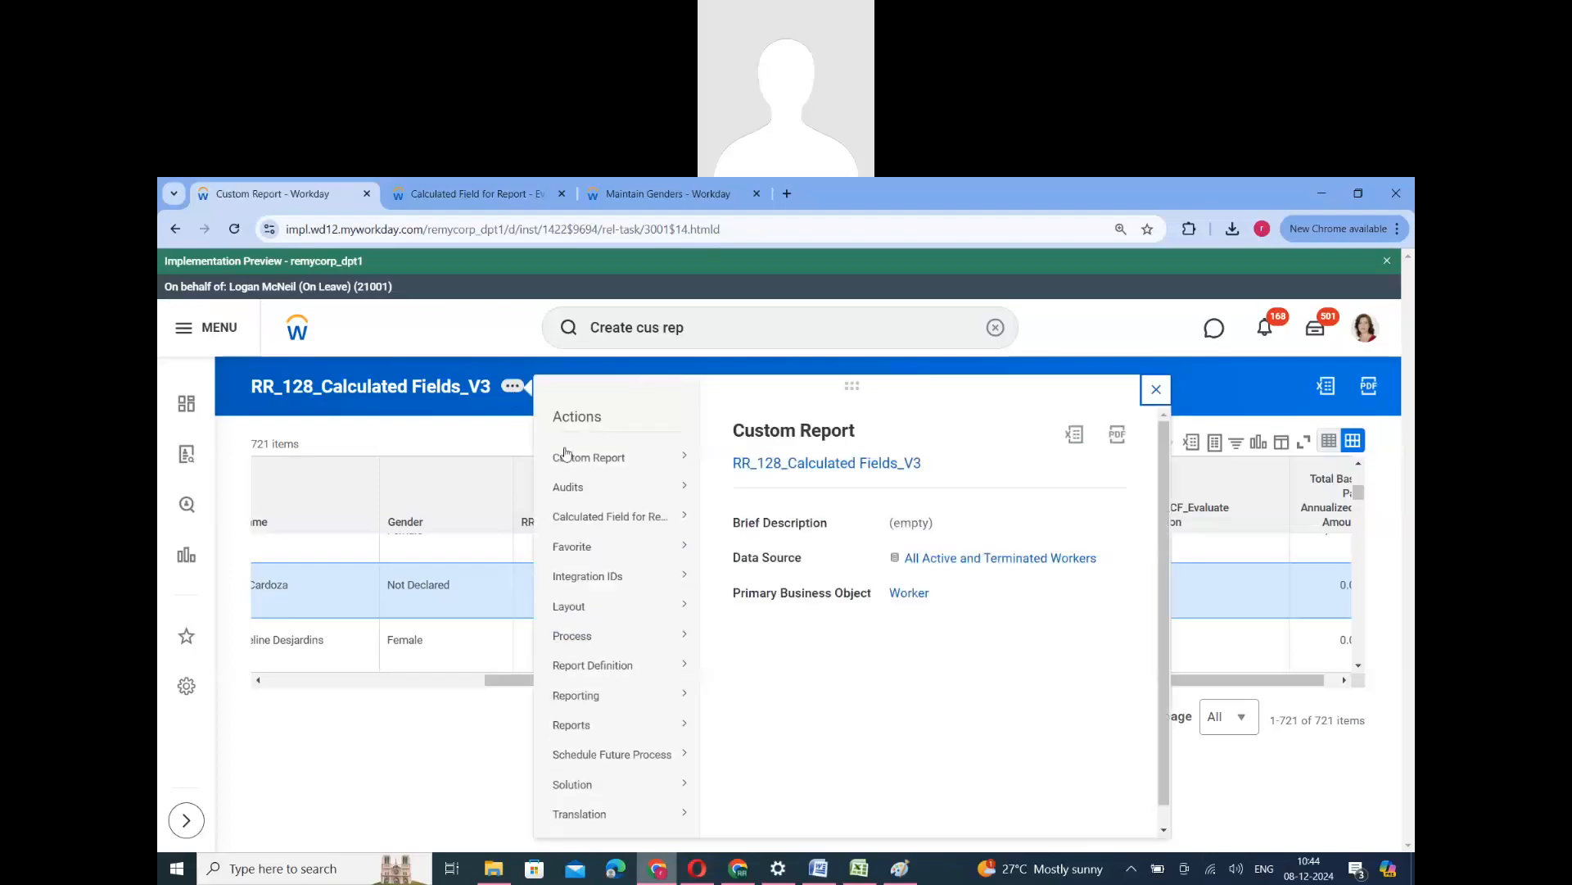
mouse_move(610, 457)
left_click(731, 460)
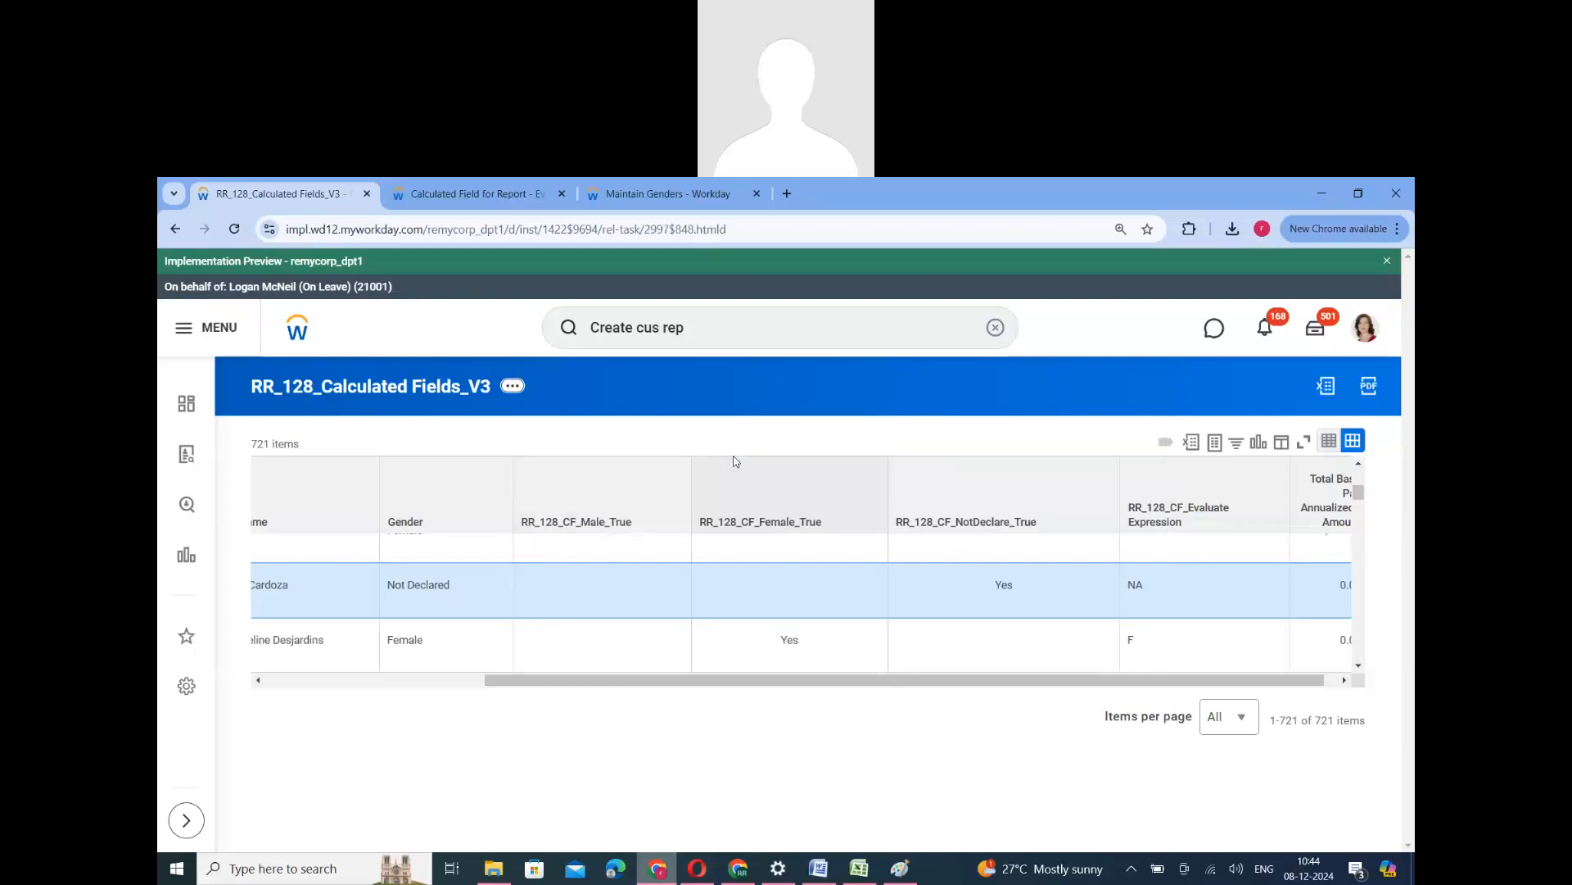
scroll(729, 565, "down", 5)
scroll(577, 637, "down", 1)
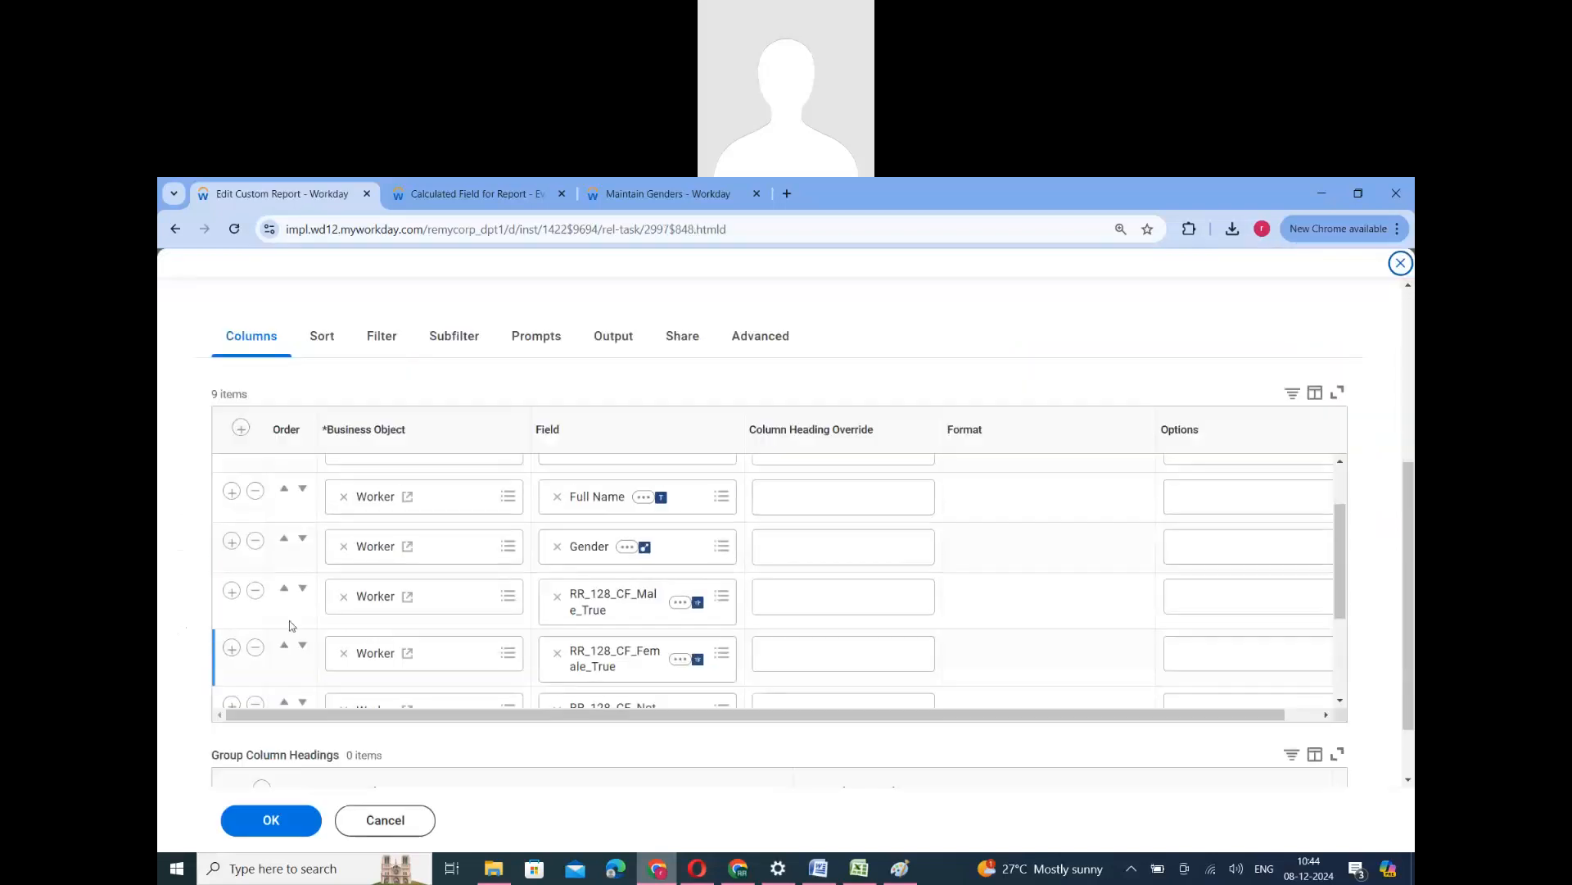
left_click(256, 593)
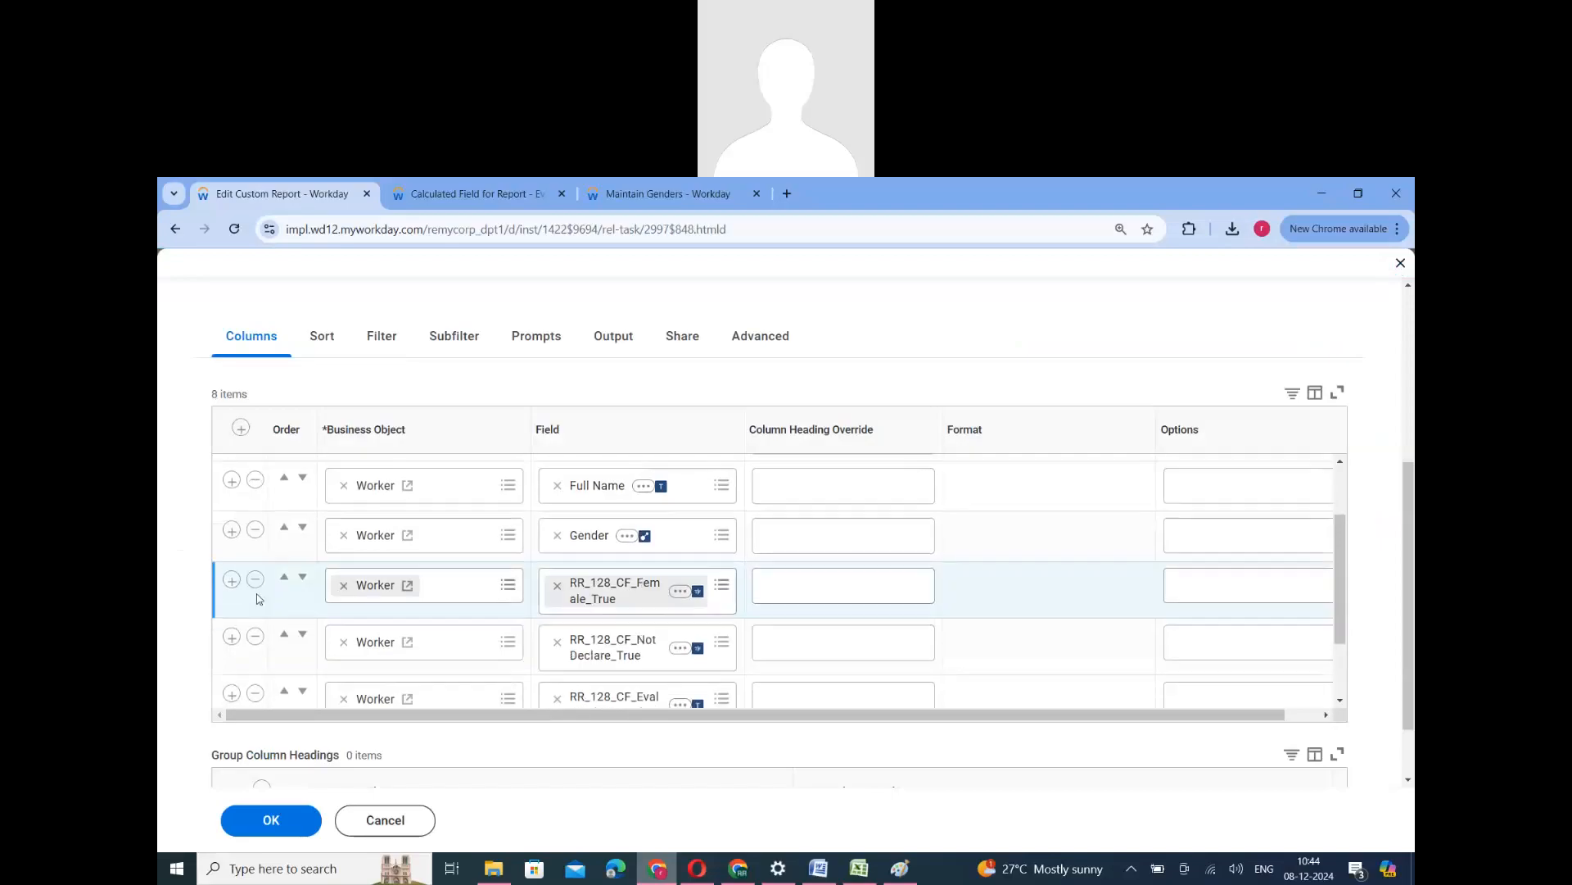
left_click(256, 582)
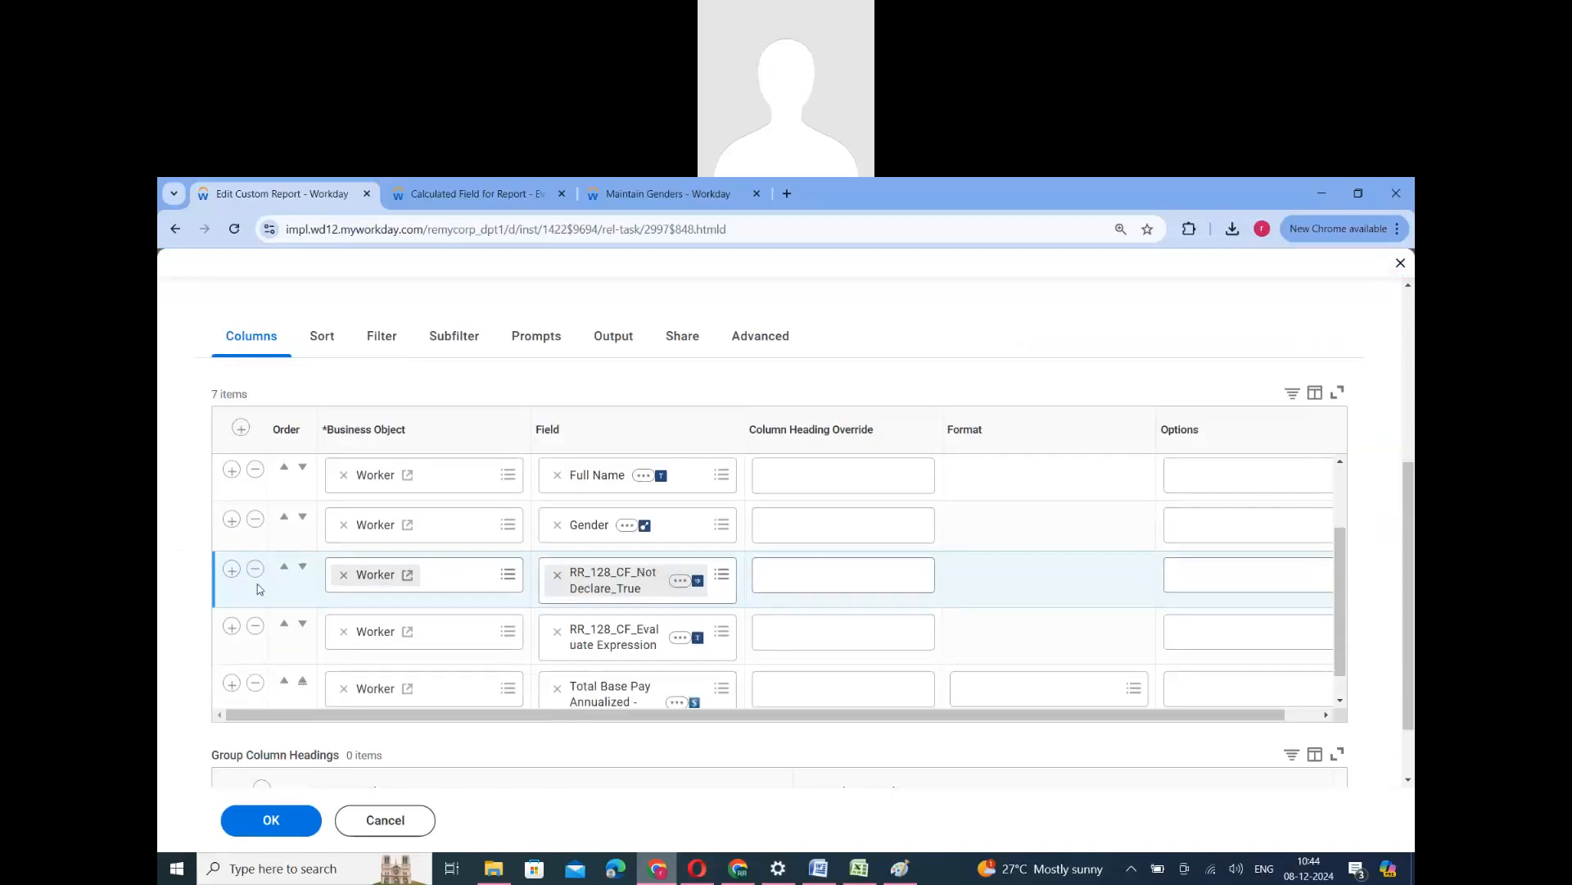
left_click(256, 569)
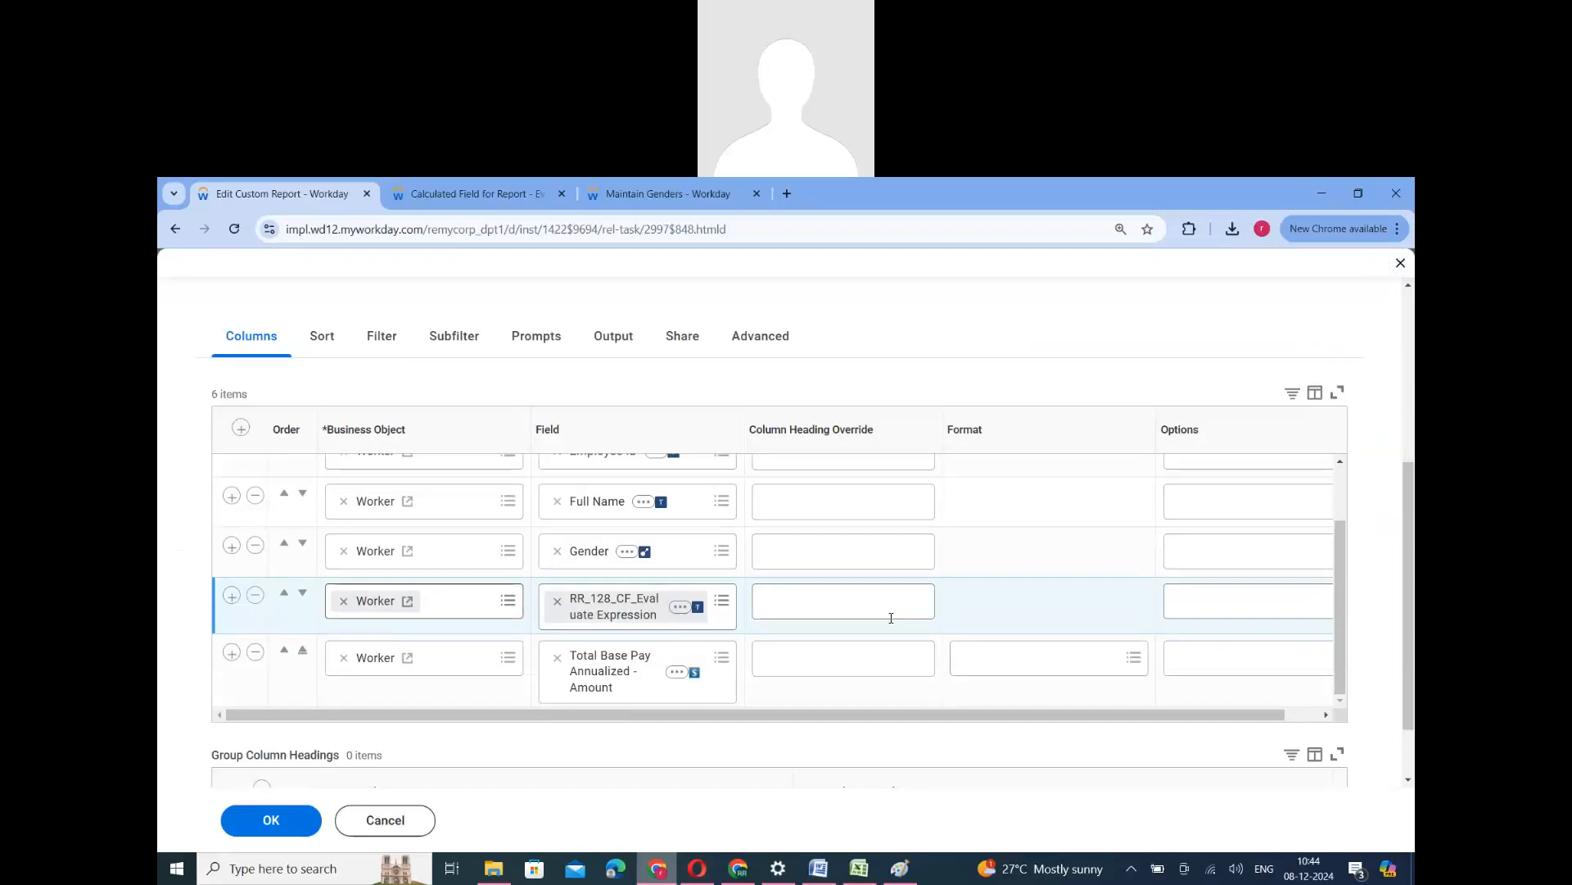
- Override the RR_128_CF_Evaluate Expression column heading with "Gender" and save the report definition
left_click(796, 598)
type("Gender")
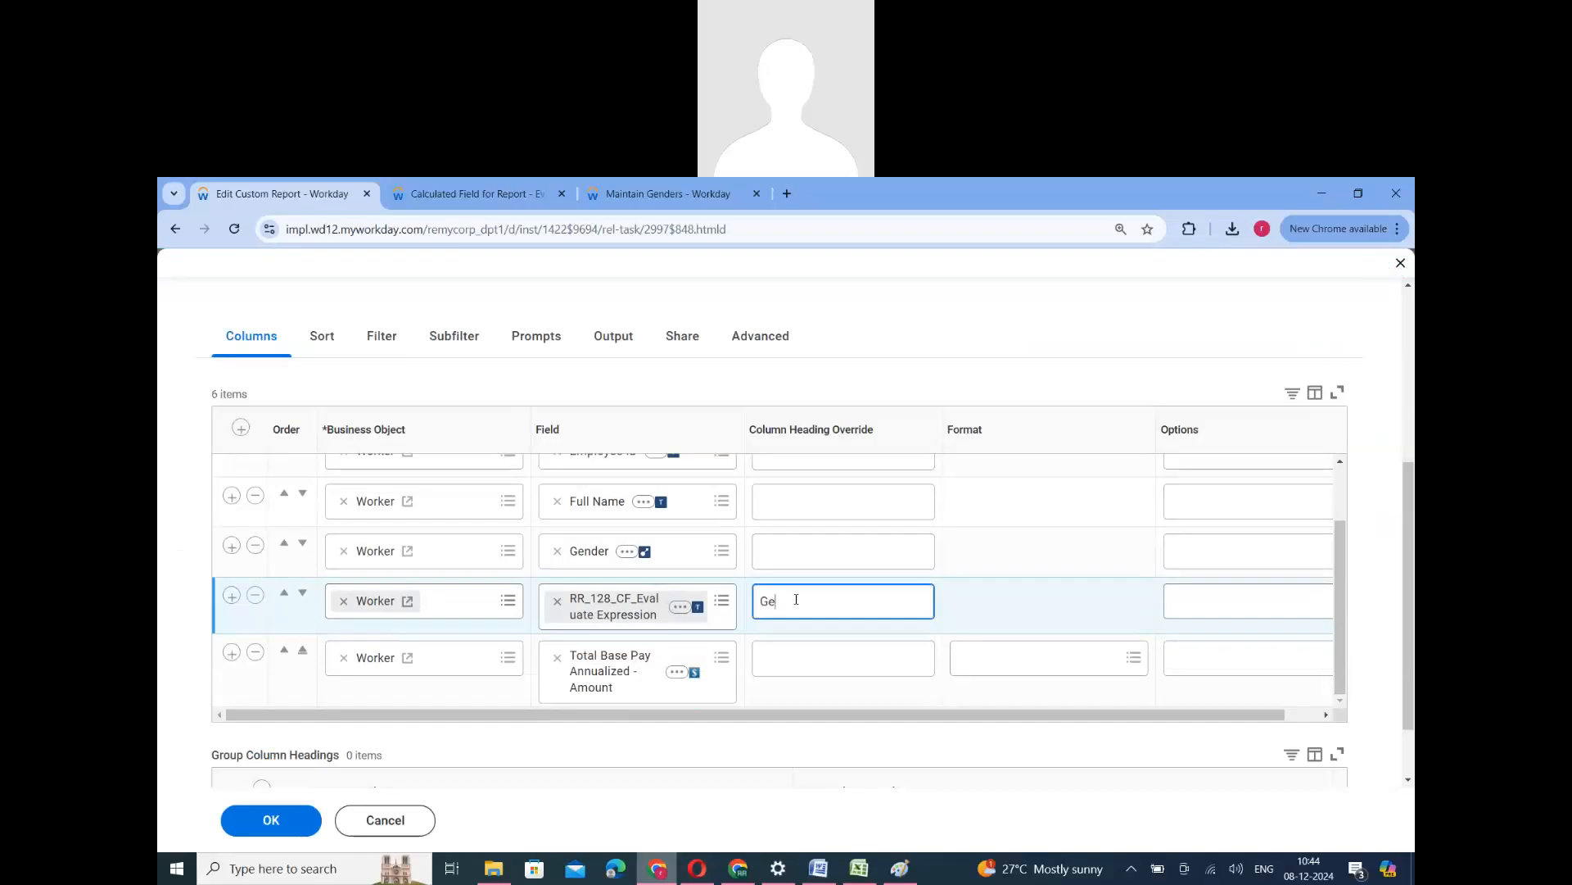
left_click(316, 829)
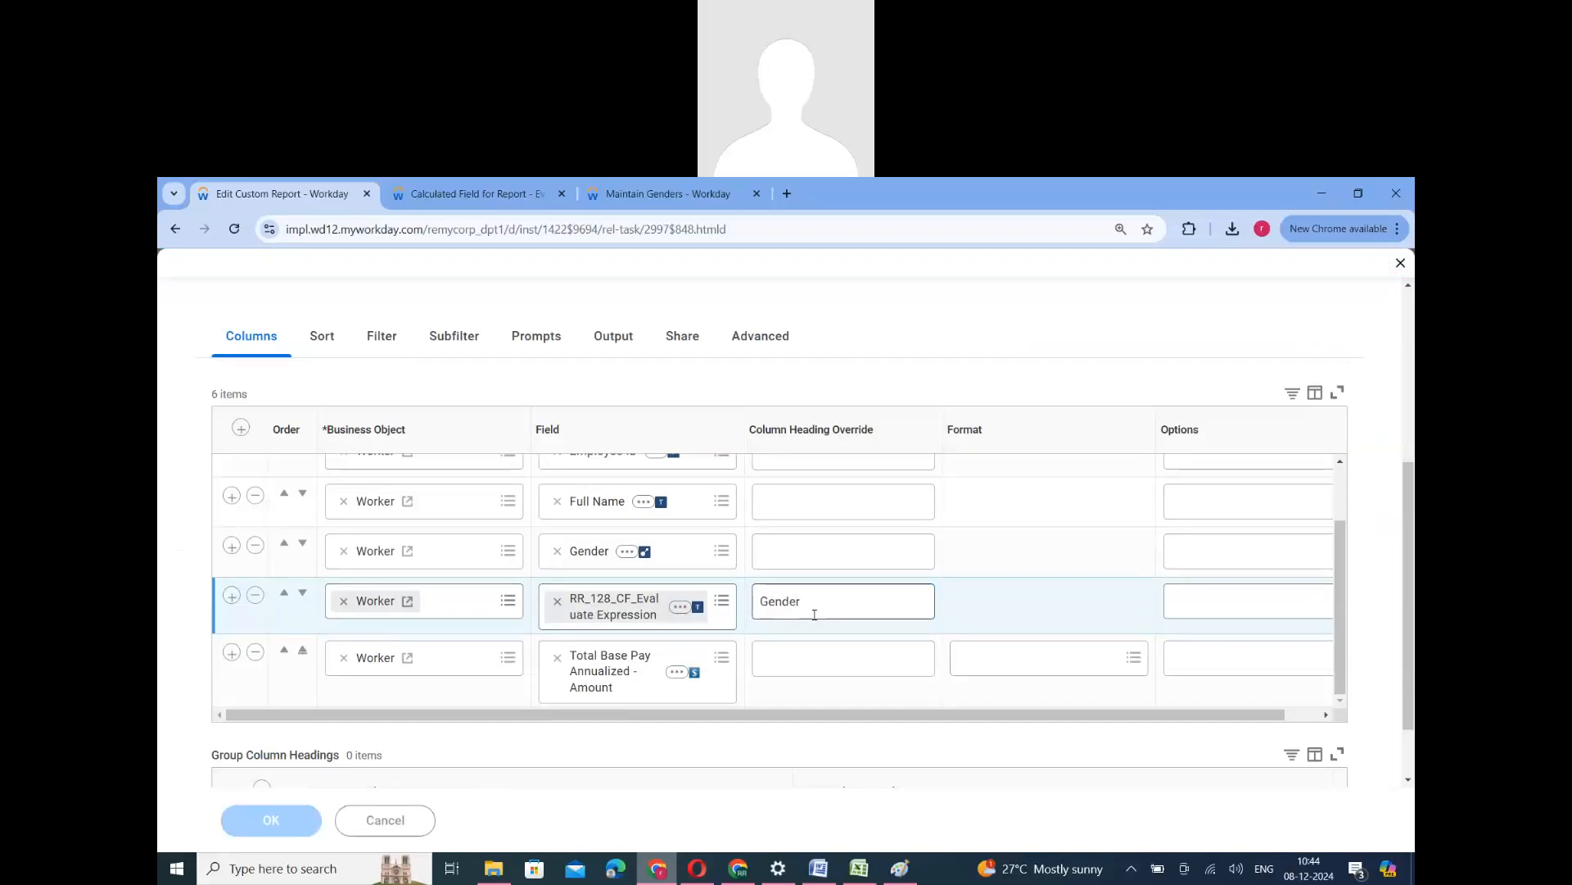
- Confirm the edited report definition and run the RR_128_Calculated Fields_V3 report
left_click(314, 820)
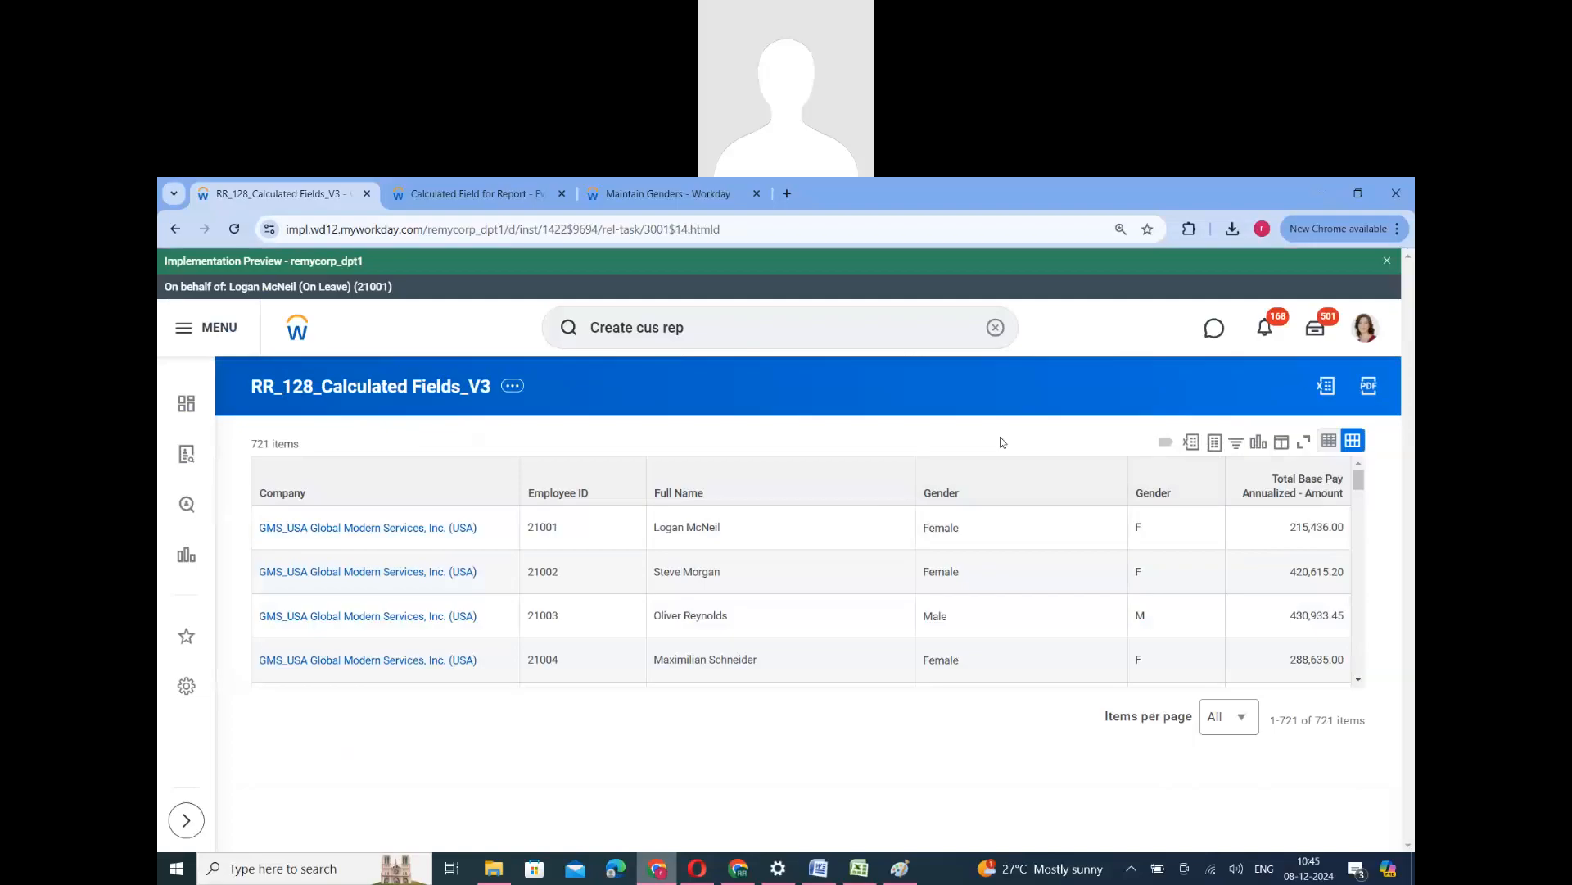
- Review the calculated fields maintained for RR_128_Calculated Fields_V3 and compare them with the Gender columns in the report output
left_click(483, 197)
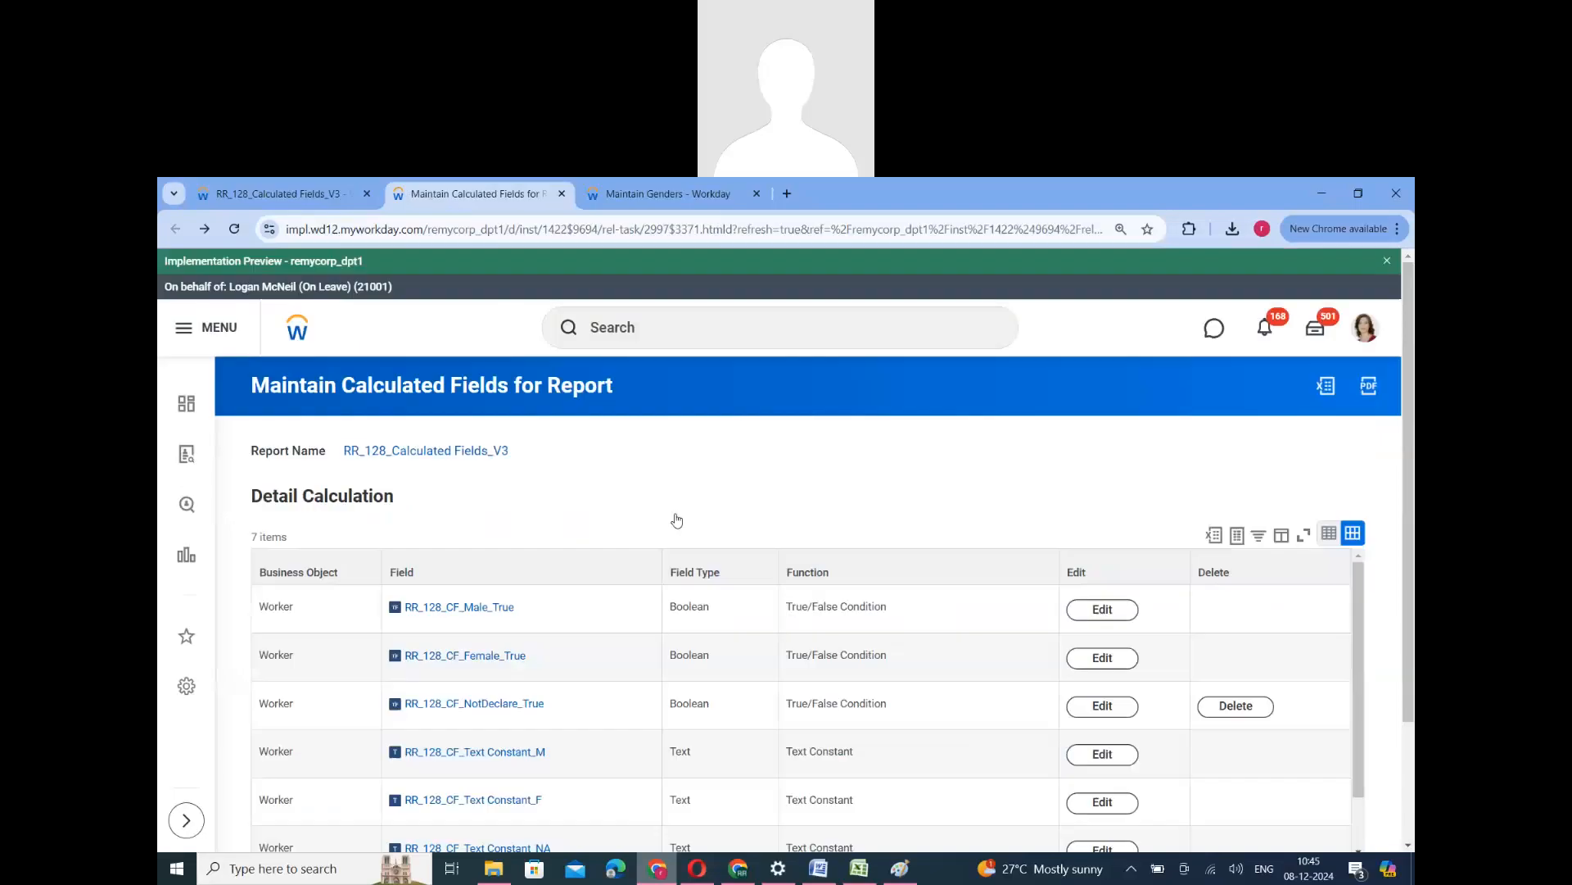
scroll(543, 694, "down", 4)
scroll(609, 636, "down", 1)
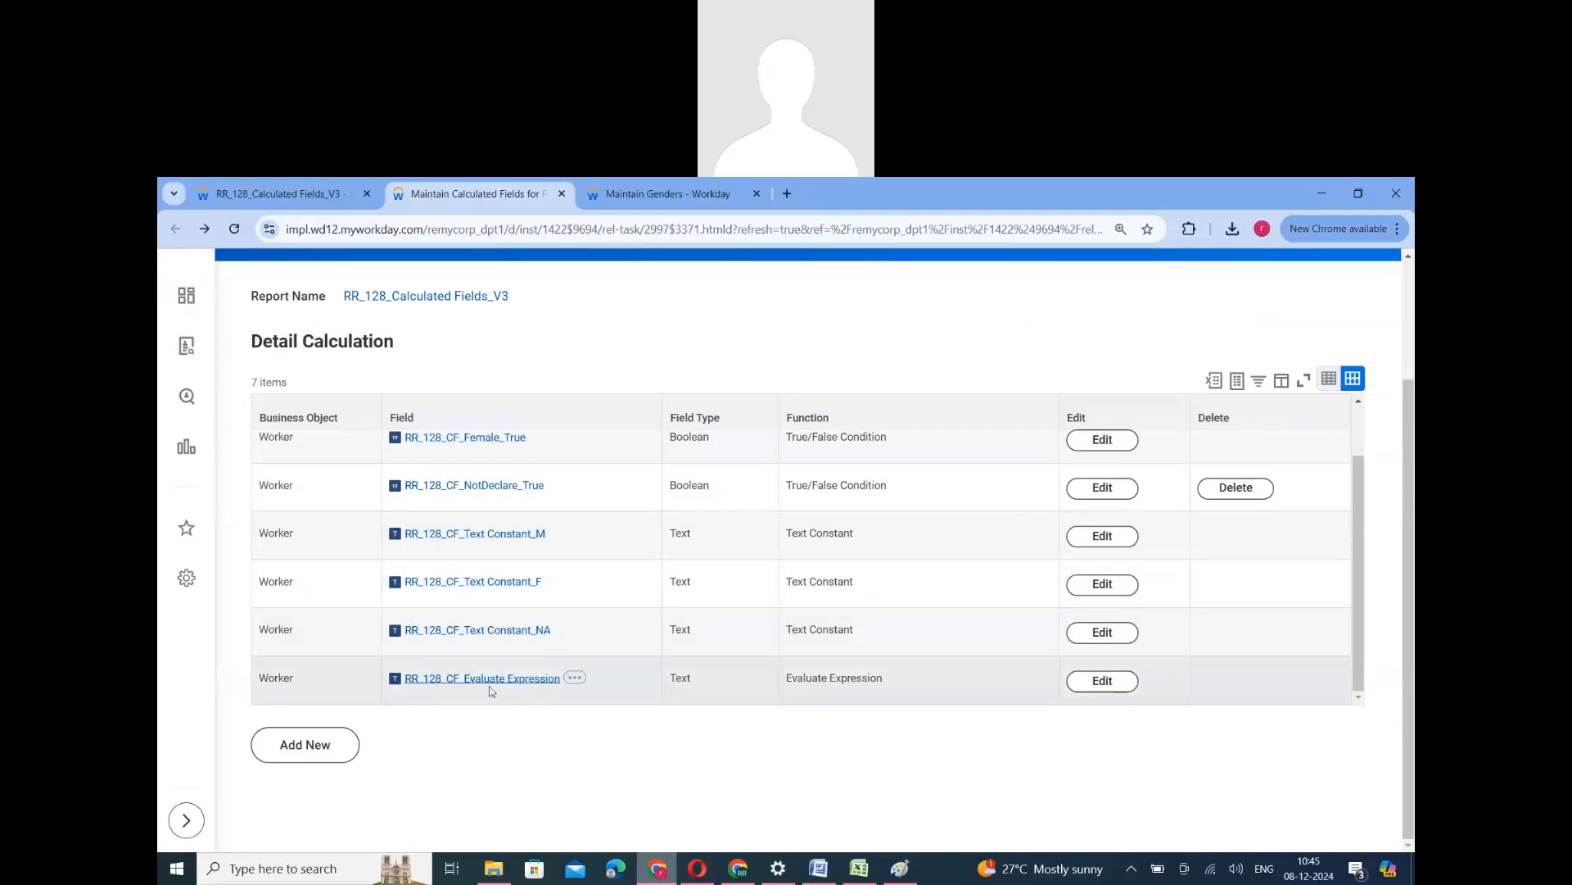
key("ctrl+shift+Tab")
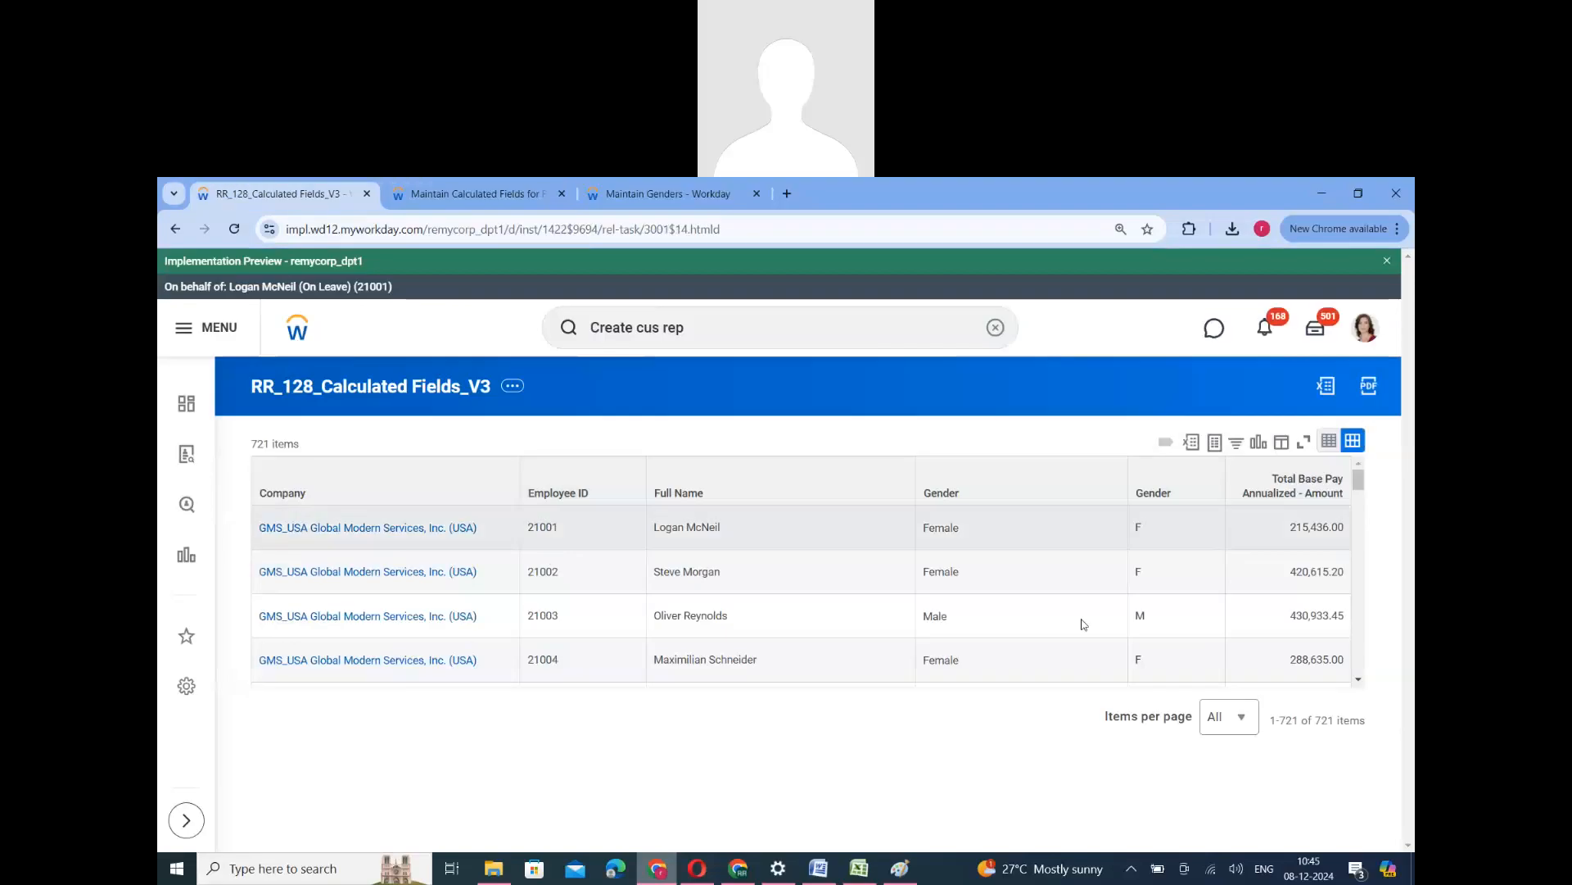
left_click(474, 200)
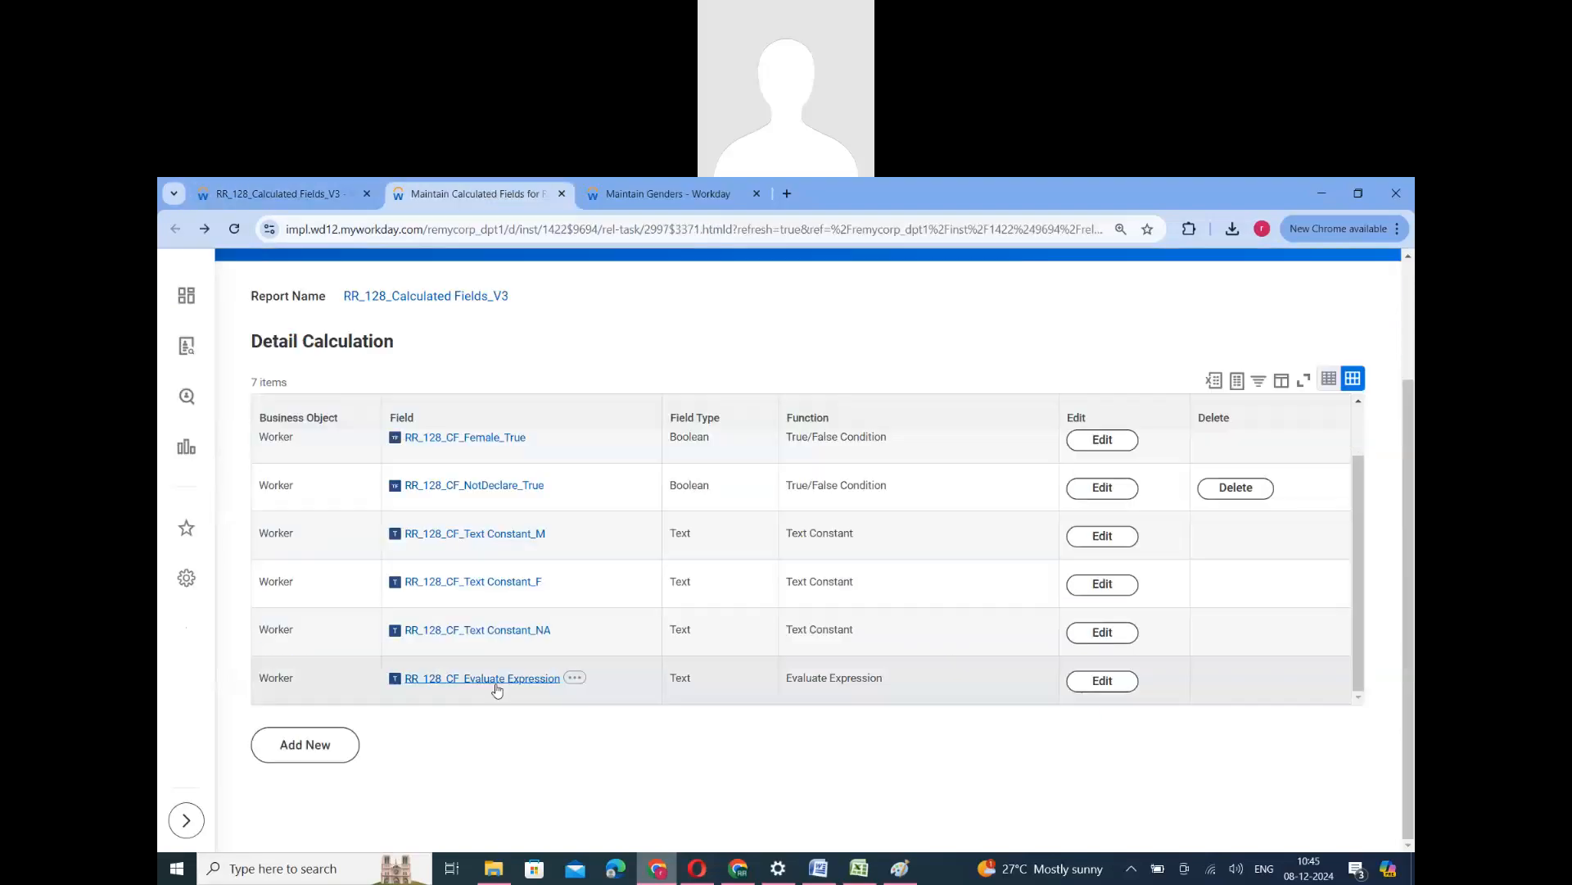
scroll(492, 557, "up", 2)
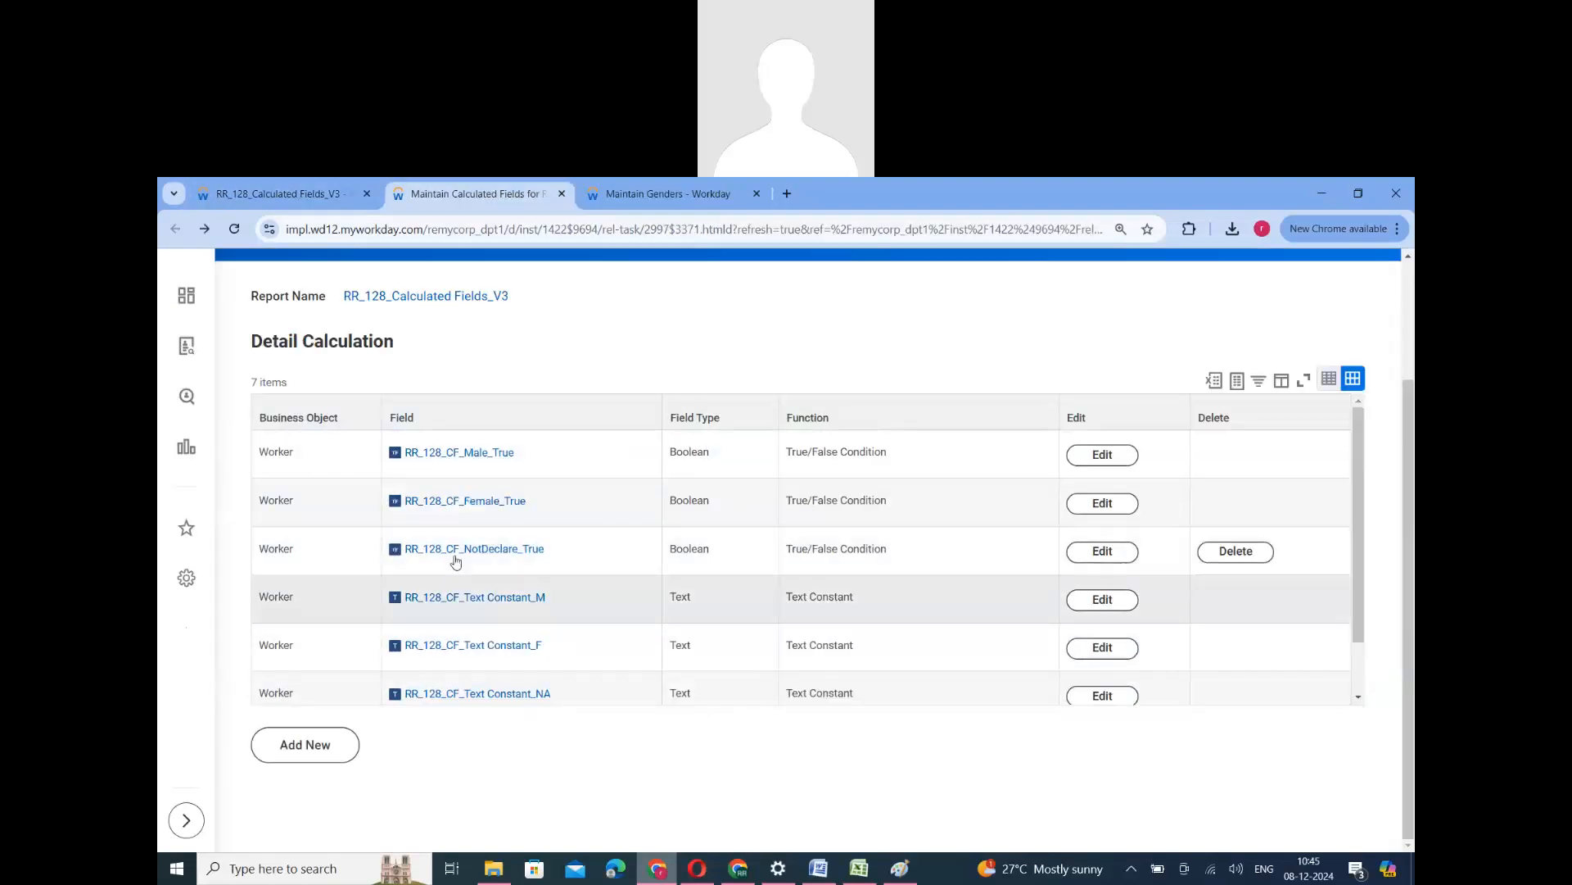
scroll(483, 639, "down", 1)
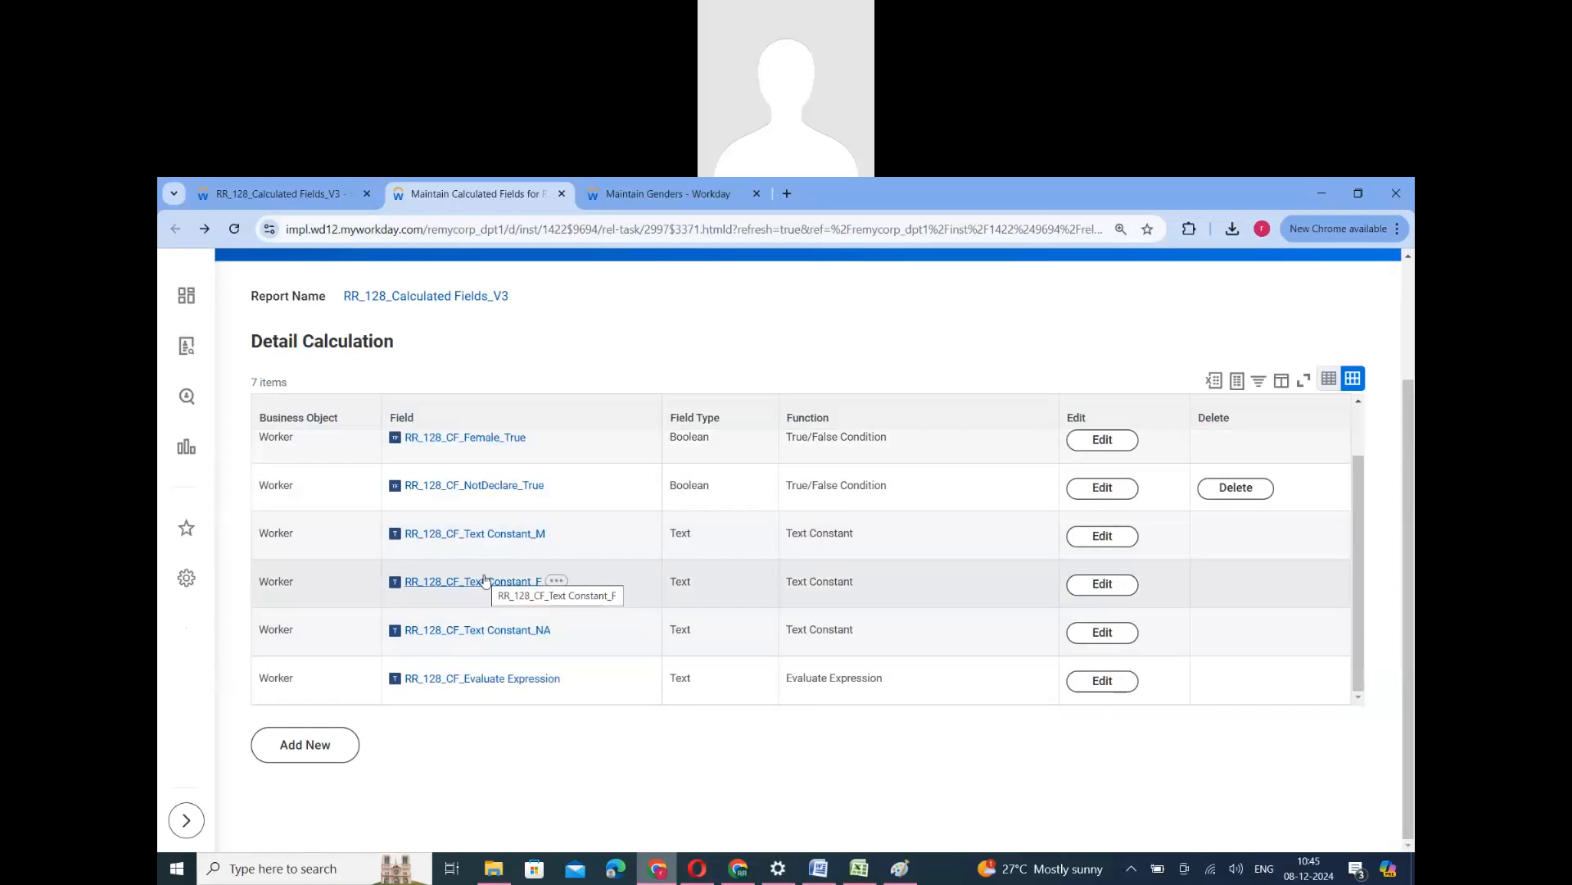
scroll(483, 578, "up", 1)
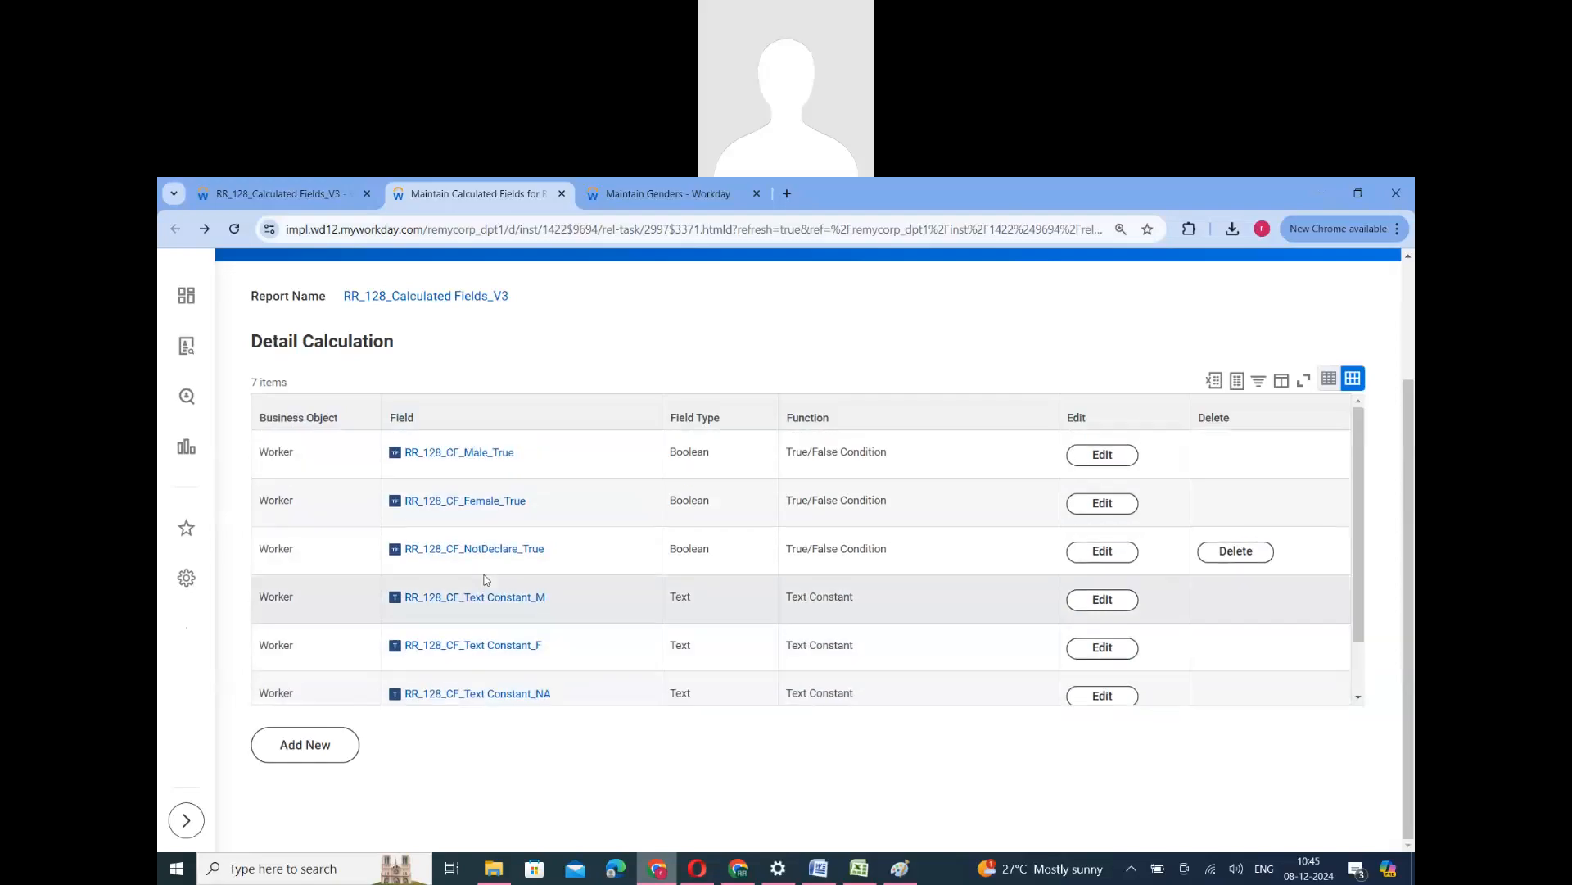
left_click(279, 194)
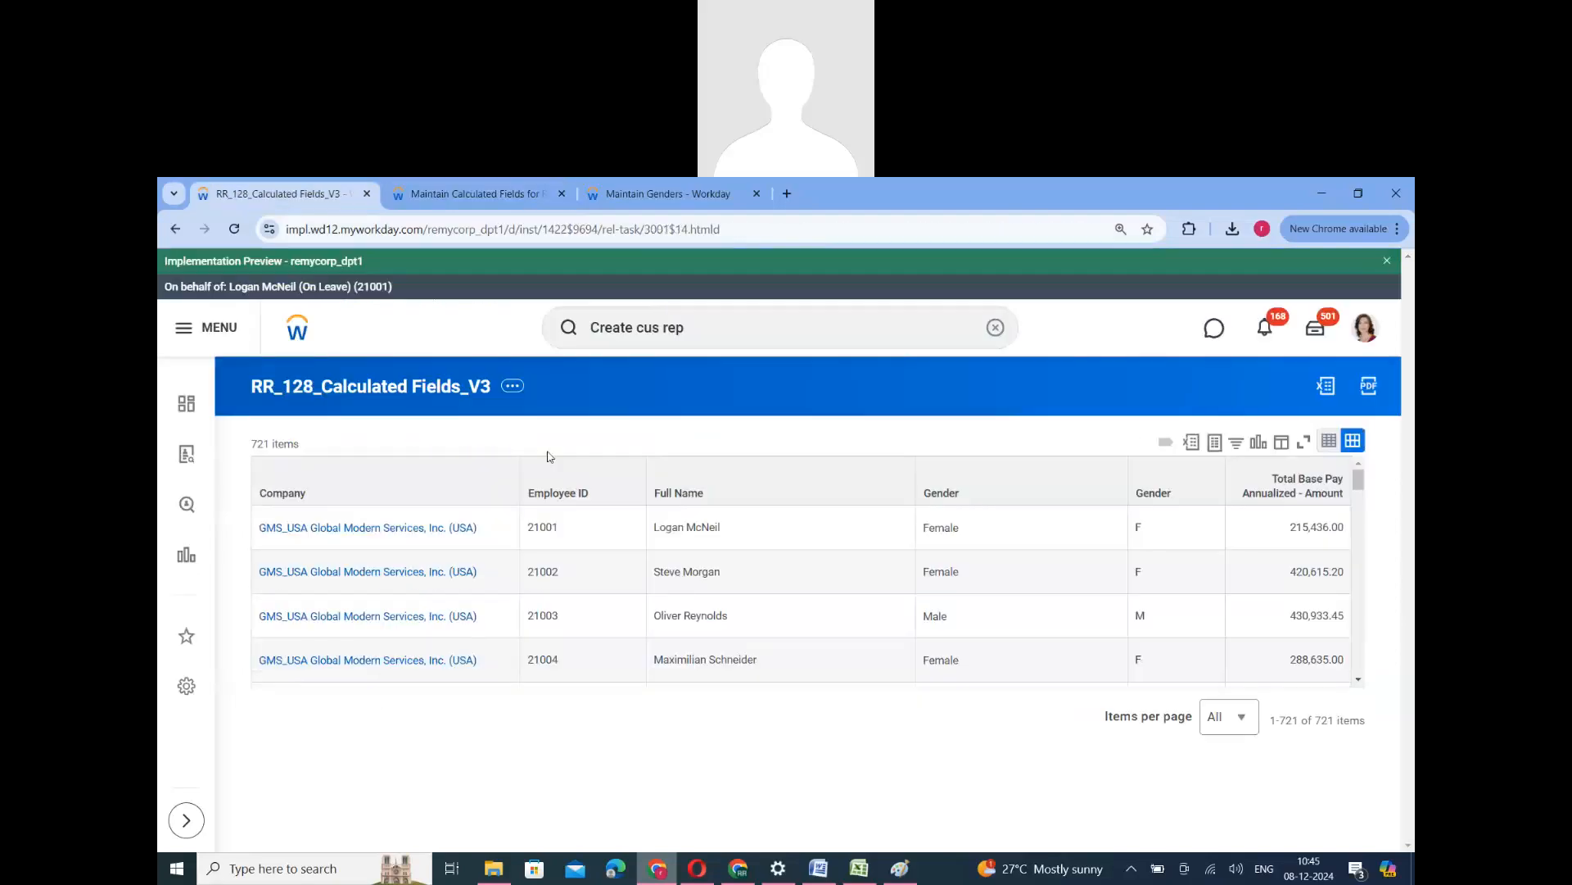
left_click(491, 194)
scroll(494, 606, "down", 1)
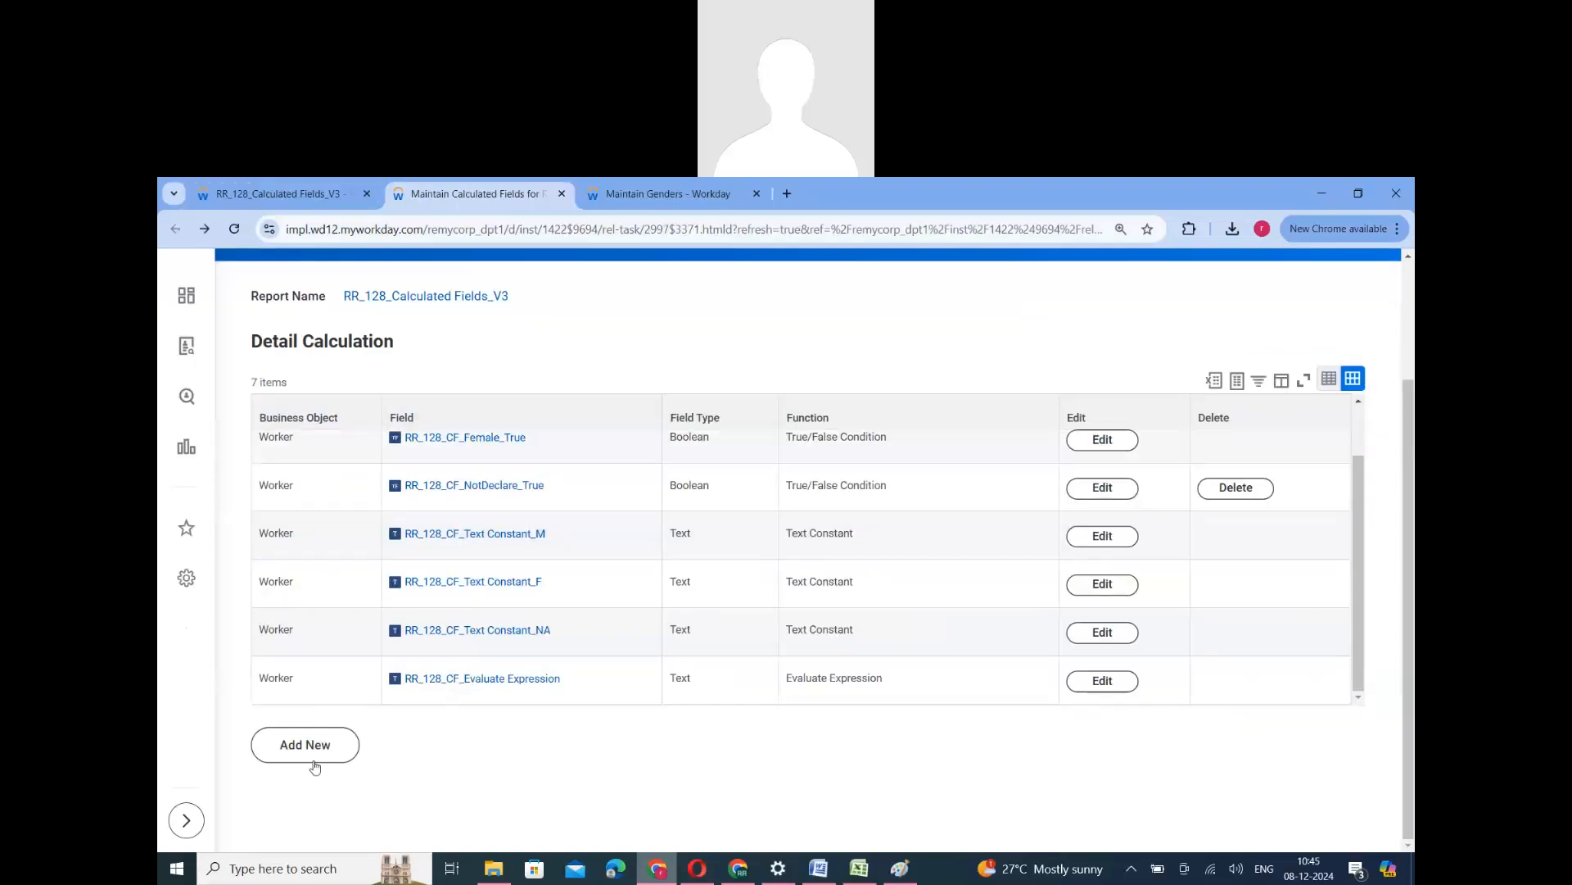
- Examine the RR_128_CF_Evaluate Expression definition and compare it with the Evaluate Expression IF notes in the ERP_124.docx Word document
left_click(514, 681)
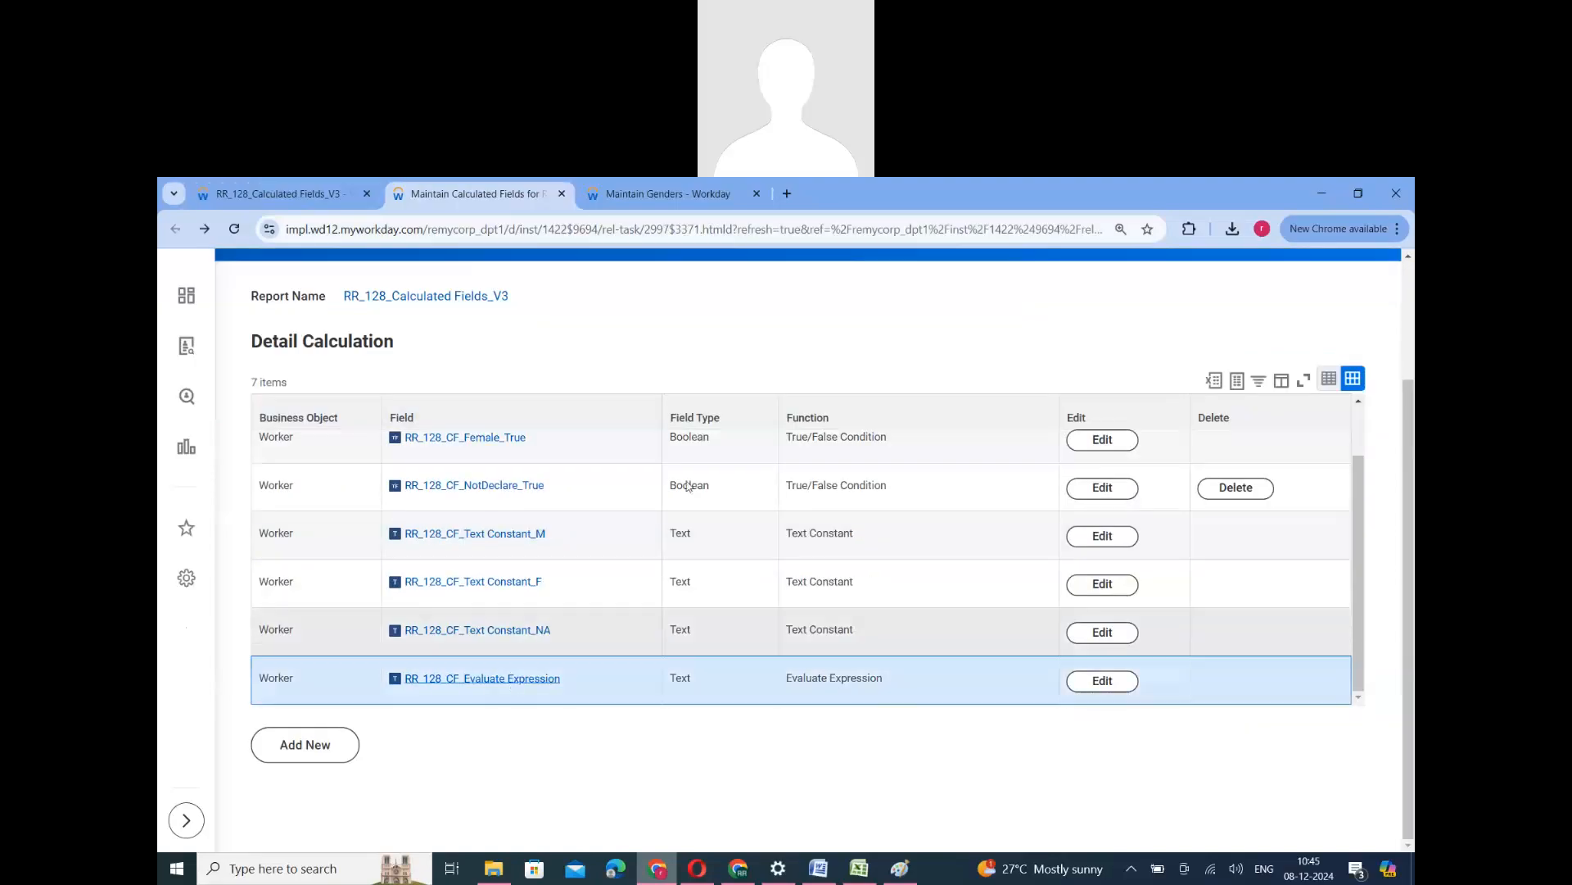
scroll(528, 804, "down", 1)
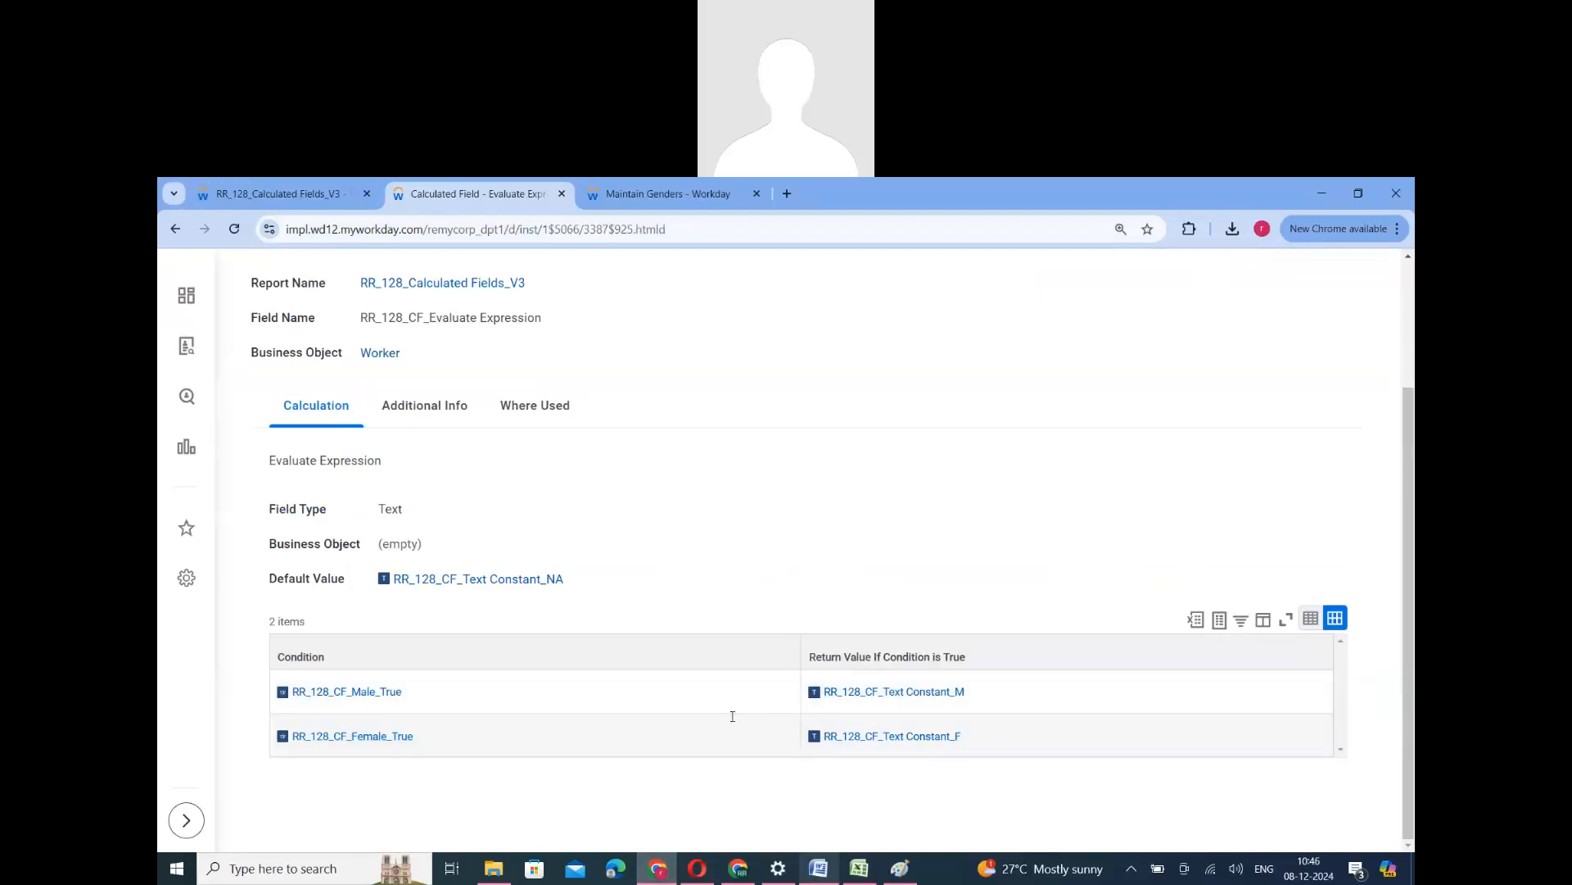
key("alt+Tab")
scroll(543, 621, "down", 12)
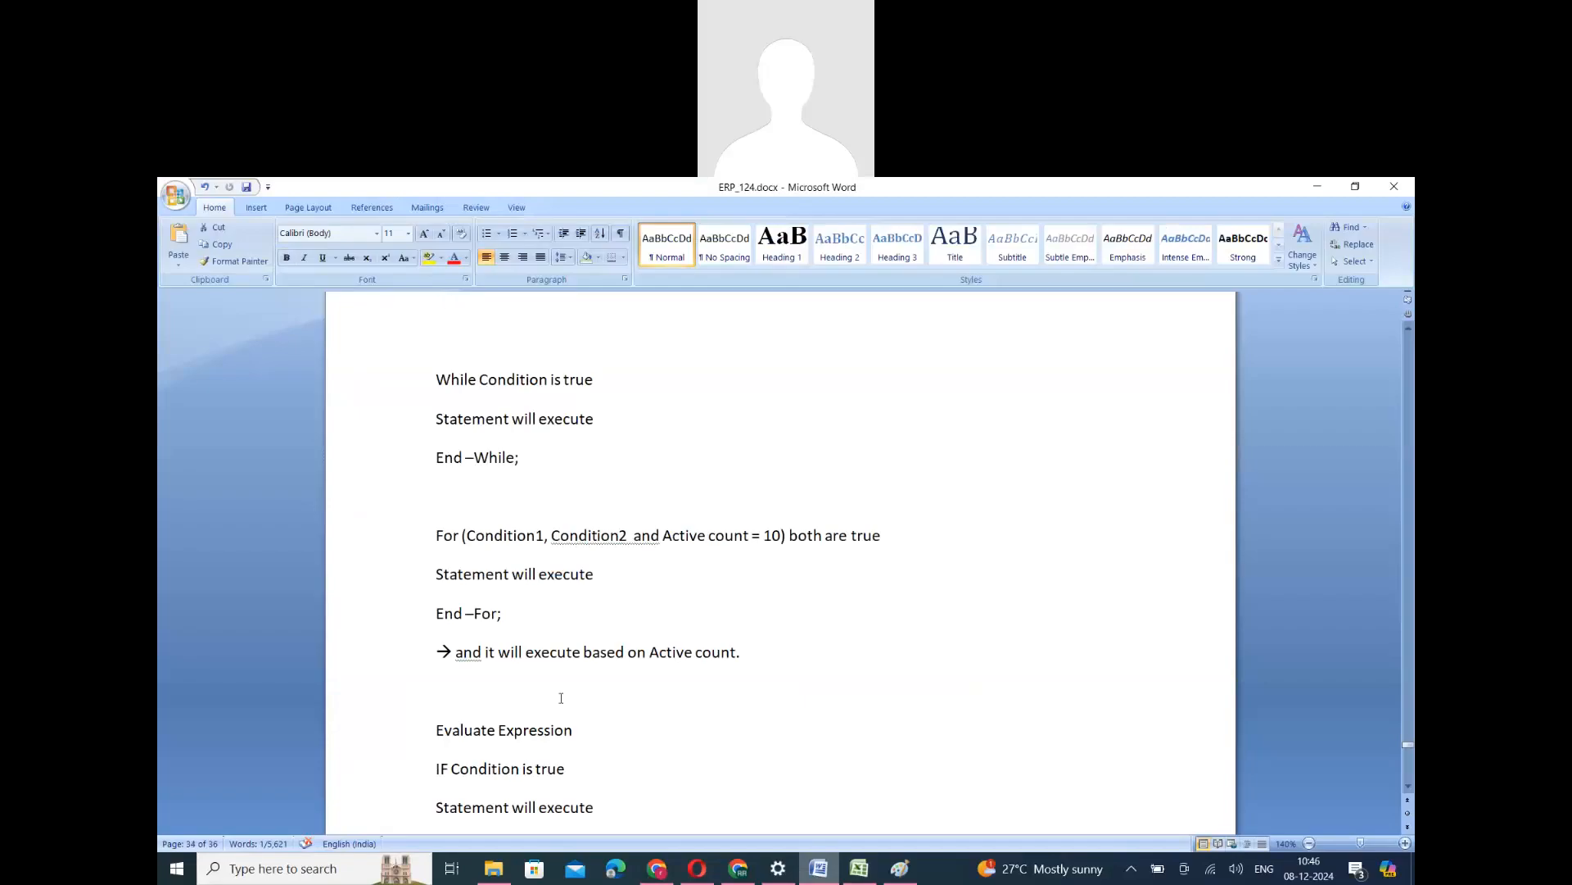
scroll(513, 523, "down", 4)
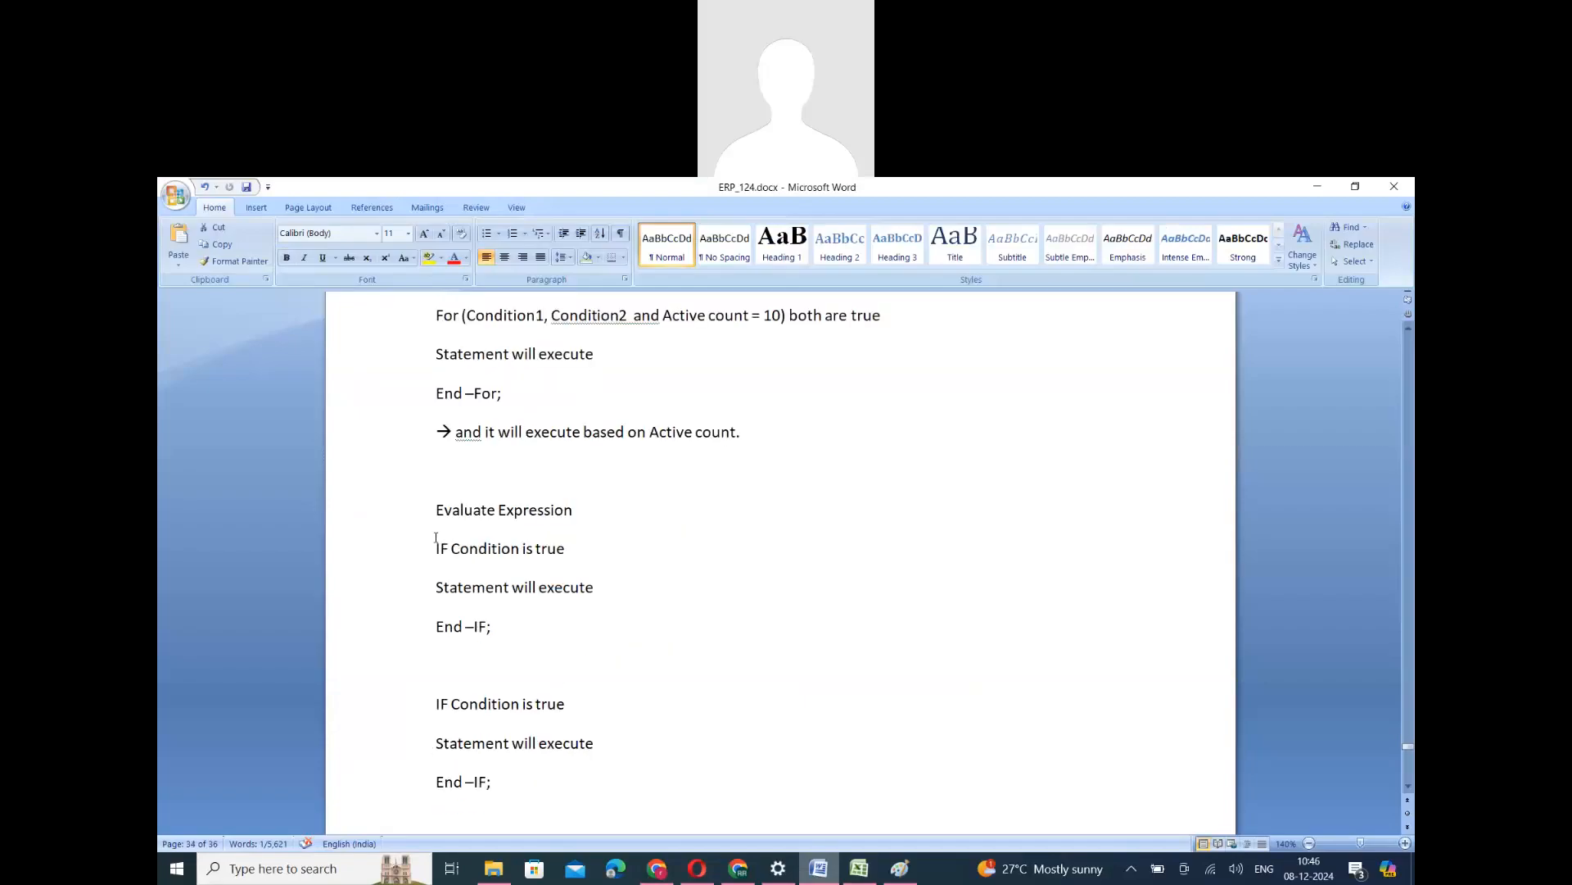
left_click_drag(530, 640, 512, 665)
left_click(511, 665)
left_click_drag(437, 549, 512, 784)
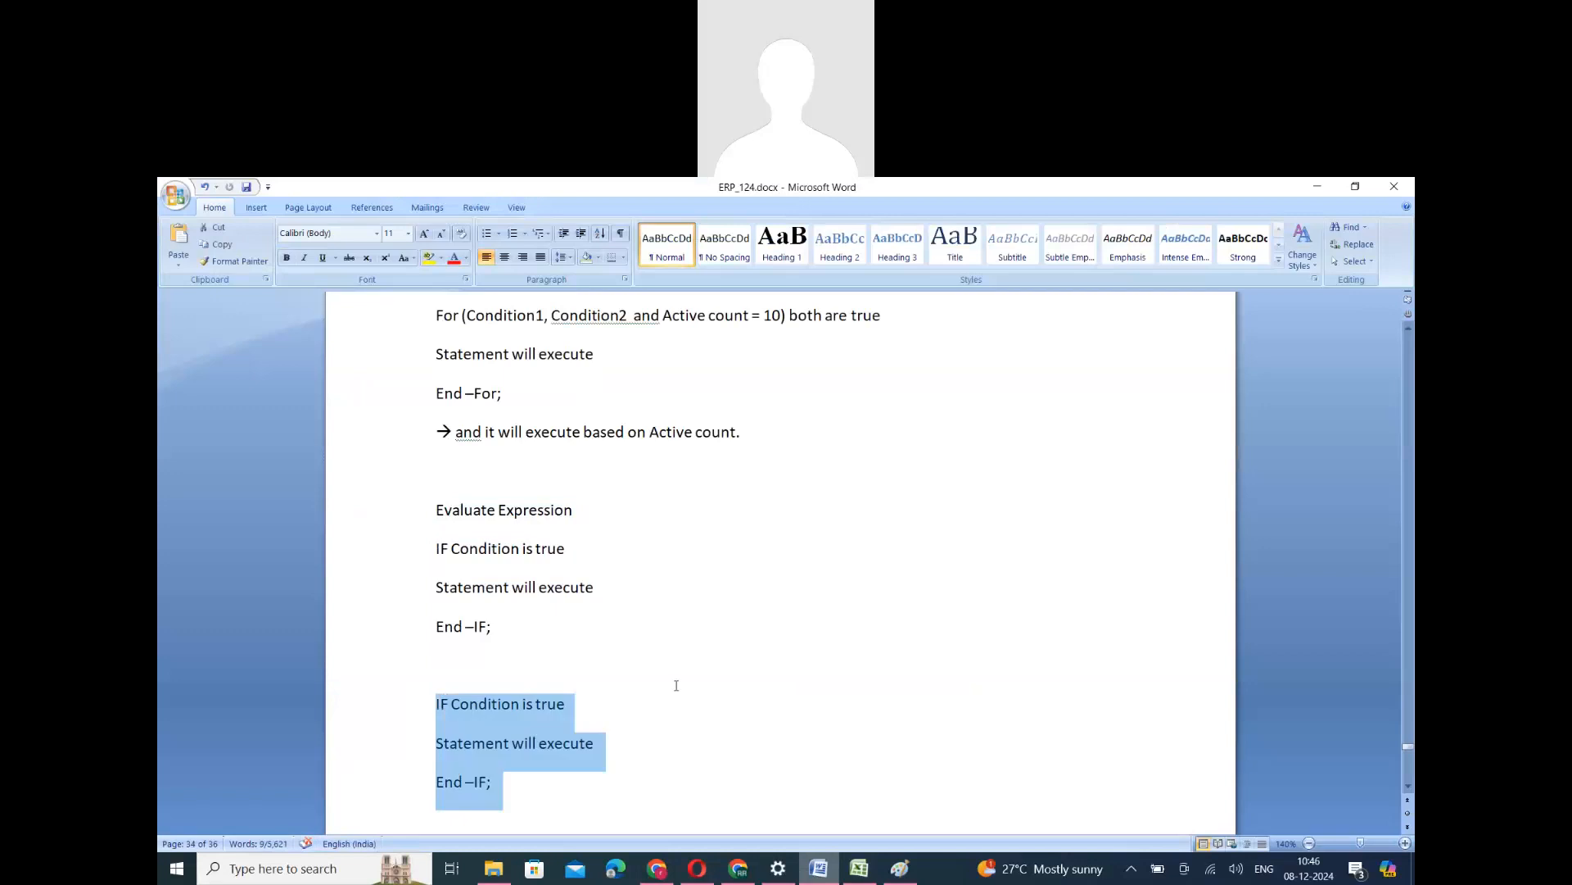
scroll(687, 687, "up", 3)
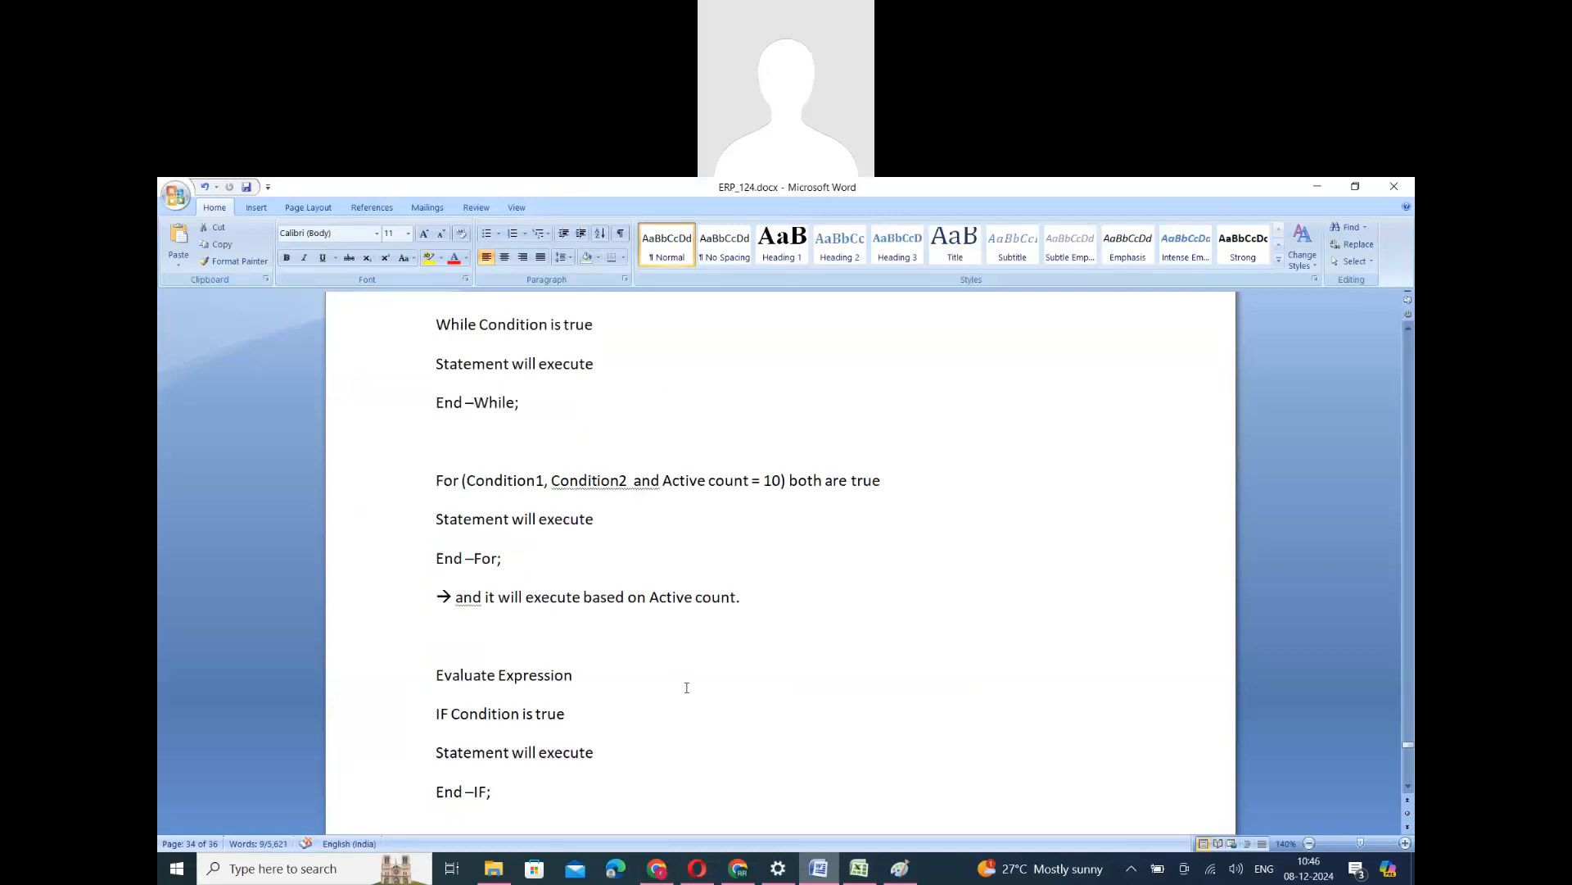
left_click(659, 869)
scroll(532, 522, "up", 3)
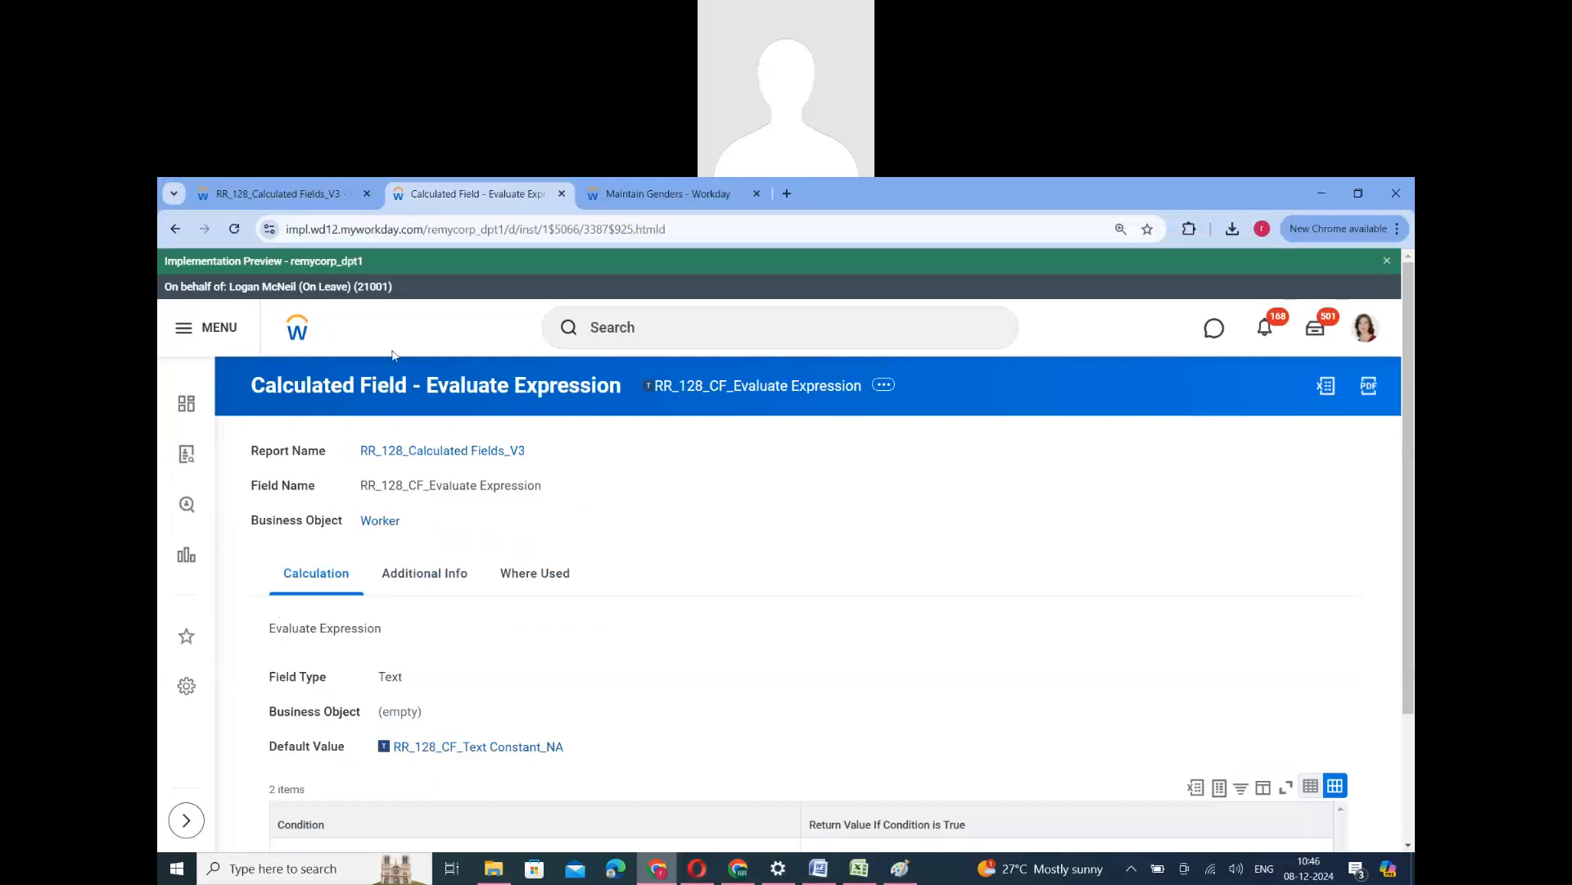
- Start a new calculated field for the report on the Worker business object with the Evaluate Expression Band function
left_click(176, 232)
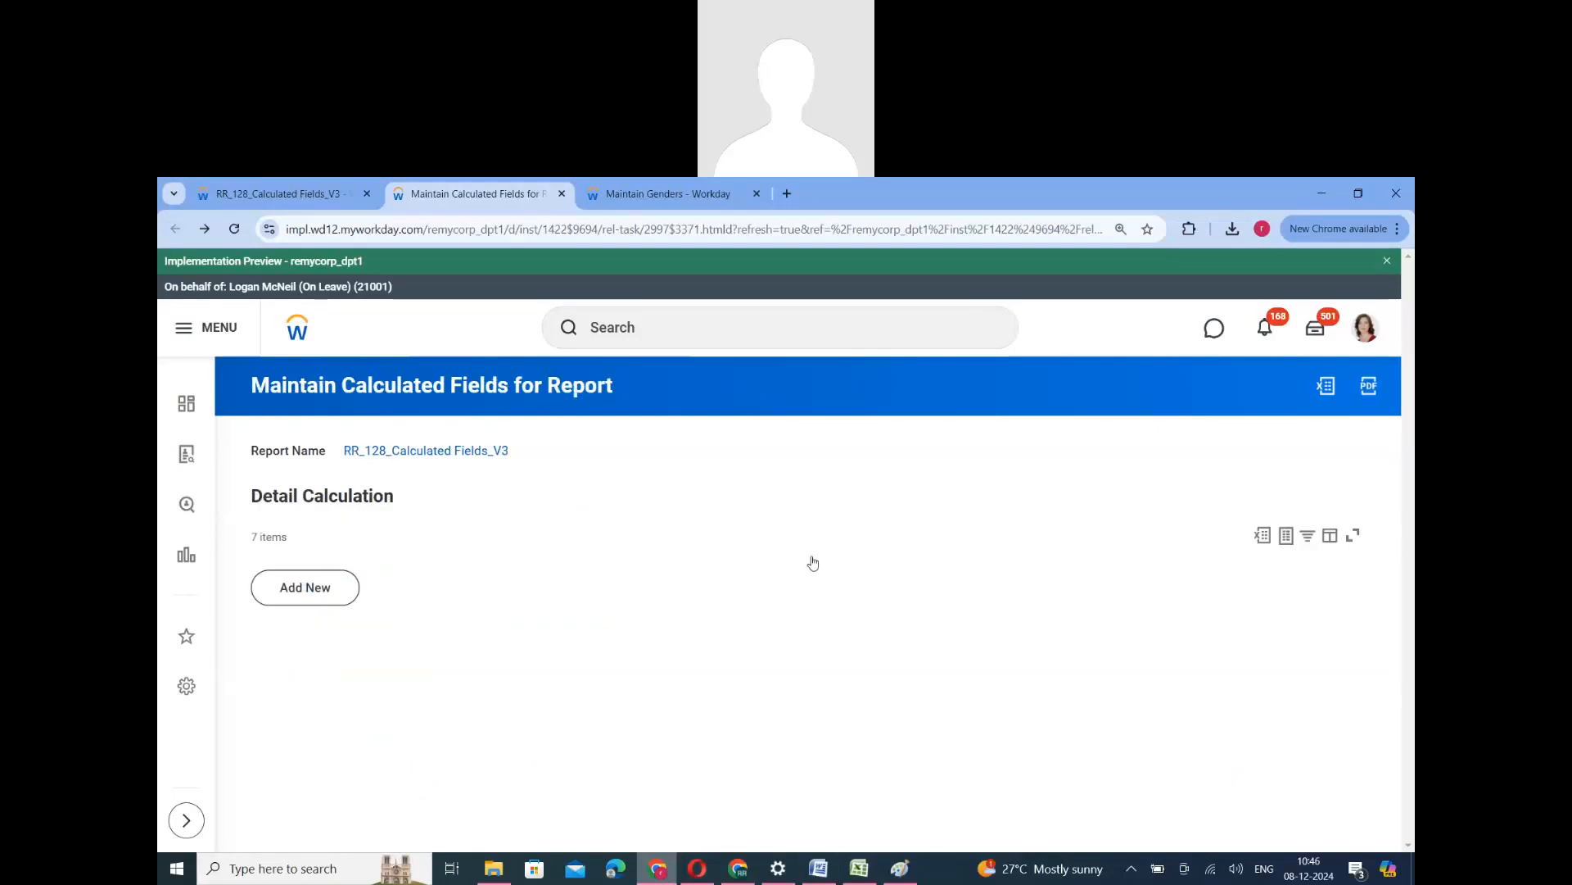
scroll(548, 721, "down", 2)
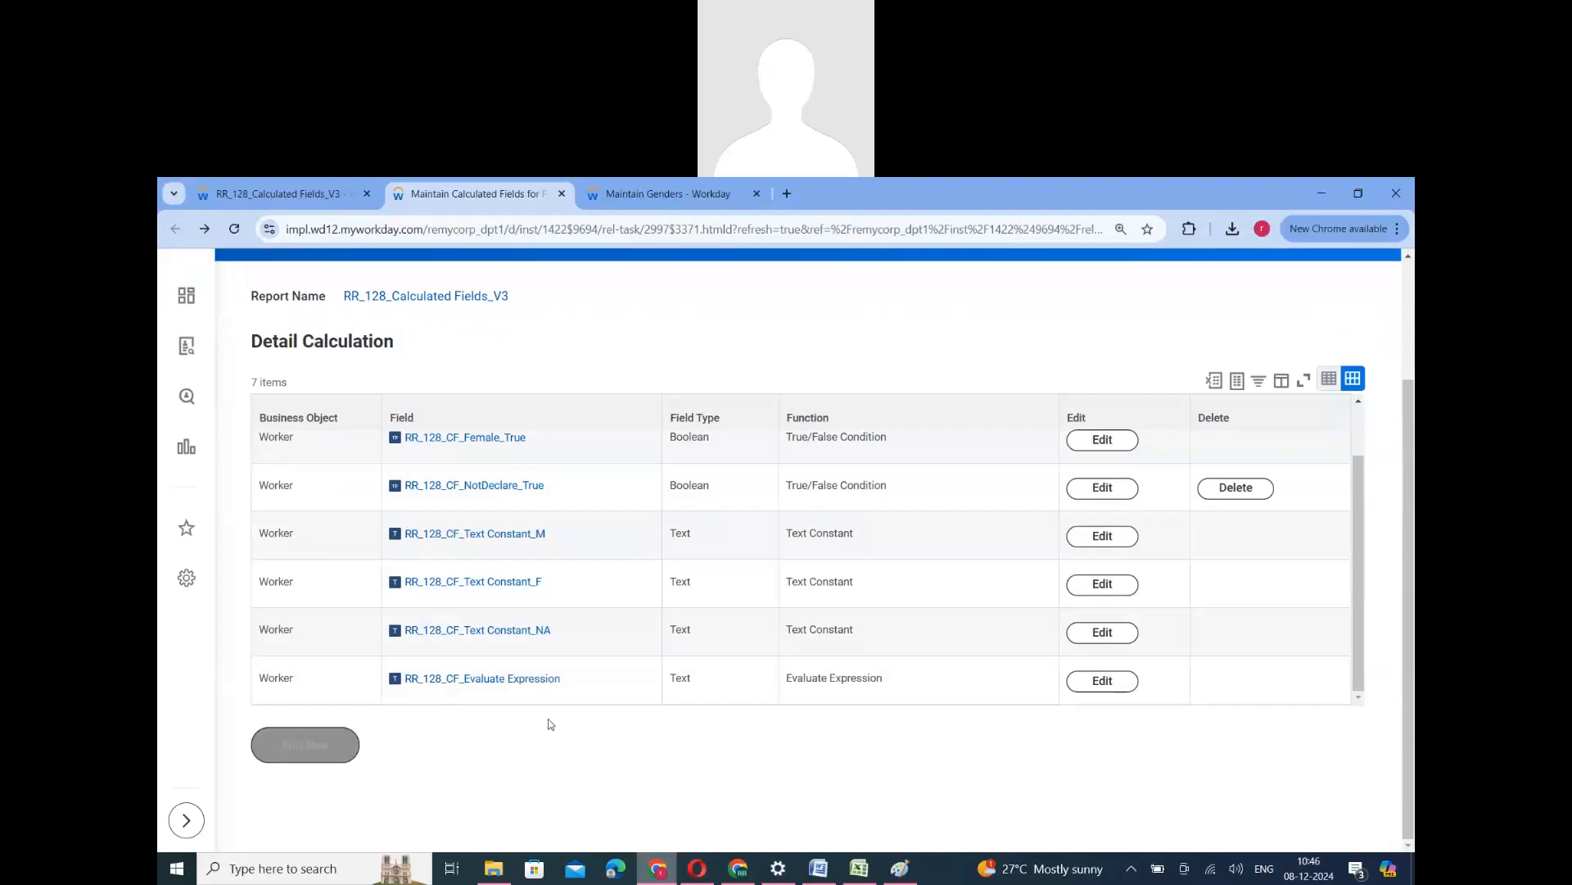
left_click(305, 745)
left_click(765, 591)
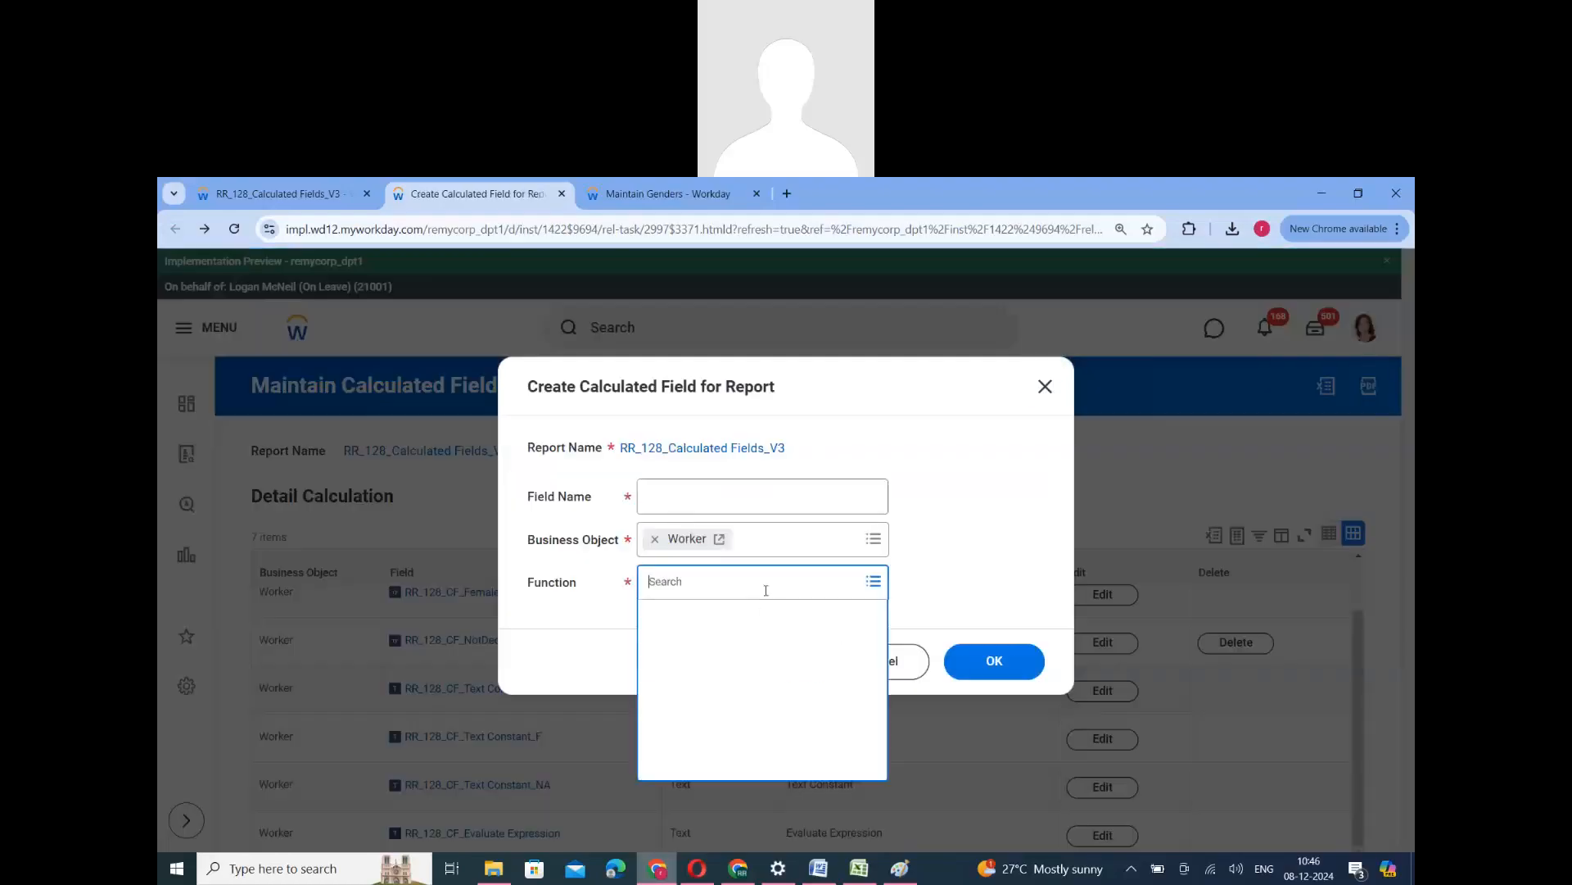
scroll(744, 745, "down", 8)
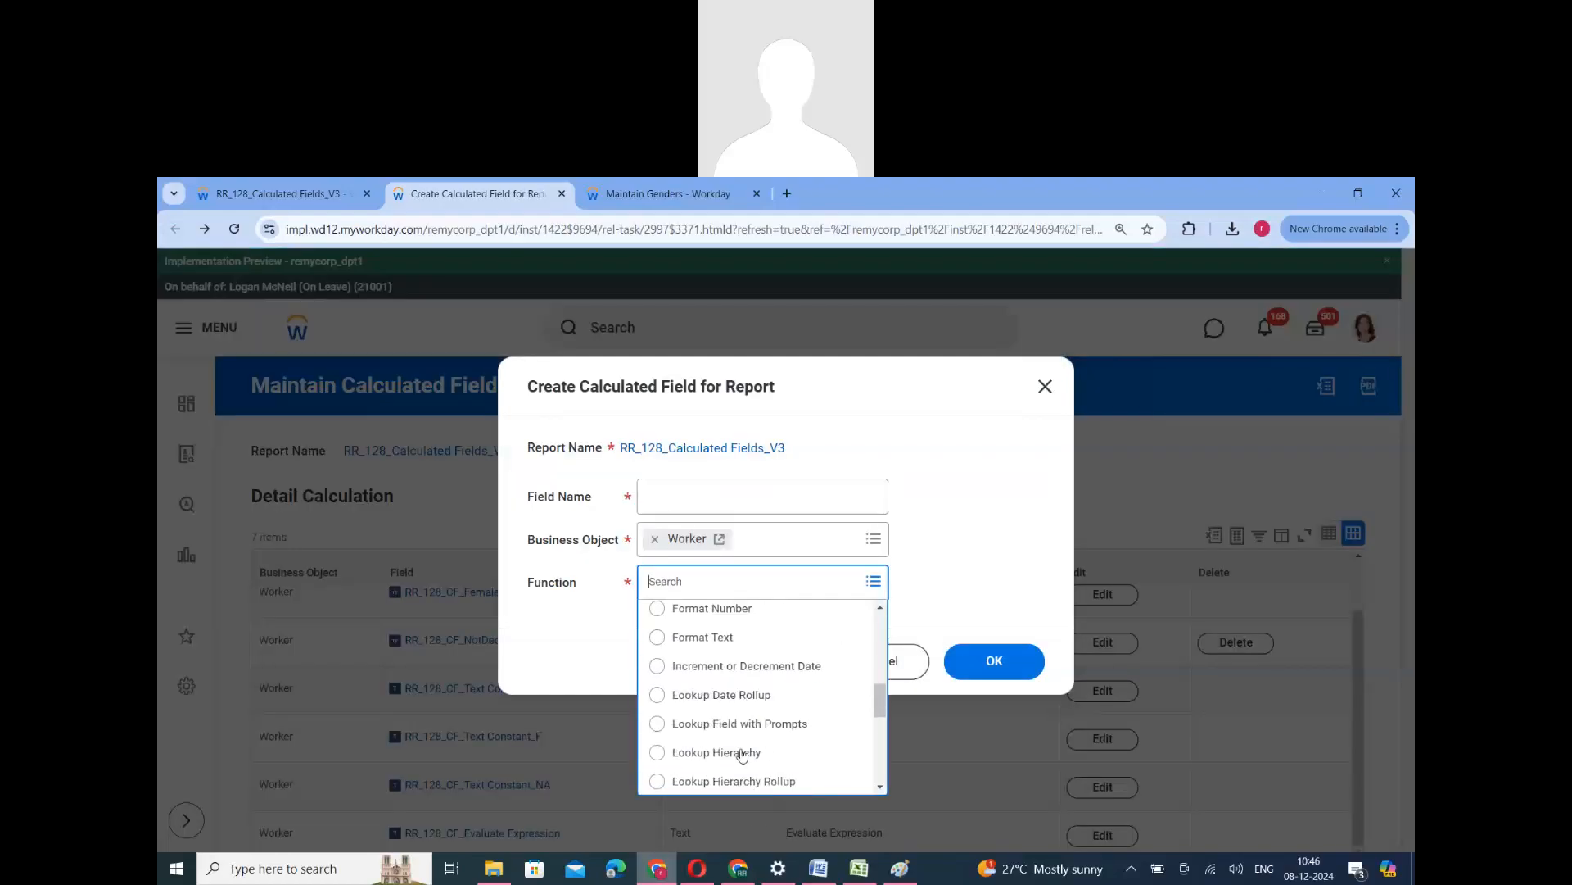
scroll(751, 742, "down", 3)
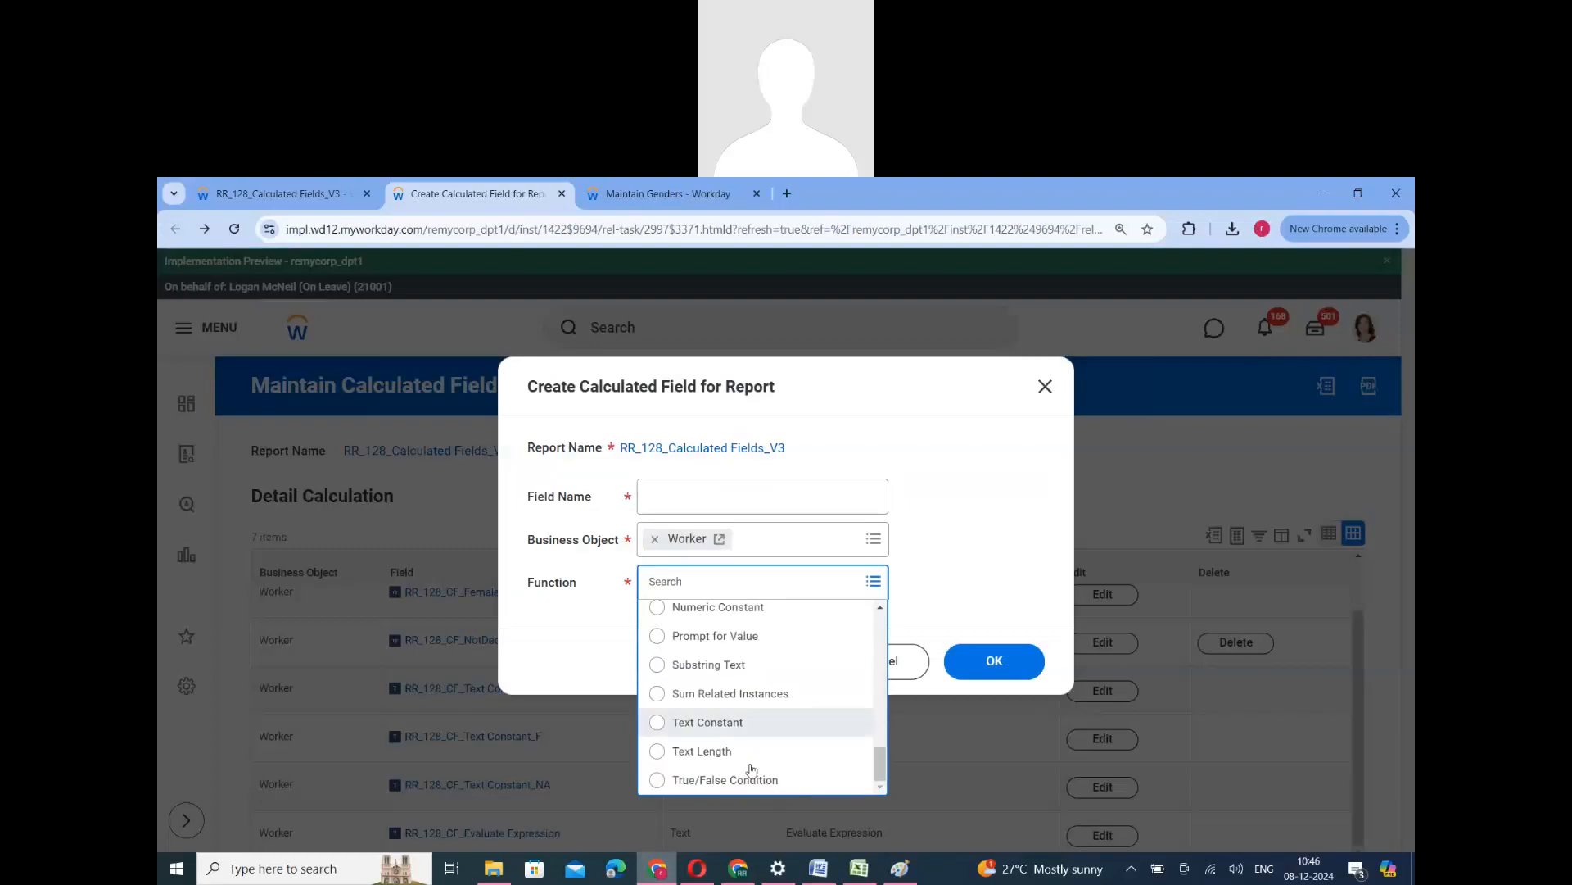
scroll(759, 754, "up", 6)
scroll(754, 737, "up", 3)
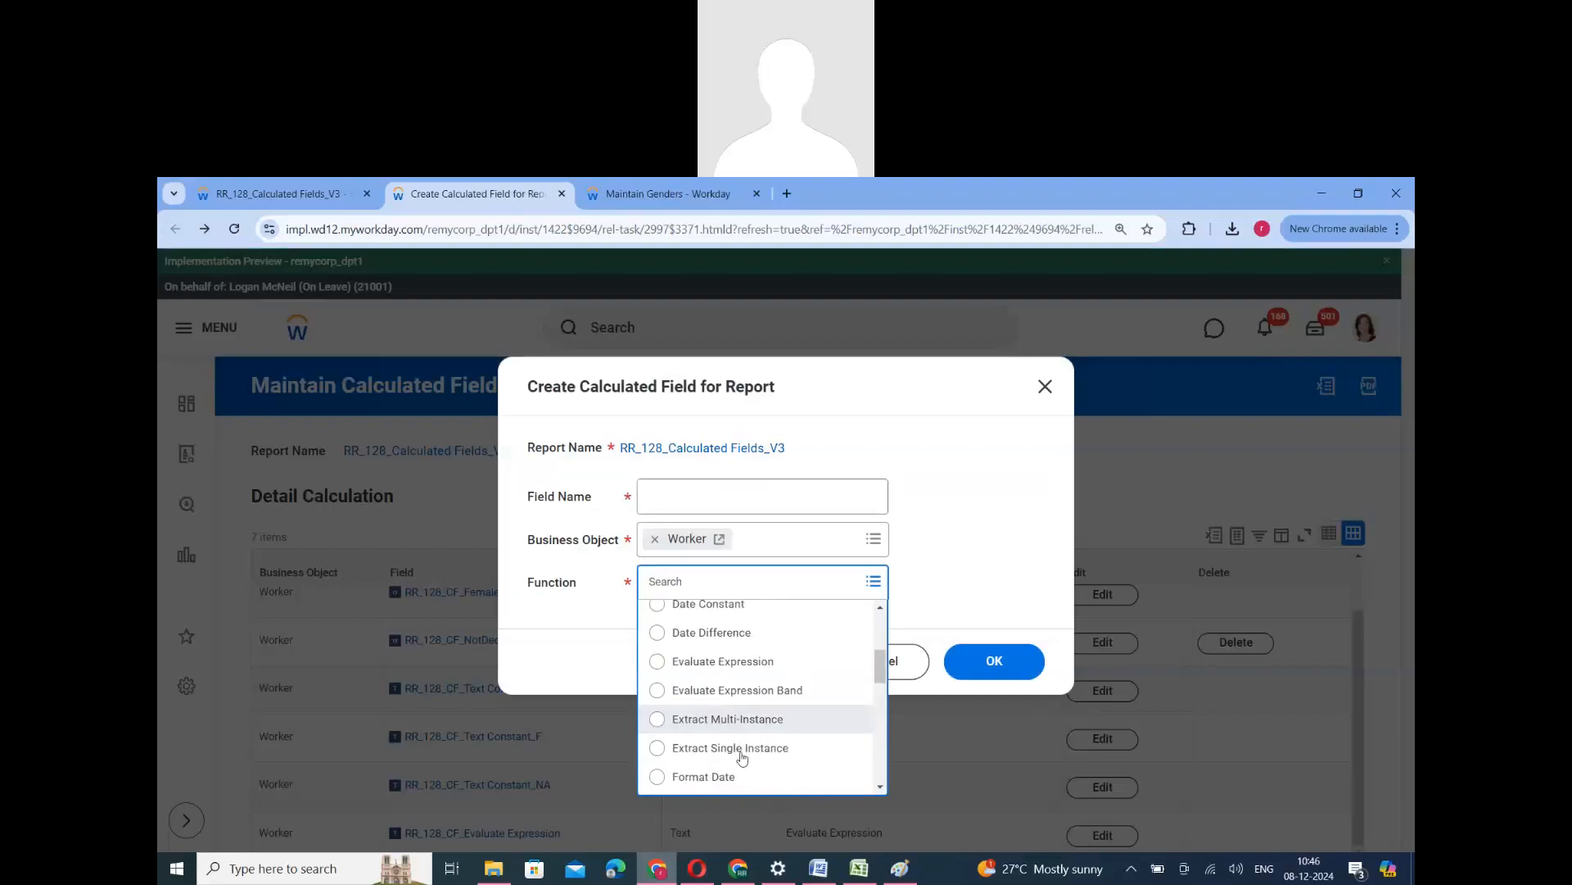
left_click(733, 698)
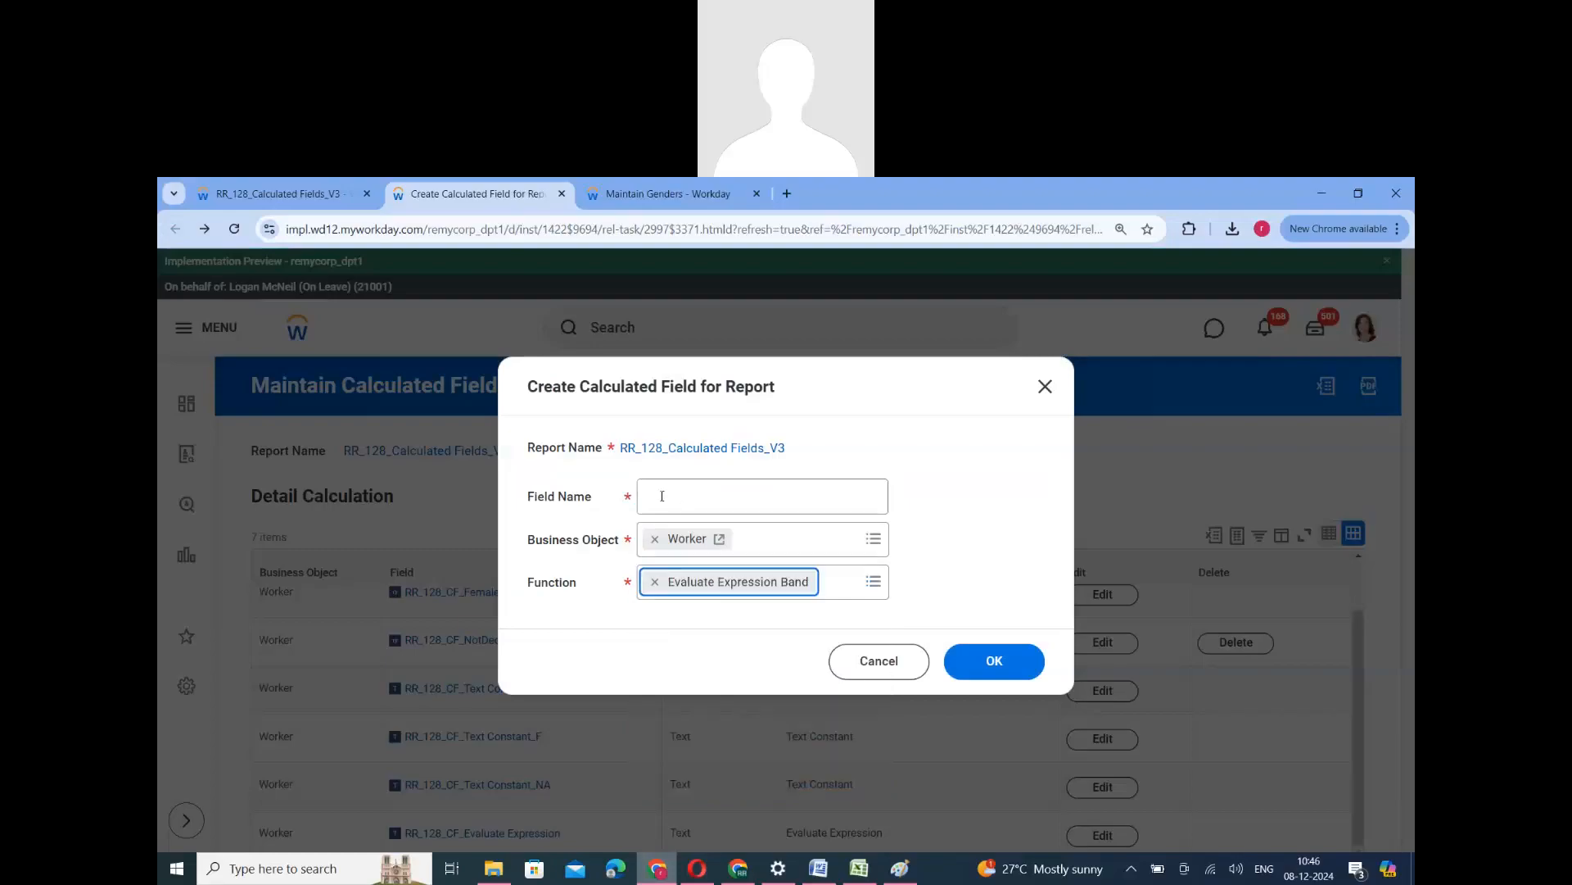
- Name the calculated field "RR_128_Evaluate Expression Band" and proceed to its definition
left_click(662, 496)
type("RR")
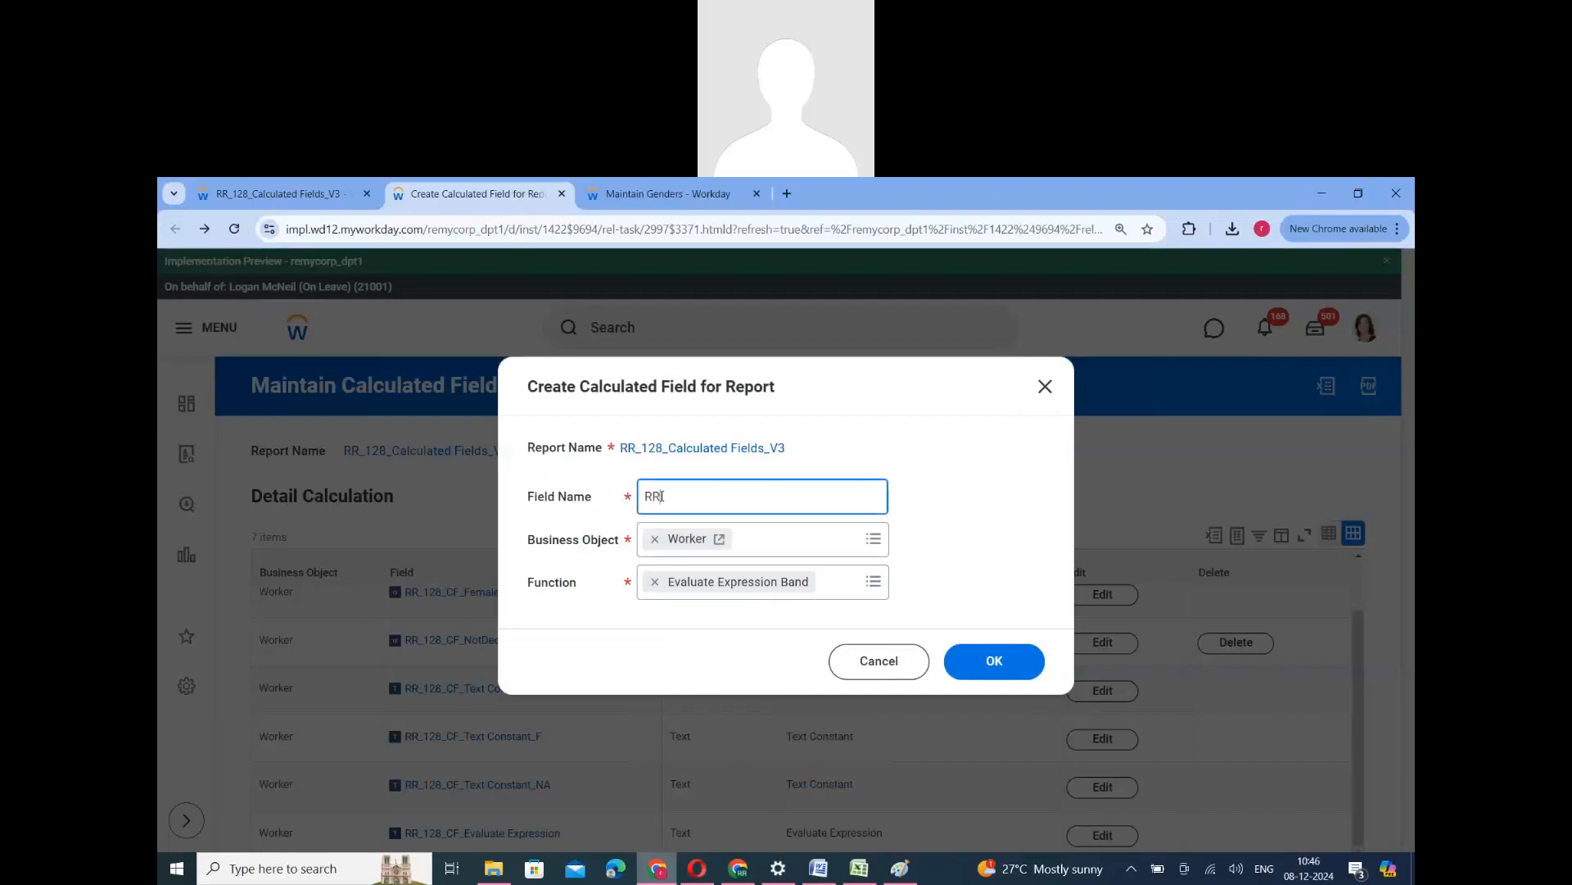
type("_128_Evaluate Ecxpresssion Band")
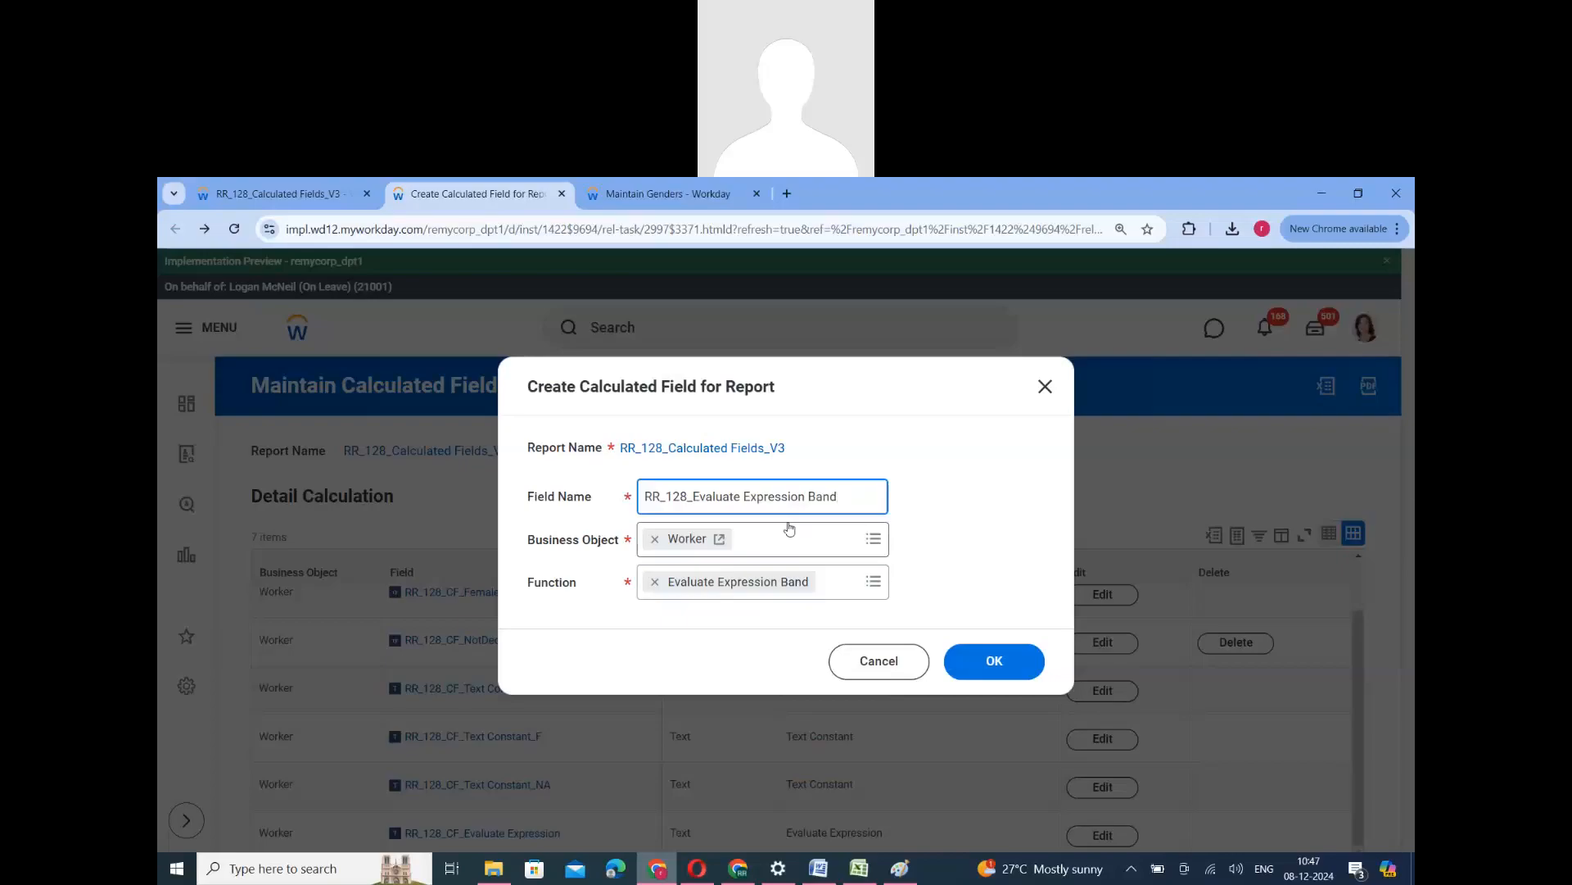
left_click_drag(810, 495, 938, 508)
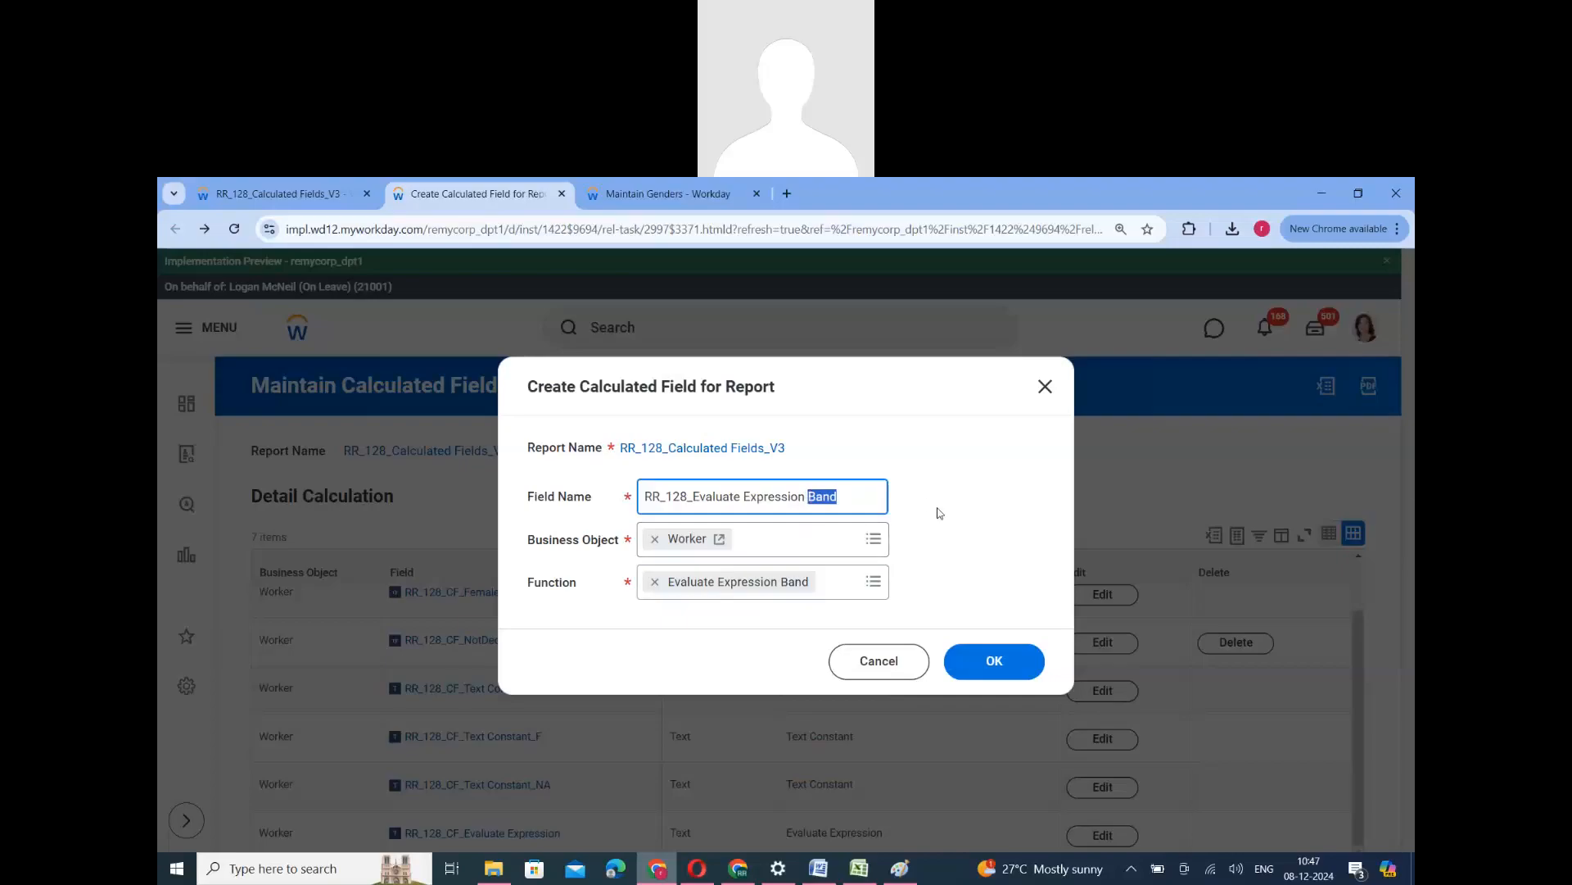
left_click(941, 510)
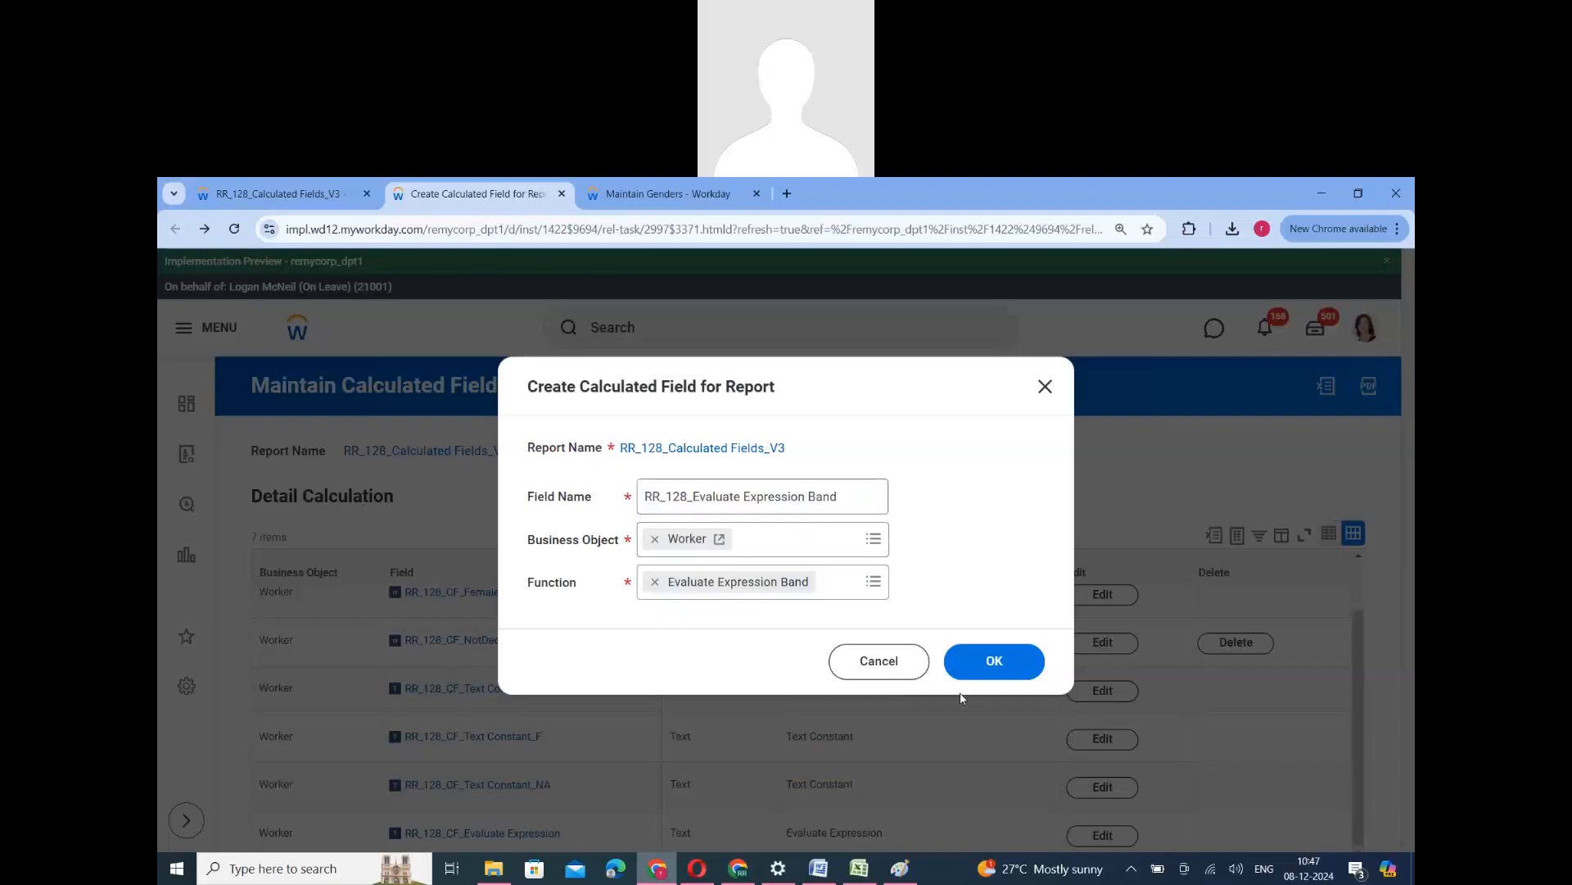
left_click(994, 663)
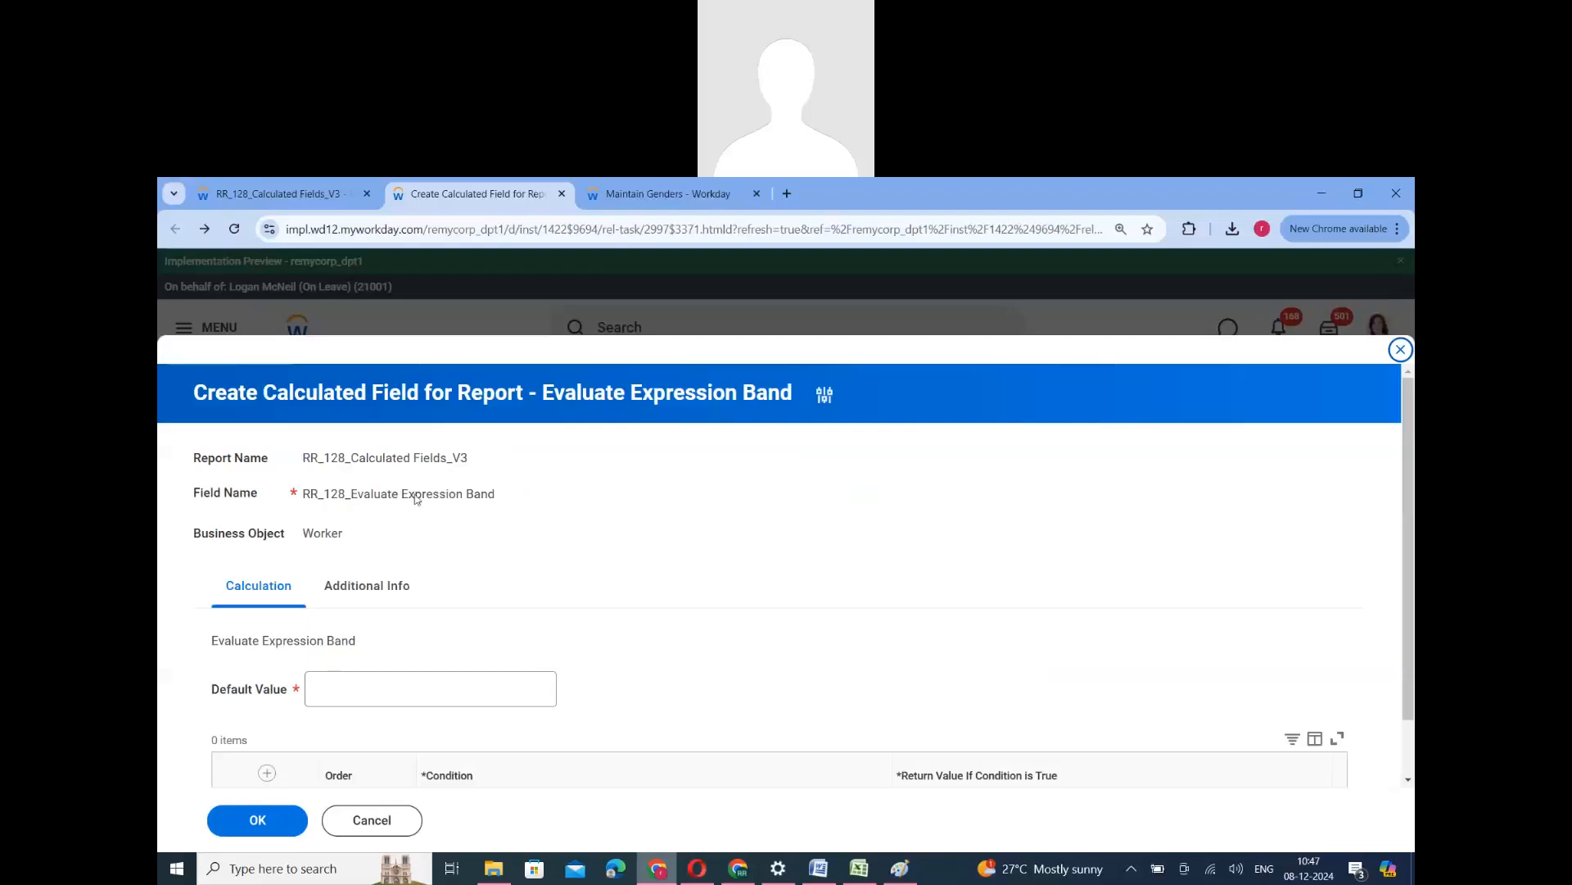
- Add a condition that returns "F" when RR_128_CF_Female_True is true, and insert another condition row
triple_click(416, 498)
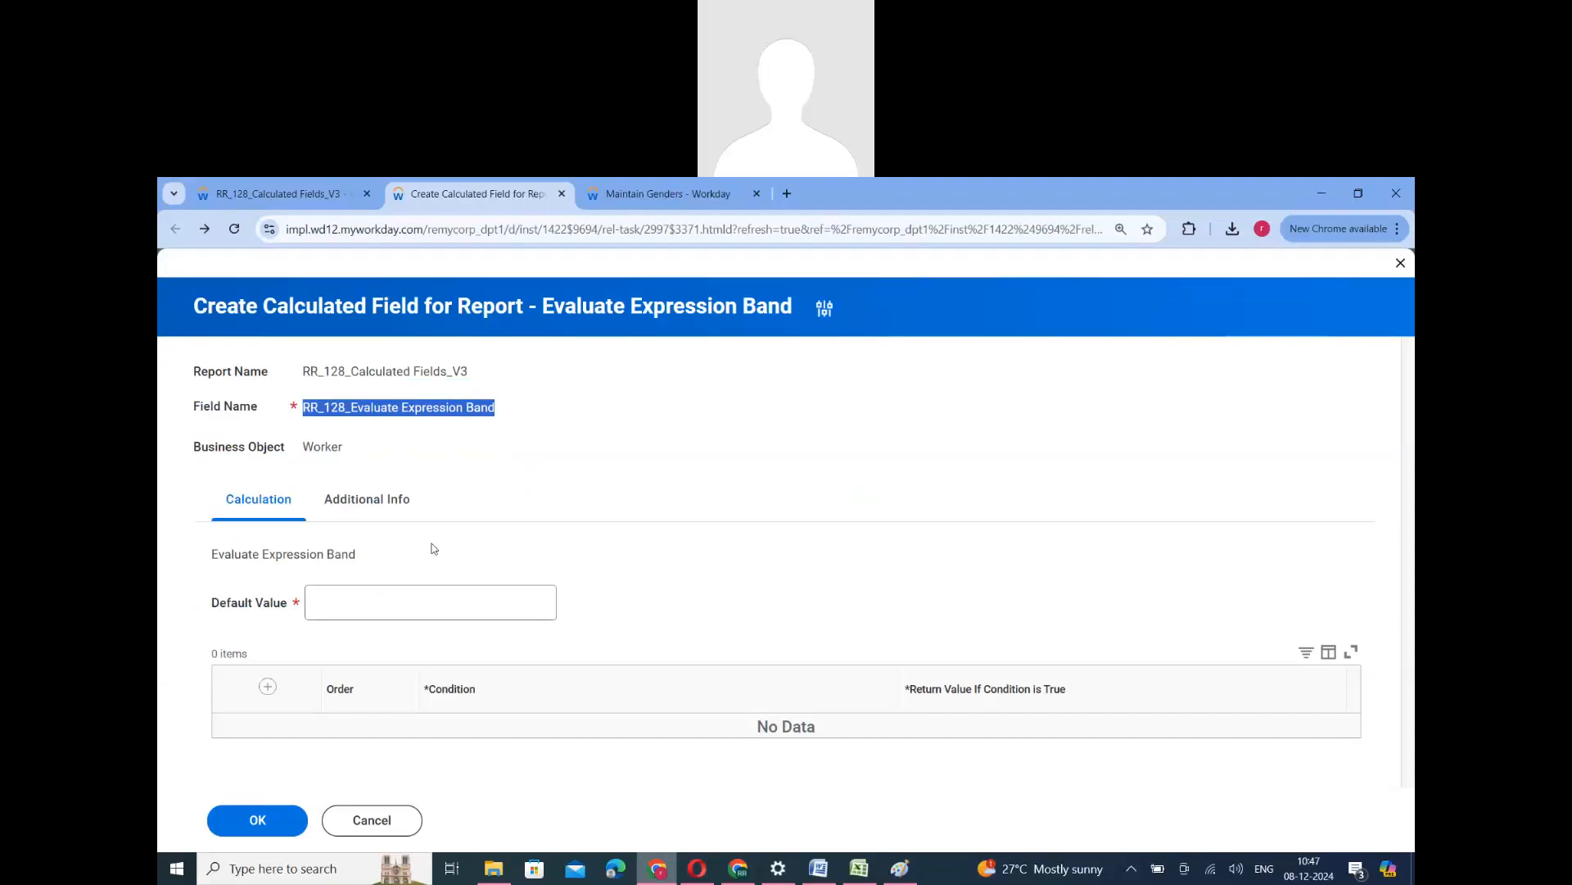
left_click(932, 486)
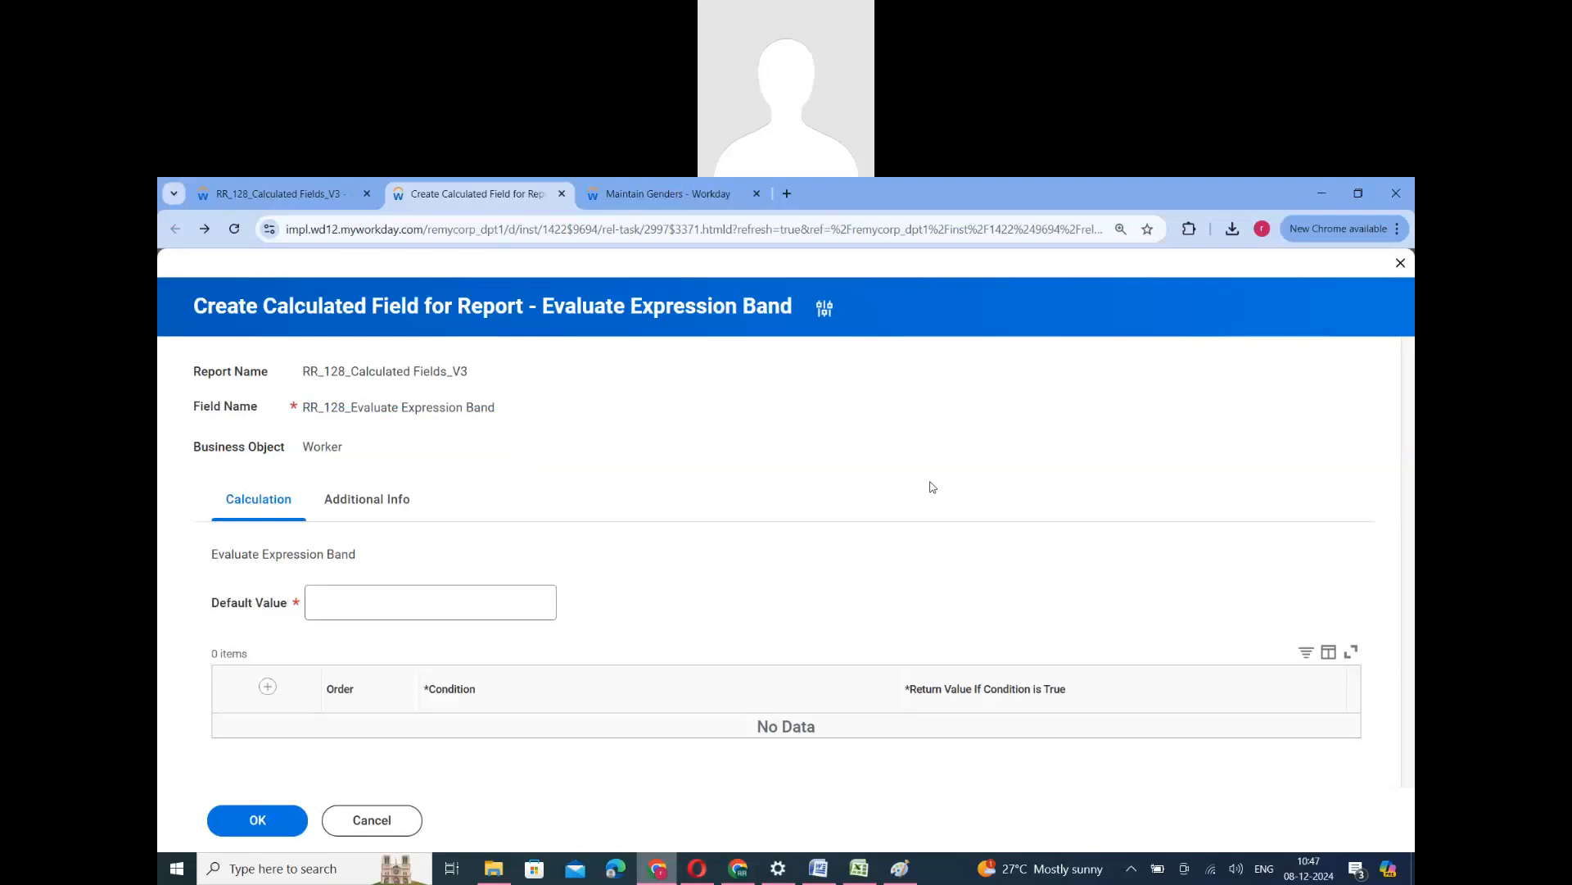
left_click(268, 687)
left_click(559, 727)
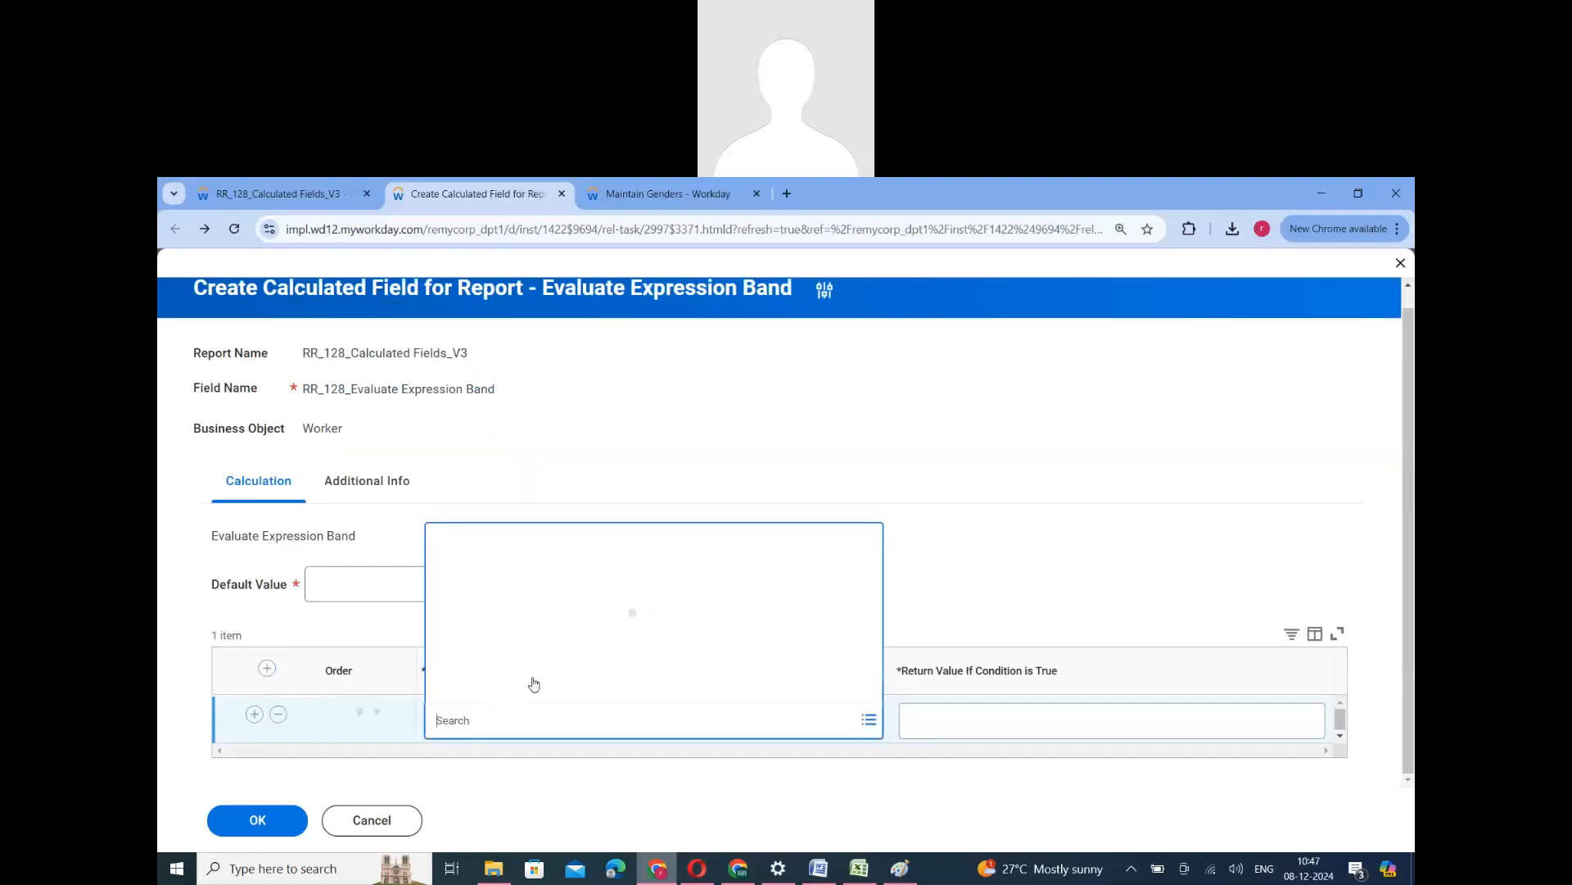
left_click(484, 631)
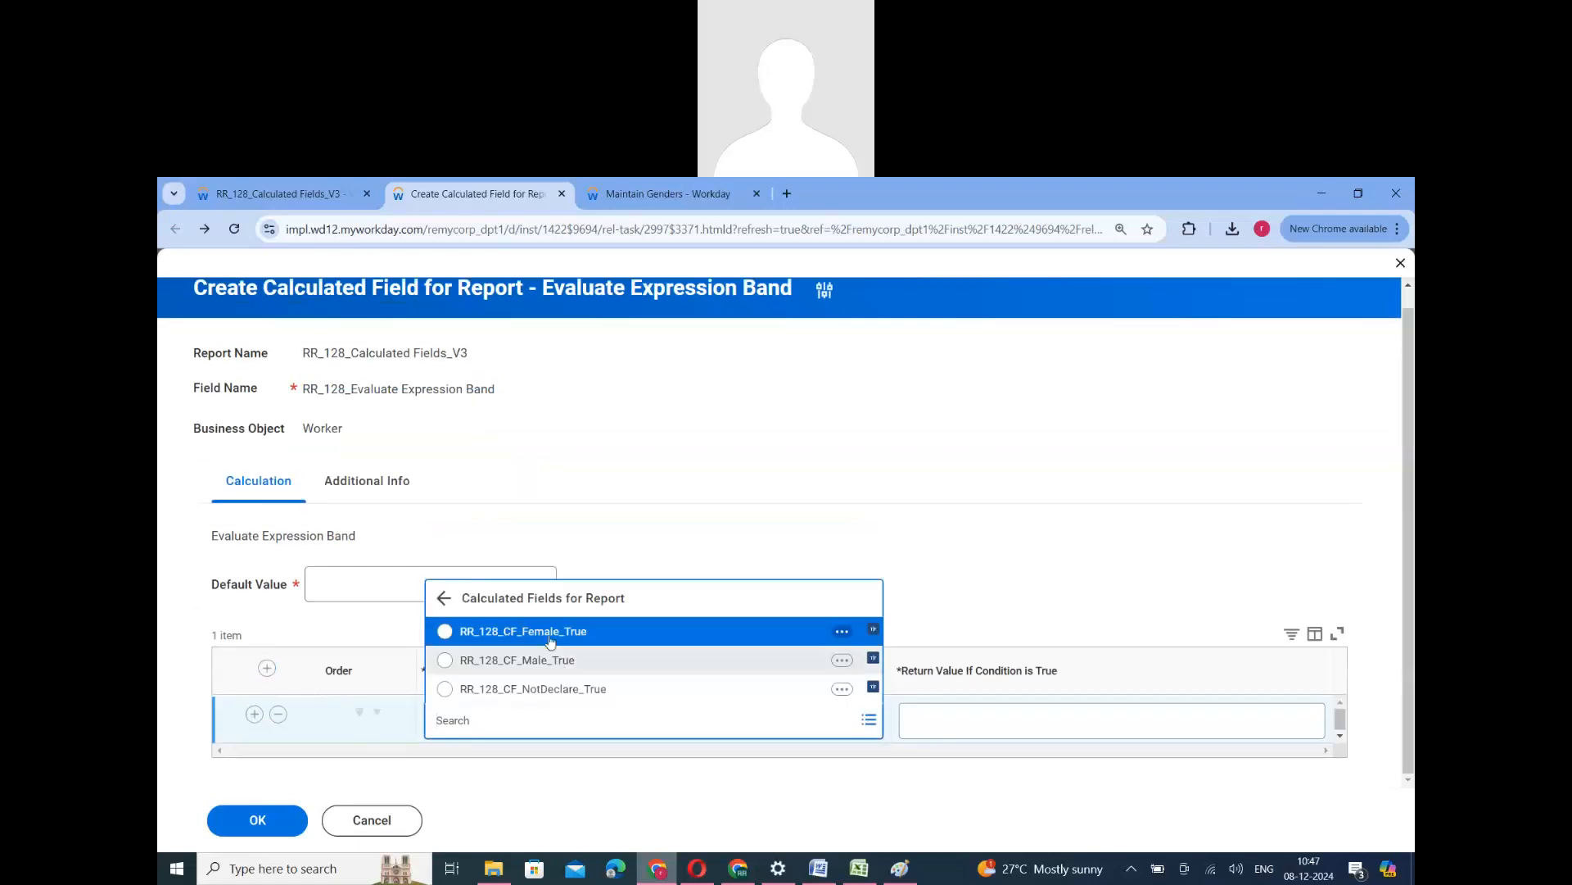
left_click(548, 645)
left_click(1025, 723)
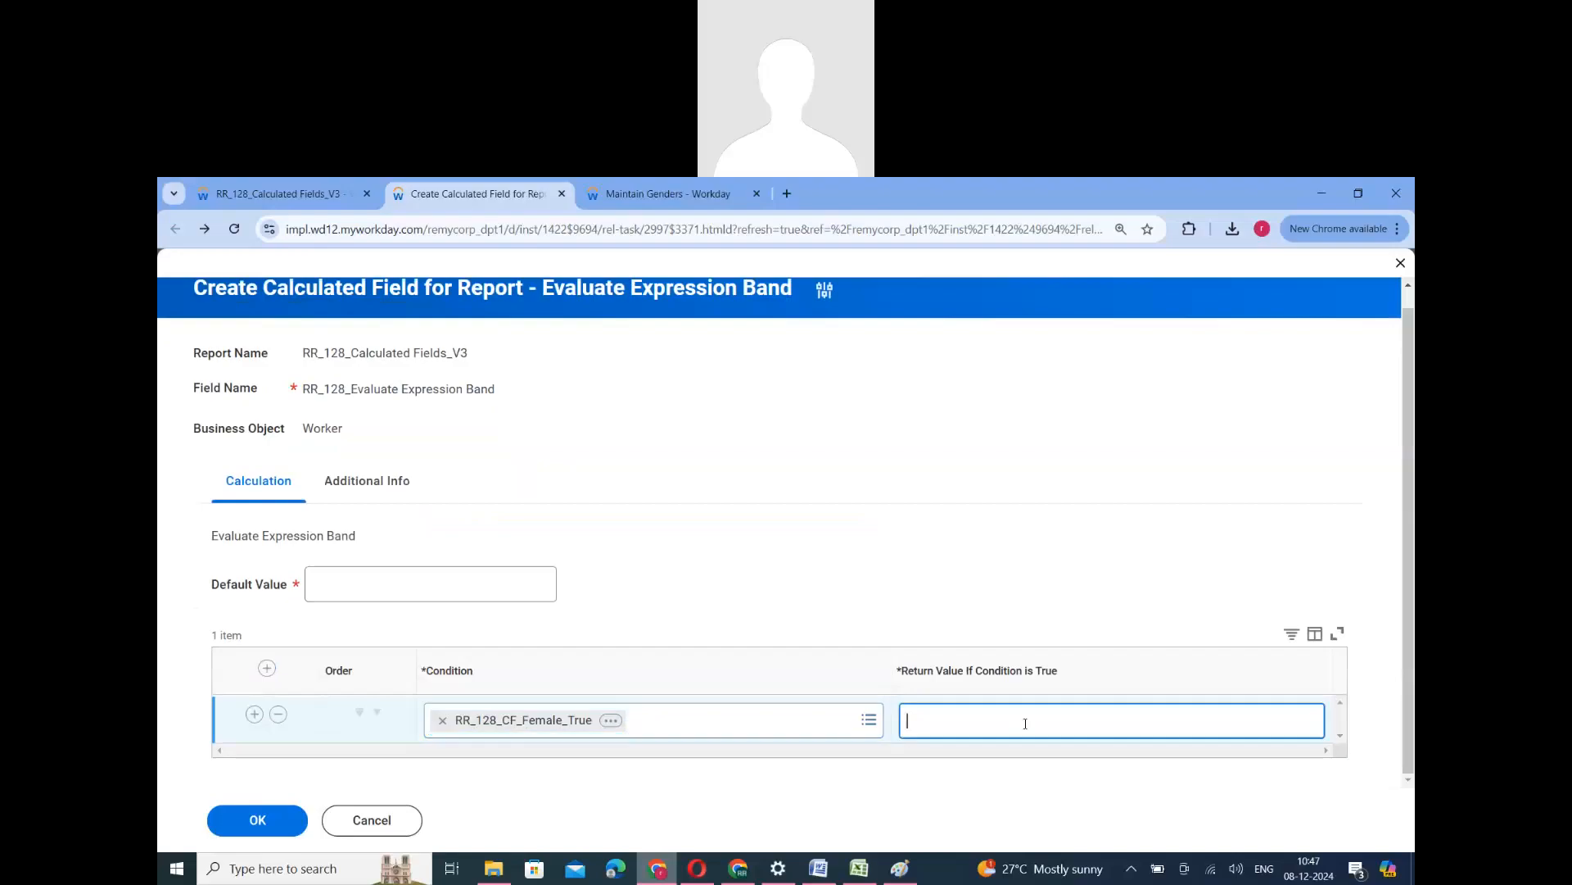
type("M")
key("BackSpace")
type("F")
left_click(254, 713)
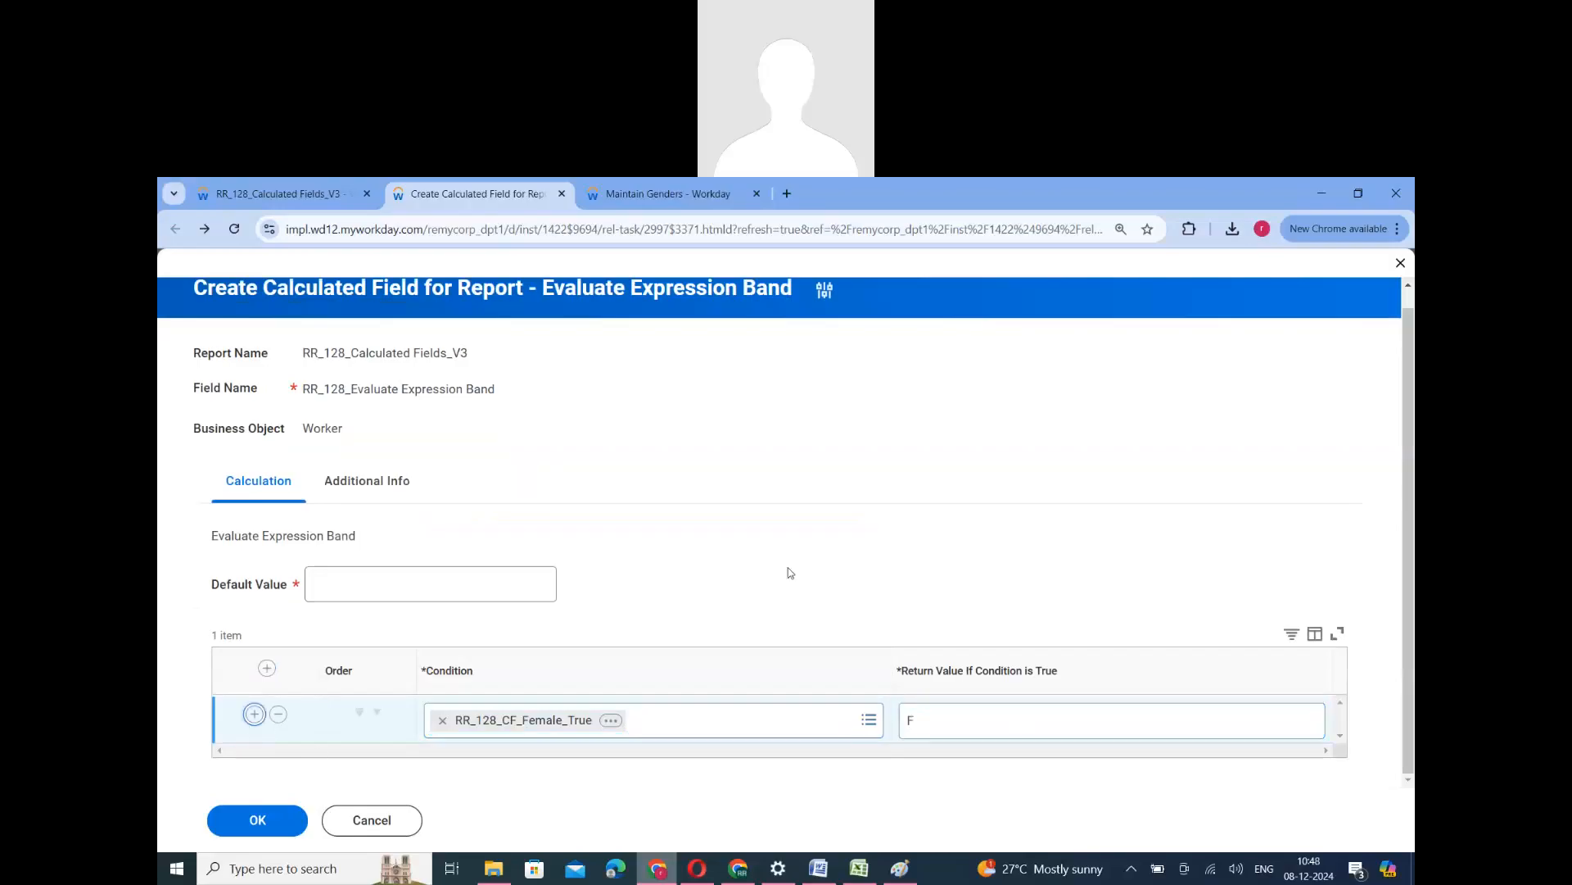
- Set the second condition to return "M" when RR_128_CF_Male_True is true
left_click(614, 768)
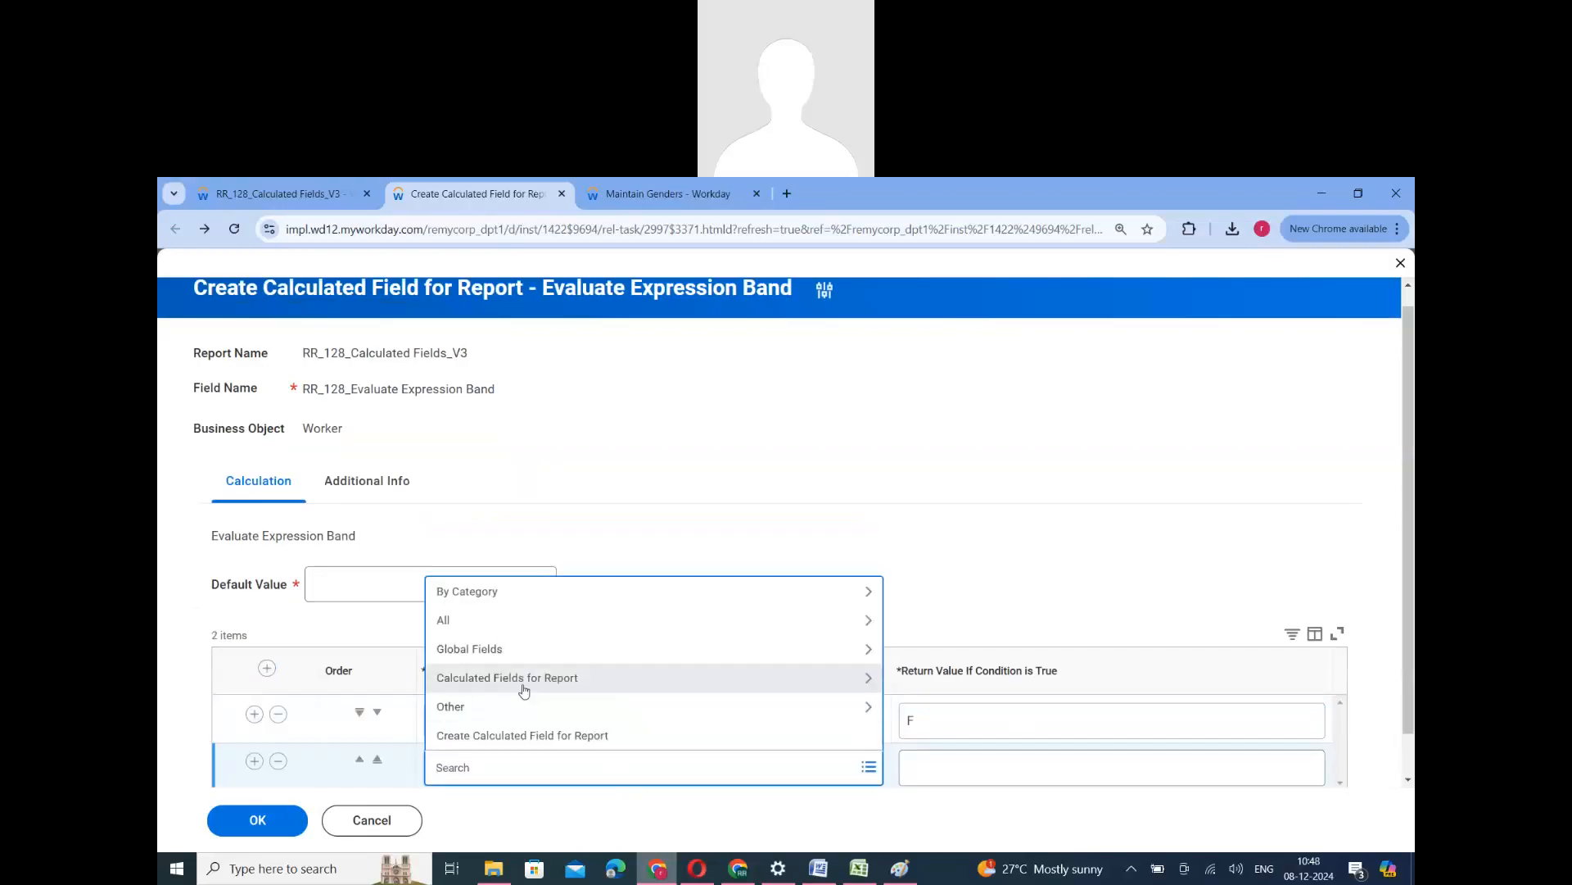
left_click(525, 689)
left_click(526, 708)
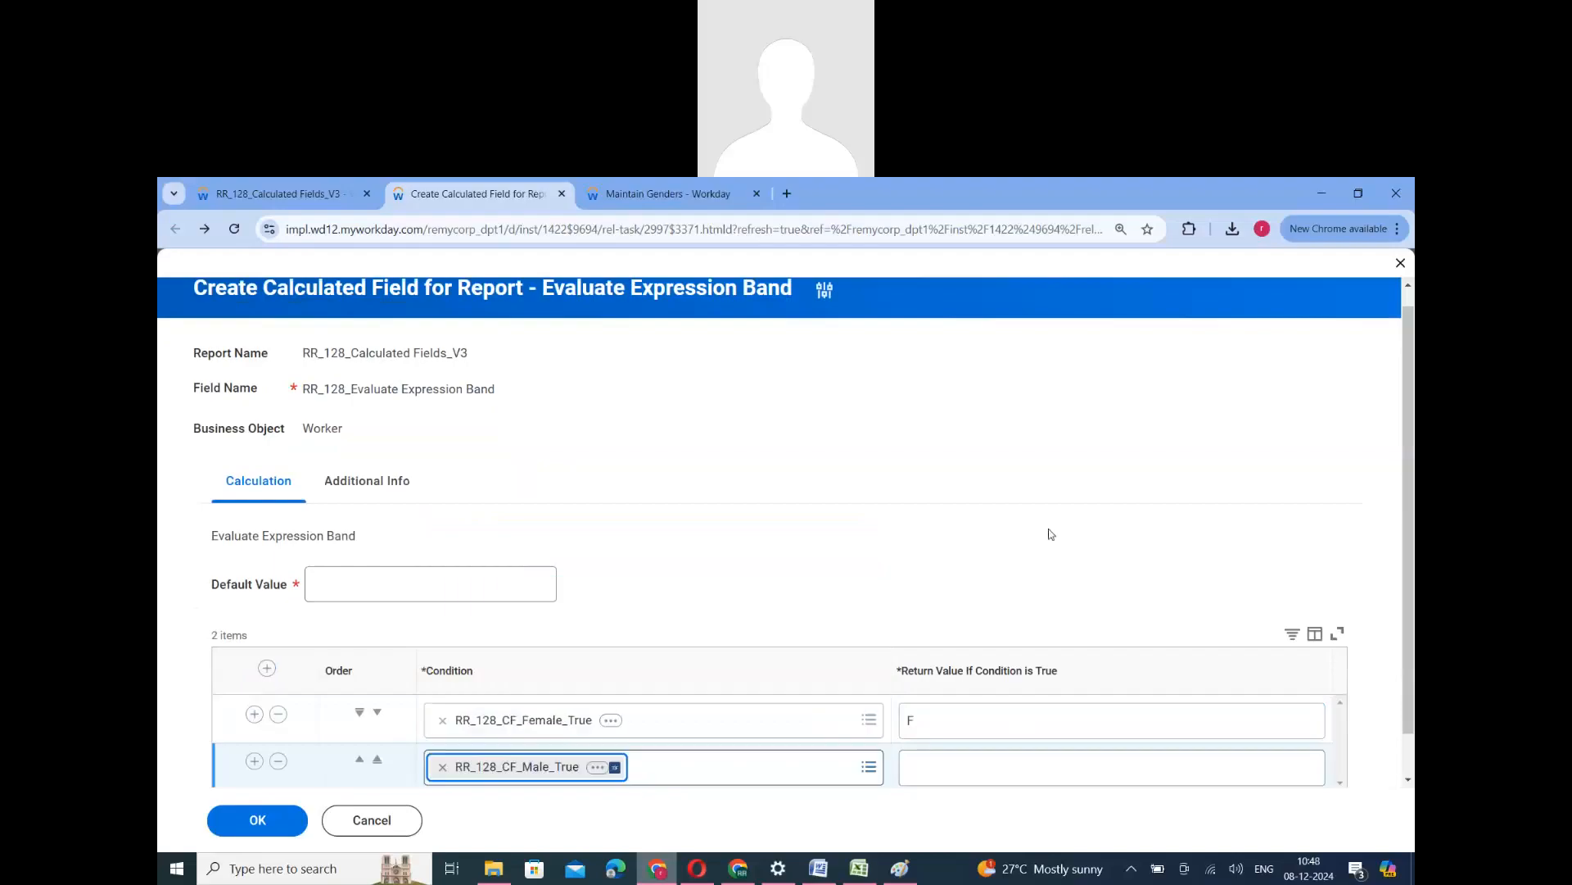
scroll(579, 692, "down", 1)
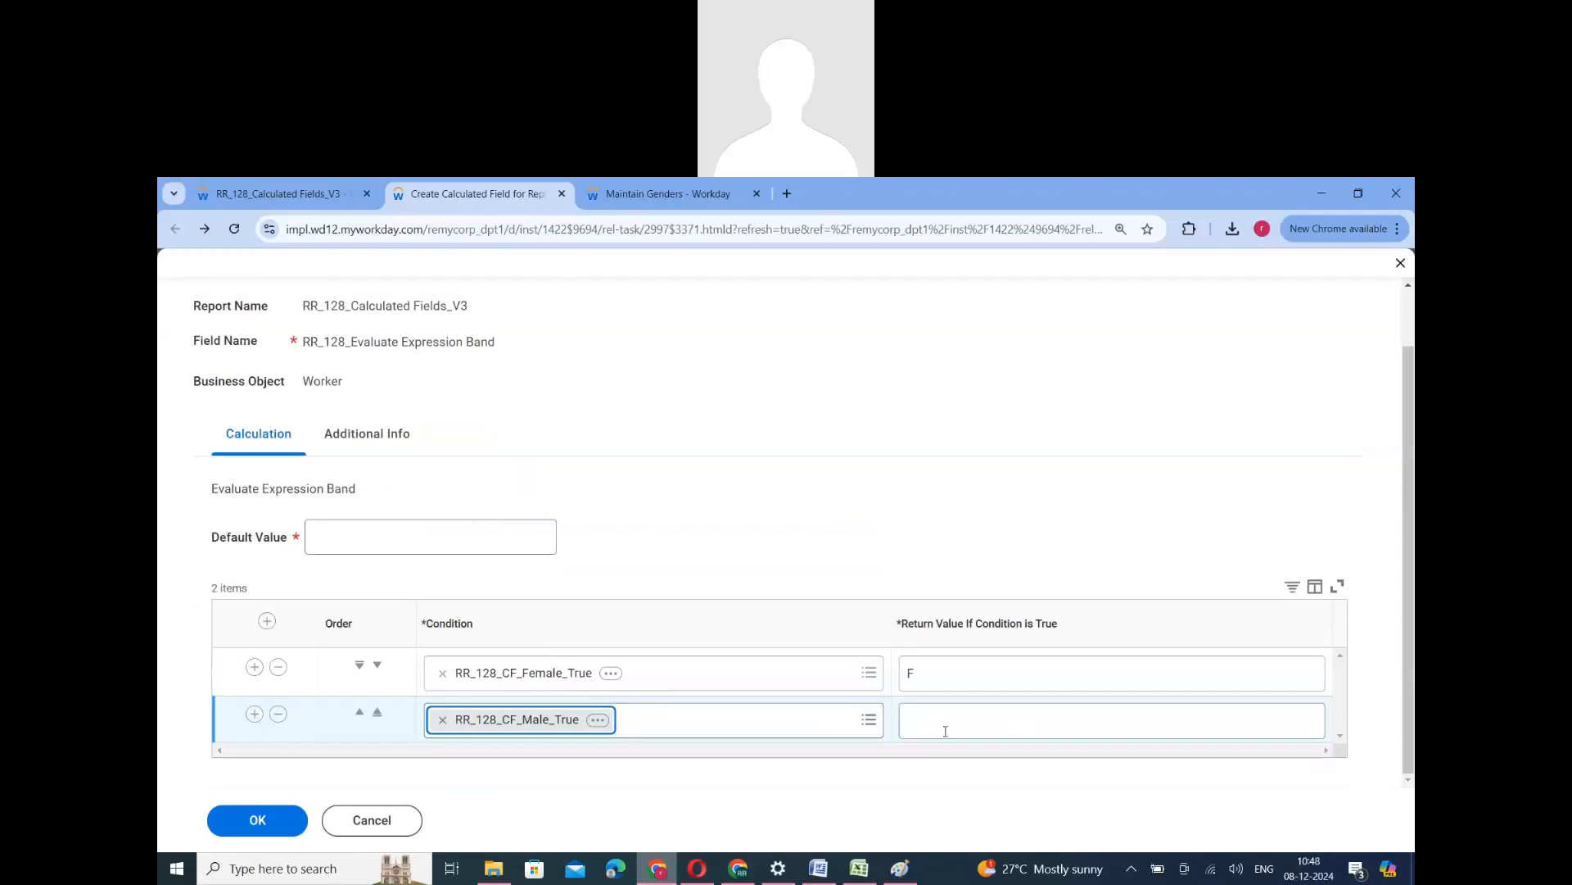
left_click(945, 730)
type("M")
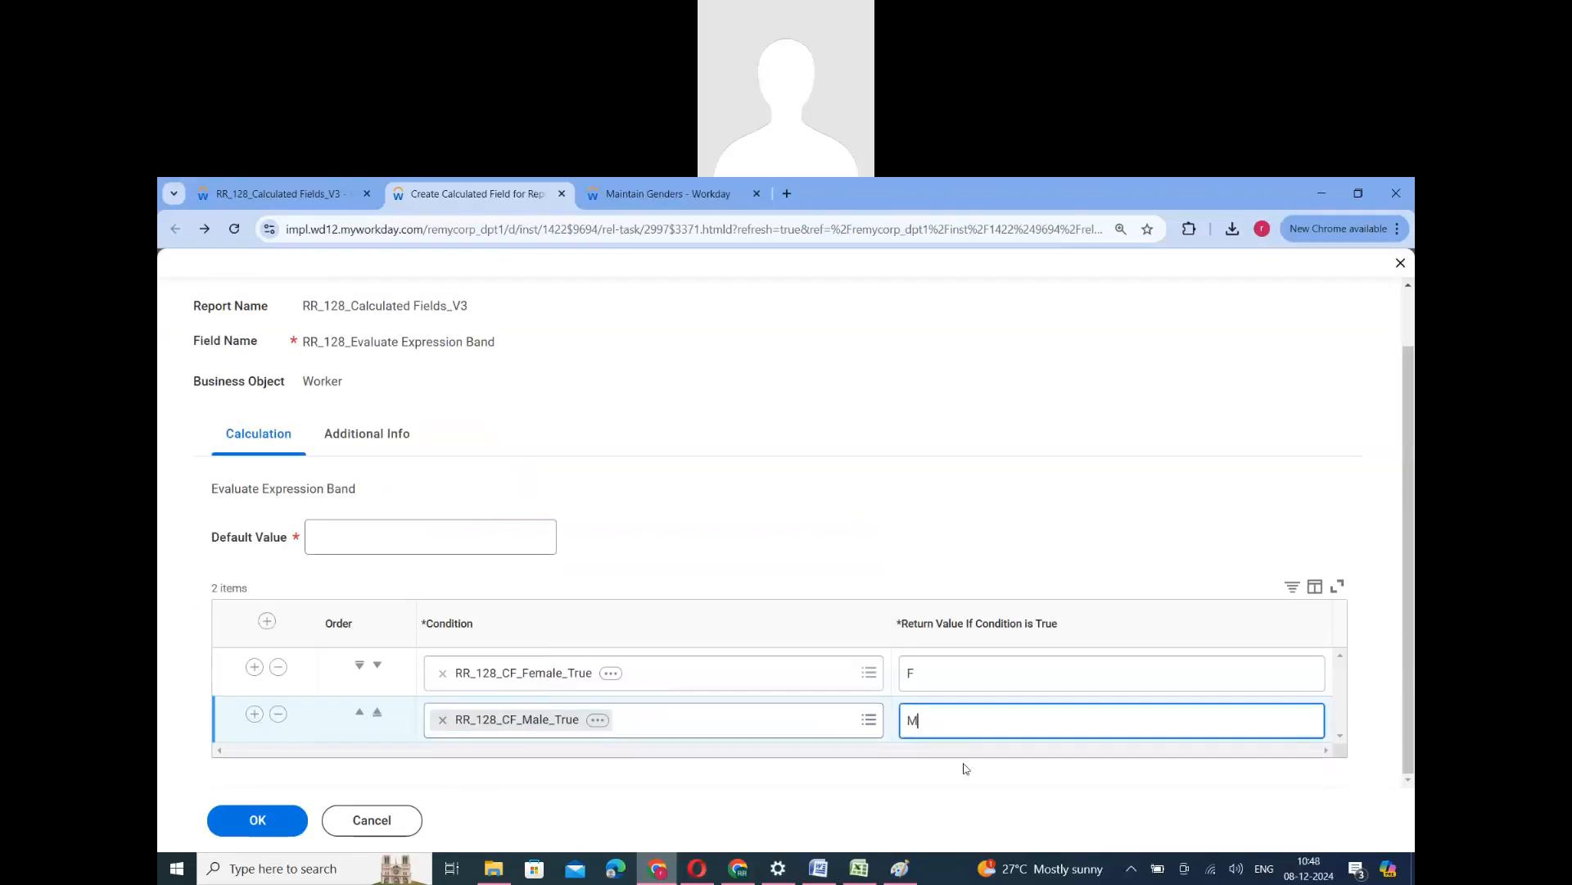
- Set the default value to "NA" and save the Evaluate Expression Band calculated field
left_click(434, 539)
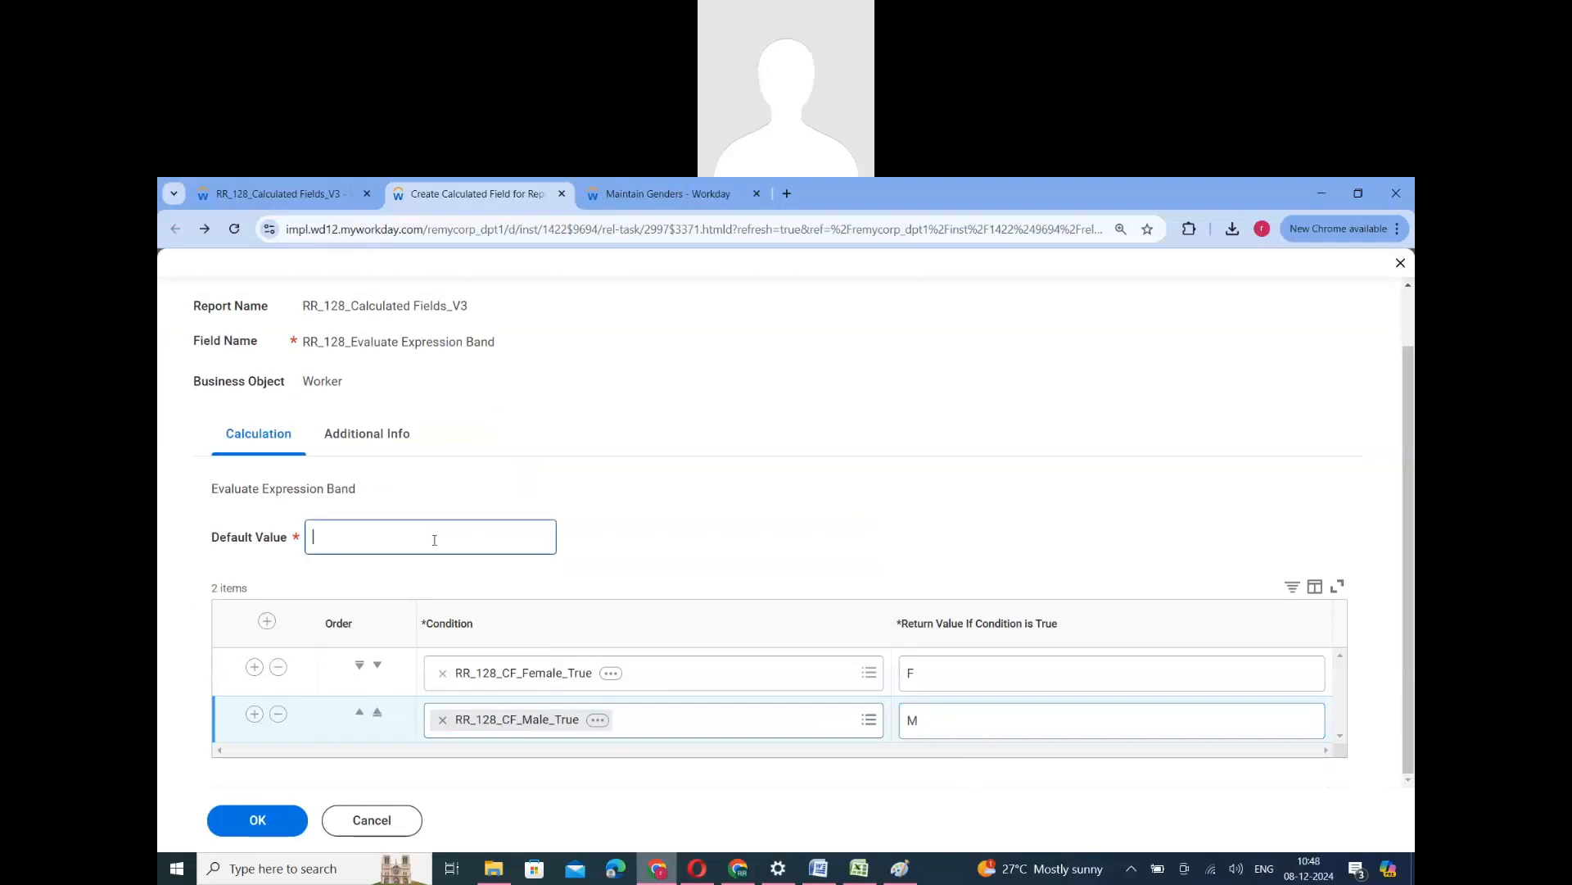
type("NA")
left_click(750, 539)
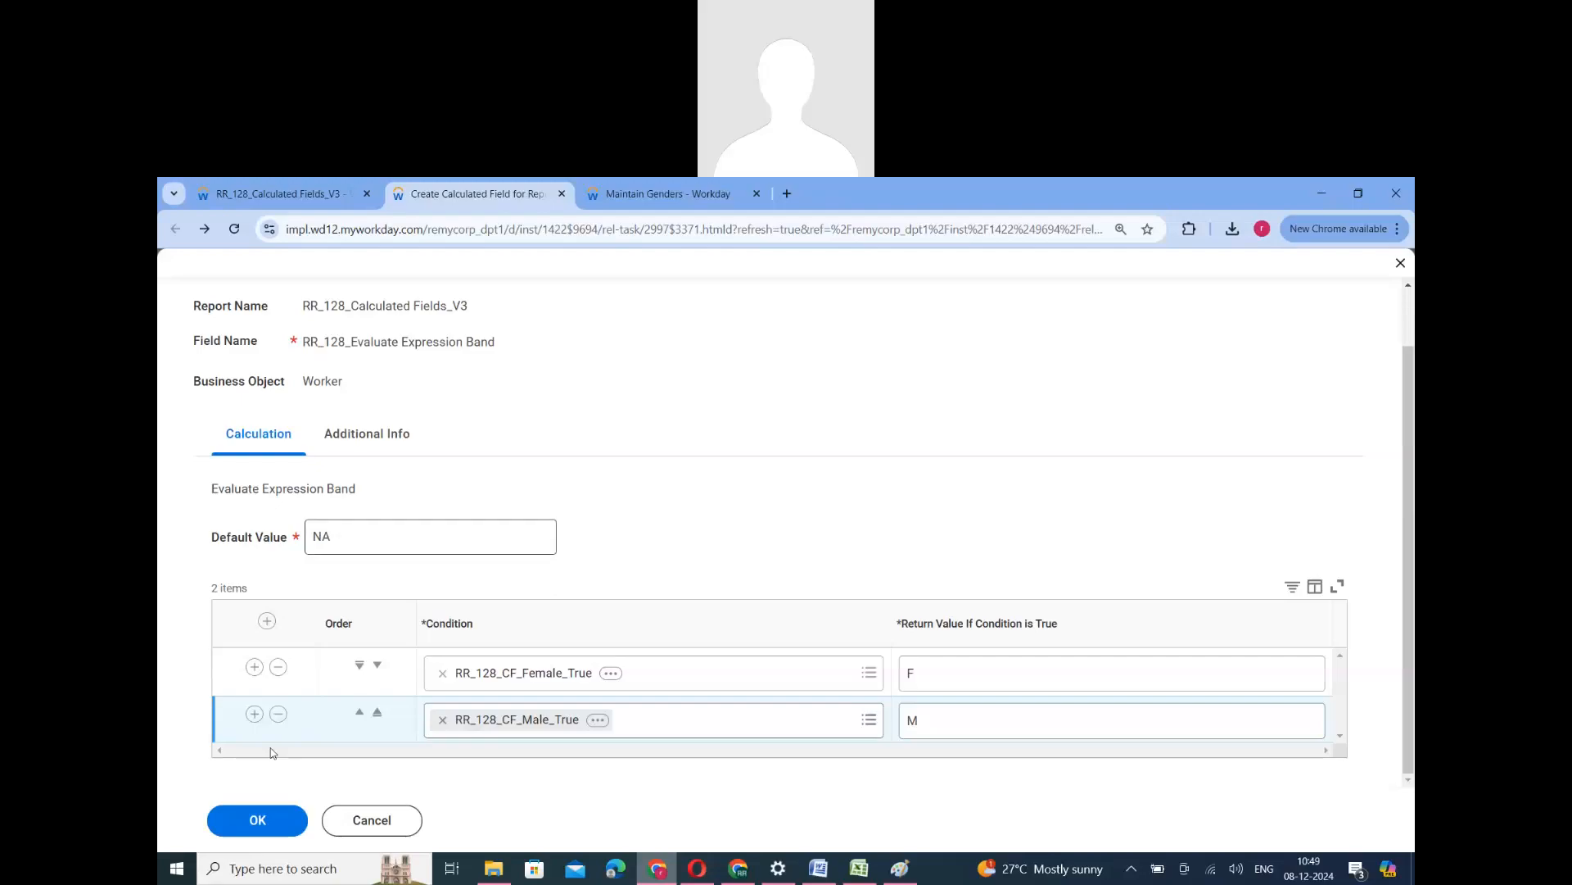
left_click(252, 831)
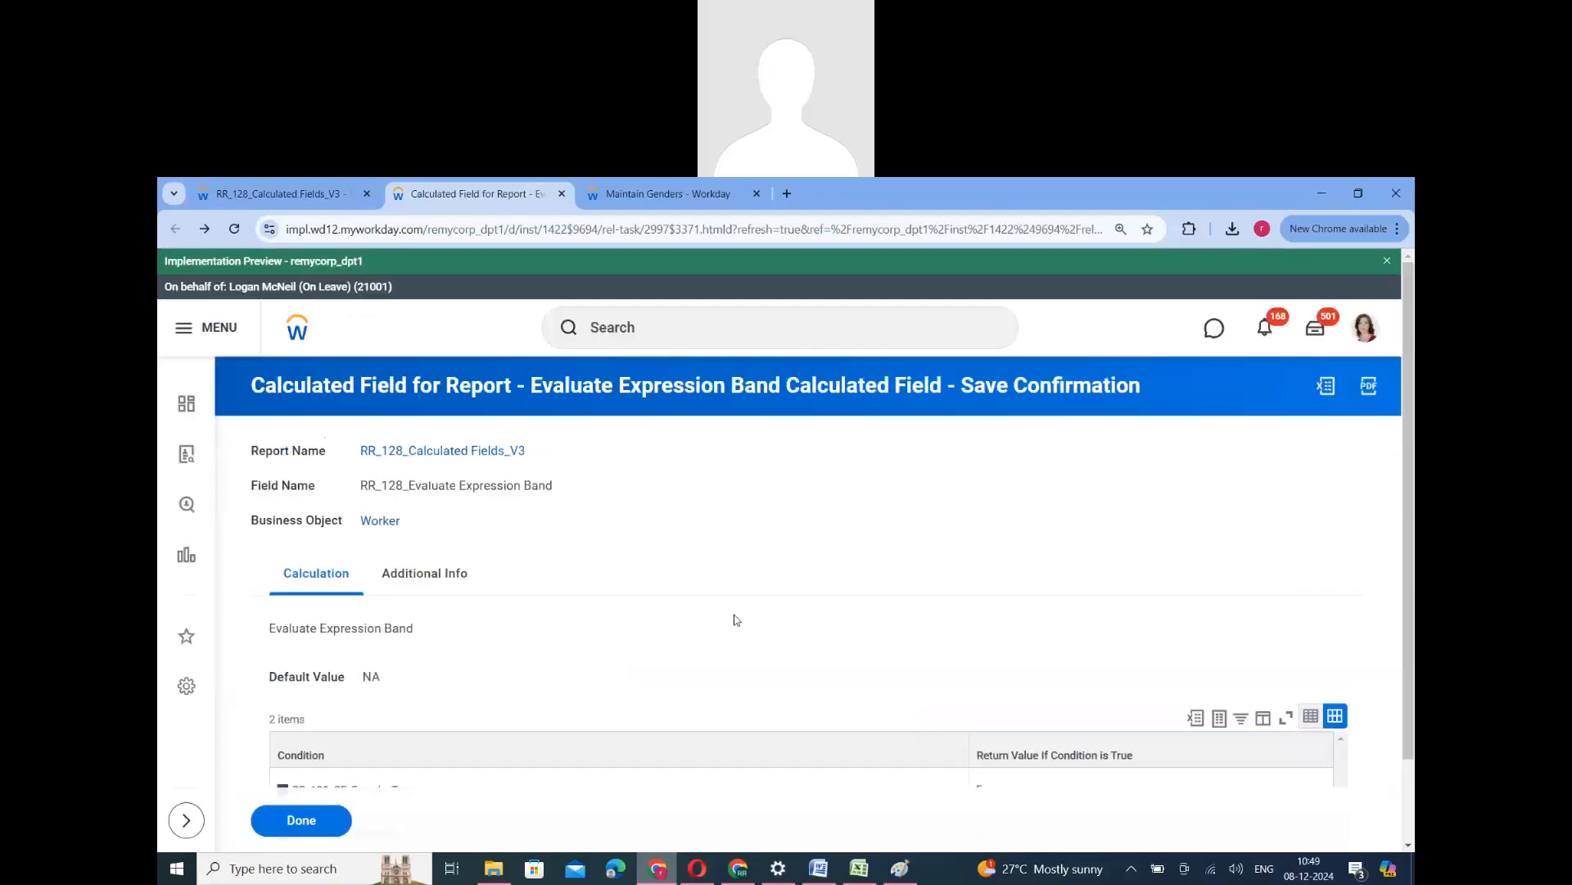
left_click(302, 820)
- Open the RR_128_Calculated Fields_V3 report for editing at its column definitions
left_click(288, 192)
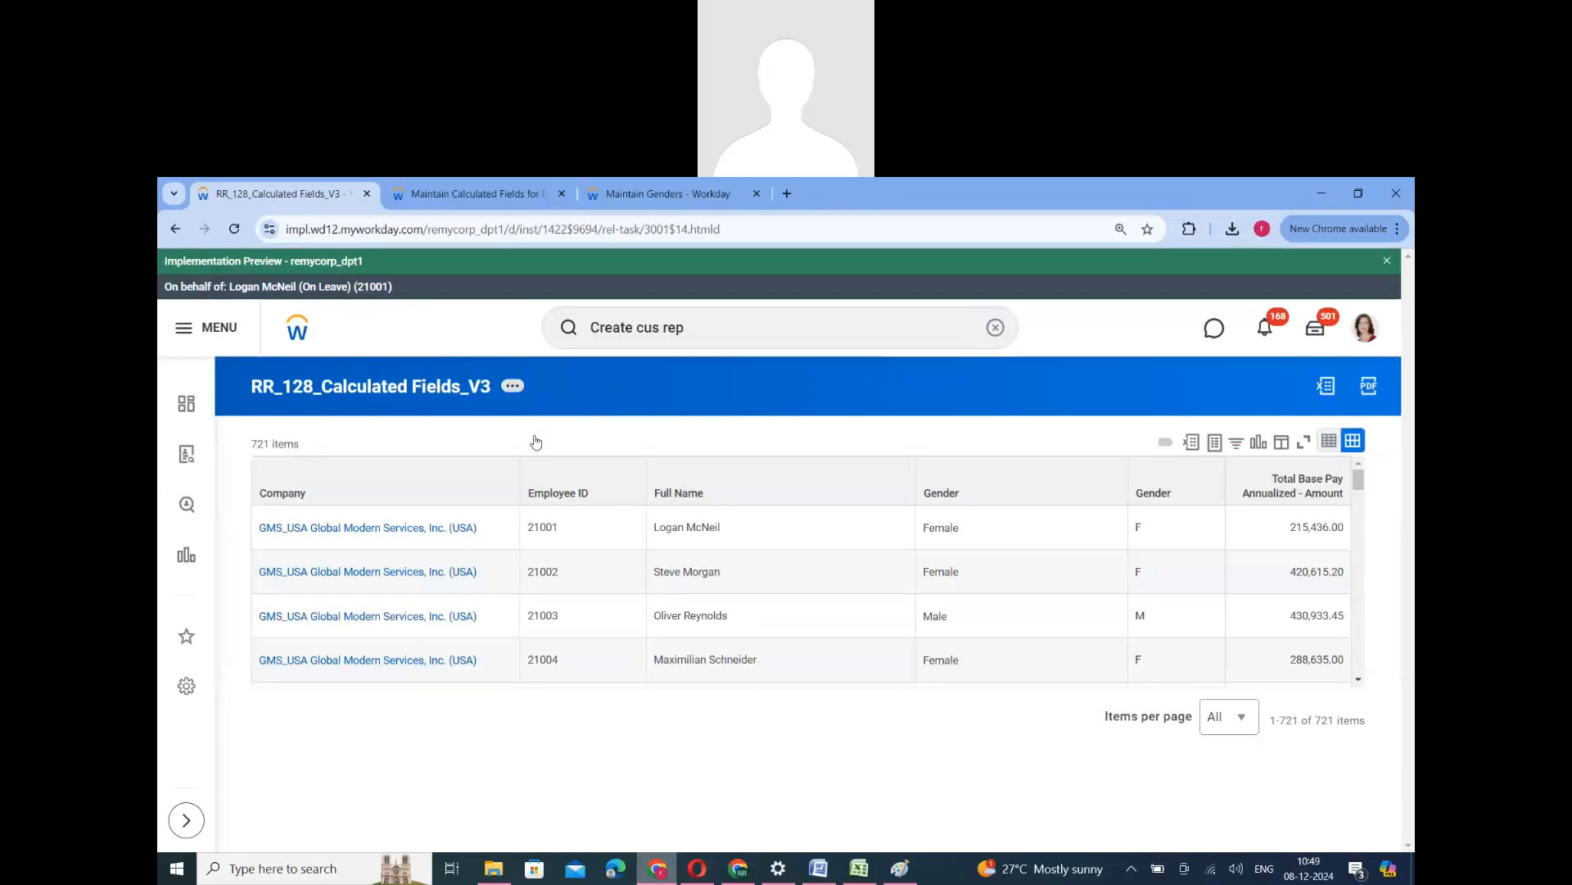
left_click(513, 386)
left_click(730, 443)
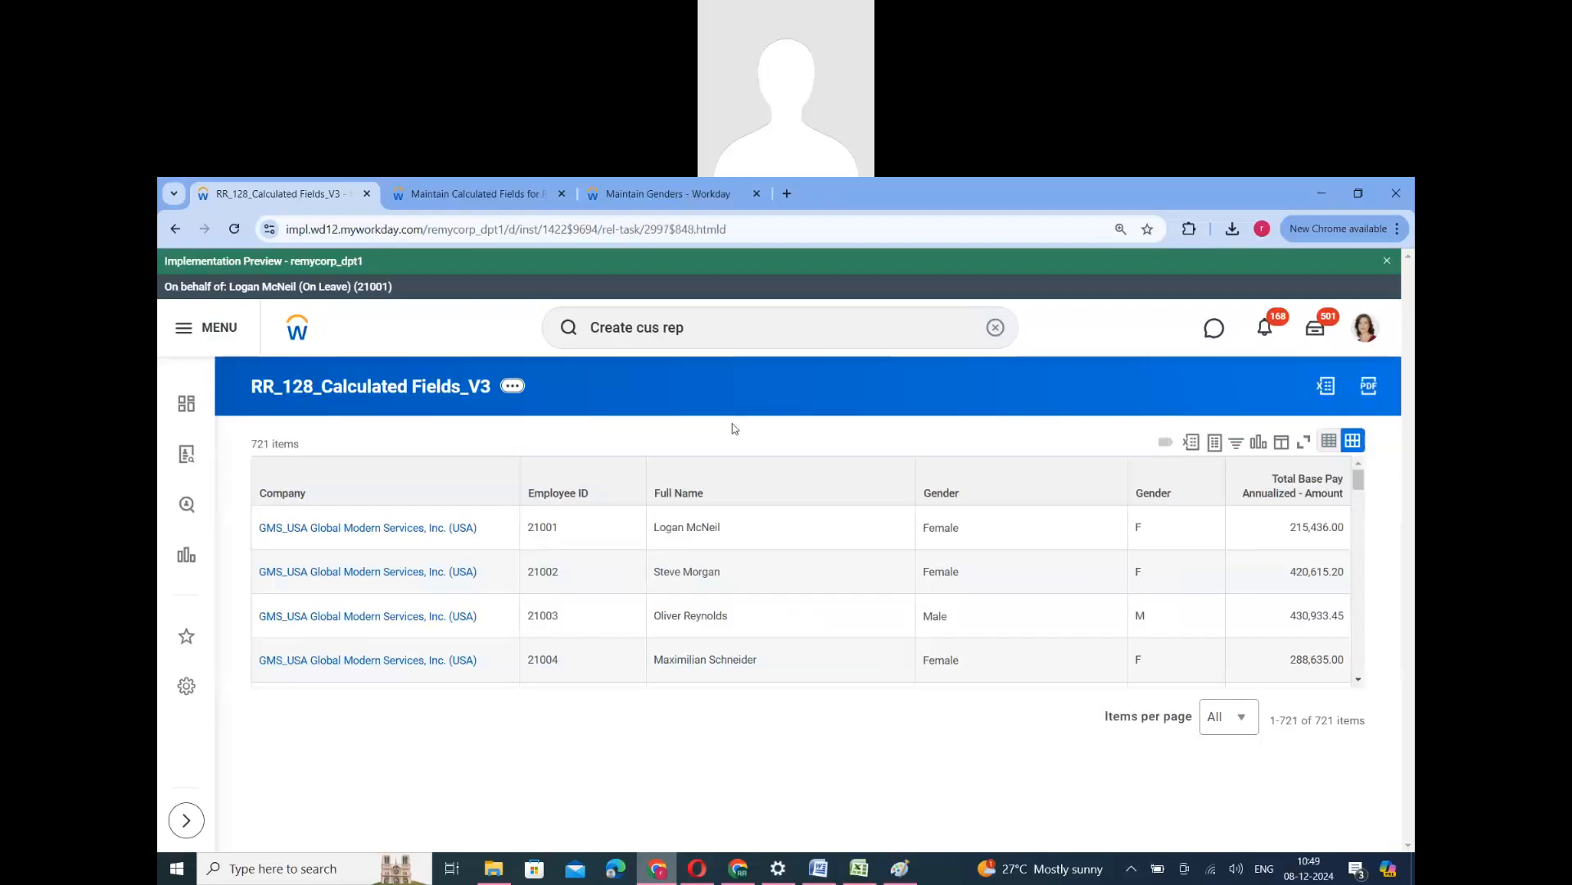
scroll(587, 625, "down", 5)
scroll(342, 598, "down", 1)
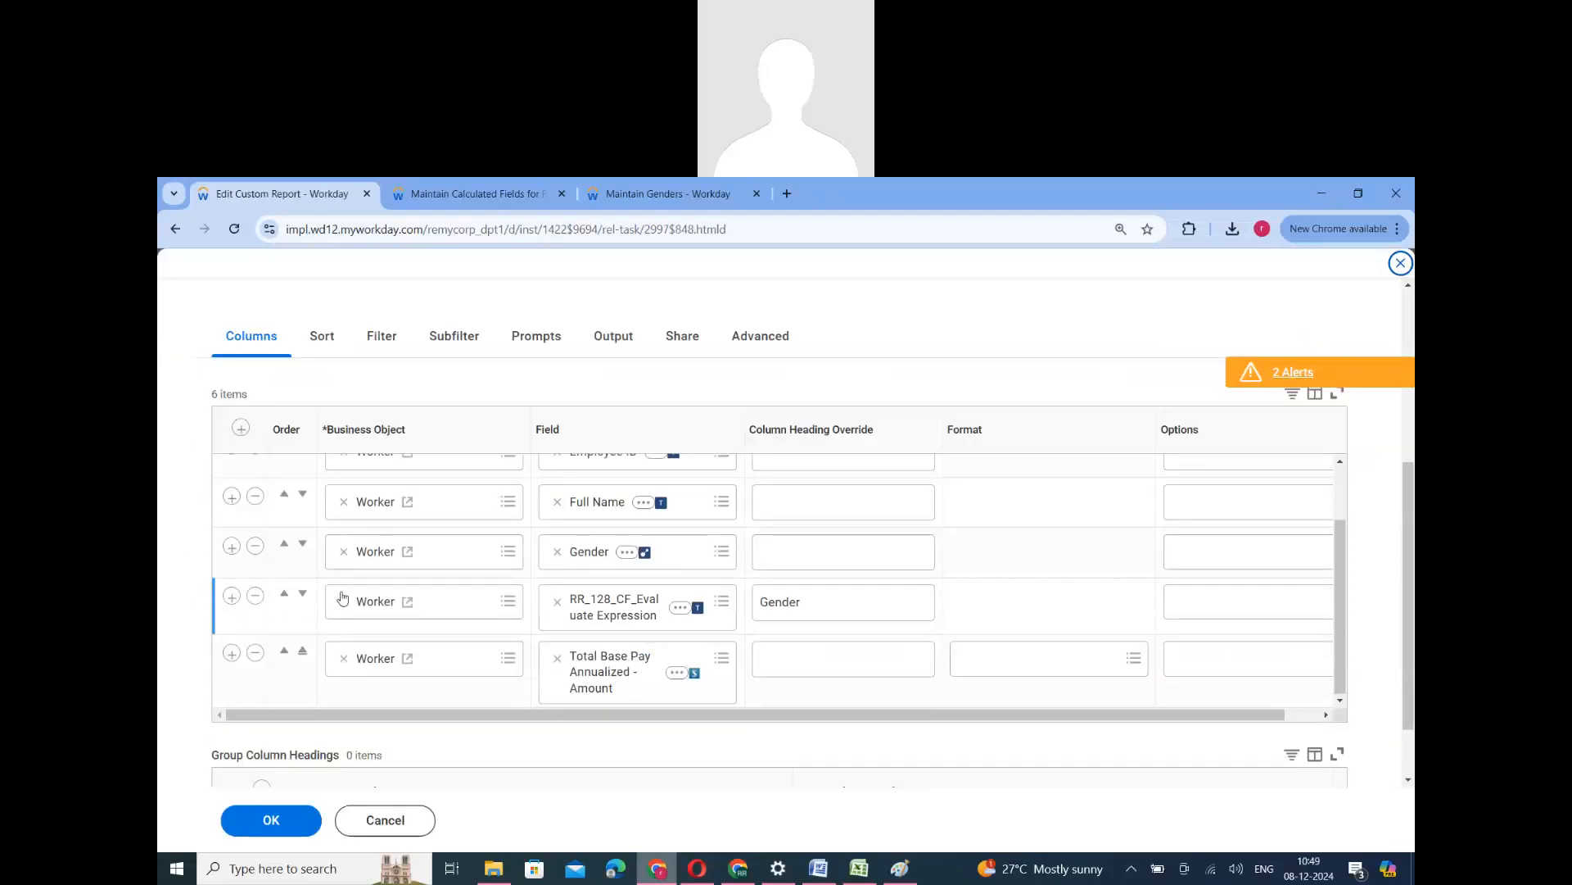
- Add a Worker column with the RR_128_Evaluate Expression Band field below RR_128_CF_Evaluate Expression, and run the report
left_click(232, 595)
left_click(672, 644)
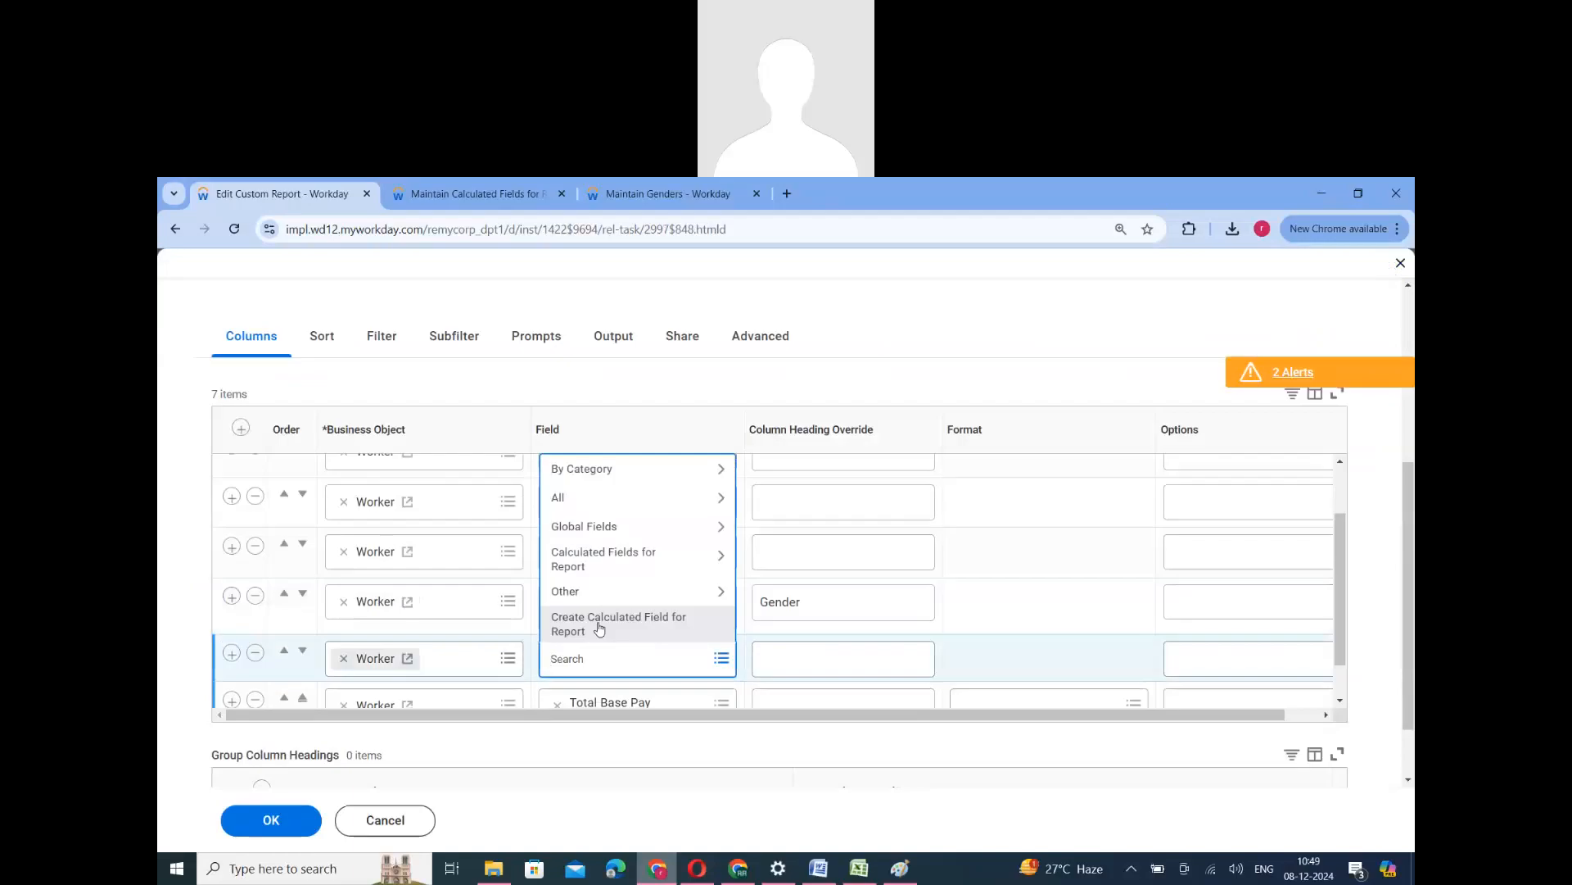
left_click(600, 628)
left_click(421, 824)
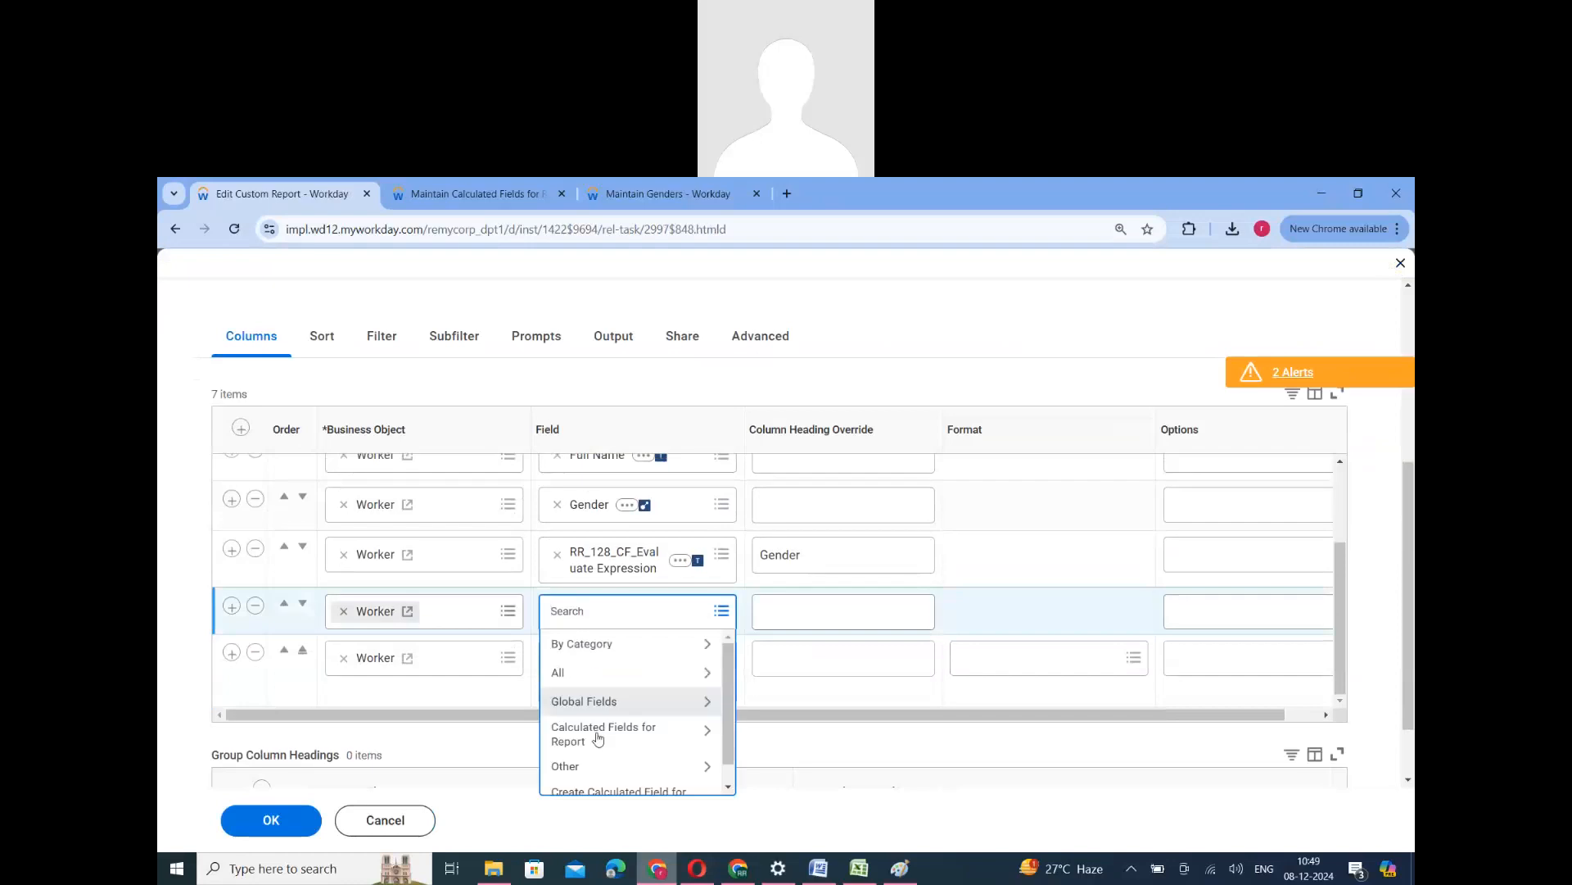
left_click(629, 735)
scroll(632, 754, "down", 2)
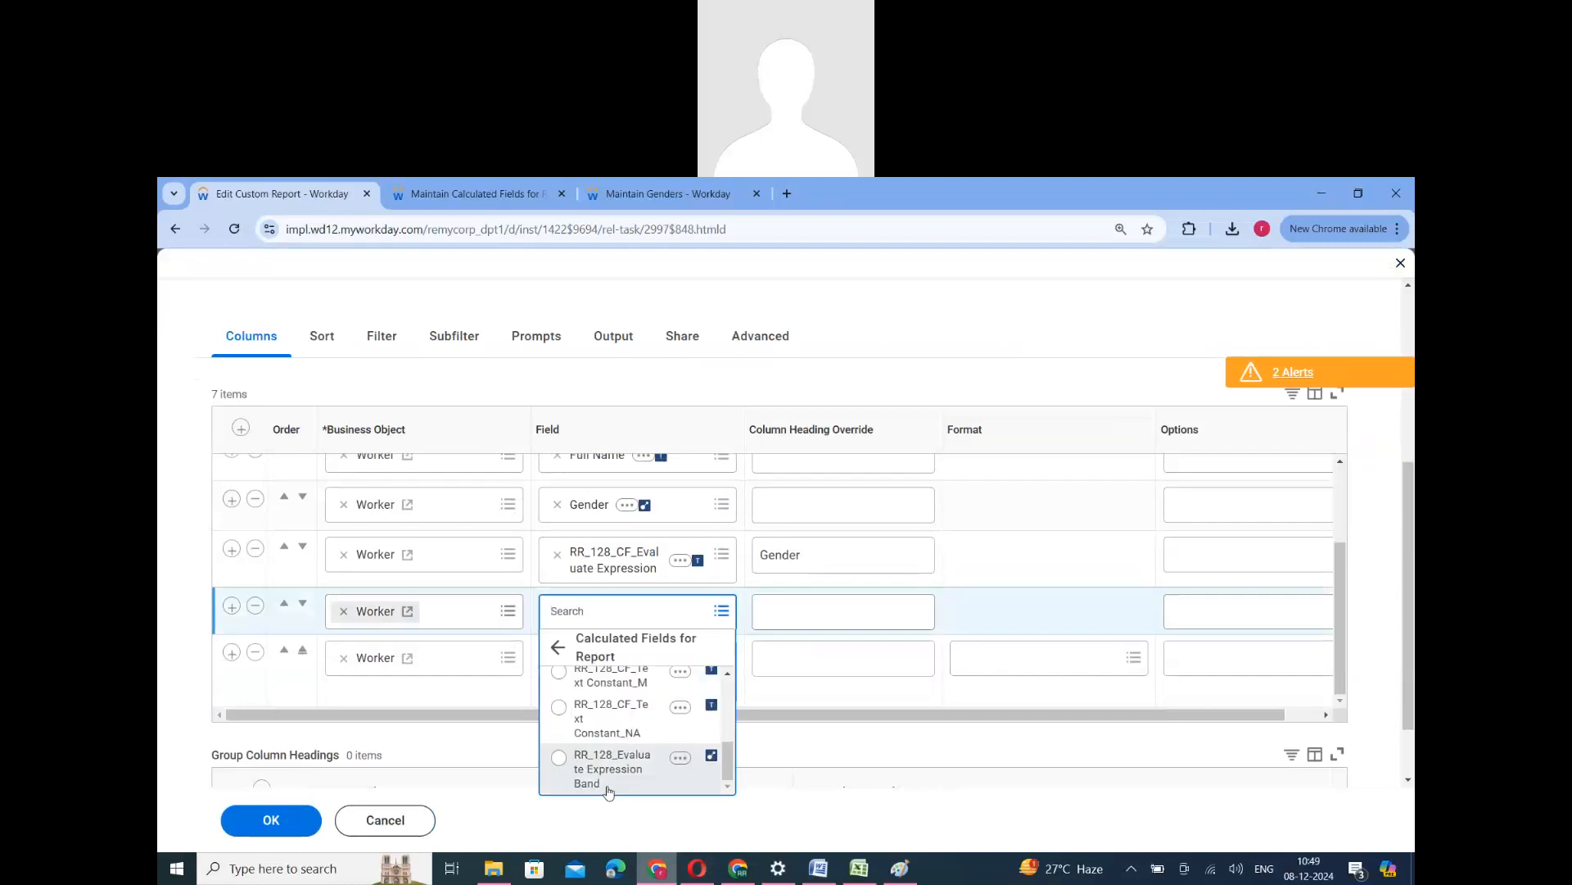
left_click(606, 778)
left_click(271, 820)
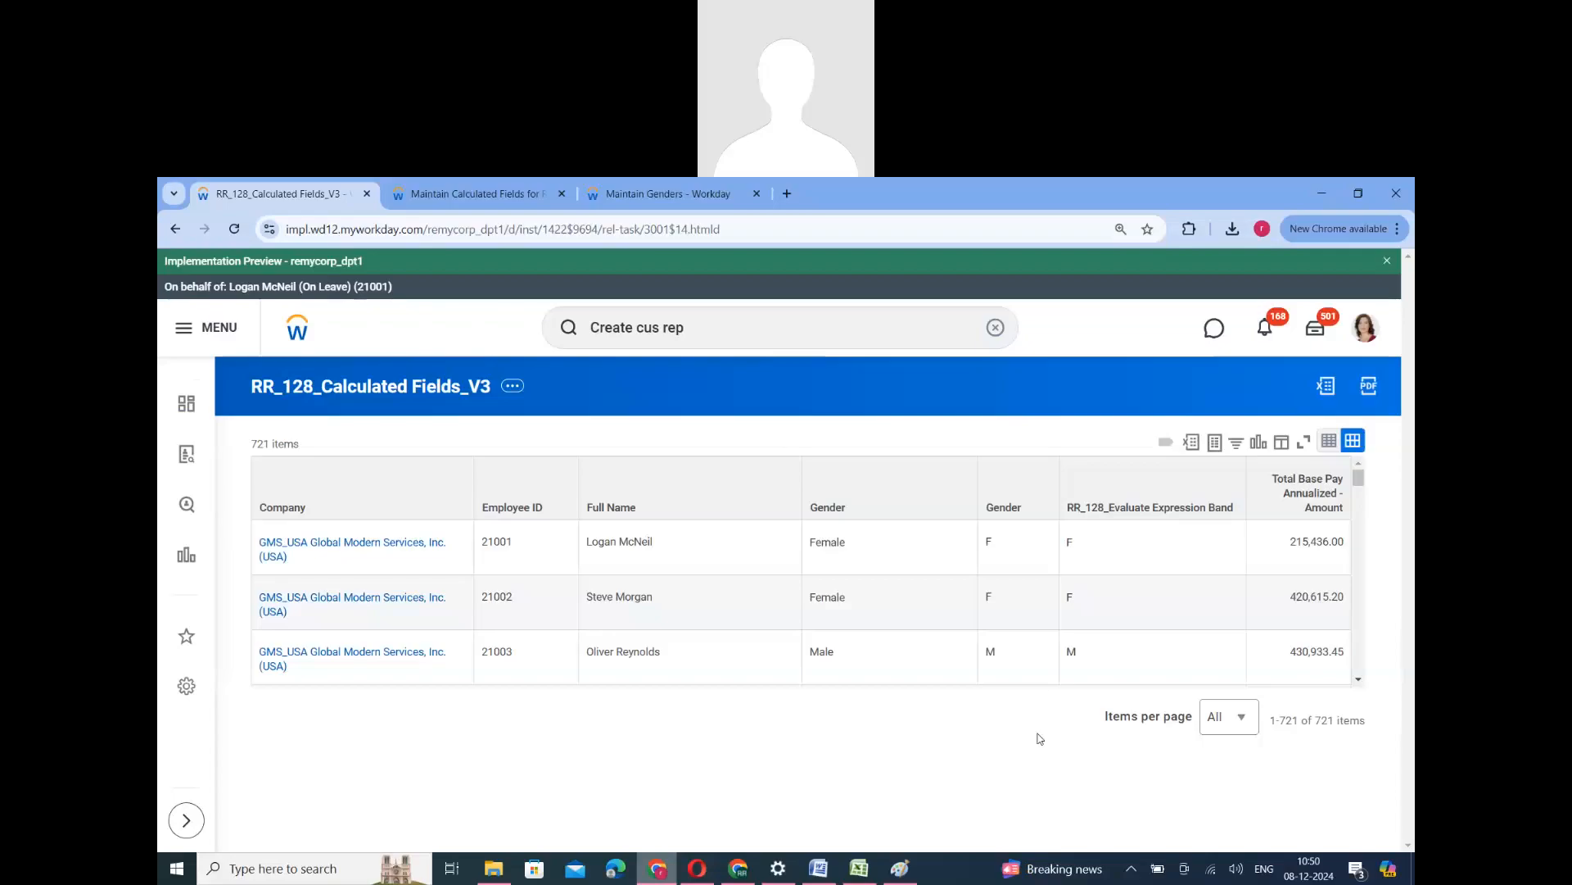
- Review the default value and conditions of RR_128_Evaluate Expression Band, and return to the report's list of calculated fields
left_click(469, 194)
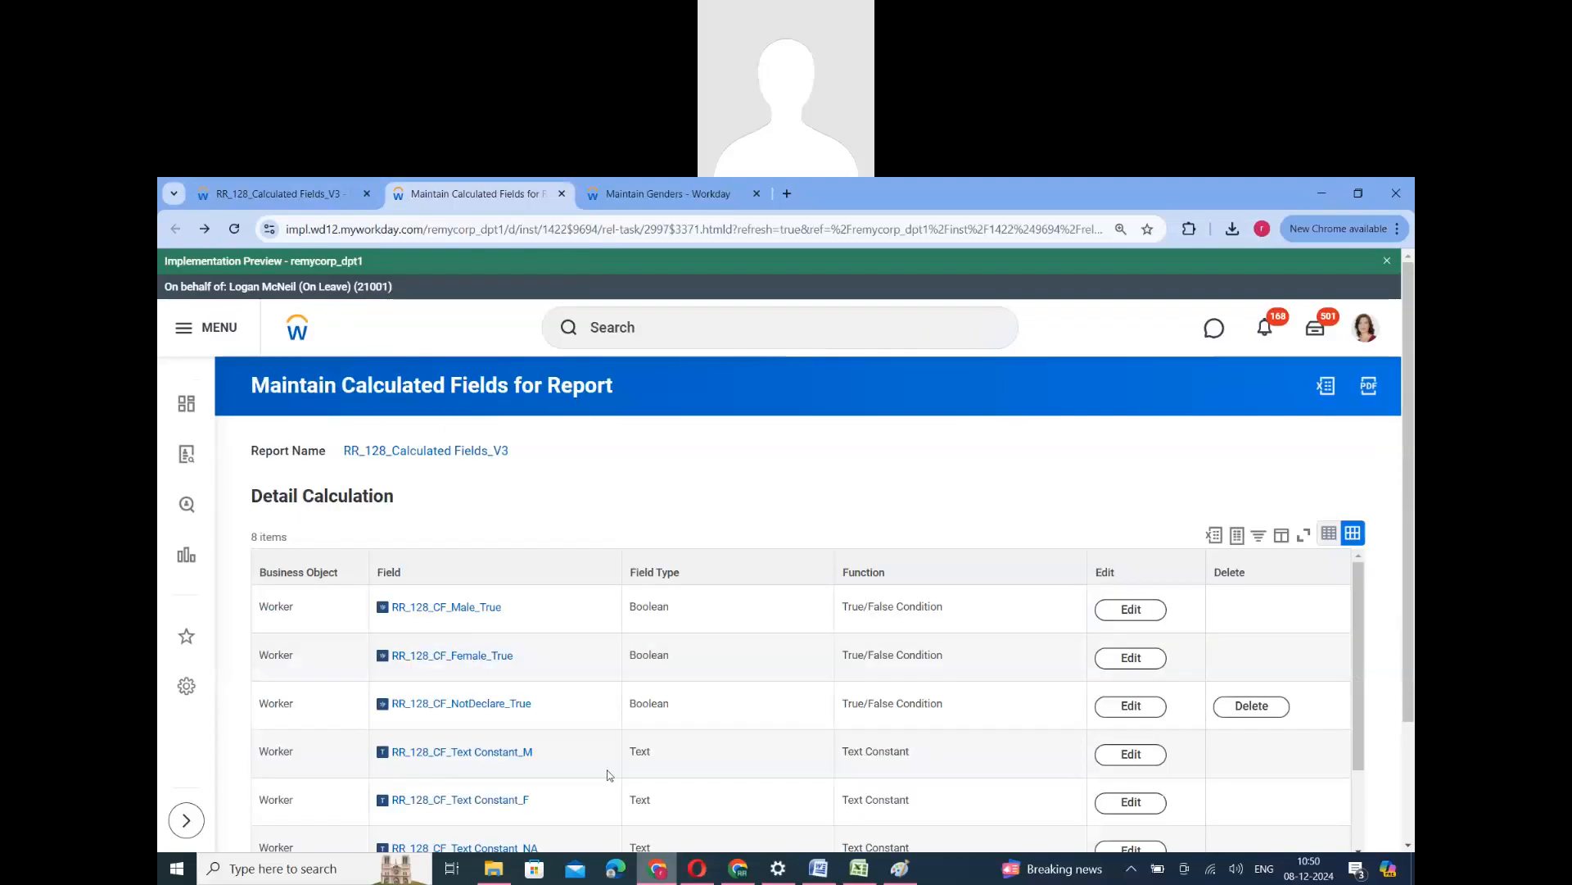
scroll(508, 688, "down", 2)
scroll(525, 678, "down", 2)
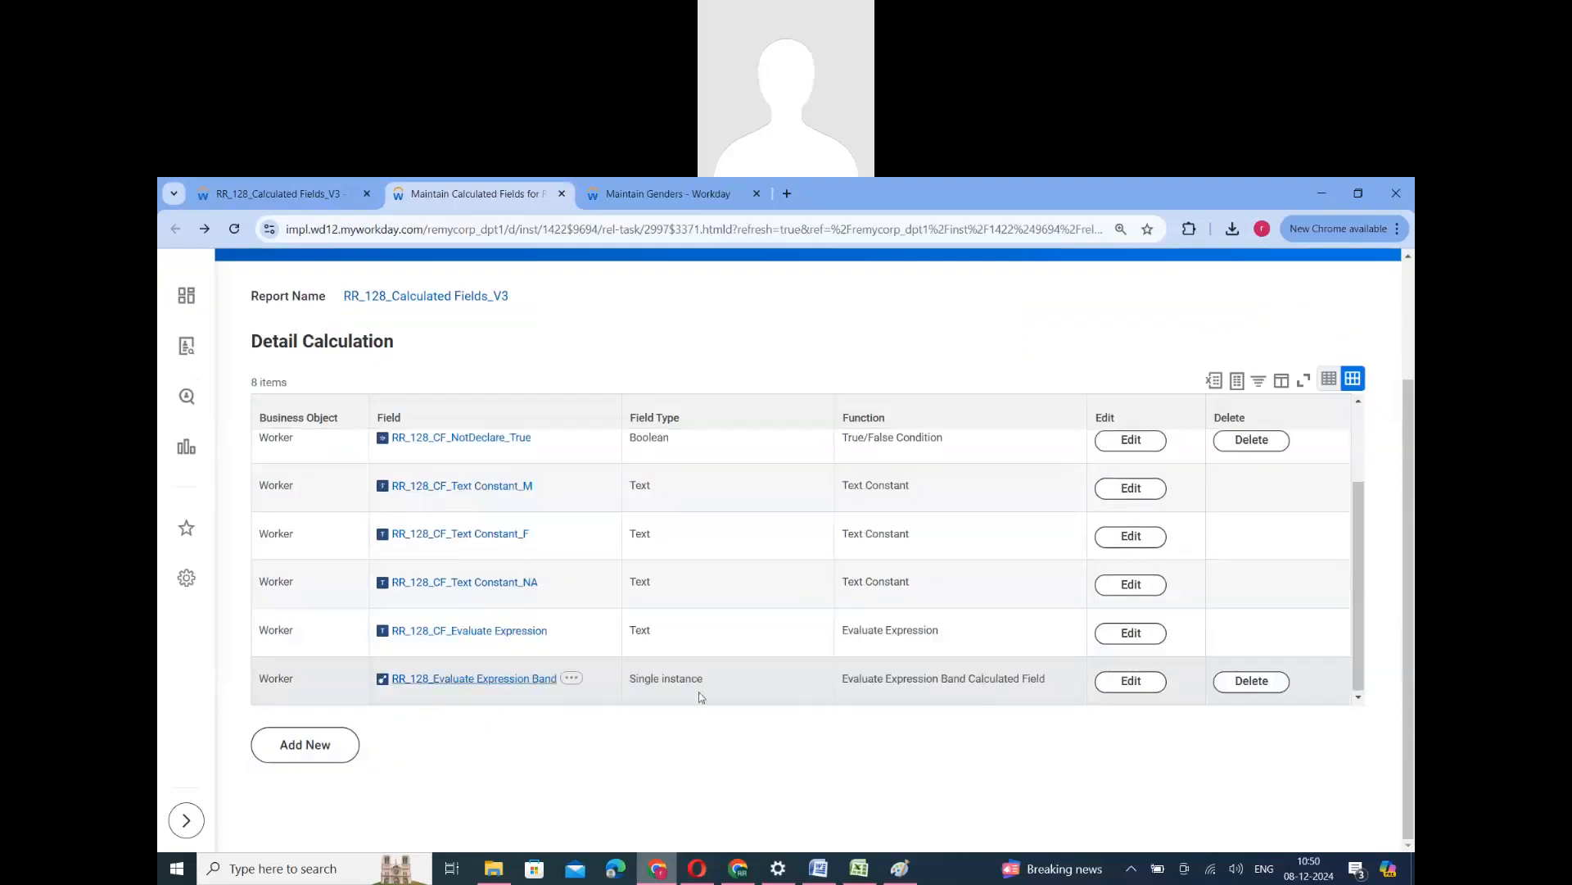
left_click(1145, 685)
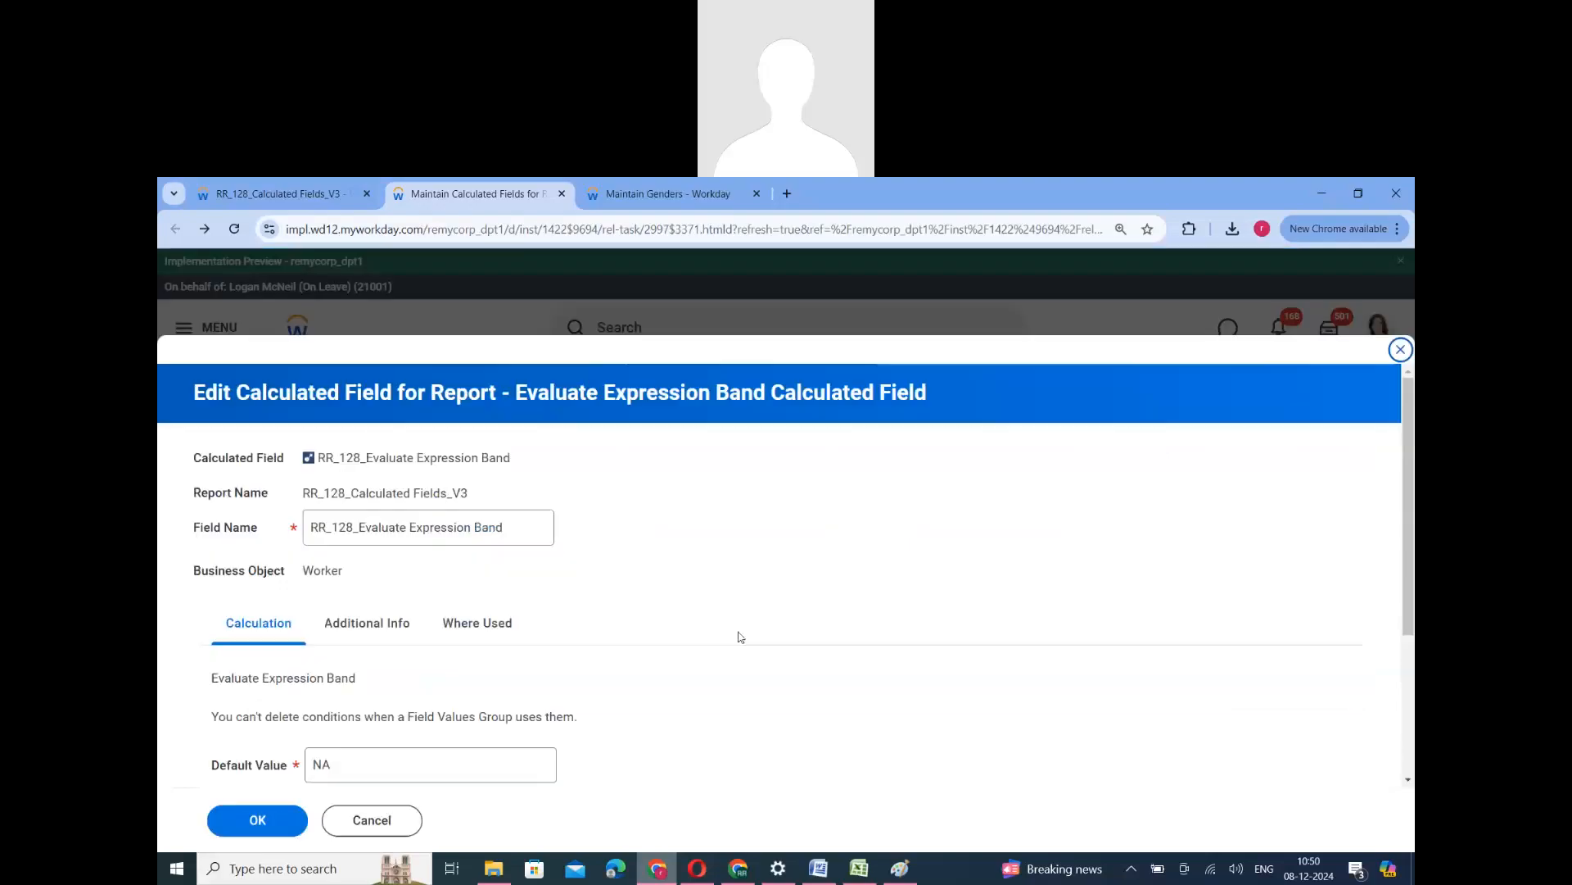
scroll(491, 680, "down", 3)
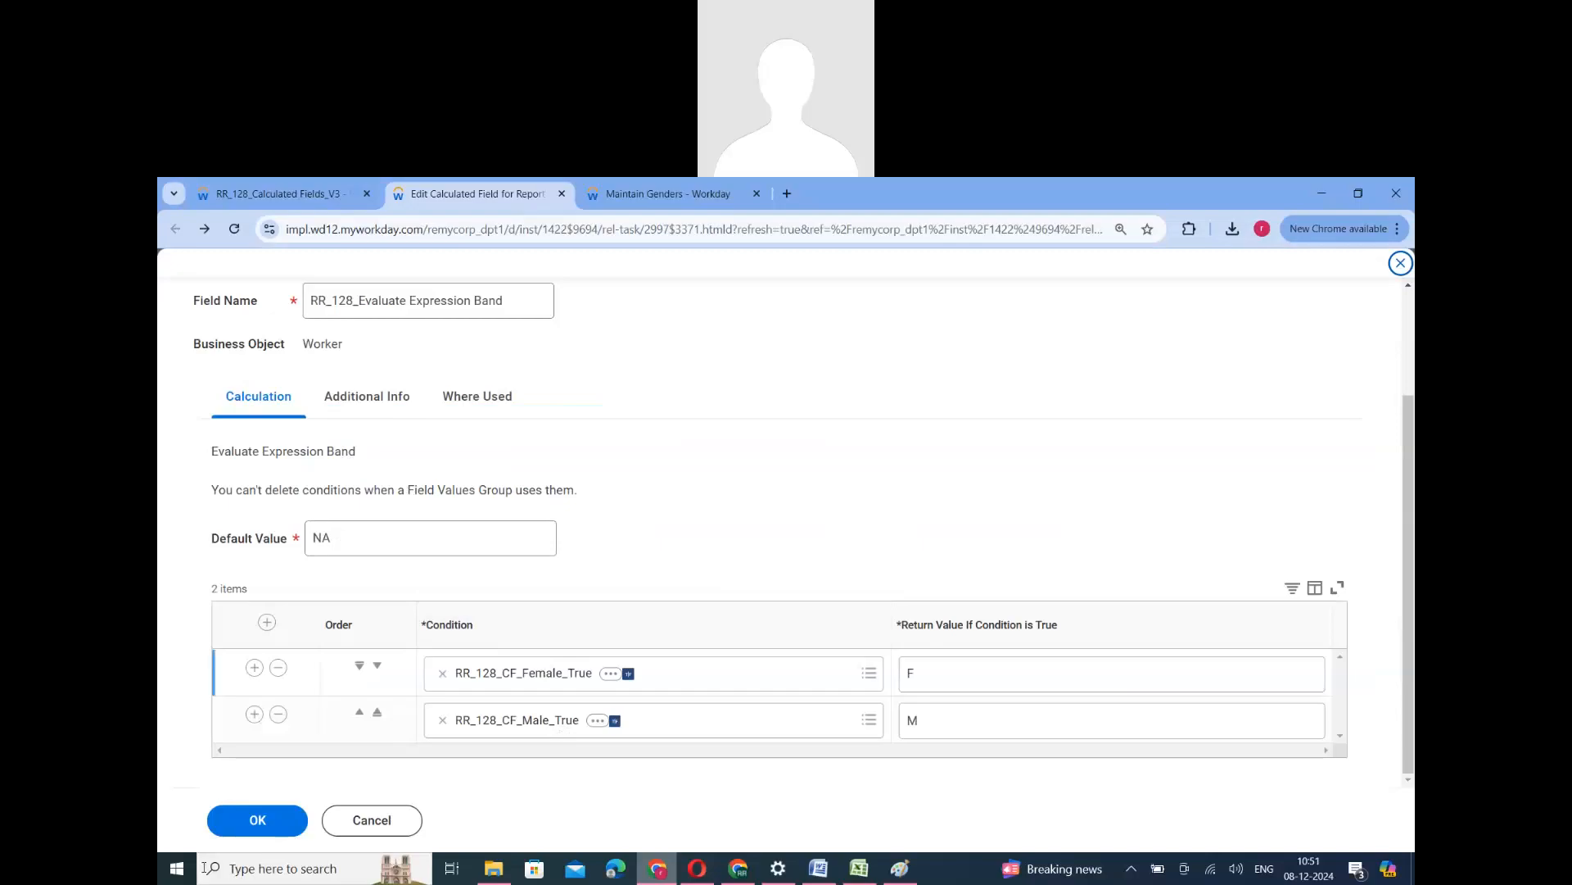
left_click(253, 827)
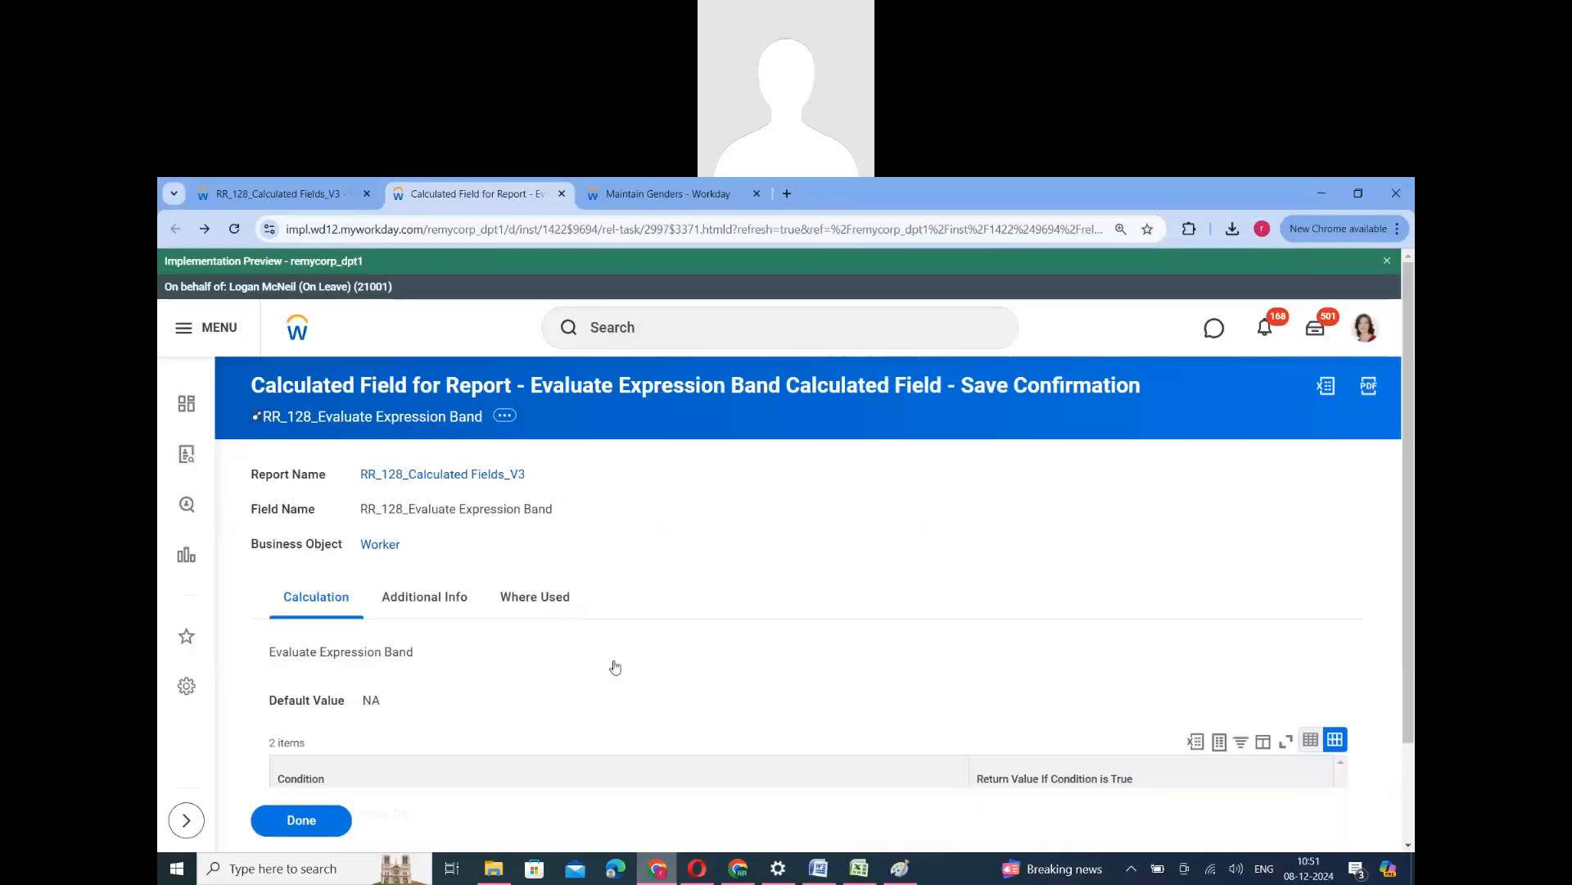
left_click(332, 817)
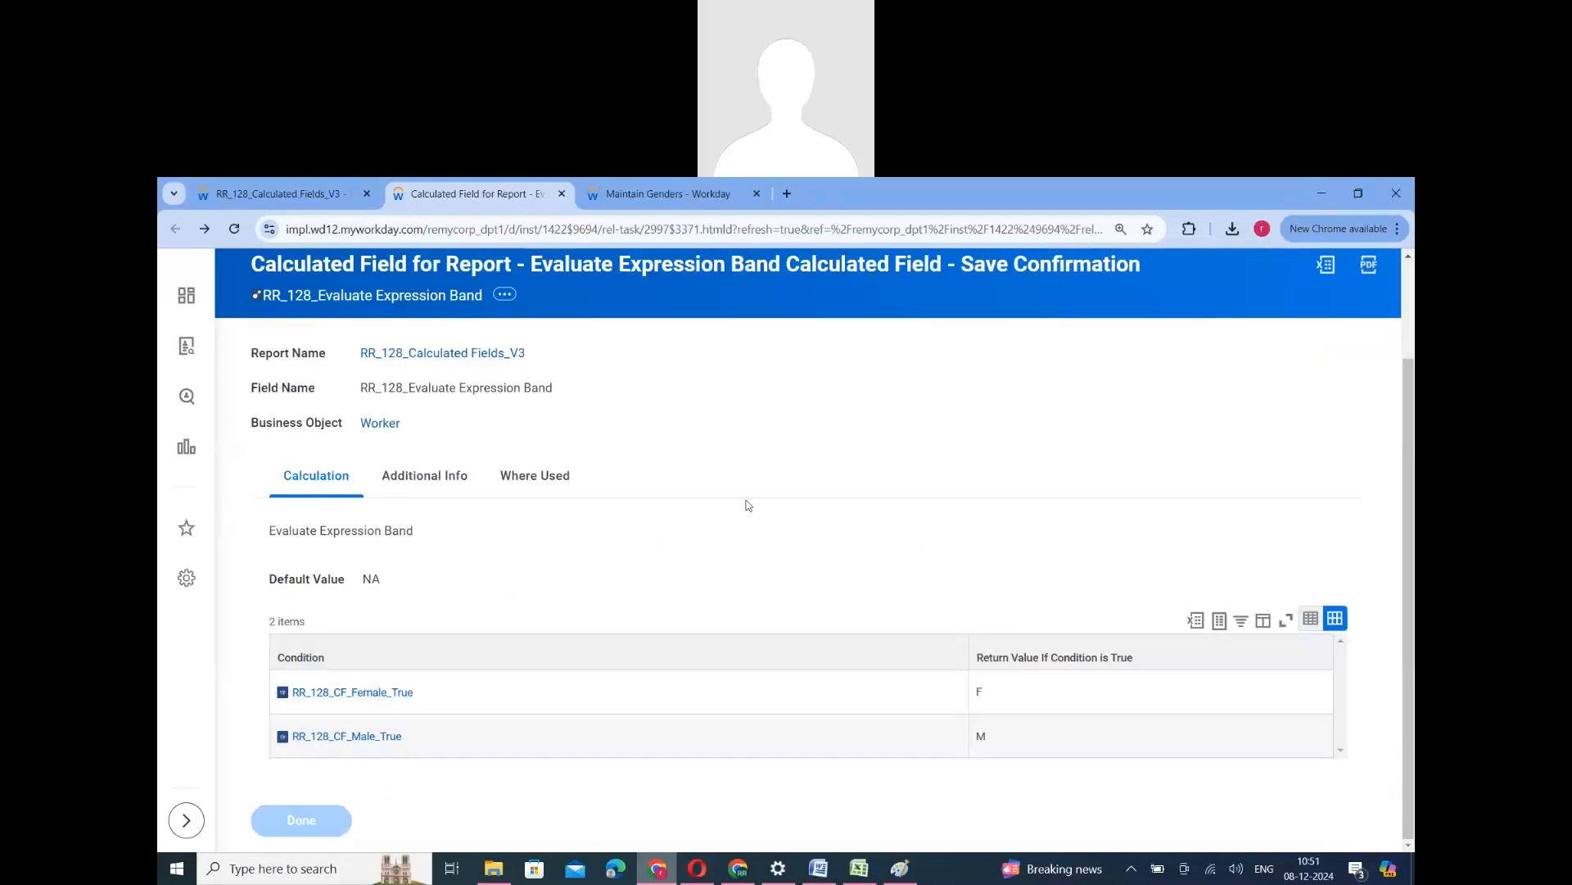
scroll(647, 653, "down", 5)
scroll(646, 695, "down", 1)
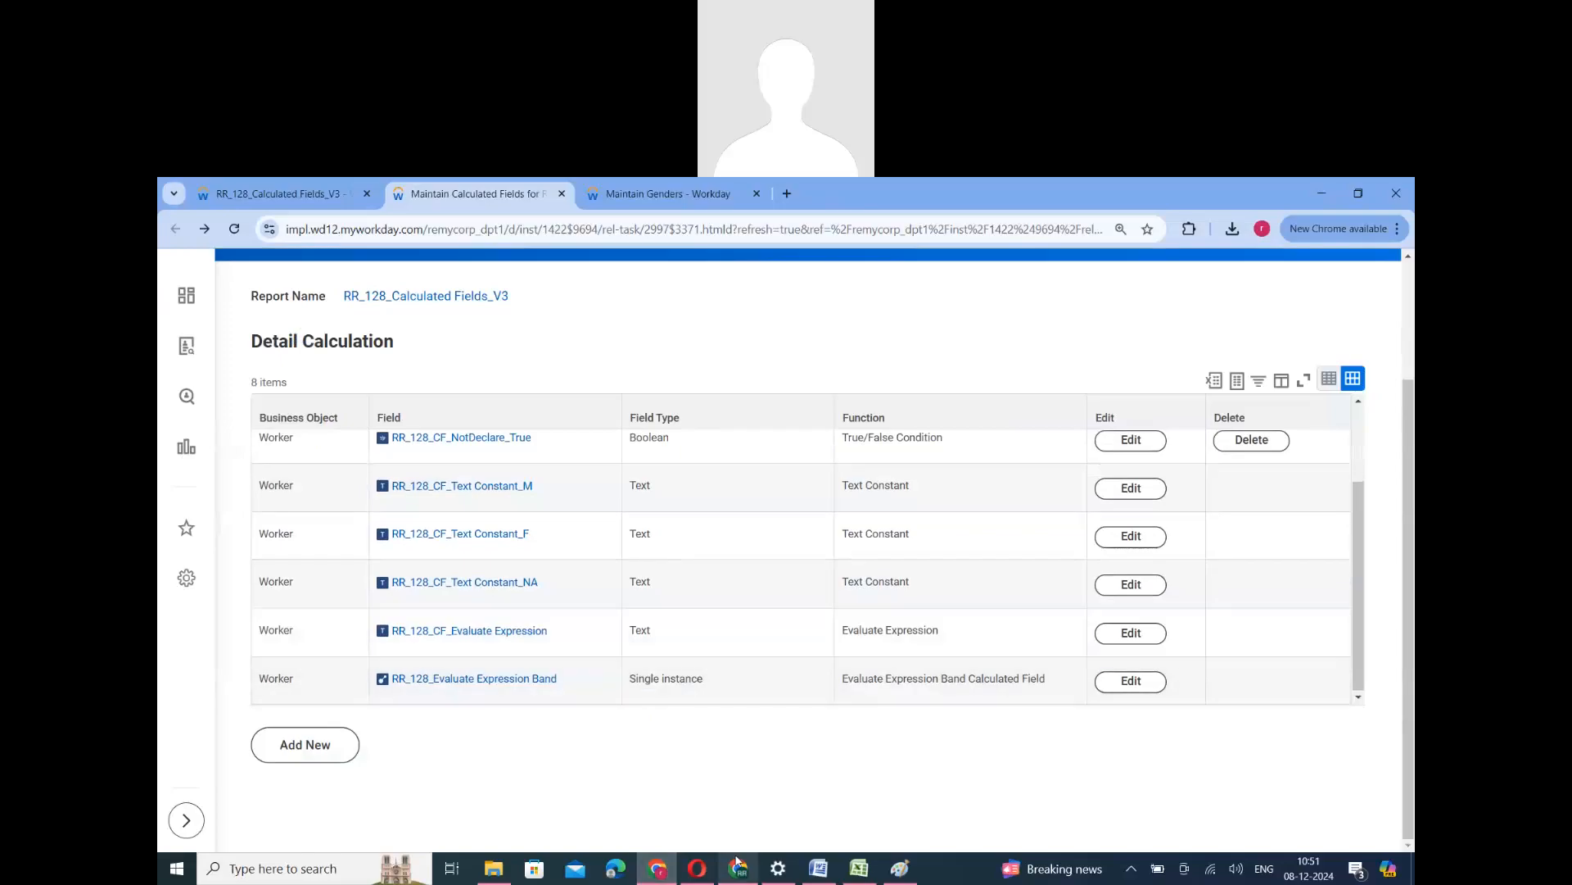
- Remove the column heading override from the RR_128_CF_Evaluate Expression column in the report, and rerun it
left_click(282, 195)
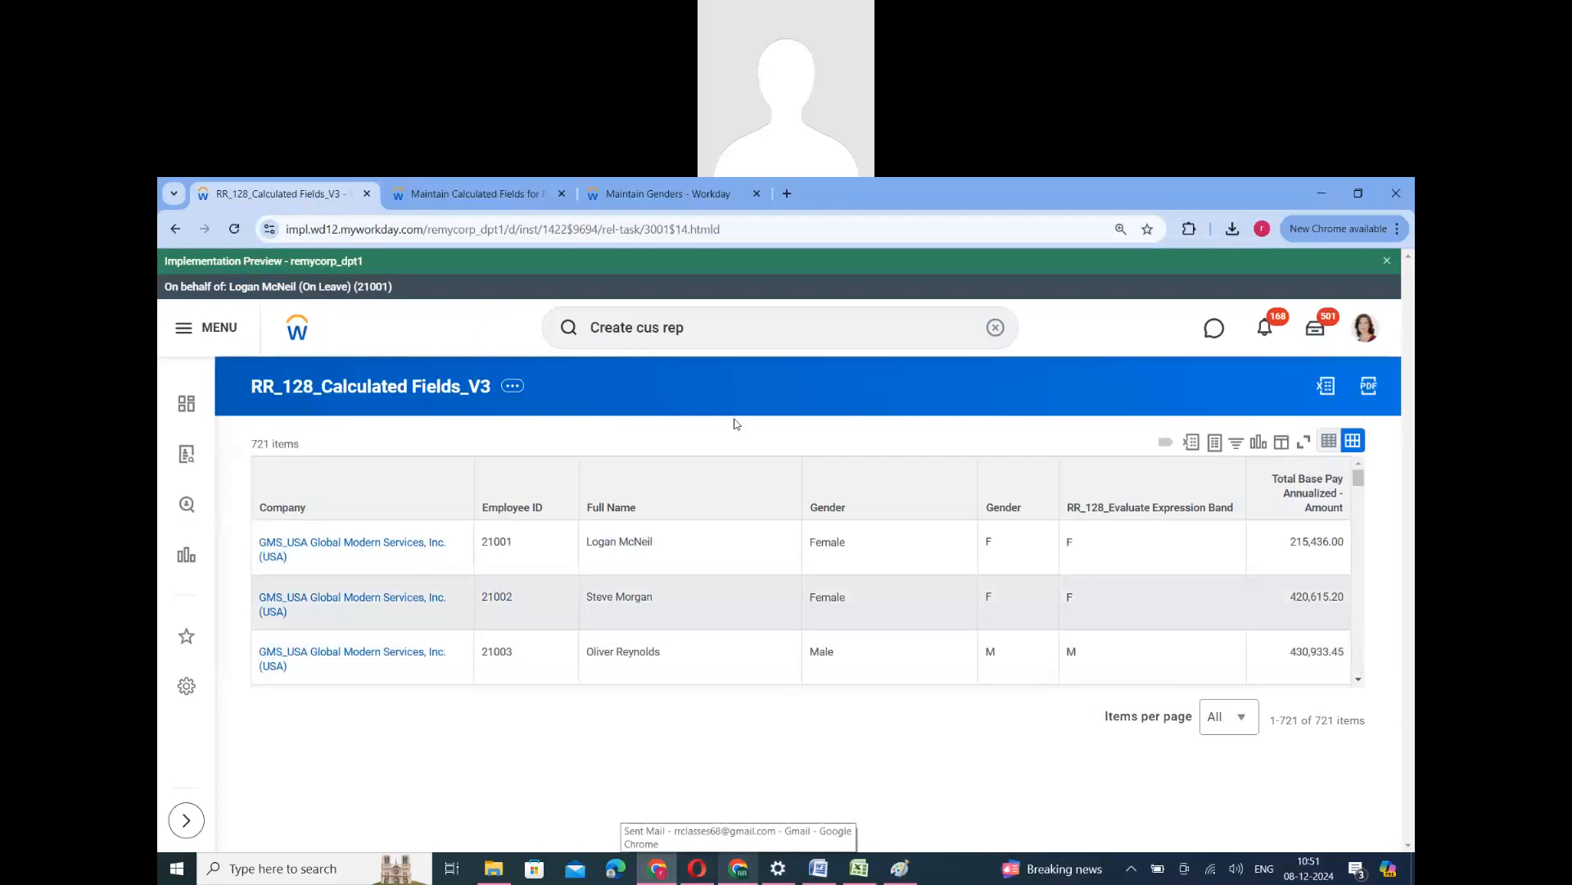
left_click(514, 388)
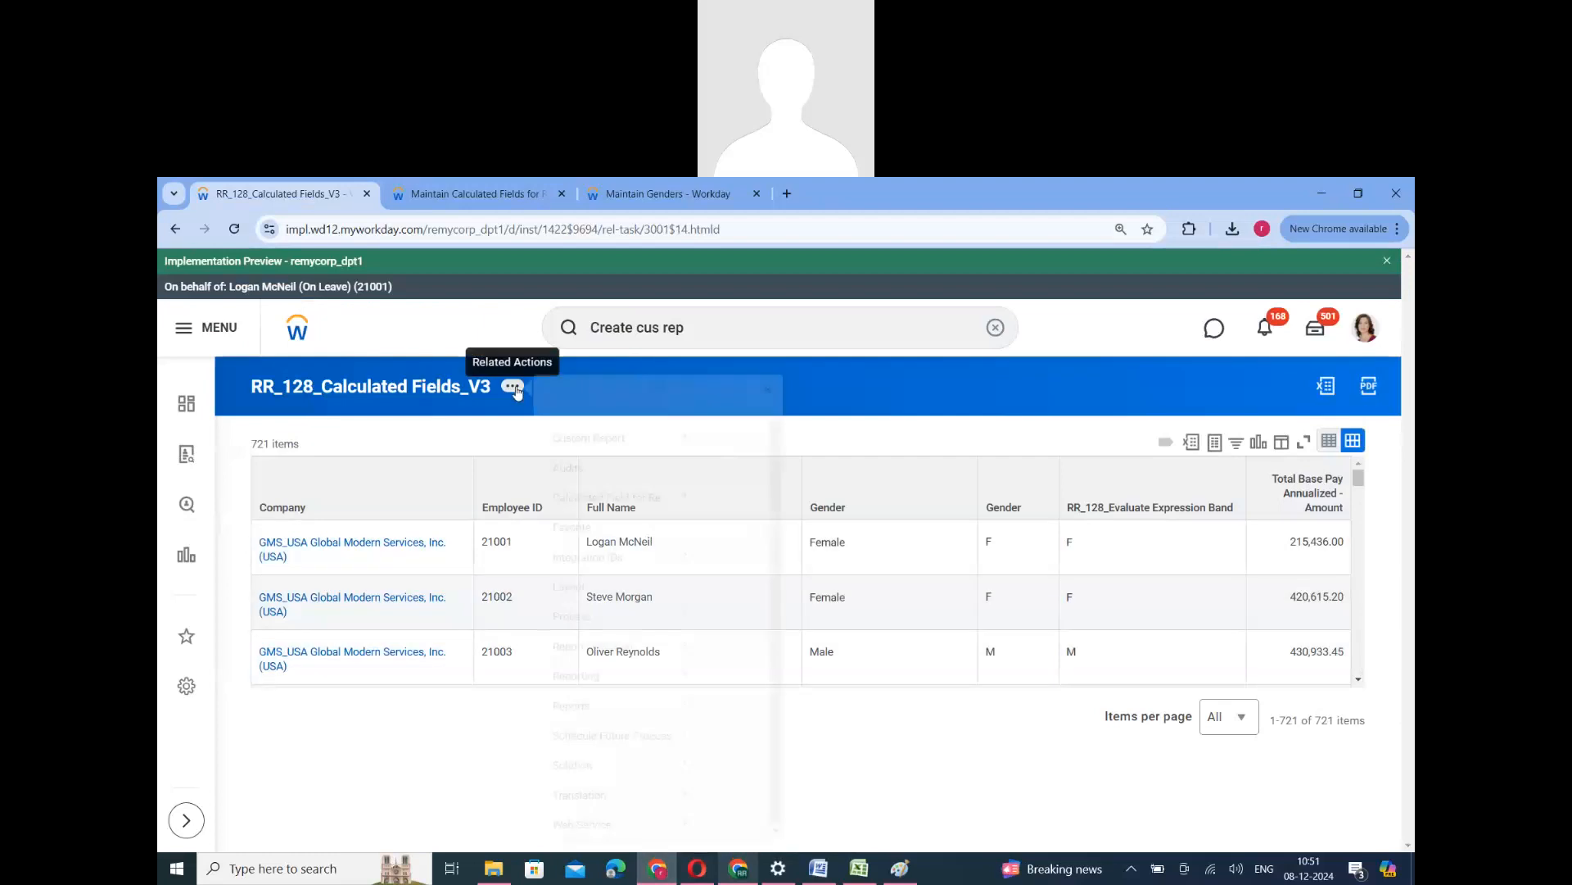
mouse_move(606, 457)
left_click(730, 460)
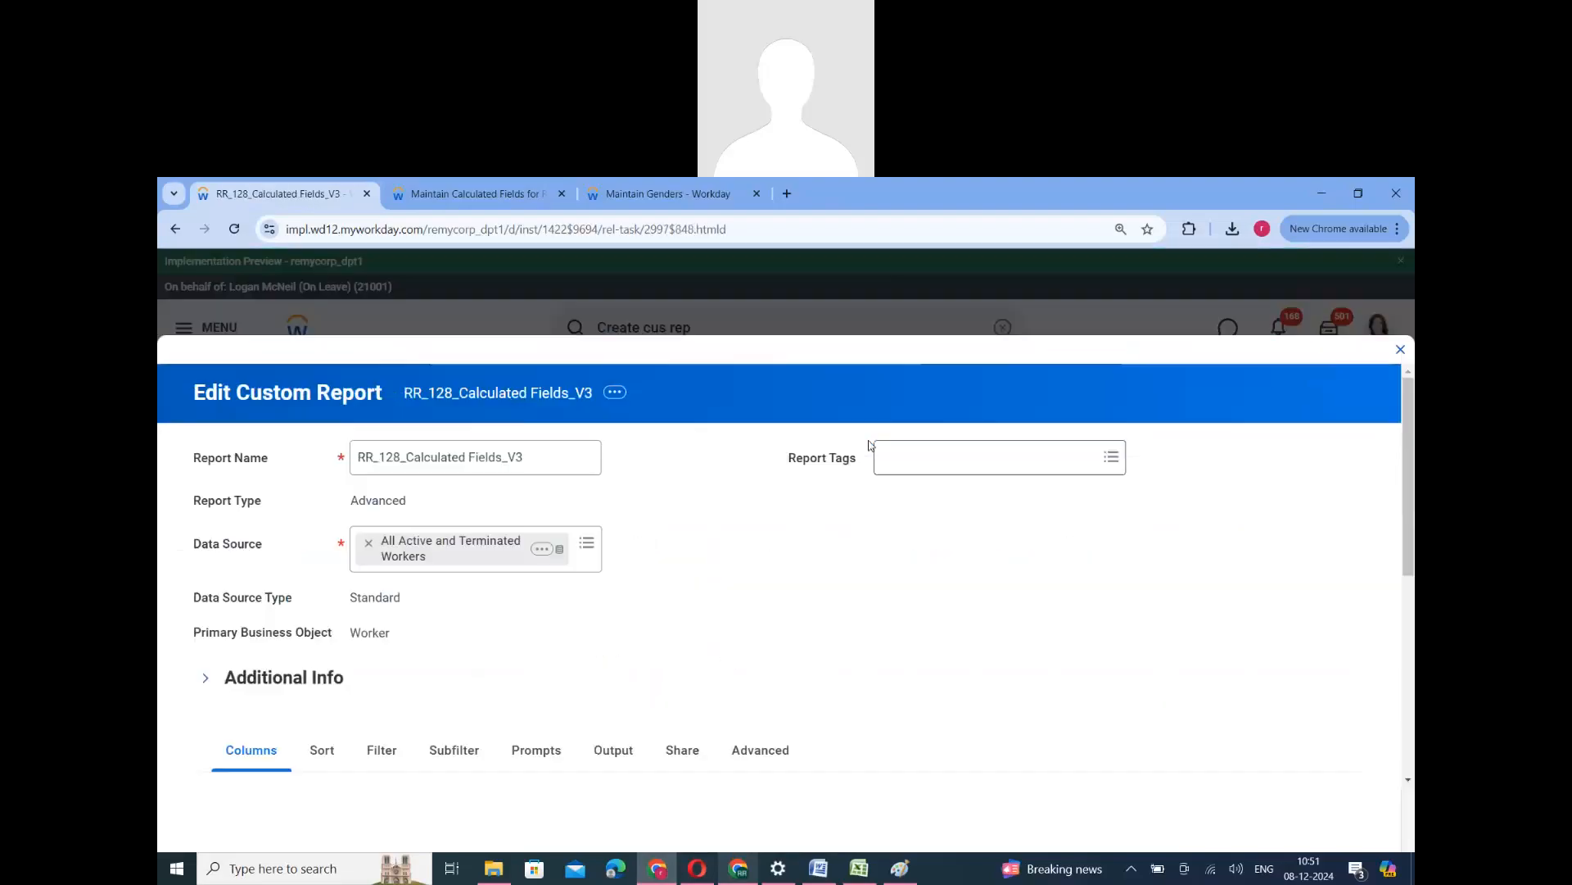
scroll(765, 600, "down", 8)
double_click(778, 600)
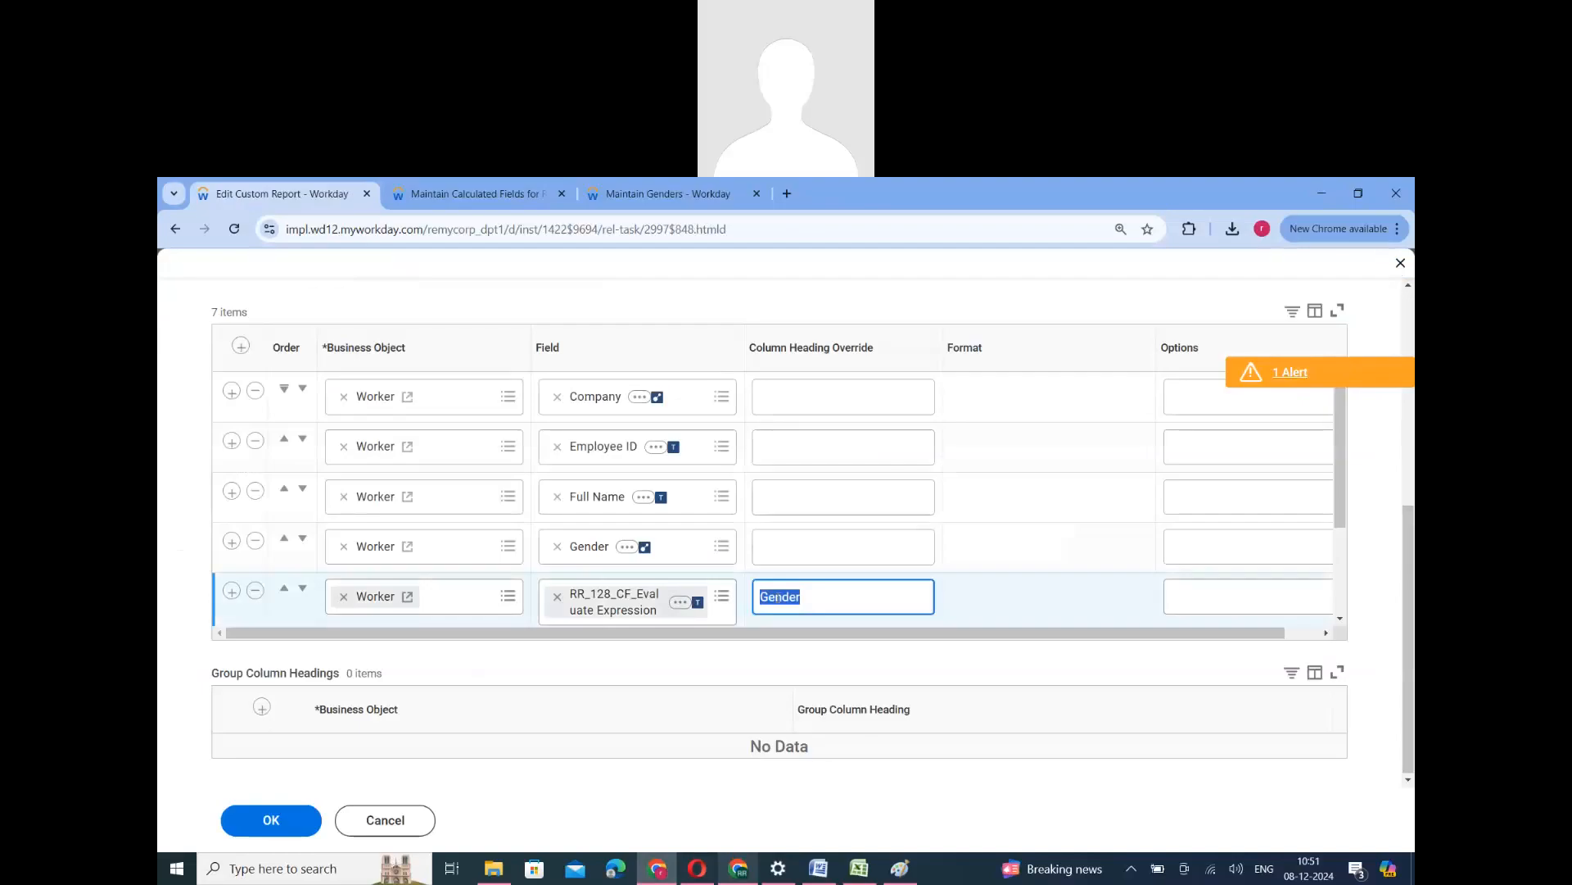
key("BackSpace")
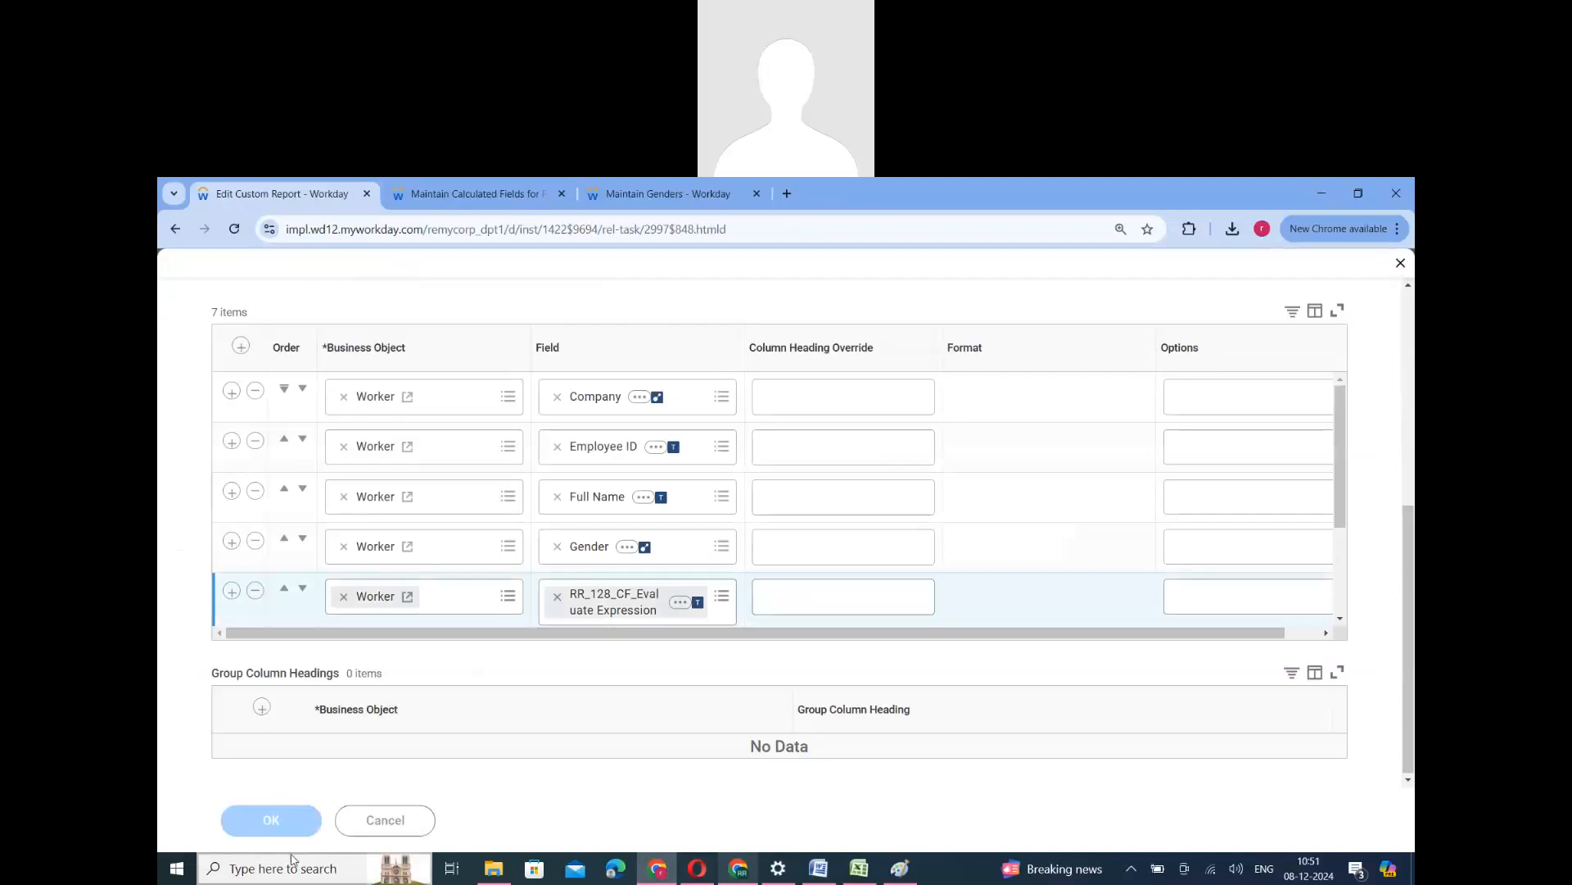
left_click(274, 834)
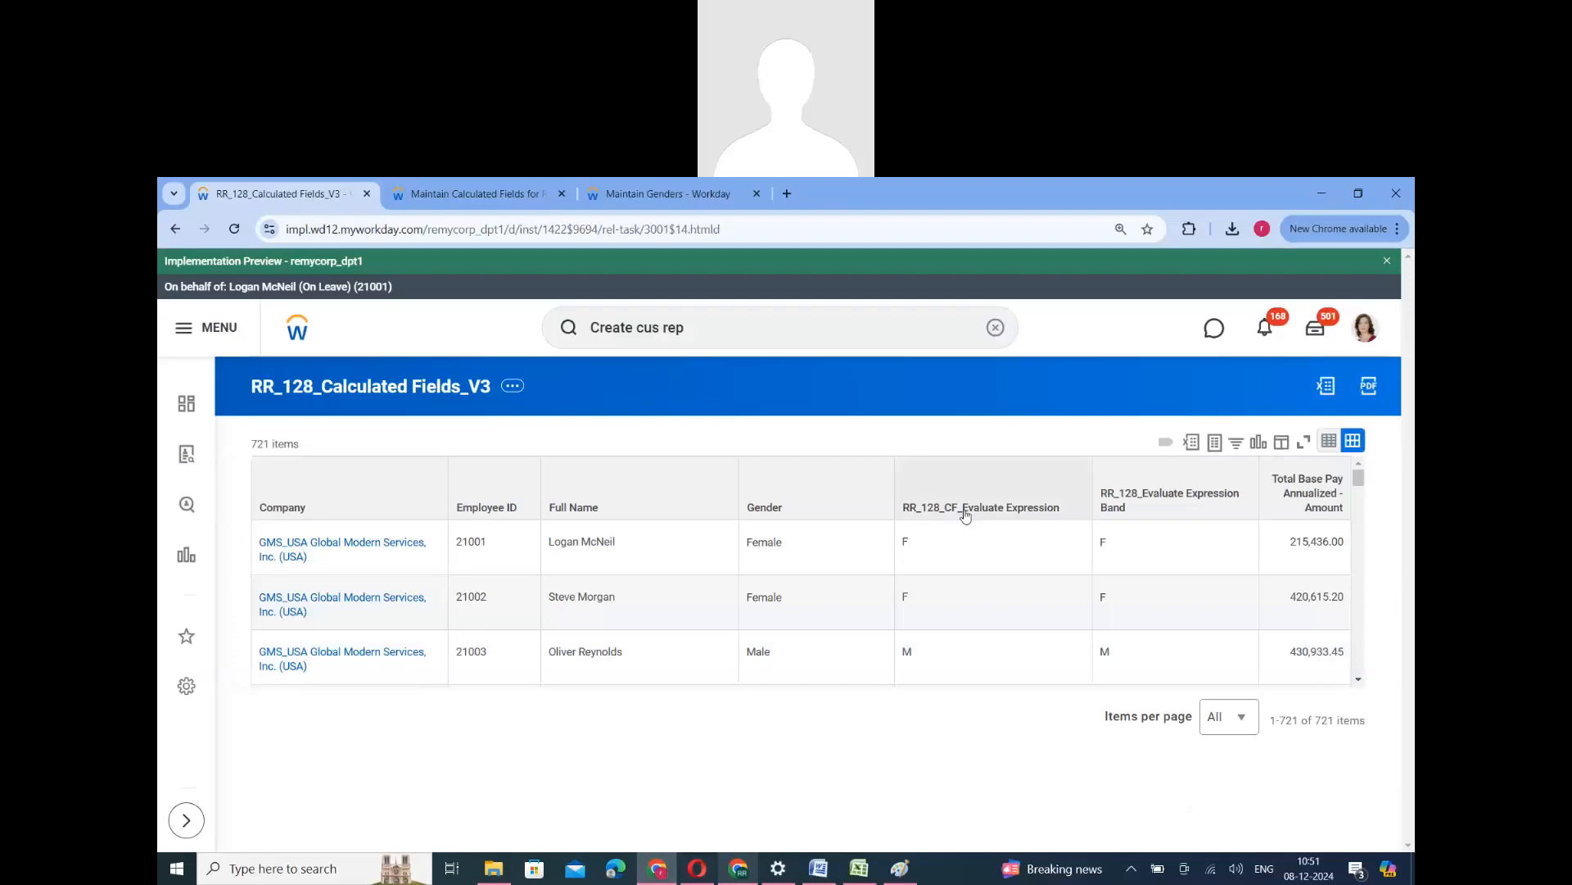
- Compare the Evaluate Expression and Evaluate Expression Band report columns, and examine the Field Type setting in the RR_128_CF_Evaluate Expression definition
left_click_drag(971, 514, 1155, 509)
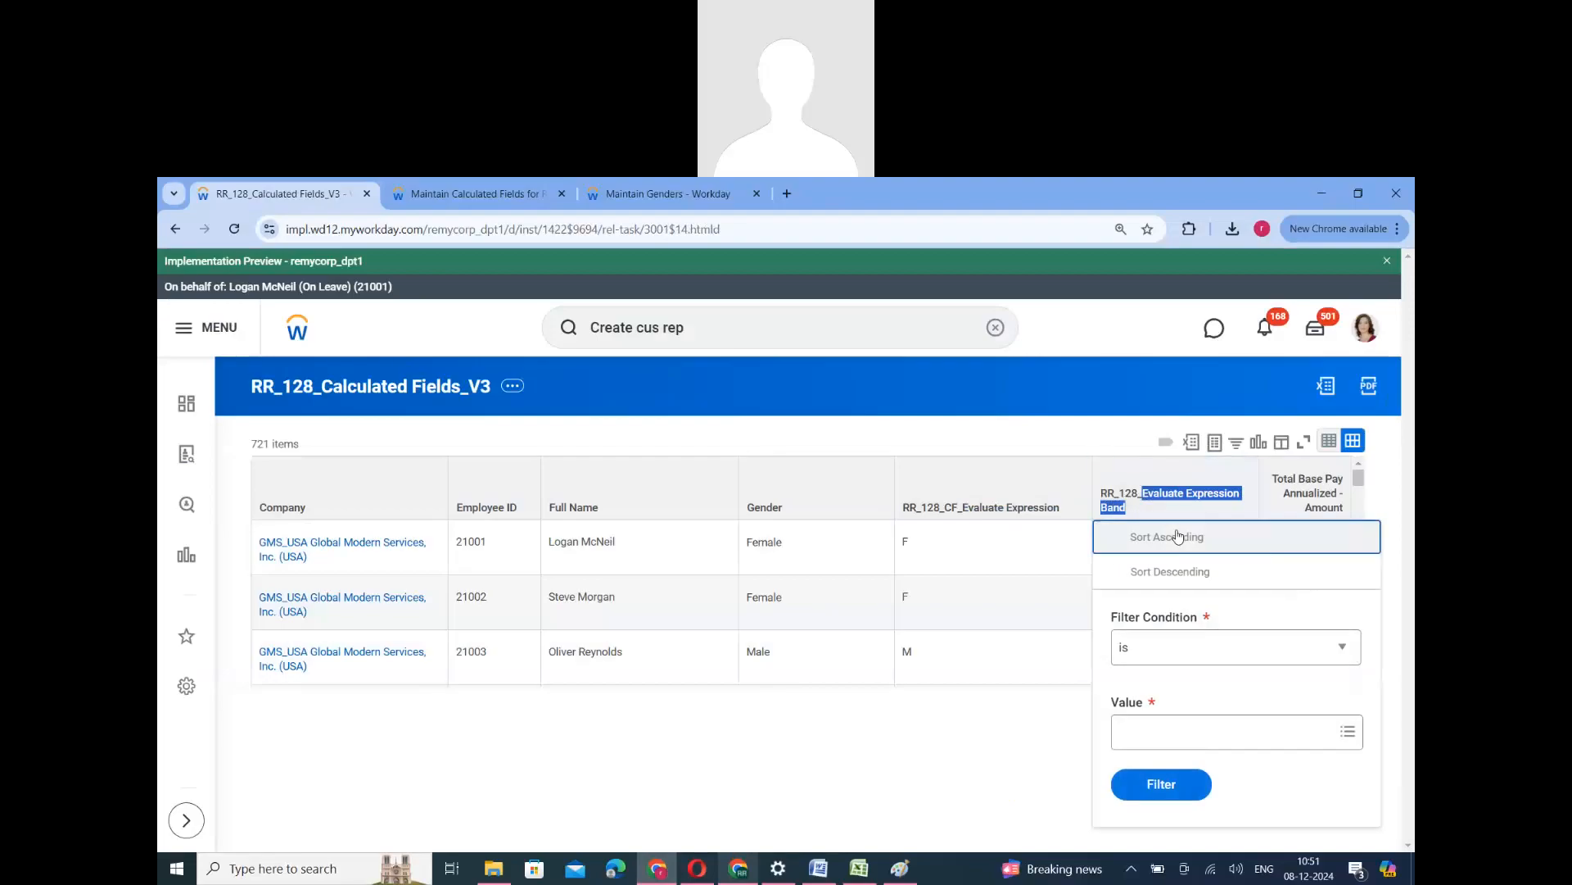
left_click(1006, 445)
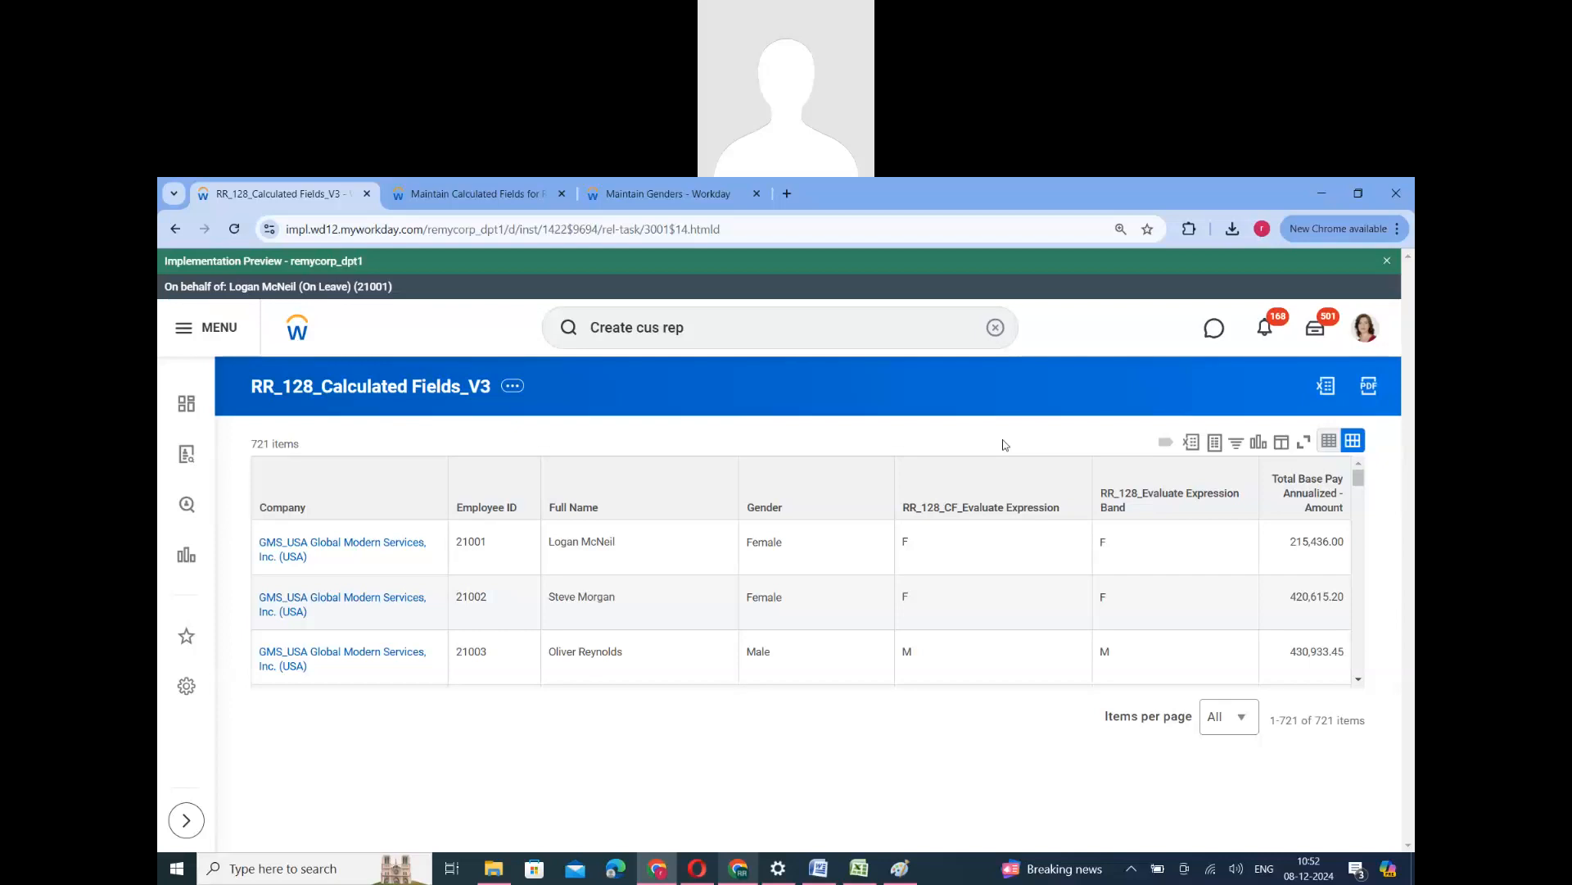
left_click(510, 194)
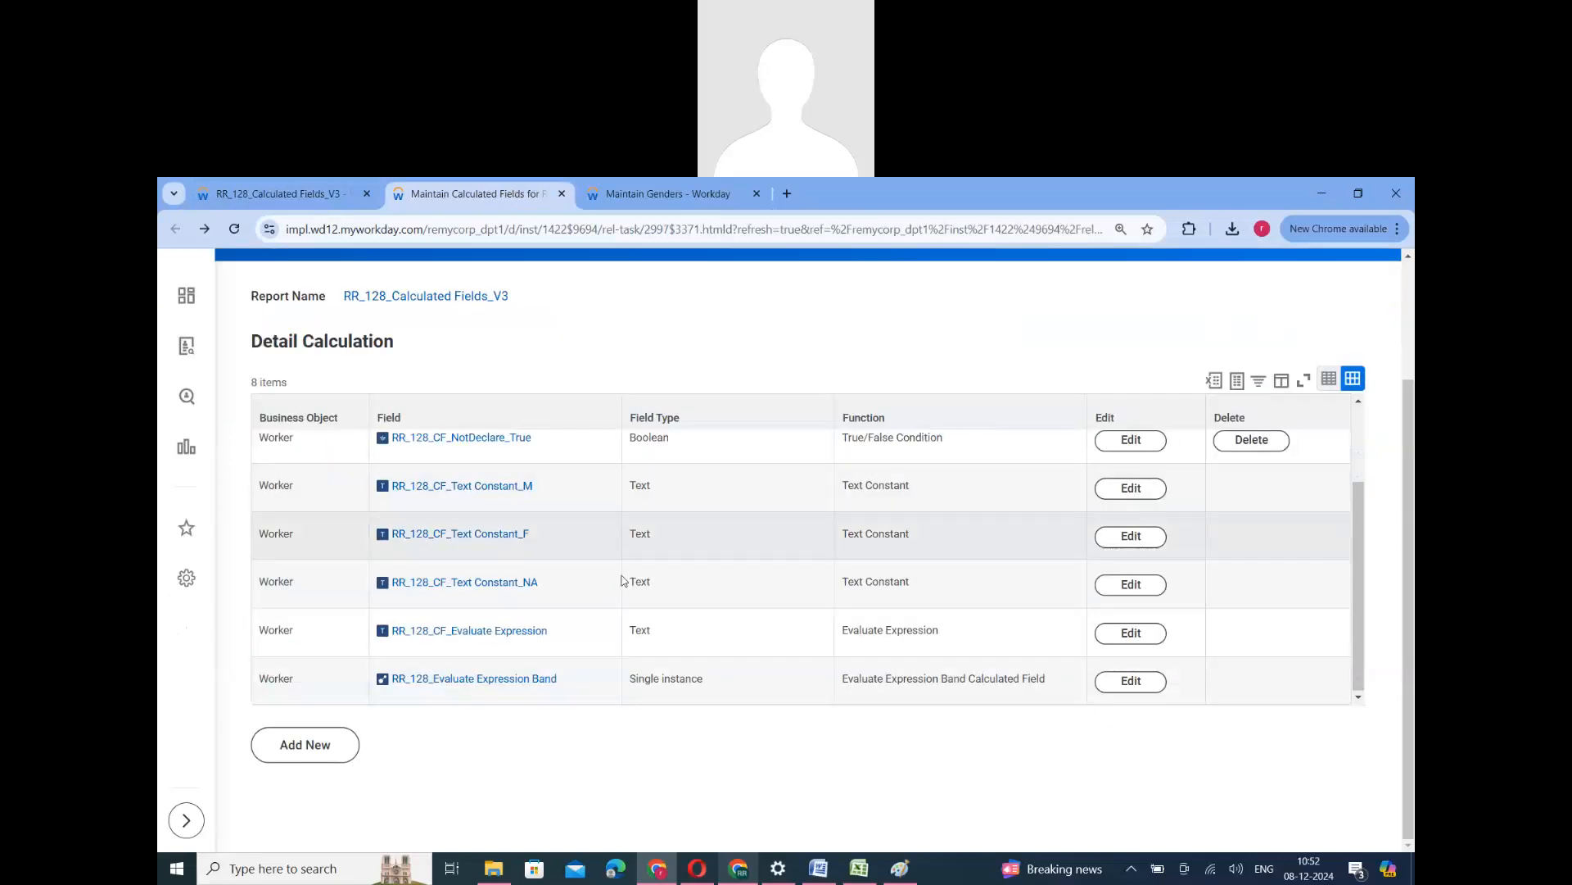
left_click(1131, 633)
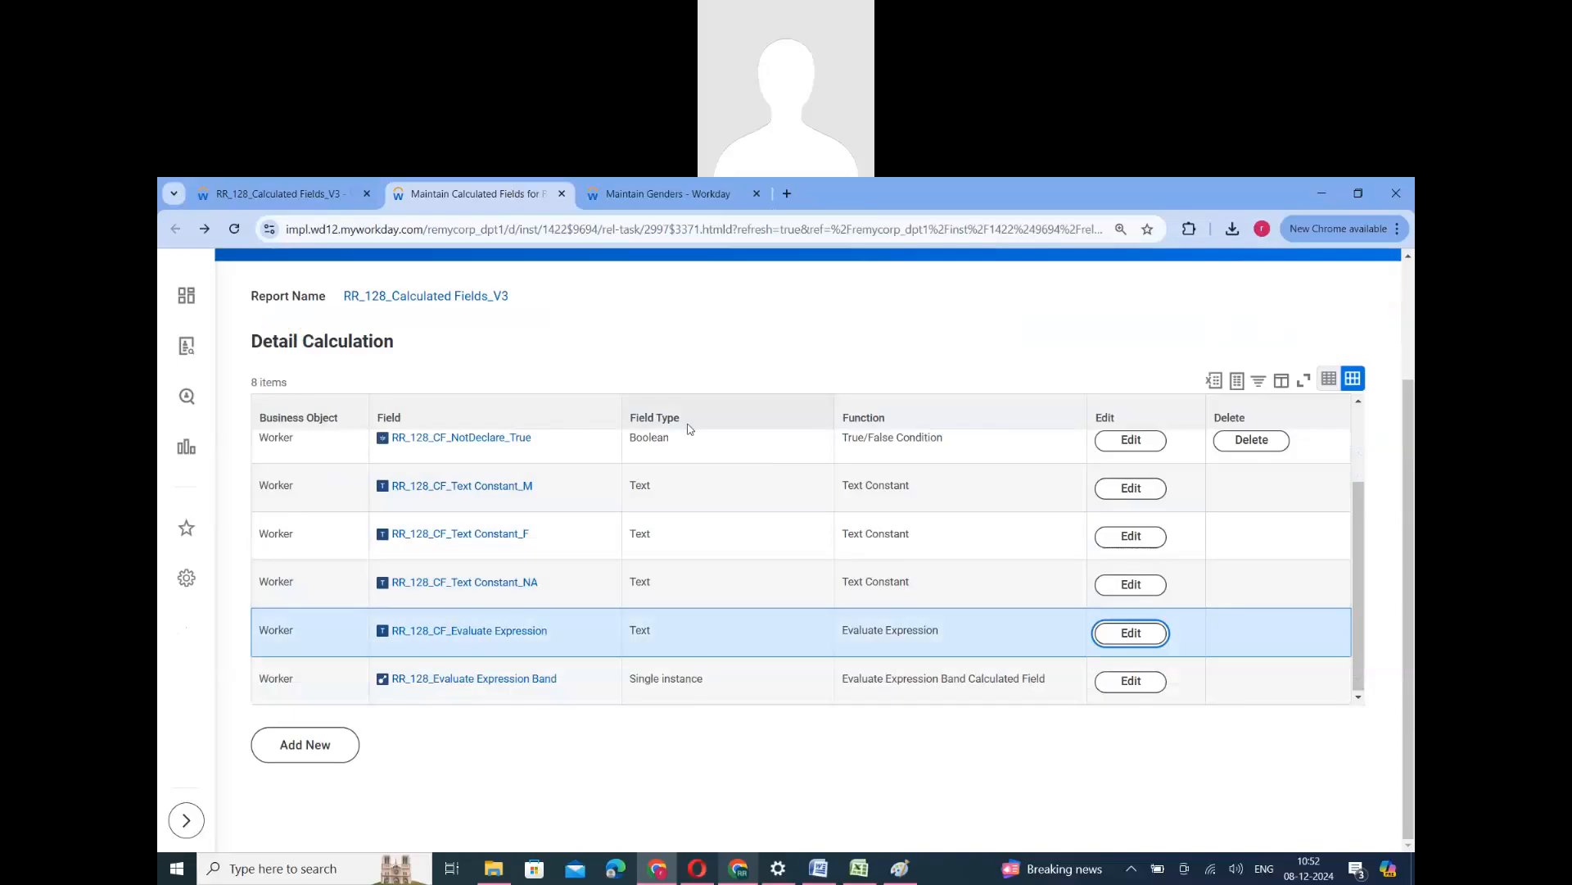
scroll(641, 542, "down", 3)
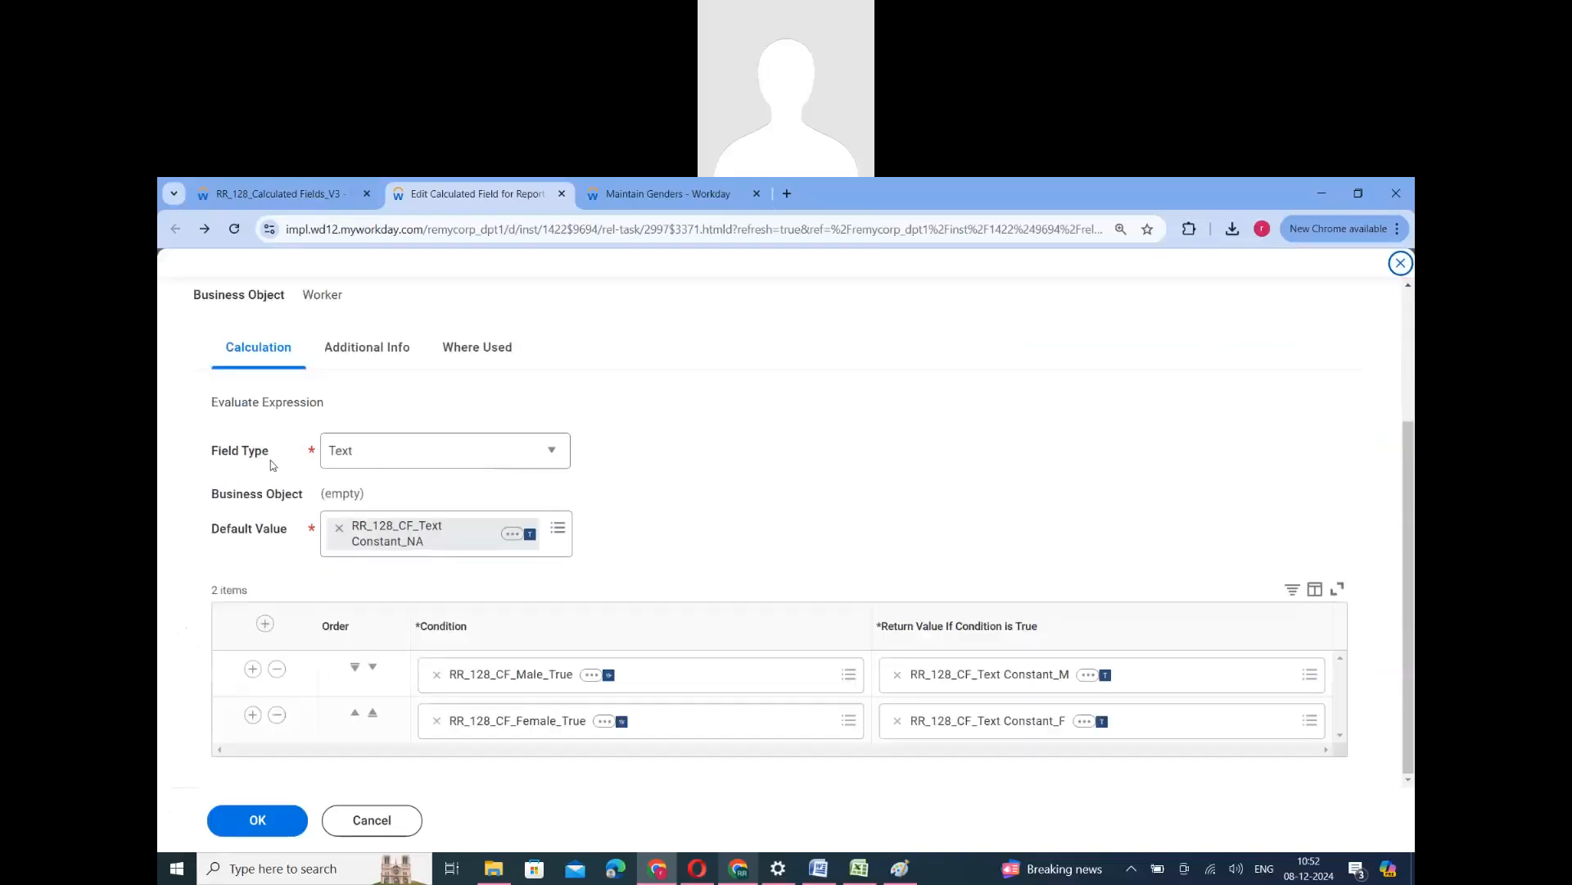
left_click_drag(243, 457, 212, 458)
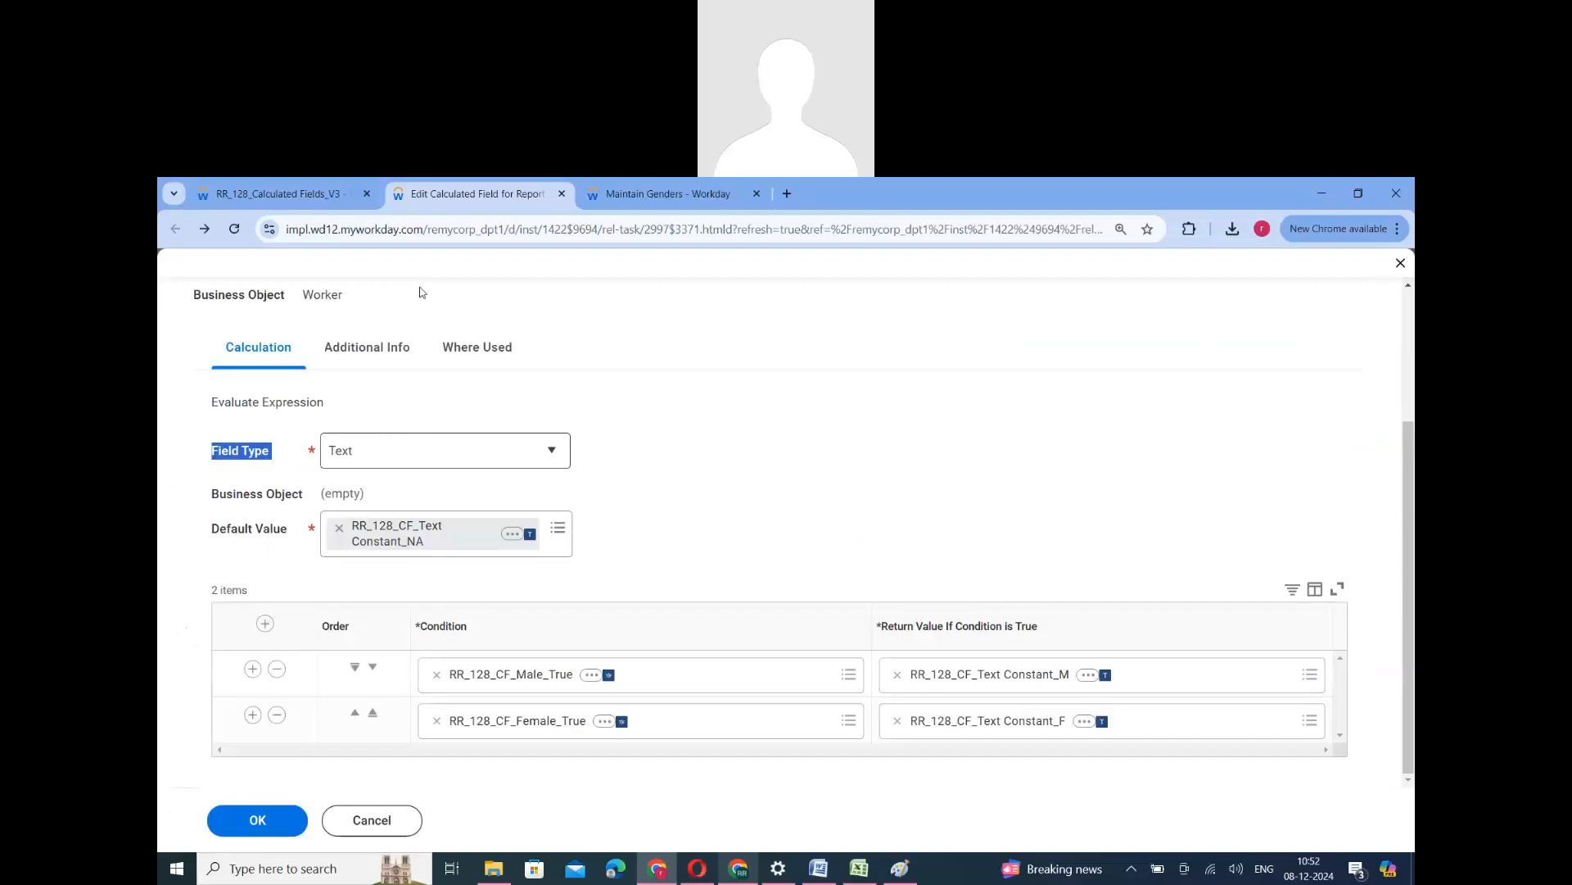
- Close the Maintain Genders tab and restore the browser window to a smaller size over the ERP_124.docx document
left_click(655, 193)
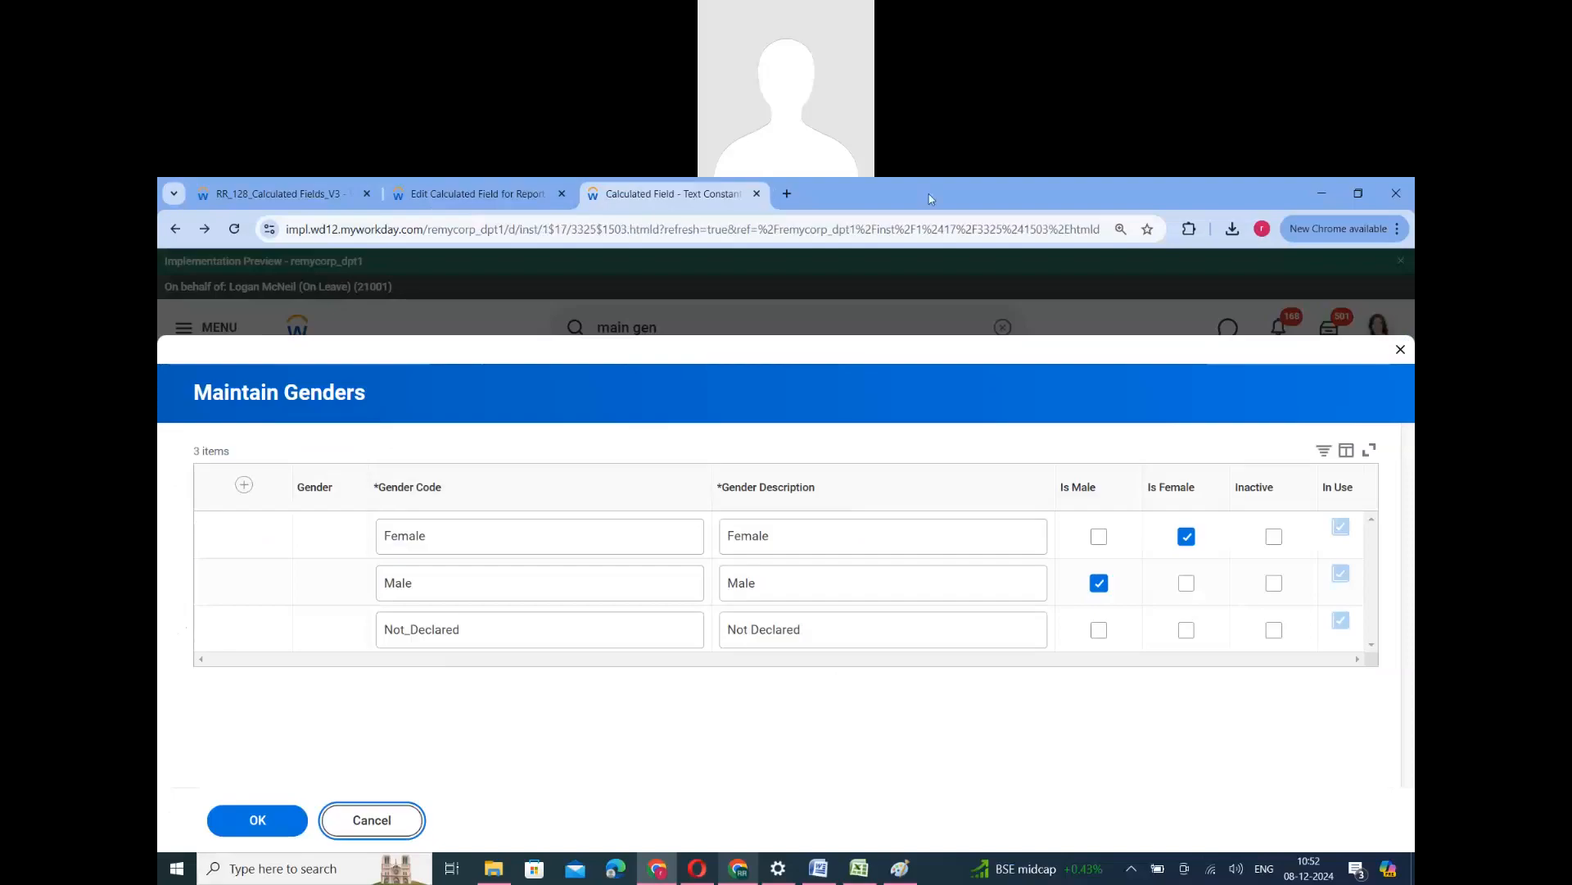
left_click_drag(961, 199, 943, 245)
left_click(944, 238)
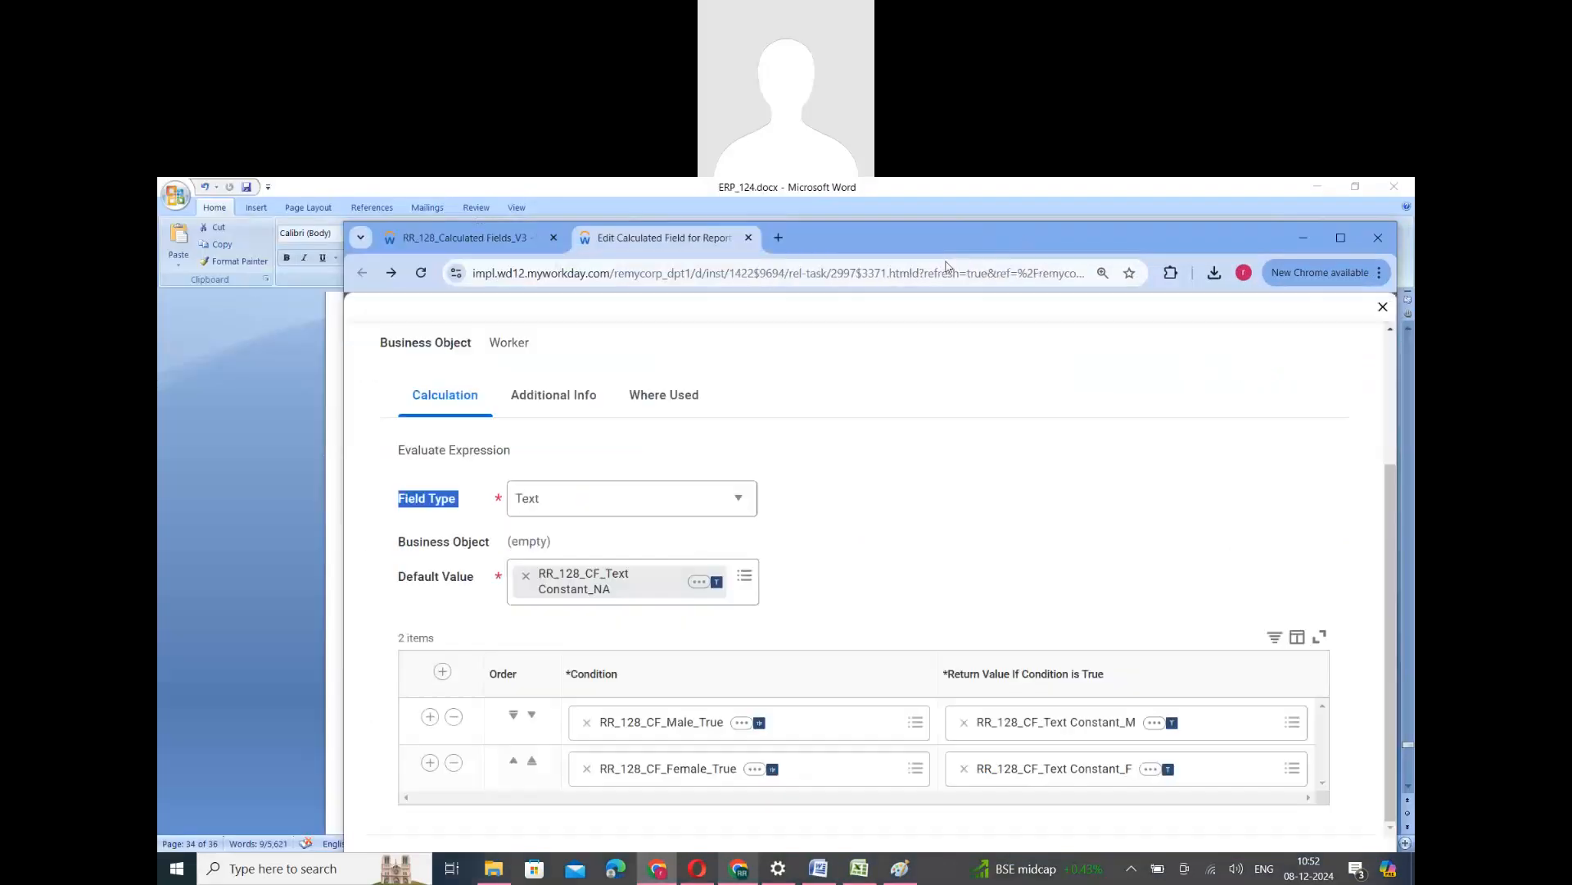
- Cancel editing RR_128_CF_Evaluate Expression in the maximized browser, and compare its field type with that of RR_128_Evaluate Expression Band in the calculated fields list
double_click(943, 246)
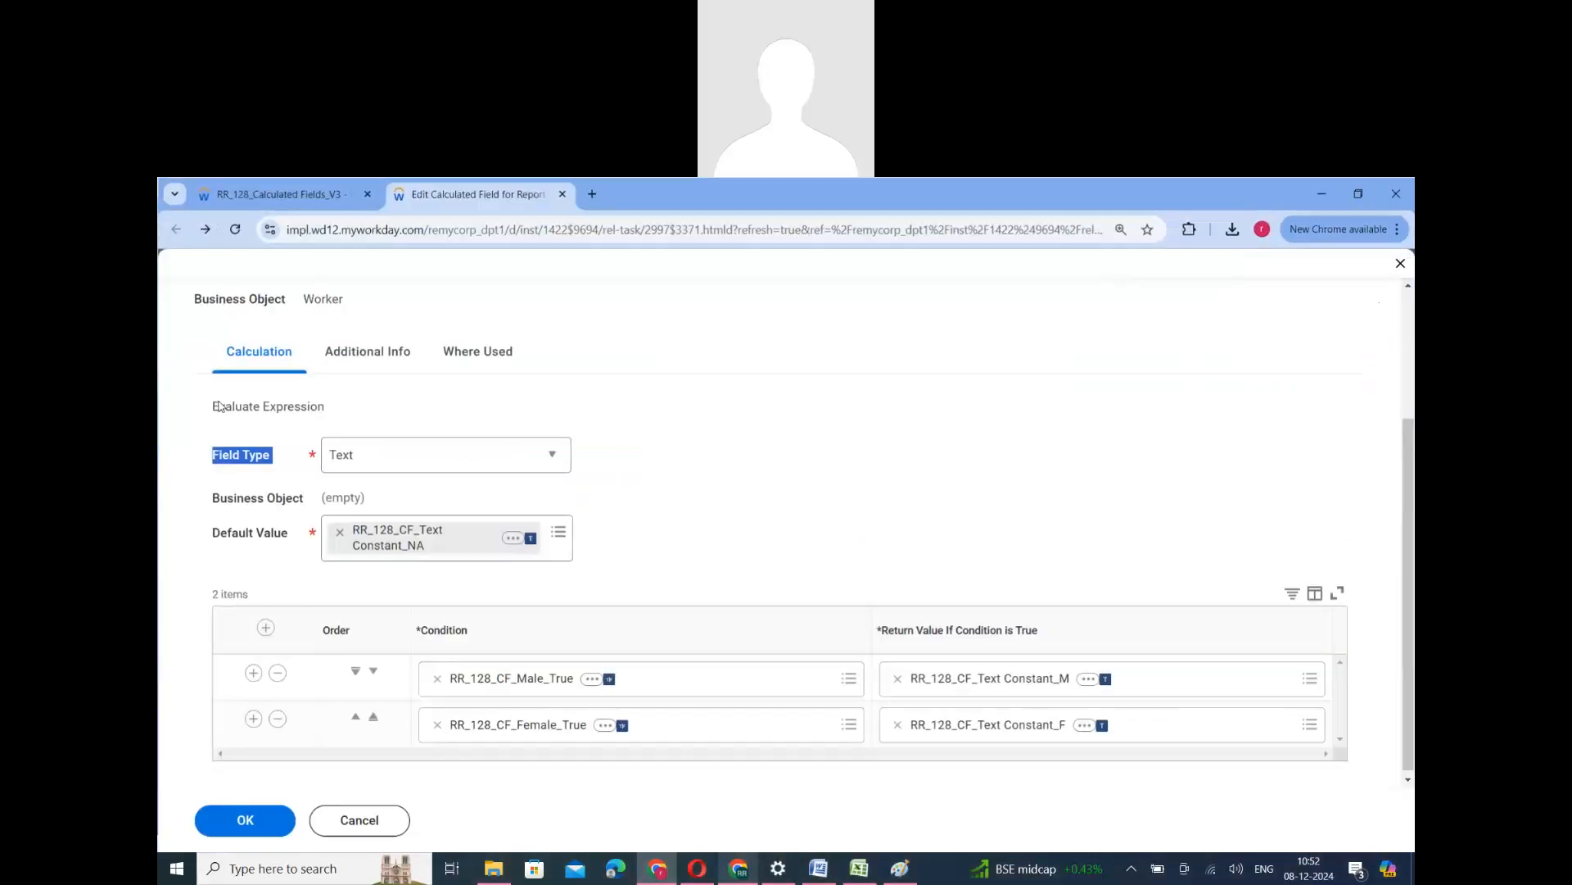
left_click(393, 819)
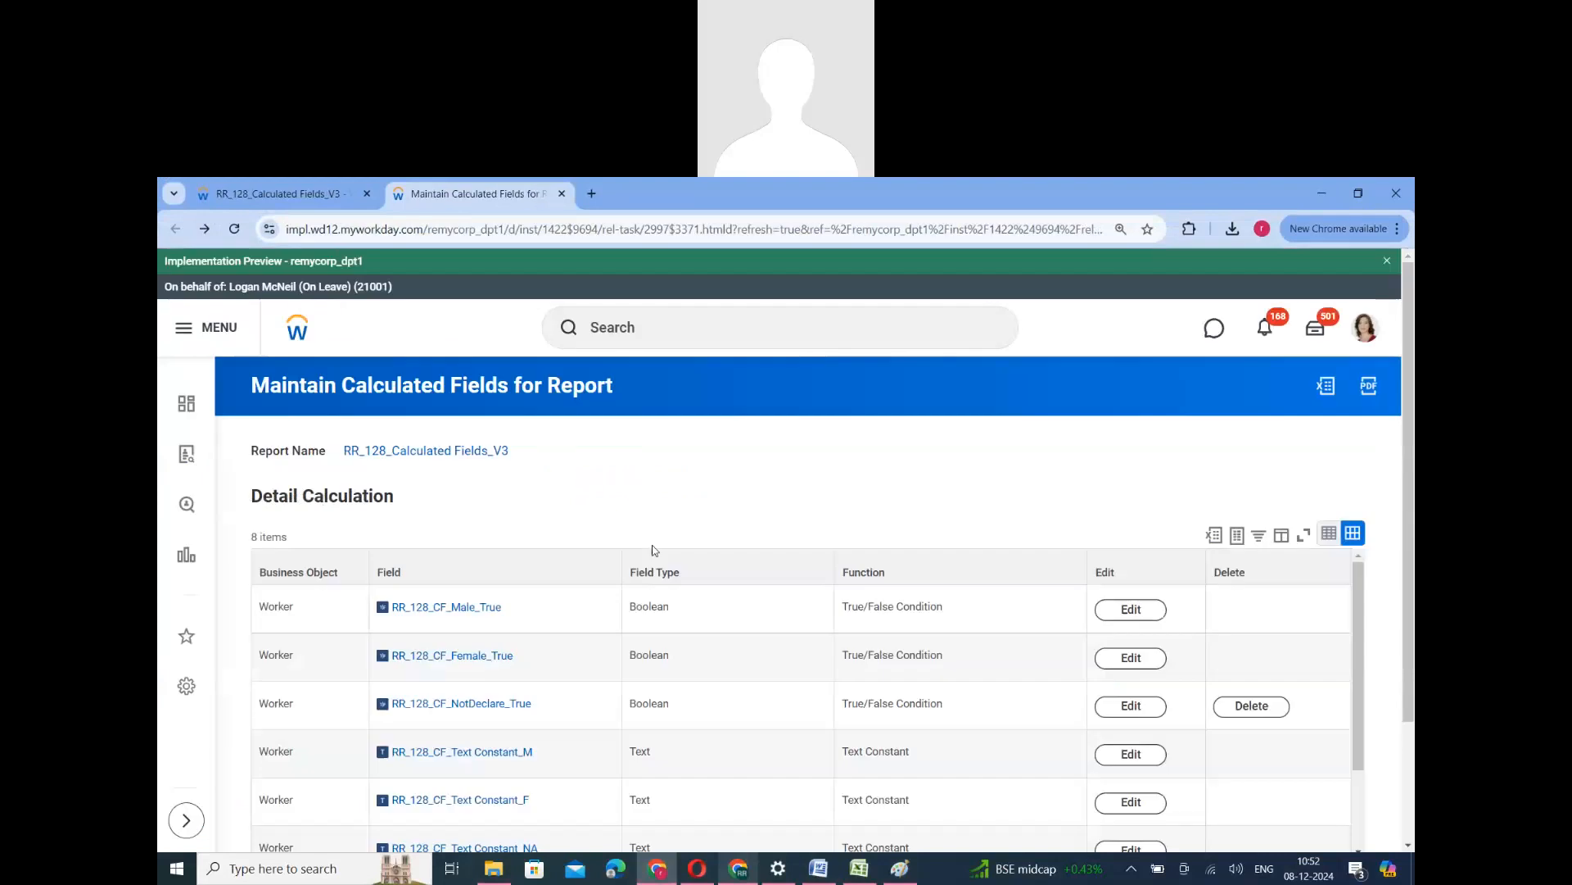
scroll(656, 621, "down", 3)
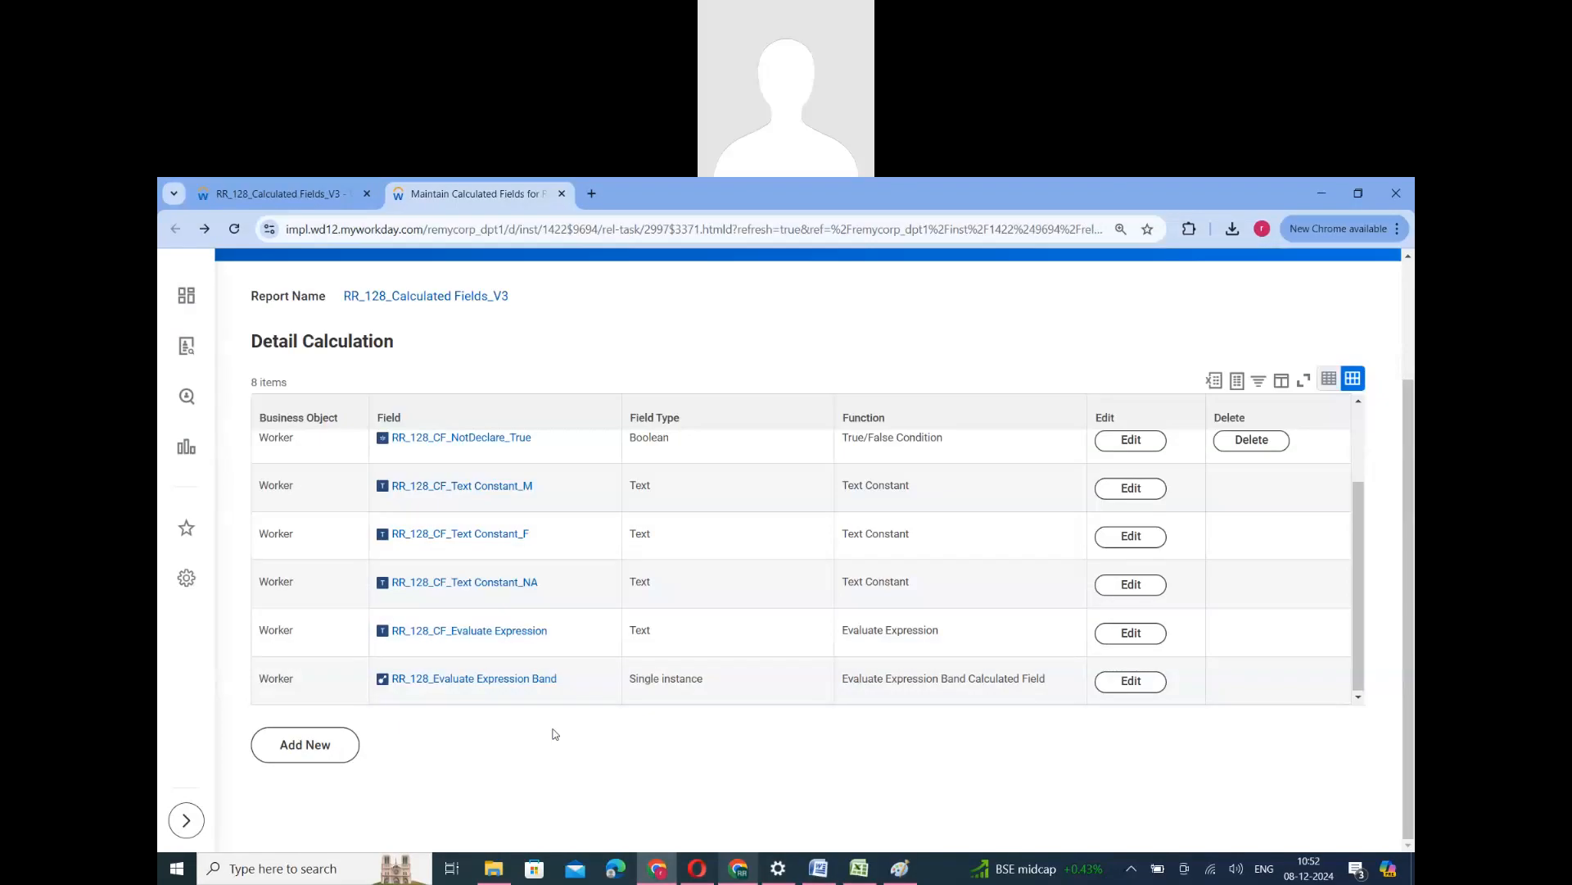
left_click_drag(561, 686, 390, 680)
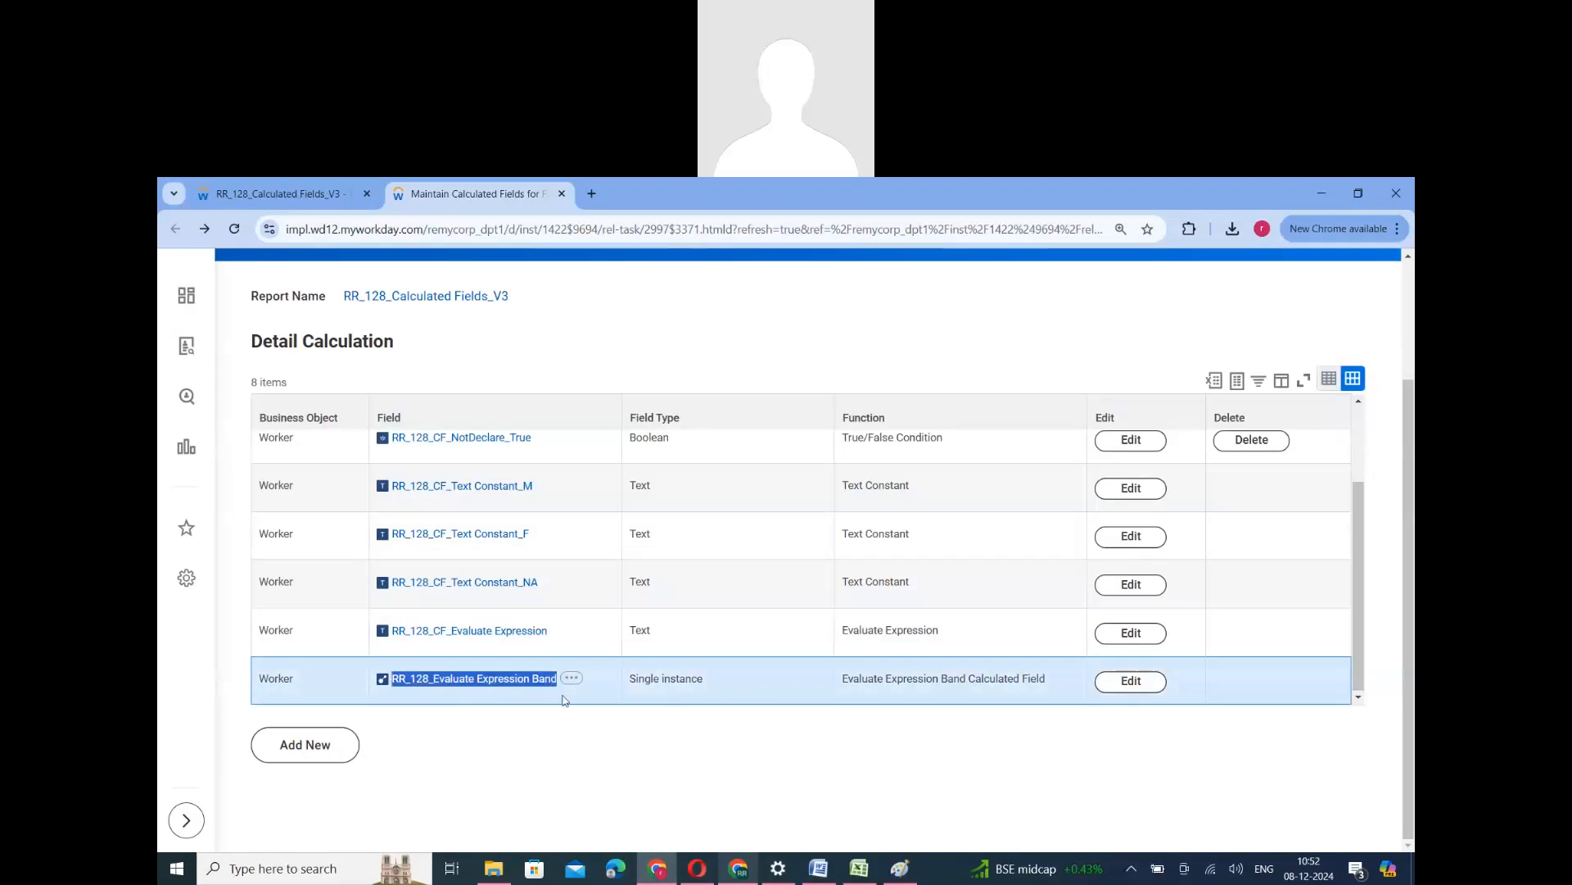
triple_click(668, 686)
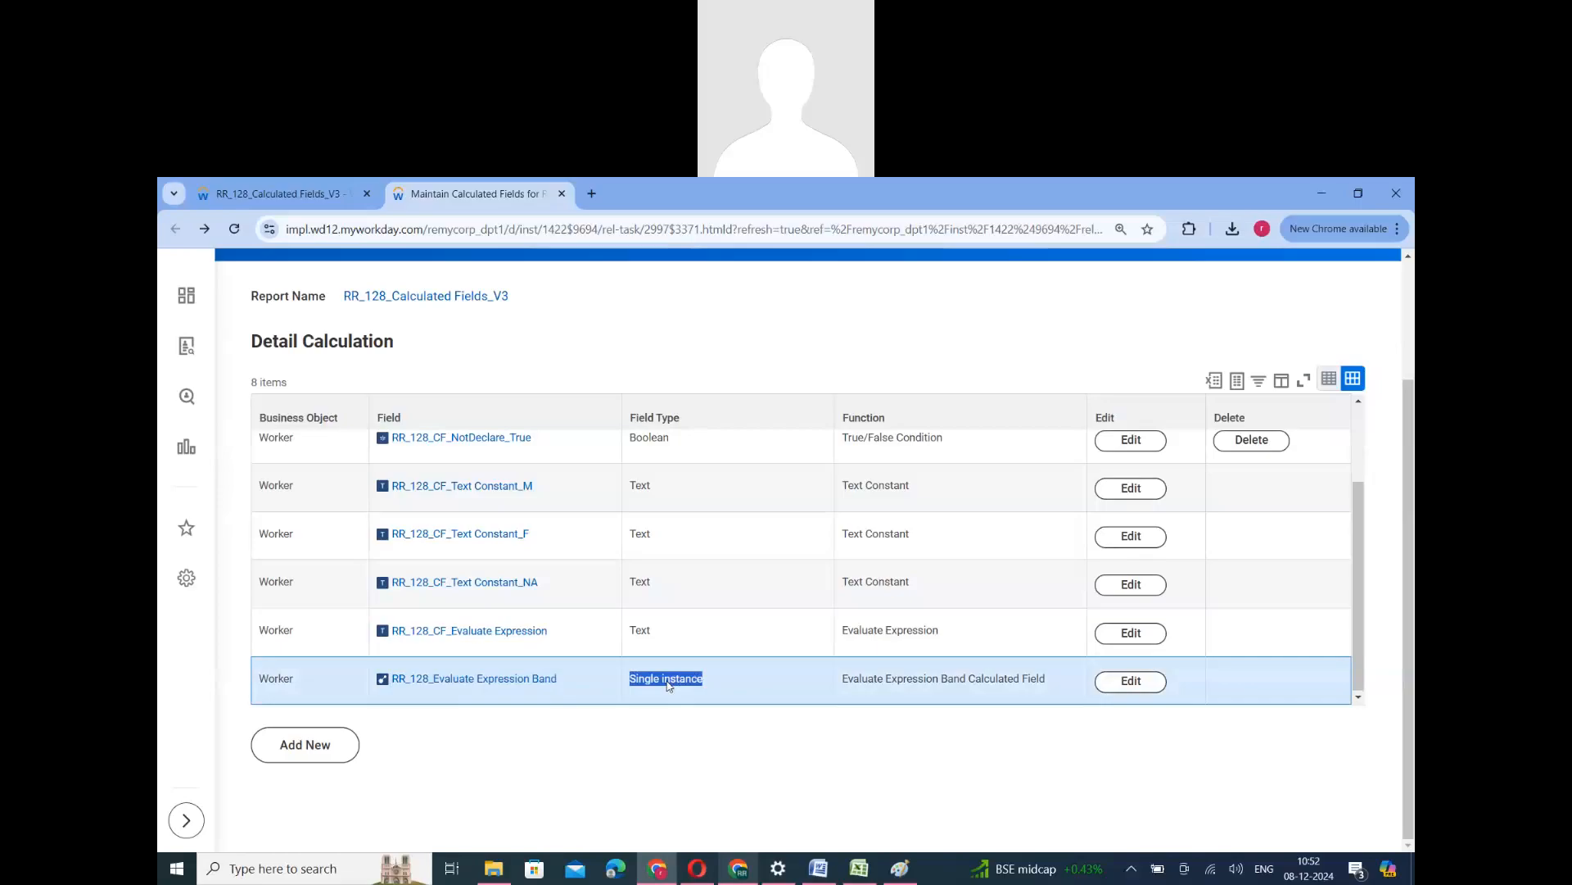
double_click(667, 686)
triple_click(667, 687)
double_click(642, 636)
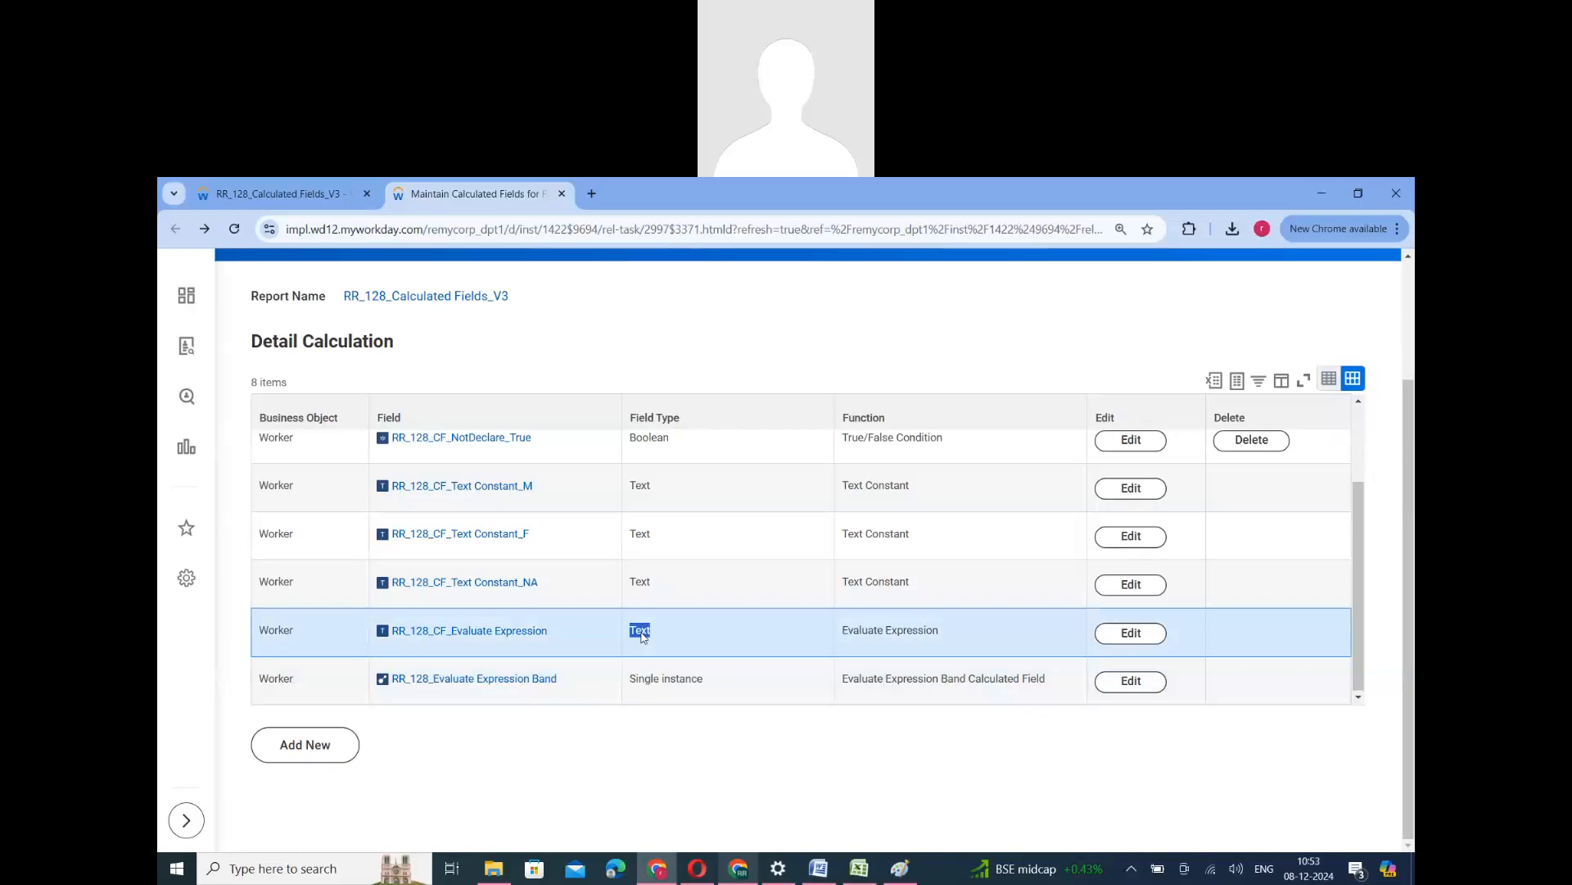
- Copy the name RR_128_CF_Evaluate Expression, and start a Worker calculated field named RR_128_CF_Evaluate Expression_V2 with the Evaluate Expression function
right_click(488, 633)
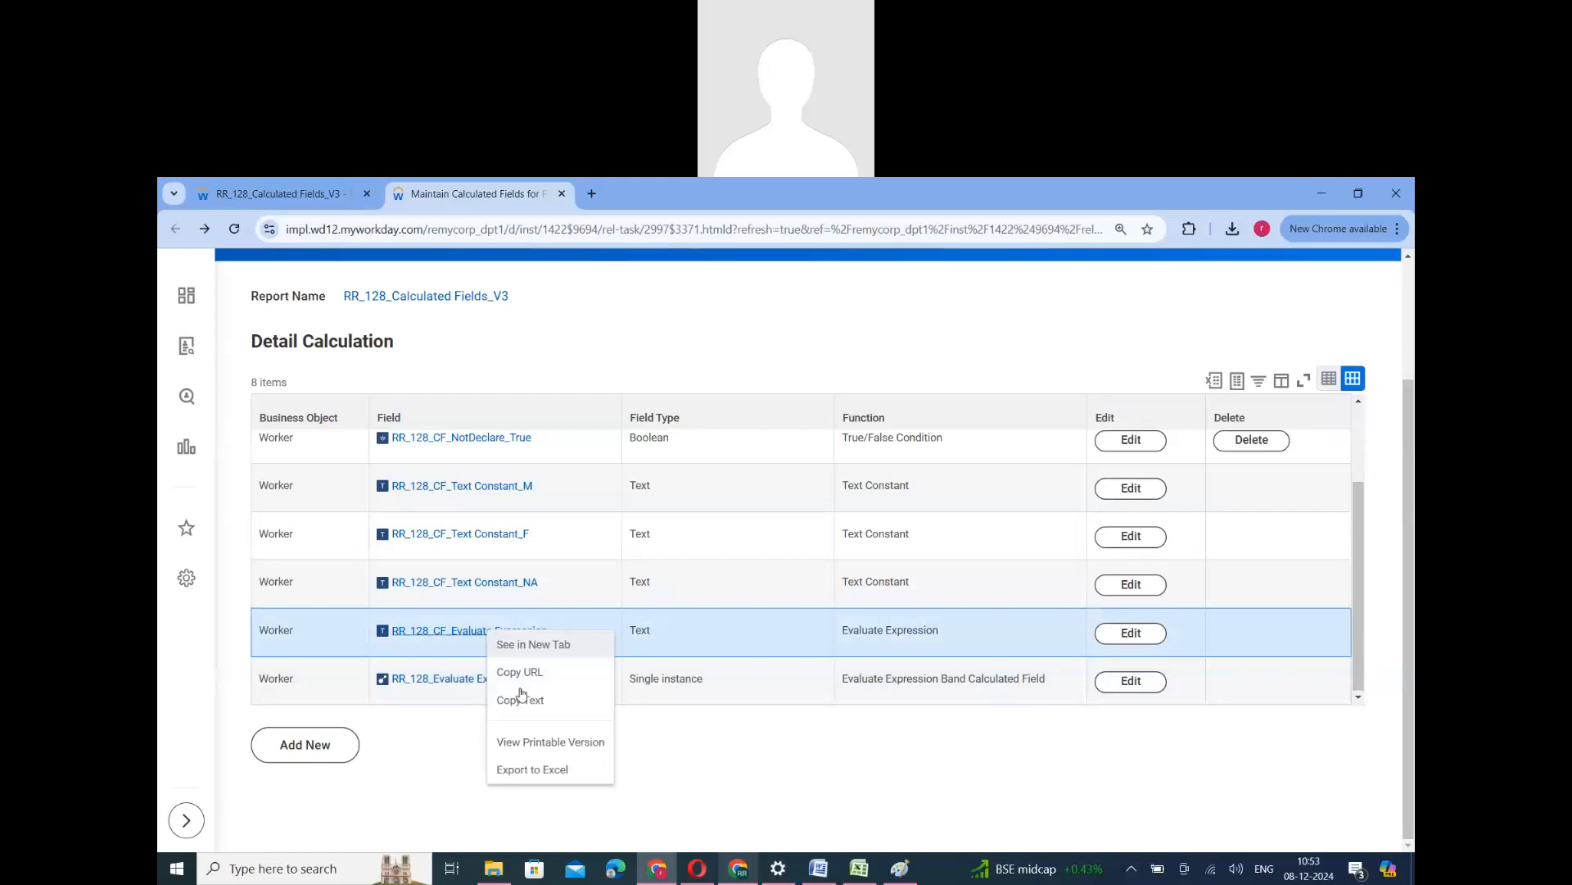
left_click(520, 699)
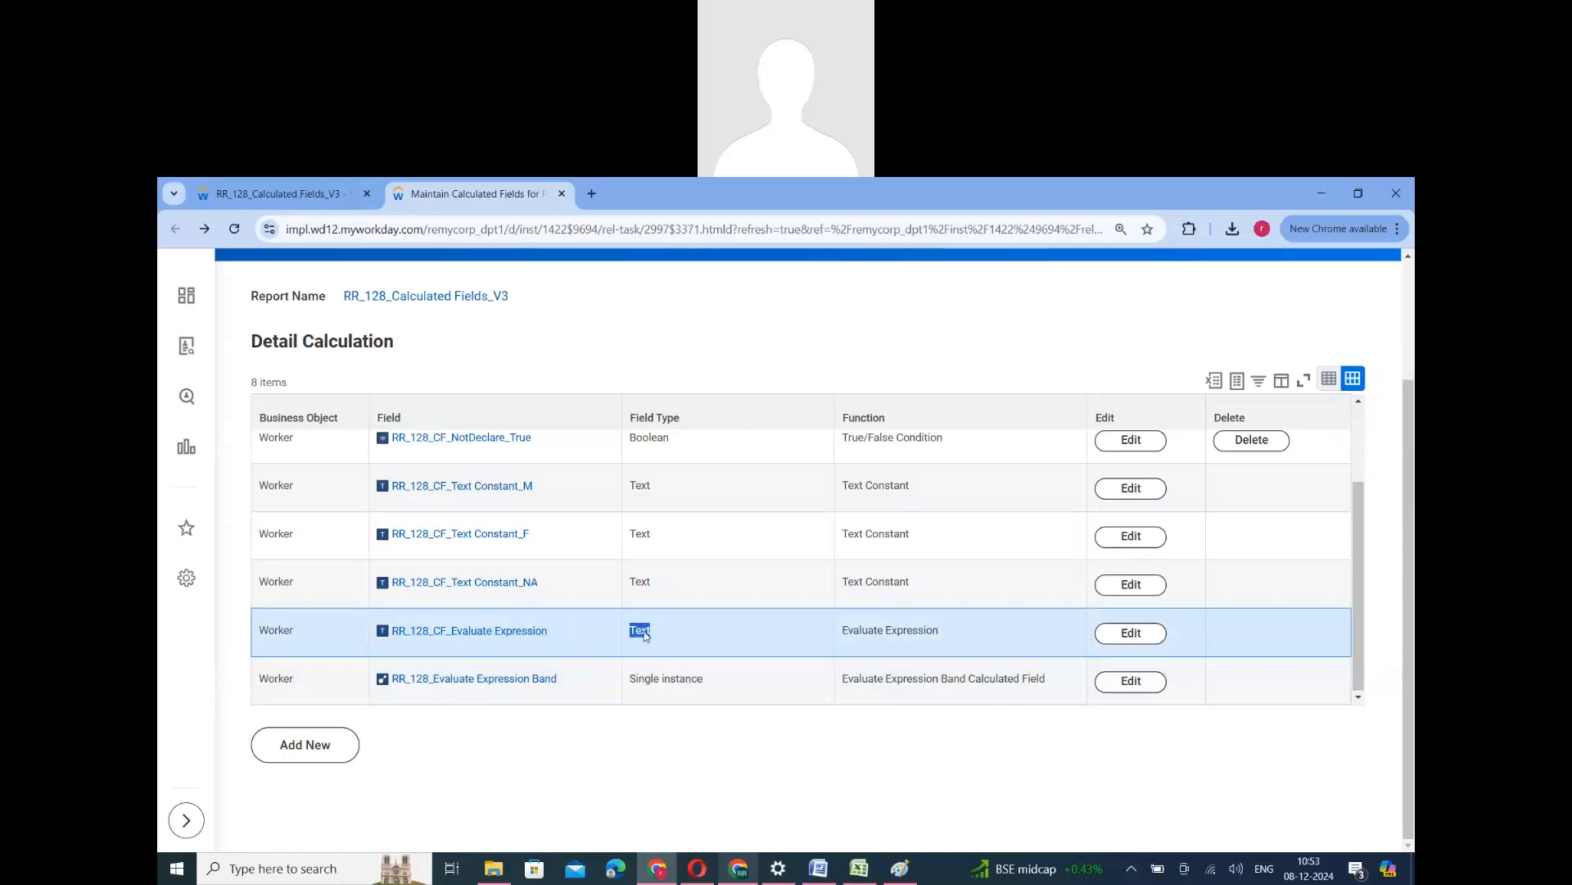
left_click(325, 751)
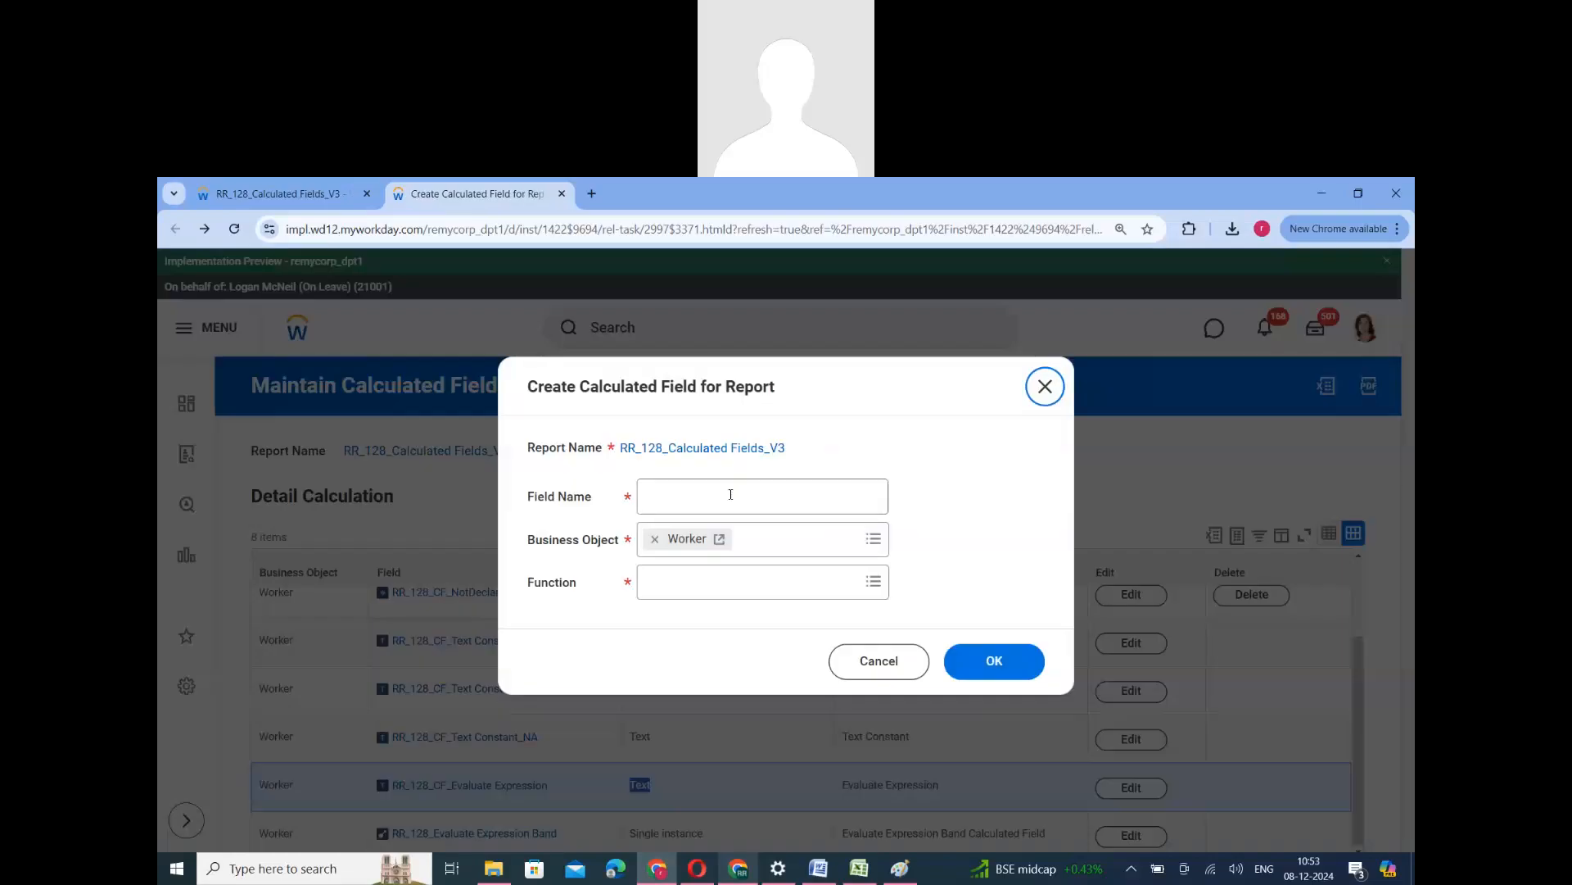
left_click(730, 493)
key("ctrl+v")
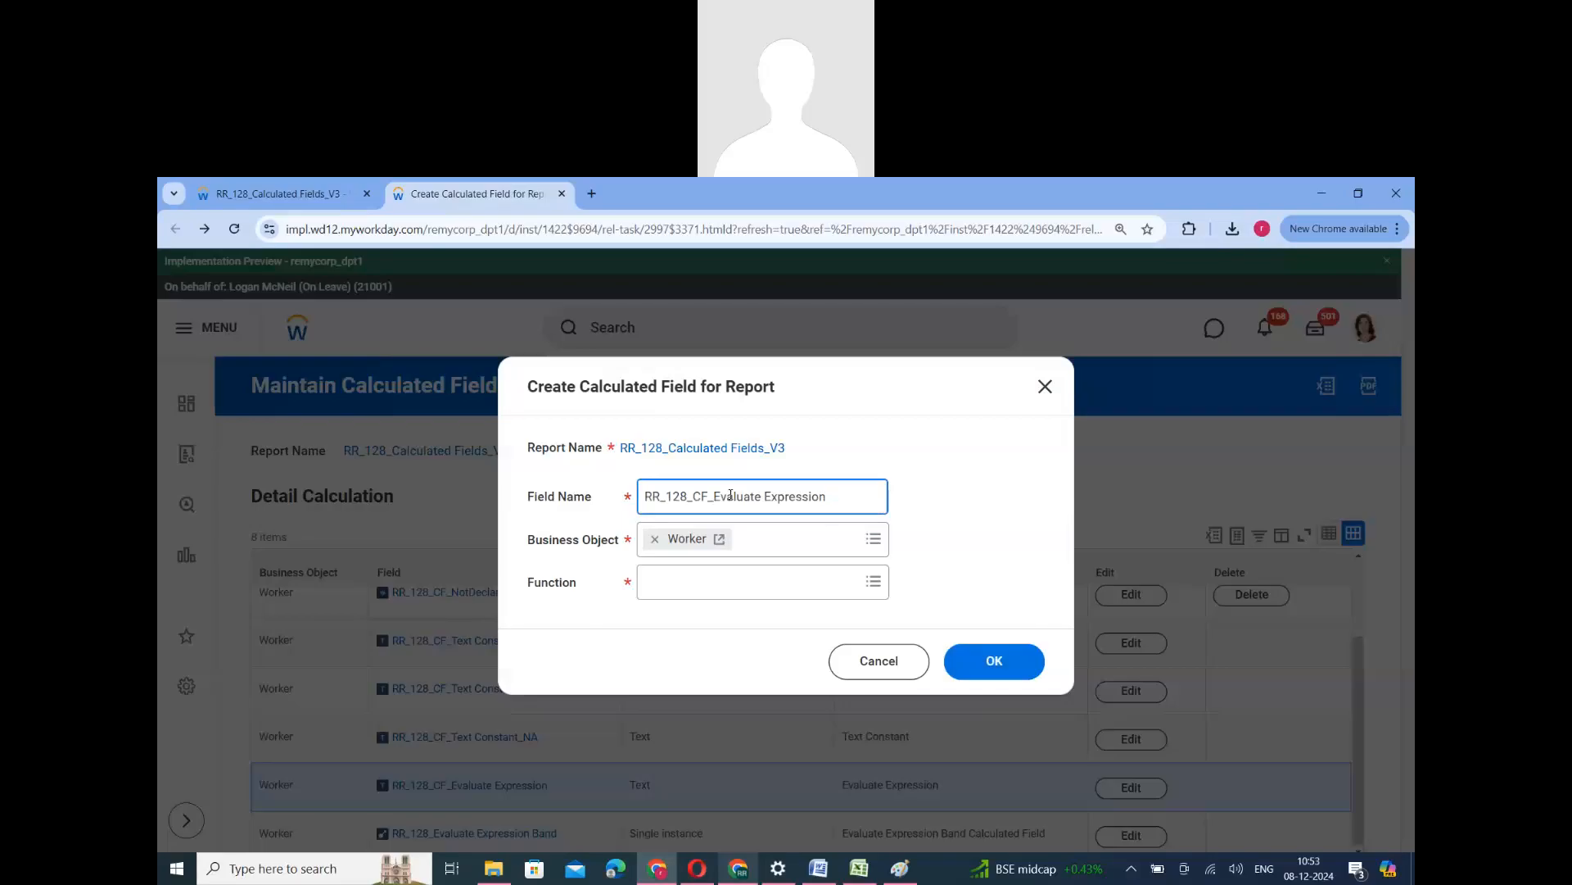
type("_V2")
left_click(734, 586)
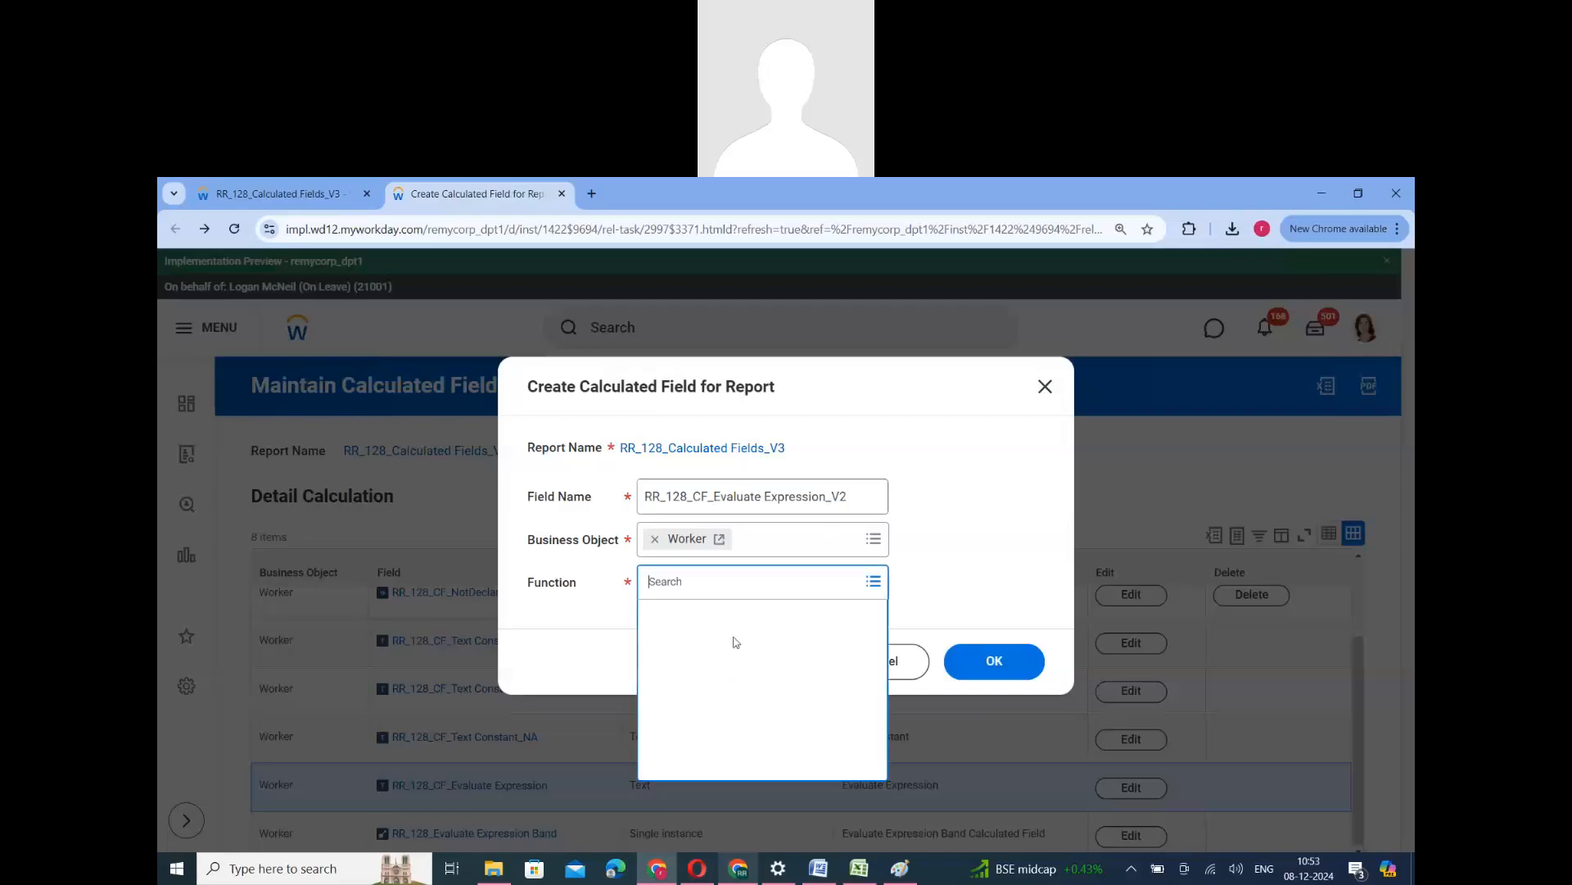
left_click(737, 704)
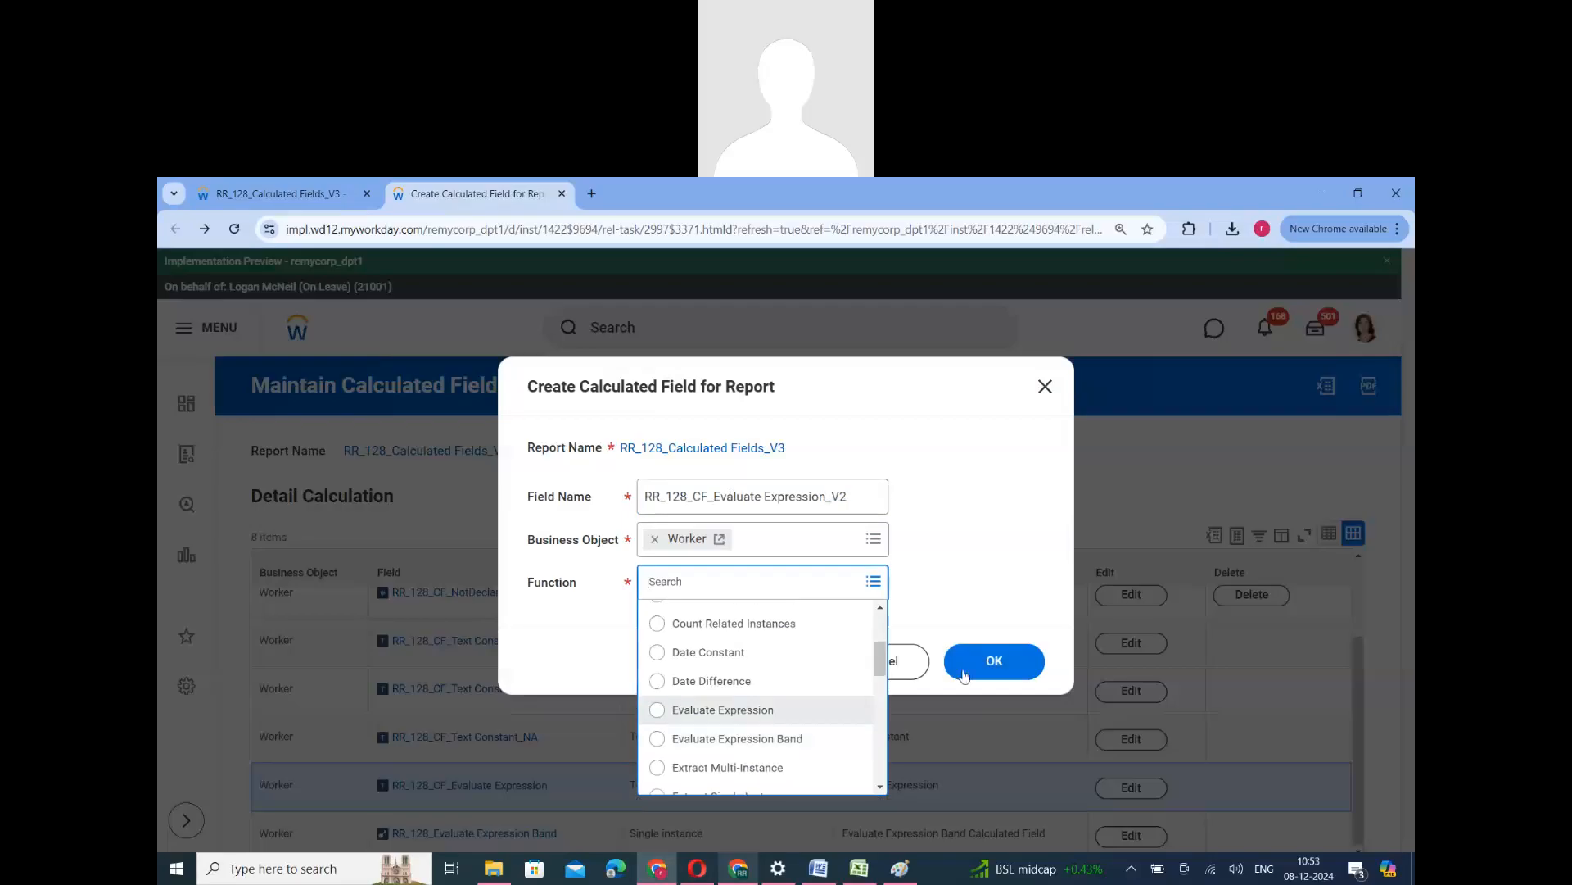
left_click(999, 670)
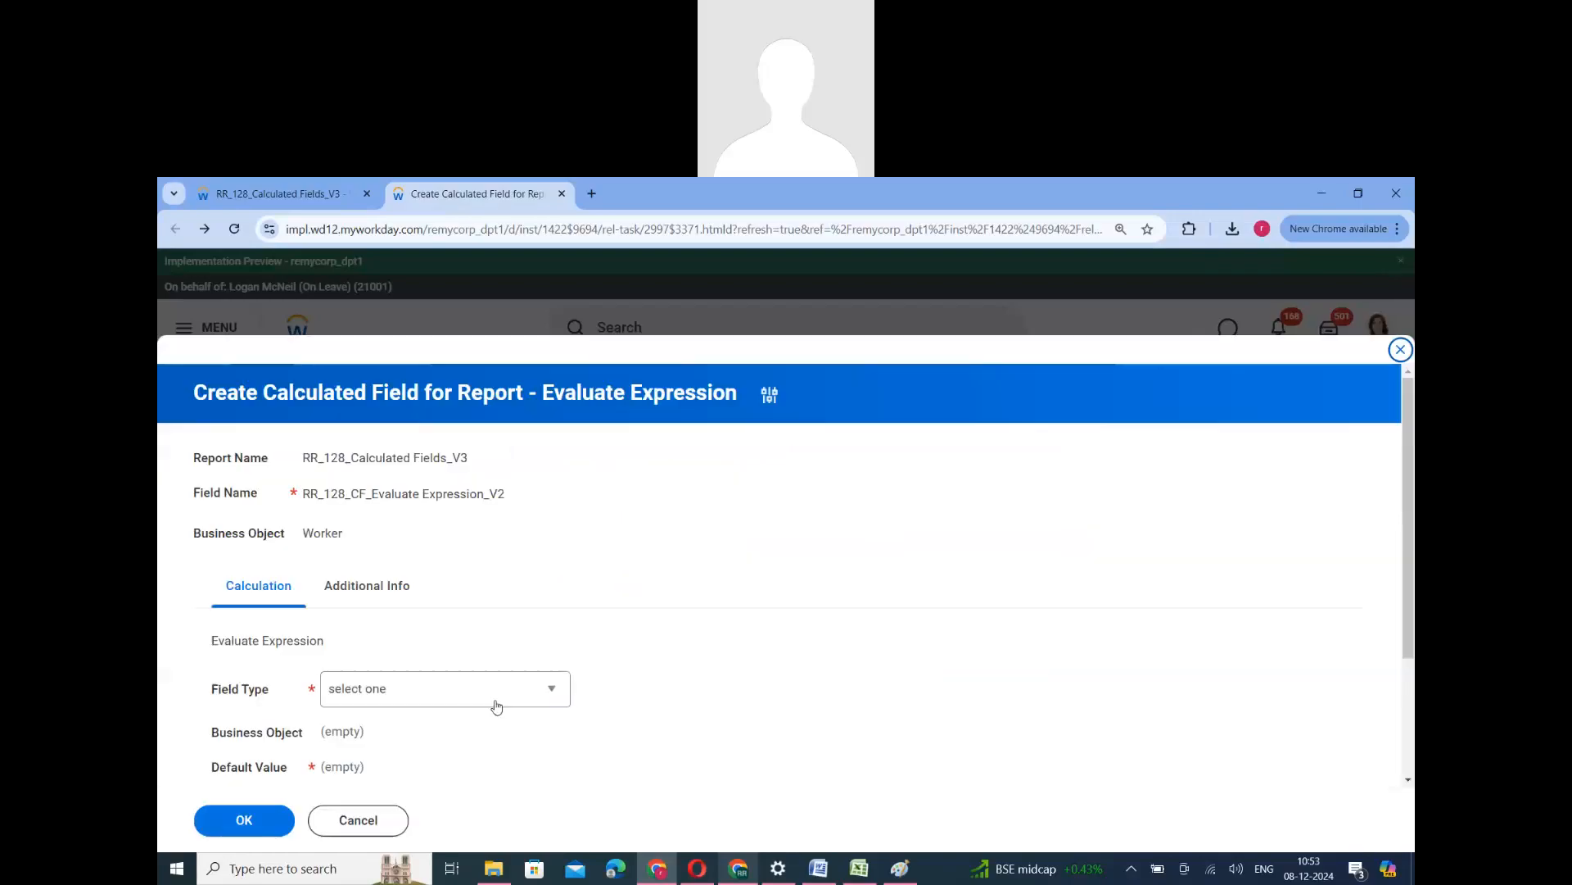
- Set the field type of RR_128_CF_Evaluate Expression_V2 to Date, and choose RR_128_CF_Male_True as its condition
left_click(419, 686)
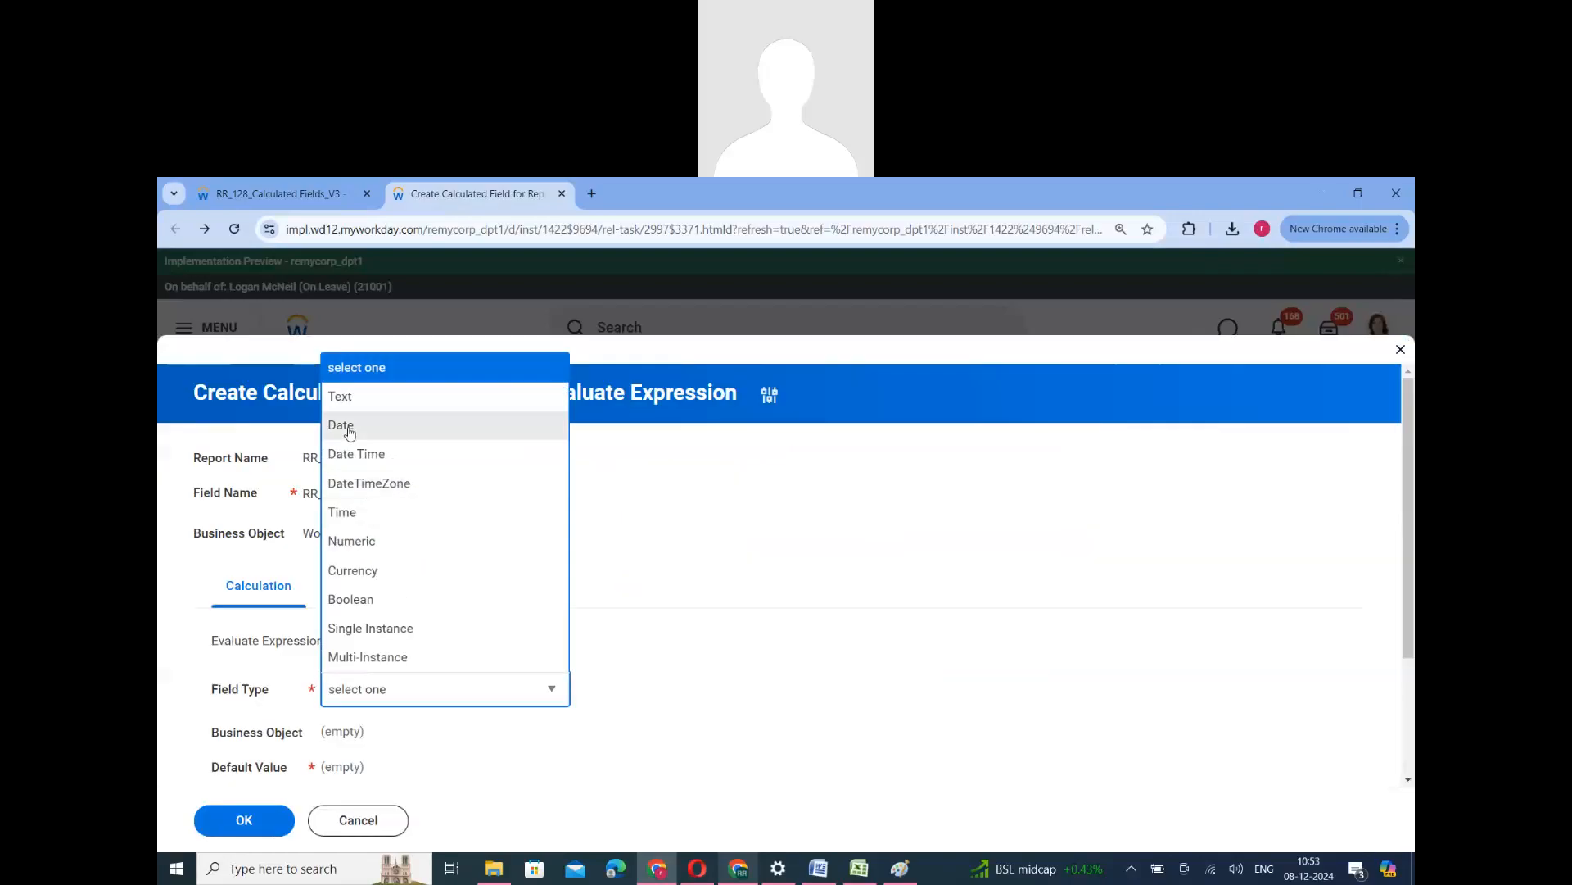
left_click(341, 424)
scroll(375, 692, "down", 2)
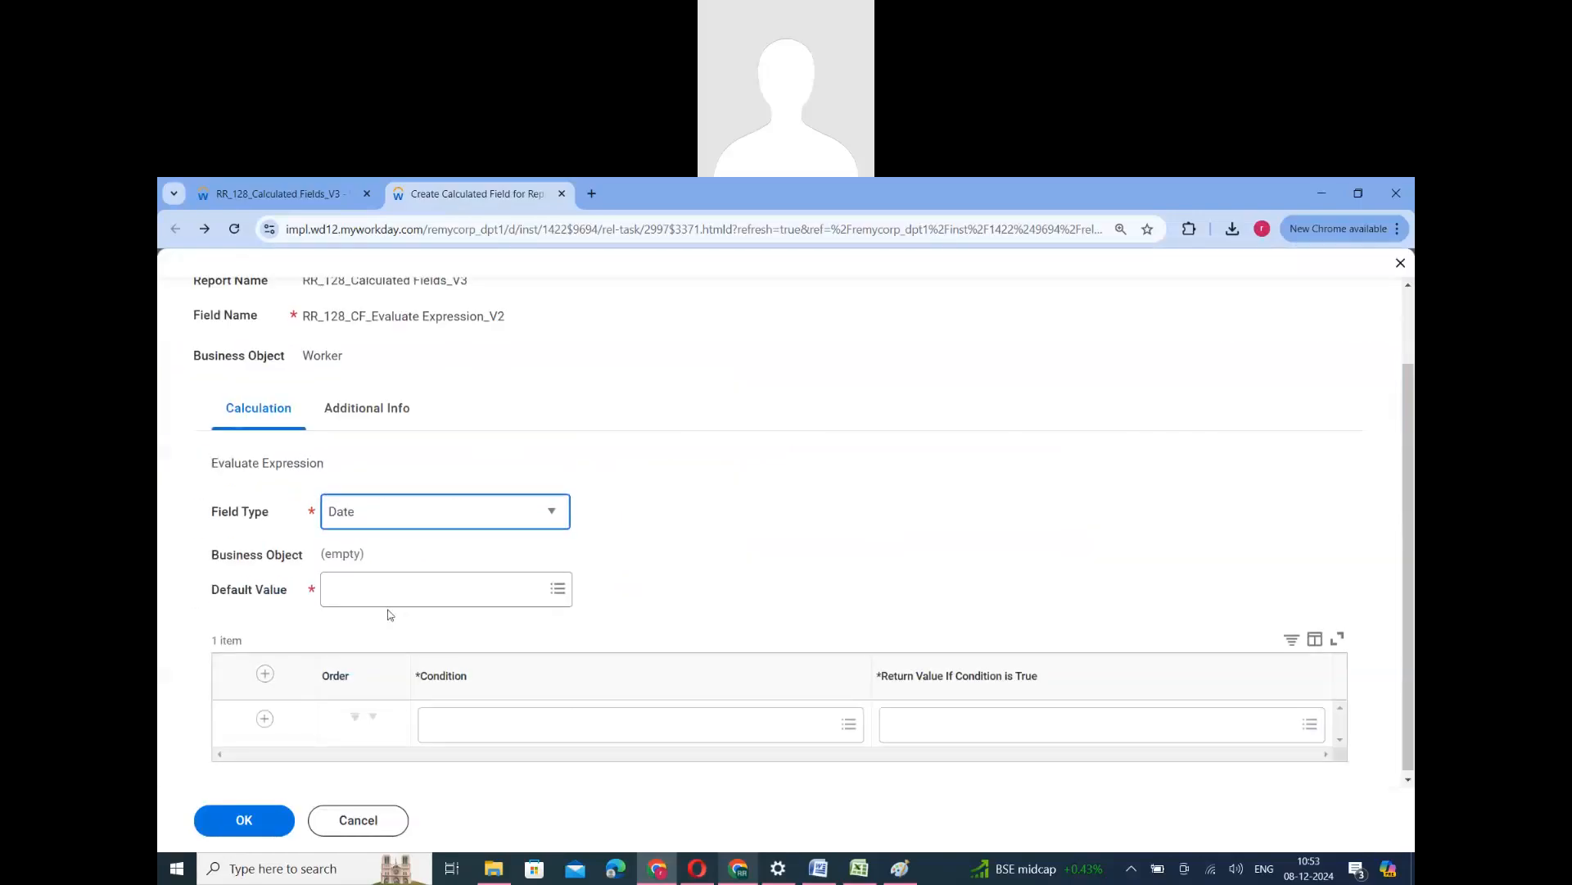
left_click(498, 716)
left_click(483, 600)
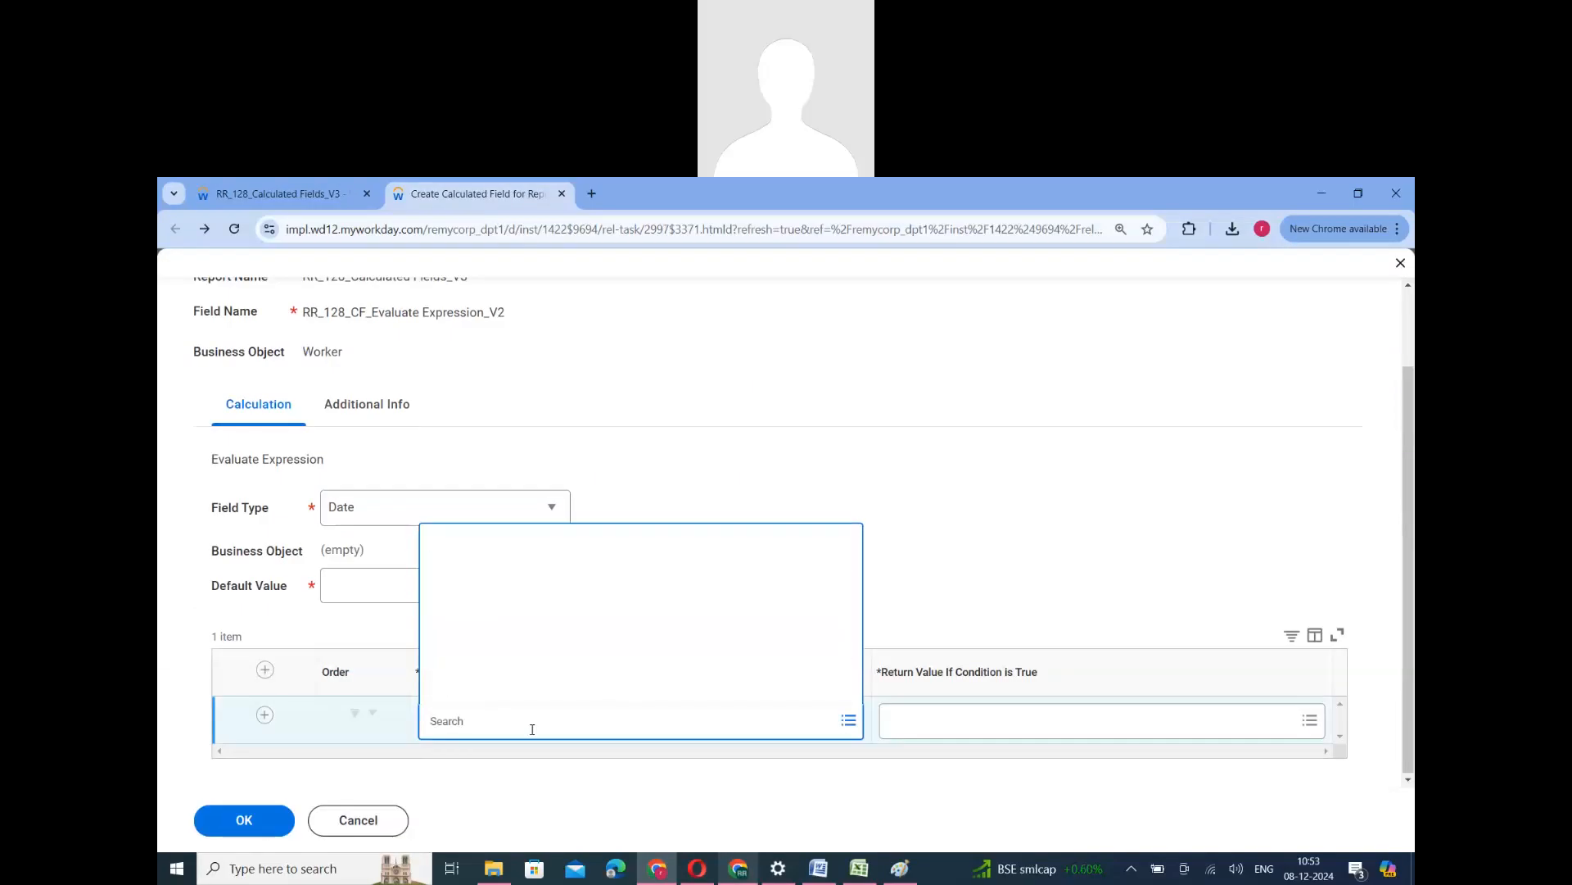
left_click(524, 656)
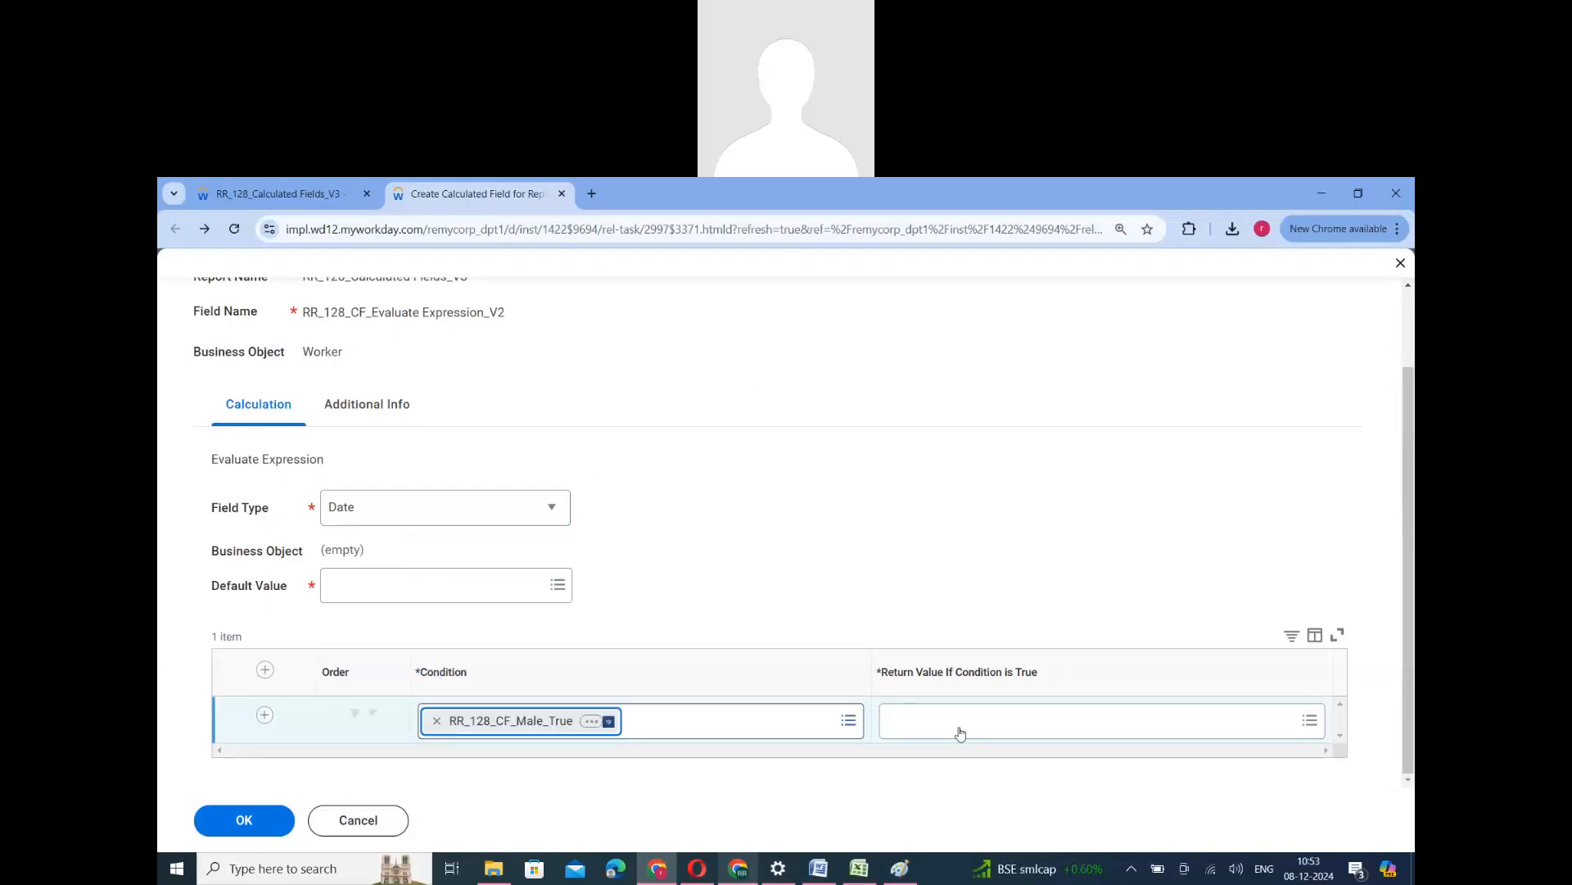
- Set the return value for the RR_128_CF_Male_True condition to Added Date
left_click(955, 733)
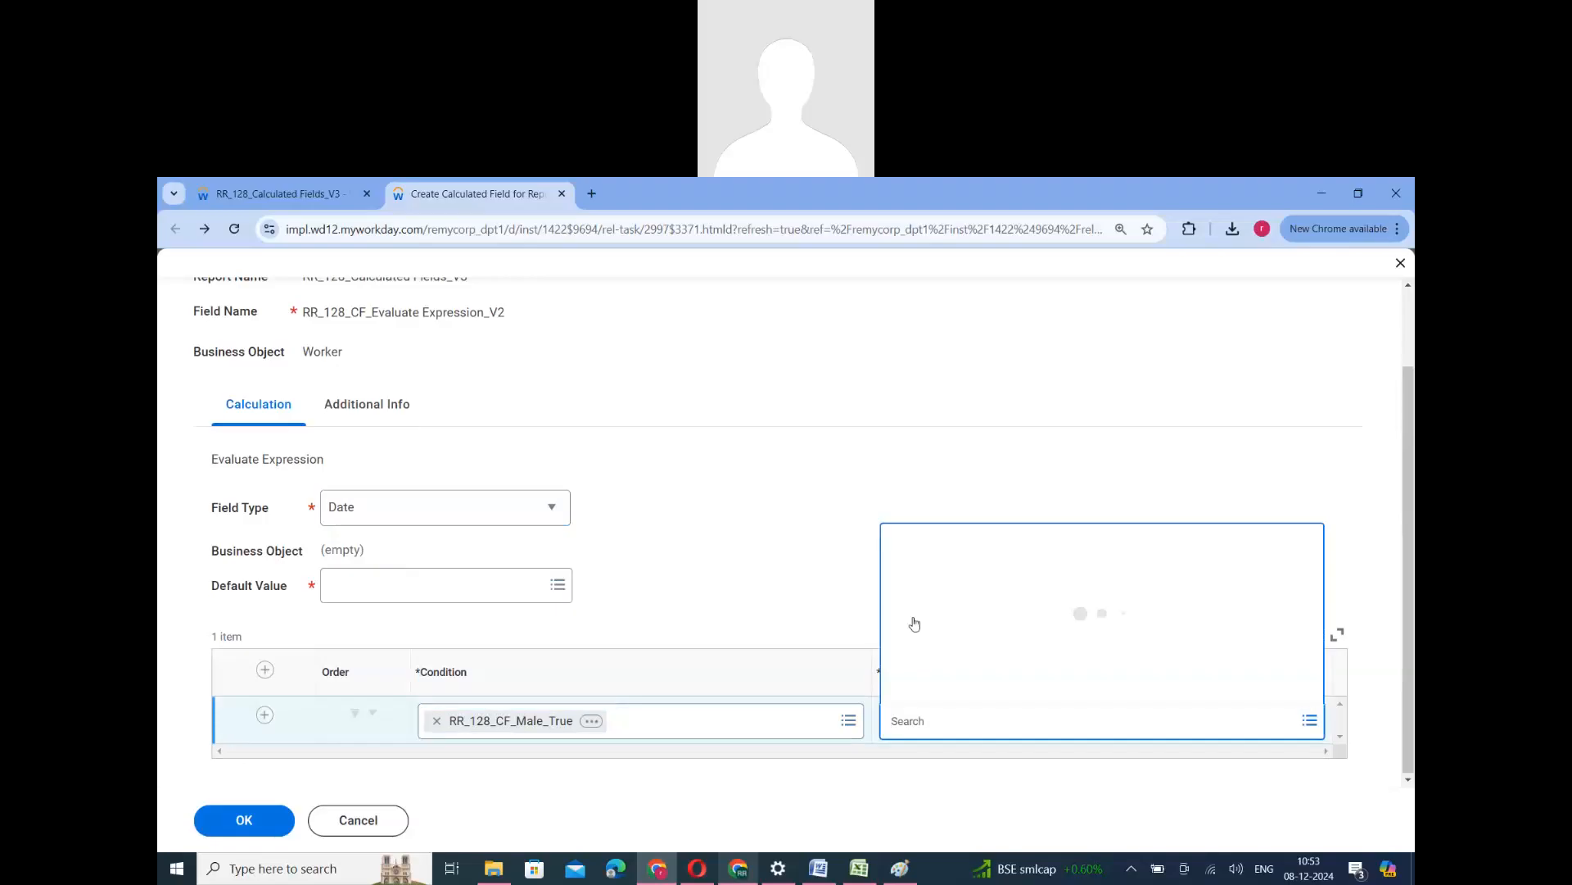
left_click(914, 625)
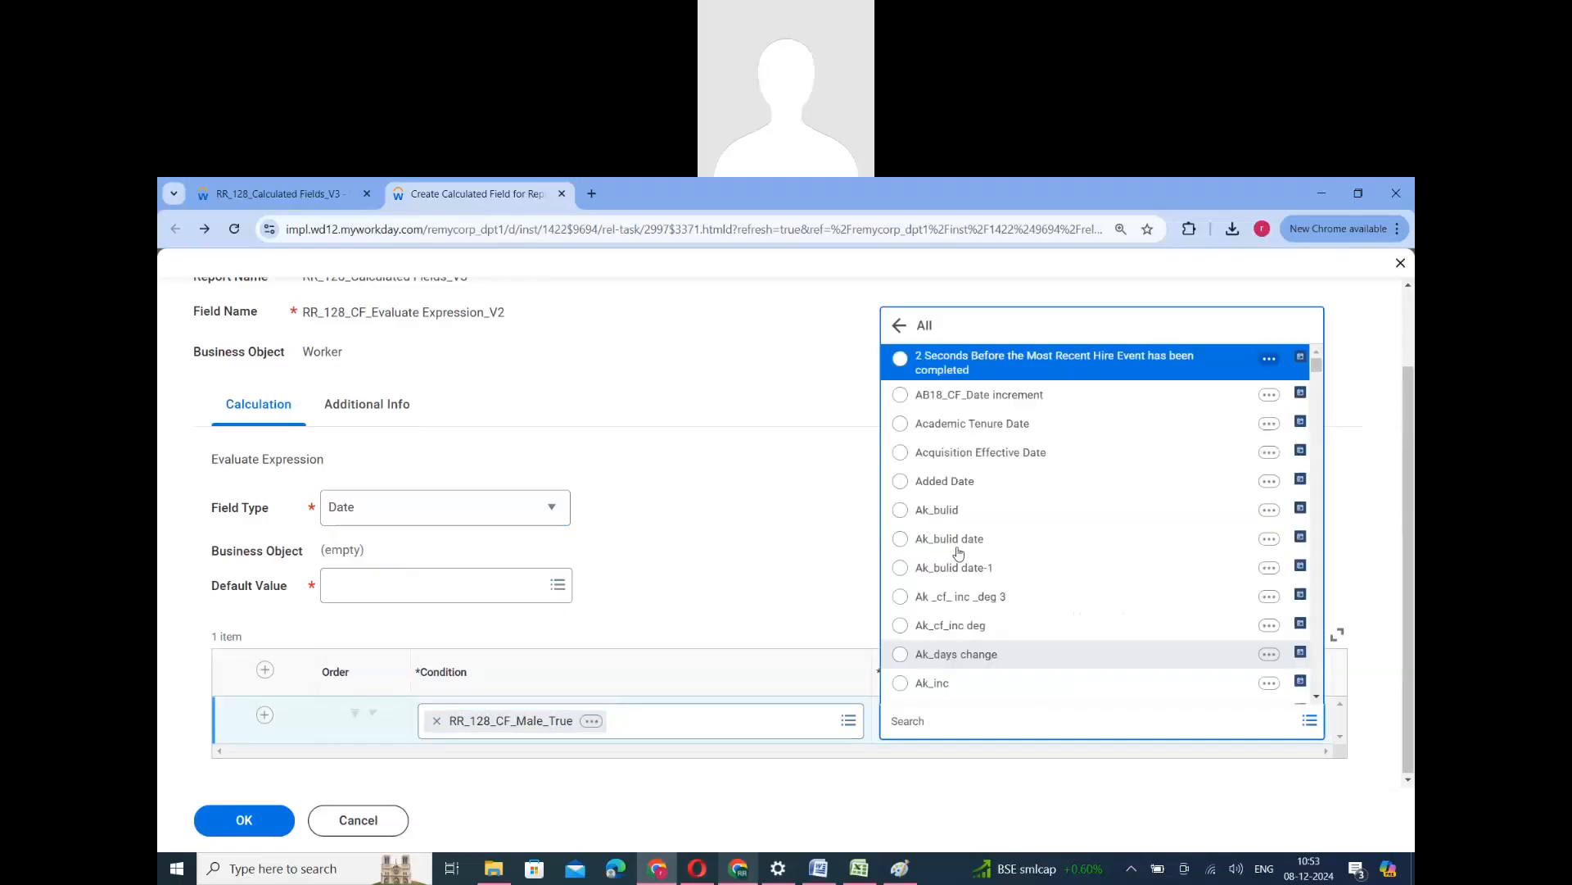
left_click(959, 482)
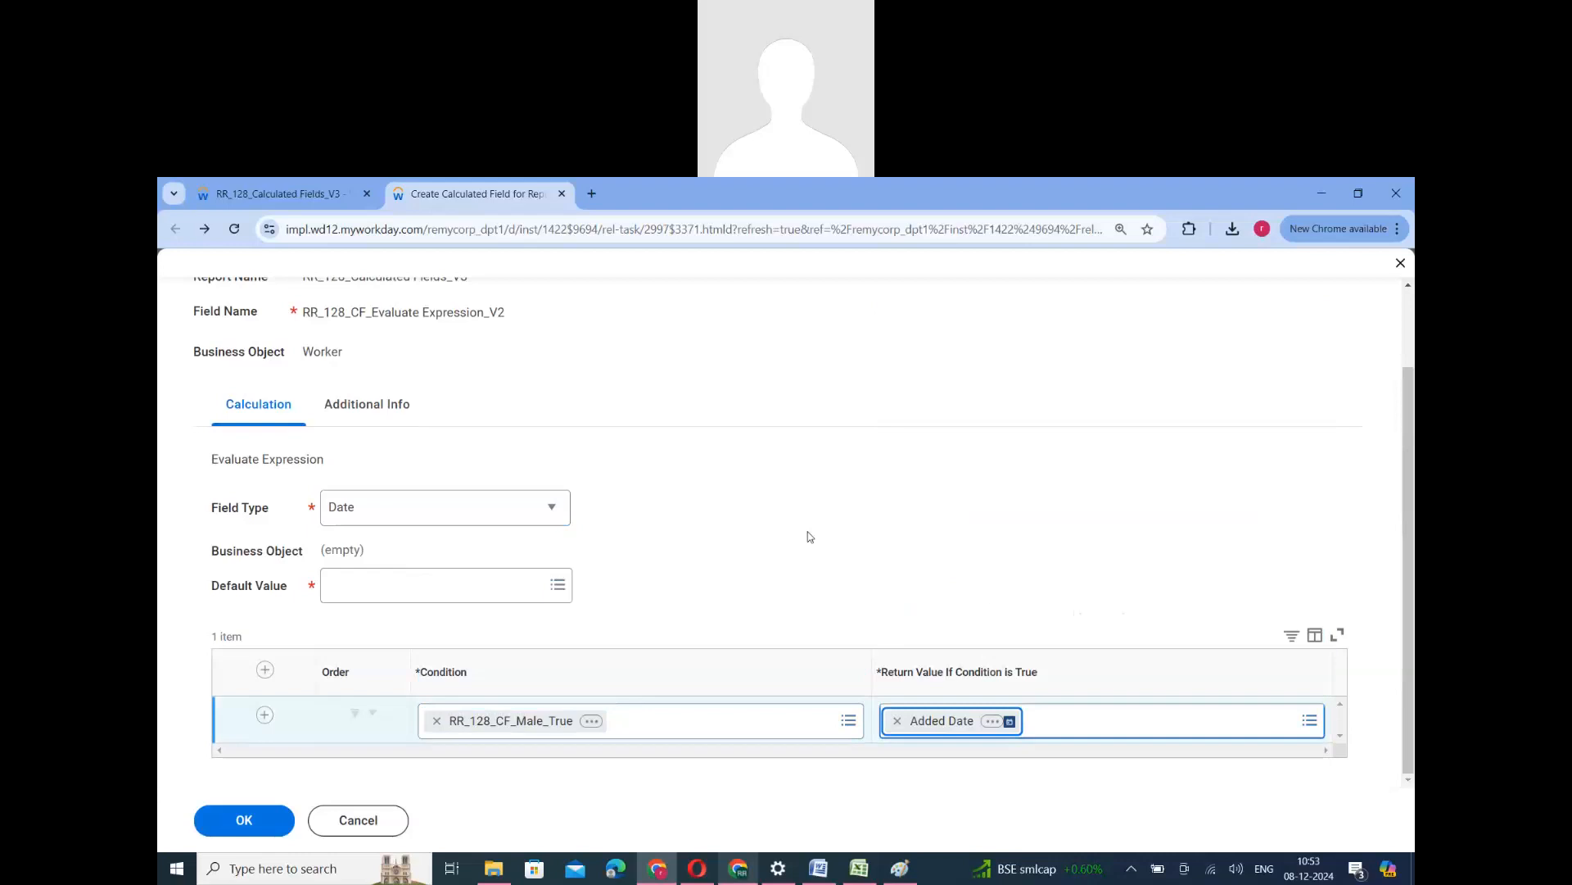
- Set the default value of RR_128_CF_Evaluate Expression_V2 to Today
left_click(404, 581)
type("to")
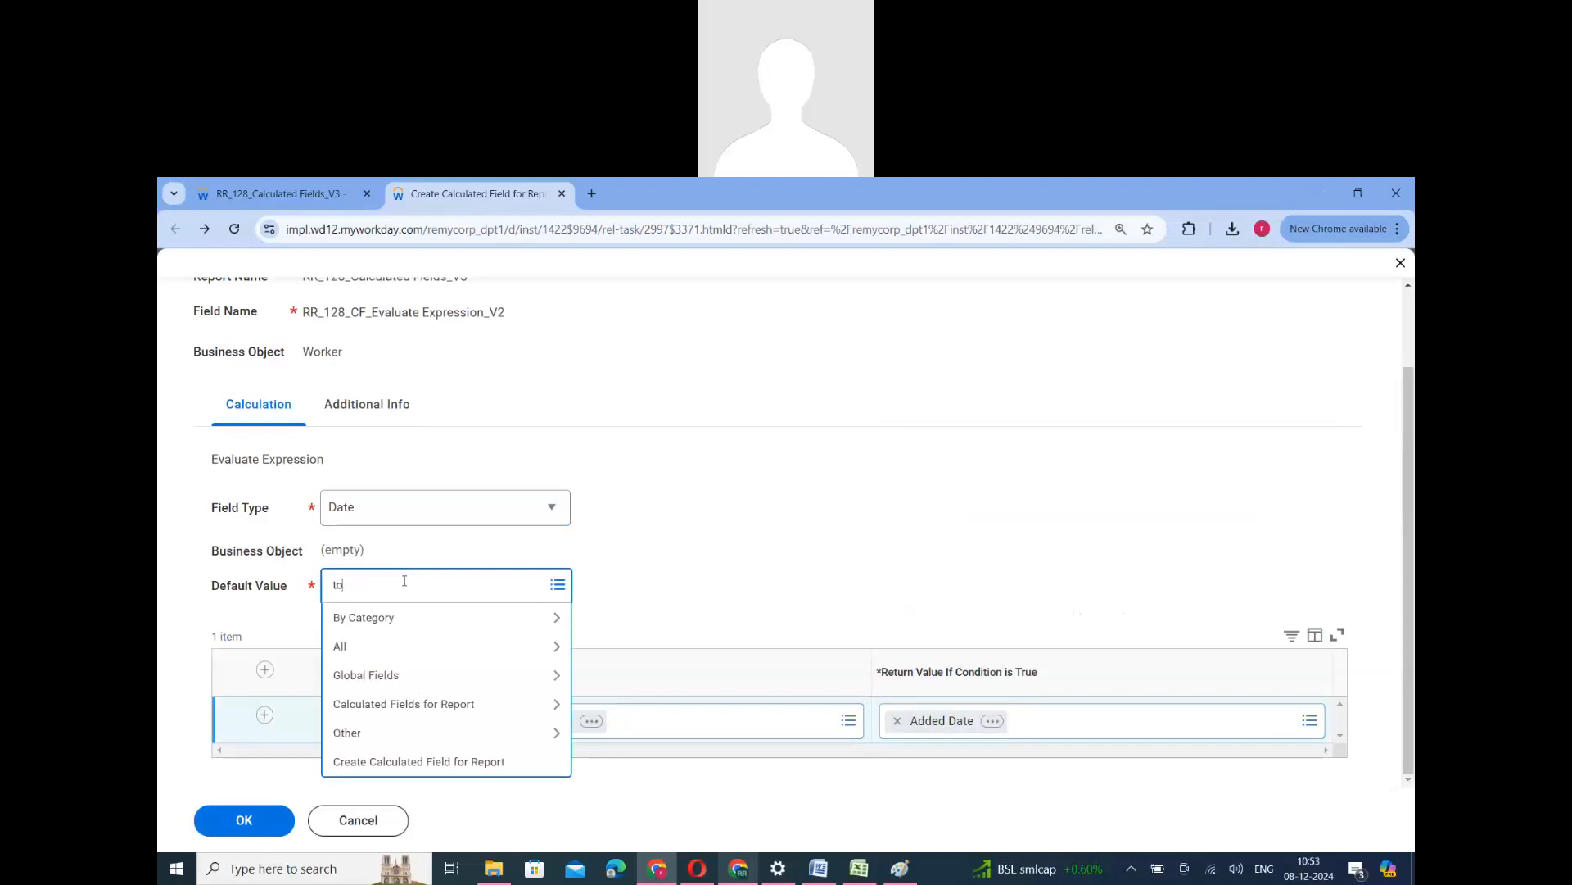
type("dyay")
key("Return")
left_click(412, 670)
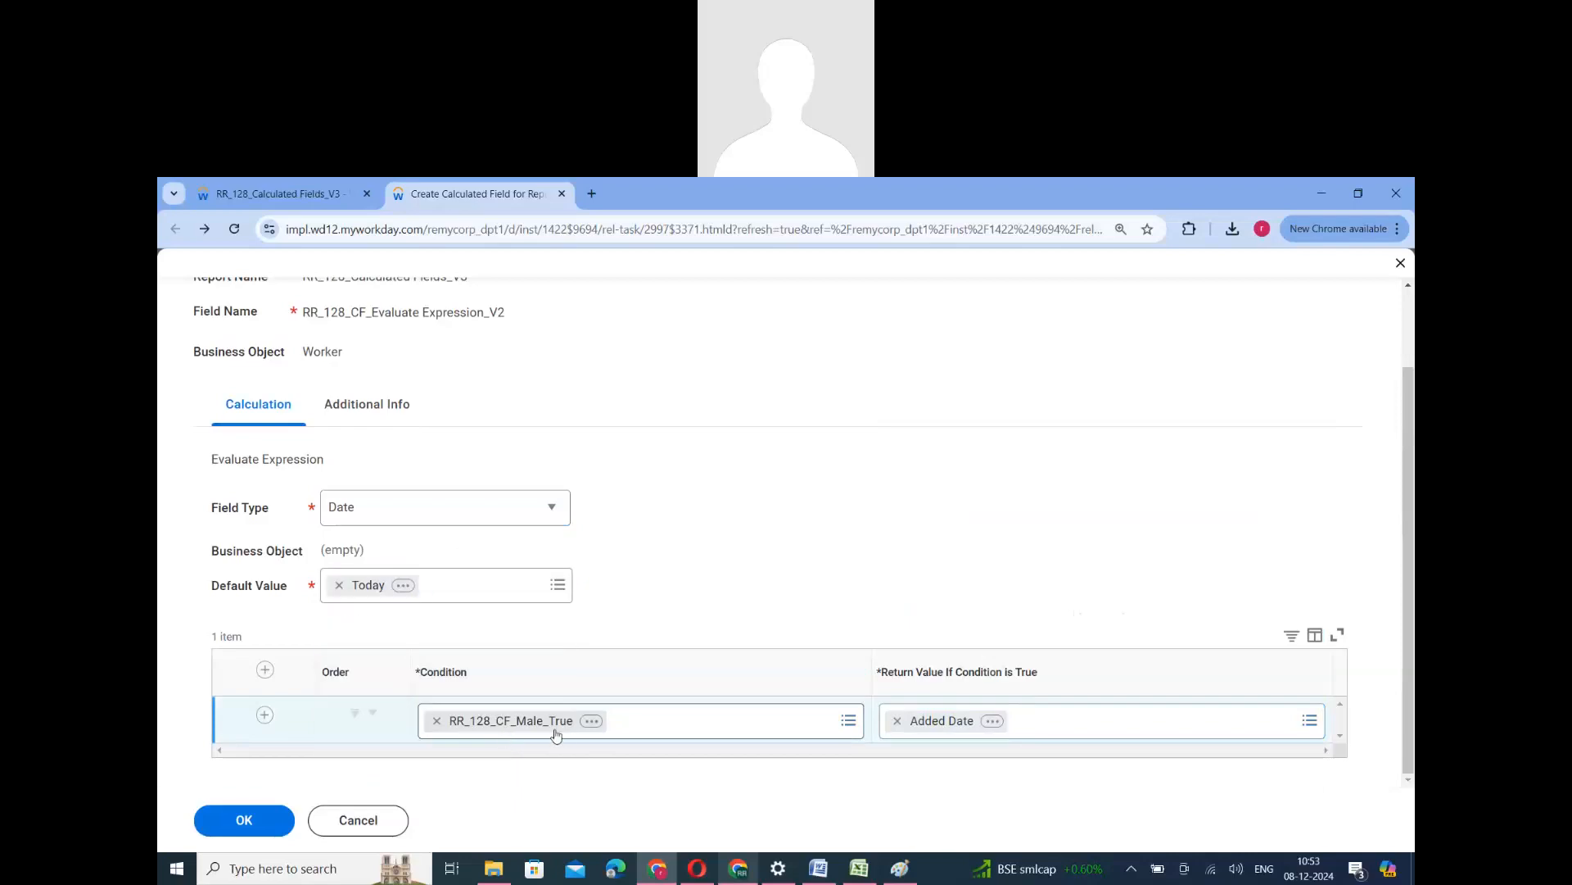
- Change the return value for the RR_128_CF_Male_True condition to Today + 1 Day
left_click(893, 725)
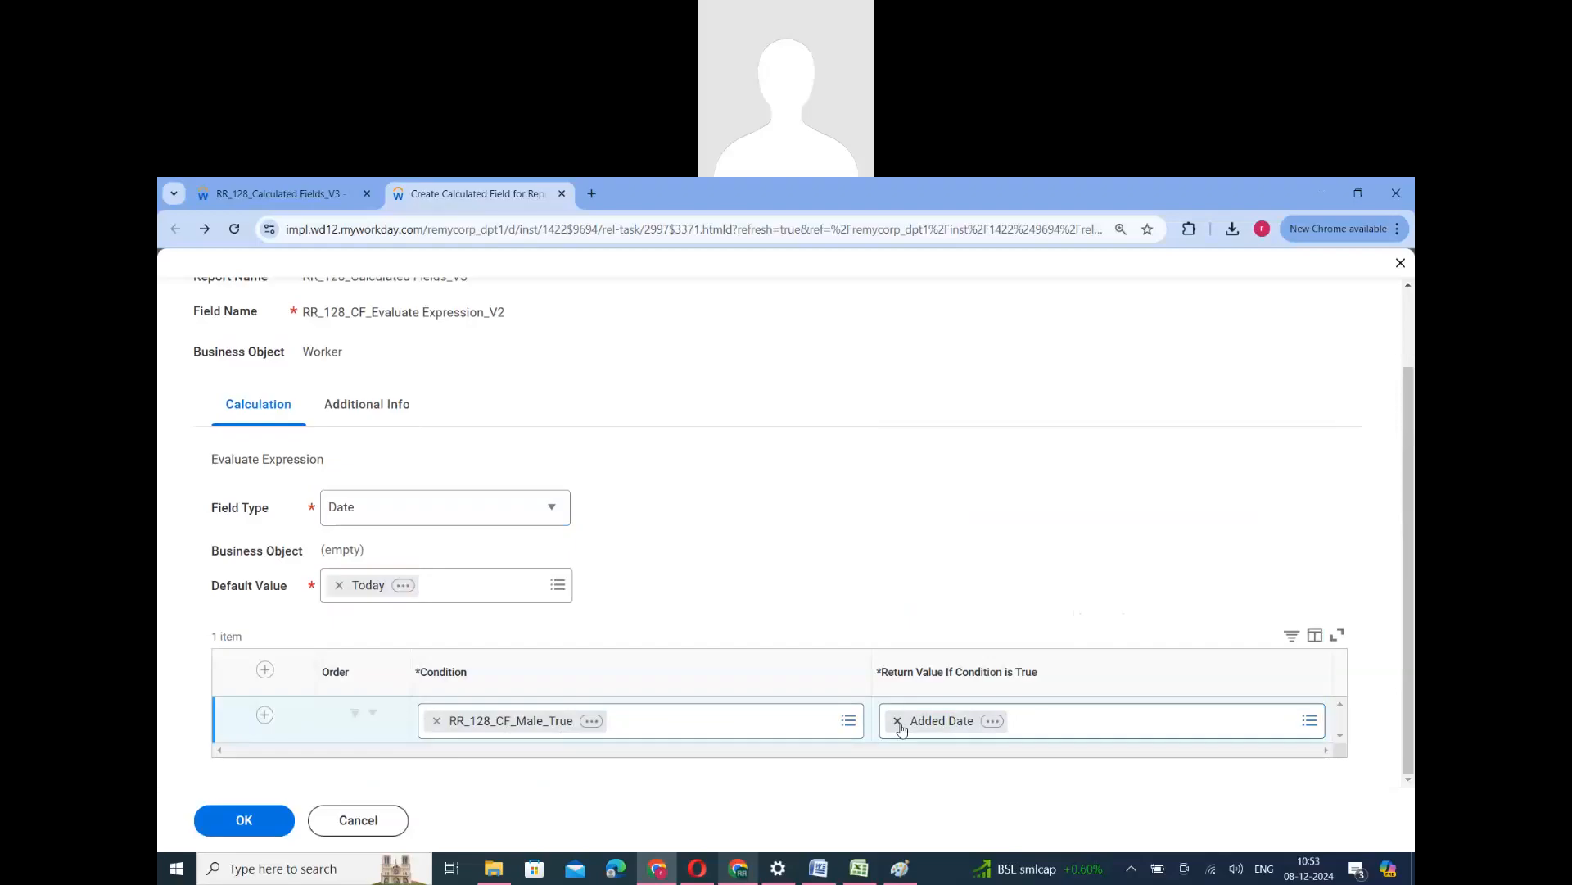
key("BackSpace")
type("today")
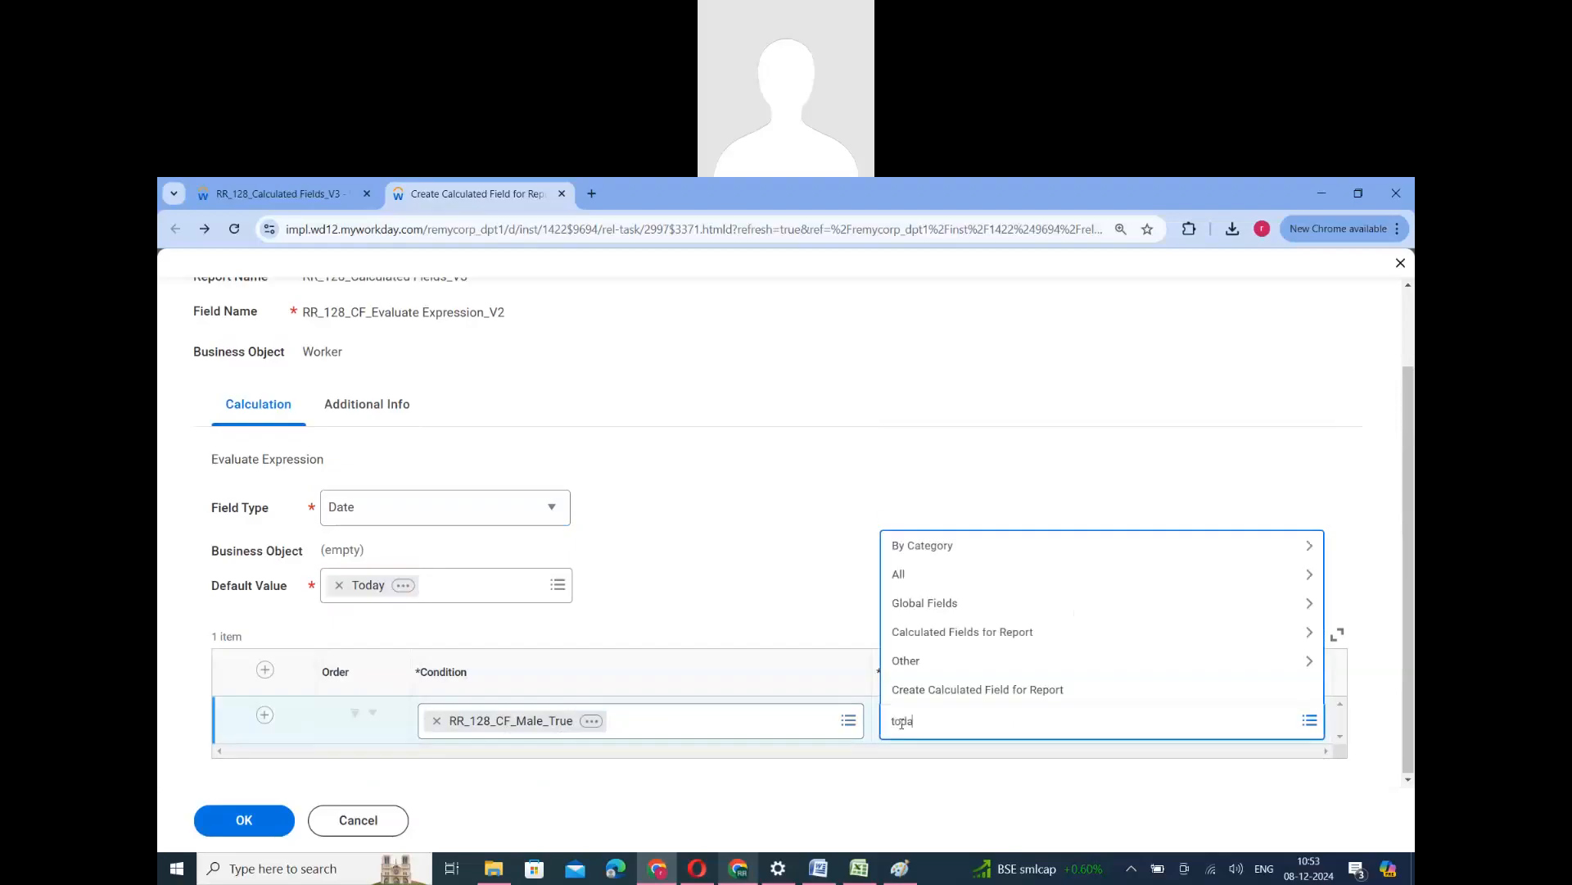
type("+2")
key("Return")
left_click(942, 721)
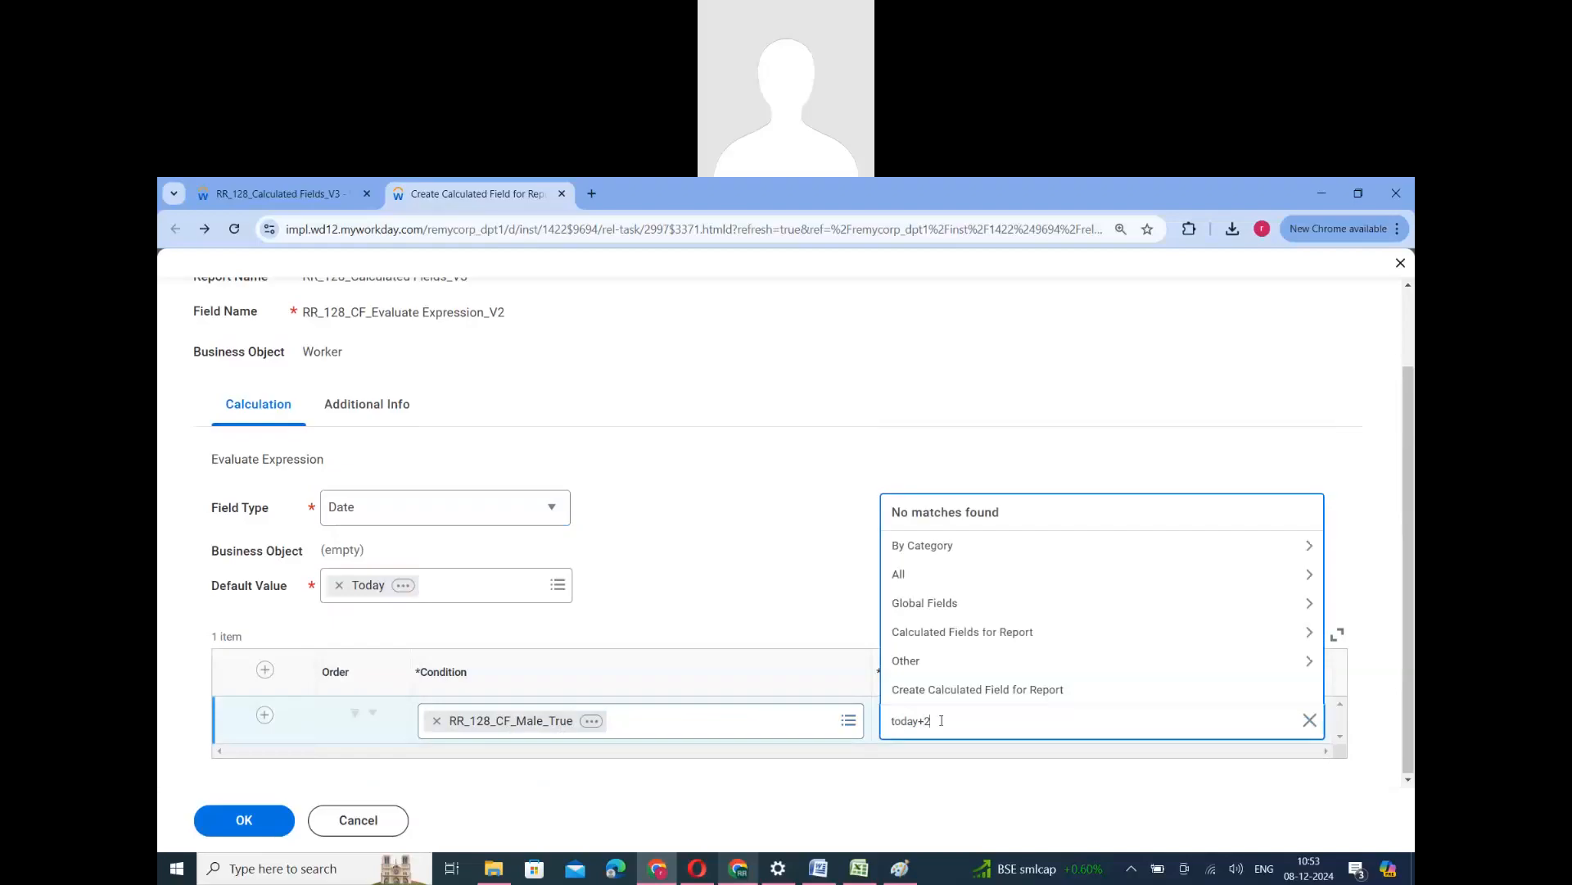
key("BackSpace")
key("BackSpace")
key("BackSpace")
key("Return")
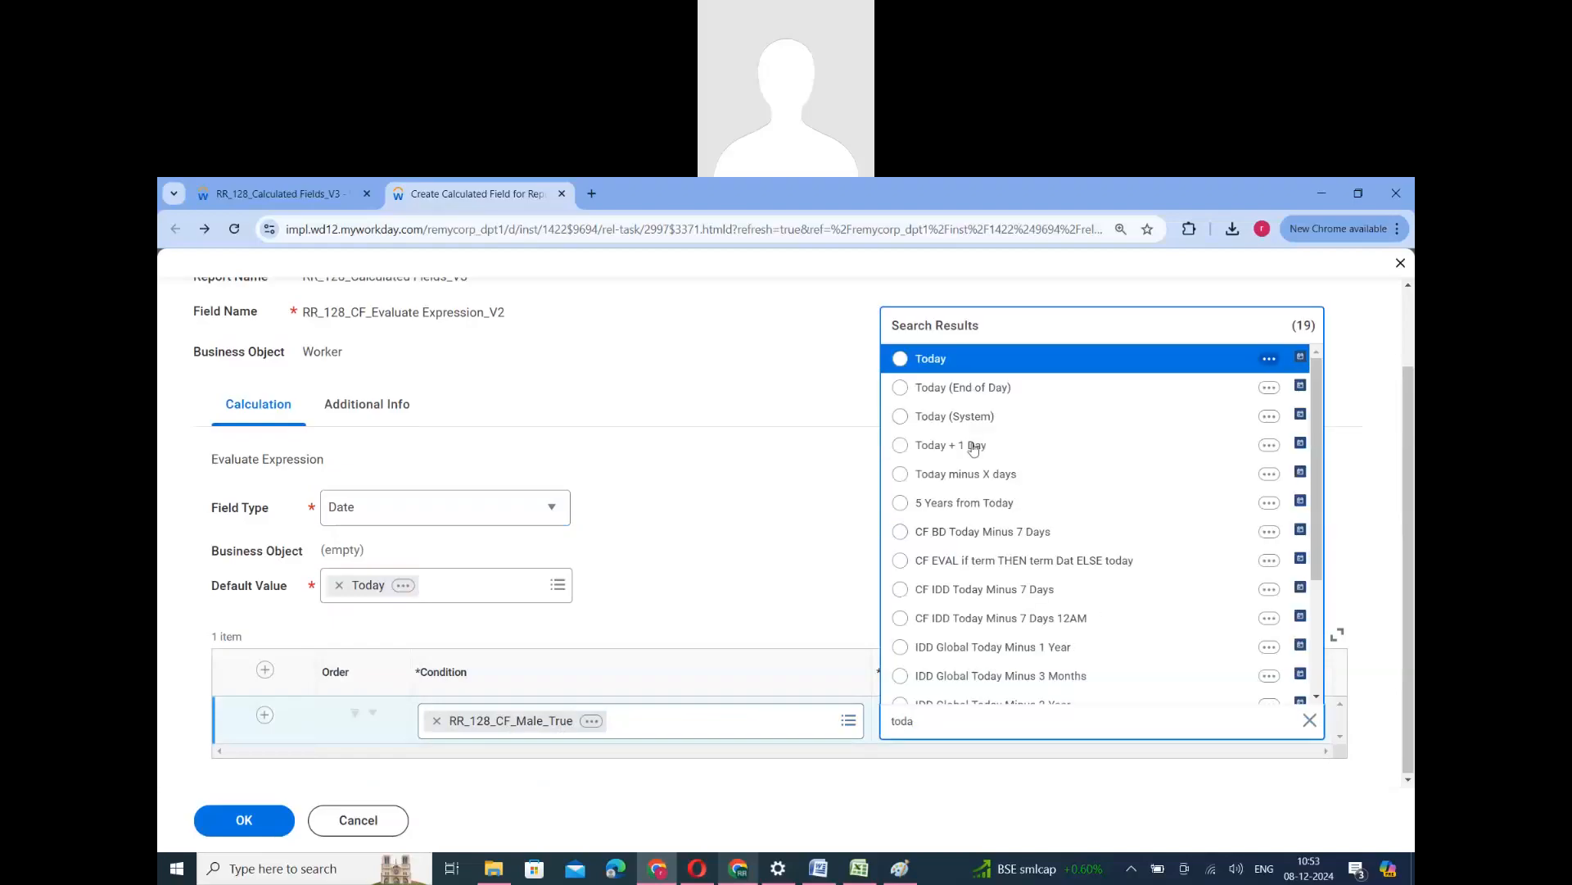
left_click(954, 444)
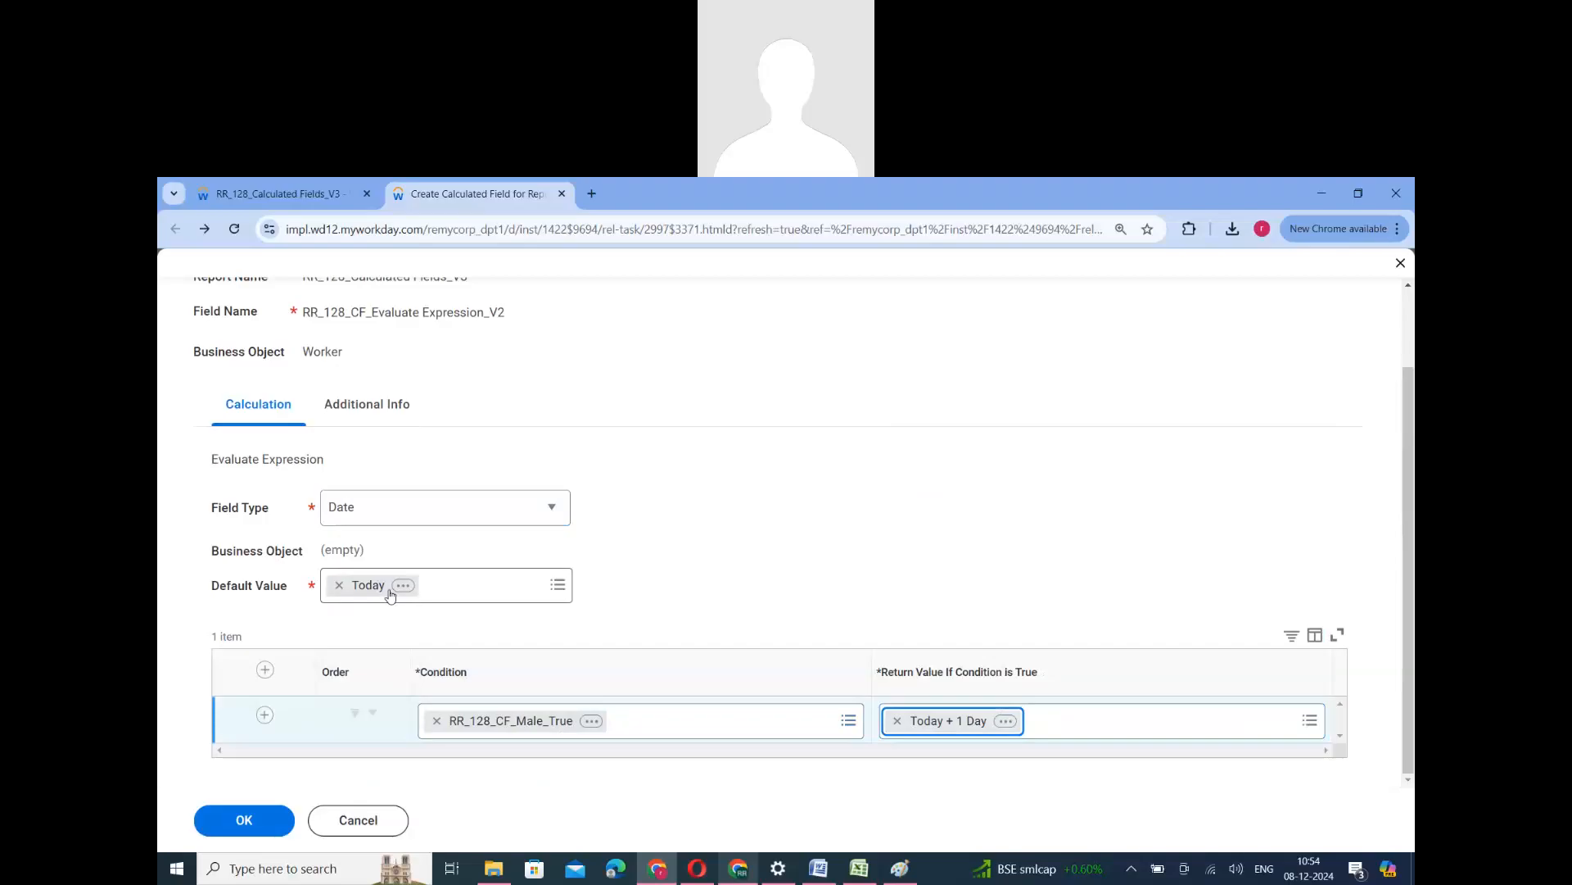
- Save RR_128_CF_Evaluate Expression_V2, and check its field type in the report's list of calculated fields
left_click(246, 819)
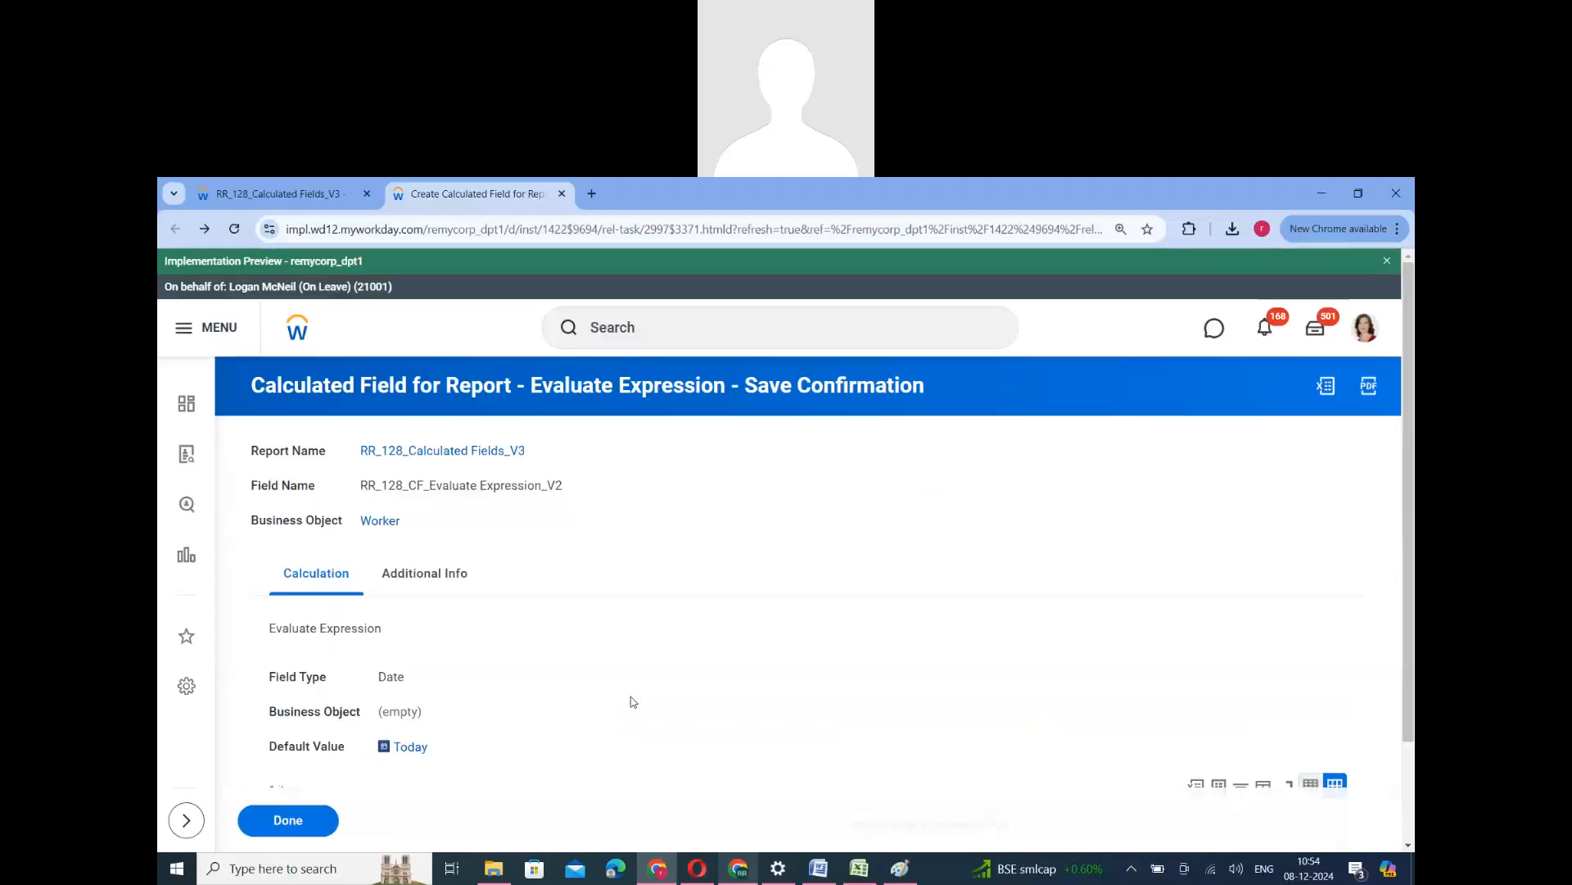
left_click(288, 826)
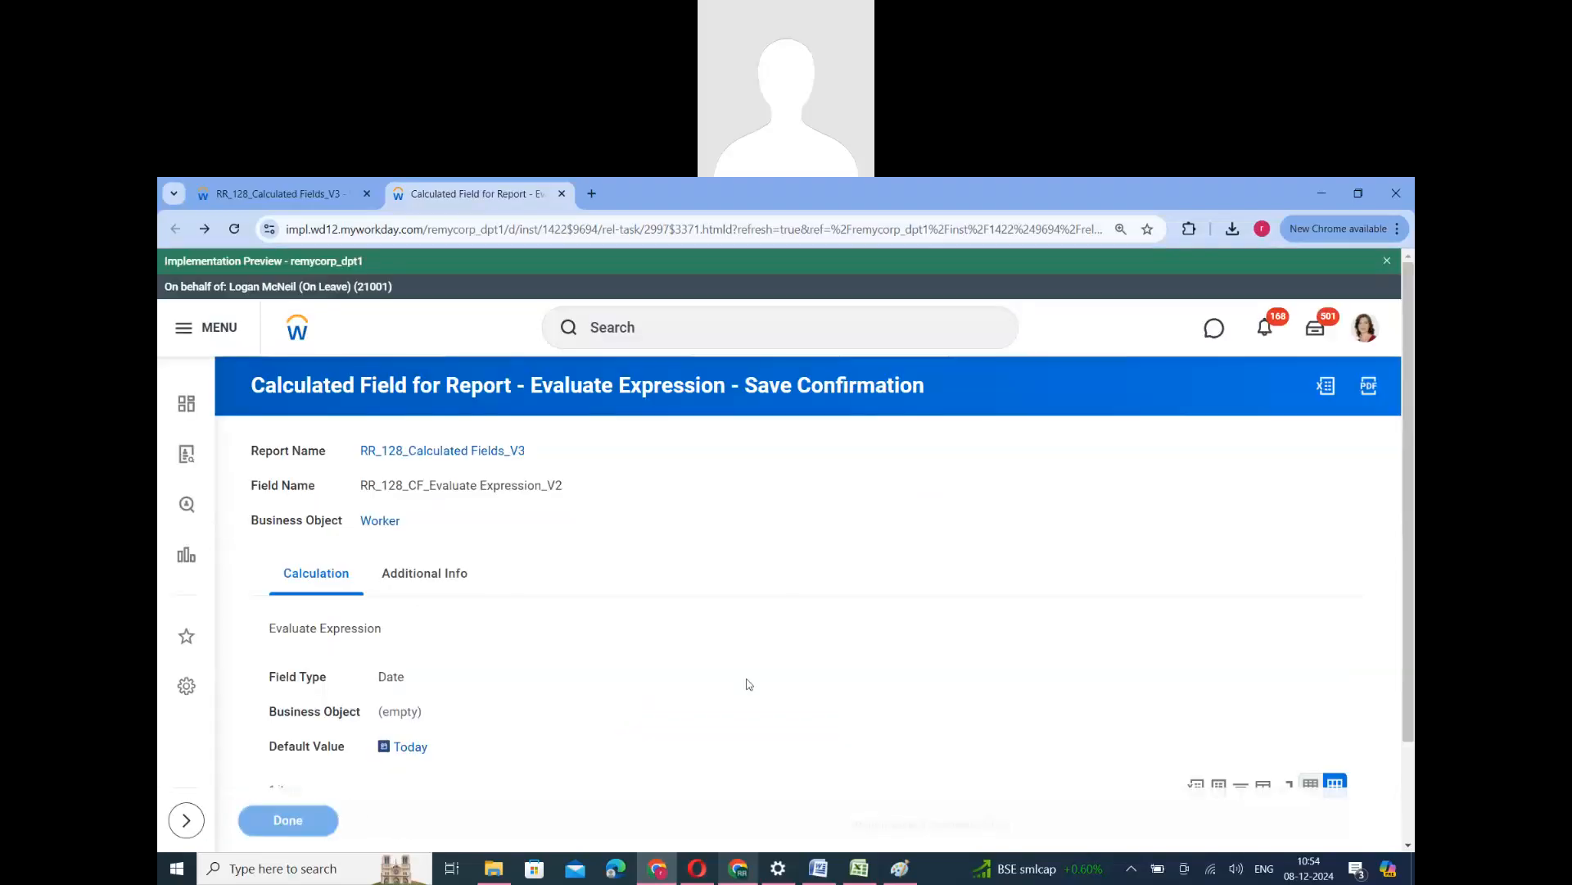
scroll(650, 698, "down", 5)
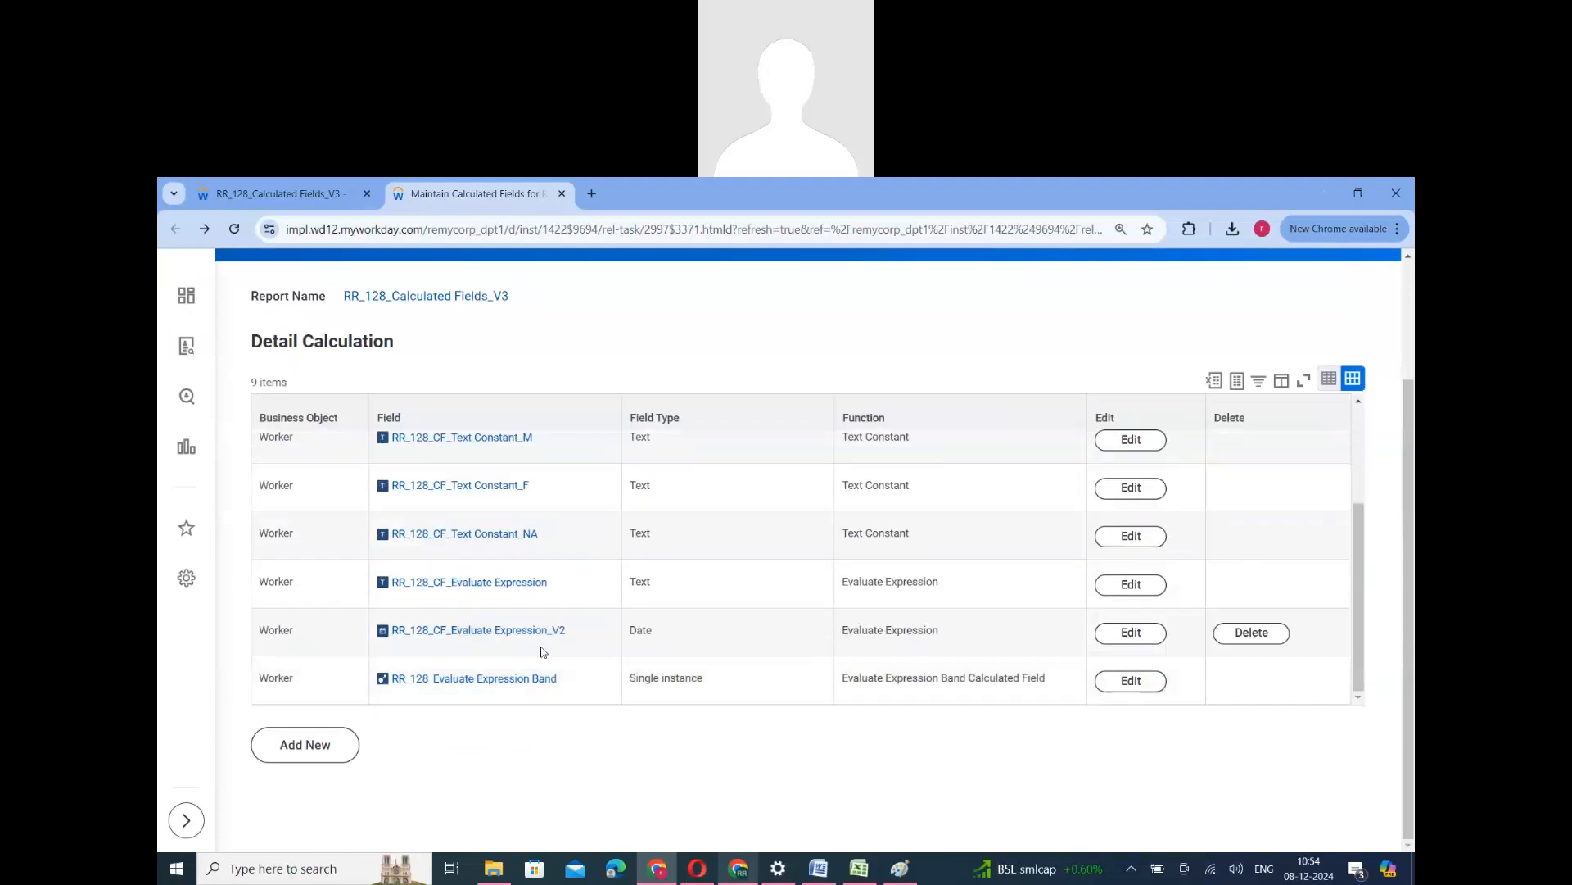
double_click(633, 633)
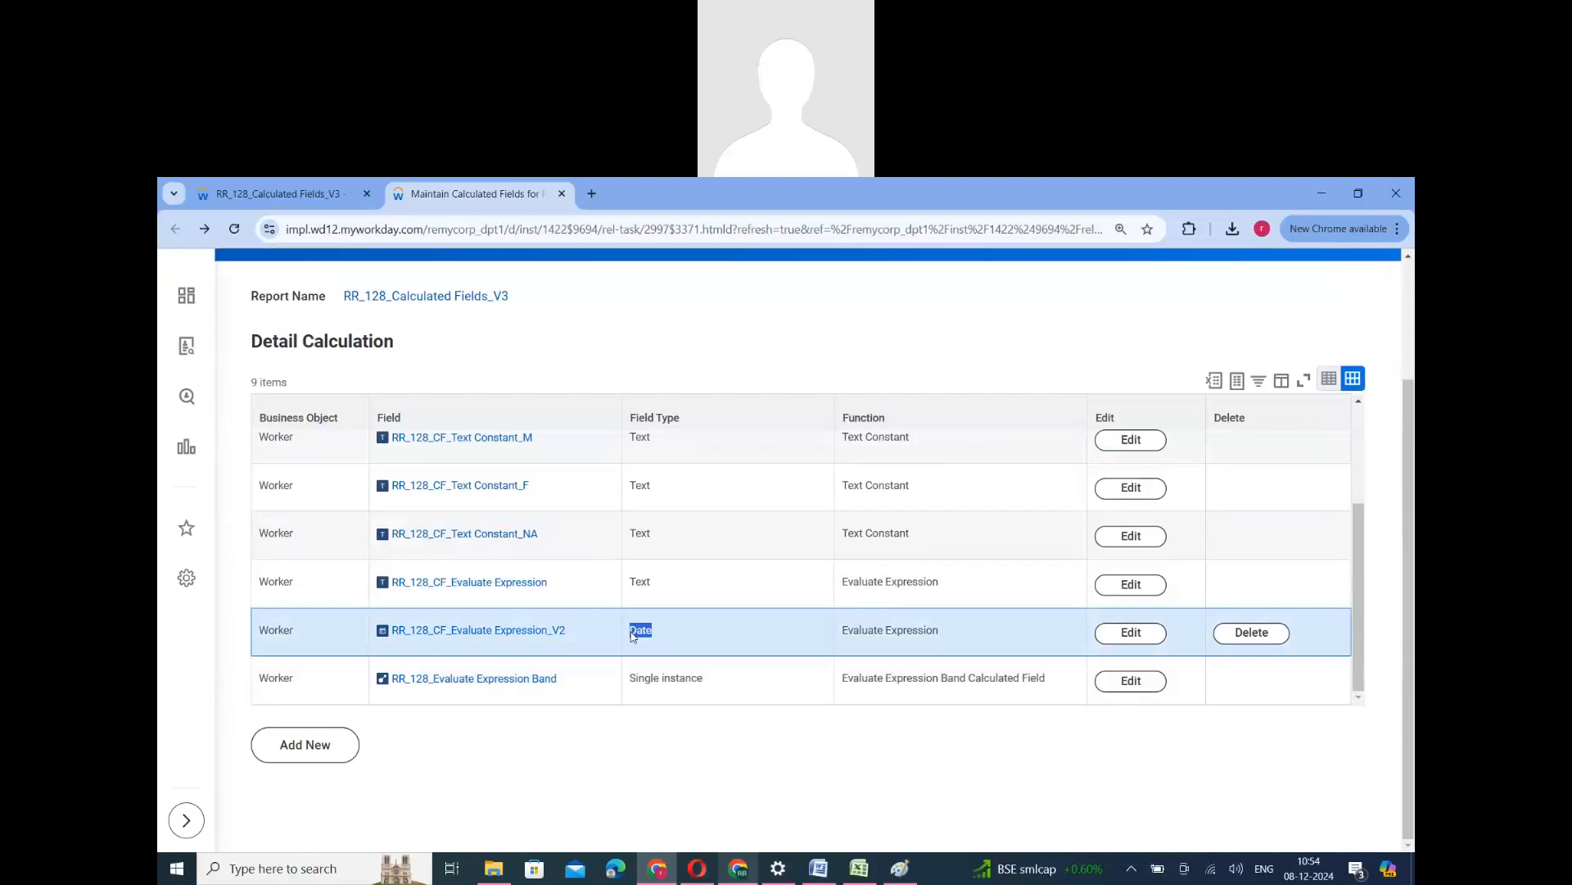
- Create a report calculated field named RR_128_CF_Evaluate Expression_V3 on the Worker business object with the Evaluate Expression function
left_click(309, 752)
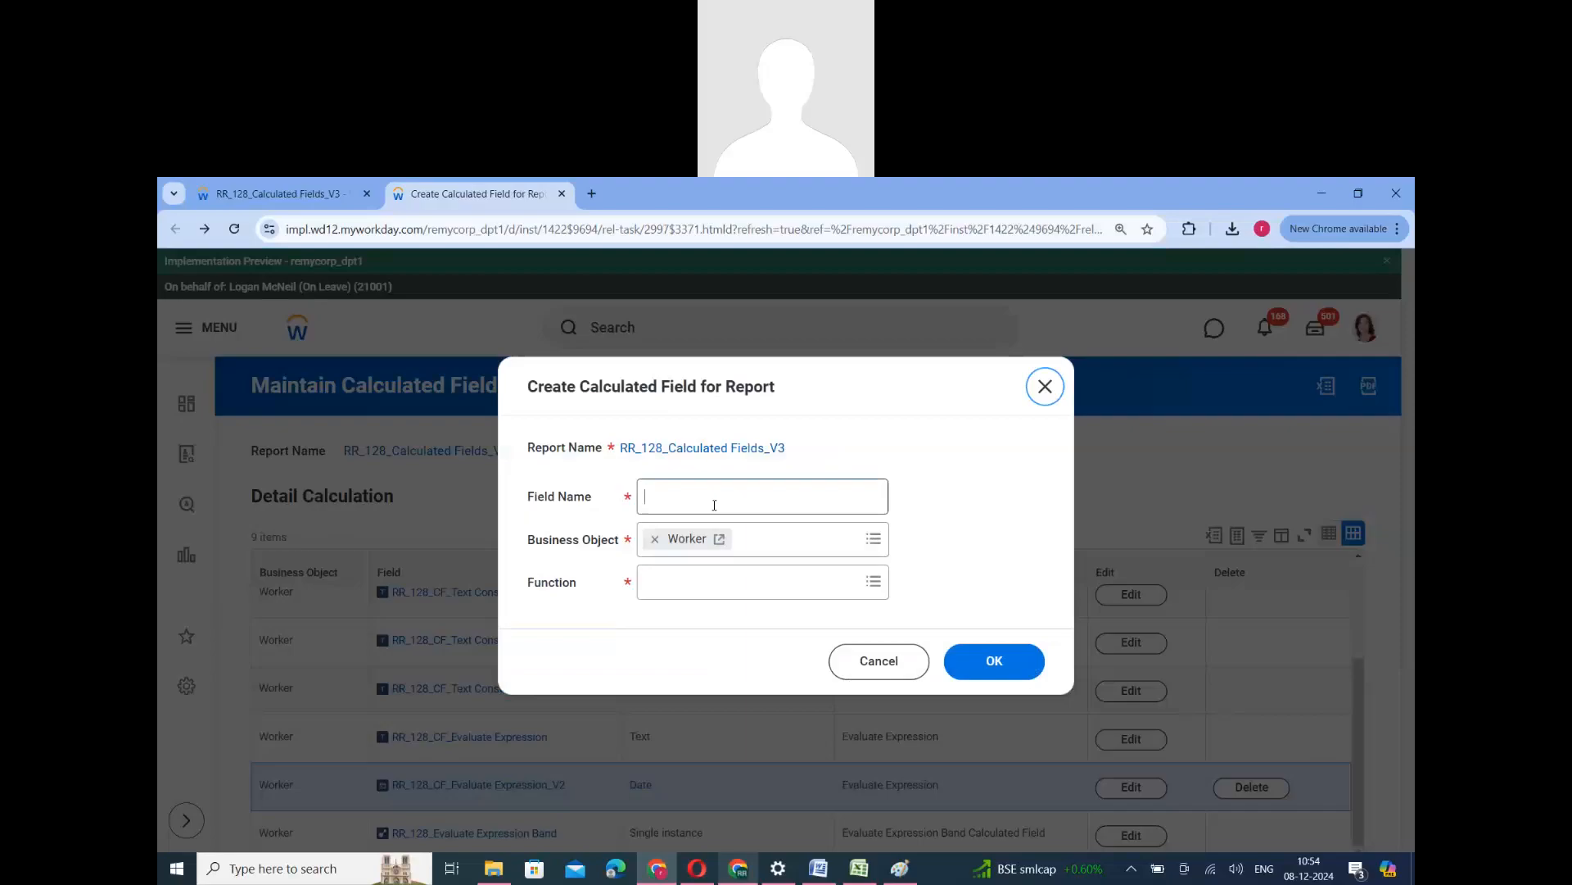
left_click(714, 501)
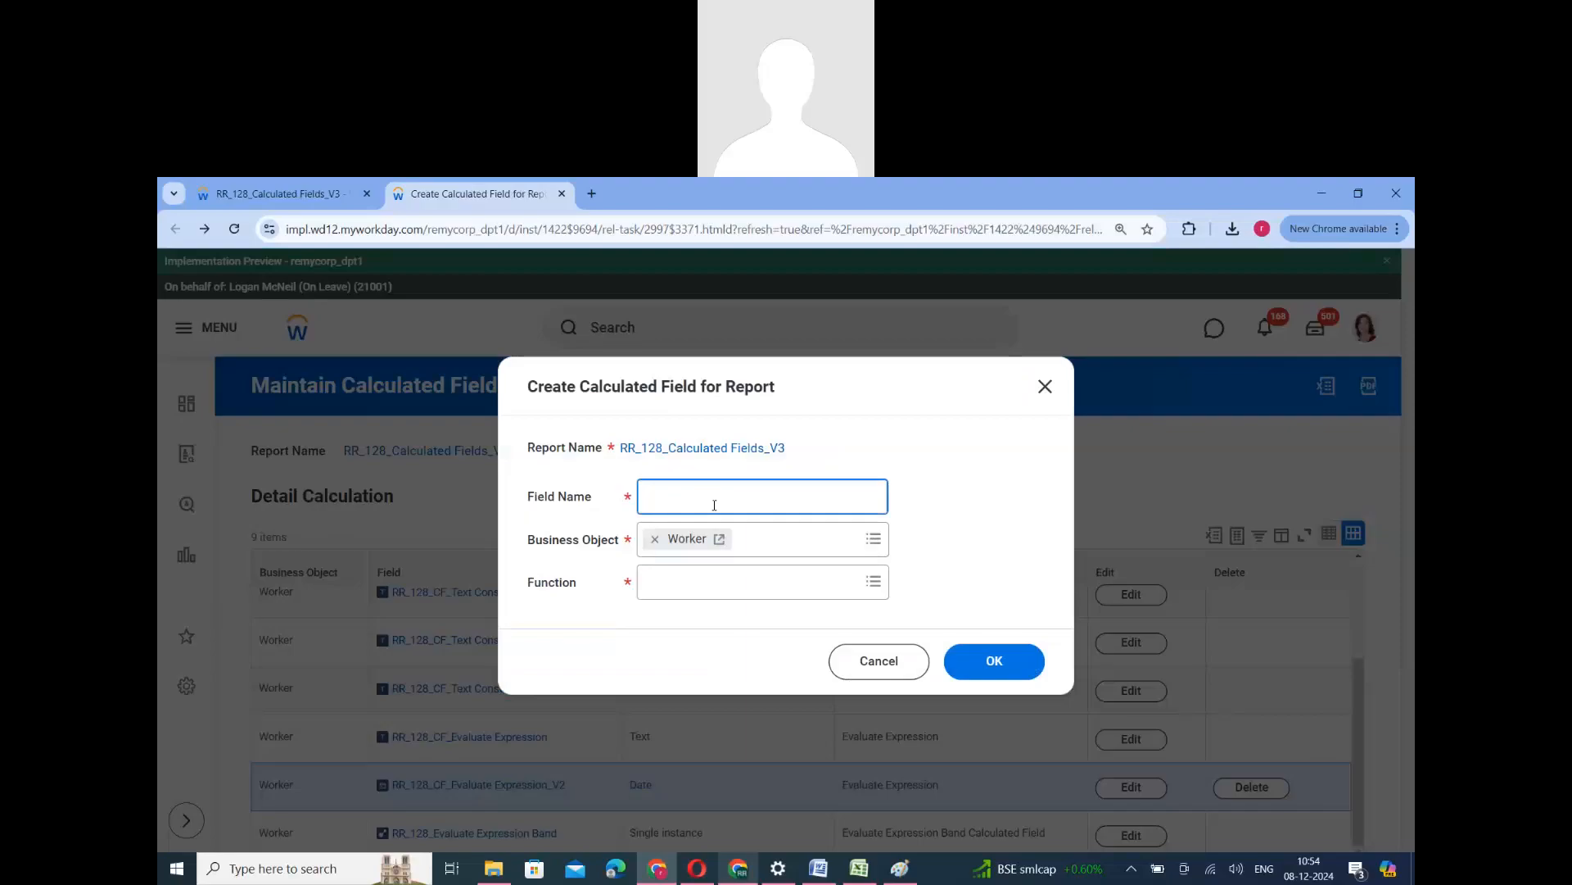
type("RR_128_CF_Evaluate Expression")
type("_V")
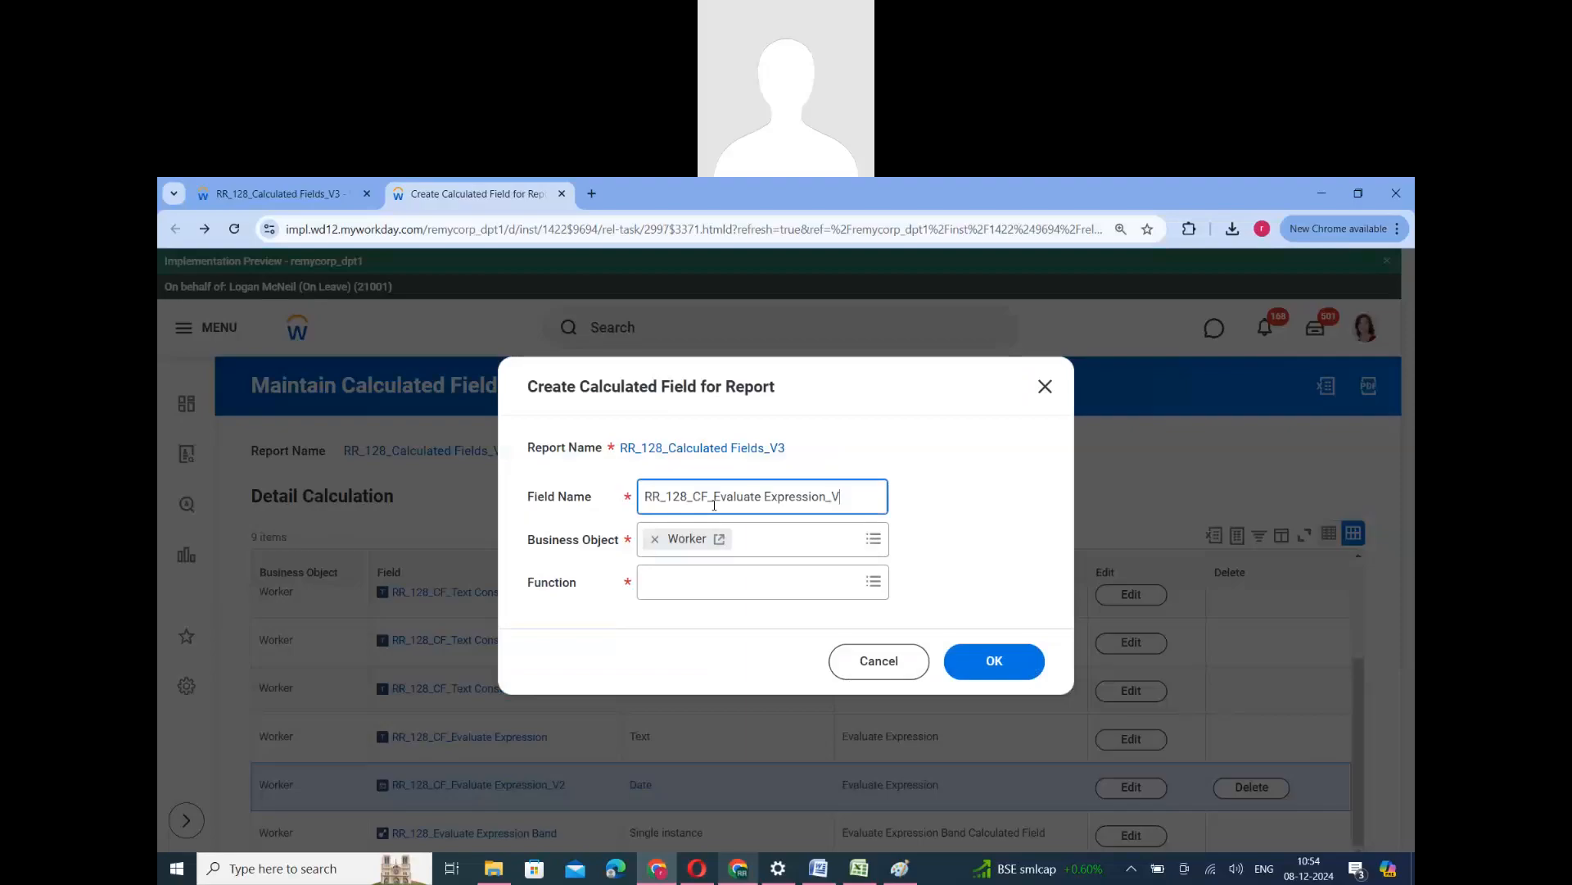
type("3")
left_click(705, 594)
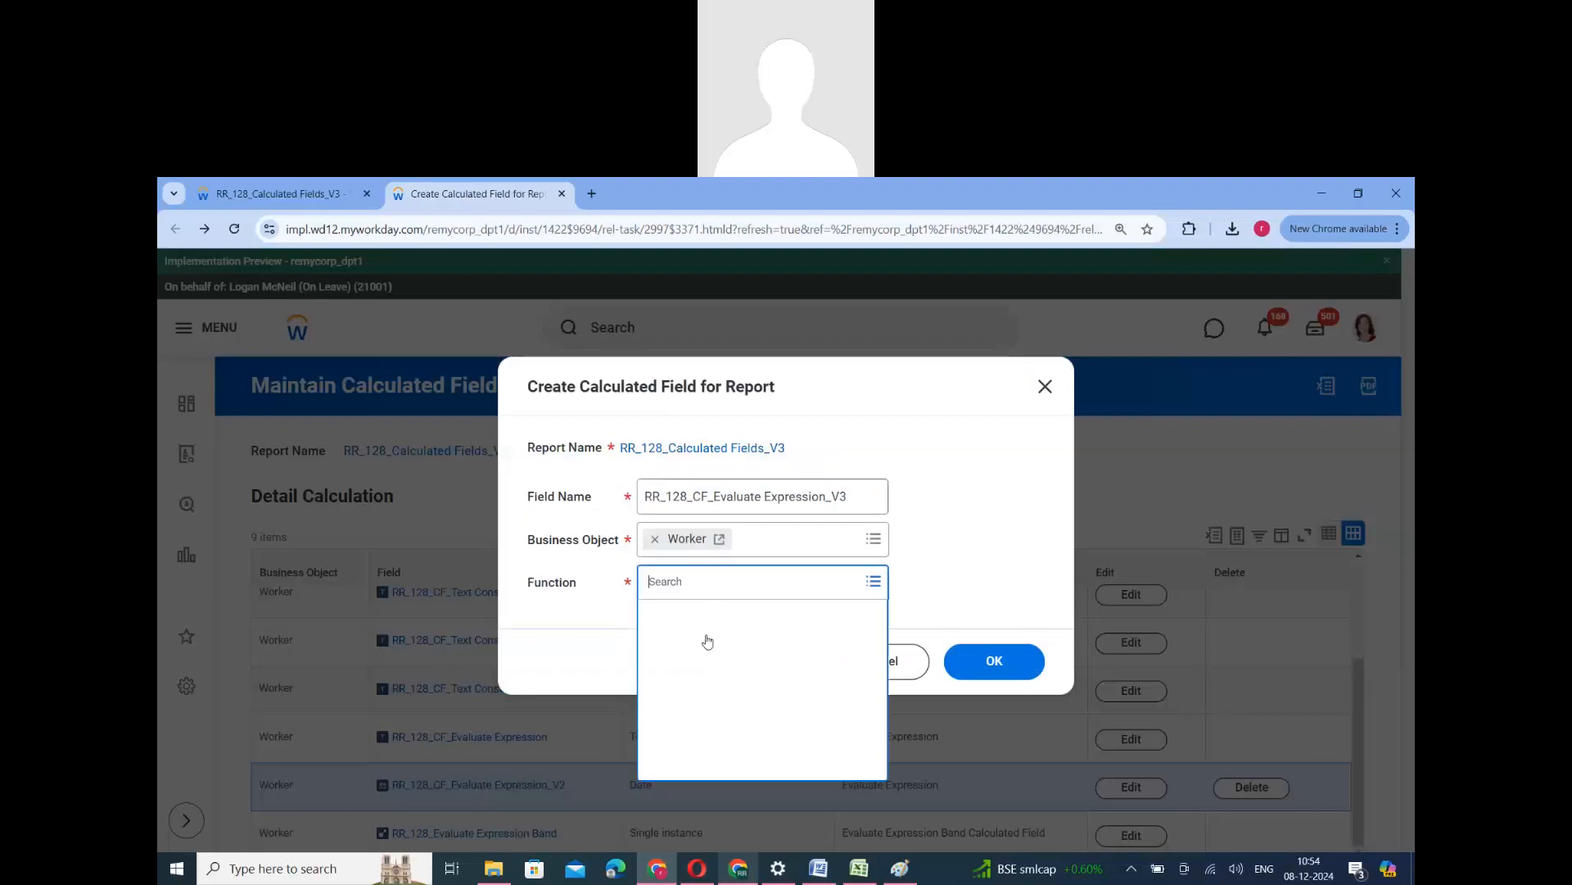
scroll(721, 714, "down", 3)
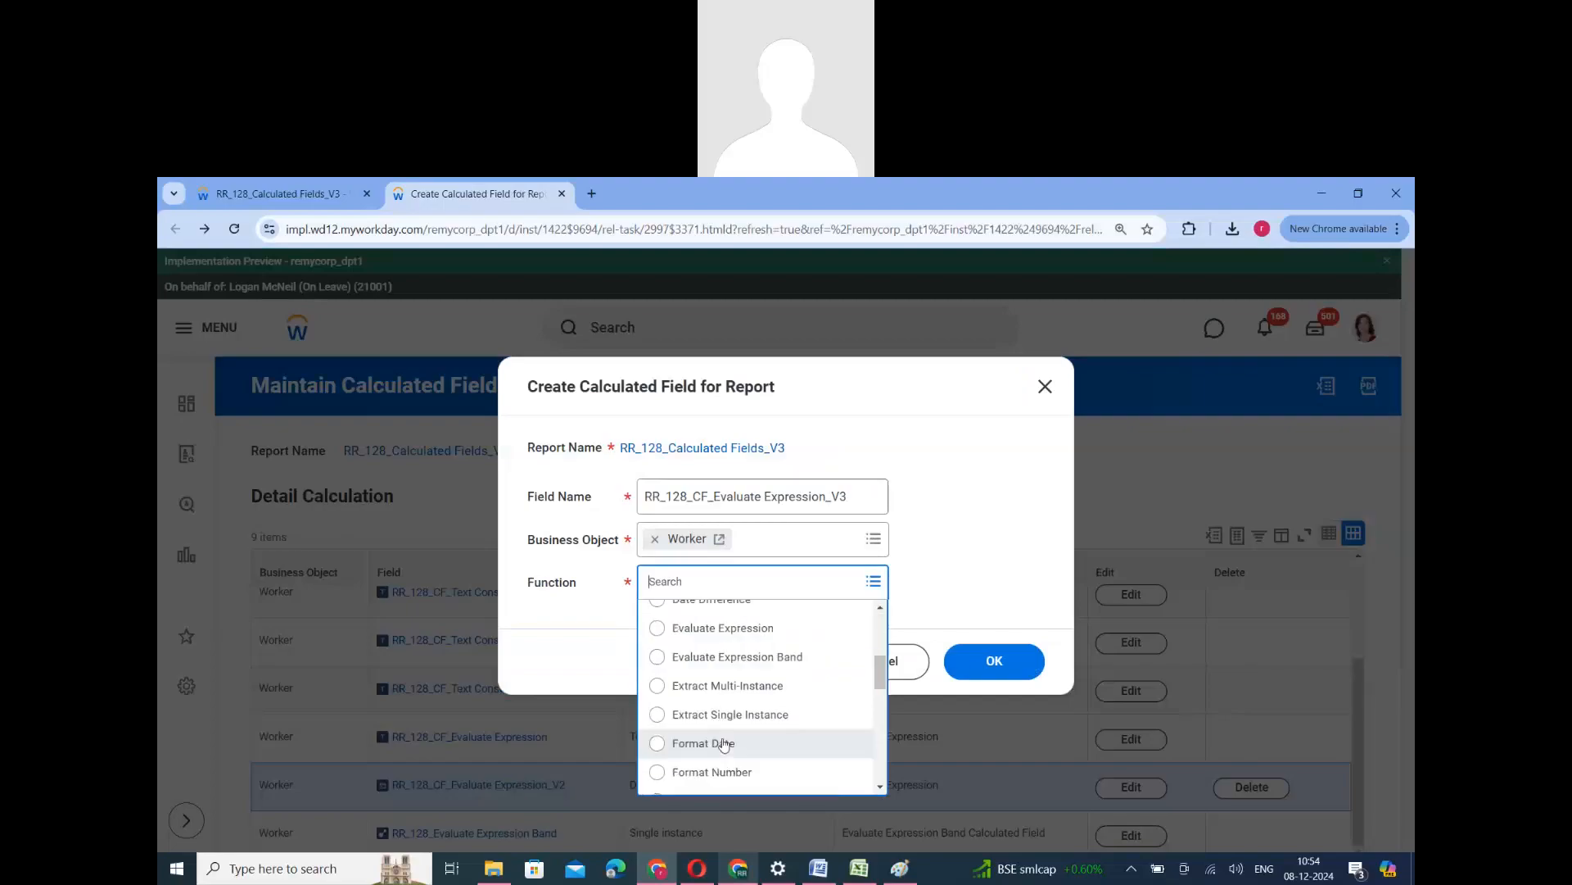
left_click(720, 628)
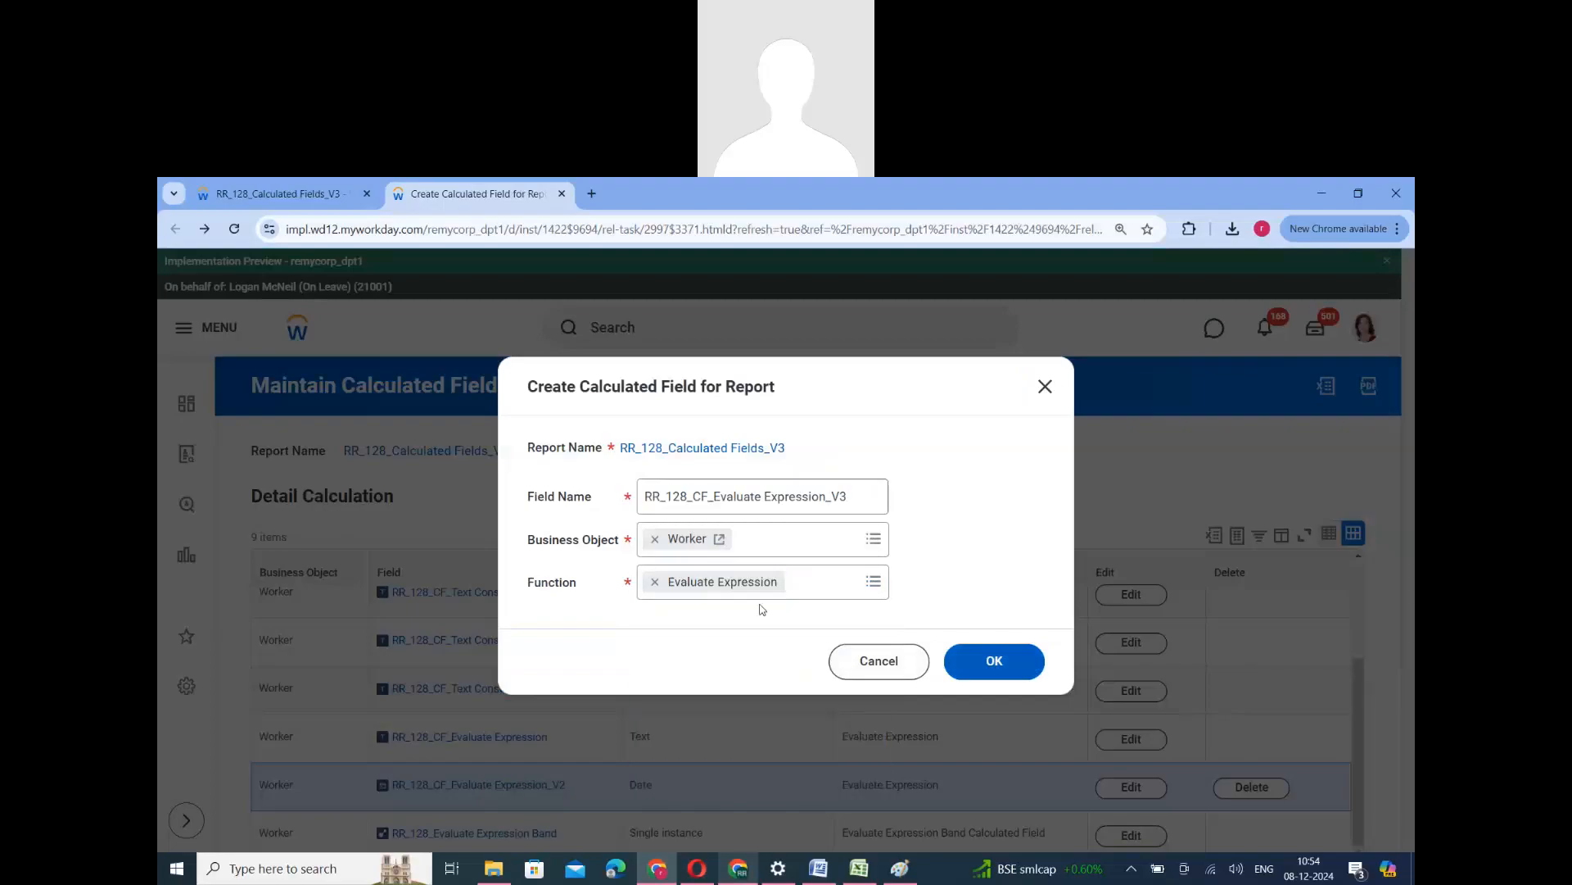
- Set the field type of RR_128_CF_Evaluate Expression_V3 to Numeric
scroll(483, 532, "down", 3)
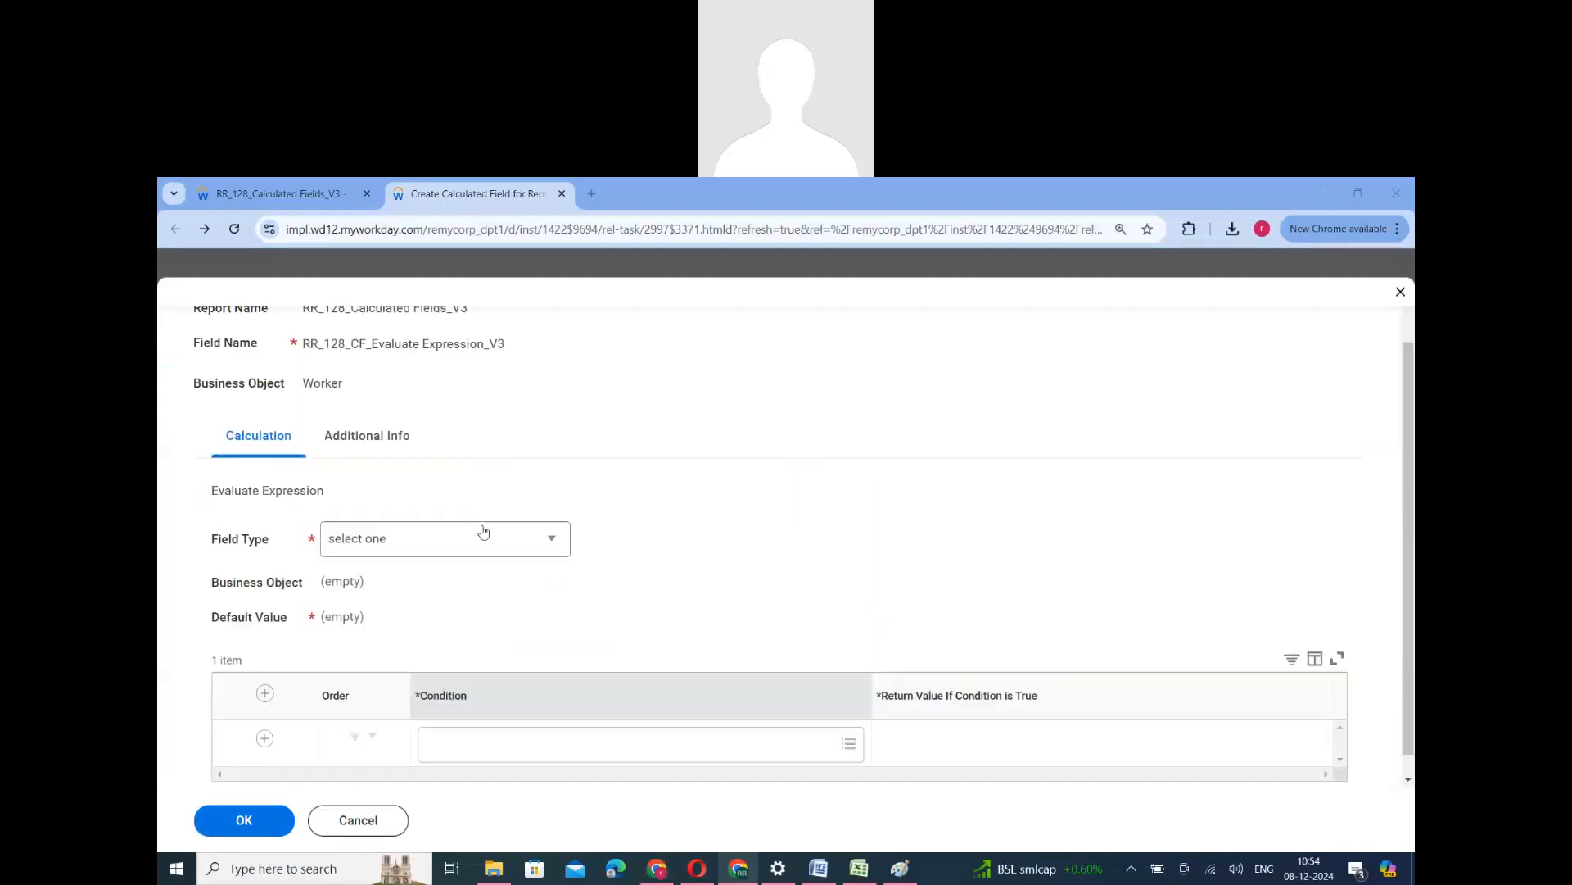
left_click(484, 531)
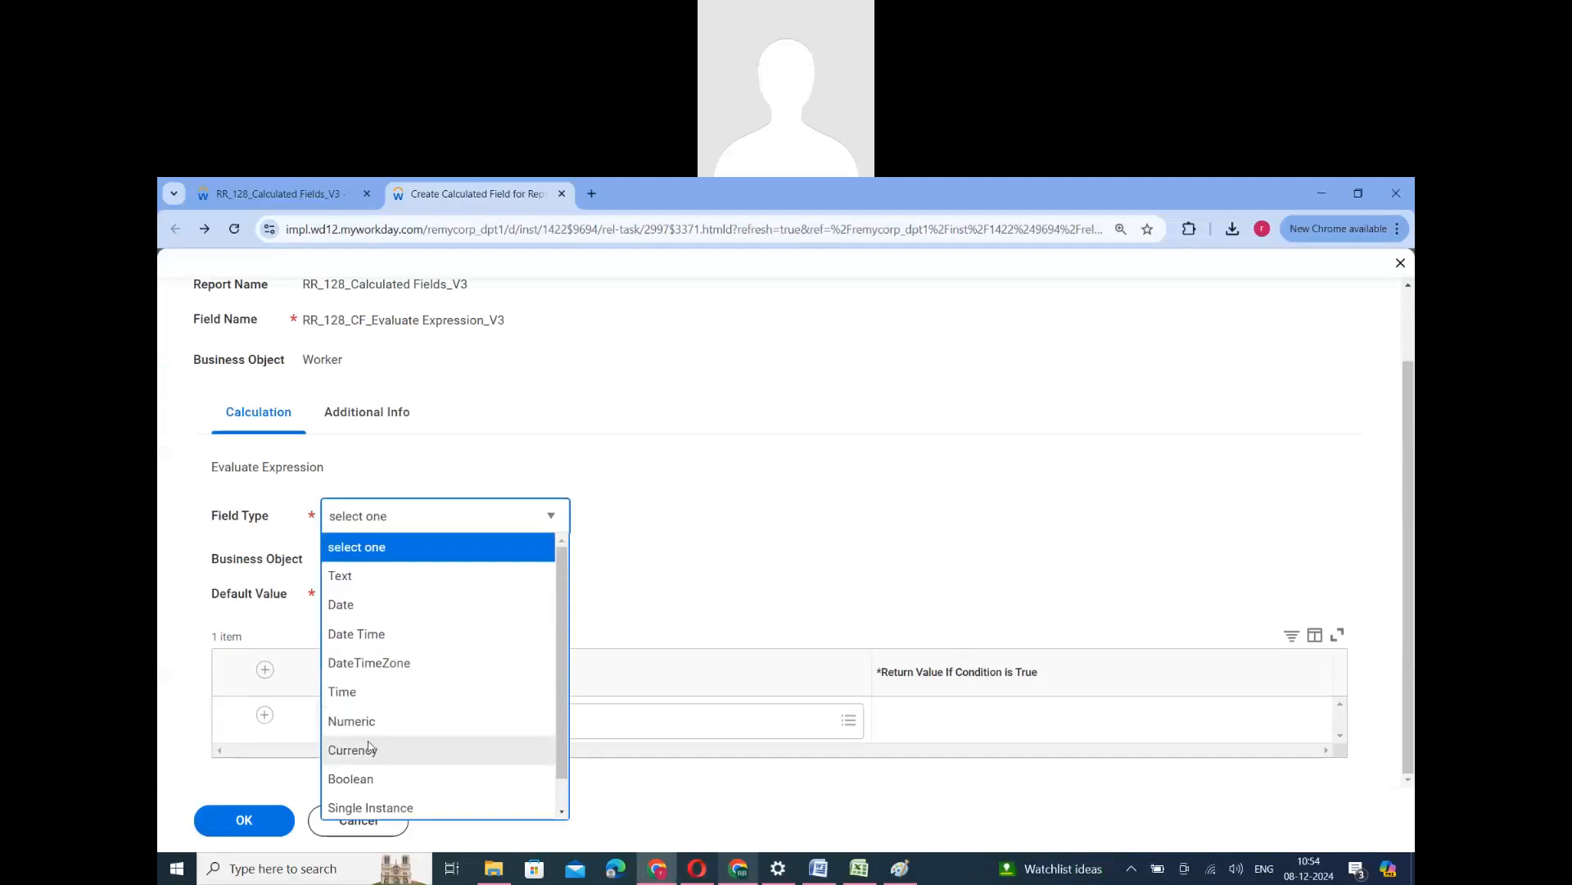
left_click(377, 748)
left_click(379, 521)
left_click(371, 722)
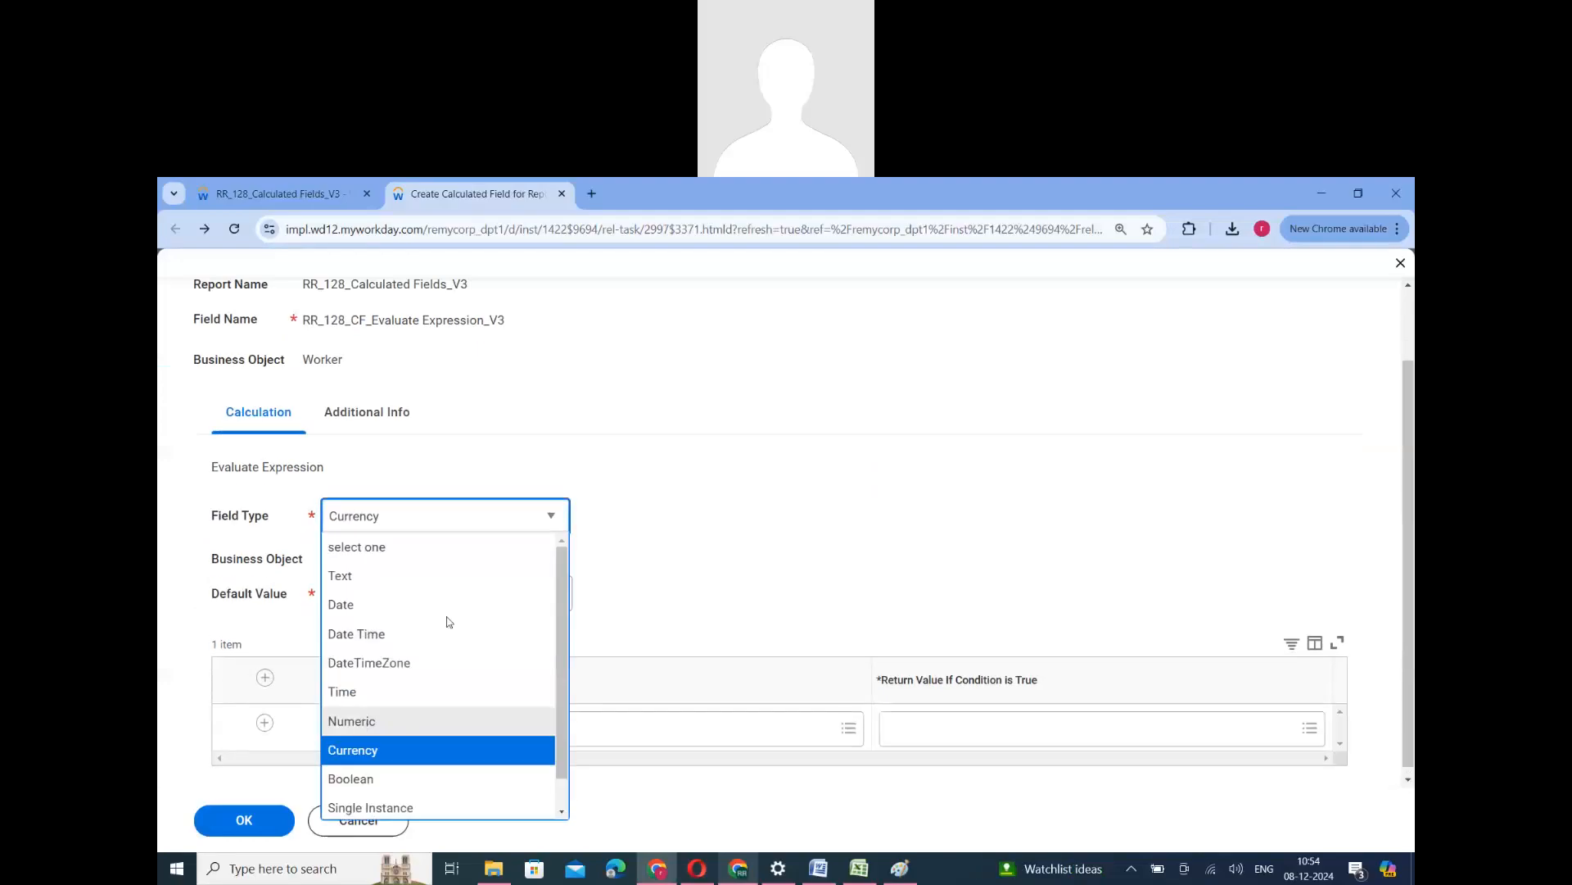
- Set RR_128_CF_Female_True as the condition and the existing field 123 as its return value
left_click(525, 741)
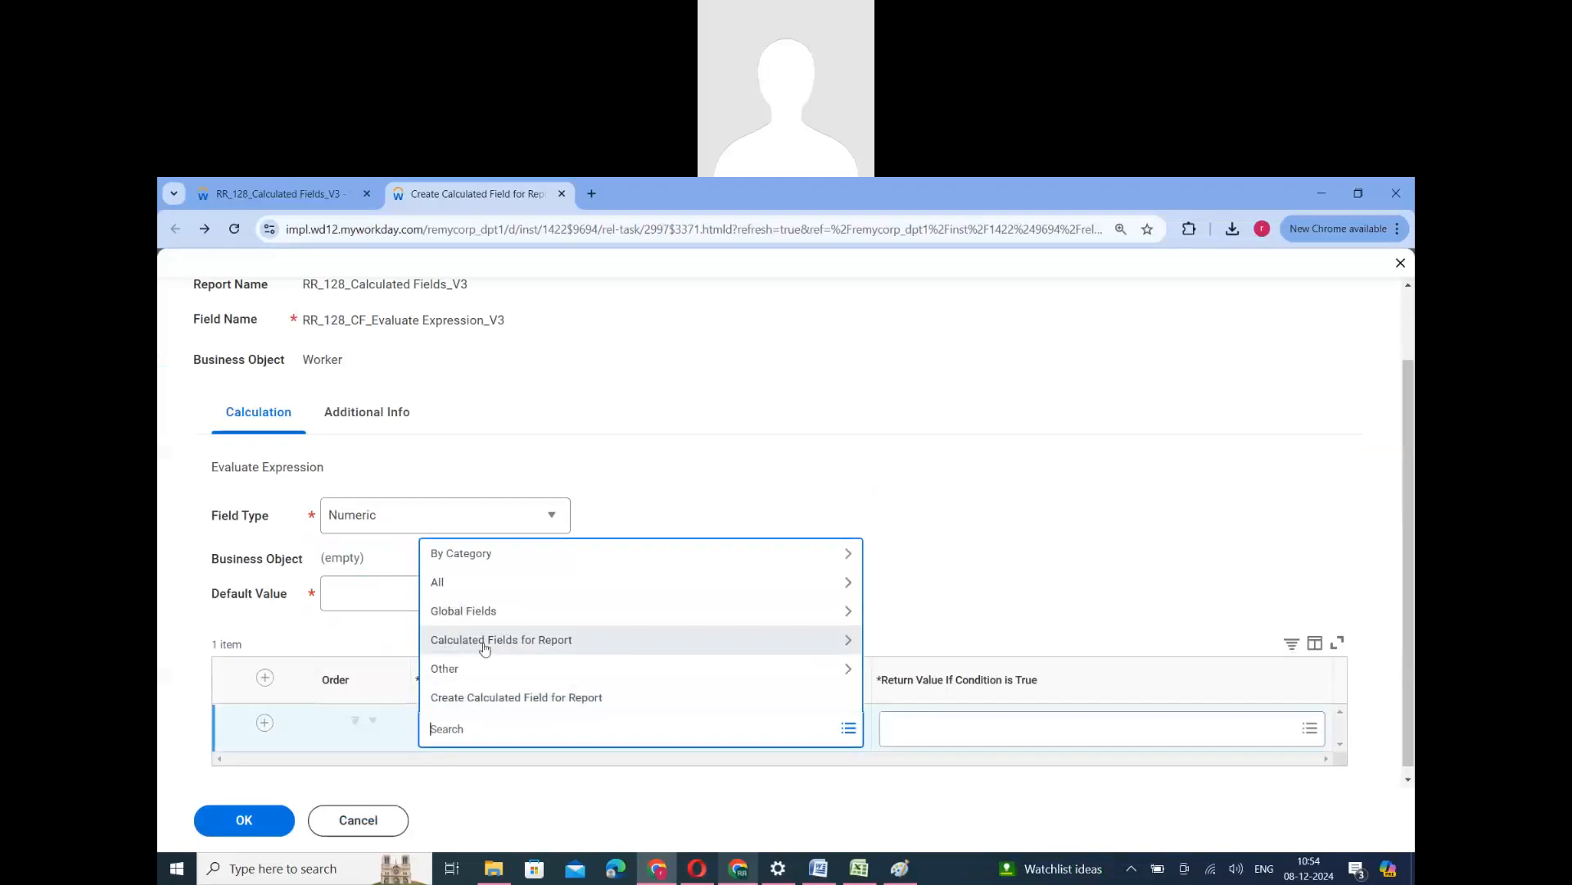
left_click(485, 640)
left_click(528, 640)
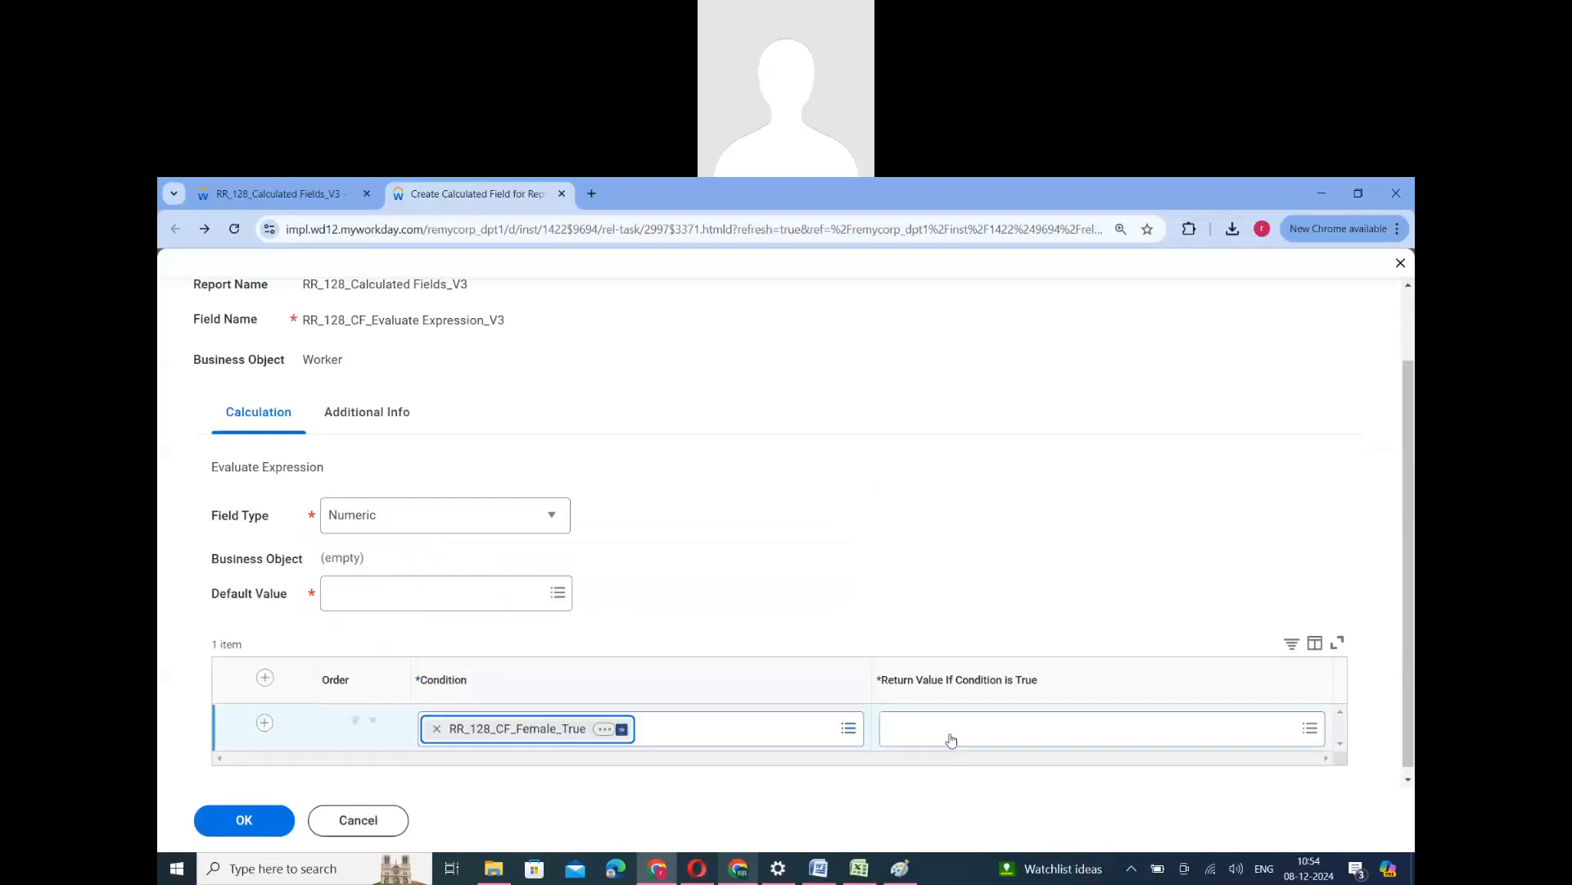
left_click(952, 734)
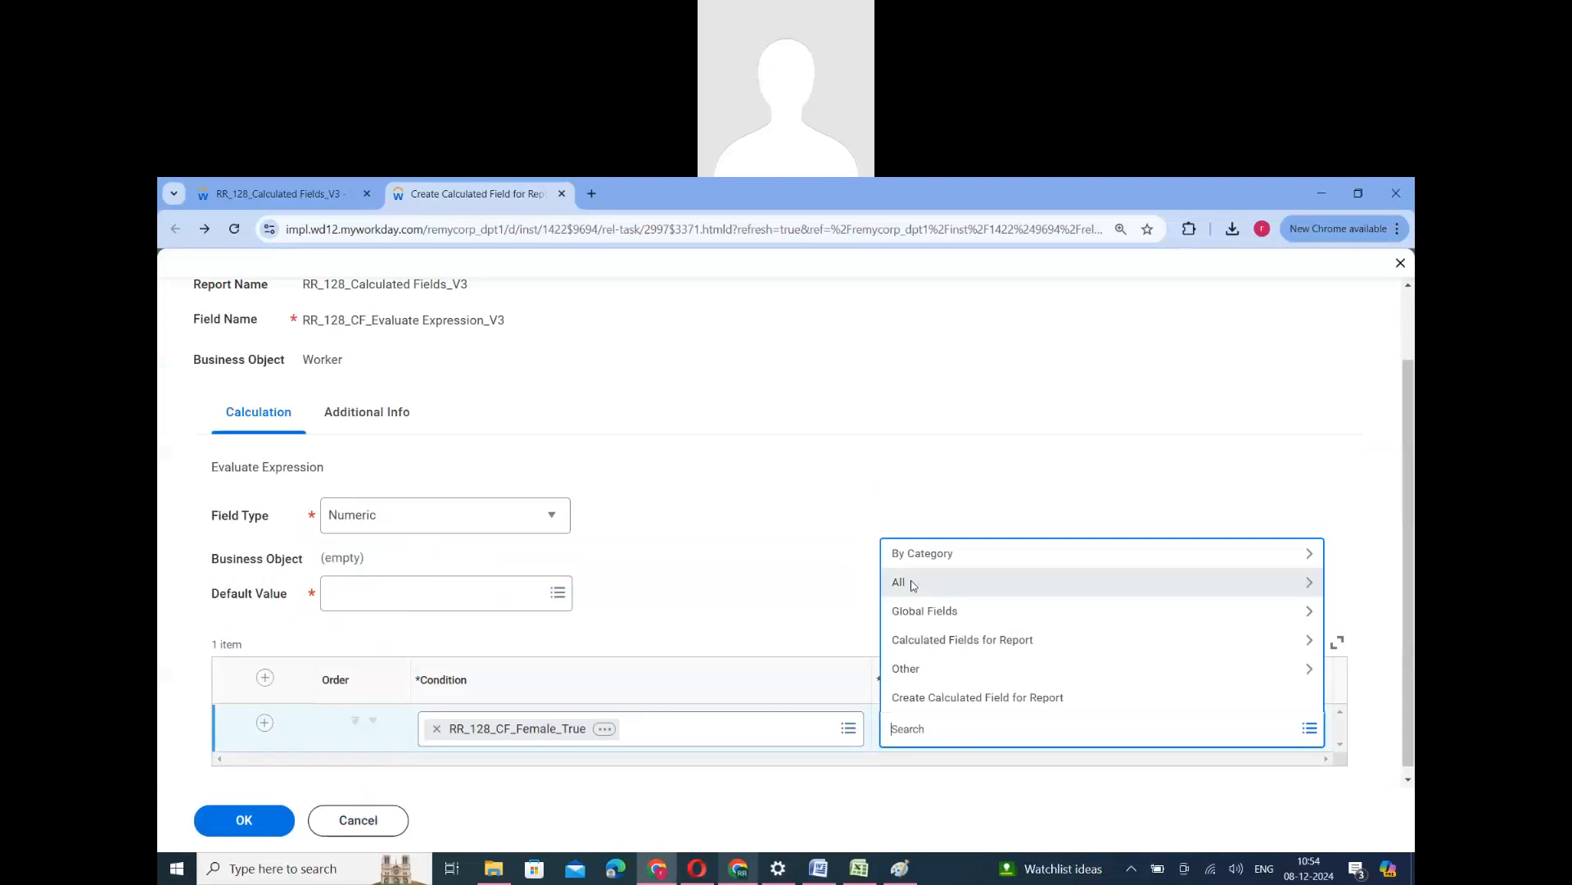
left_click(914, 583)
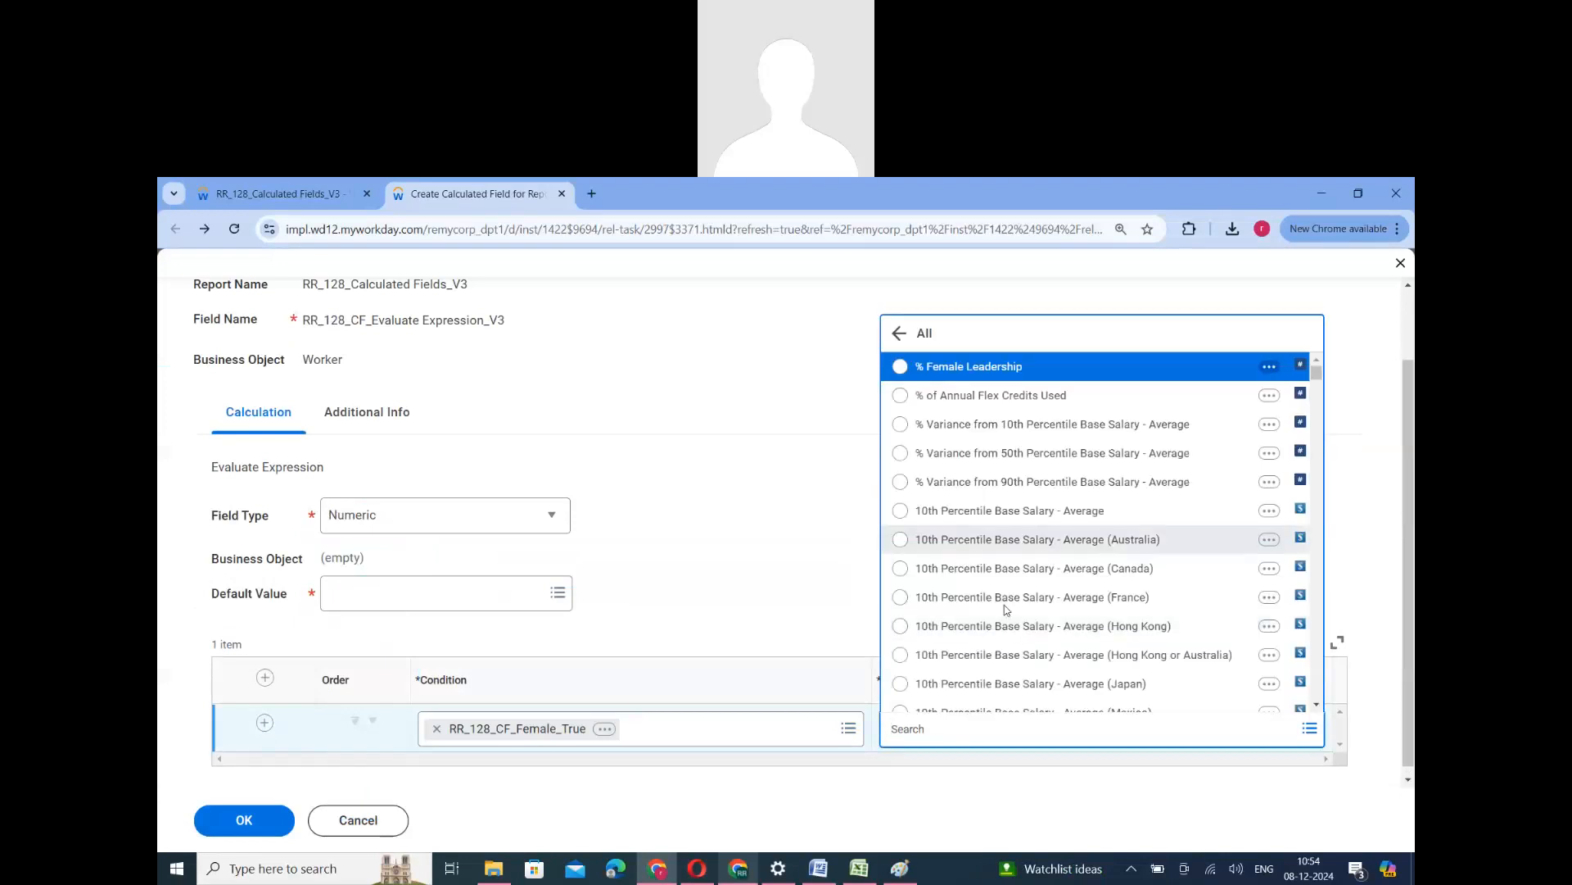
scroll(1005, 622, "down", 3)
scroll(1004, 639, "down", 4)
scroll(1004, 639, "up", 4)
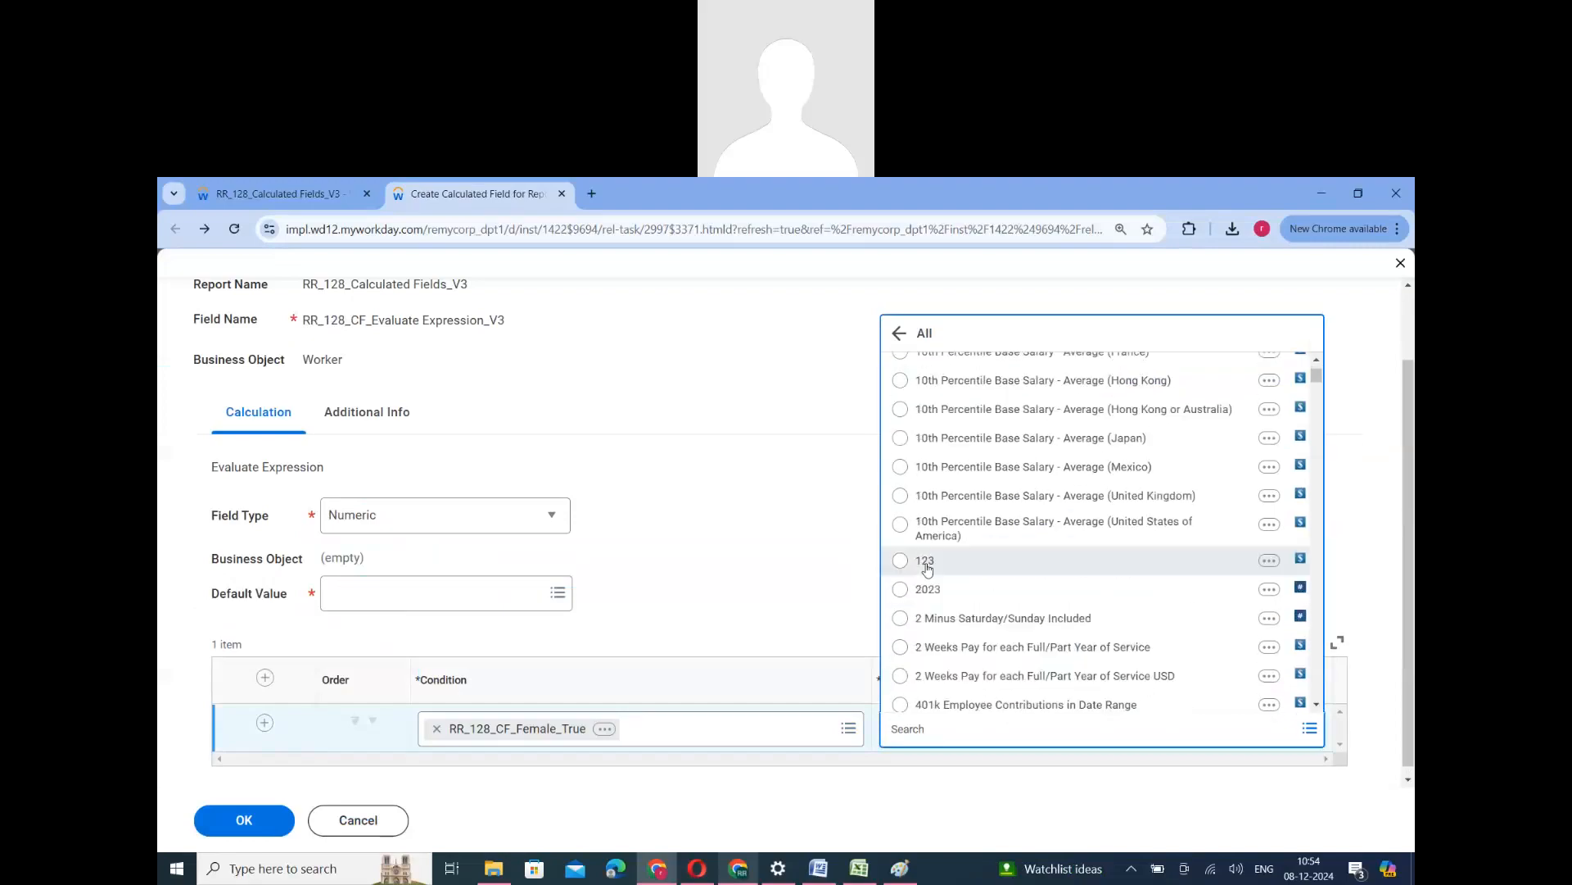
- Set the default value of RR_128_CF_Evaluate Expression_V3 to 1, save the field and return to the report's calculated fields list
left_click(366, 598)
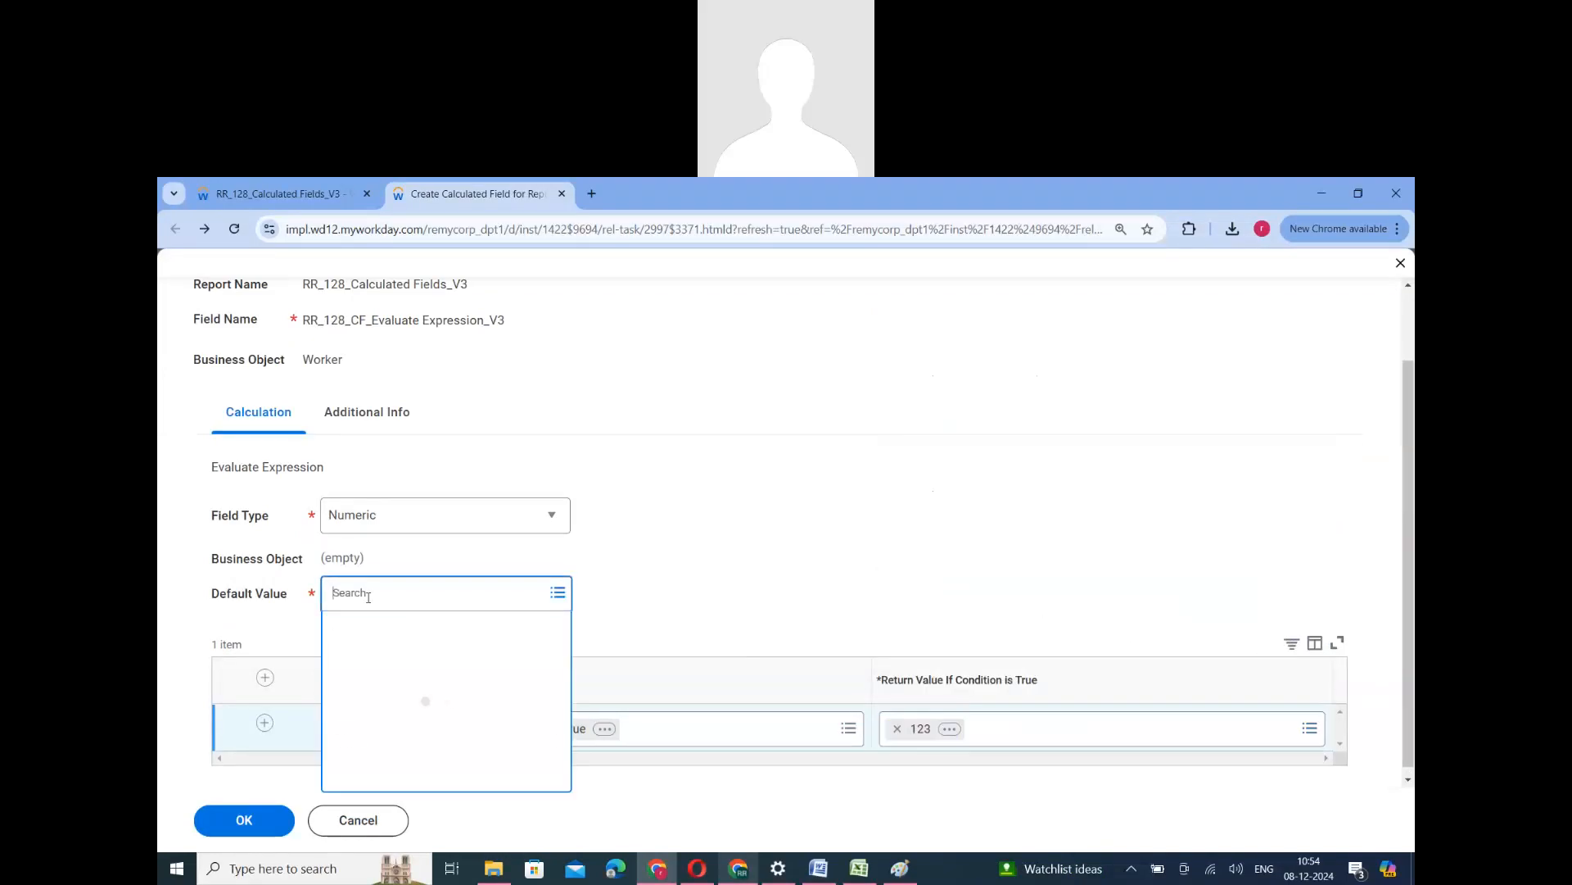
type("1")
key("Return")
left_click(360, 691)
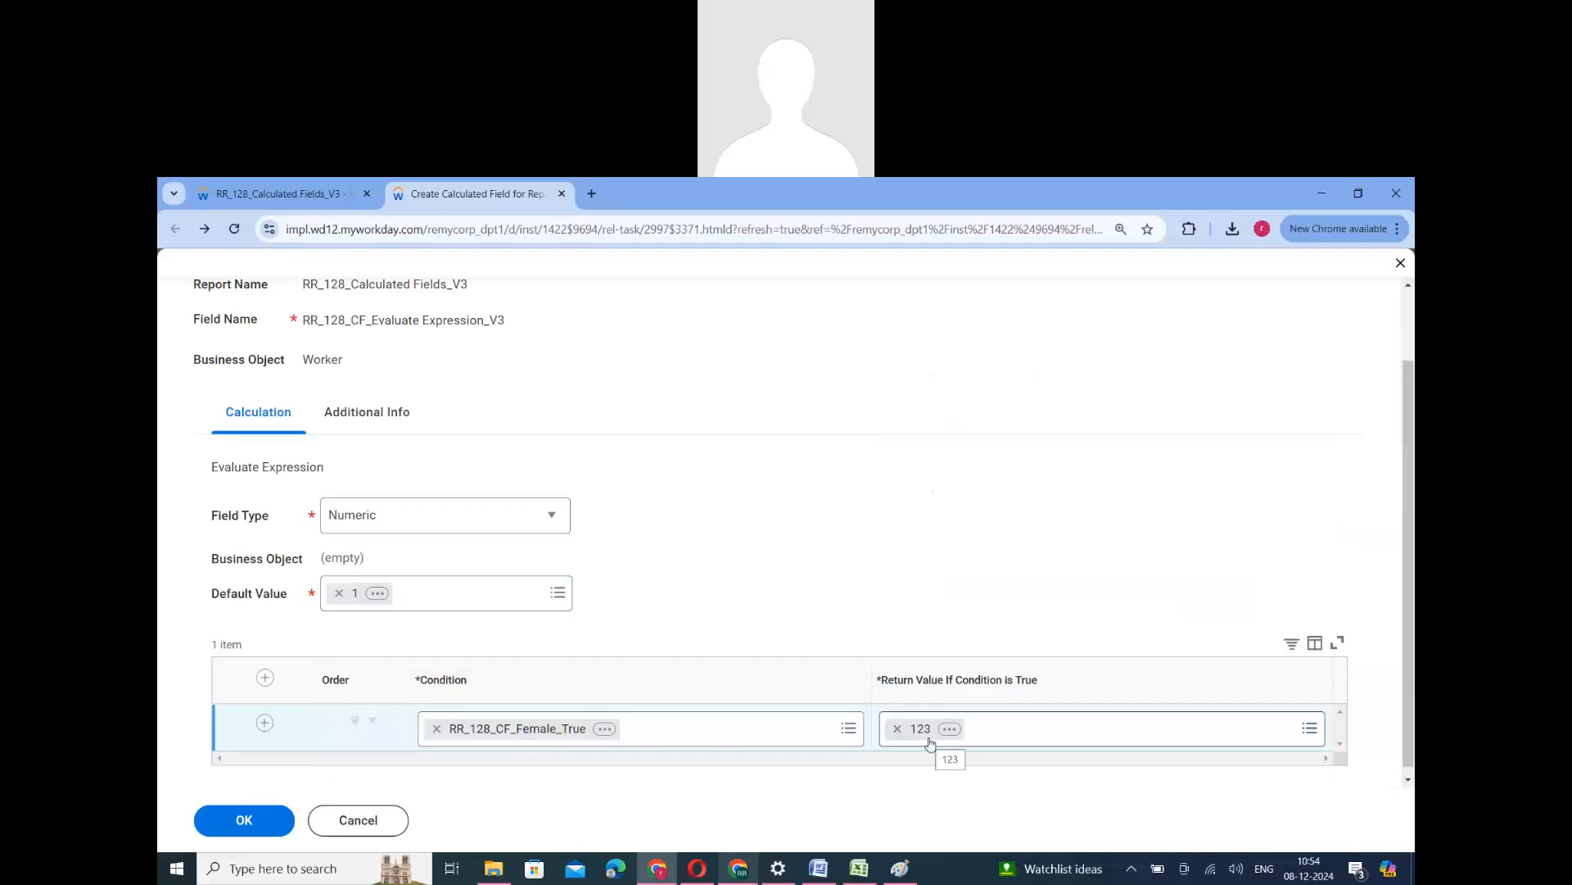
left_click(244, 820)
left_click(282, 820)
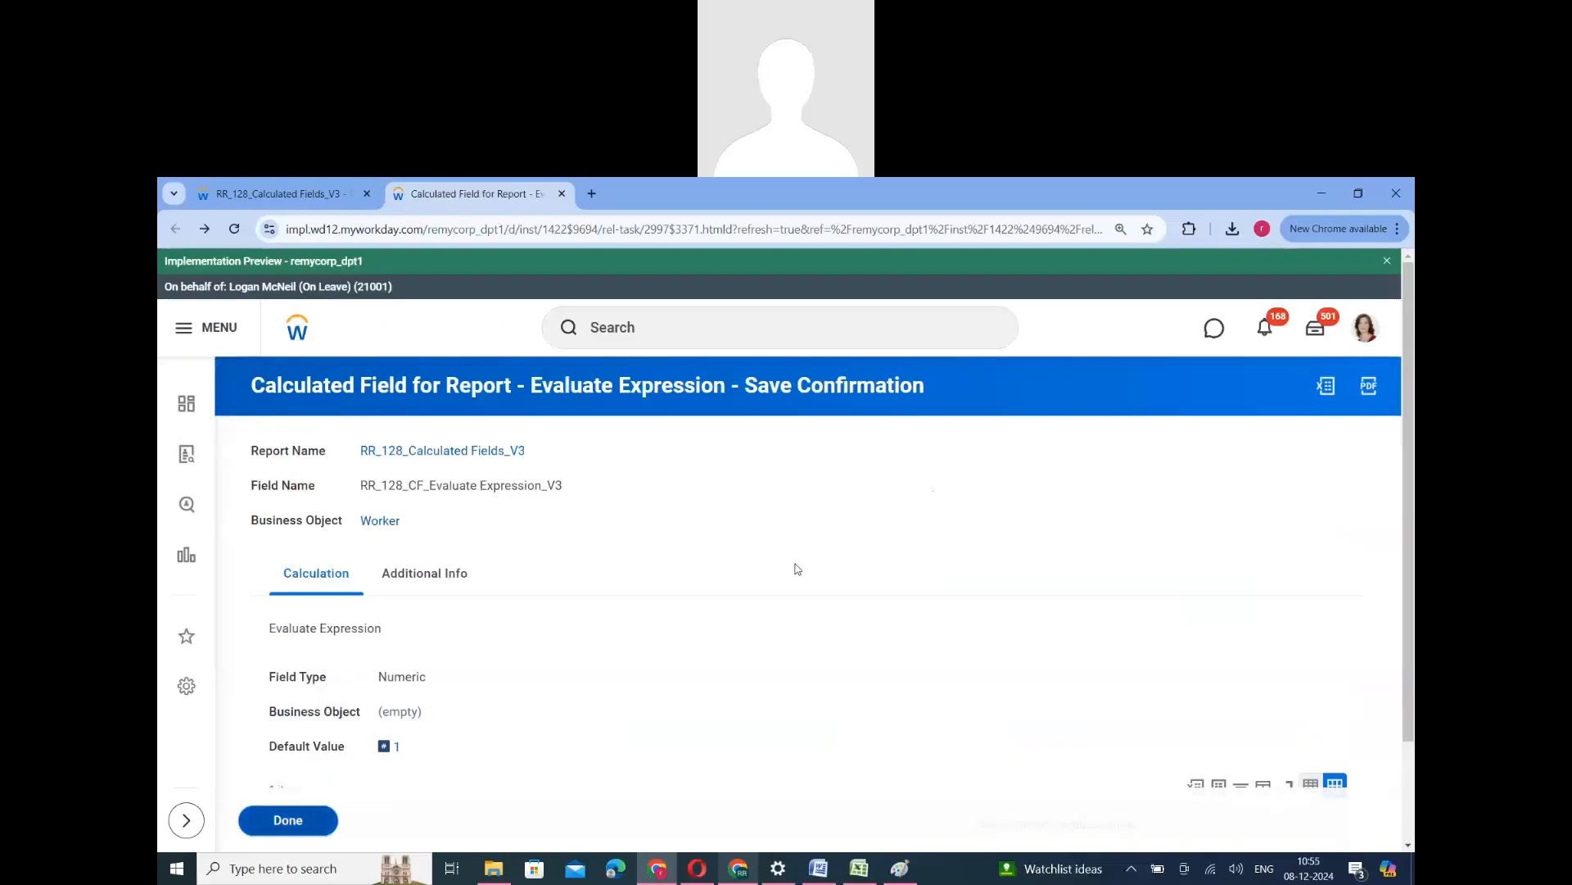
- Check the field type of RR_128_CF_Evaluate Expression_V3, and compare the functions of the Evaluate Expression fields with that of RR_128_Evaluate Expression Band
scroll(913, 492, "down", 5)
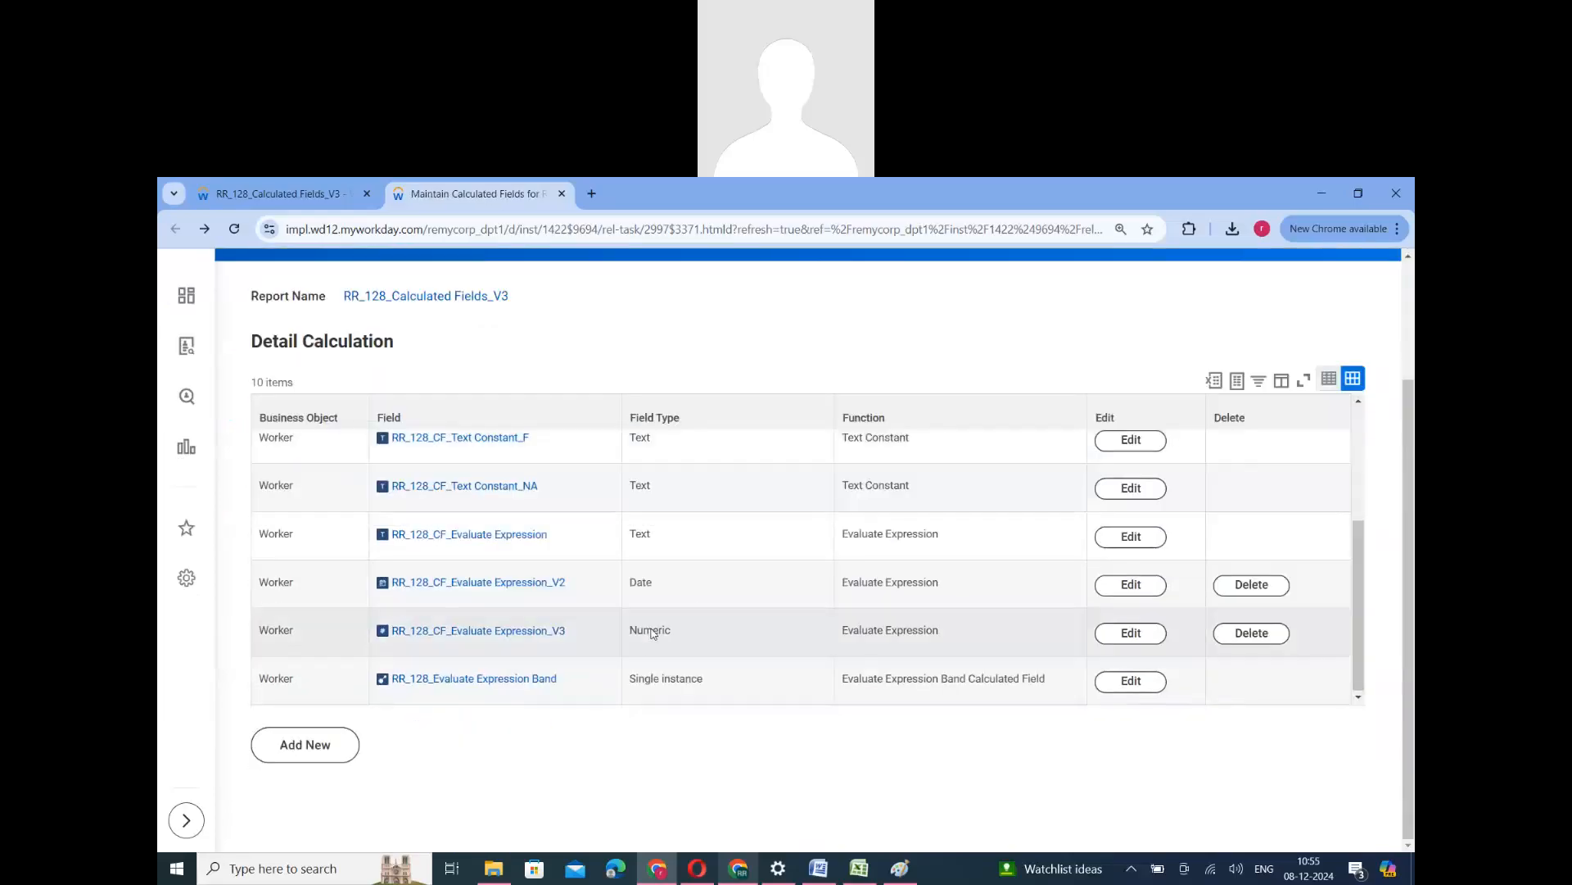
double_click(650, 633)
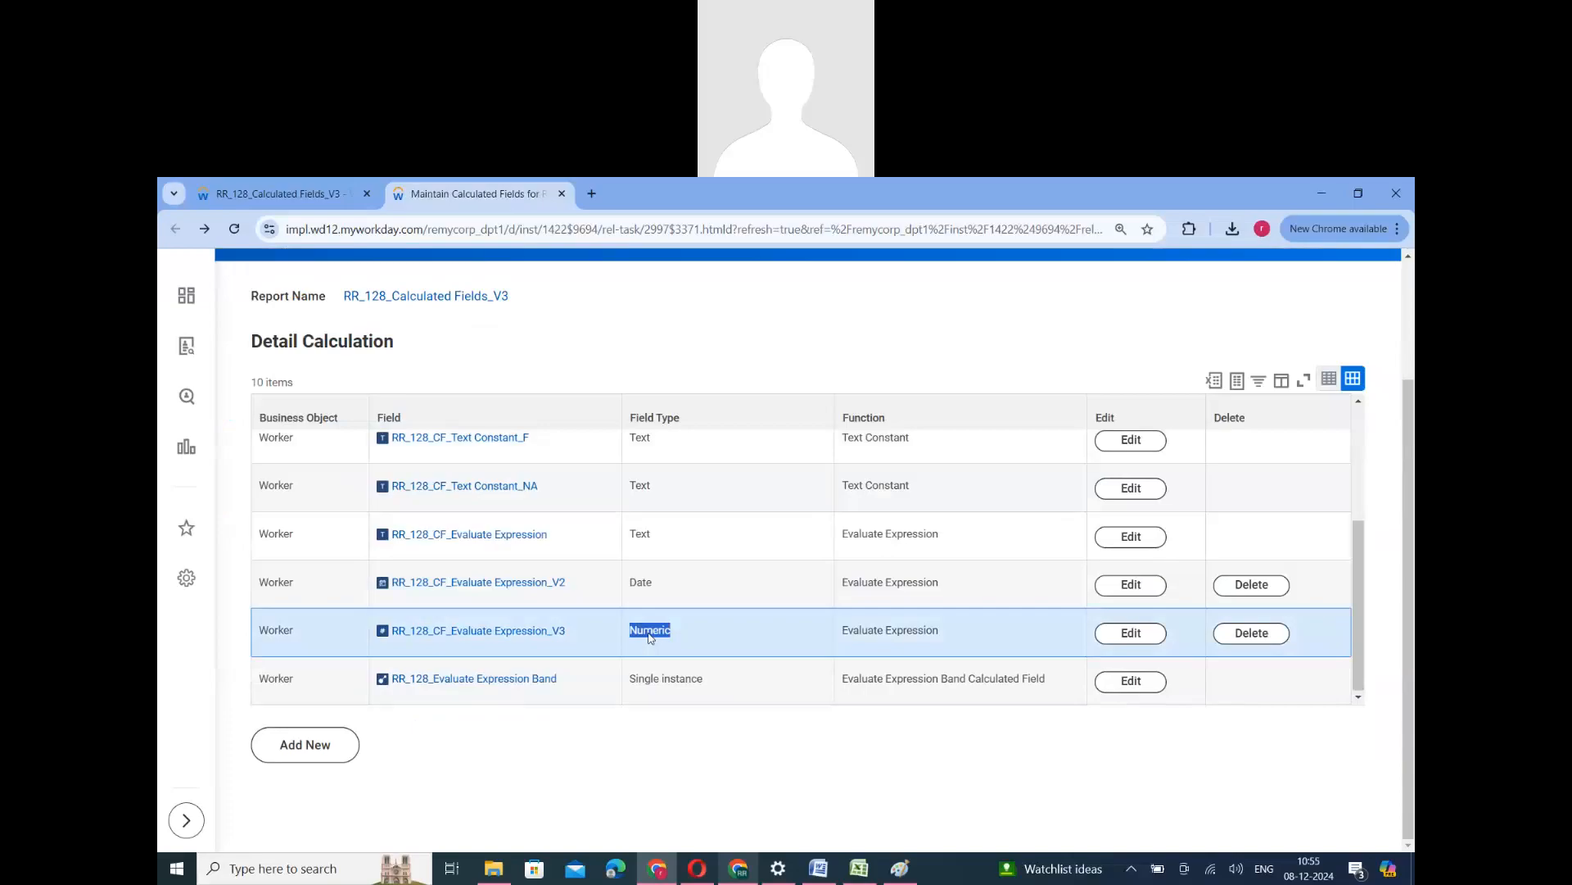
left_click(893, 640)
triple_click(891, 635)
triple_click(890, 586)
left_click(890, 531)
triple_click(892, 534)
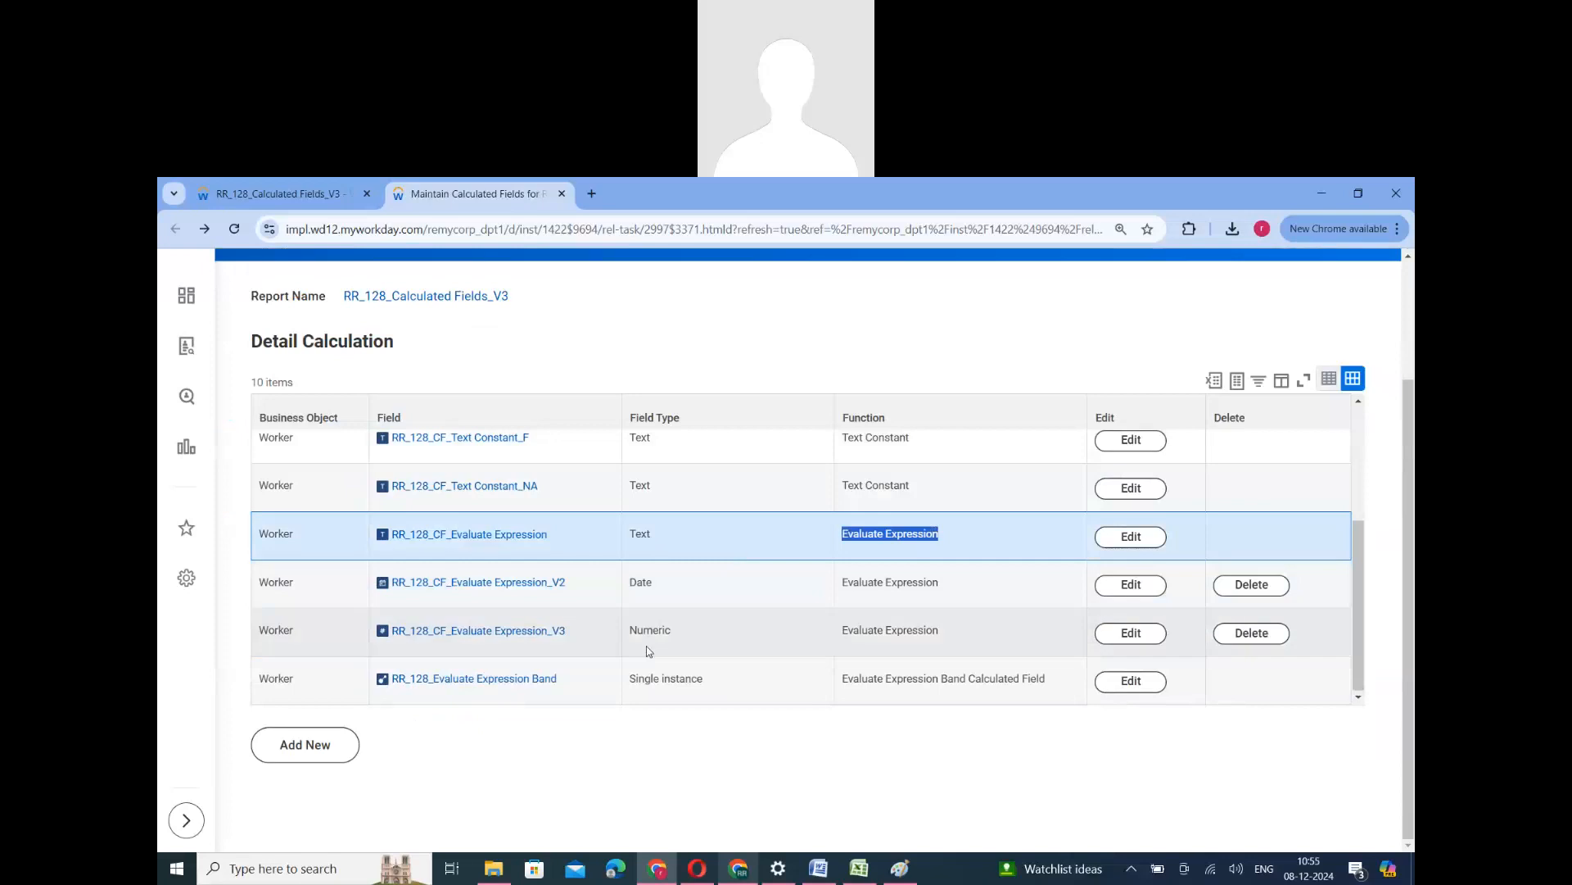
triple_click(924, 680)
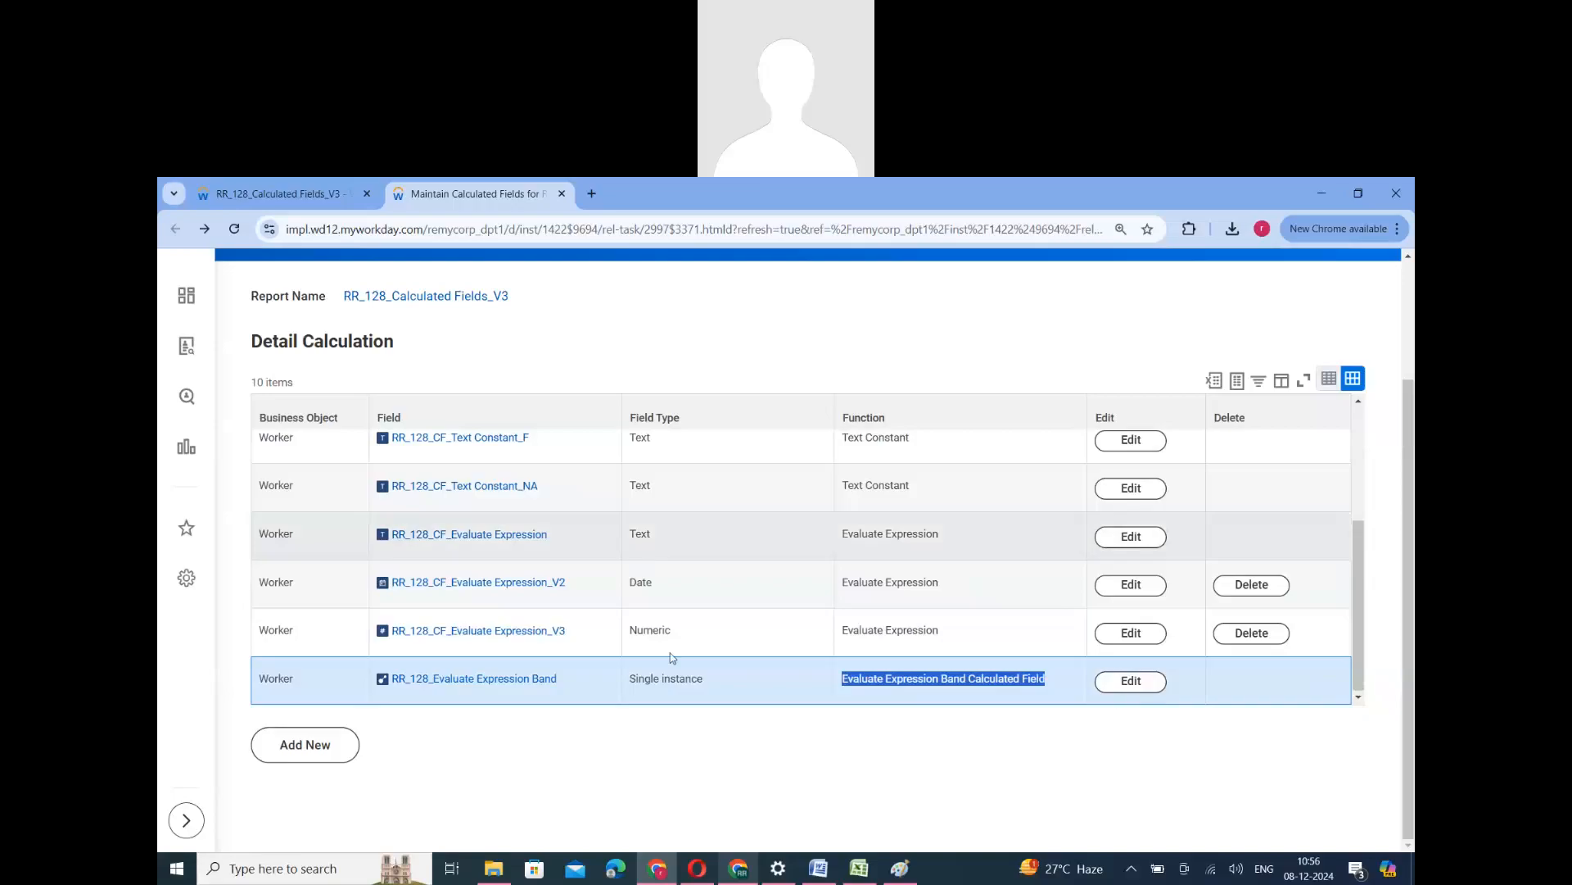
- Compare the field types of the three Evaluate Expression fields with the field type of RR_128_Evaluate Expression Band
double_click(641, 538)
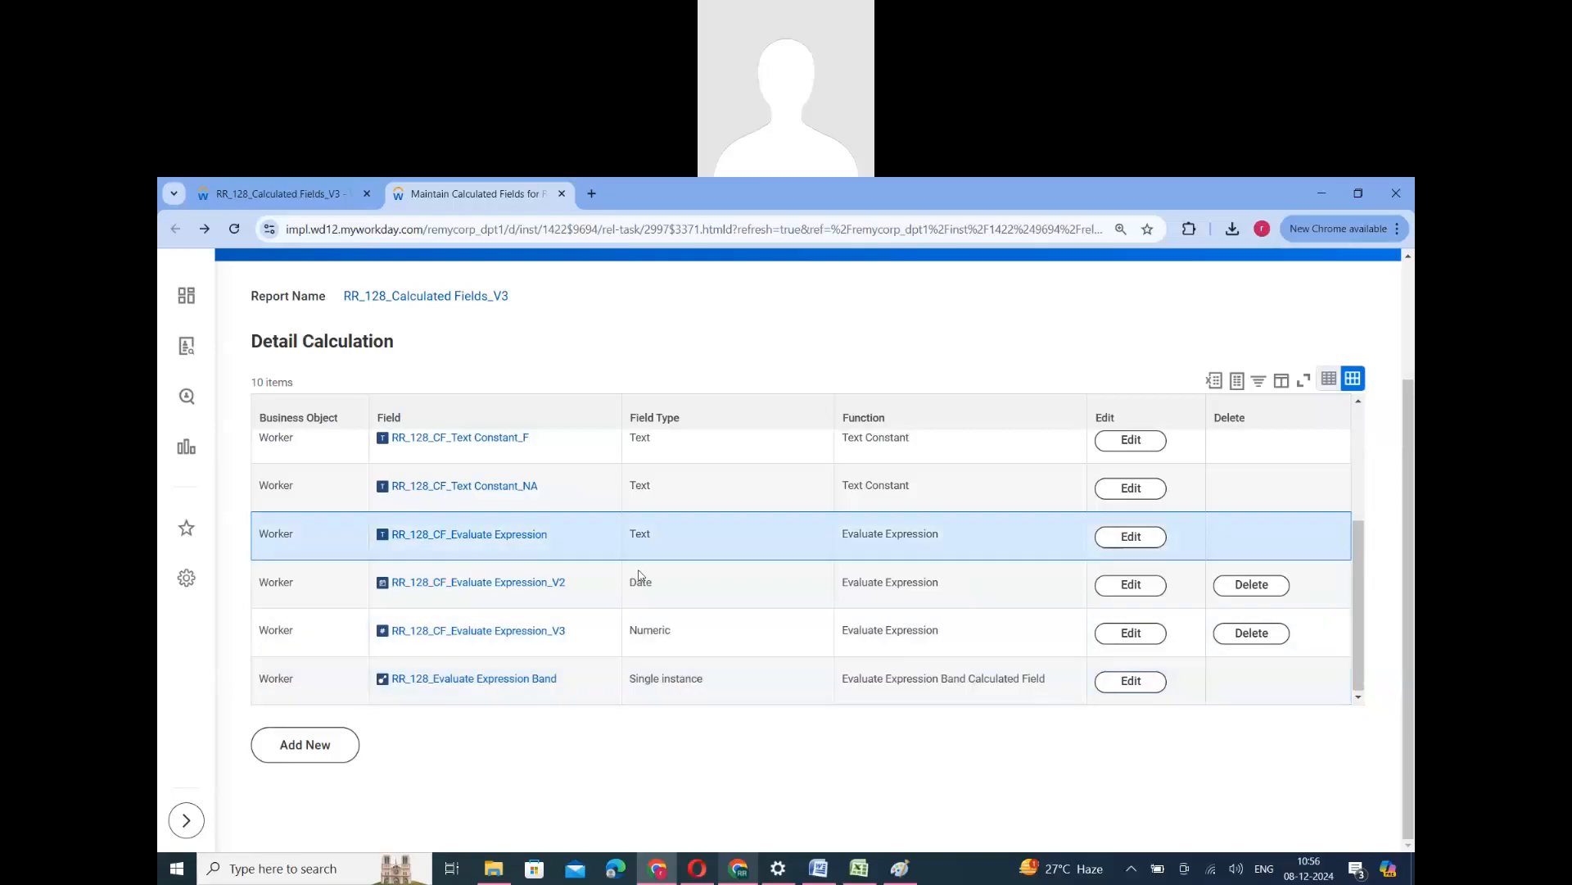
left_click(641, 588)
double_click(641, 583)
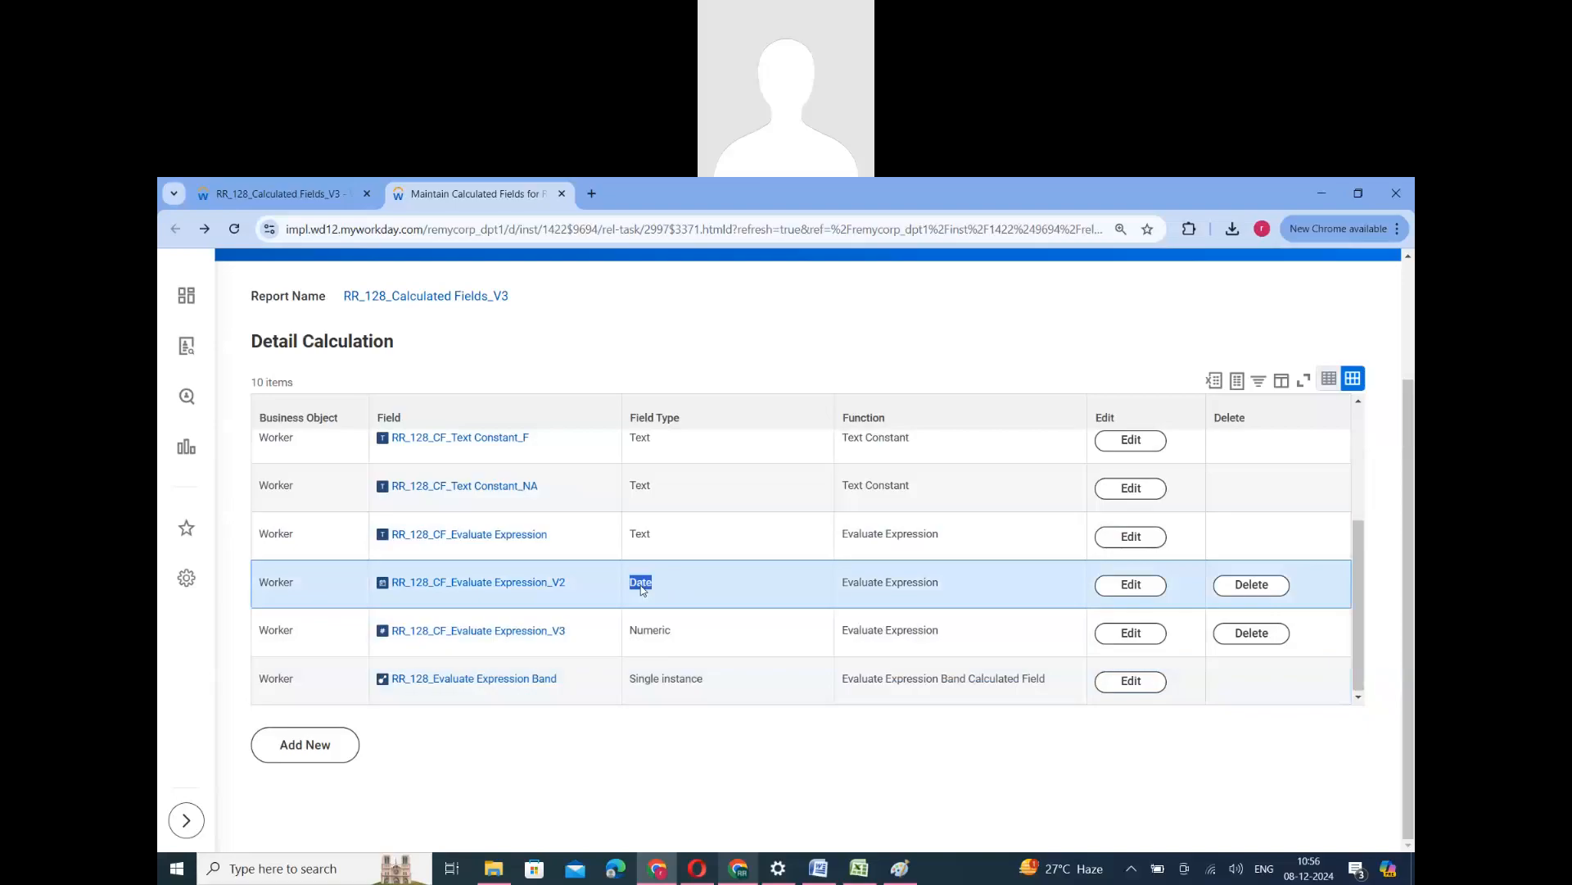
triple_click(667, 684)
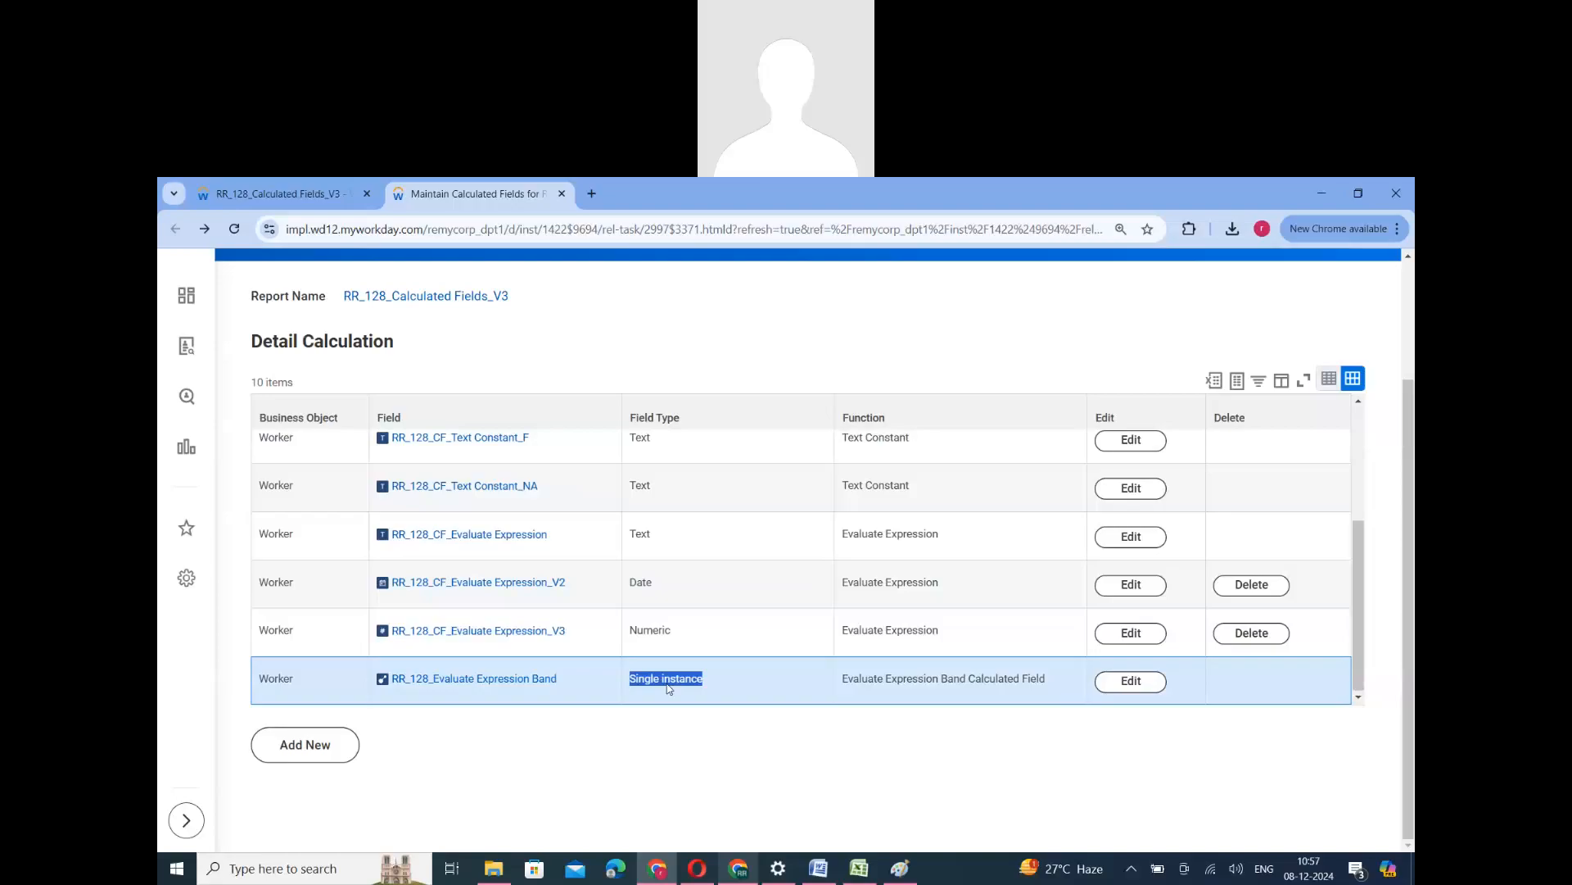
triple_click(913, 639)
double_click(662, 637)
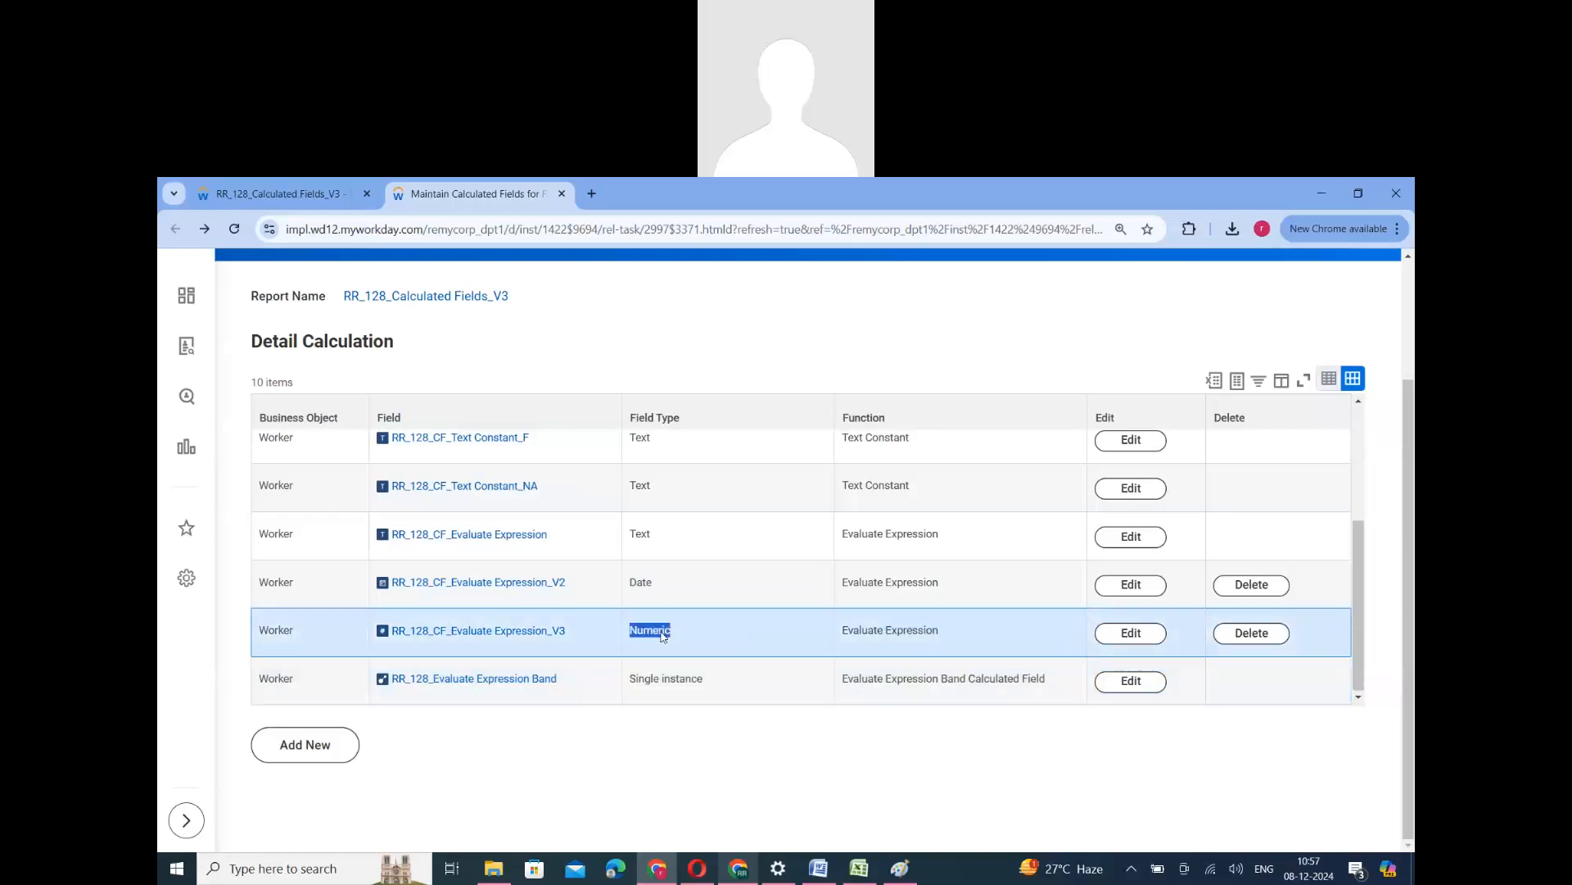
double_click(640, 536)
double_click(640, 580)
double_click(644, 633)
left_click(656, 686)
triple_click(655, 686)
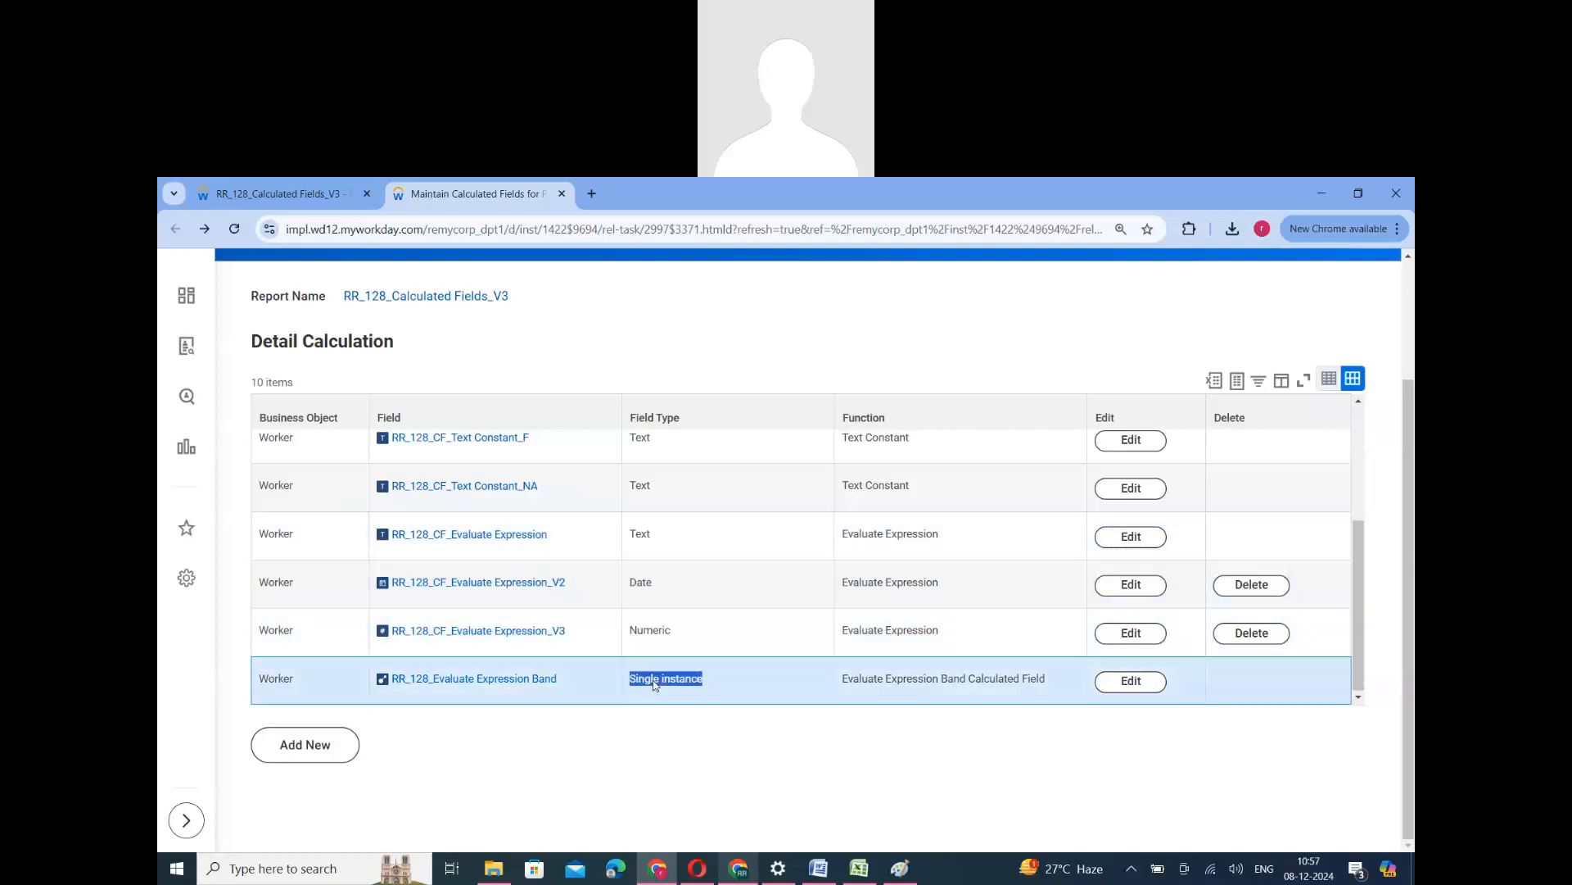